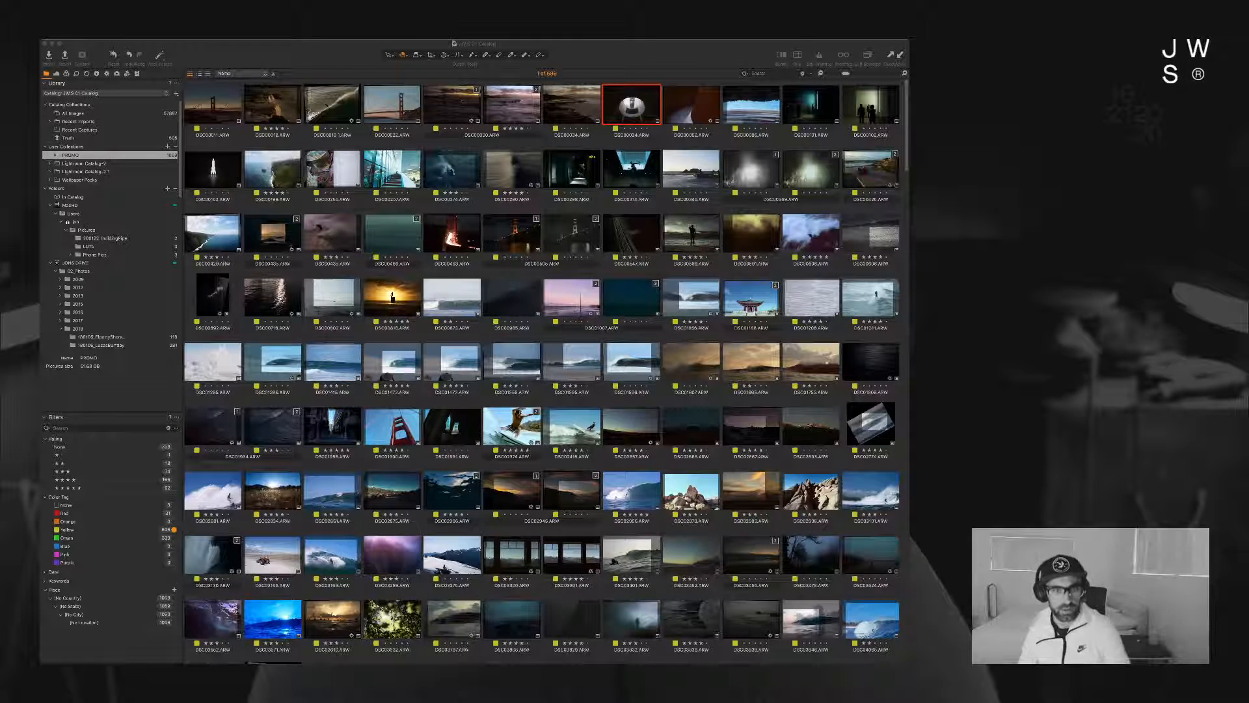
pyautogui.press('super+Tab')
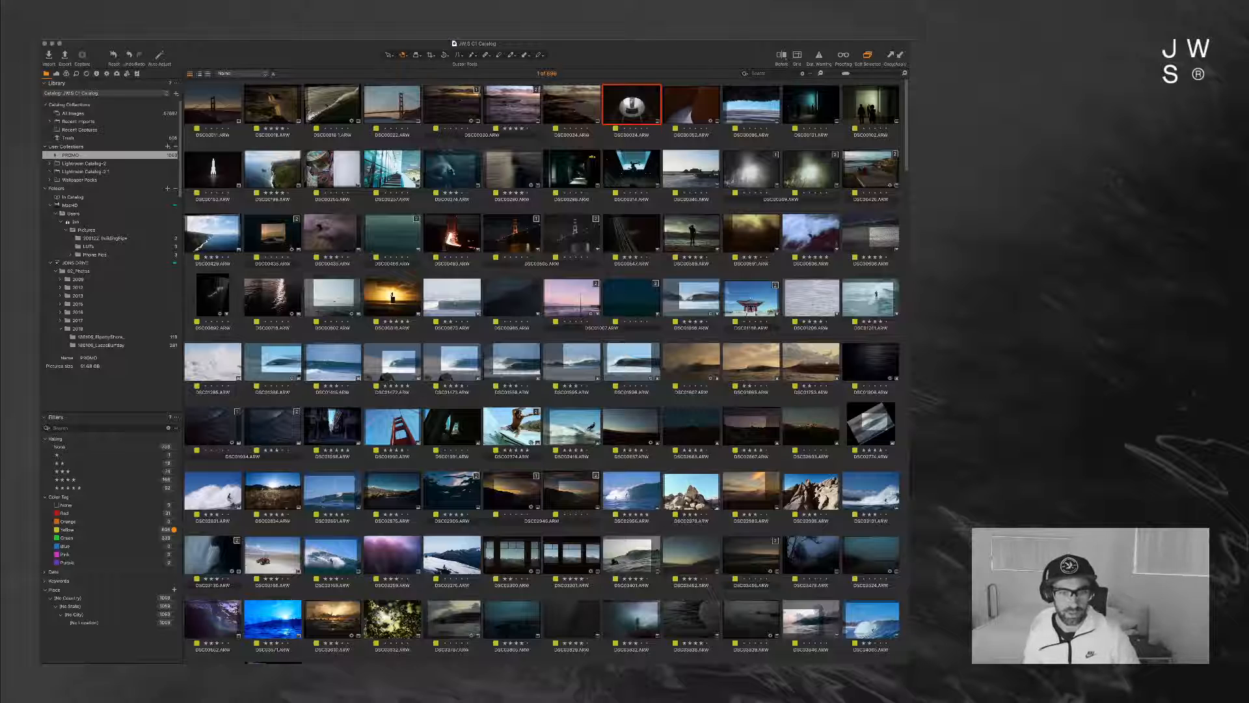
pyautogui.press('super+Tab')
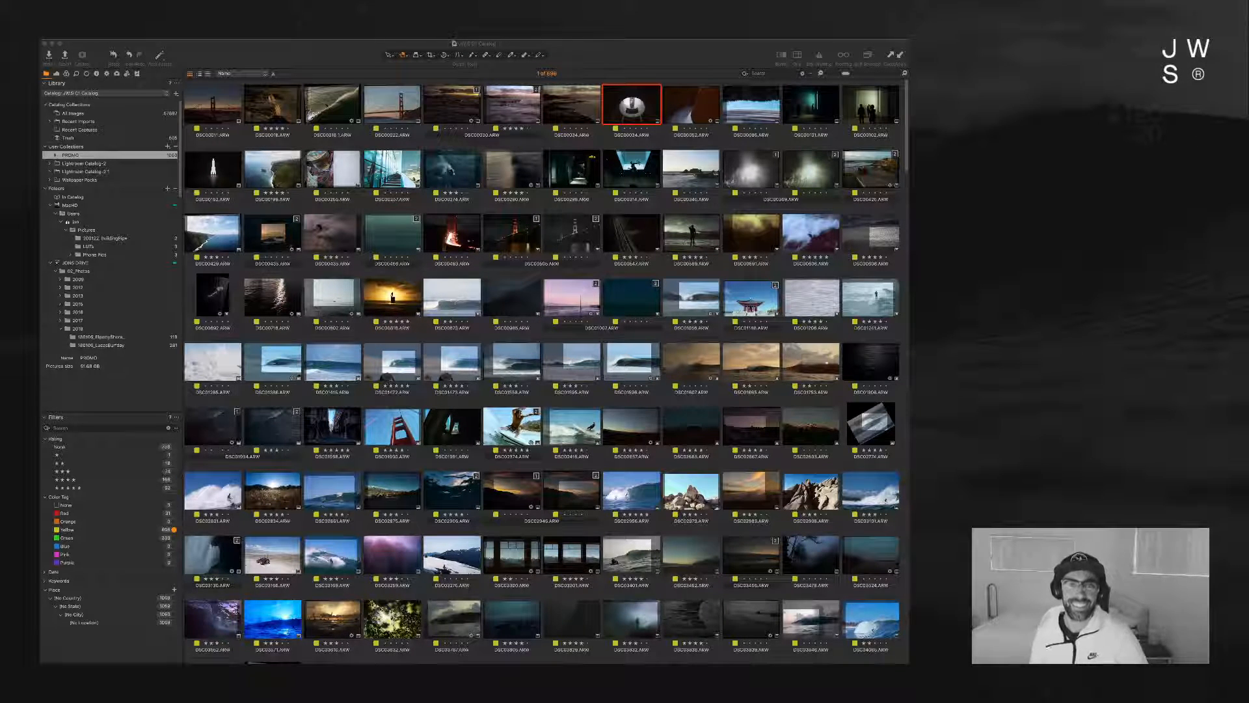
pyautogui.press('super+Tab')
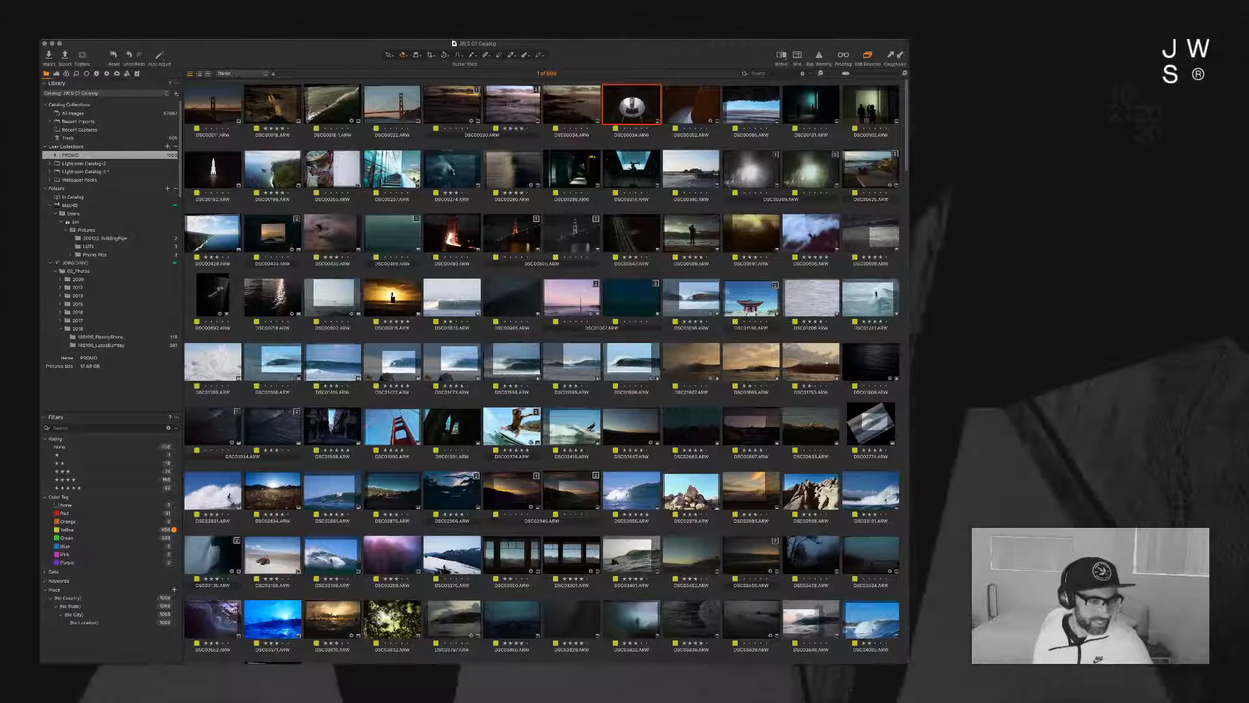
pyautogui.scroll(-5, 541, 371)
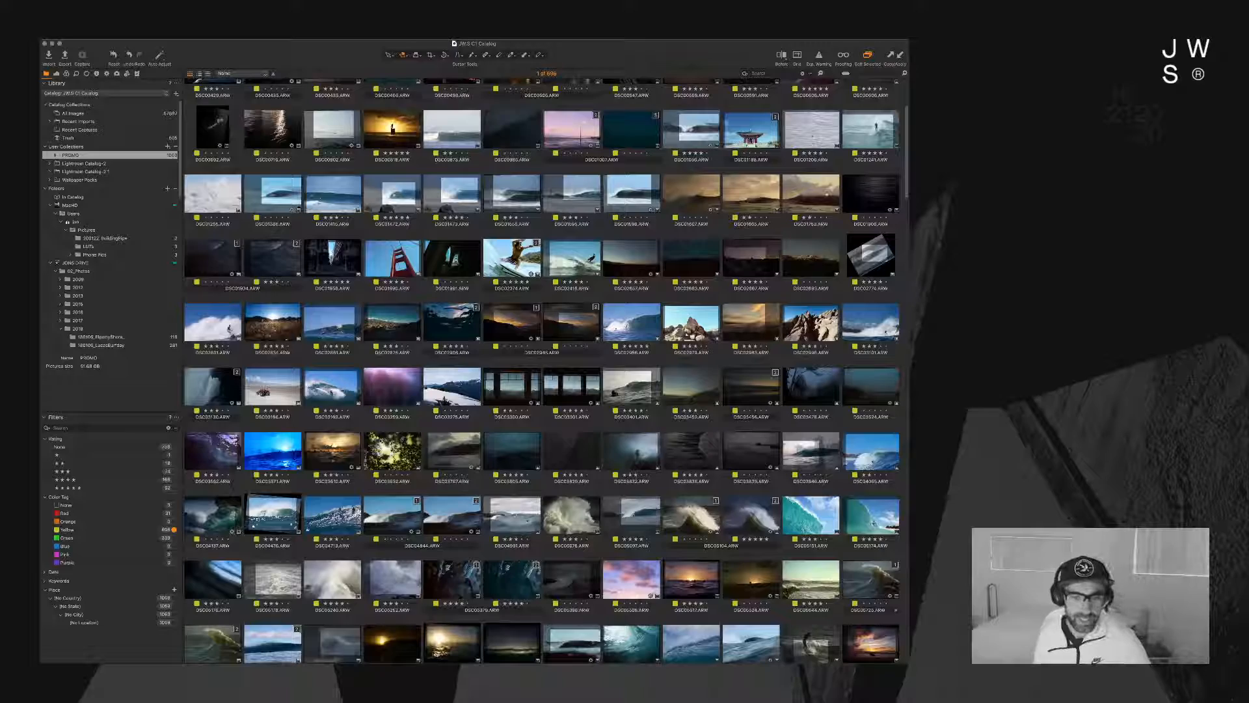
pyautogui.scroll(-2, 541, 371)
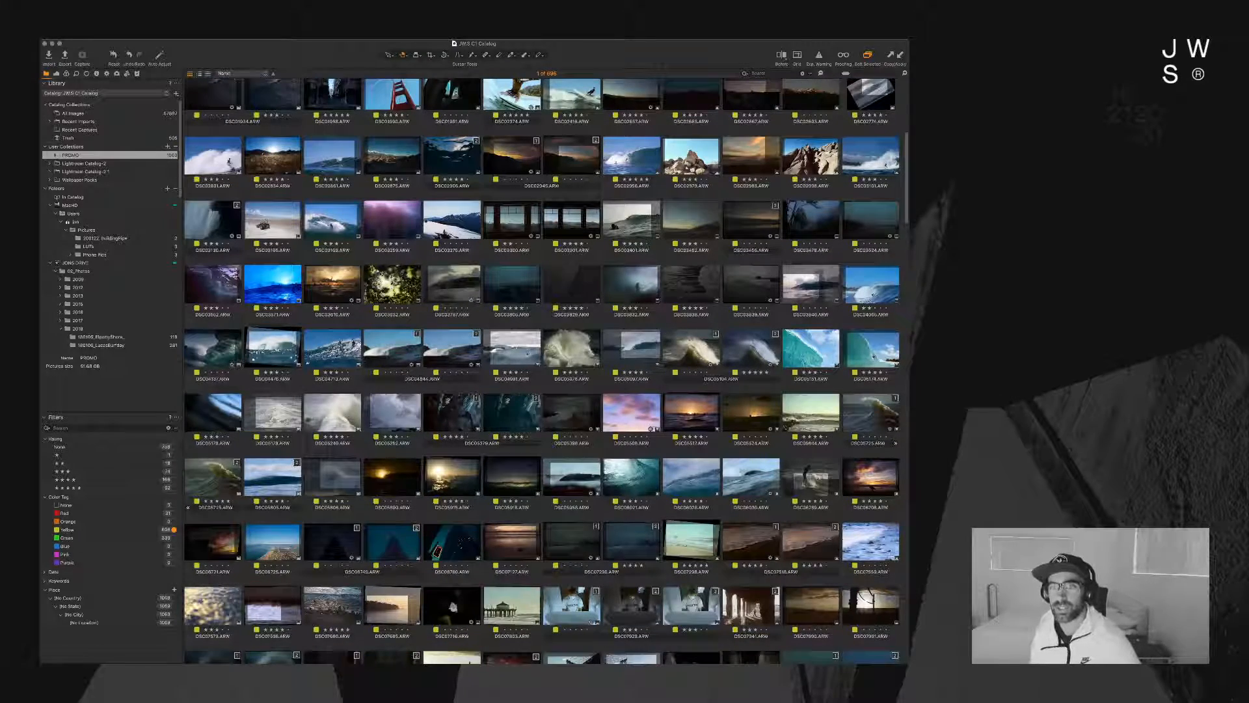
pyautogui.scroll(8, 542, 371)
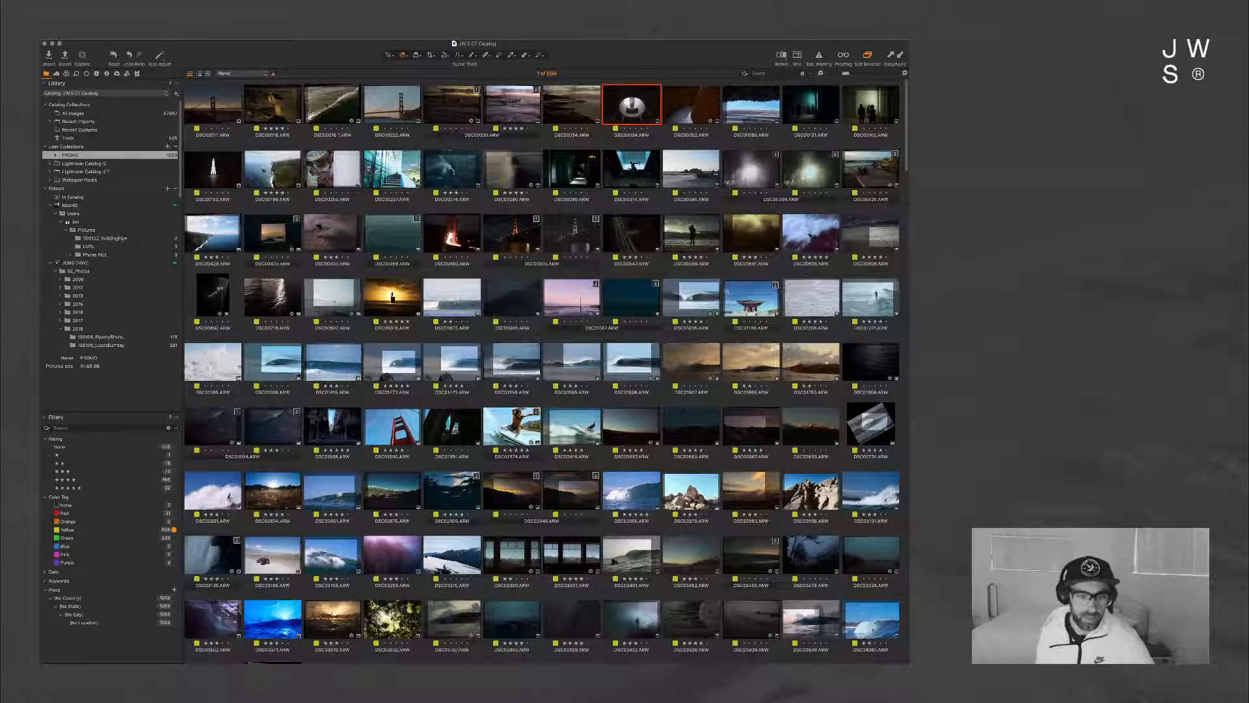
# Step: Select the wave photo in the fifth row of the yellow-tagged images and show its exposure adjustment tools
pyautogui.click(572, 362)
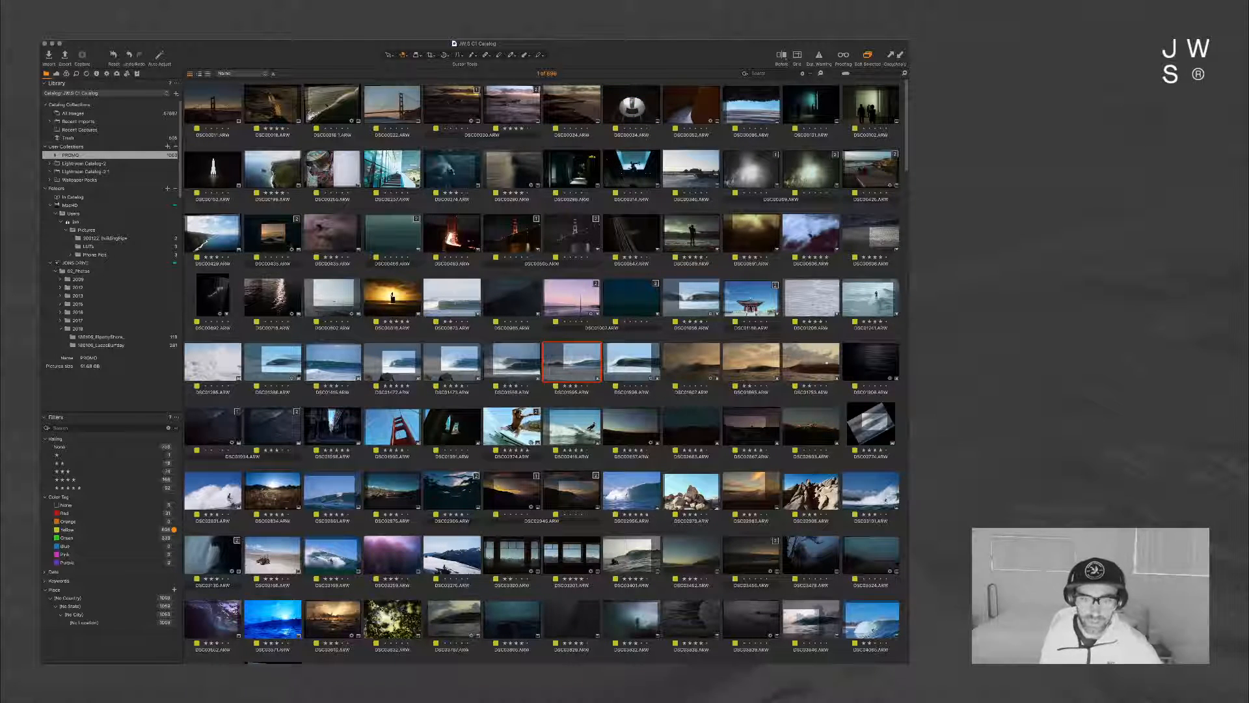
pyautogui.press('super+Tab')
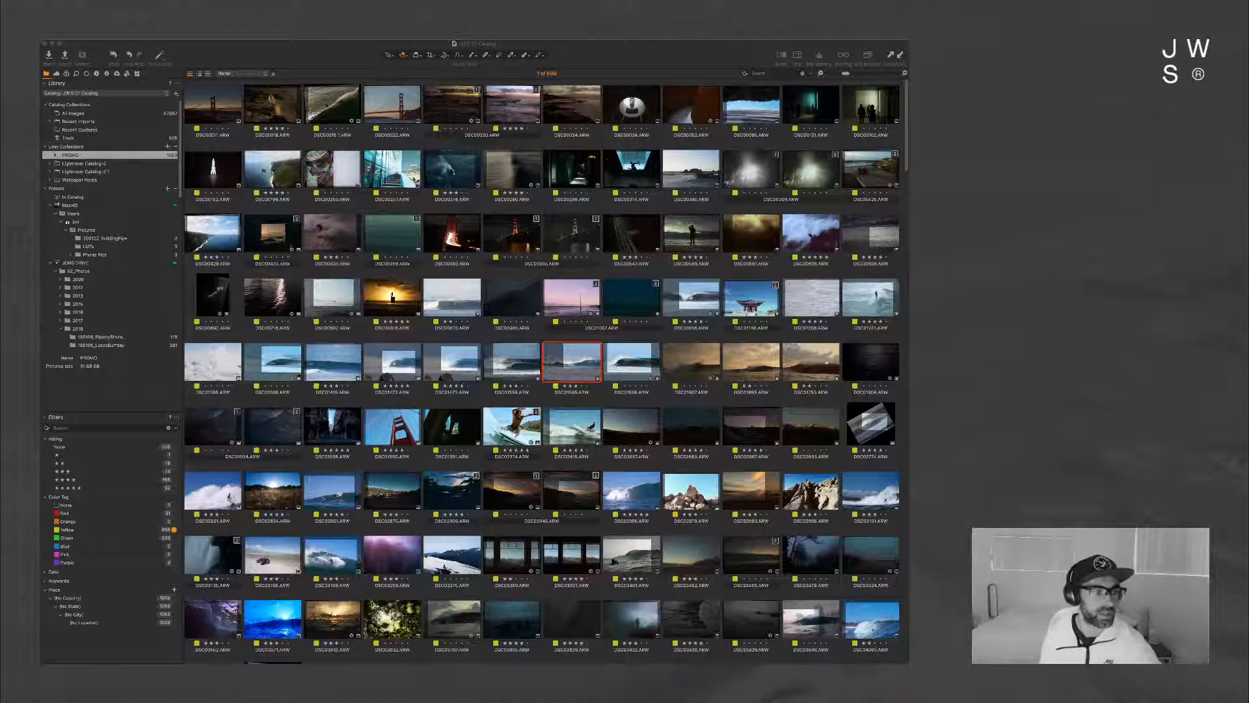
pyautogui.press('super+Tab')
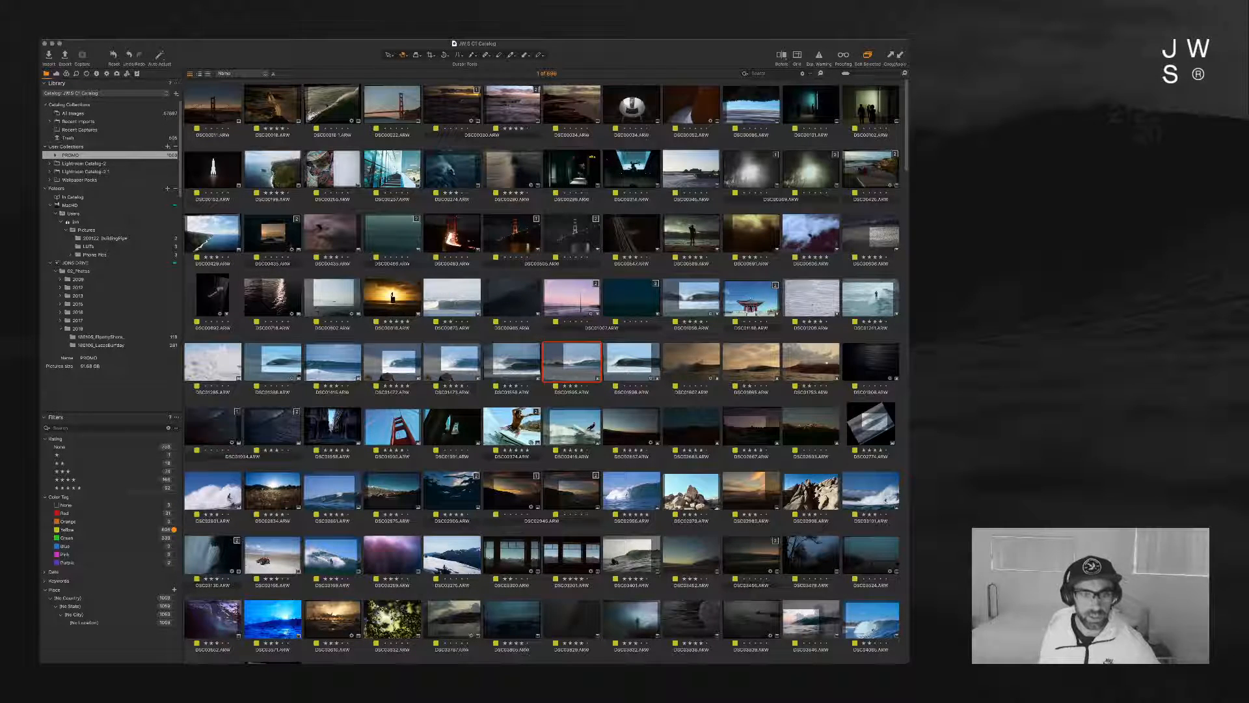
pyautogui.click(56, 73)
# Step: Bring the photo catalog back into focus and open the selected wave photo large in the viewer
pyautogui.press('super+Tab')
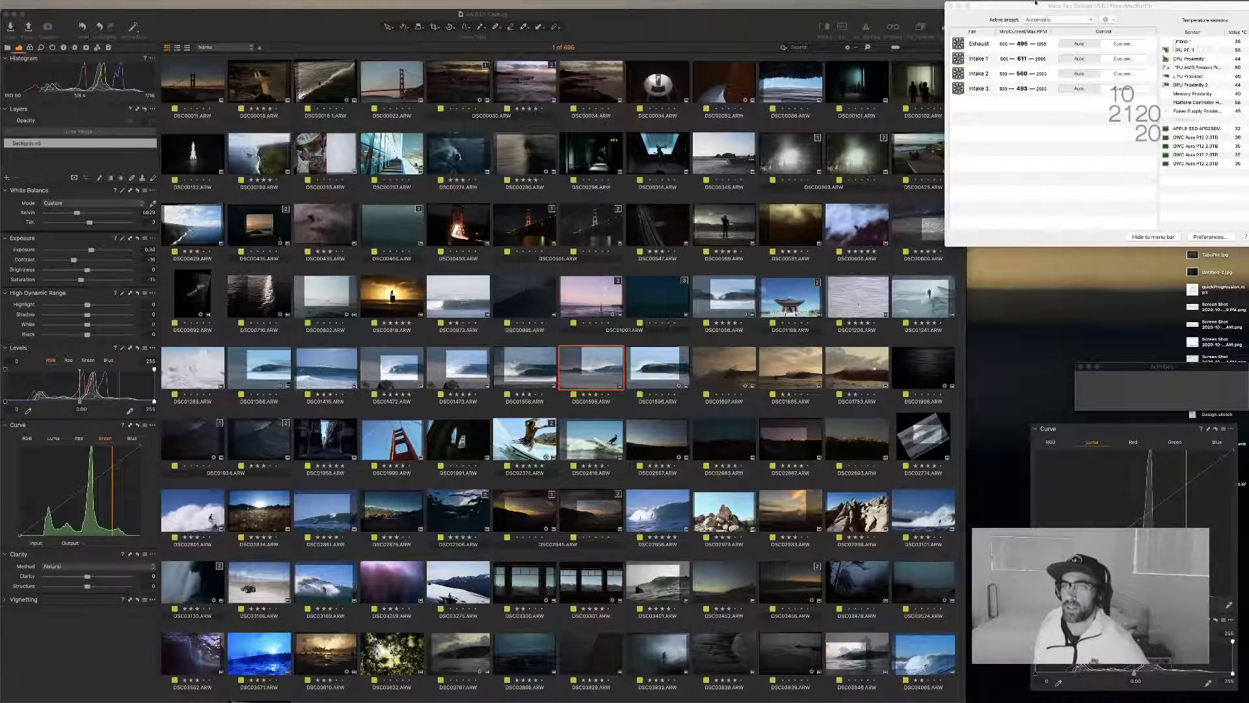
pyautogui.click(1102, 6)
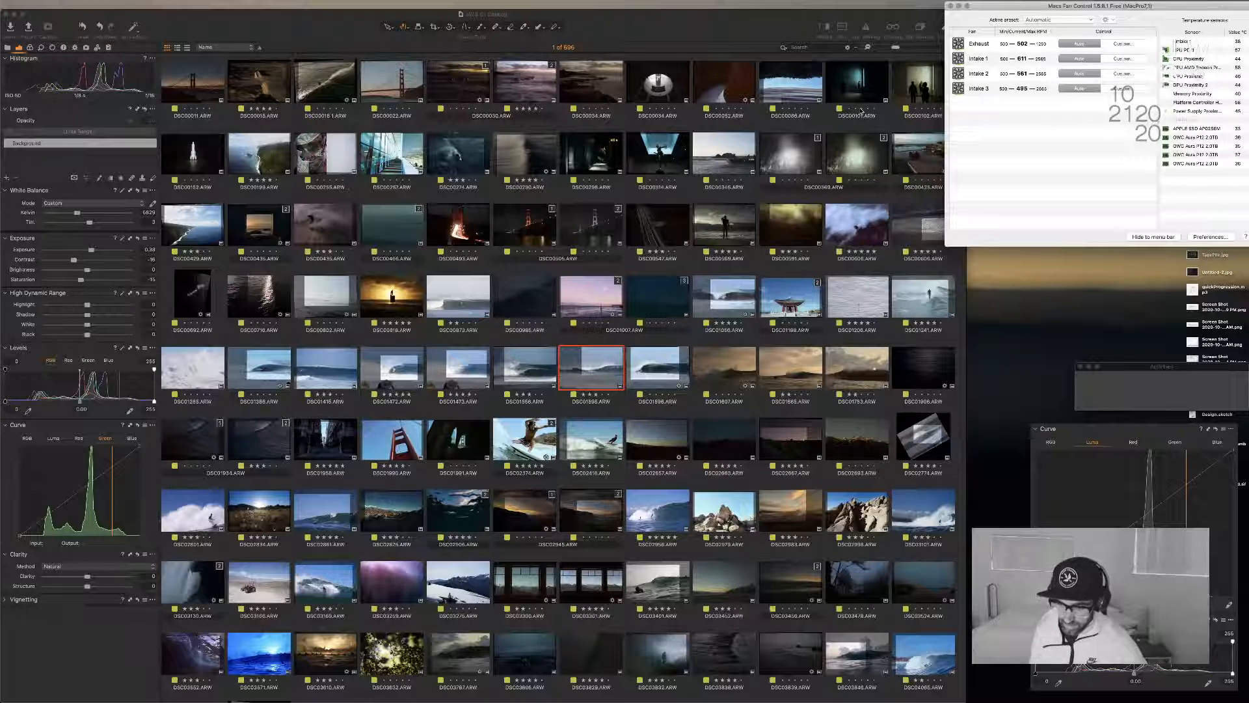
pyautogui.click(768, 20)
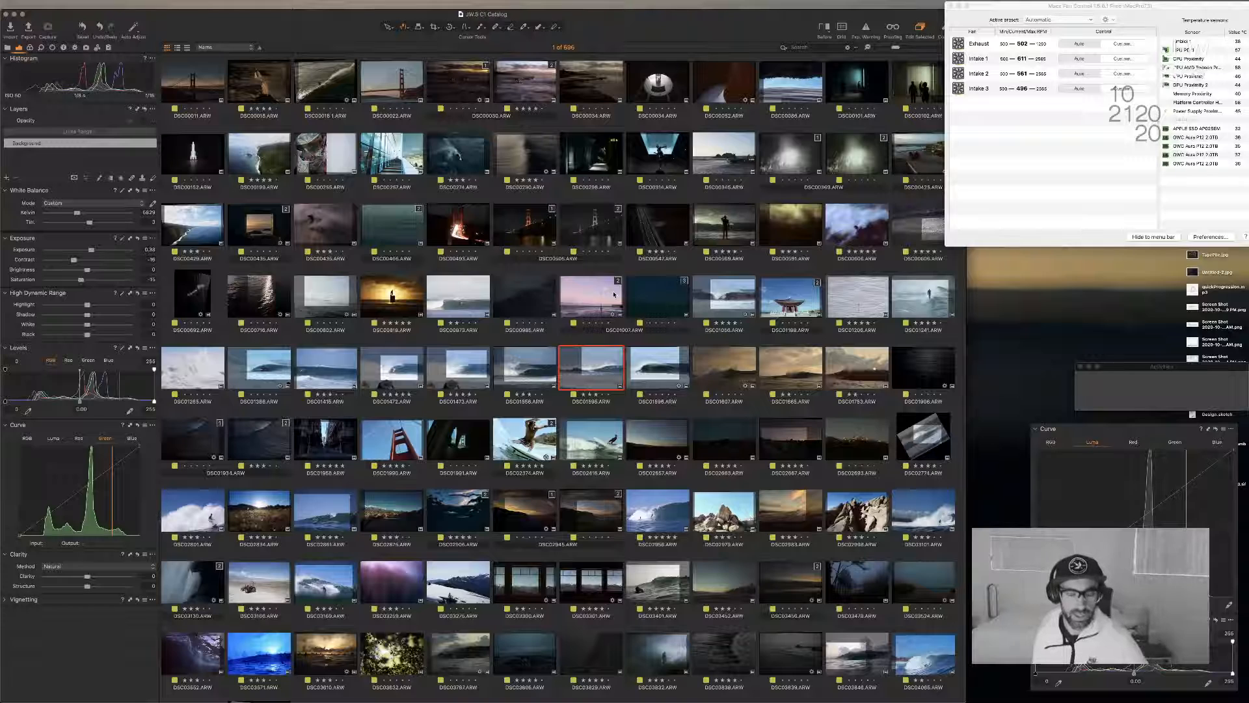
pyautogui.doubleClick(610, 369)
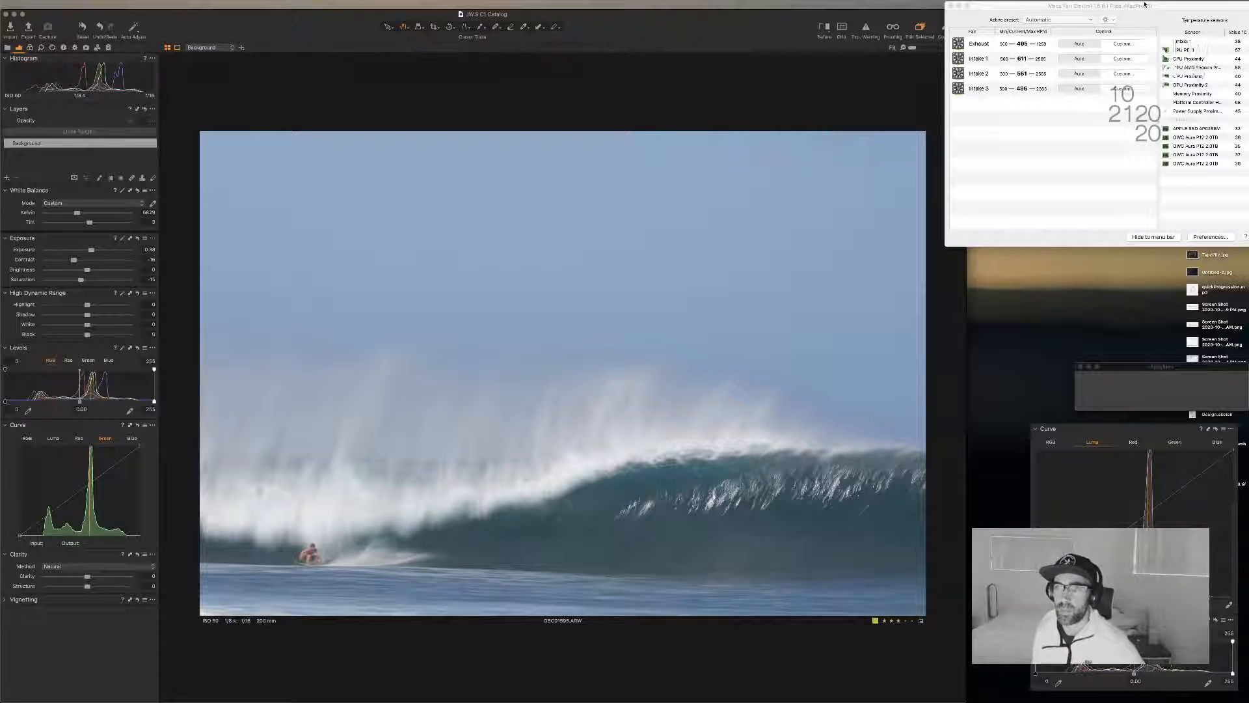
pyautogui.click(1229, 90)
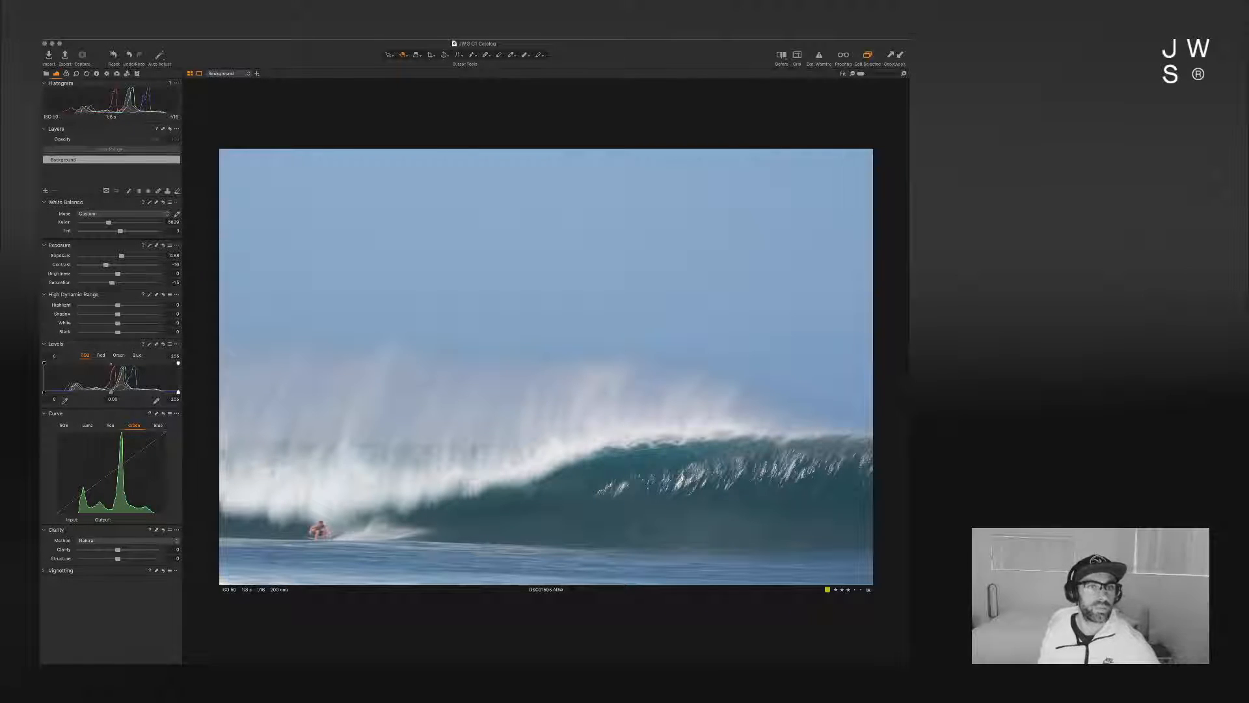
# Step: Return to the thumbnail grid, show the library, and filter the images by the Green color tag
pyautogui.press('super+alt+v')
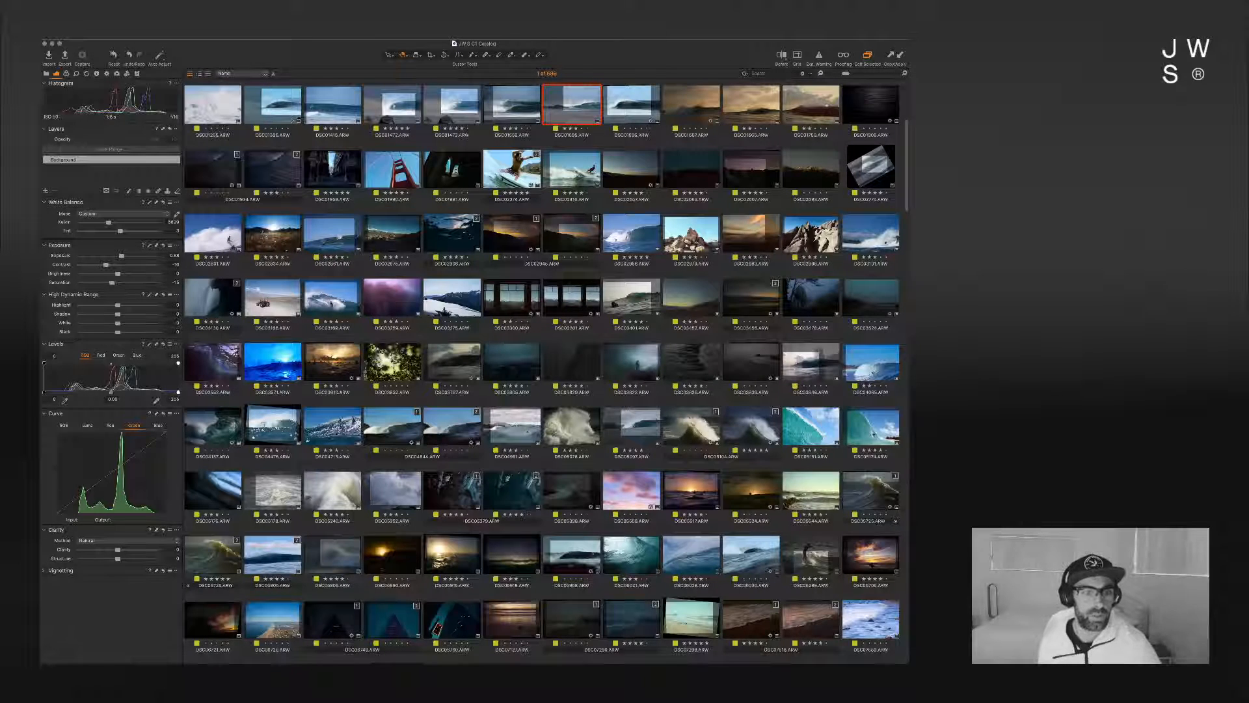
pyautogui.scroll(5, 542, 371)
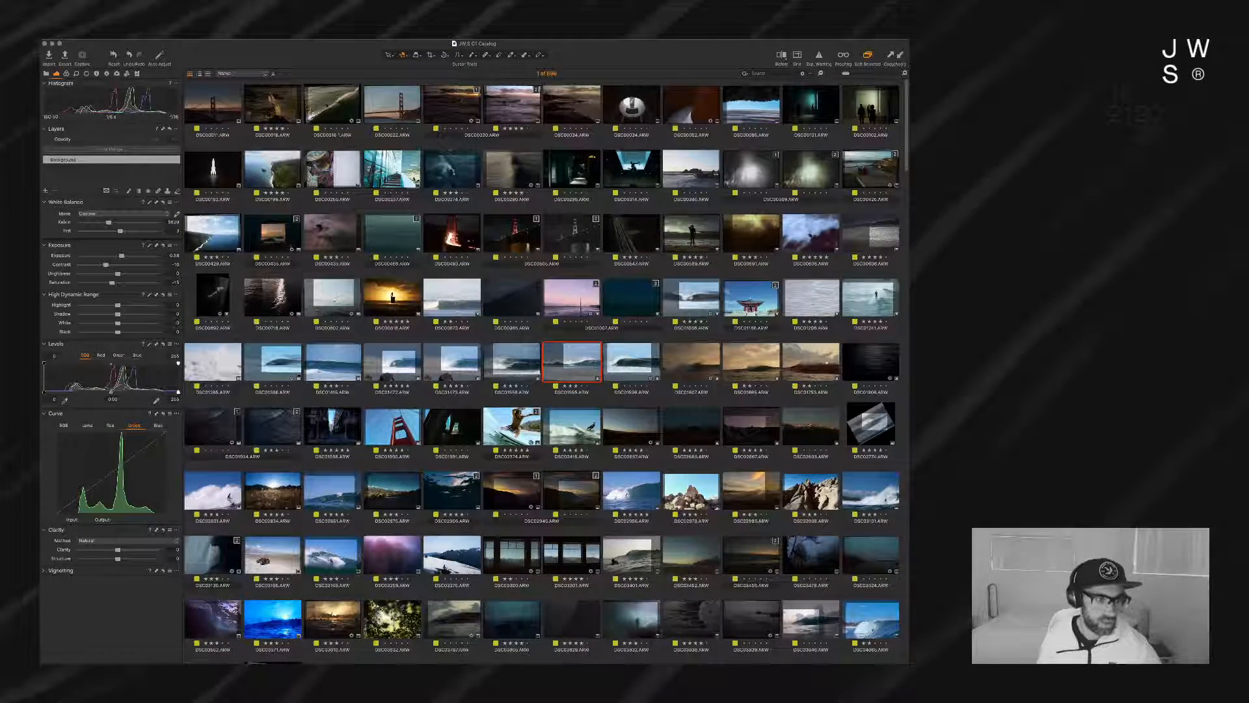
pyautogui.click(46, 73)
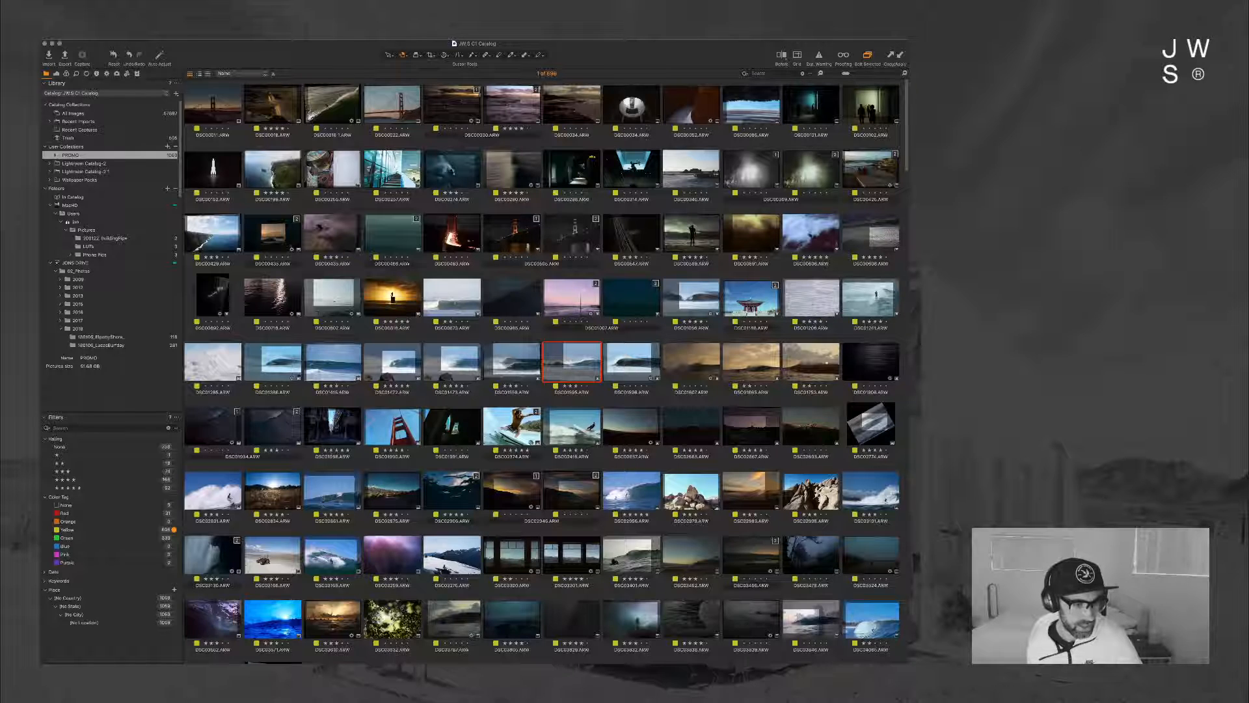
pyautogui.click(174, 537)
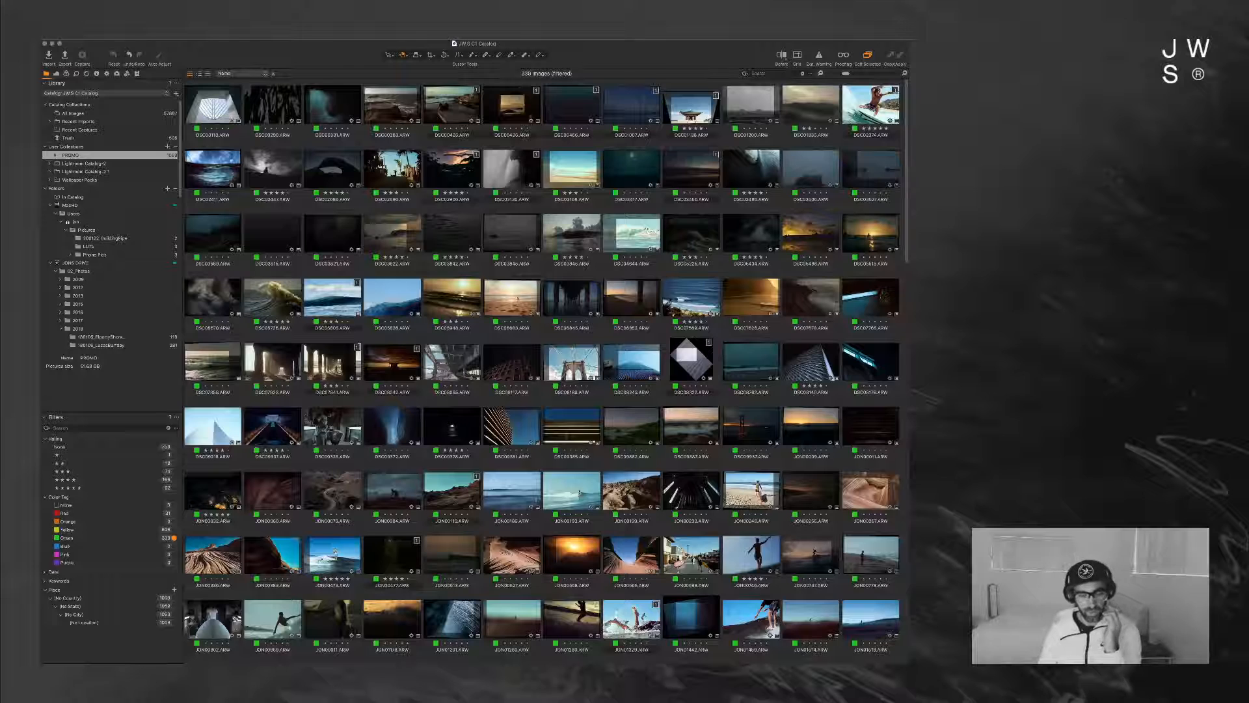
# Step: Browse the green-tagged thumbnails and open the photo of two hikers on a dark hill under a blue sky
pyautogui.scroll(-1, 542, 364)
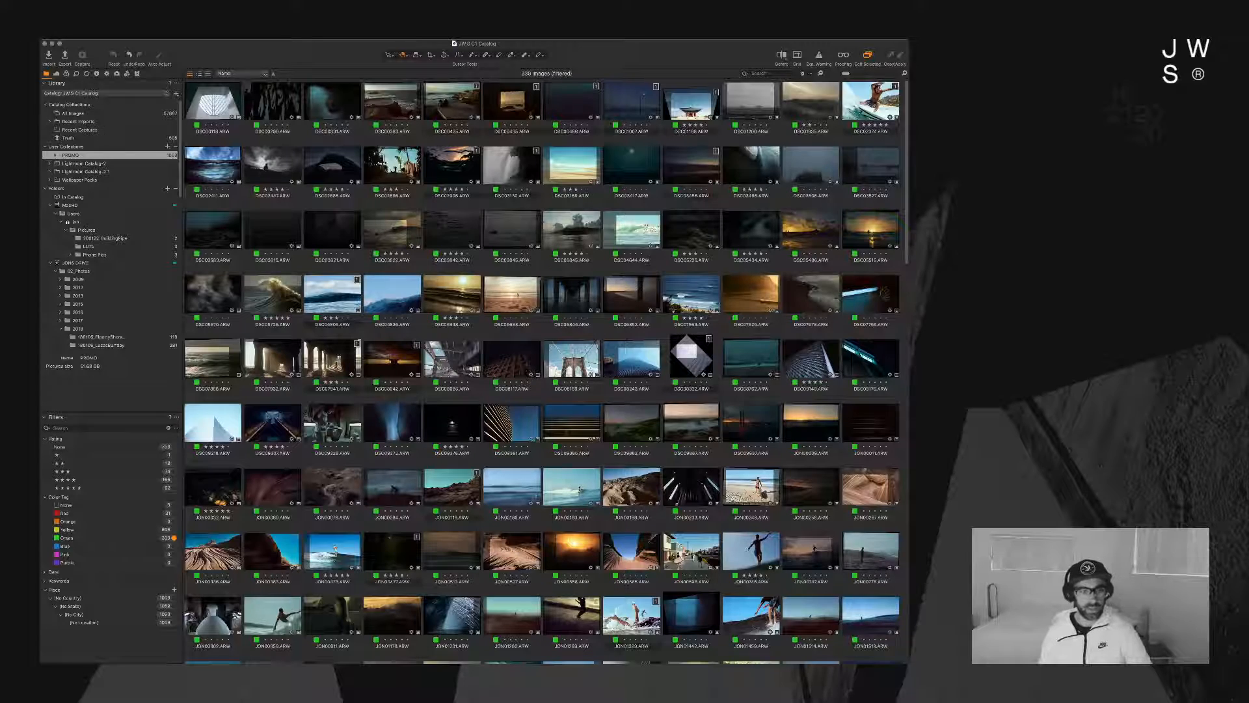
pyautogui.scroll(-10, 542, 371)
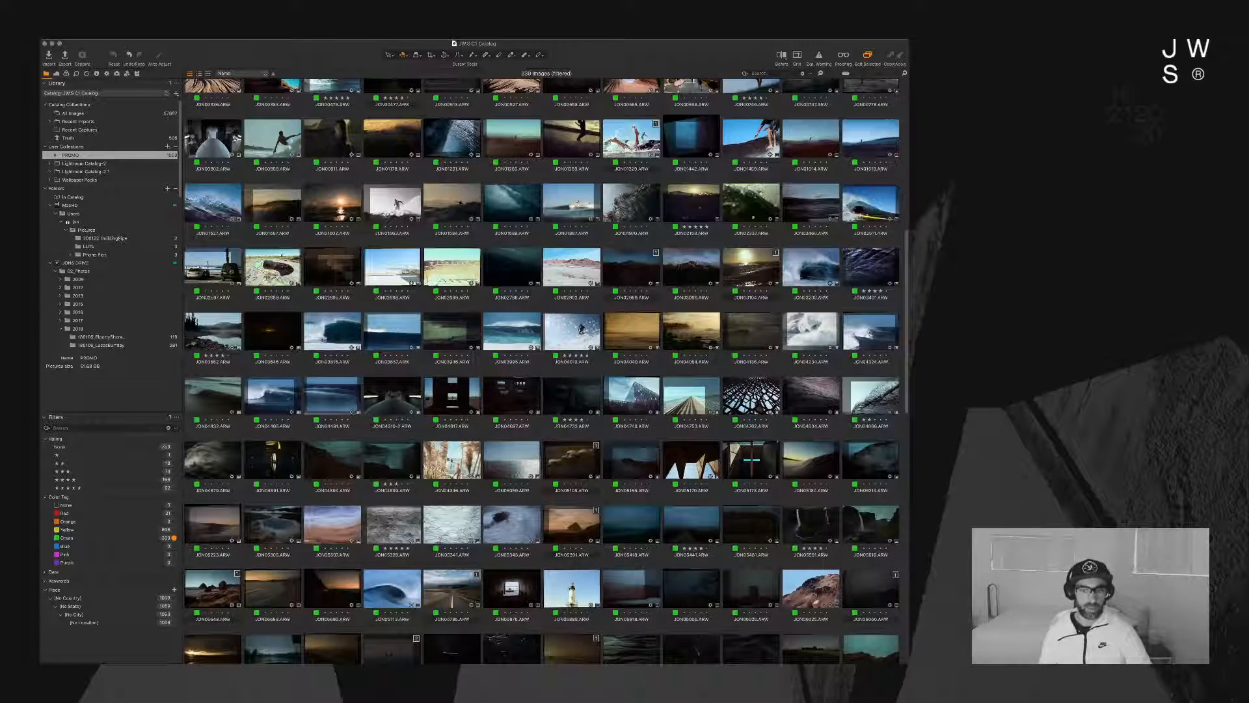
pyautogui.scroll(1, 542, 371)
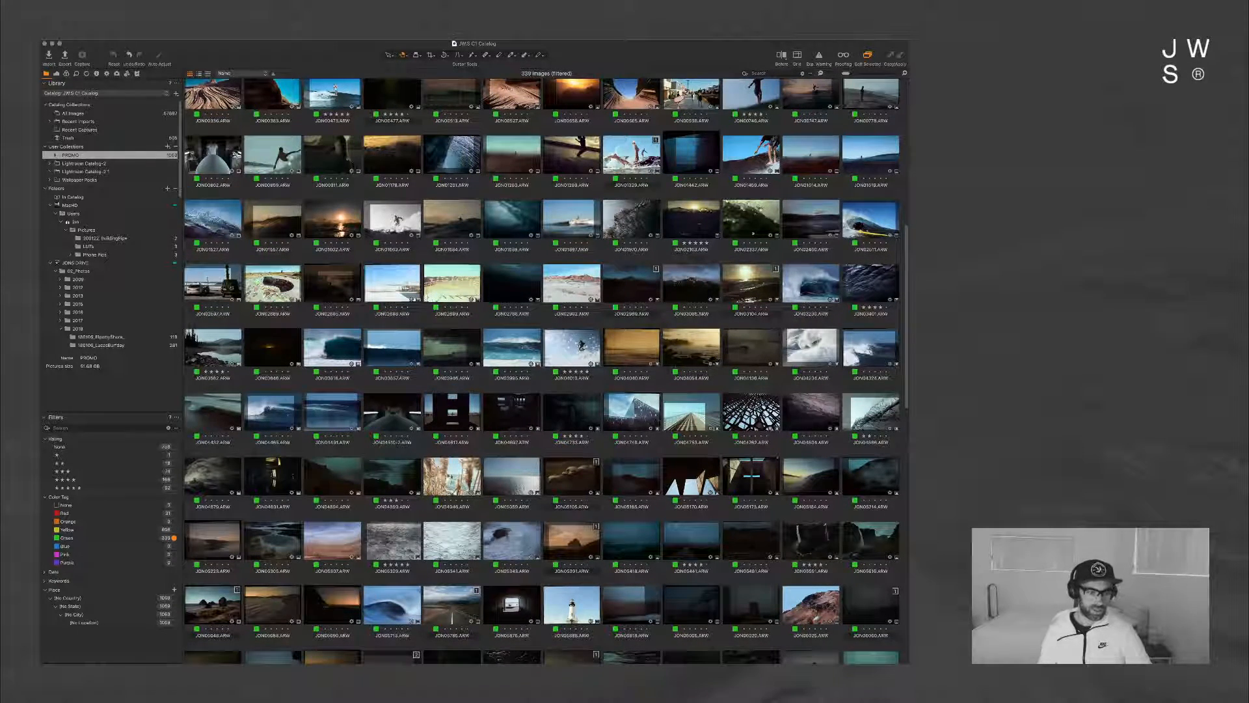
pyautogui.scroll(-2, 542, 371)
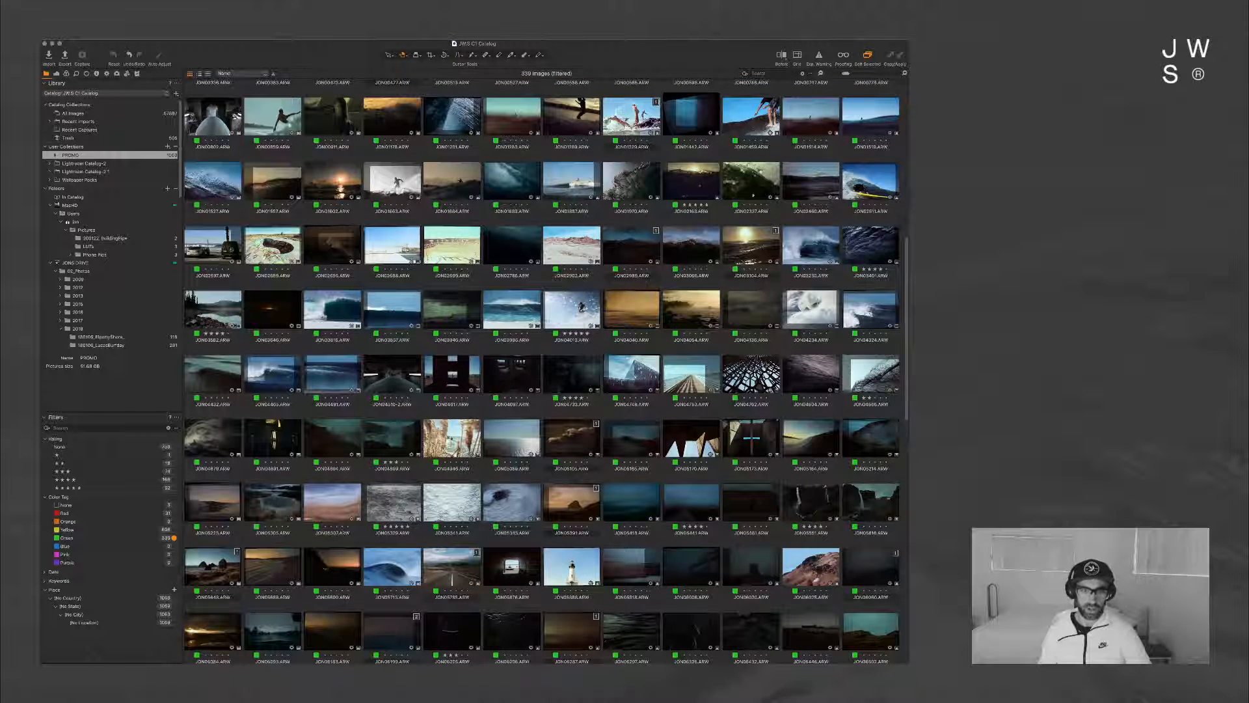
pyautogui.doubleClick(632, 438)
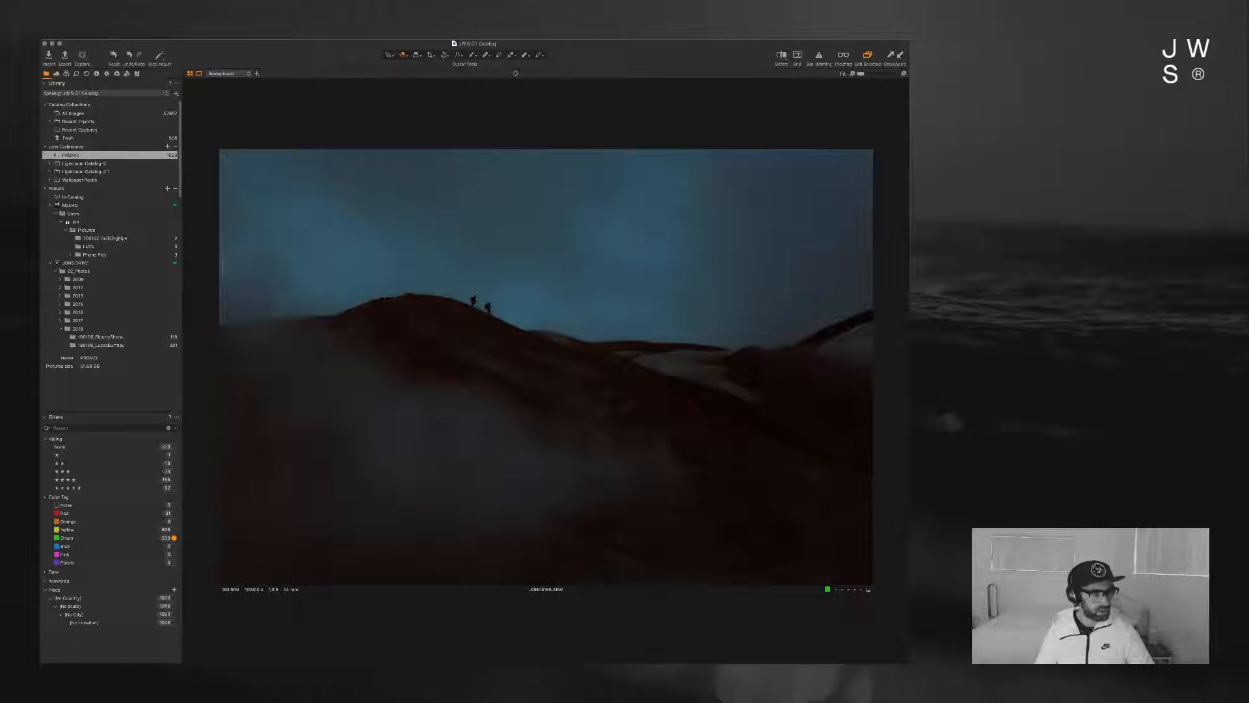
# Step: Review the hikers photo's detail and exposure settings, and compare the edit with the original in a split before/after view
pyautogui.click(76, 74)
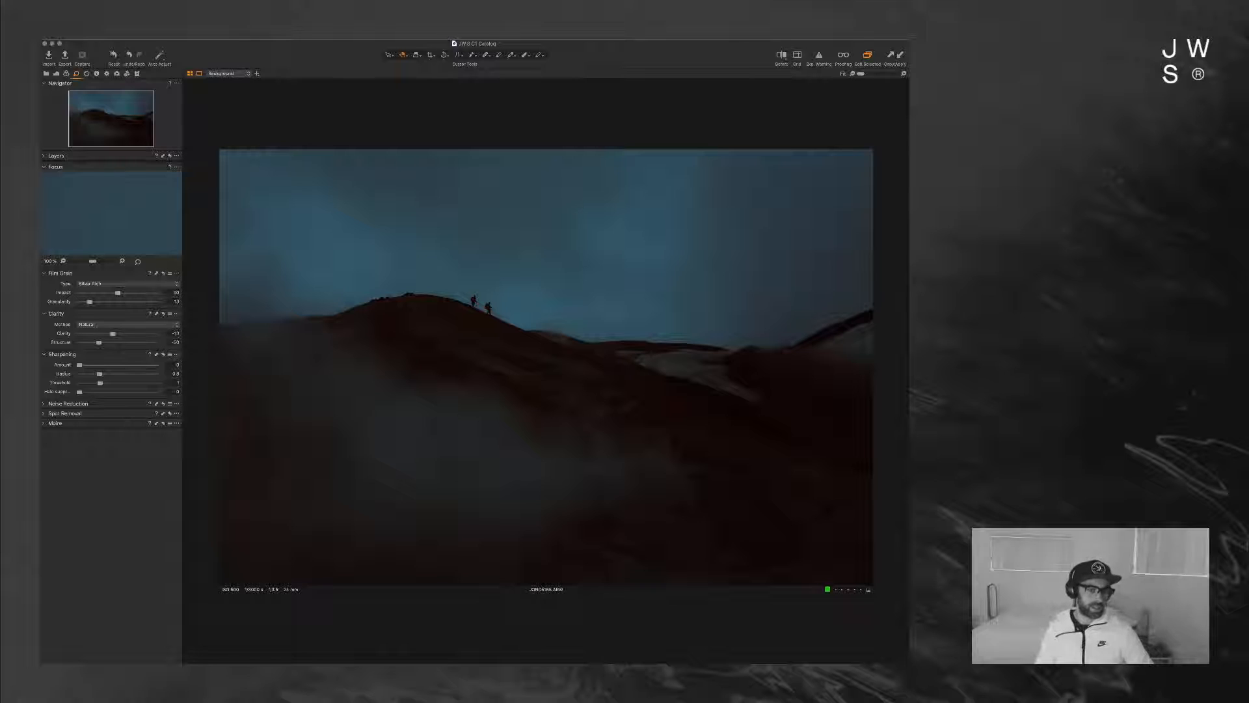
pyautogui.click(56, 74)
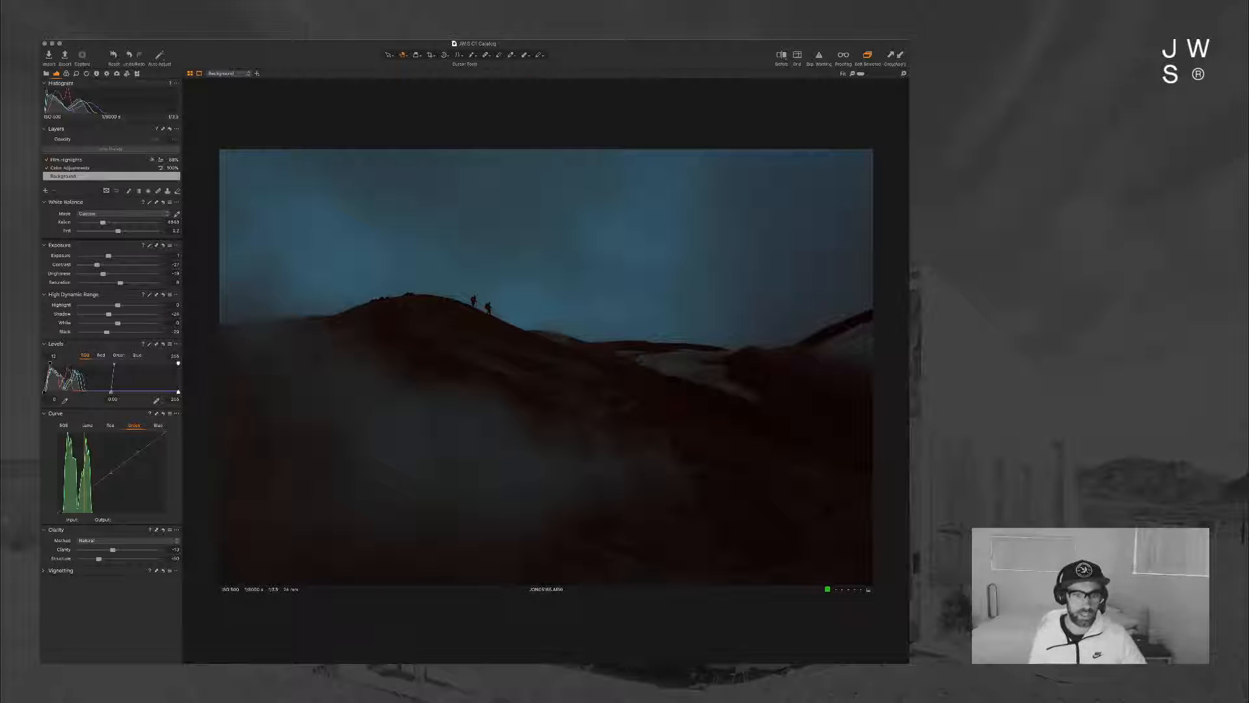
pyautogui.press('y')
pyautogui.moveTo(544, 362)
pyautogui.mouseDown()
pyautogui.moveTo(683, 367)
pyautogui.moveTo(309, 366)
pyautogui.moveTo(554, 367)
pyautogui.mouseUp()
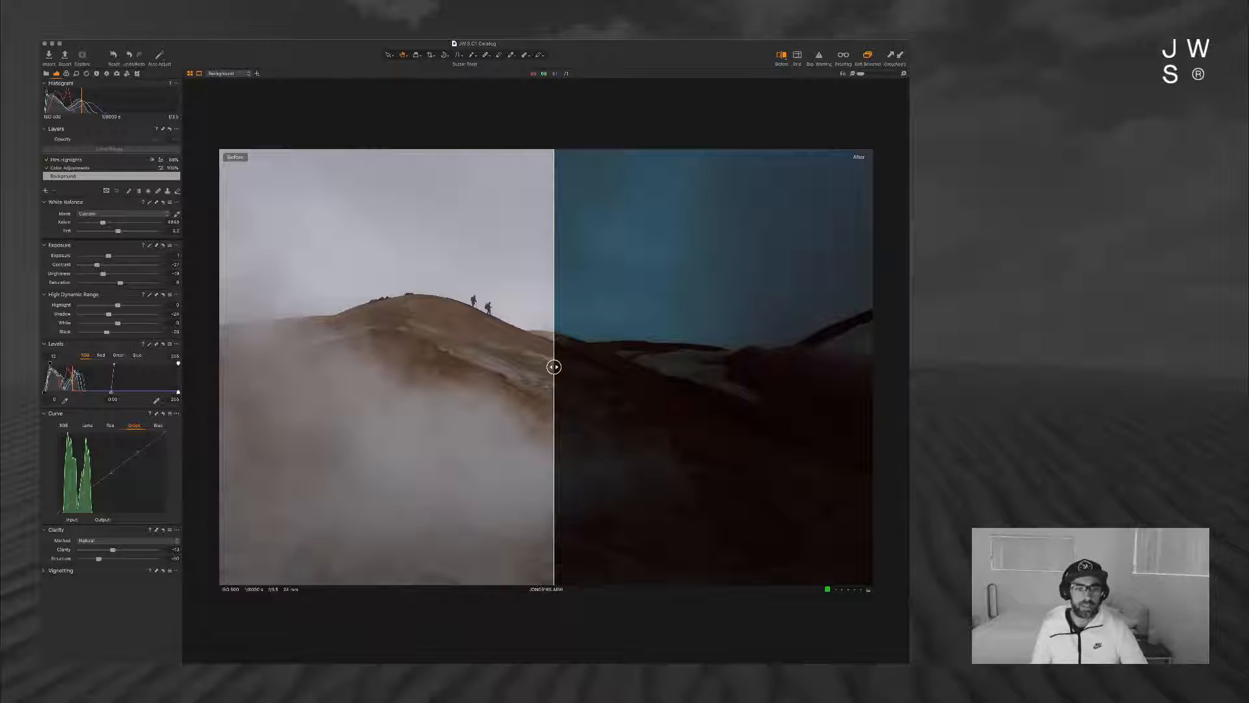
pyautogui.moveTo(554, 367)
pyautogui.mouseDown()
pyautogui.moveTo(345, 367)
pyautogui.moveTo(550, 367)
pyautogui.mouseUp()
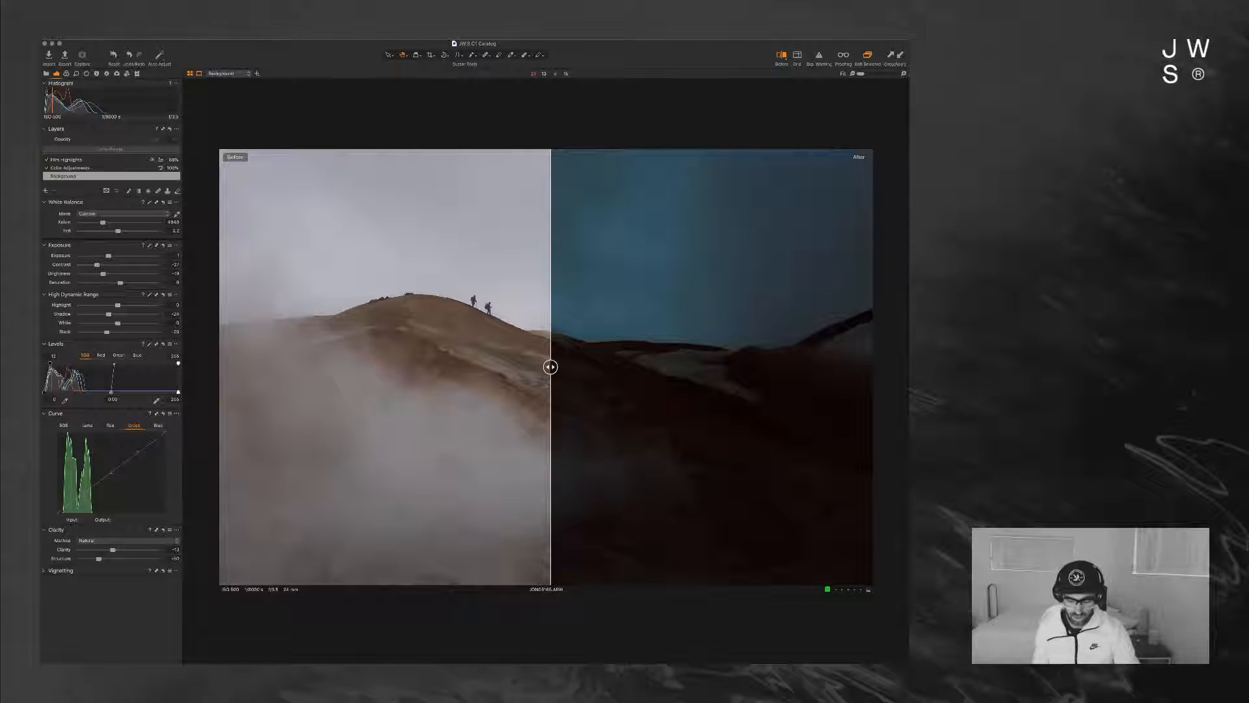
pyautogui.moveTo(550, 367); pyautogui.dragTo(505, 366)
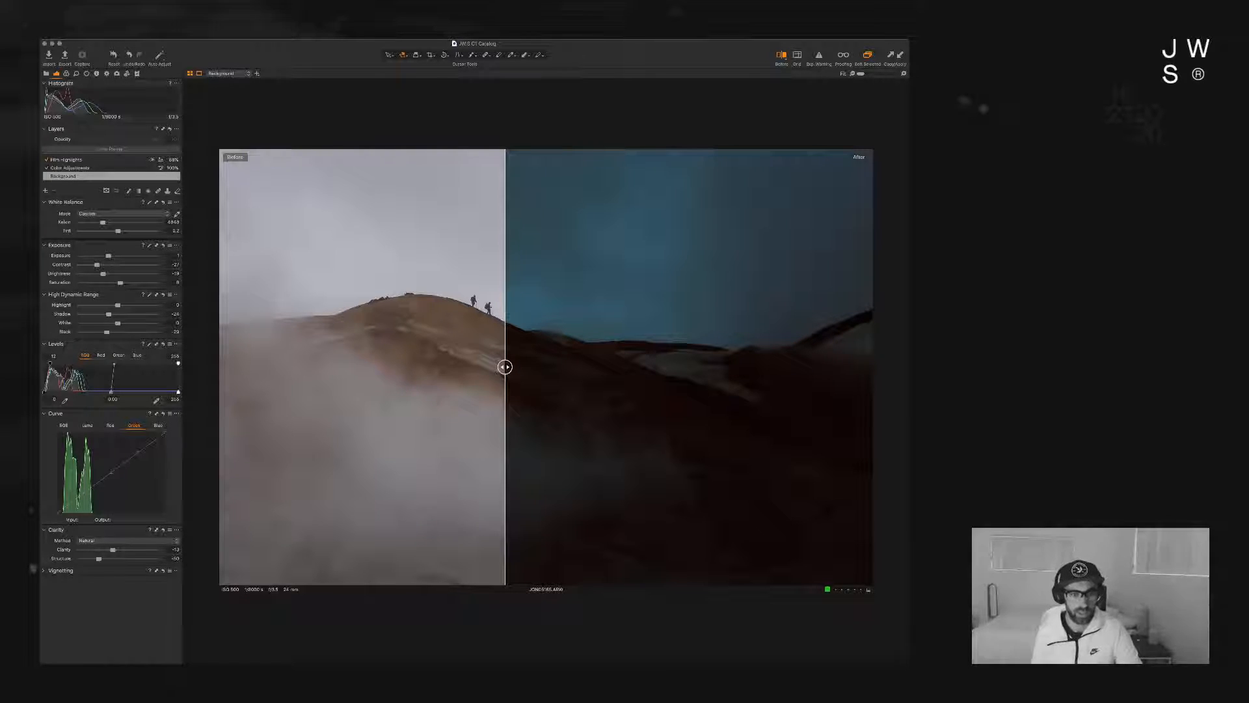
pyautogui.press('y')
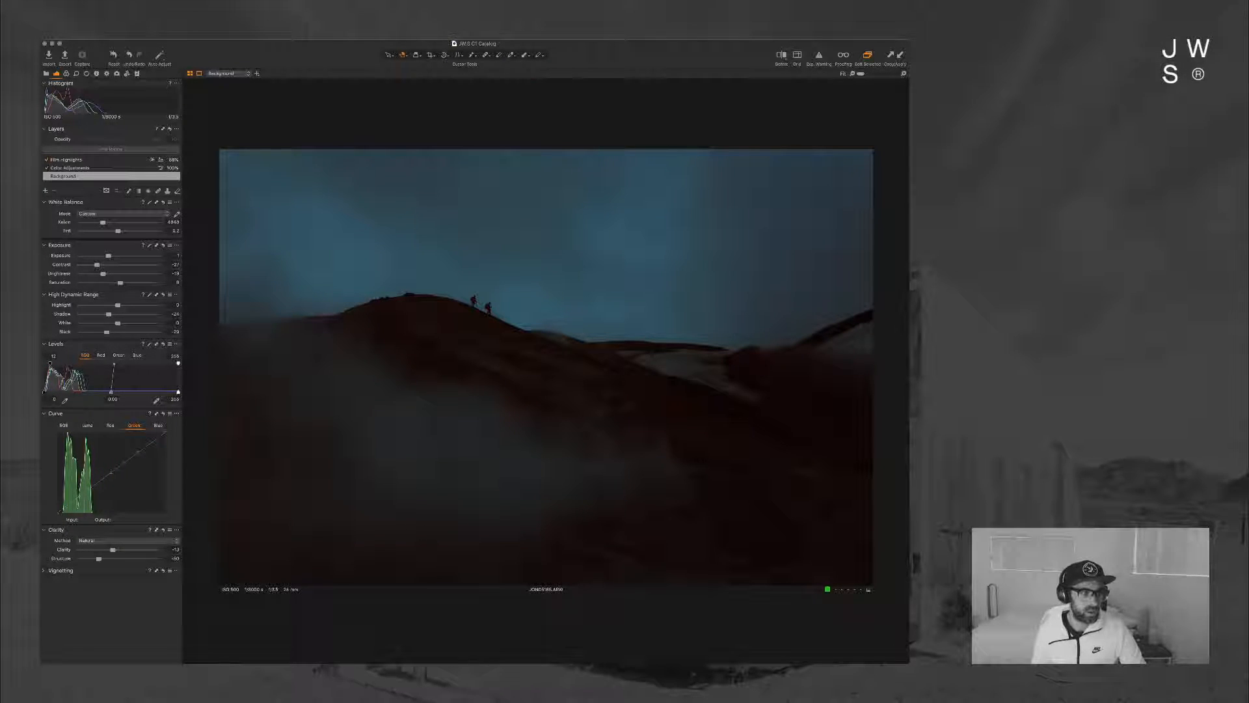
# Step: Try resetting the hikers photo's Contrast to its default and undo the change
pyautogui.doubleClick(97, 265)
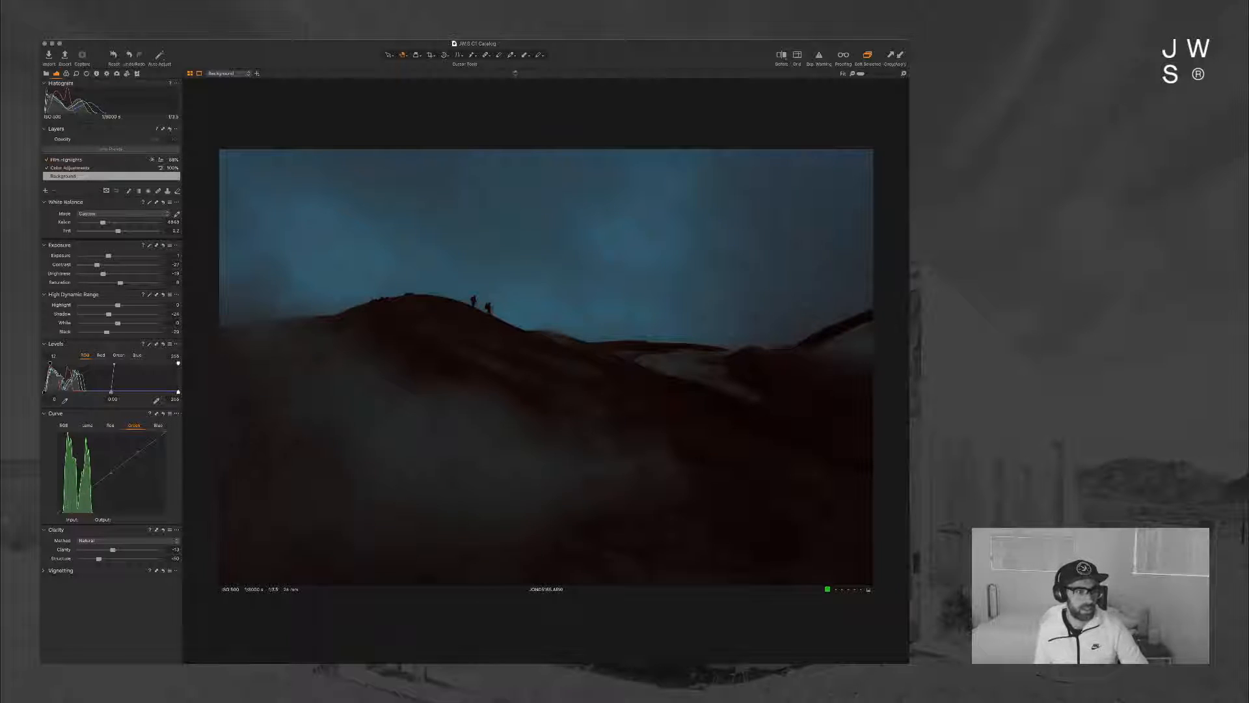
pyautogui.press('super+z')
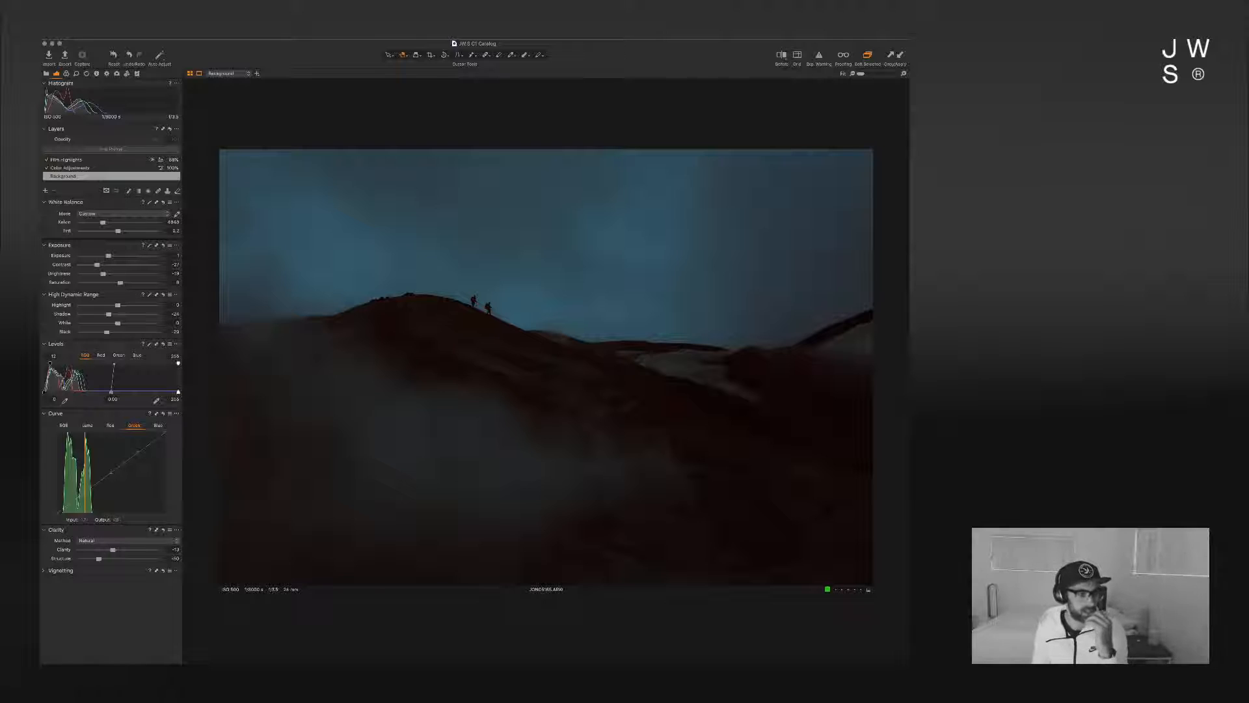
# Step: Show the RGB channel in the Curve tool and compare the hill scene before and after editing once more
pyautogui.click(63, 425)
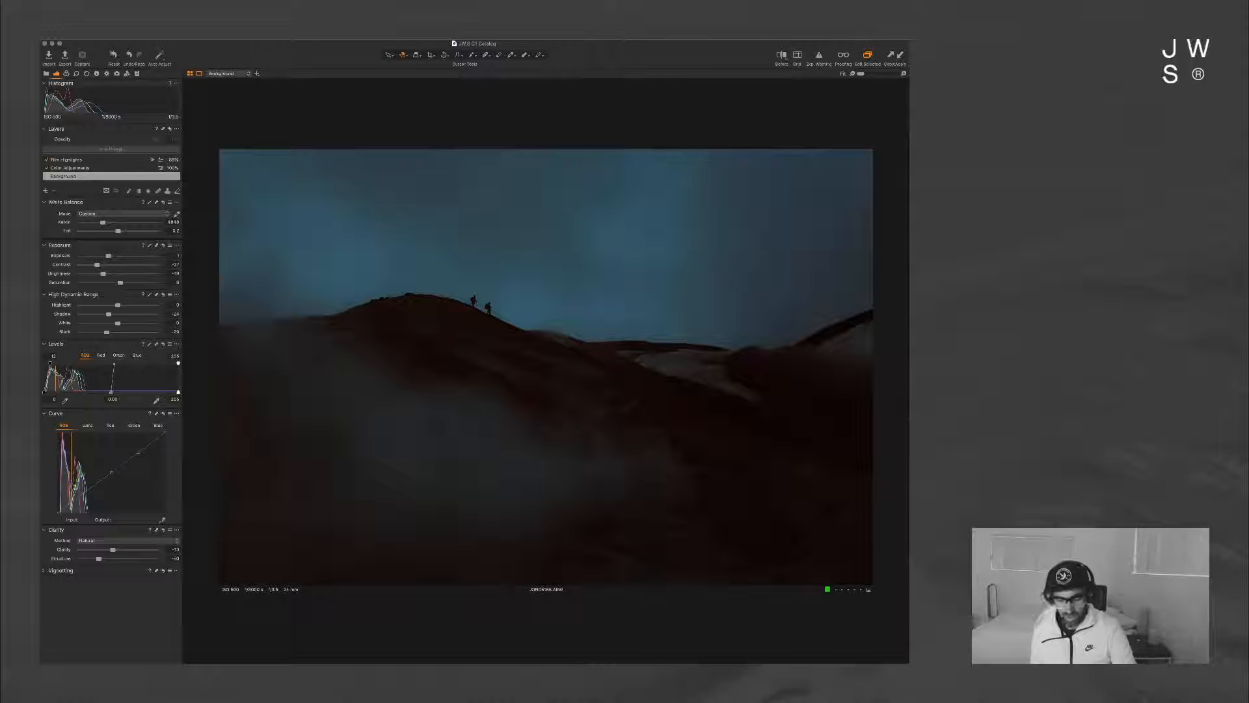
pyautogui.hotkey('shift', 'y')
pyautogui.moveTo(546, 367); pyautogui.dragTo(410, 363)
pyautogui.hotkey('shift', 'y')
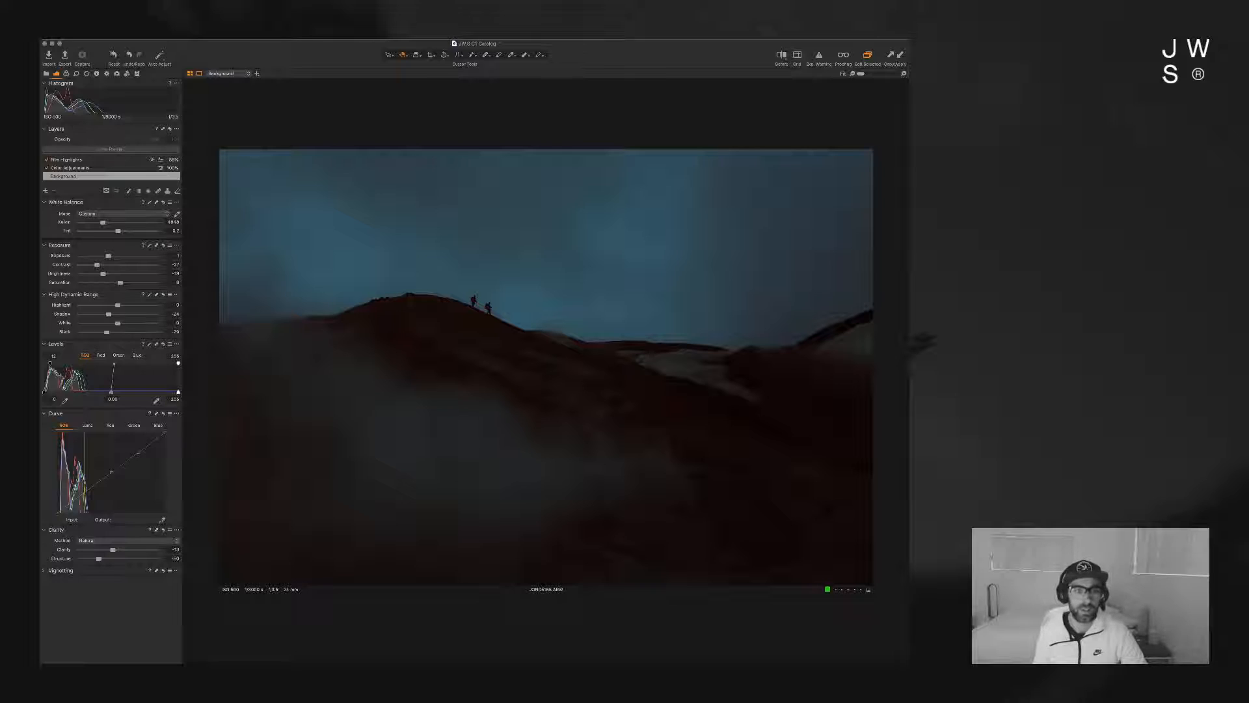
# Step: Go back to the green-tagged thumbnails and open the dark, misty lake photo with the large tree
pyautogui.press('g')
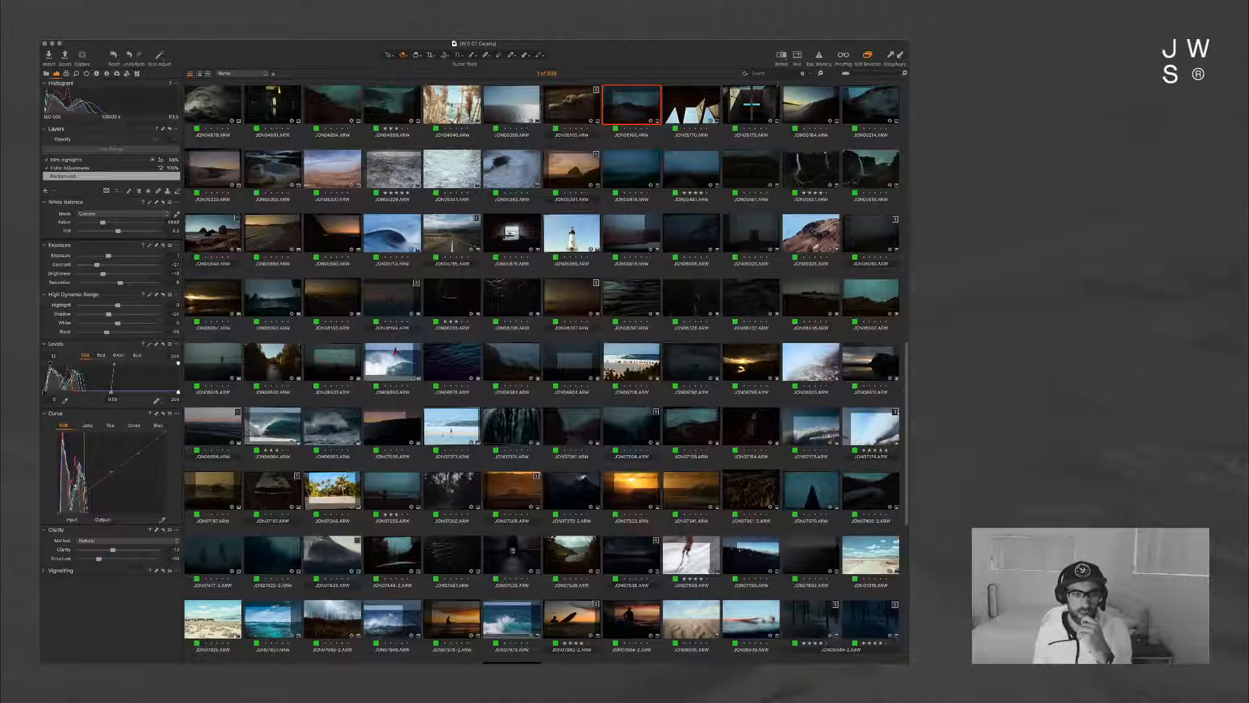
pyautogui.doubleClick(589, 438)
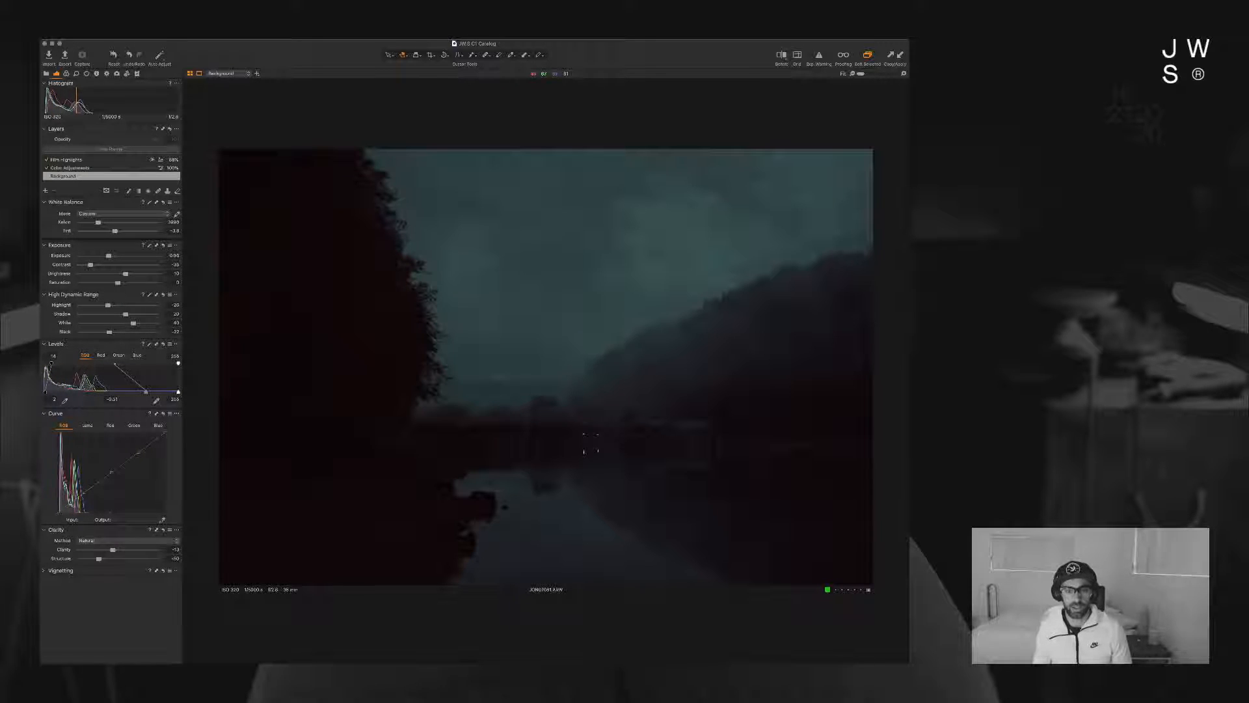
# Step: Inspect the misty lake photo's sky and hillside at 100% and return to the full image
pyautogui.click(591, 442)
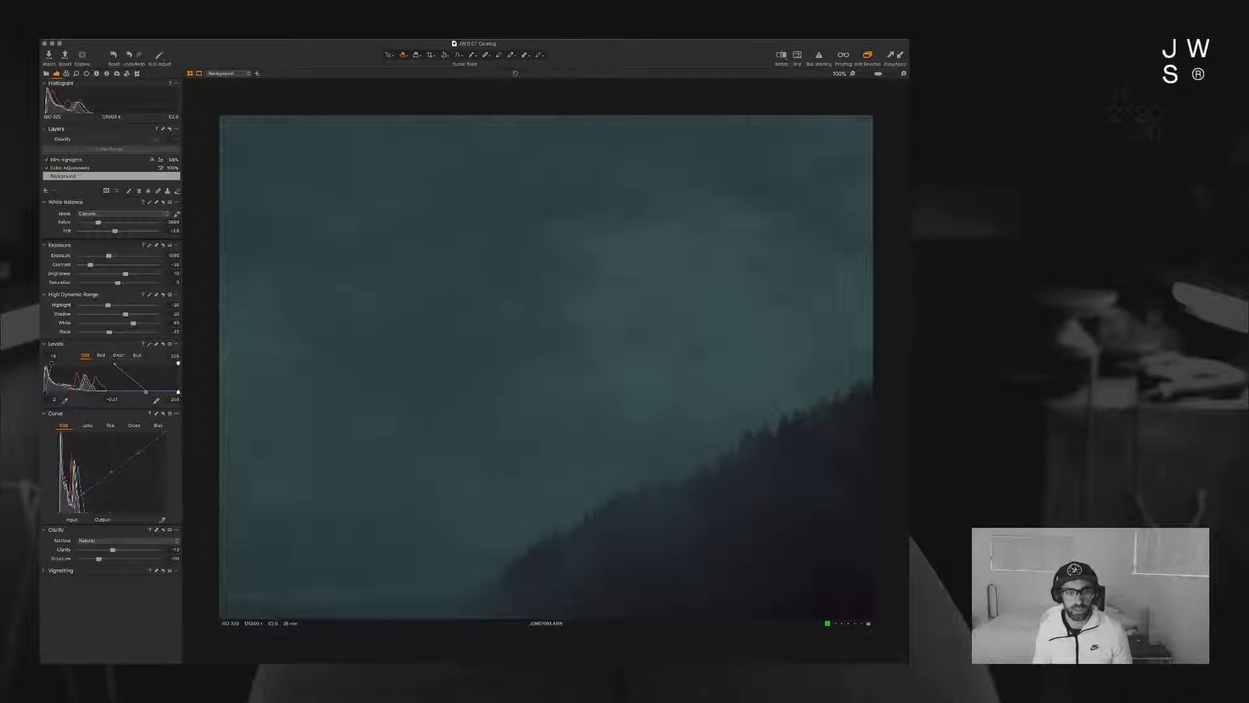
pyautogui.click(516, 496)
pyautogui.click(516, 496)
pyautogui.moveTo(516, 496); pyautogui.dragTo(387, 455)
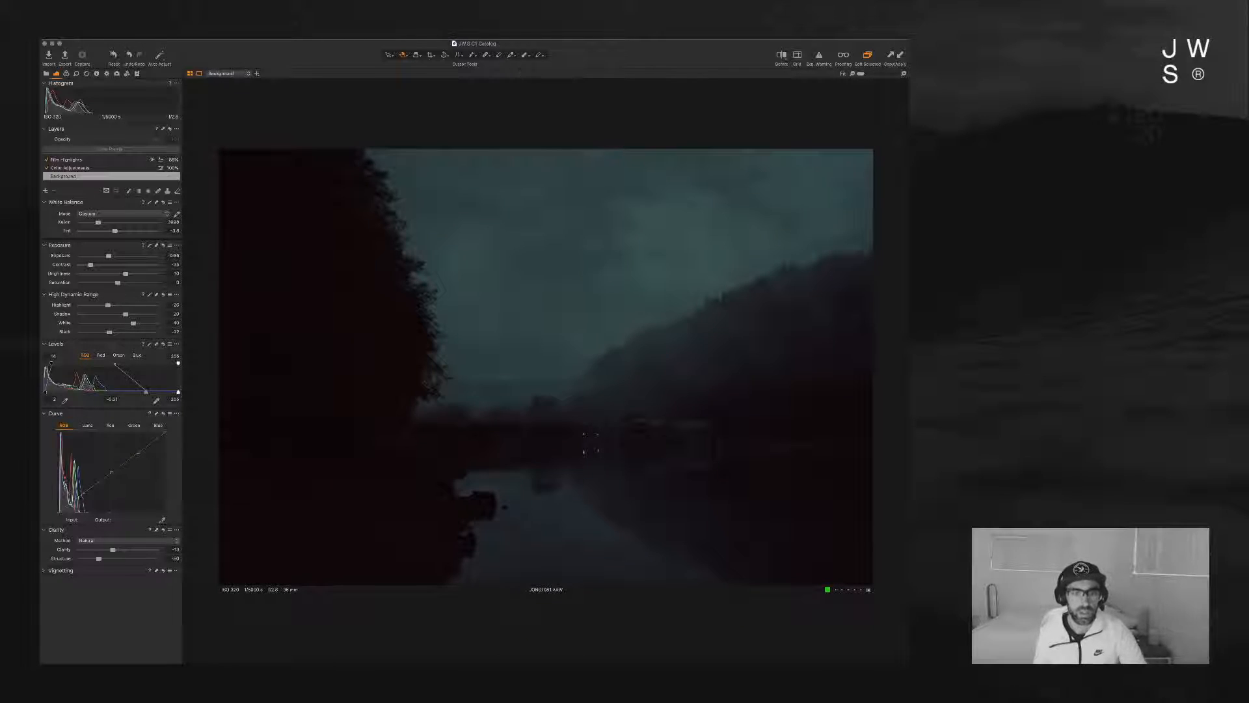
# Step: Check the lake photo among the thumbnails, reopen it, and show its color tools with the 3-Way Color Balance wheels
pyautogui.press('alt+super+v')
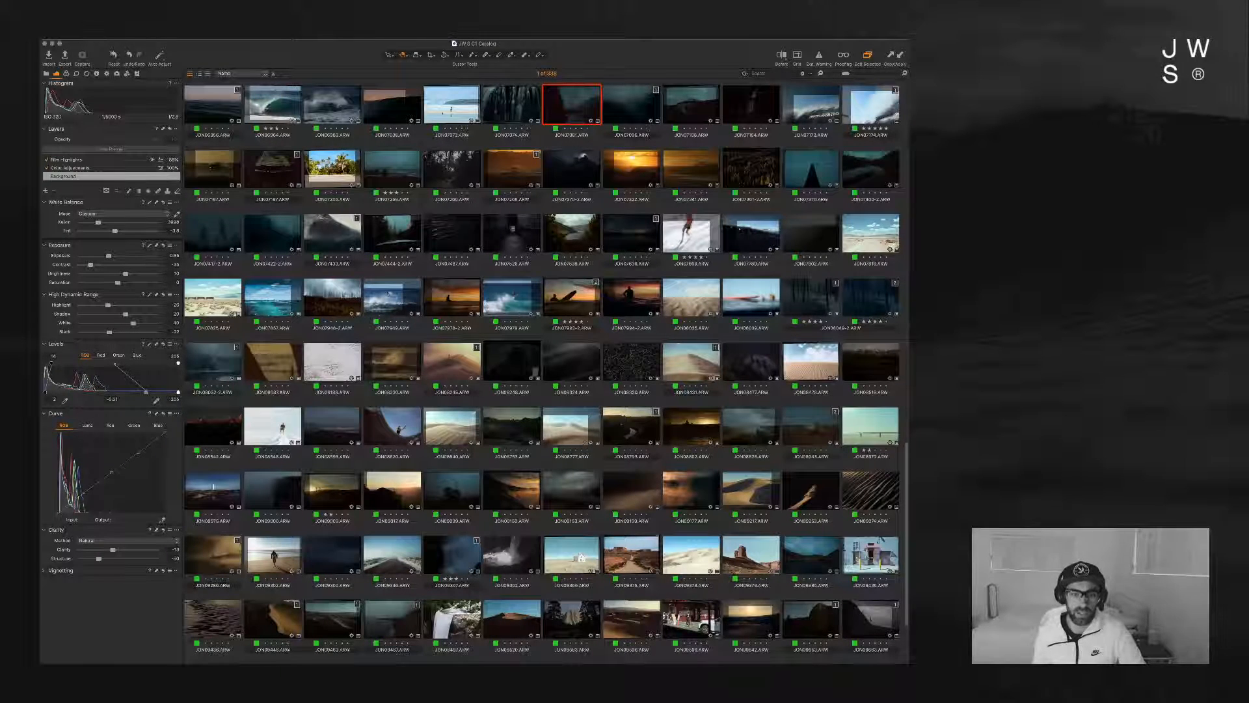
pyautogui.press('alt+super+v')
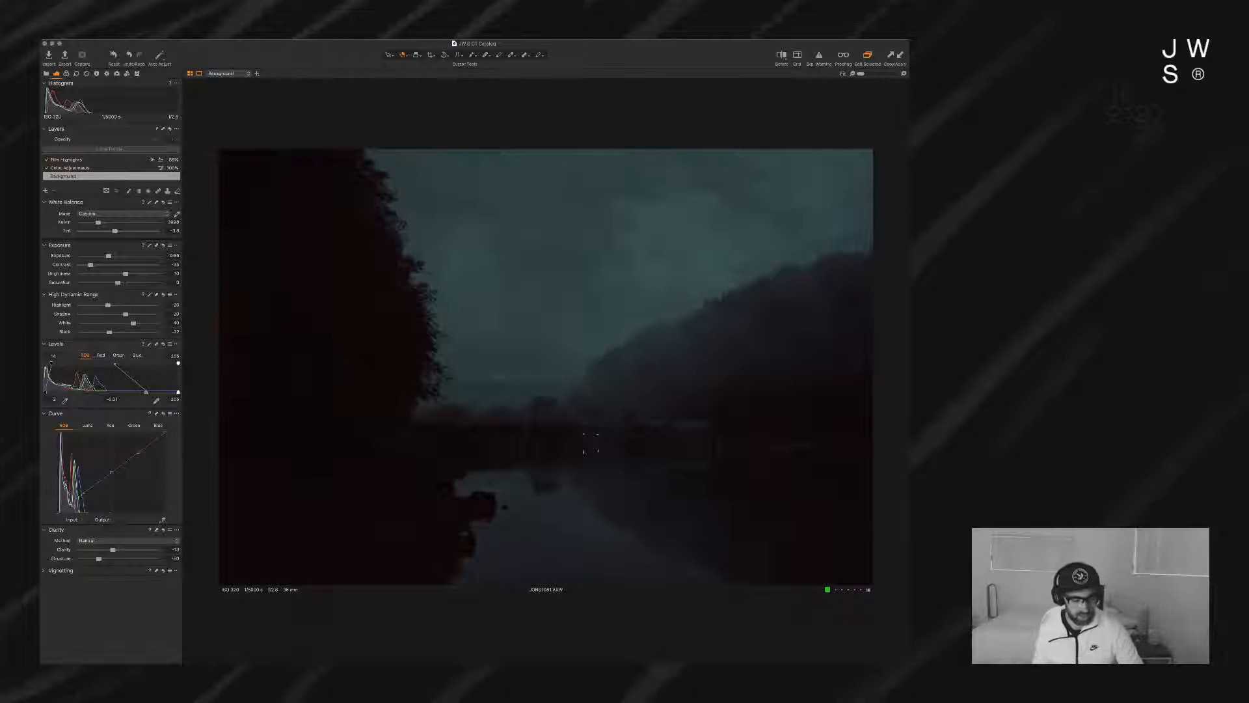
pyautogui.press('super+alt+3')
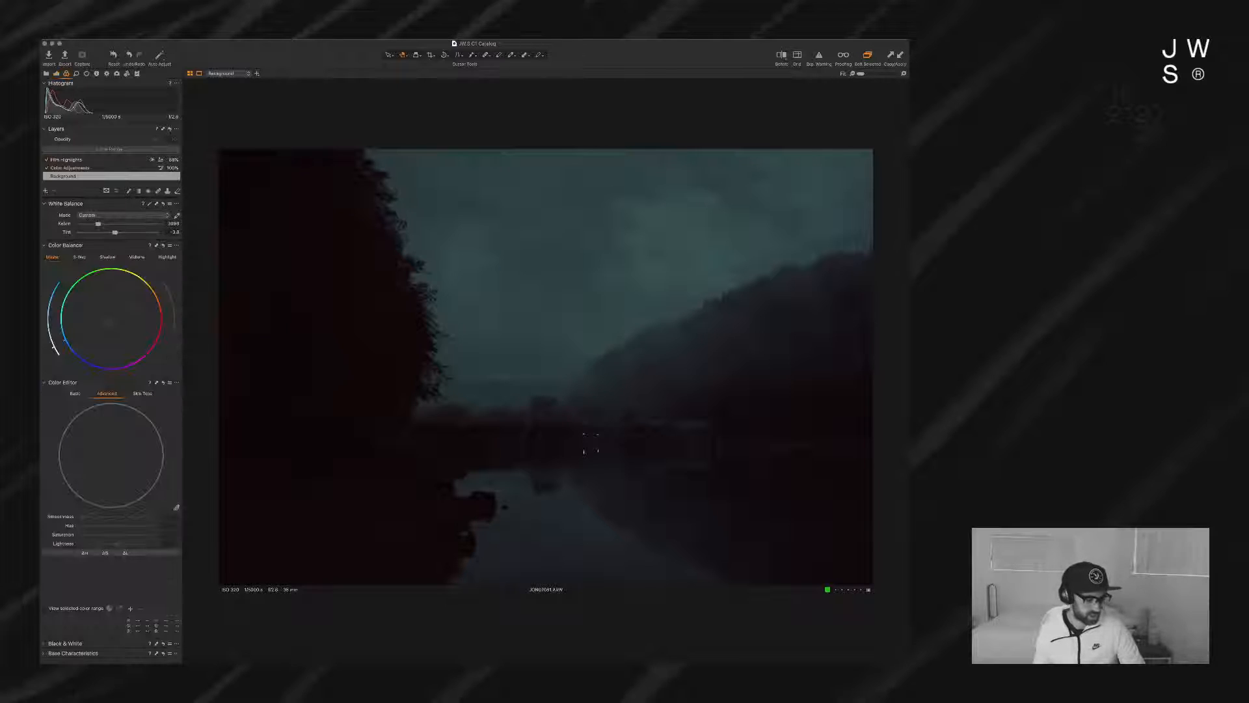
pyautogui.click(79, 256)
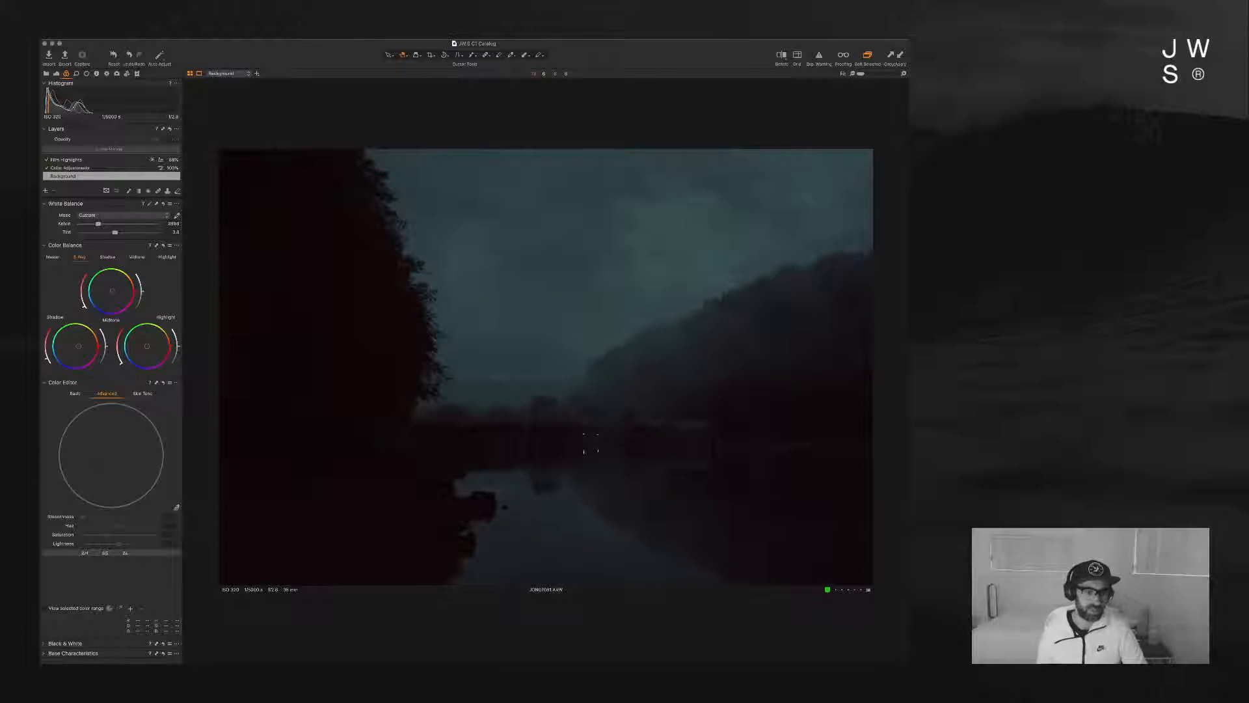
# Step: Go back to the green-tagged thumbnails and open the dark sunset beach photo with the pier and surfer
pyautogui.press('alt+super+v')
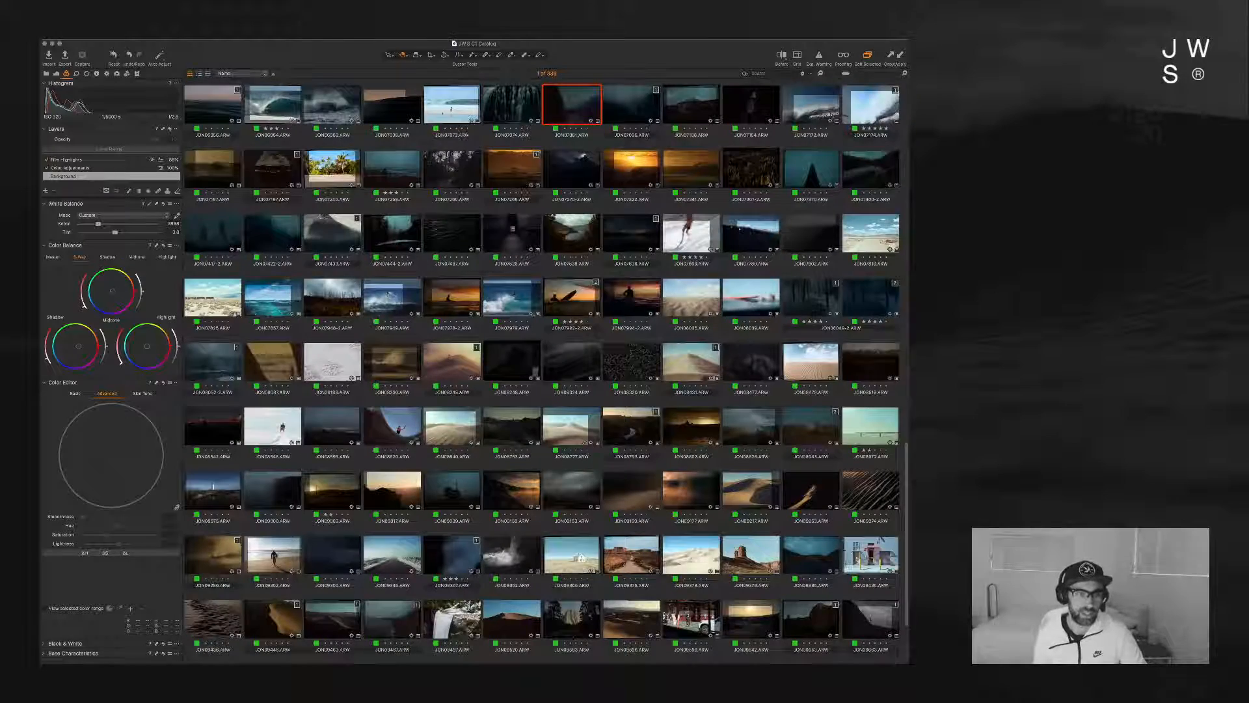
pyautogui.scroll(1, 544, 371)
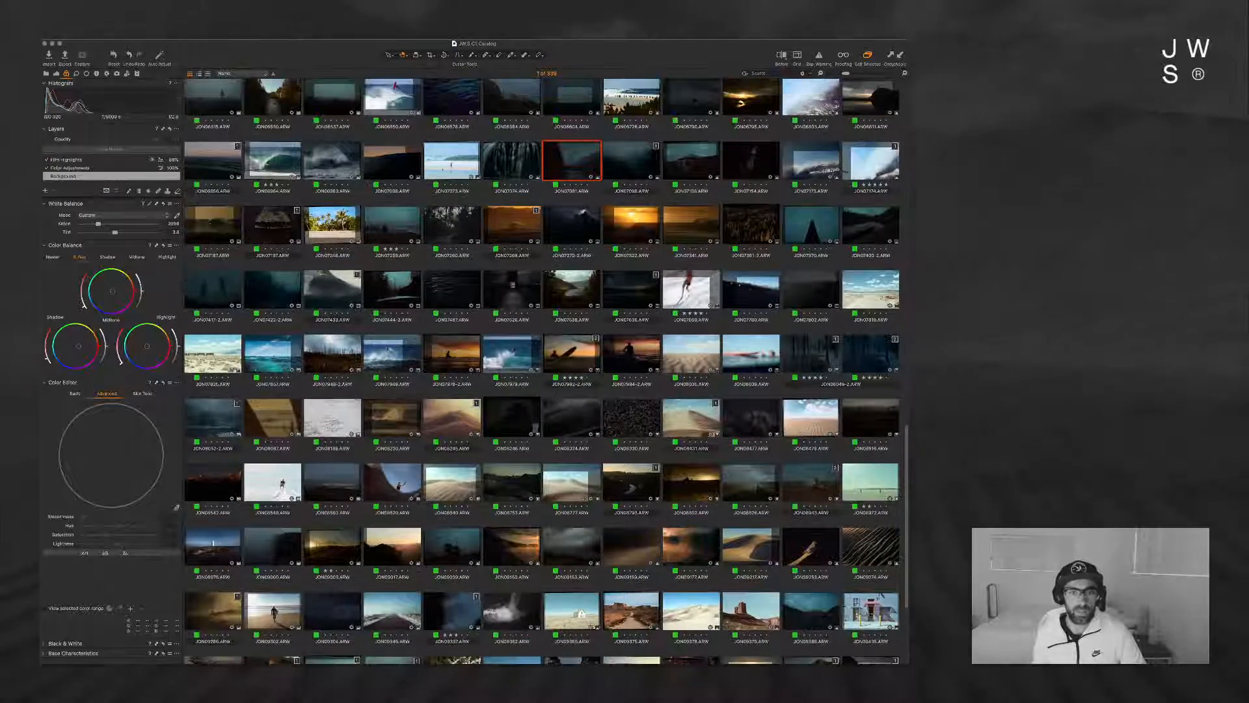
pyautogui.scroll(4, 543, 370)
pyautogui.scroll(1, 543, 371)
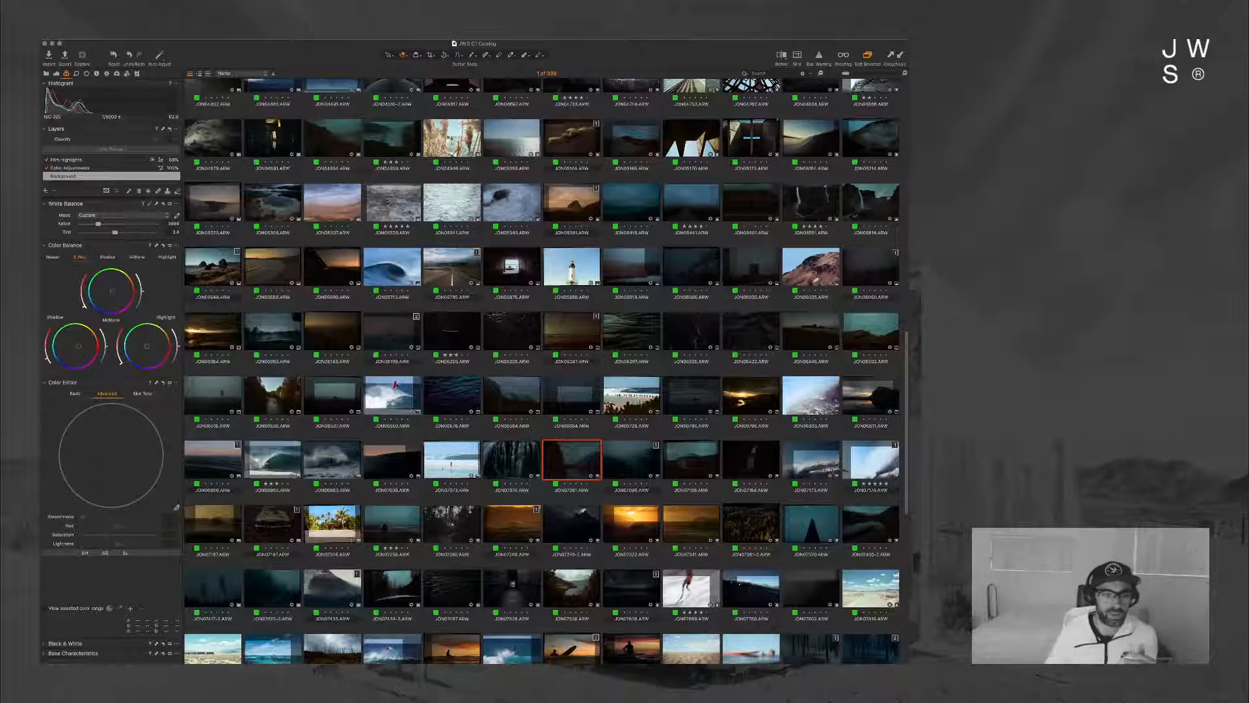
pyautogui.doubleClick(333, 330)
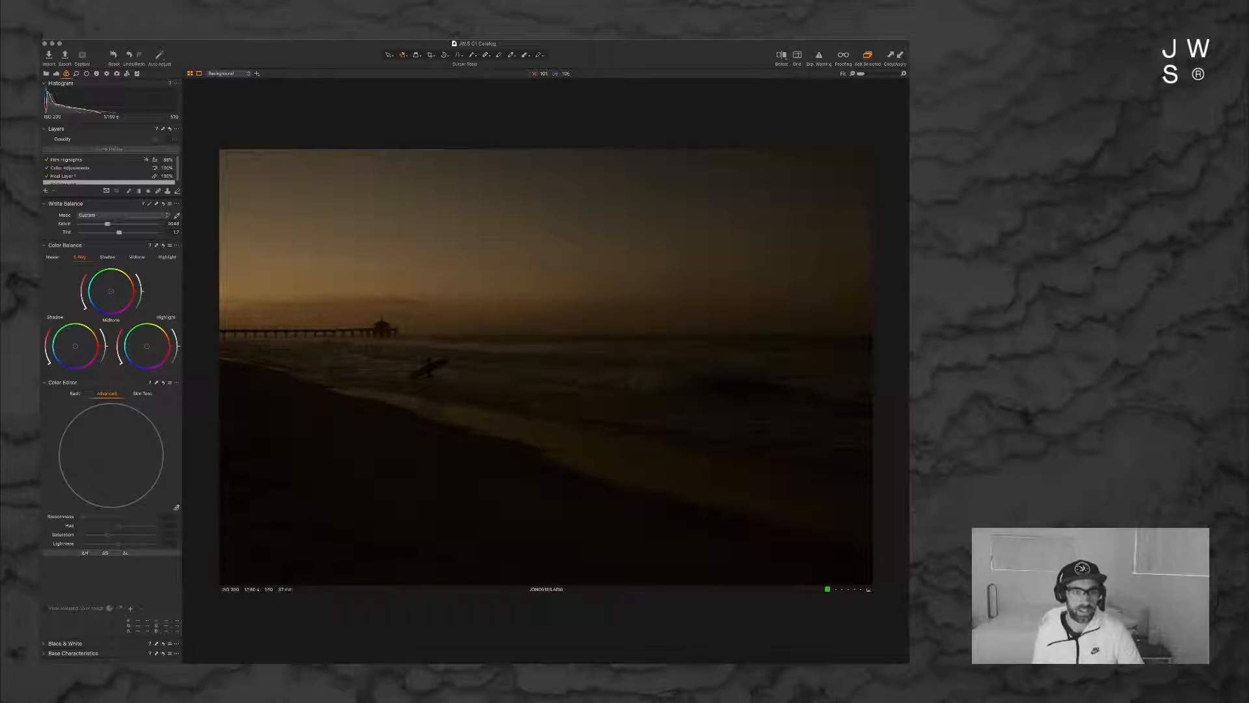
# Step: Return to the thumbnails and open the bright beach photo of a person standing before a breaking wave
pyautogui.press('g')
pyautogui.scroll(2, 542, 371)
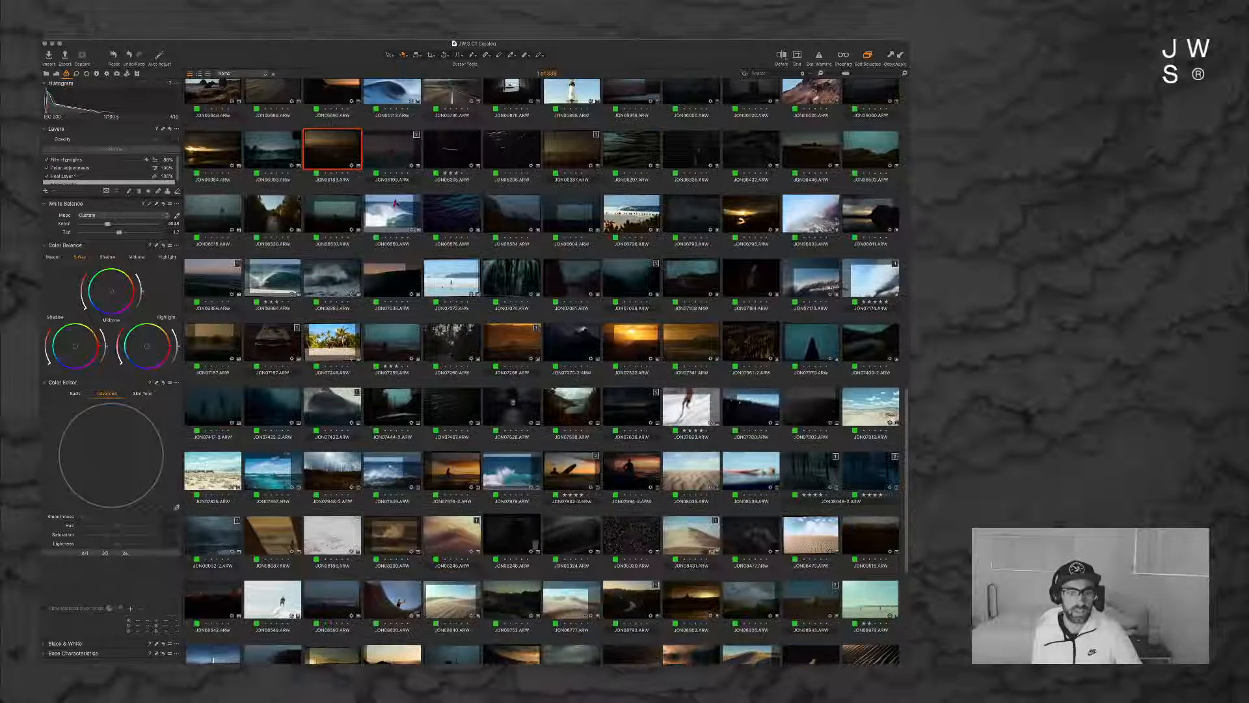
pyautogui.scroll(2, 541, 371)
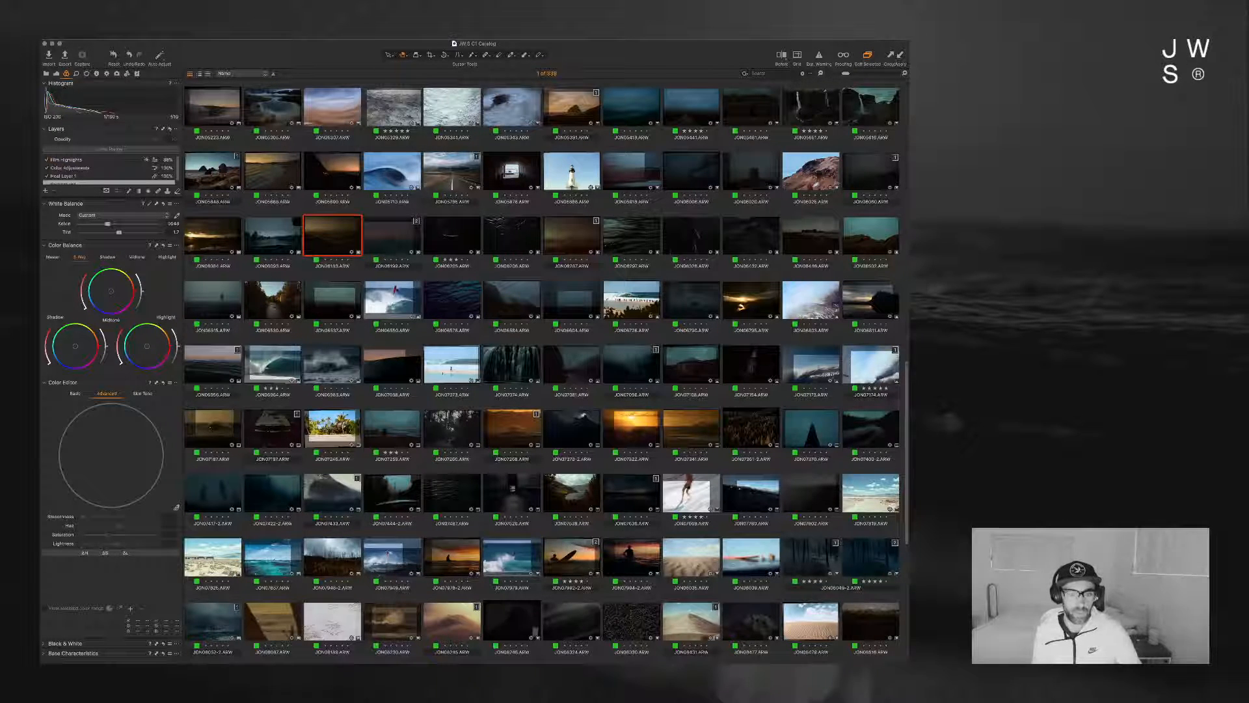
pyautogui.doubleClick(452, 365)
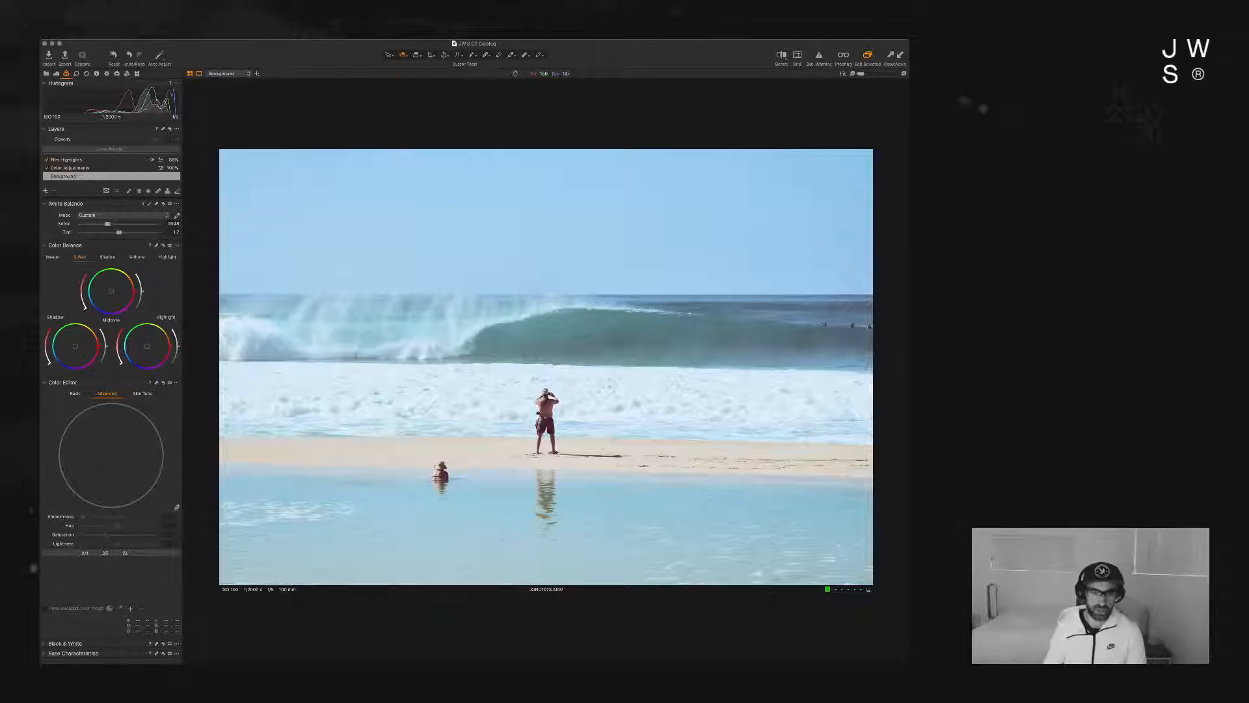
# Step: Open the dark sand dune photo, compare it with its original by sweeping the split before/after divider, and end the comparison
pyautogui.press('super+alt+v')
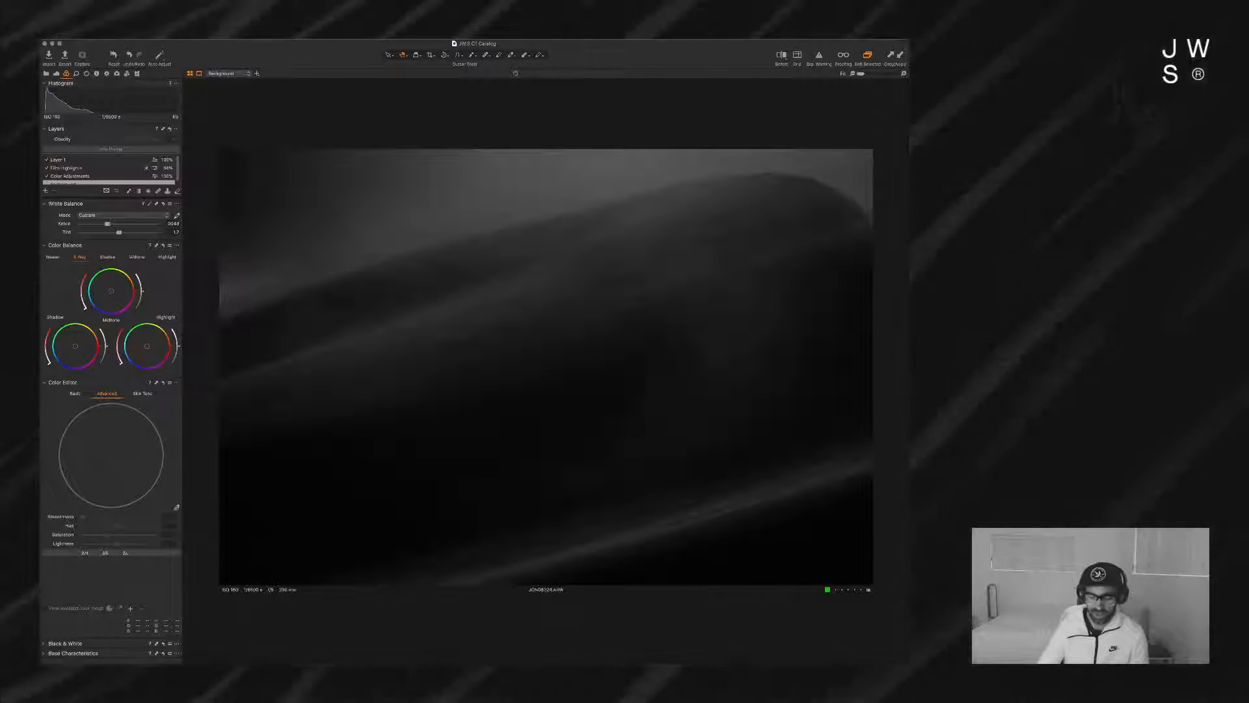
pyautogui.press('y')
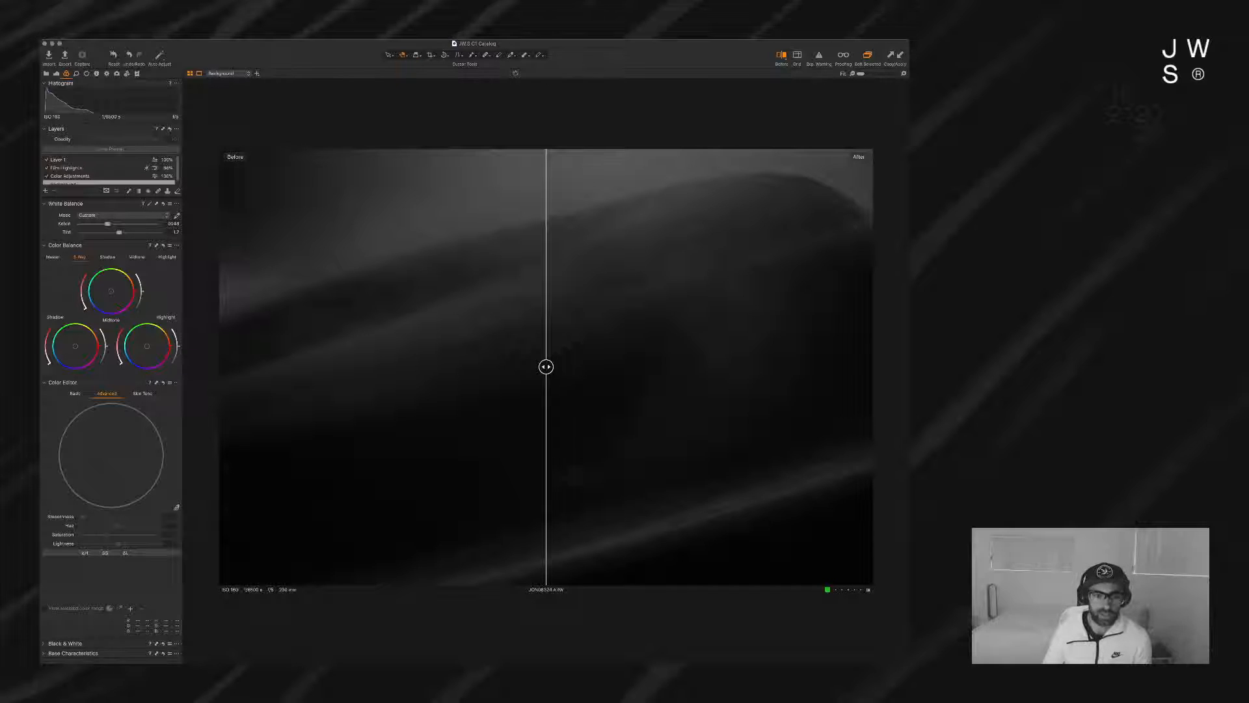
pyautogui.moveTo(546, 367)
pyautogui.mouseDown()
pyautogui.moveTo(466, 367)
pyautogui.moveTo(664, 366)
pyautogui.moveTo(412, 366)
pyautogui.moveTo(580, 366)
pyautogui.moveTo(530, 366)
pyautogui.moveTo(540, 367)
pyautogui.mouseUp()
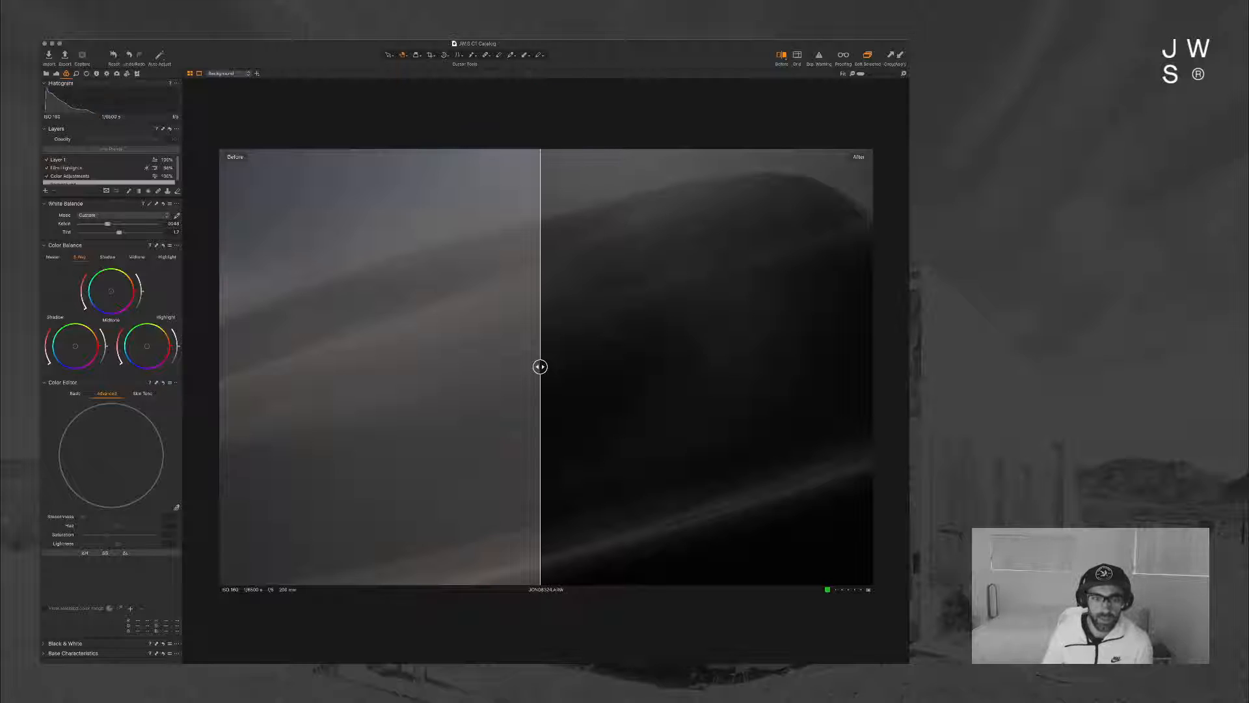
pyautogui.moveTo(540, 367); pyautogui.dragTo(474, 366)
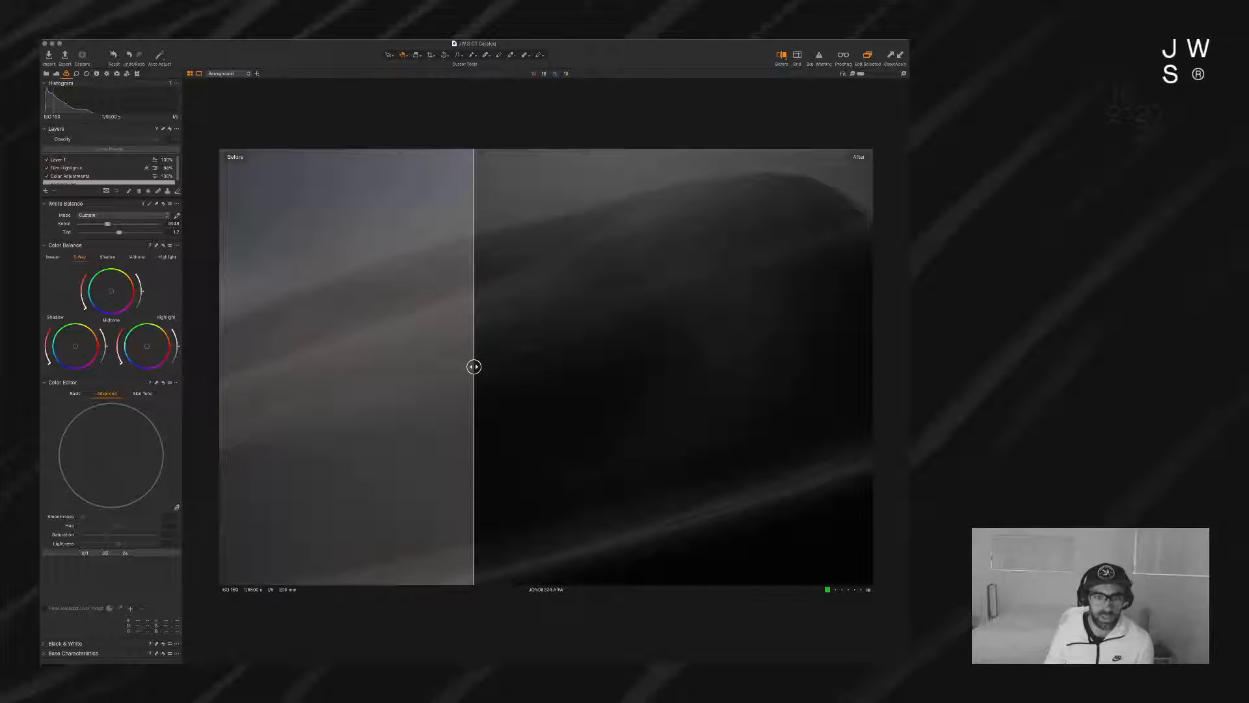
pyautogui.moveTo(473, 366)
pyautogui.mouseDown()
pyautogui.moveTo(839, 366)
pyautogui.moveTo(326, 366)
pyautogui.moveTo(493, 366)
pyautogui.mouseUp()
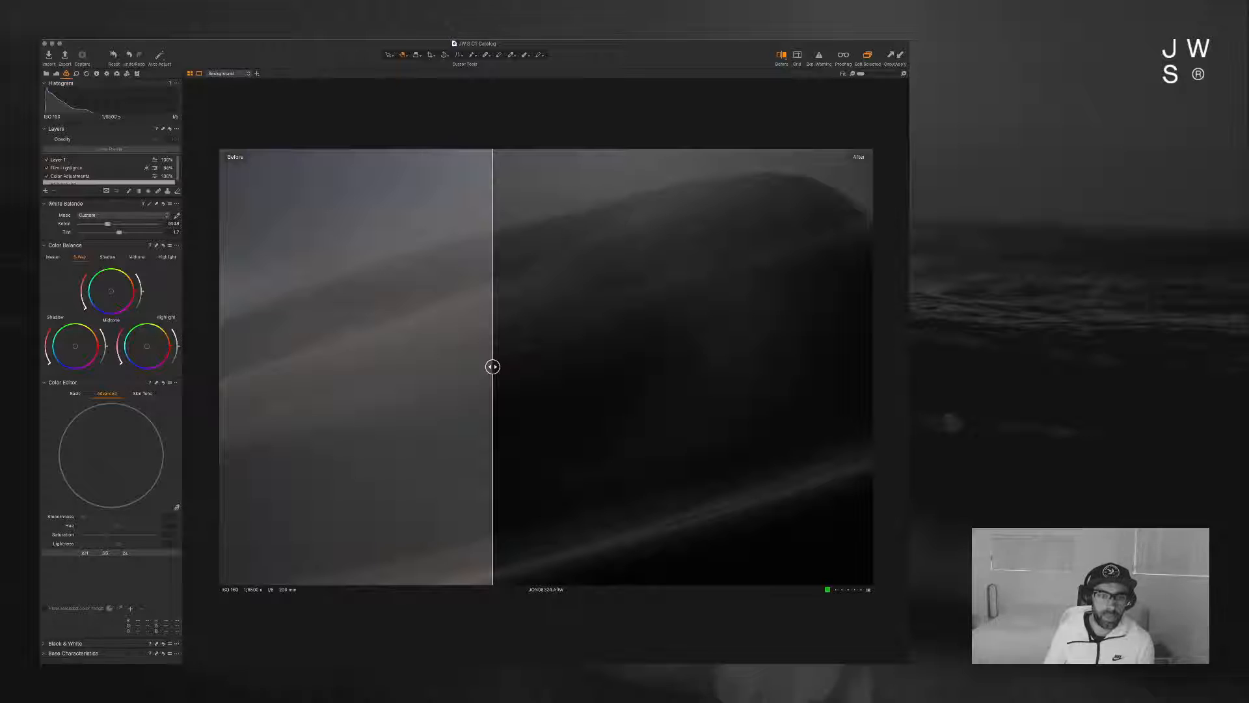
pyautogui.moveTo(493, 366); pyautogui.dragTo(724, 366)
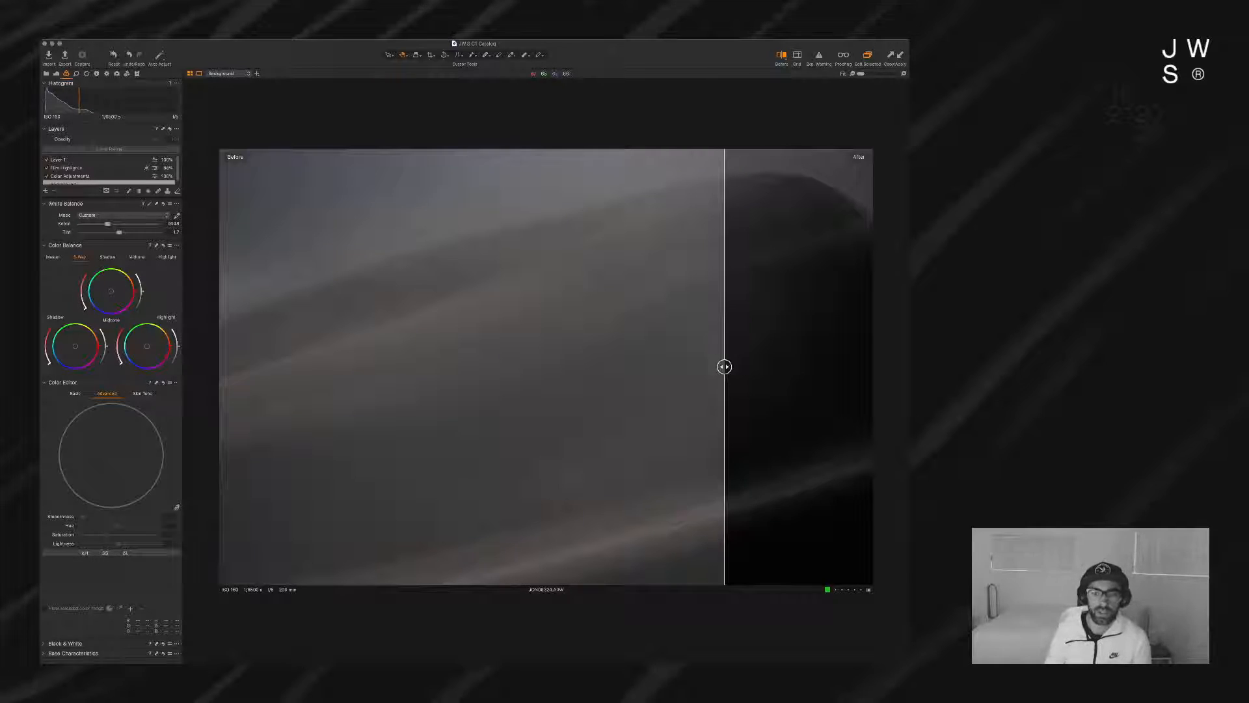
pyautogui.moveTo(724, 367); pyautogui.dragTo(272, 366)
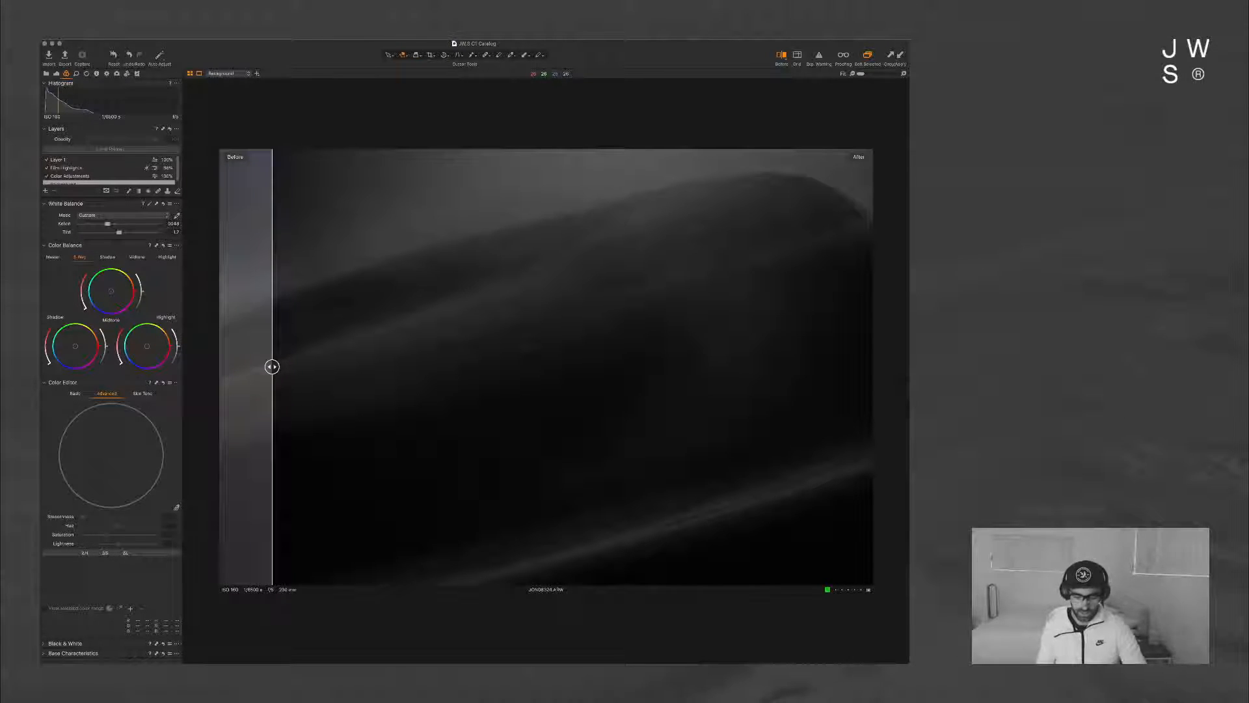
pyautogui.press('y')
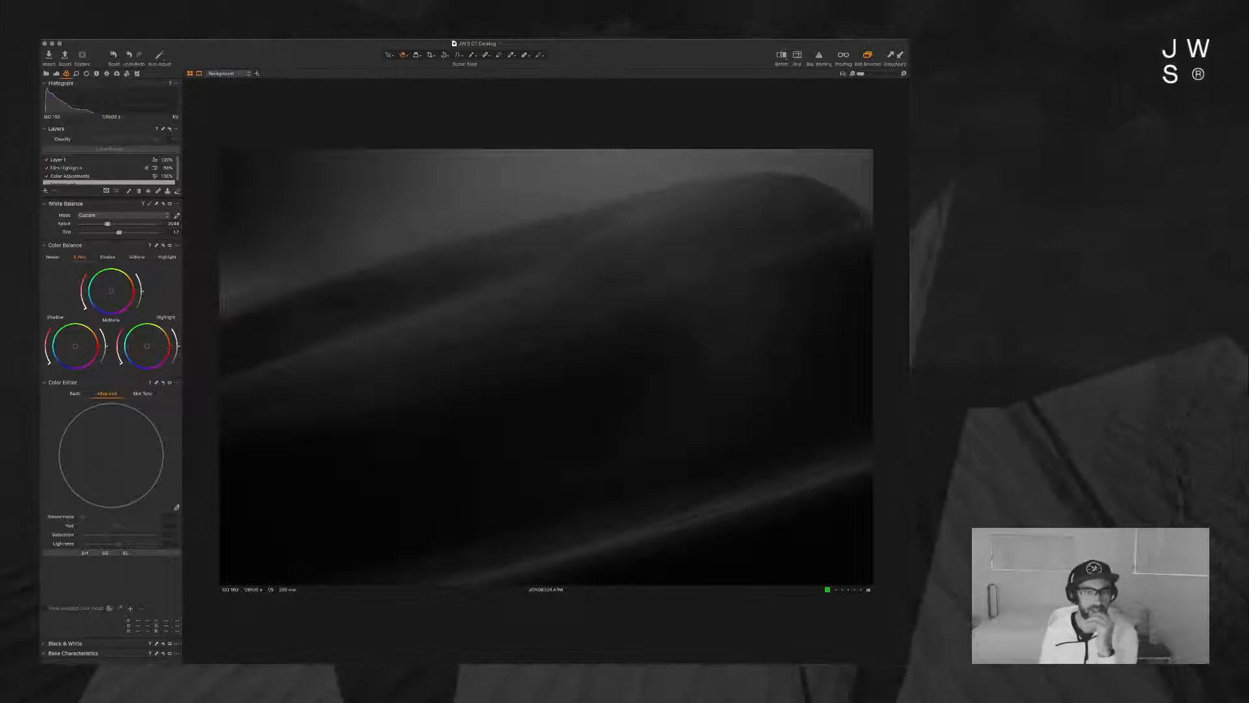
# Step: Open the dark snowy mountain photo from the thumbnails and compare its ridge before and after editing in split view
pyautogui.press('g')
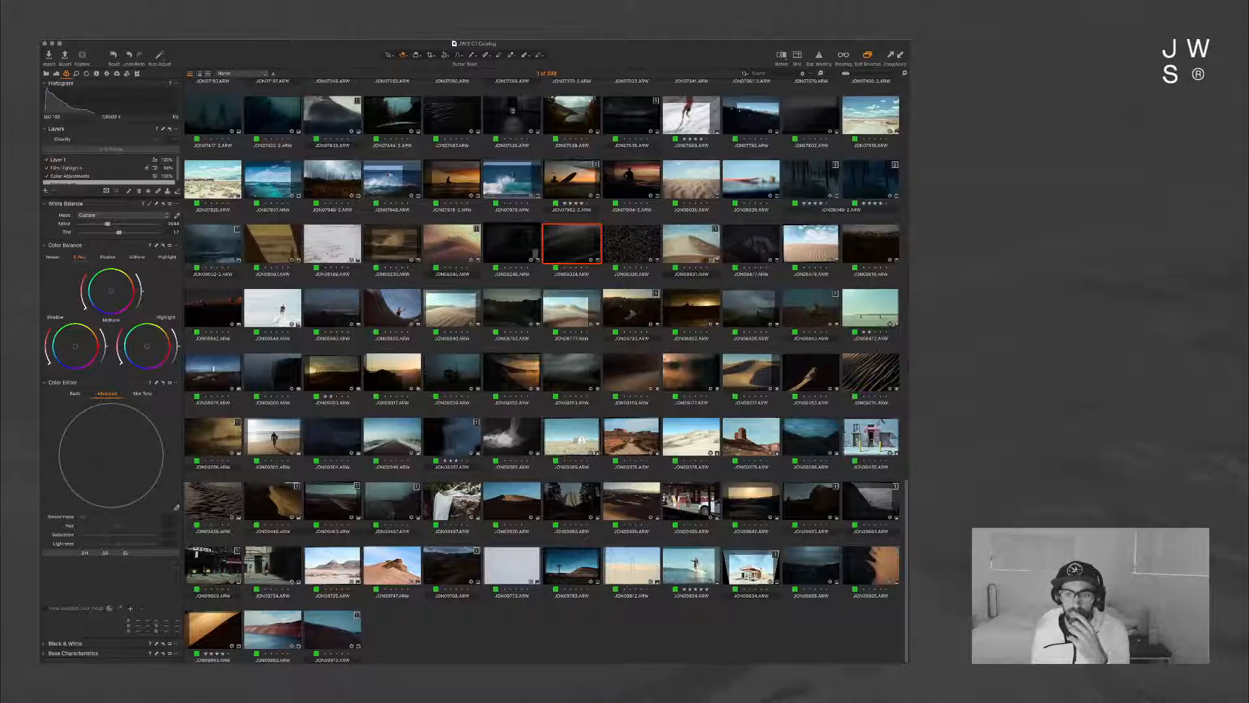
pyautogui.scroll(2, 751, 303)
pyautogui.doubleClick(751, 303)
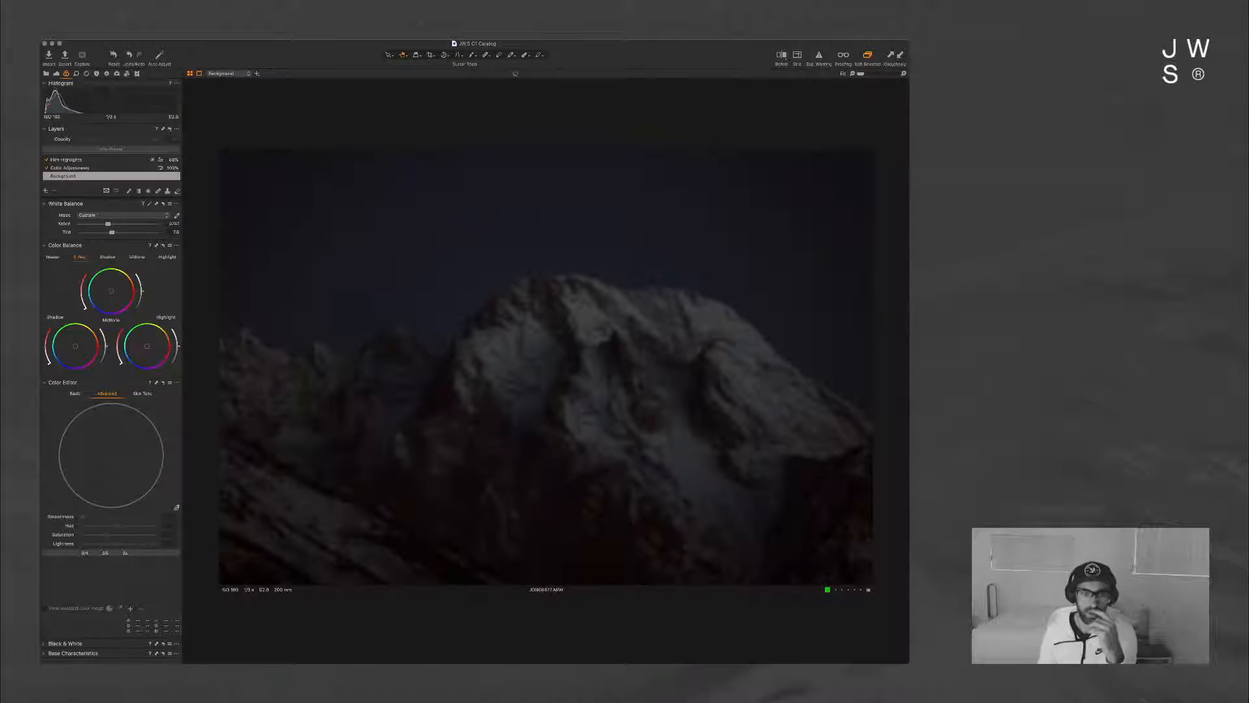
pyautogui.press('y')
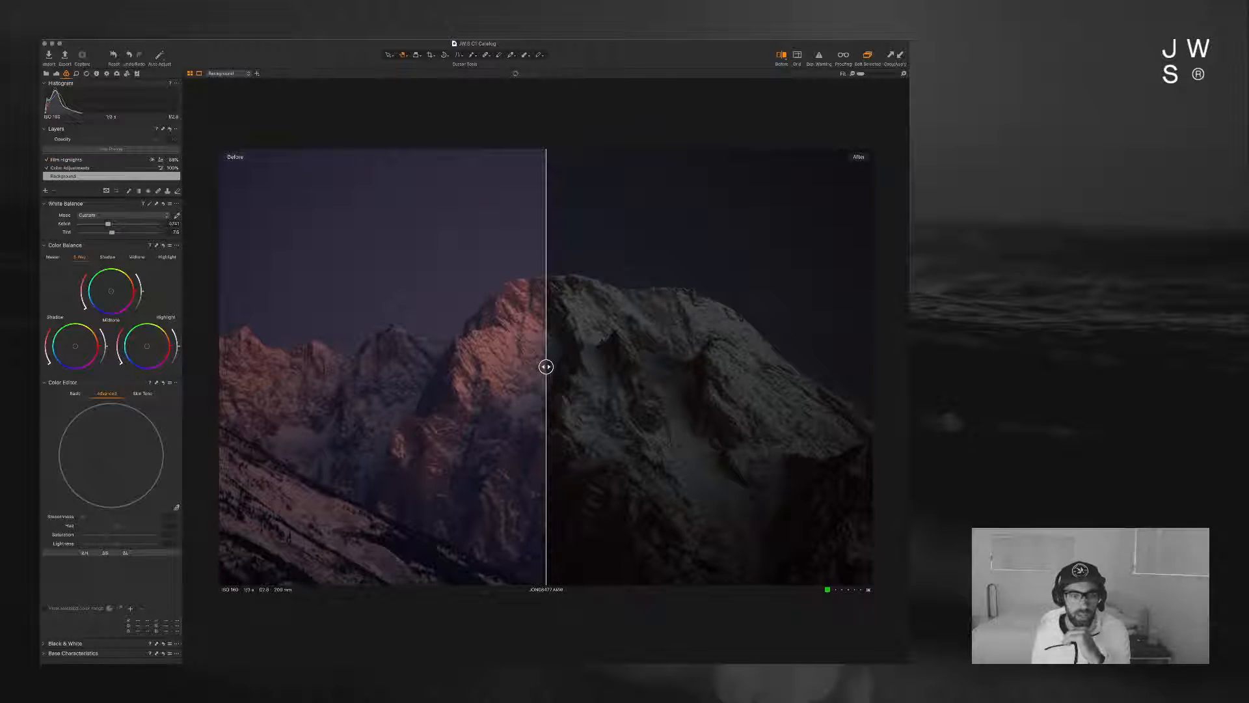
pyautogui.moveTo(546, 367); pyautogui.dragTo(736, 367)
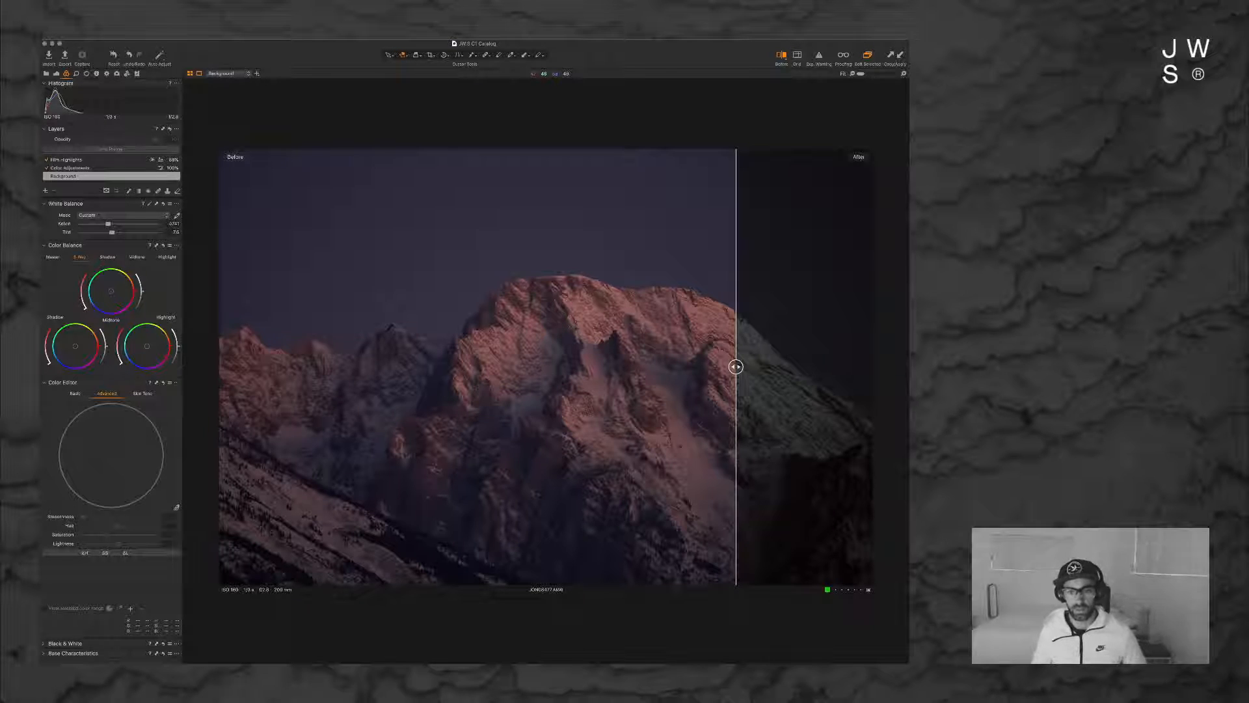
pyautogui.moveTo(736, 366); pyautogui.dragTo(683, 366)
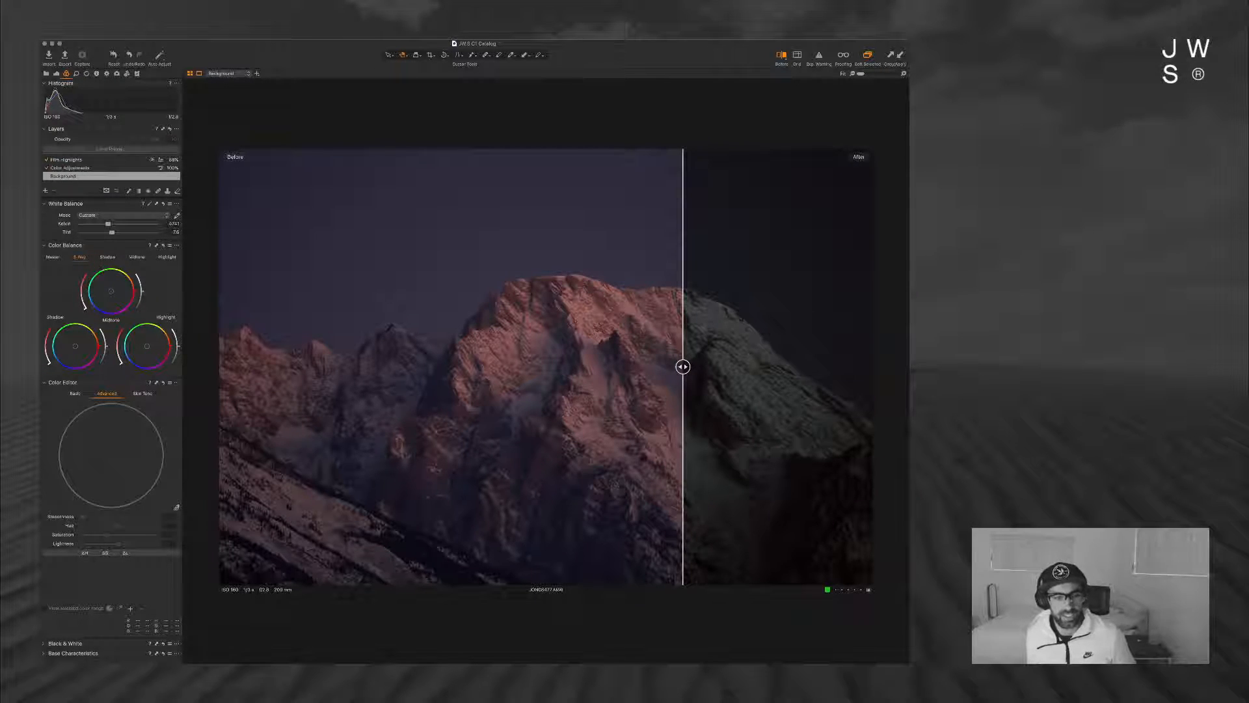
pyautogui.moveTo(682, 367)
pyautogui.mouseDown()
pyautogui.moveTo(352, 367)
pyautogui.moveTo(740, 366)
pyautogui.moveTo(221, 366)
pyautogui.moveTo(662, 366)
pyautogui.mouseUp()
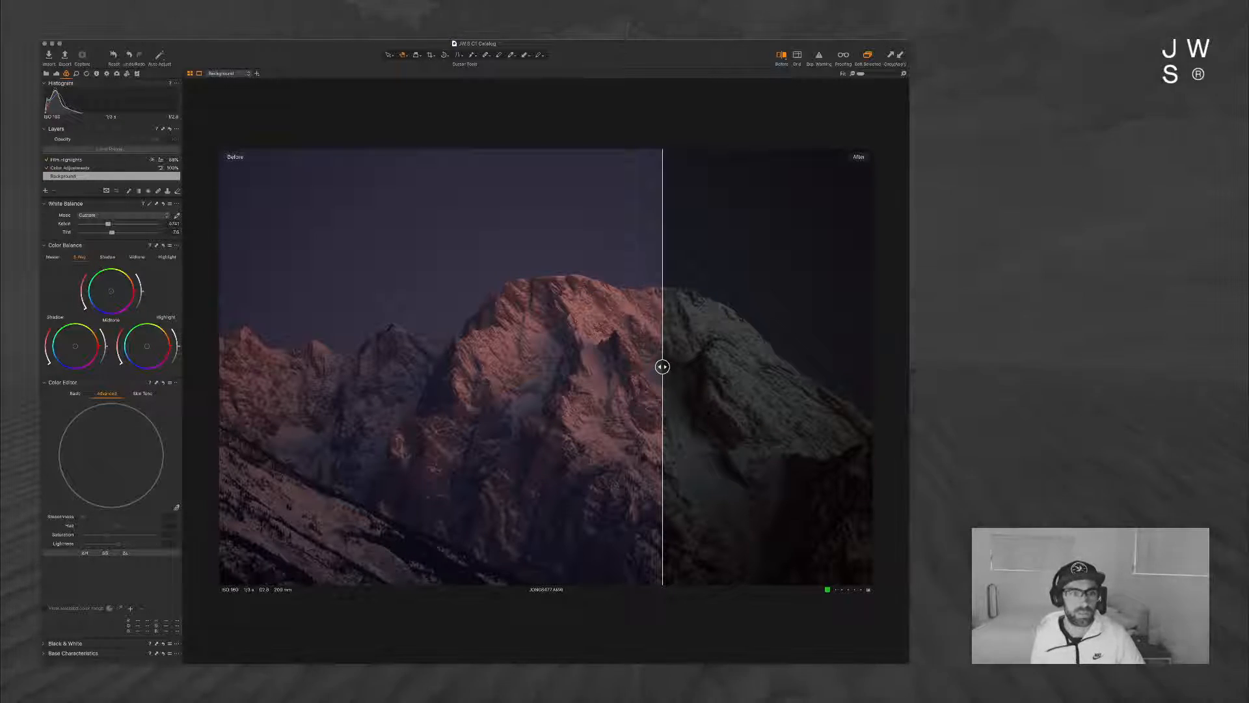
# Step: Clone the edited mountain photo as a second variant and open the clone in the viewer
pyautogui.press('alt+super+v')
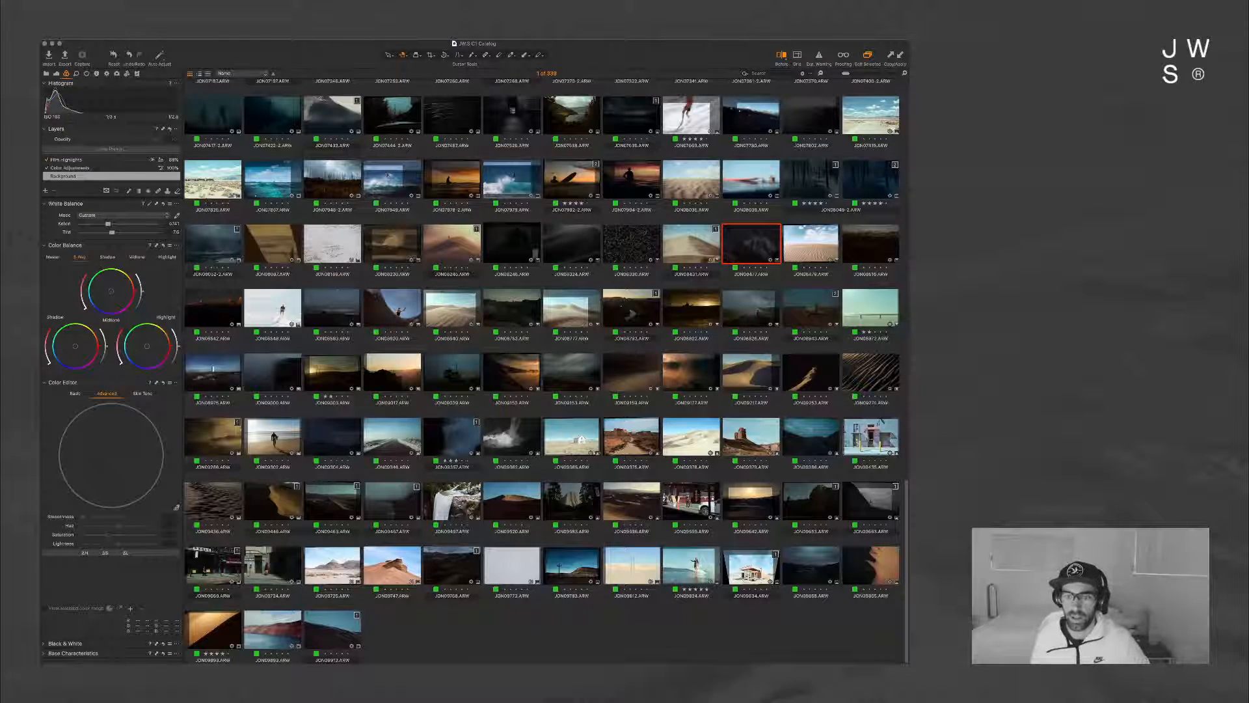
pyautogui.press('F3')
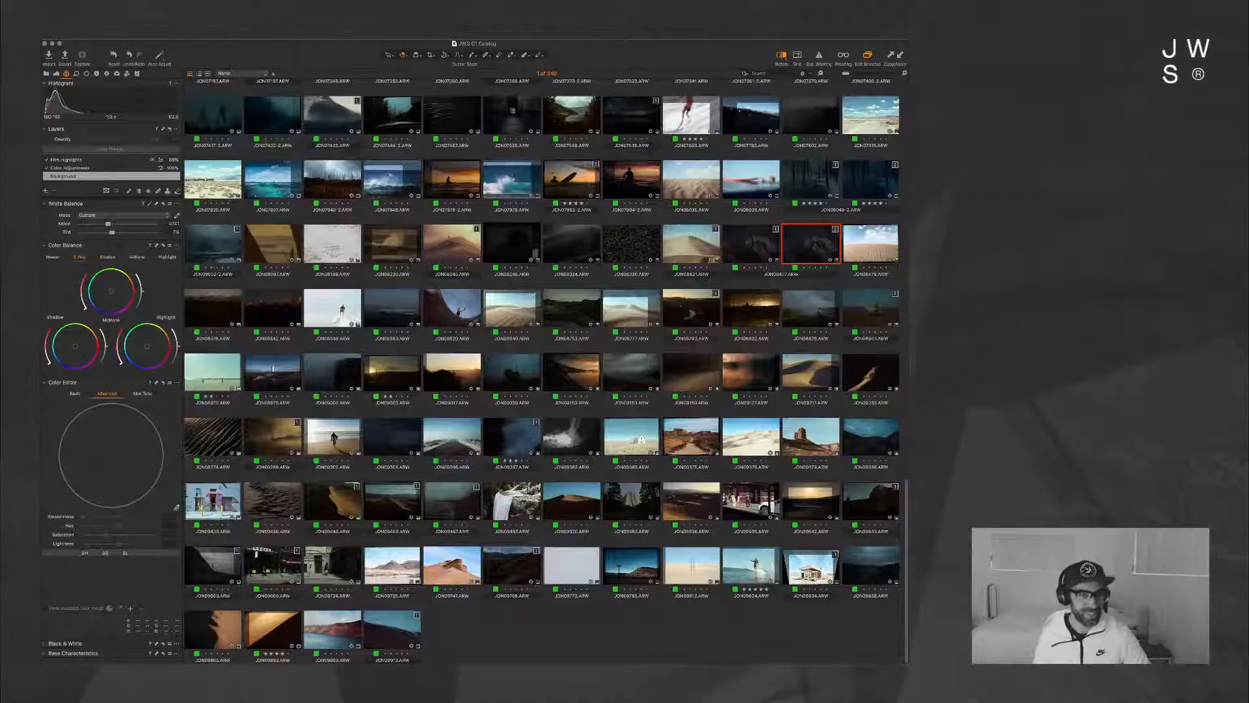
pyautogui.press('alt+super+v')
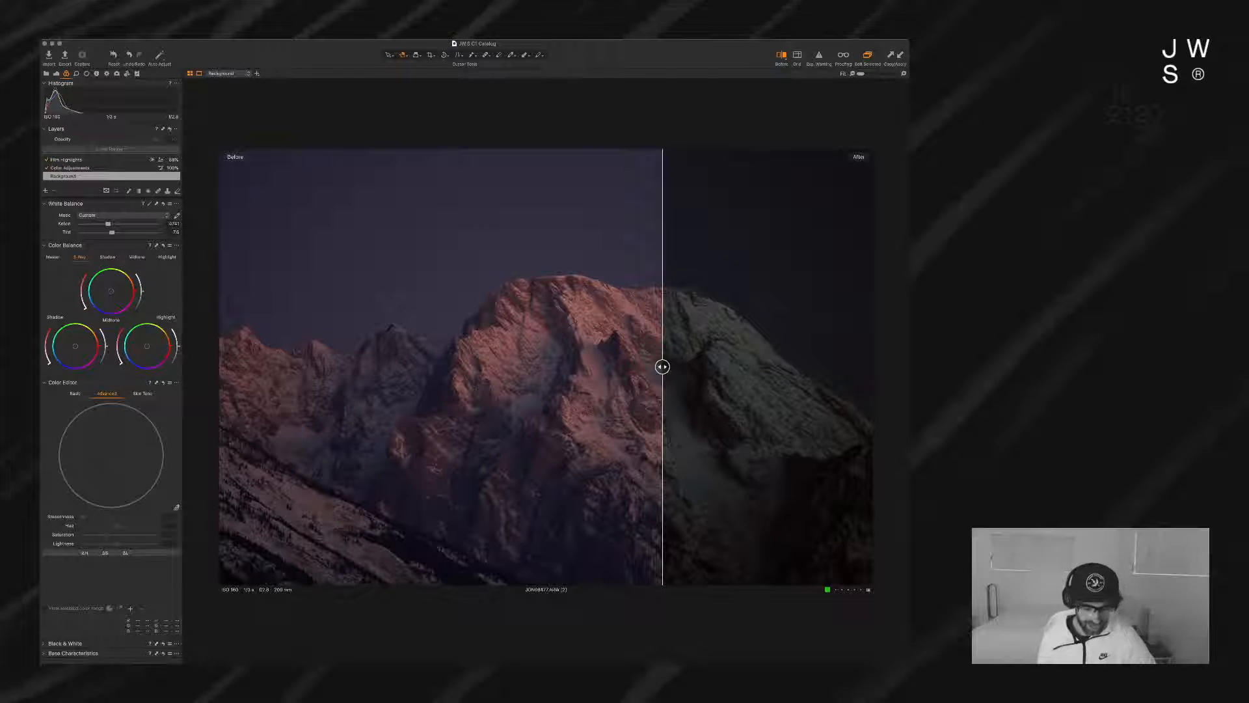
pyautogui.press('super+alt+v')
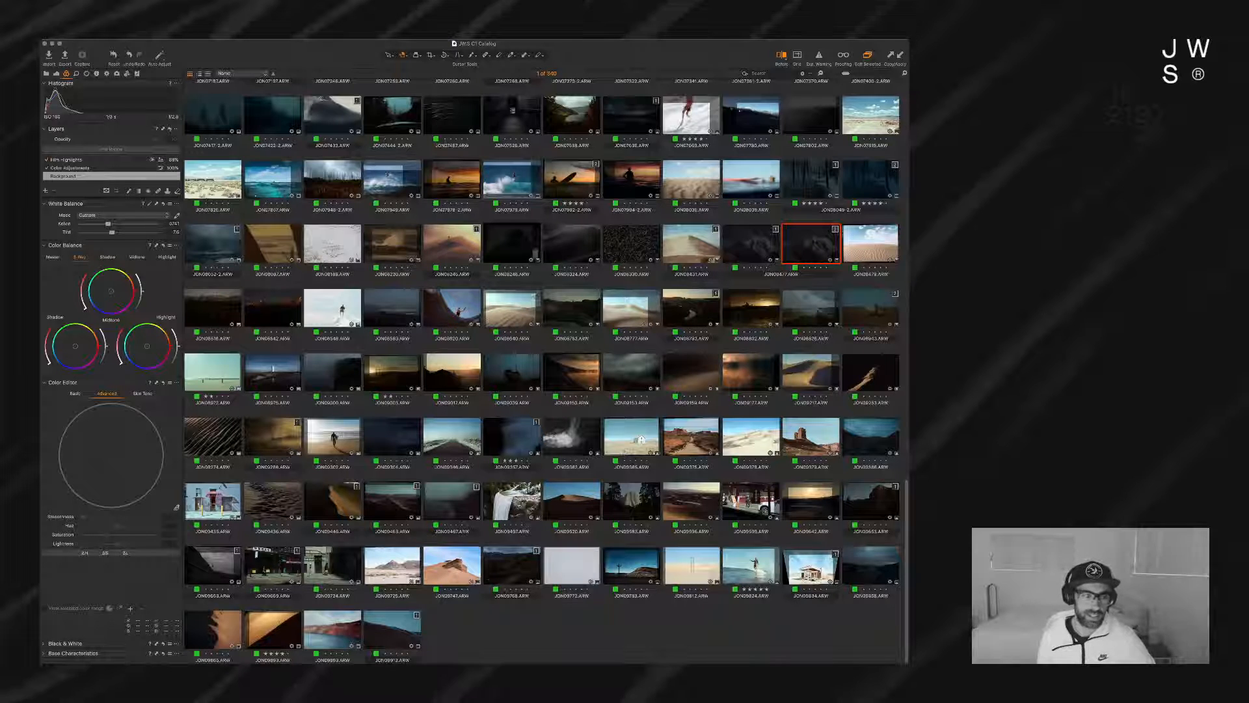
pyautogui.press('super+alt+v')
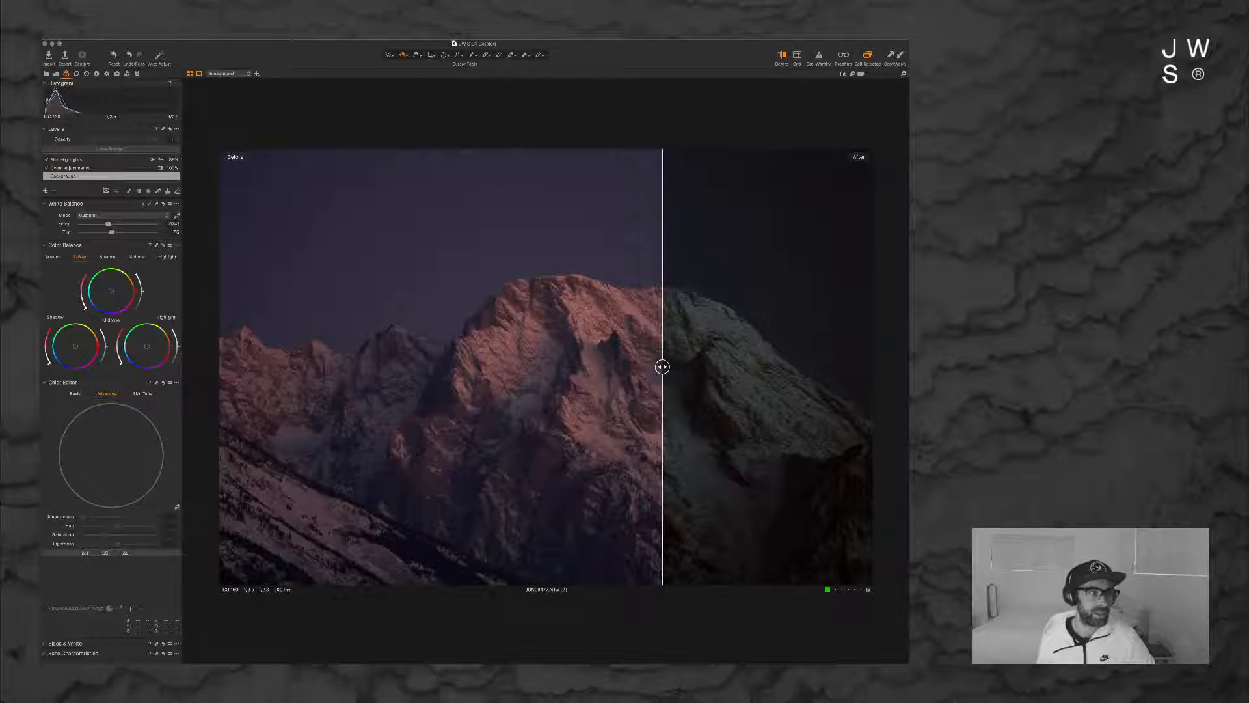
# Step: Reset the cloned mountain photo to a brighter purple-pink look, show its detail tools, and view the summit at 100%
pyautogui.press('super+r')
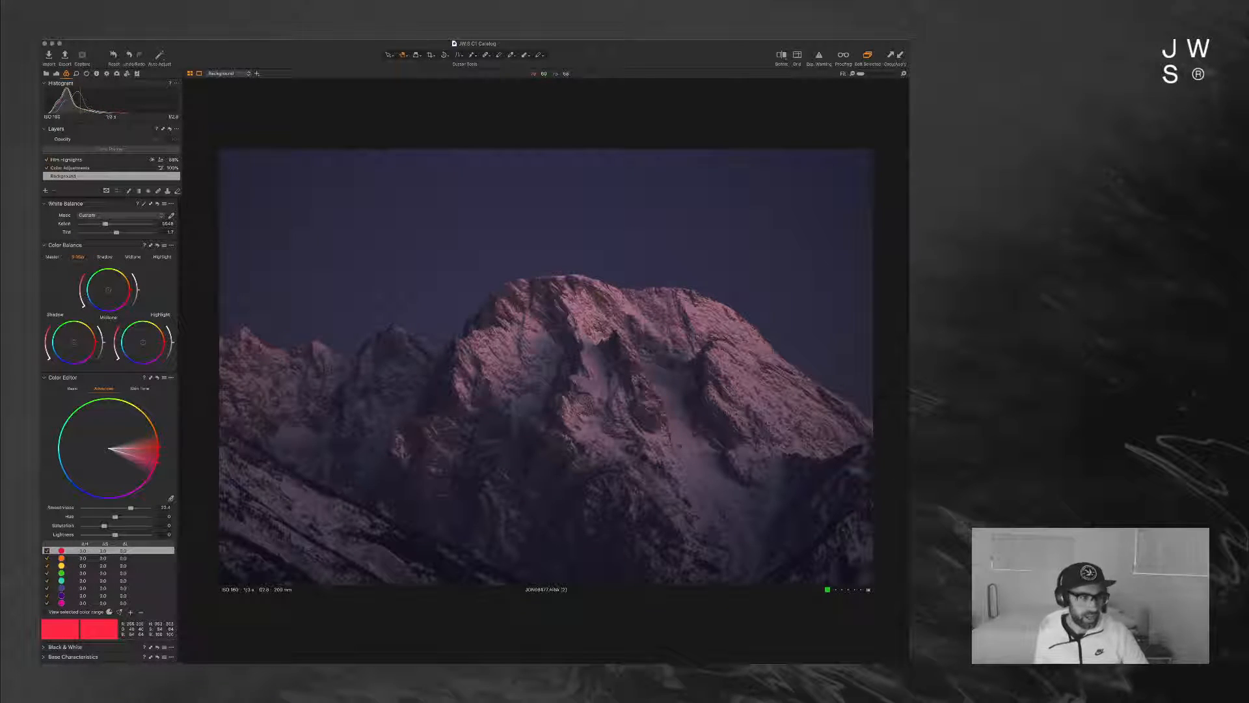
pyautogui.click(77, 73)
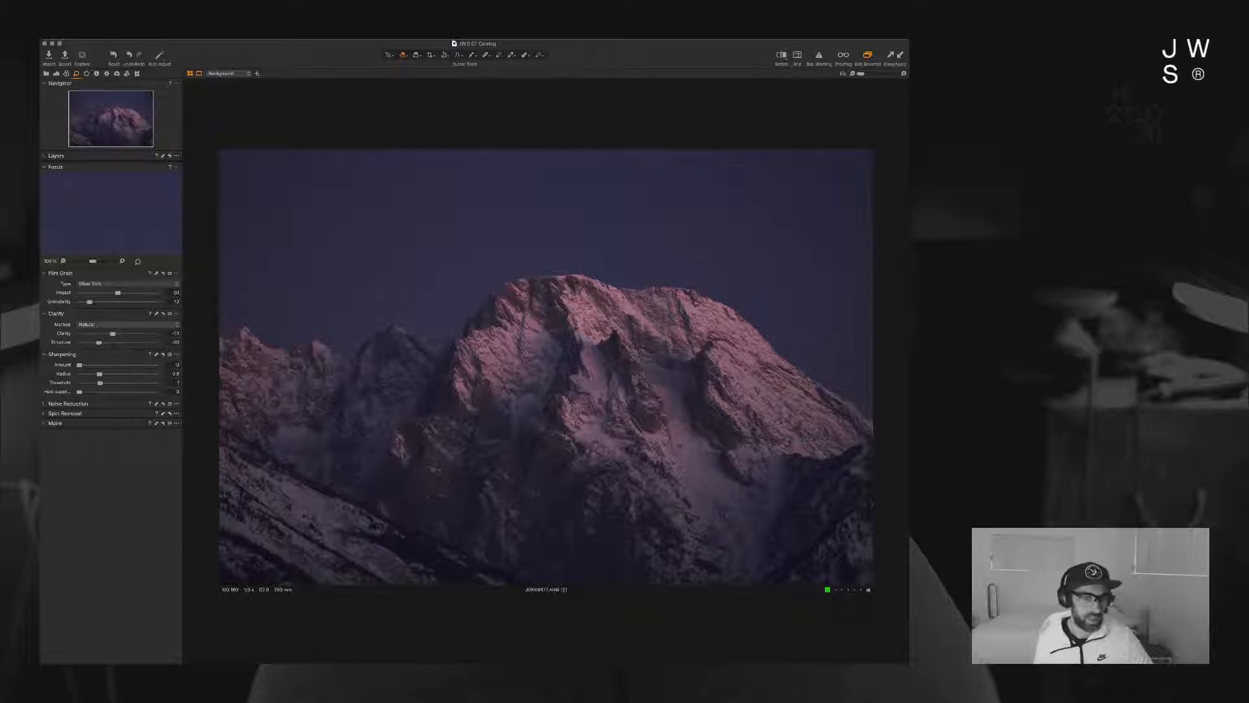
pyautogui.doubleClick(561, 286)
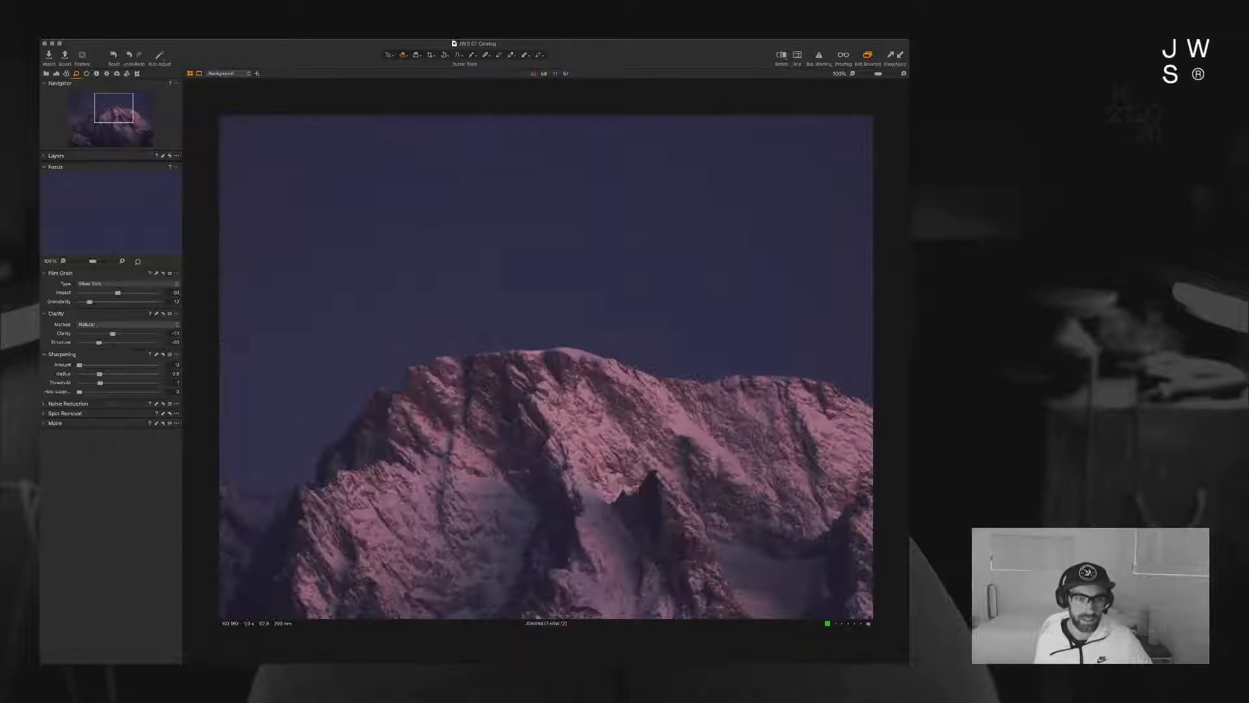
# Step: Compare the mountain's rock face with its original at 100% in split view, and return to the full image
pyautogui.moveTo(603, 485); pyautogui.dragTo(634, 345)
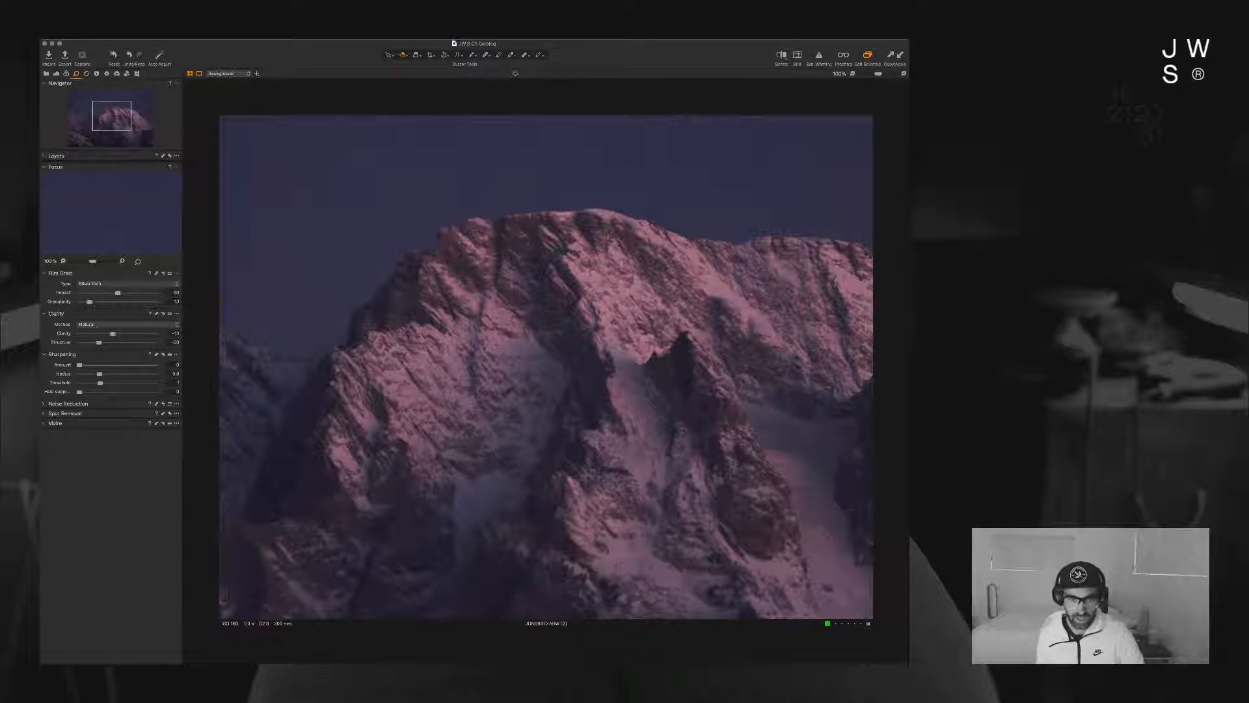
pyautogui.press('y')
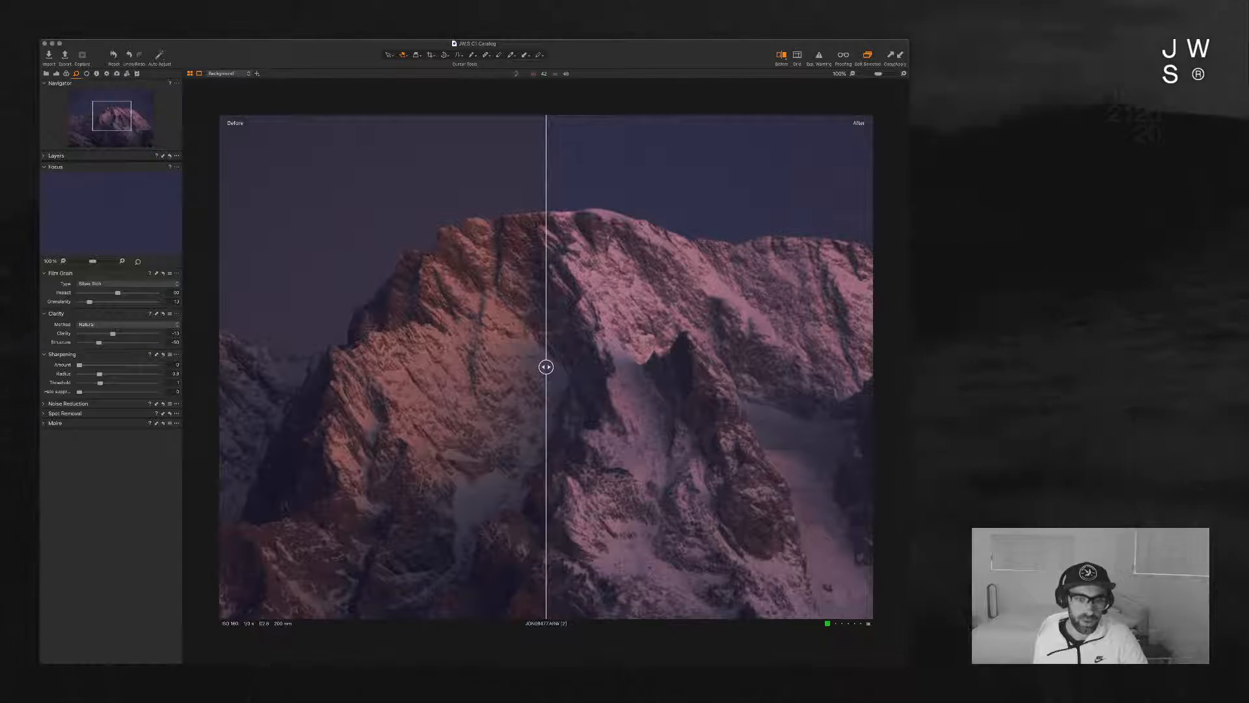
pyautogui.moveTo(546, 367)
pyautogui.mouseDown()
pyautogui.moveTo(717, 367)
pyautogui.moveTo(449, 367)
pyautogui.moveTo(612, 367)
pyautogui.moveTo(510, 367)
pyautogui.moveTo(585, 367)
pyautogui.moveTo(552, 367)
pyautogui.mouseUp()
pyautogui.press('y')
pyautogui.press('super+0')
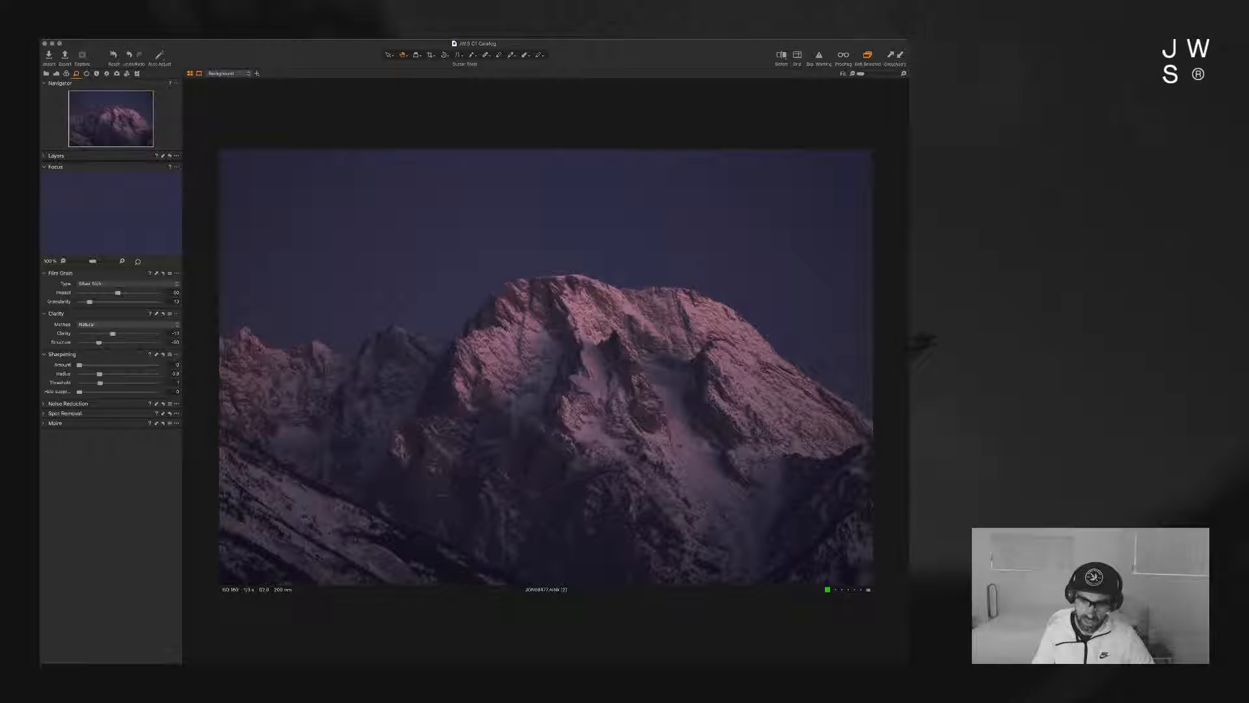
# Step: View the darker variant of the mountain photo, return to the thumbnail grid, and filter the collection to yellow-tagged images
pyautogui.press('Left')
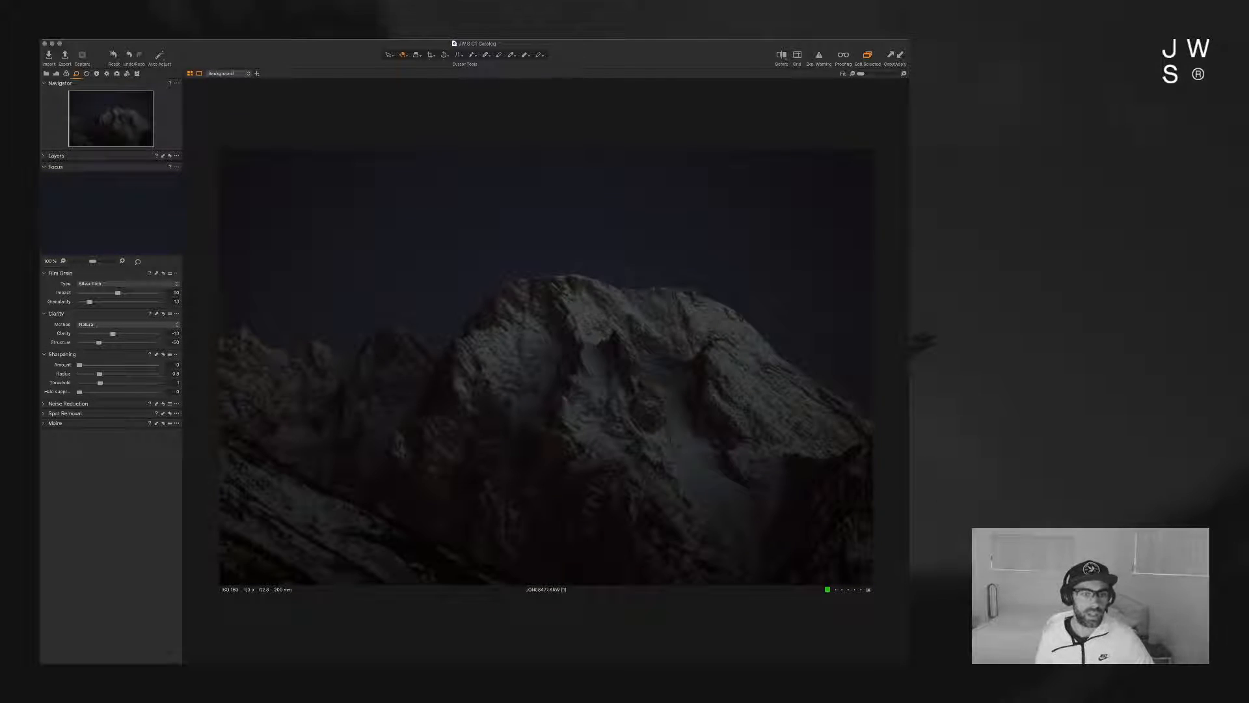
pyautogui.press('g')
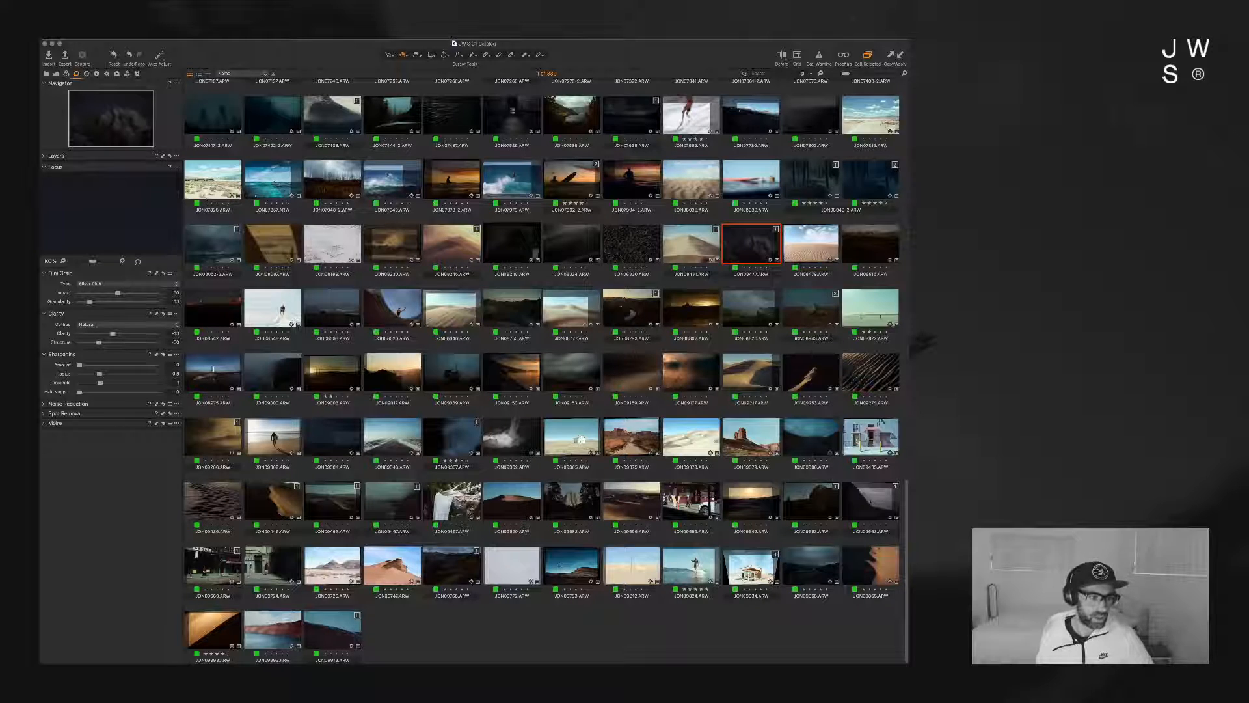
pyautogui.click(56, 73)
pyautogui.click(46, 73)
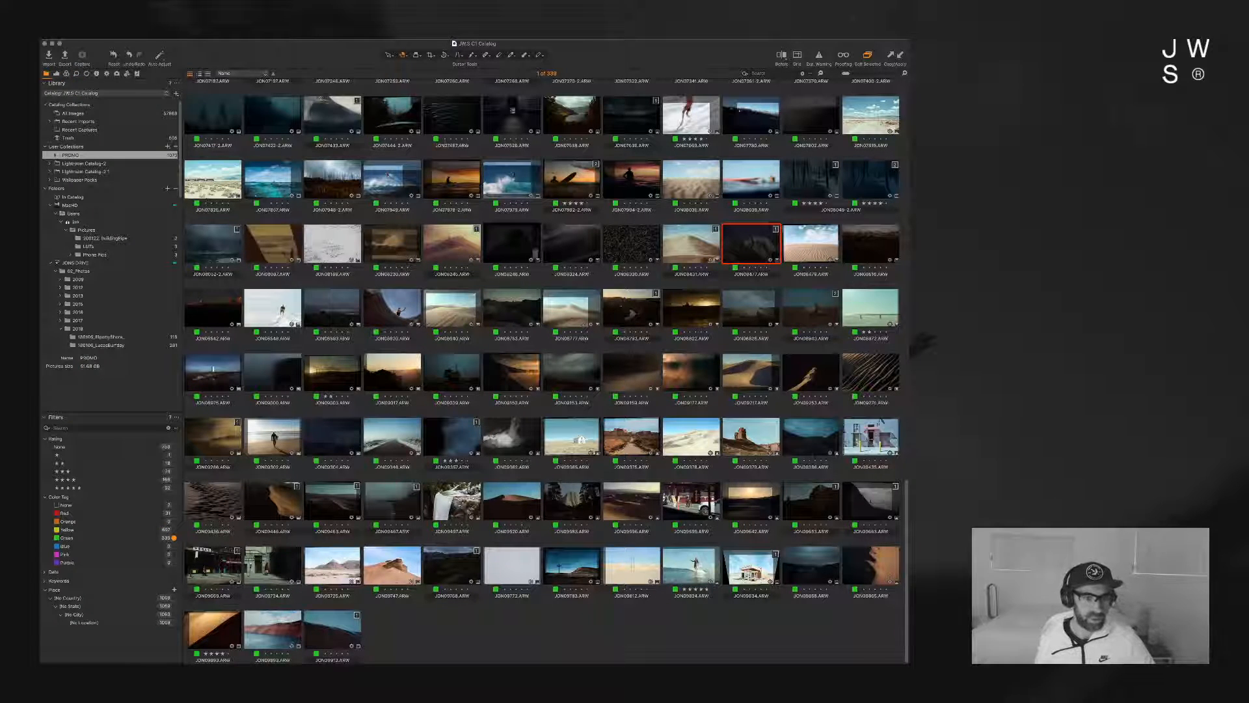
pyautogui.click(174, 529)
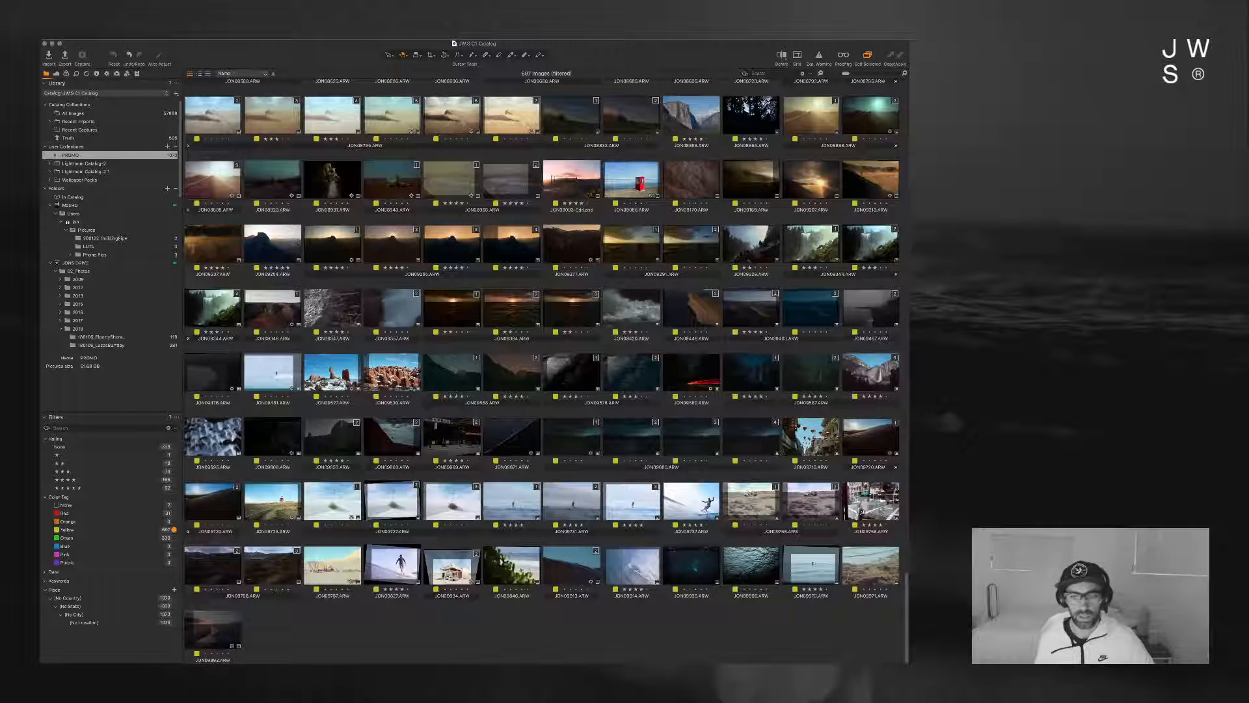
# Step: Find the purple-pink mountain photo among the yellow-tagged thumbnails and open it in the viewer
pyautogui.scroll(1, 543, 371)
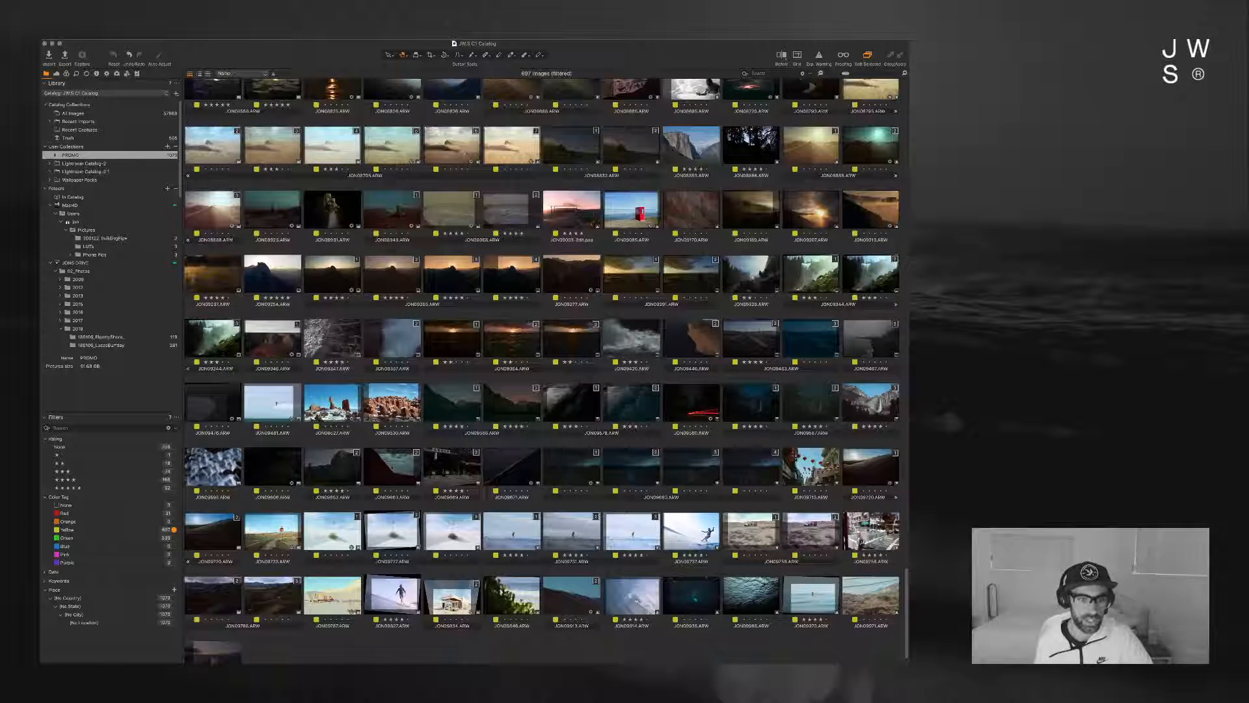
pyautogui.scroll(10, 543, 371)
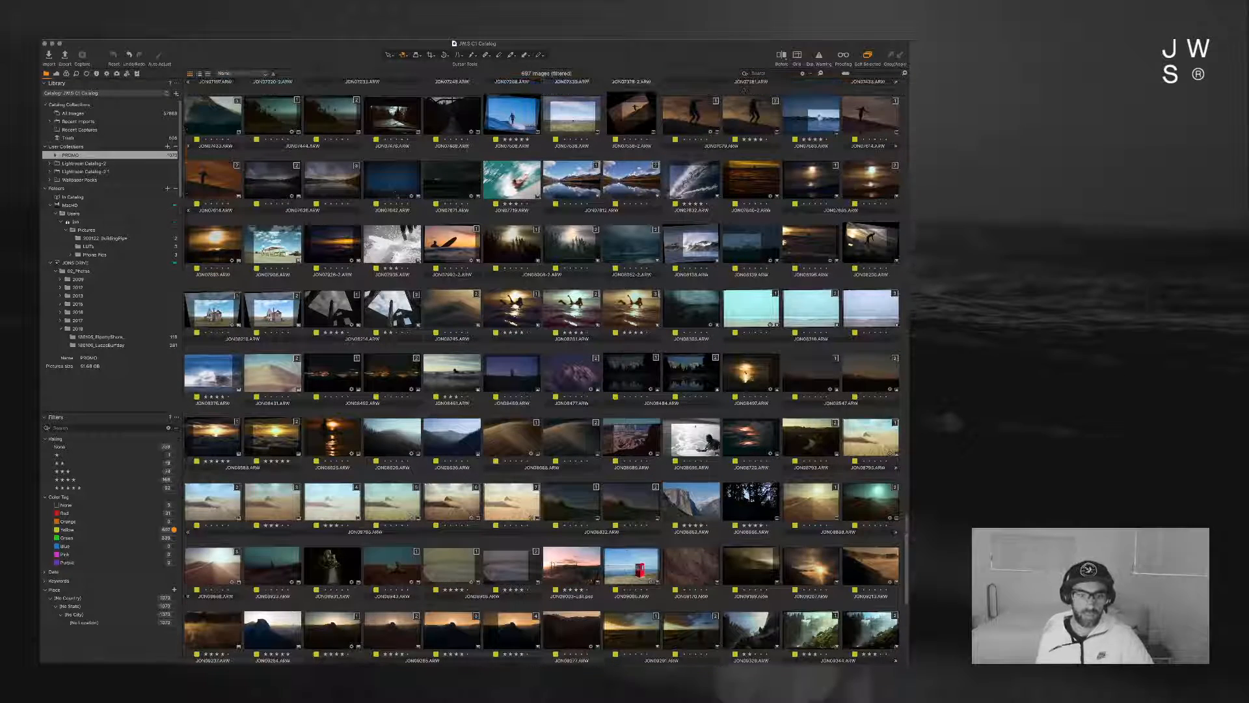
pyautogui.doubleClick(566, 372)
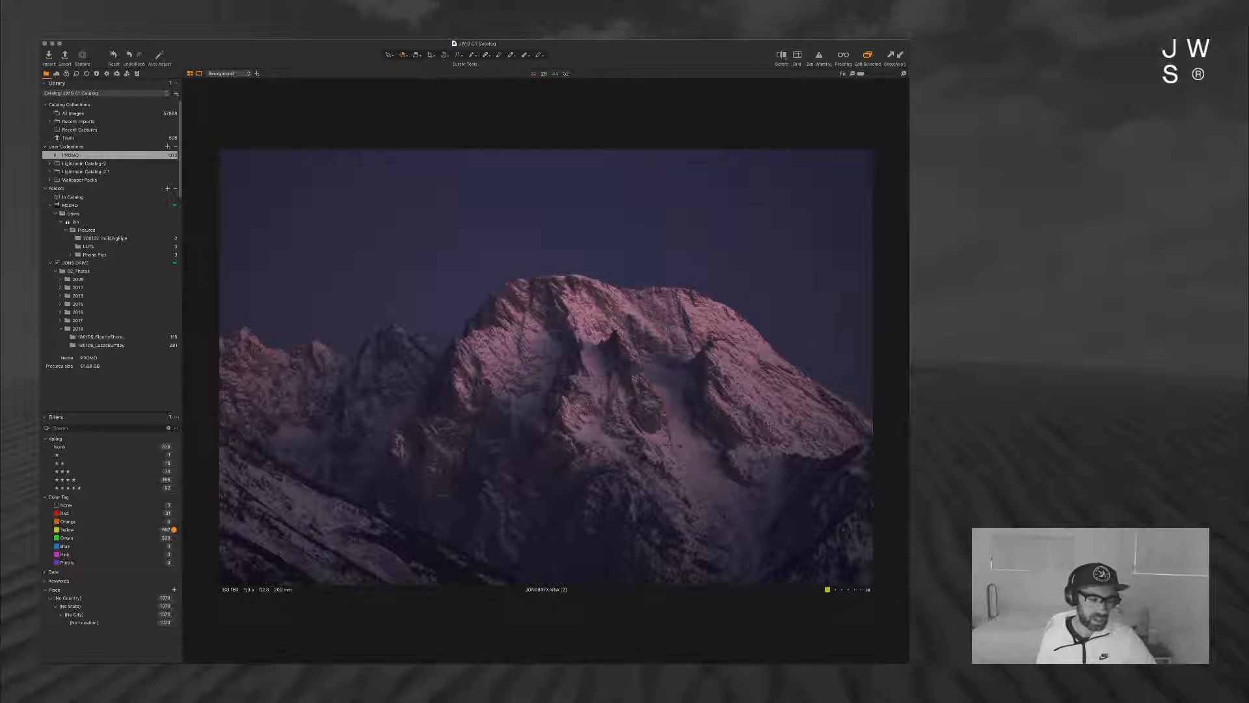
# Step: Darken the background's RGB Levels midtones and add a new empty adjustment layer on the mountain photo
pyautogui.click(57, 73)
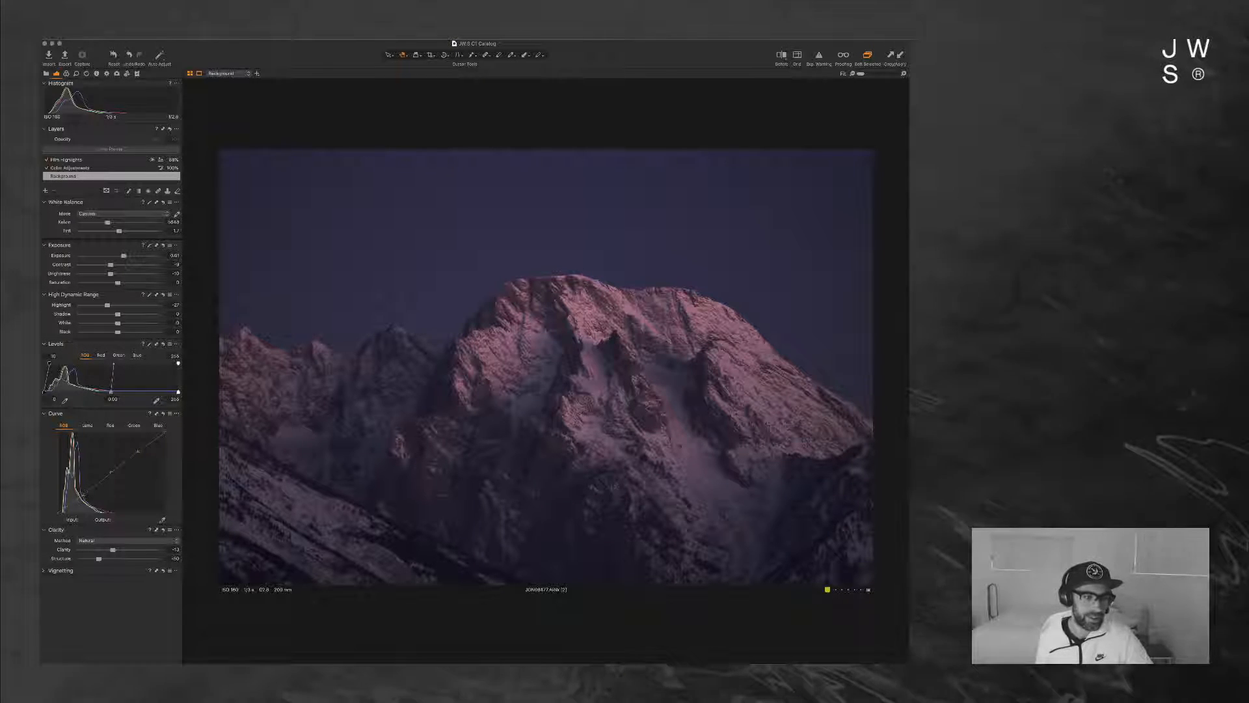
pyautogui.moveTo(111, 392); pyautogui.dragTo(138, 391)
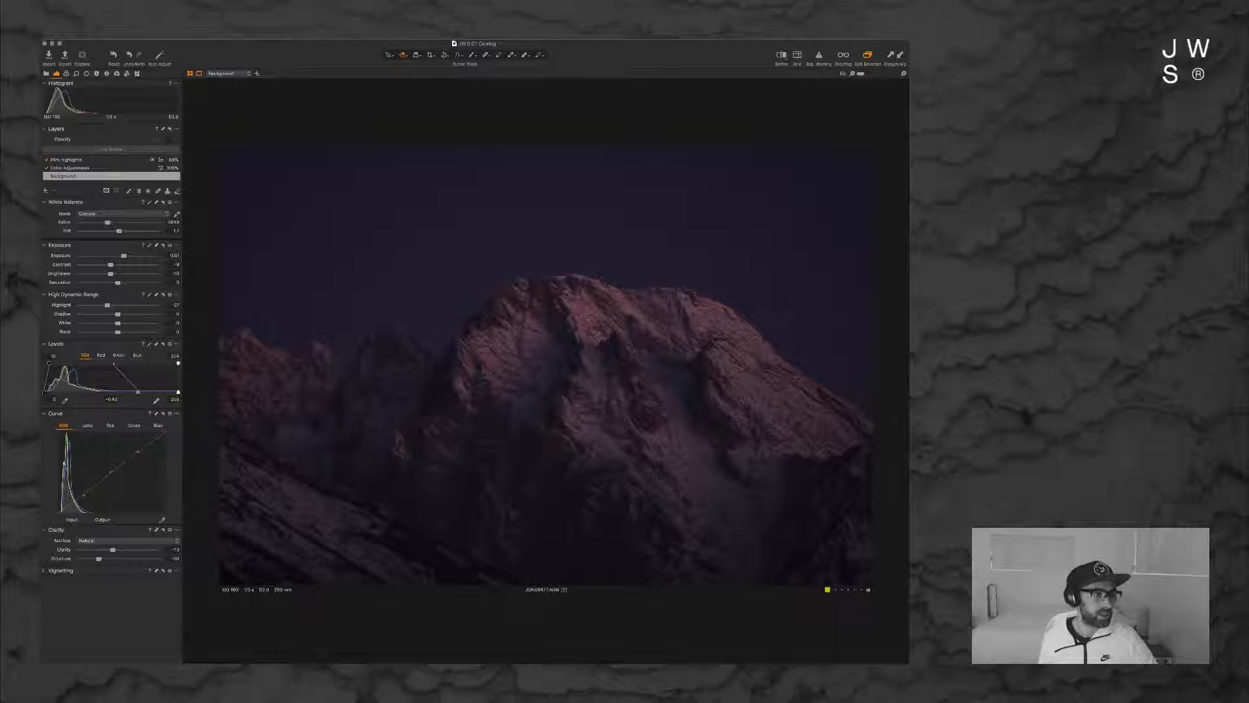
pyautogui.click(46, 190)
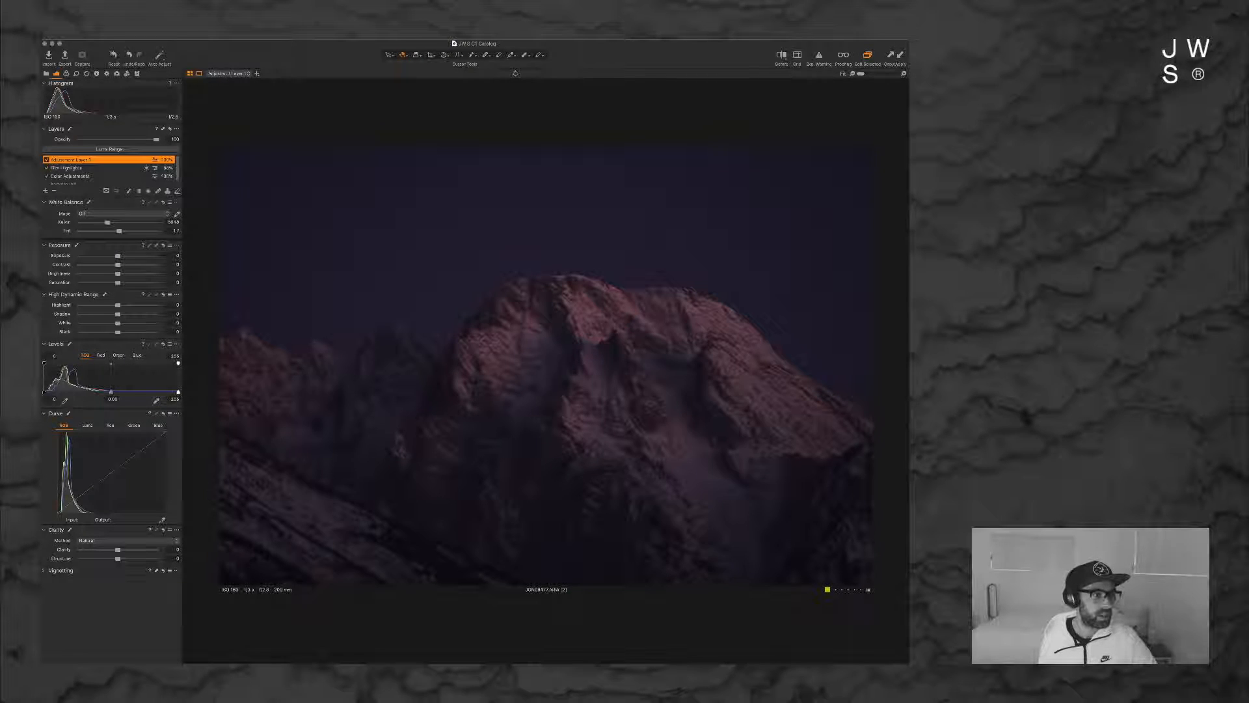
pyautogui.press('super+z')
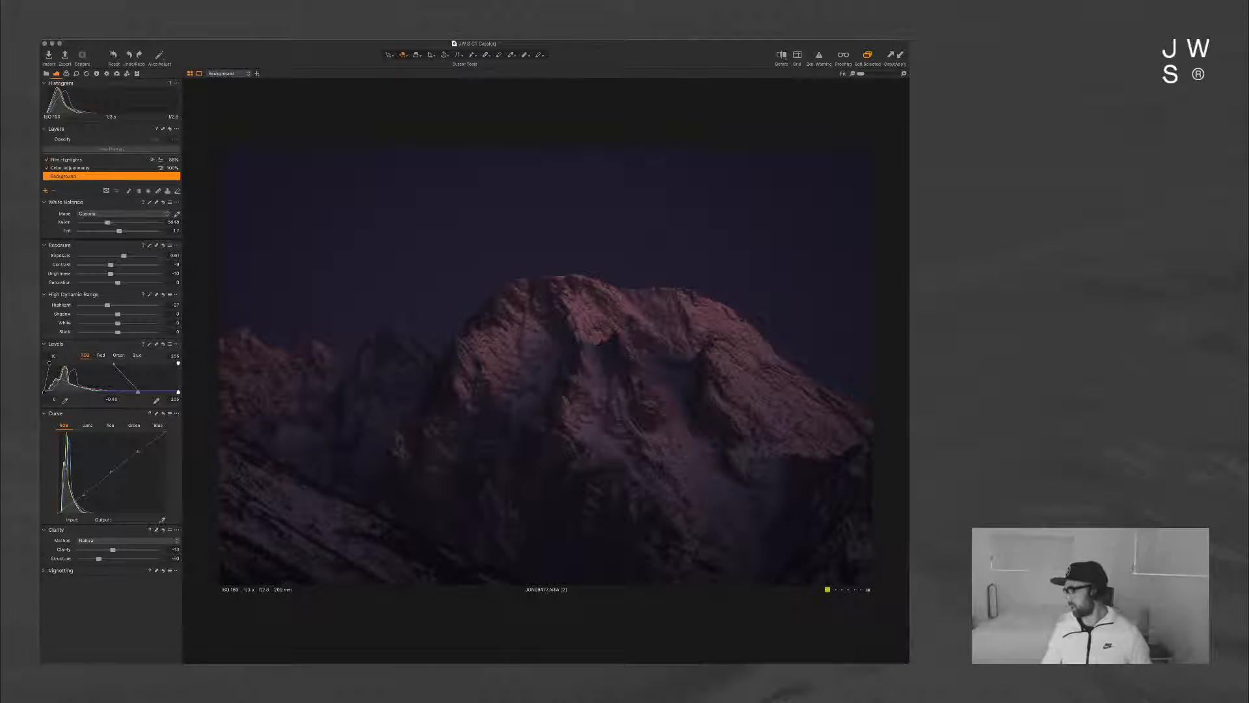
pyautogui.press('super+shift+z')
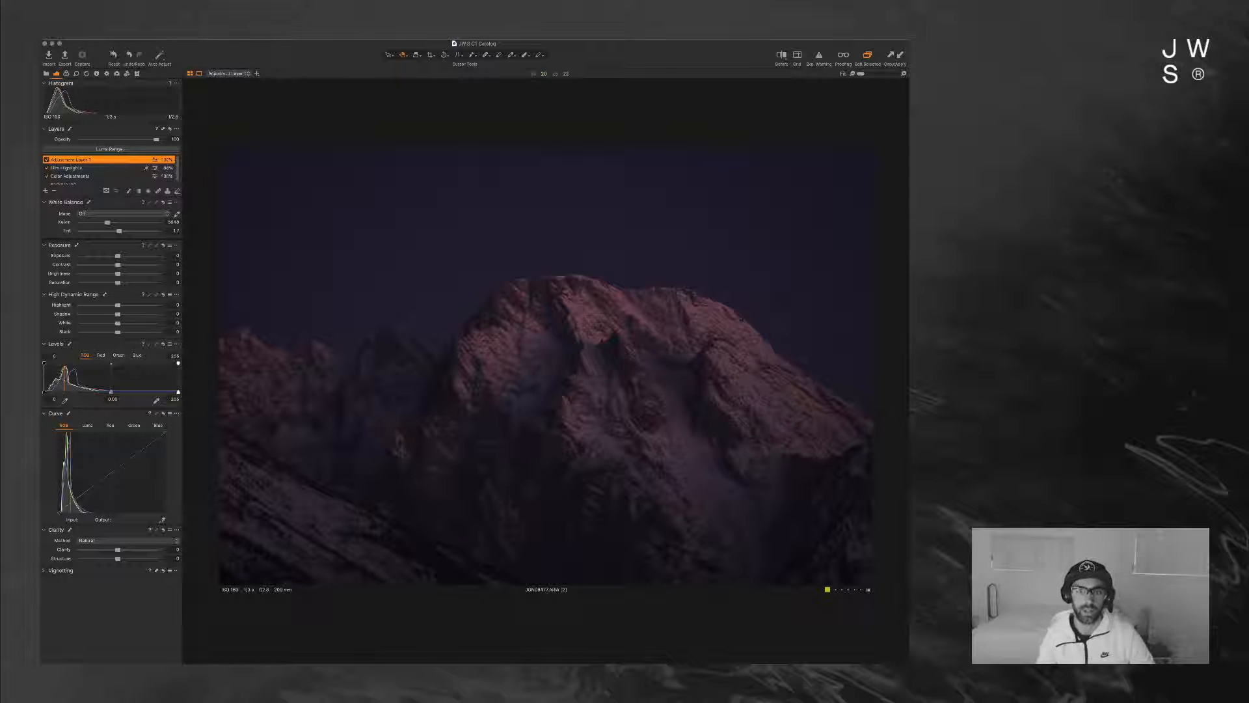
pyautogui.press('super+alt+0')
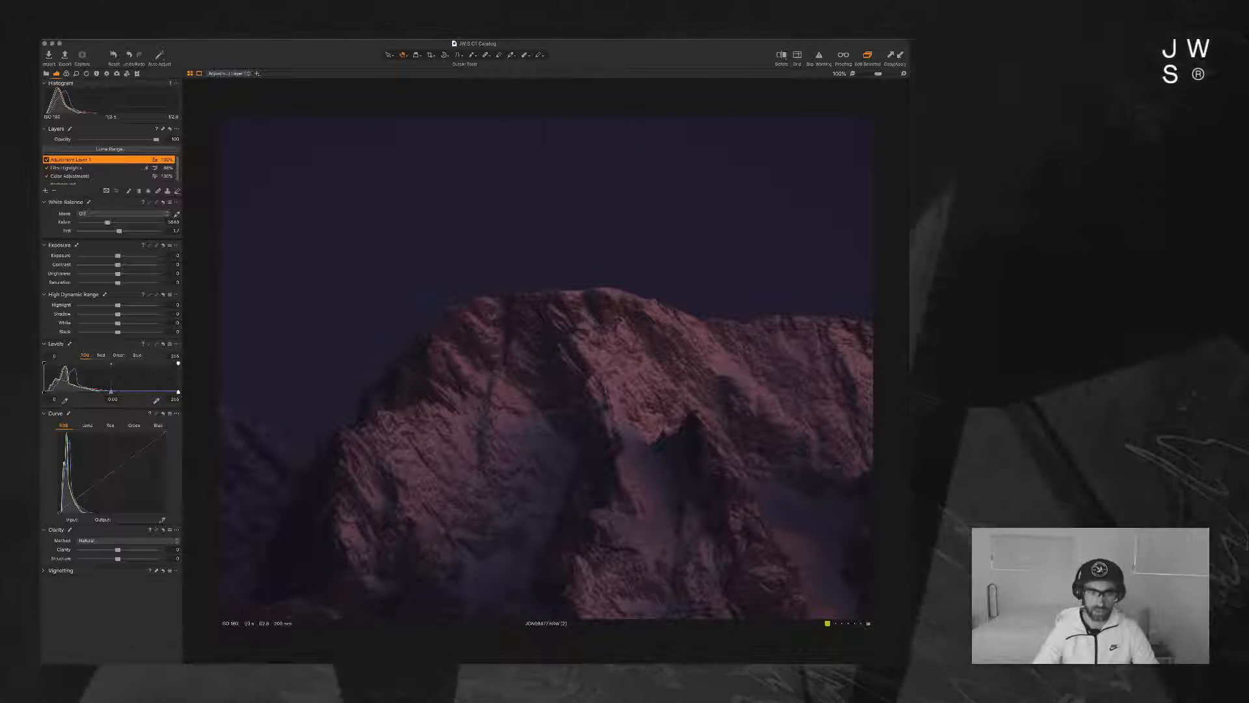
pyautogui.press('super+Tab')
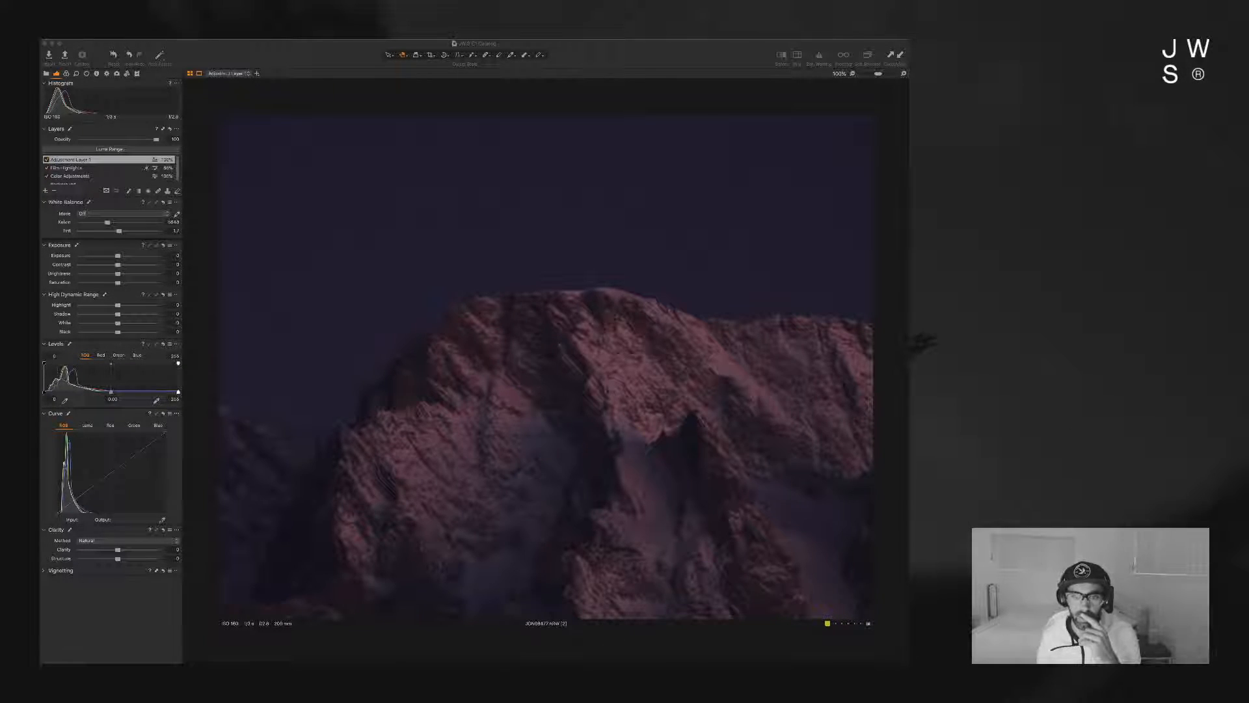
pyautogui.click(672, 307)
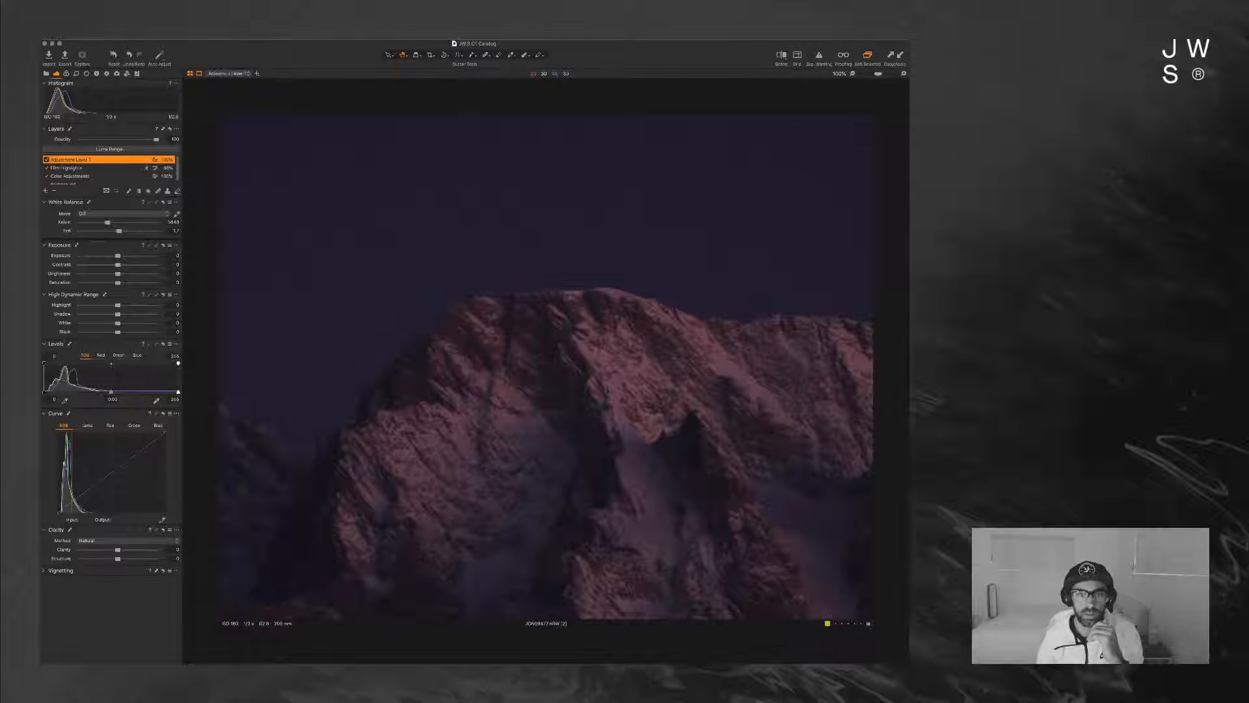
pyautogui.press('super+Tab')
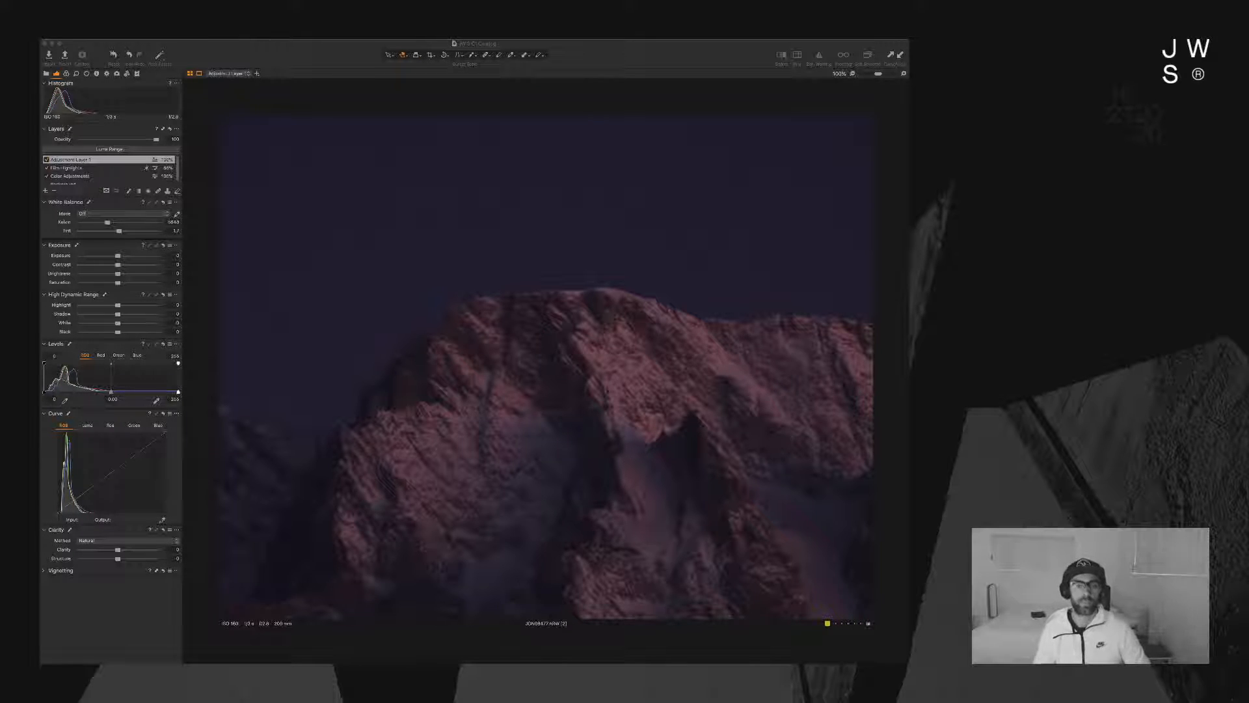
# Step: Brush a mask over the main peak and its snowy slopes on the new adjustment layer
pyautogui.doubleClick(545, 274)
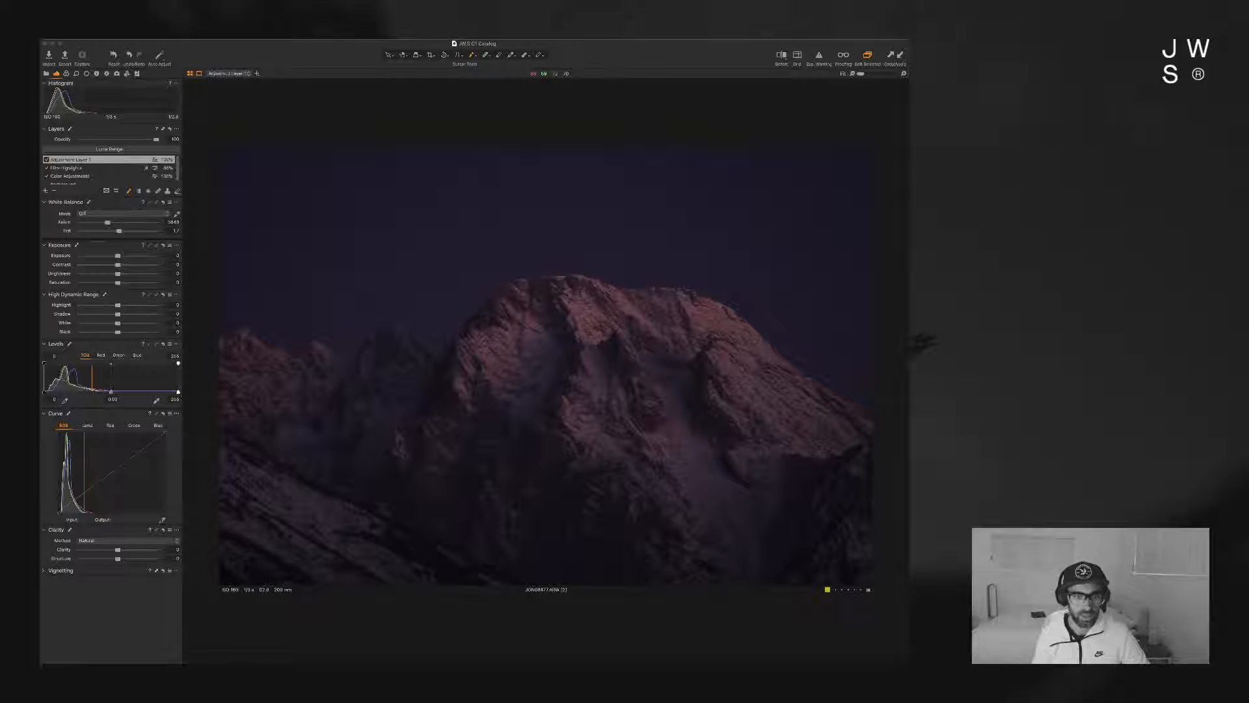
pyautogui.click(741, 319)
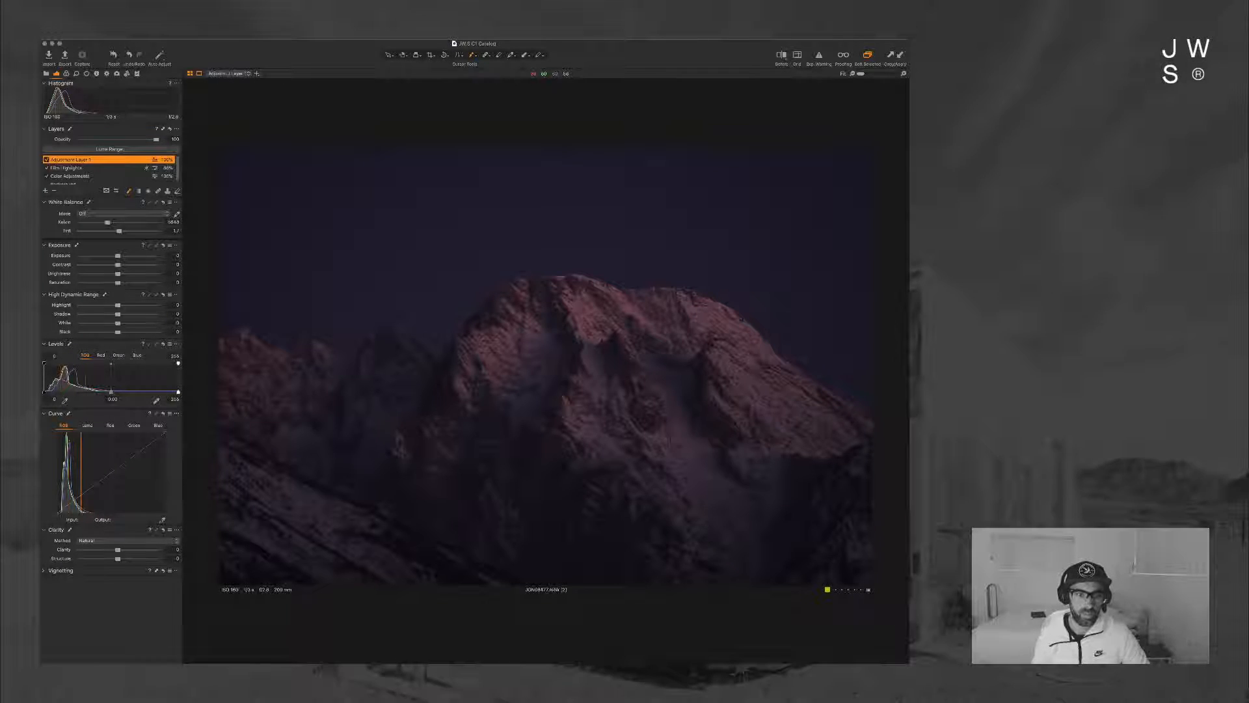
pyautogui.moveTo(467, 355); pyautogui.dragTo(511, 310)
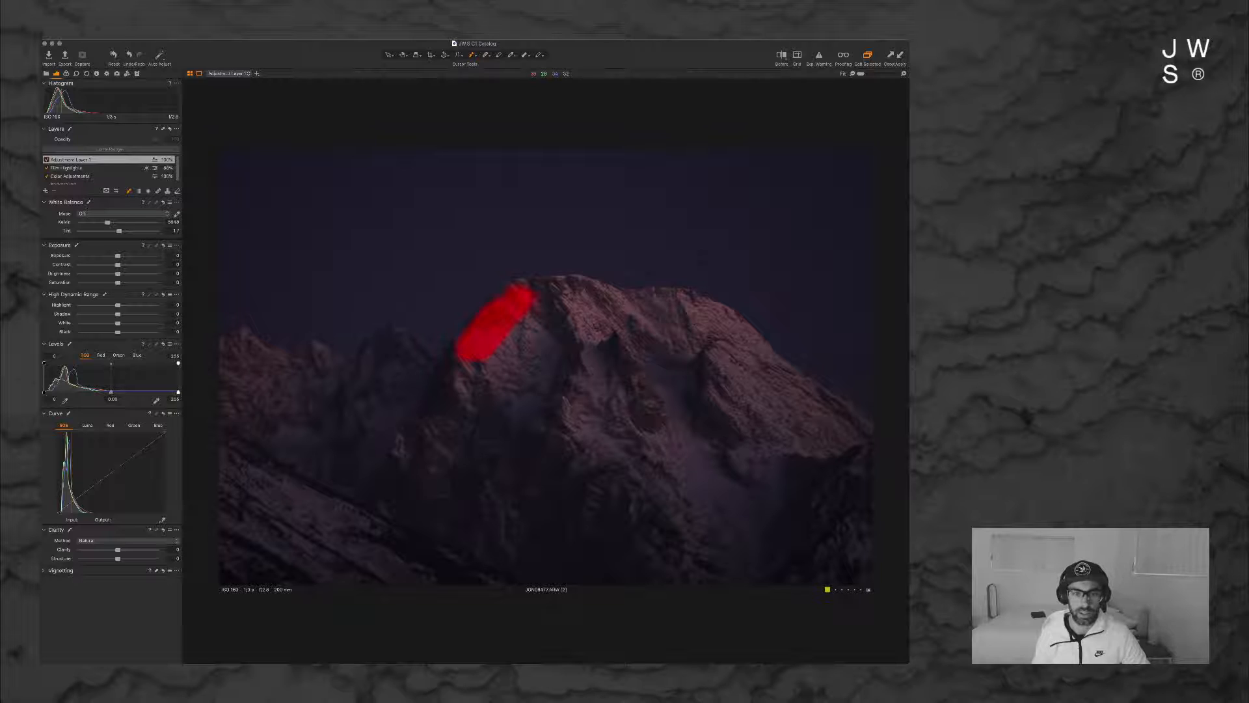
pyautogui.moveTo(571, 291); pyautogui.dragTo(699, 307)
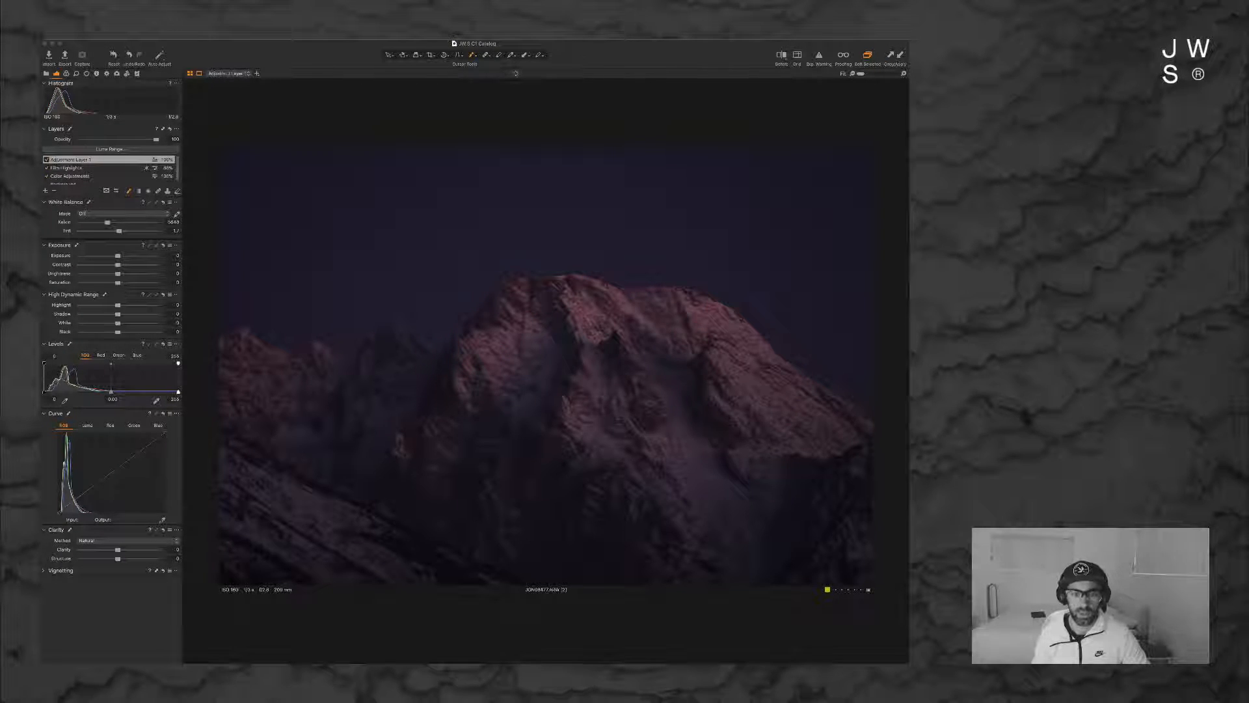
pyautogui.press('super+z')
pyautogui.moveTo(482, 339)
pyautogui.mouseDown()
pyautogui.moveTo(690, 315)
pyautogui.moveTo(776, 478)
pyautogui.mouseUp()
pyautogui.moveTo(689, 318)
pyautogui.mouseDown()
pyautogui.moveTo(780, 396)
pyautogui.moveTo(843, 485)
pyautogui.moveTo(518, 498)
pyautogui.moveTo(511, 449)
pyautogui.mouseUp()
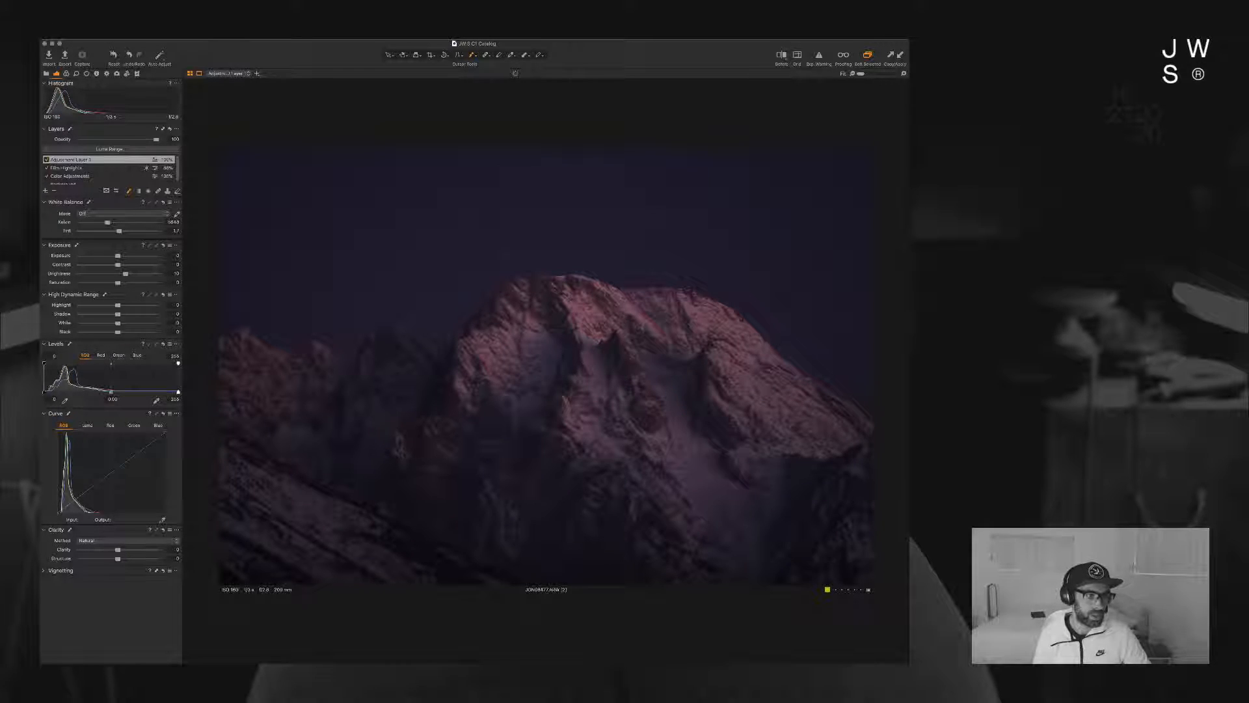
# Step: Brighten the masked peak with brightness 15 and raised highlights and whites, and check the mask overlay
pyautogui.moveTo(126, 273); pyautogui.dragTo(118, 273)
pyautogui.moveTo(117, 322); pyautogui.dragTo(135, 323)
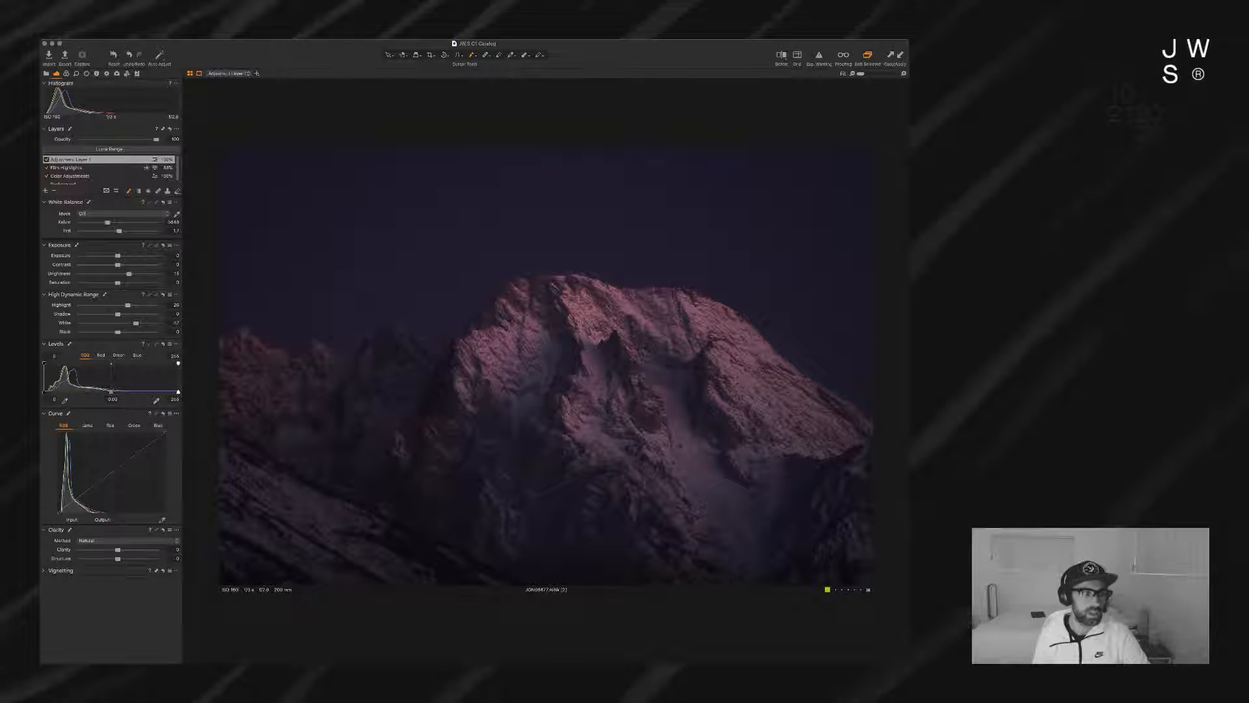
pyautogui.press('m')
pyautogui.press('m')
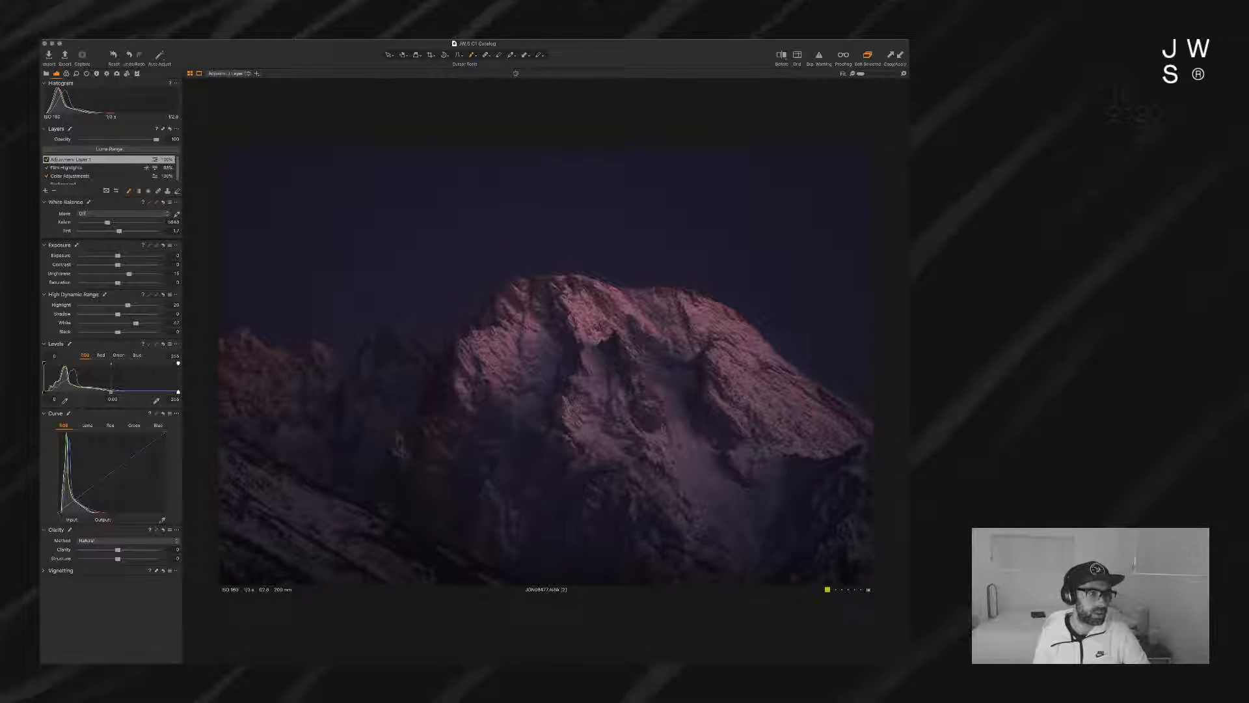
# Step: Retone the background layer with lower exposure and contrast -27, lifted shadows and whites, deeper blacks, and brighter Levels midtones
pyautogui.click(78, 183)
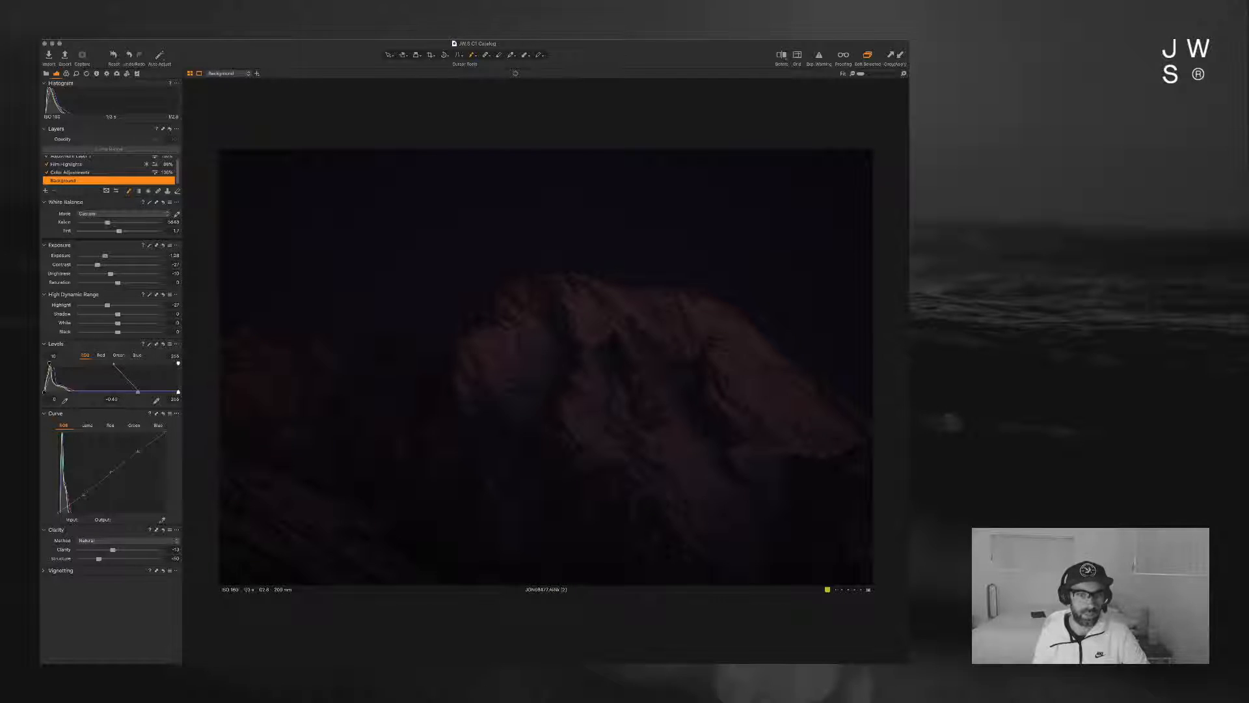
pyautogui.moveTo(105, 255); pyautogui.dragTo(112, 256)
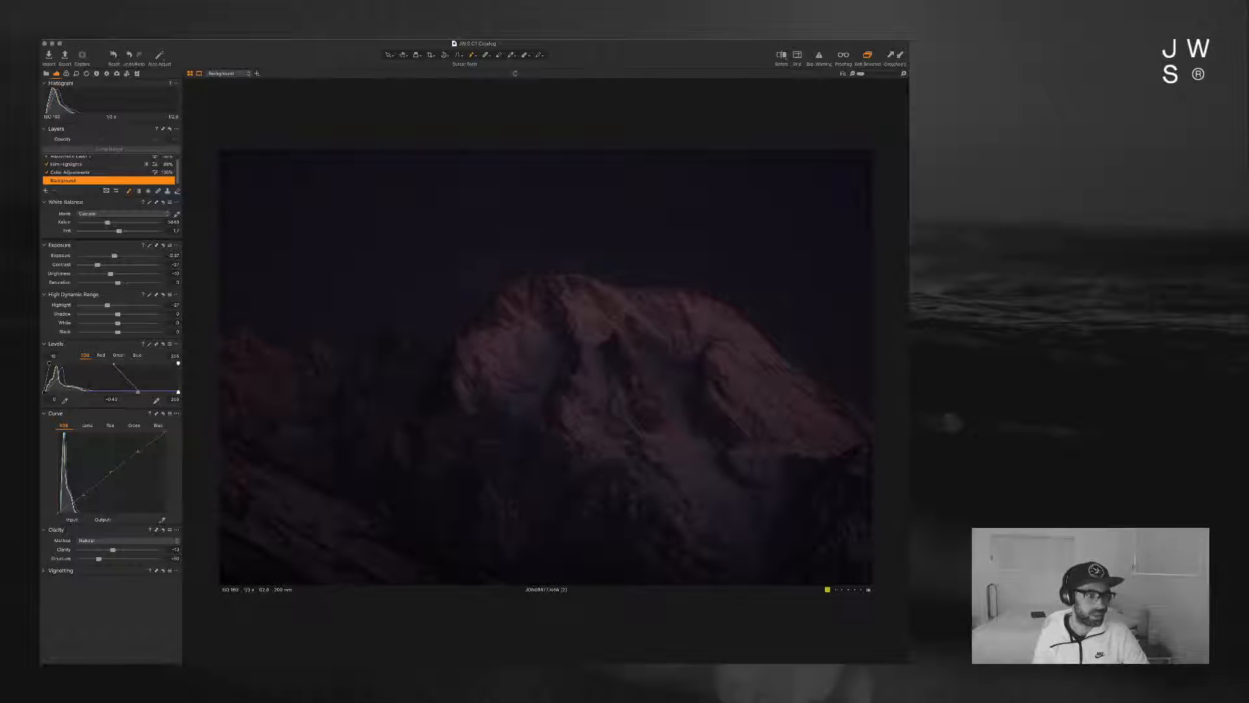
pyautogui.moveTo(118, 314); pyautogui.dragTo(129, 314)
pyautogui.moveTo(117, 323); pyautogui.dragTo(106, 332)
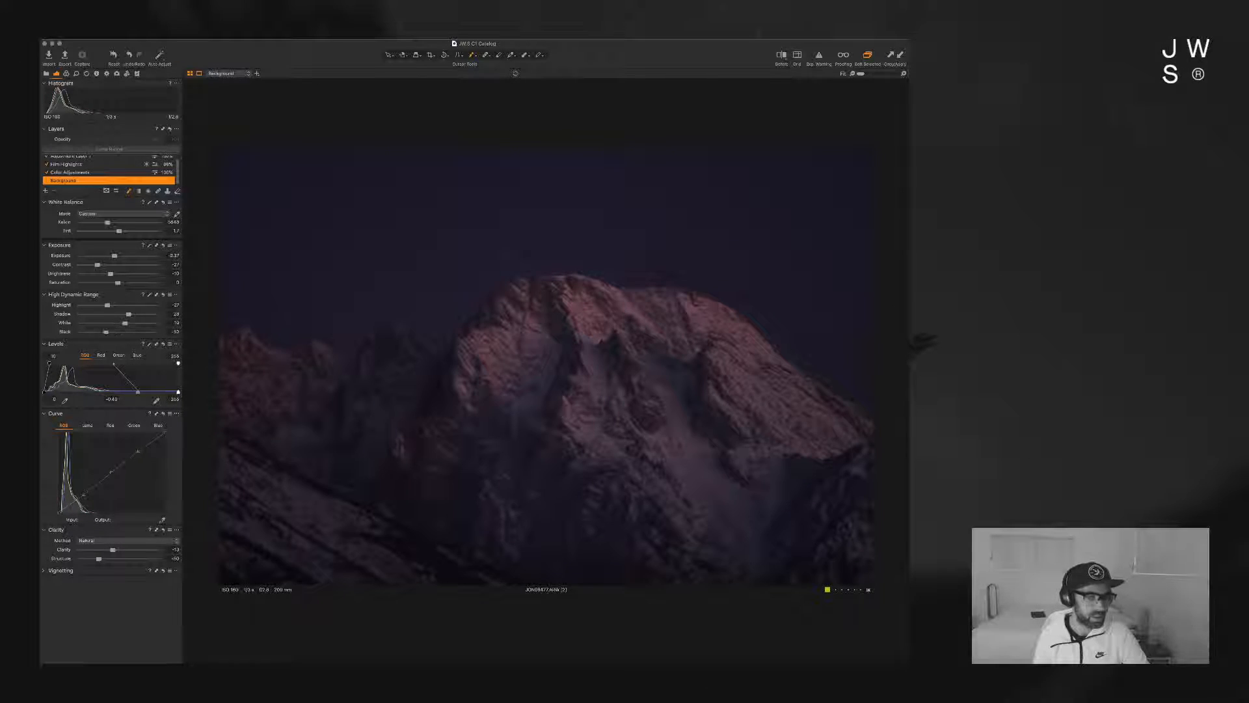
pyautogui.moveTo(138, 391); pyautogui.dragTo(113, 391)
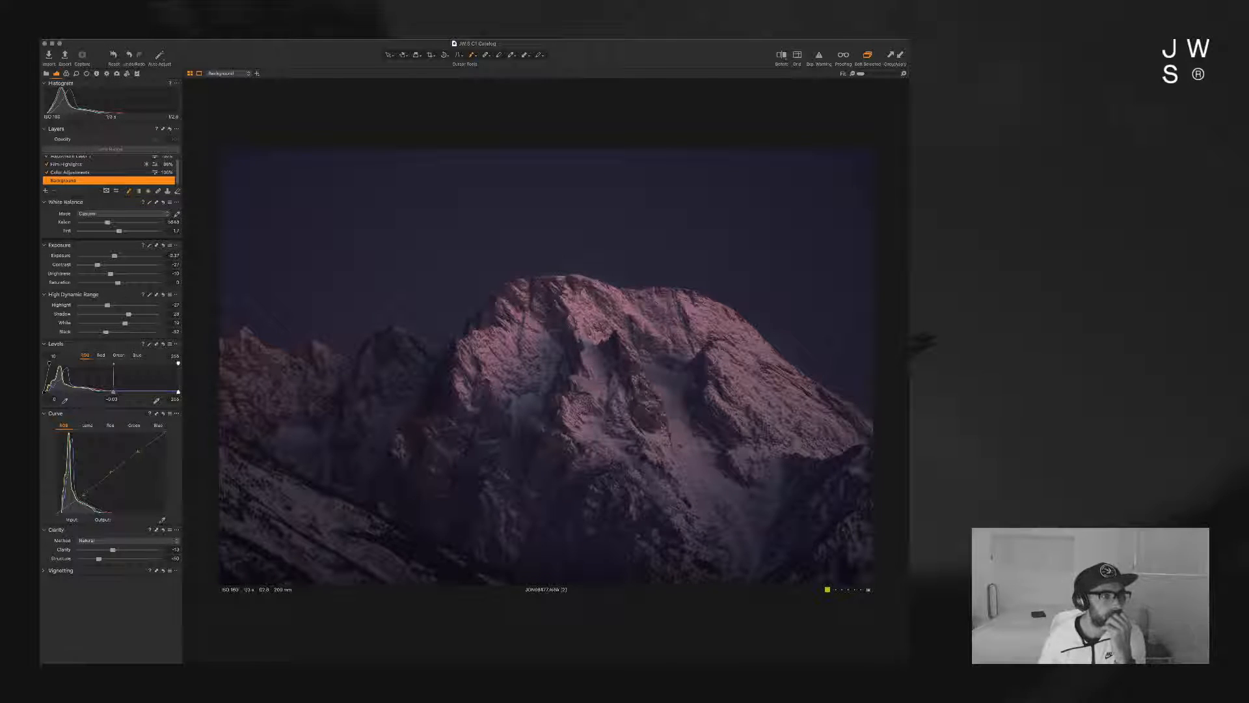
# Step: Raise the exposure of the masked peak layer strongly and lower the background layer's exposure to darken the surroundings
pyautogui.scroll(1, 109, 171)
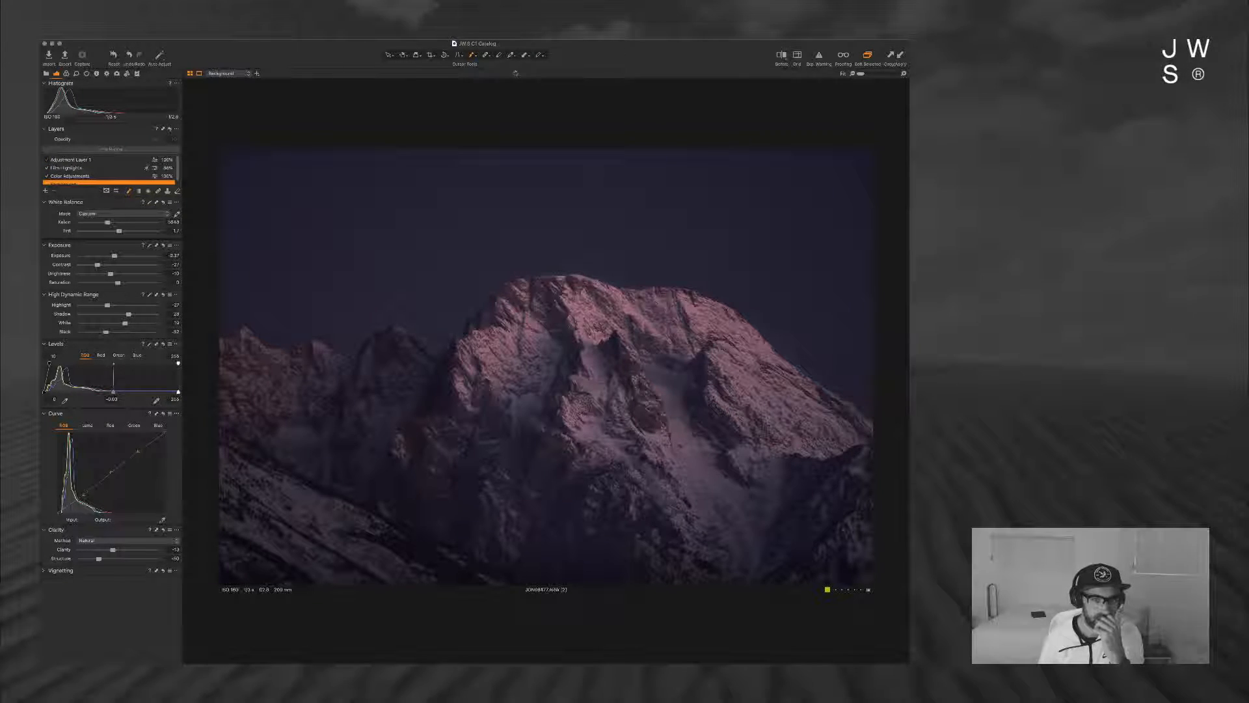
pyautogui.click(72, 160)
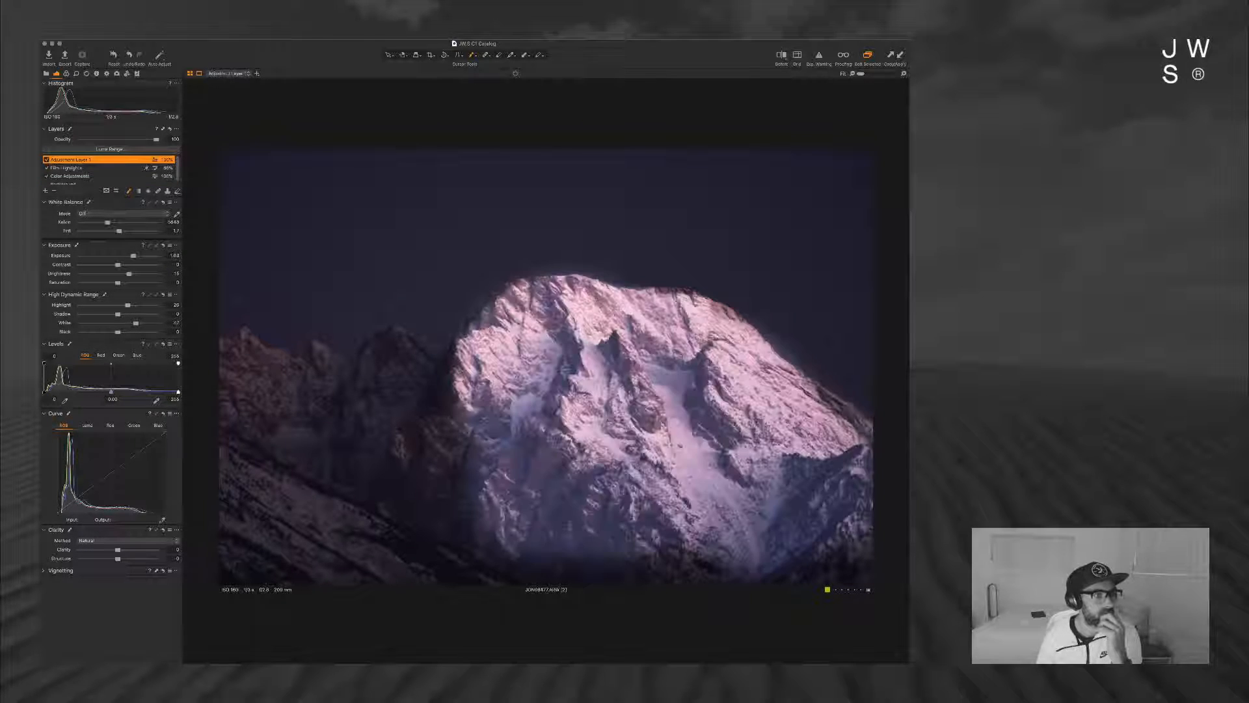
pyautogui.click(65, 184)
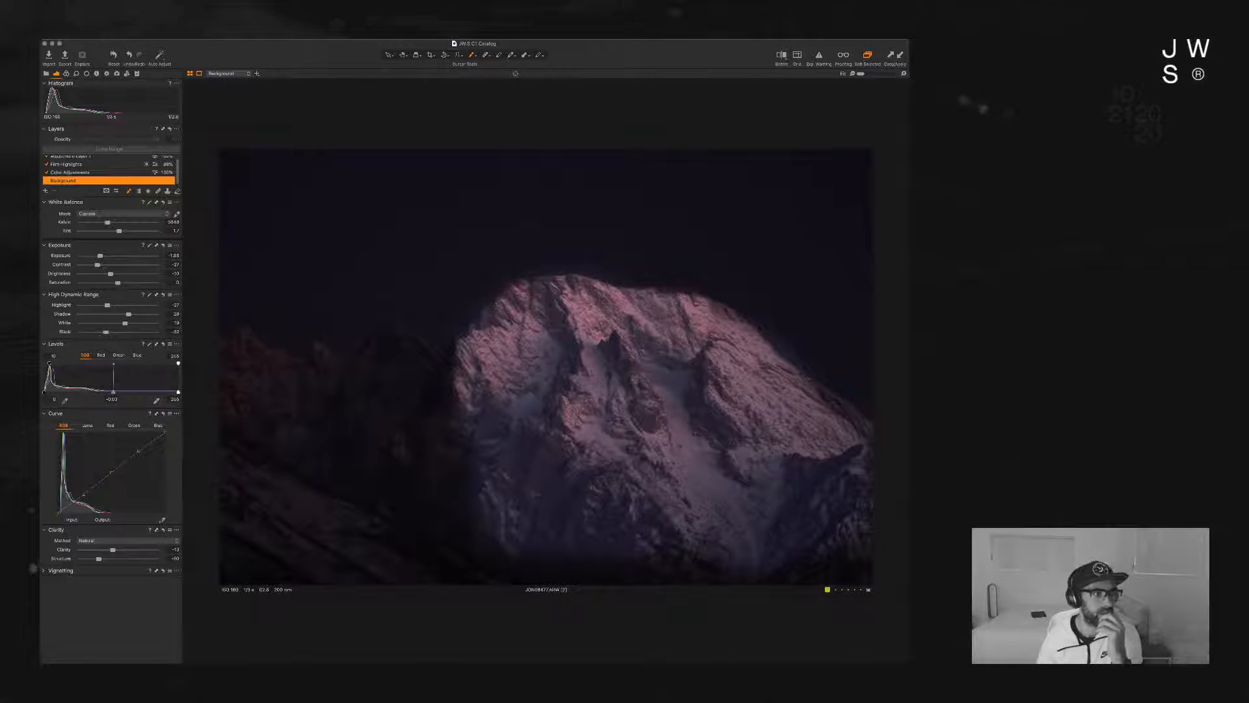
# Step: Reduce the exposure and whites of the masked peak layer to soften its glow against the dark surroundings
pyautogui.scroll(1, 111, 168)
pyautogui.click(71, 160)
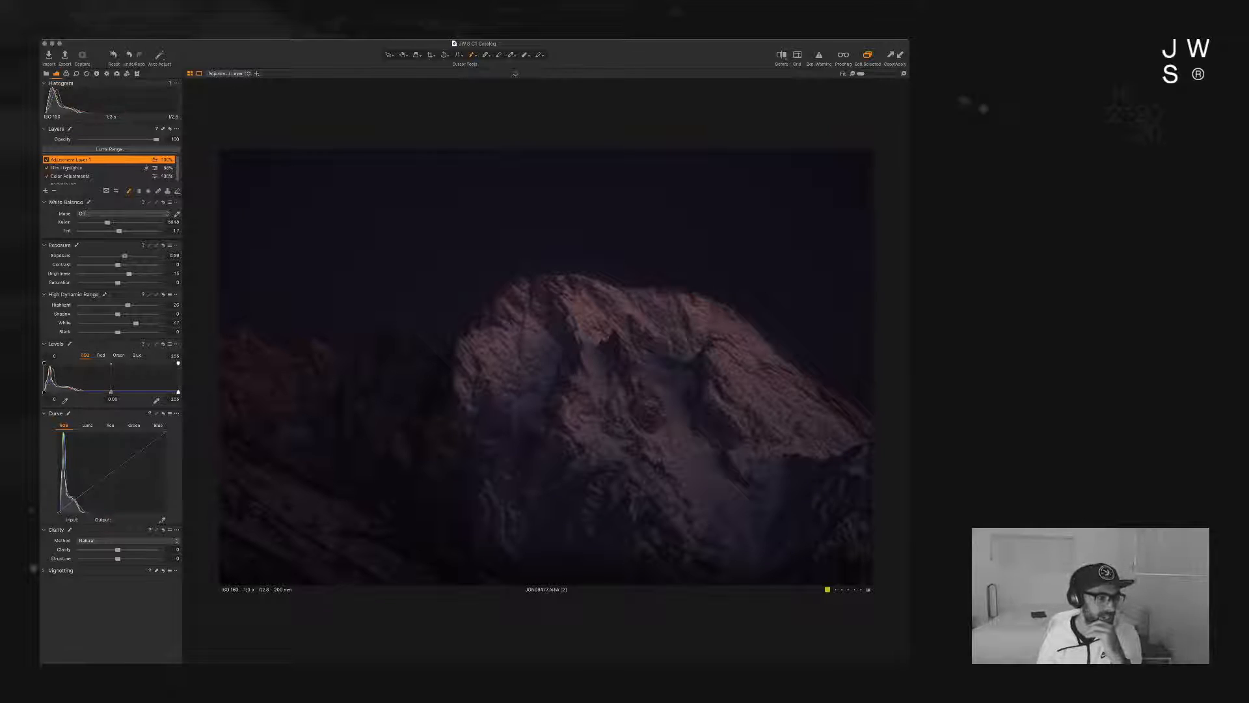
pyautogui.moveTo(126, 323); pyautogui.dragTo(121, 324)
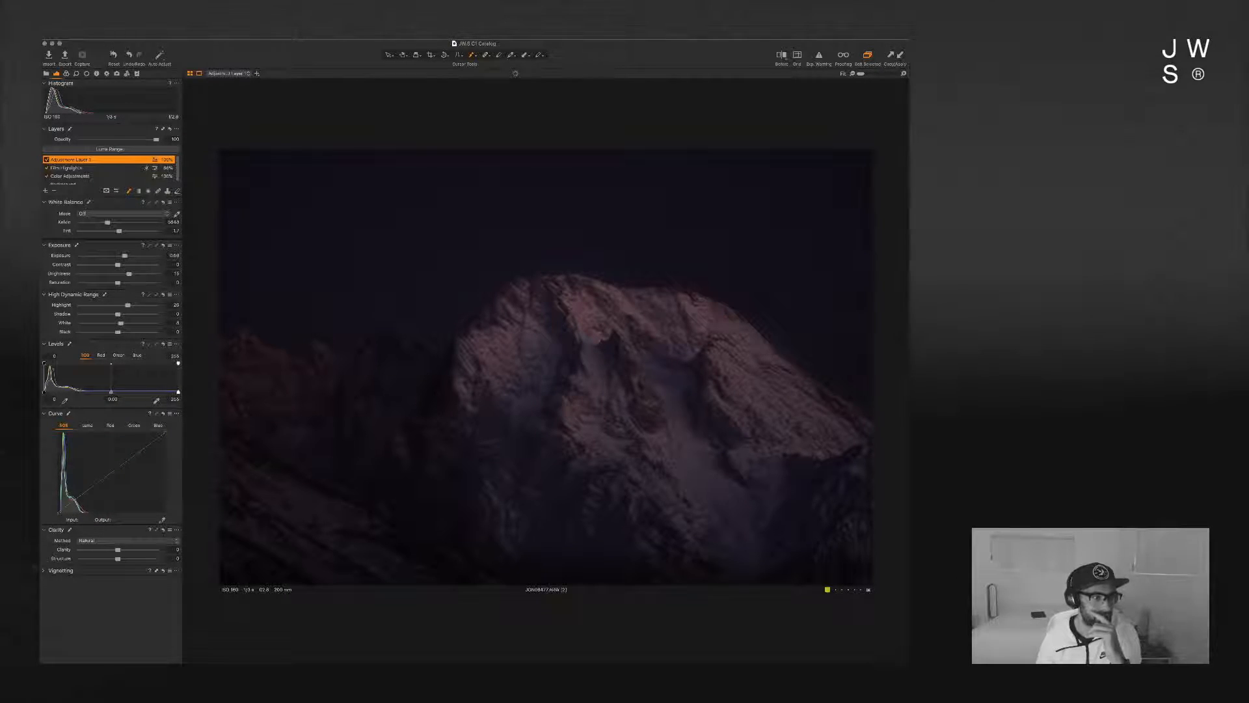
# Step: Lower the exposure of the masked peak layer and raise its highlights and whites to 100
pyautogui.moveTo(124, 255); pyautogui.dragTo(120, 256)
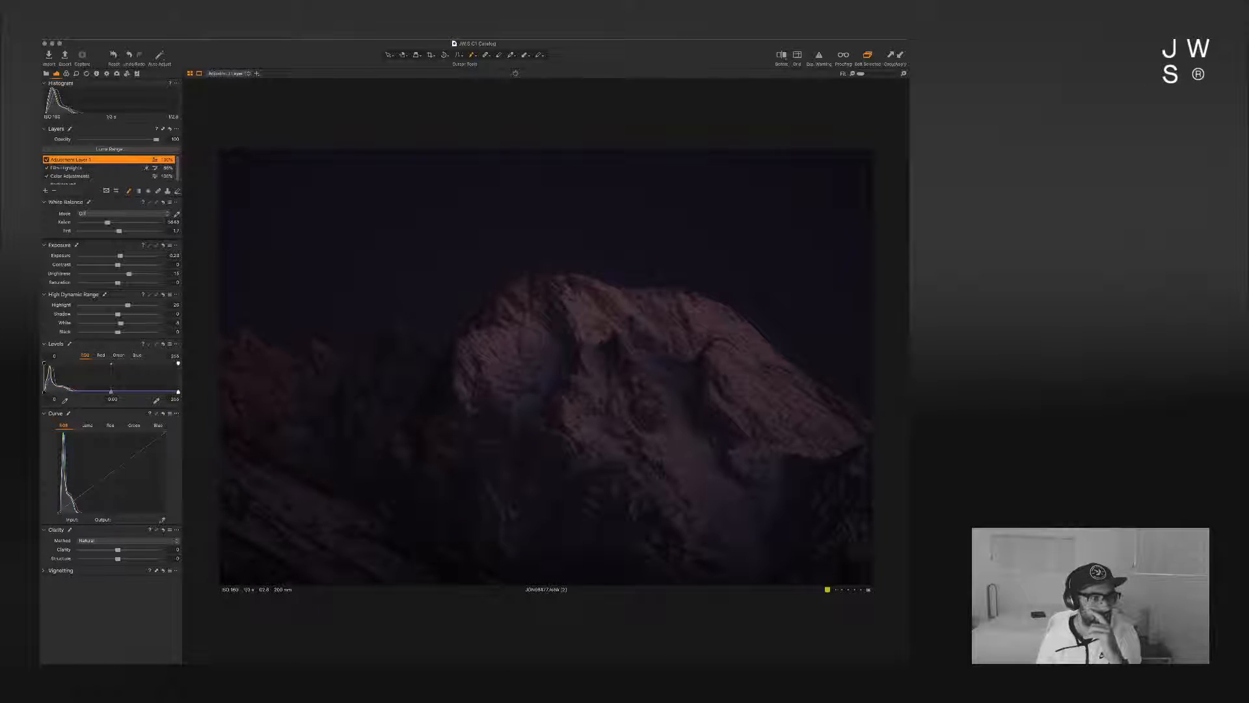
pyautogui.moveTo(128, 305); pyautogui.dragTo(156, 306)
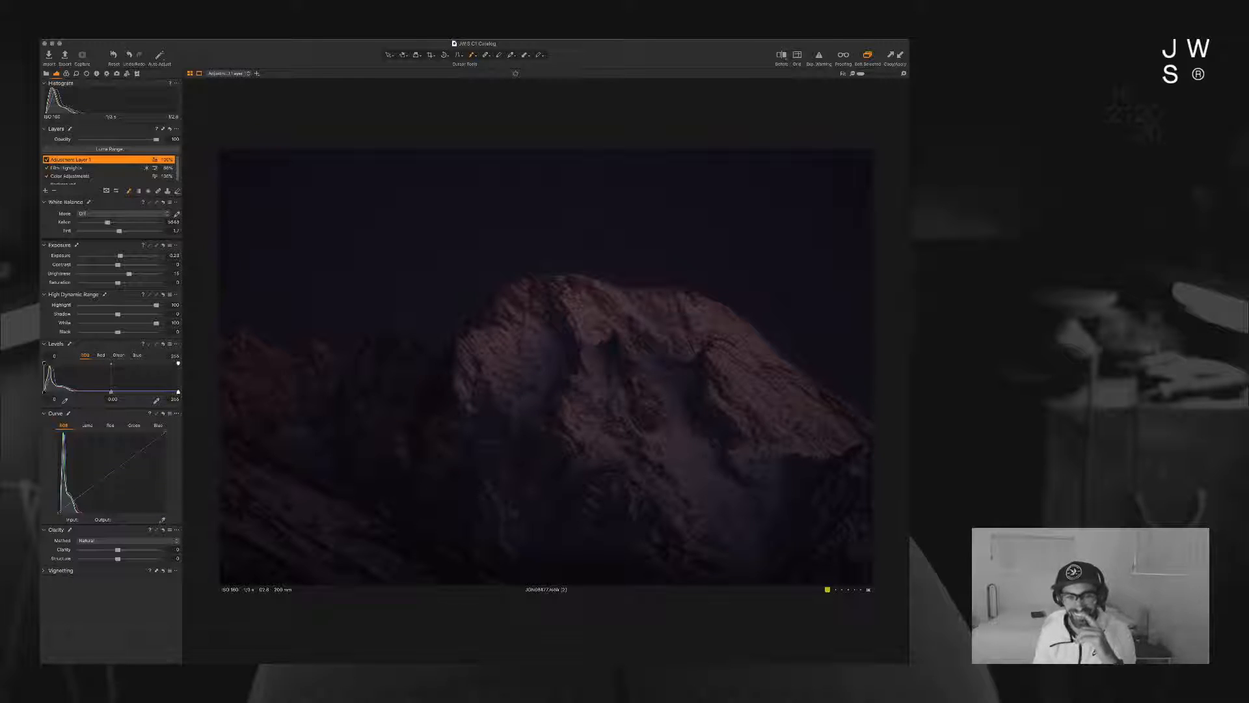
pyautogui.doubleClick(71, 159)
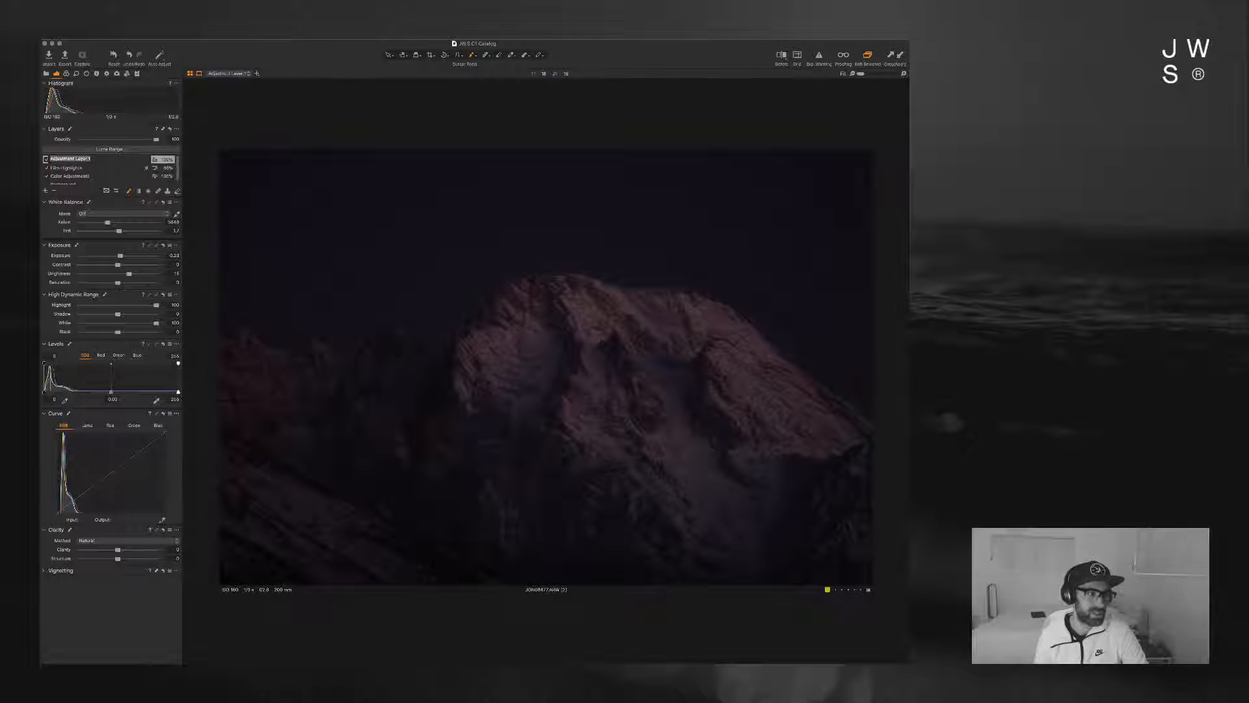
pyautogui.click(65, 167)
pyautogui.click(71, 159)
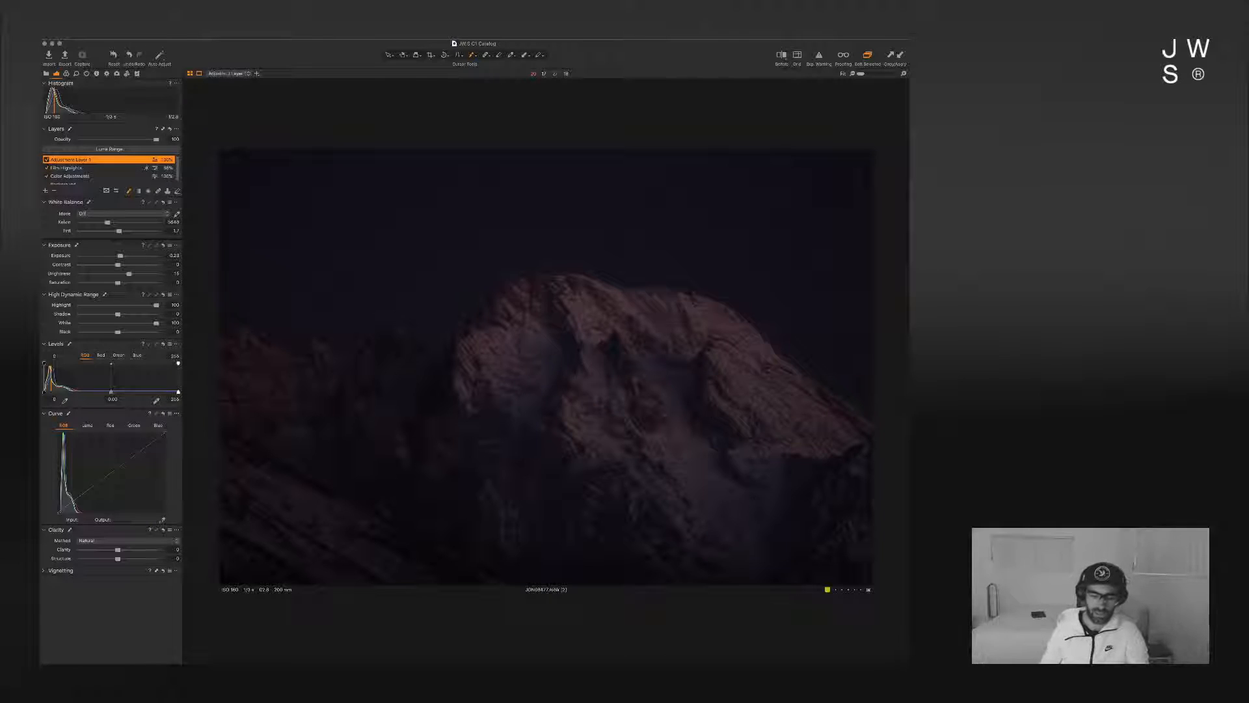
# Step: Replace the masked peak layer with a new adjustment layer and place a wide elliptical radial mask over the summit
pyautogui.click(54, 190)
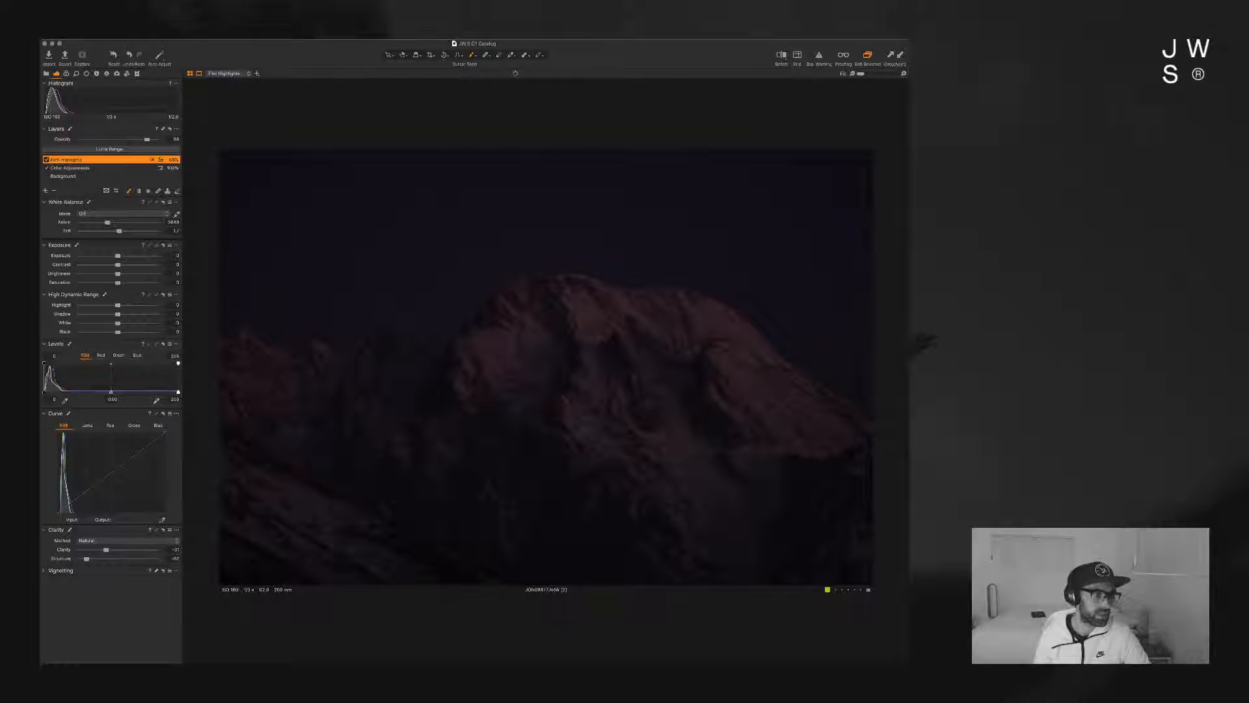
pyautogui.click(45, 191)
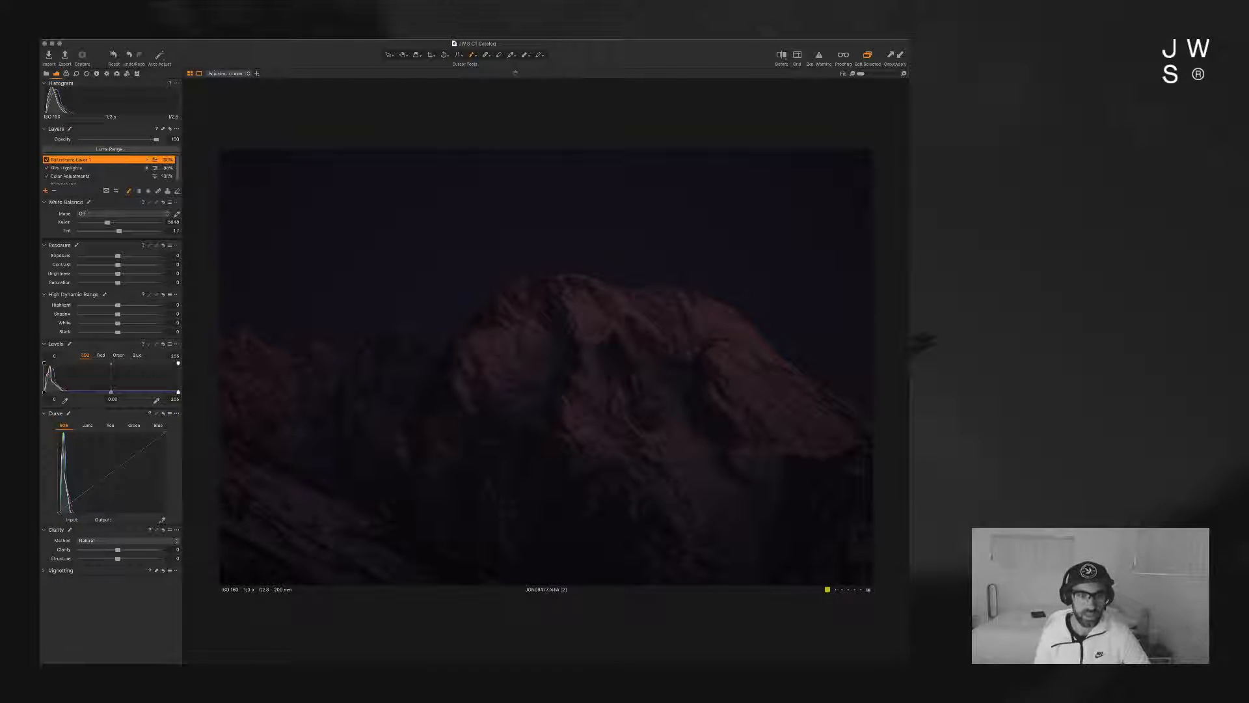
pyautogui.moveTo(568, 375)
pyautogui.mouseDown()
pyautogui.moveTo(767, 405)
pyautogui.moveTo(688, 506)
pyautogui.moveTo(803, 482)
pyautogui.mouseUp()
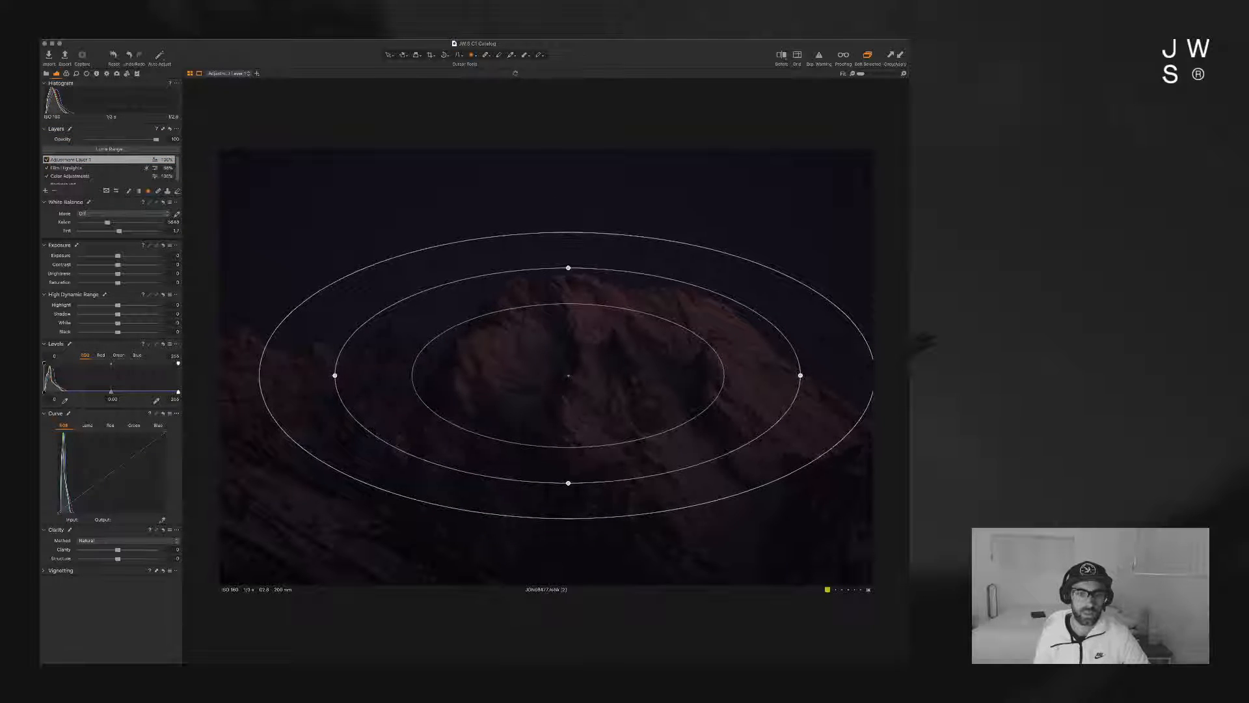
pyautogui.moveTo(568, 375); pyautogui.dragTo(613, 356)
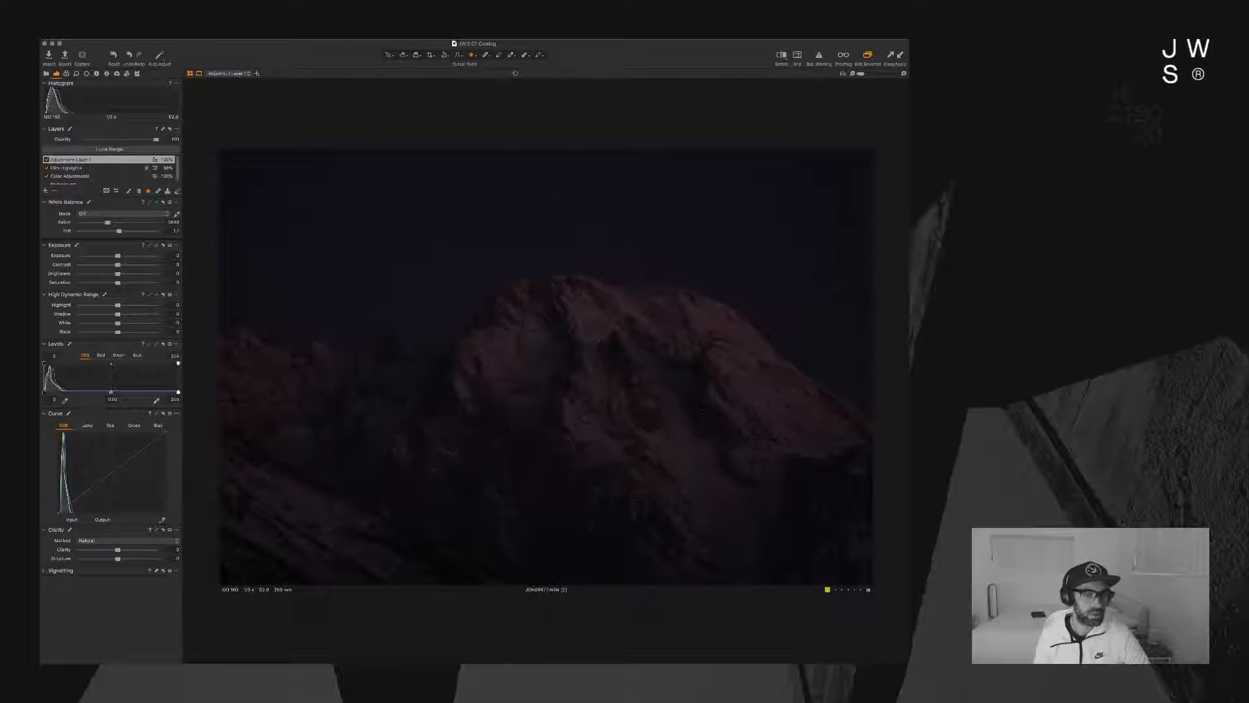
# Step: Brighten the radially masked peak with moderately raised exposure, contrast 3 and brightness 14, and flatten the mask vertically
pyautogui.moveTo(121, 265); pyautogui.dragTo(137, 256)
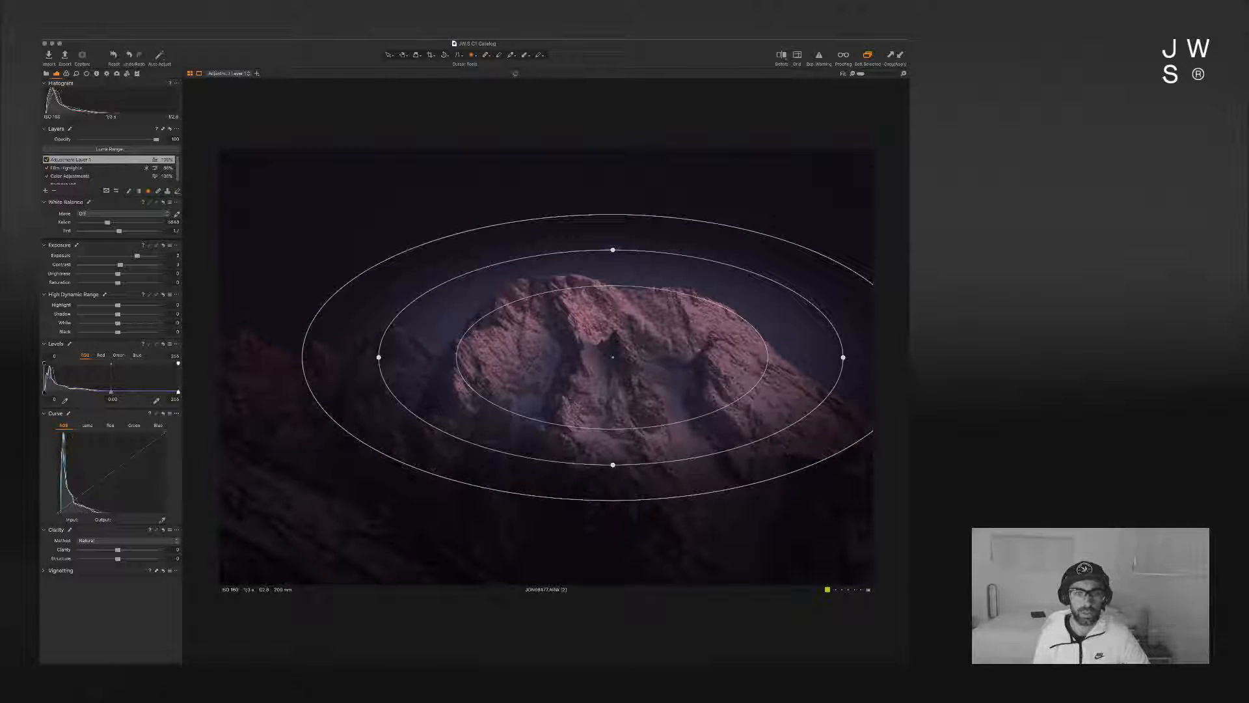
pyautogui.moveTo(613, 250); pyautogui.dragTo(613, 297)
pyautogui.moveTo(138, 256)
pyautogui.mouseDown()
pyautogui.moveTo(102, 274)
pyautogui.moveTo(128, 274)
pyautogui.moveTo(125, 256)
pyautogui.mouseUp()
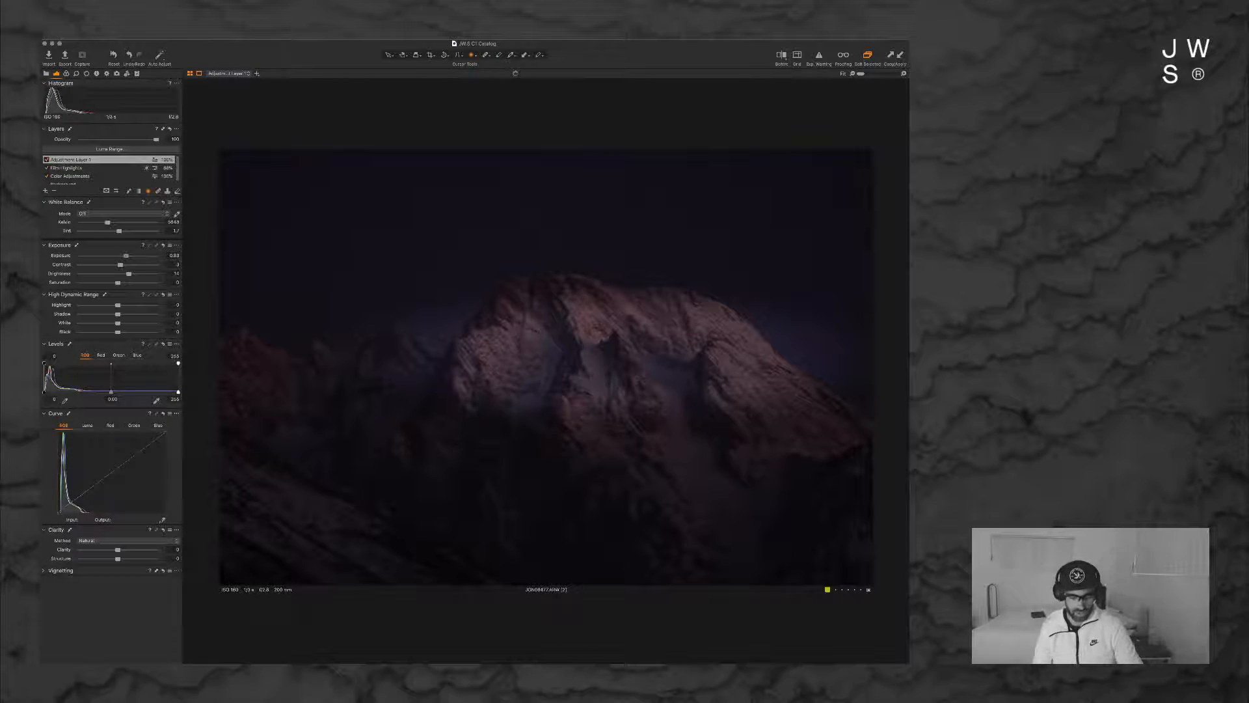
# Step: Return to the catalog thumbnails and delete the reworked mountain variant
pyautogui.press('g')
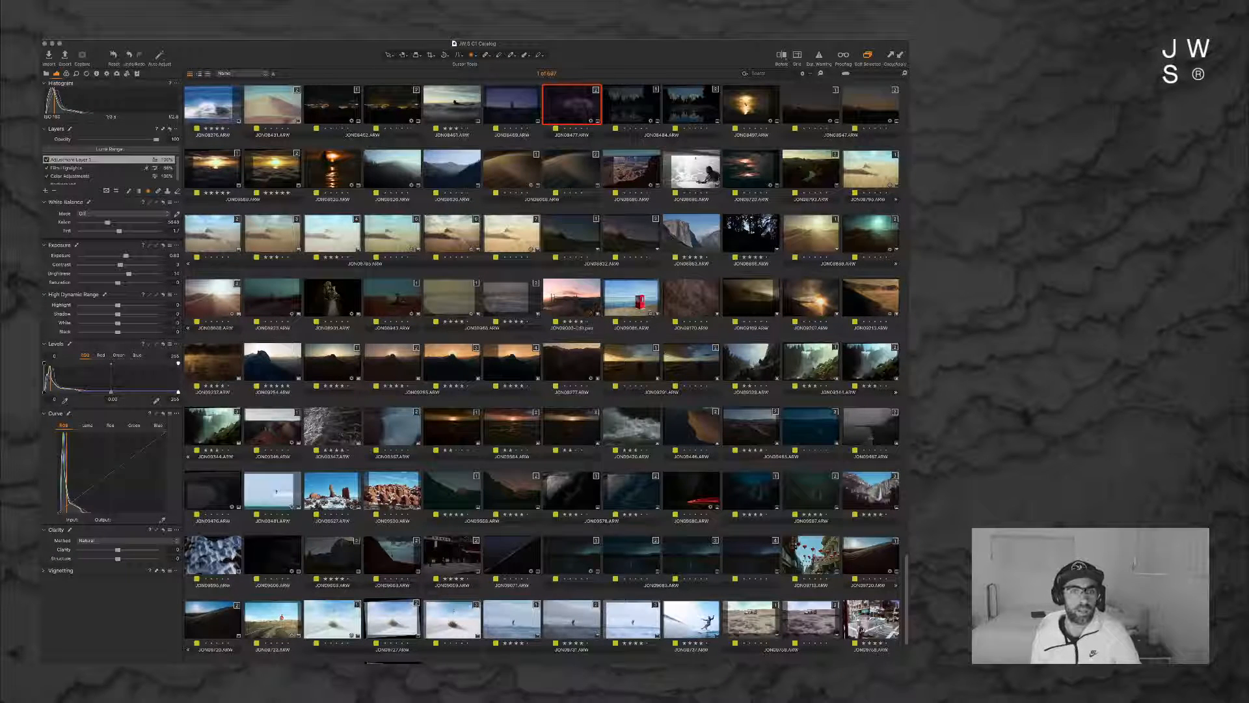
pyautogui.press('super+BackSpace')
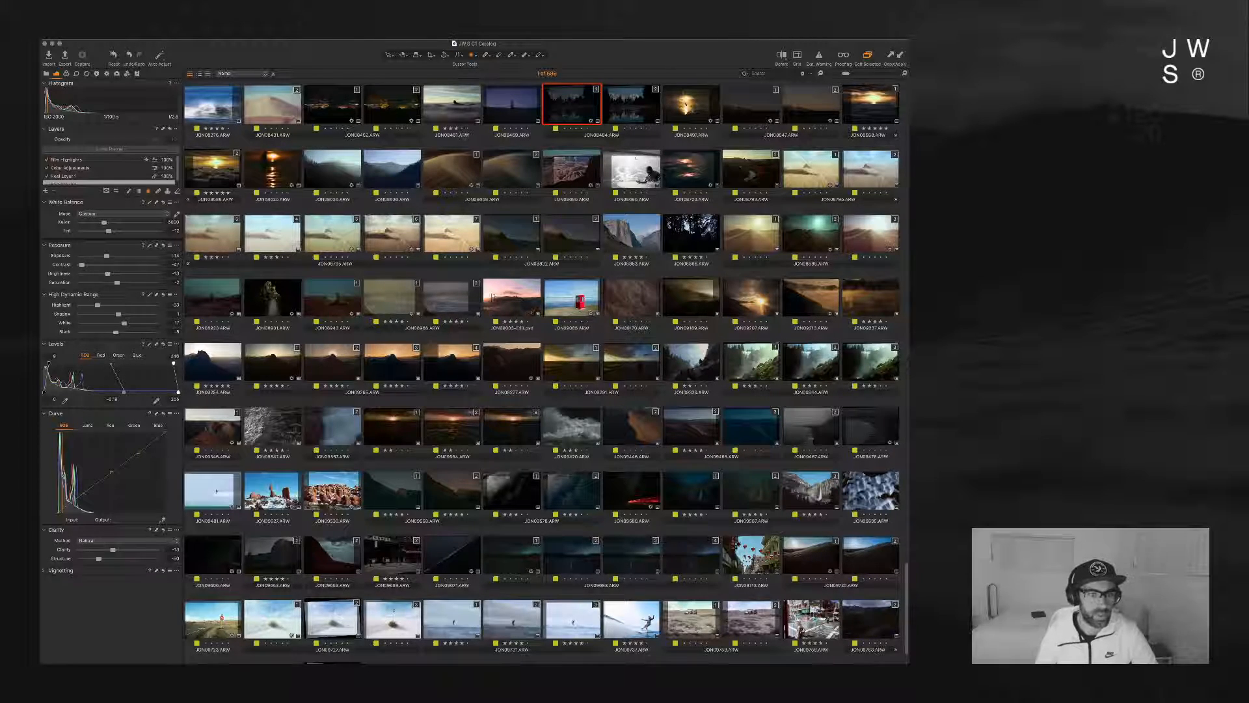
# Step: Look back through the earlier catalog photos and select the dark photo of the angular building against a blue sky
pyautogui.scroll(20, 542, 371)
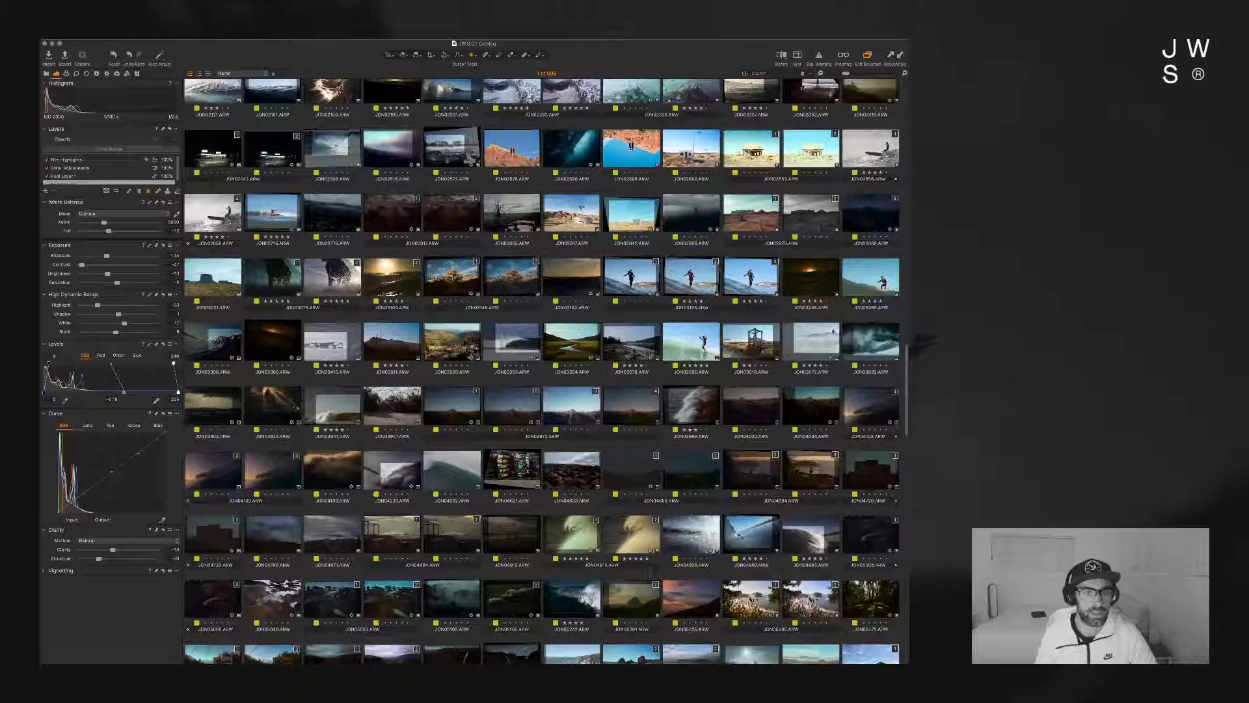
pyautogui.scroll(10, 542, 371)
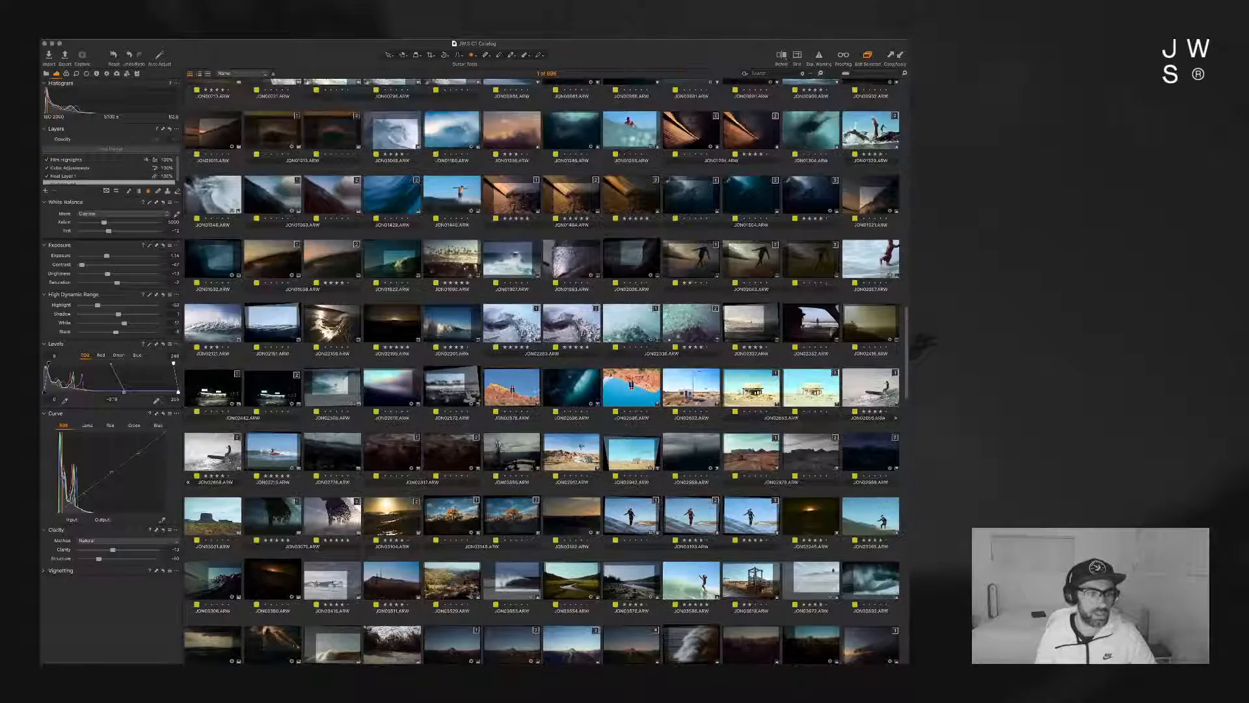
pyautogui.scroll(3, 543, 371)
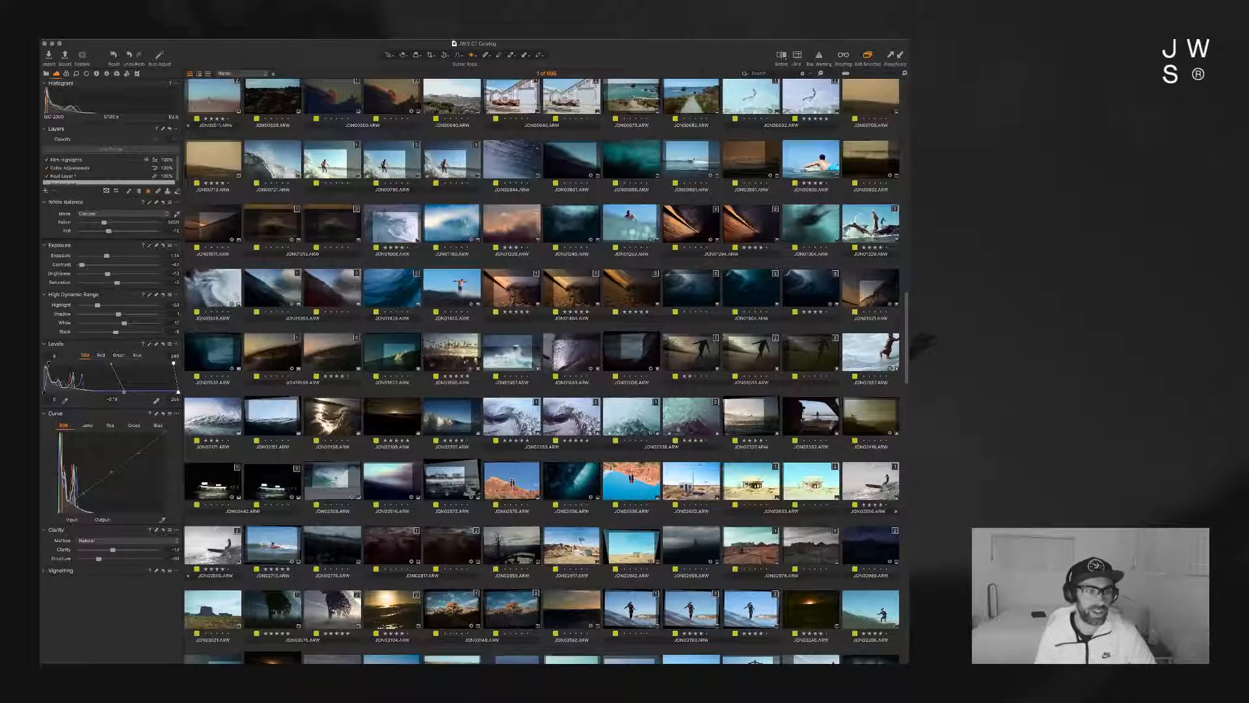
pyautogui.scroll(10, 542, 371)
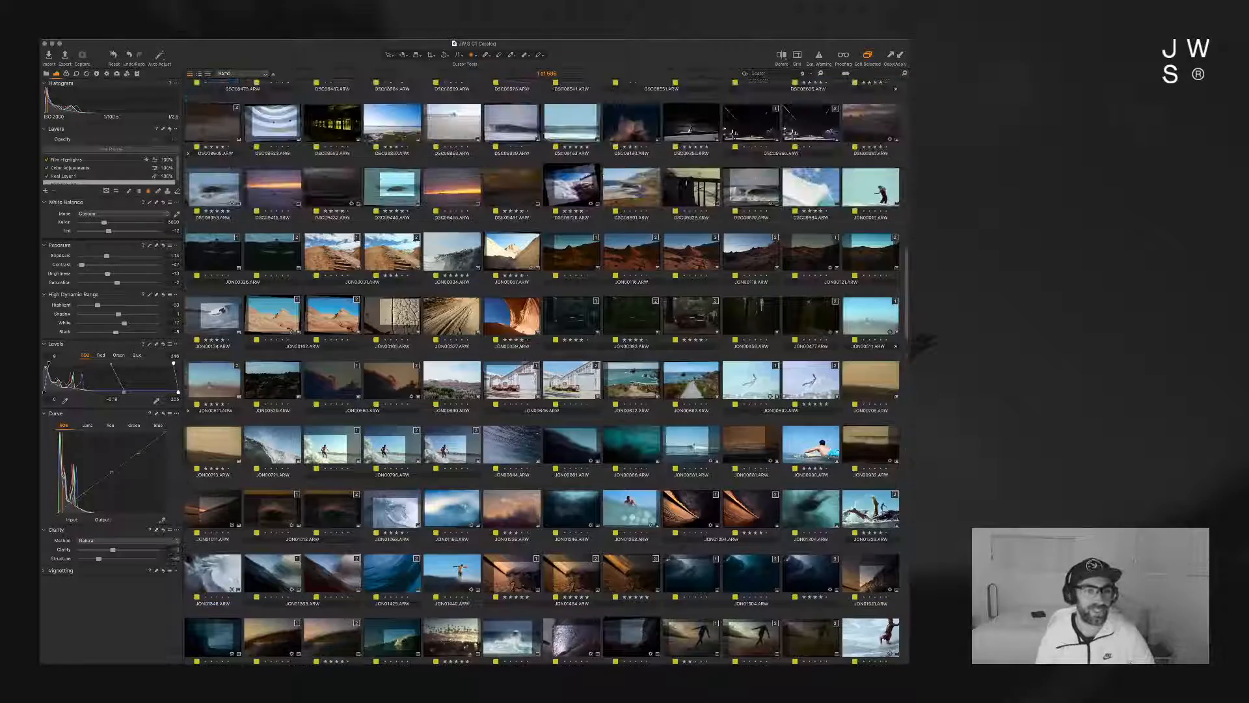
pyautogui.scroll(3, 542, 371)
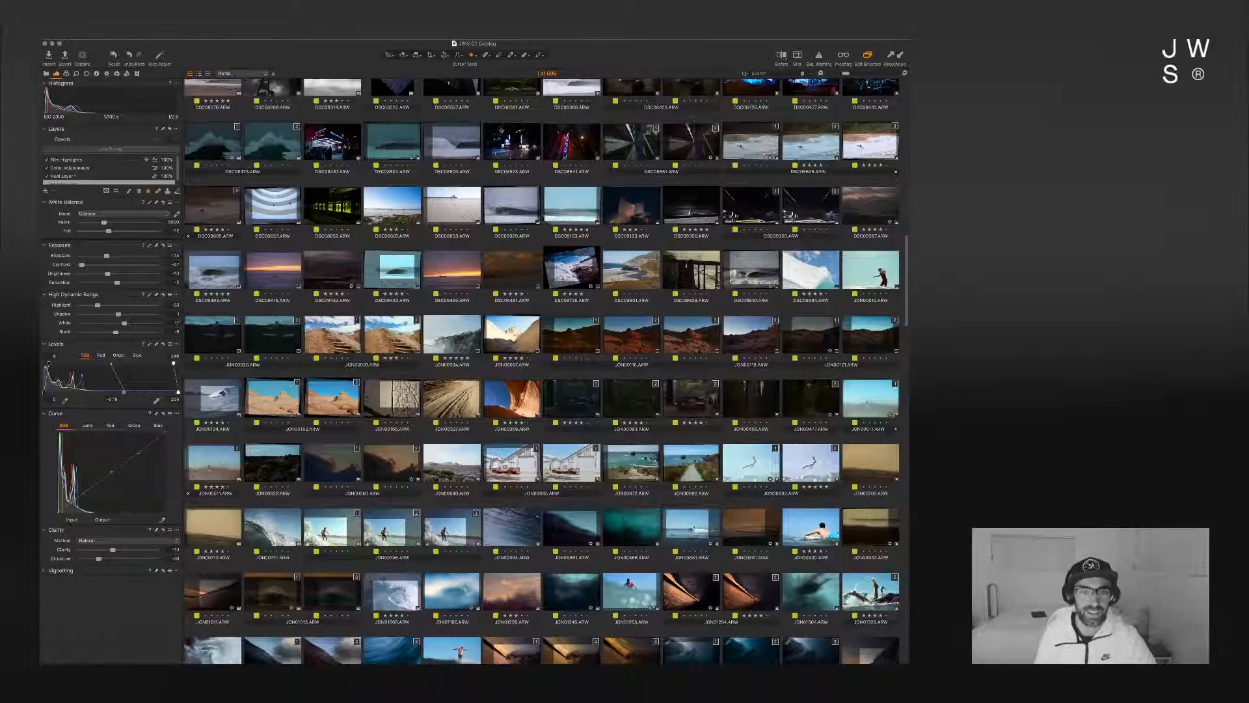
pyautogui.scroll(1, 541, 370)
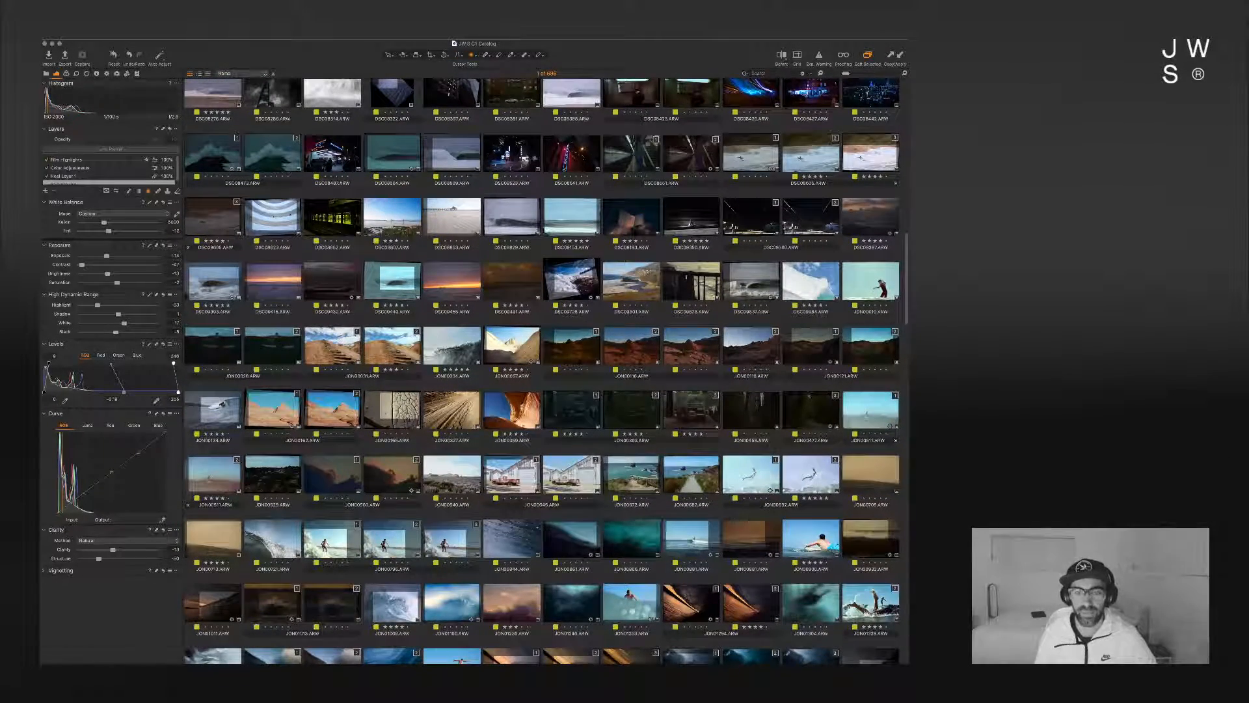
pyautogui.click(632, 216)
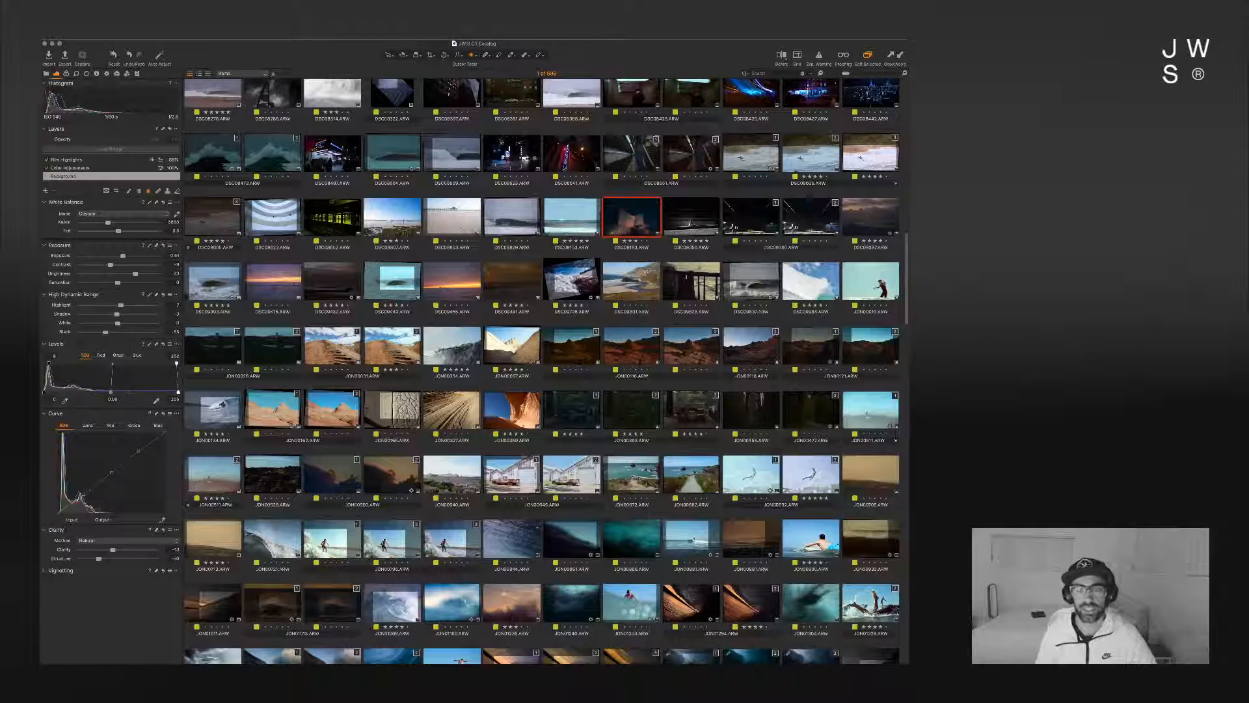
# Step: Find the teal wave variant and view the tunnel photo with the no-parking sign at full size before returning to the thumbnails
pyautogui.scroll(3, 541, 370)
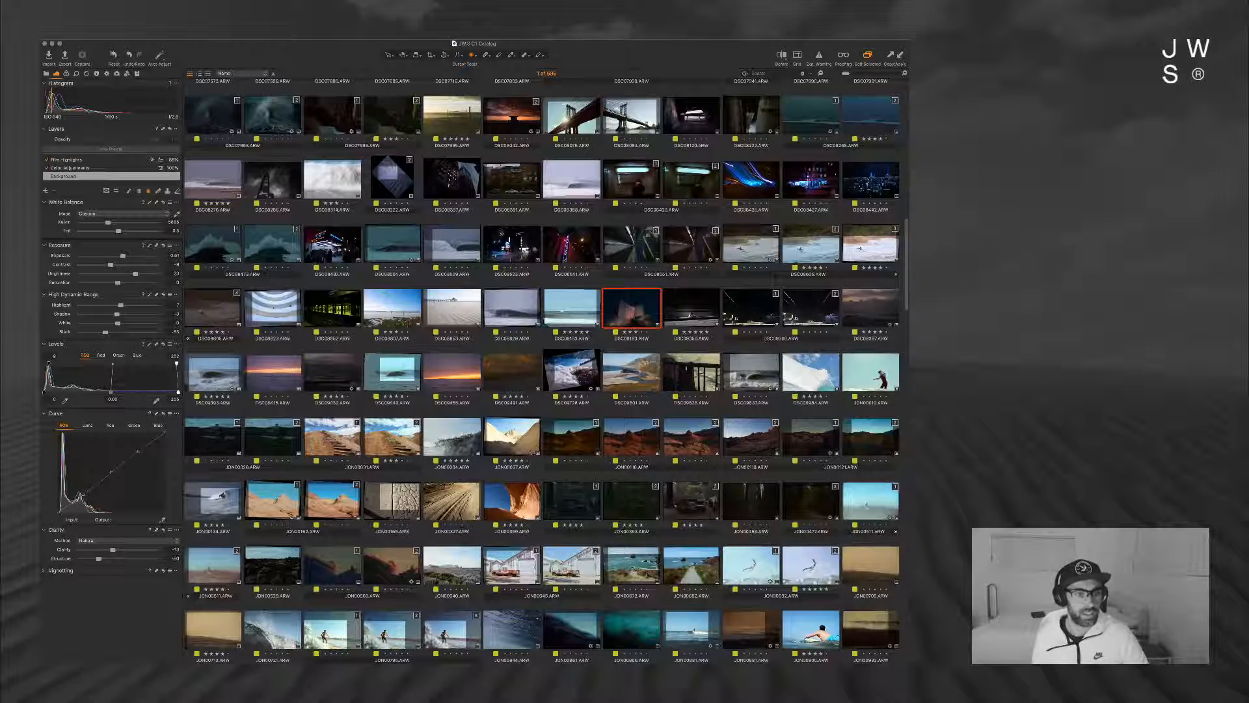
pyautogui.scroll(3, 540, 371)
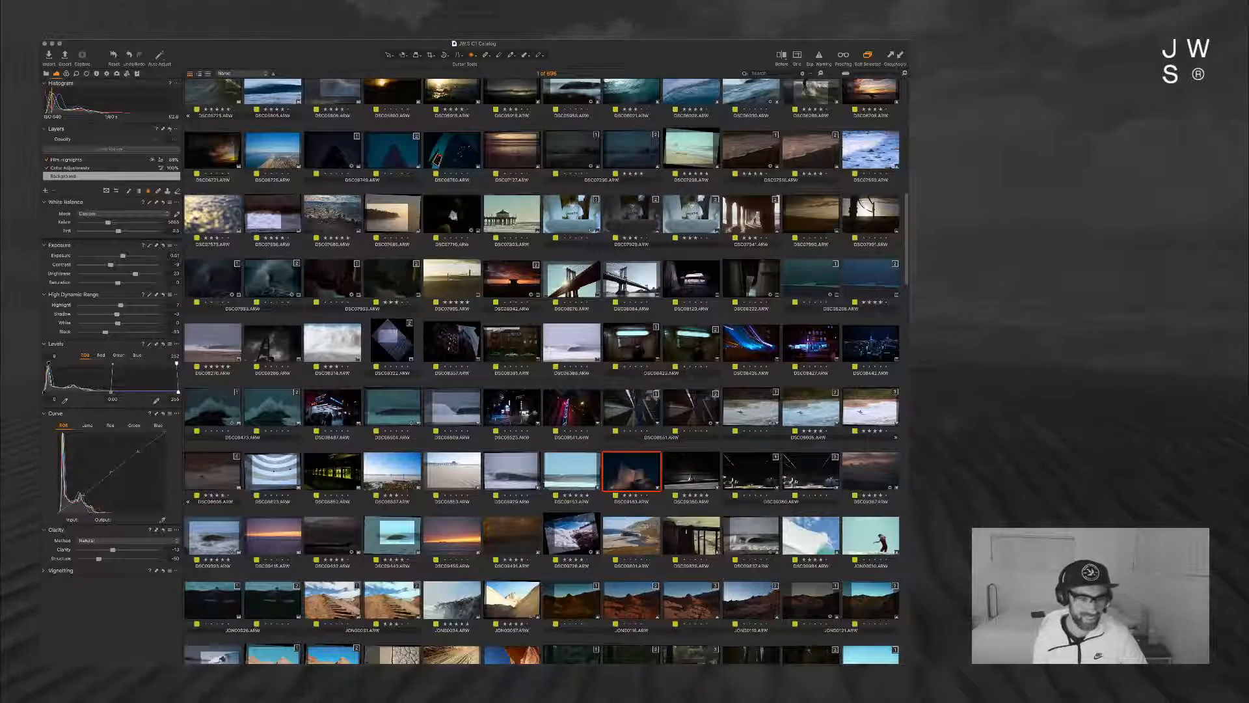
pyautogui.scroll(1, 541, 371)
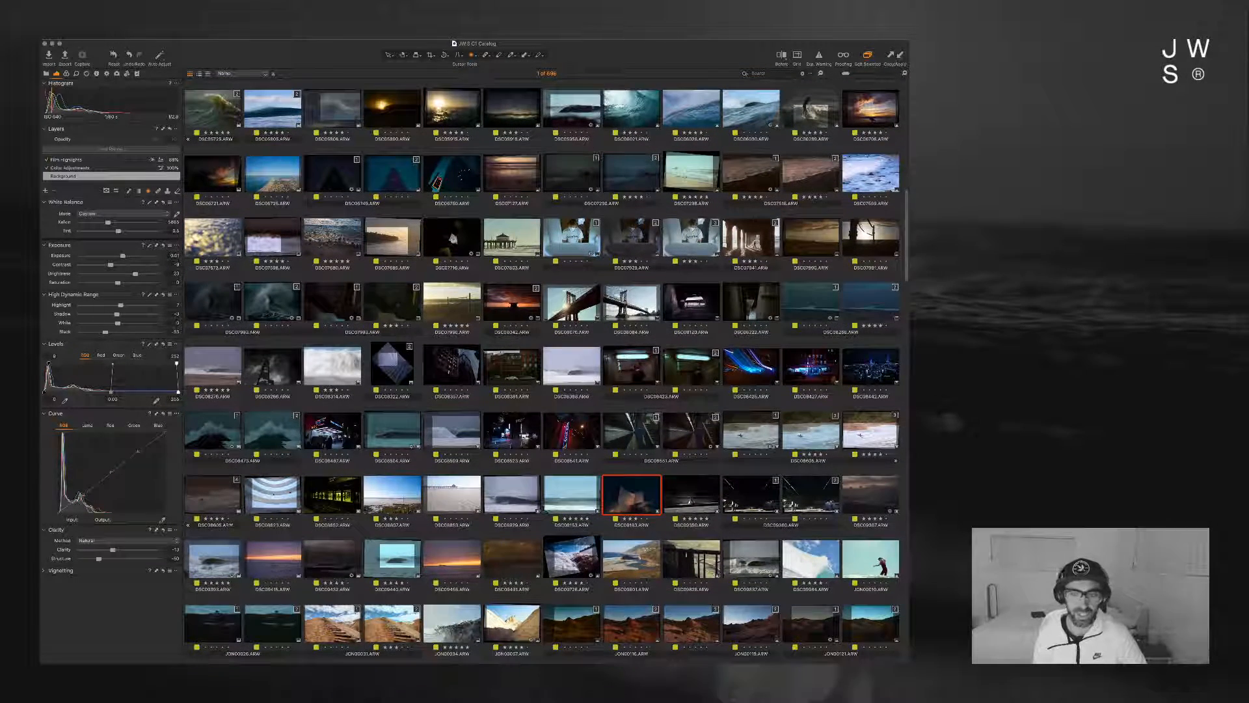
pyautogui.click(272, 430)
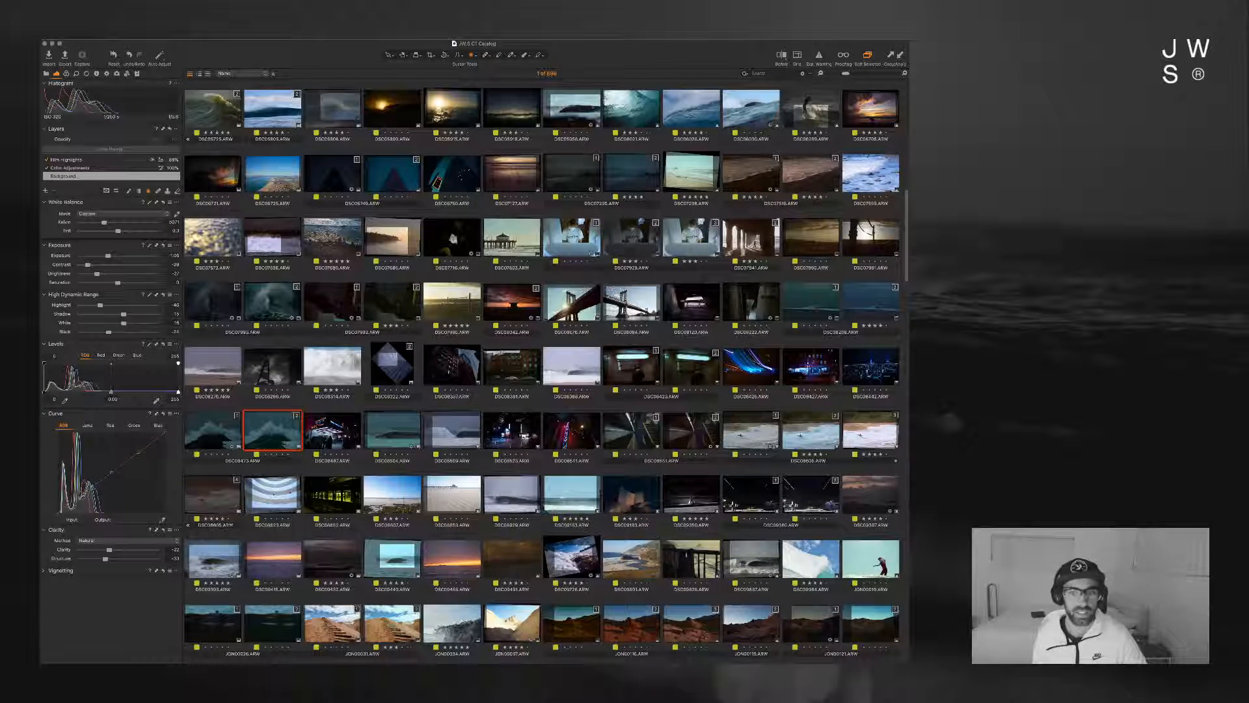
pyautogui.click(691, 301)
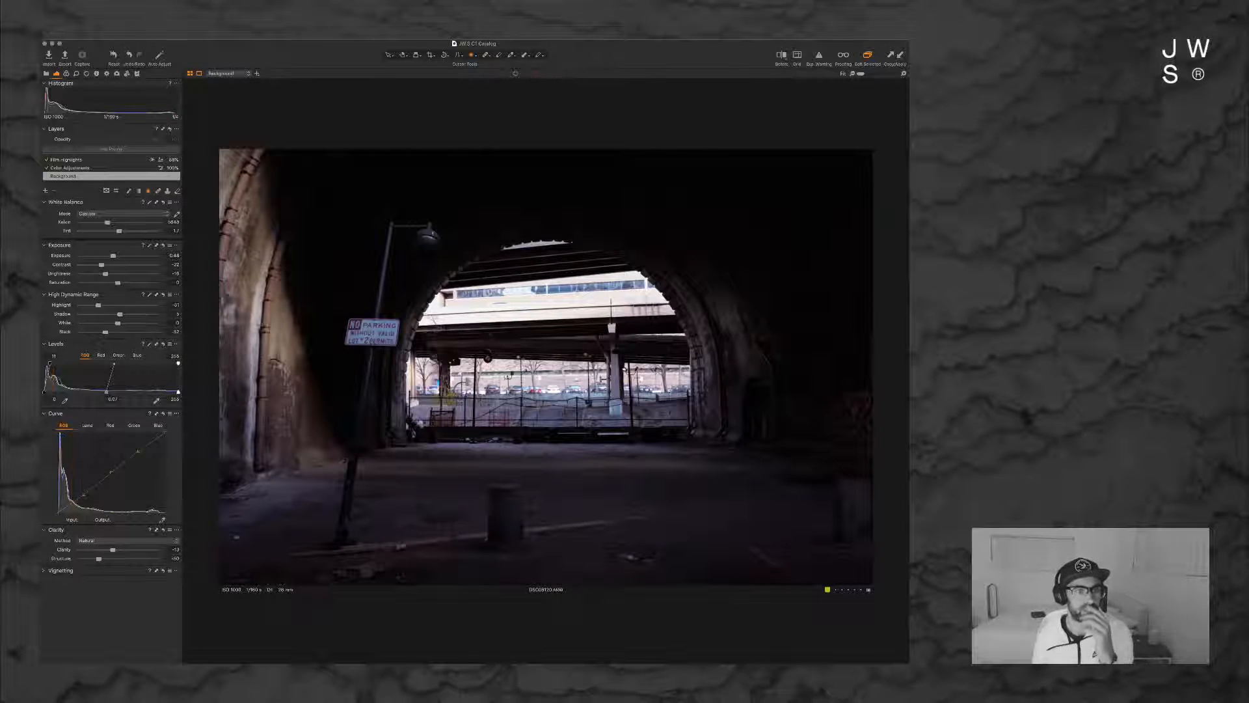
pyautogui.press('alt+super+v')
# Step: Look through the remaining yellow-tagged photos back to the start of the collection
pyautogui.scroll(5, 541, 371)
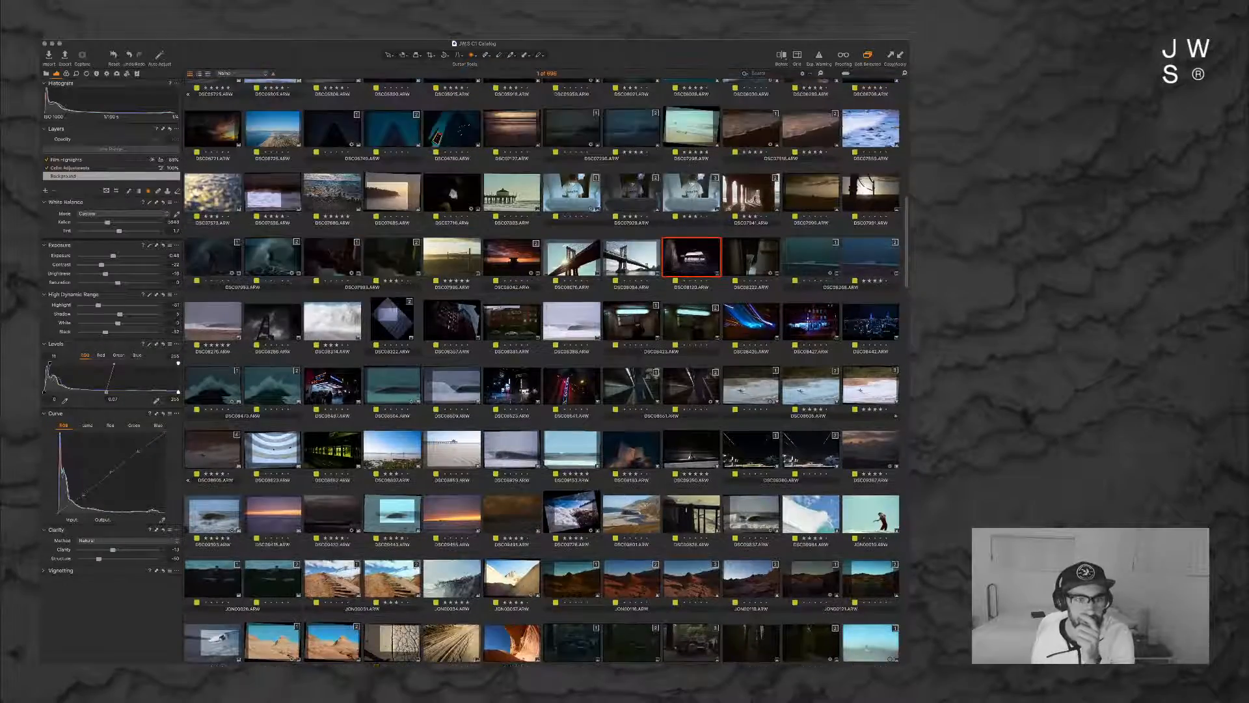
pyautogui.scroll(8, 541, 371)
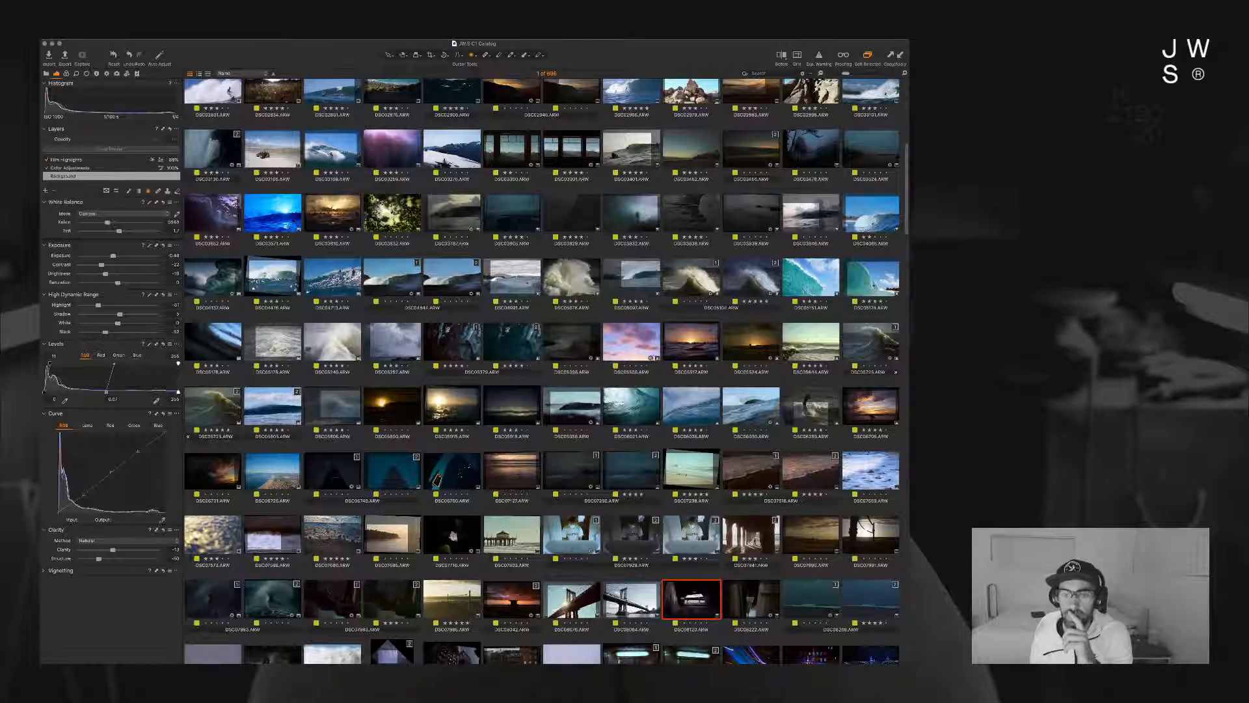
pyautogui.scroll(5, 541, 371)
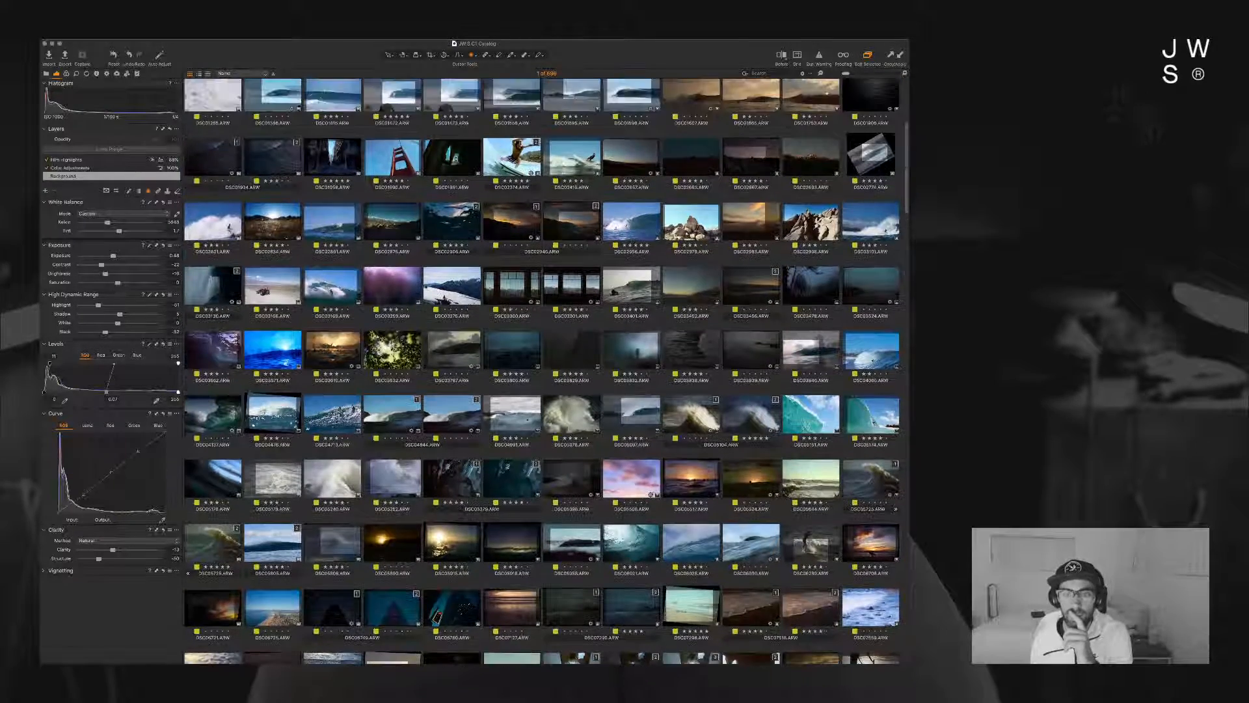
pyautogui.scroll(2, 542, 371)
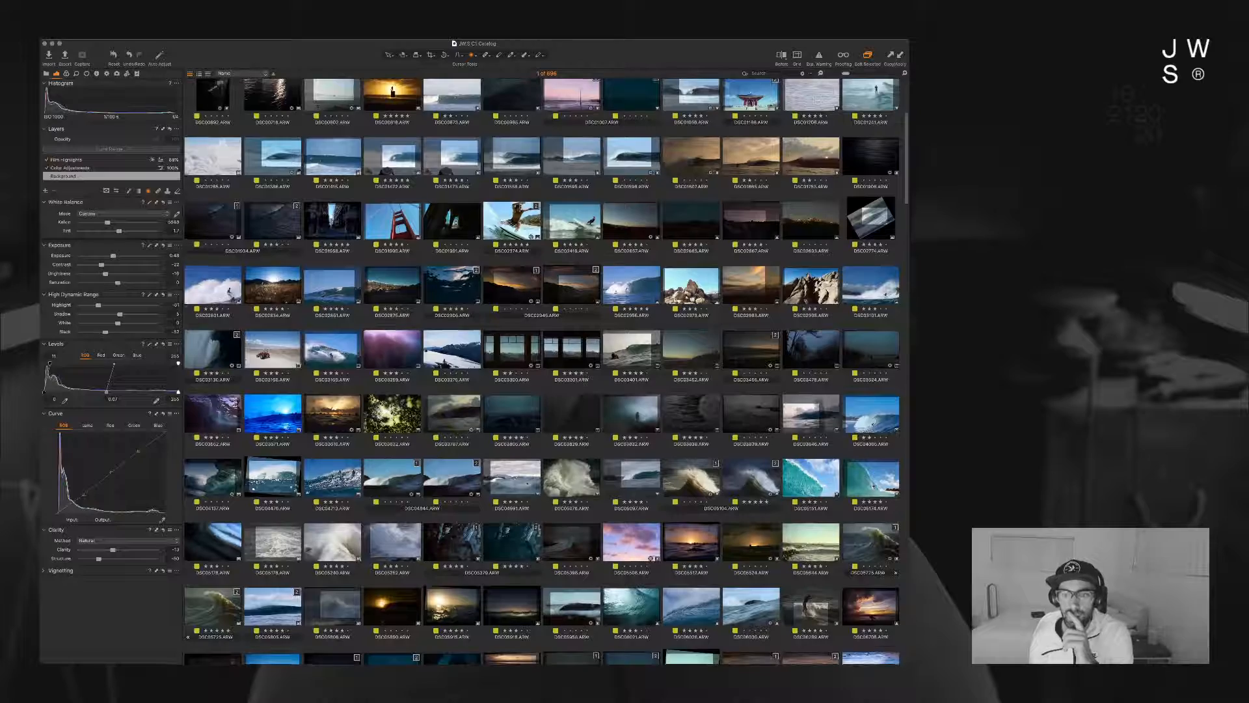
pyautogui.scroll(2, 541, 371)
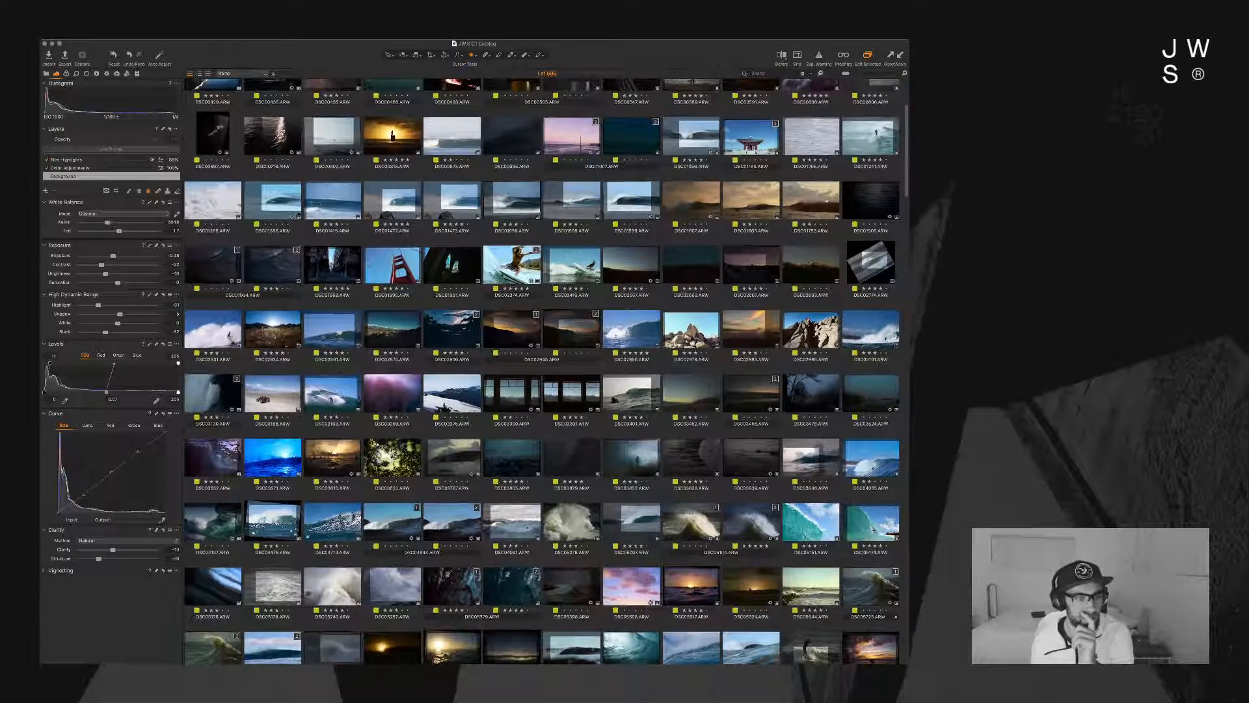
pyautogui.scroll(1, 541, 371)
pyautogui.scroll(4, 542, 371)
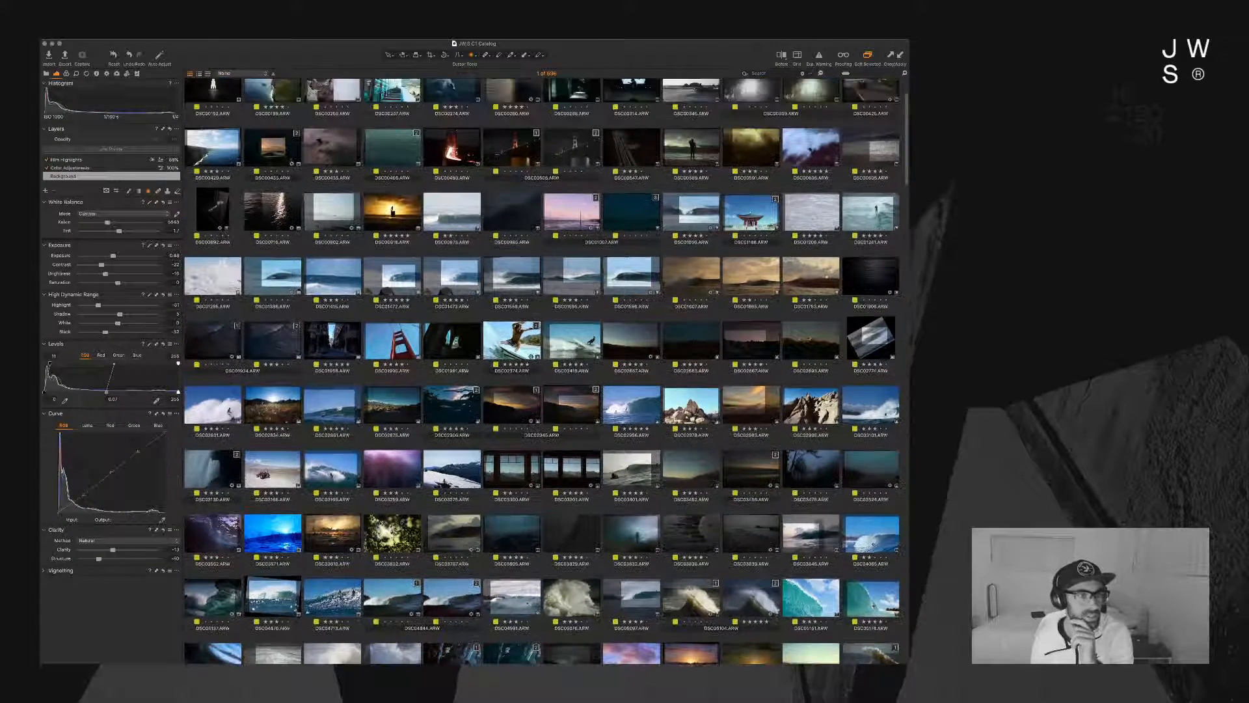
pyautogui.scroll(1, 541, 371)
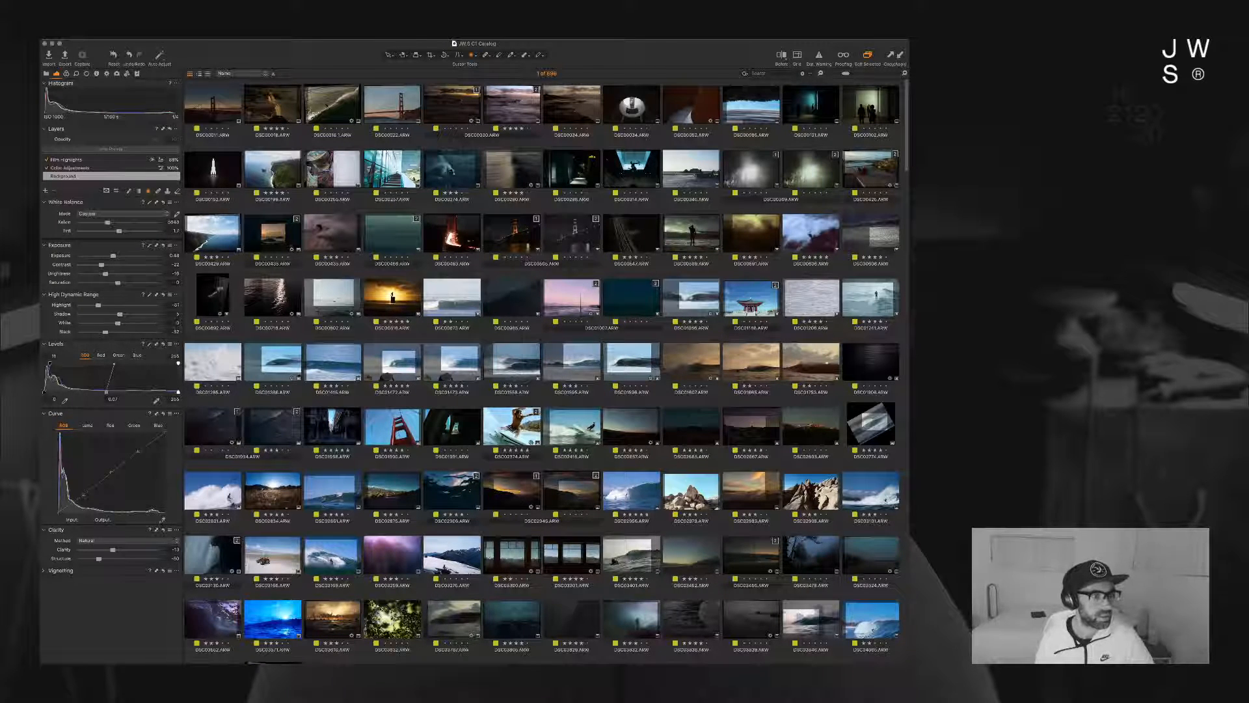
# Step: Open the July 2018 Iceland REYK-to-KERL folder from the library, show the color tools, and look through its photos
pyautogui.click(47, 74)
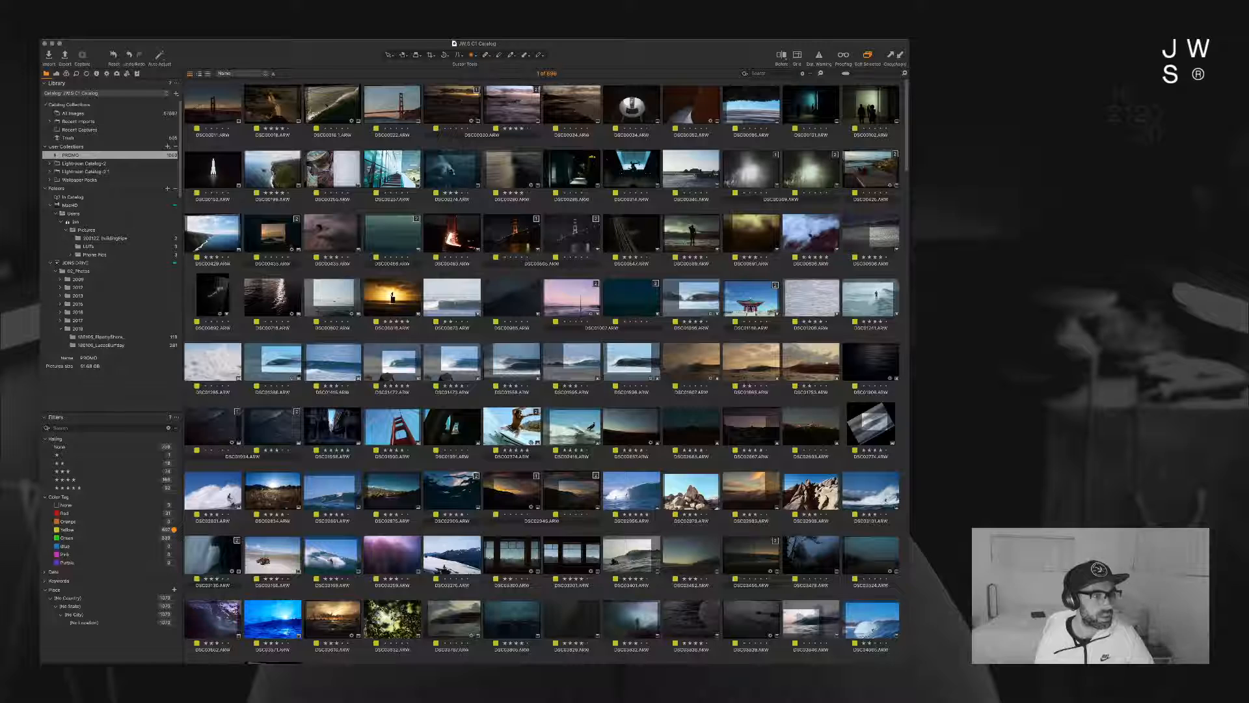
pyautogui.scroll(-10, 110, 224)
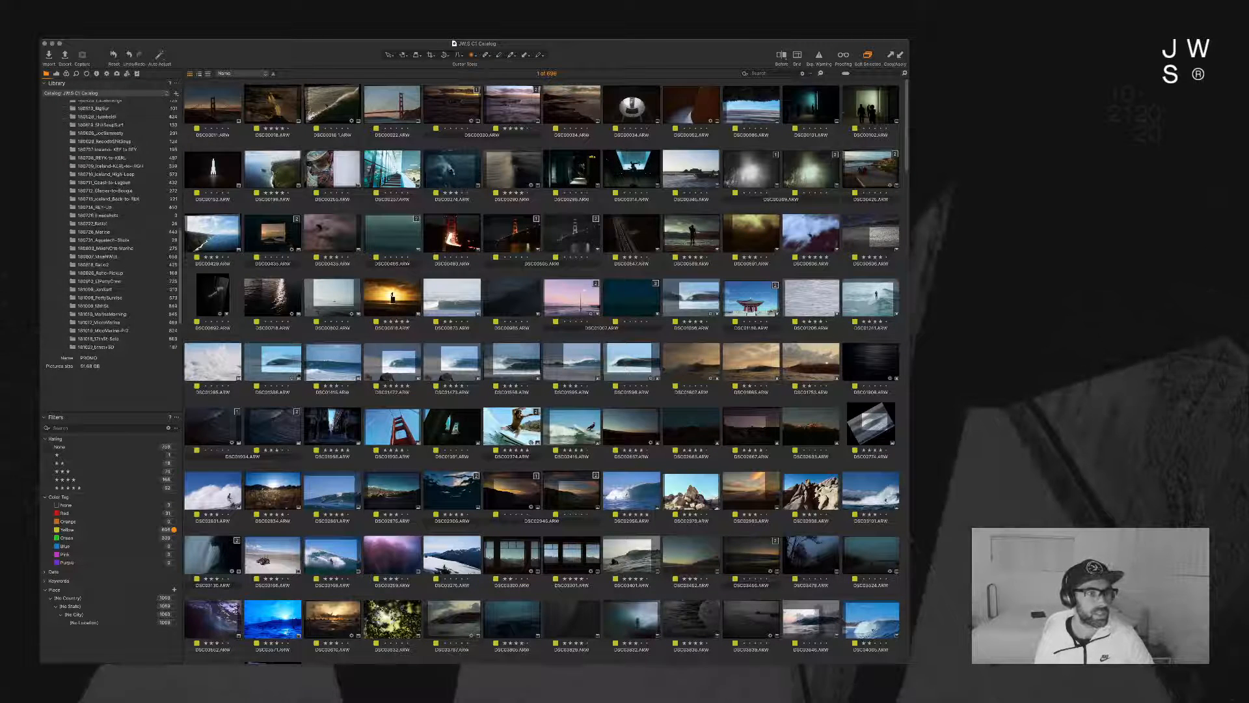
pyautogui.click(102, 157)
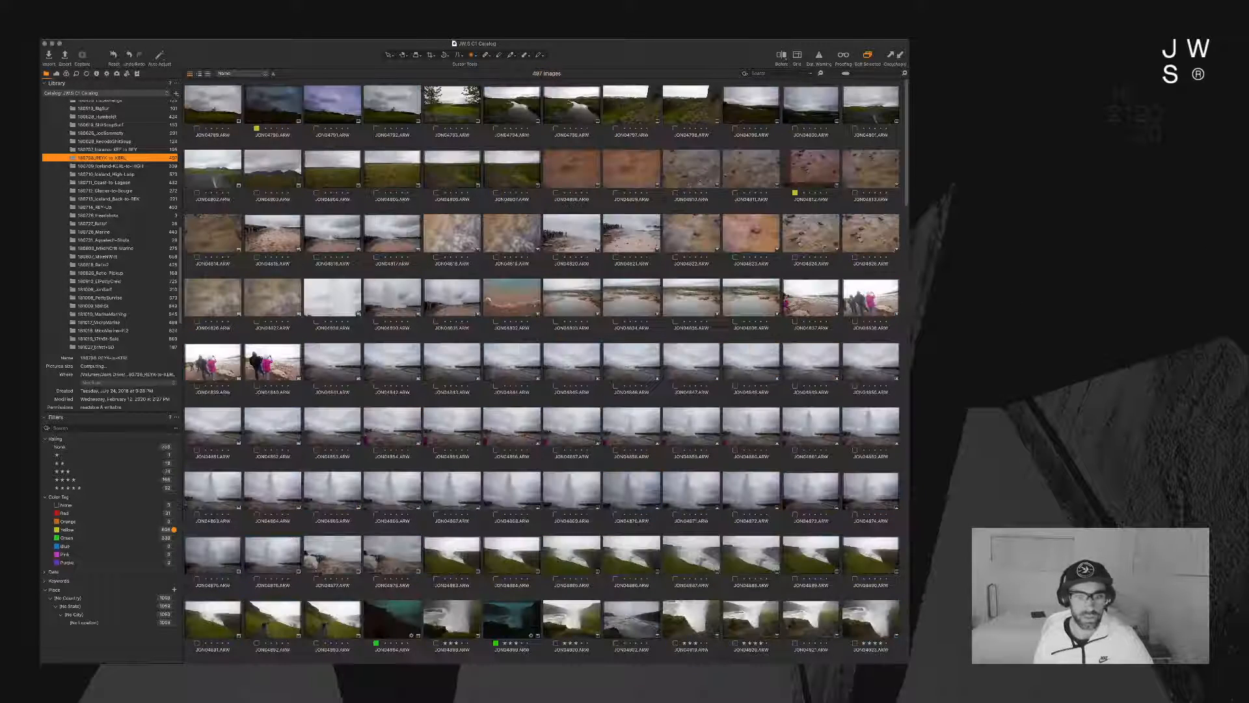
pyautogui.click(66, 74)
pyautogui.scroll(-6, 541, 368)
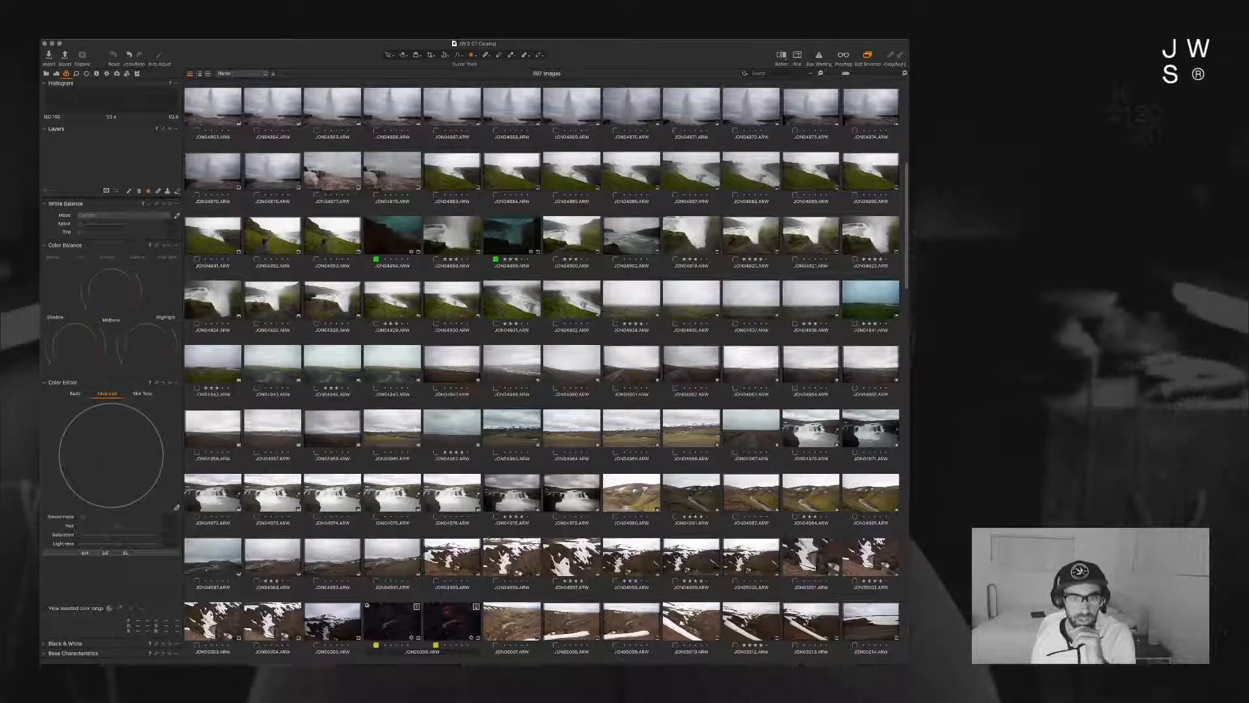
# Step: Look back through the Iceland folder's thumbnails and open the dark teal waterfall photo with the four-part green-tagged edit at full size
pyautogui.scroll(2, 541, 371)
pyautogui.scroll(4, 541, 371)
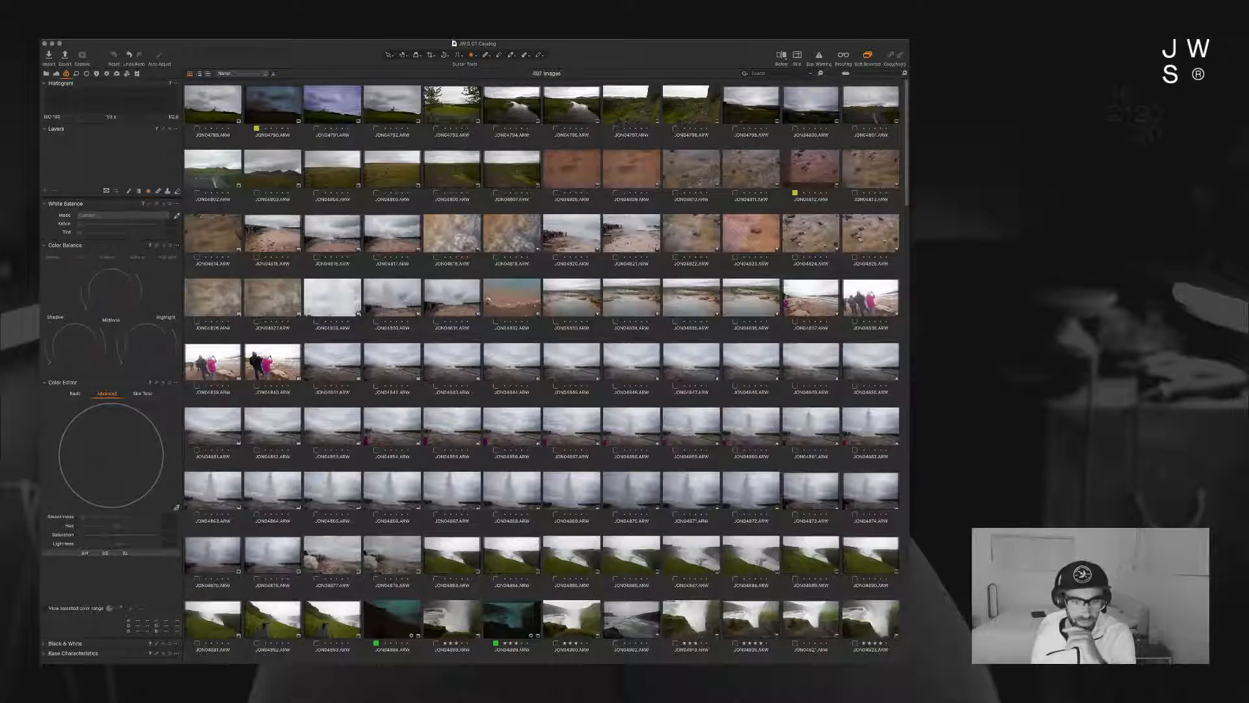
pyautogui.scroll(-2, 541, 371)
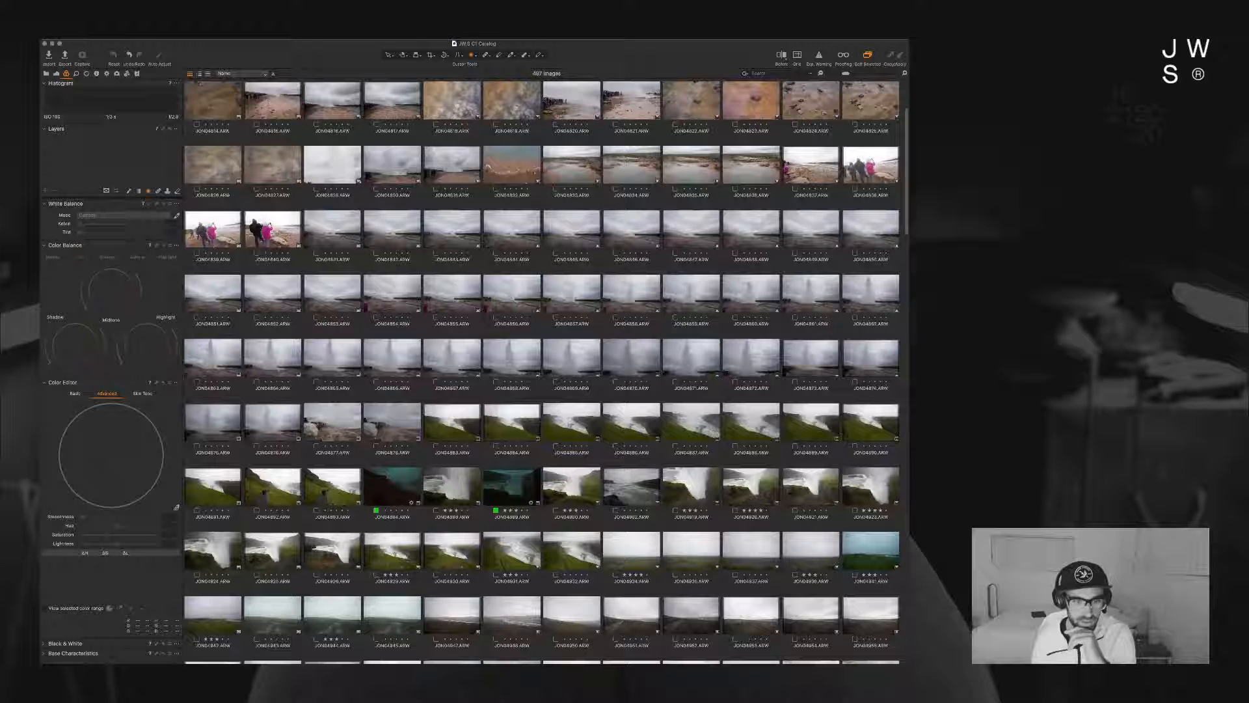
pyautogui.doubleClick(512, 486)
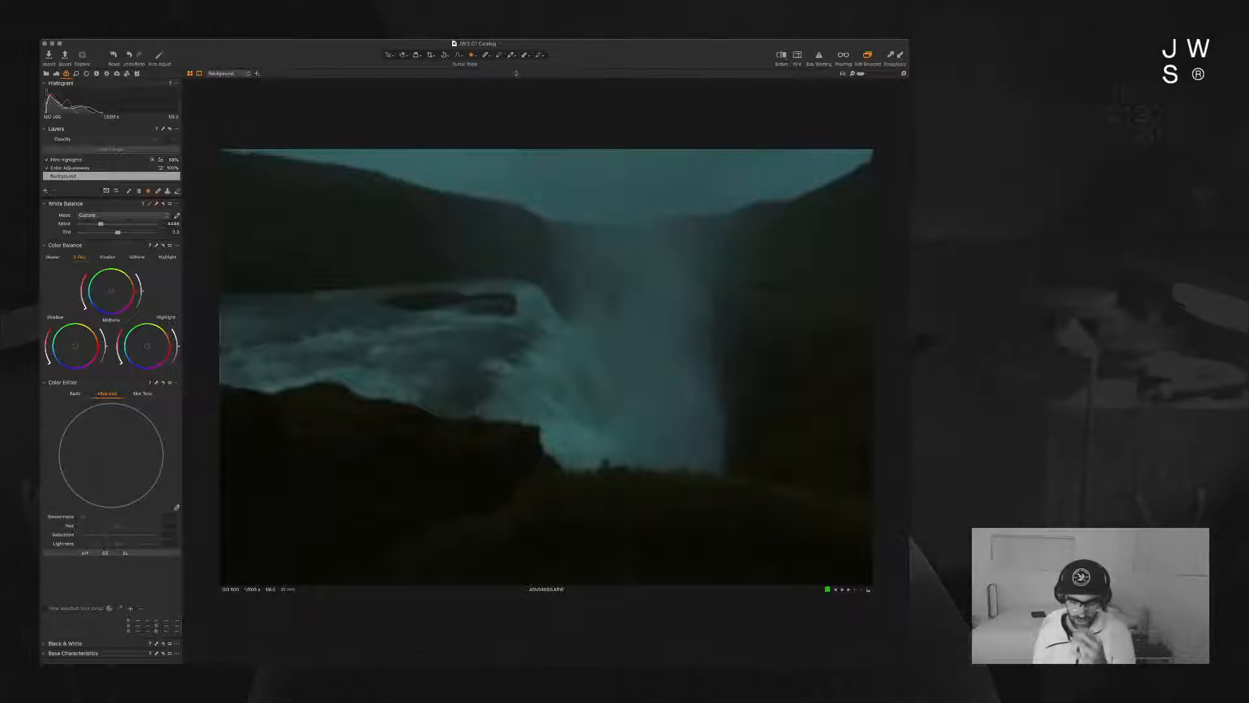
# Step: Compare the teal waterfall photo with its original in the split before/after view, and briefly reset its adjustments before undoing the reset
pyautogui.press('y')
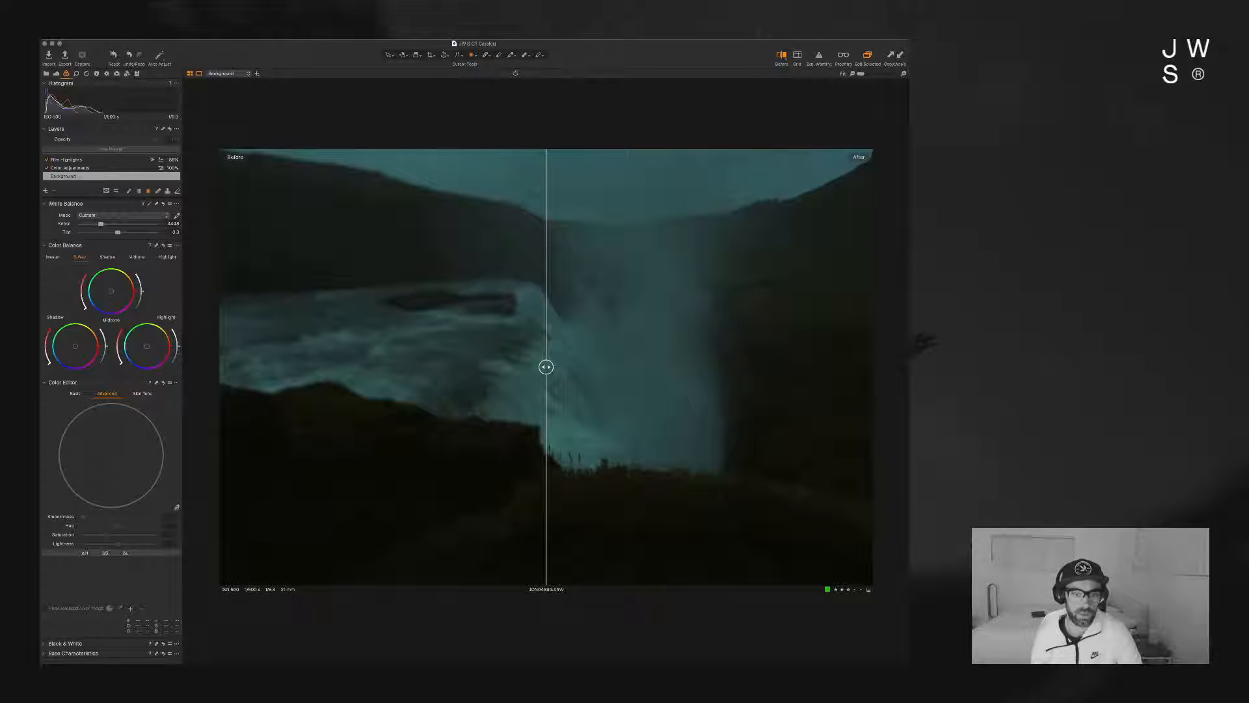
pyautogui.moveTo(548, 367); pyautogui.dragTo(448, 367)
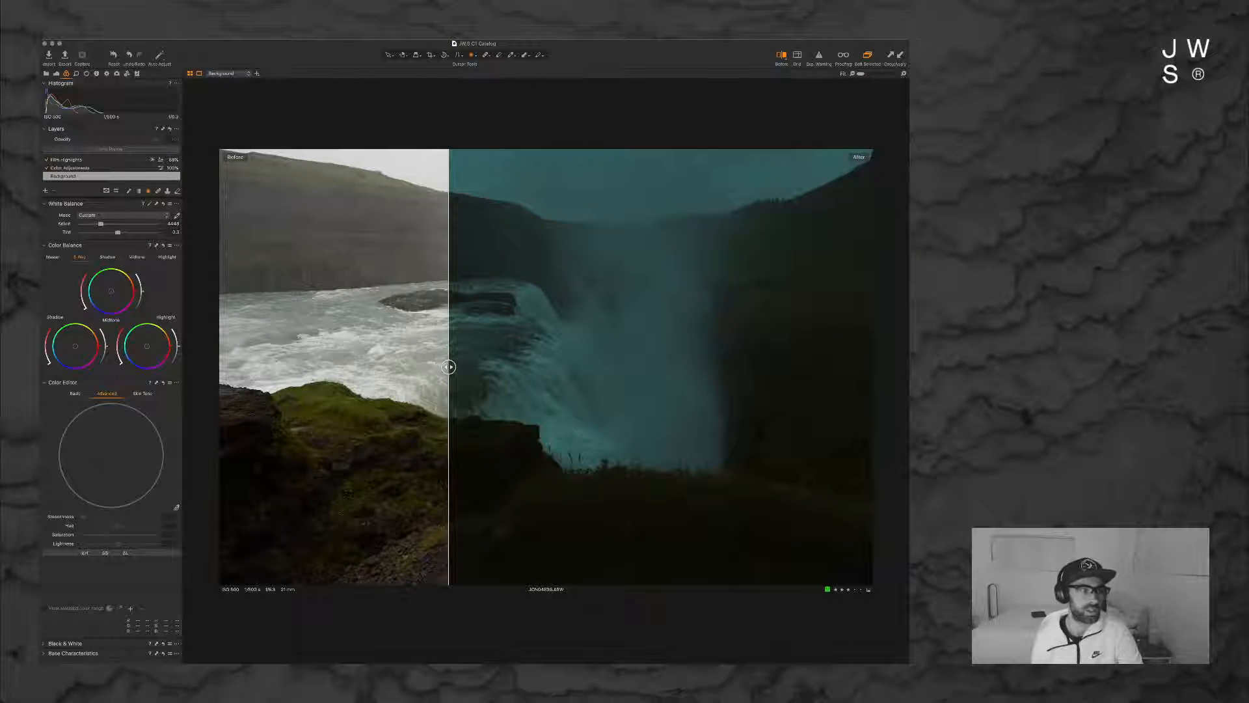
pyautogui.press('y')
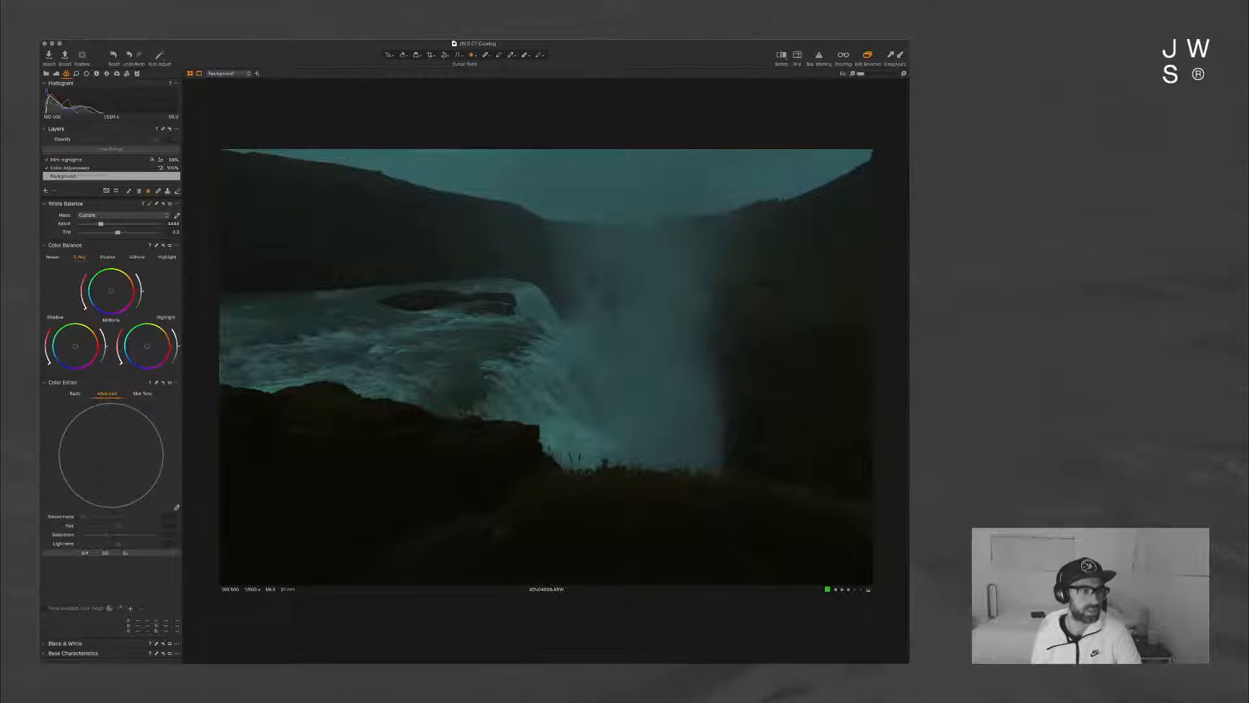
pyautogui.press('super+r')
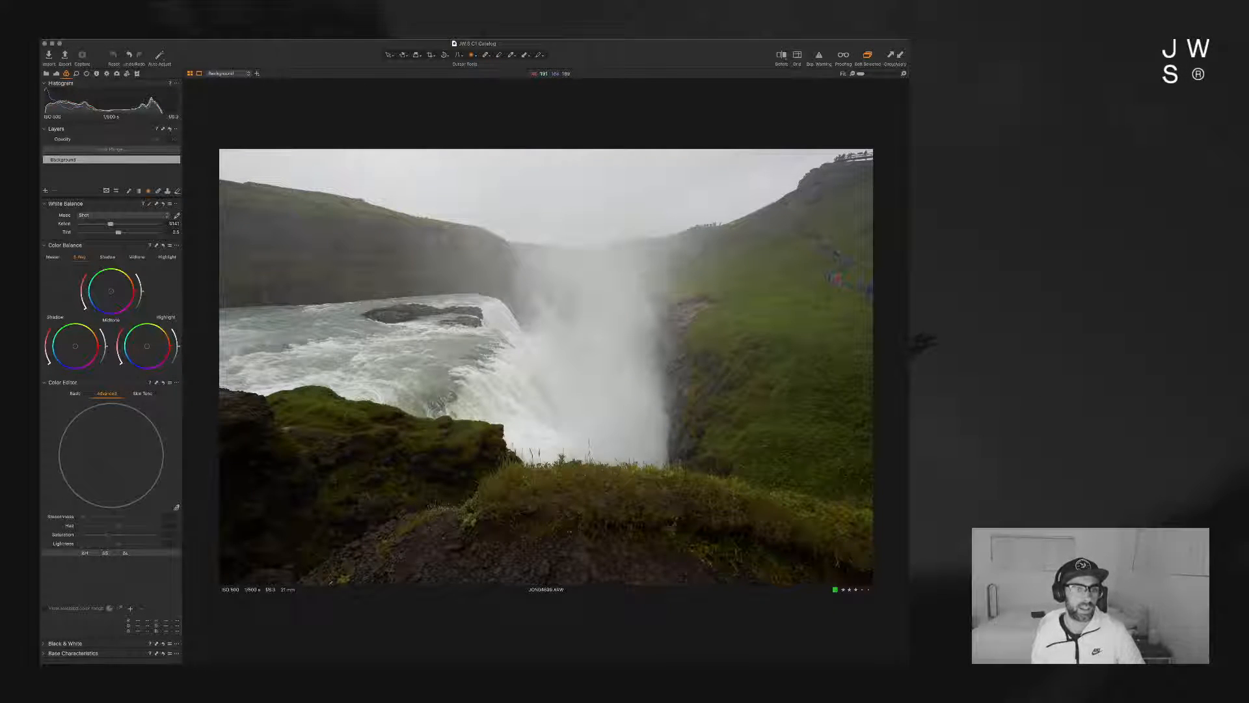
pyautogui.press('super+z')
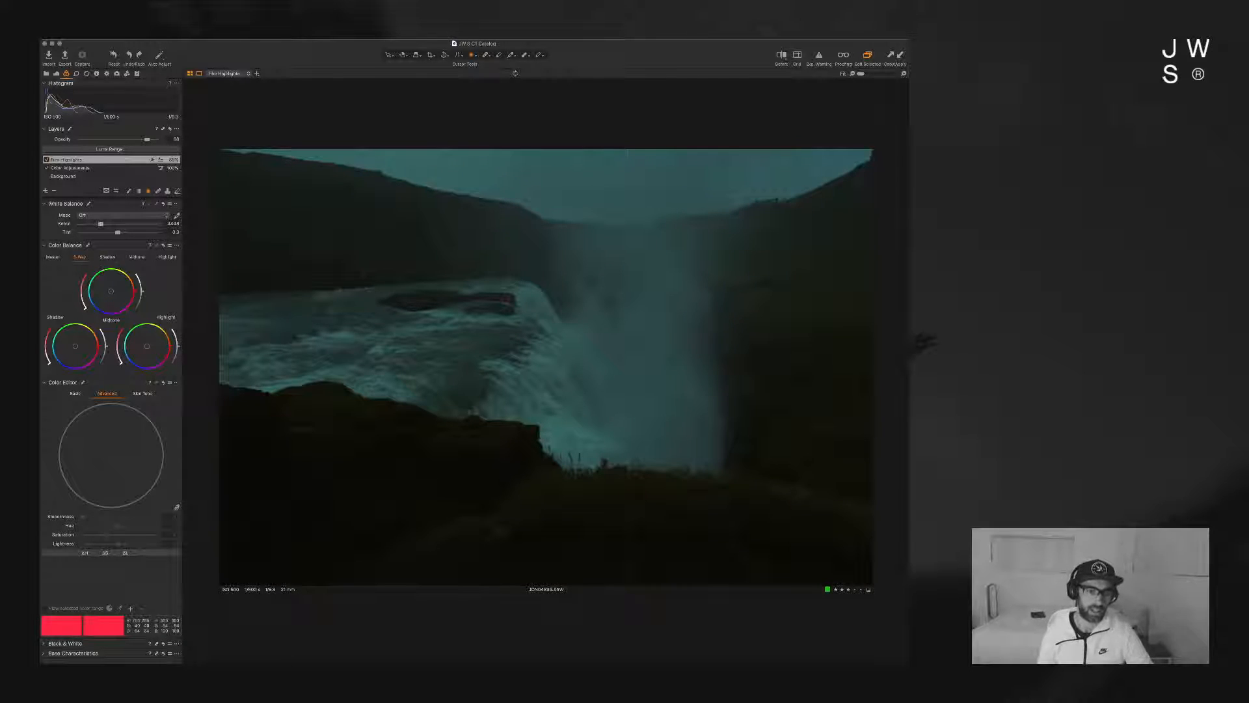
# Step: Open the waterfall photo with the line of people on the hillside path and show its exposure adjustments
pyautogui.press('super+alt+v')
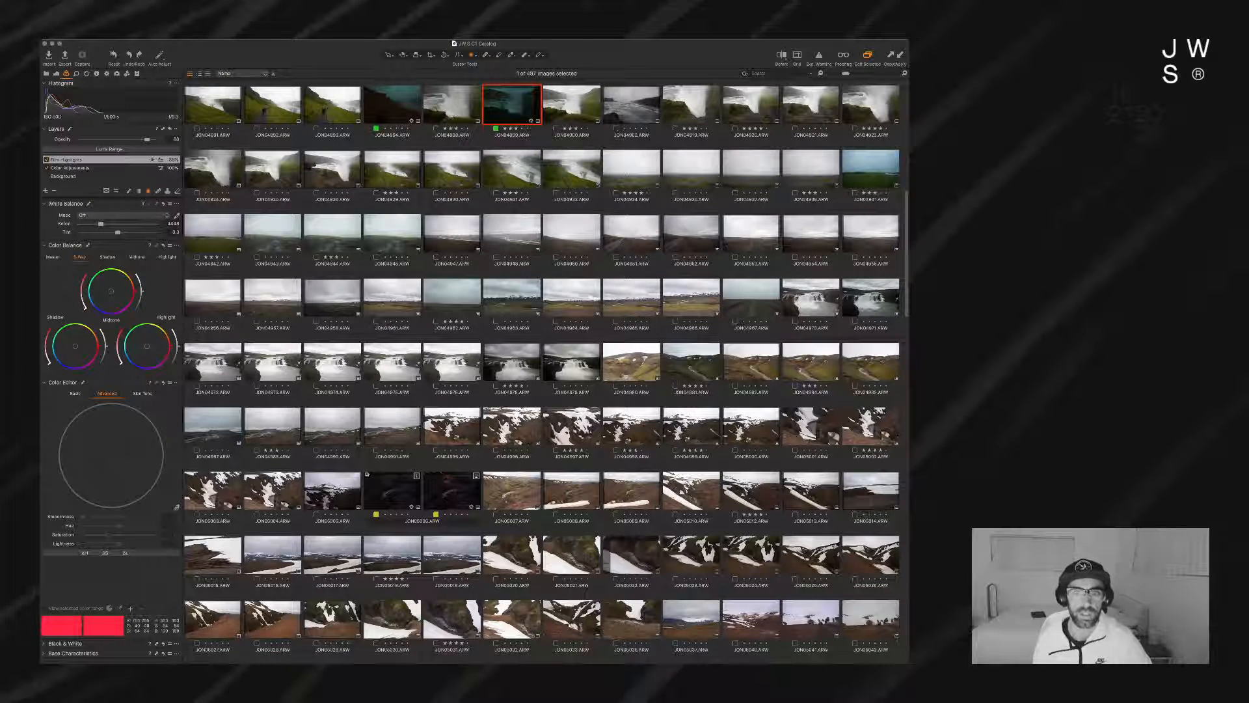
pyautogui.doubleClick(572, 170)
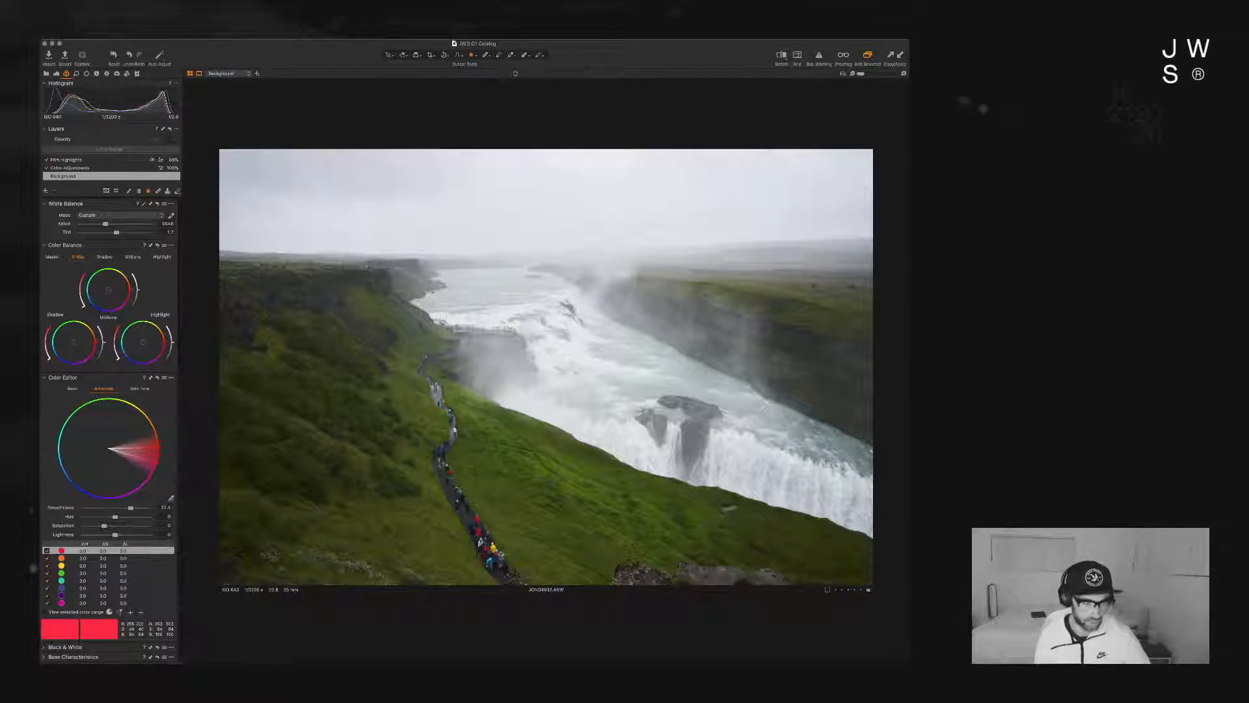
pyautogui.click(56, 73)
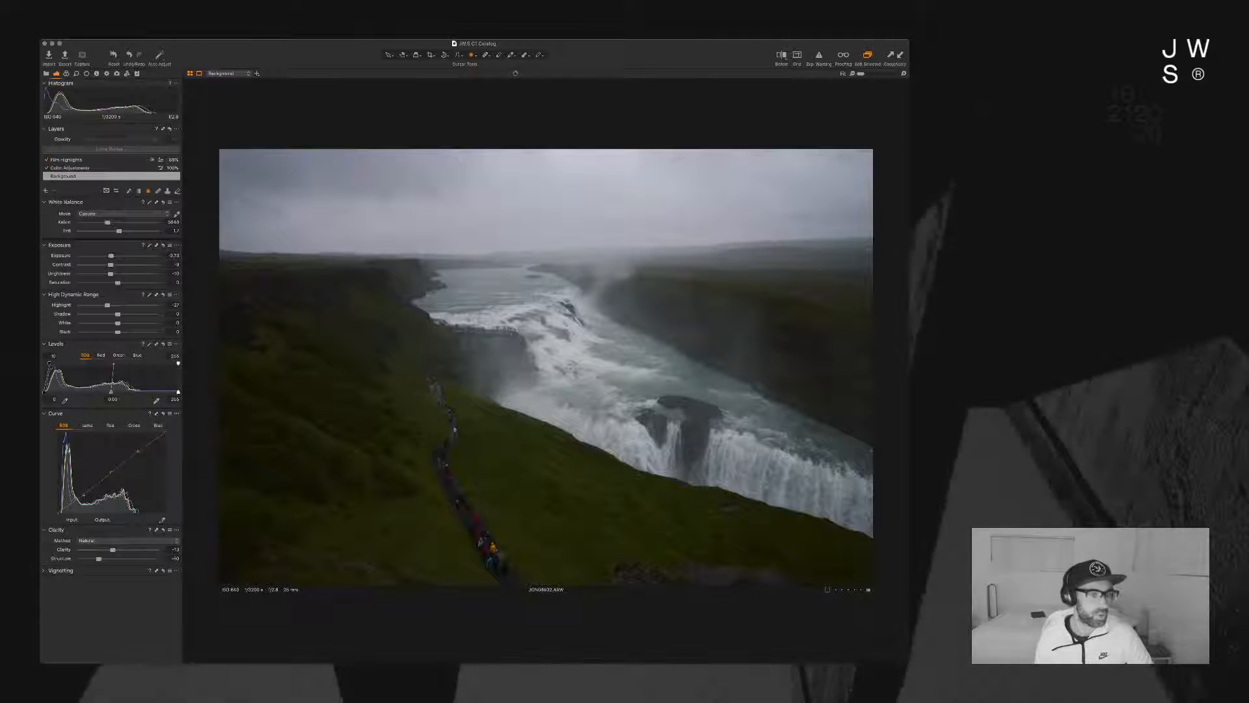
# Step: Settle the waterfall photo's exposure slightly below neutral, then lower its contrast and brightness for a darker, flatter look
pyautogui.moveTo(111, 256); pyautogui.dragTo(124, 256)
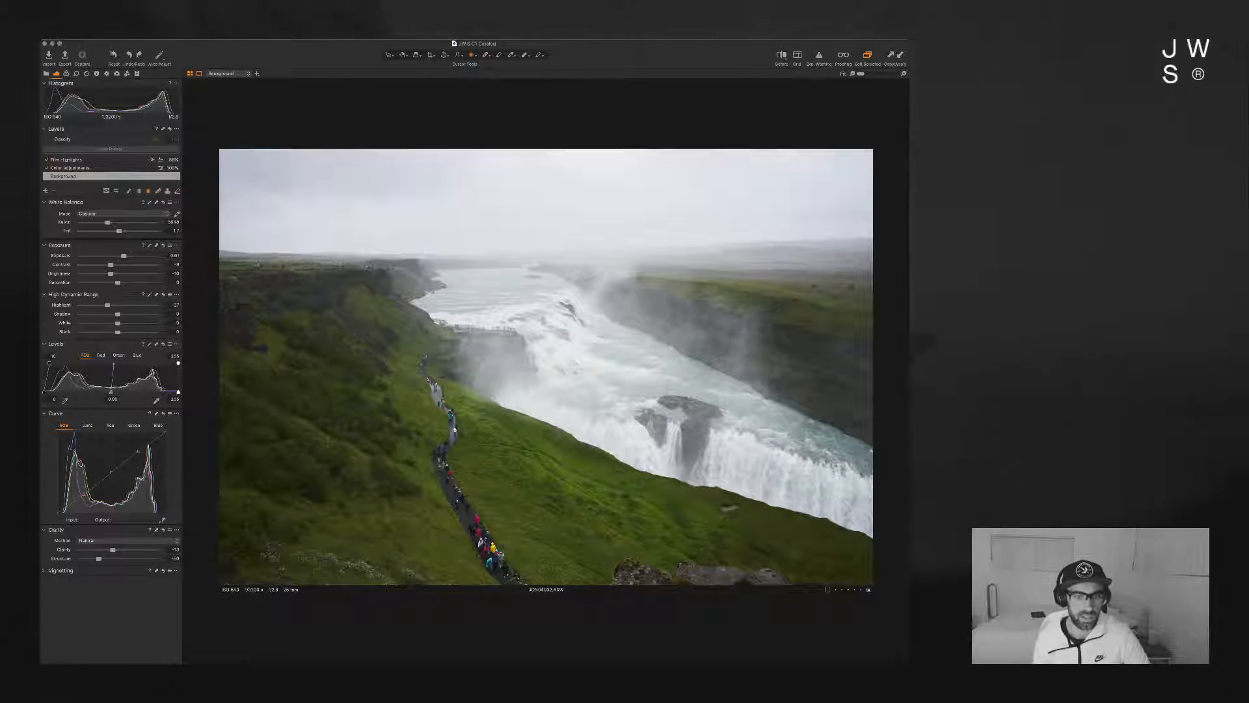
pyautogui.press('super+shift+z')
pyautogui.press('super+z')
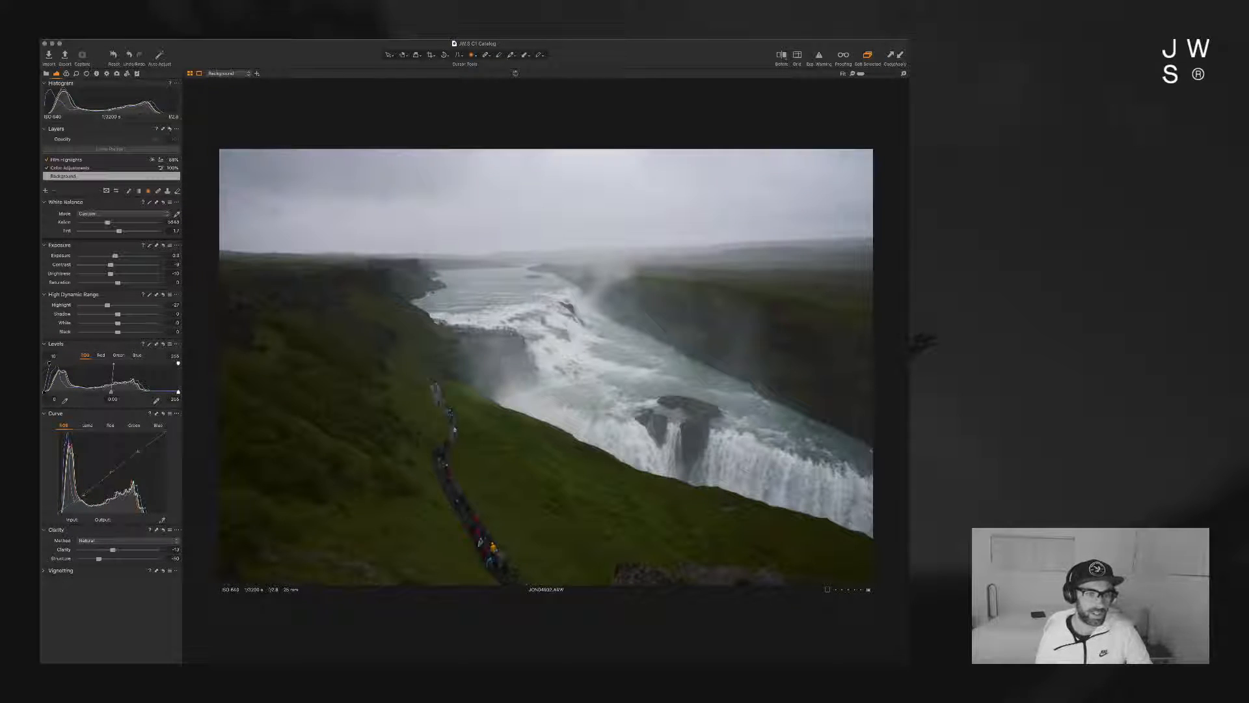
pyautogui.press('super+z')
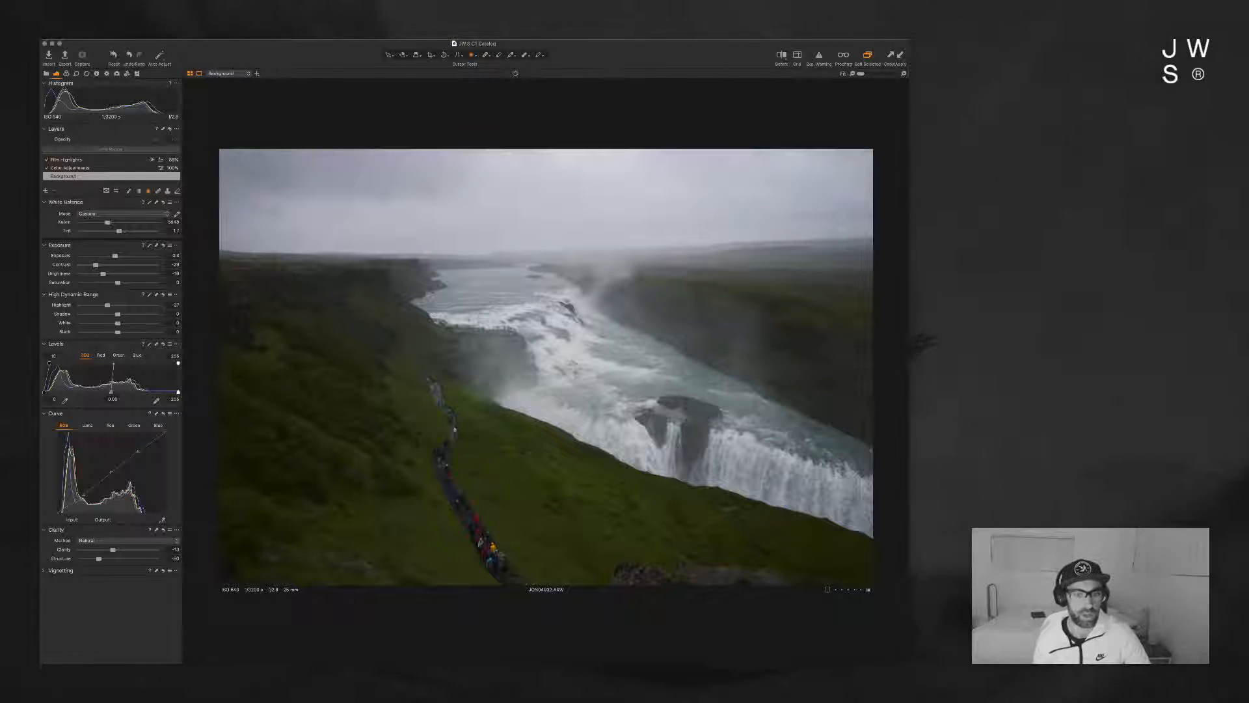
pyautogui.press('super+z')
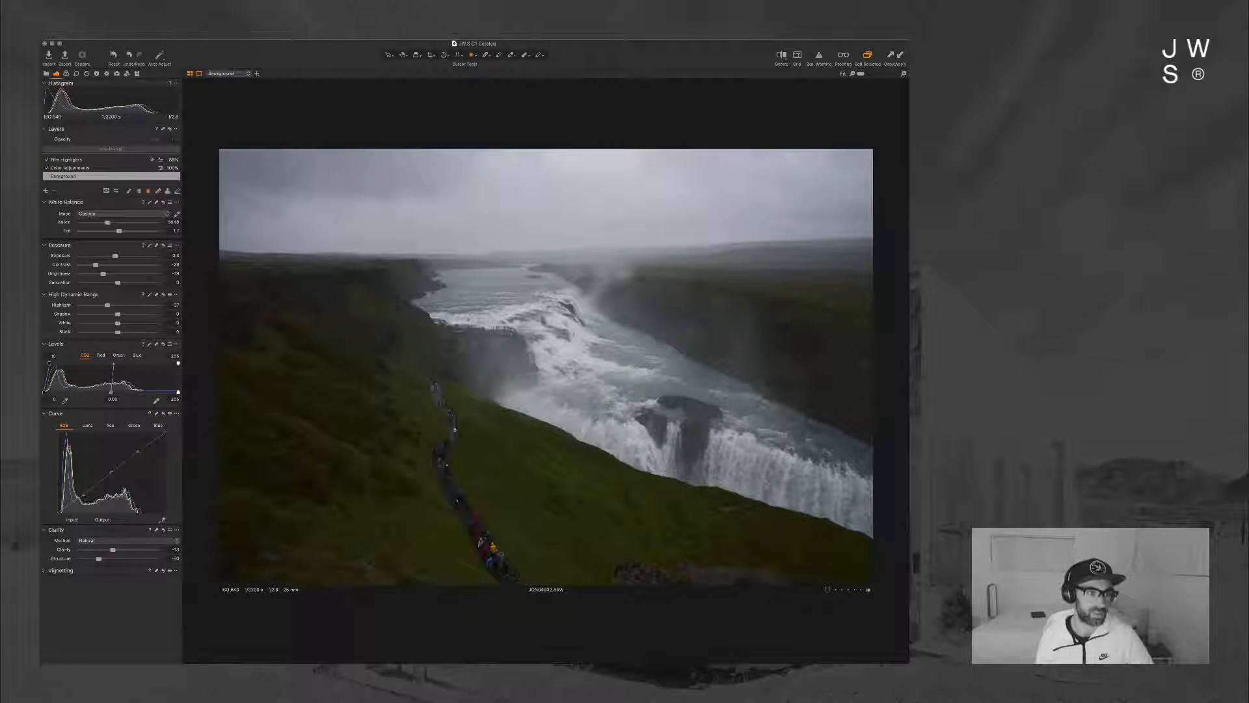
# Step: Cool the photo's white balance by lowering the Kelvin value, testing a cooler increment and stepping back one
pyautogui.press('Return')
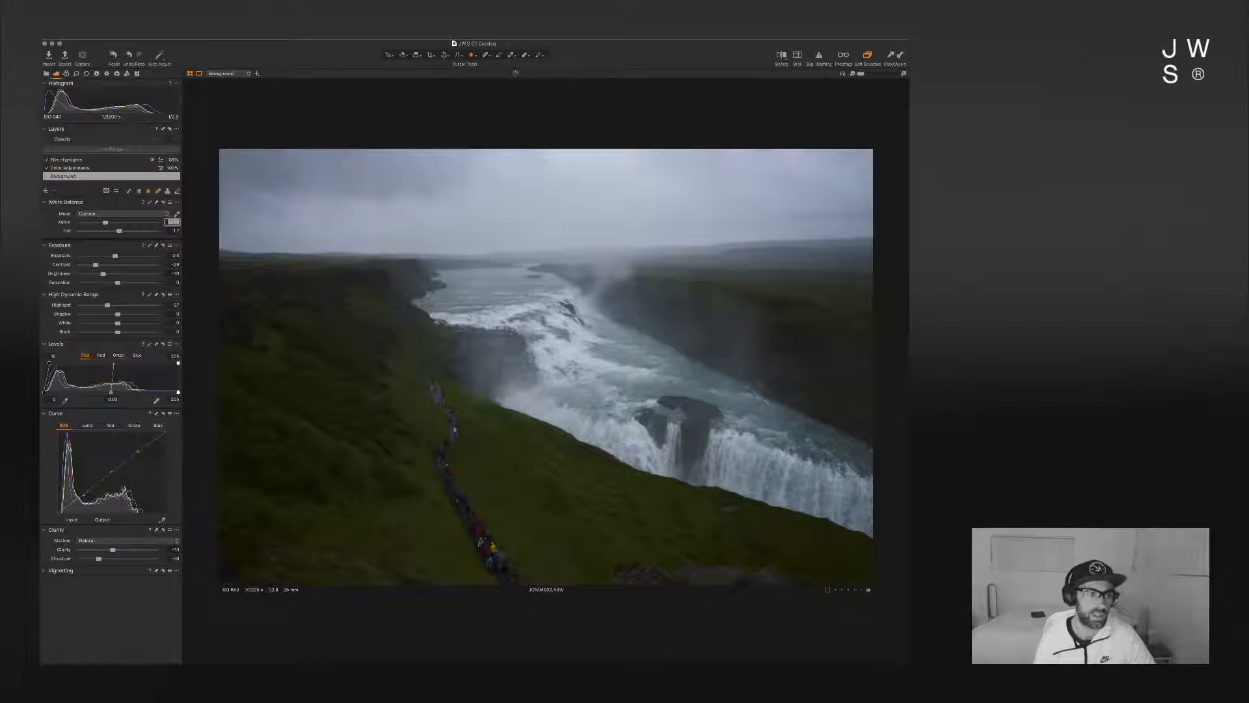
pyautogui.hotkey('shift', 'Down')
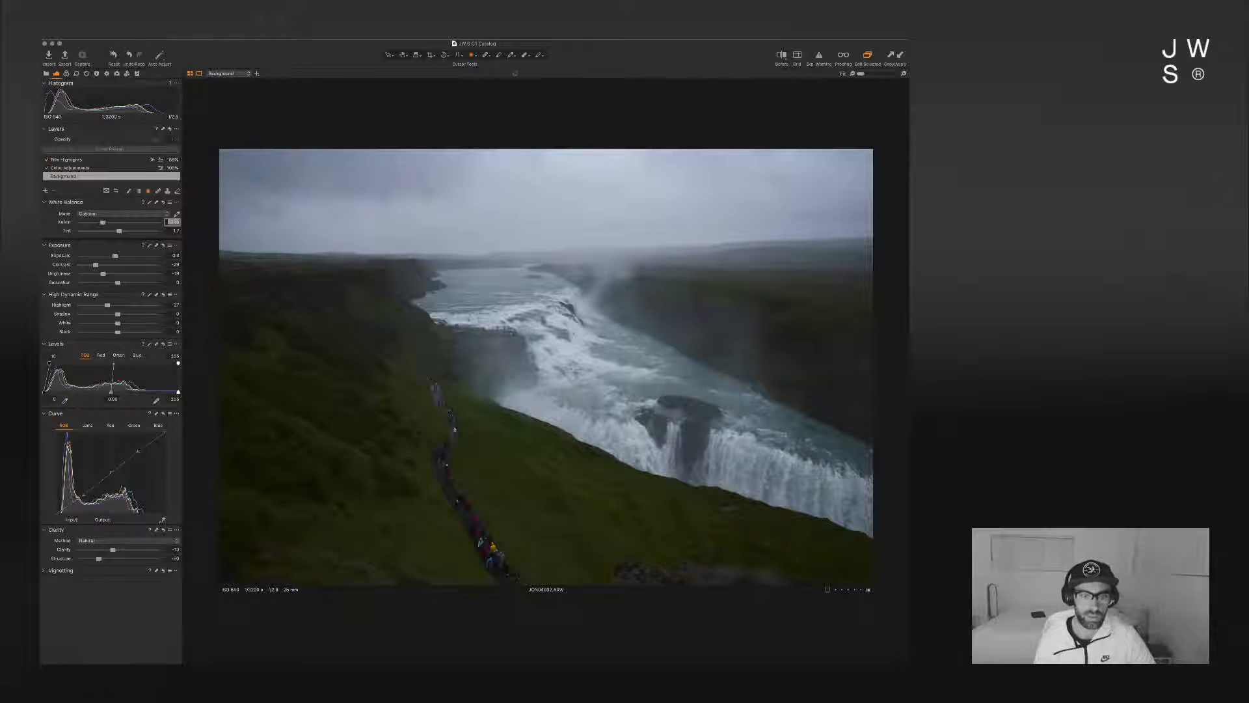
pyautogui.hotkey('shift', 'Up')
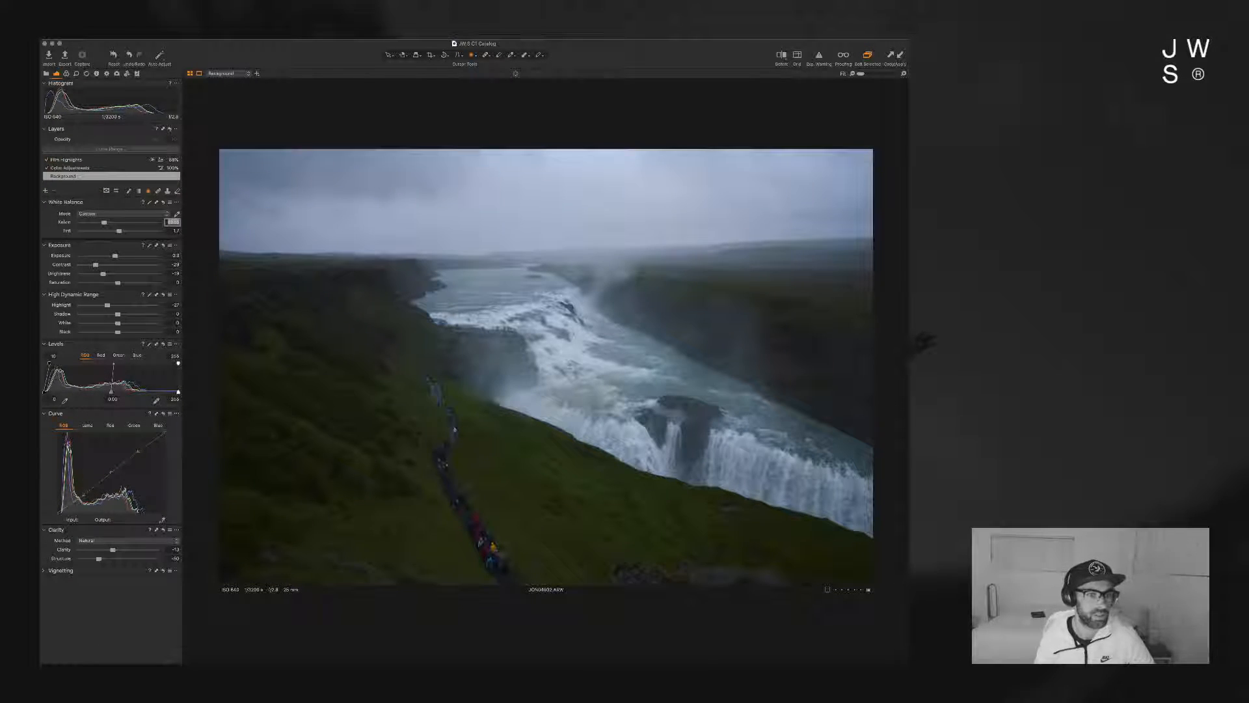
# Step: Shift the white balance tint toward green, comparing neighbouring increments, and settle on -2.3
pyautogui.press('Tab')
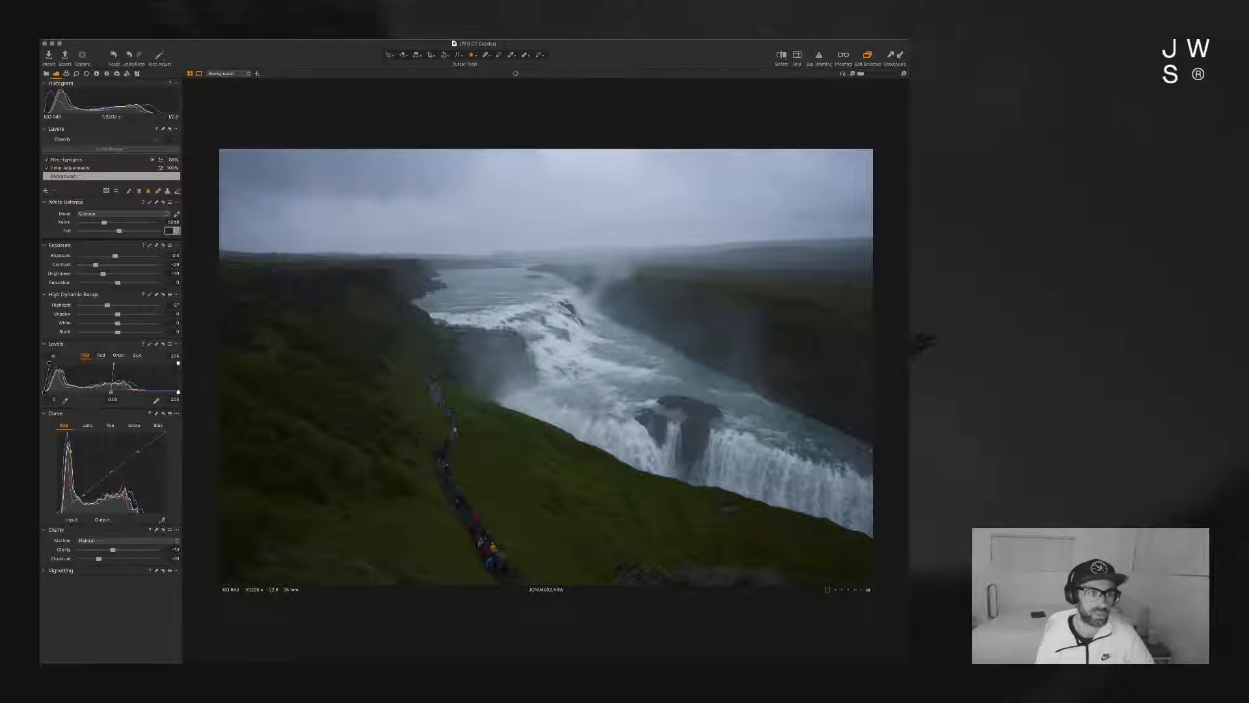
pyautogui.hotkey('shift', 'Down')
pyautogui.hotkey('shift', 'Down')
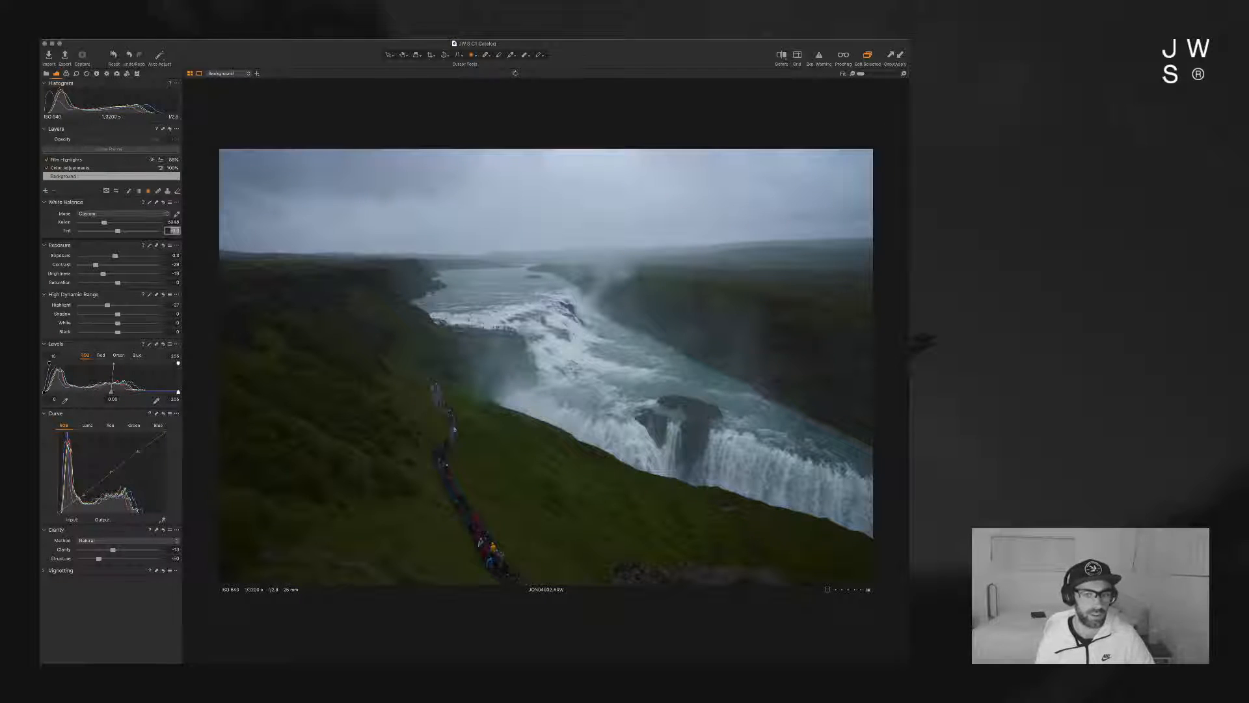
pyautogui.hotkey('shift', 'Down')
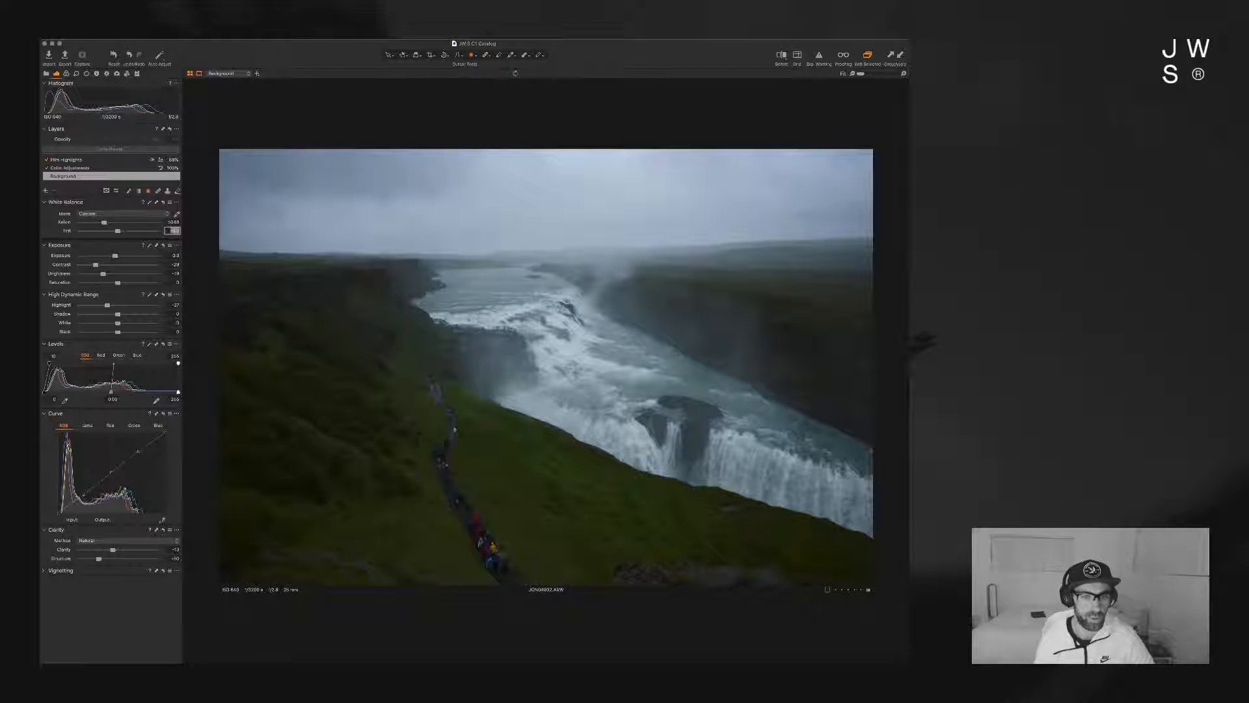
pyautogui.hotkey('shift', 'Down')
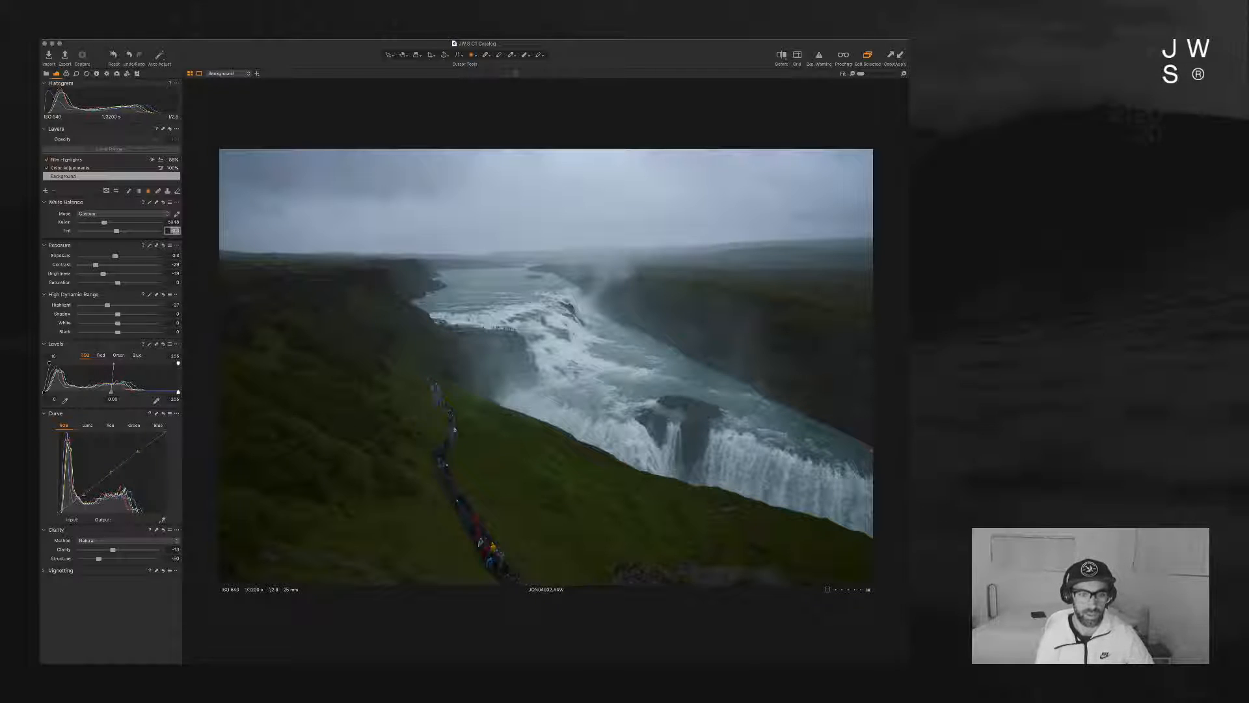
pyautogui.hotkey('shift', 'Up')
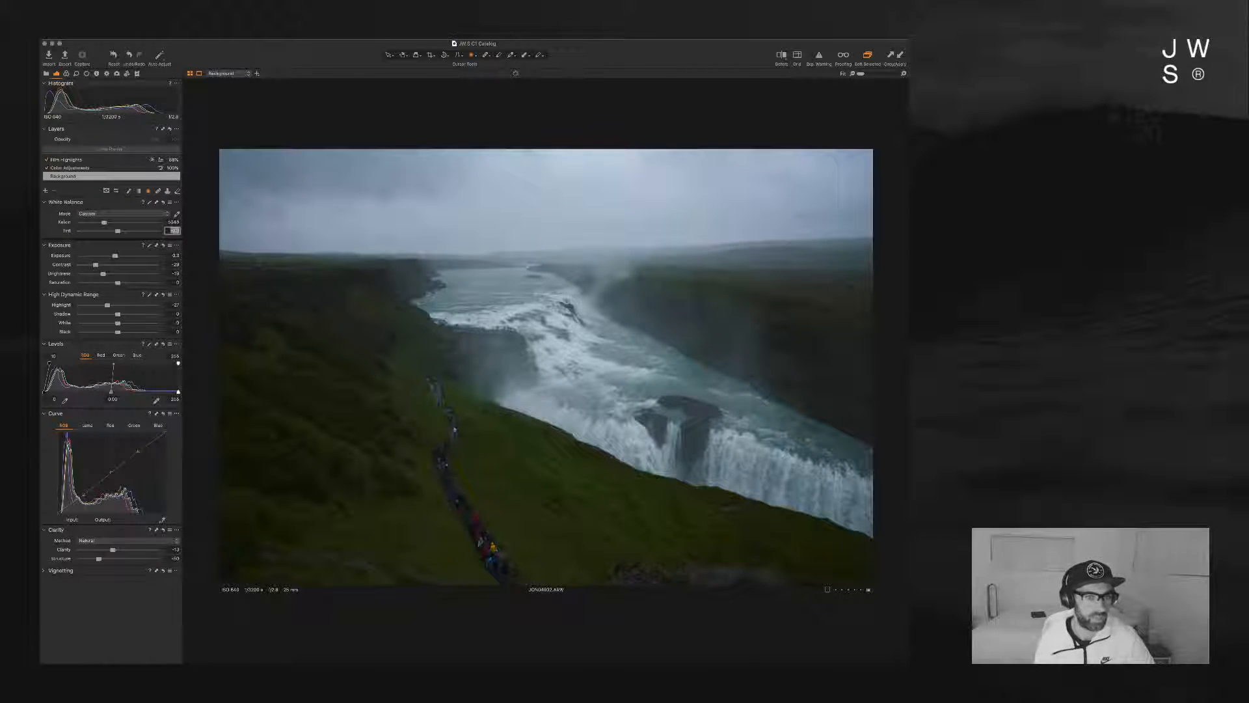
pyautogui.hotkey('shift', 'Down')
pyautogui.hotkey('shift', 'Up')
pyautogui.hotkey('shift', 'Down')
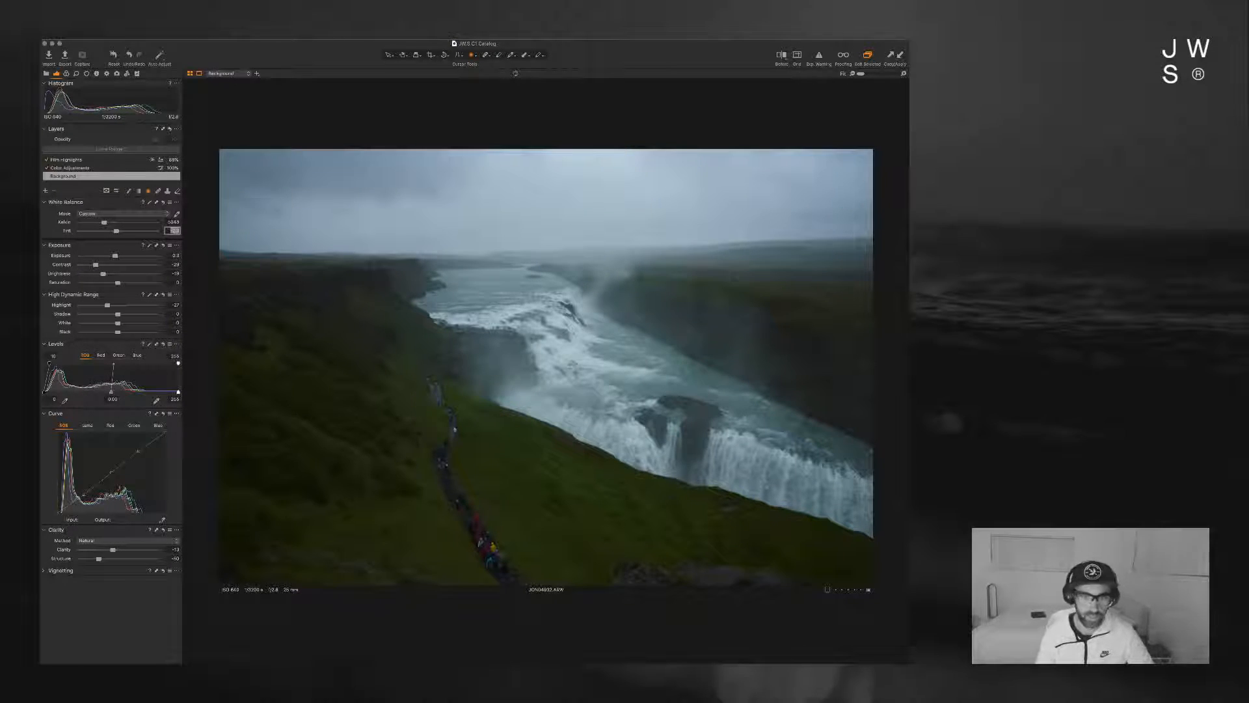
pyautogui.press('Return')
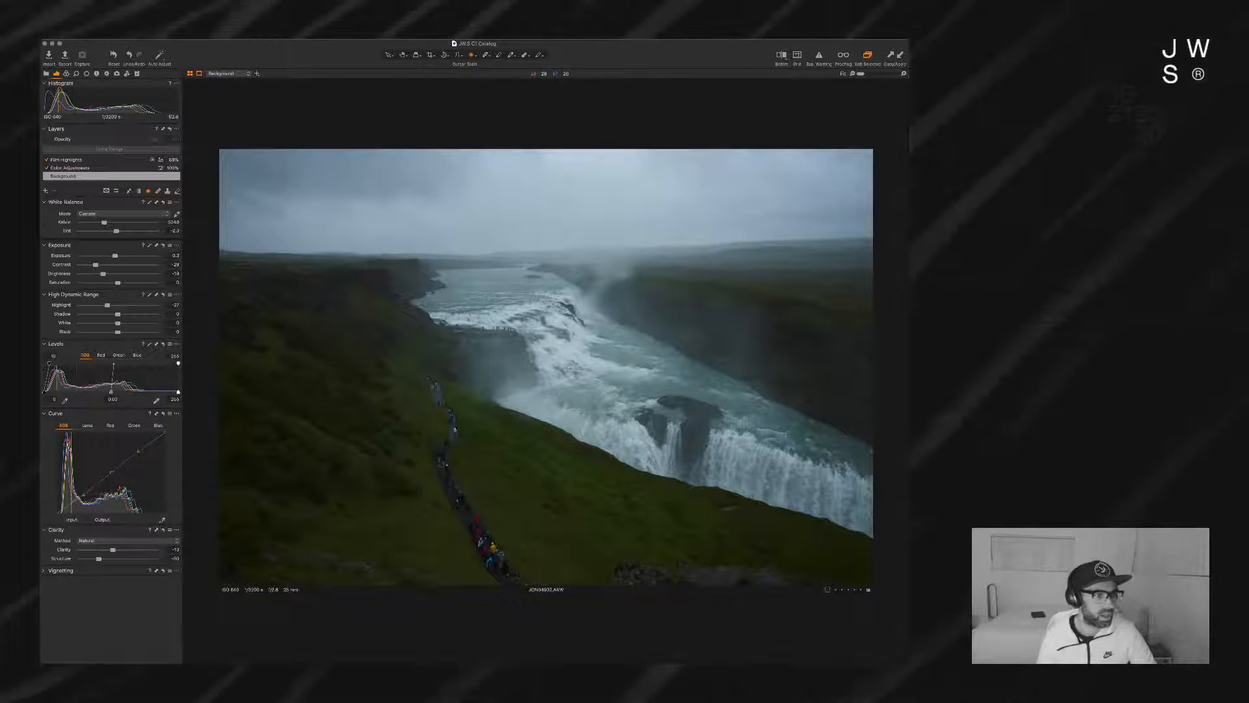
# Step: Lower the photo's contrast further and lift the High Dynamic Range shadows only slightly, after trying a stronger lift
pyautogui.moveTo(96, 265); pyautogui.dragTo(89, 265)
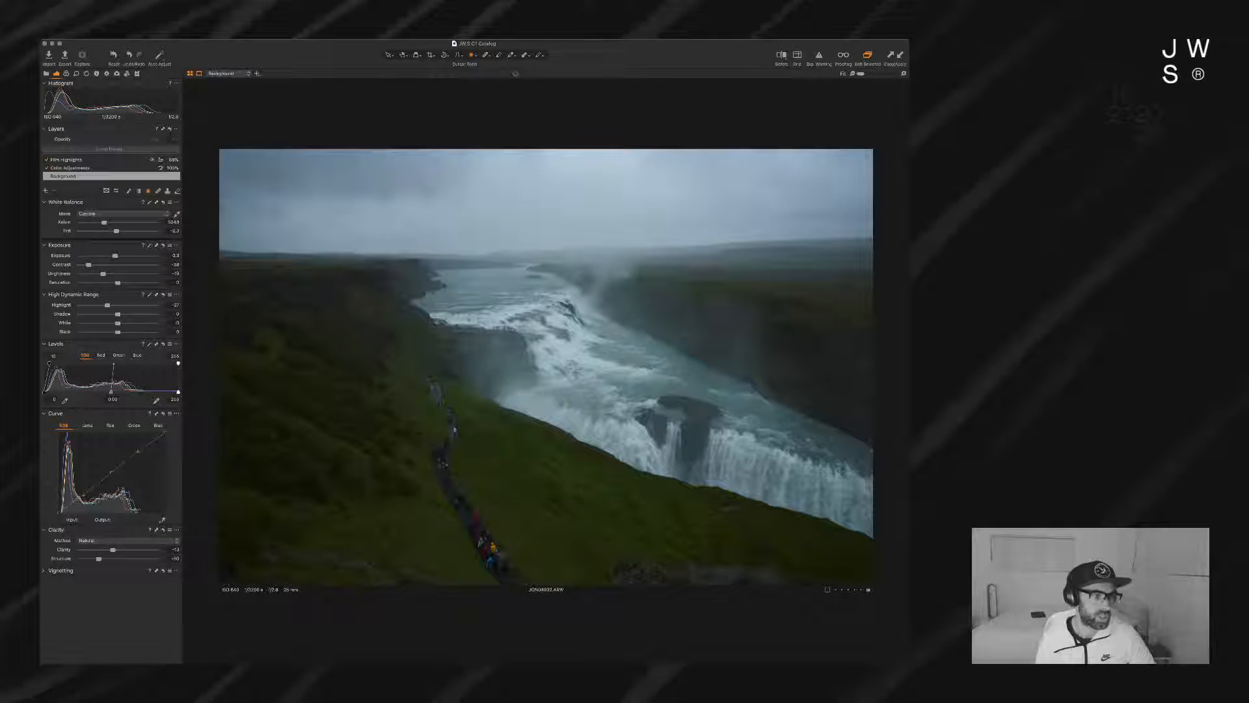
pyautogui.moveTo(118, 314); pyautogui.dragTo(124, 314)
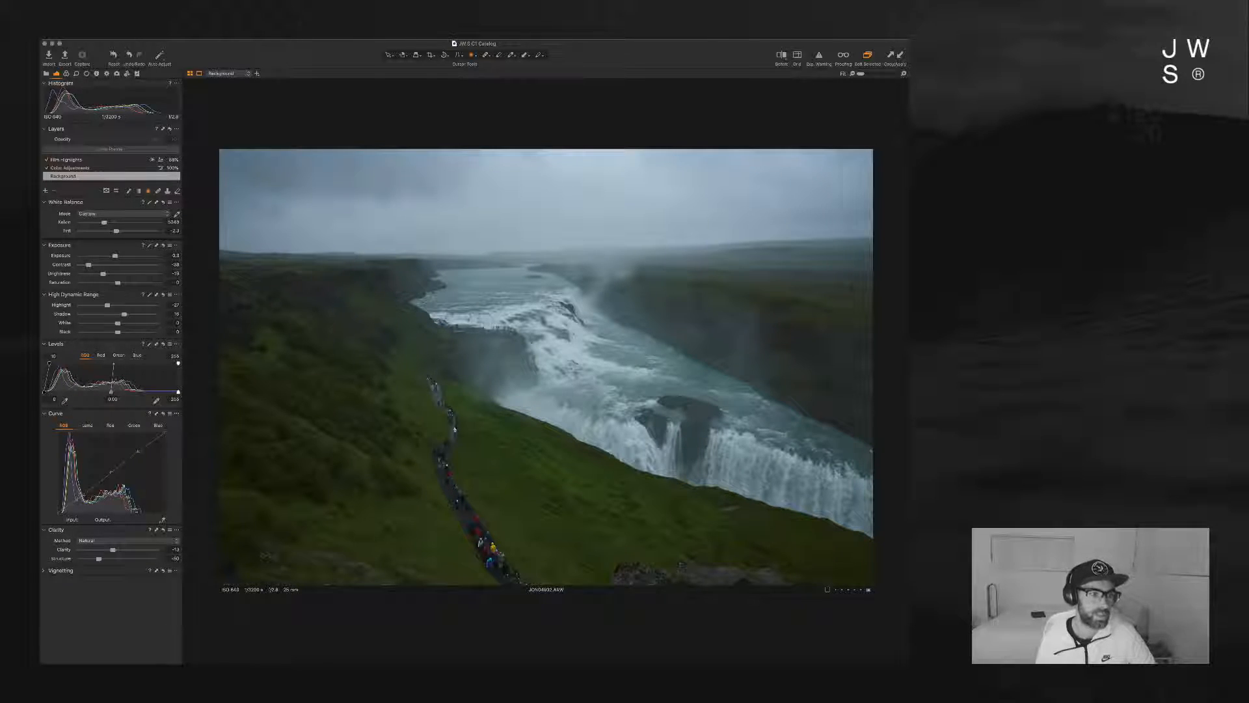
pyautogui.moveTo(124, 314); pyautogui.dragTo(120, 314)
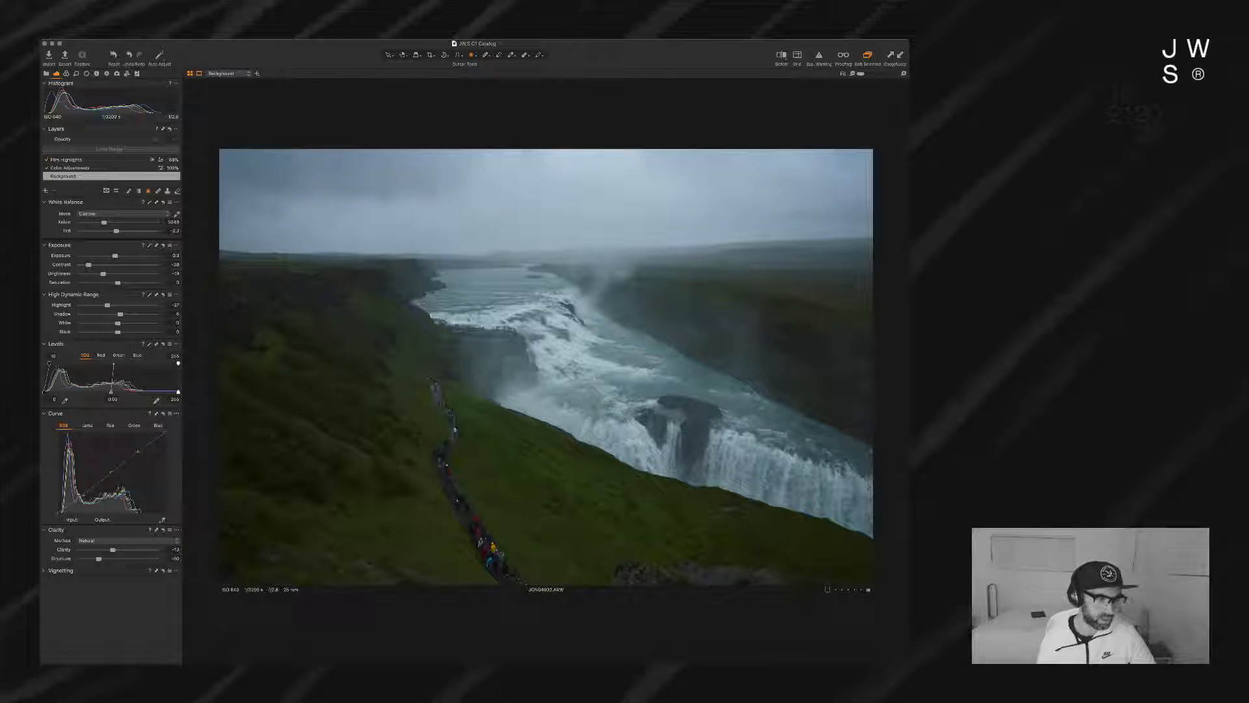
# Step: Move the Levels tool above Exposure and lower the RGB output white level to about 218, comparing it with the full white level
pyautogui.moveTo(56, 343); pyautogui.dragTo(78, 245)
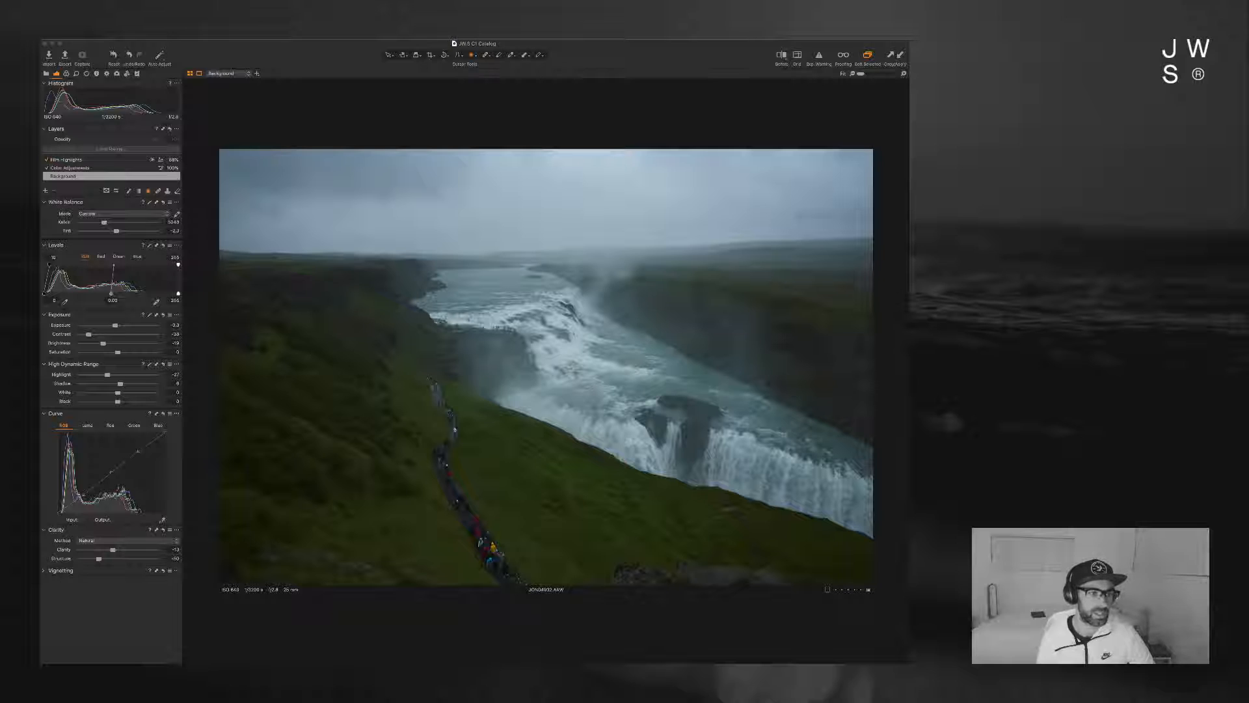
pyautogui.moveTo(178, 265); pyautogui.dragTo(156, 265)
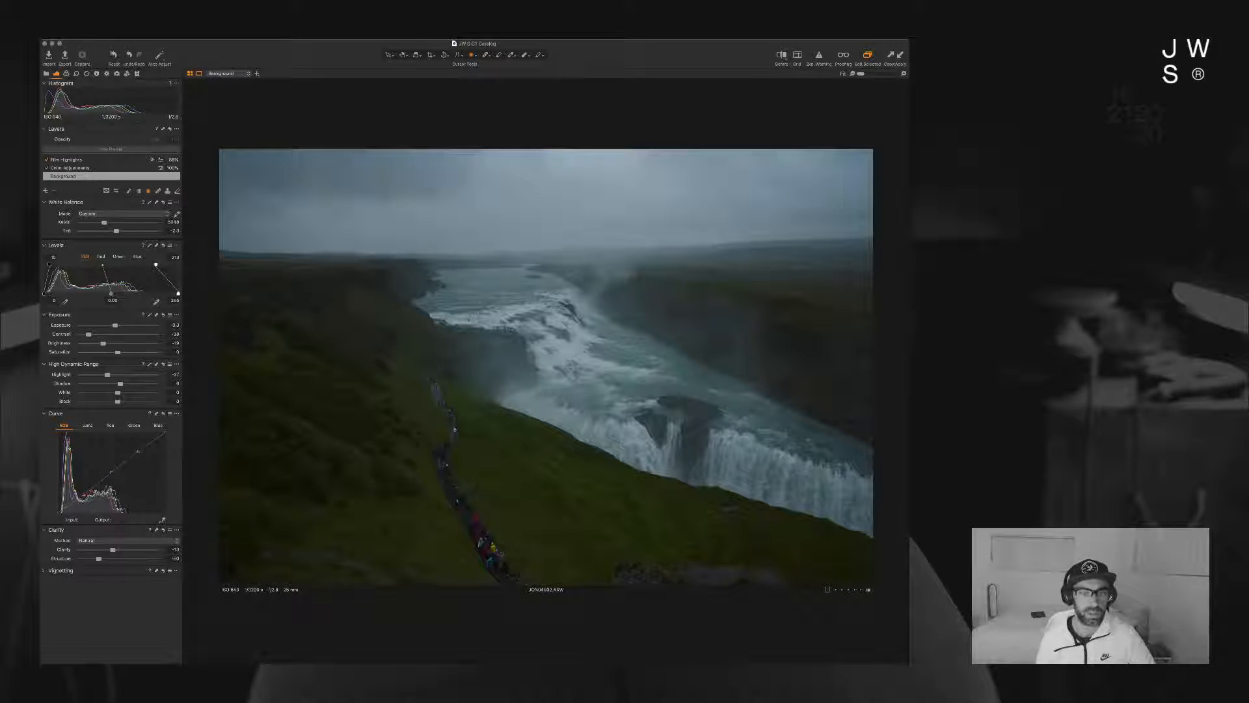
pyautogui.moveTo(156, 265); pyautogui.dragTo(178, 265)
pyautogui.press('super+z')
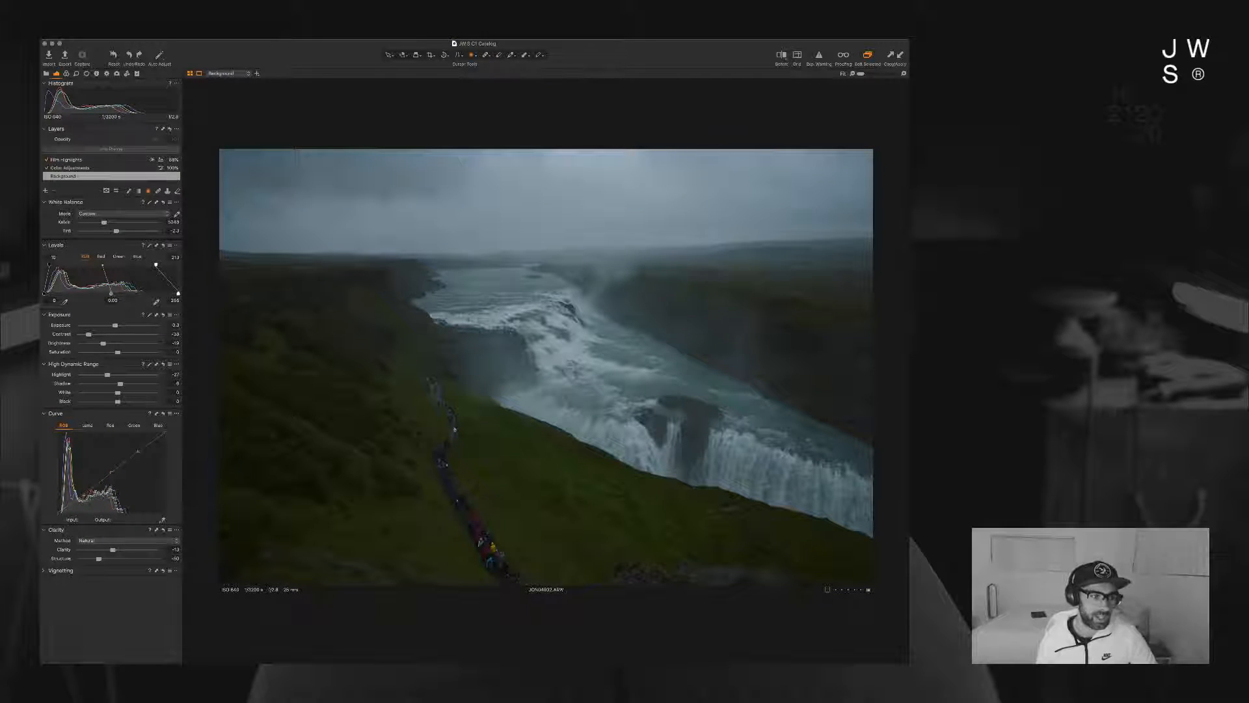
pyautogui.moveTo(156, 264); pyautogui.dragTo(159, 265)
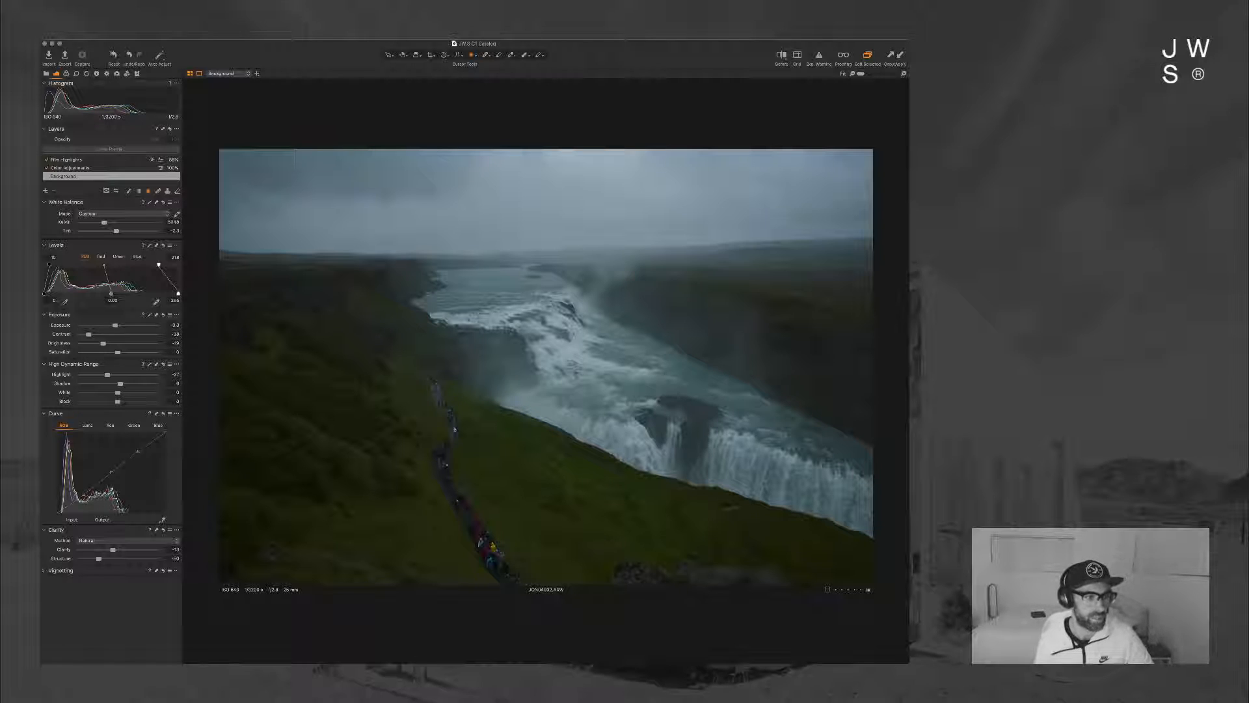
# Step: Darken the midtones in Levels, and try a raised output black level before setting it back near its starting position
pyautogui.moveTo(111, 293)
pyautogui.mouseDown()
pyautogui.moveTo(97, 292)
pyautogui.moveTo(126, 293)
pyautogui.mouseUp()
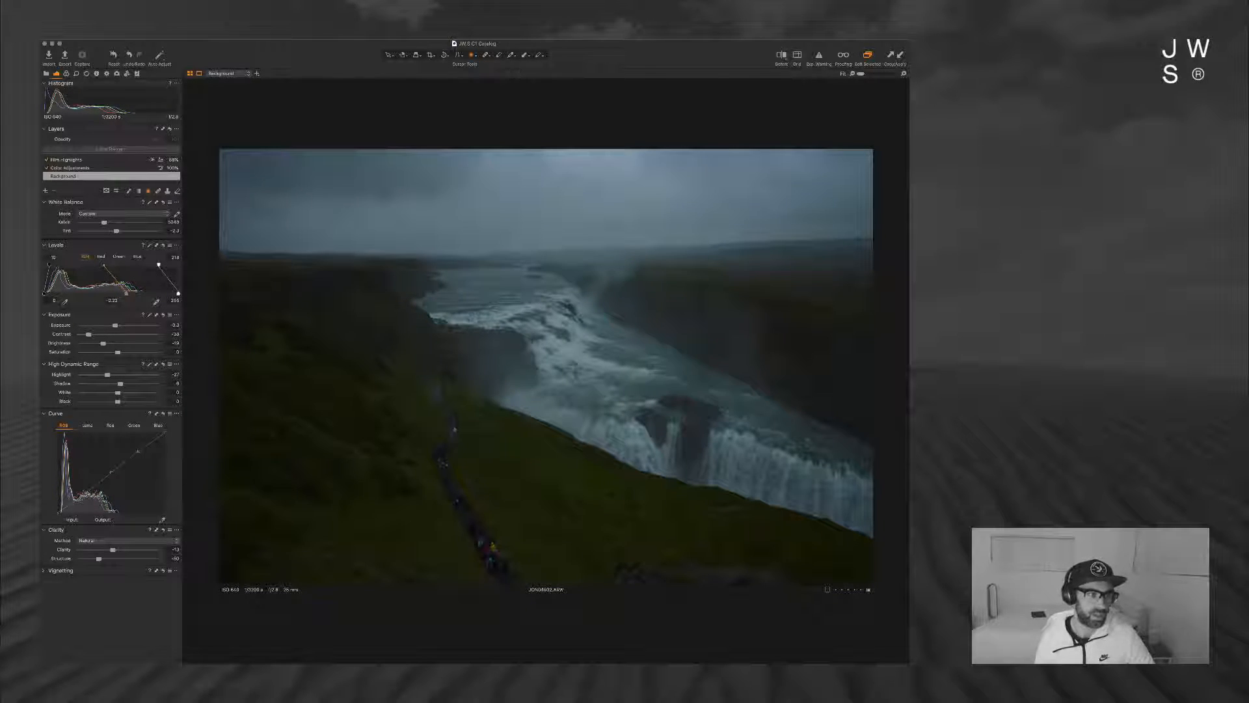
pyautogui.moveTo(49, 264); pyautogui.dragTo(61, 264)
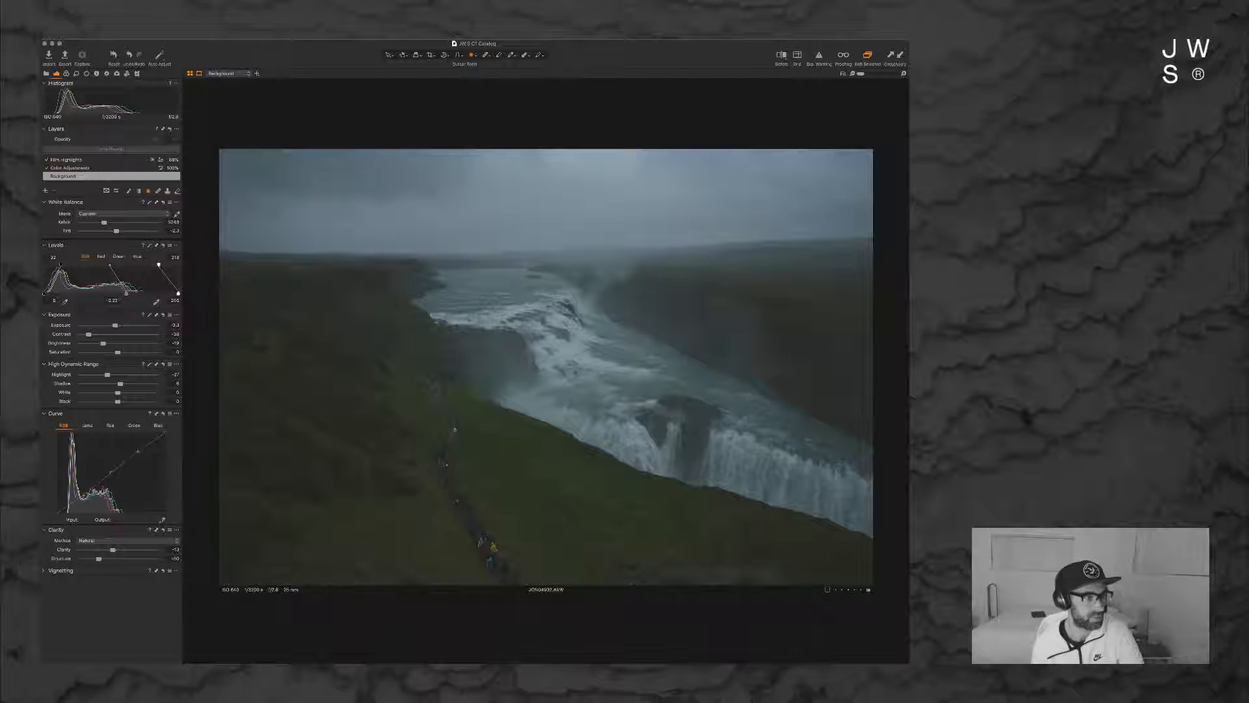
pyautogui.moveTo(61, 265); pyautogui.dragTo(49, 265)
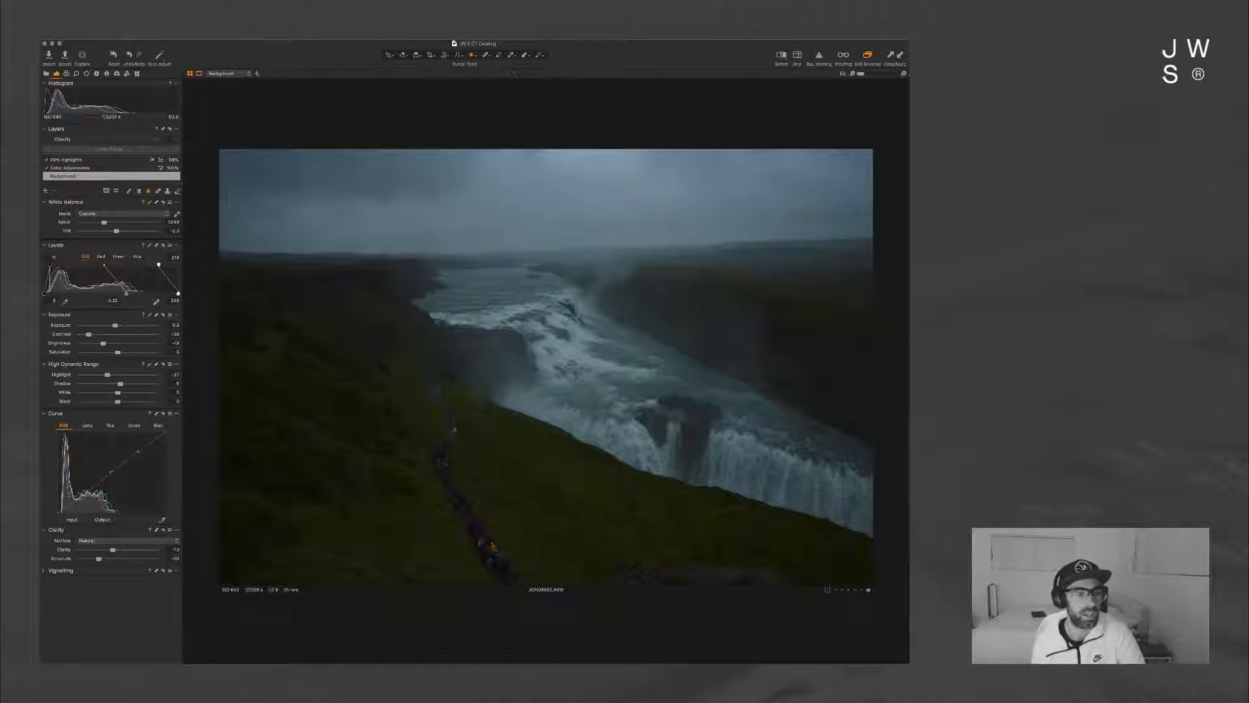
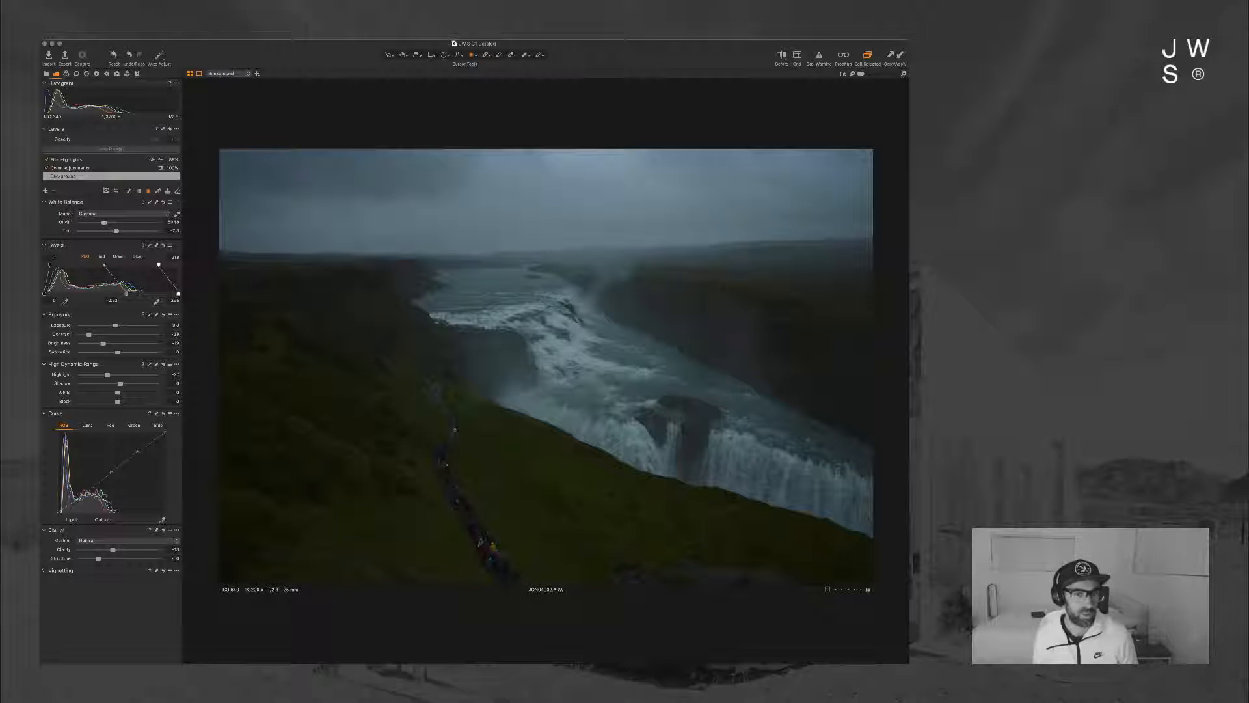
# Step: Fine-tune the low output black level in Levels, and lower the High Dynamic Range whites and blacks
pyautogui.moveTo(50, 265); pyautogui.dragTo(49, 264)
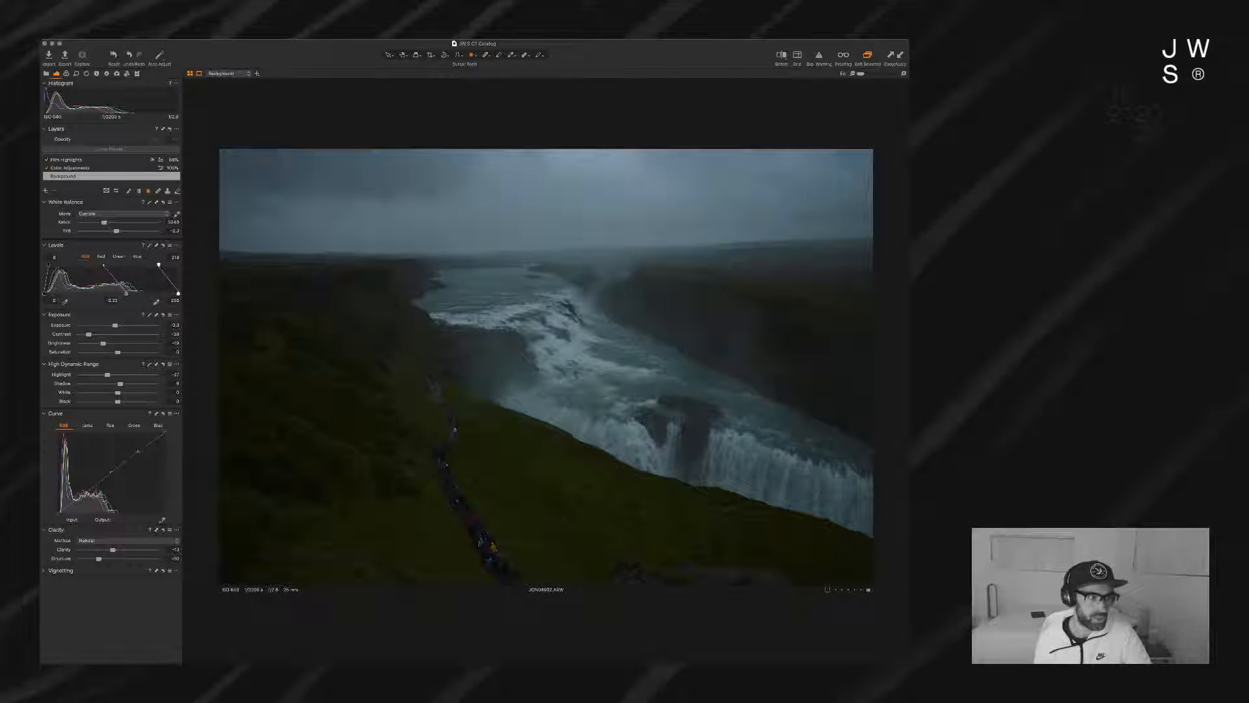
pyautogui.moveTo(49, 265); pyautogui.dragTo(49, 265)
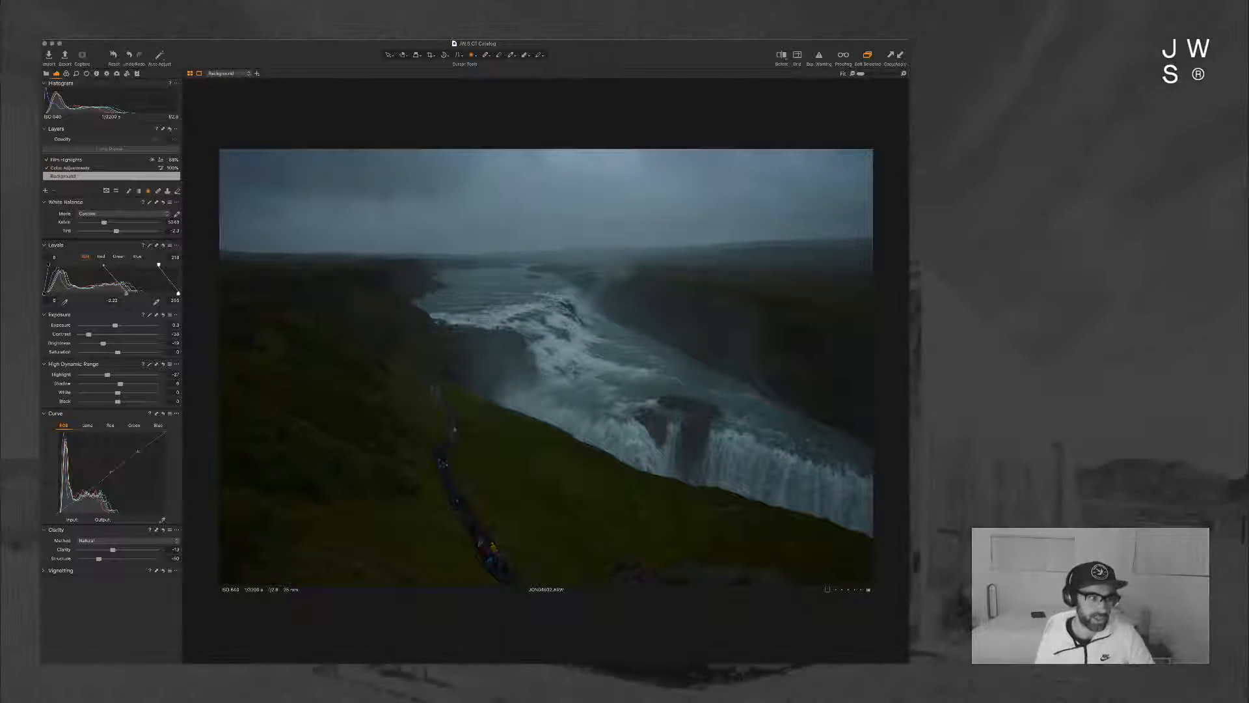
pyautogui.click(66, 73)
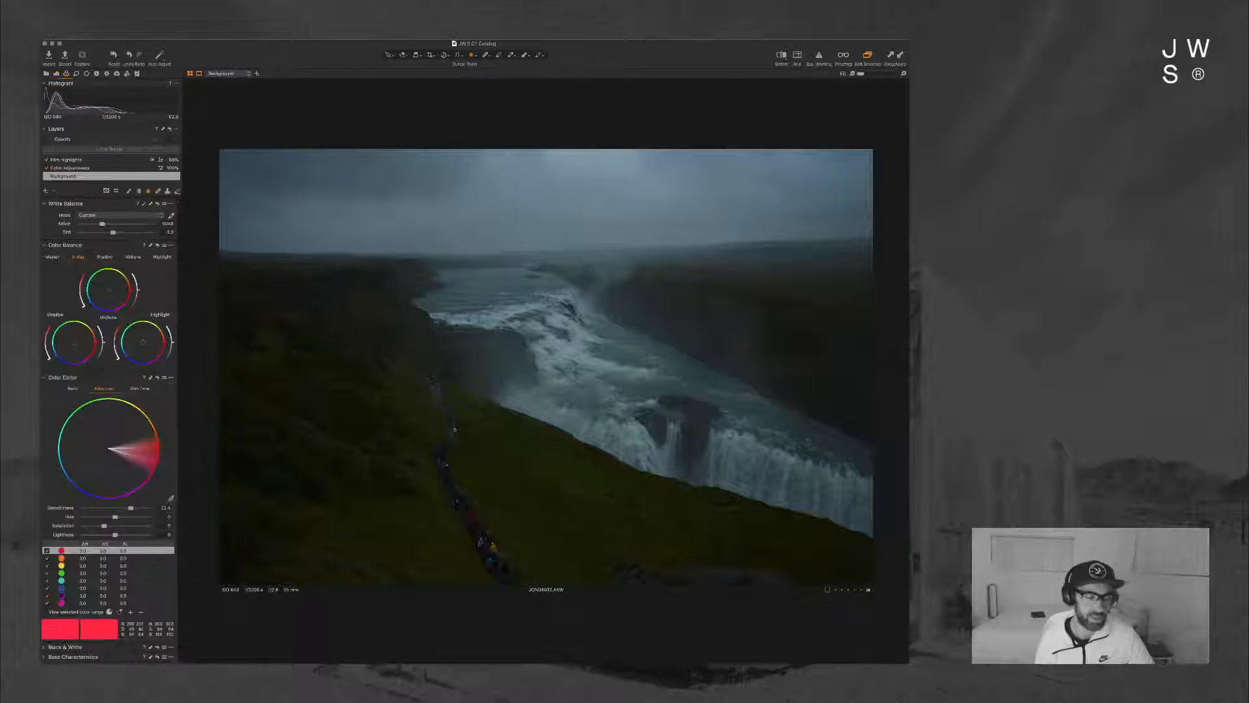
pyautogui.click(46, 73)
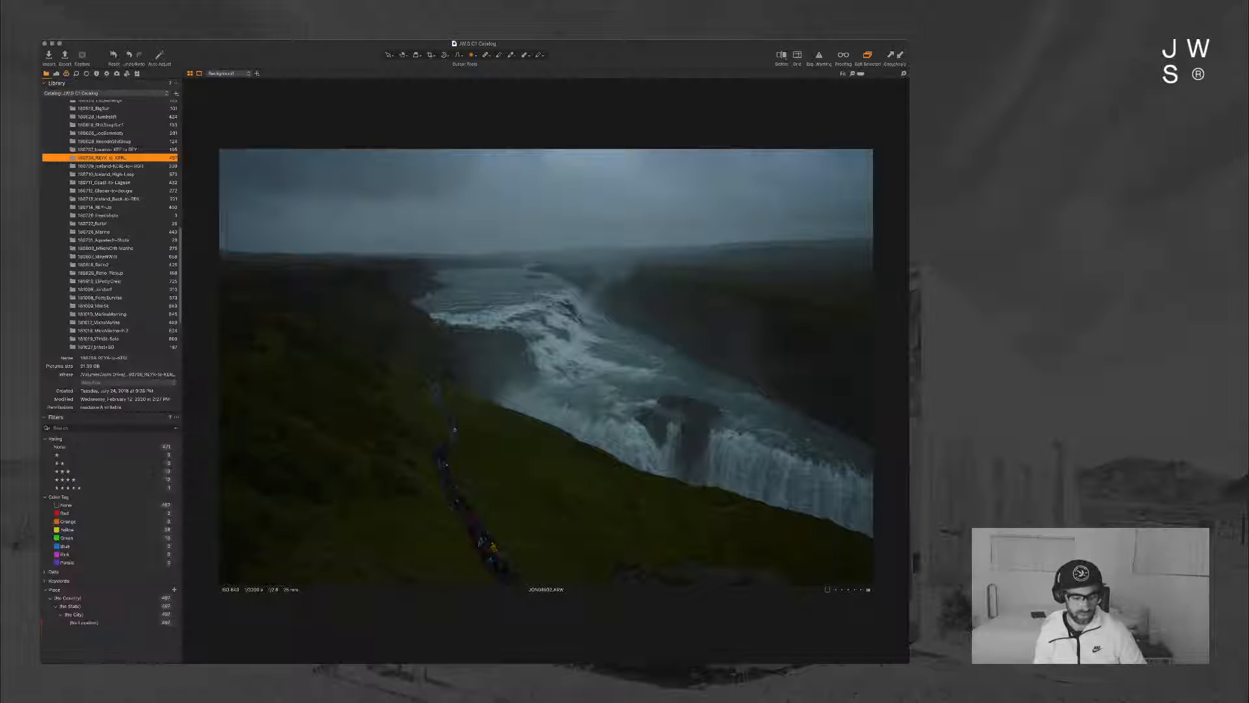
pyautogui.click(57, 73)
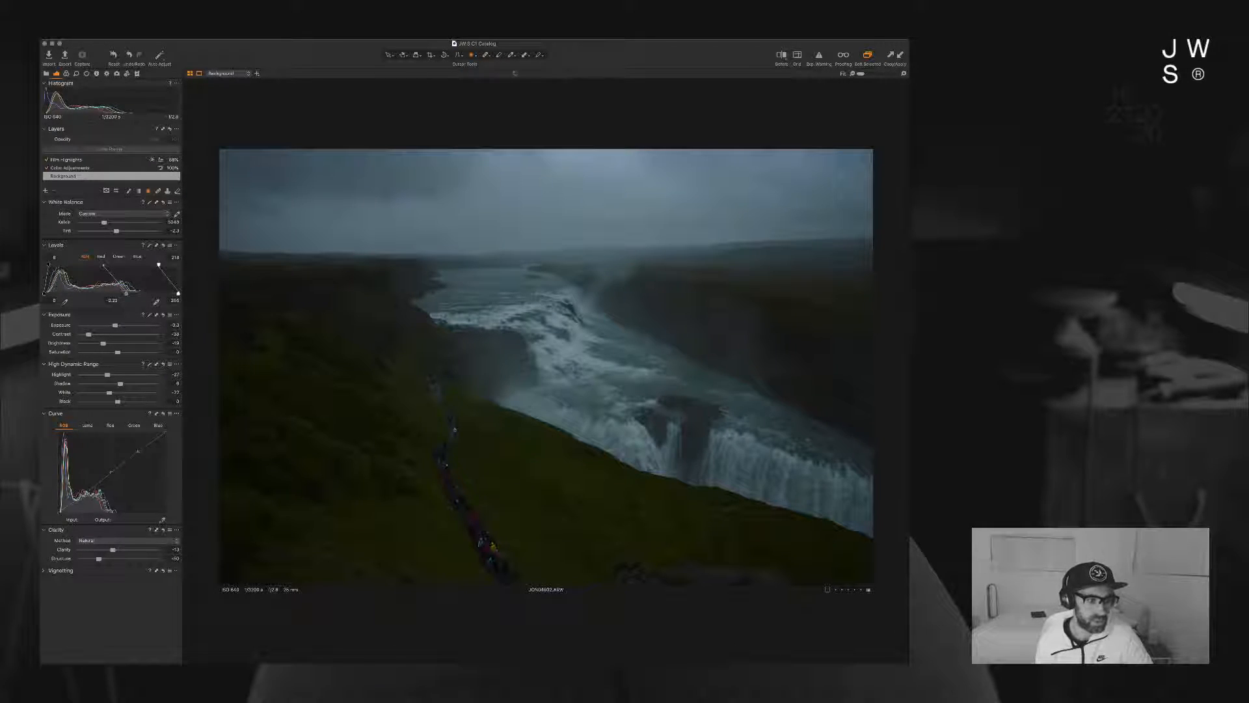
pyautogui.moveTo(118, 392)
pyautogui.mouseDown()
pyautogui.moveTo(96, 402)
pyautogui.moveTo(108, 402)
pyautogui.mouseUp()
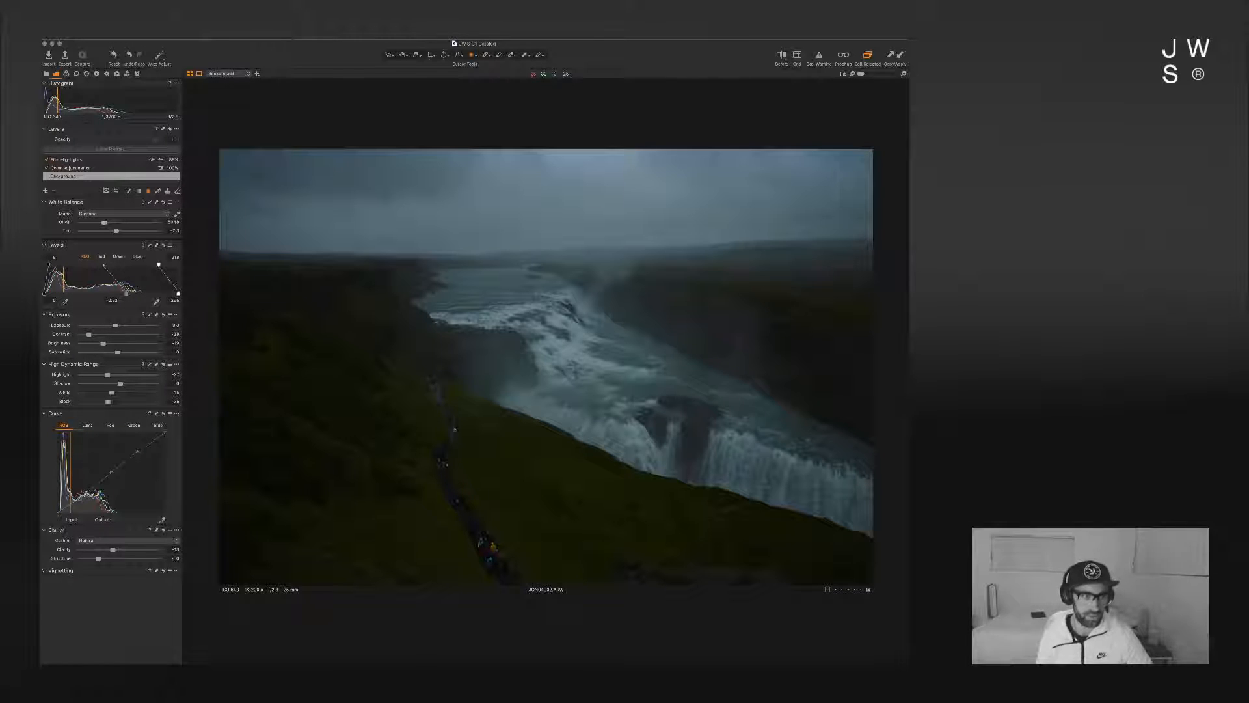
# Step: Crop the waterfall photo in from its left and bottom edges at the same proportions, checking the composition against the thirds grid
pyautogui.press('c')
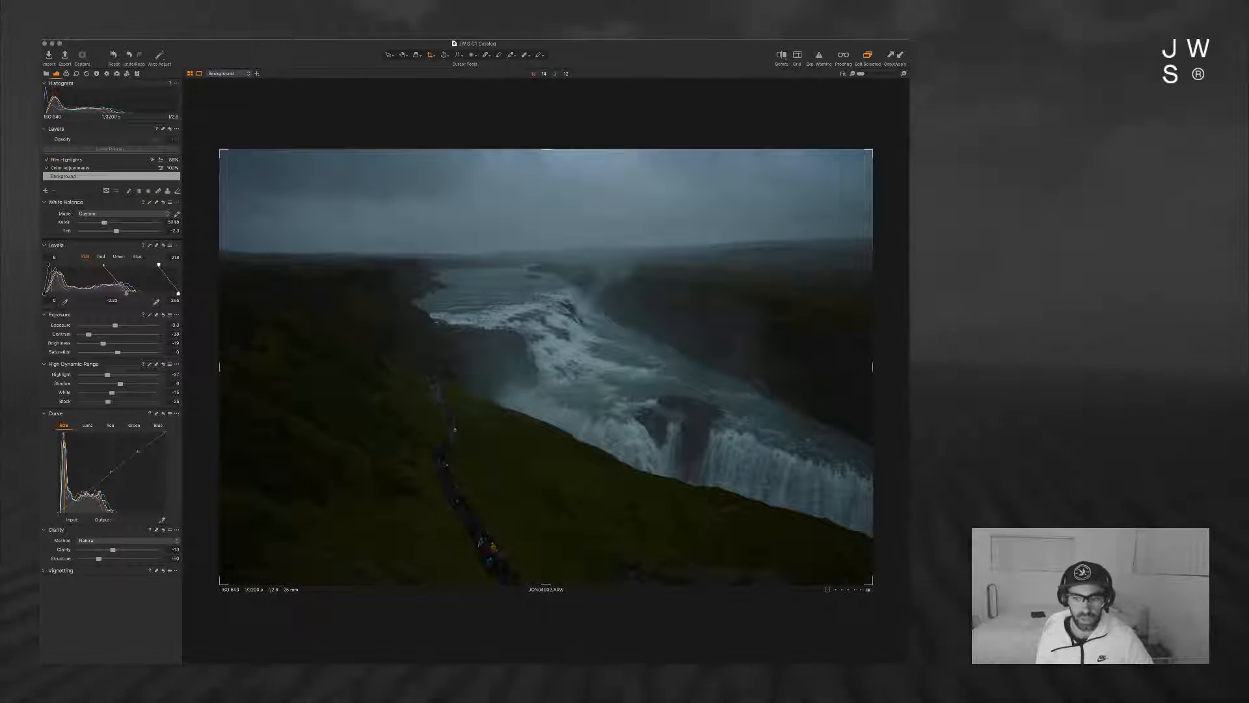
pyautogui.moveTo(219, 367); pyautogui.dragTo(282, 345)
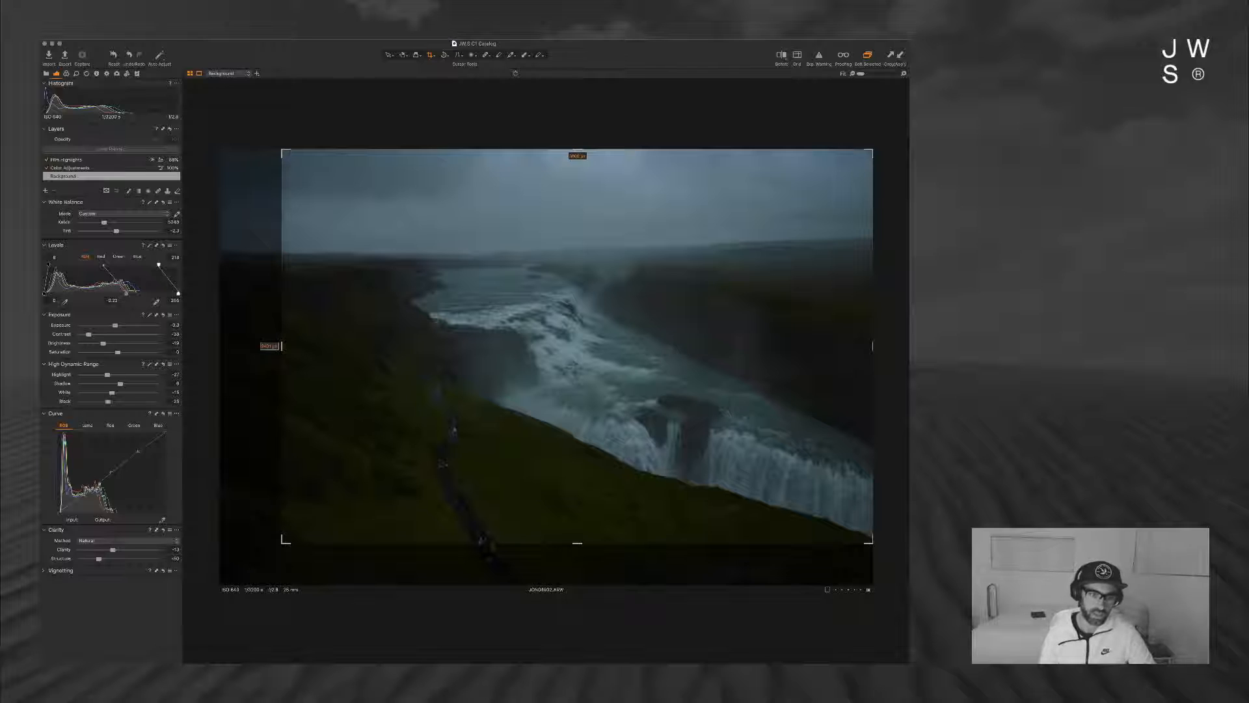
pyautogui.press('super+g')
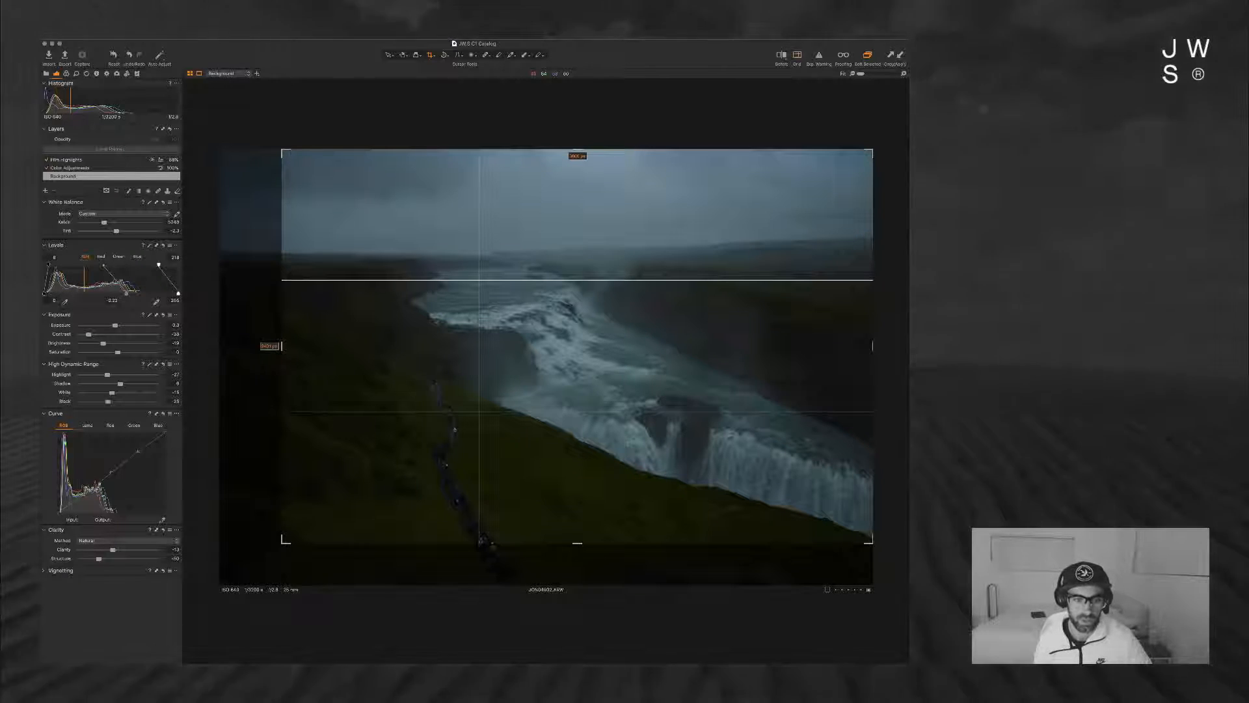
pyautogui.scroll(1, 595, 368)
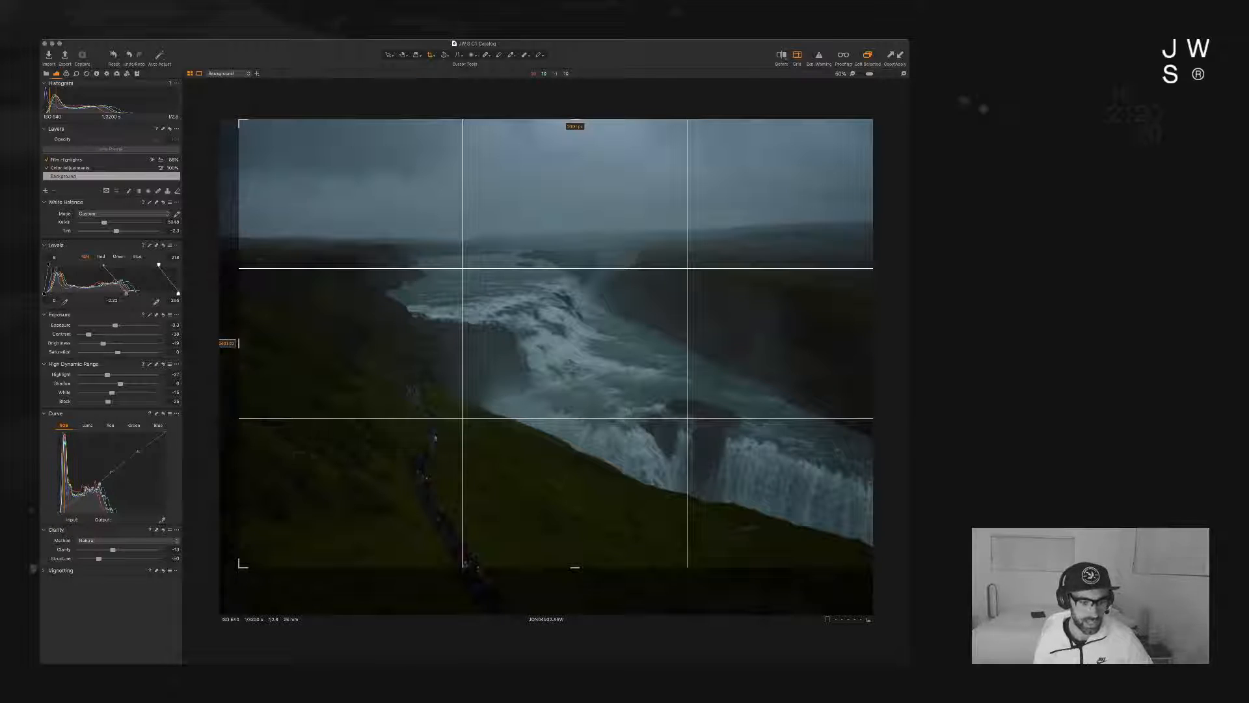
pyautogui.moveTo(245, 563); pyautogui.dragTo(246, 563)
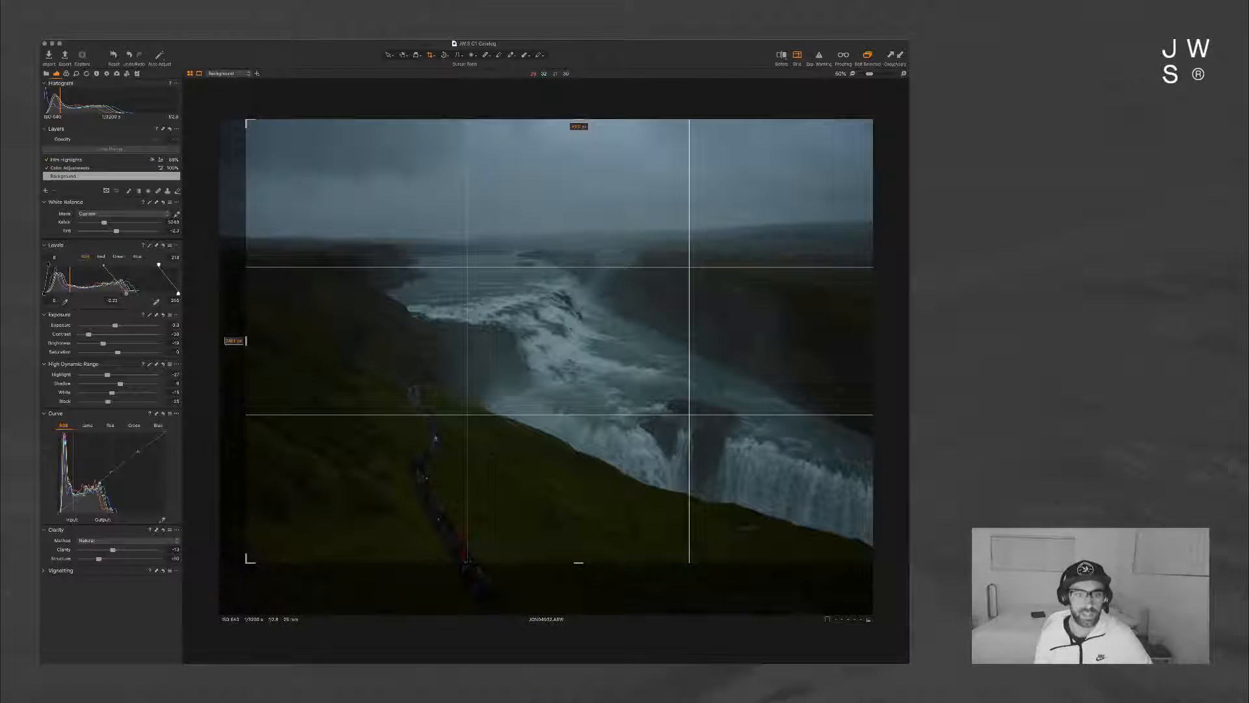
pyautogui.press('g')
pyautogui.press('g')
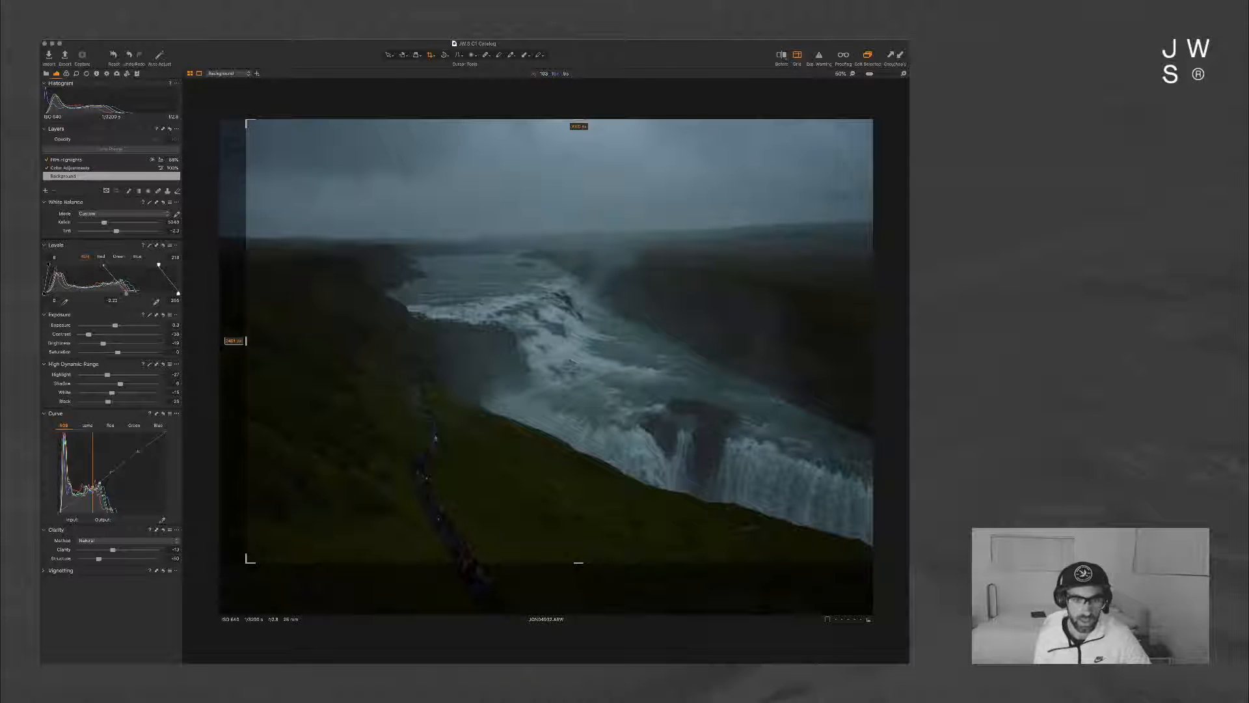
pyautogui.press('Return')
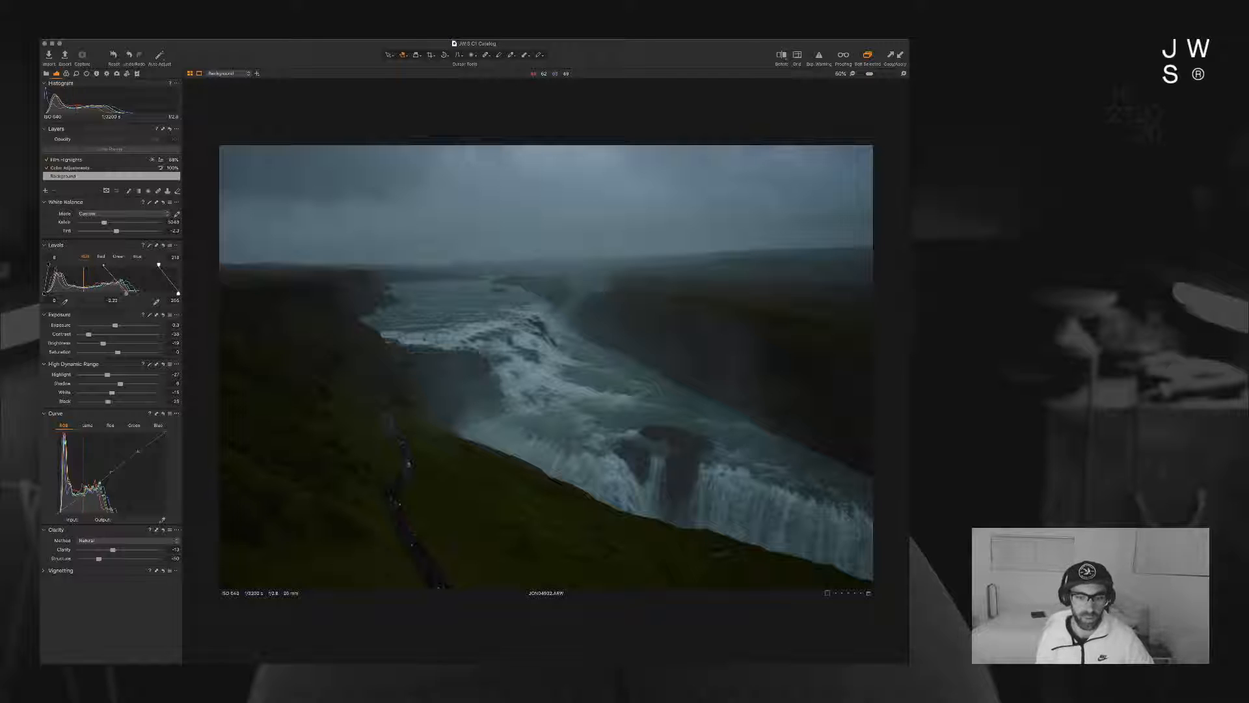
# Step: Tighten the crop slightly further from the photo's left and bottom edges, and hide the thirds grid
pyautogui.press('c')
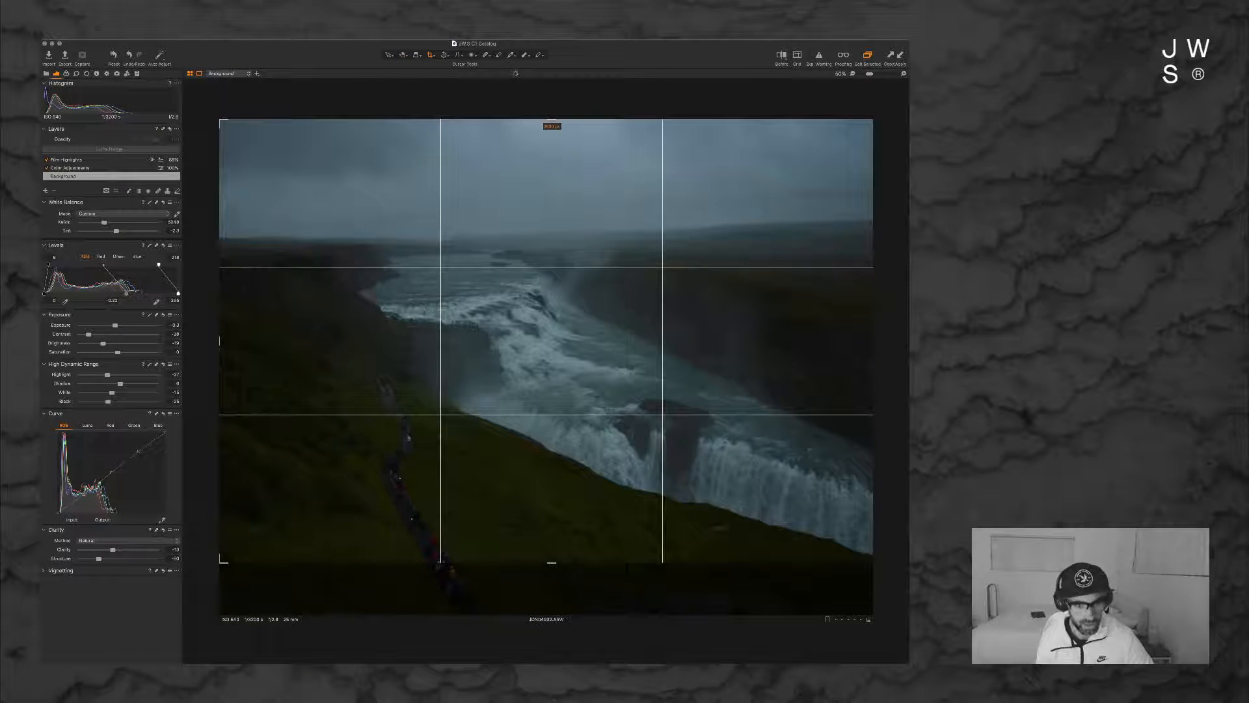
pyautogui.moveTo(220, 339); pyautogui.dragTo(231, 338)
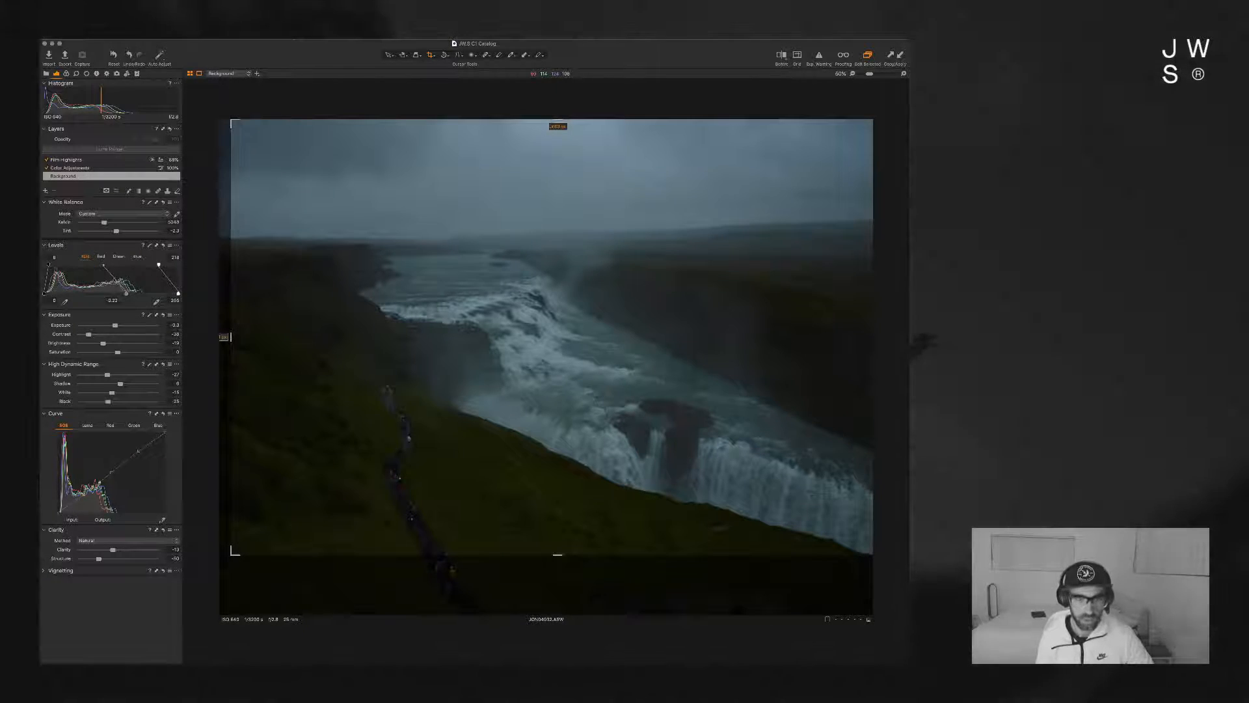
pyautogui.press('super+g')
pyautogui.press('h')
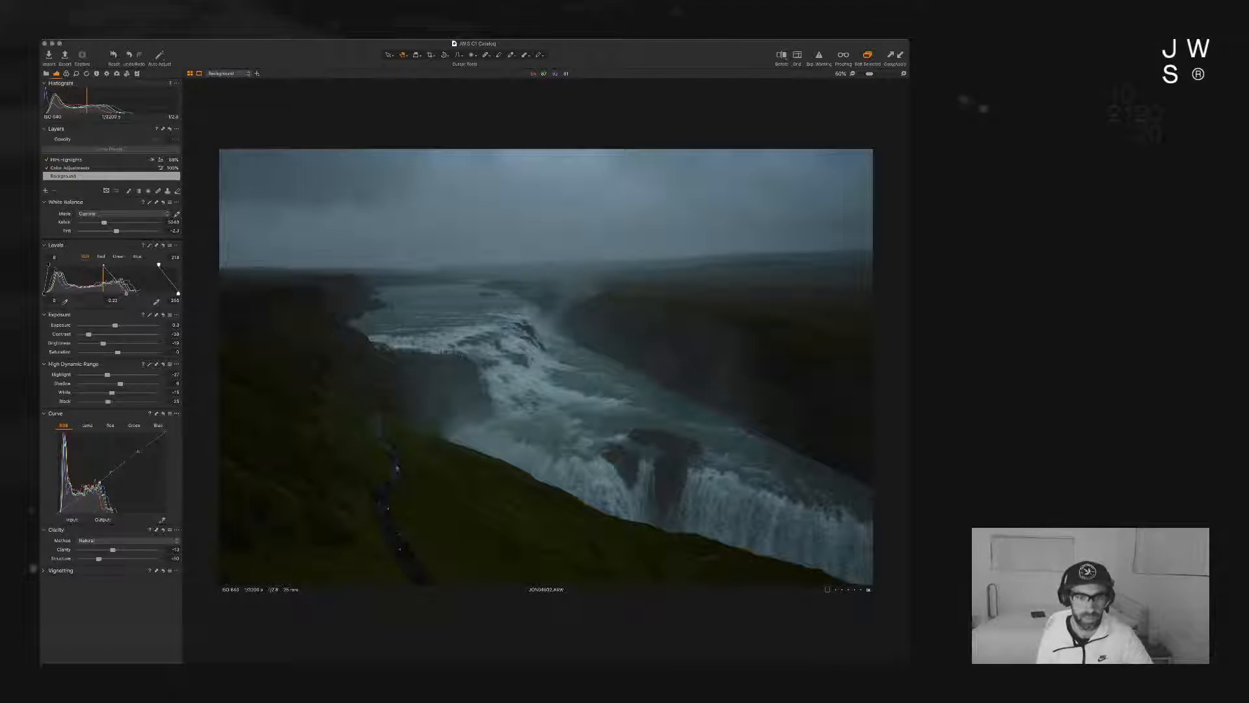
pyautogui.press('super+0')
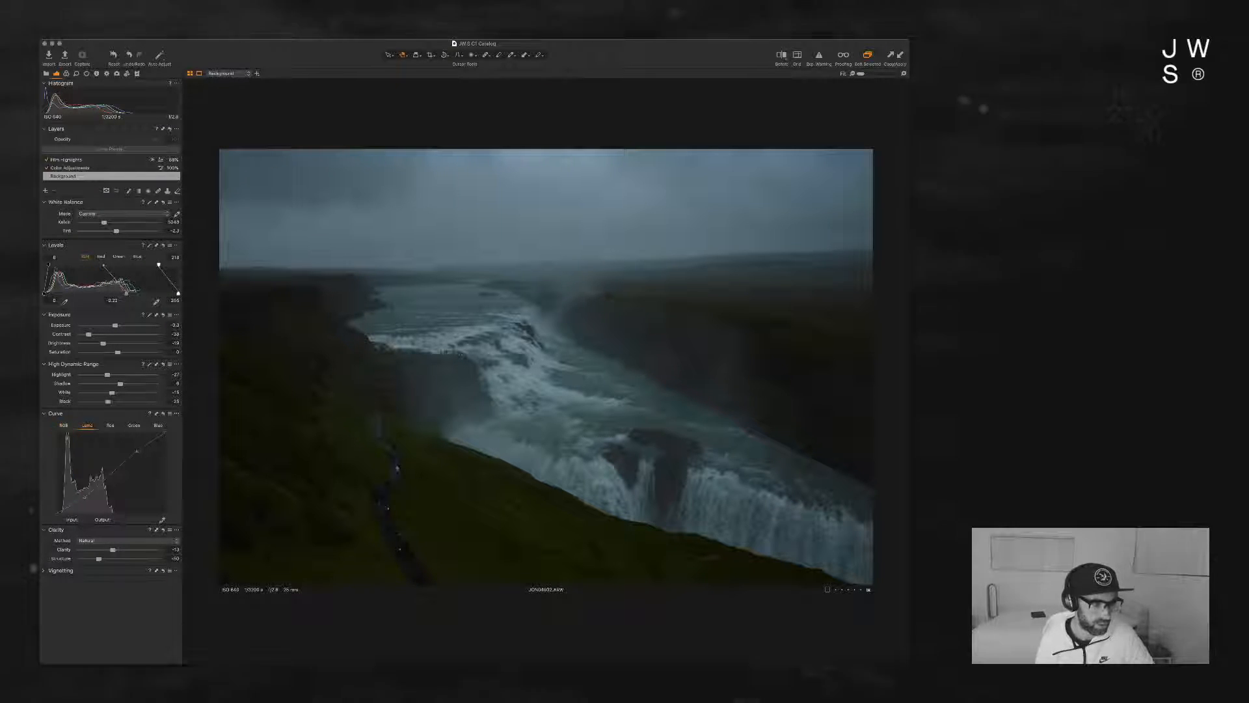
# Step: Darken the tones with a Luma curve point and bring the High Dynamic Range whites back up near neutral, comparing with the original
pyautogui.click(87, 425)
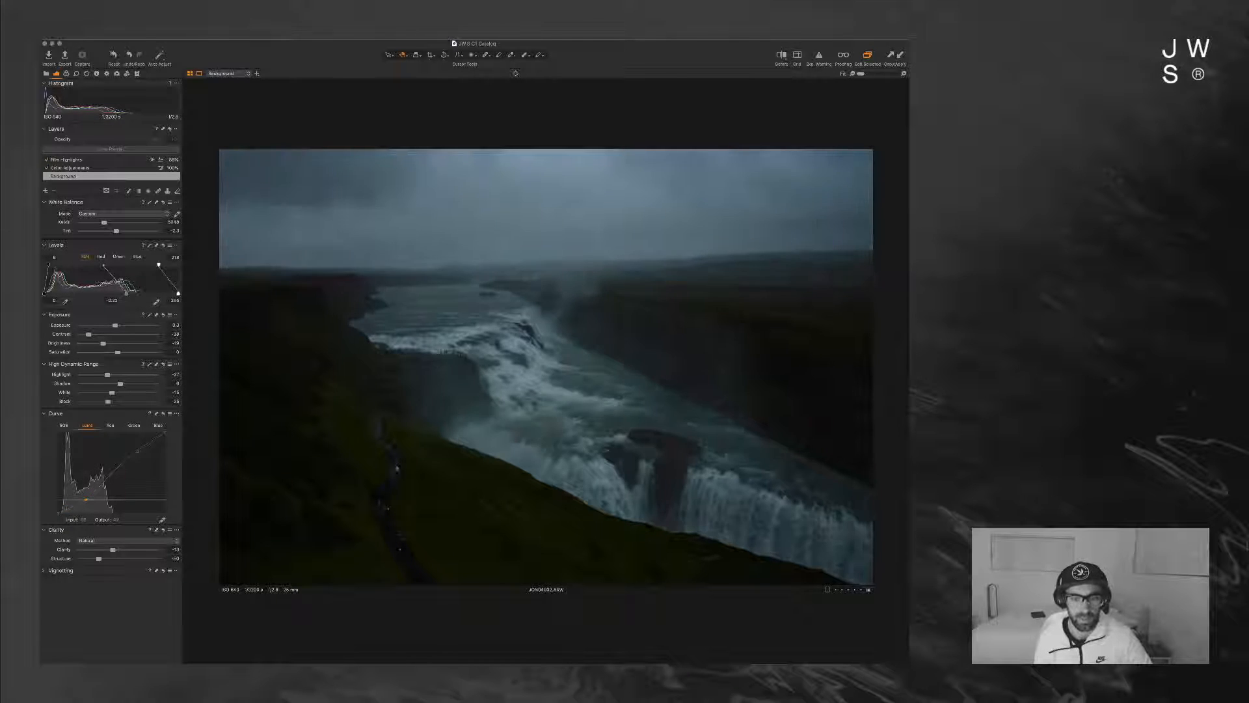
pyautogui.moveTo(86, 500); pyautogui.dragTo(86, 496)
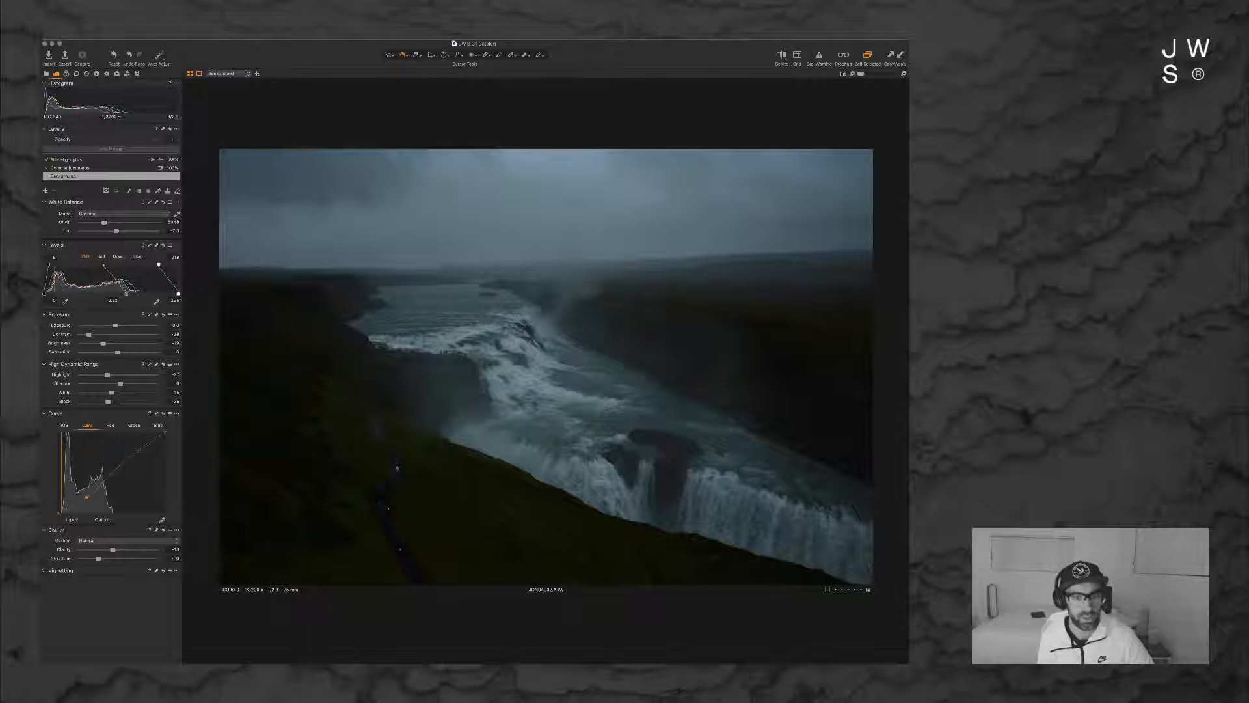
pyautogui.moveTo(112, 392); pyautogui.dragTo(119, 392)
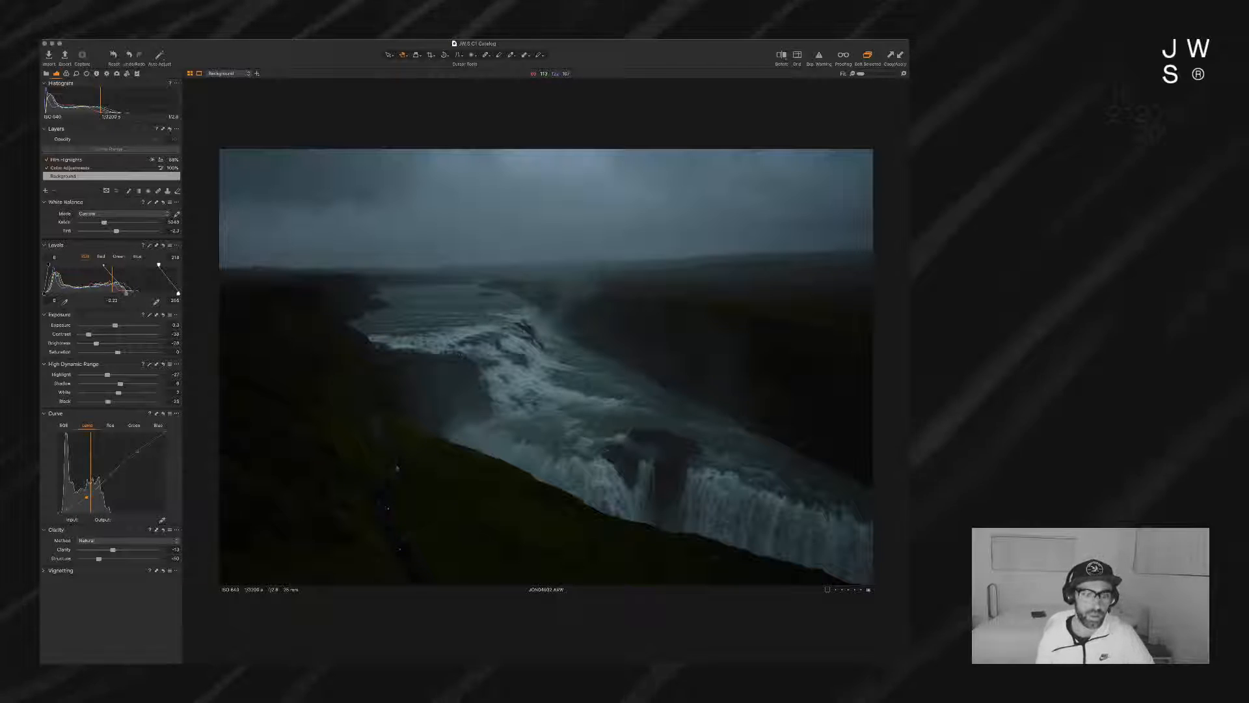
pyautogui.press('y')
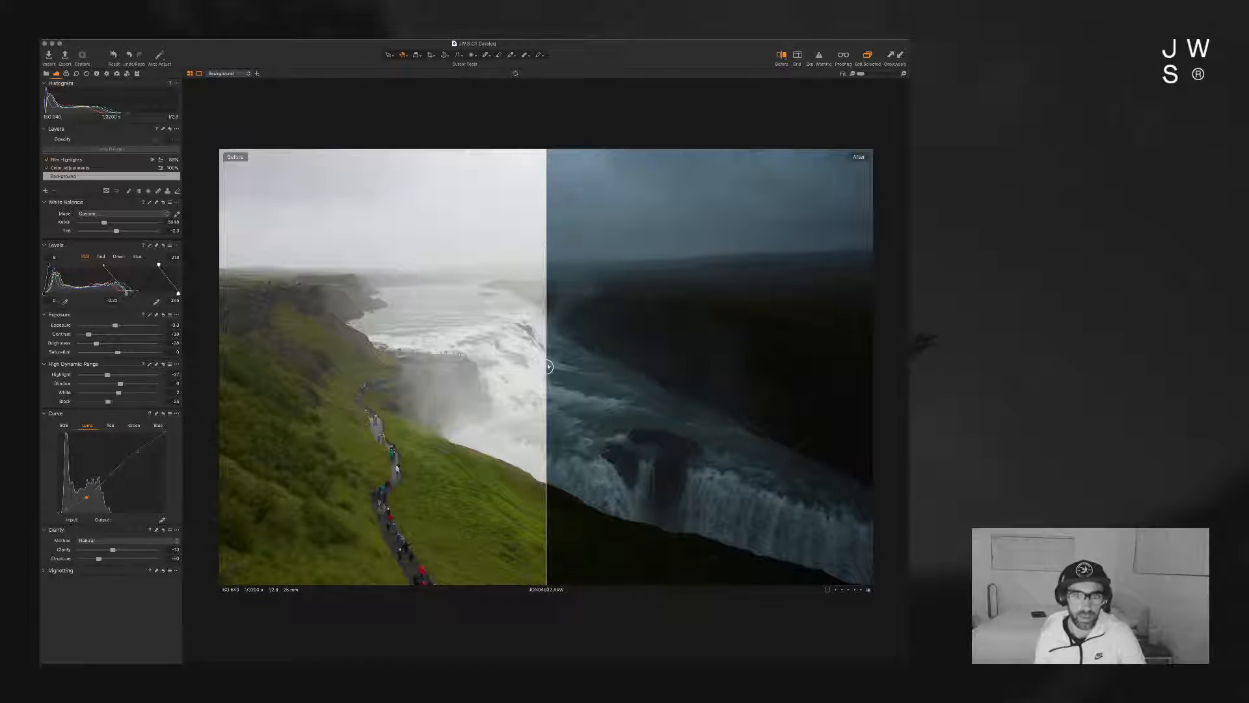
pyautogui.press('y')
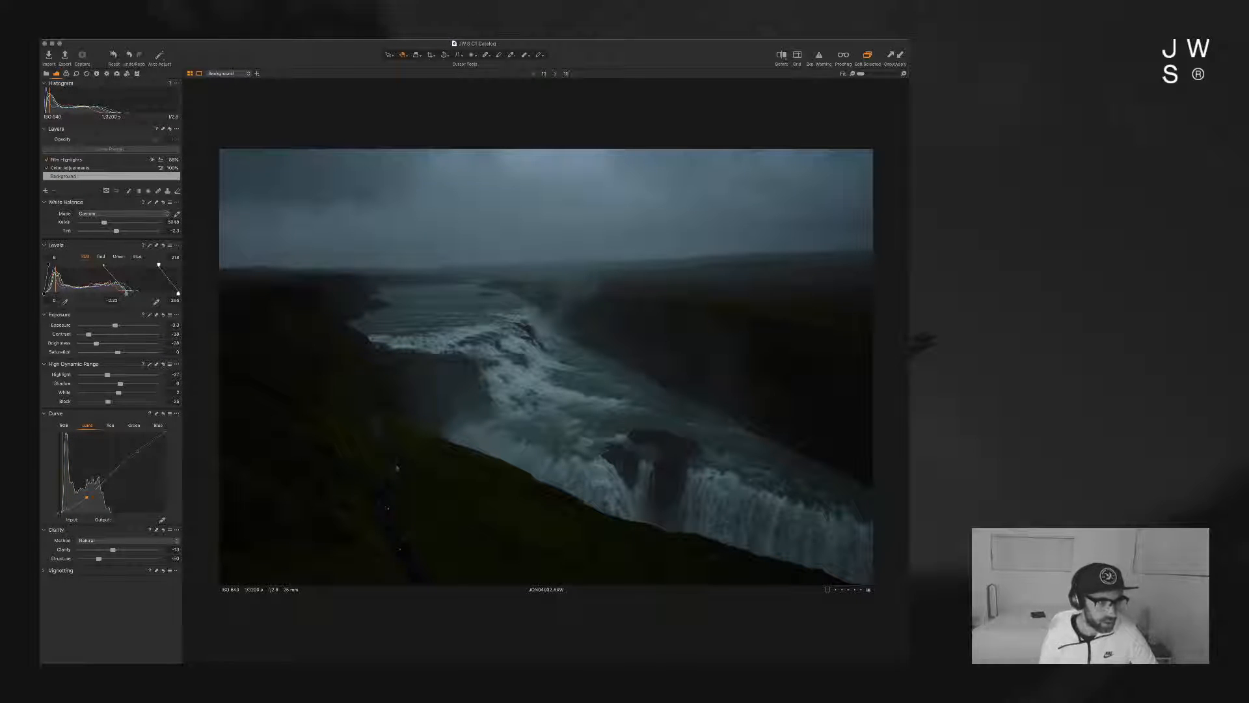
# Step: Try yellow, teal and blue tints in the shadows with the three-way Color Balance
pyautogui.click(66, 73)
pyautogui.moveTo(74, 342); pyautogui.dragTo(78, 334)
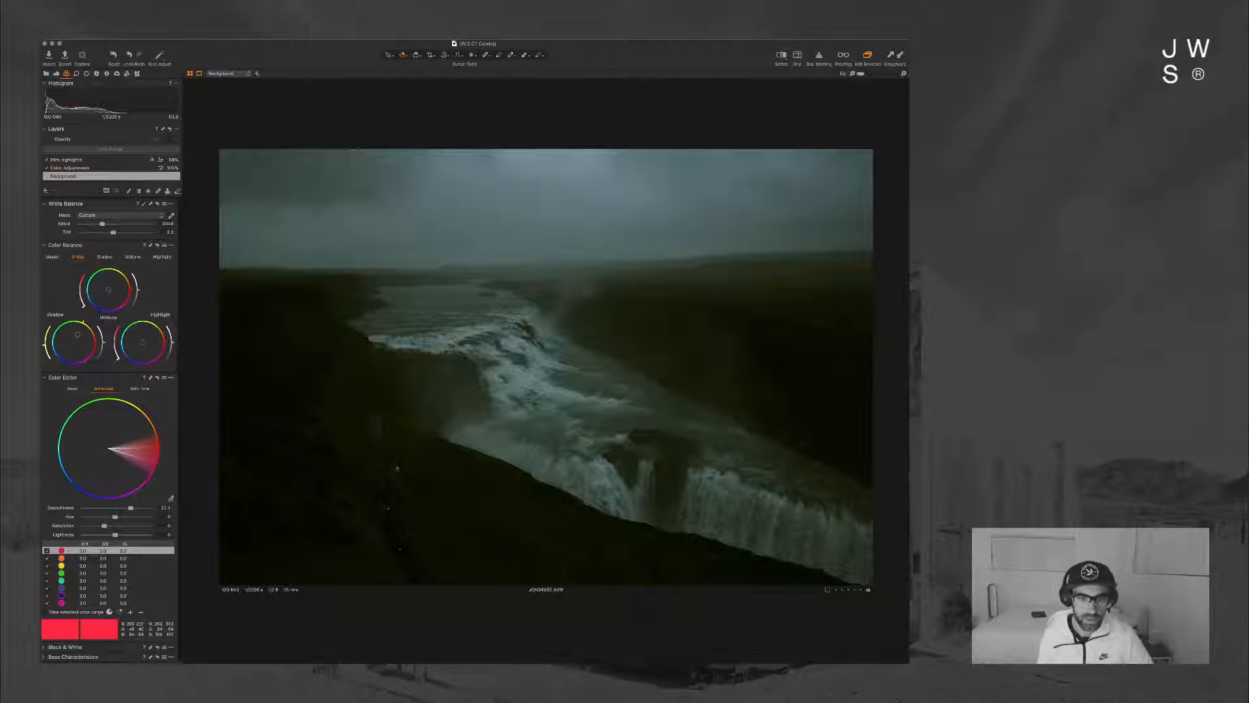
pyautogui.press('super+Tab')
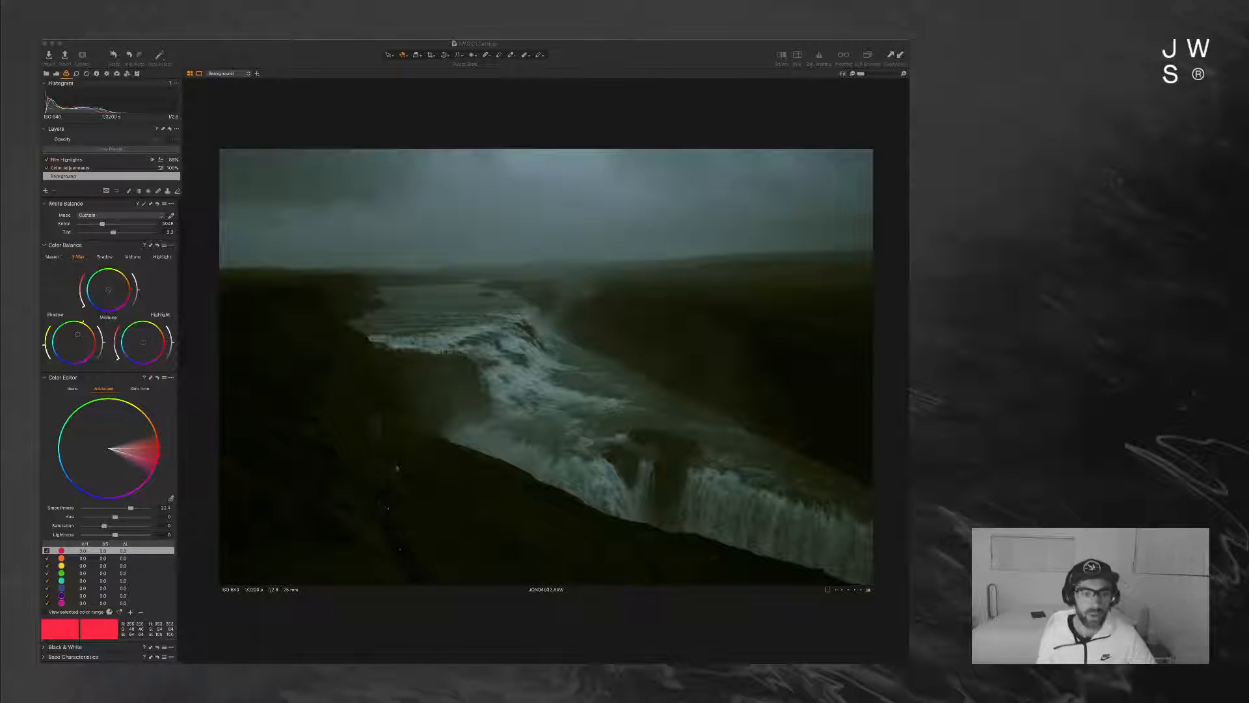
pyautogui.click(546, 366)
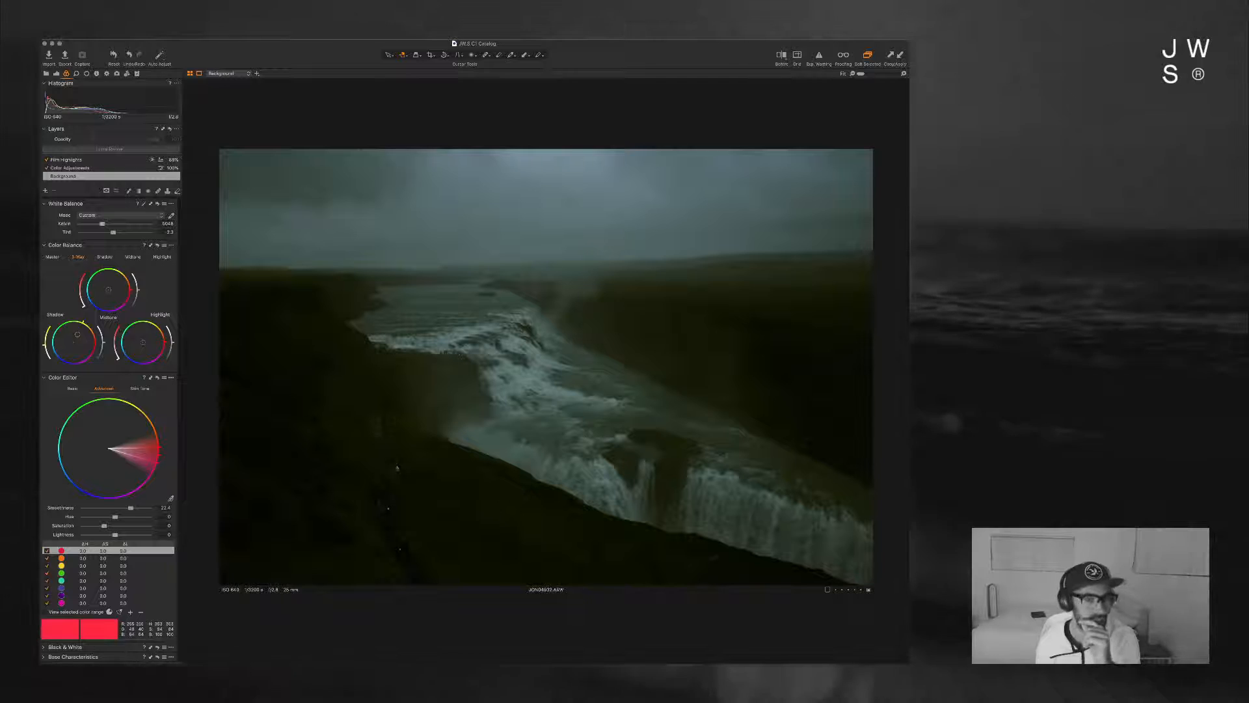
pyautogui.moveTo(45, 346); pyautogui.dragTo(47, 353)
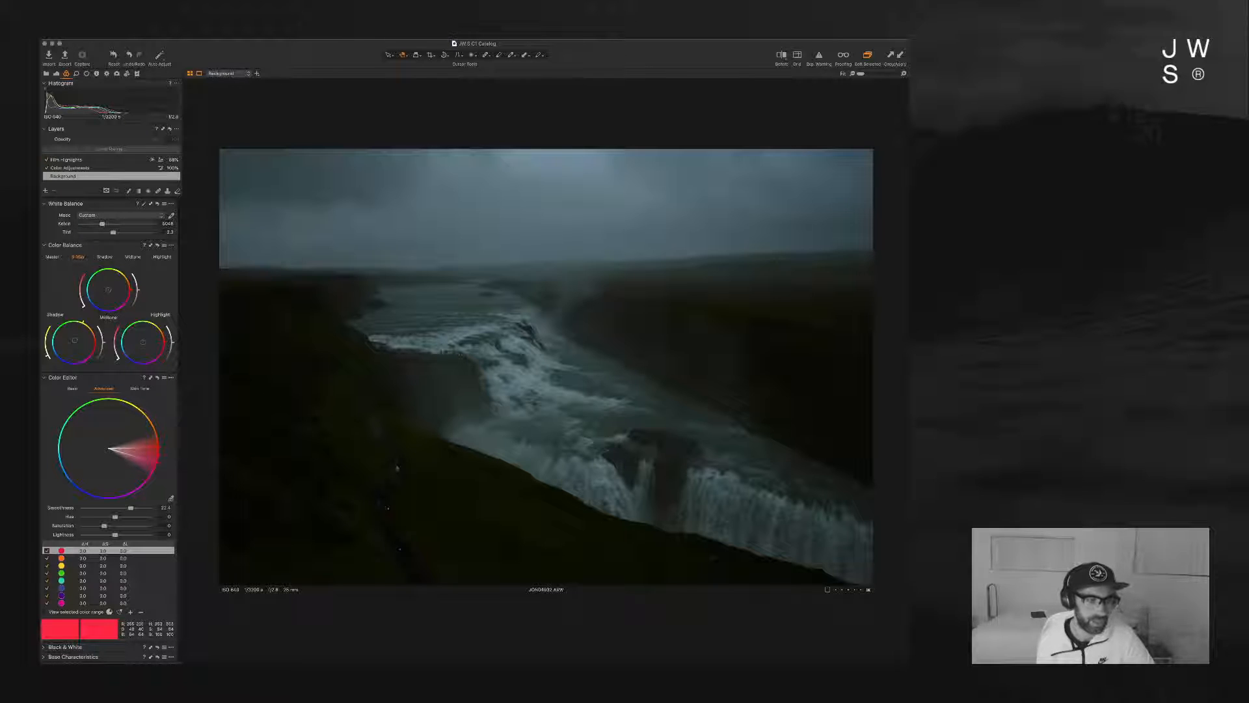
pyautogui.moveTo(47, 356)
pyautogui.mouseDown()
pyautogui.moveTo(44, 339)
pyautogui.moveTo(89, 342)
pyautogui.moveTo(77, 354)
pyautogui.moveTo(59, 339)
pyautogui.mouseUp()
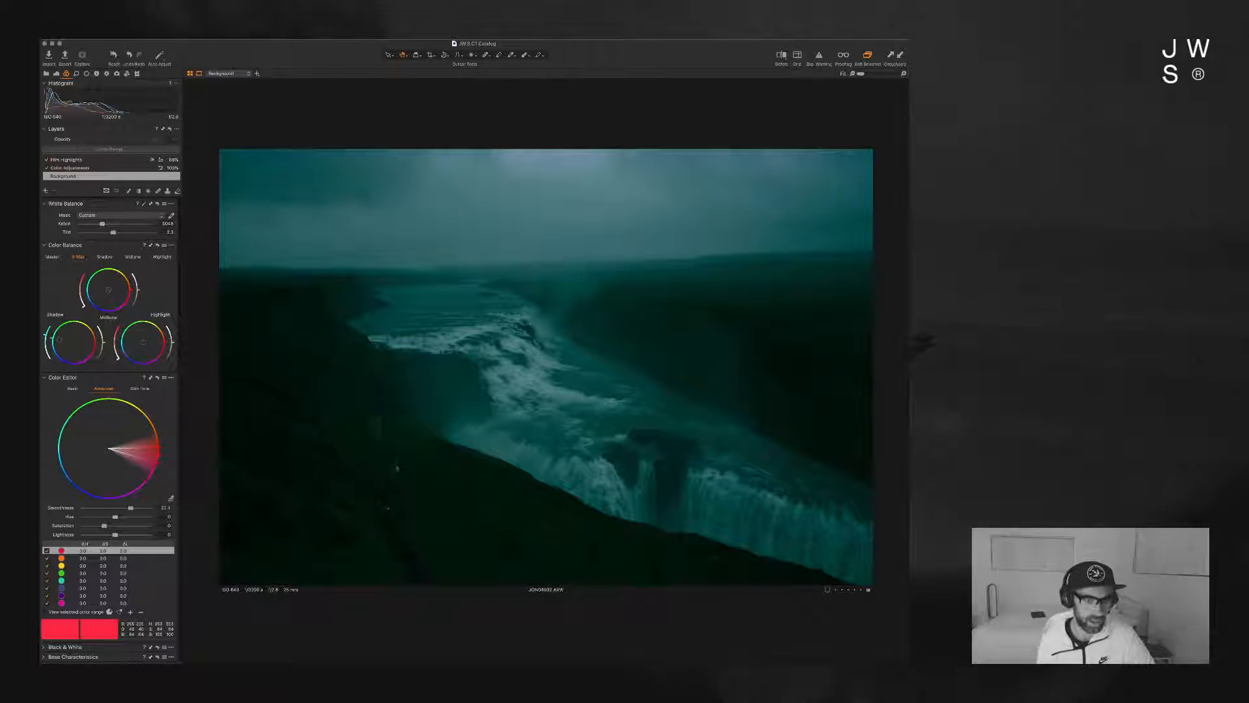
pyautogui.press('super+z')
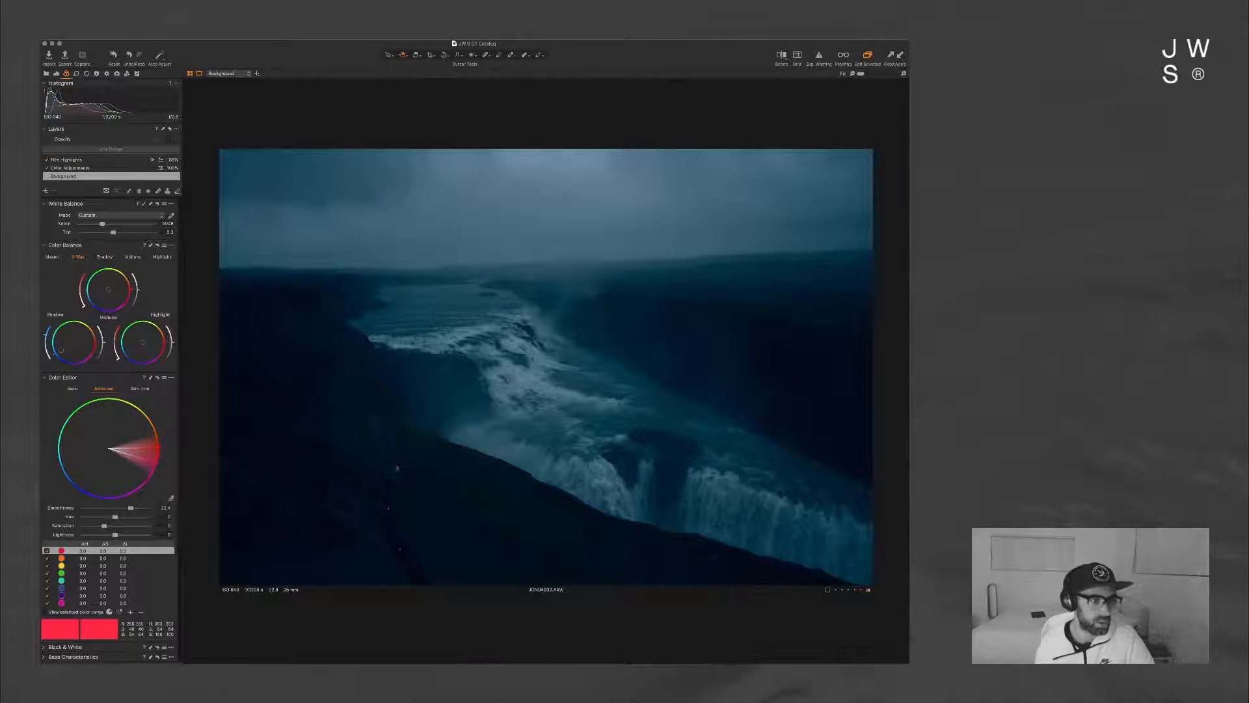
pyautogui.moveTo(60, 349); pyautogui.dragTo(65, 345)
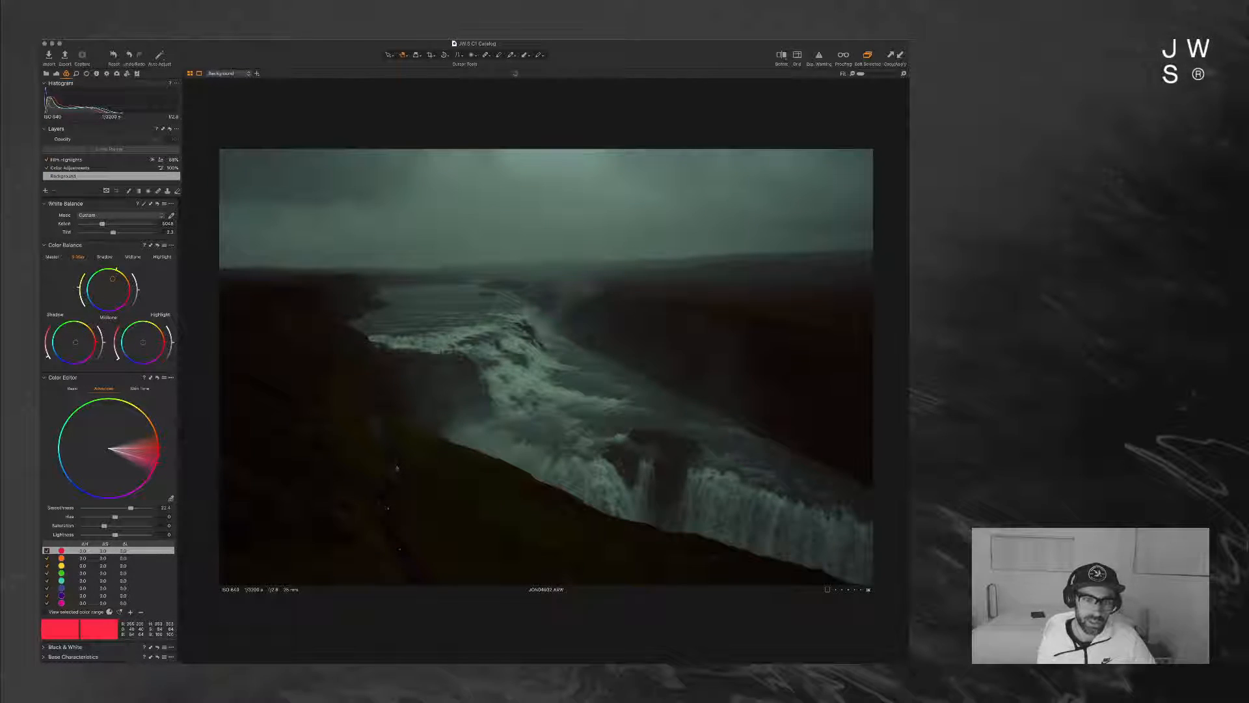
# Step: Tint the midtones toward green and the highlights toward blue with the three-way Color Balance
pyautogui.moveTo(111, 279); pyautogui.dragTo(106, 280)
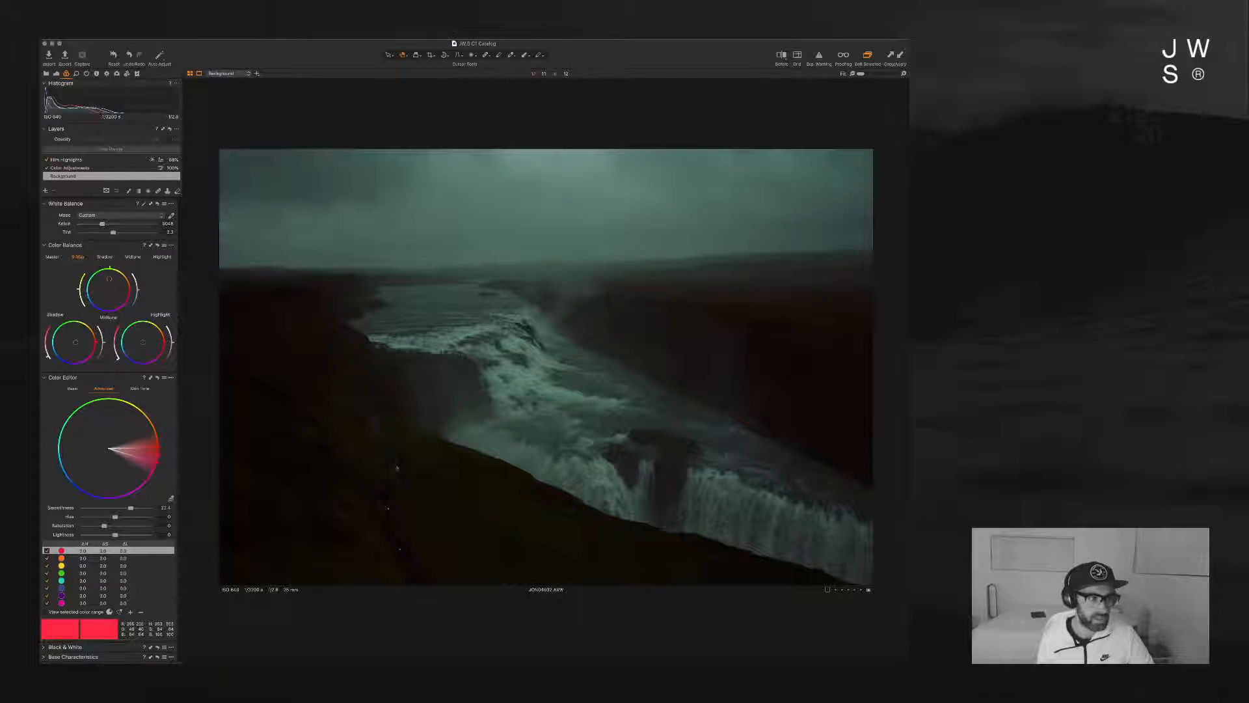
pyautogui.moveTo(110, 278); pyautogui.dragTo(109, 279)
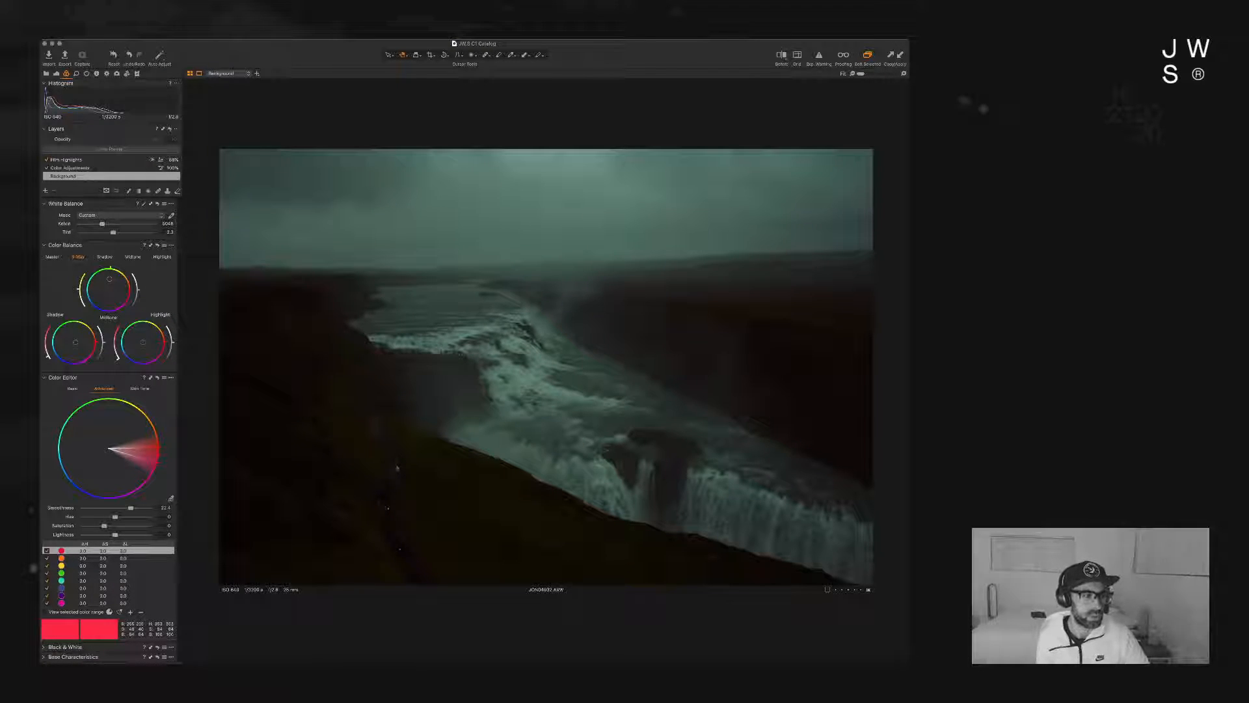
pyautogui.moveTo(109, 280); pyautogui.dragTo(112, 281)
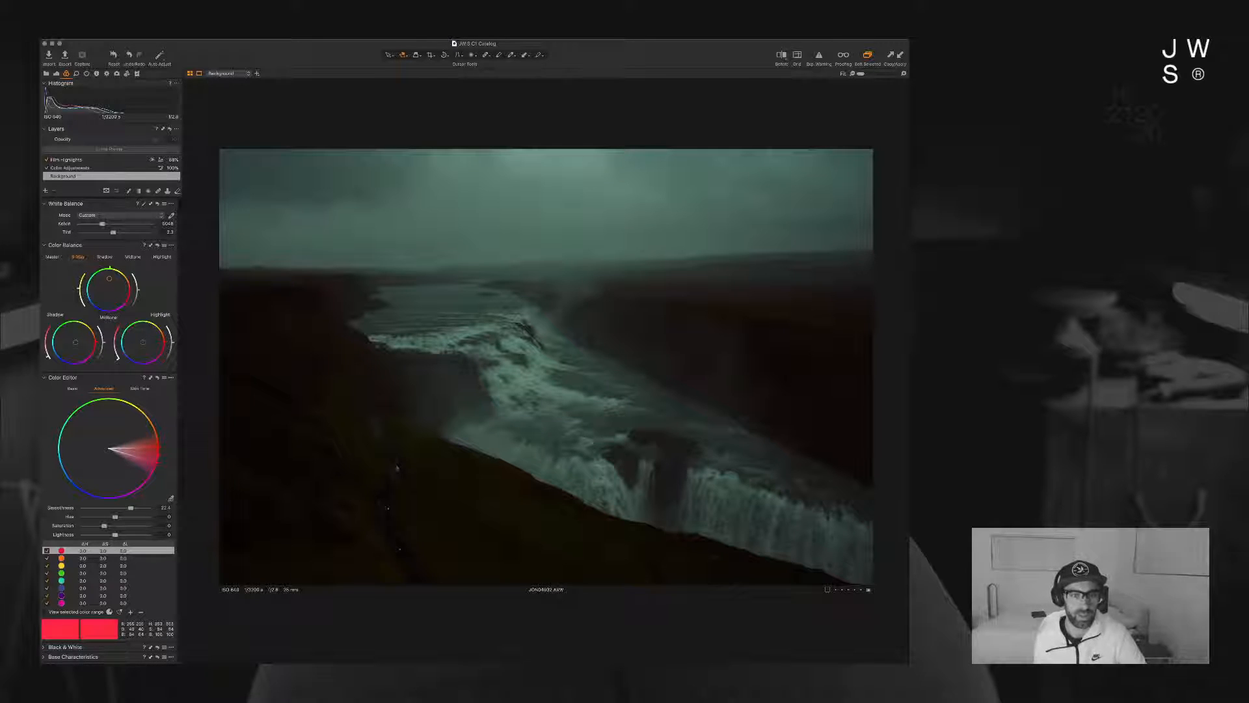
pyautogui.moveTo(143, 342)
pyautogui.mouseDown()
pyautogui.moveTo(144, 330)
pyautogui.moveTo(131, 345)
pyautogui.mouseUp()
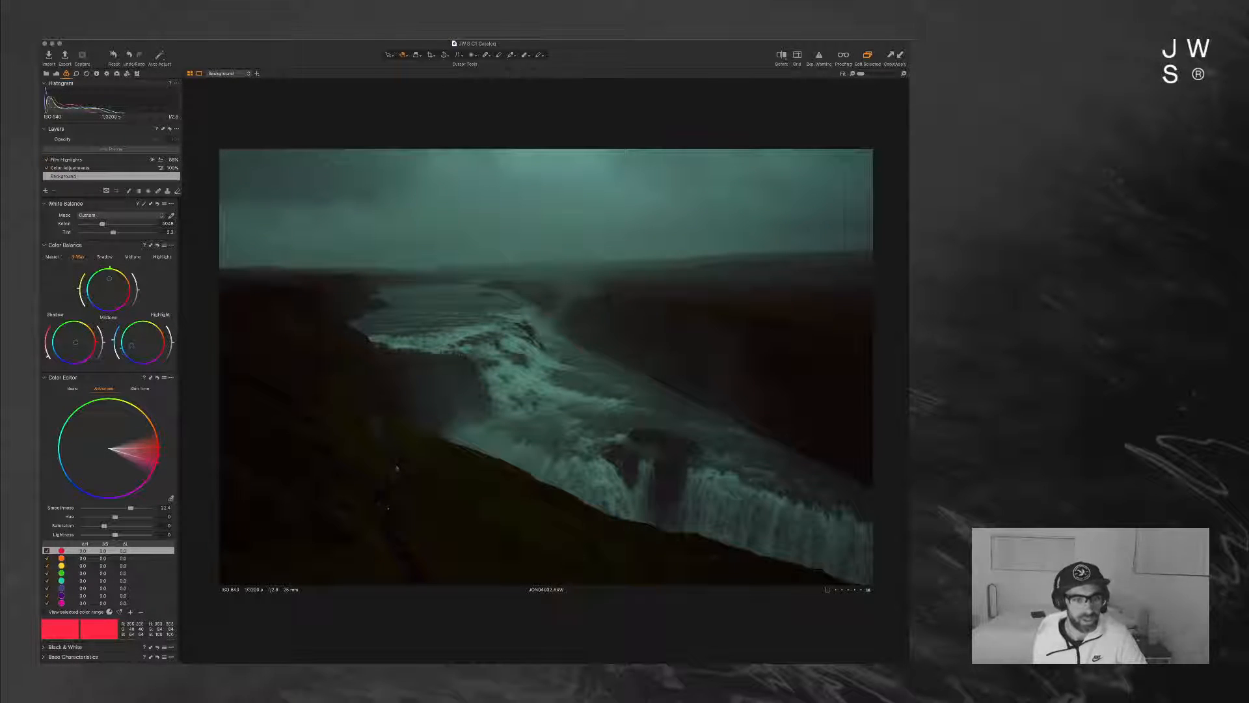
pyautogui.moveTo(131, 346); pyautogui.dragTo(134, 351)
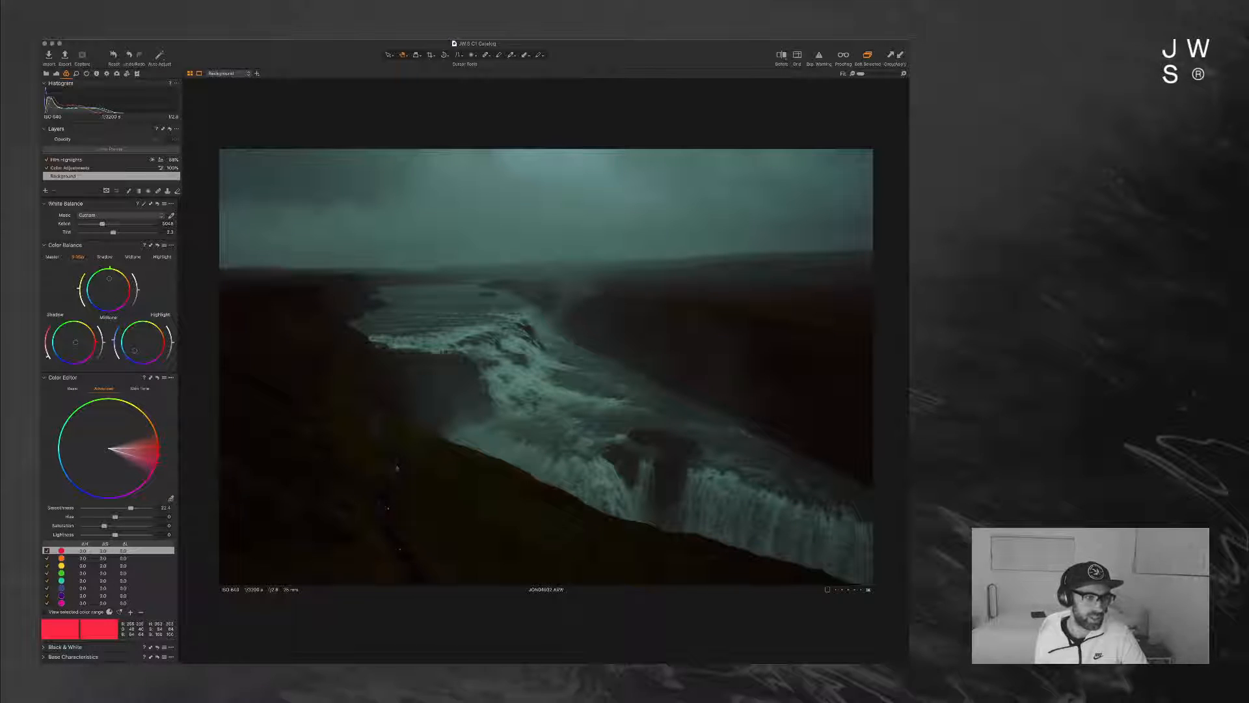
# Step: Fine-tune the highlight tint toward blue with the three-way Color Balance, inspecting the waterfall at 100% in between
pyautogui.moveTo(132, 349); pyautogui.dragTo(136, 347)
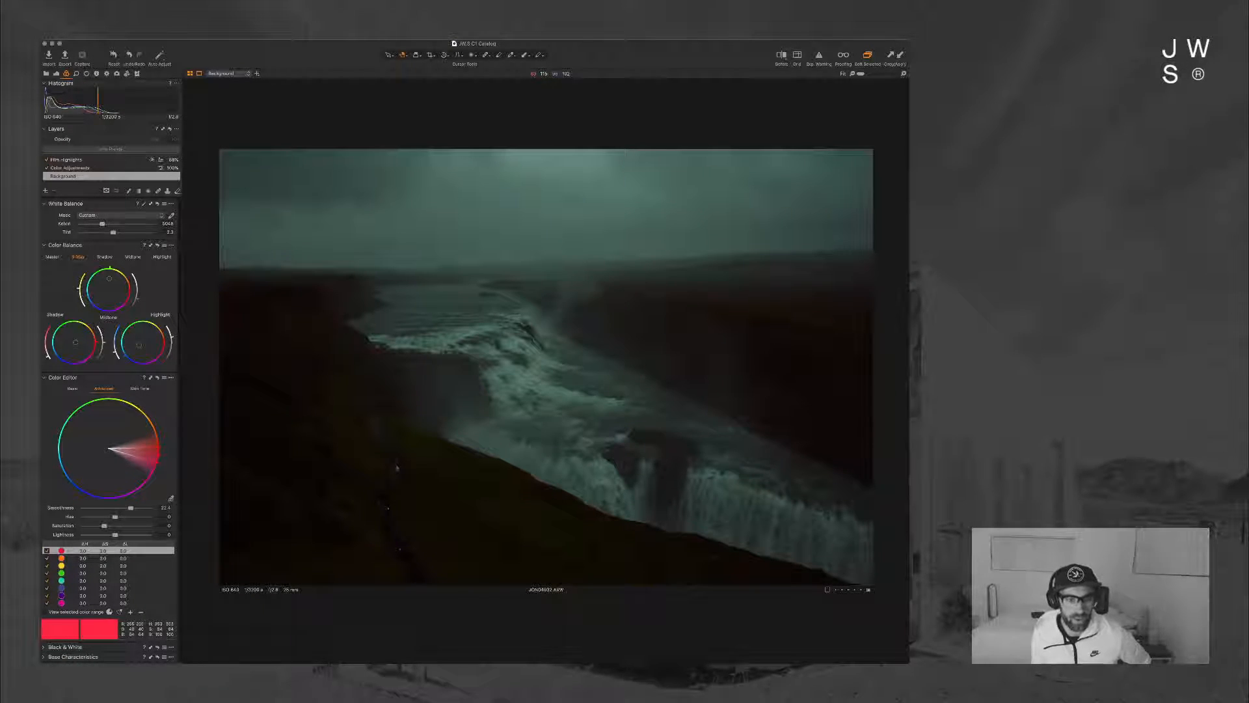
pyautogui.doubleClick(511, 388)
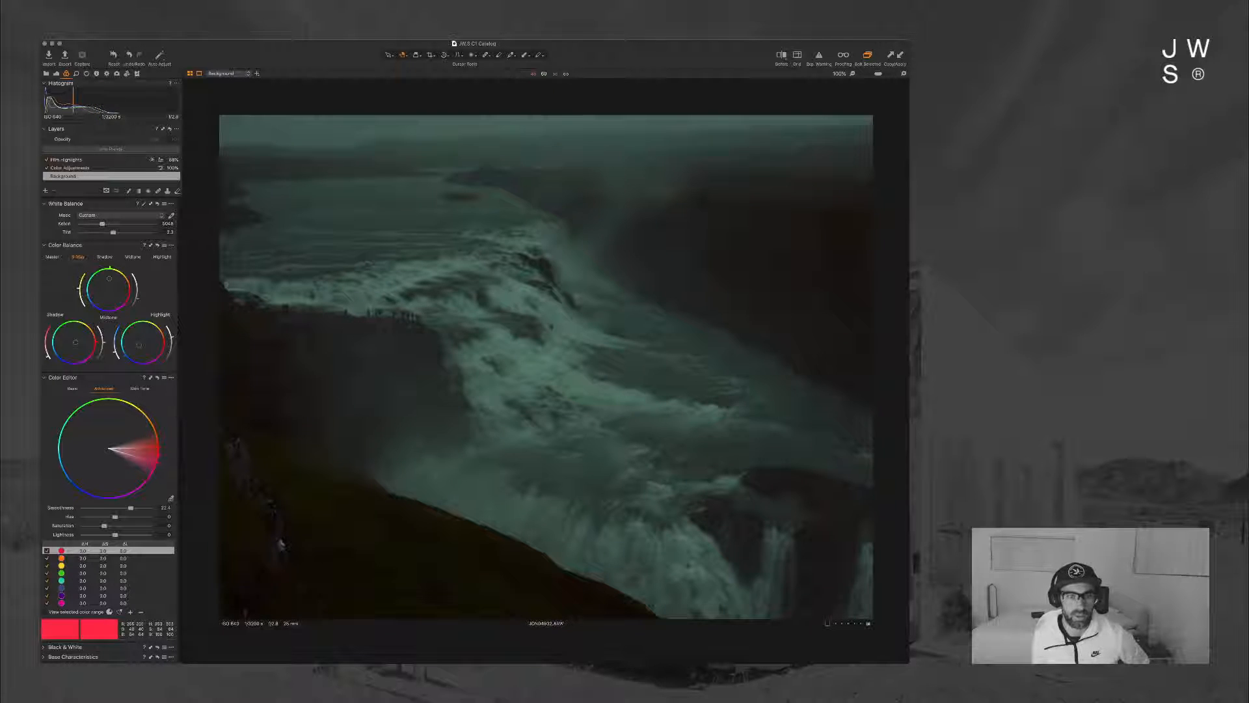
pyautogui.moveTo(550, 328); pyautogui.dragTo(613, 362)
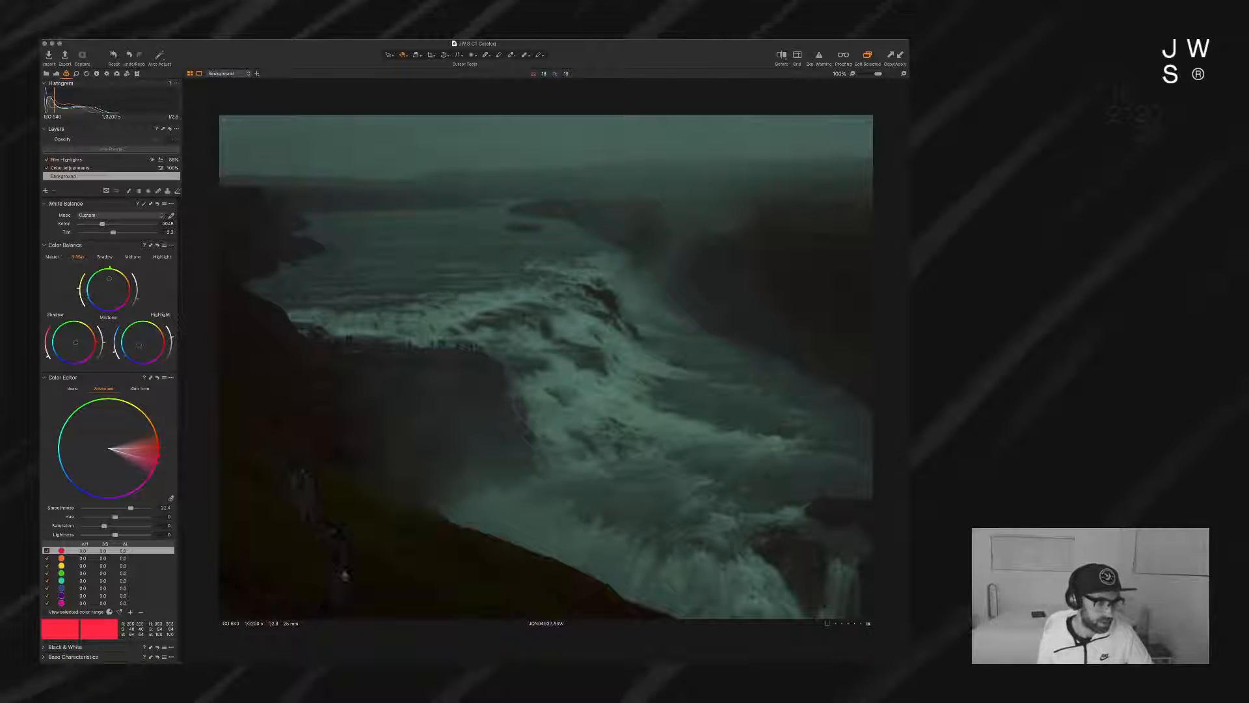
pyautogui.click(56, 73)
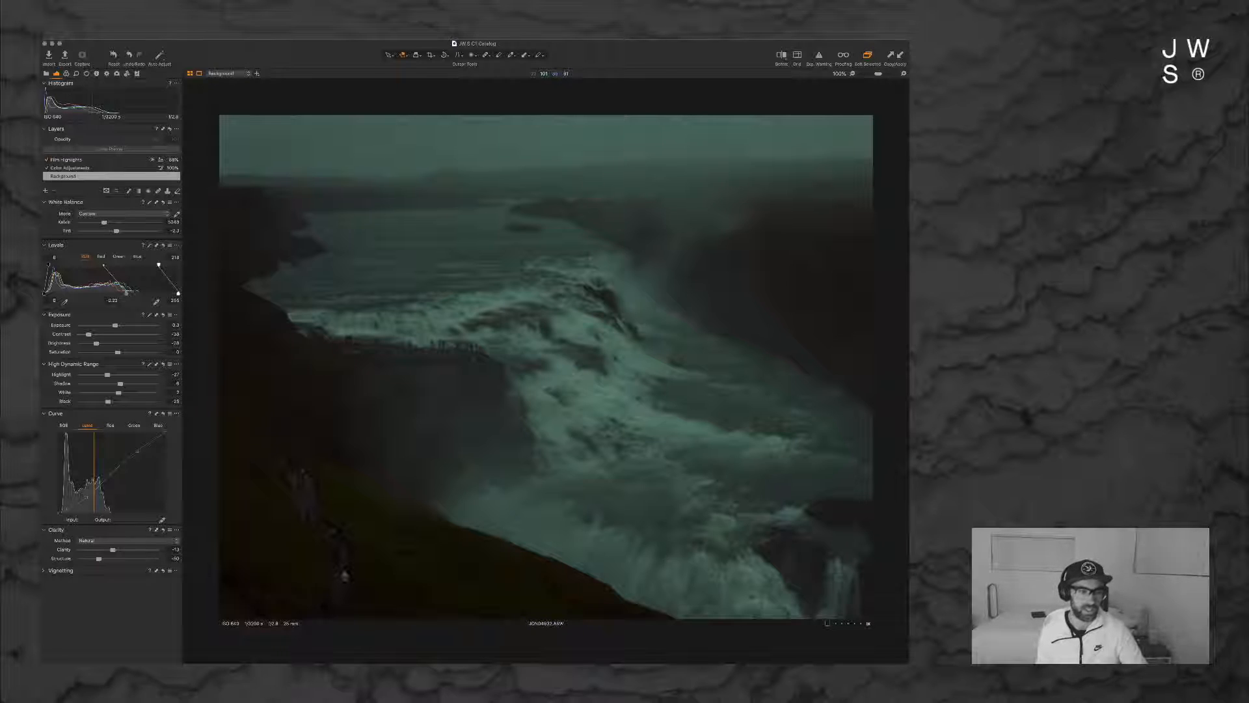
pyautogui.click(66, 73)
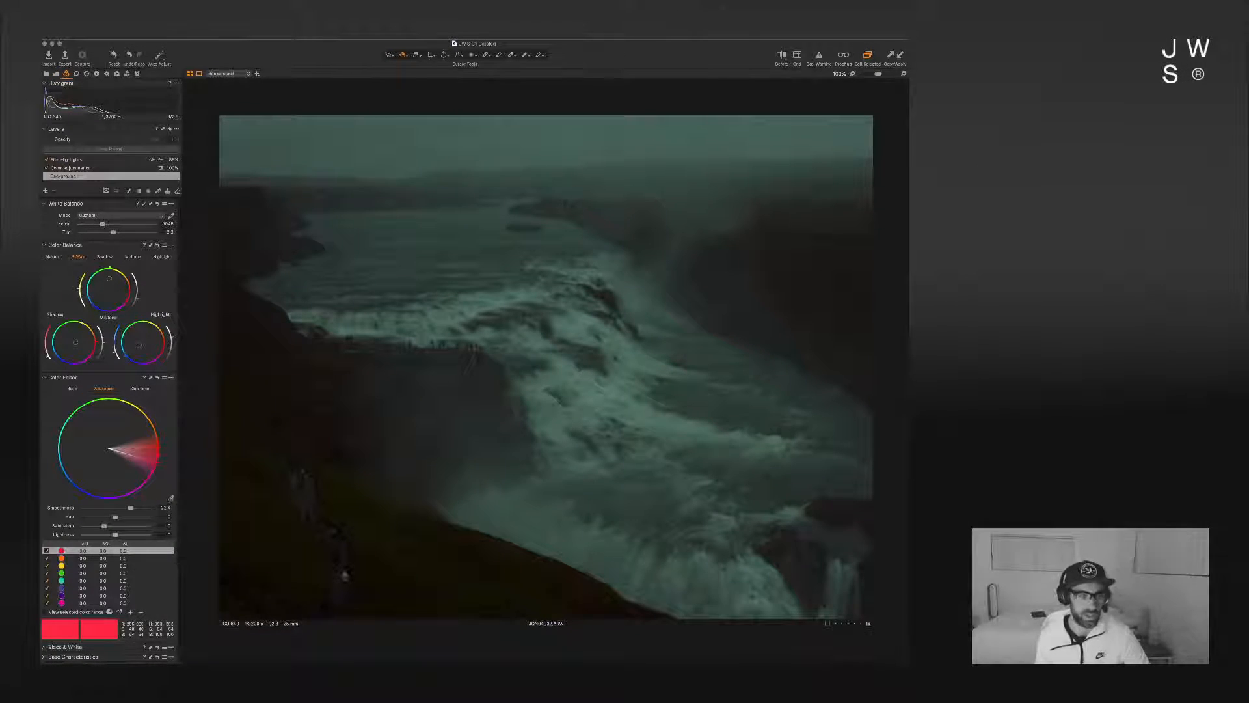
pyautogui.click(345, 575)
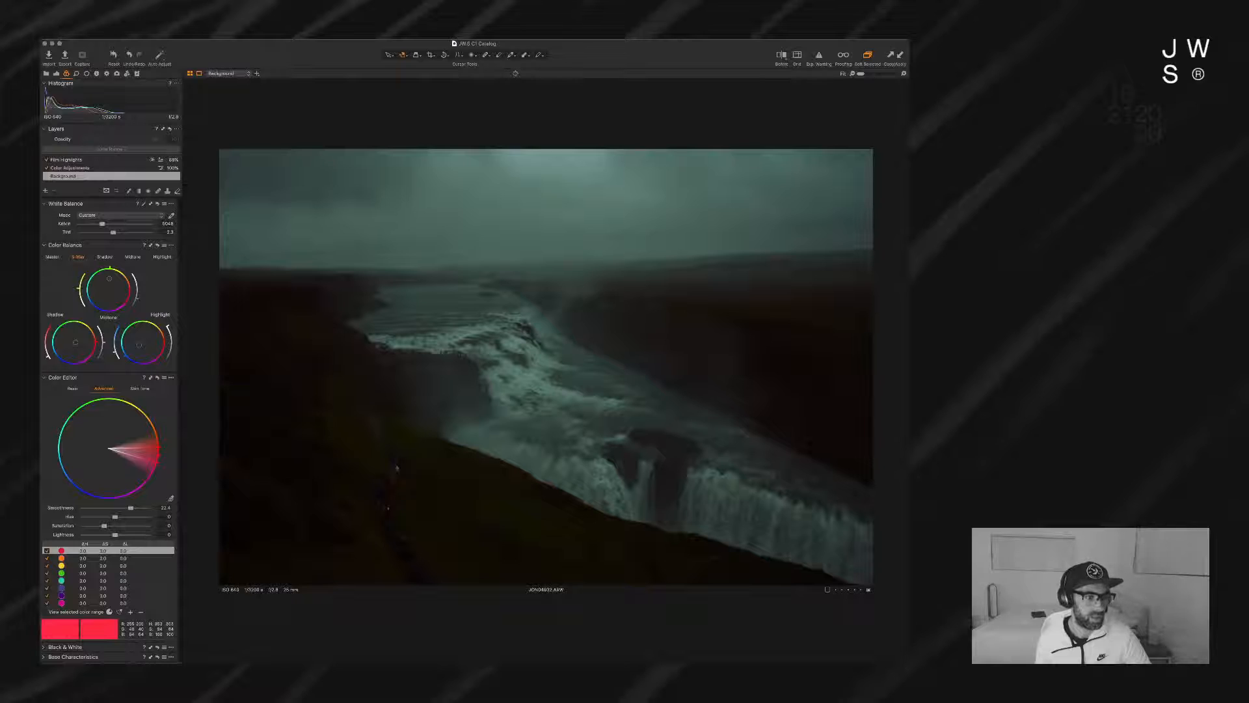
pyautogui.moveTo(139, 345); pyautogui.dragTo(132, 350)
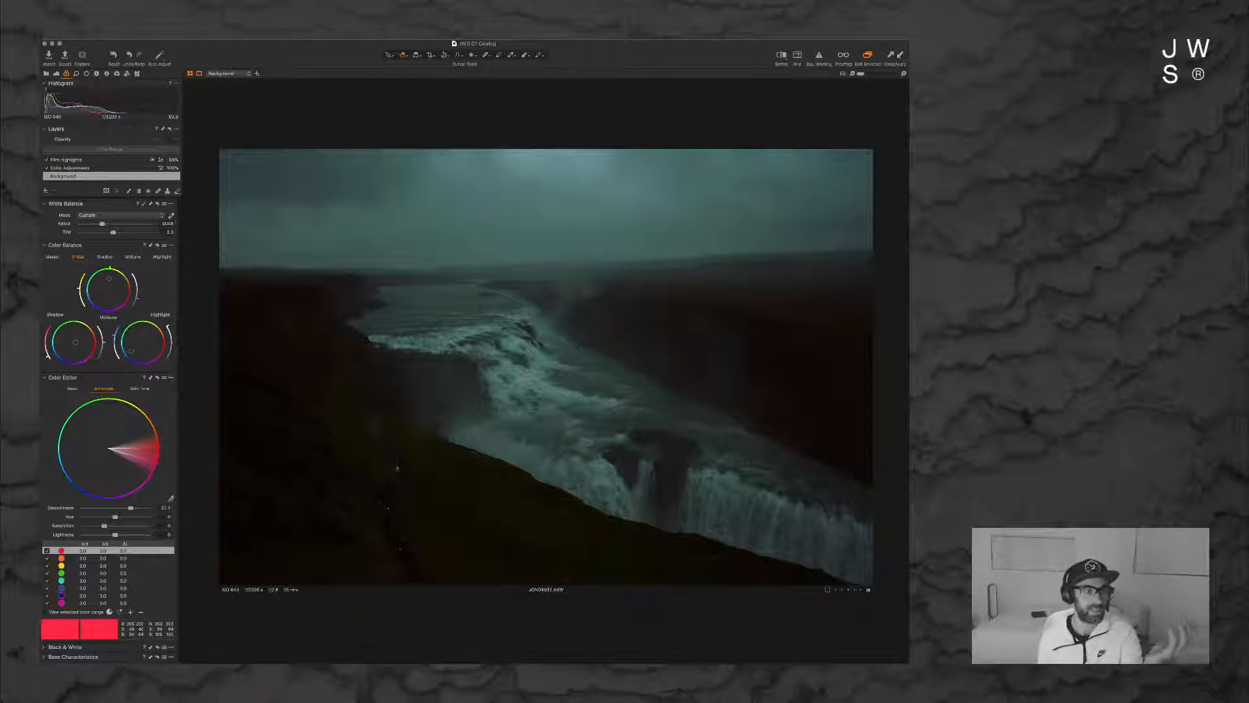
# Step: Try green, teal and blue master tints in Color Balance on the Color Adjustments layer, and undo them
pyautogui.click(91, 168)
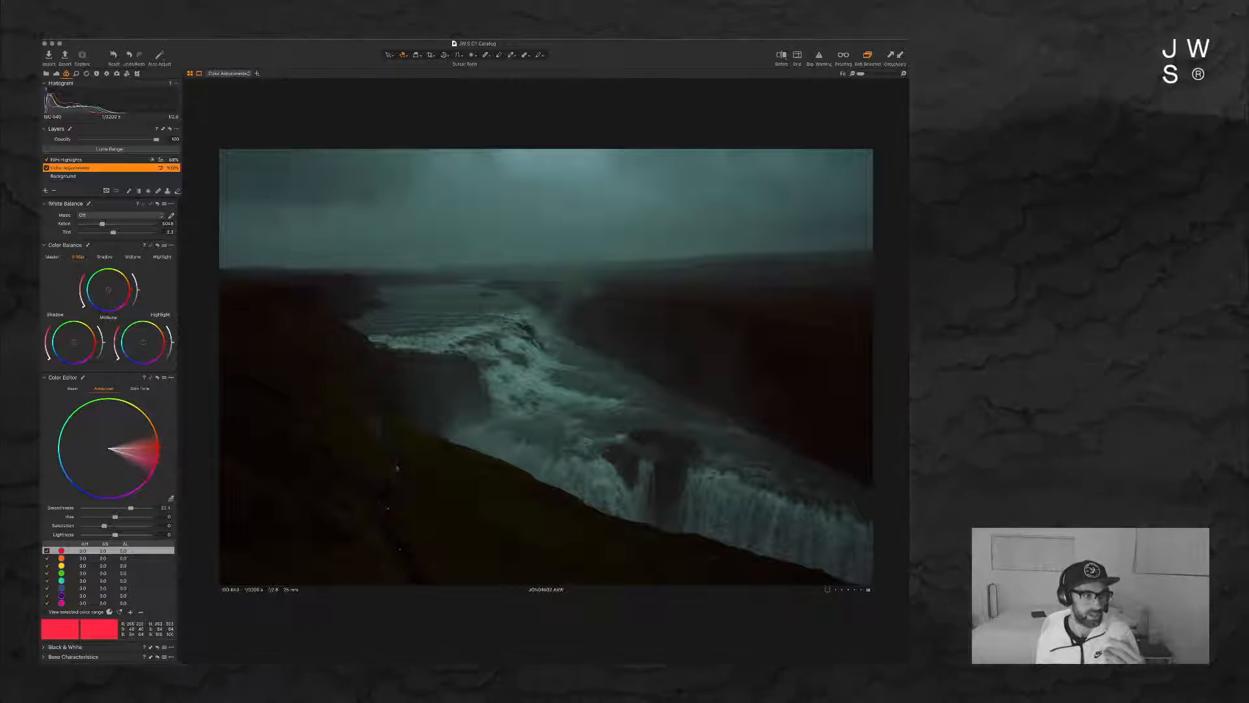
pyautogui.click(52, 257)
pyautogui.moveTo(108, 316)
pyautogui.mouseDown()
pyautogui.moveTo(113, 296)
pyautogui.moveTo(100, 297)
pyautogui.mouseUp()
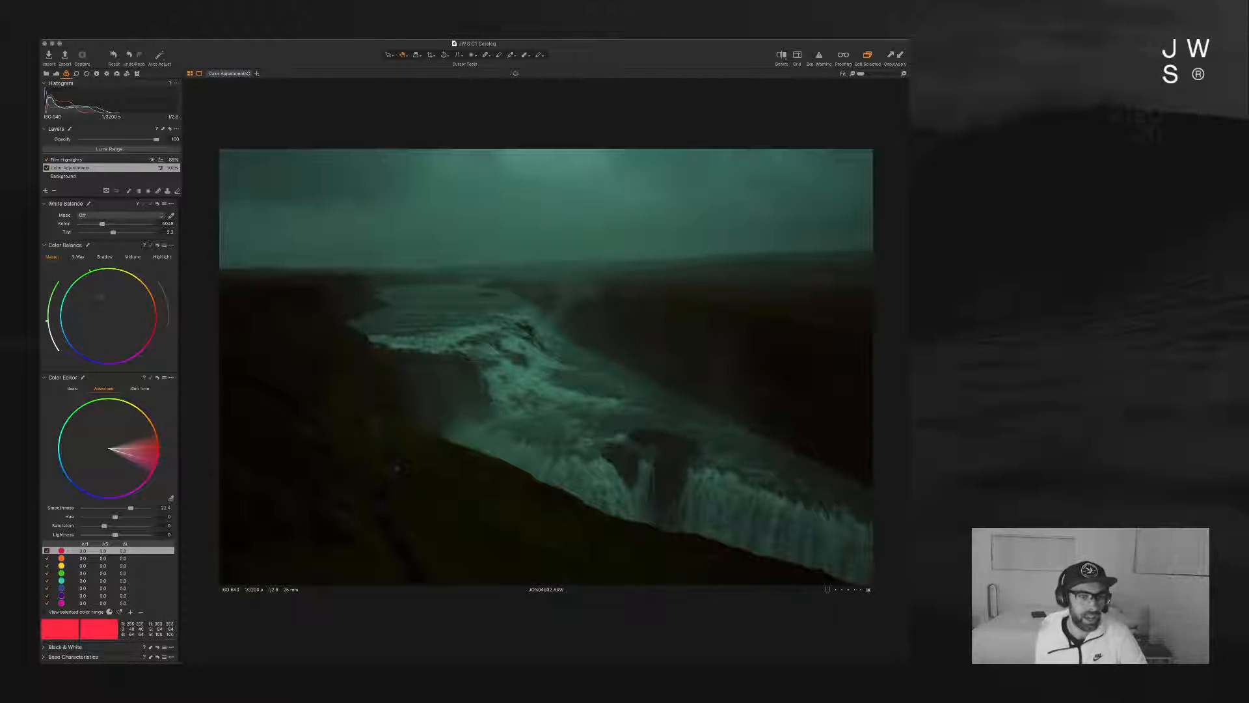
pyautogui.moveTo(86, 317); pyautogui.dragTo(88, 317)
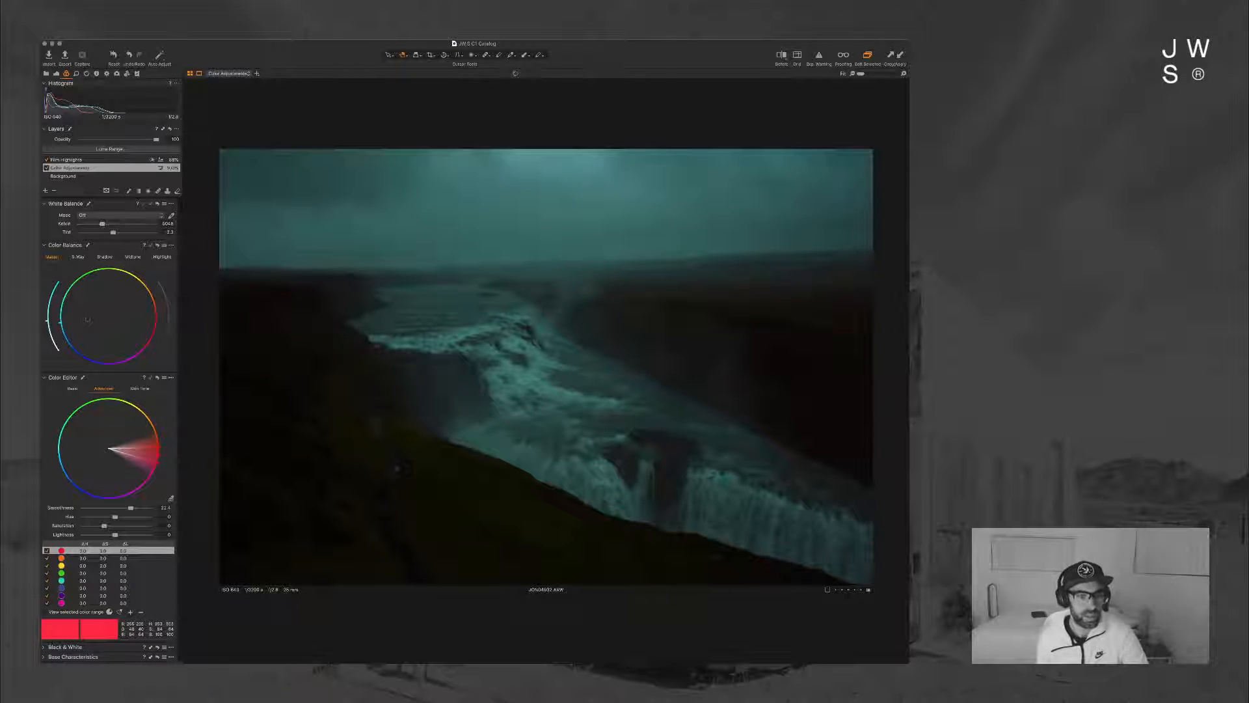
pyautogui.moveTo(88, 319); pyautogui.dragTo(101, 335)
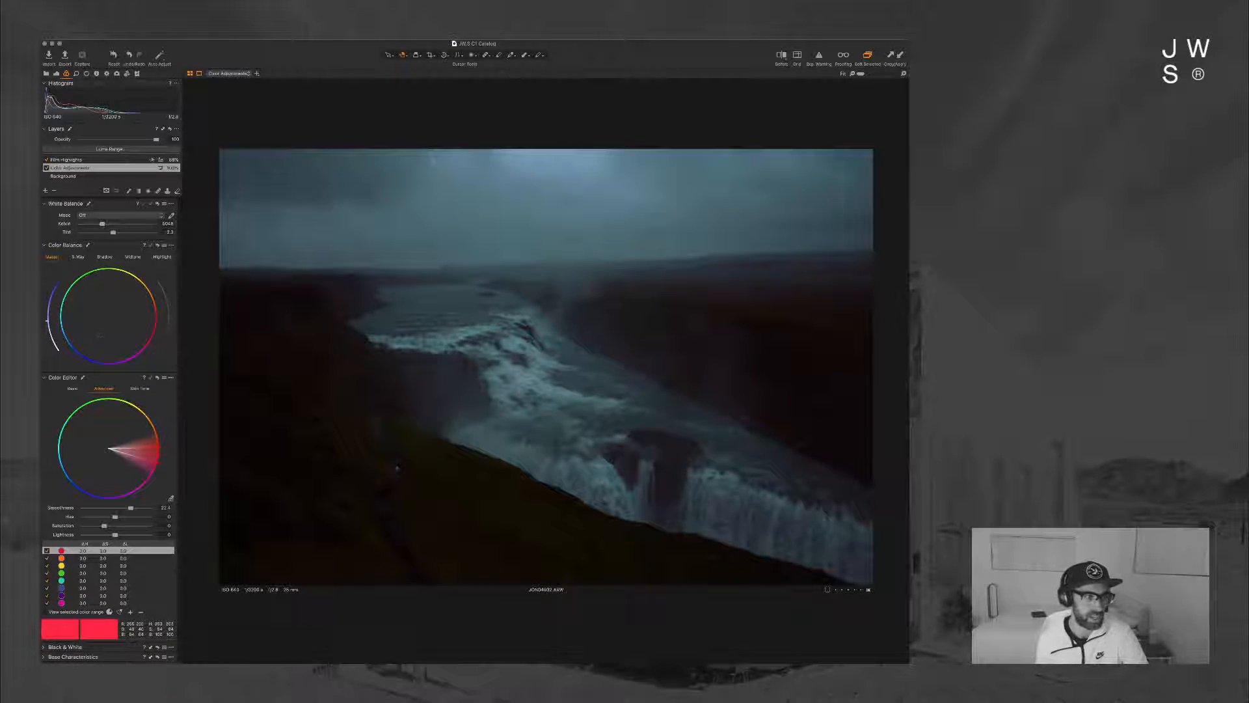
pyautogui.press('super+z')
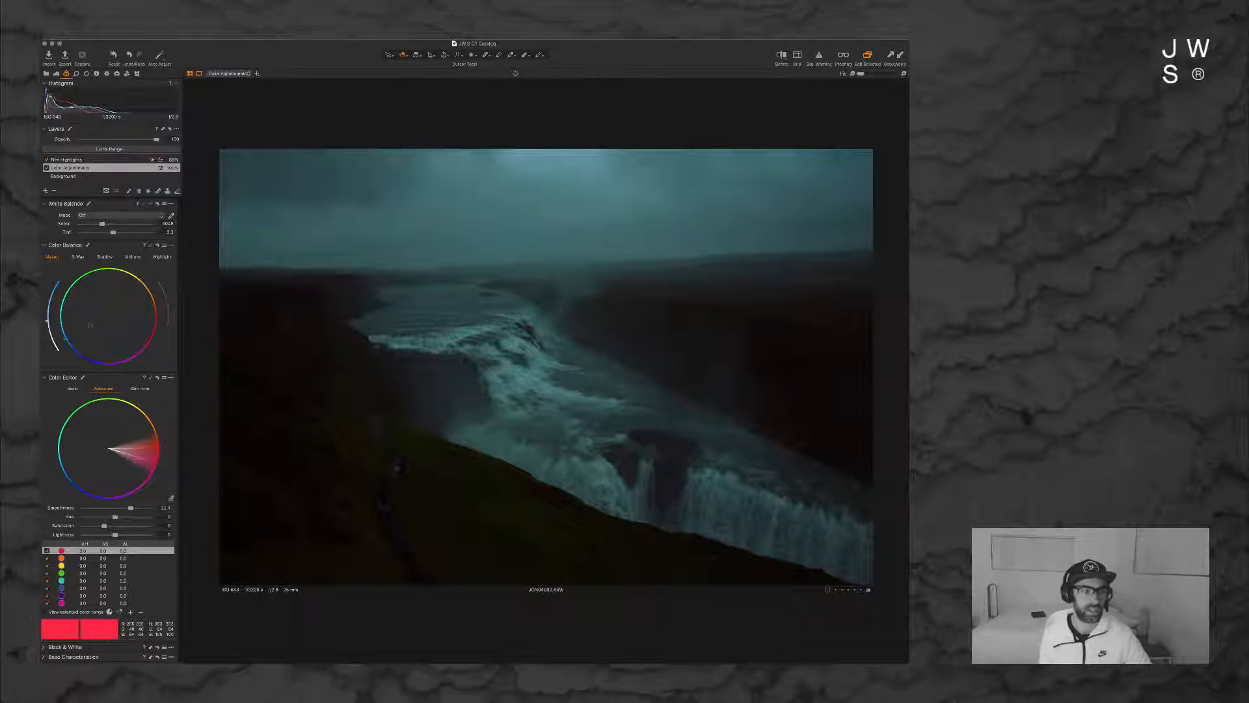
pyautogui.press('super+z')
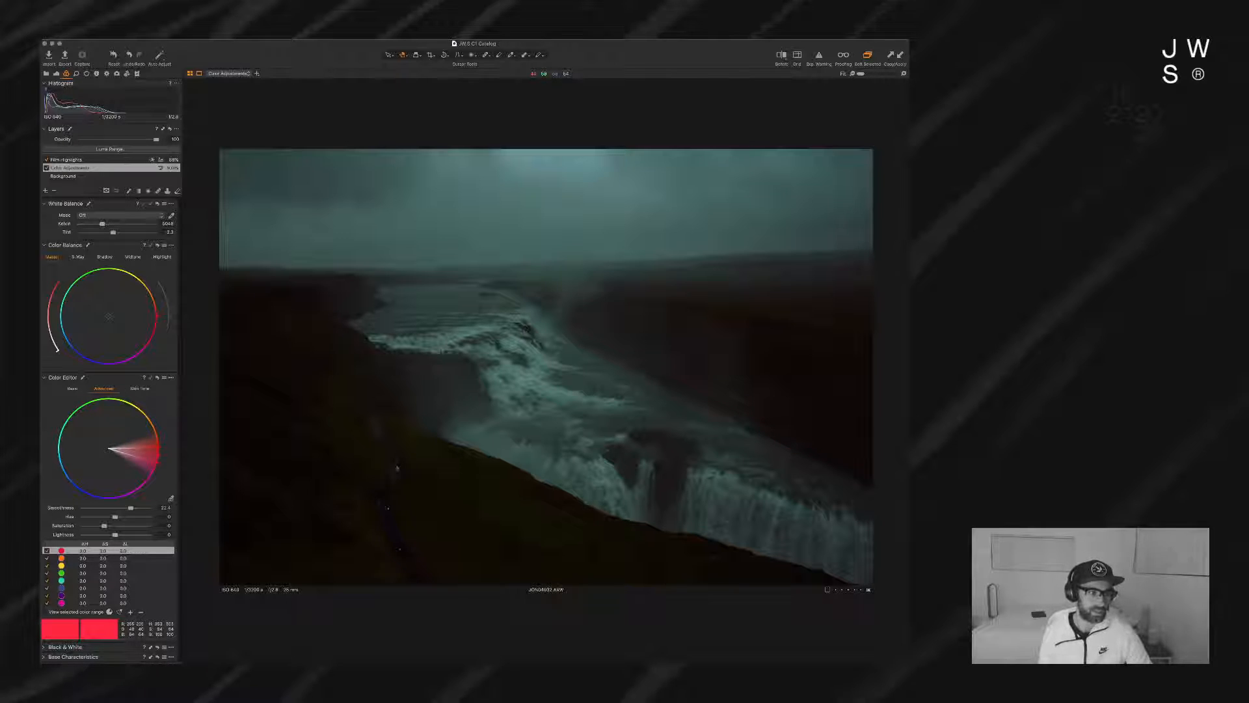
# Step: Undo the extreme Luma curve change on the Background layer and display the red channel curve
pyautogui.click(57, 74)
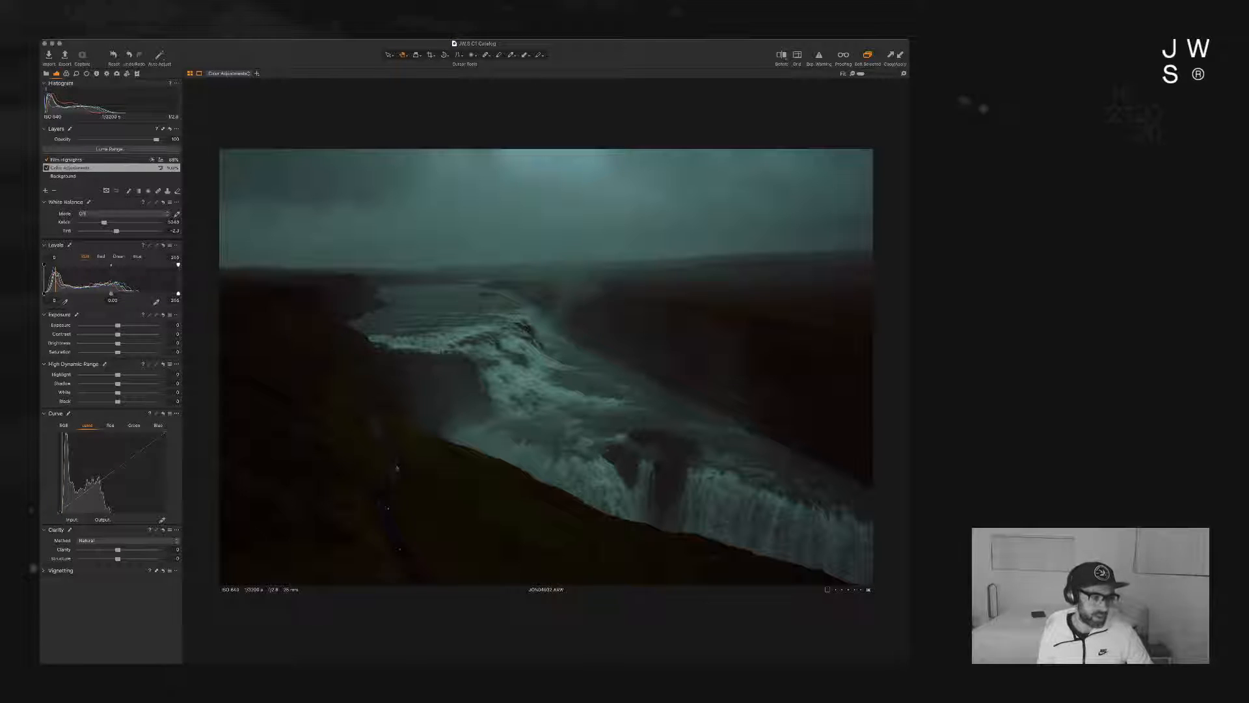
pyautogui.click(64, 177)
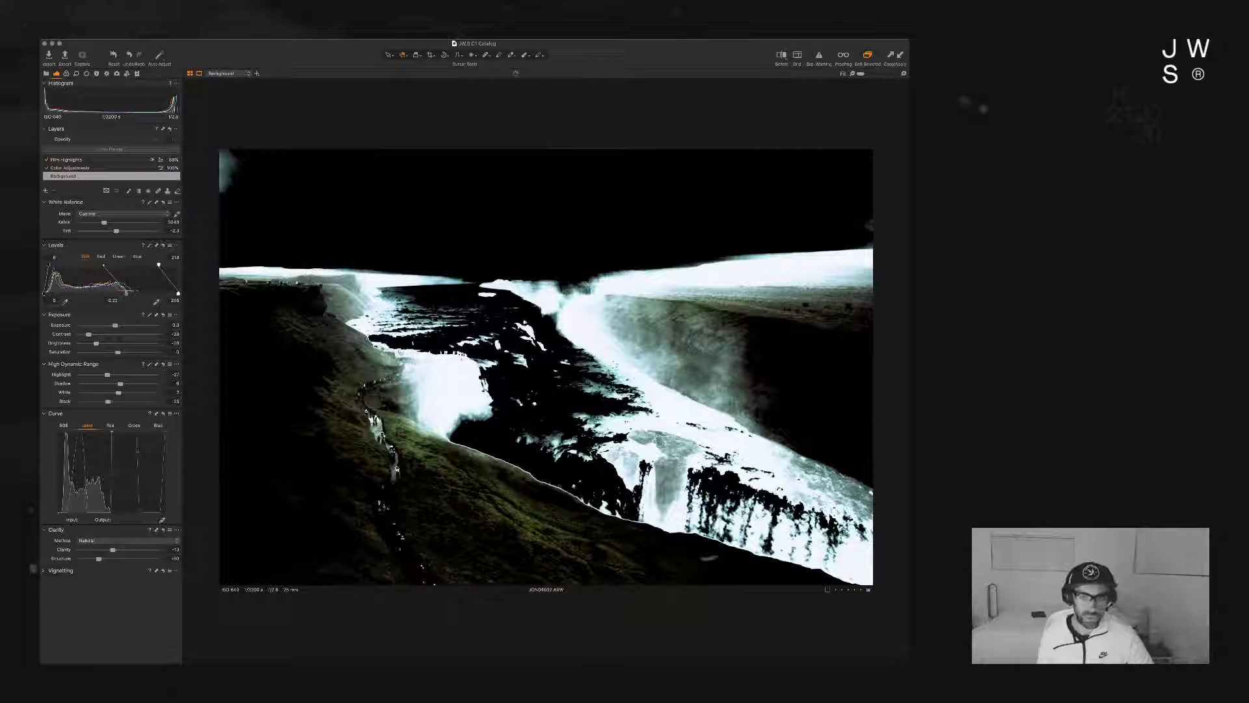
pyautogui.press('super+z')
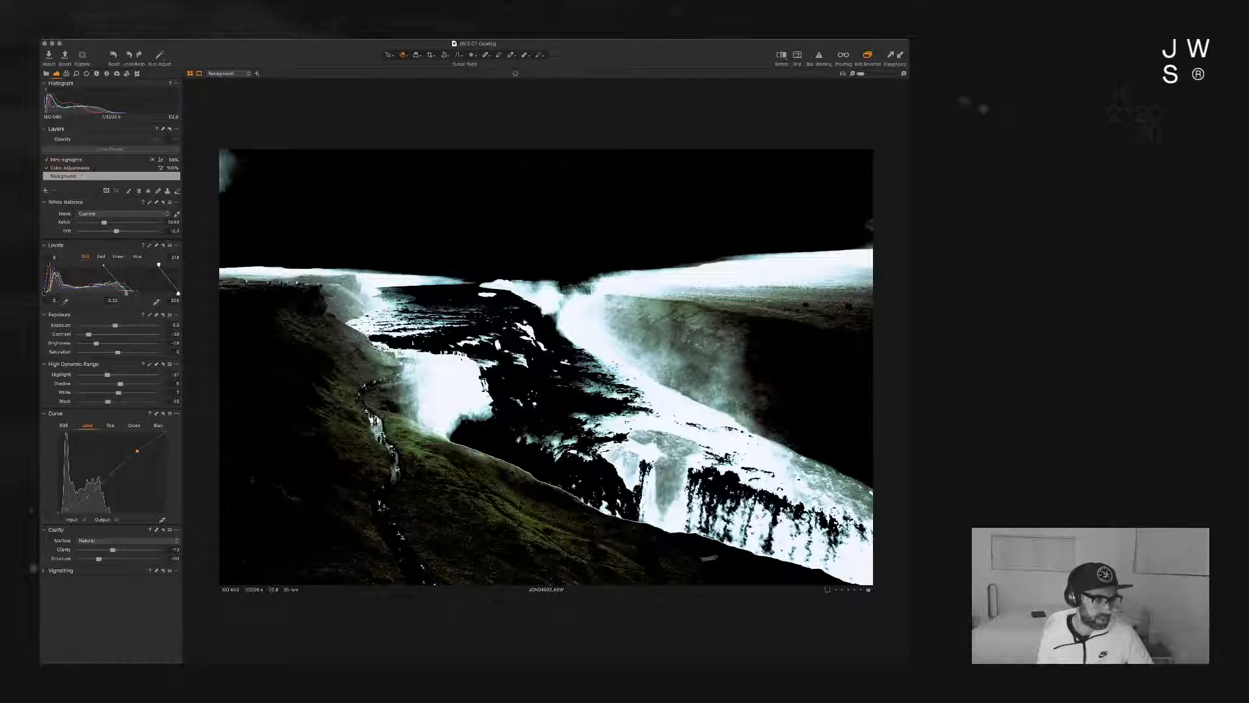
pyautogui.click(110, 425)
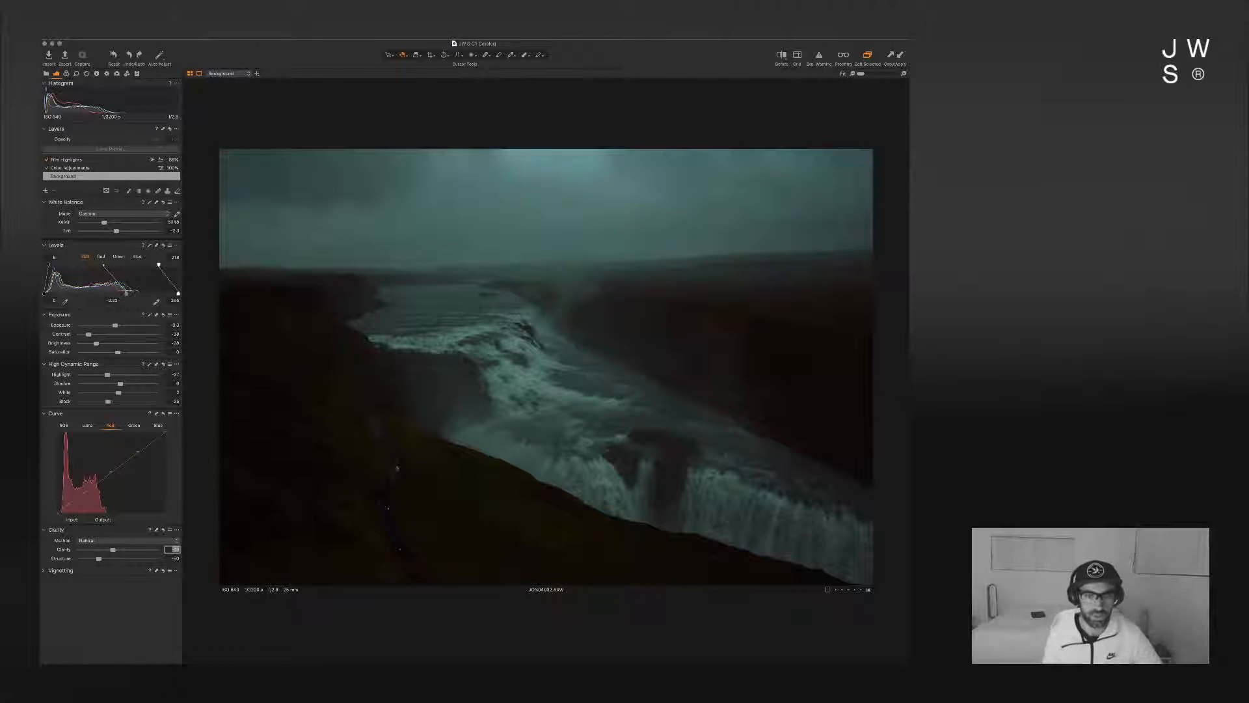
pyautogui.press('super+Tab')
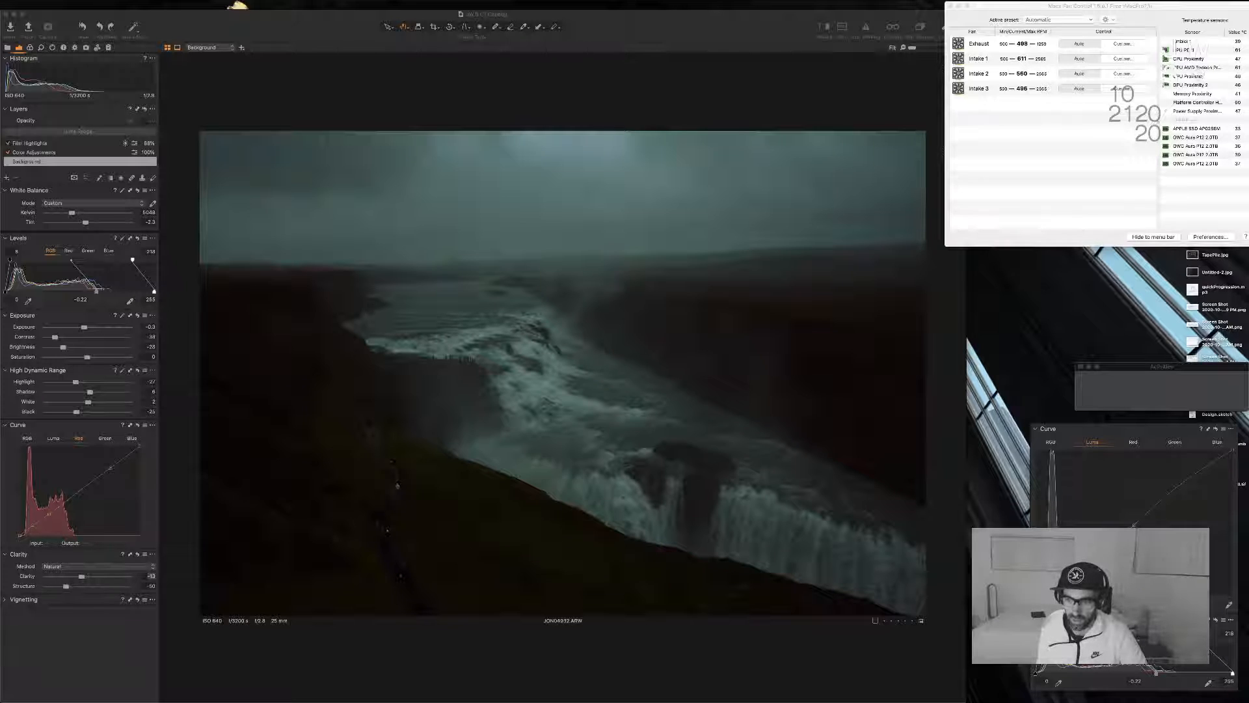
pyautogui.press('super+Tab')
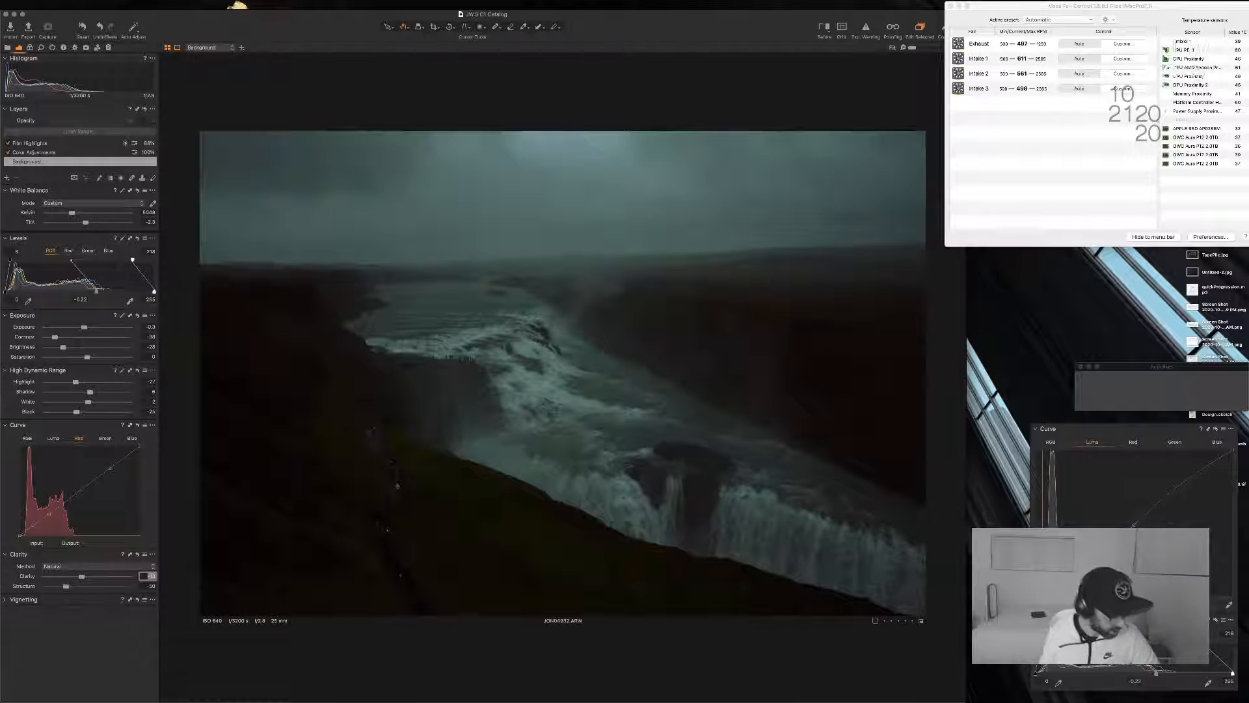
pyautogui.press('super+Tab')
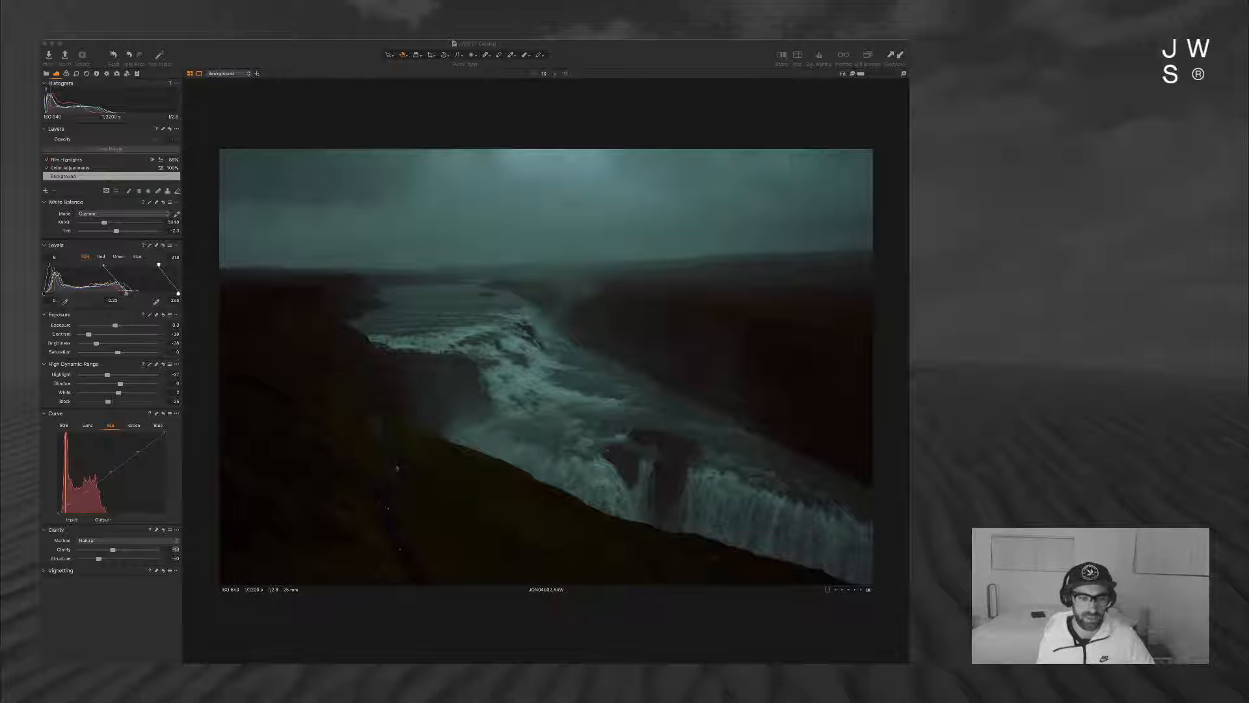
pyautogui.press('super+Tab')
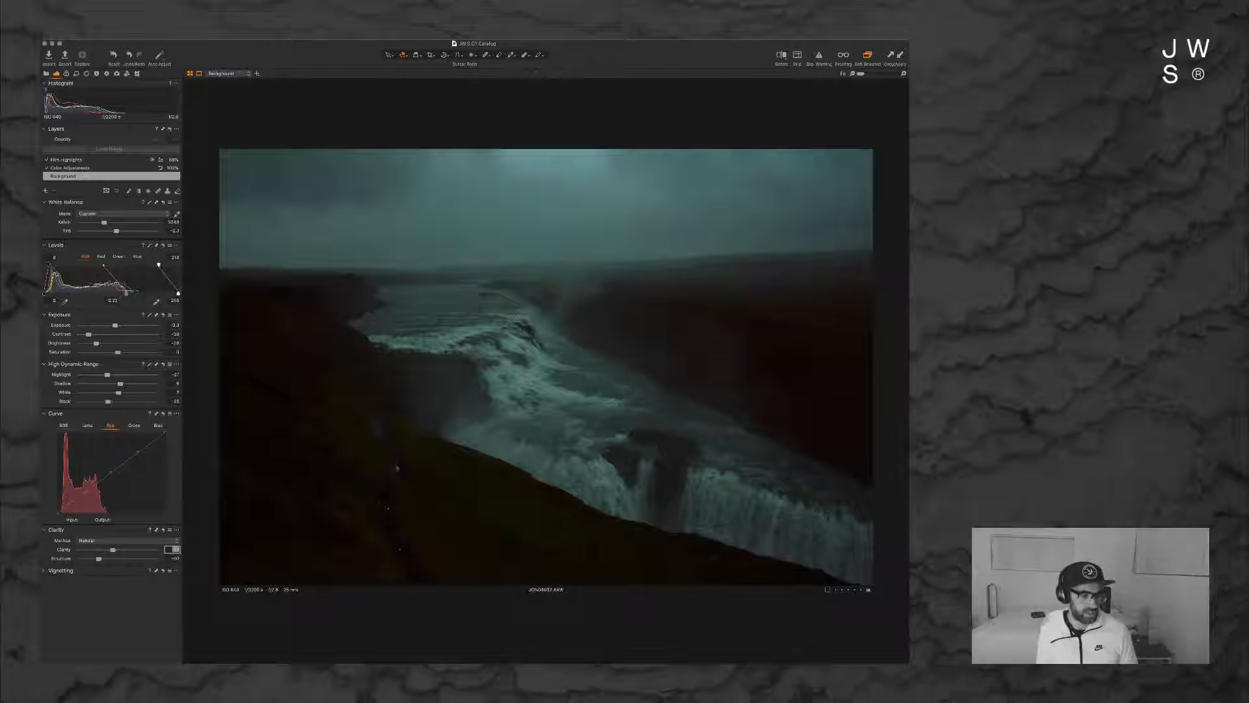
pyautogui.press('Return')
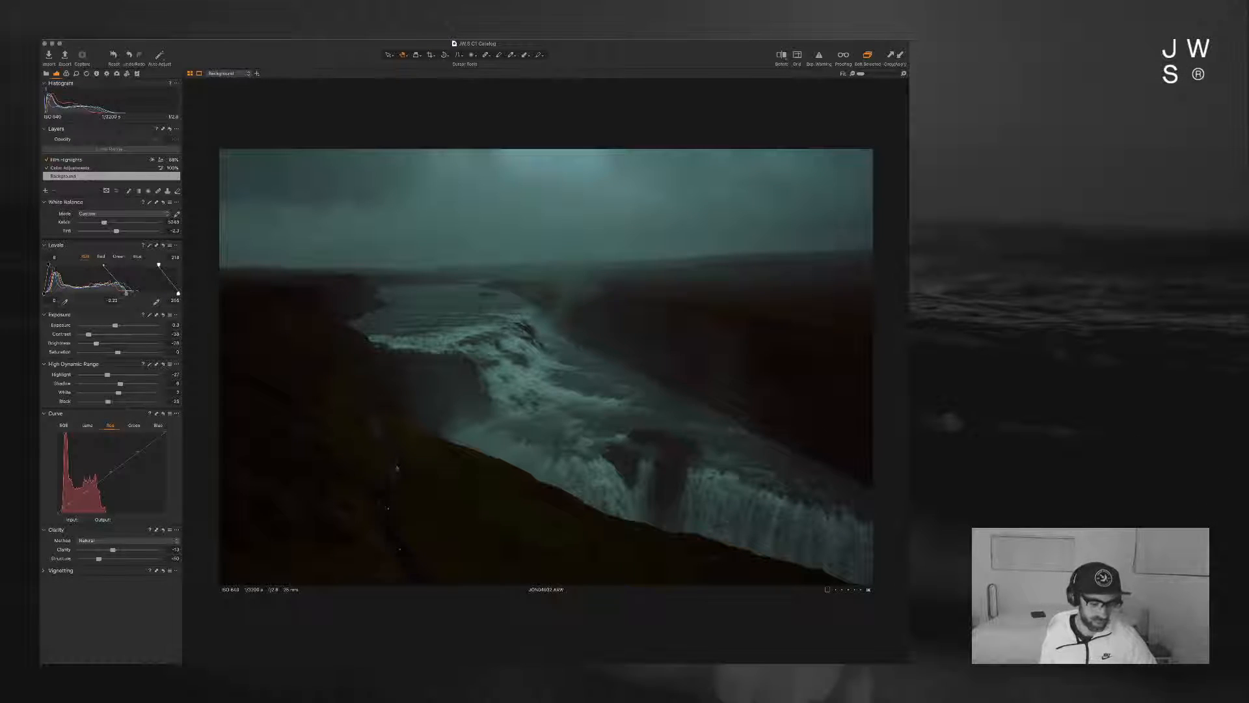
# Step: Try a green master tint in Color Balance on the Background layer, and undo it
pyautogui.press('super+alt+3')
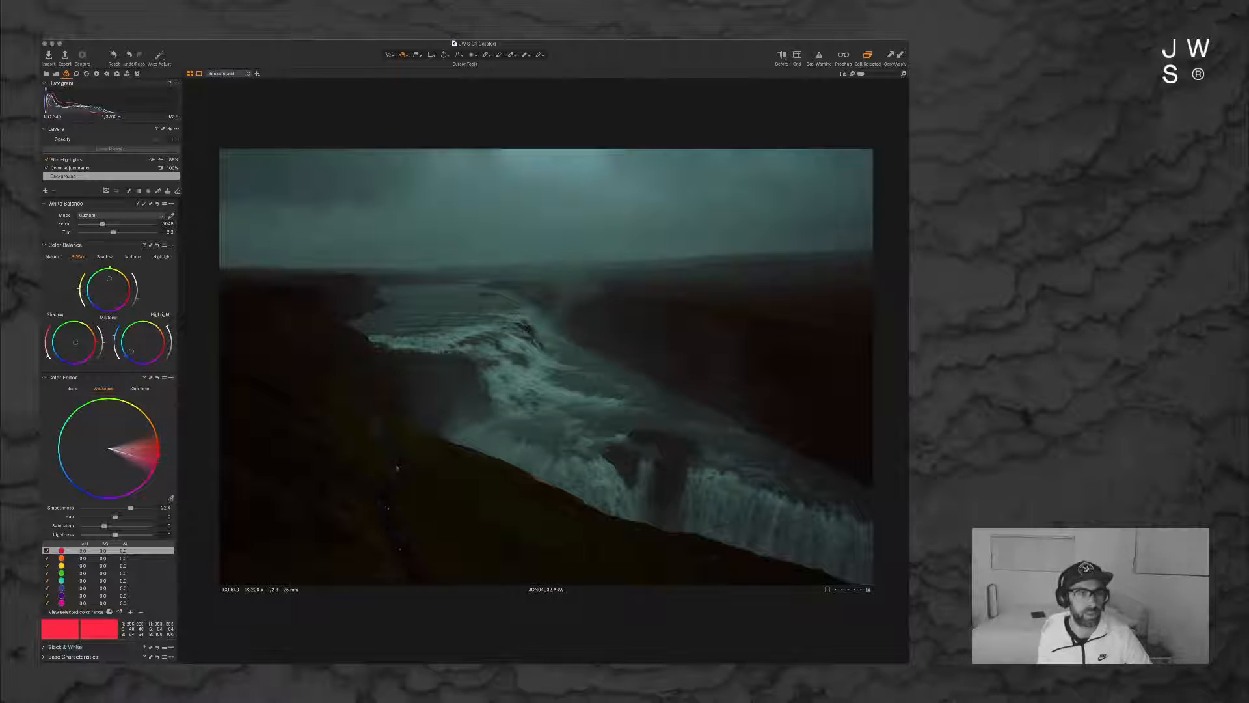
pyautogui.press('g')
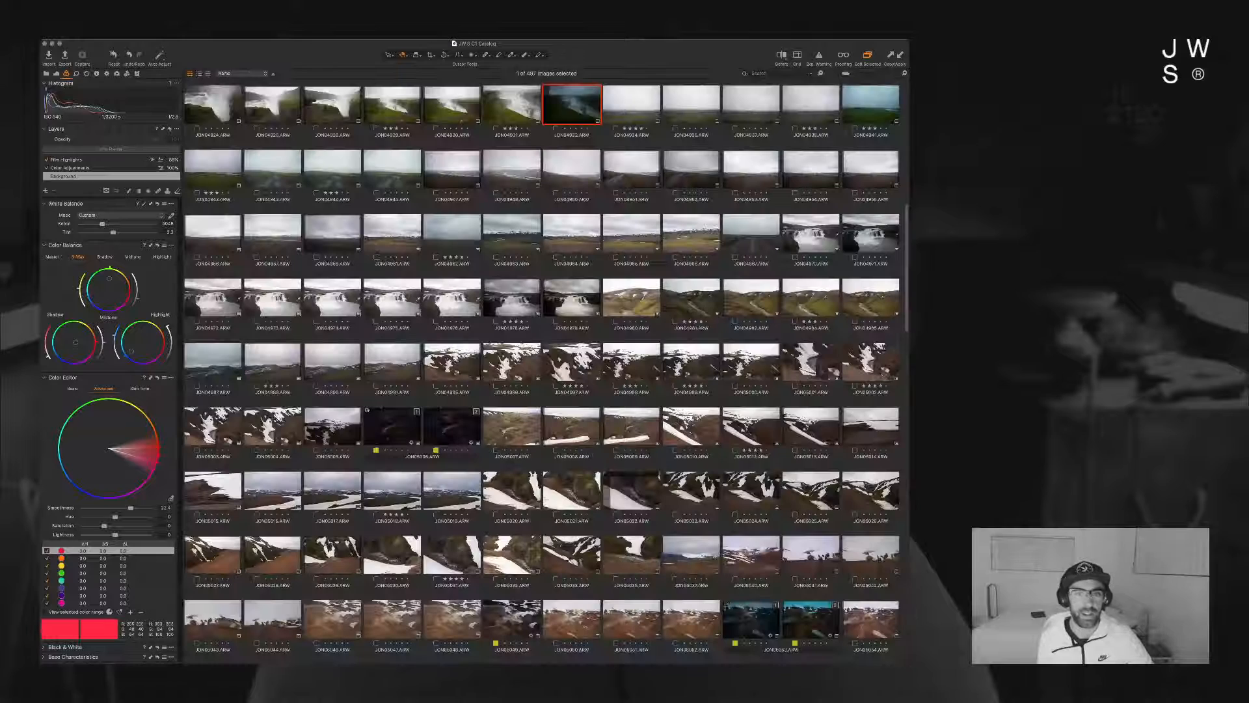
pyautogui.press('g')
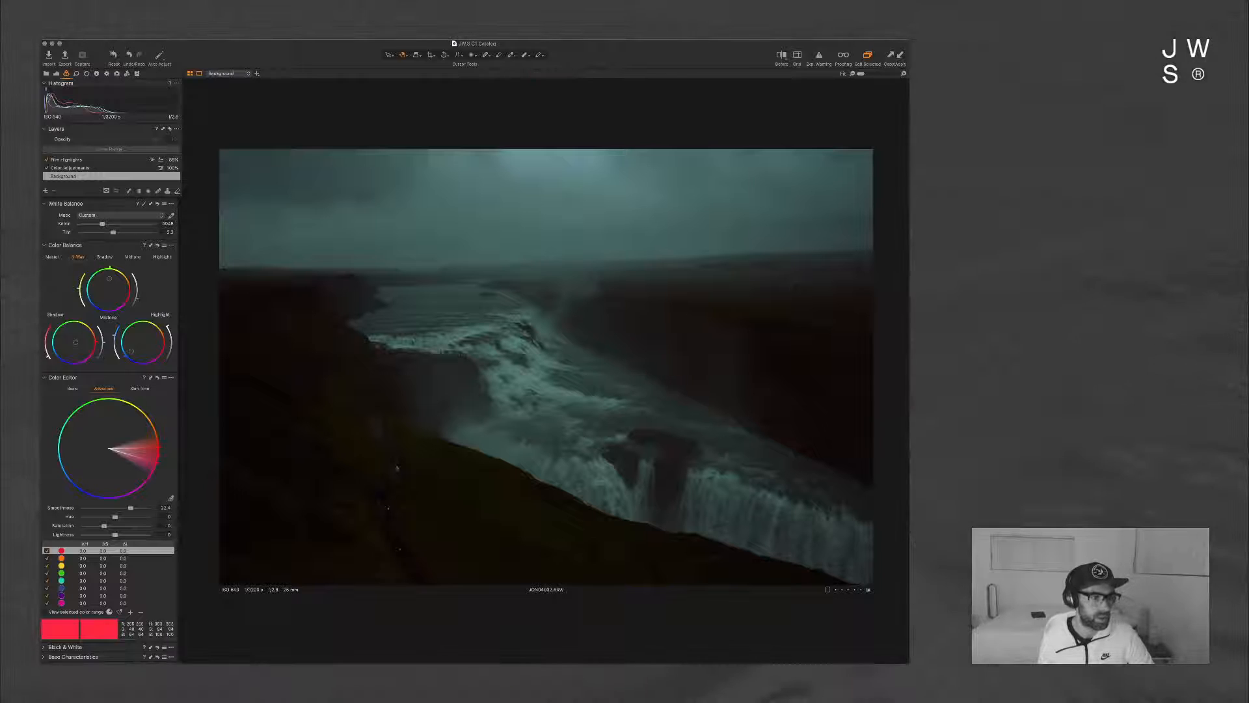
pyautogui.click(52, 257)
pyautogui.moveTo(108, 315); pyautogui.dragTo(104, 295)
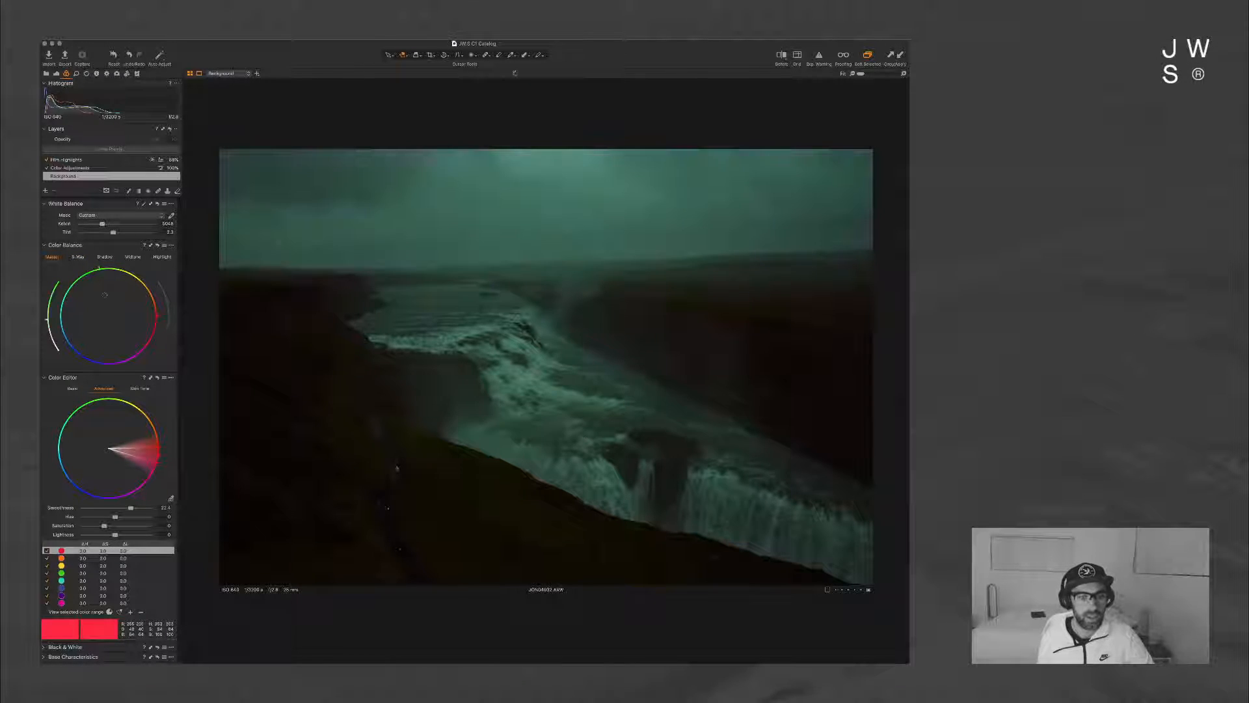
pyautogui.press('super+z')
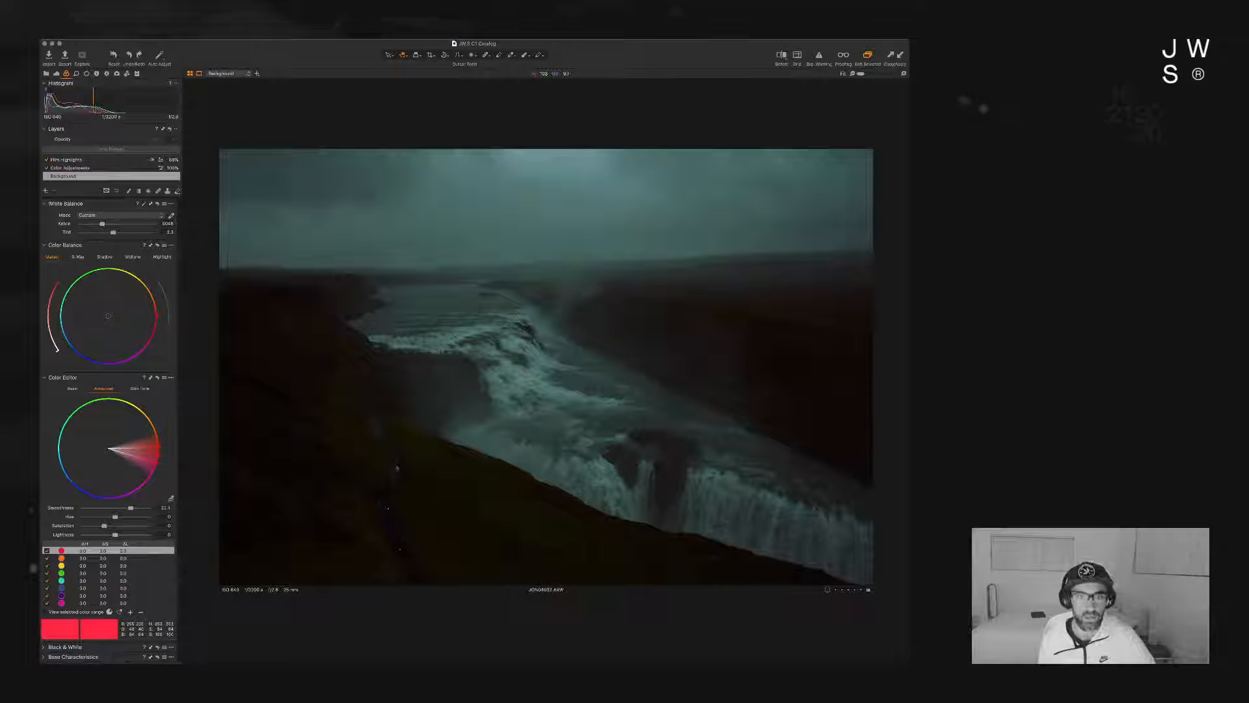
# Step: Tag the edited waterfall photo yellow and filter the album to yellow-tagged images
pyautogui.press('g')
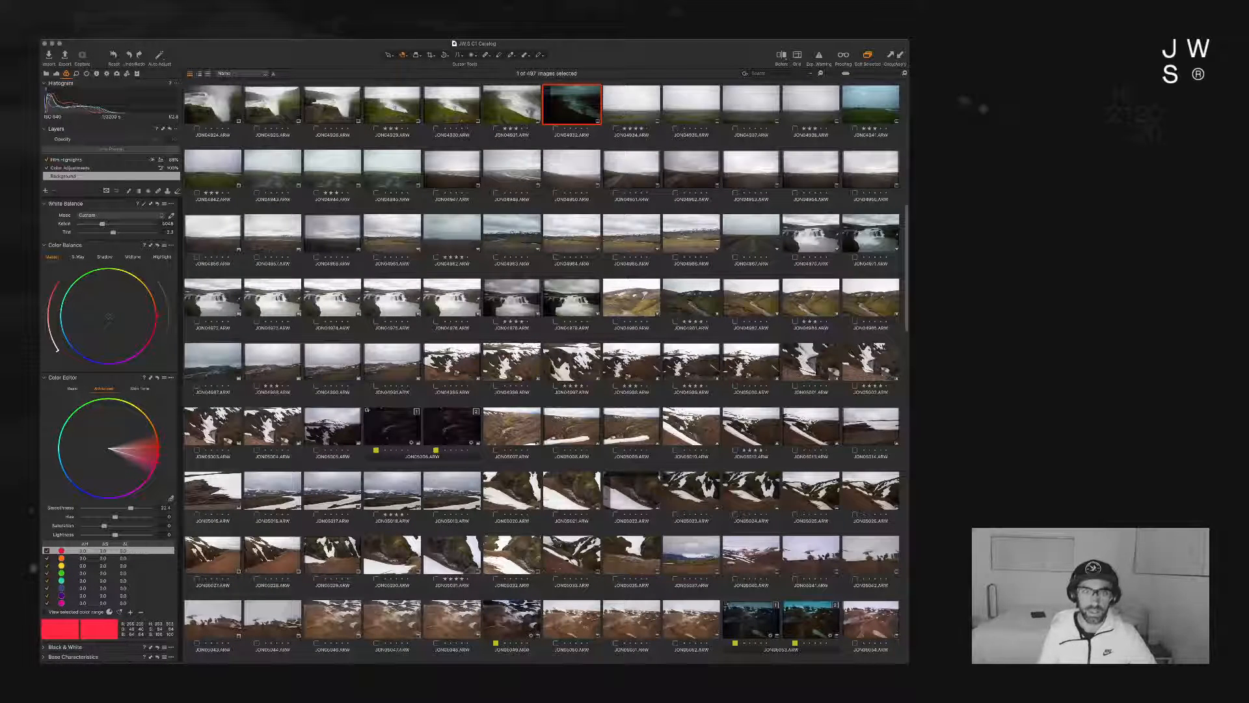
pyautogui.press('*')
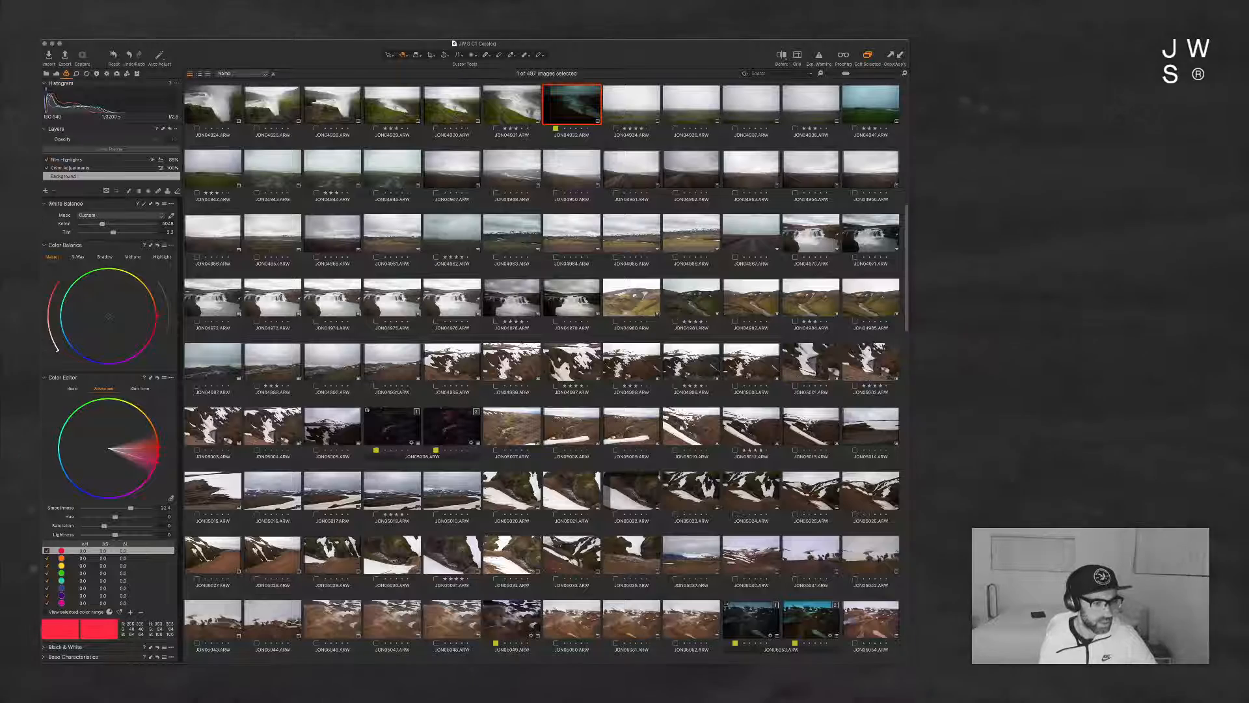
pyautogui.click(56, 74)
pyautogui.click(46, 74)
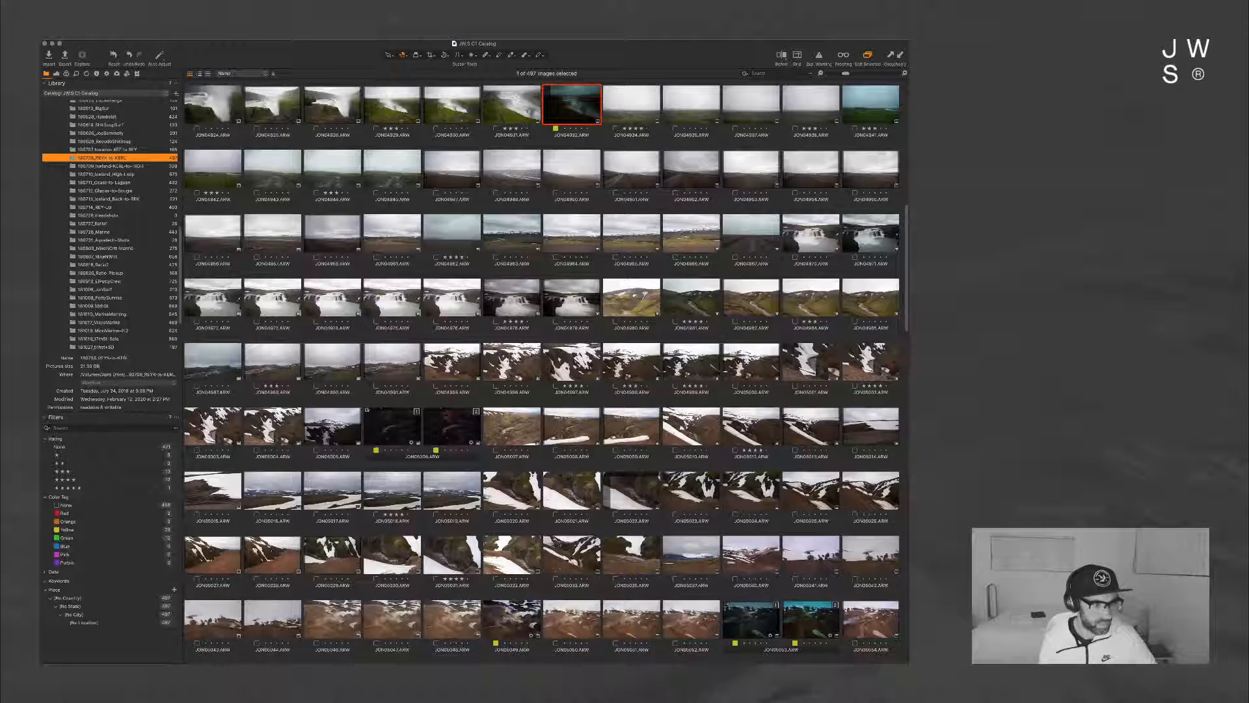
pyautogui.click(168, 530)
pyautogui.click(56, 73)
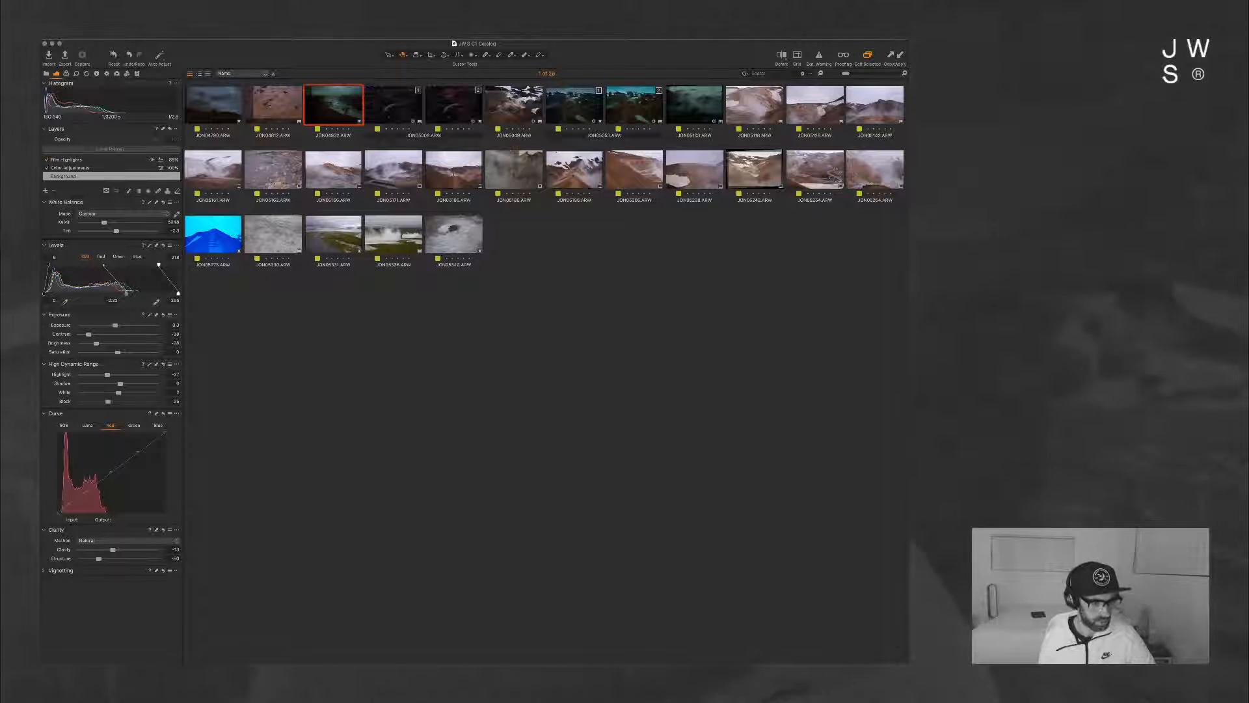
# Step: Extend the color tag filter to include green-tagged images as well
pyautogui.click(46, 74)
pyautogui.keyDown('alt'); pyautogui.click(174, 539); pyautogui.keyUp('alt')
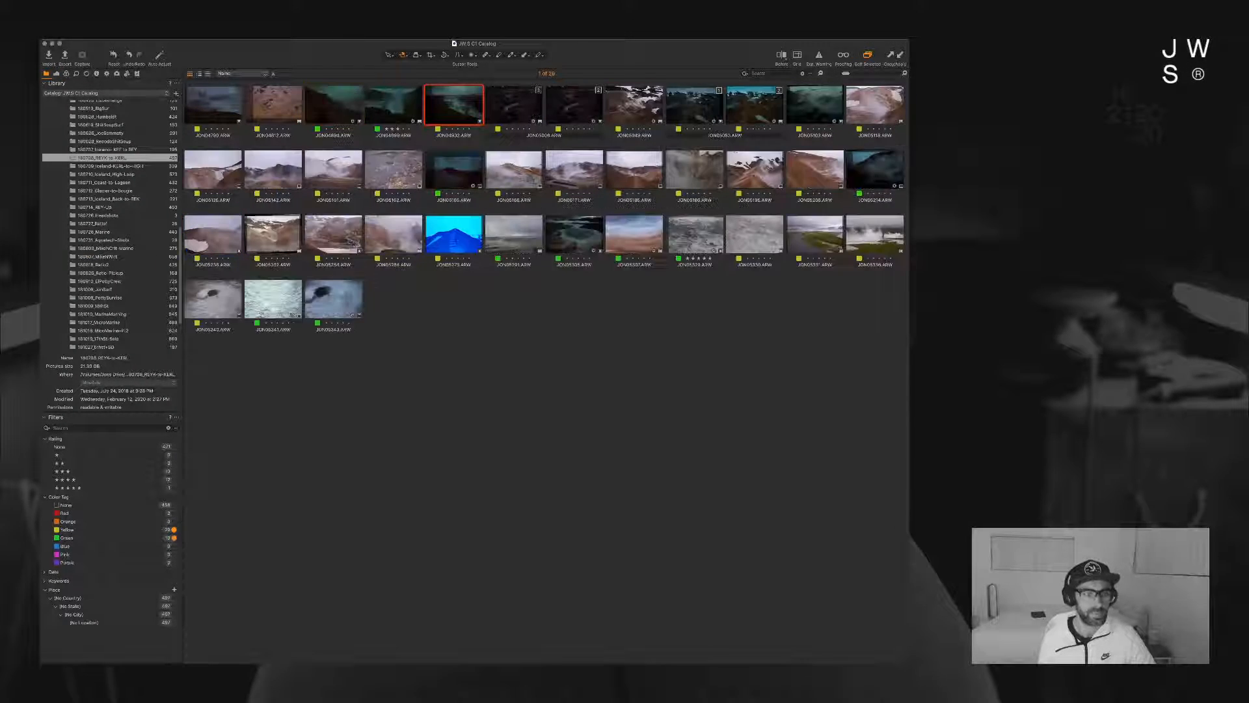
pyautogui.click(57, 73)
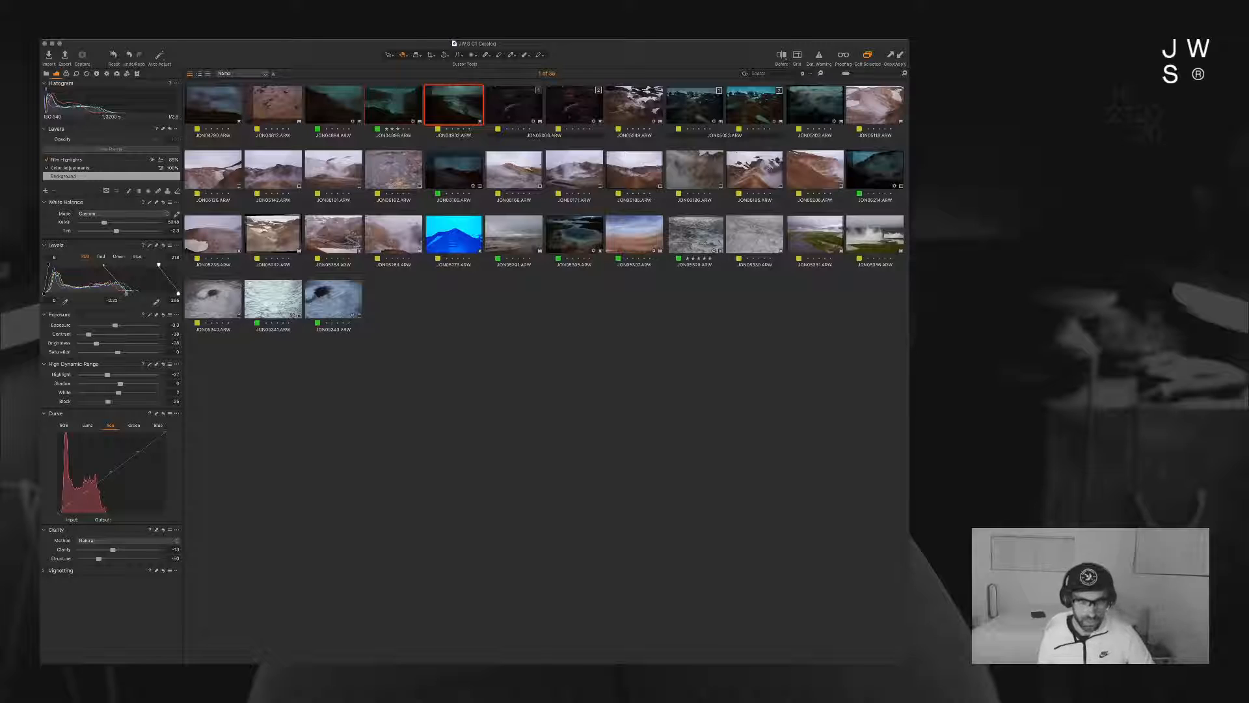
# Step: Compare the edited photo with the green-tagged dark waterfall photo in the viewer, and make the green-tagged one active
pyautogui.keyDown('super'); pyautogui.click(393, 104); pyautogui.keyUp('super')
pyautogui.press('g')
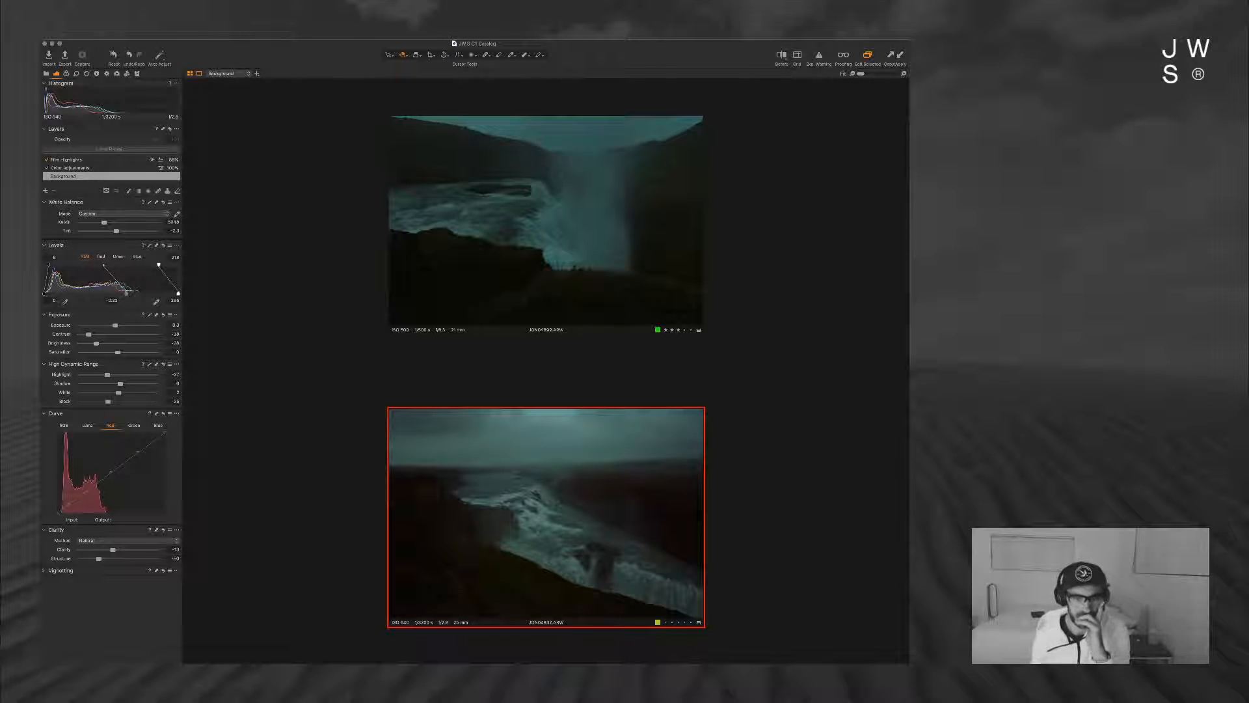
pyautogui.click(547, 225)
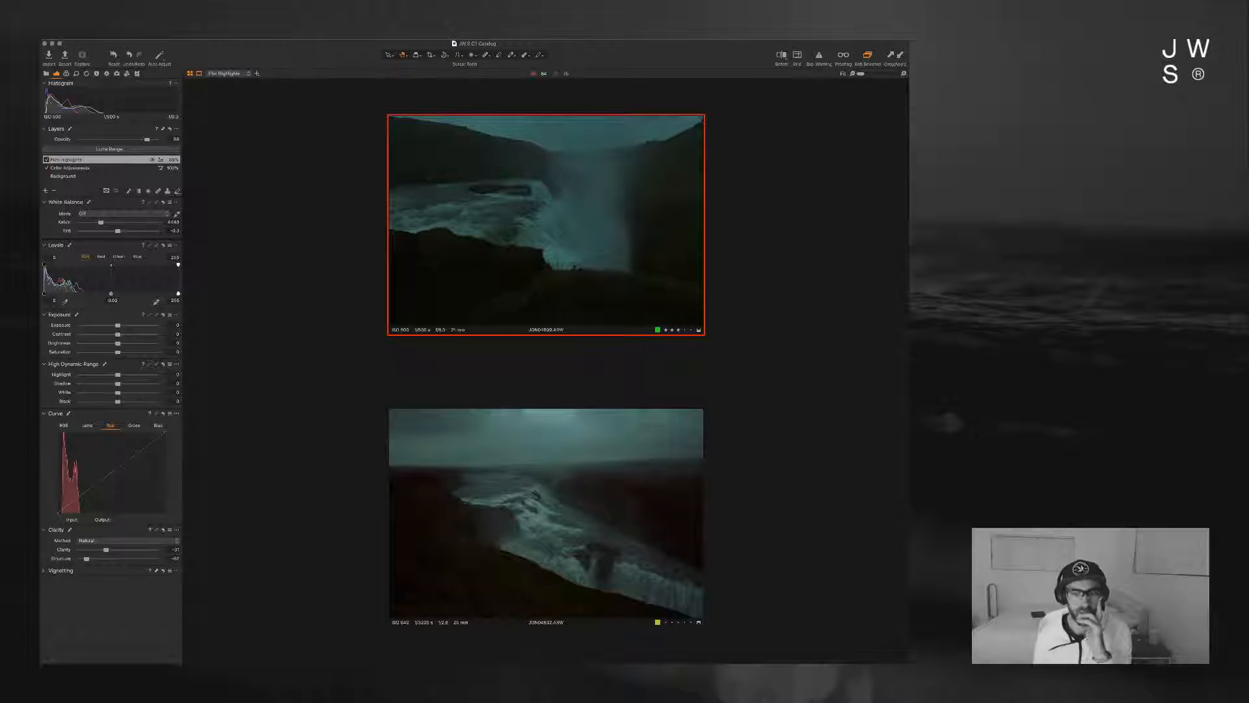
# Step: Make the yellow-tagged waterfall photo active and check it against the other tagged images in the thumbnail grid
pyautogui.click(547, 518)
pyautogui.press('g')
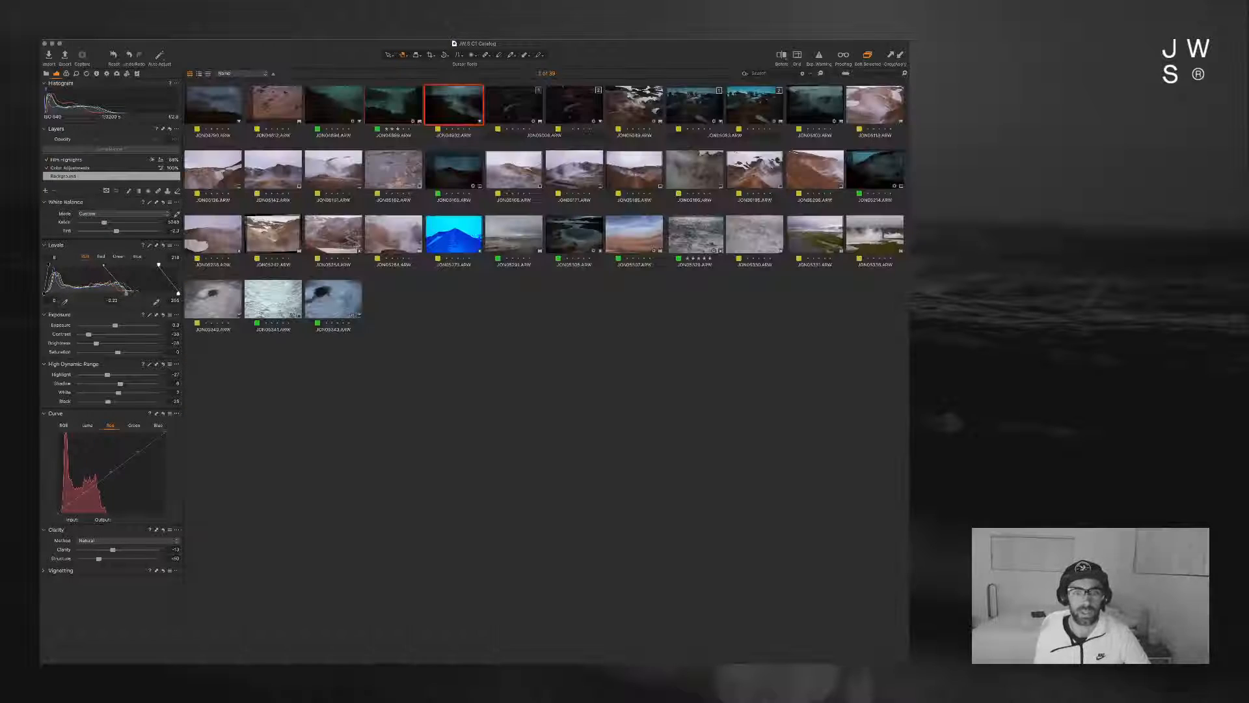
pyautogui.click(573, 234)
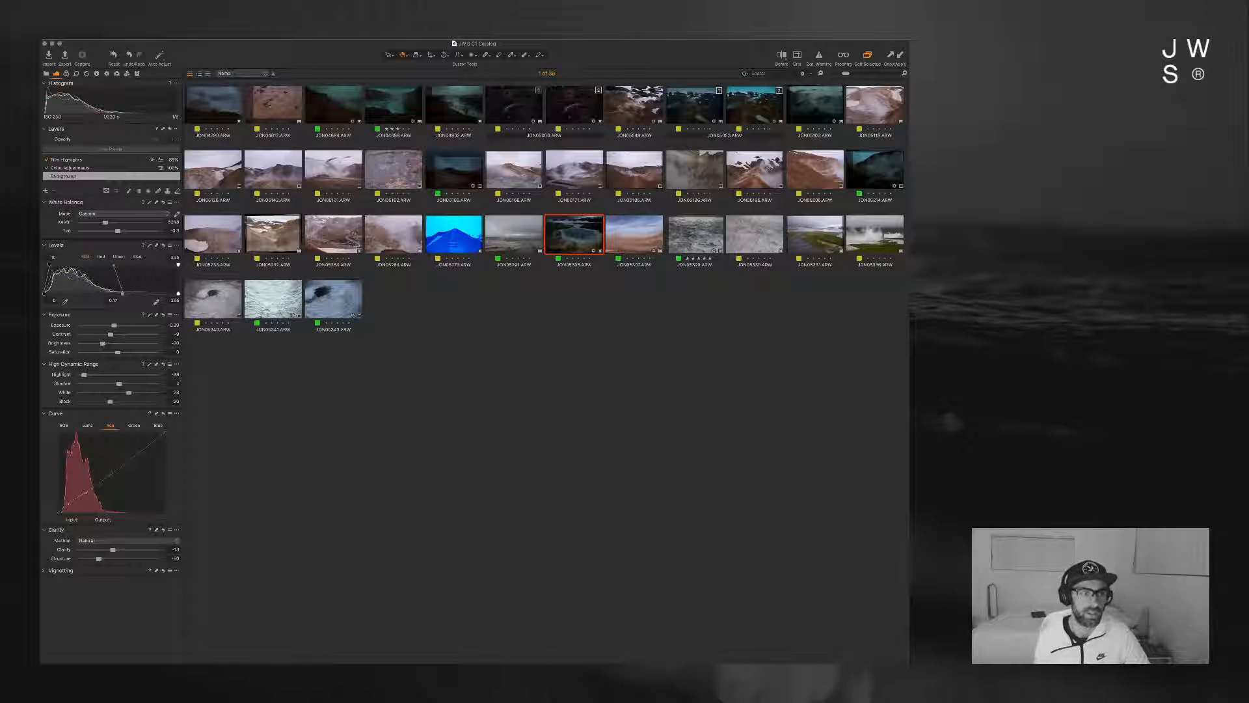
pyautogui.click(454, 105)
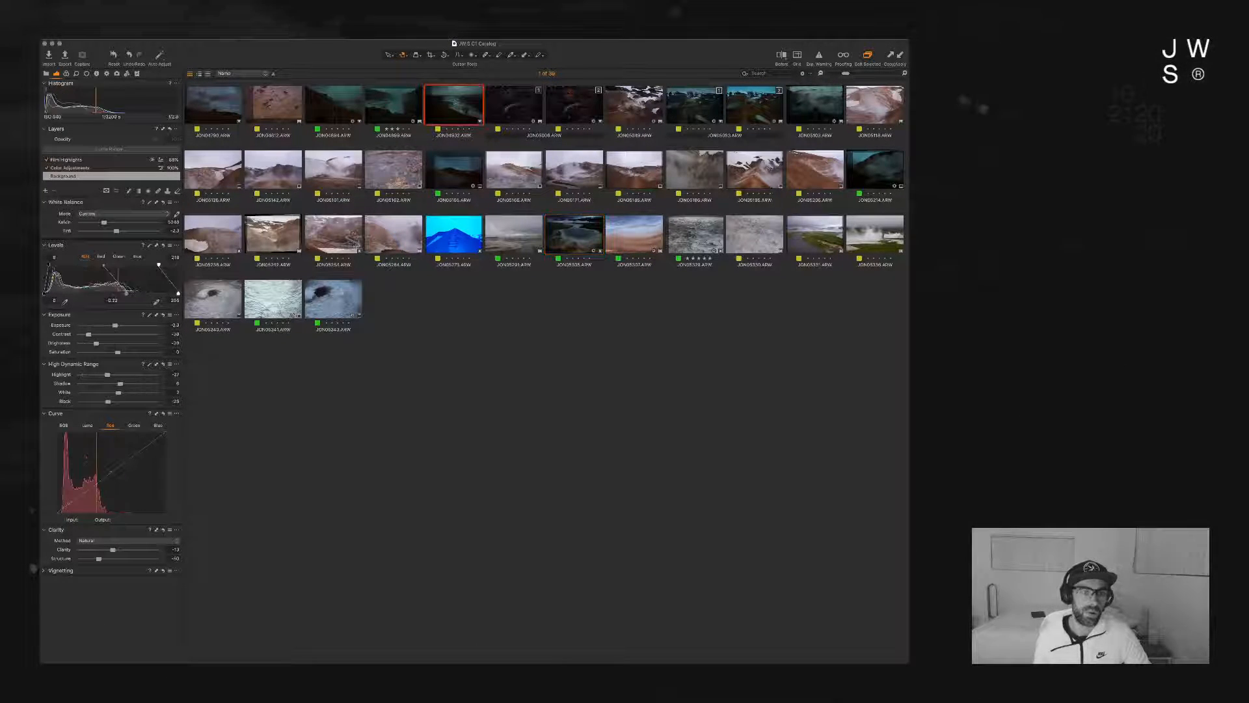
pyautogui.press('g')
pyautogui.press('g')
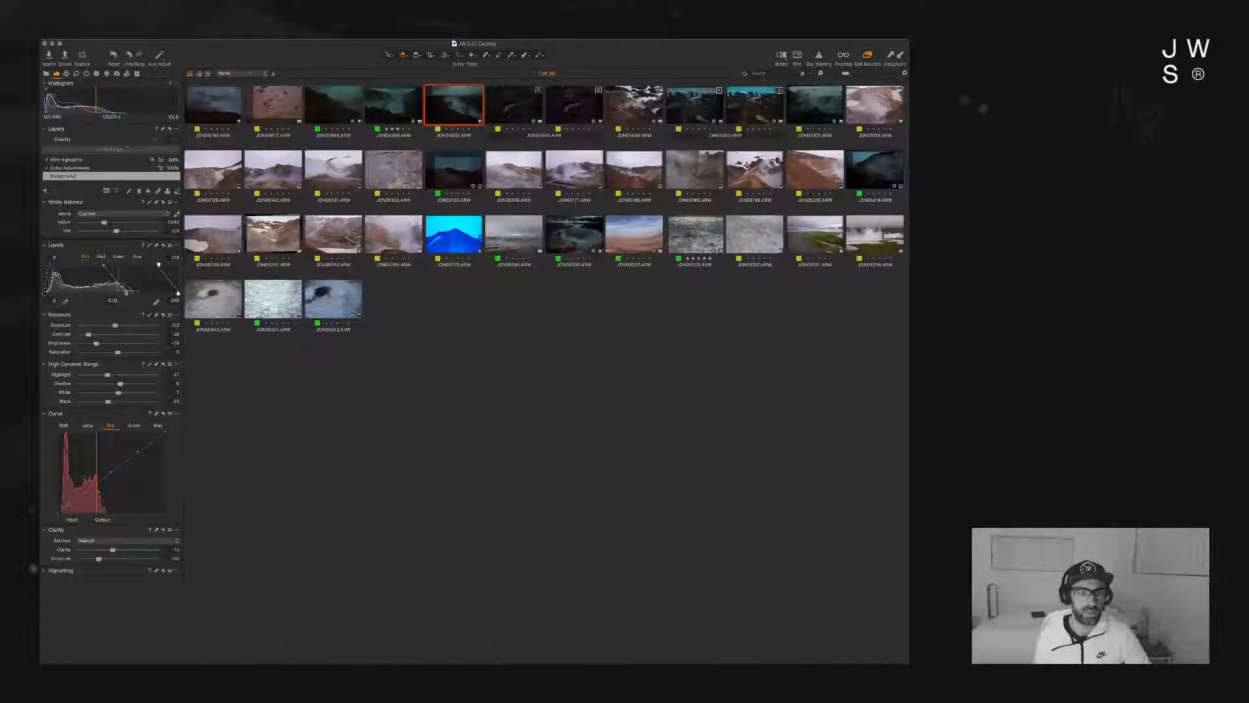
# Step: View the green-tagged photo of people on the cliff path, inspect its misty river at 100%, and return to the thumbnails
pyautogui.click(393, 105)
pyautogui.press('g')
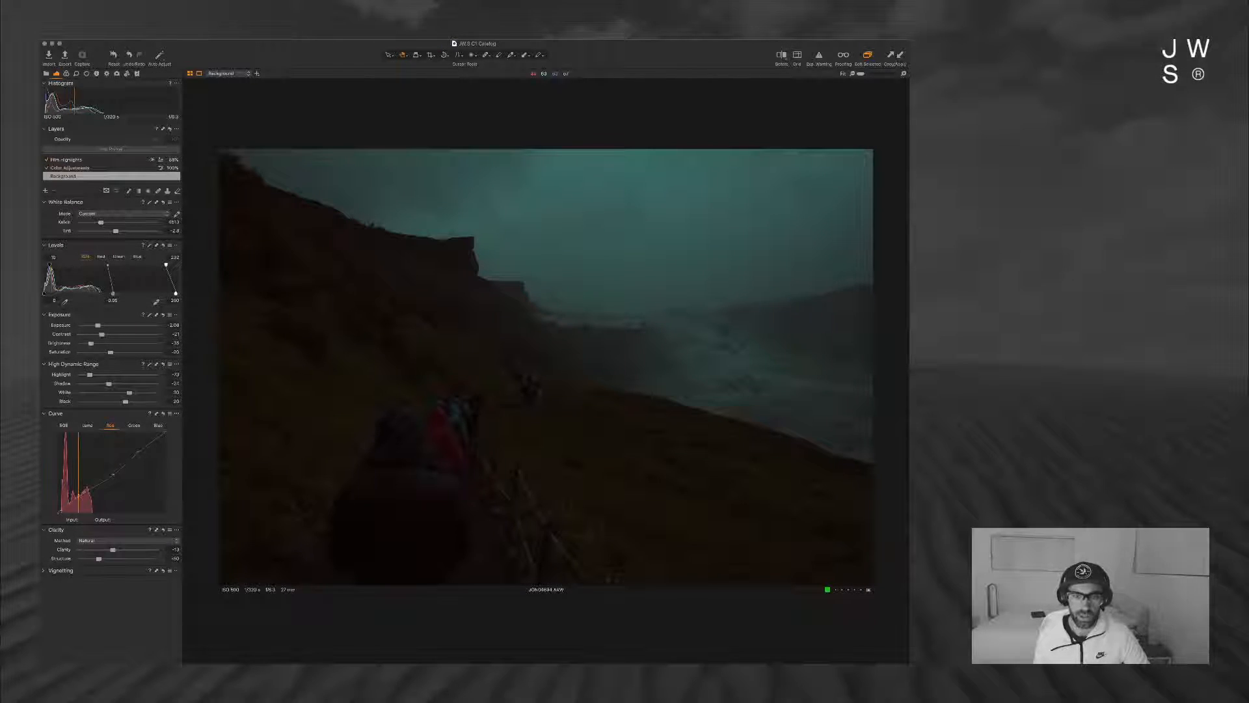
pyautogui.doubleClick(807, 285)
pyautogui.moveTo(807, 285); pyautogui.dragTo(906, 238)
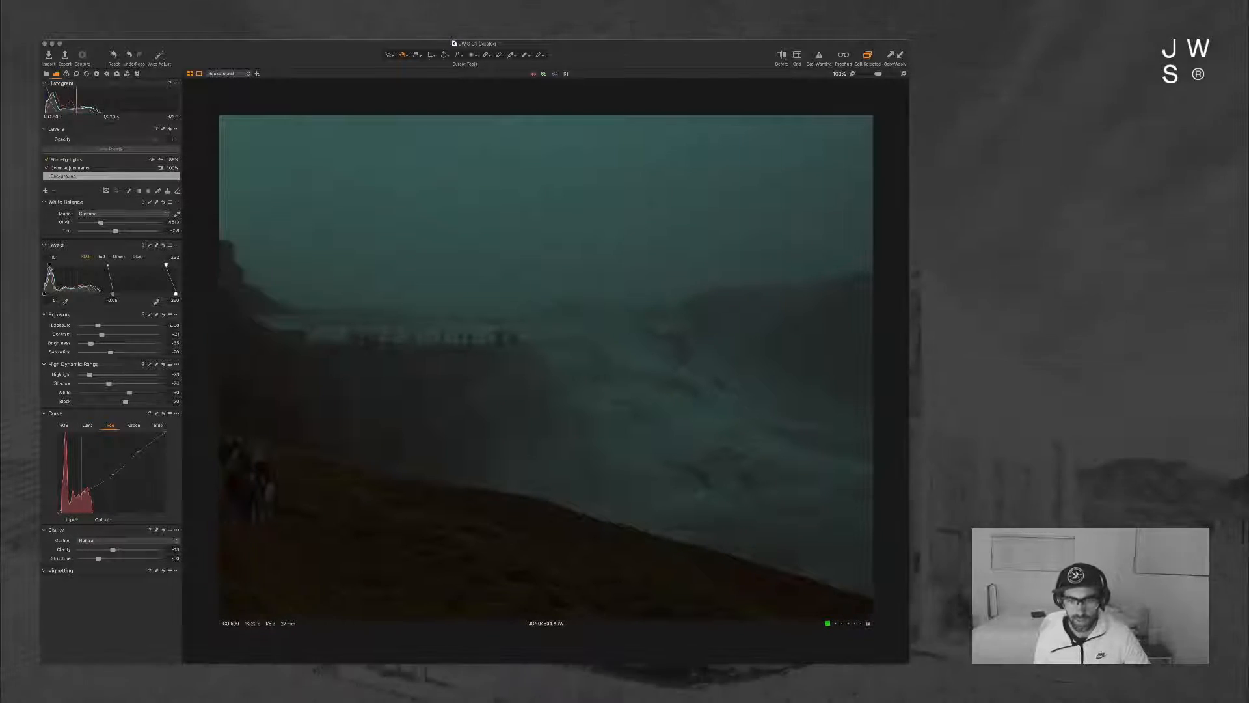
pyautogui.doubleClick(585, 274)
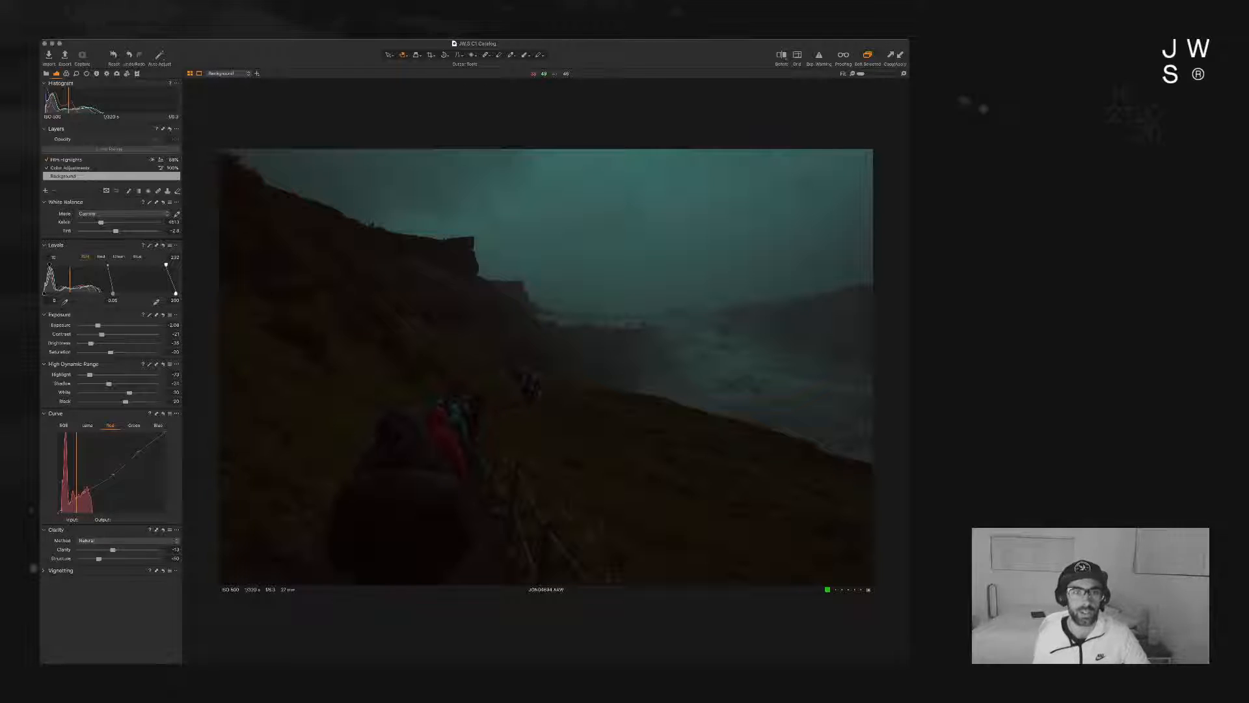
pyautogui.press('g')
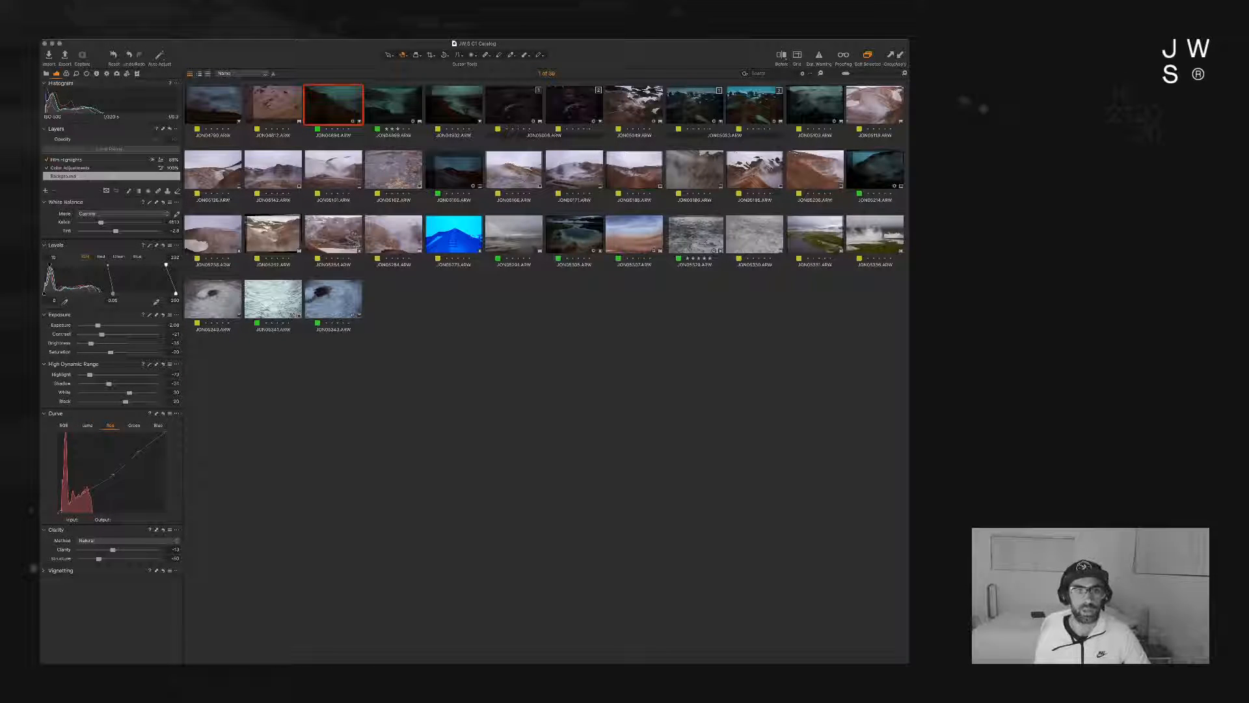
# Step: Reopen the yellow-tagged waterfall photo and review its three-way color balance on the Background layer
pyautogui.press('Right')
pyautogui.press('Right')
pyautogui.press('g')
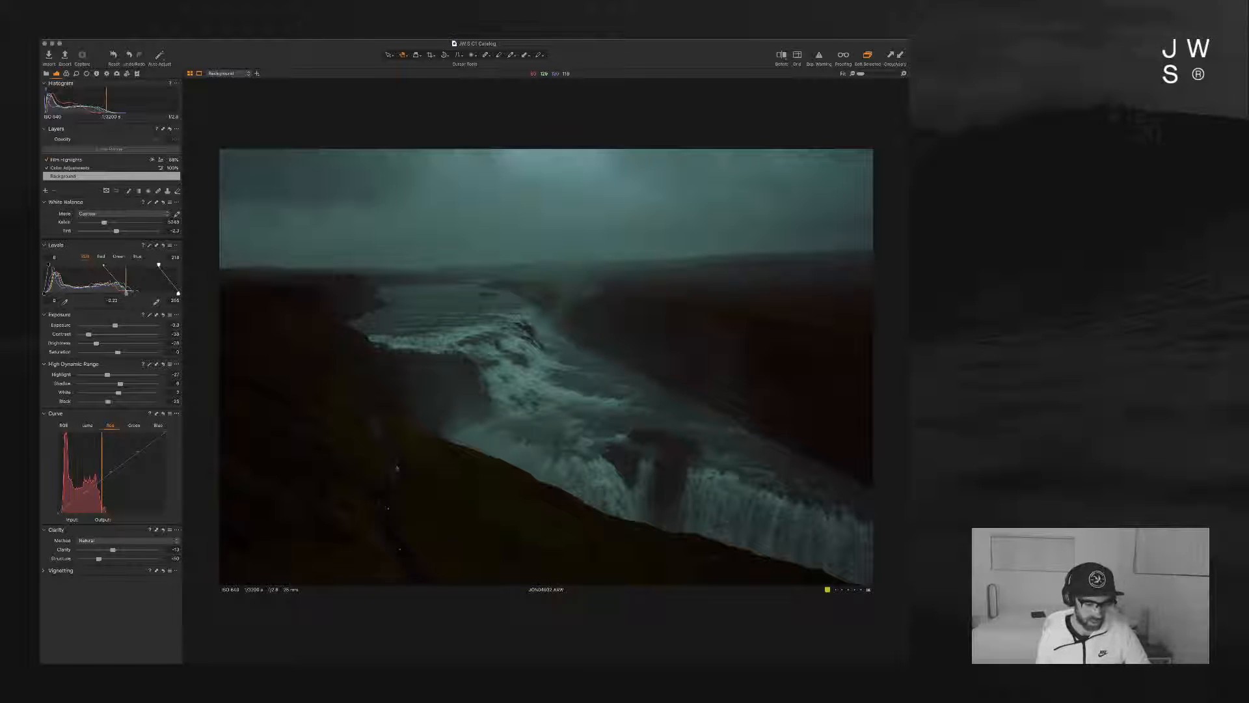
pyautogui.click(66, 73)
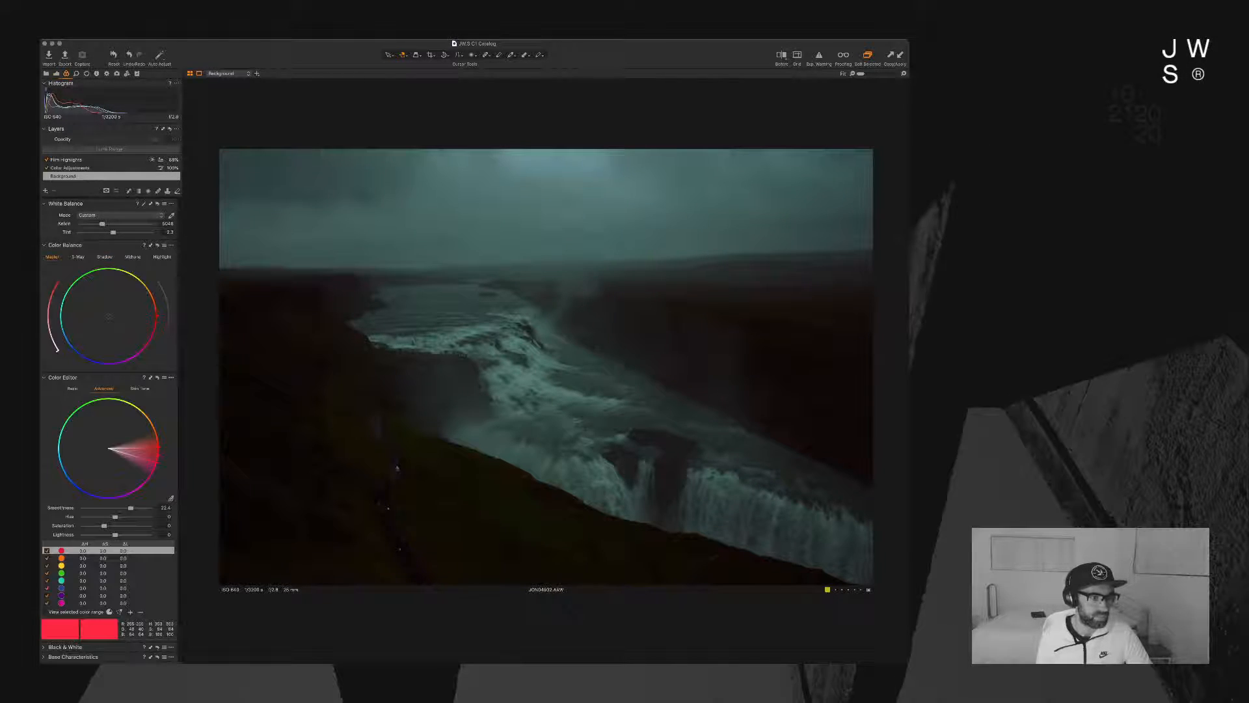
pyautogui.click(57, 73)
pyautogui.click(67, 74)
pyautogui.click(78, 257)
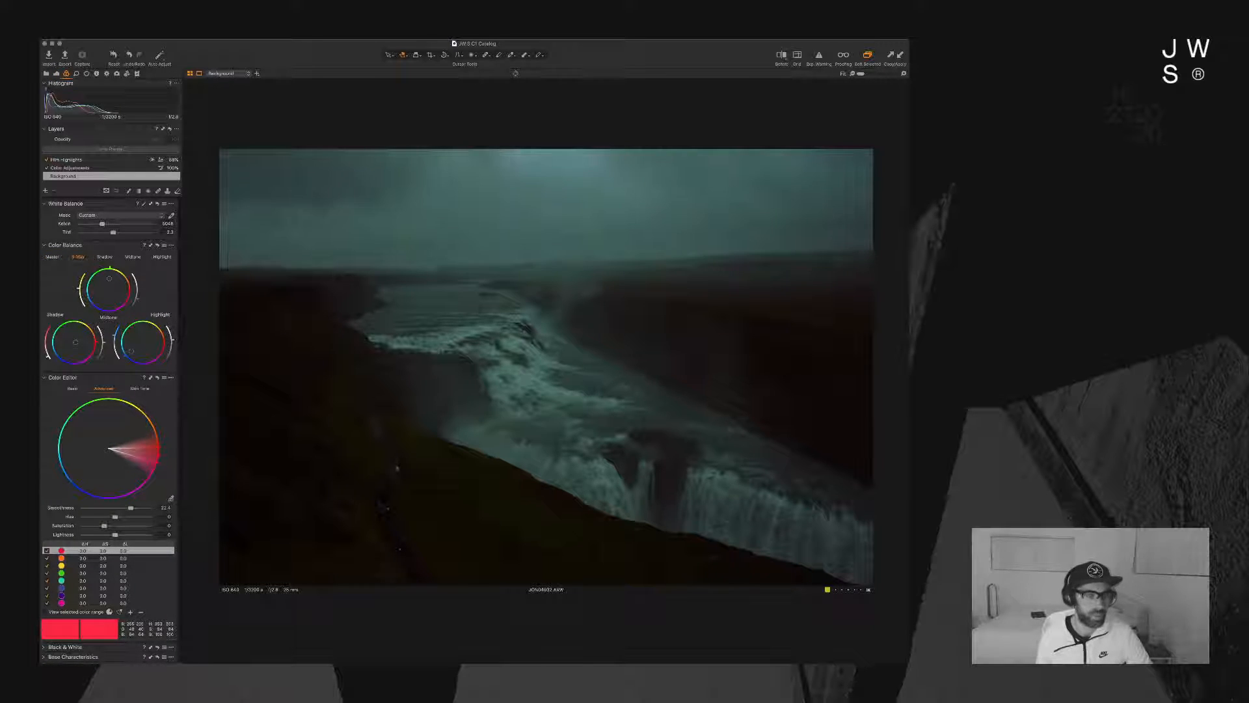
pyautogui.click(57, 74)
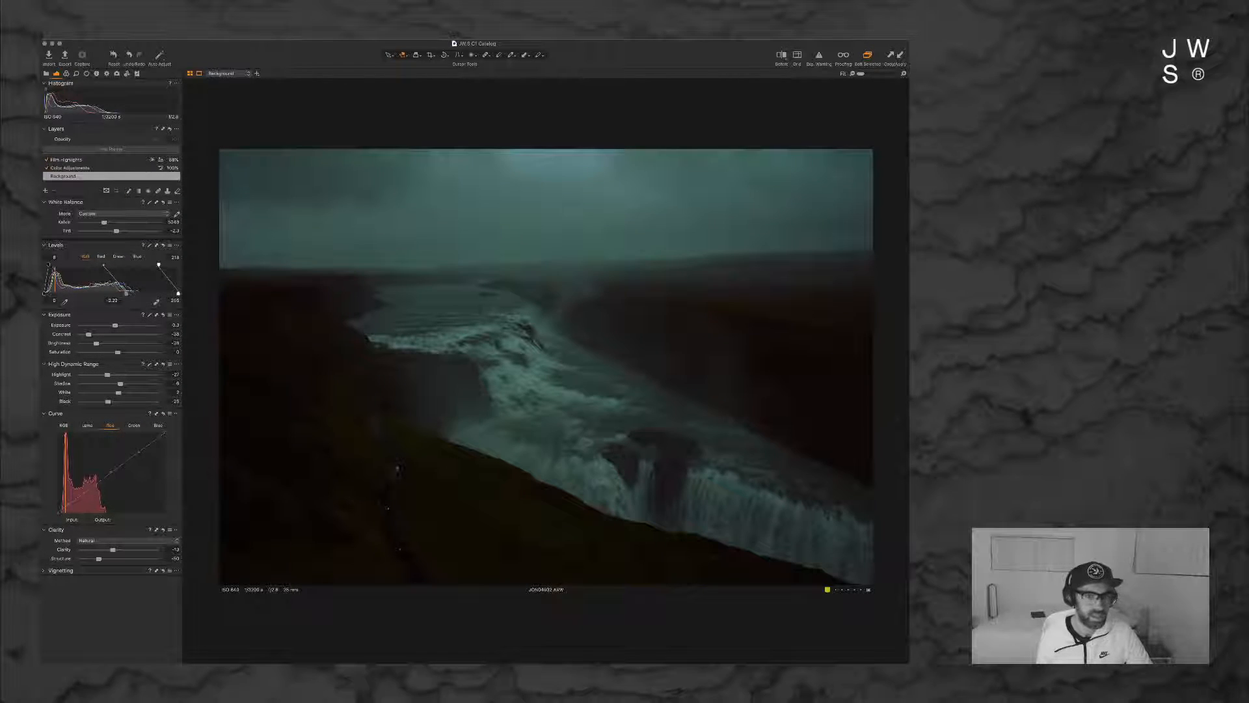
# Step: Lower the Background layer's exposure and raise its High Dynamic Range highlights, shadows and whites
pyautogui.moveTo(115, 325); pyautogui.dragTo(106, 325)
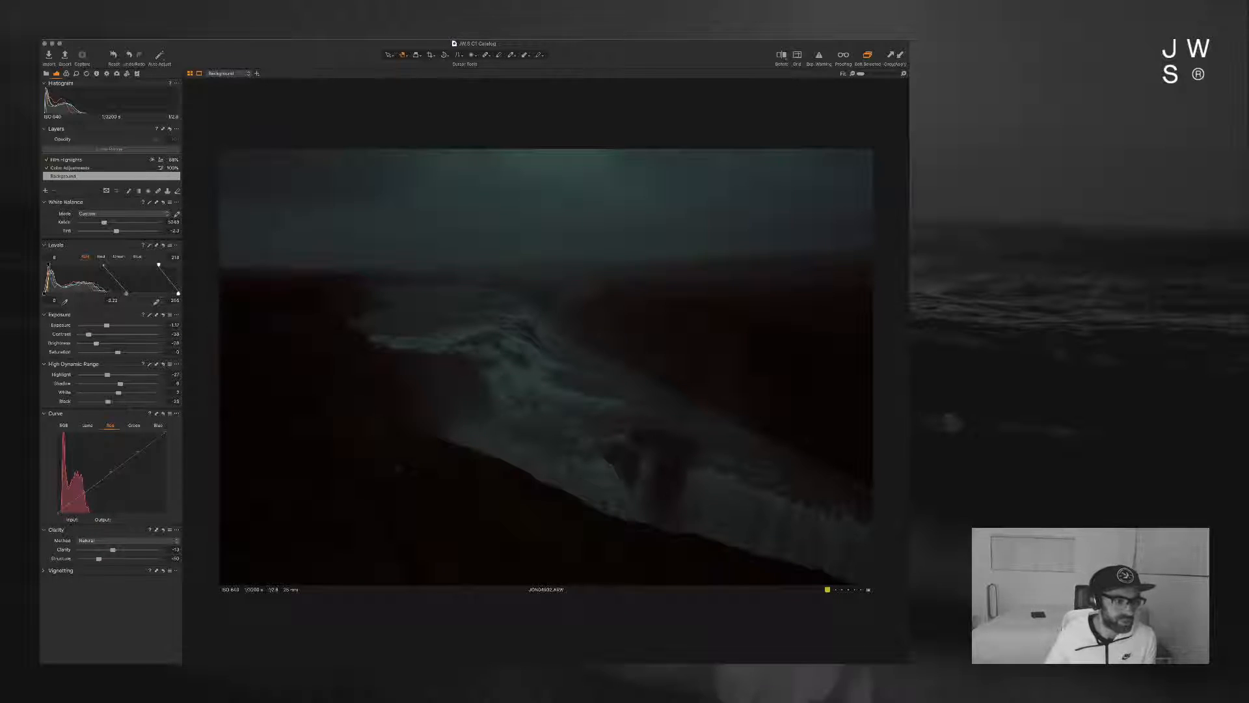
pyautogui.moveTo(108, 375); pyautogui.dragTo(141, 375)
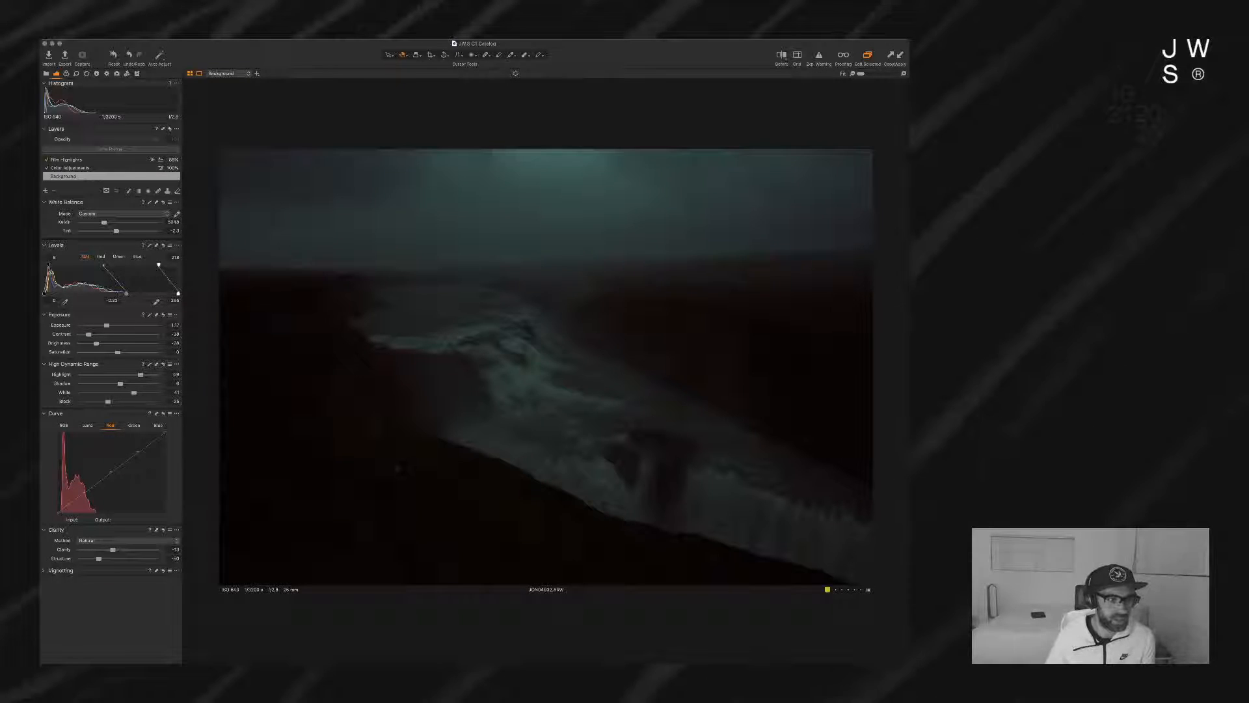
pyautogui.moveTo(120, 384); pyautogui.dragTo(128, 383)
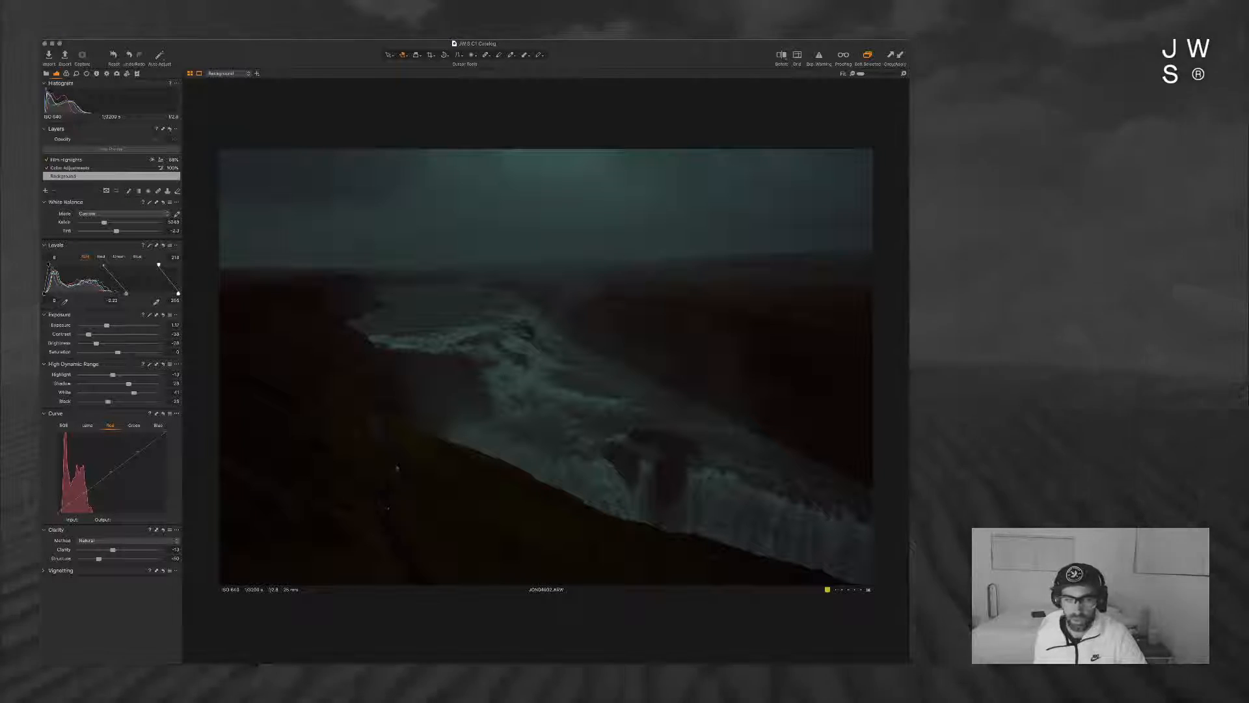
# Step: Add a low point to the Background layer's Luma curve and reshape the curve in the shadow tones
pyautogui.click(87, 426)
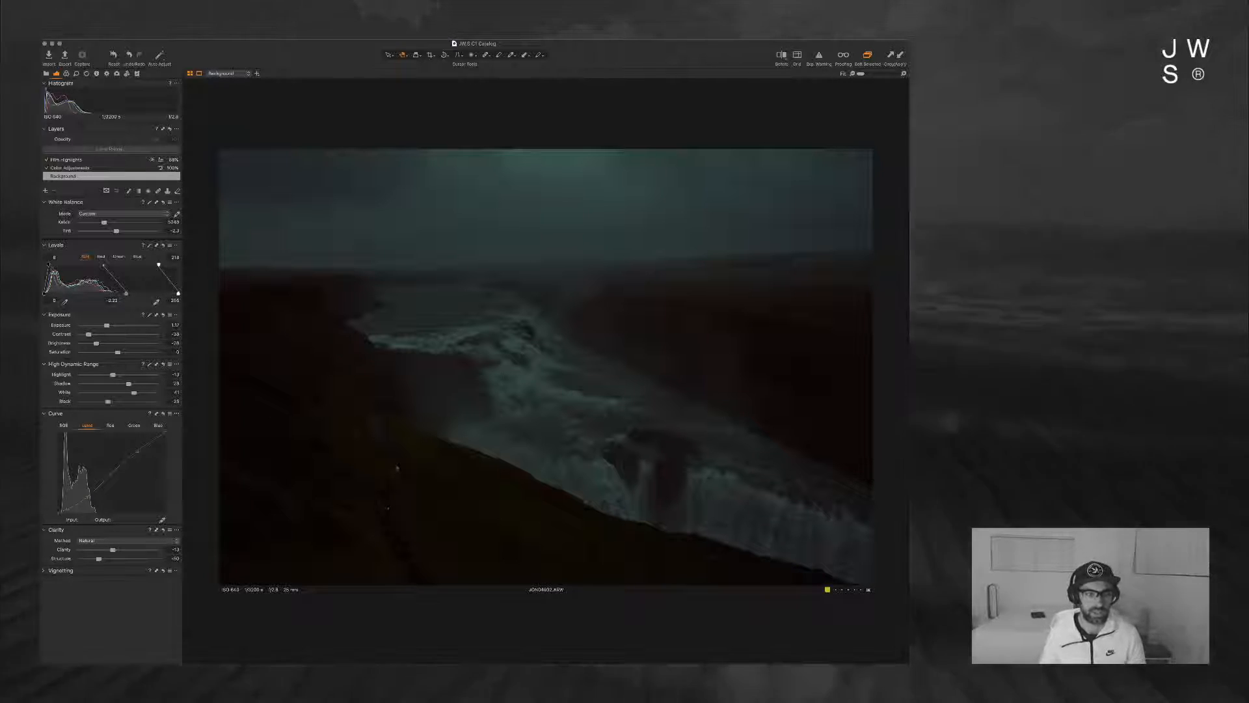
pyautogui.click(67, 508)
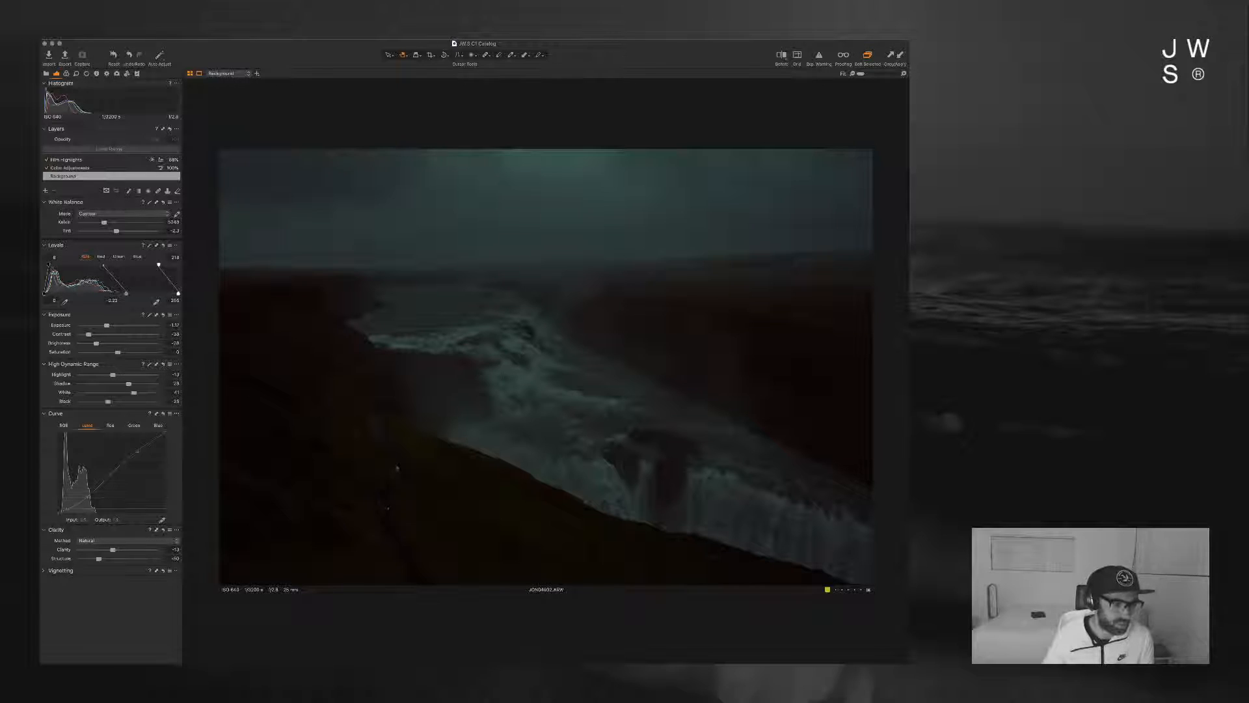
pyautogui.moveTo(67, 508); pyautogui.dragTo(68, 507)
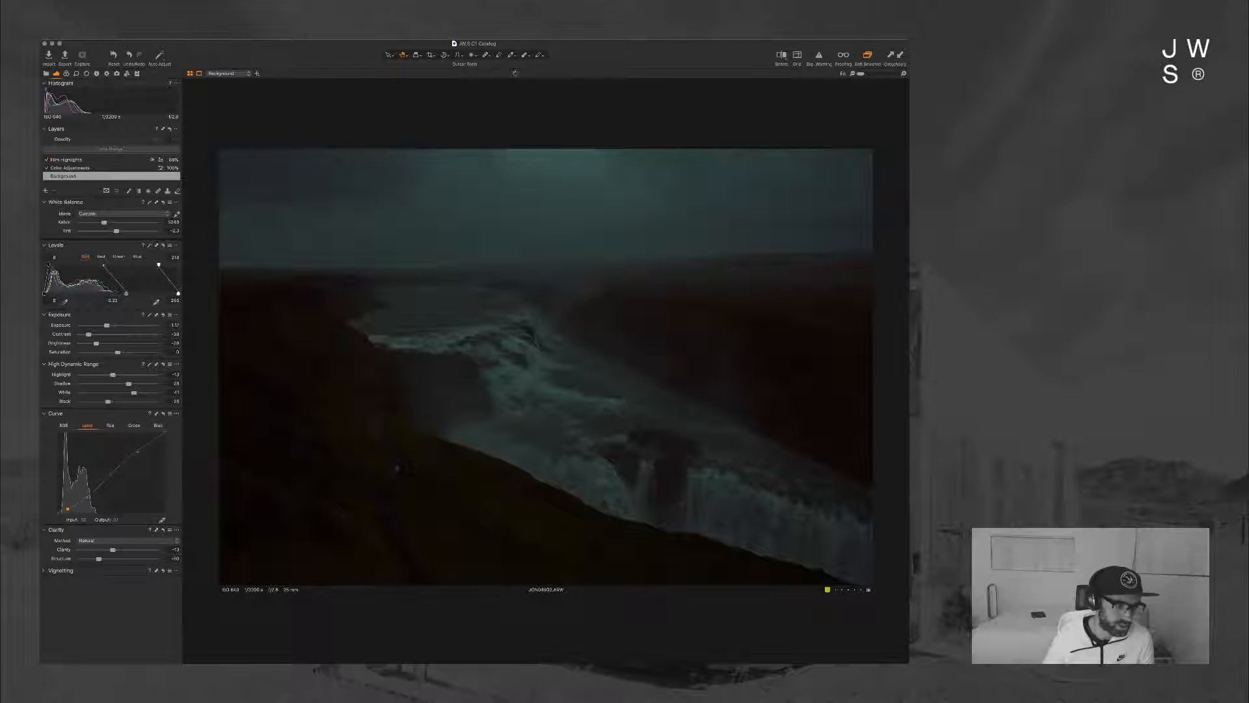
pyautogui.moveTo(67, 508); pyautogui.dragTo(86, 496)
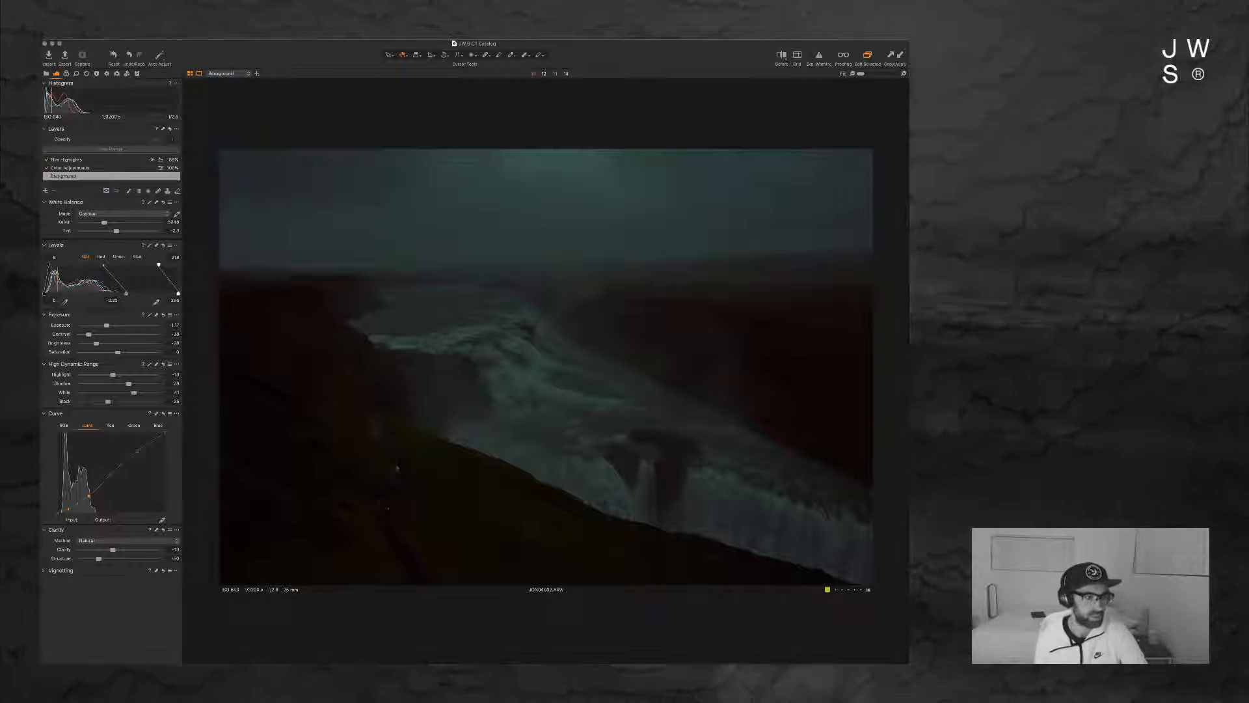
# Step: Raise the High Dynamic Range blacks and inspect the people on the hillside path at 100%
pyautogui.moveTo(108, 401); pyautogui.dragTo(119, 402)
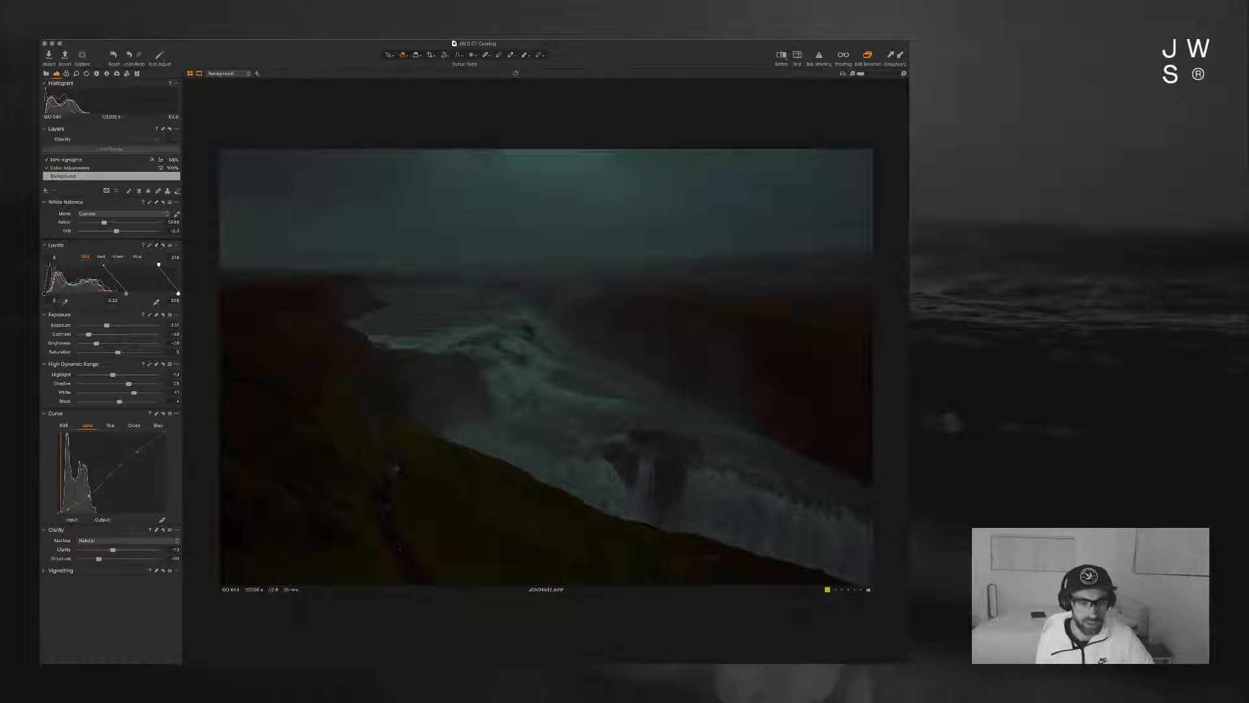
pyautogui.moveTo(119, 401); pyautogui.dragTo(118, 402)
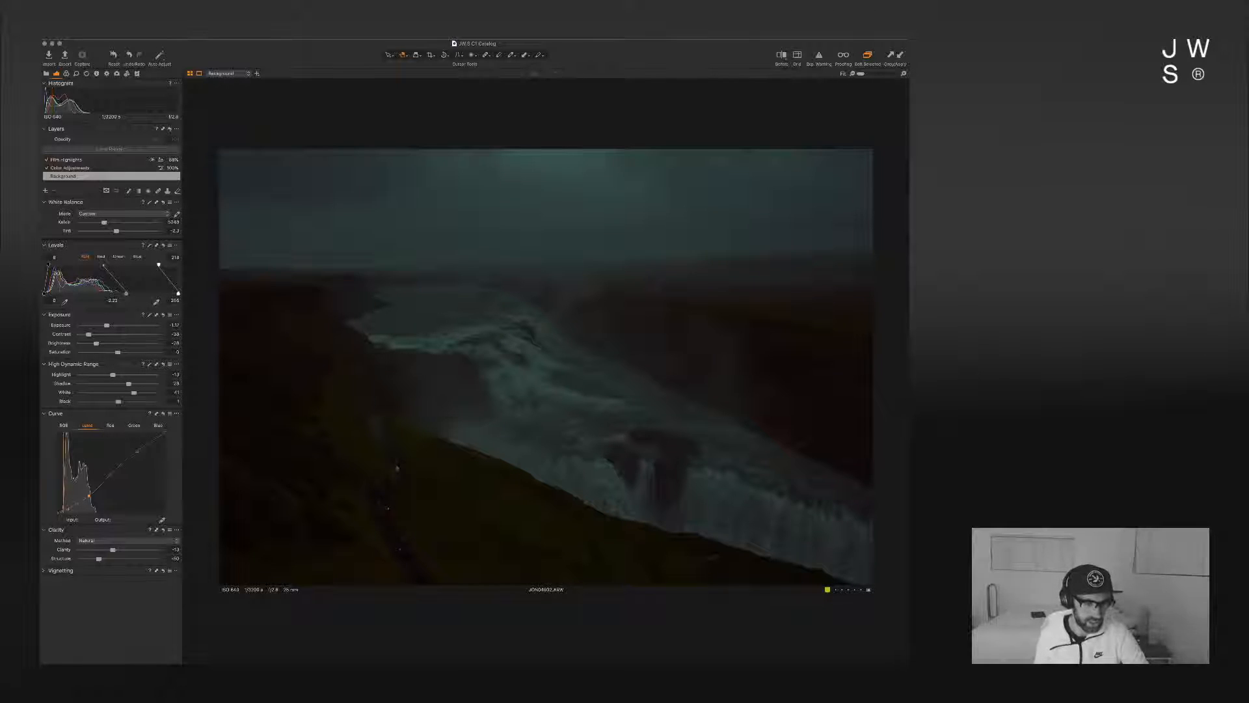
pyautogui.doubleClick(404, 458)
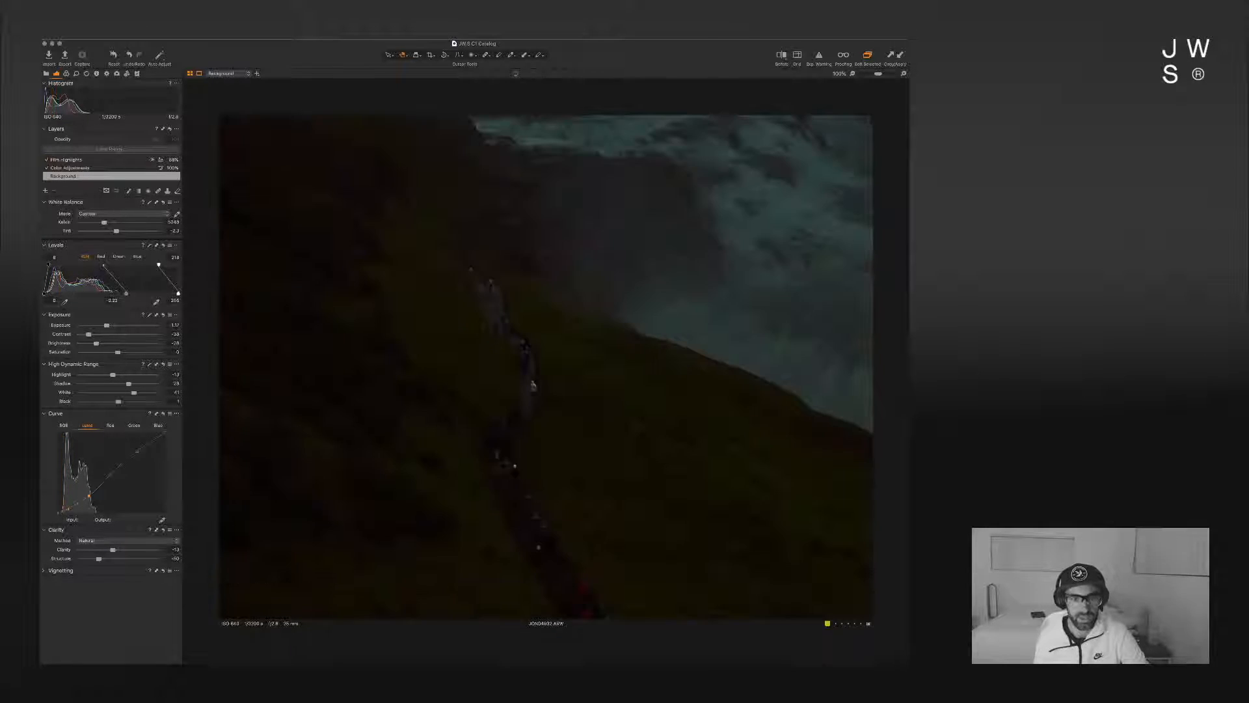
pyautogui.moveTo(404, 457); pyautogui.dragTo(444, 463)
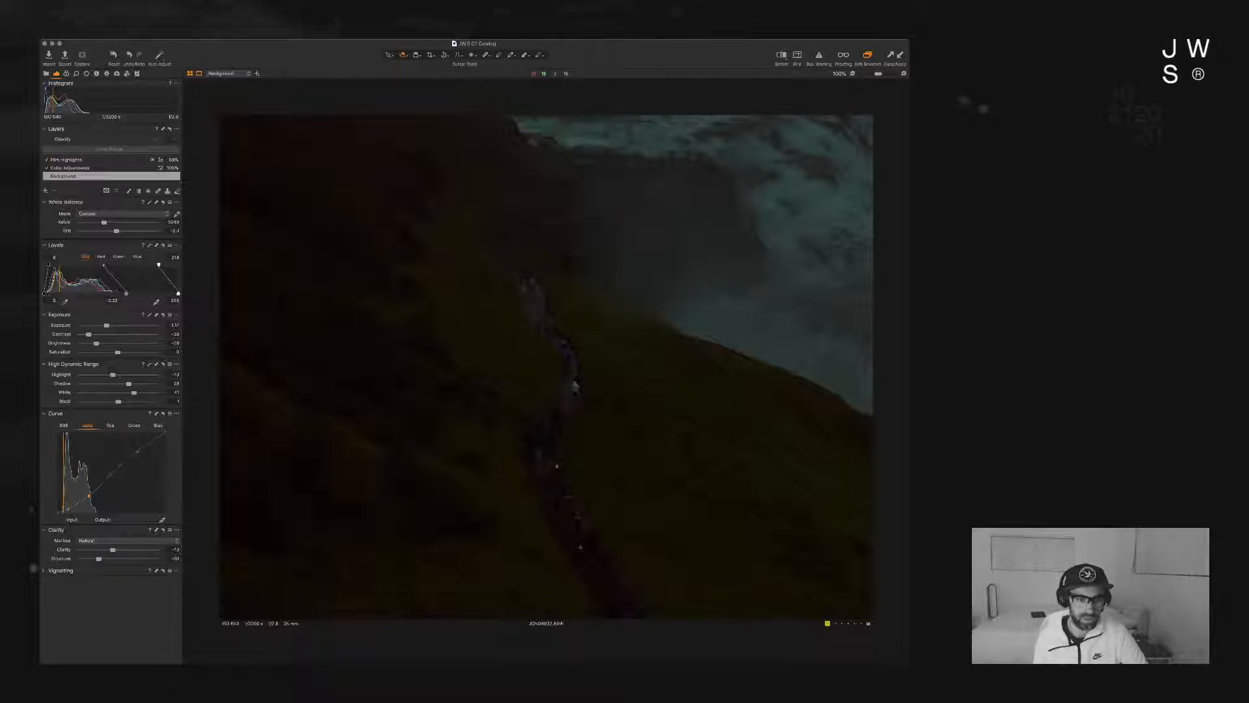
pyautogui.moveTo(575, 386); pyautogui.dragTo(385, 492)
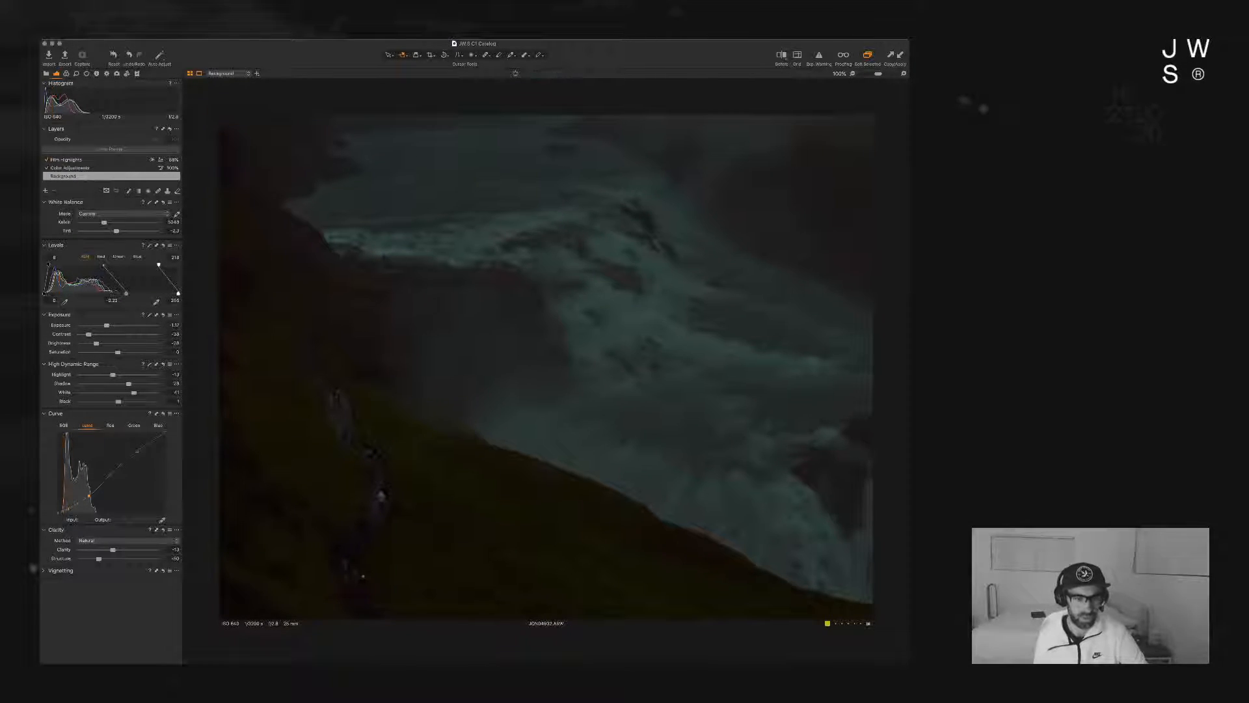
pyautogui.doubleClick(387, 491)
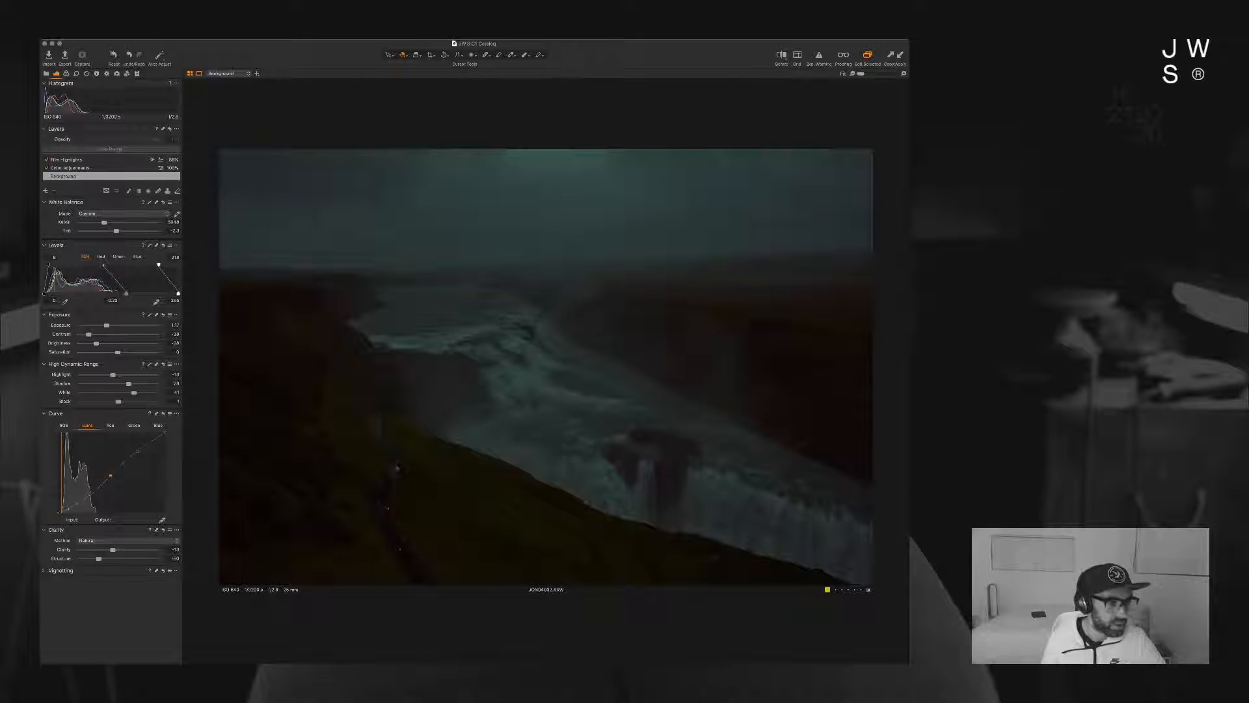
# Step: Tint the Background layer slightly green-teal with the Master wheel of Color Balance
pyautogui.click(66, 73)
pyautogui.click(52, 256)
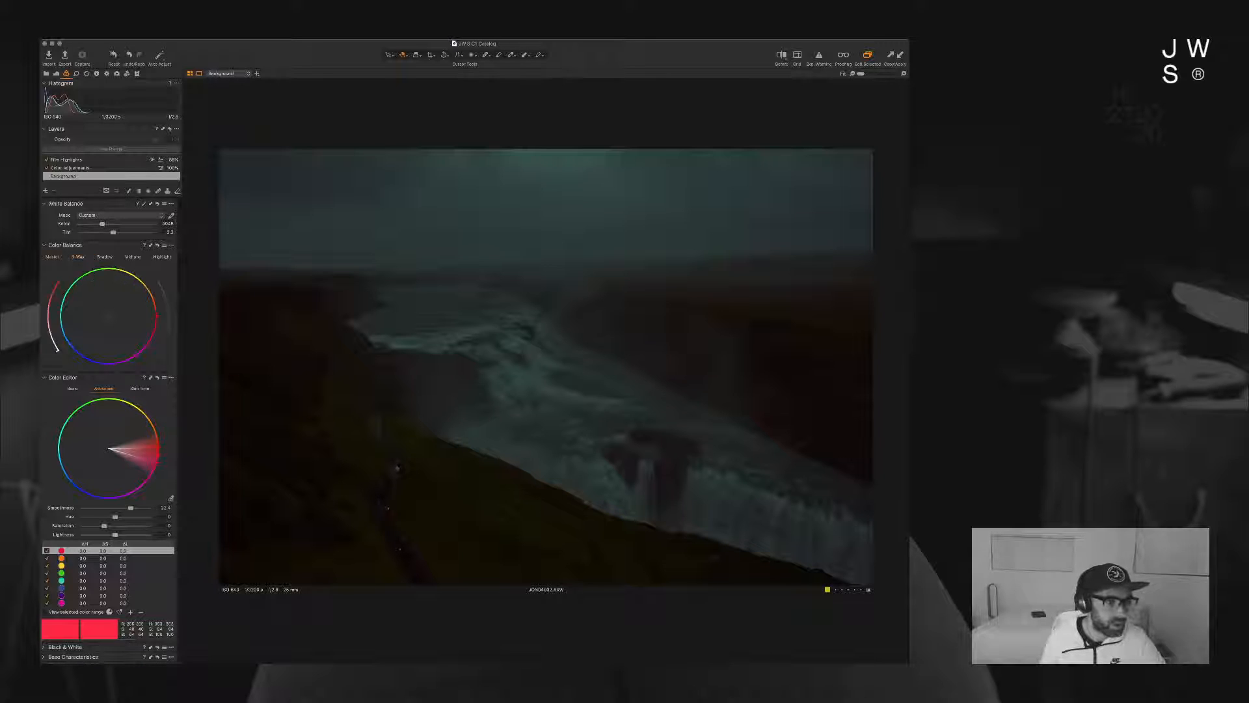
pyautogui.moveTo(109, 316); pyautogui.dragTo(98, 303)
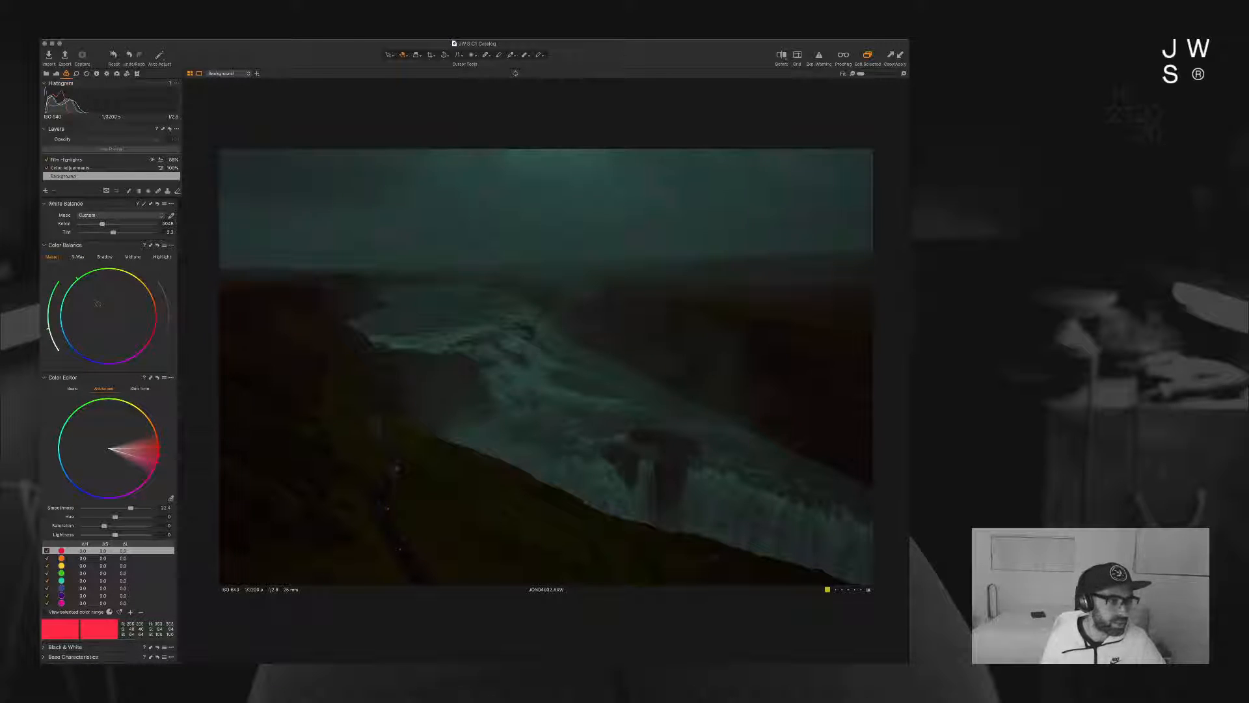
pyautogui.moveTo(99, 304); pyautogui.dragTo(115, 300)
pyautogui.moveTo(116, 302); pyautogui.dragTo(115, 268)
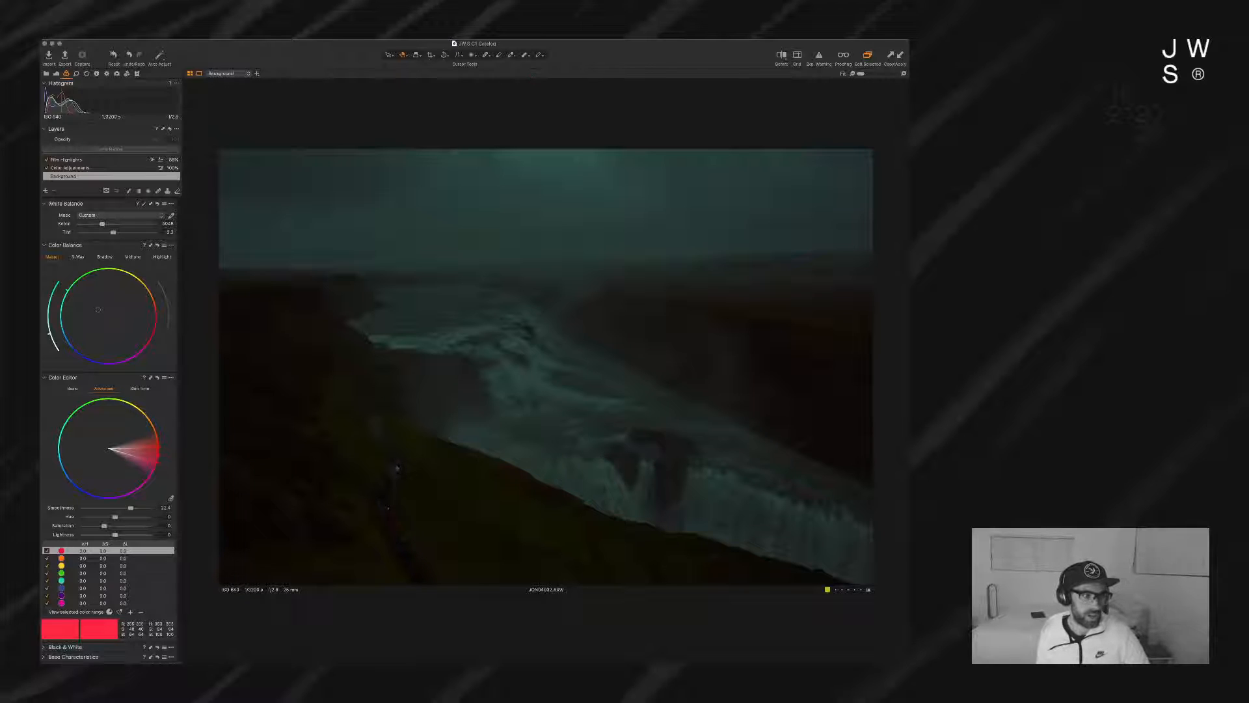
pyautogui.click(78, 257)
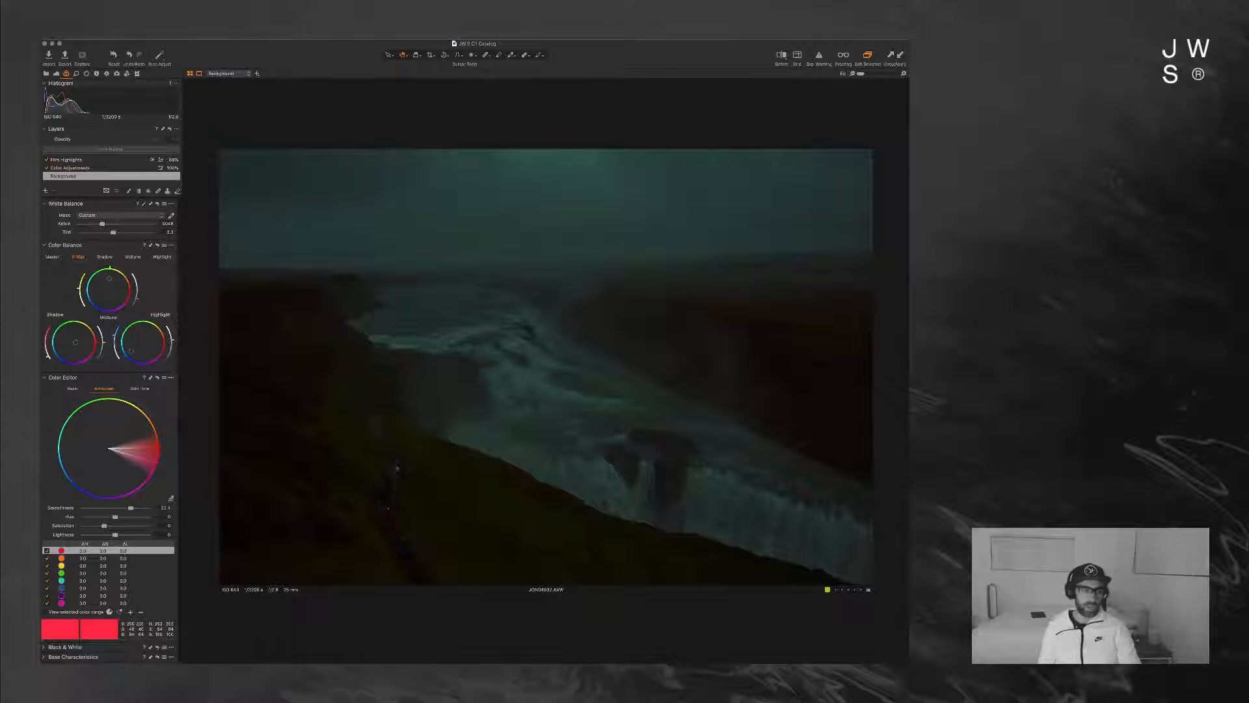
pyautogui.click(52, 257)
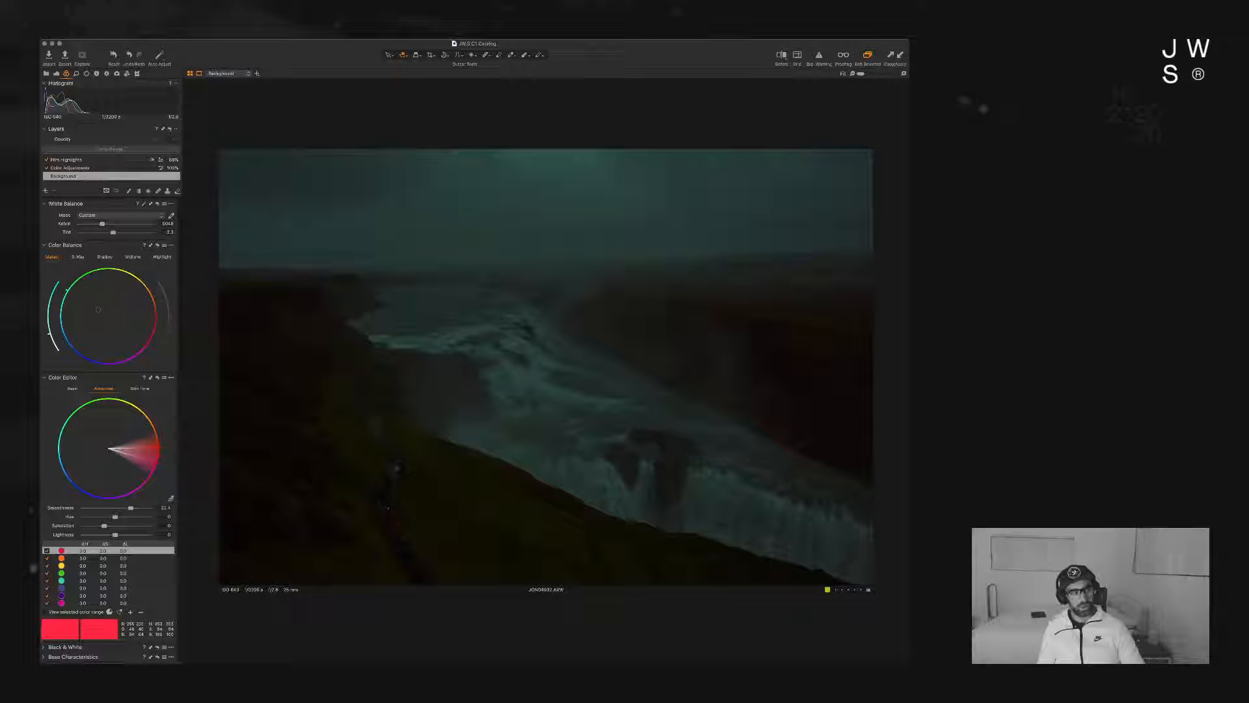
pyautogui.click(56, 74)
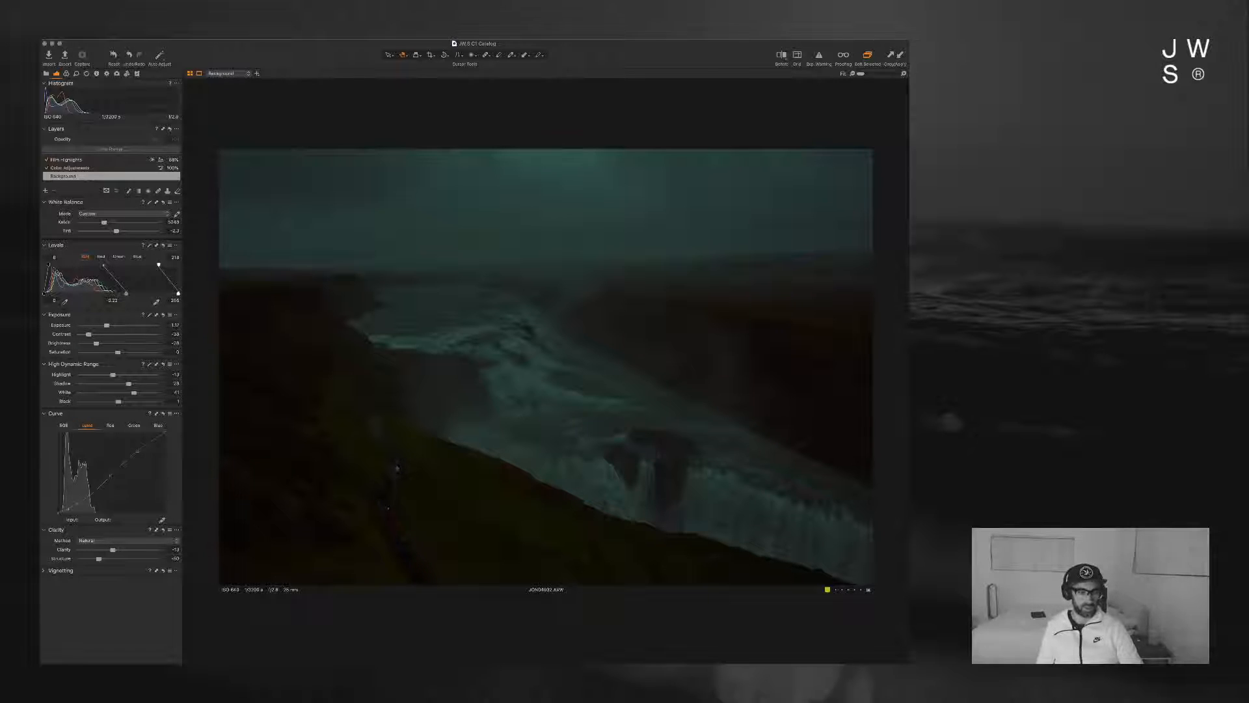
# Step: In the advanced Color Editor, adjust the green range by raising its lightness and smoothness, shifting its hue toward teal and reducing saturation
pyautogui.click(66, 73)
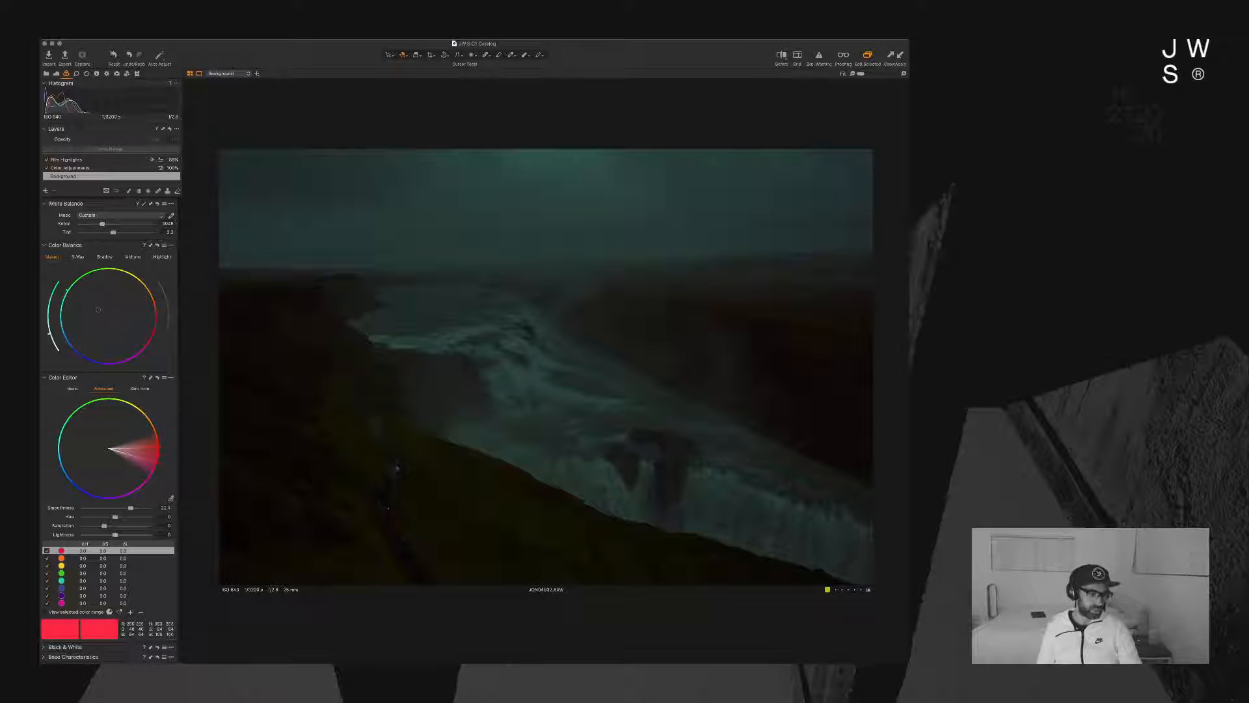
pyautogui.click(61, 565)
pyautogui.click(61, 573)
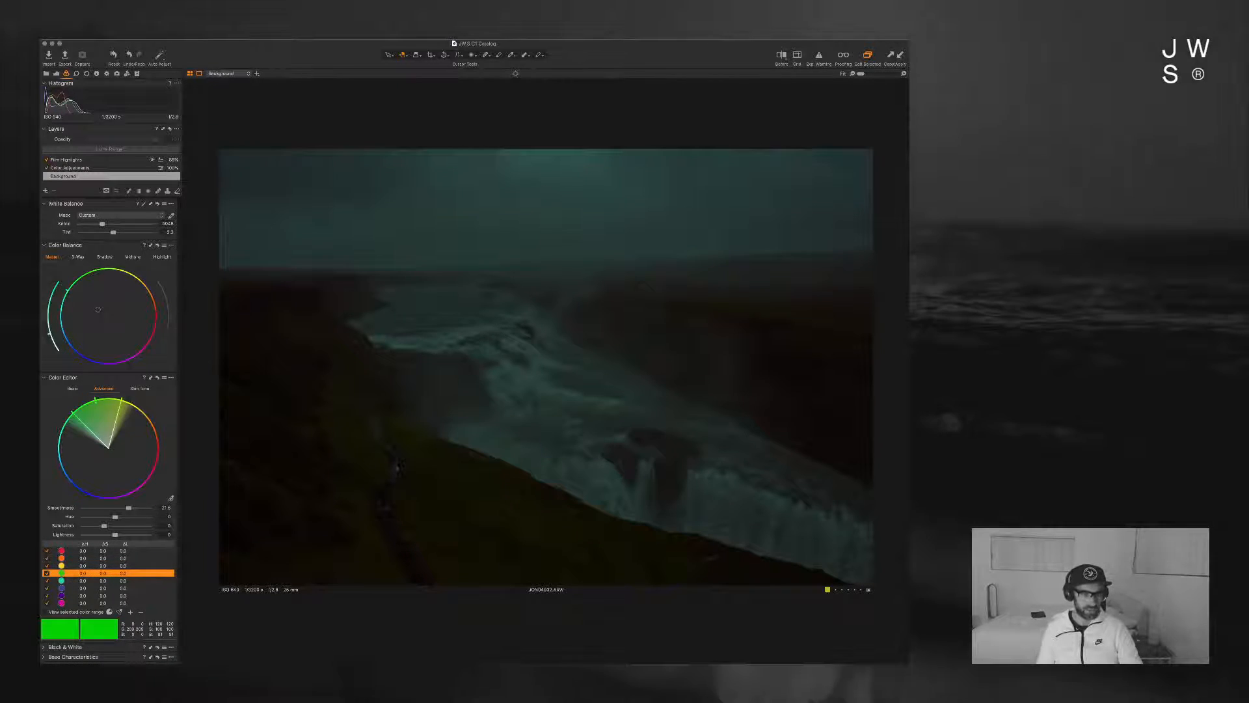
pyautogui.moveTo(115, 534)
pyautogui.mouseDown()
pyautogui.moveTo(145, 534)
pyautogui.moveTo(117, 534)
pyautogui.mouseUp()
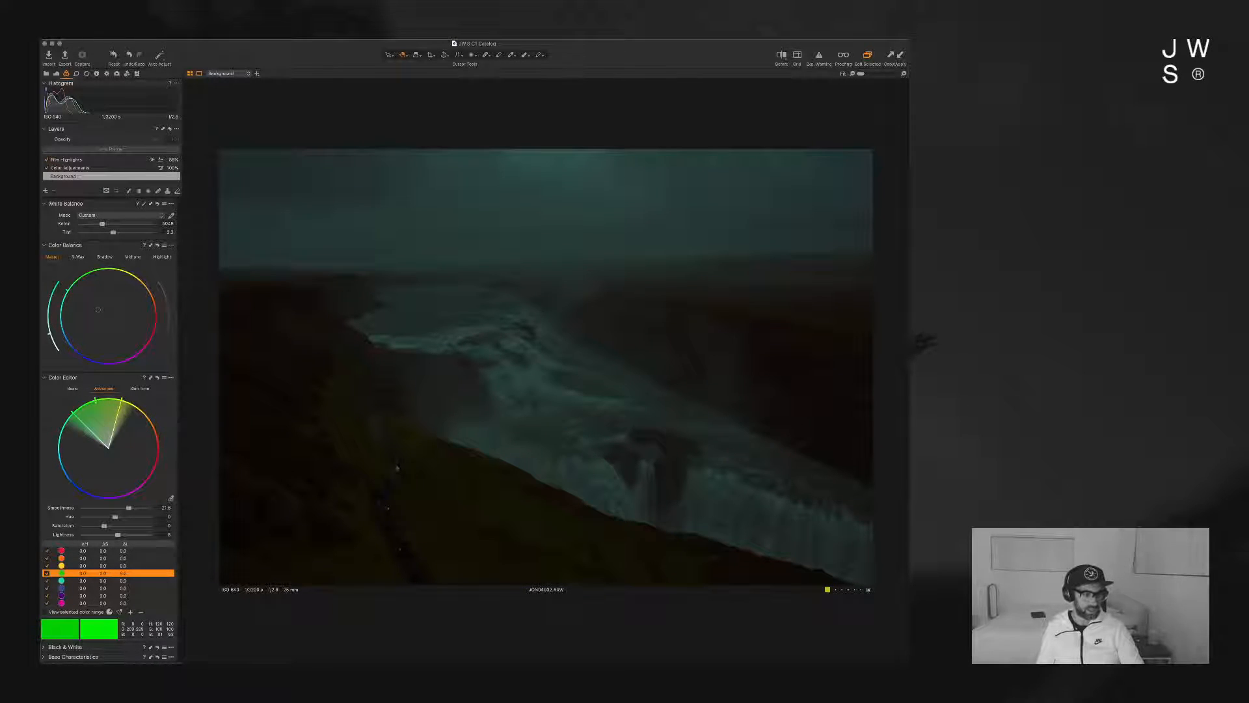
pyautogui.moveTo(103, 525); pyautogui.dragTo(129, 517)
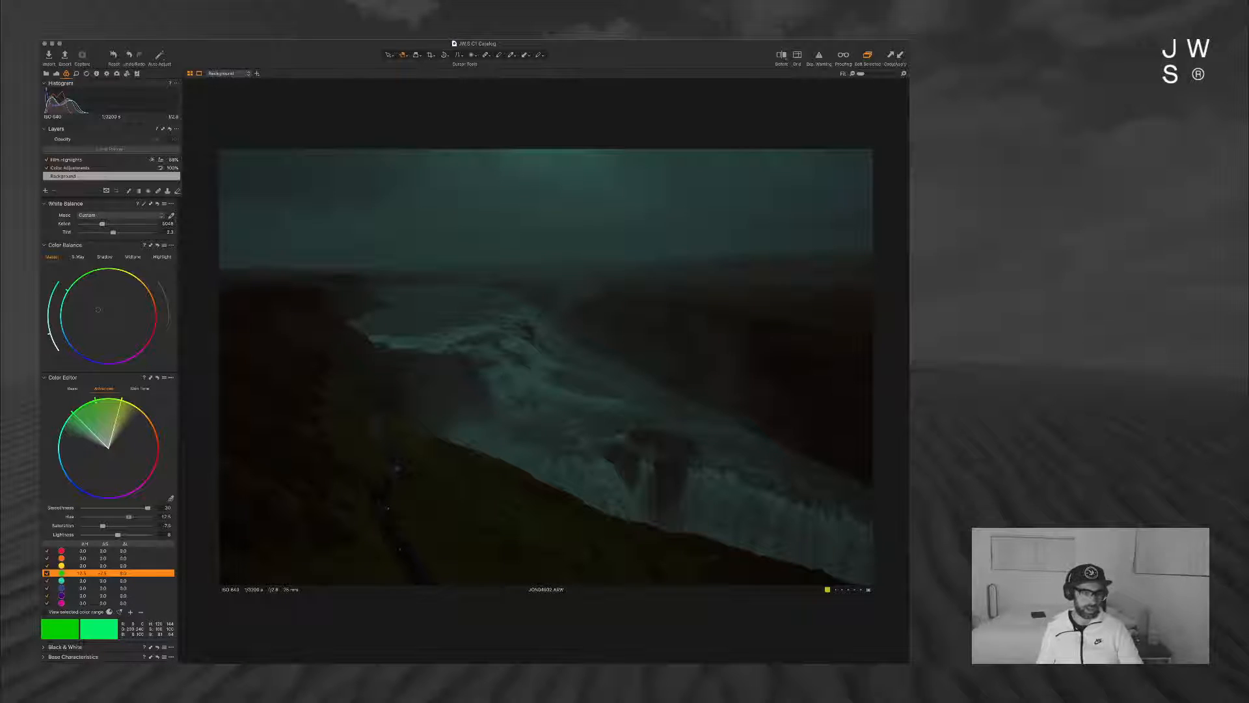
# Step: Ease the green range's hue shift back slightly, then raise the yellow range's lightness and shift its hue toward orange in the Color Editor
pyautogui.moveTo(128, 517); pyautogui.dragTo(126, 516)
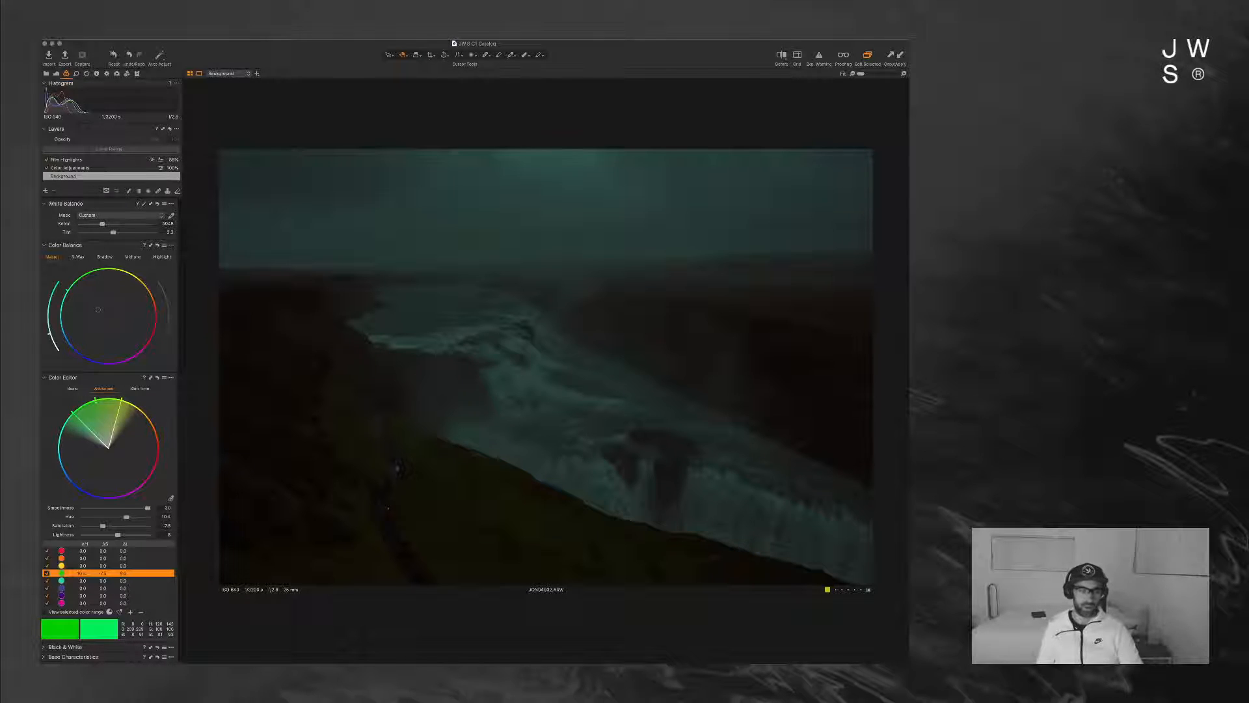
pyautogui.click(93, 566)
pyautogui.moveTo(115, 534)
pyautogui.mouseDown()
pyautogui.moveTo(143, 534)
pyautogui.moveTo(99, 534)
pyautogui.moveTo(120, 534)
pyautogui.mouseUp()
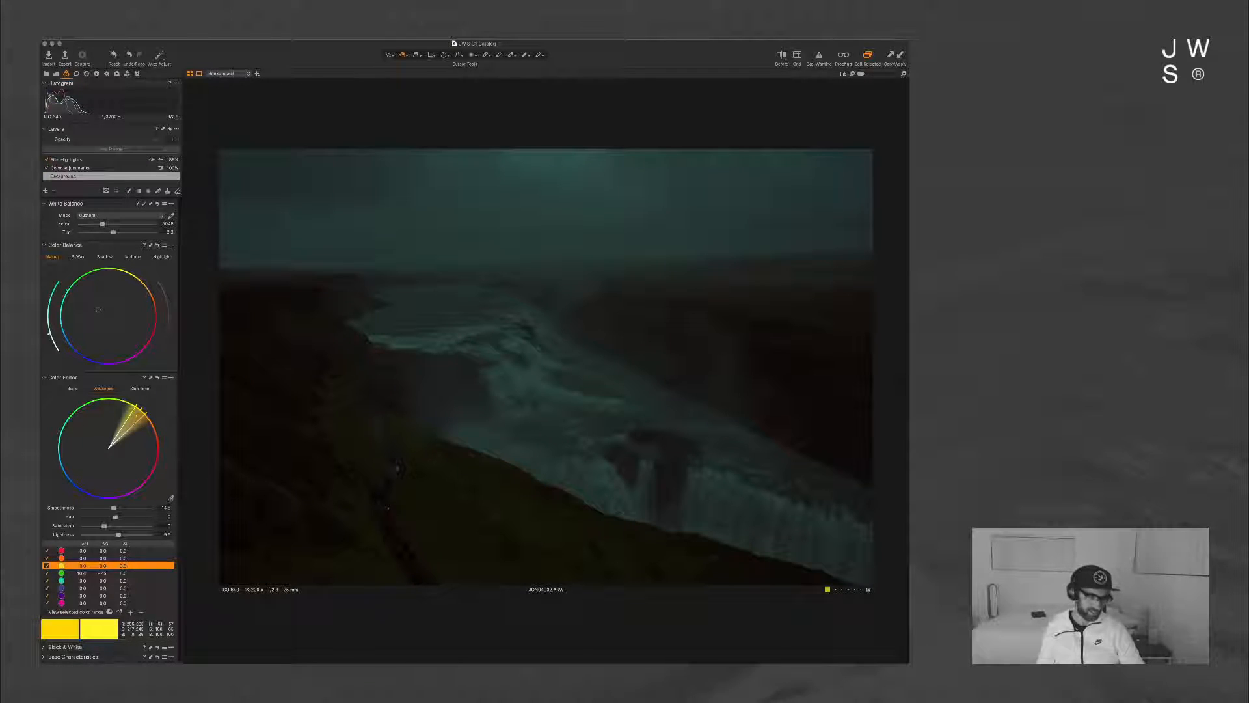
pyautogui.moveTo(117, 535)
pyautogui.mouseDown()
pyautogui.moveTo(109, 517)
pyautogui.moveTo(133, 517)
pyautogui.moveTo(110, 517)
pyautogui.mouseUp()
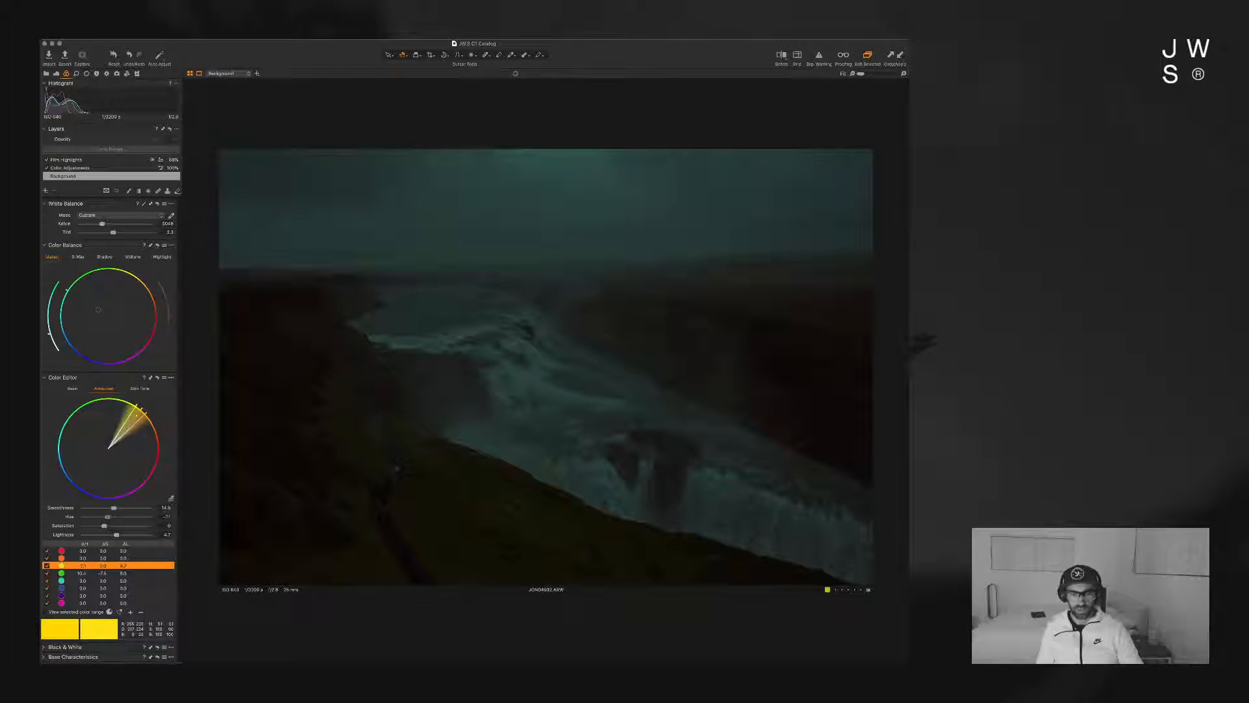
pyautogui.moveTo(108, 516); pyautogui.dragTo(103, 517)
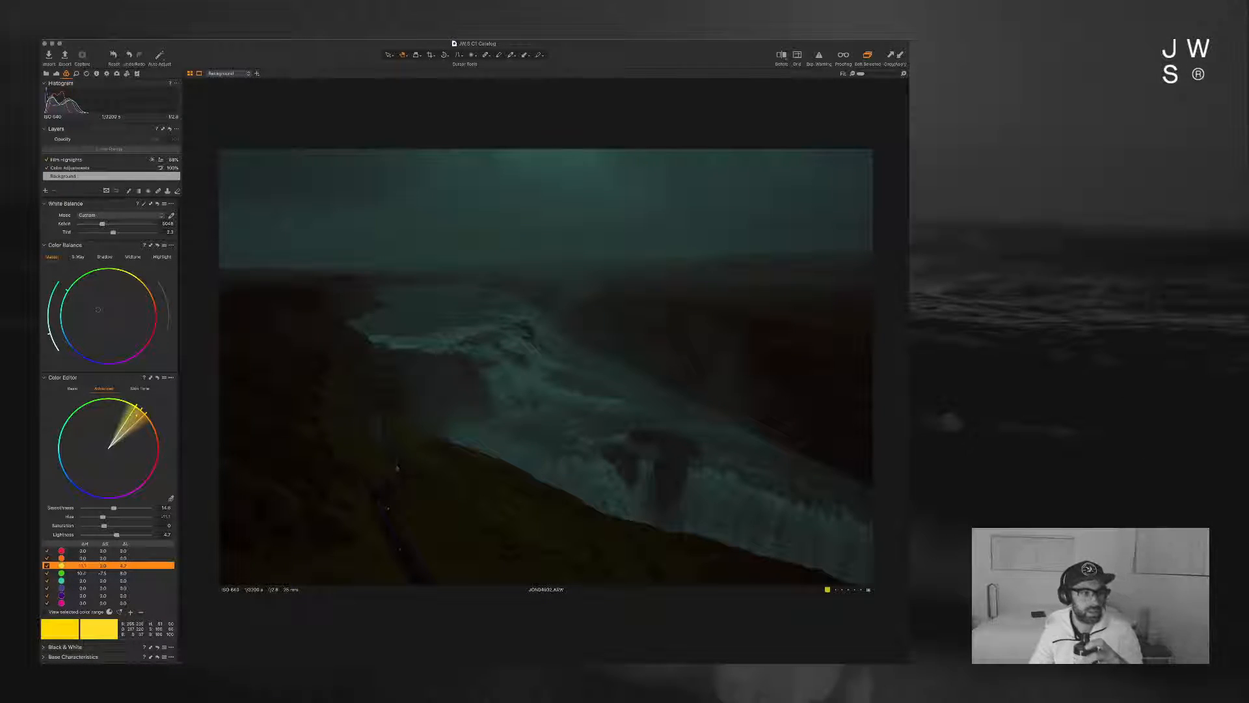
# Step: Try shifting the midtones toward blue with the 3-Way Color Balance wheels, and undo the change
pyautogui.click(56, 73)
pyautogui.click(67, 73)
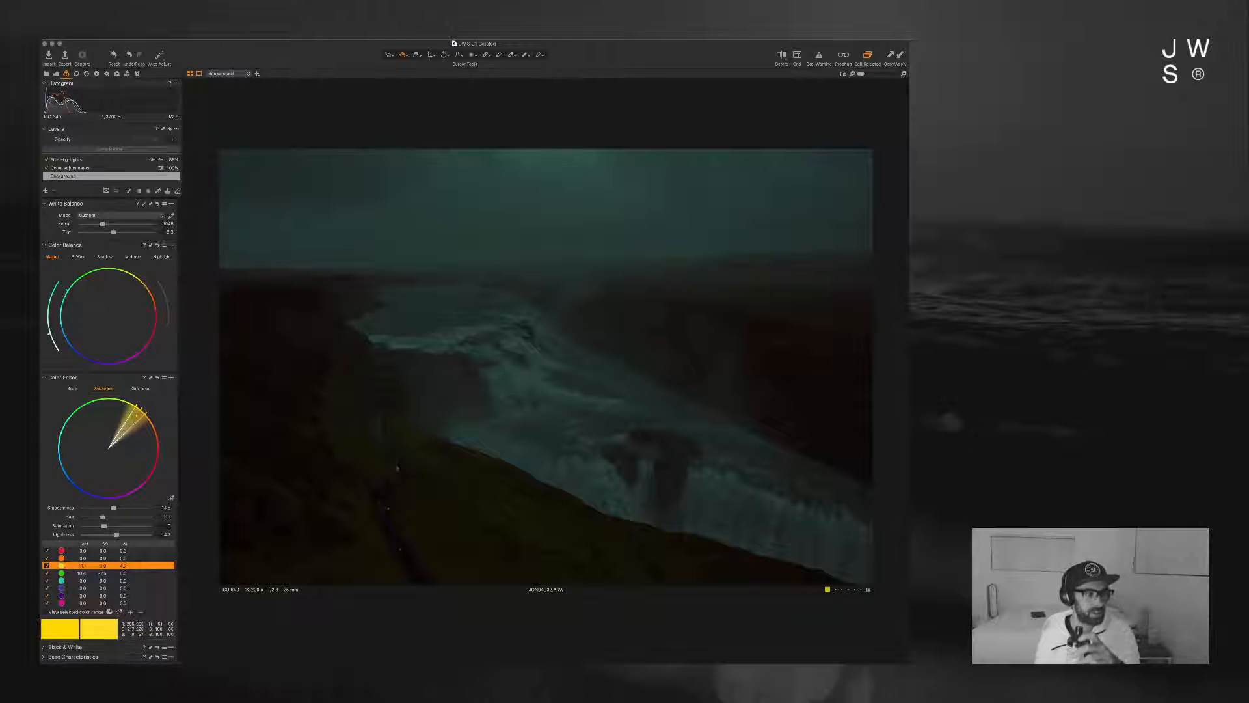
pyautogui.click(78, 257)
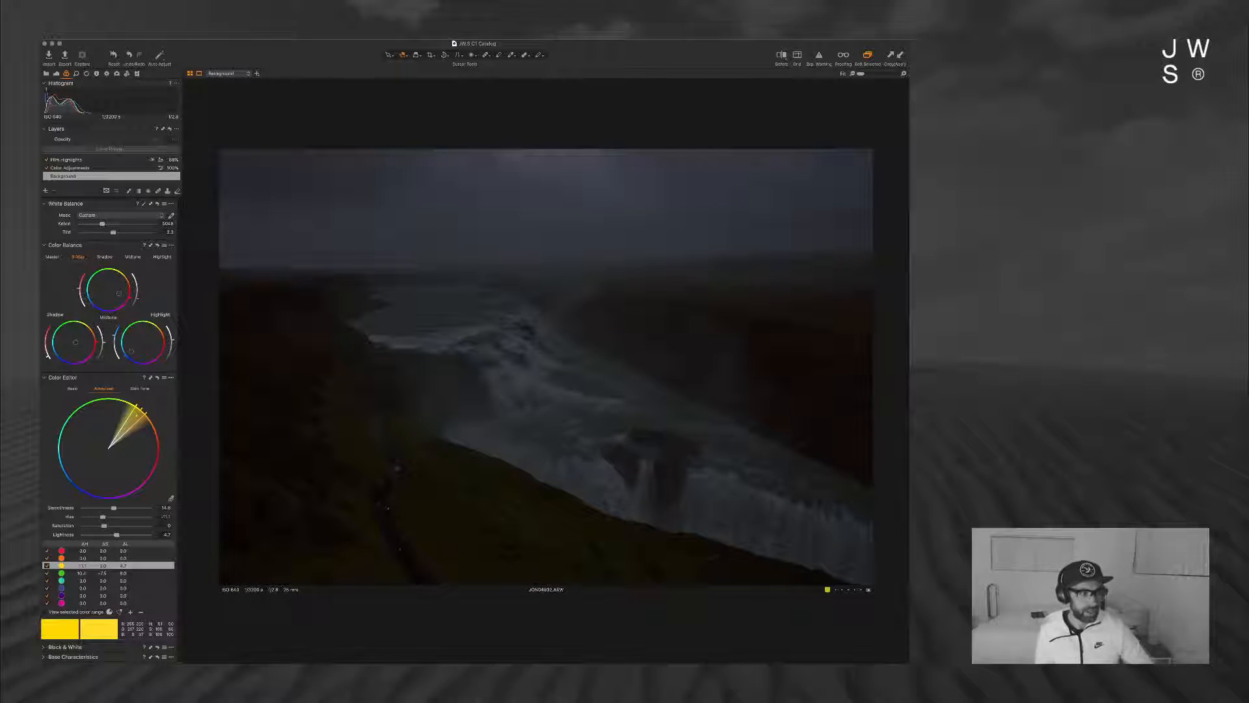
pyautogui.moveTo(118, 295); pyautogui.dragTo(103, 300)
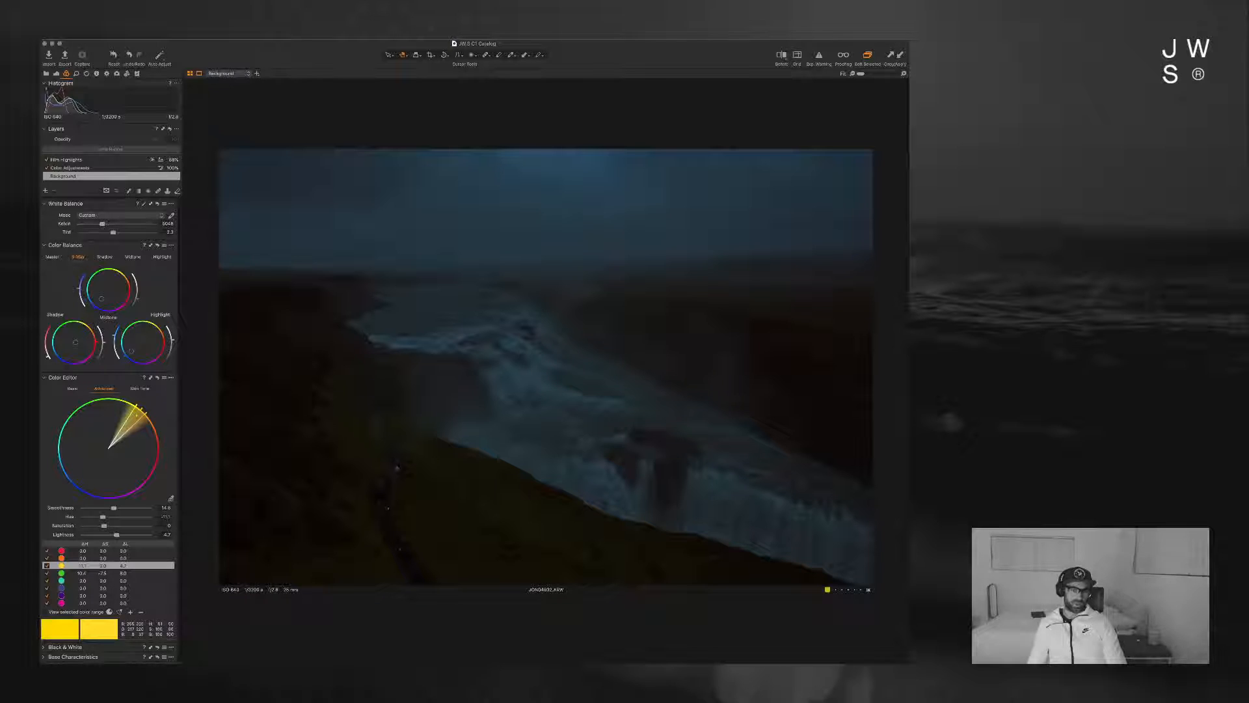
pyautogui.press('super+z')
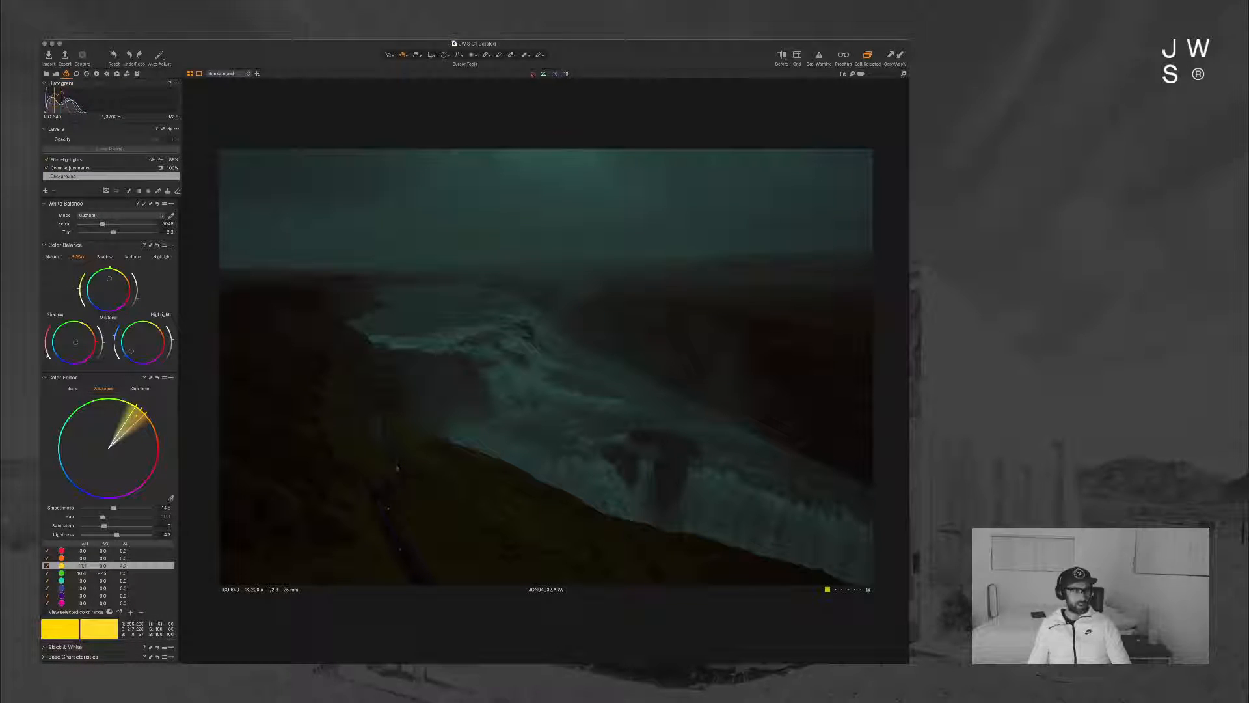
# Step: Raise the Background layer's exposure slightly and adjust the High Dynamic Range highlights to just below zero
pyautogui.press('super+2')
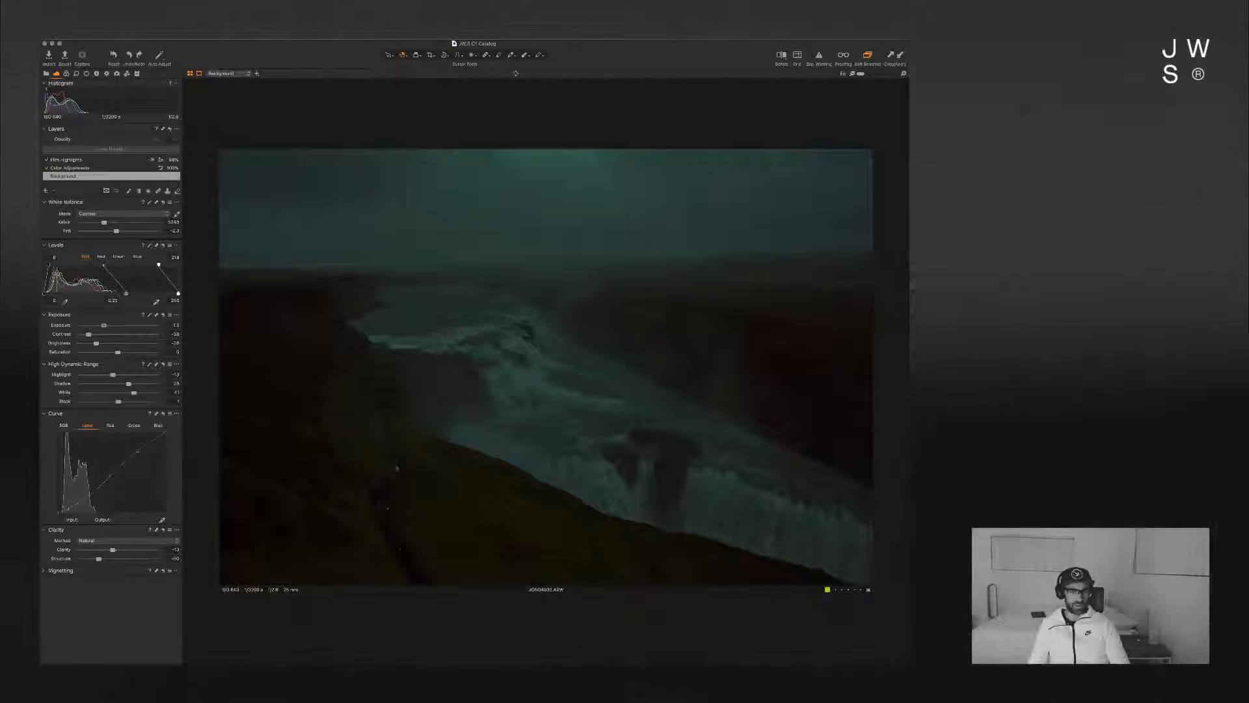
pyautogui.moveTo(103, 325)
pyautogui.mouseDown()
pyautogui.moveTo(89, 325)
pyautogui.moveTo(116, 325)
pyautogui.mouseUp()
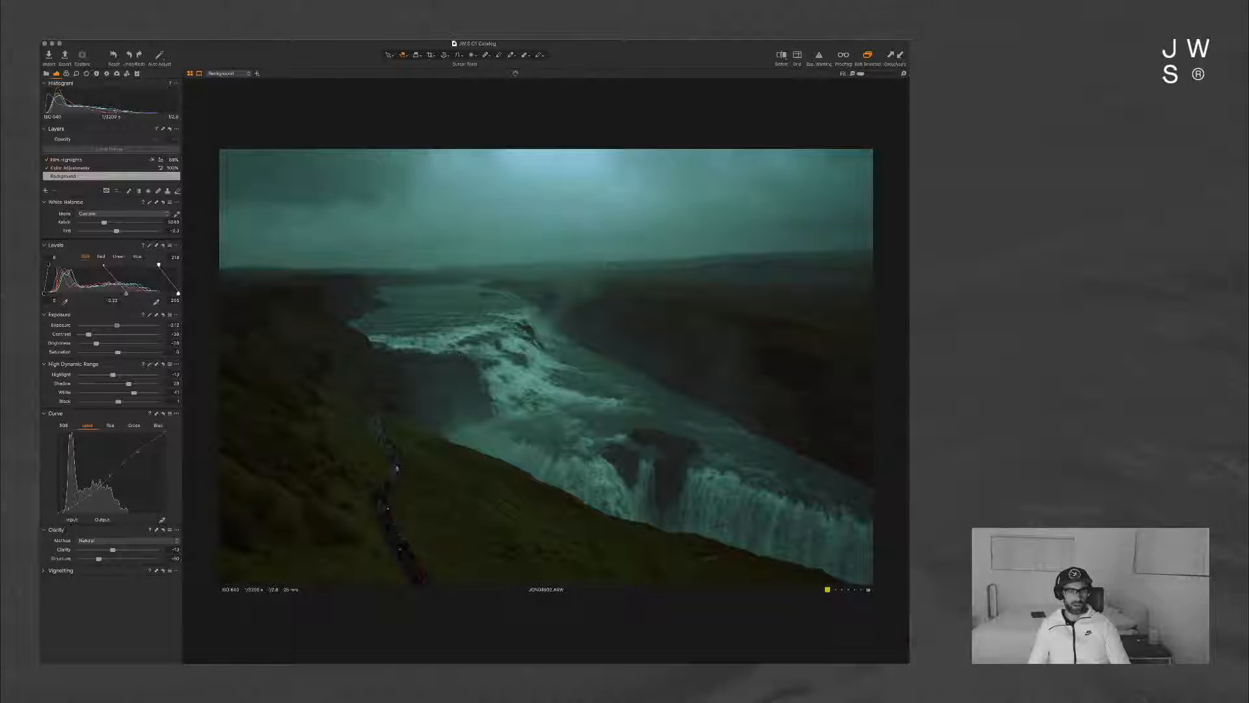
pyautogui.moveTo(117, 325); pyautogui.dragTo(109, 325)
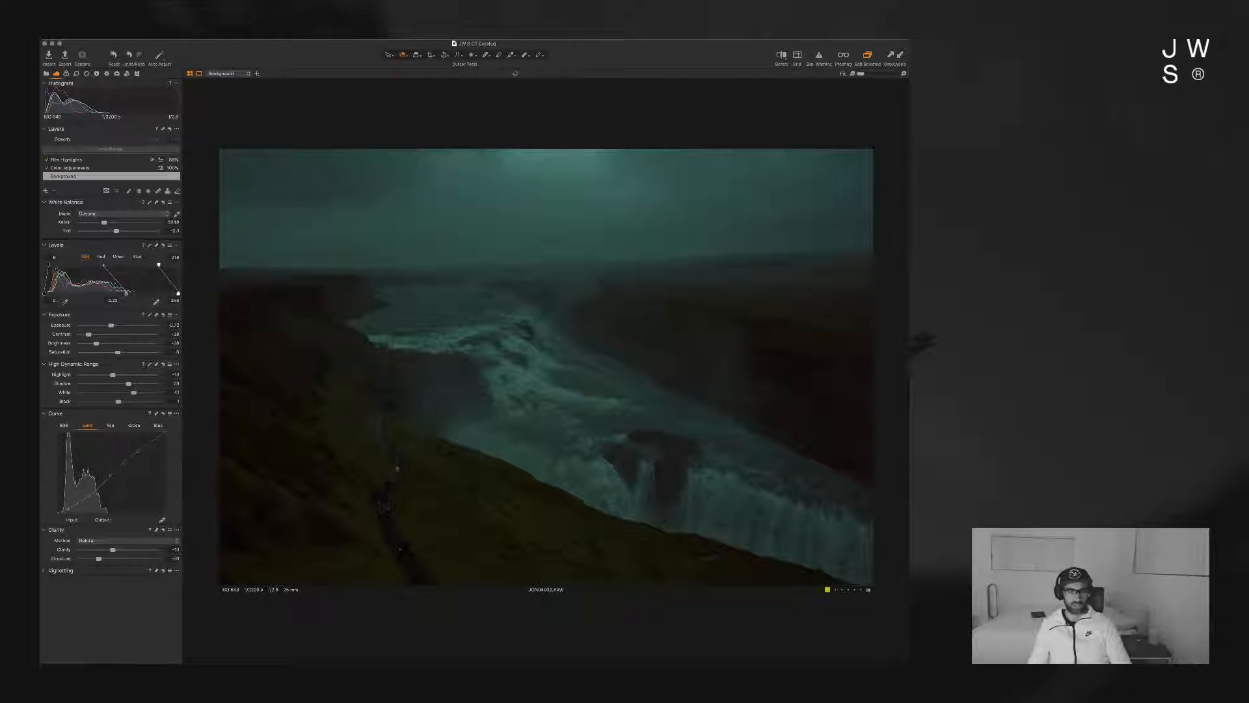
pyautogui.moveTo(110, 325); pyautogui.dragTo(107, 325)
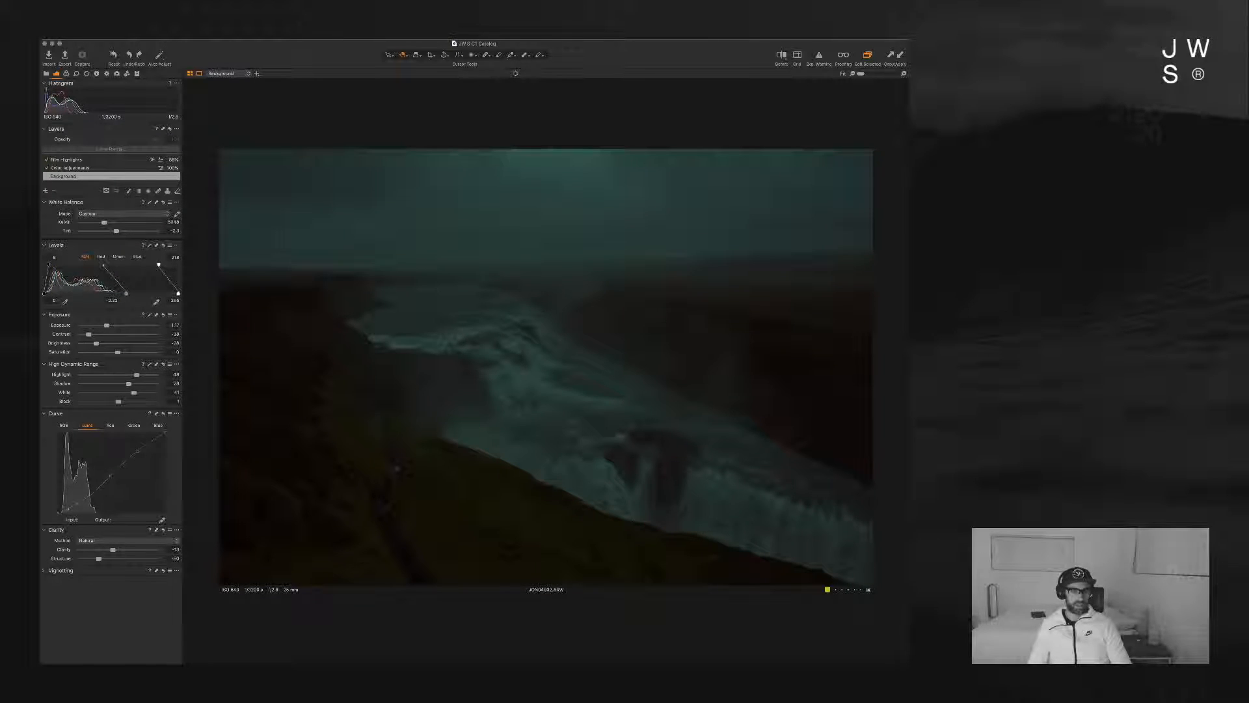
pyautogui.moveTo(119, 375); pyautogui.dragTo(116, 375)
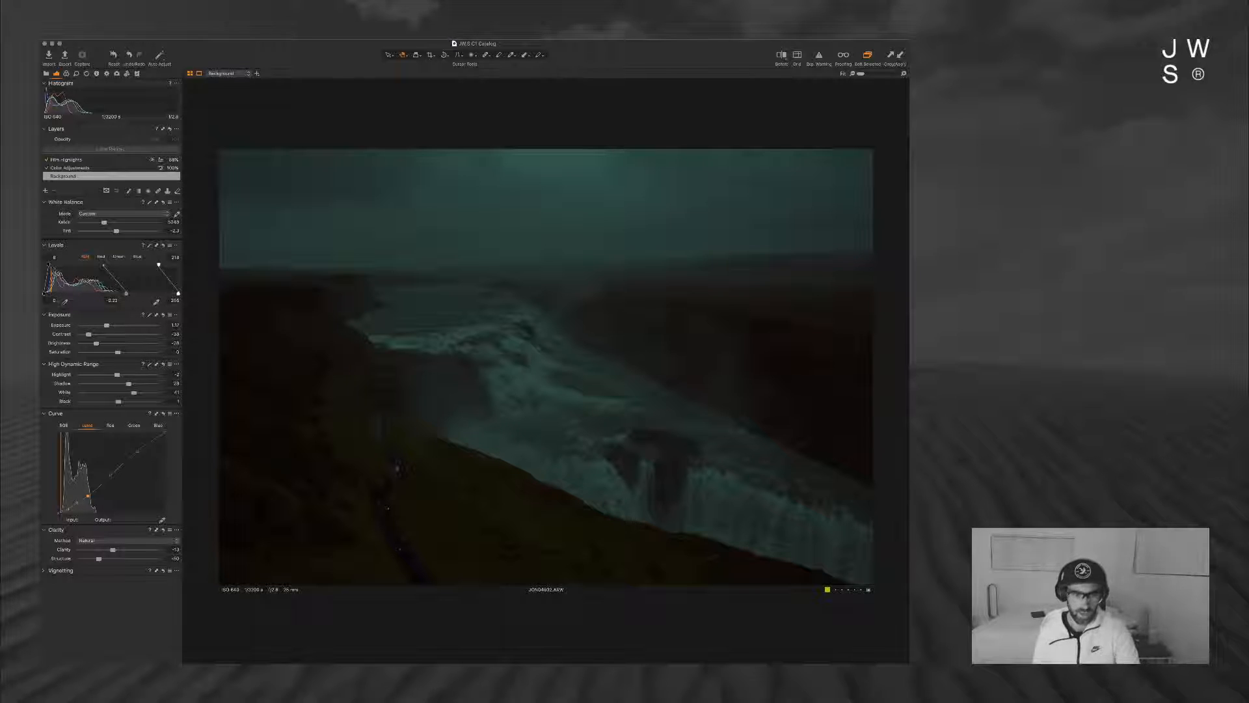
# Step: Compare the edit with the original in a before/after split, and inspect the people on the hillside path at up to 400%
pyautogui.press('y')
pyautogui.moveTo(546, 365); pyautogui.dragTo(508, 366)
pyautogui.scroll(1, 508, 366)
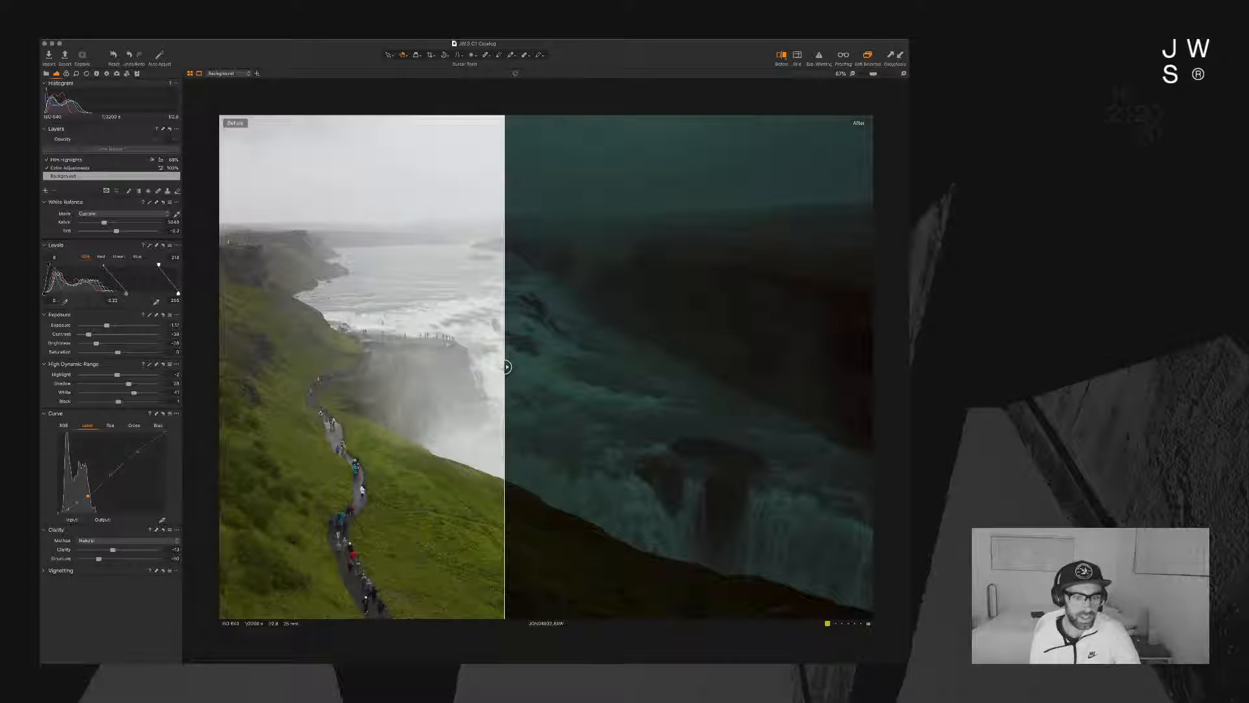
pyautogui.moveTo(507, 367); pyautogui.dragTo(401, 367)
pyautogui.press('y')
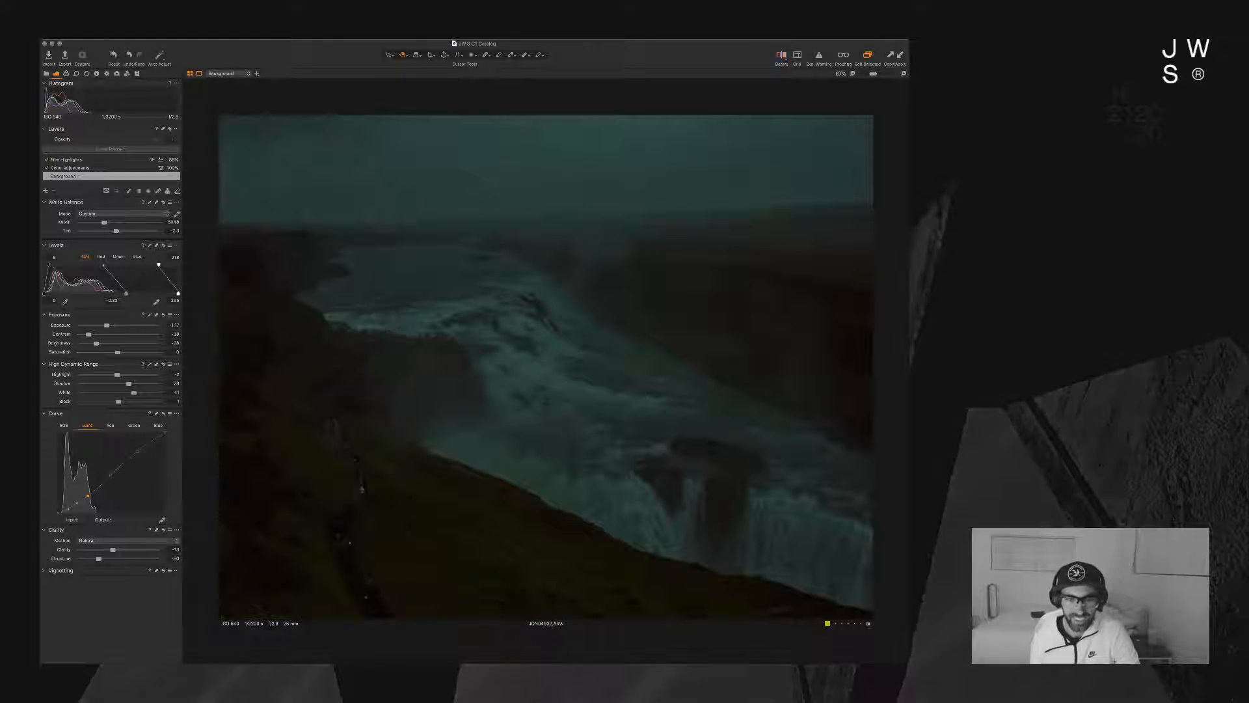
pyautogui.doubleClick(388, 357)
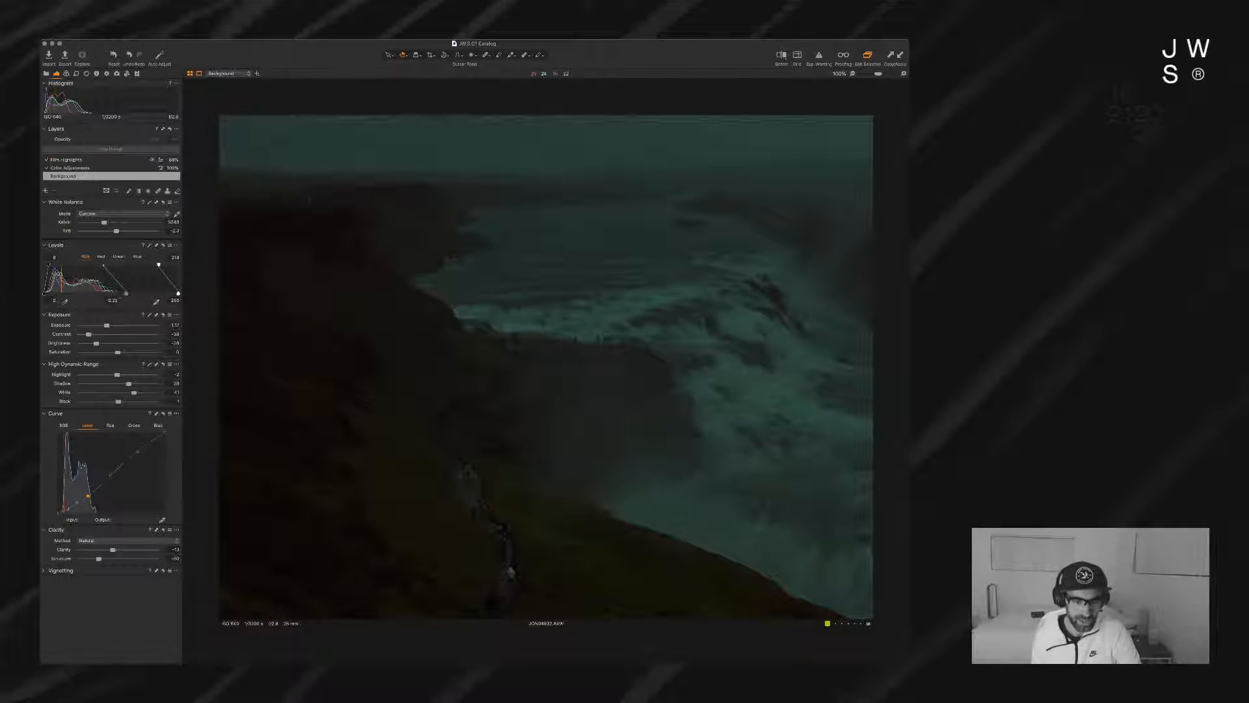
pyautogui.scroll(3, 485, 507)
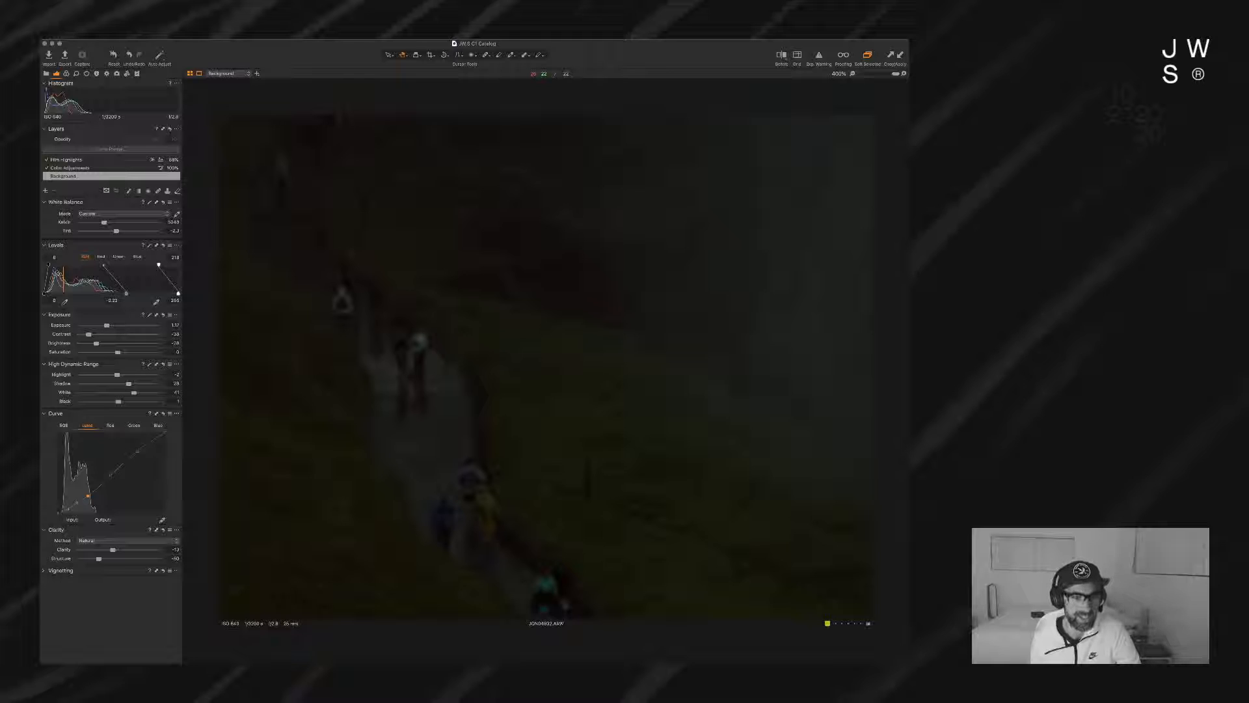
pyautogui.scroll(-5, 546, 475)
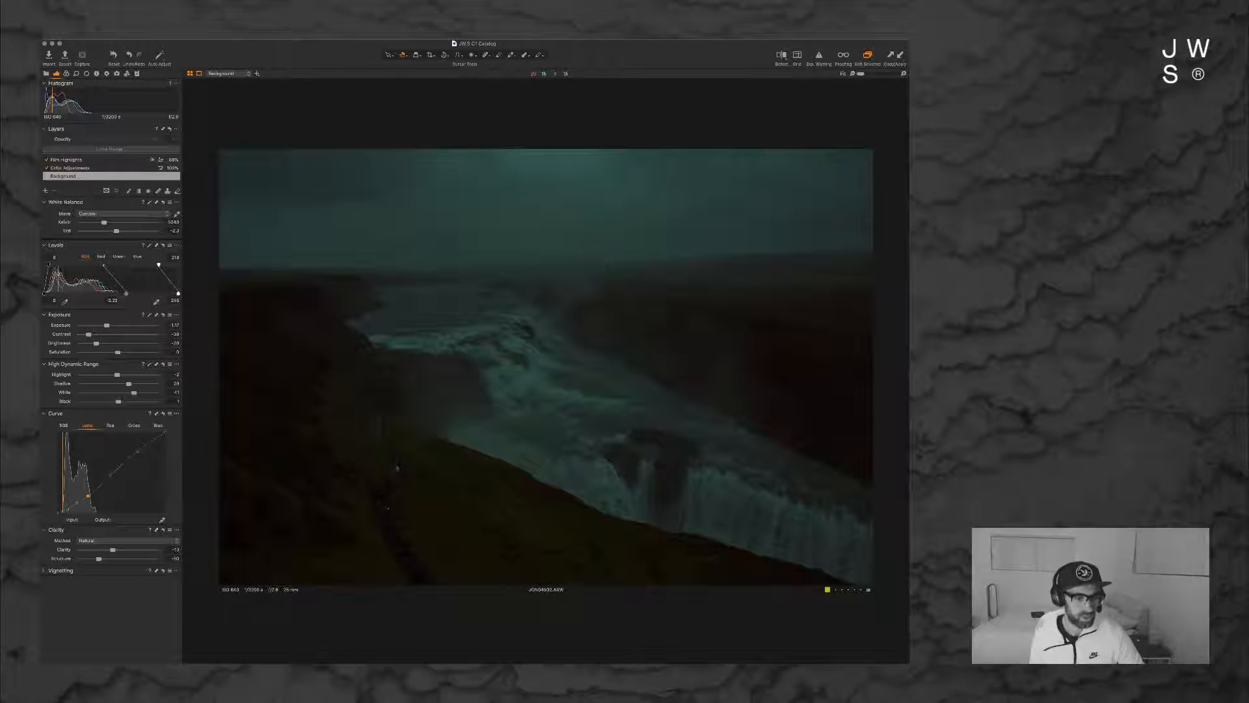
# Step: Try extreme hue shifts on the green and yellow ranges of the advanced Color Editor, and undo them
pyautogui.click(66, 74)
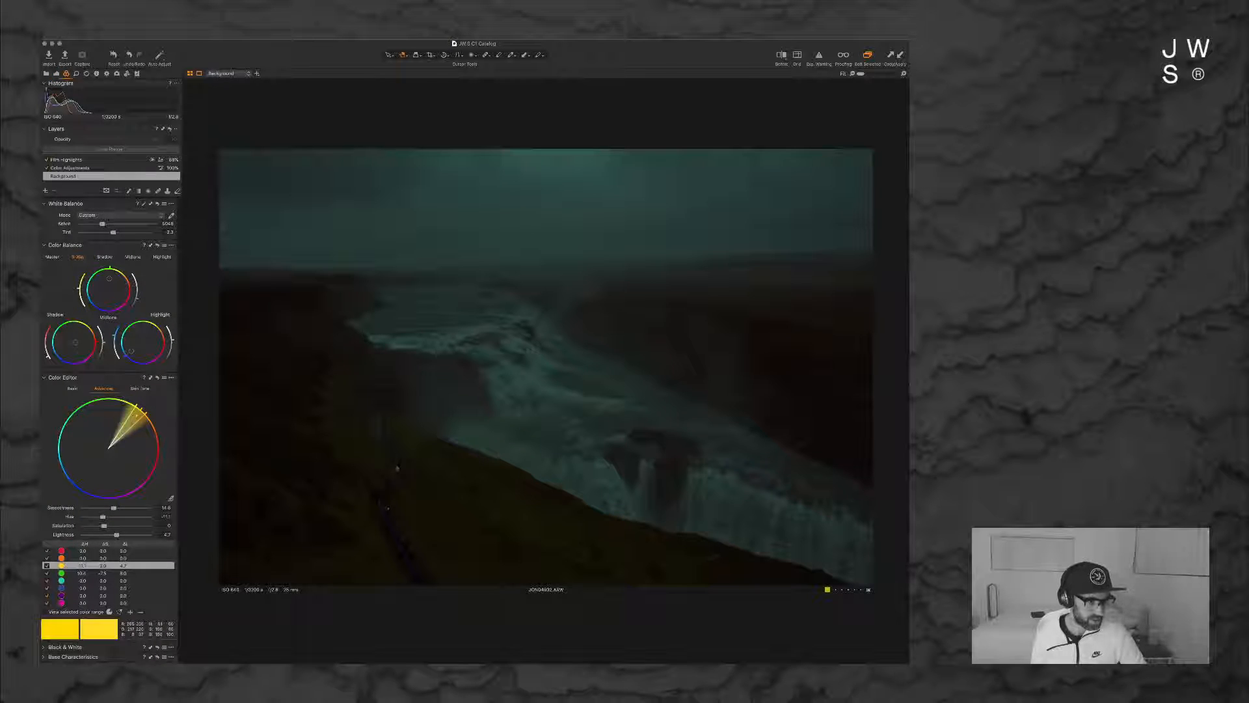
pyautogui.click(103, 573)
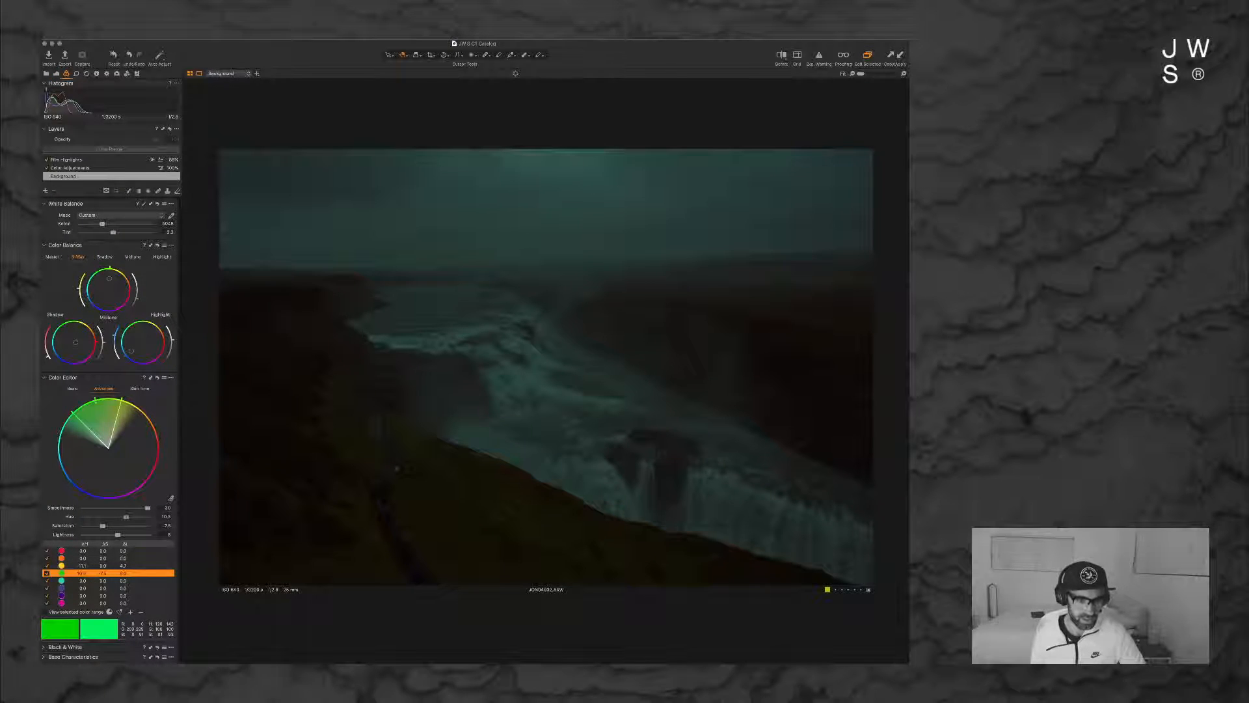
pyautogui.moveTo(125, 517); pyautogui.dragTo(82, 517)
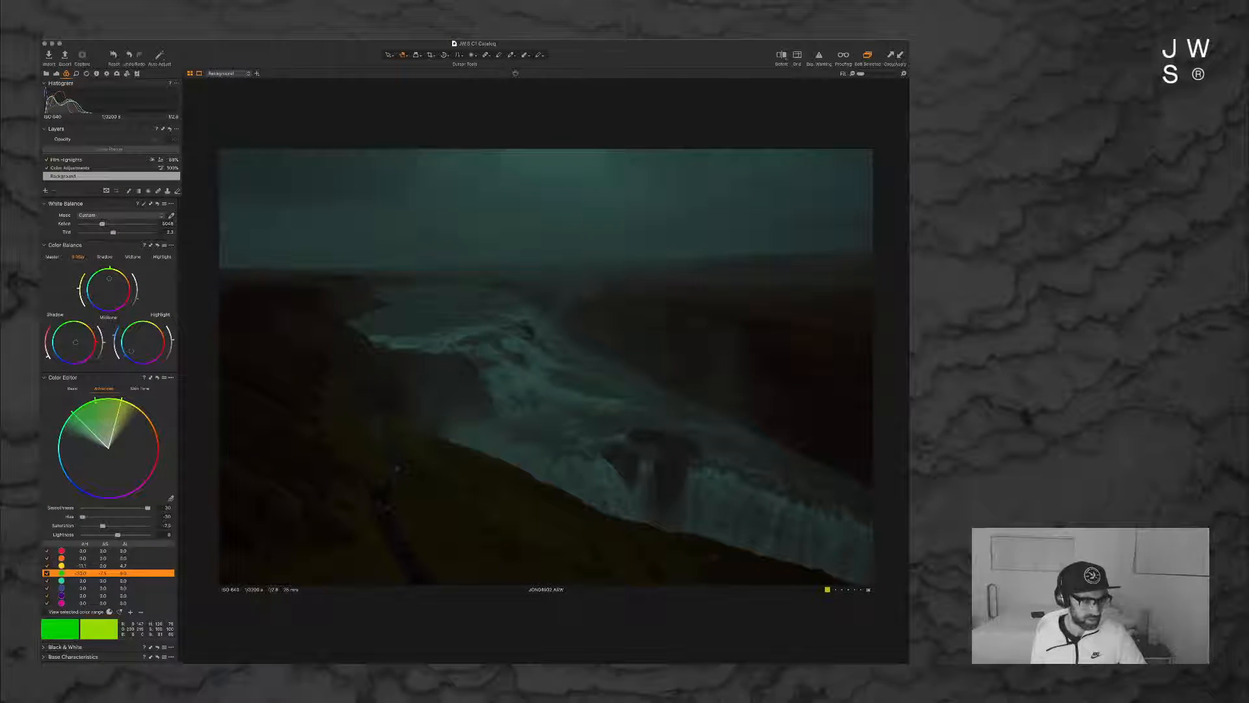
pyautogui.click(84, 566)
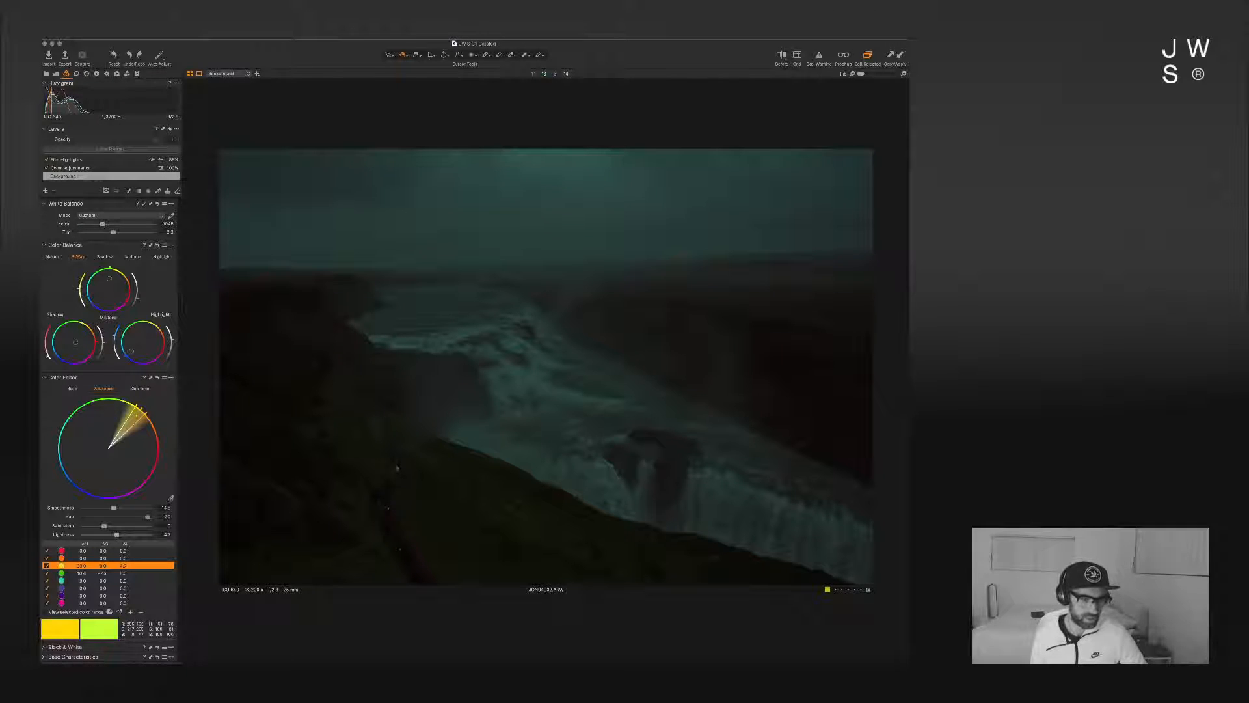
pyautogui.press('super+shift+z')
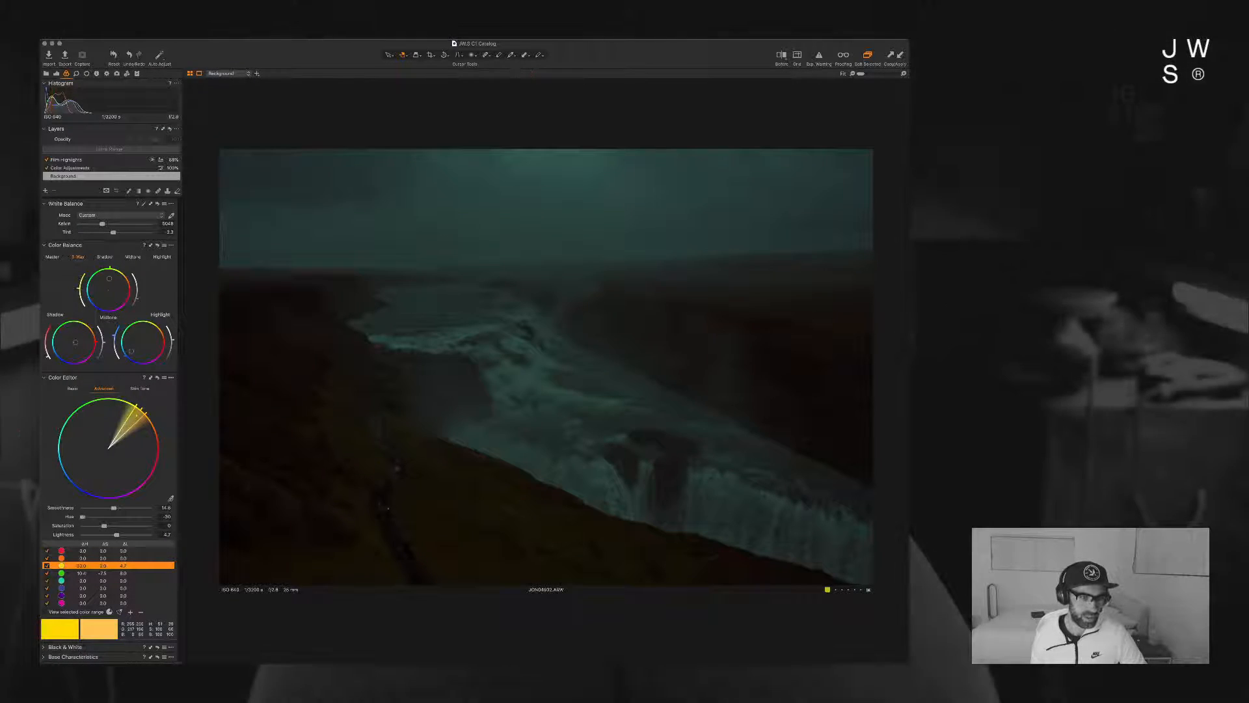
pyautogui.press('super+z')
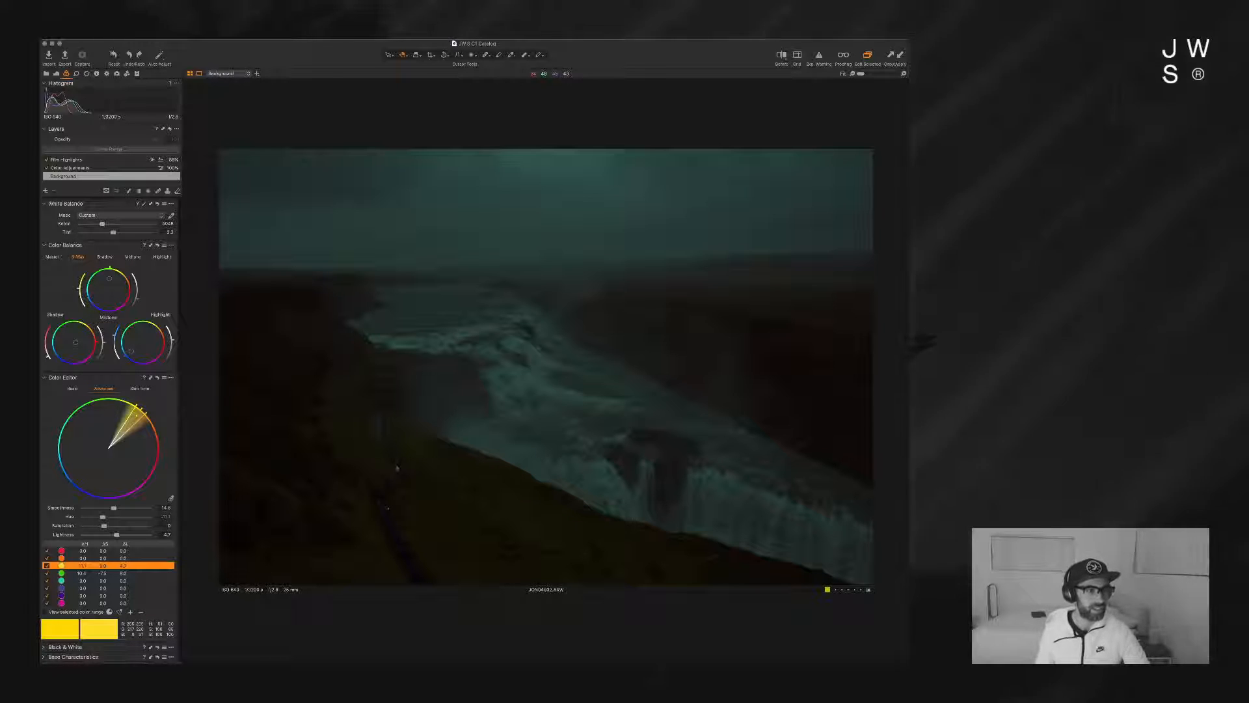
# Step: Enter "dark" as the IPTC Content category in the waterfall photo's metadata
pyautogui.click(97, 73)
pyautogui.click(133, 243)
pyautogui.click(133, 234)
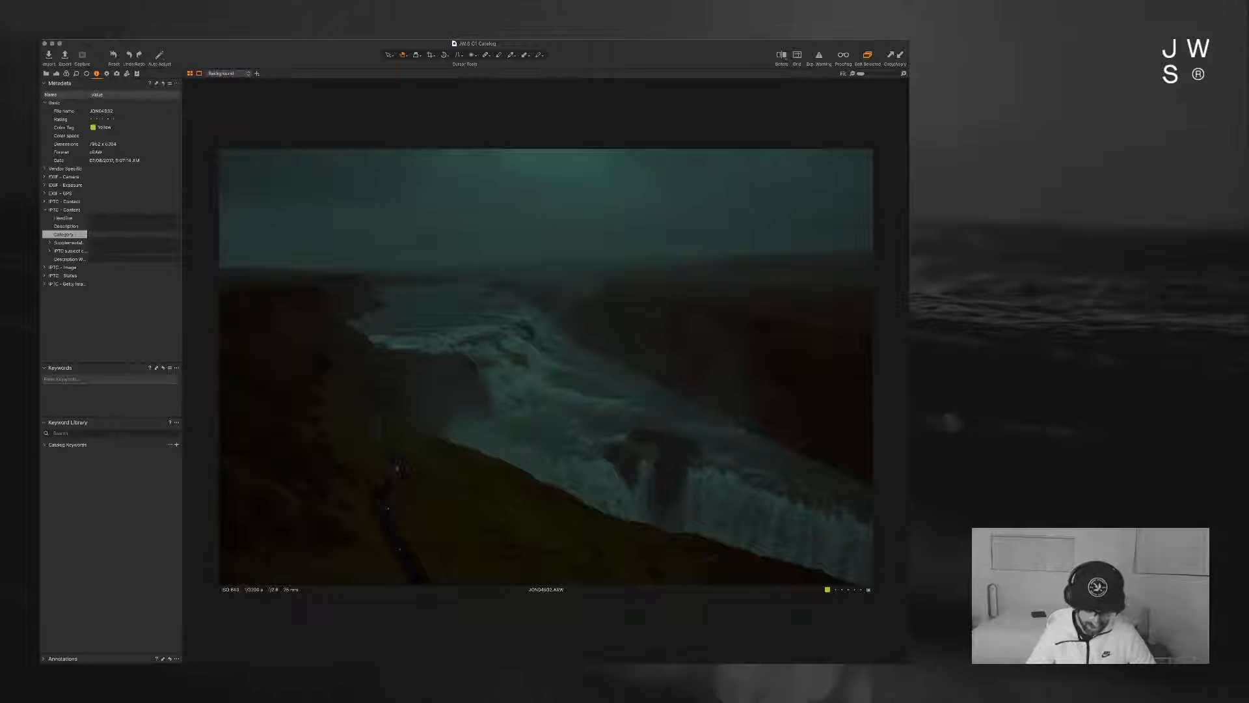
pyautogui.write('dark')
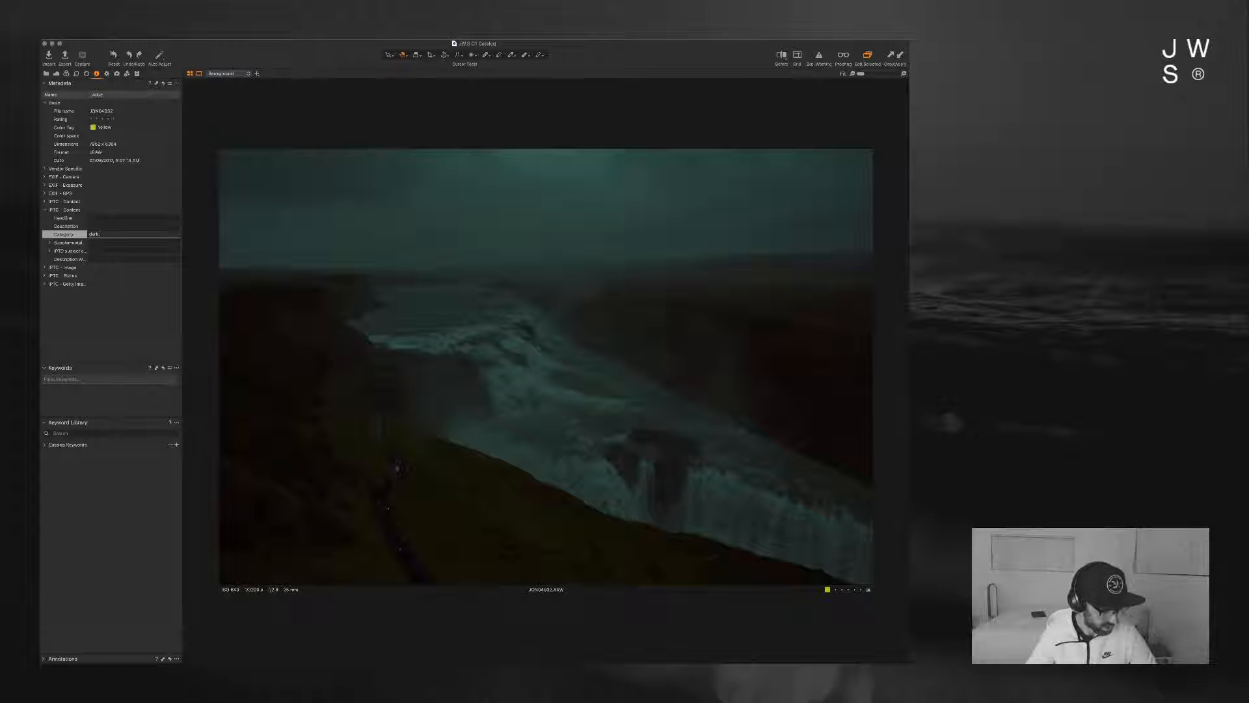
# Step: Add terra and cold after dark in the waterfall photo's IPTC category, and give the photo the green color tag
pyautogui.write(',terra')
pyautogui.write(',cold')
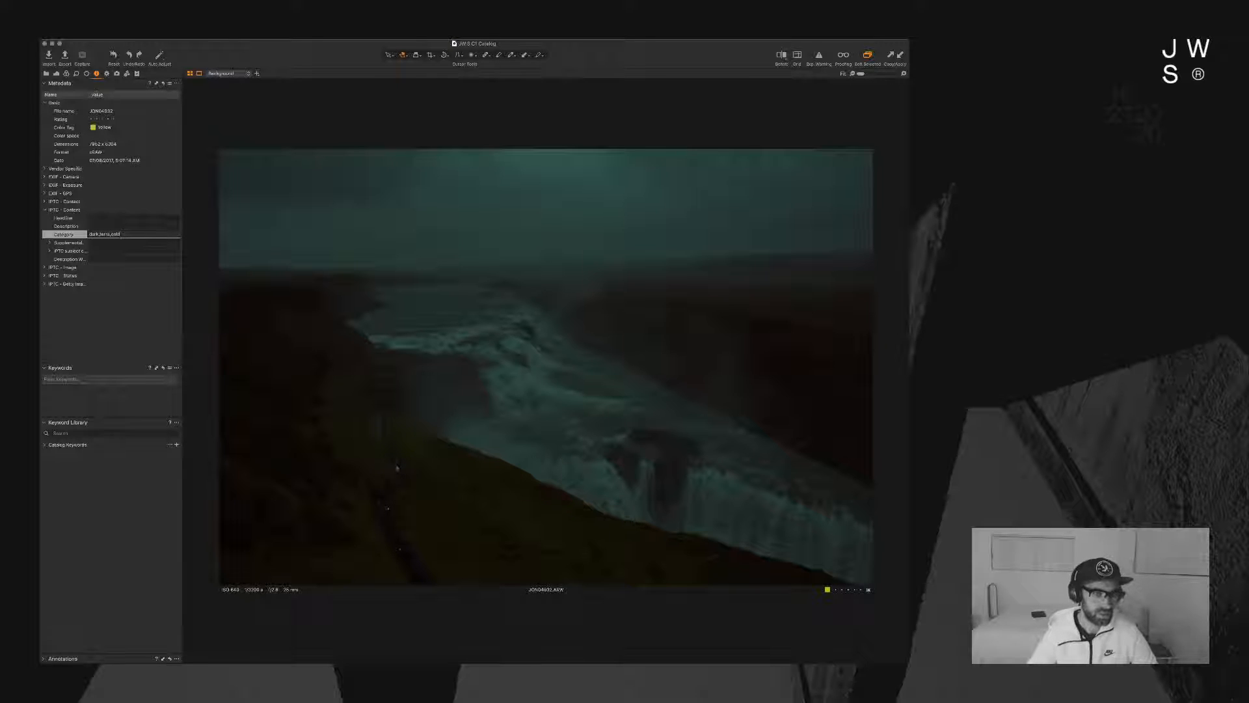
pyautogui.press('Return')
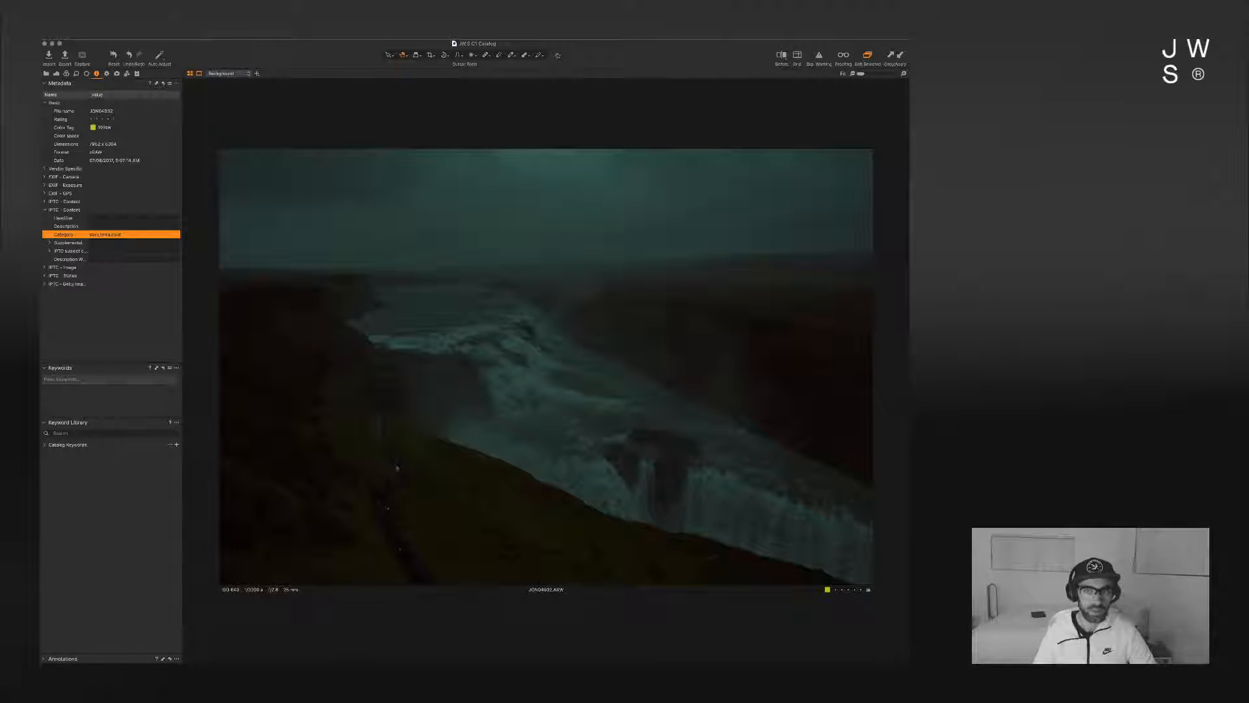
pyautogui.press('+')
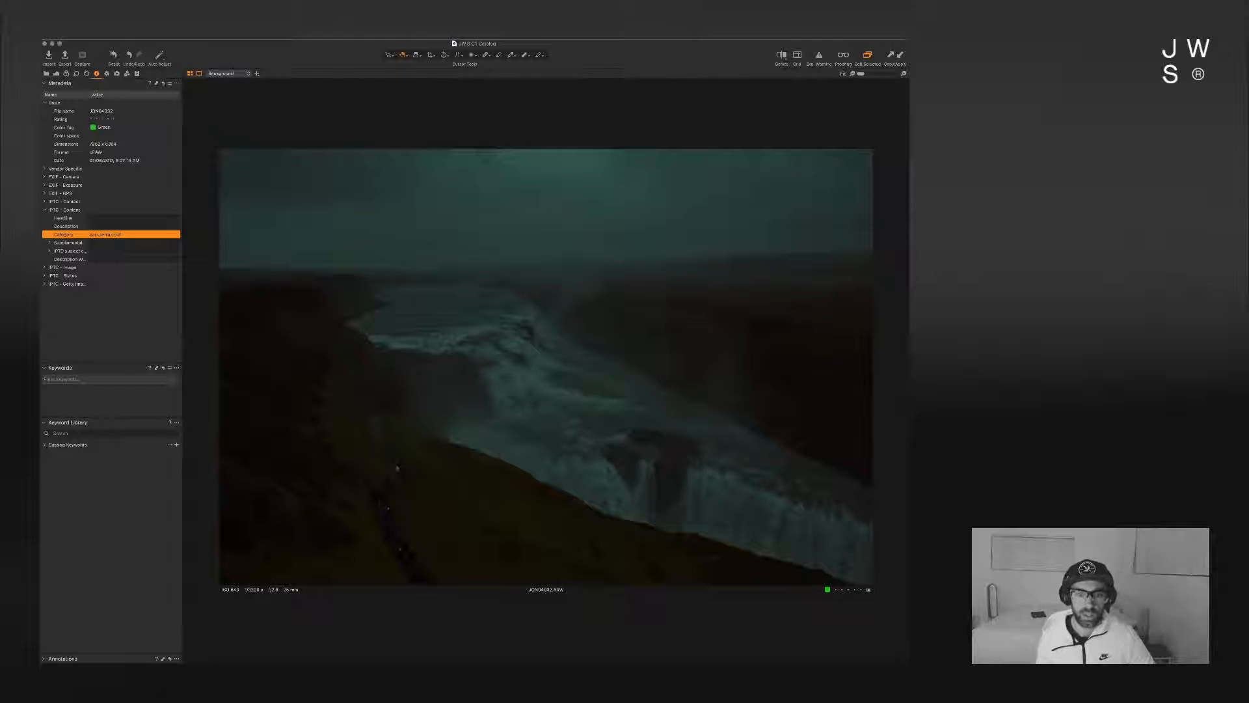
pyautogui.press('super+Tab')
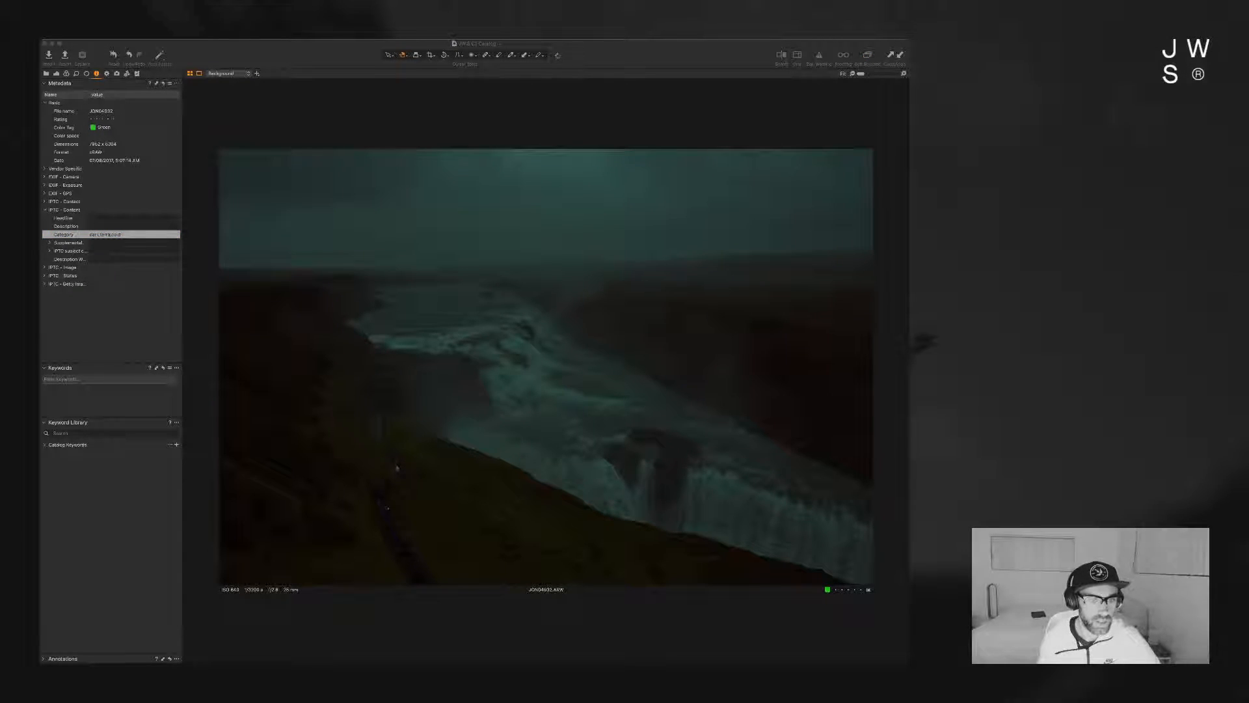
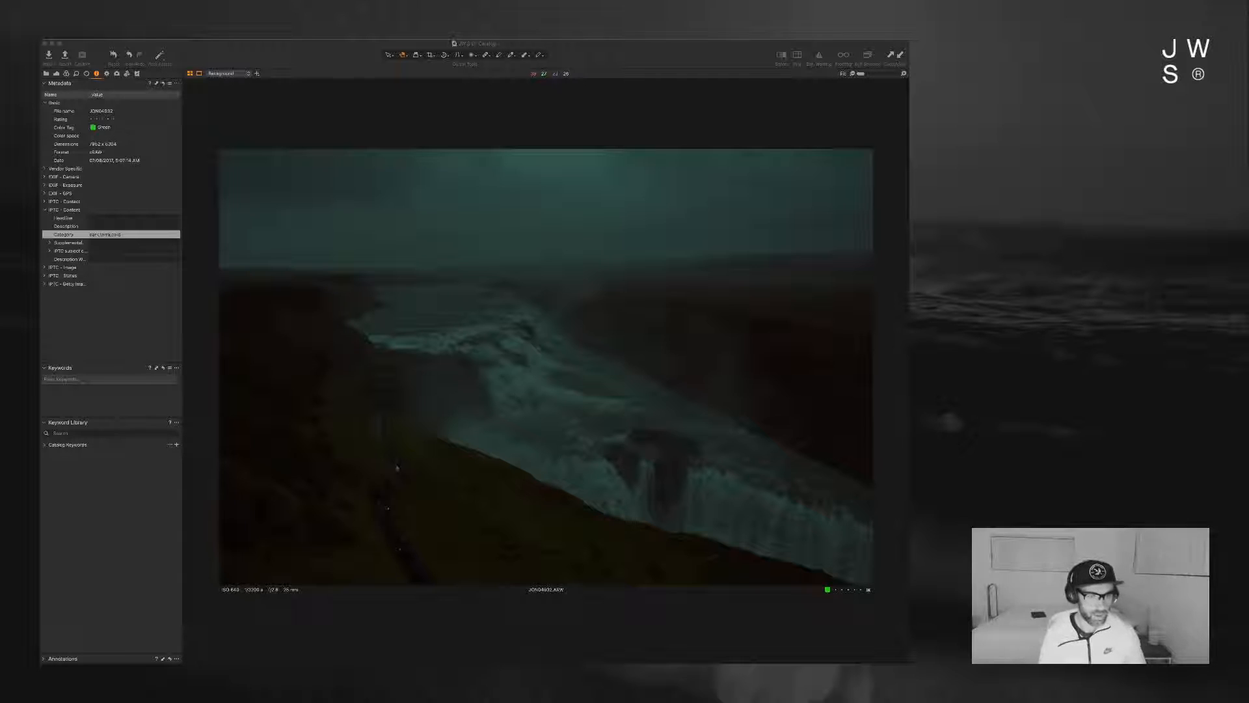
pyautogui.press('super+Tab')
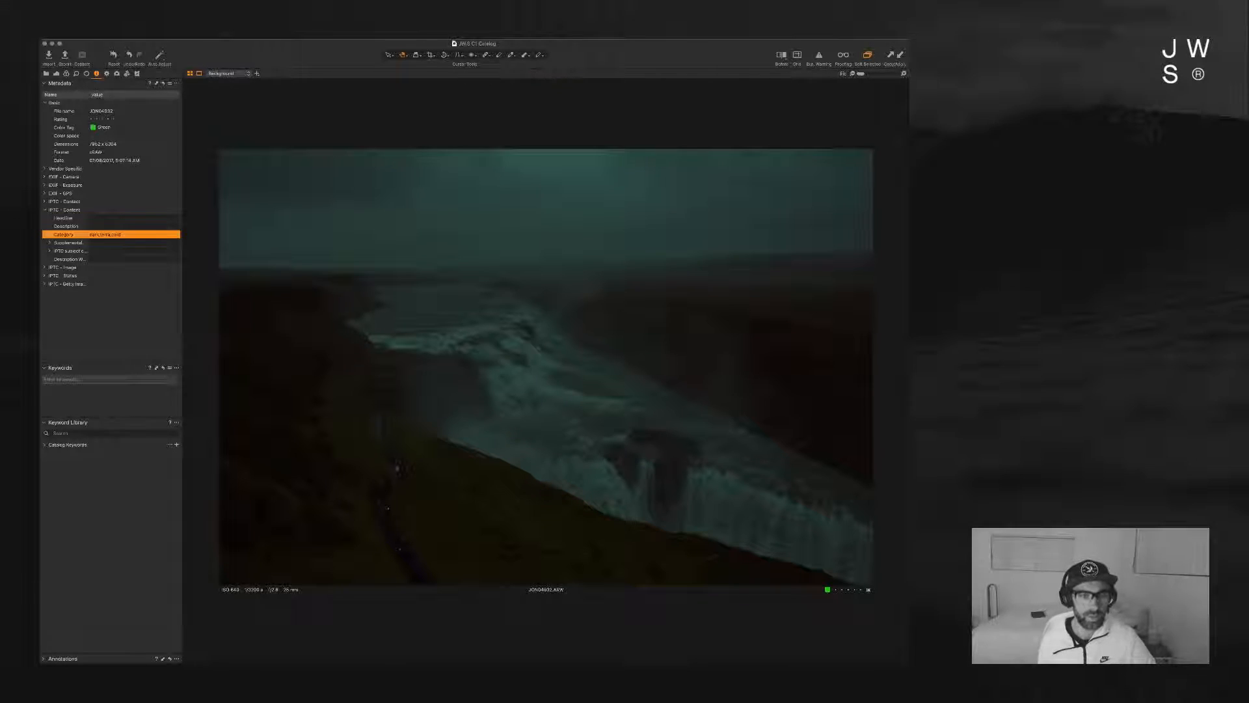
# Step: Return to the thumbnail grid, clear the selection and view the photo of steaming snow-patched hills at full size
pyautogui.press('g')
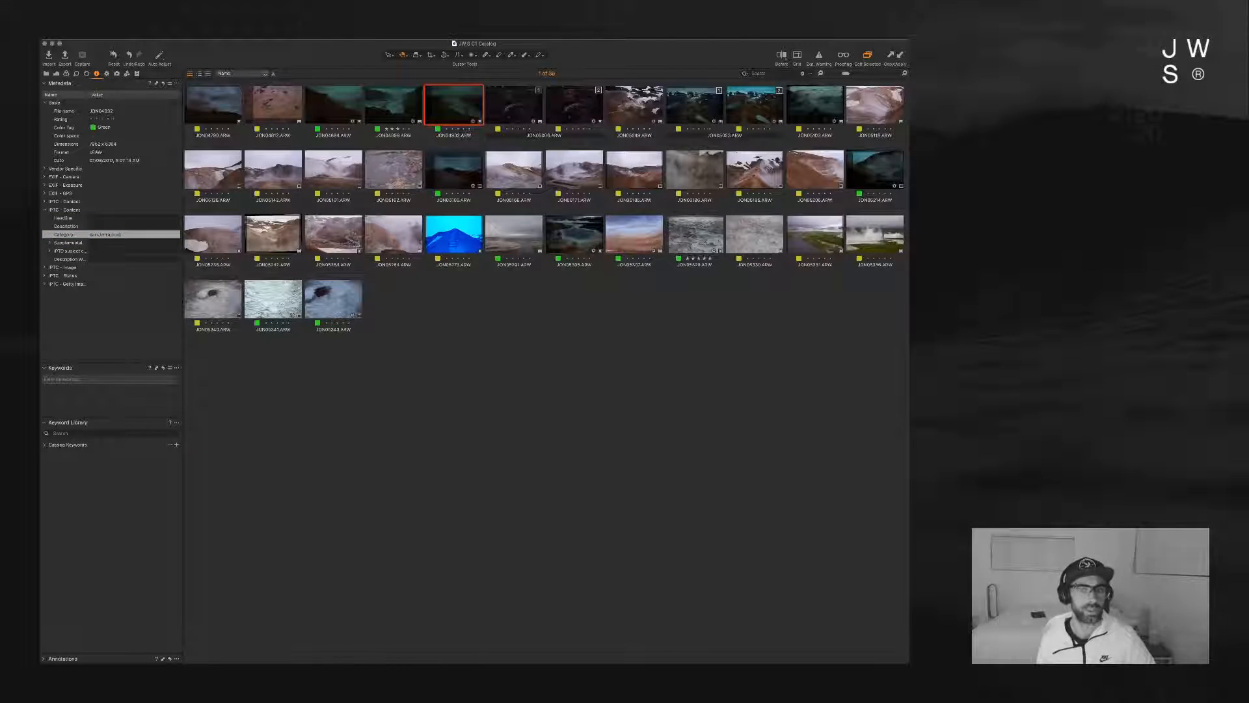
pyautogui.press('super+d')
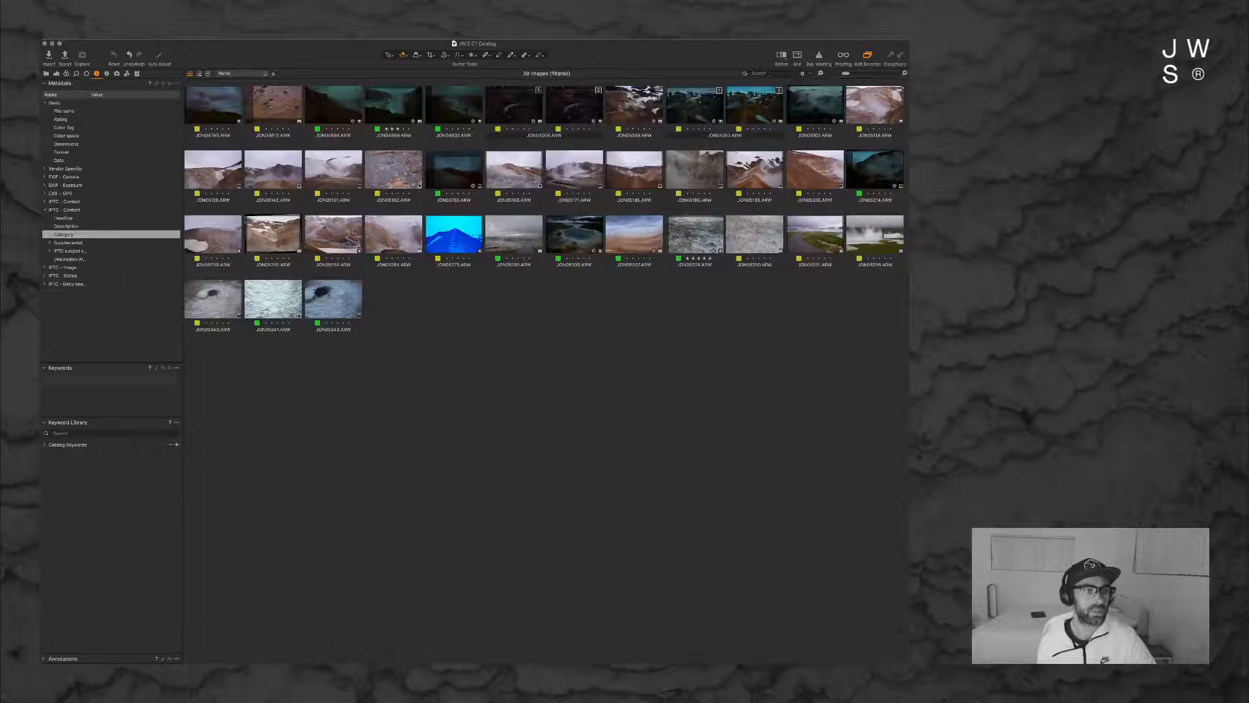
pyautogui.doubleClick(333, 169)
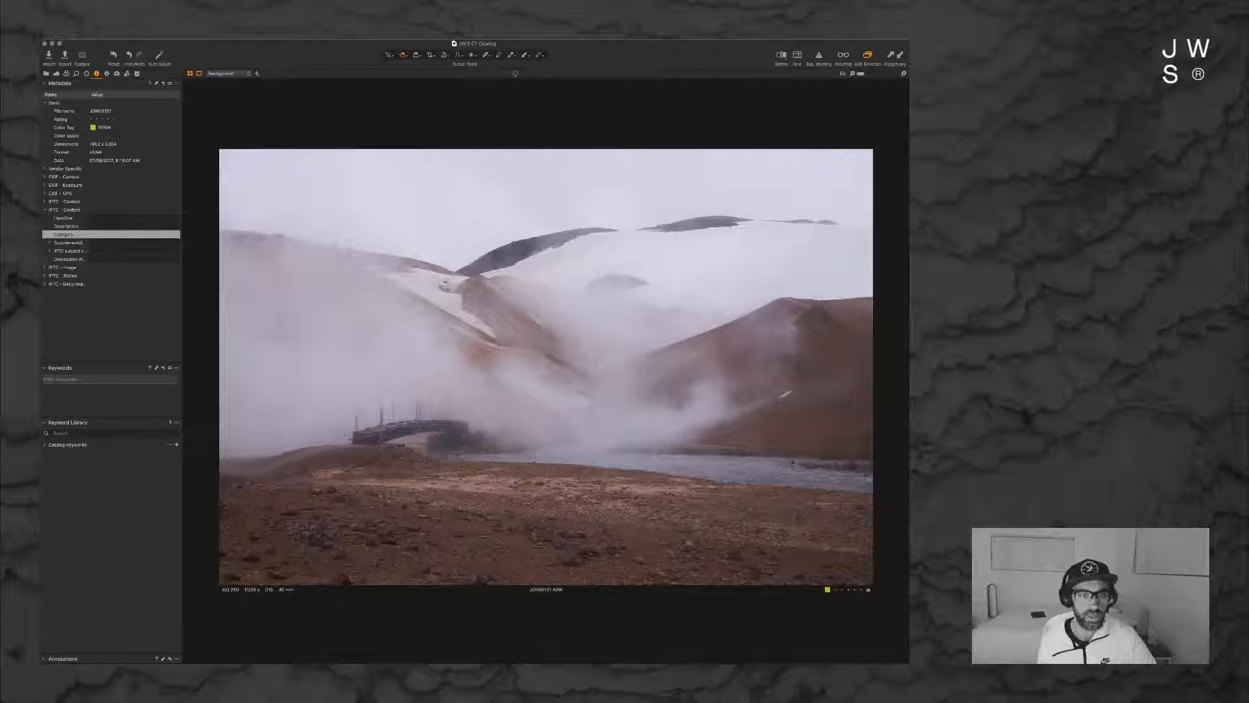
pyautogui.press('g')
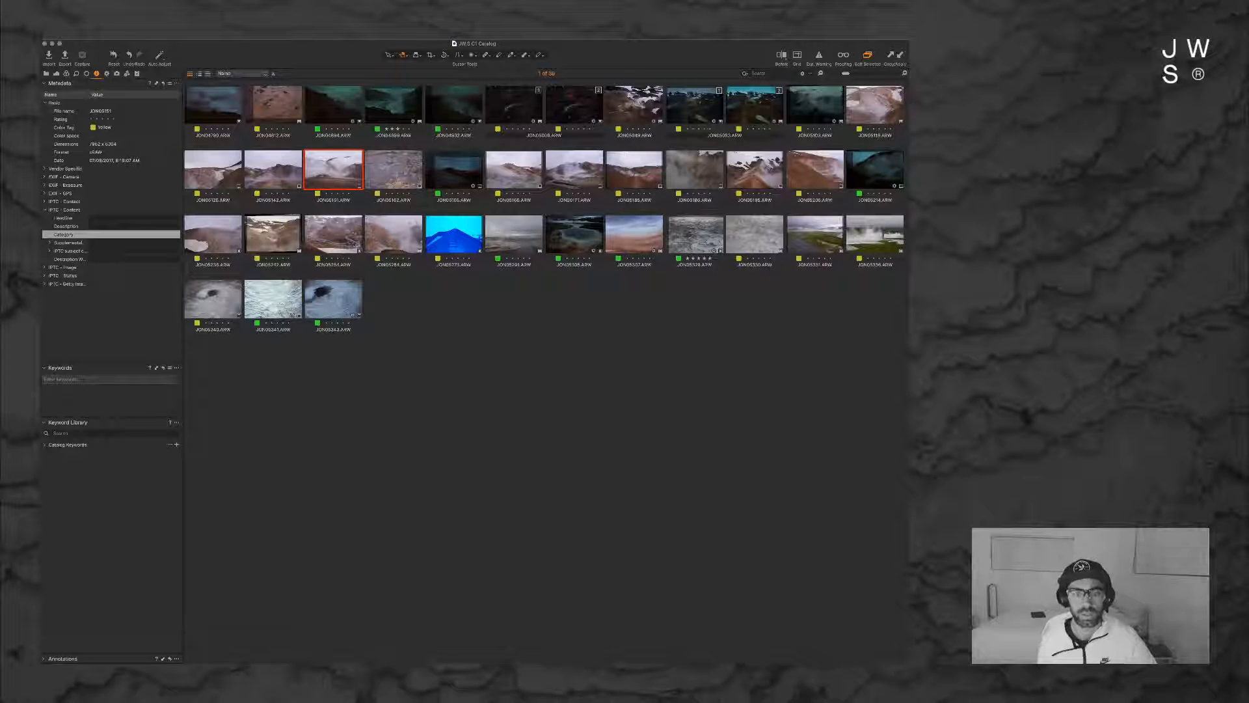
# Step: Look over the library's folders and filters, and open the yellow-tagged photo of two people on a boardwalk
pyautogui.click(514, 234)
pyautogui.click(56, 74)
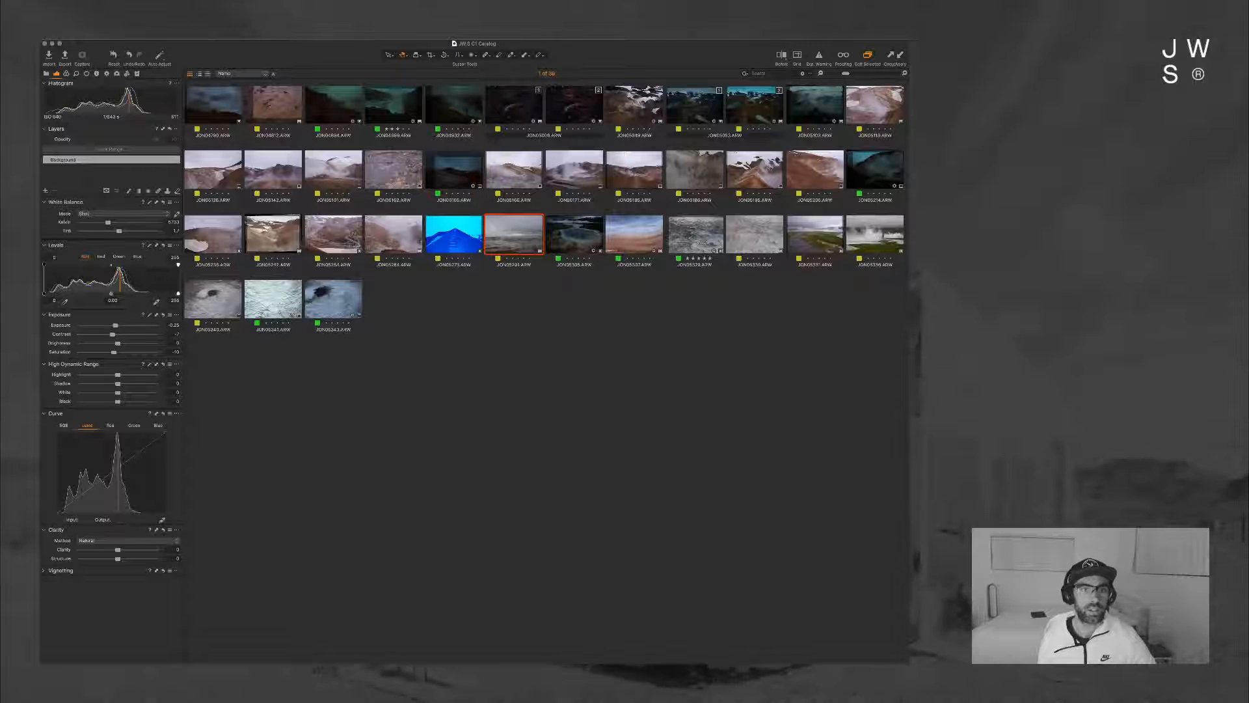
pyautogui.click(46, 73)
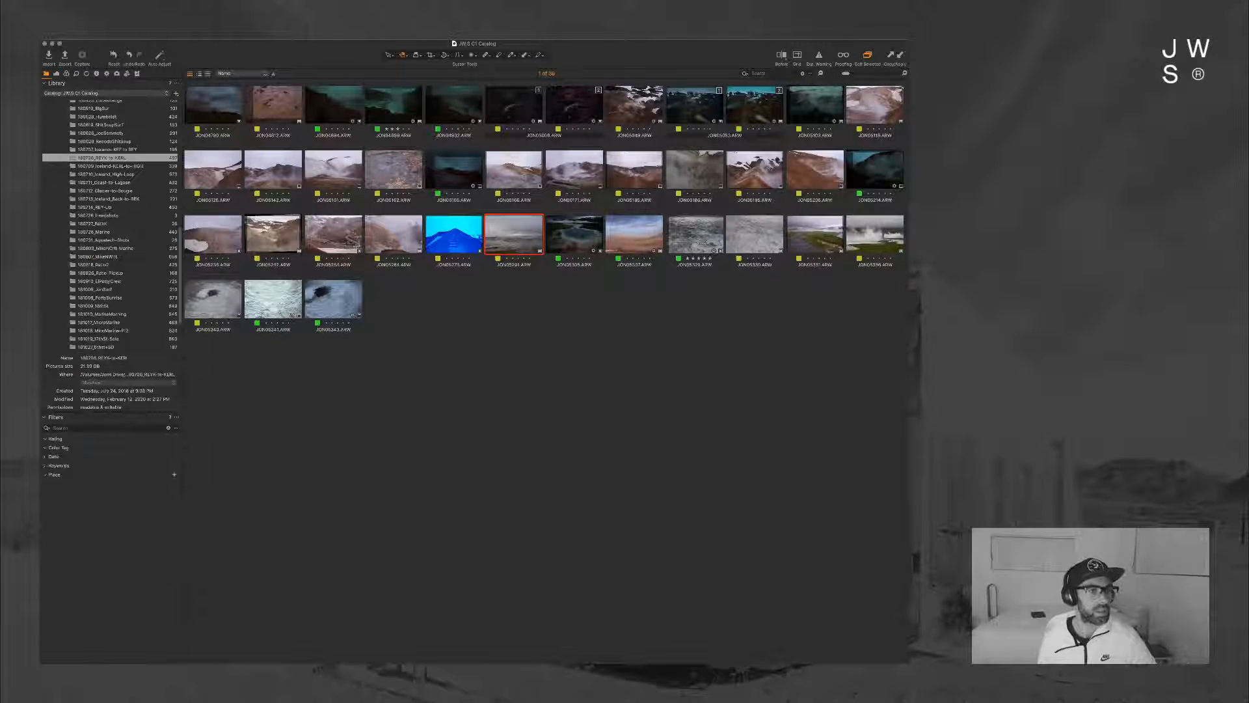
pyautogui.scroll(10, 110, 224)
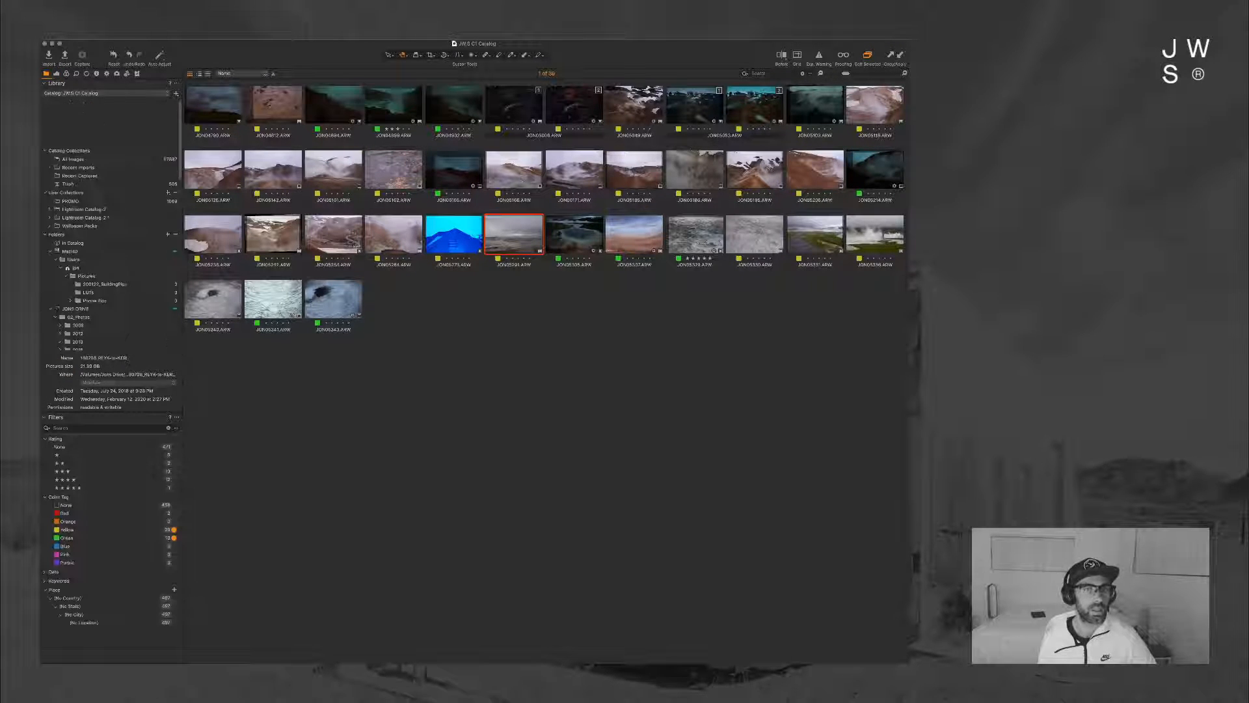
pyautogui.click(454, 105)
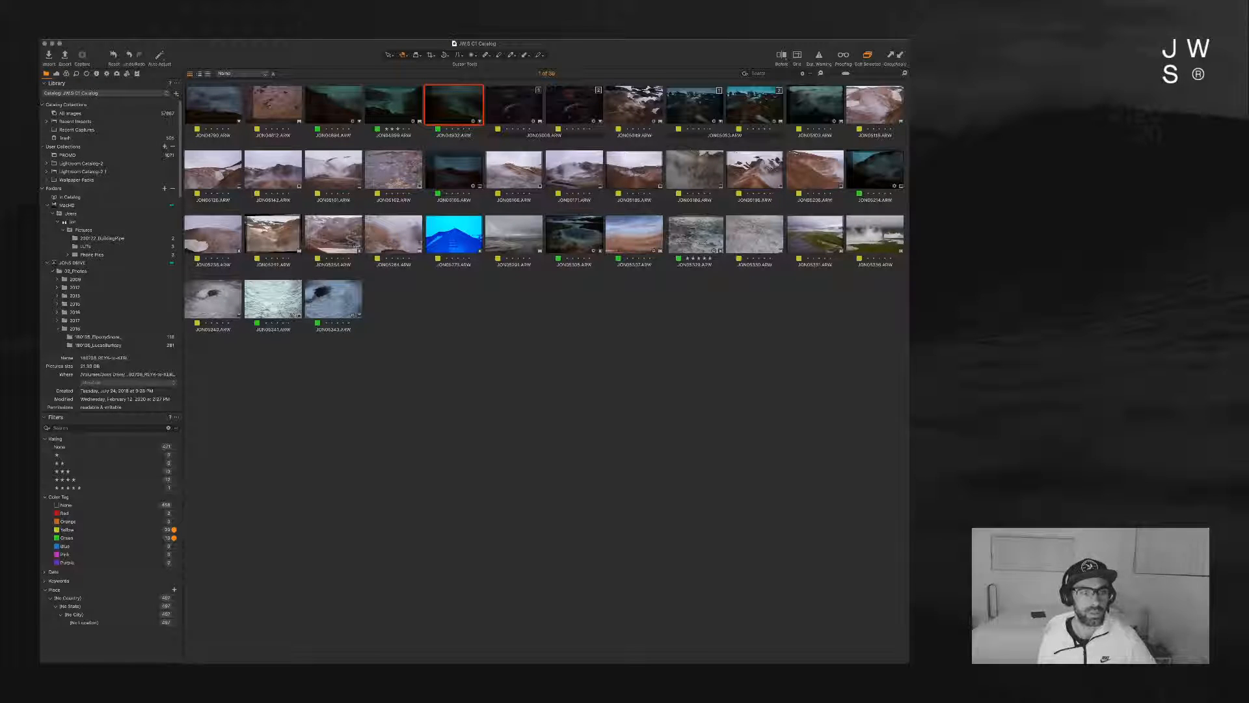
pyautogui.click(513, 234)
pyautogui.doubleClick(513, 234)
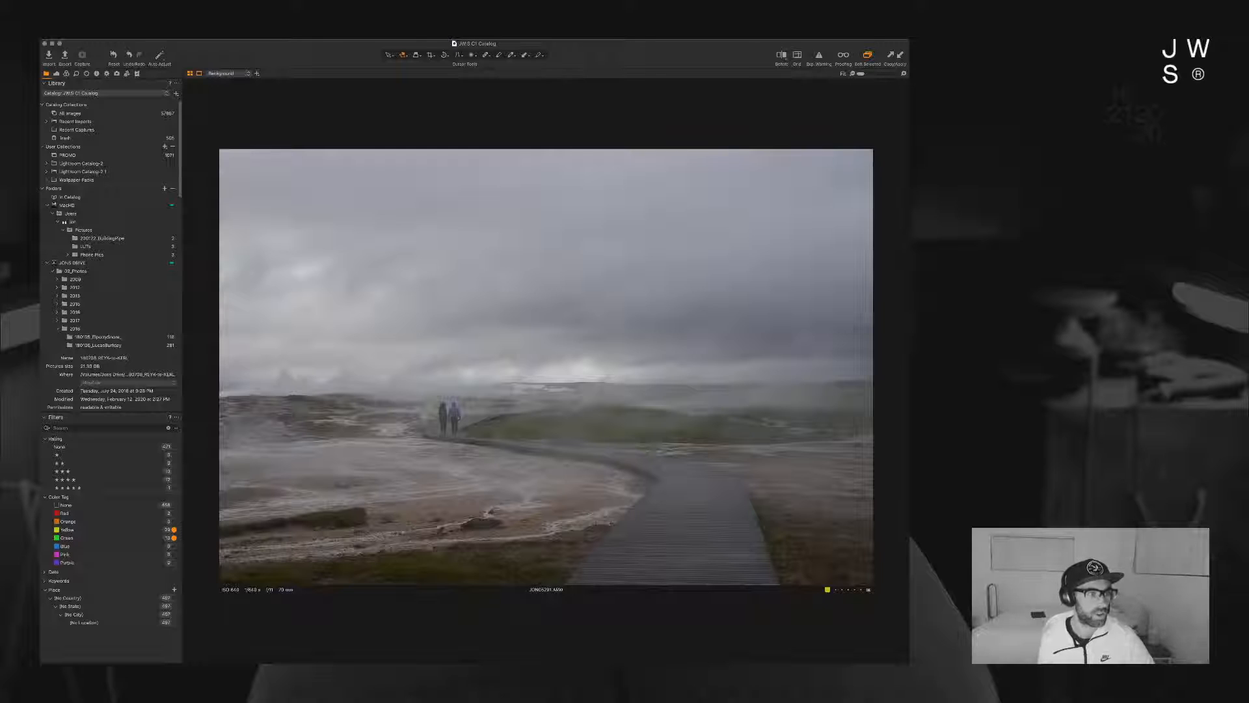
# Step: Darken the boardwalk photo's background layer by setting exposure to -1.25, and flatten it by reducing contrast
pyautogui.click(56, 73)
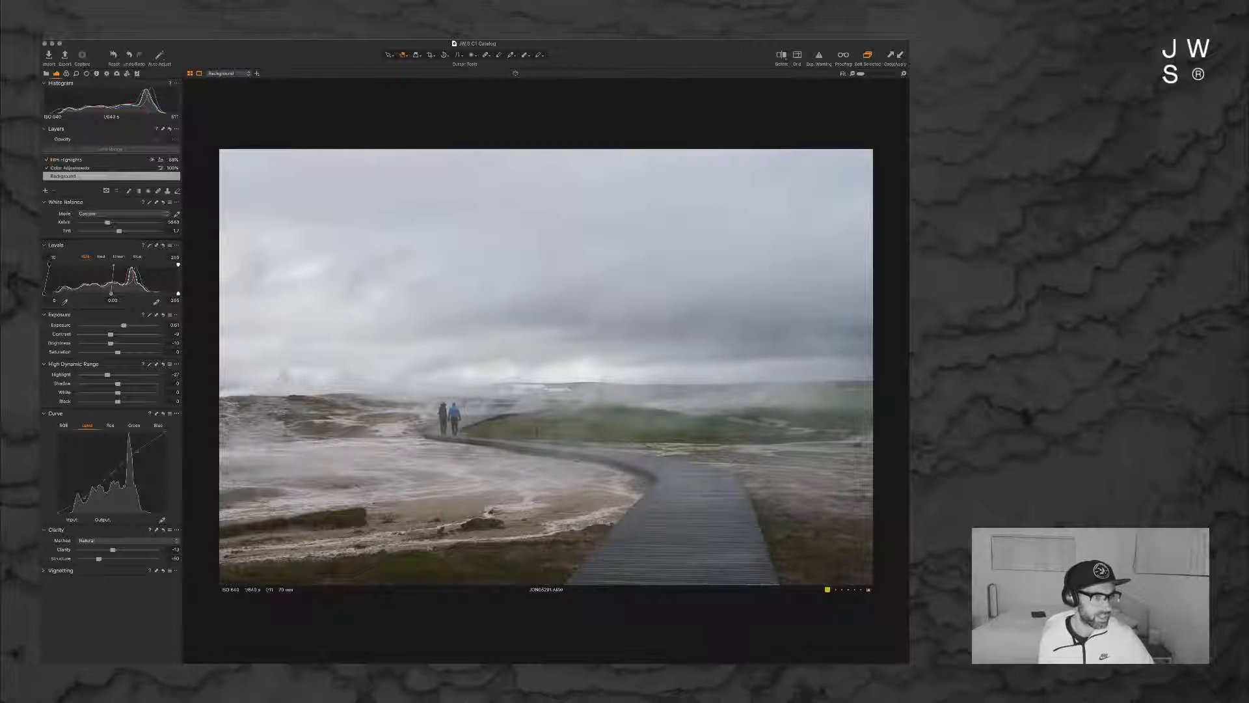
pyautogui.moveTo(124, 326); pyautogui.dragTo(106, 325)
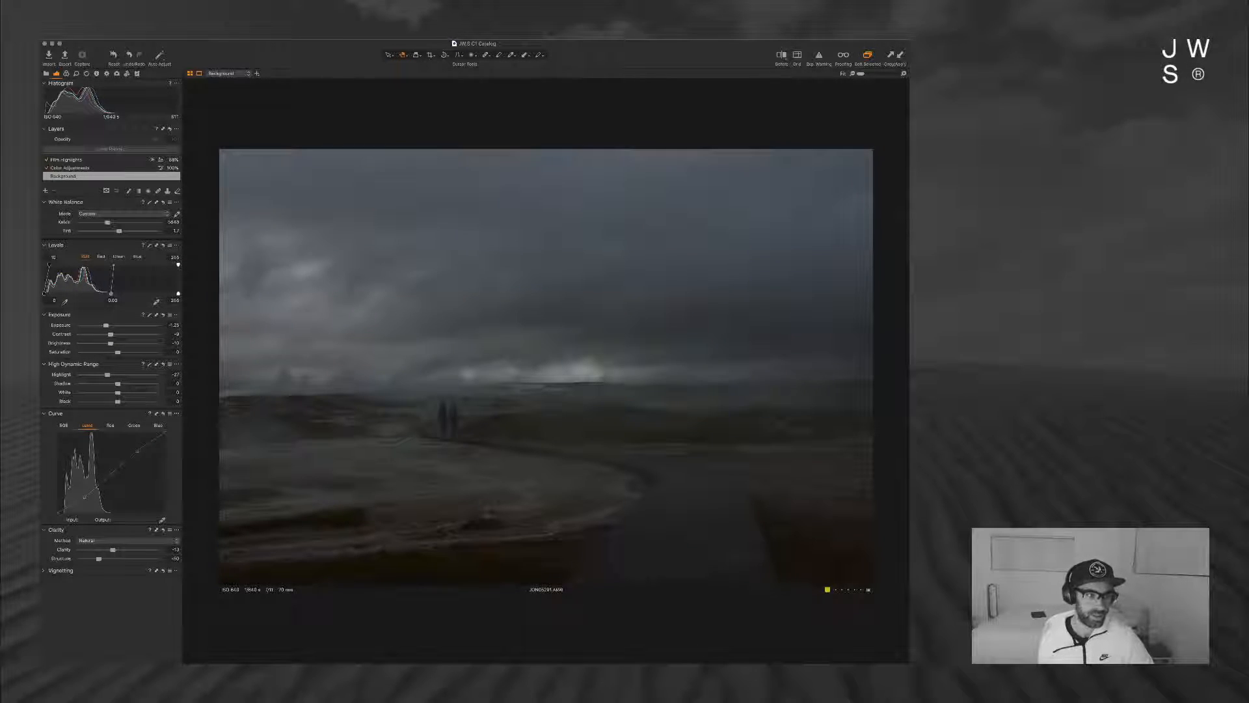
pyautogui.moveTo(111, 335); pyautogui.dragTo(96, 335)
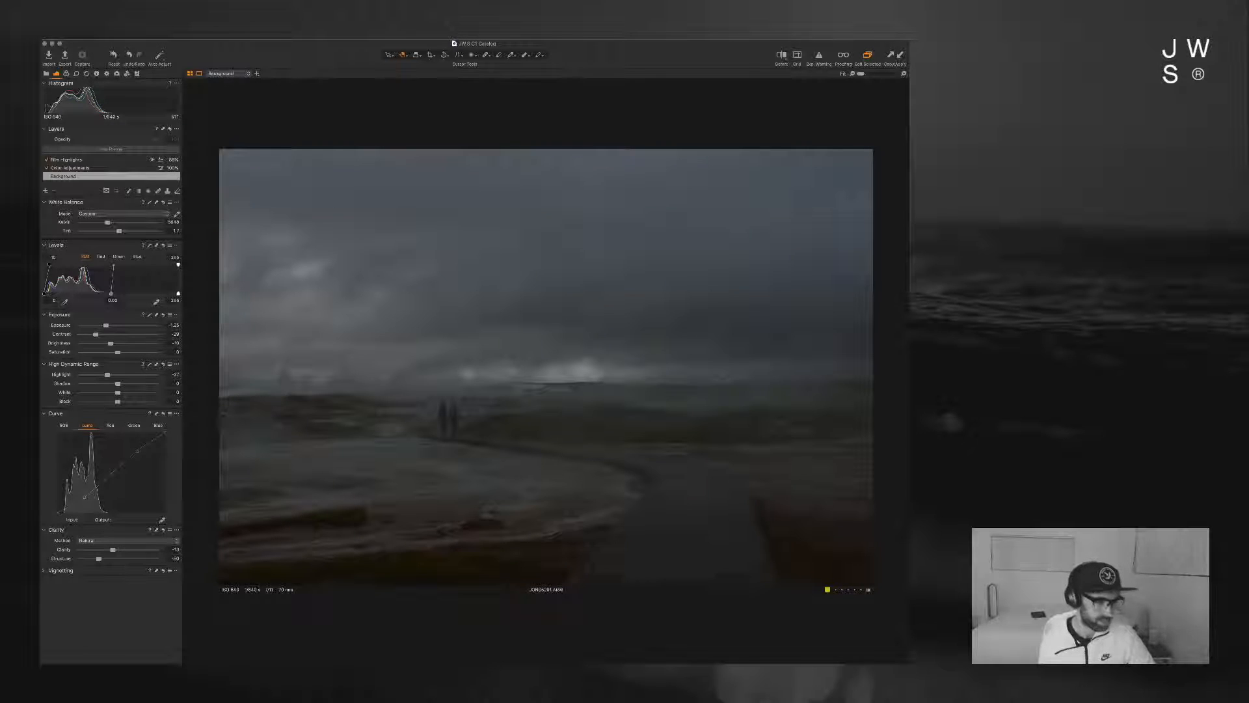
# Step: Shift the Levels midtone slightly brighter with output white at 230, and deepen the shadows using the Black adjustment and Luma curve
pyautogui.moveTo(111, 293)
pyautogui.mouseDown()
pyautogui.moveTo(127, 294)
pyautogui.moveTo(106, 294)
pyautogui.mouseUp()
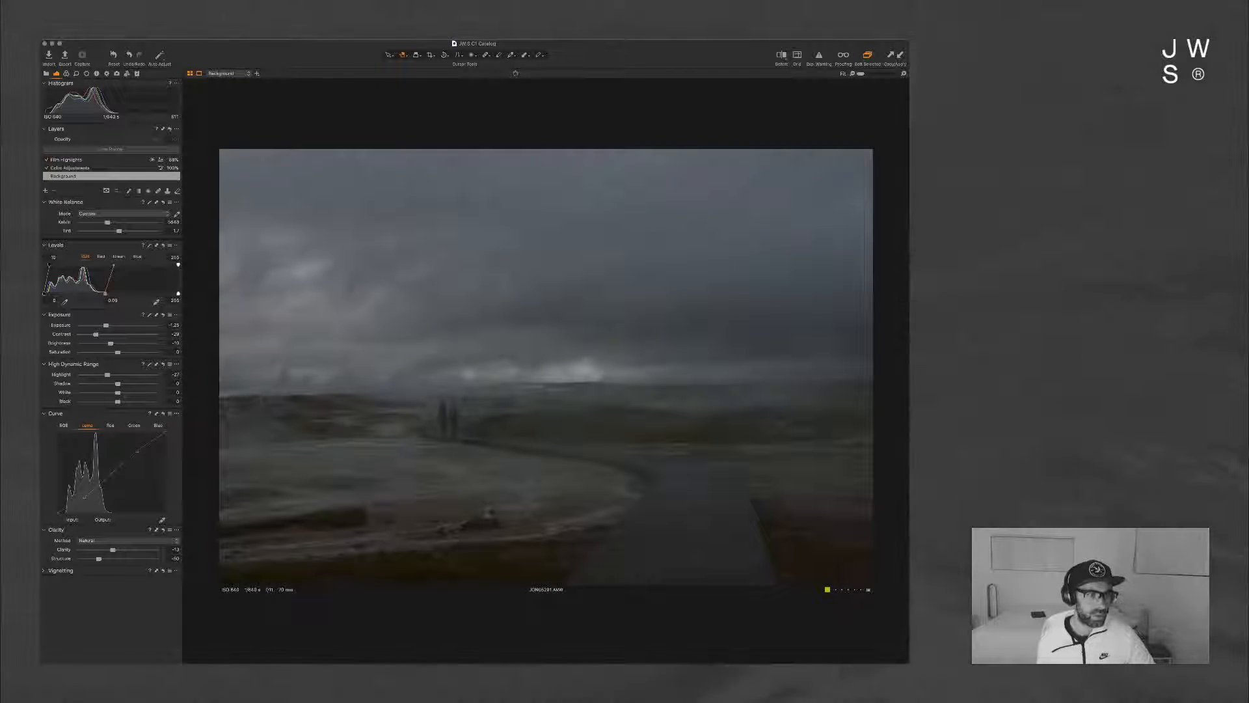
pyautogui.moveTo(178, 265); pyautogui.dragTo(165, 265)
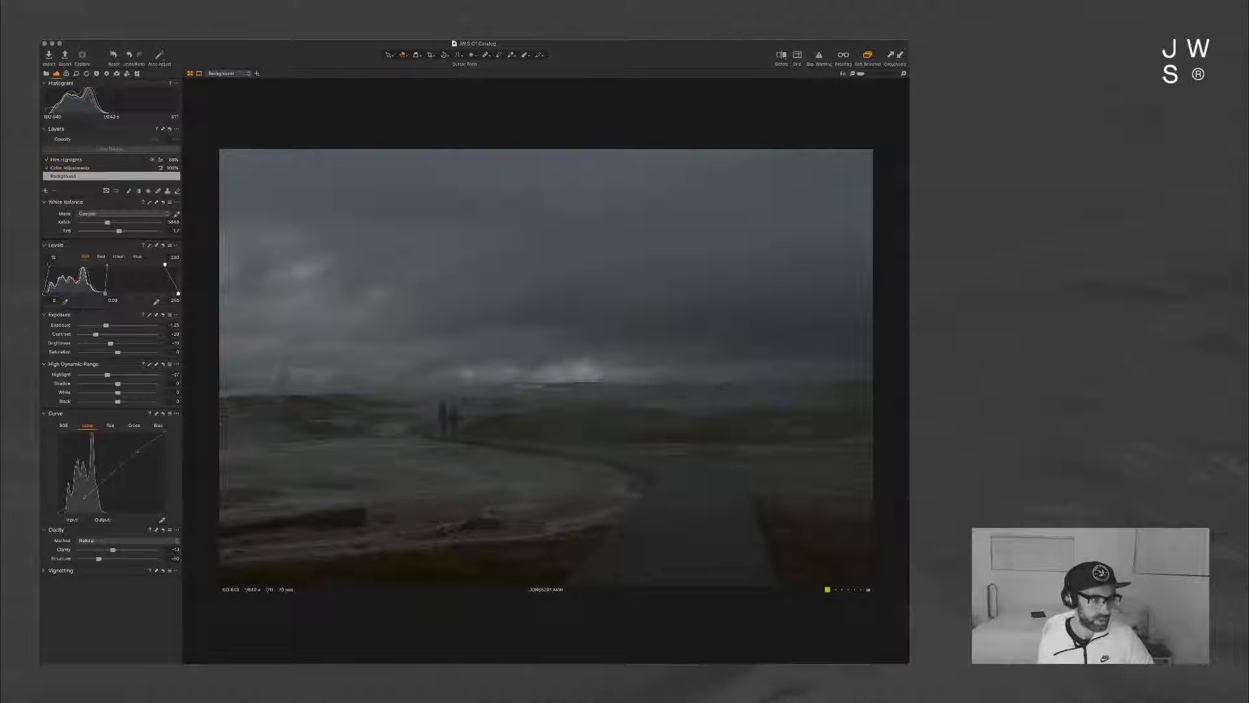
pyautogui.moveTo(102, 402); pyautogui.dragTo(106, 401)
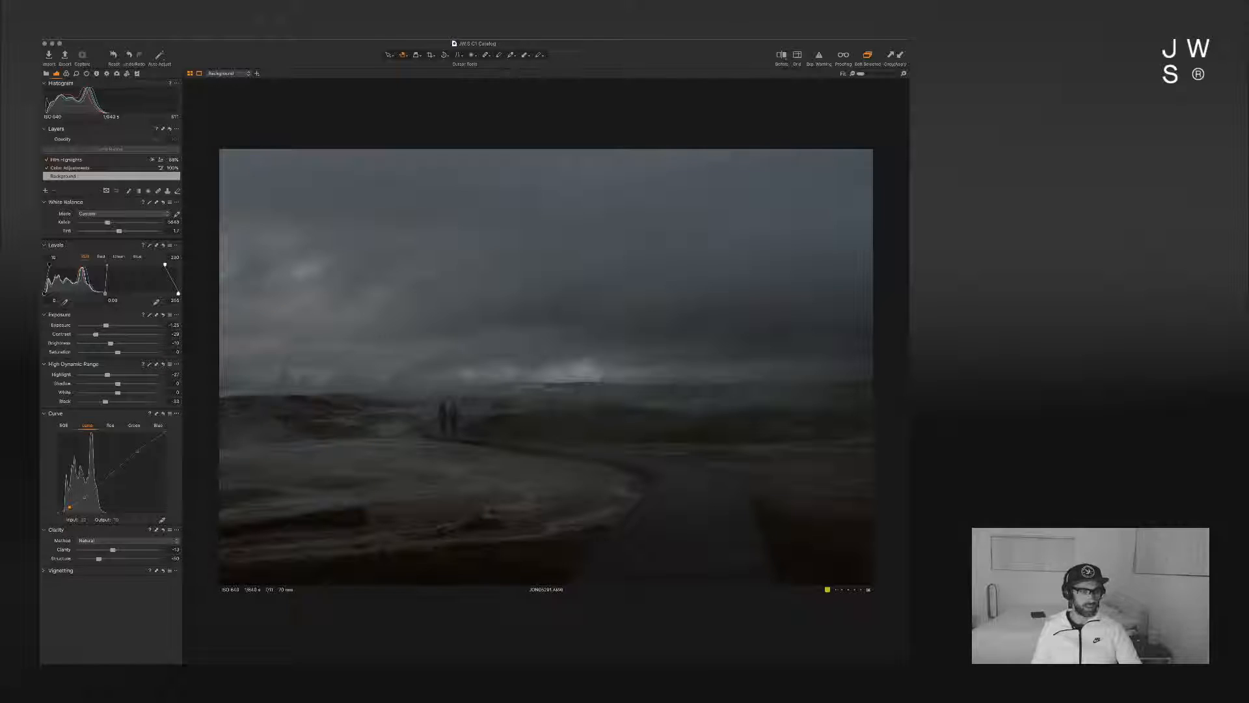
pyautogui.moveTo(85, 497); pyautogui.dragTo(84, 495)
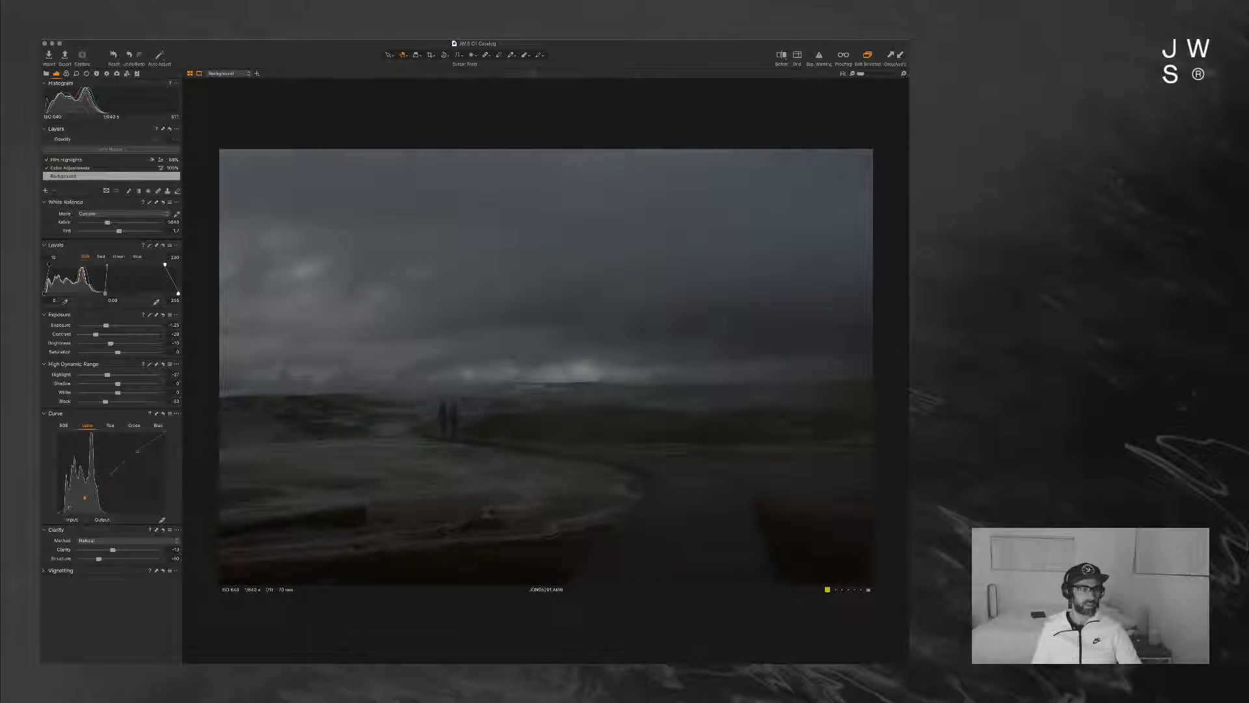
# Step: Cool the background layer's white balance by lowering the Kelvin value, and raise the tint slightly toward magenta
pyautogui.click(173, 222)
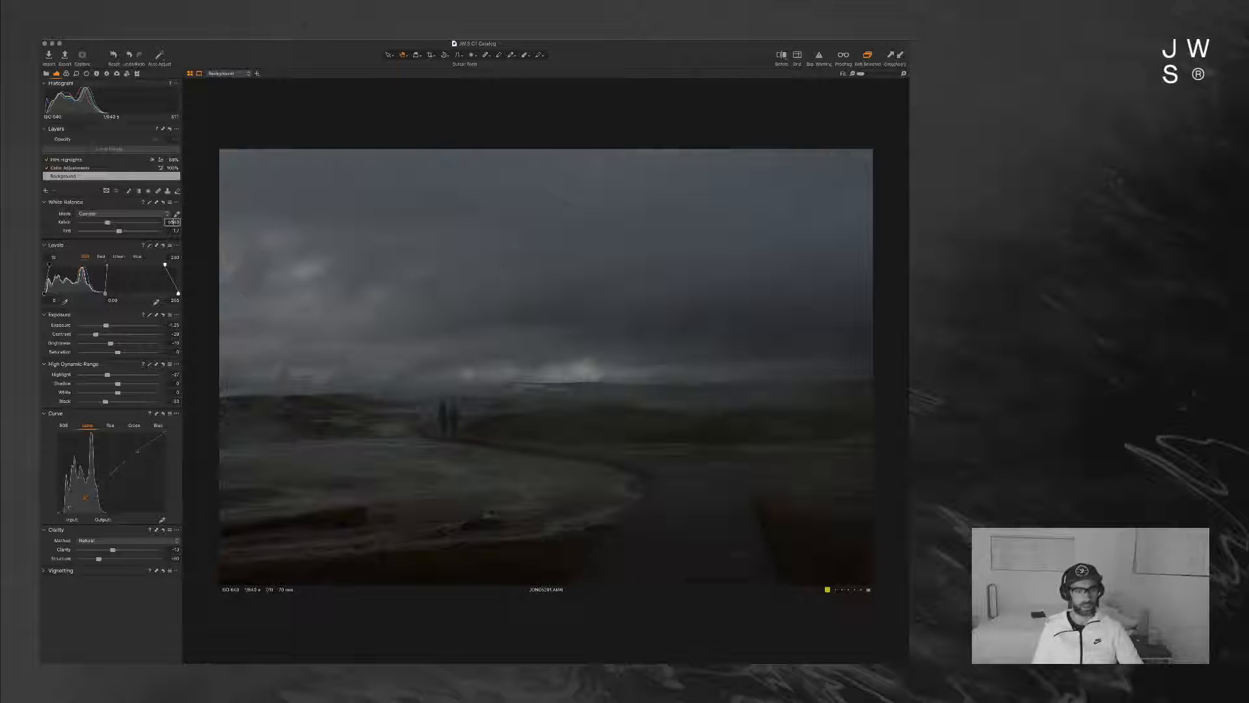
pyautogui.press('Down')
pyautogui.press('Down')
pyautogui.press('Down')
pyautogui.press('Down')
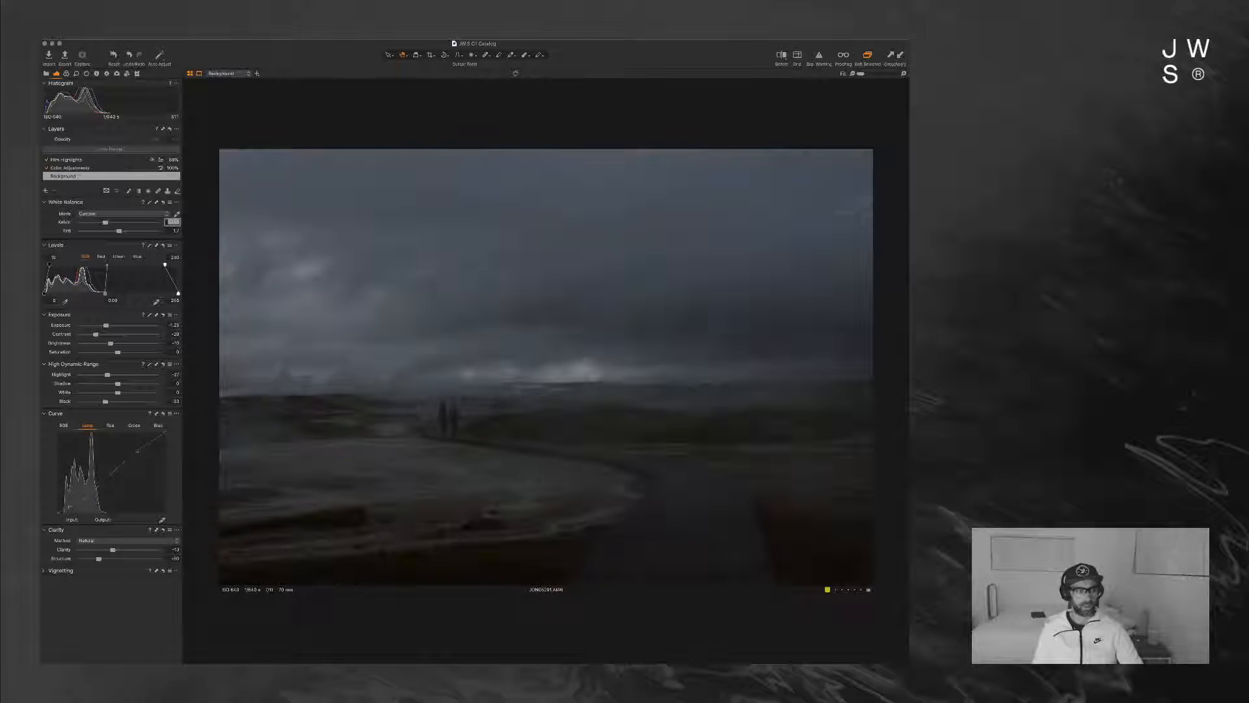
pyautogui.press('Tab')
pyautogui.press('Down')
pyautogui.press('Down')
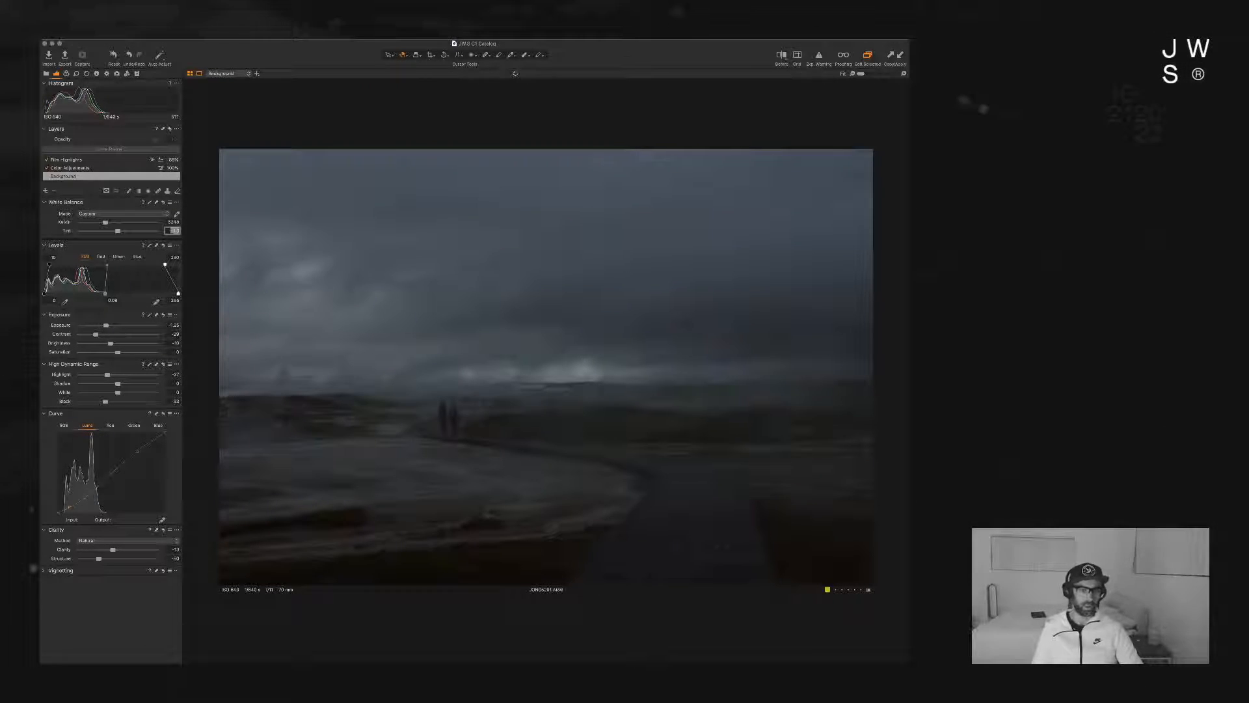
pyautogui.press('Up')
pyautogui.press('Up')
pyautogui.press('Up')
pyautogui.press('Up')
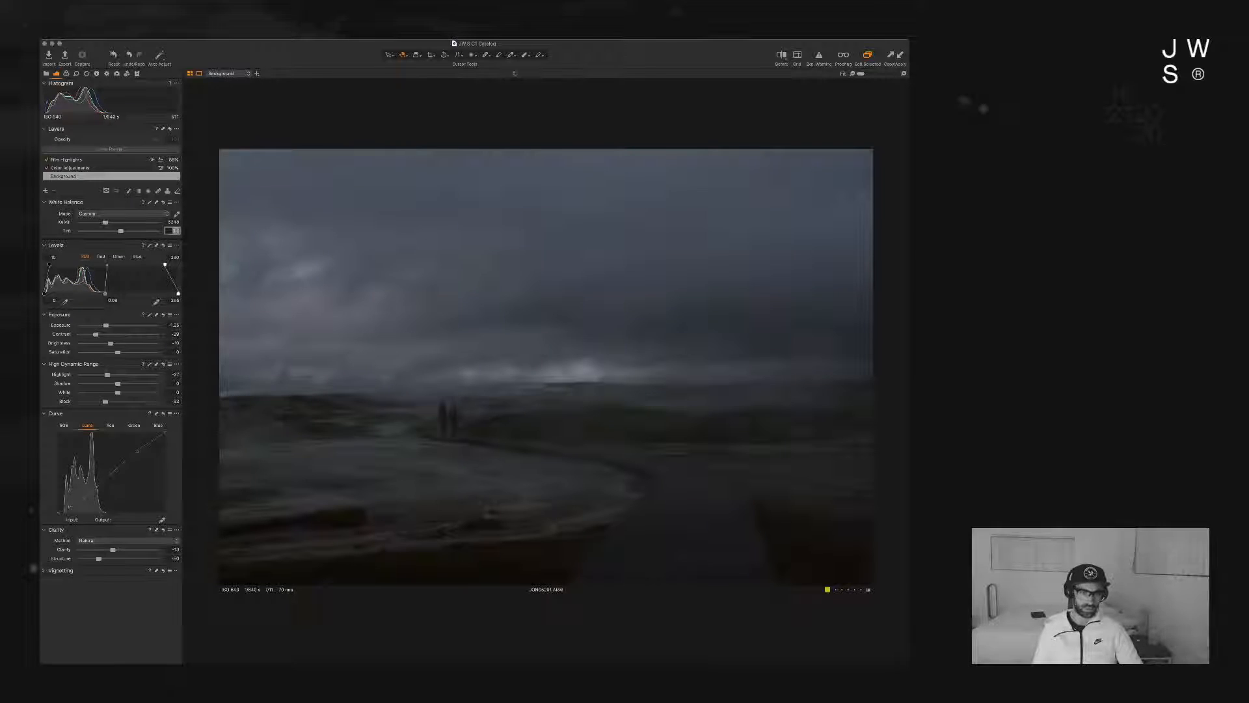
# Step: Lower the Kelvin value a little further, and bring the tint slightly back toward green
pyautogui.hotkey('shift', 'Tab')
pyautogui.press('Down')
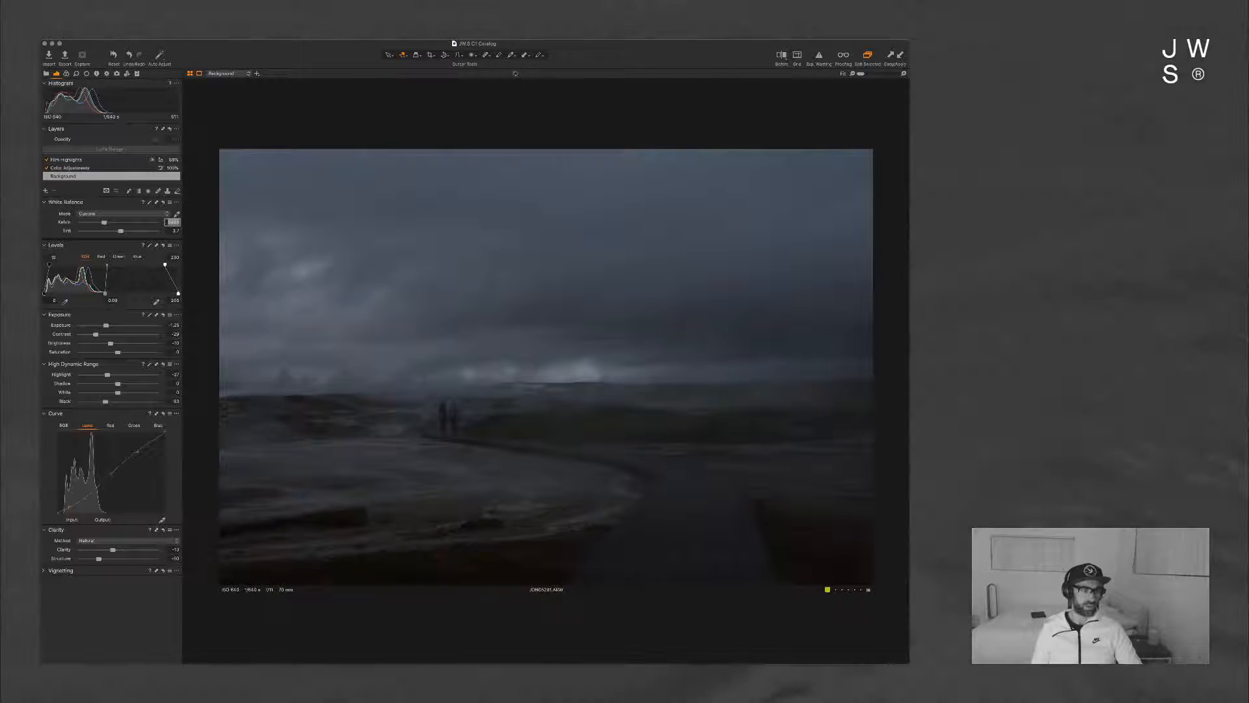
pyautogui.press('Tab')
pyautogui.press('Down')
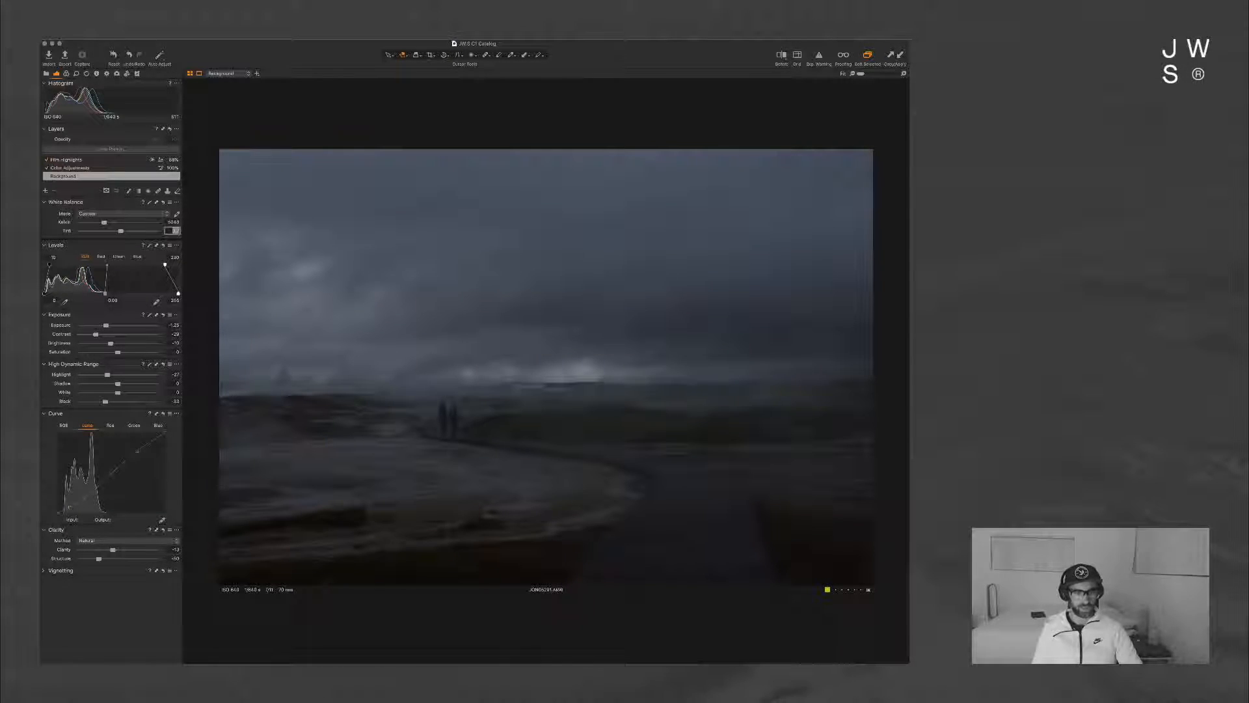
pyautogui.press('Down')
pyautogui.press('Down')
pyautogui.press('Down')
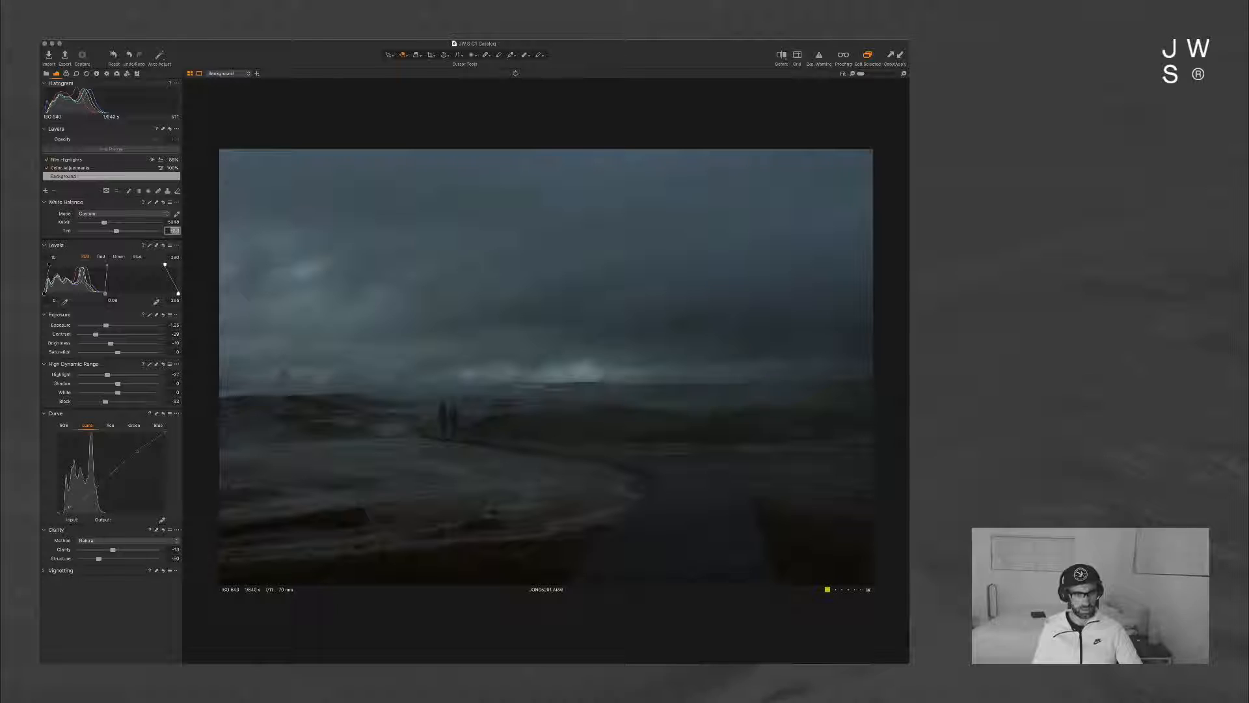
pyautogui.press('Up')
pyautogui.press('Up')
pyautogui.press('Up')
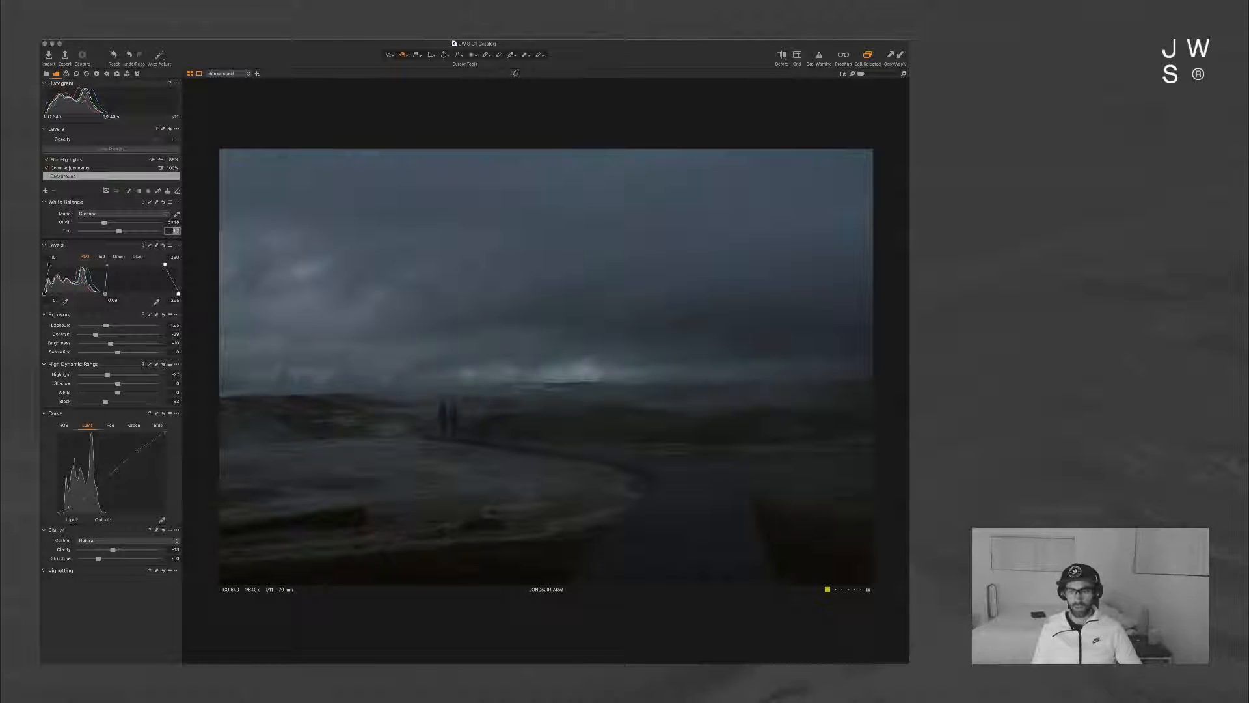
pyautogui.press('Return')
# Step: Compare the edited boardwalk photo with its original using the before/after split view, and close the comparison
pyautogui.press('y')
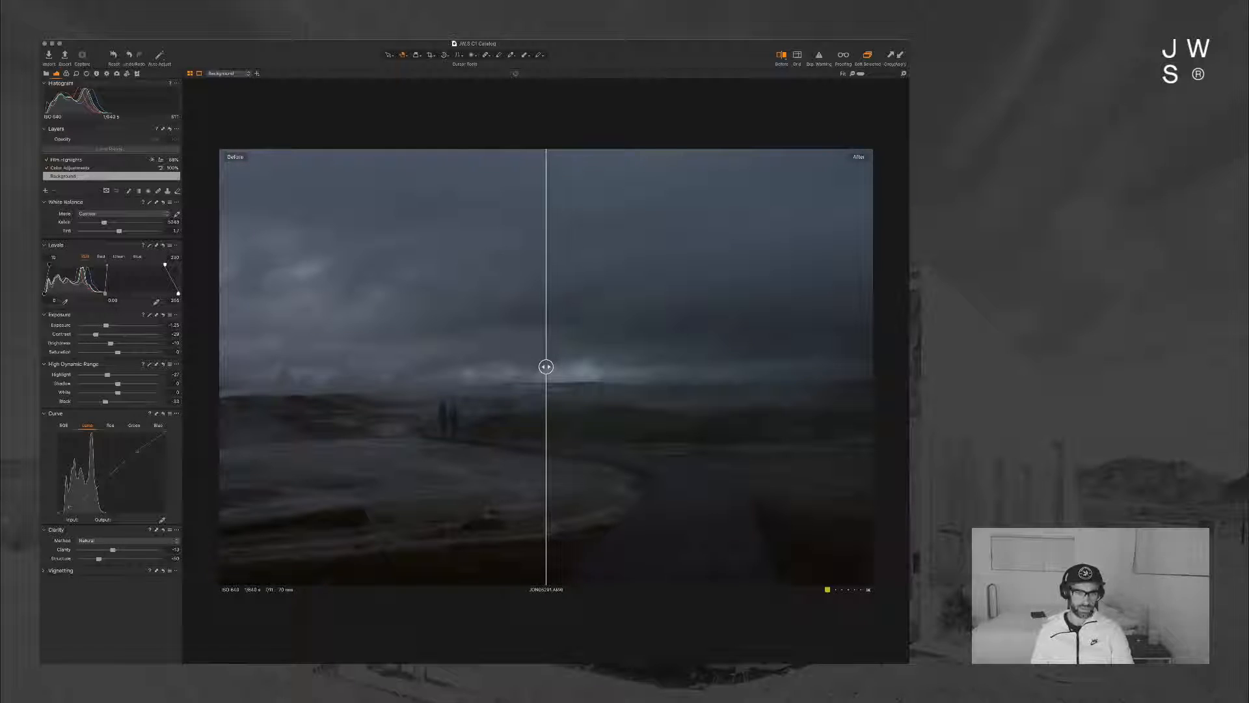
pyautogui.moveTo(546, 366); pyautogui.dragTo(646, 366)
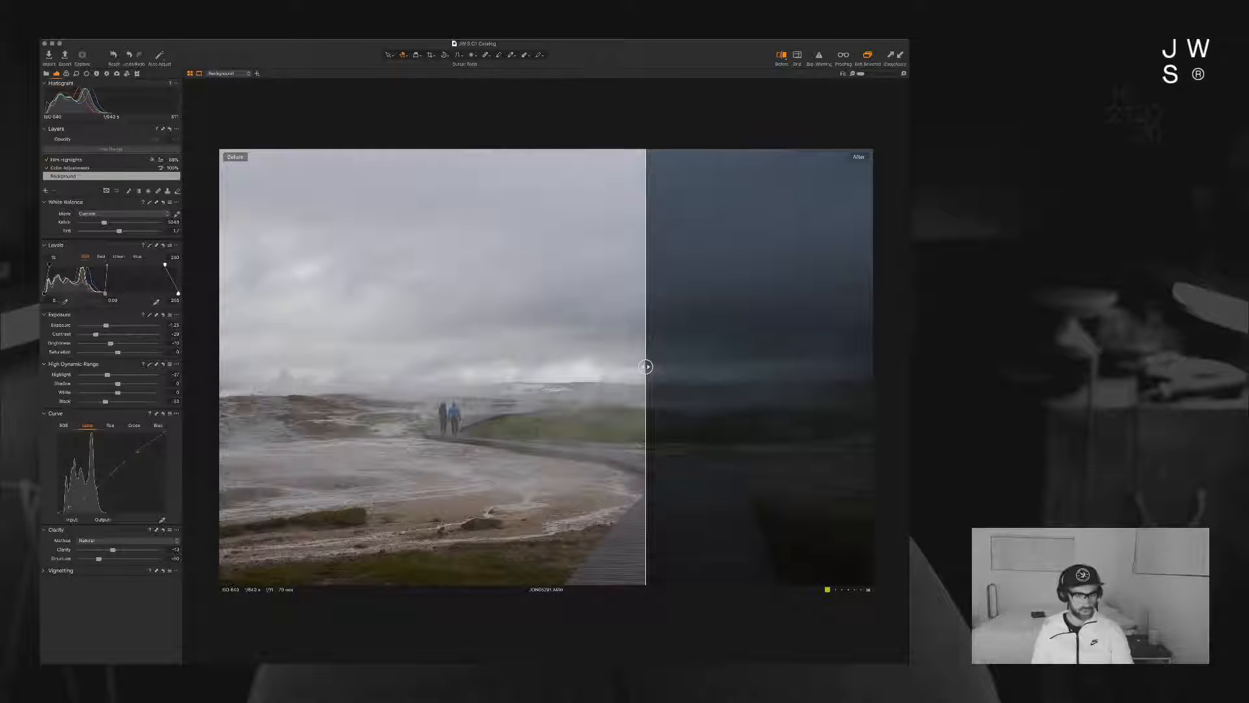
pyautogui.press('y')
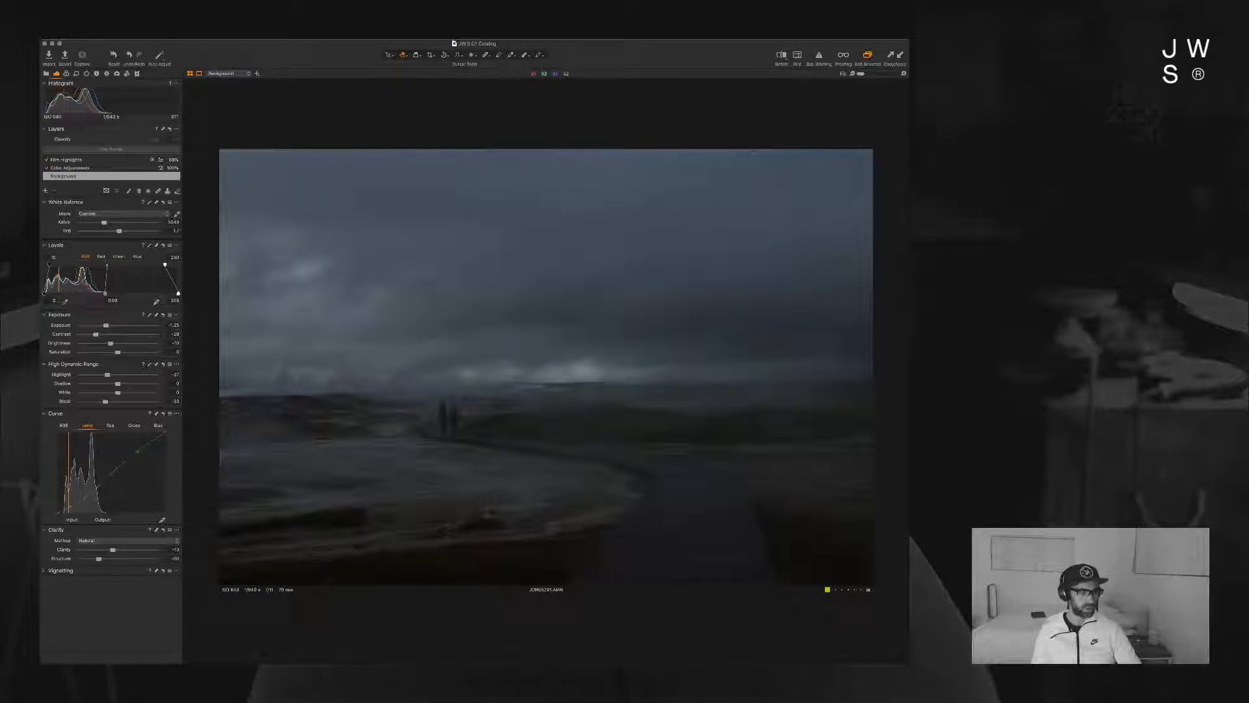
# Step: Raise the lightness of the yellow range in the advanced Color Editor
pyautogui.press('super+alt+3')
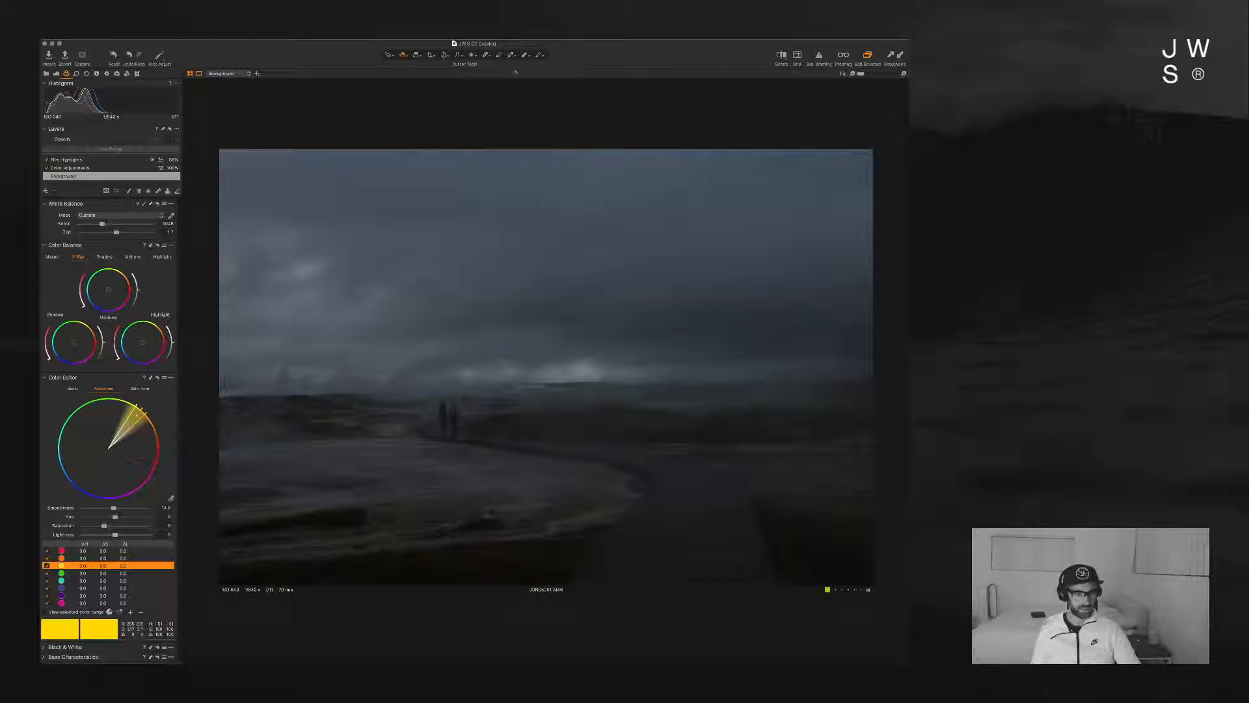
pyautogui.moveTo(116, 534); pyautogui.dragTo(126, 534)
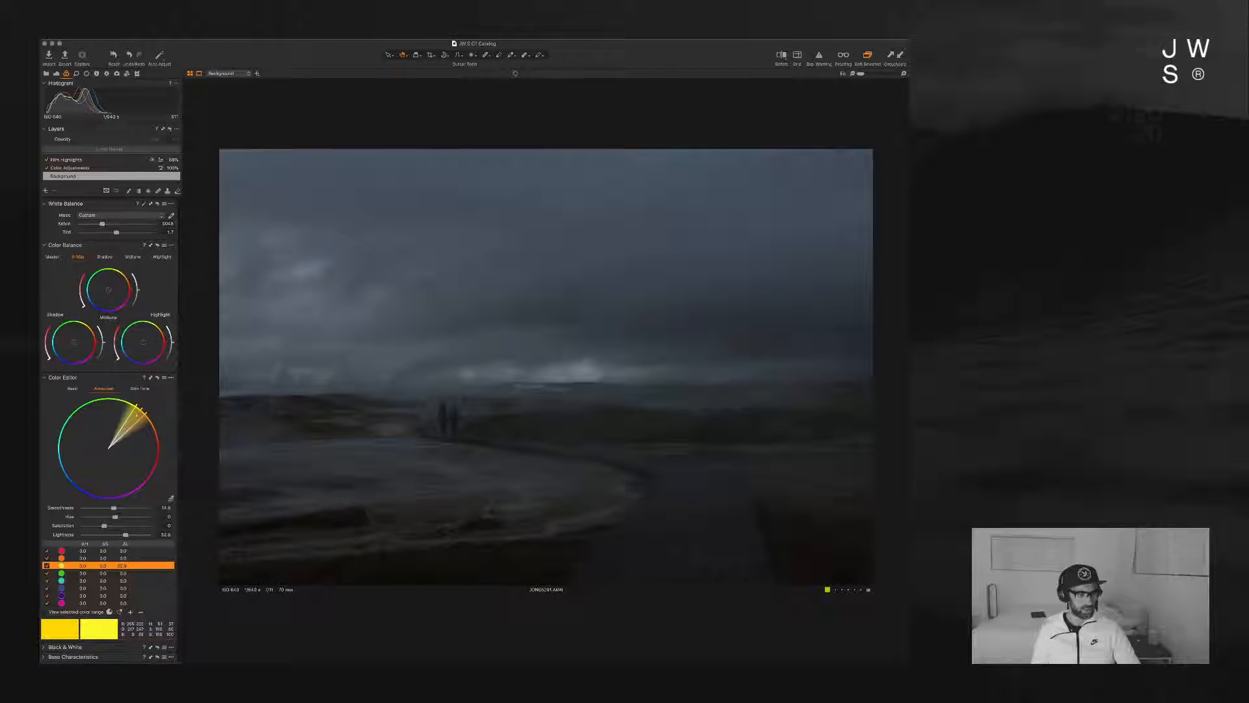
# Step: Raise the lightness of the orange range in the advanced Color Editor, undoing a final stronger increase
pyautogui.click(104, 558)
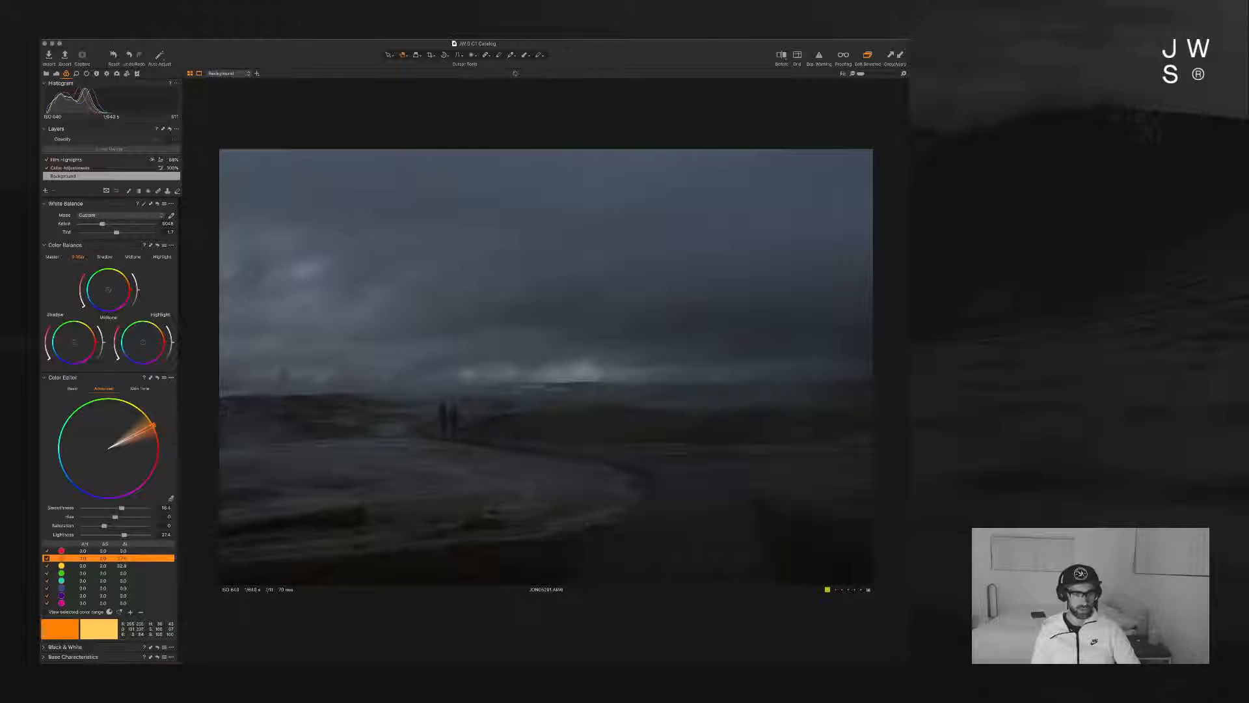
pyautogui.moveTo(124, 534); pyautogui.dragTo(148, 534)
pyautogui.press('super+z')
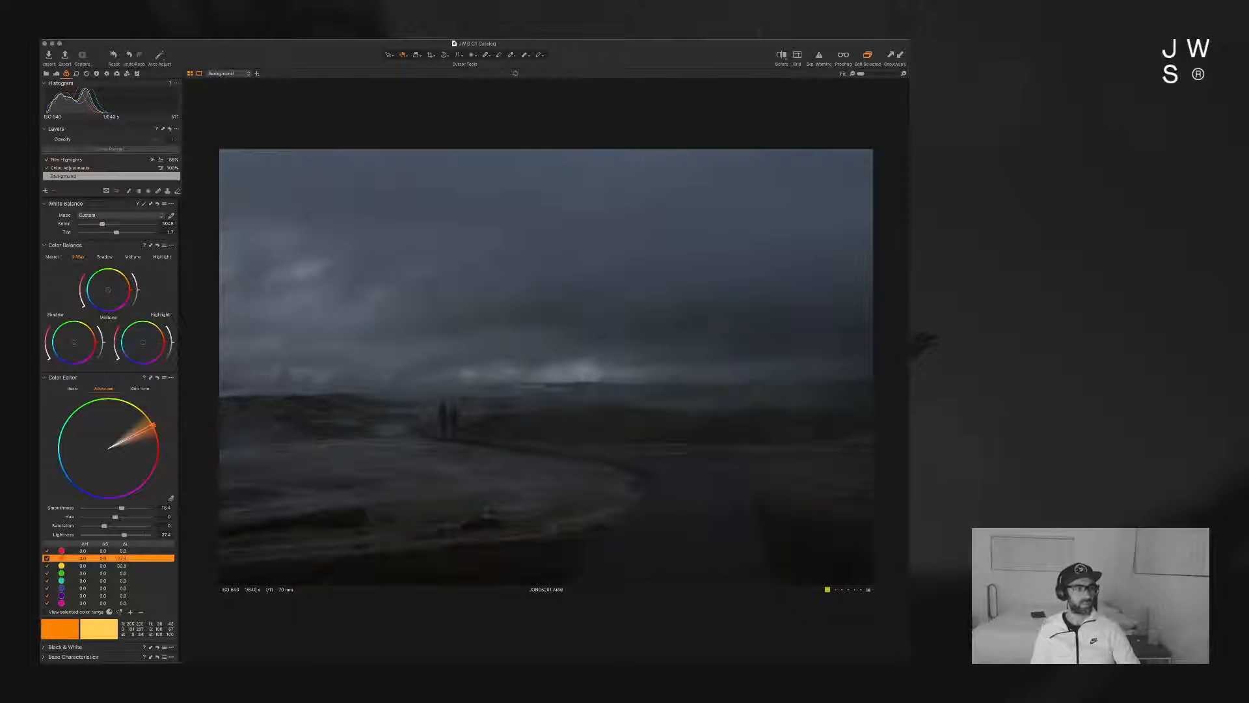
# Step: Warm the background layer's white balance with a higher Kelvin value, trying a cooler setting before returning to the warmer one
pyautogui.click(56, 73)
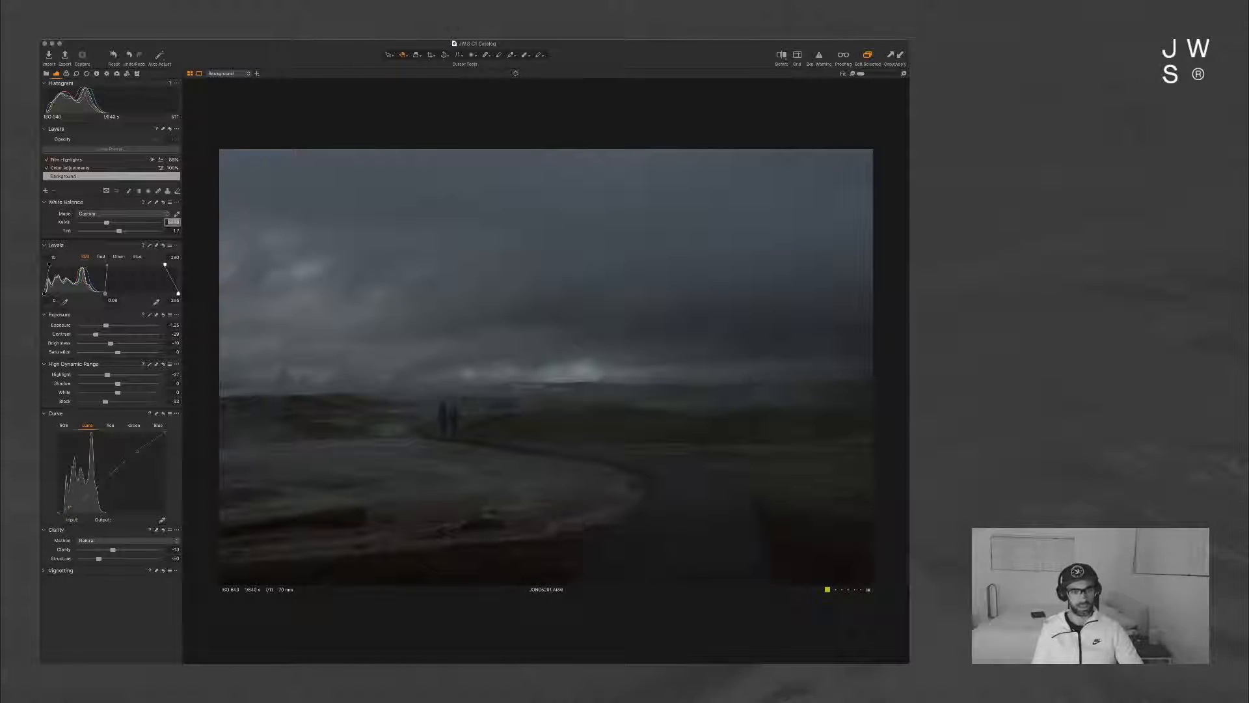
pyautogui.press('Return')
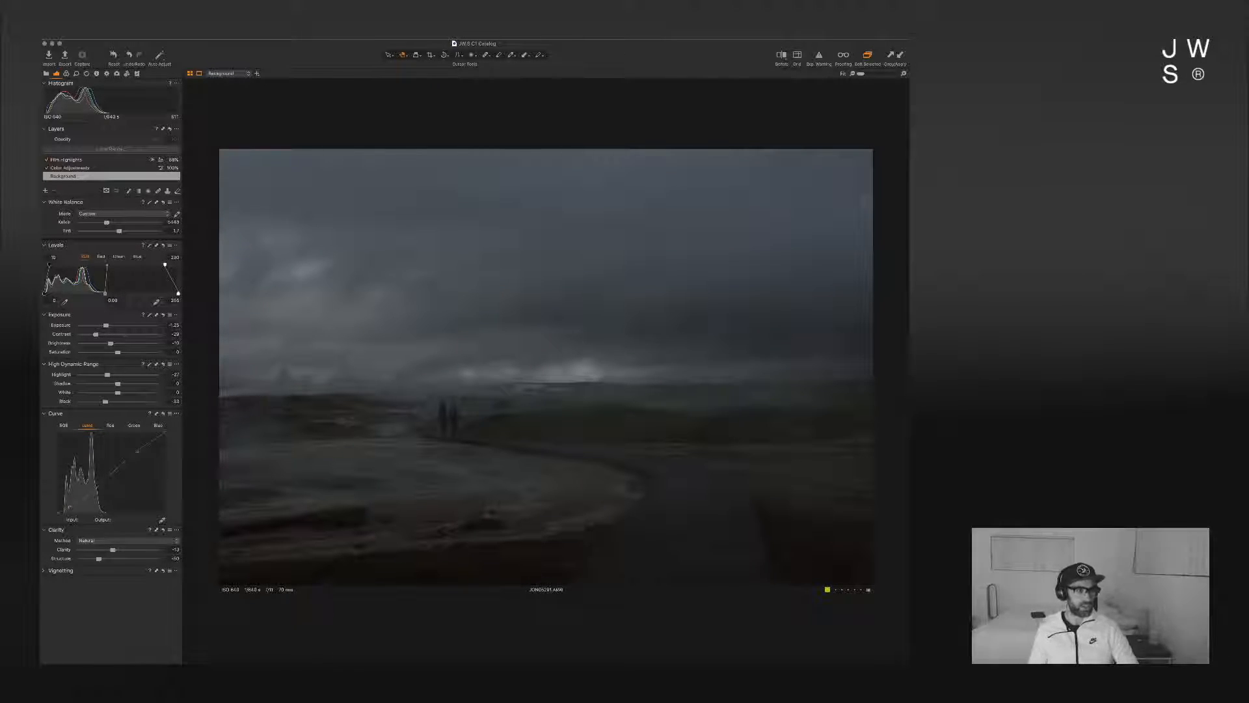
pyautogui.moveTo(103, 222); pyautogui.dragTo(103, 223)
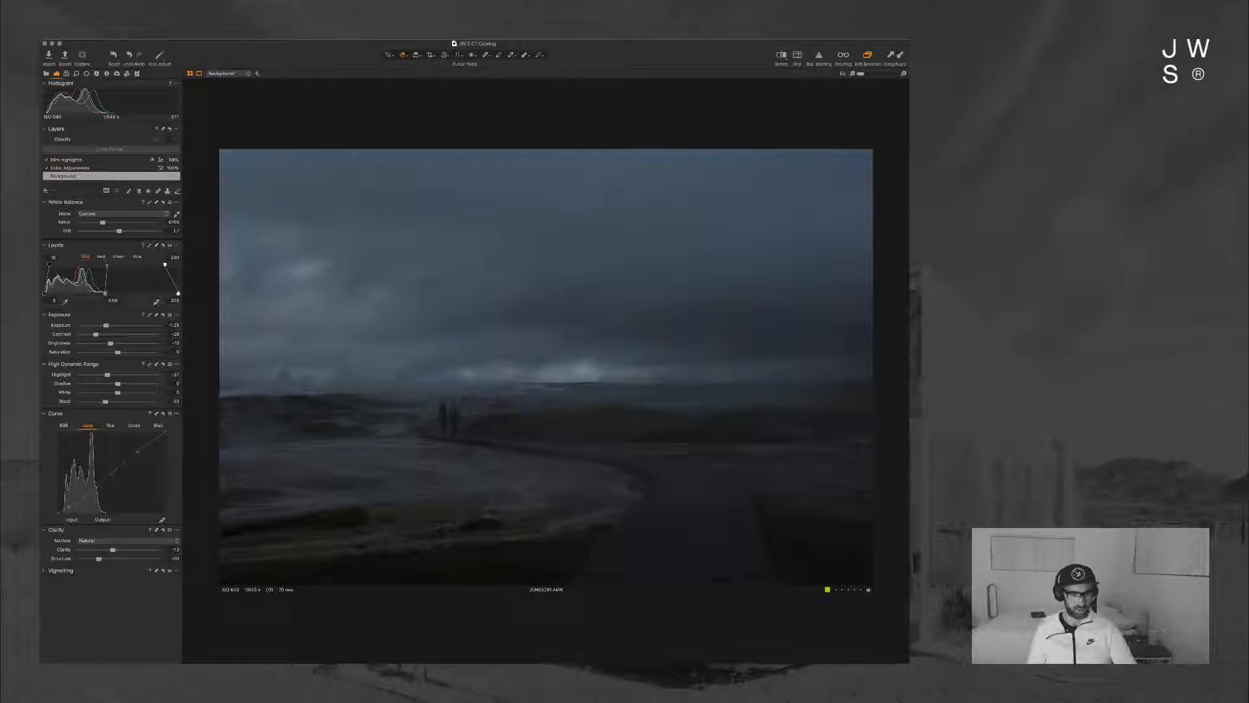
pyautogui.moveTo(103, 222); pyautogui.dragTo(107, 222)
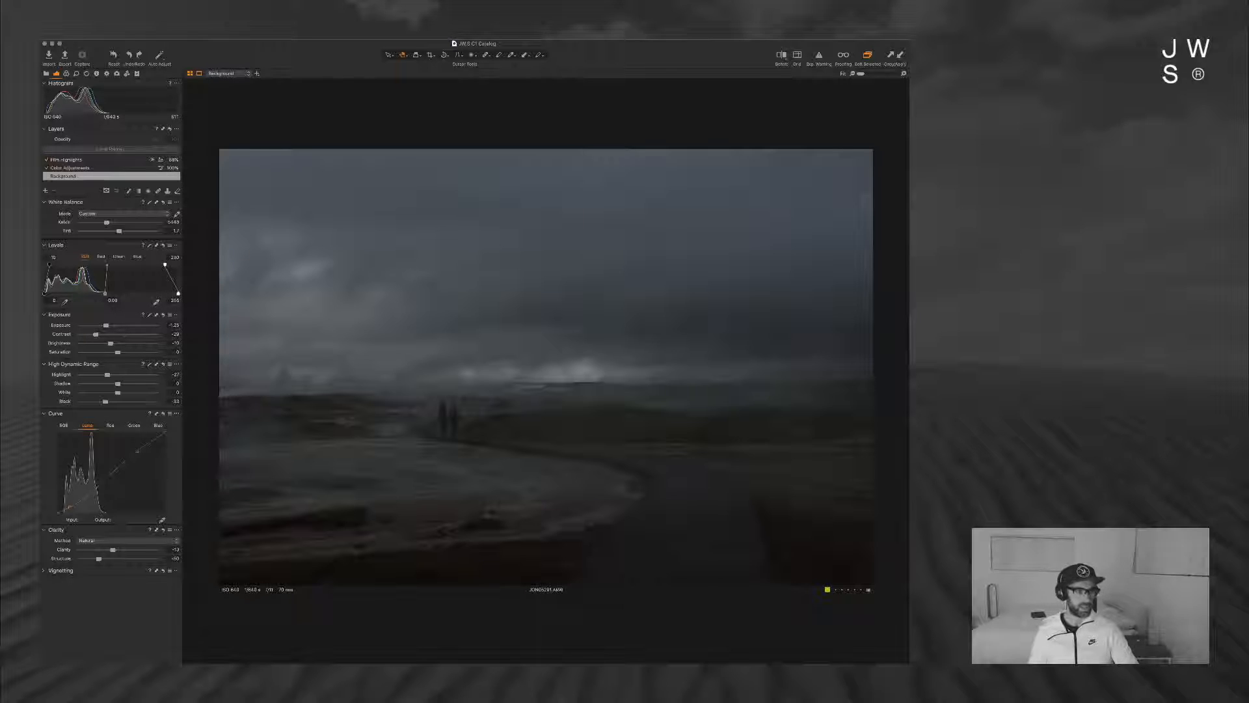
# Step: Lower the High Dynamic Range shadows slightly, and refine the midtone point of the luma curve
pyautogui.click(67, 73)
pyautogui.click(56, 74)
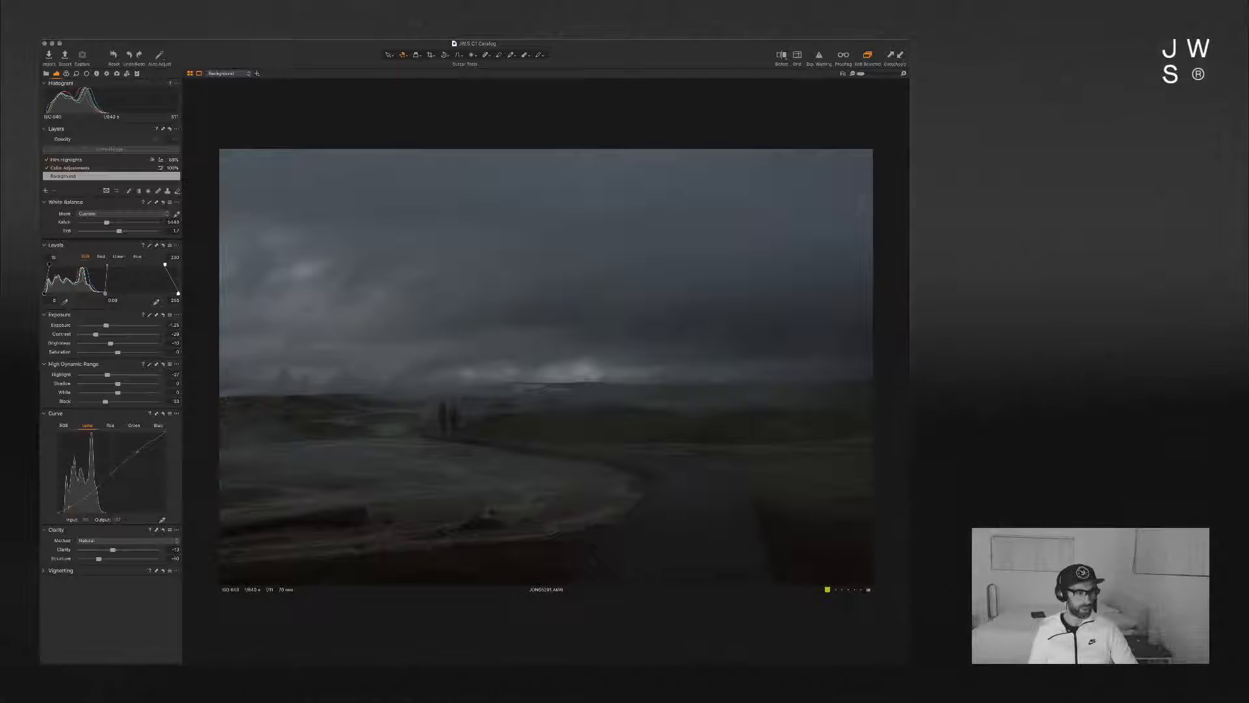
pyautogui.moveTo(115, 384); pyautogui.dragTo(112, 384)
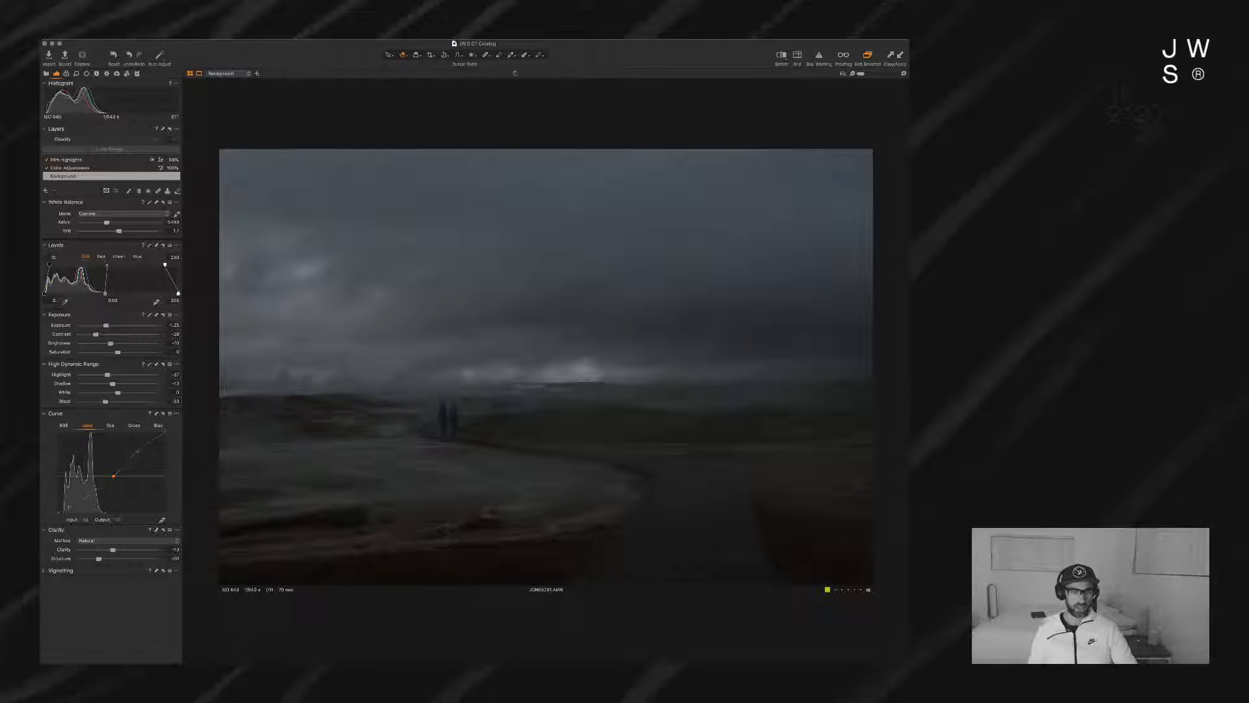
pyautogui.moveTo(111, 473); pyautogui.dragTo(113, 475)
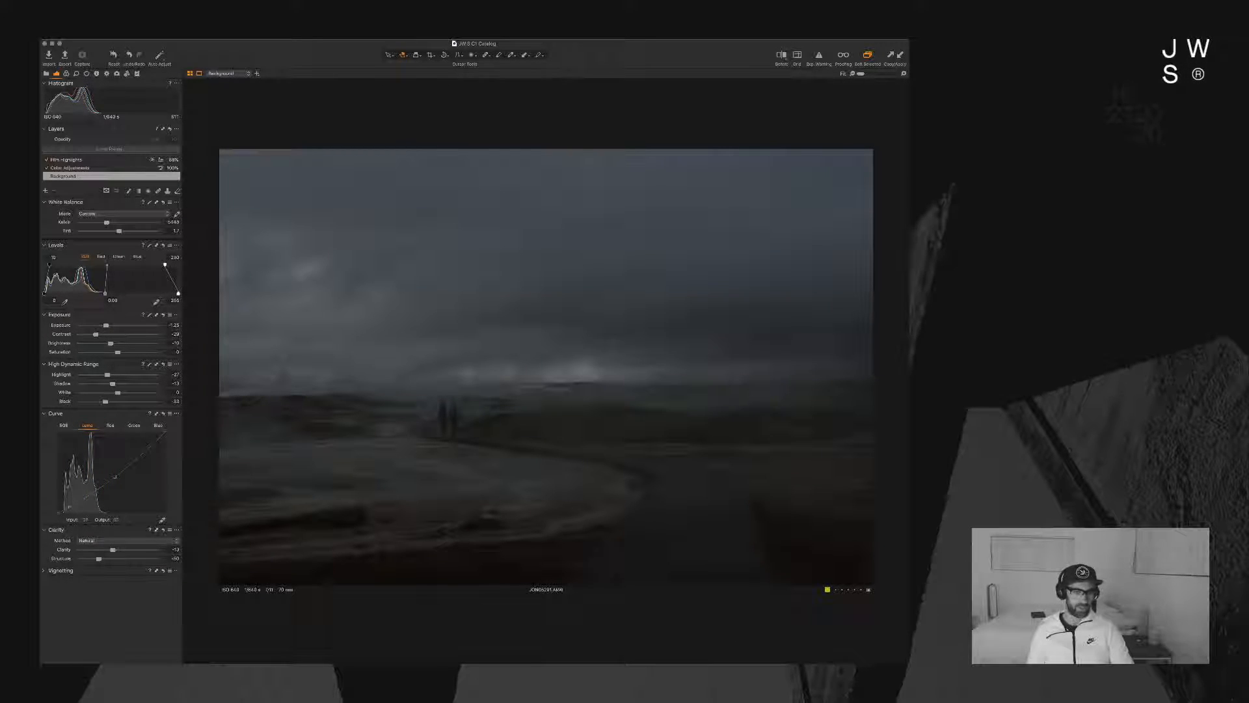
pyautogui.moveTo(115, 477); pyautogui.dragTo(111, 472)
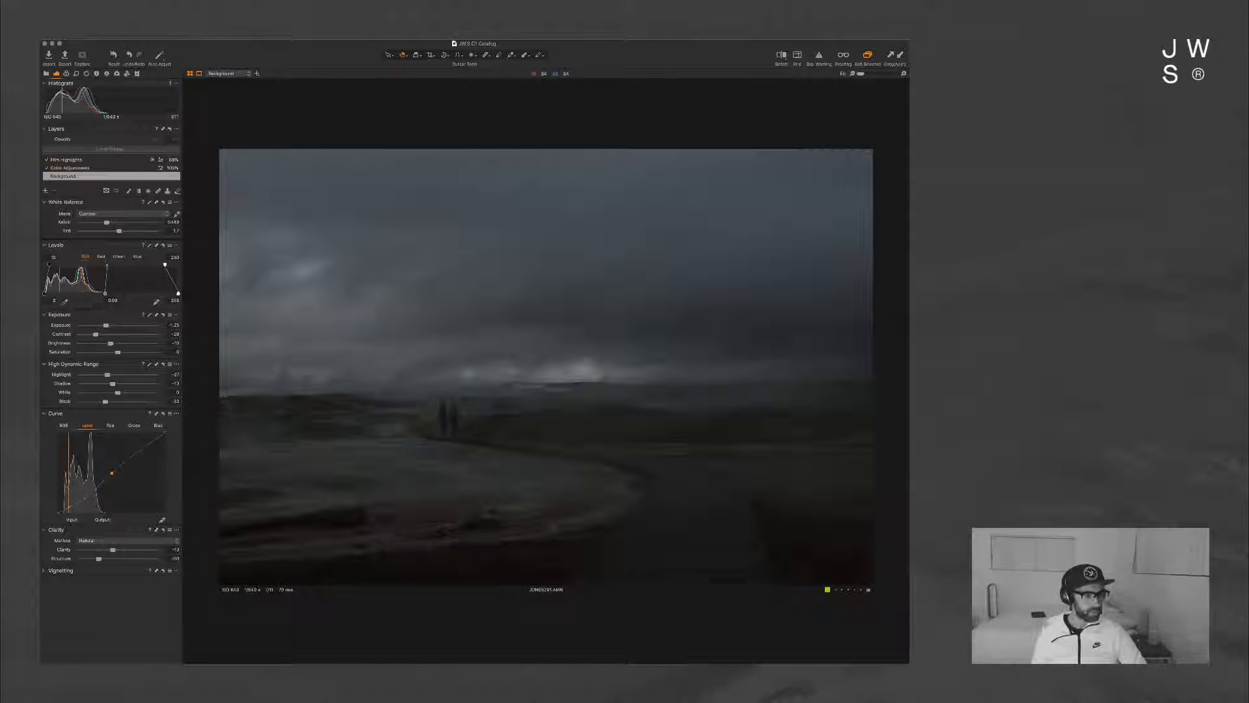
# Step: Tint the shadows in the 3-Way Color Balance, trying magenta and settling on a subtle red
pyautogui.click(66, 73)
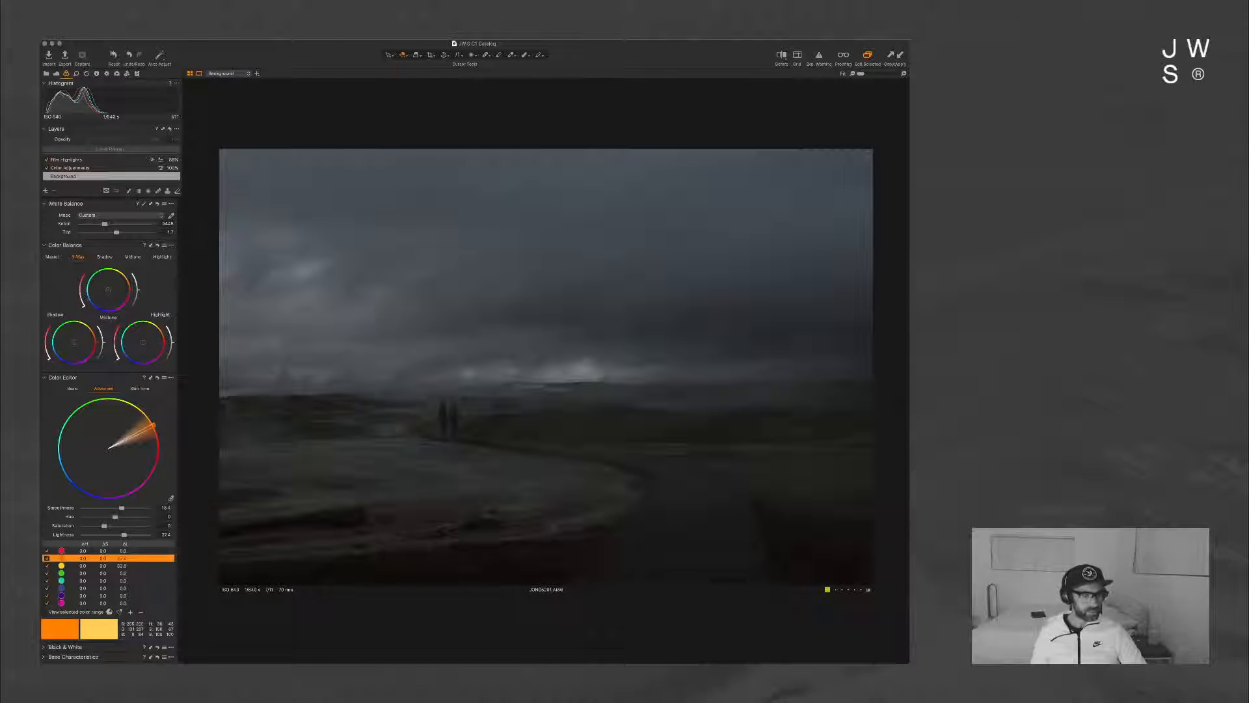
pyautogui.moveTo(74, 342); pyautogui.dragTo(76, 346)
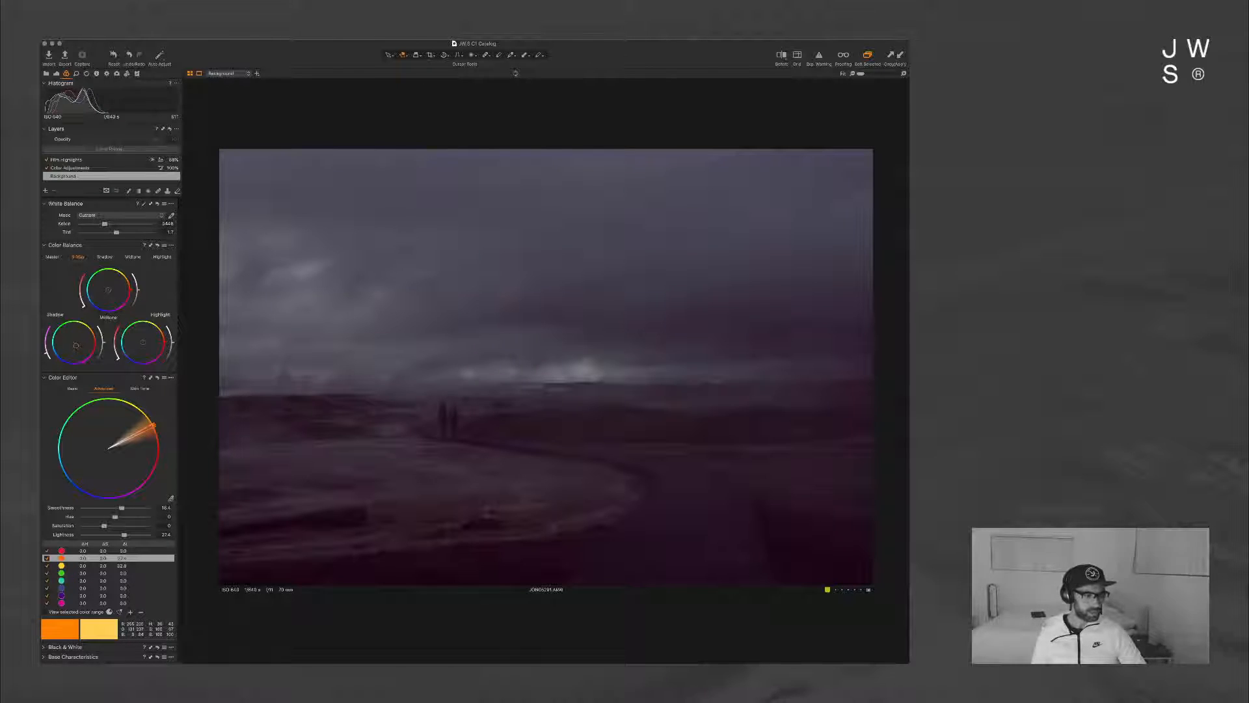
pyautogui.moveTo(76, 345); pyautogui.dragTo(78, 341)
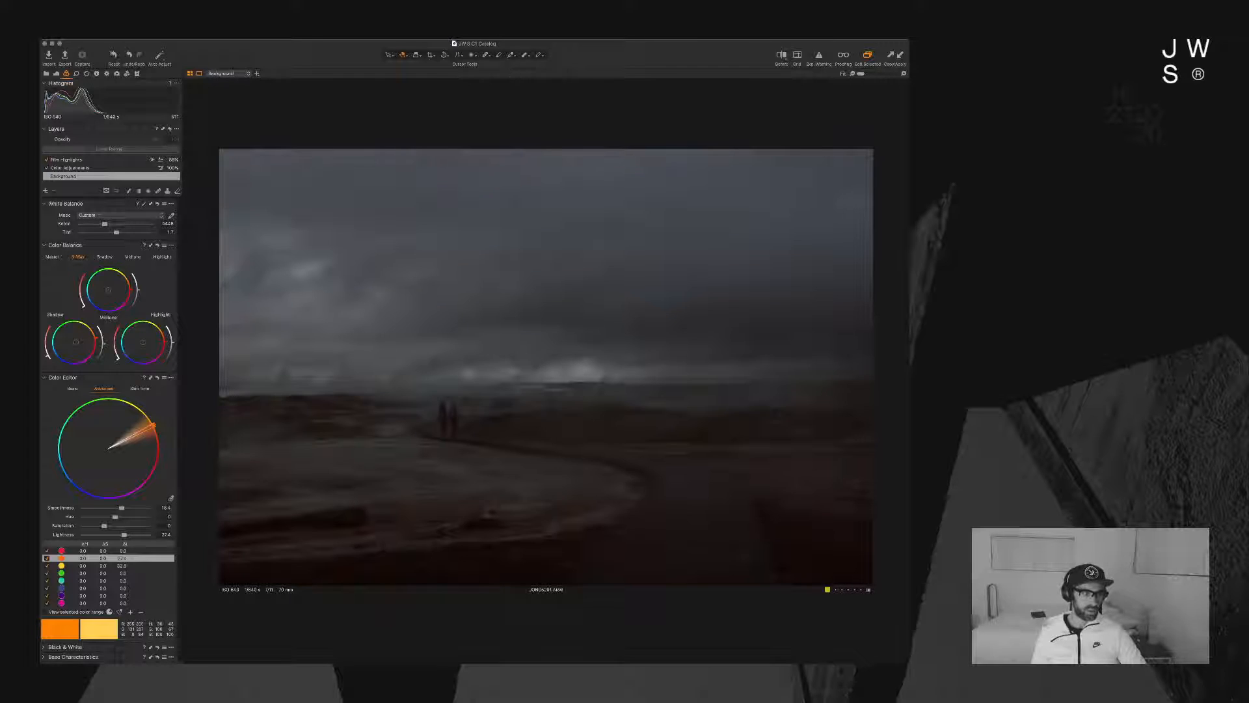
# Step: Shift the Color Balance midtones toward teal-green and the highlights toward cyan-blue
pyautogui.moveTo(108, 289); pyautogui.dragTo(108, 285)
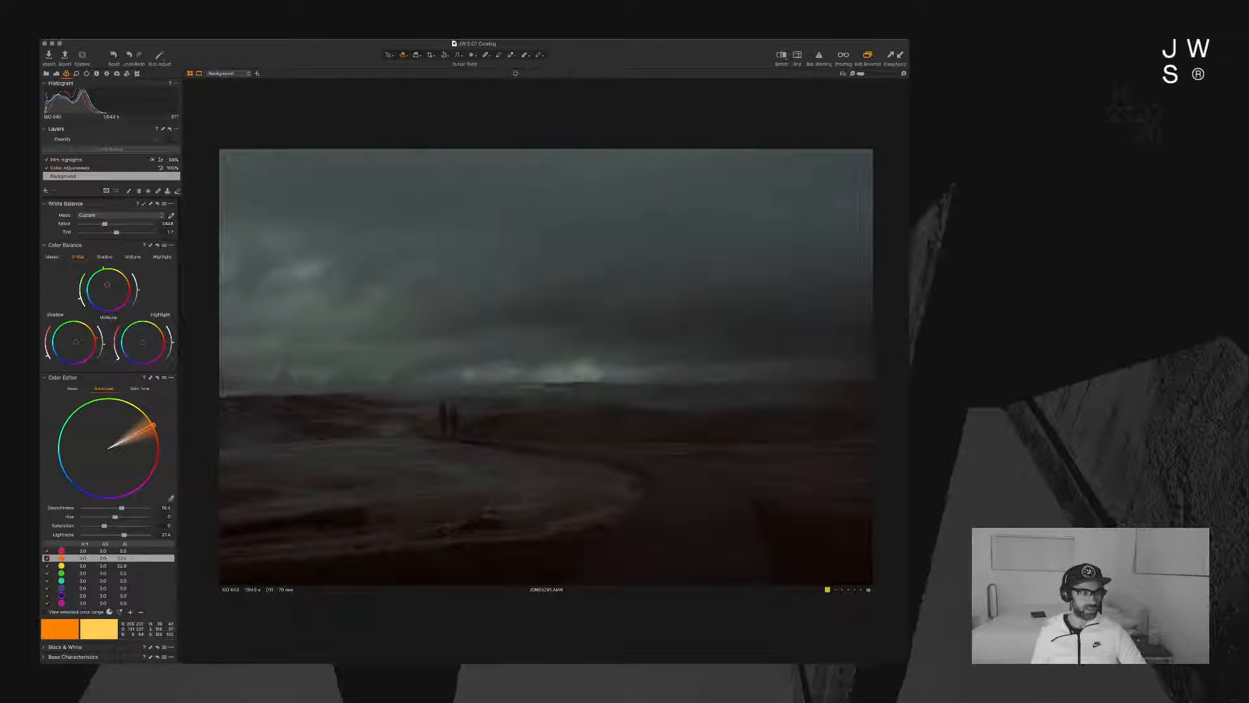
pyautogui.moveTo(108, 285); pyautogui.dragTo(103, 289)
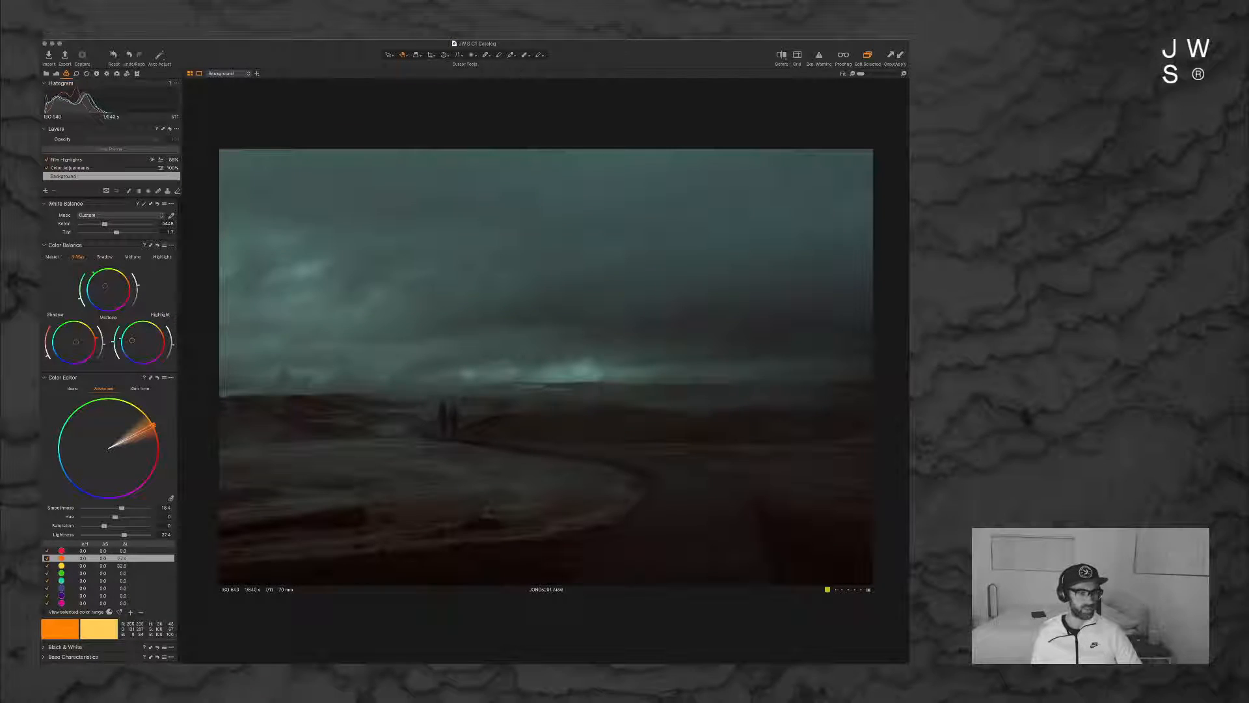
pyautogui.moveTo(132, 339); pyautogui.dragTo(128, 346)
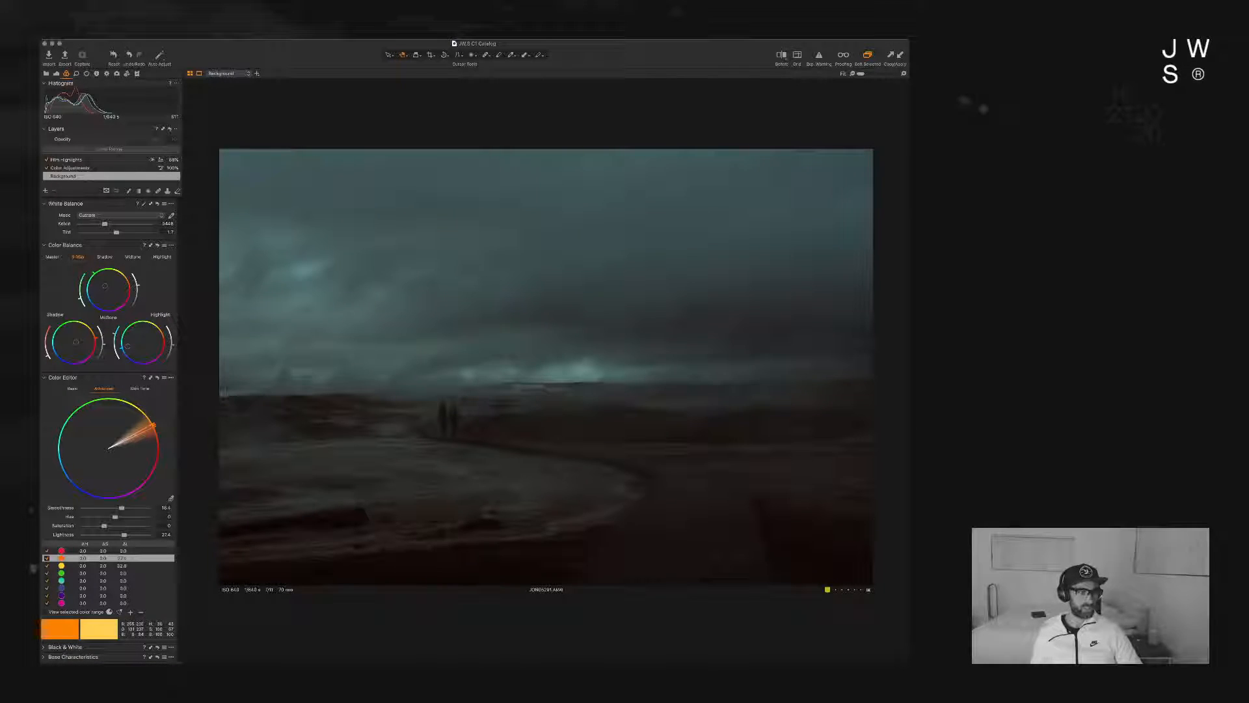
# Step: Try a stronger green in the Color Balance midtones, and settle them on a subtle blue
pyautogui.moveTo(104, 286); pyautogui.dragTo(108, 280)
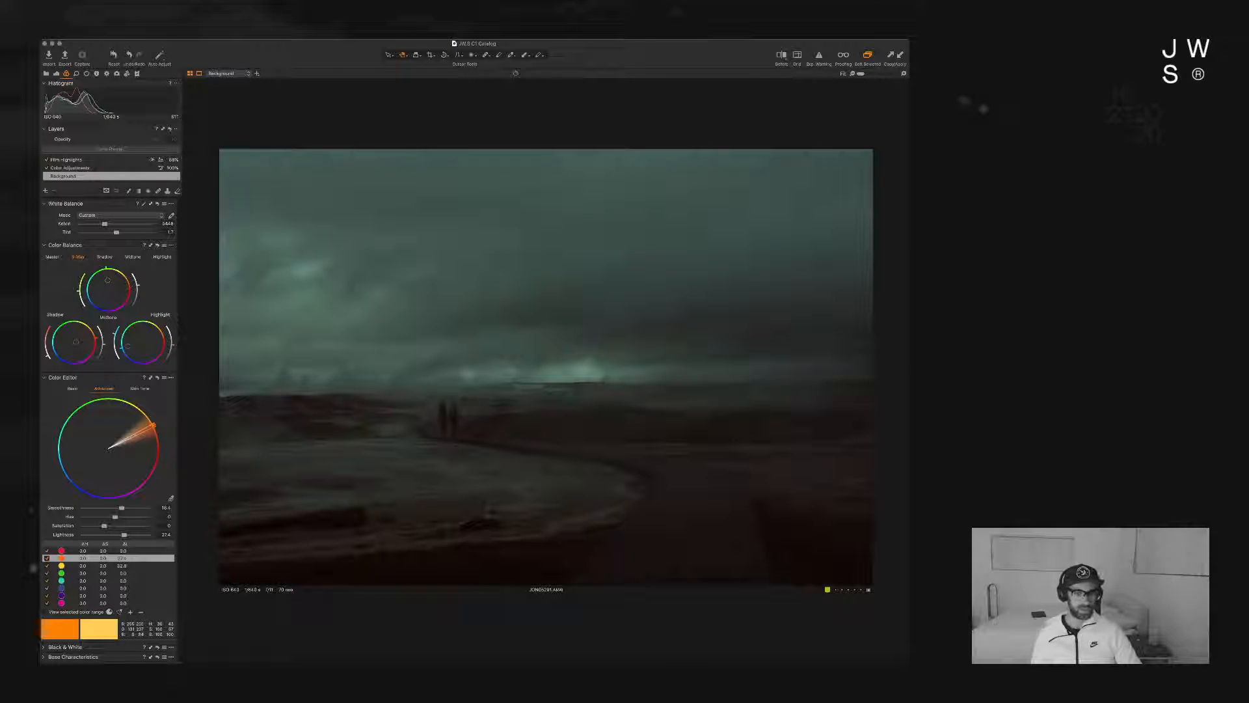
pyautogui.moveTo(117, 284); pyautogui.dragTo(100, 294)
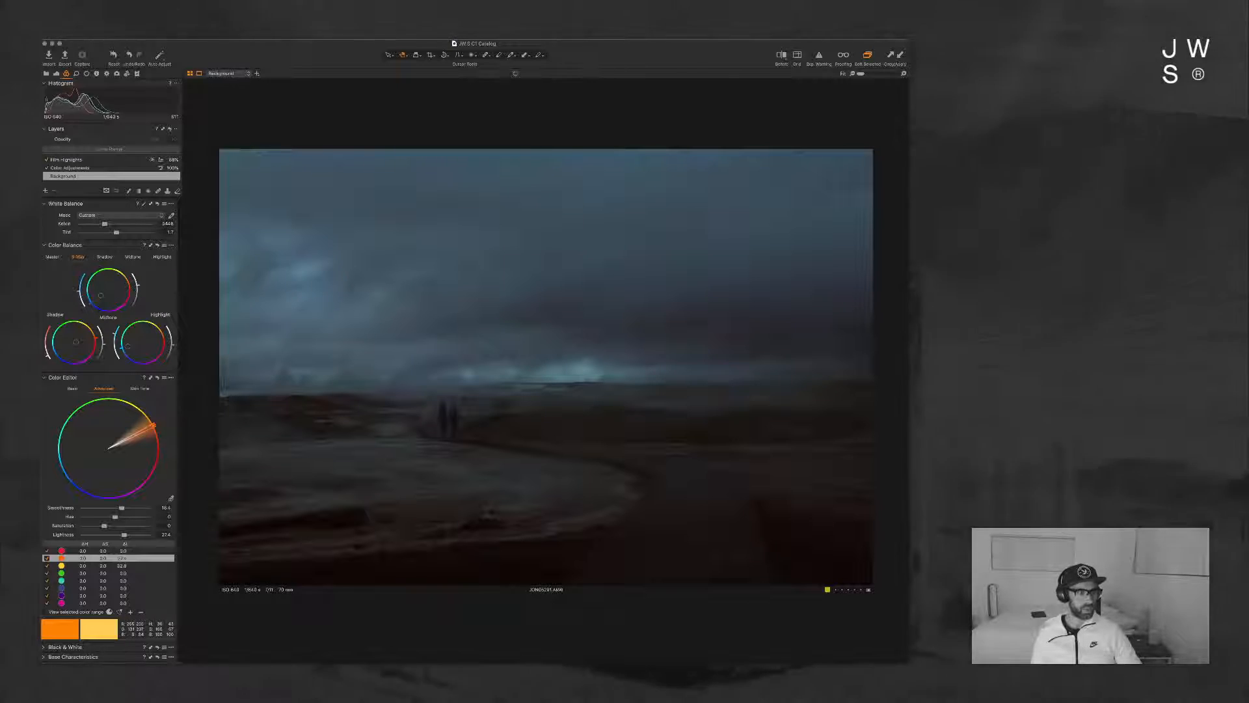
pyautogui.moveTo(101, 295); pyautogui.dragTo(105, 293)
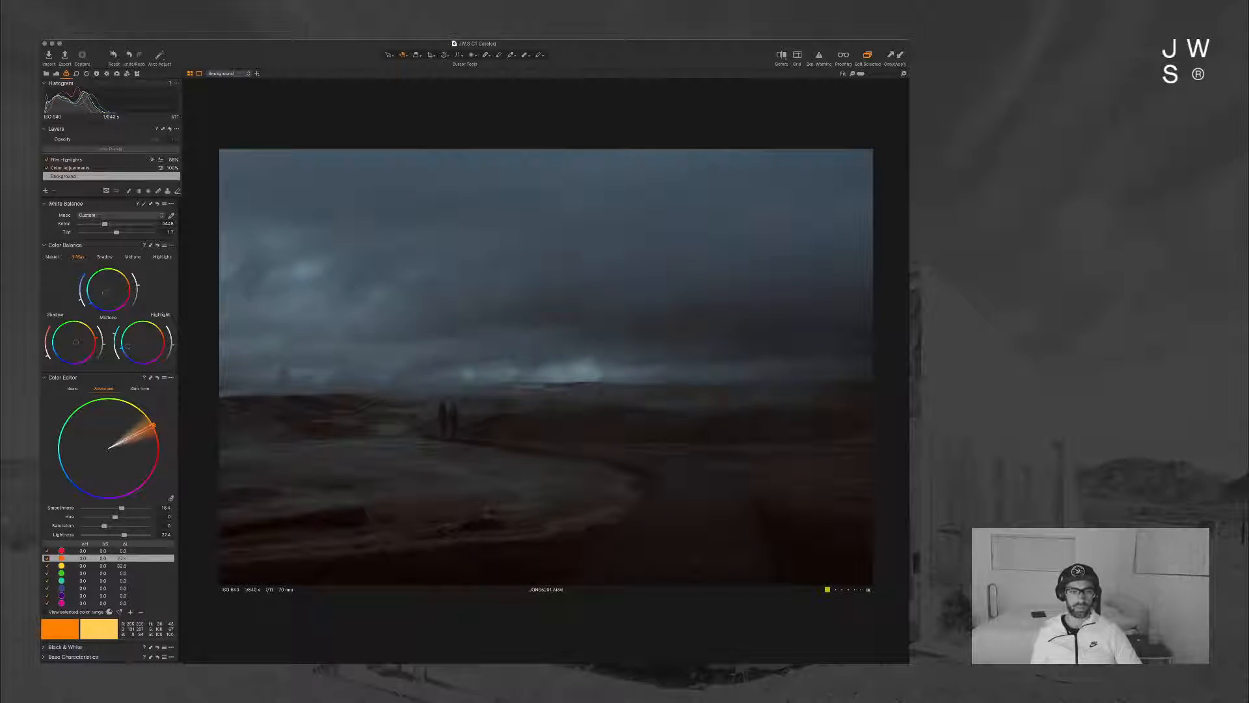
# Step: Switch to the photographer's Instagram profile in the browser, browse the grid for color references, and examine the foggy old-town street photo
pyautogui.press('super+Tab')
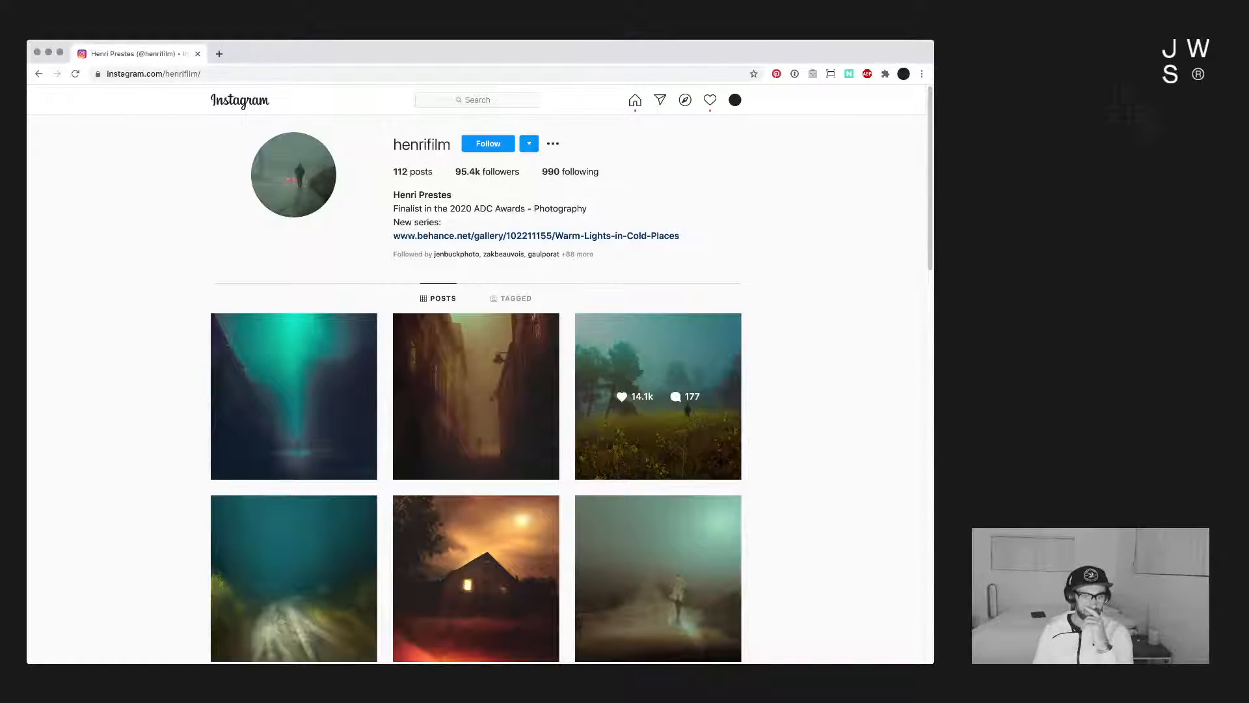
pyautogui.scroll(-3, 657, 391)
pyautogui.scroll(-2, 657, 390)
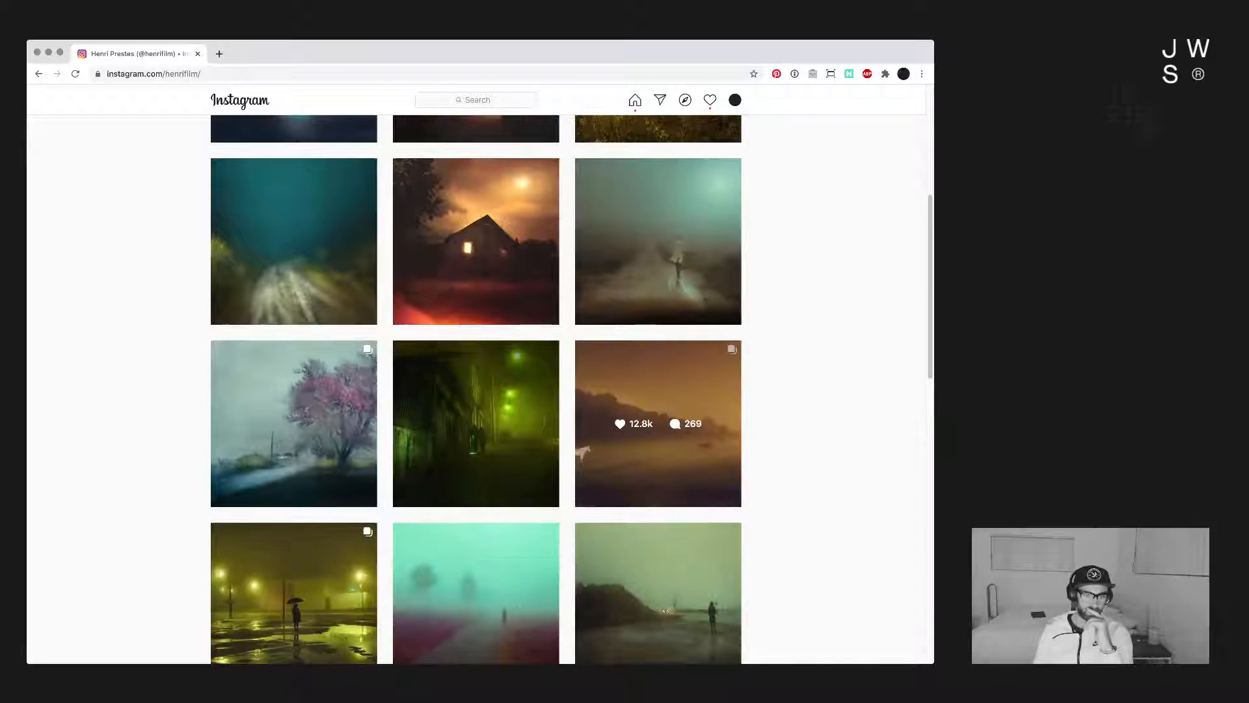
pyautogui.scroll(-1, 658, 391)
pyautogui.scroll(-1, 658, 365)
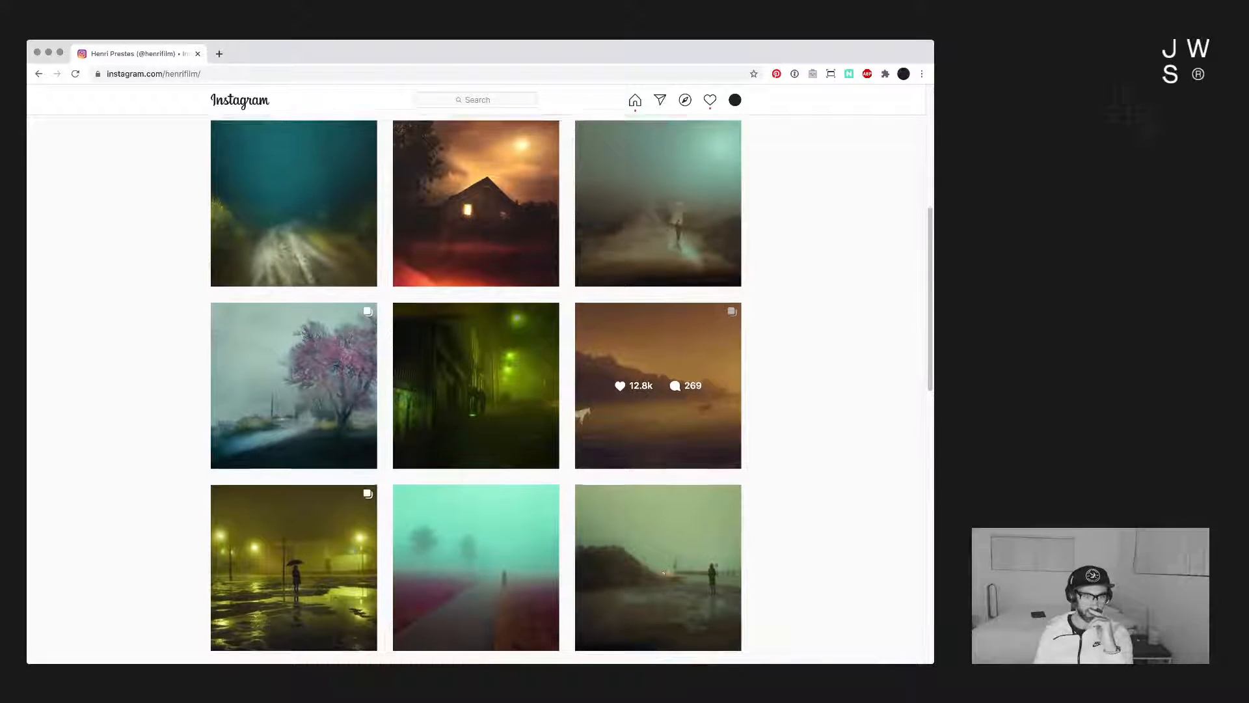
pyautogui.scroll(-1, 658, 364)
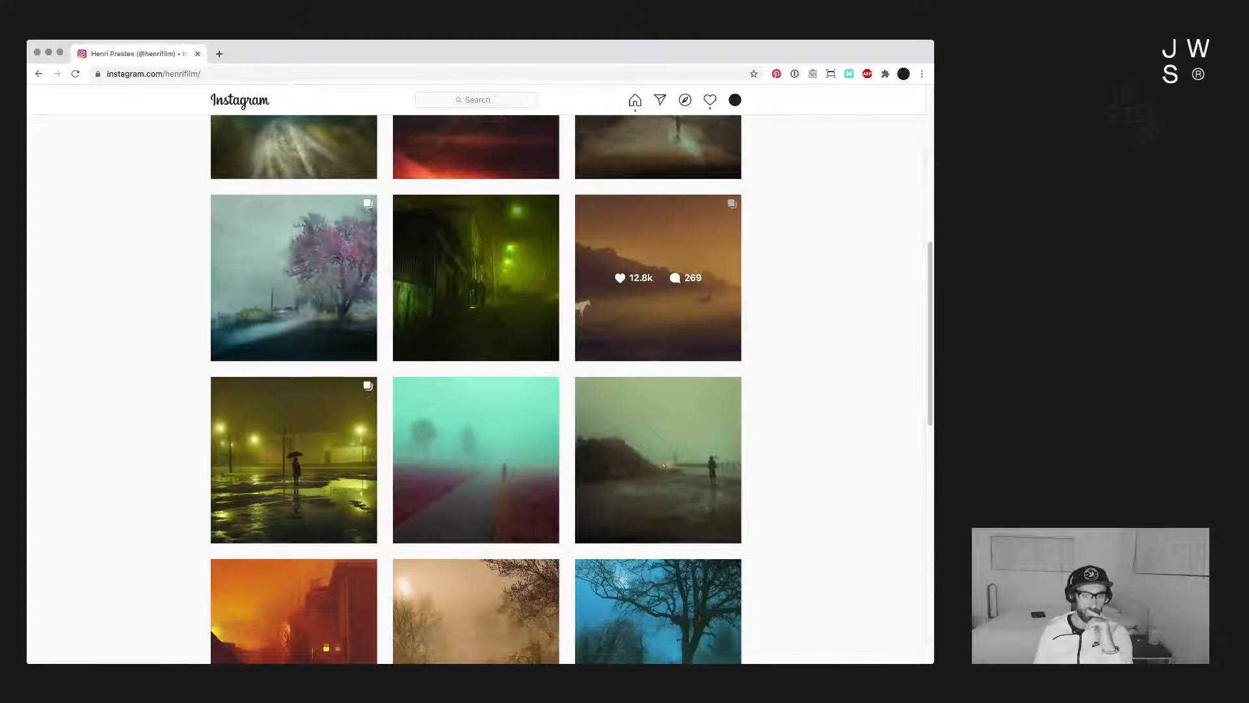
pyautogui.scroll(-3, 658, 312)
pyautogui.scroll(10, 657, 312)
pyautogui.scroll(-1, 658, 390)
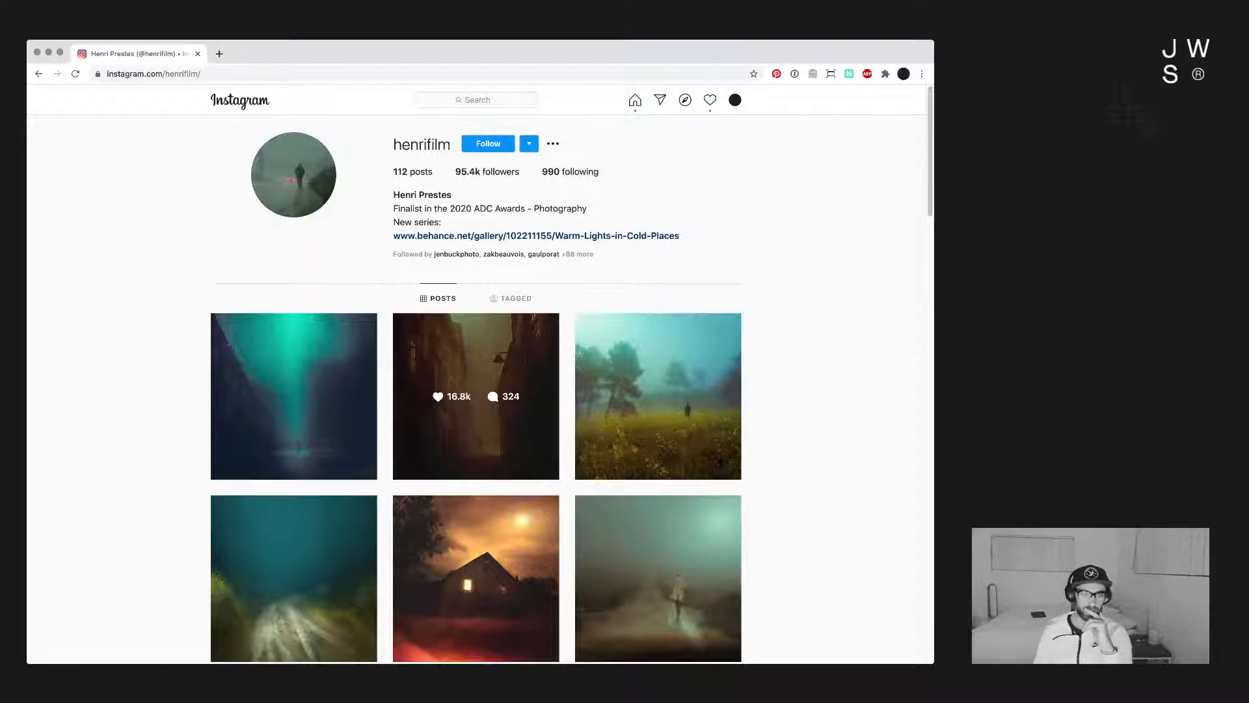
pyautogui.click(475, 396)
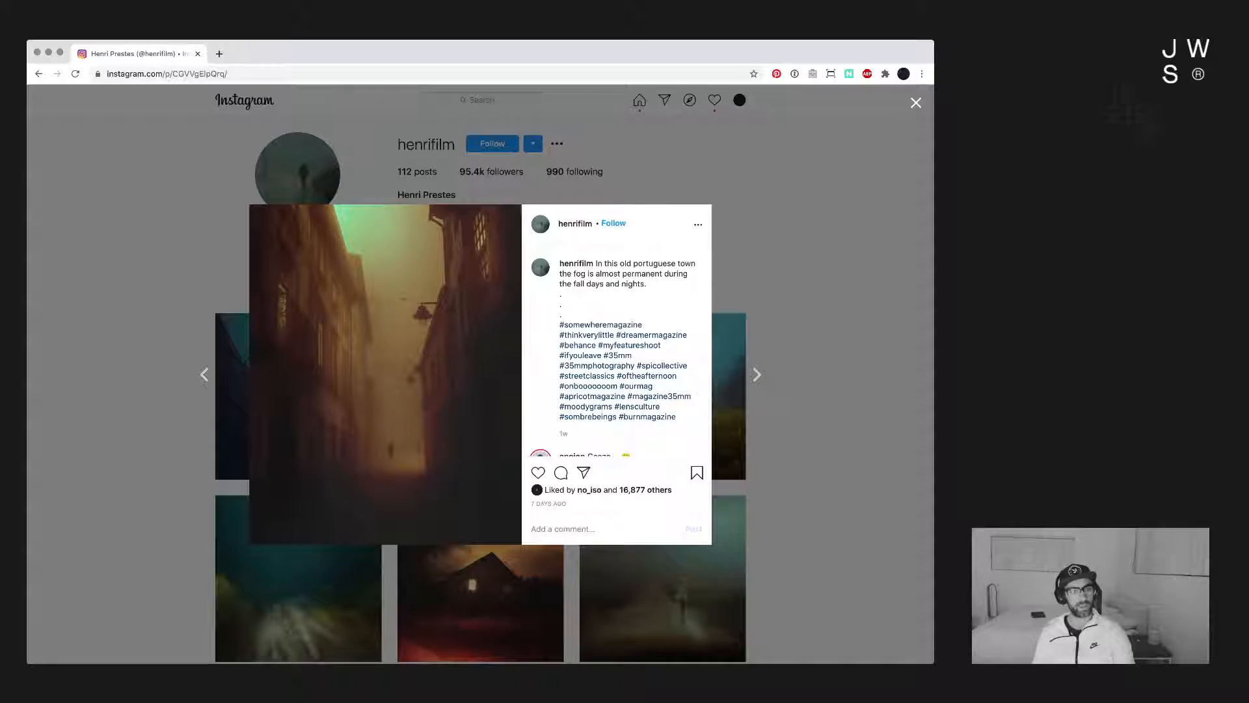
pyautogui.press('Escape')
# Step: Browse the older posts and examine the misty green landscape photo with the figure in a pale coat
pyautogui.scroll(-20, 293, 195)
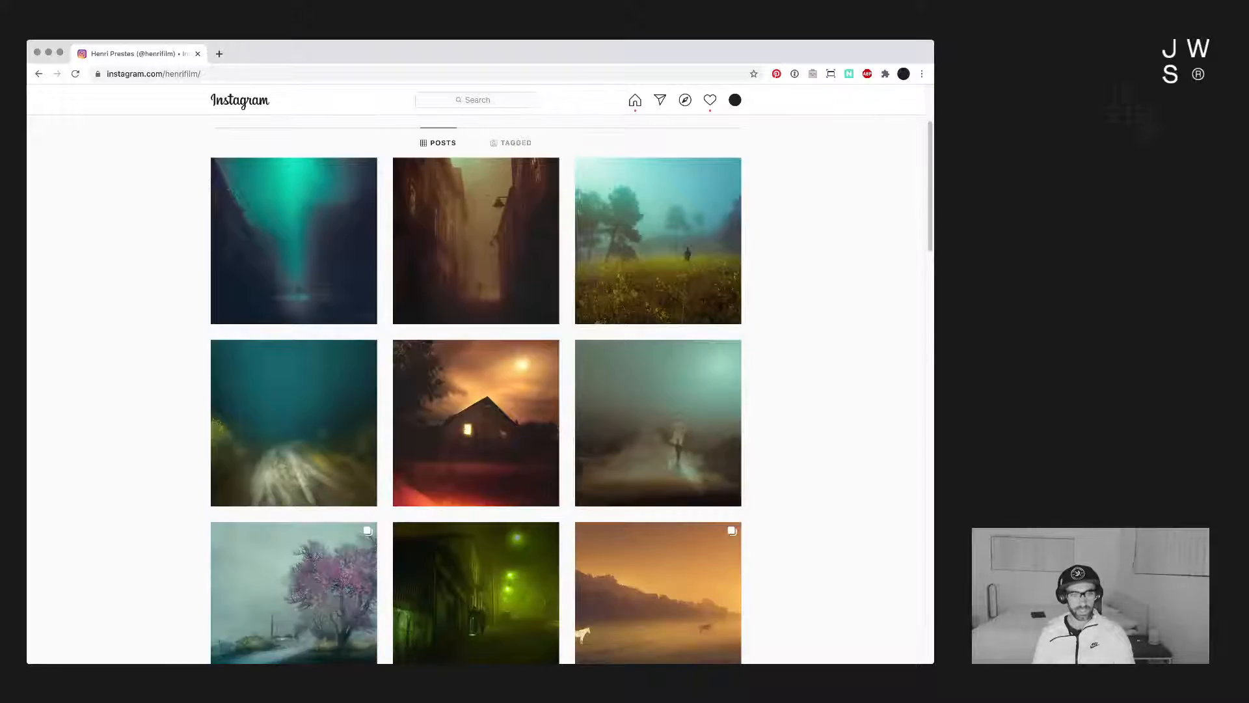
pyautogui.scroll(-20, 294, 273)
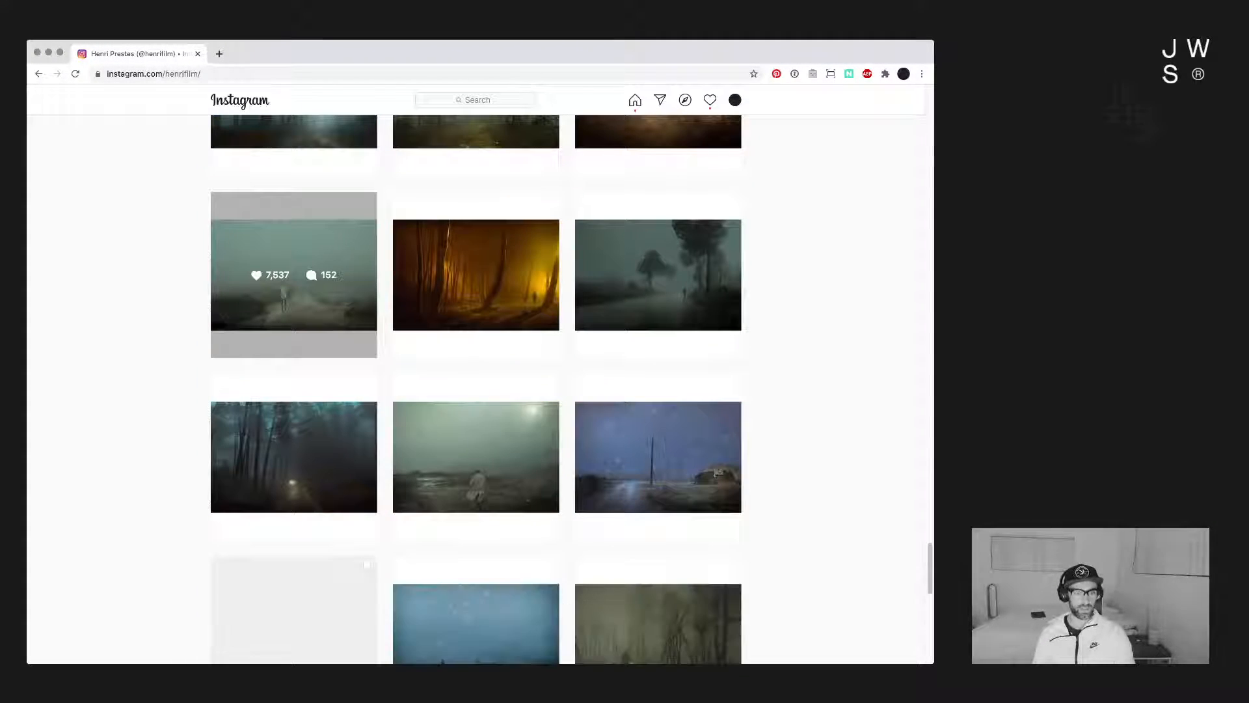
pyautogui.scroll(-4, 294, 274)
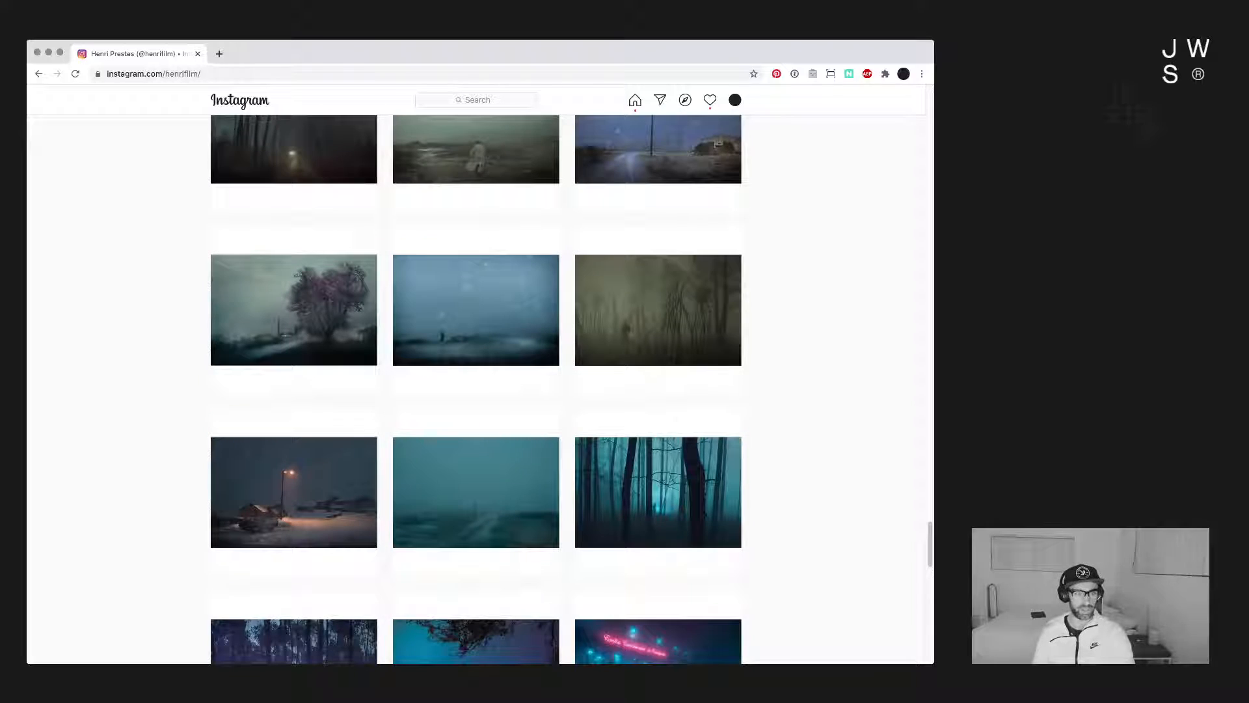
pyautogui.scroll(2, 477, 260)
pyautogui.click(476, 250)
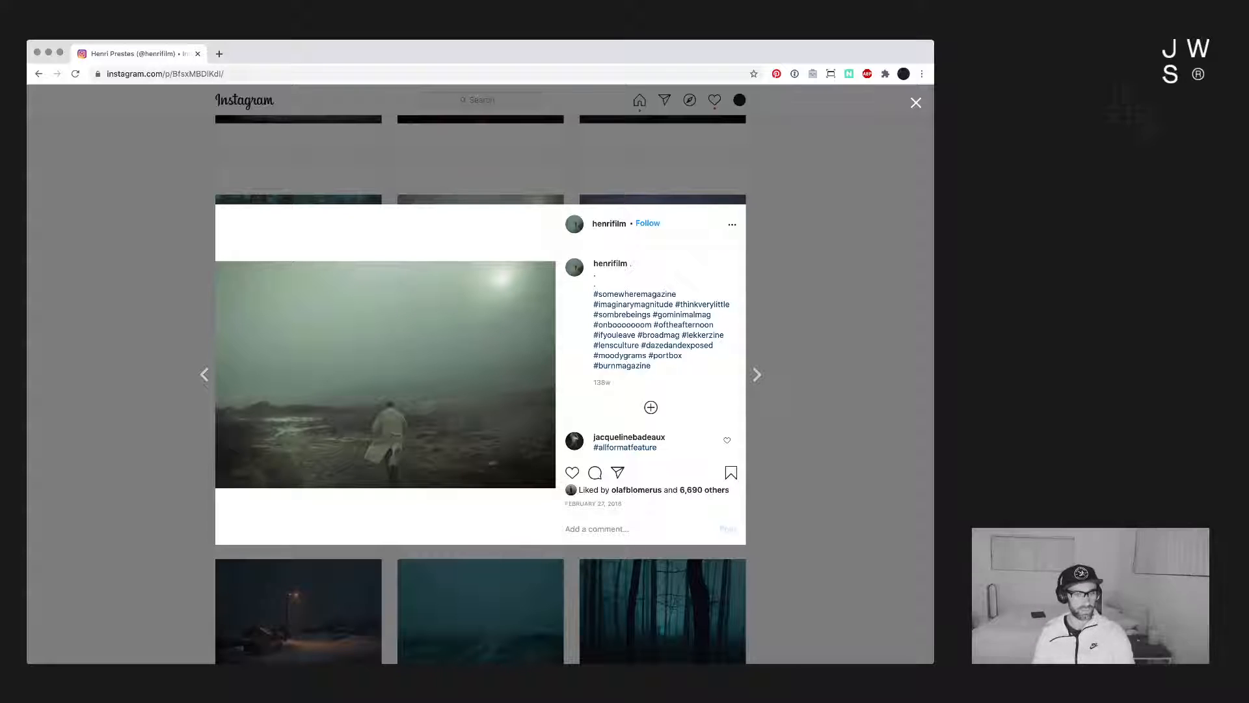
pyautogui.press('Escape')
# Step: Look further through the feed and examine the dark teal photo of car headlights on a road
pyautogui.scroll(-8, 475, 390)
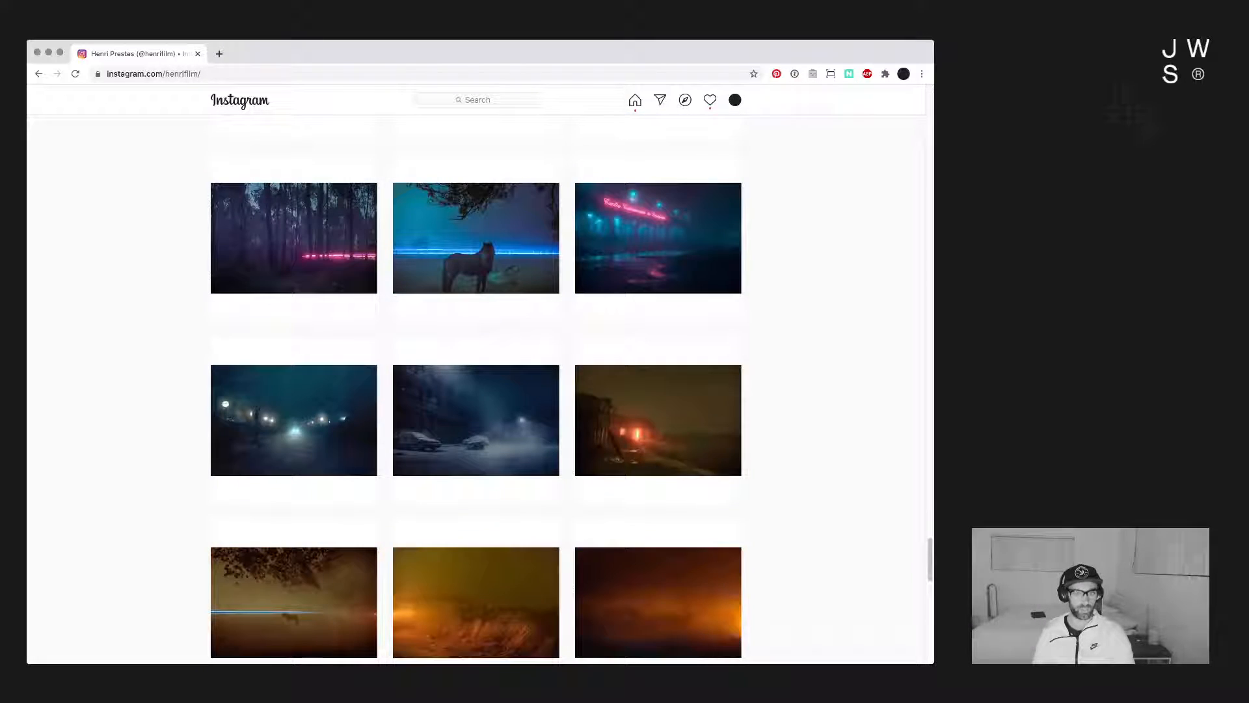
pyautogui.scroll(-3, 475, 391)
pyautogui.scroll(-2, 477, 391)
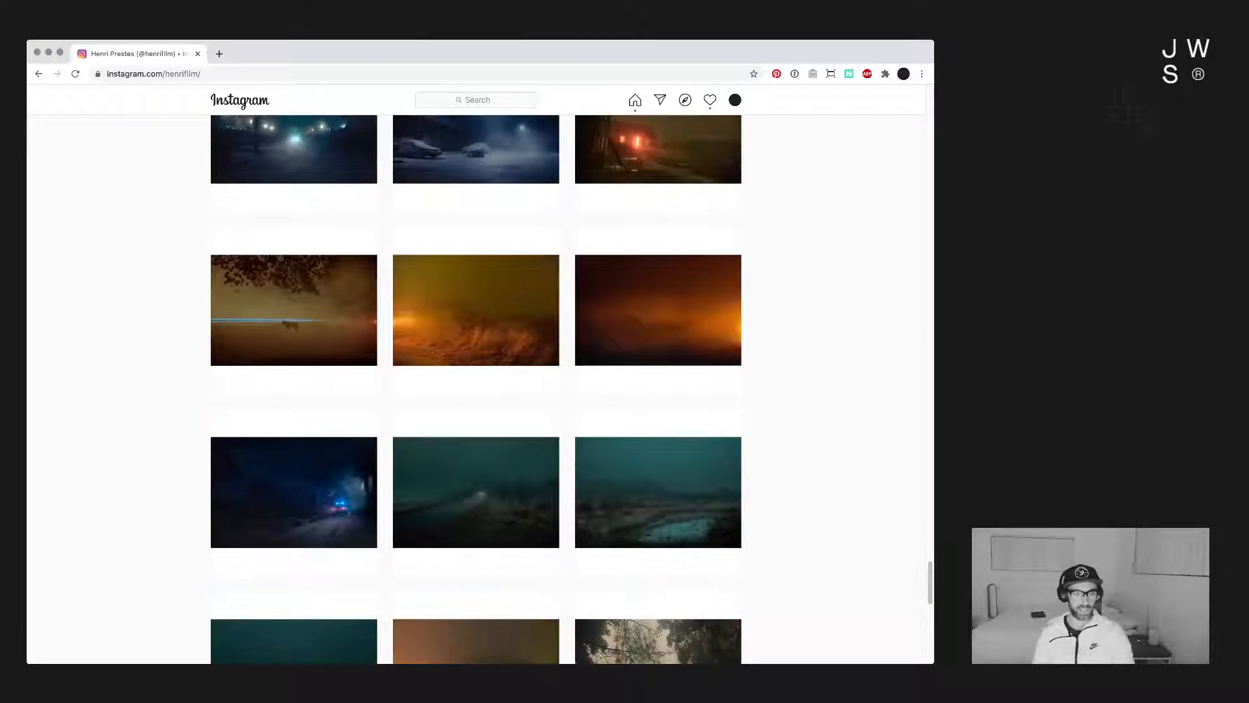
pyautogui.click(477, 446)
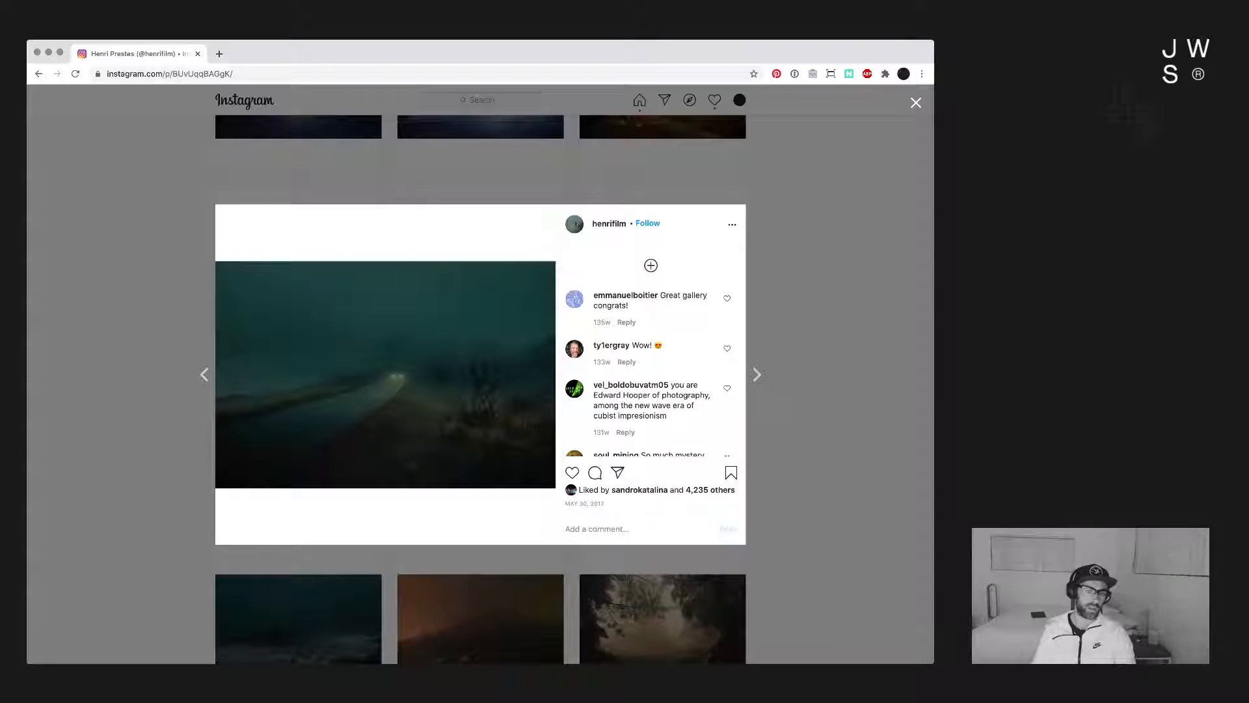
pyautogui.press('Escape')
# Step: Go to the oldest posts on the profile and examine the dark photo of the lit teal door
pyautogui.scroll(-10, 657, 339)
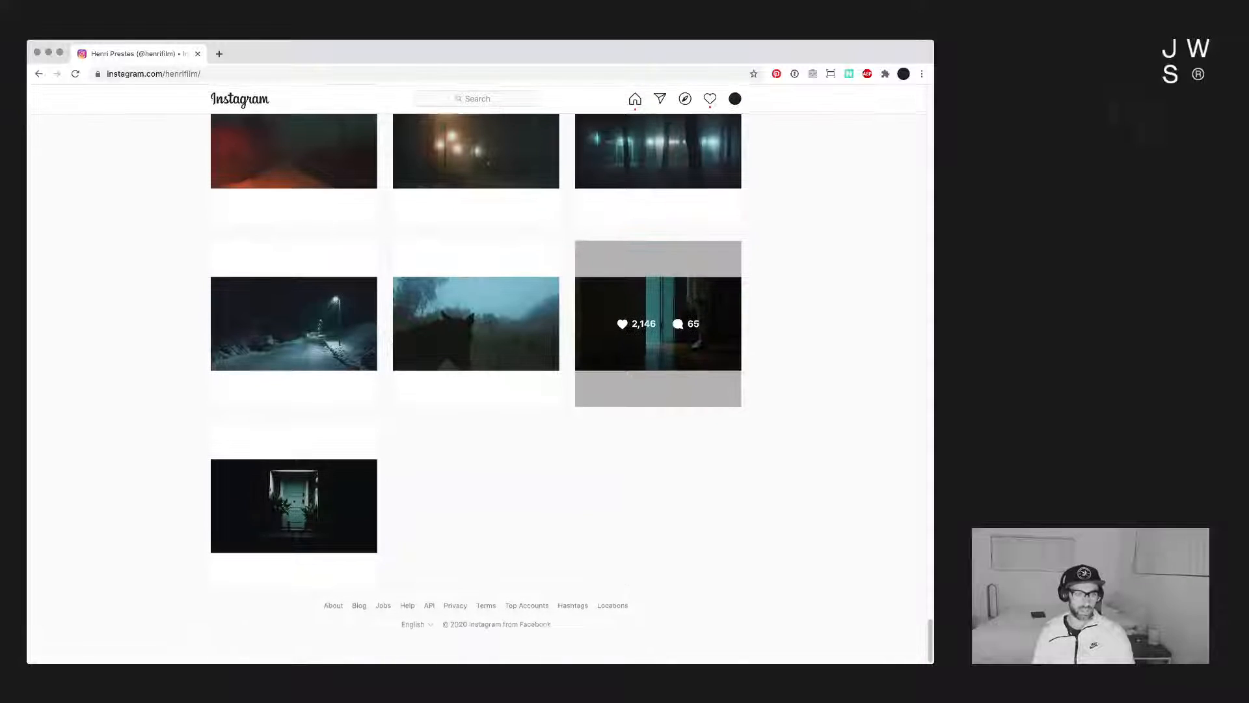
pyautogui.click(293, 506)
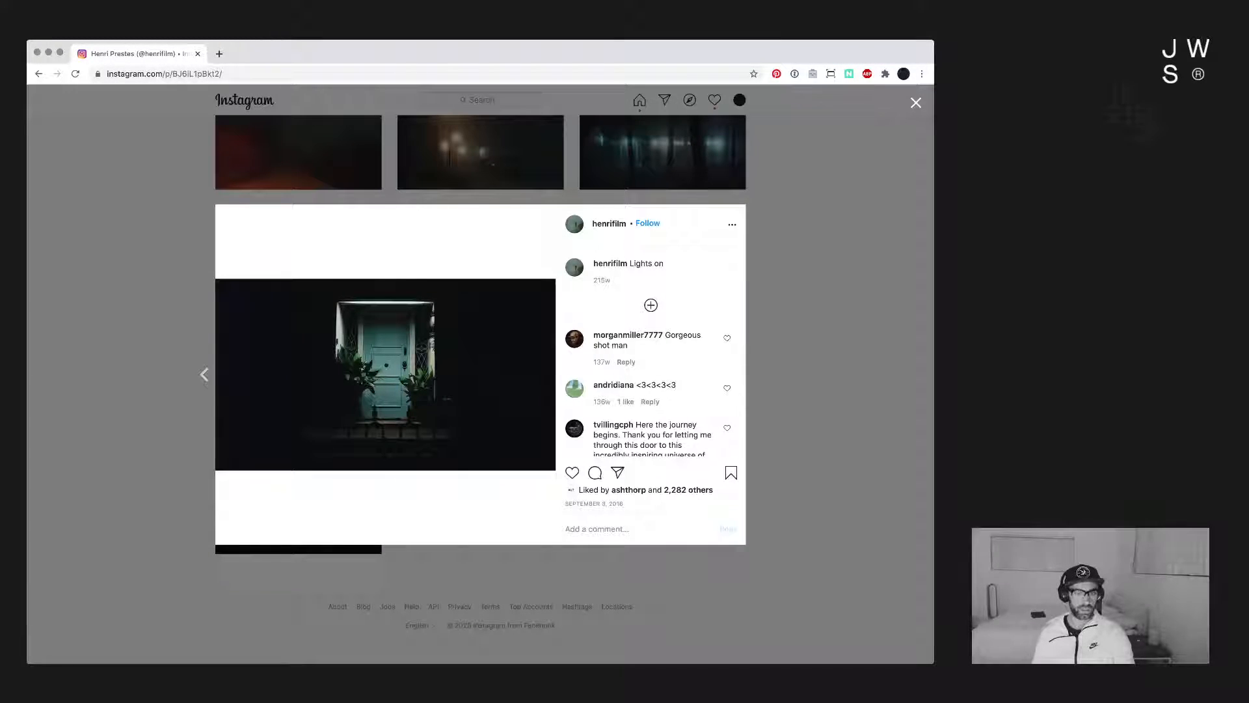
pyautogui.press('Escape')
pyautogui.scroll(2, 475, 391)
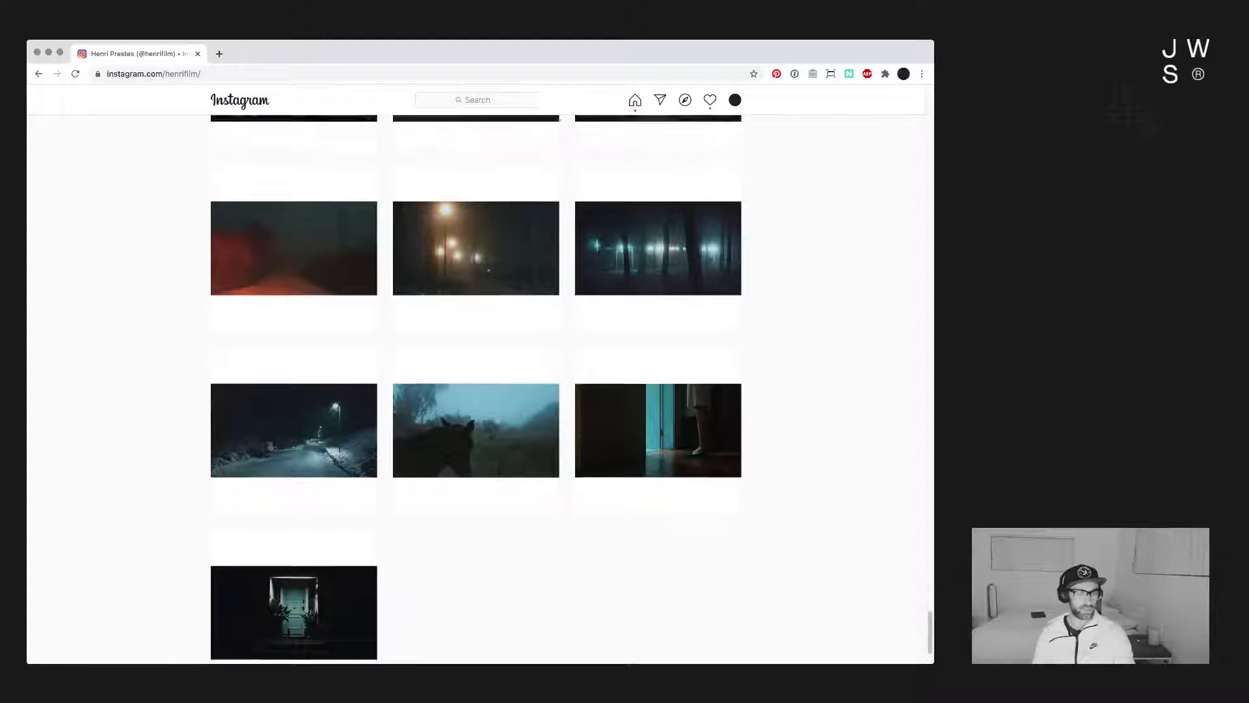
# Step: Examine the dark photo with the red-lit road, and the amber photo with a blue light streak and an animal under tree branches
pyautogui.click(293, 248)
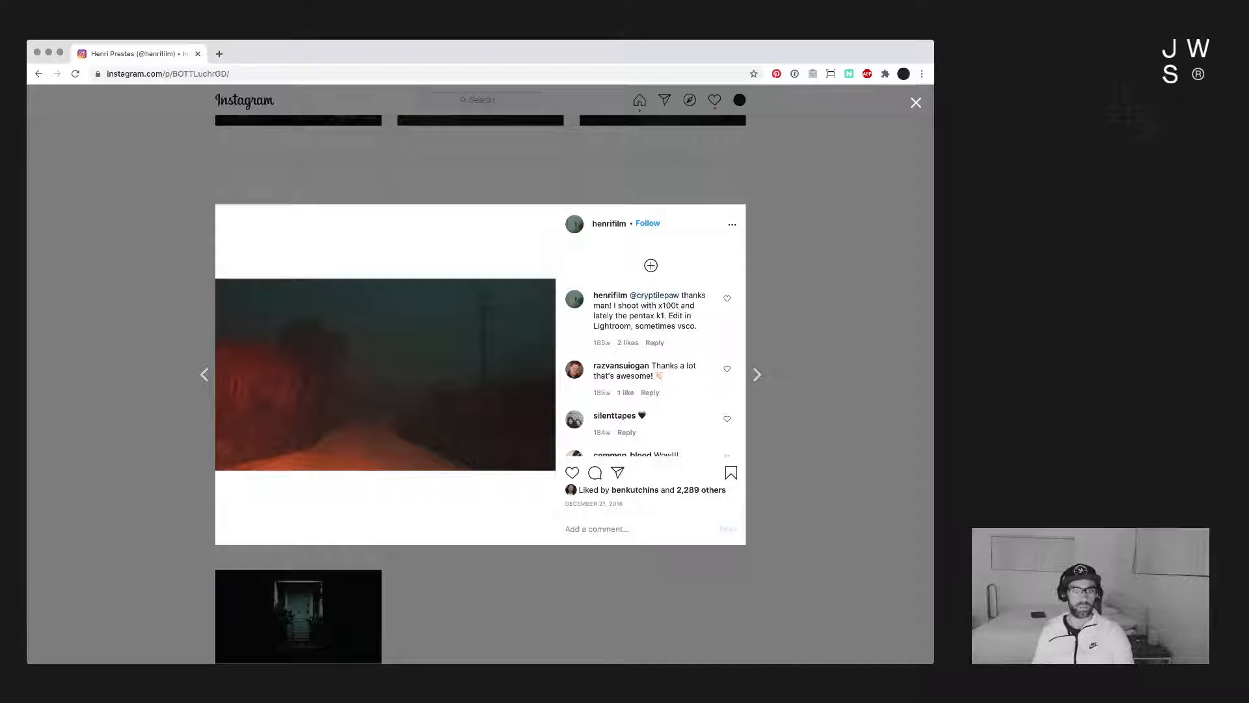
pyautogui.press('Escape')
pyautogui.scroll(5, 475, 390)
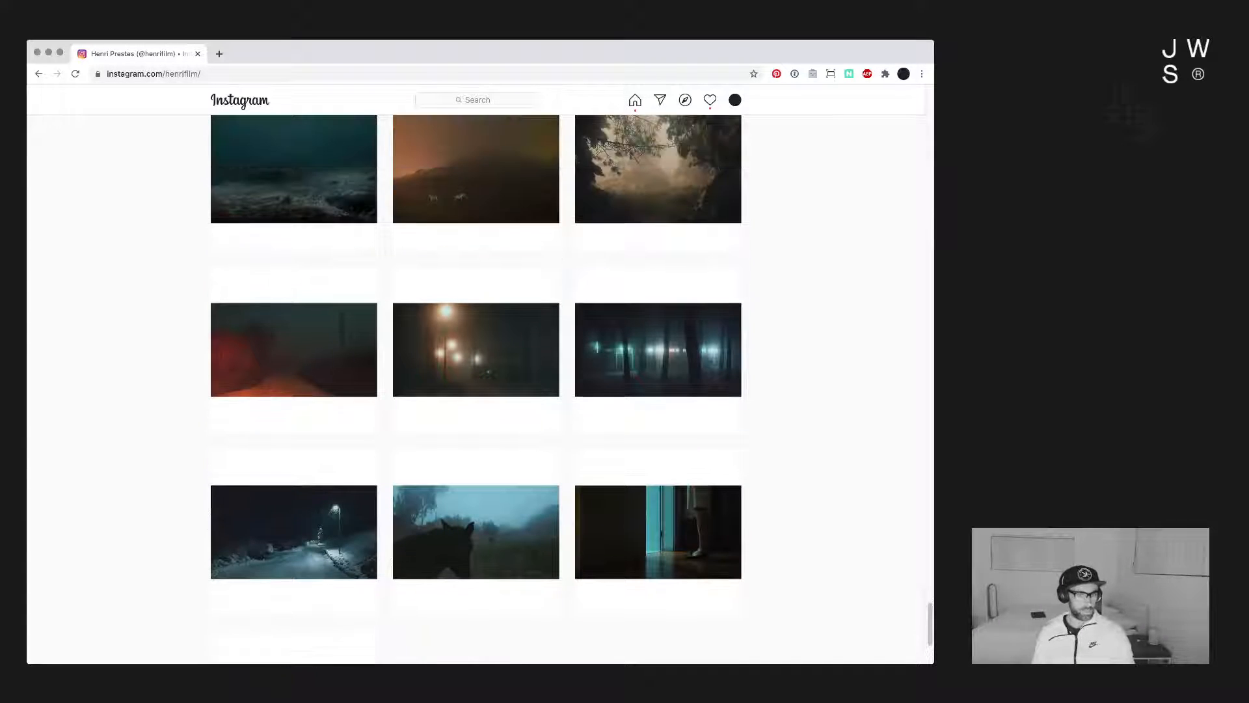
pyautogui.scroll(6, 475, 390)
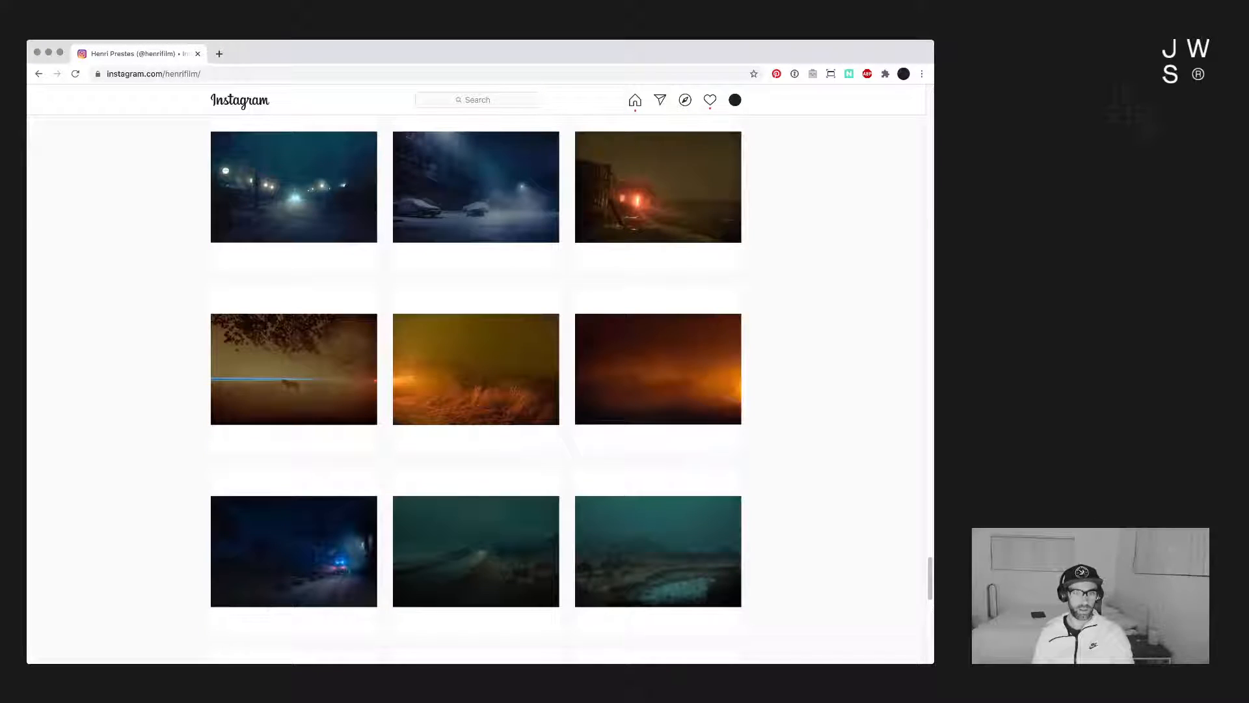
pyautogui.scroll(1, 294, 420)
pyautogui.click(294, 420)
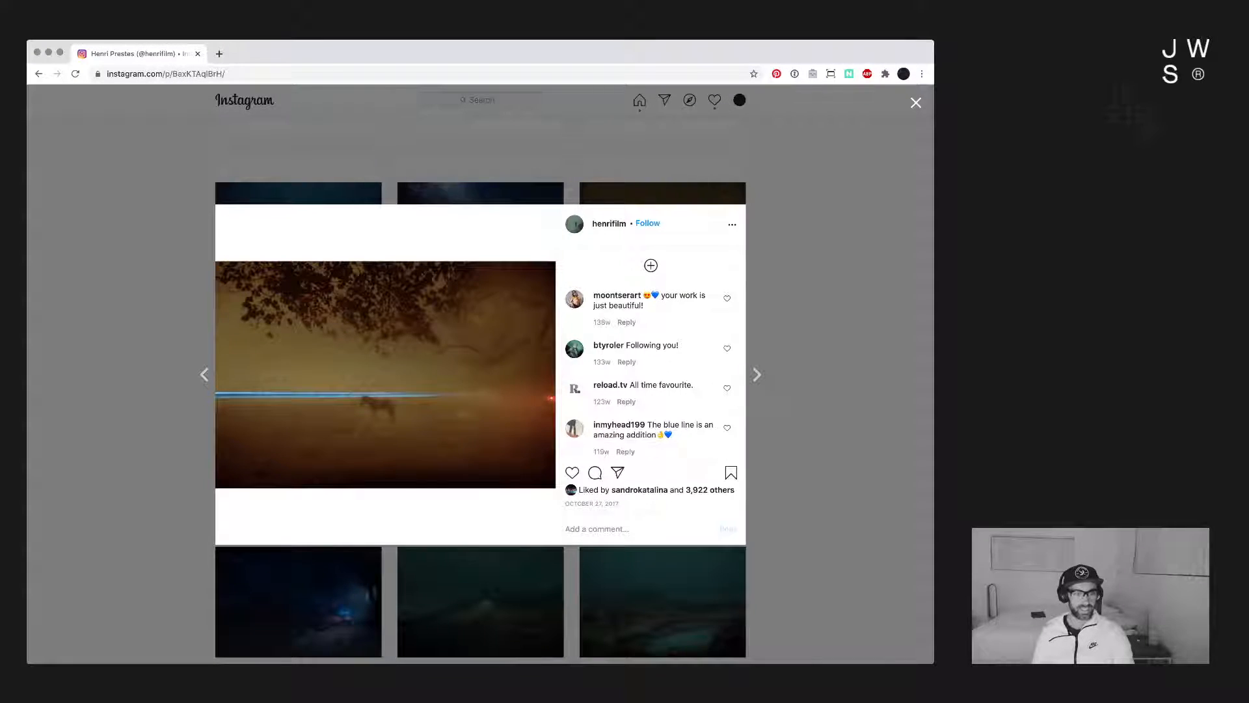
pyautogui.press('Escape')
# Step: Browse up toward the newer posts and examine the golden-orange misty wetland photo with puddles
pyautogui.scroll(10, 476, 390)
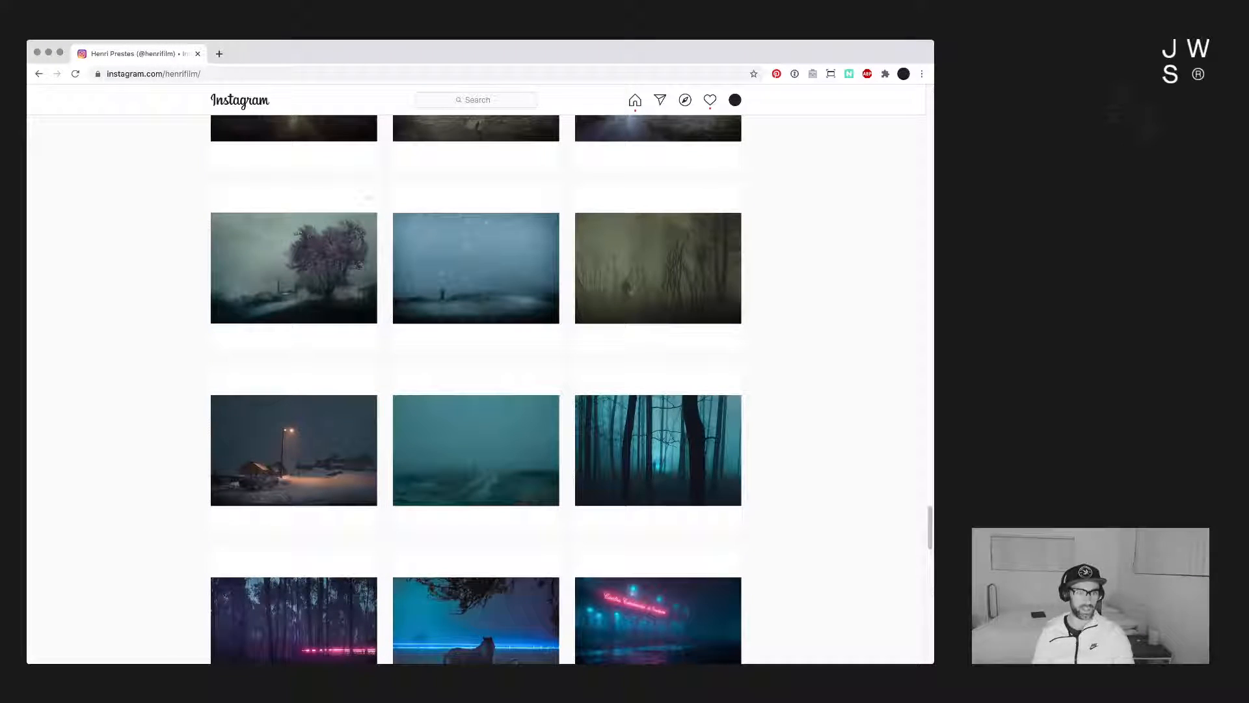
pyautogui.scroll(5, 475, 390)
pyautogui.scroll(6, 475, 391)
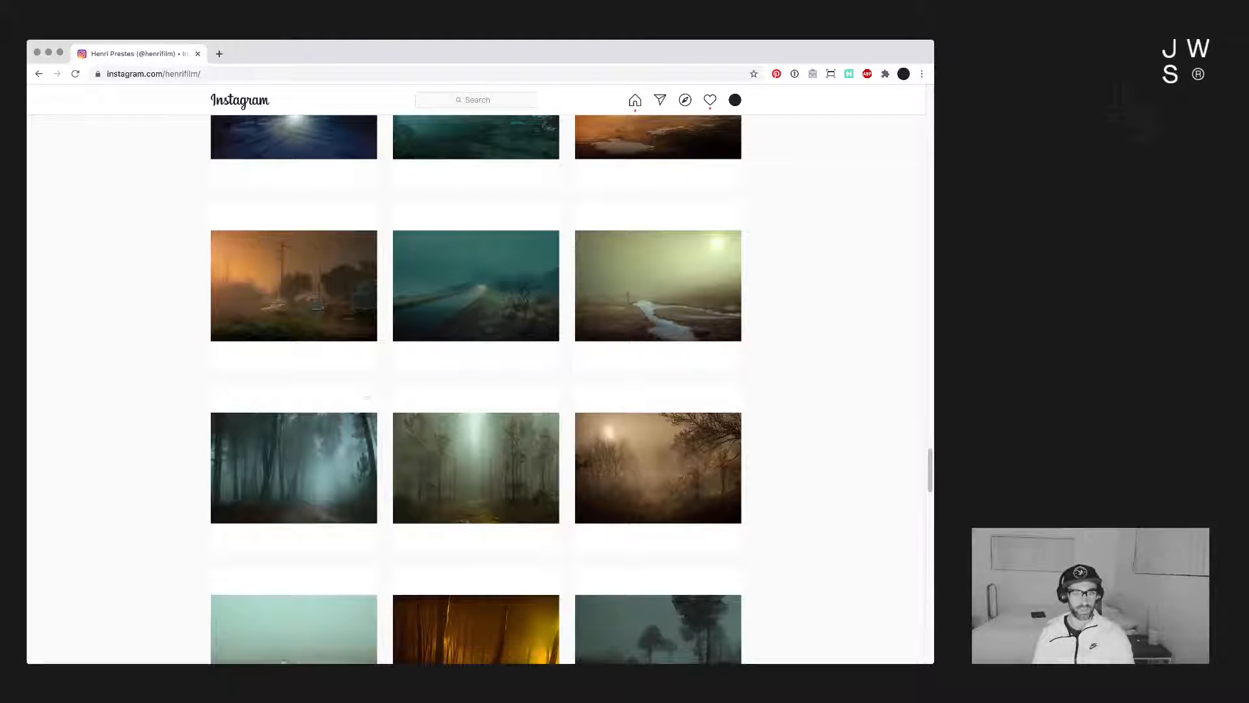
pyautogui.scroll(4, 475, 391)
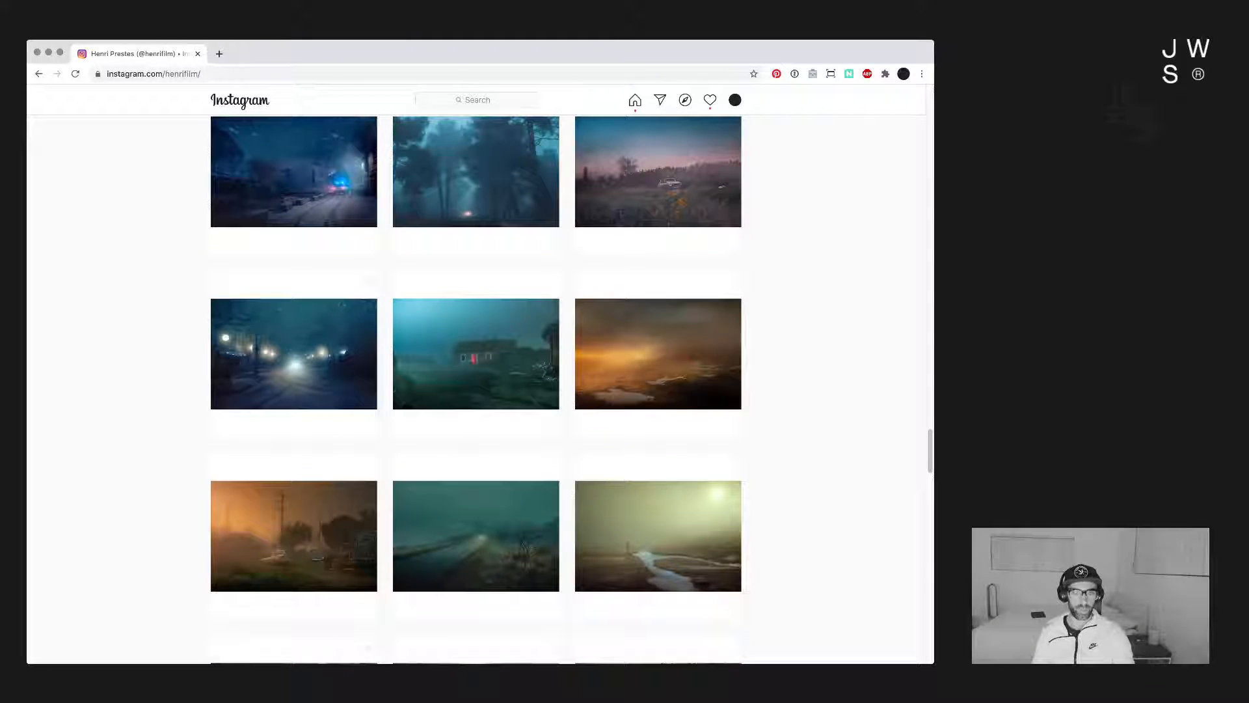
pyautogui.click(658, 354)
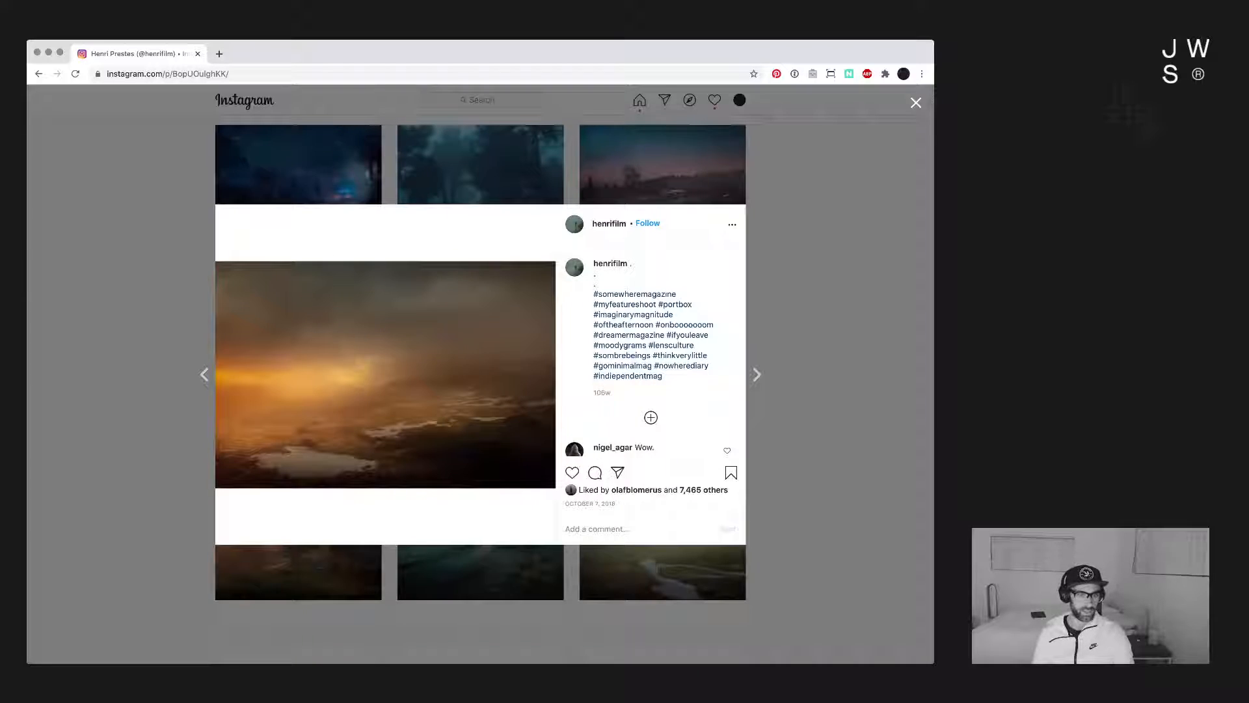
pyautogui.press('Escape')
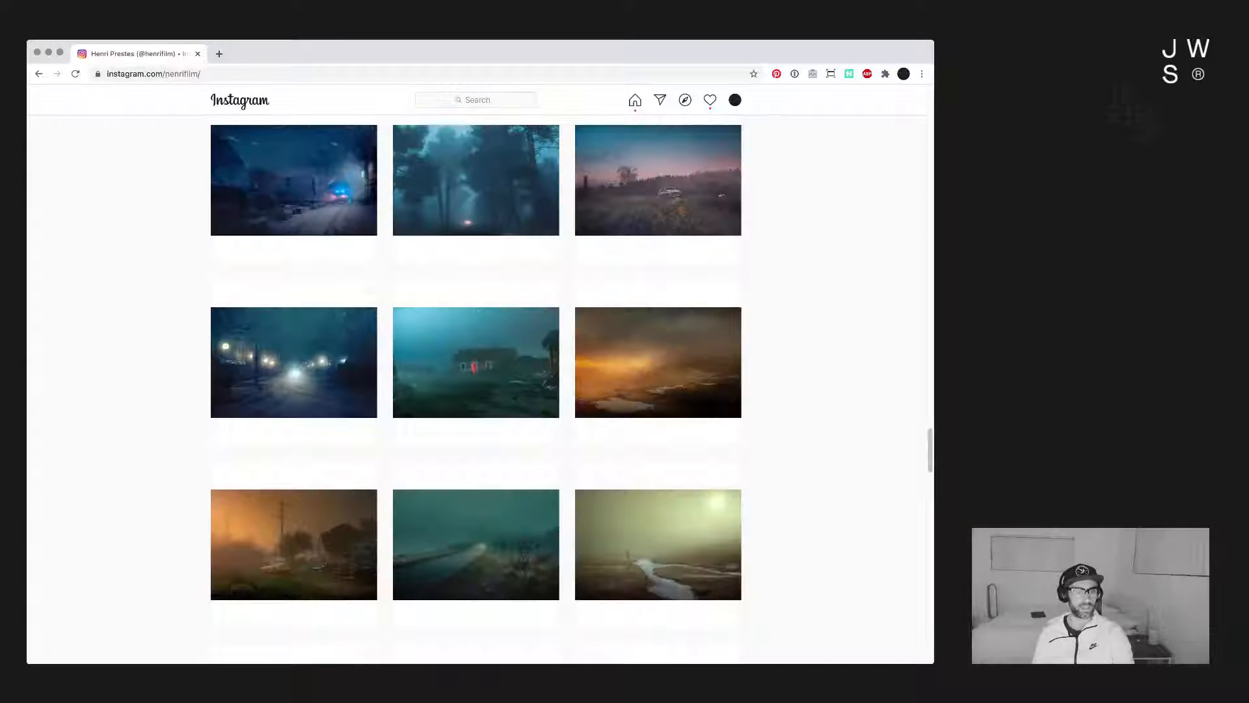
# Step: Continue through the newer posts and examine the moonlit blue photo of the figure with an umbrella
pyautogui.scroll(10, 476, 390)
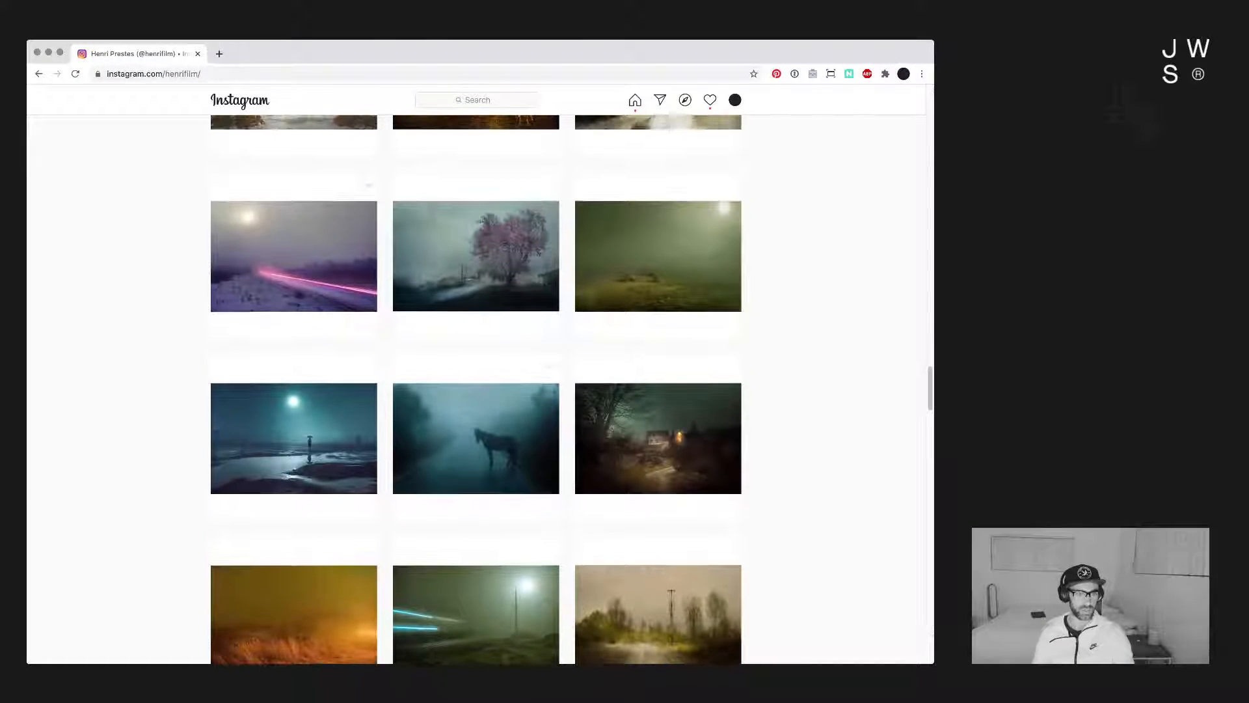
pyautogui.scroll(3, 475, 390)
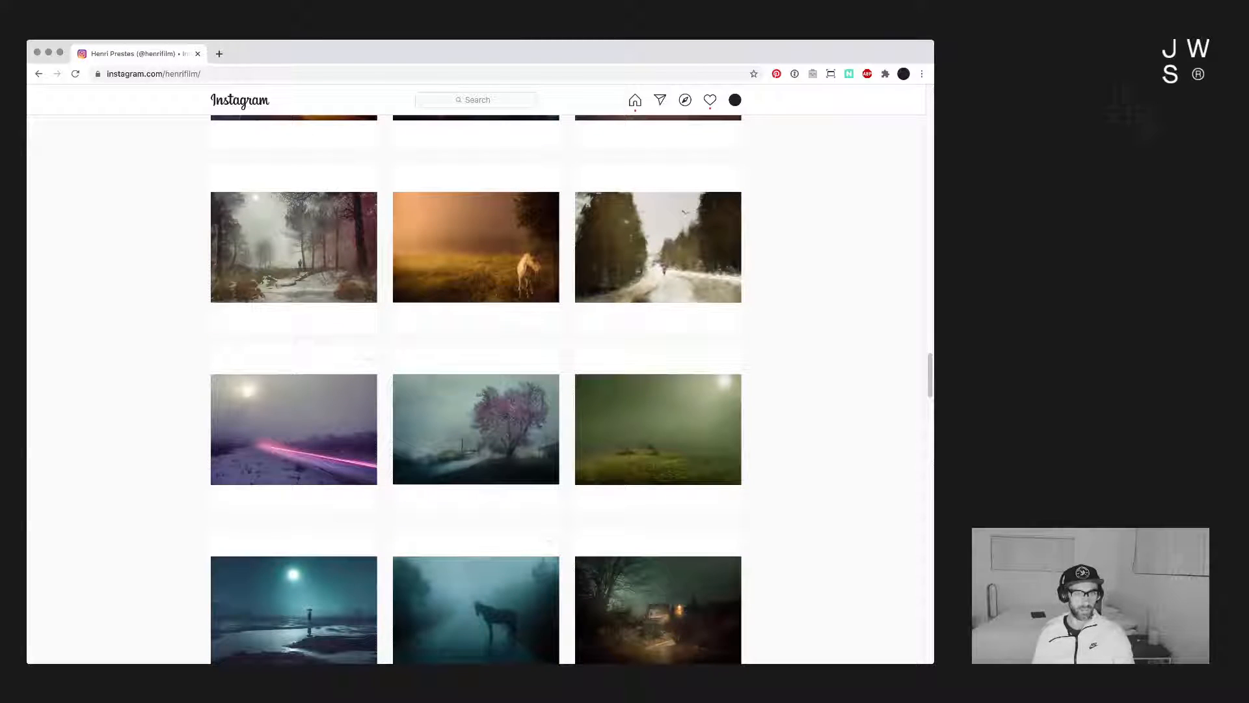
pyautogui.scroll(1, 475, 391)
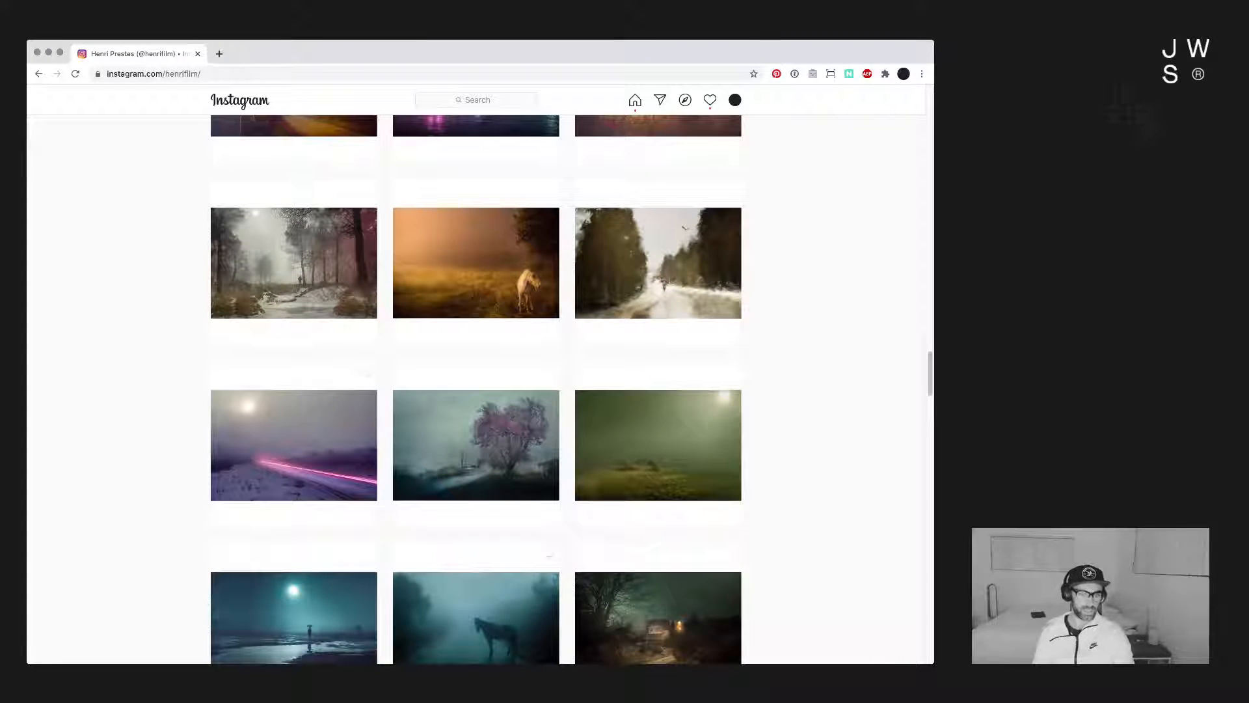
pyautogui.scroll(-2, 475, 390)
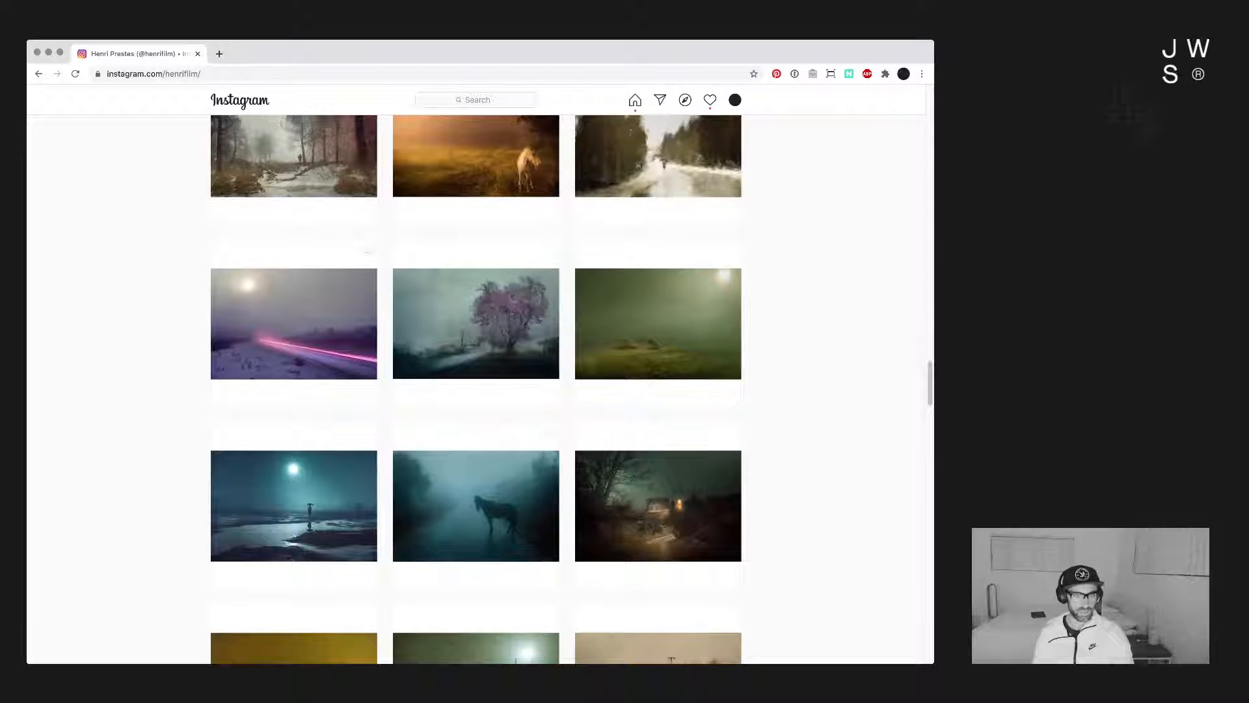
pyautogui.click(294, 506)
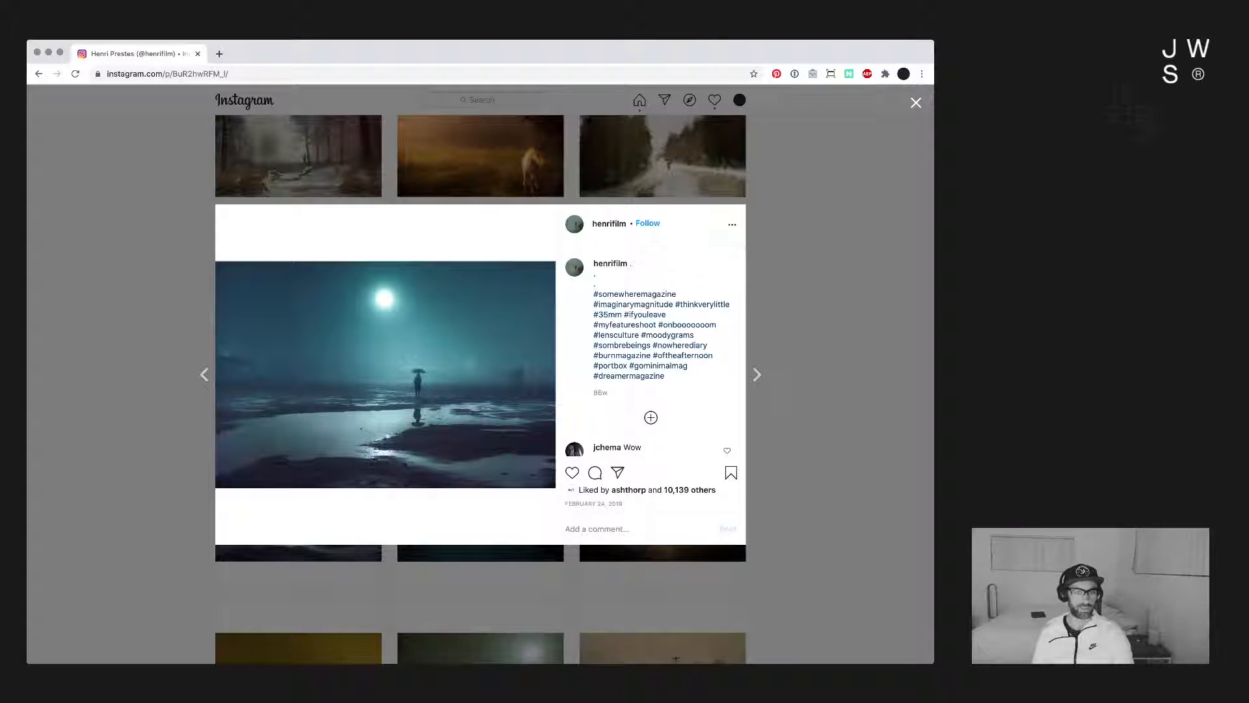
pyautogui.click(650, 642)
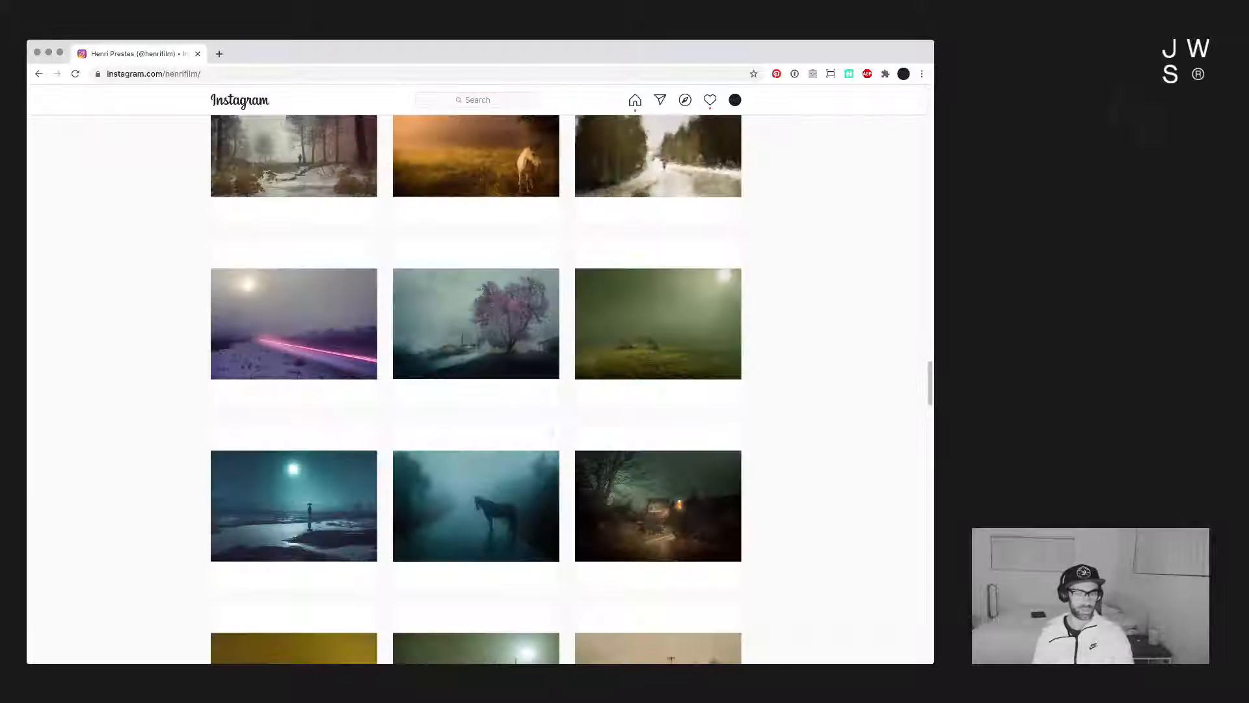
# Step: Browse further up the grid and examine the orange misty field photo with the white horse
pyautogui.scroll(3, 650, 642)
pyautogui.scroll(3, 649, 641)
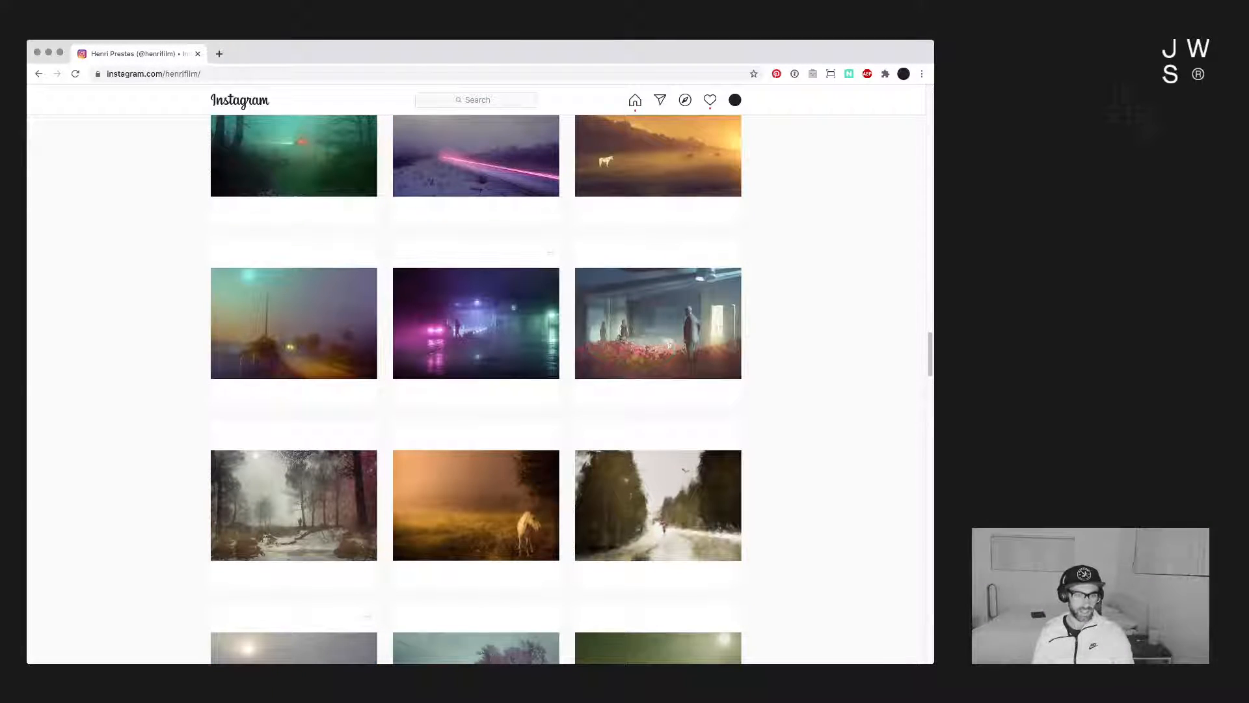
pyautogui.scroll(1, 476, 391)
pyautogui.scroll(1, 658, 449)
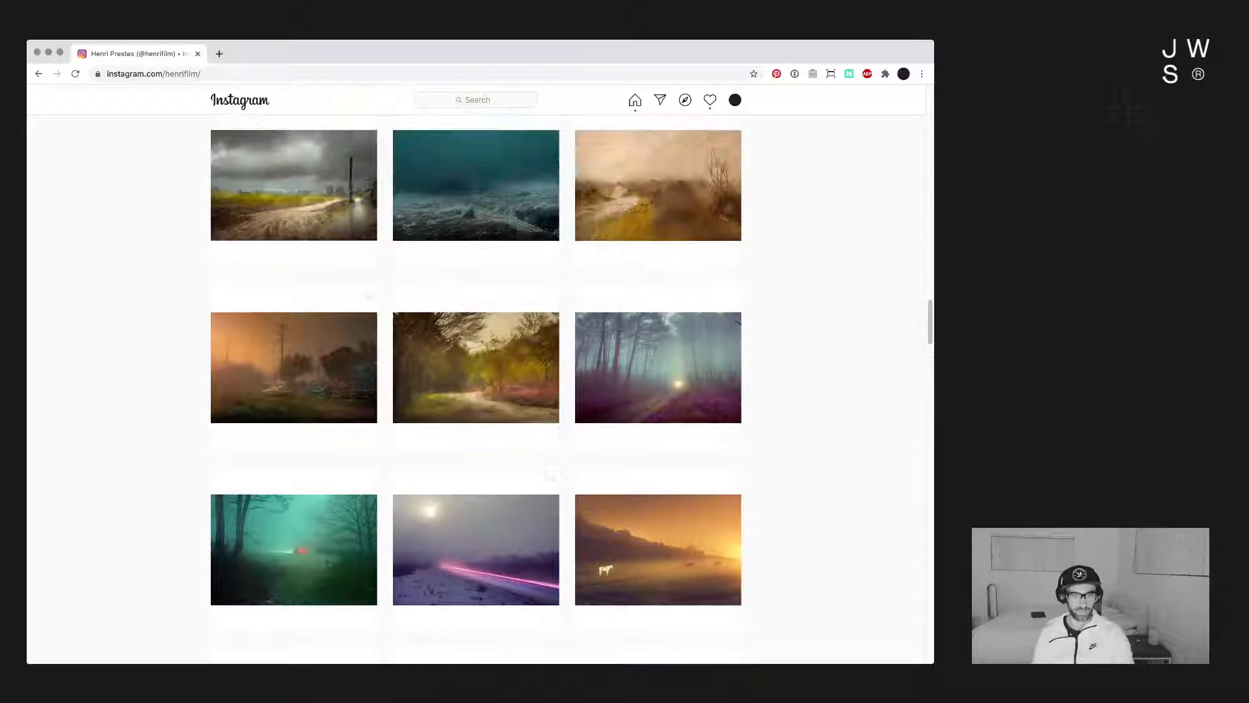
pyautogui.scroll(-2, 658, 449)
pyautogui.click(658, 447)
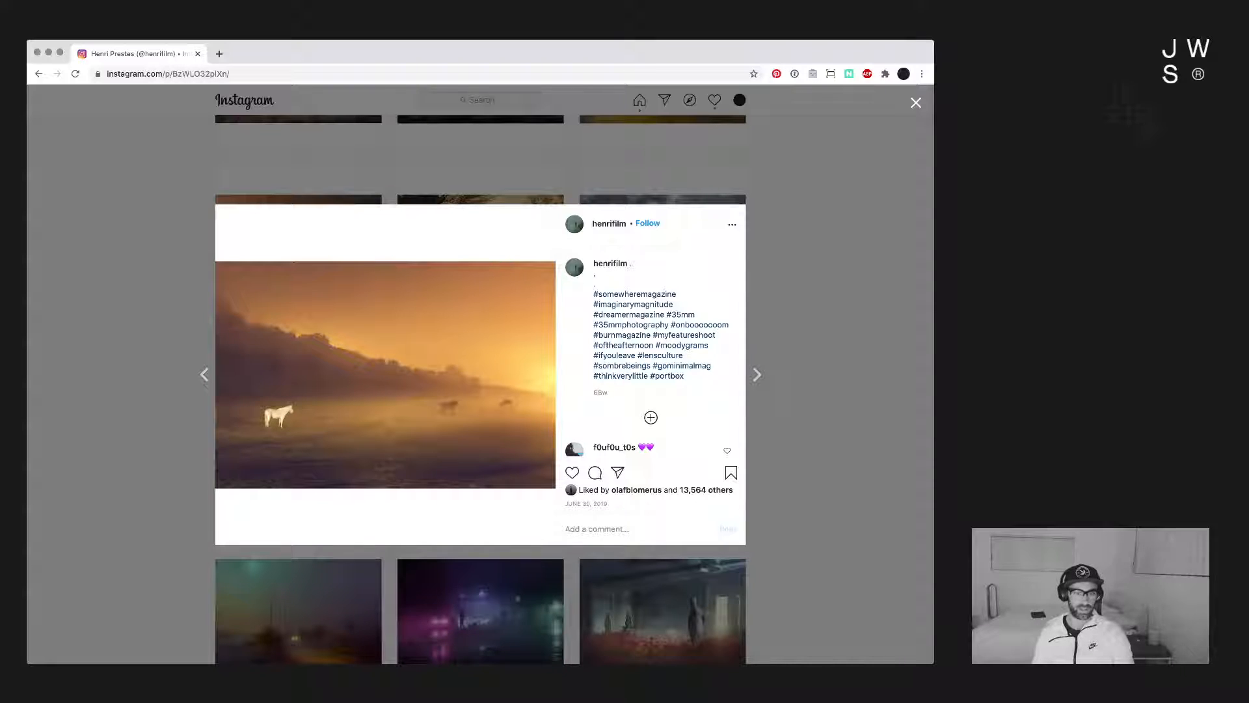
pyautogui.press('Escape')
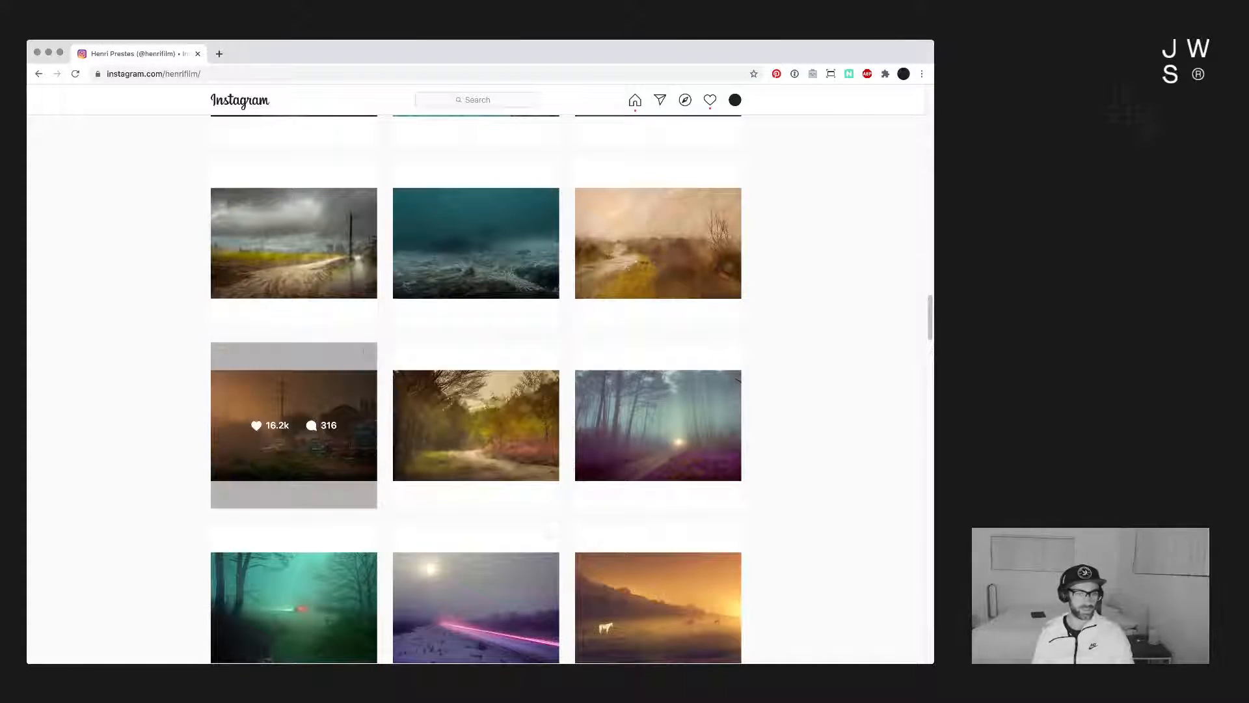
# Step: Examine the abandoned car park photo at night and the dark teal photo of the frosty grassland
pyautogui.click(294, 425)
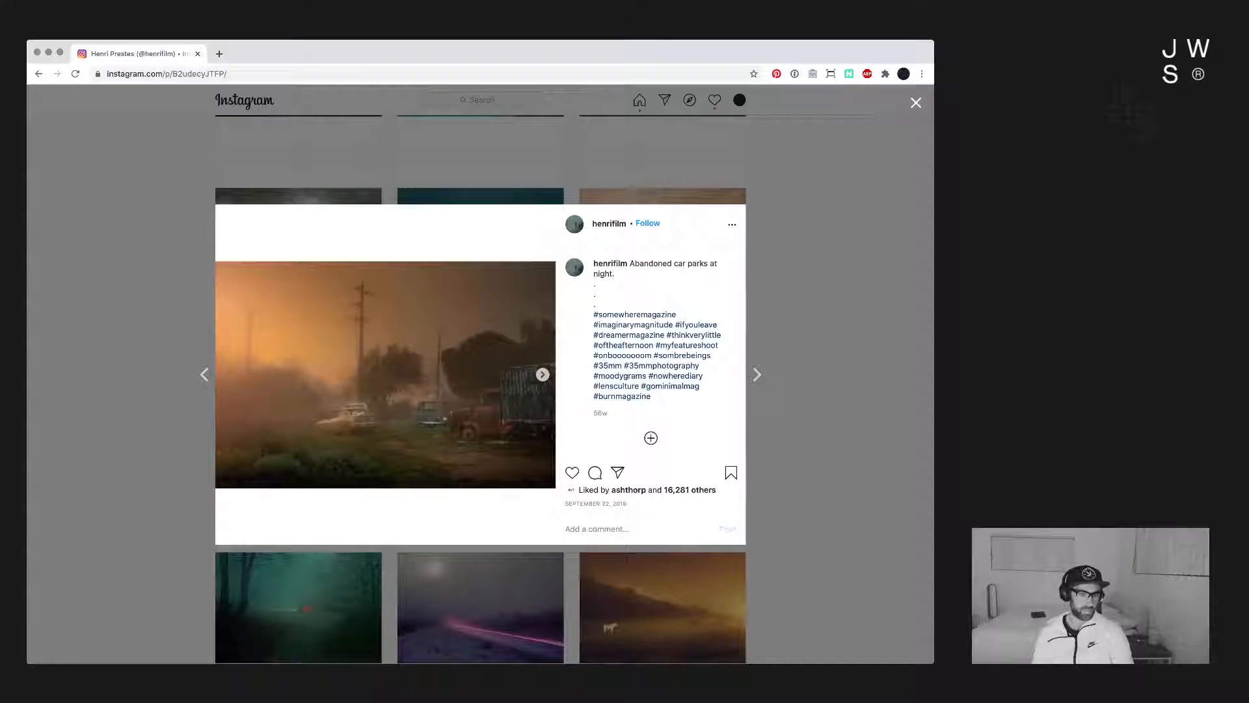
pyautogui.press('Escape')
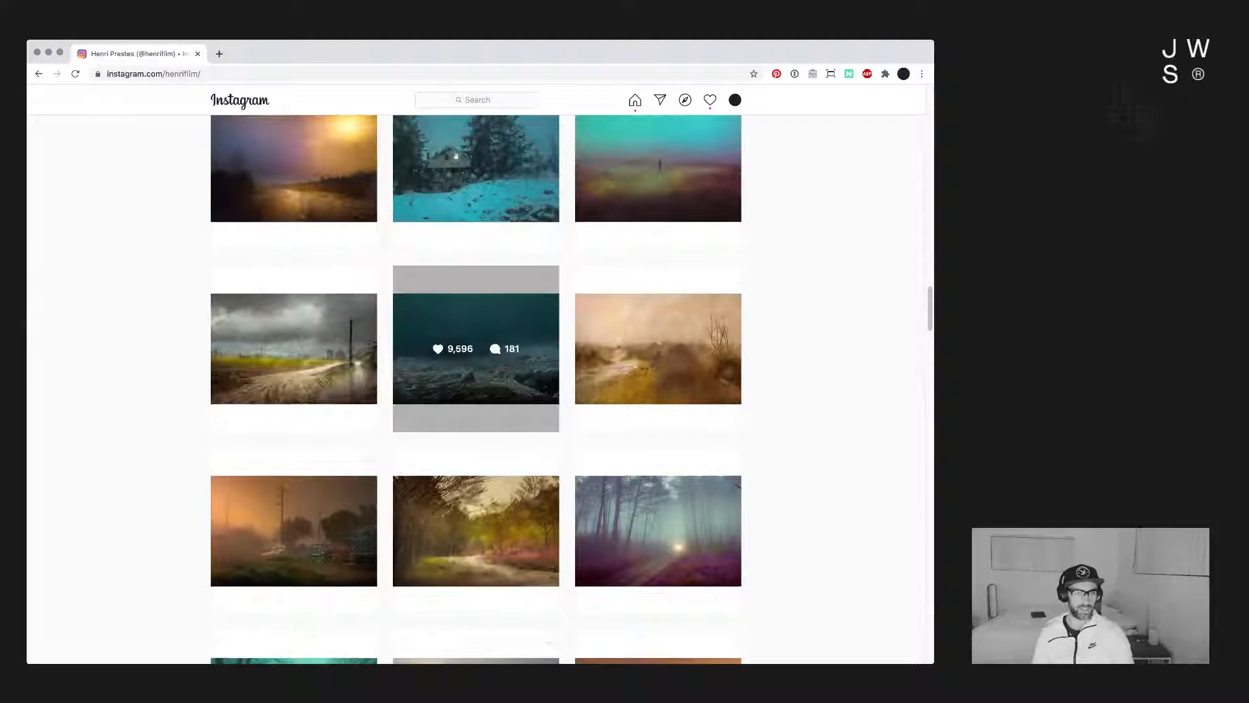
pyautogui.click(475, 347)
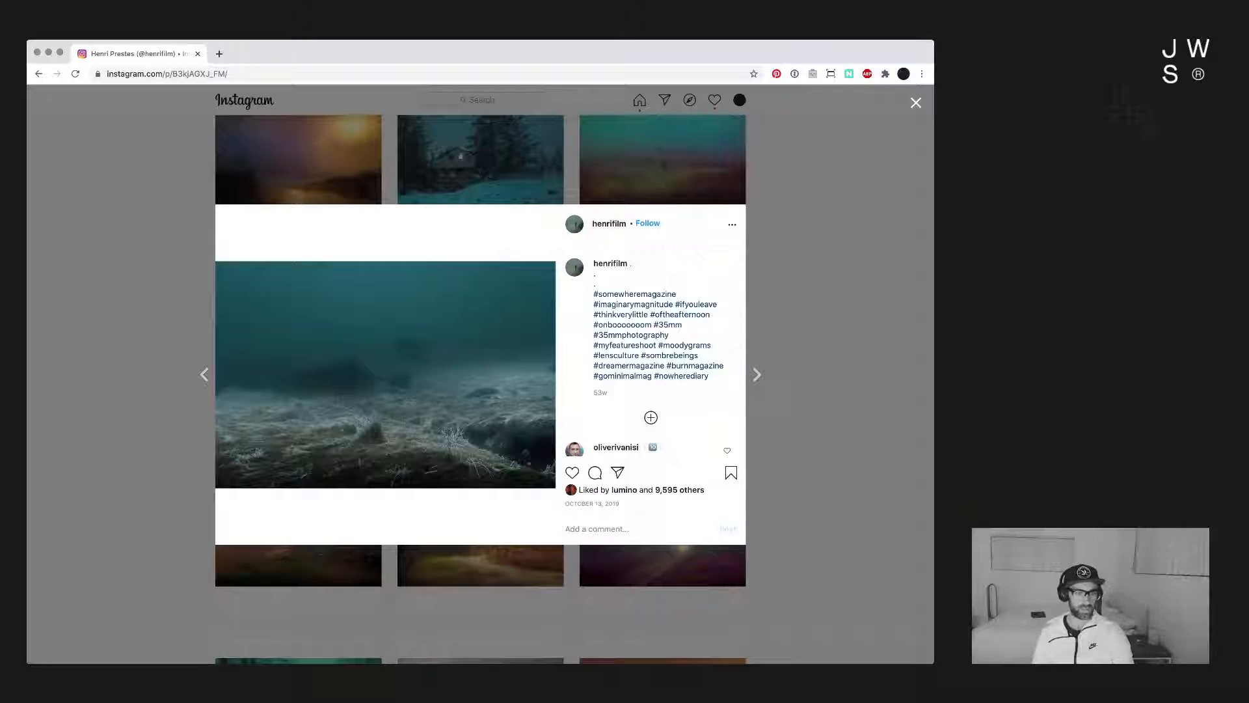
pyautogui.press('Escape')
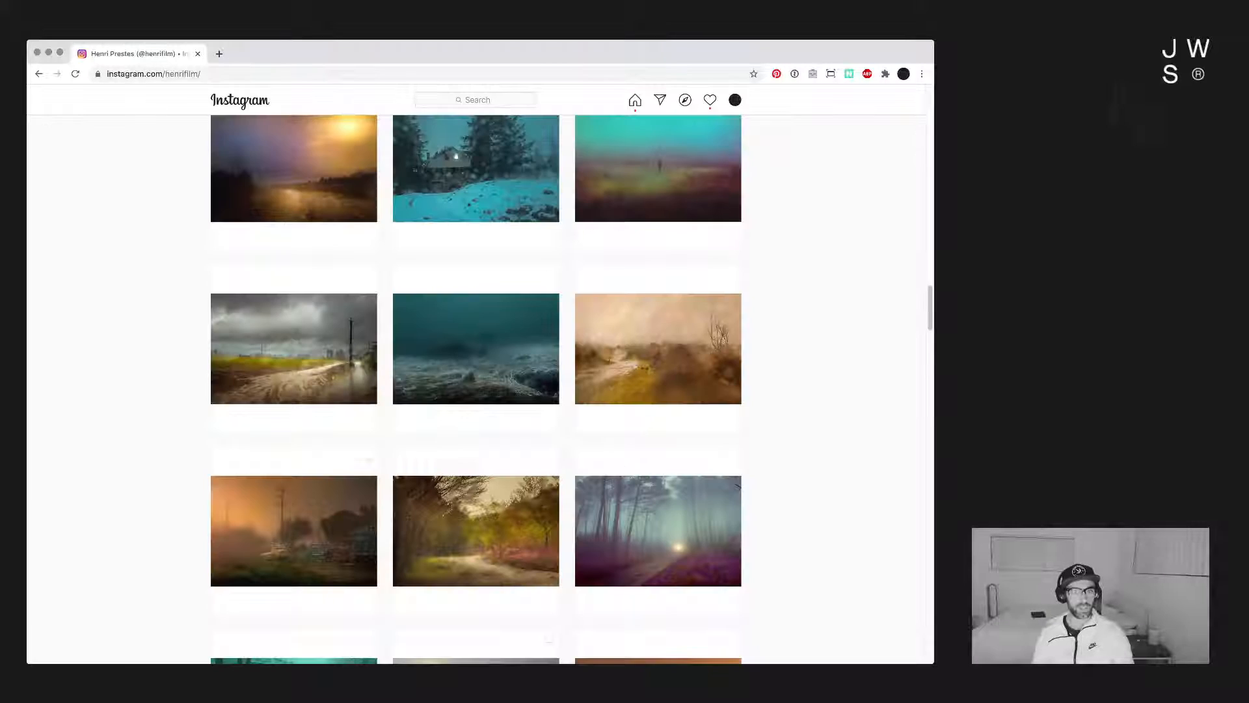
# Step: Browse on toward the recent square posts and examine the snowy village photo with the glowing street lamp
pyautogui.scroll(6, 476, 551)
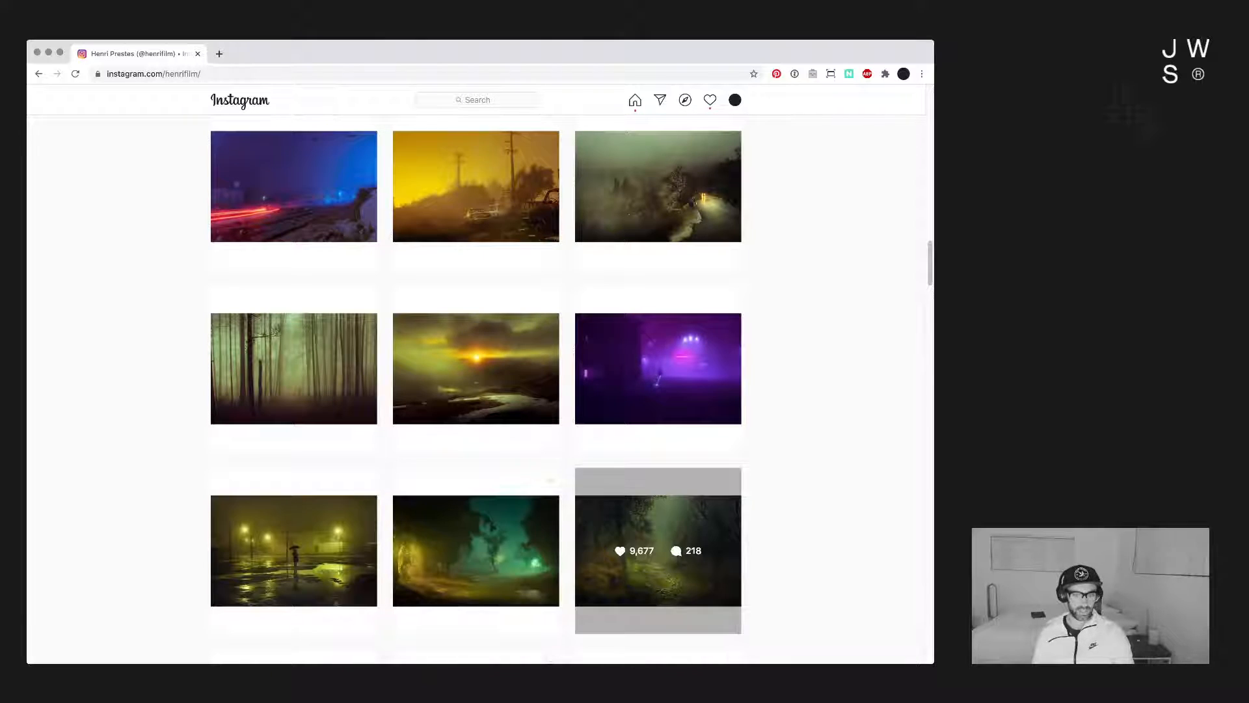
pyautogui.scroll(3, 476, 389)
pyautogui.scroll(5, 477, 389)
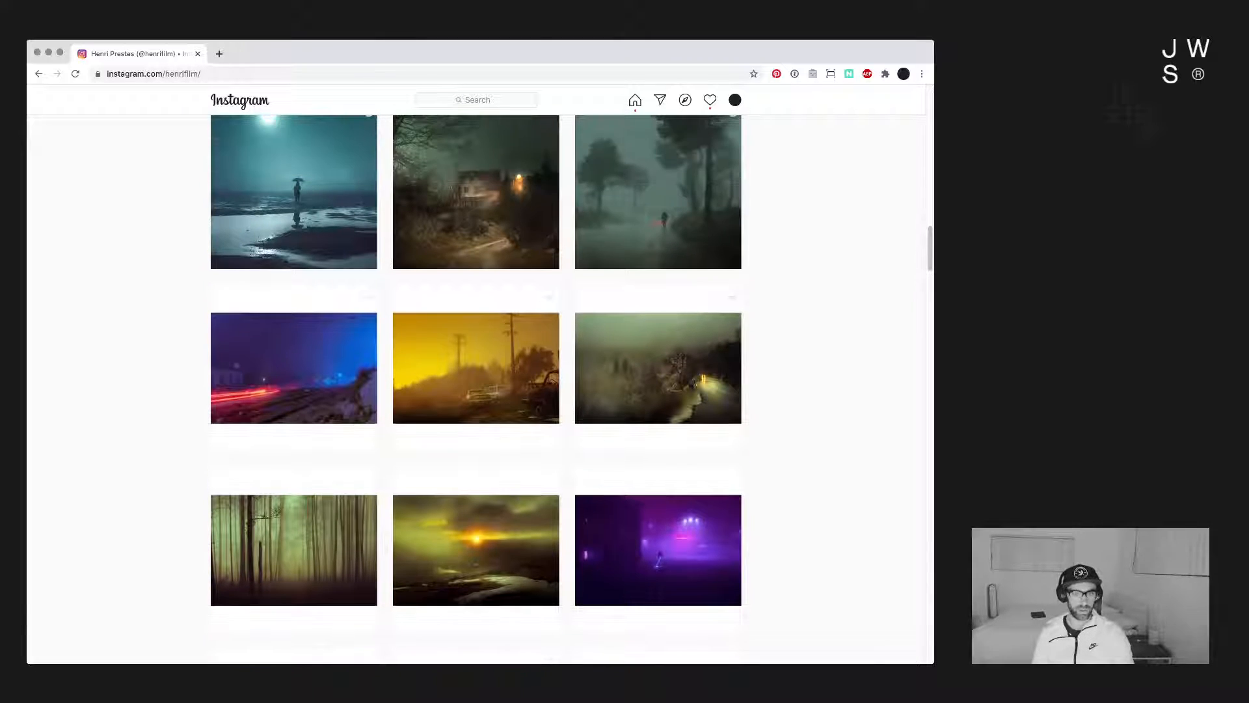
pyautogui.scroll(4, 475, 389)
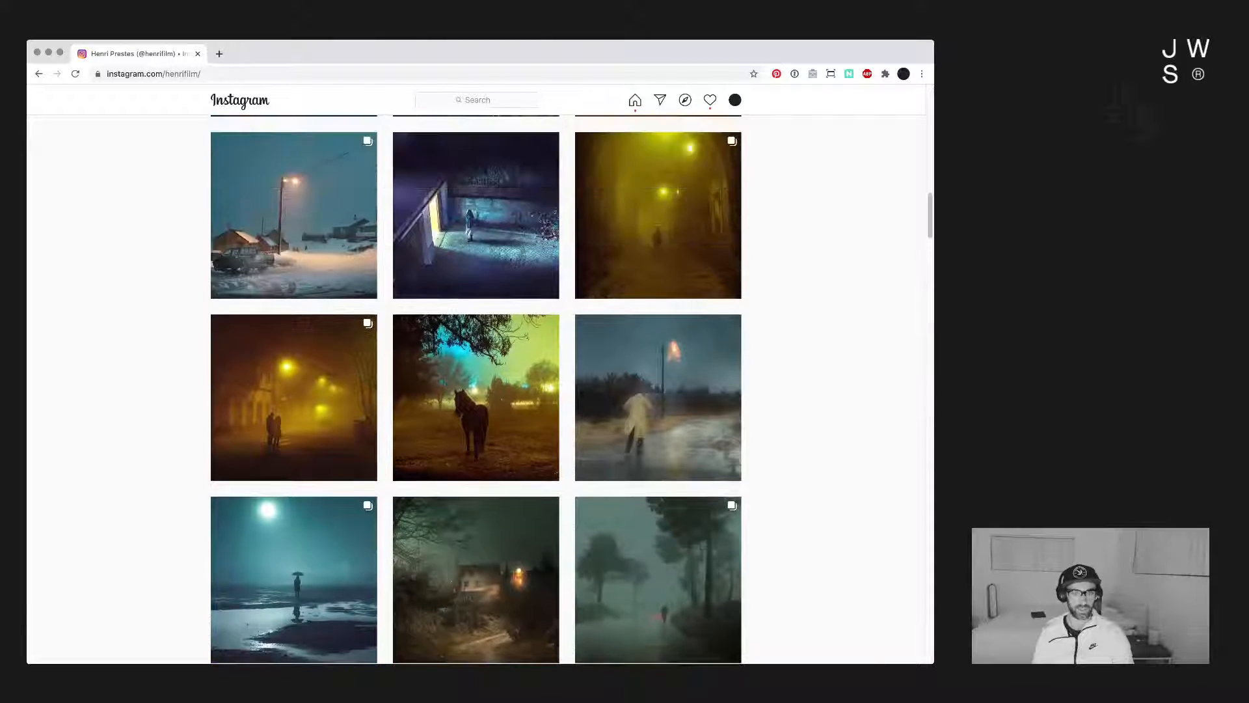
pyautogui.scroll(3, 476, 389)
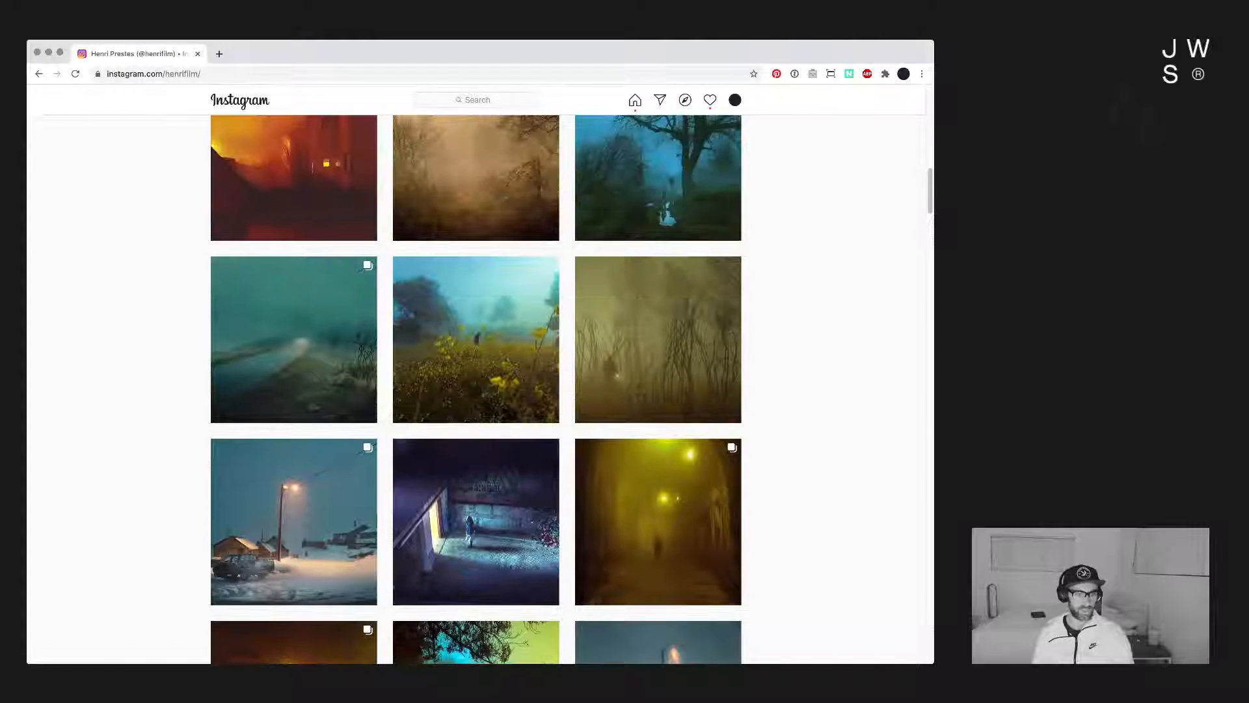
pyautogui.click(294, 521)
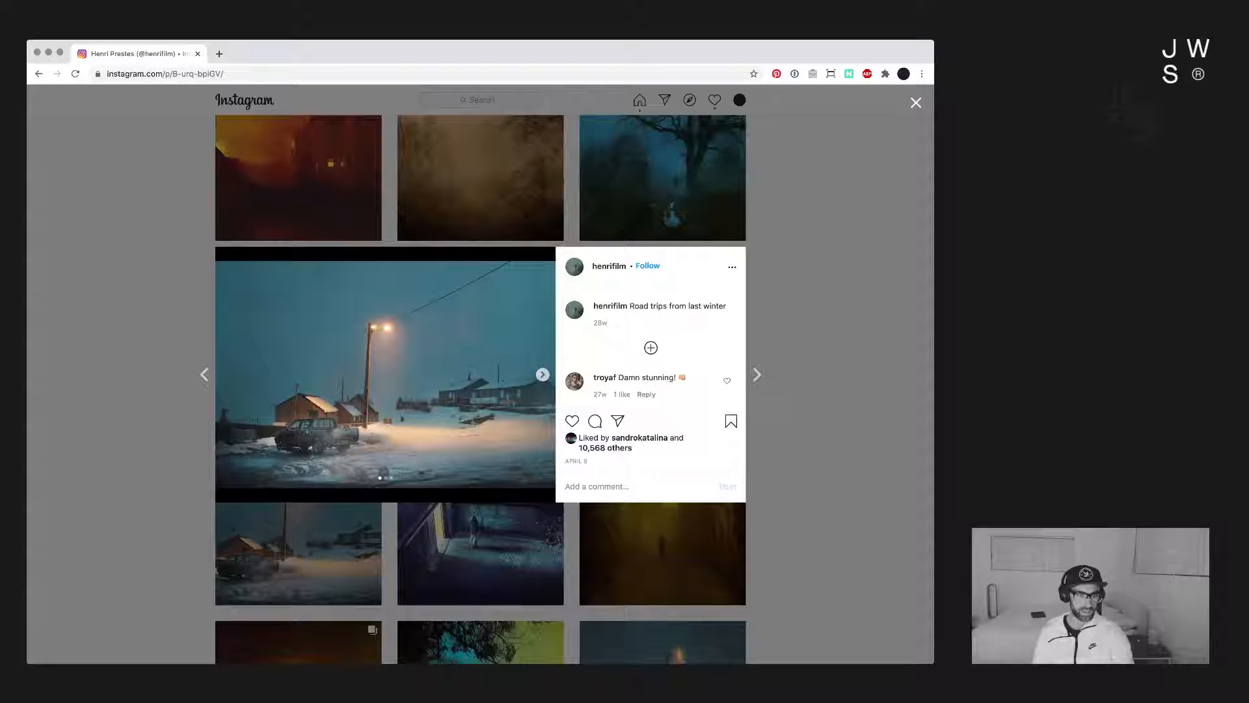
pyautogui.press('Escape')
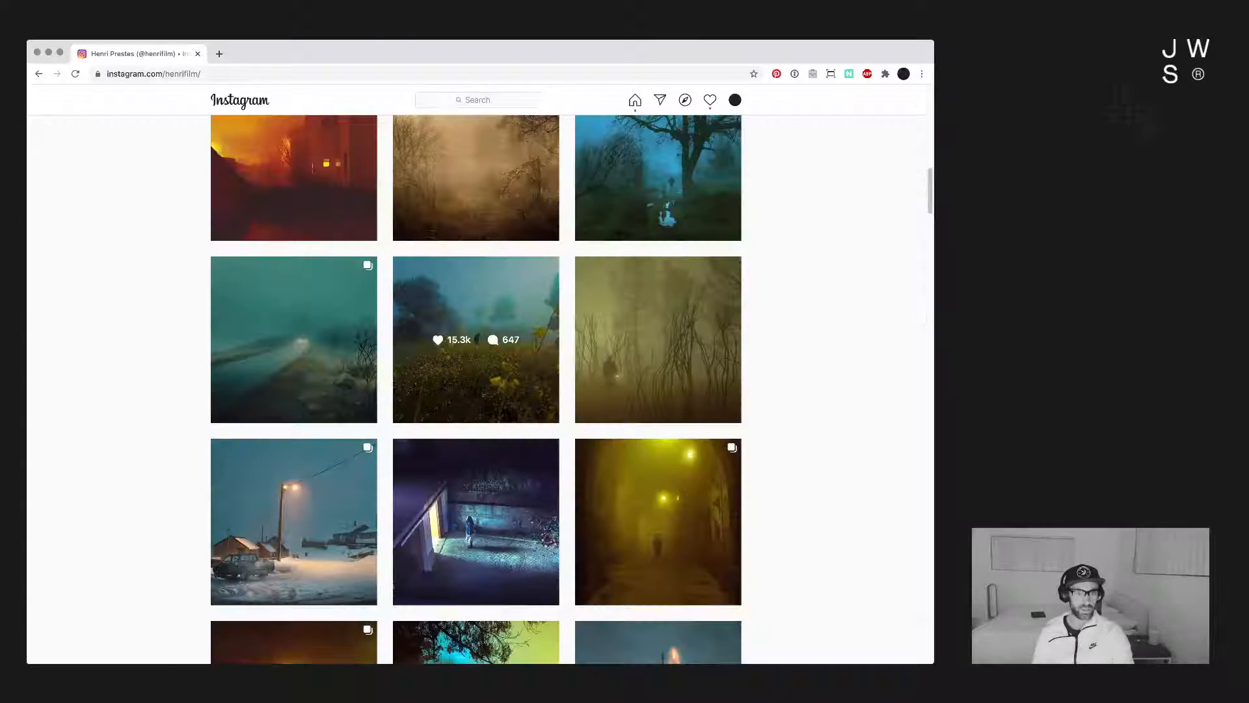
# Step: Return to the newest posts, examine the teal-lit medieval town street photo, and switch back to Capture One
pyautogui.scroll(10, 476, 342)
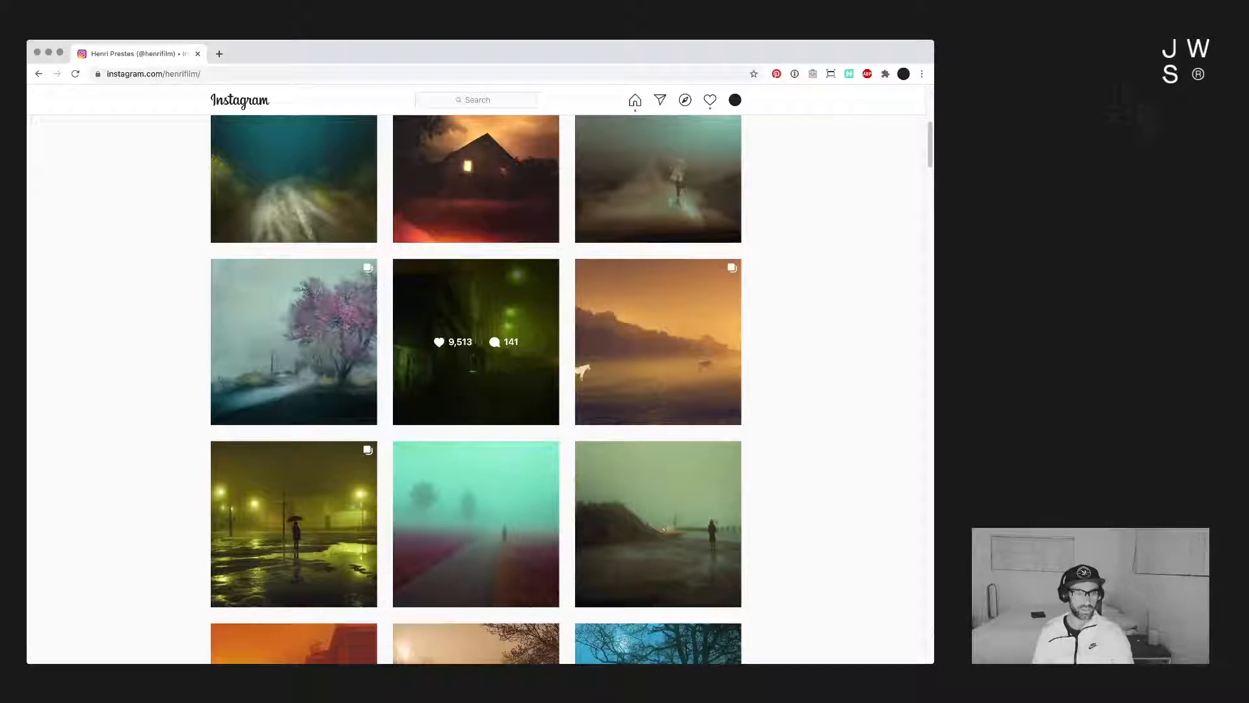
pyautogui.scroll(3, 476, 342)
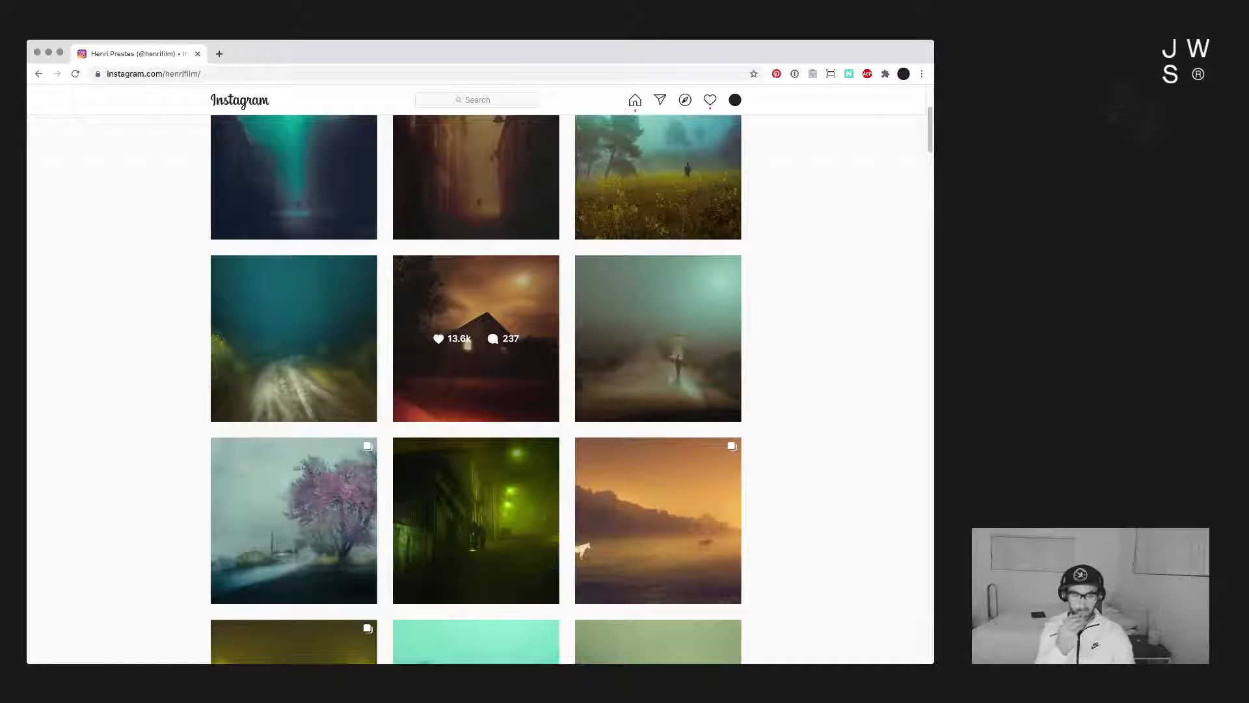
pyautogui.scroll(3, 475, 342)
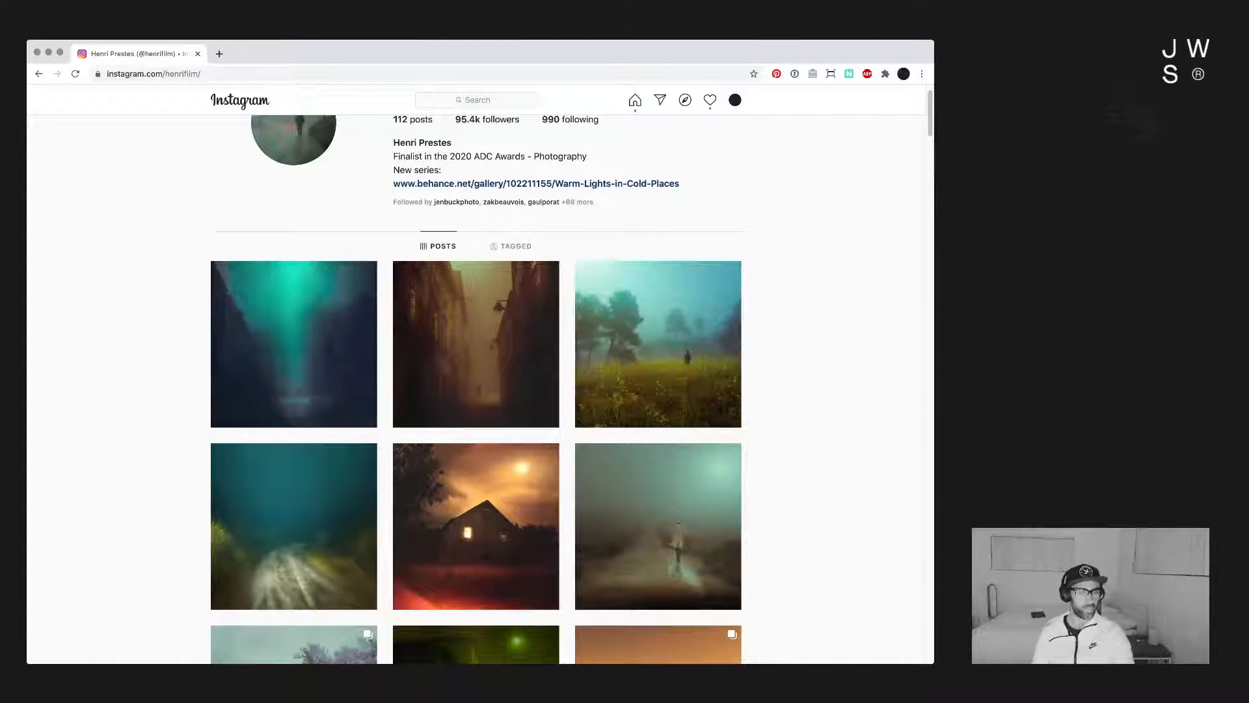
pyautogui.click(294, 344)
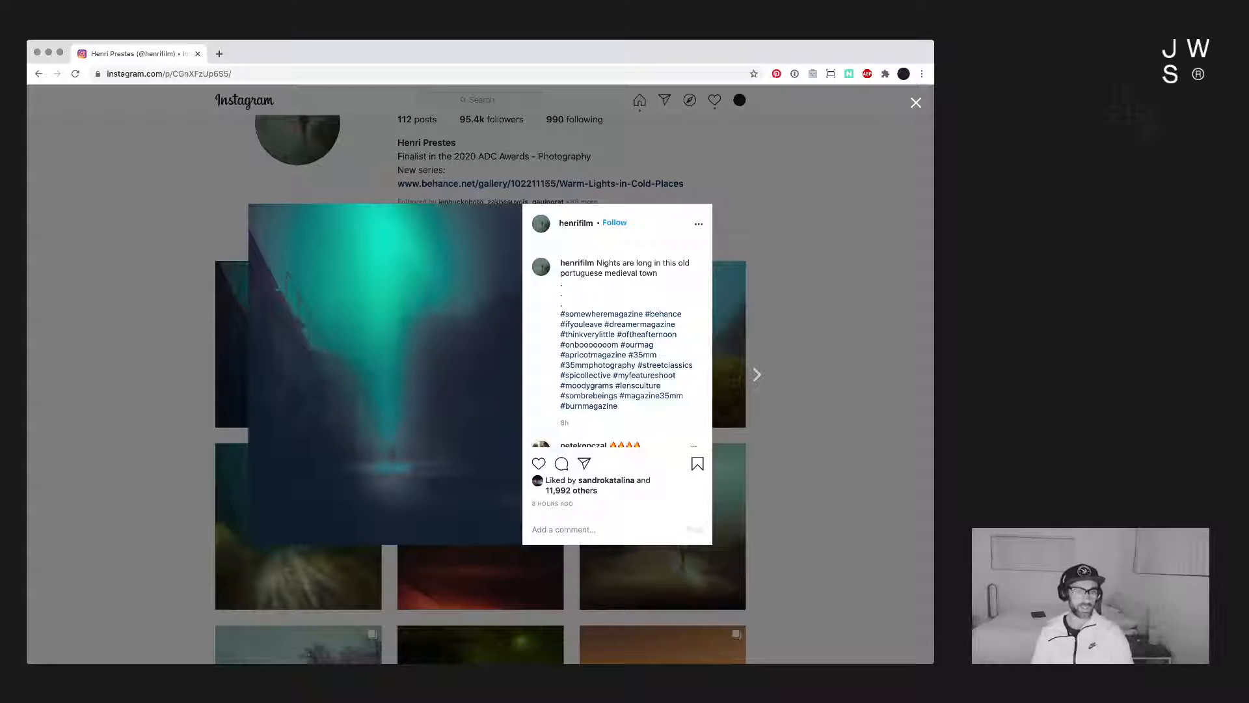
pyautogui.press('Escape')
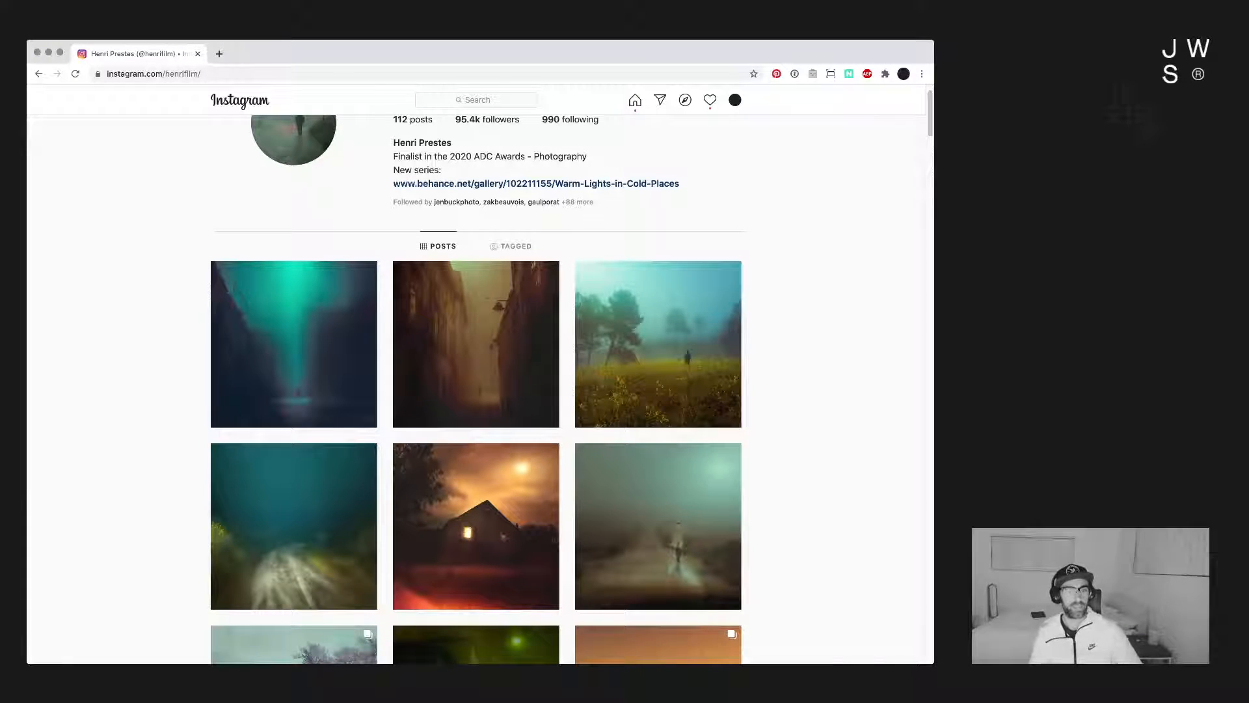
pyautogui.press('super+Tab')
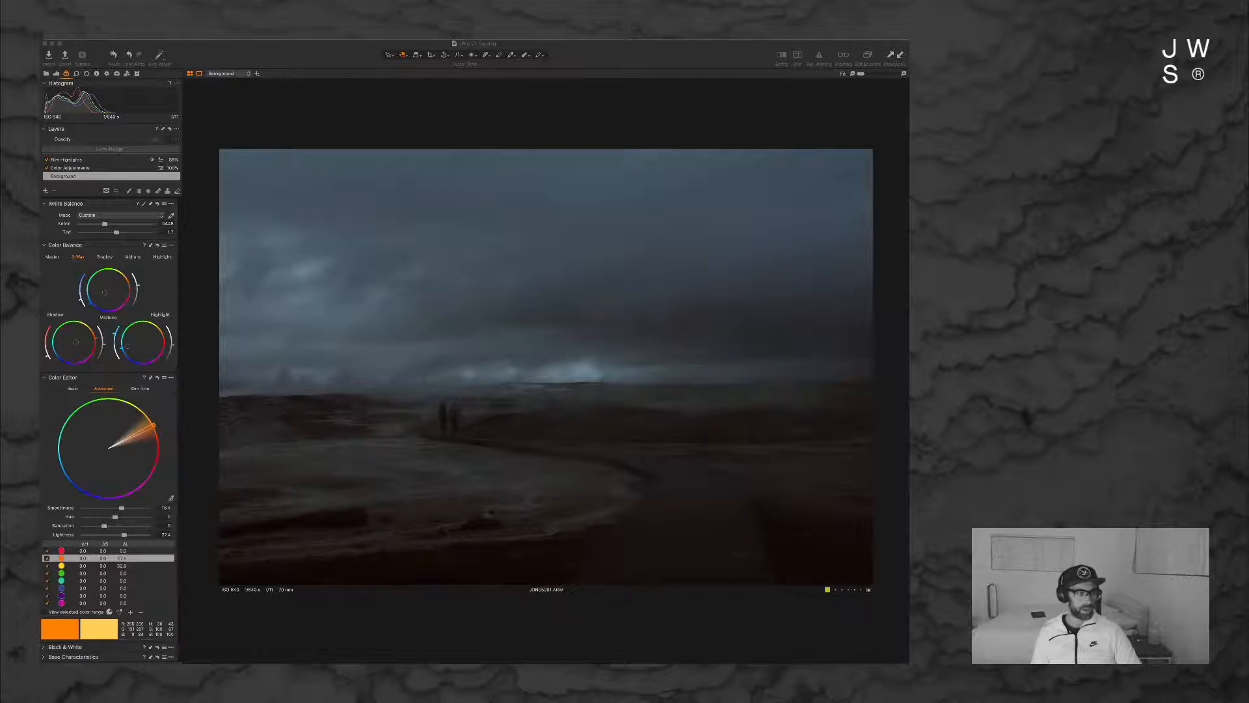
# Step: Shift the midtones toward teal with the 3-way colour balance, testing stronger highlight and warm shadow tints before settling on a subtle balance
pyautogui.click(104, 293)
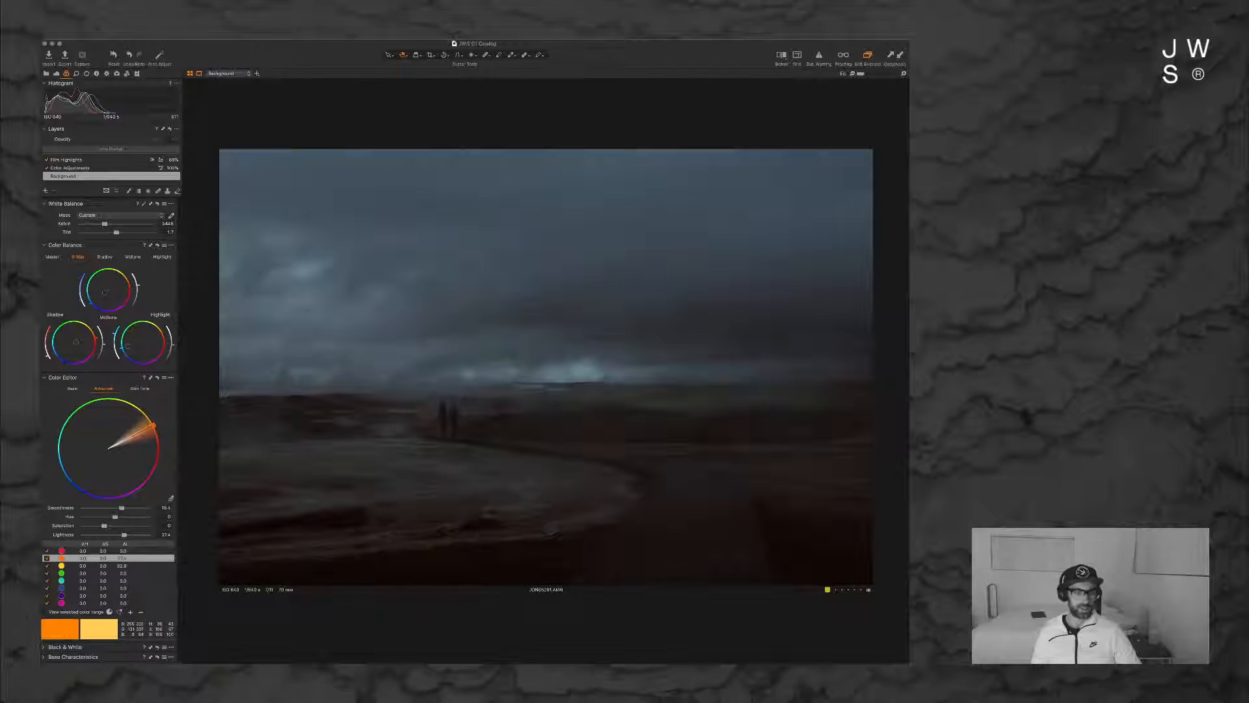
pyautogui.moveTo(105, 293); pyautogui.dragTo(90, 297)
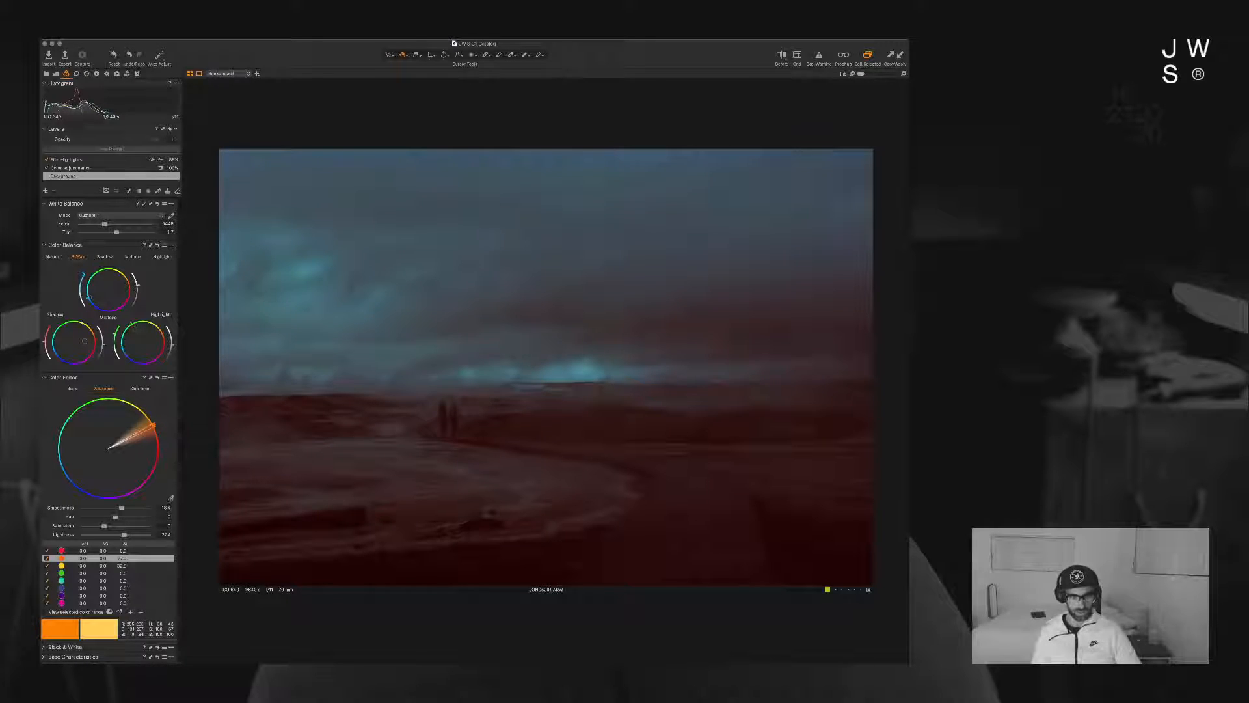
pyautogui.moveTo(134, 329)
pyautogui.mouseDown()
pyautogui.moveTo(153, 330)
pyautogui.moveTo(128, 347)
pyautogui.mouseUp()
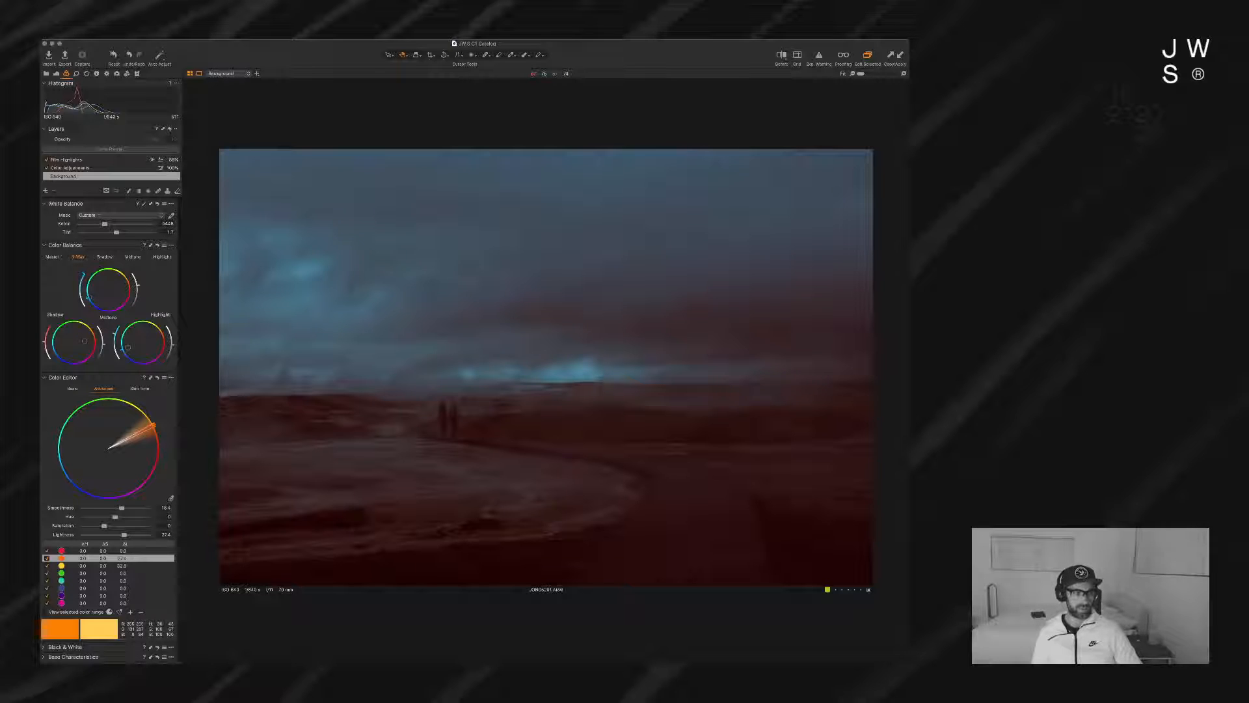
pyautogui.moveTo(85, 341); pyautogui.dragTo(95, 339)
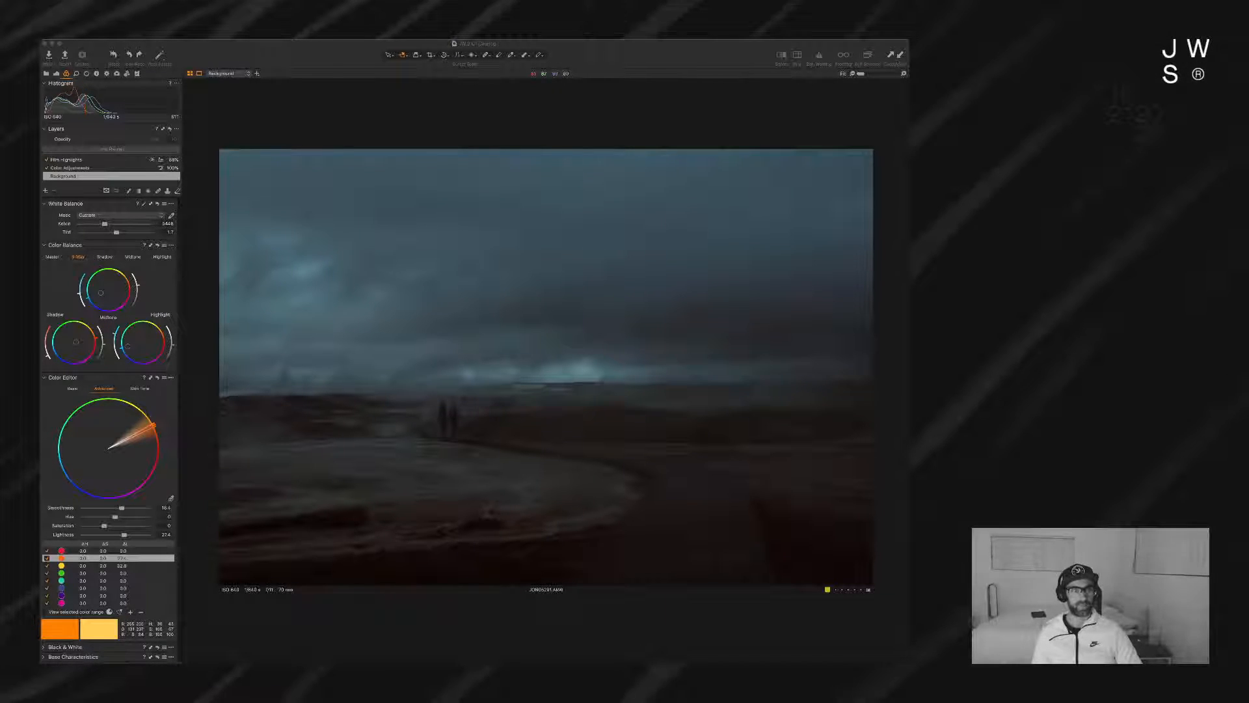
pyautogui.press('super+Tab')
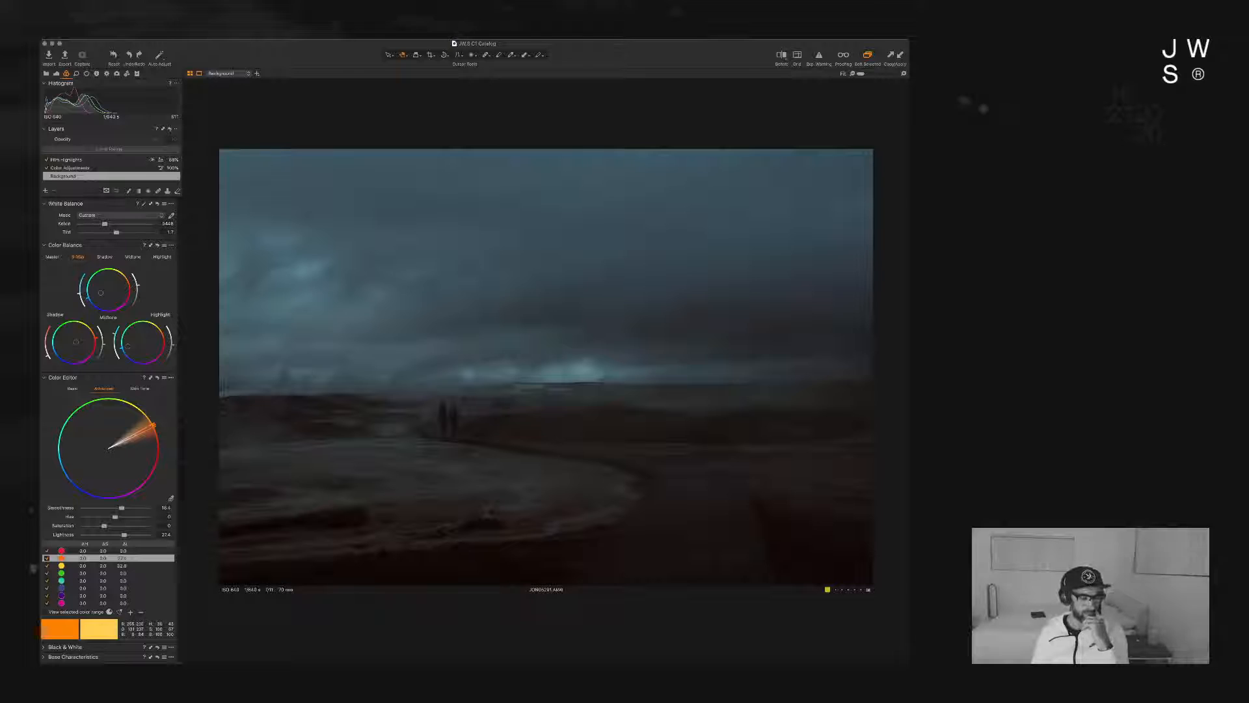
# Step: Shift the yellow range's hue slightly, and raise the blue range's hue and lightness with the advanced Color Editor
pyautogui.click(72, 566)
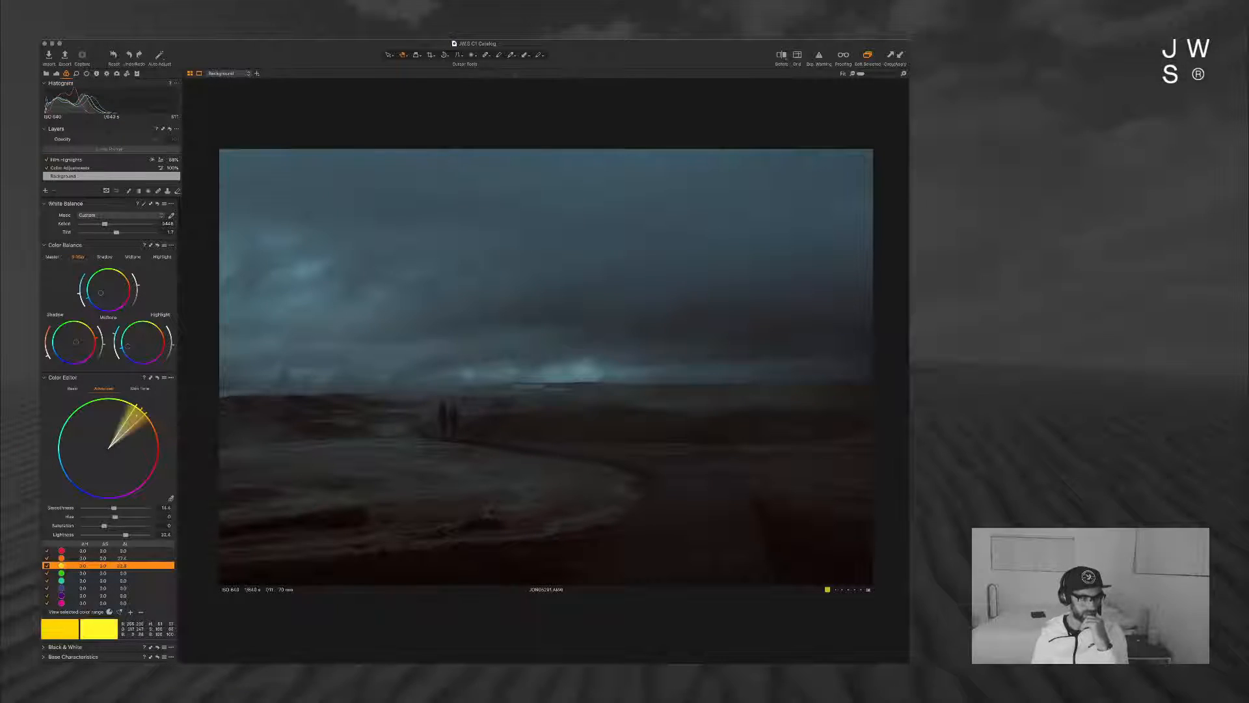
pyautogui.moveTo(116, 517); pyautogui.dragTo(83, 517)
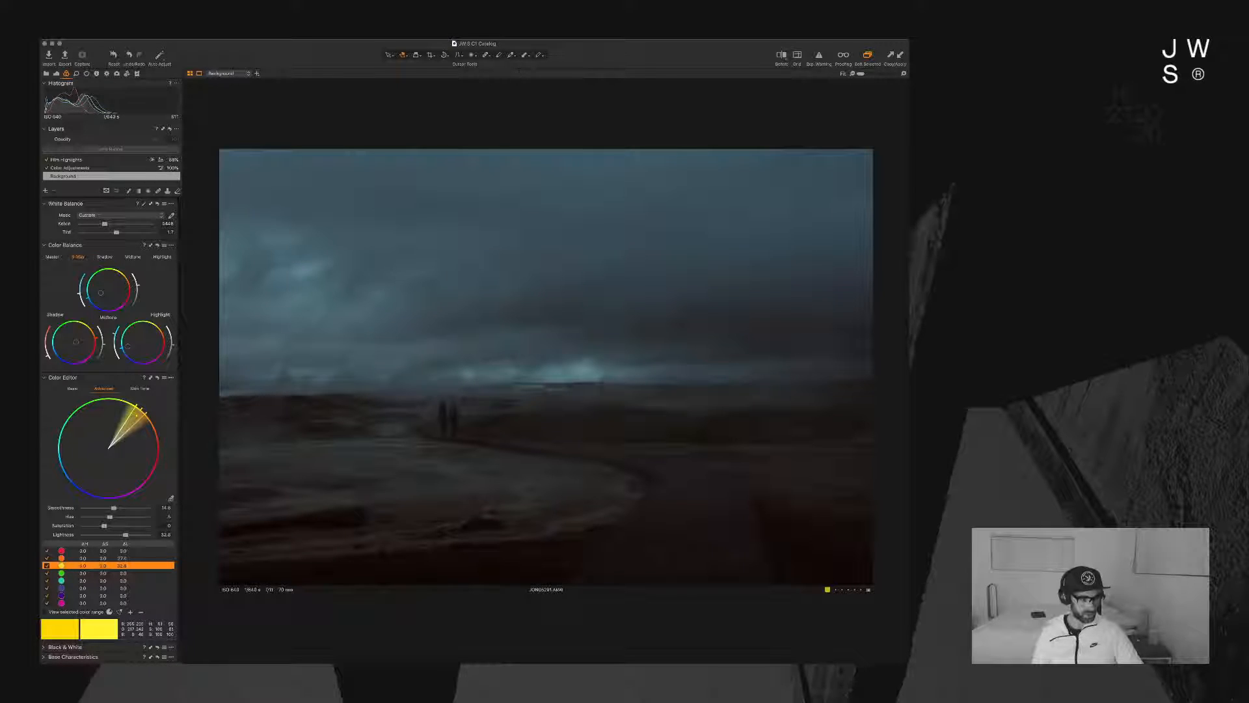
pyautogui.click(62, 573)
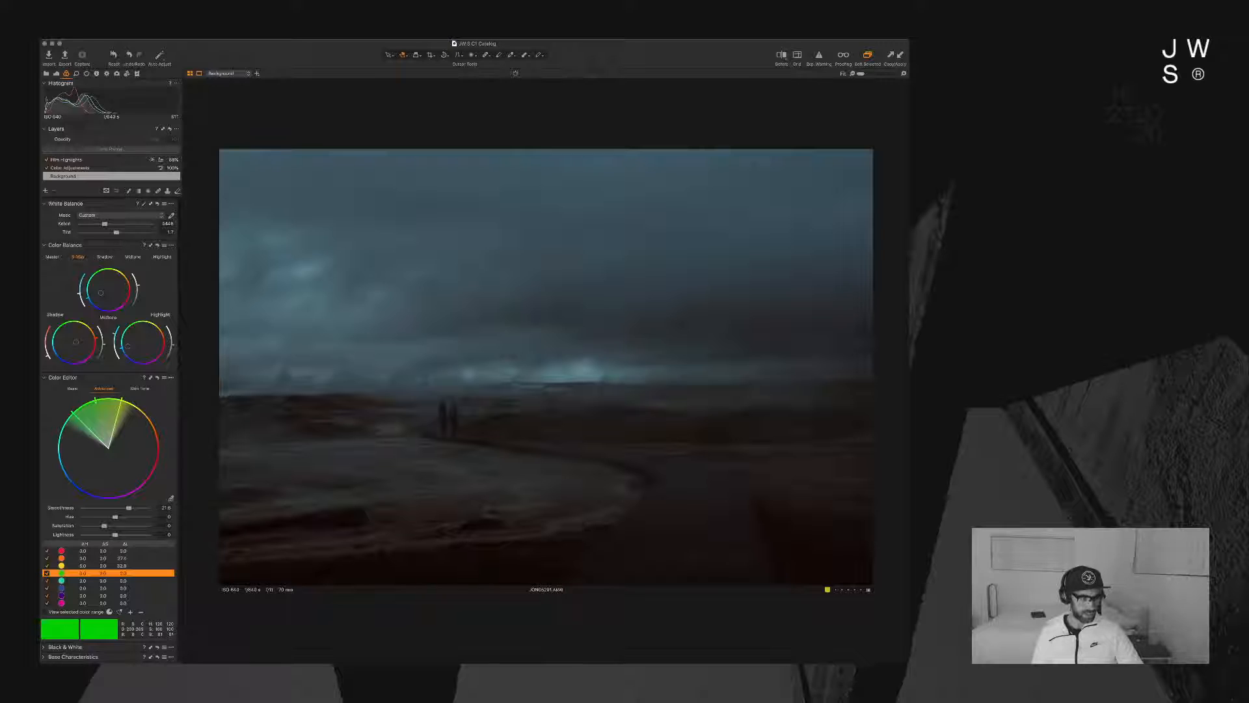
pyautogui.click(61, 589)
pyautogui.moveTo(115, 535)
pyautogui.mouseDown()
pyautogui.moveTo(134, 535)
pyautogui.moveTo(122, 534)
pyautogui.mouseUp()
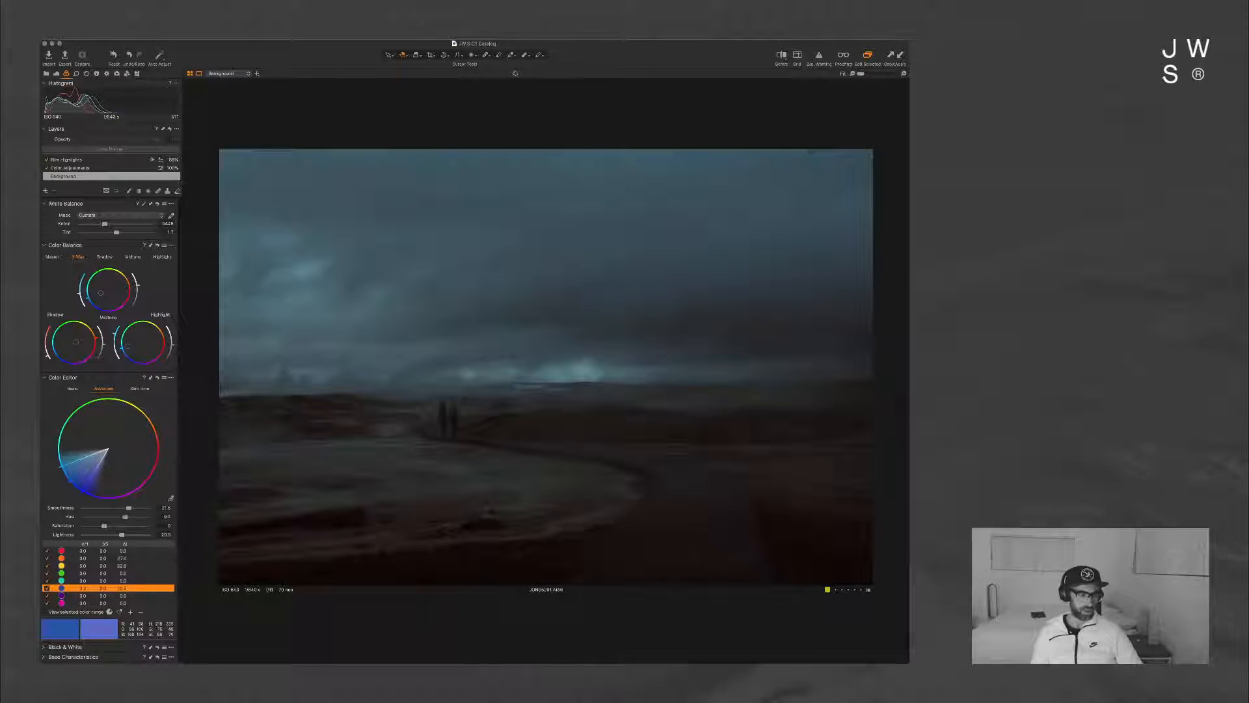
pyautogui.moveTo(115, 517)
pyautogui.mouseDown()
pyautogui.moveTo(83, 517)
pyautogui.moveTo(148, 516)
pyautogui.moveTo(125, 517)
pyautogui.mouseUp()
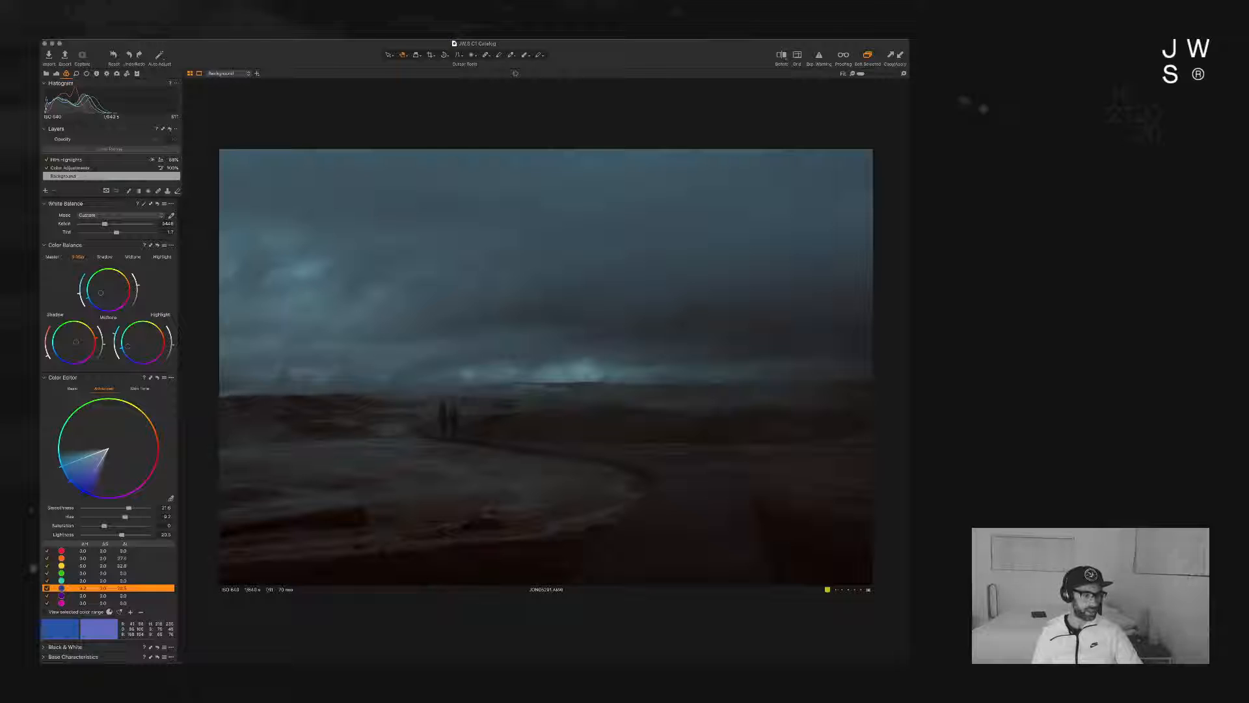
# Step: Lower the cyan range's lightness slightly, raise the red range's lightness slightly, and compare the grade with the unedited photo
pyautogui.click(112, 581)
pyautogui.moveTo(115, 535)
pyautogui.mouseDown()
pyautogui.moveTo(133, 535)
pyautogui.moveTo(114, 535)
pyautogui.mouseUp()
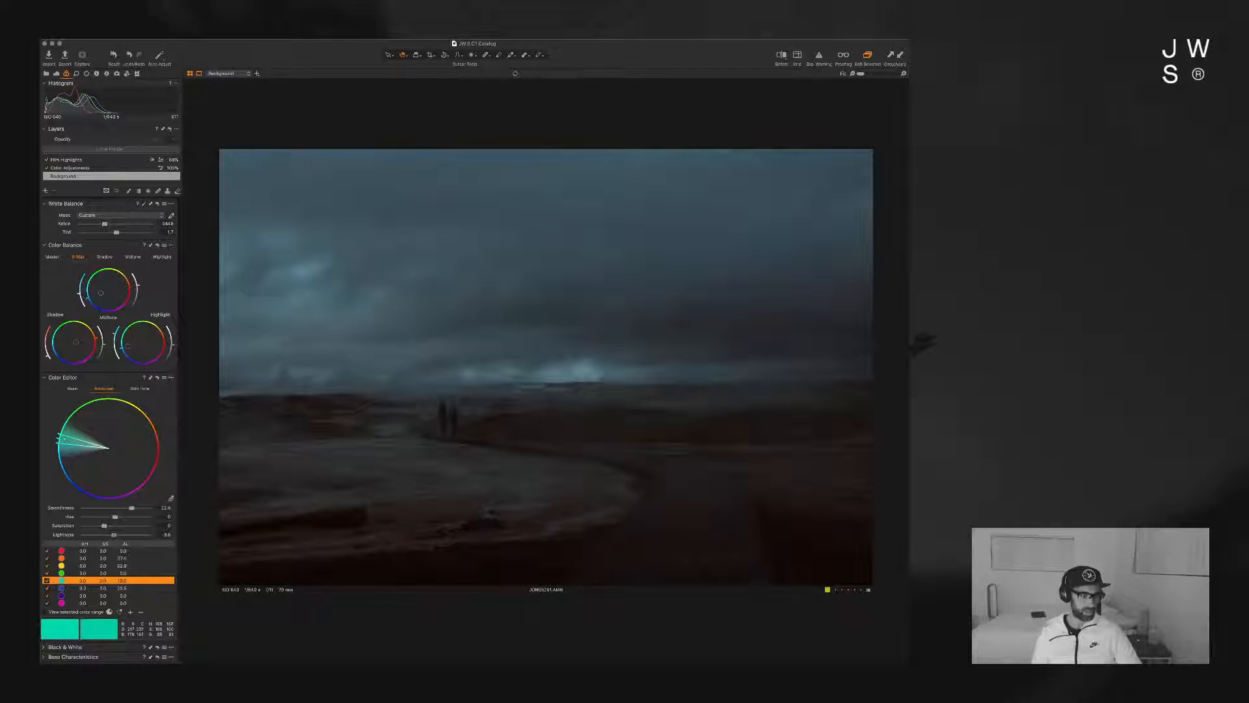
pyautogui.click(85, 588)
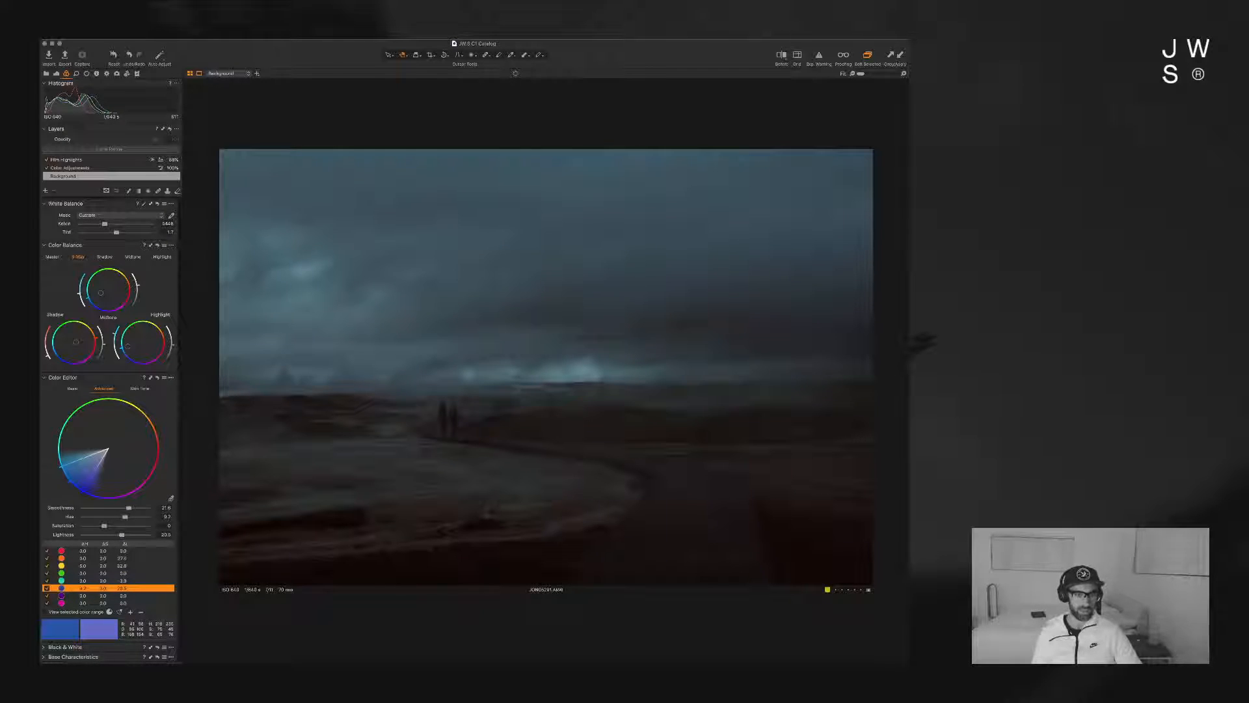
pyautogui.click(84, 573)
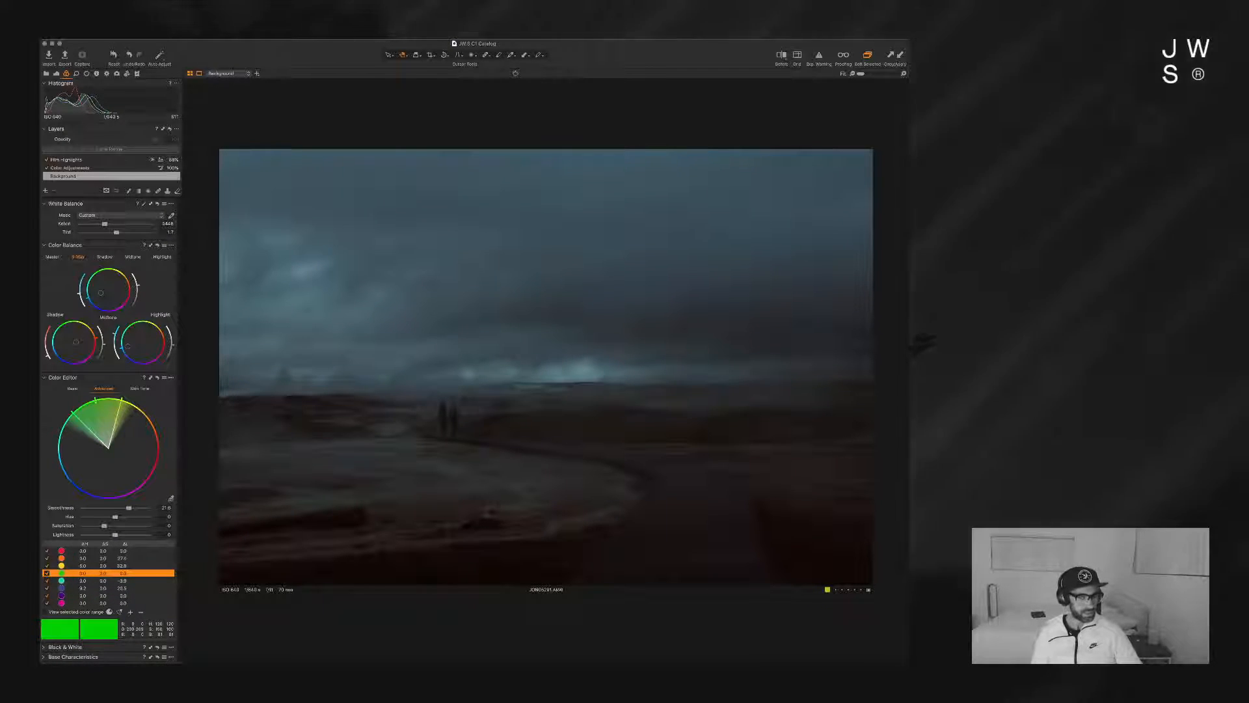
pyautogui.click(84, 566)
pyautogui.click(85, 558)
pyautogui.click(85, 551)
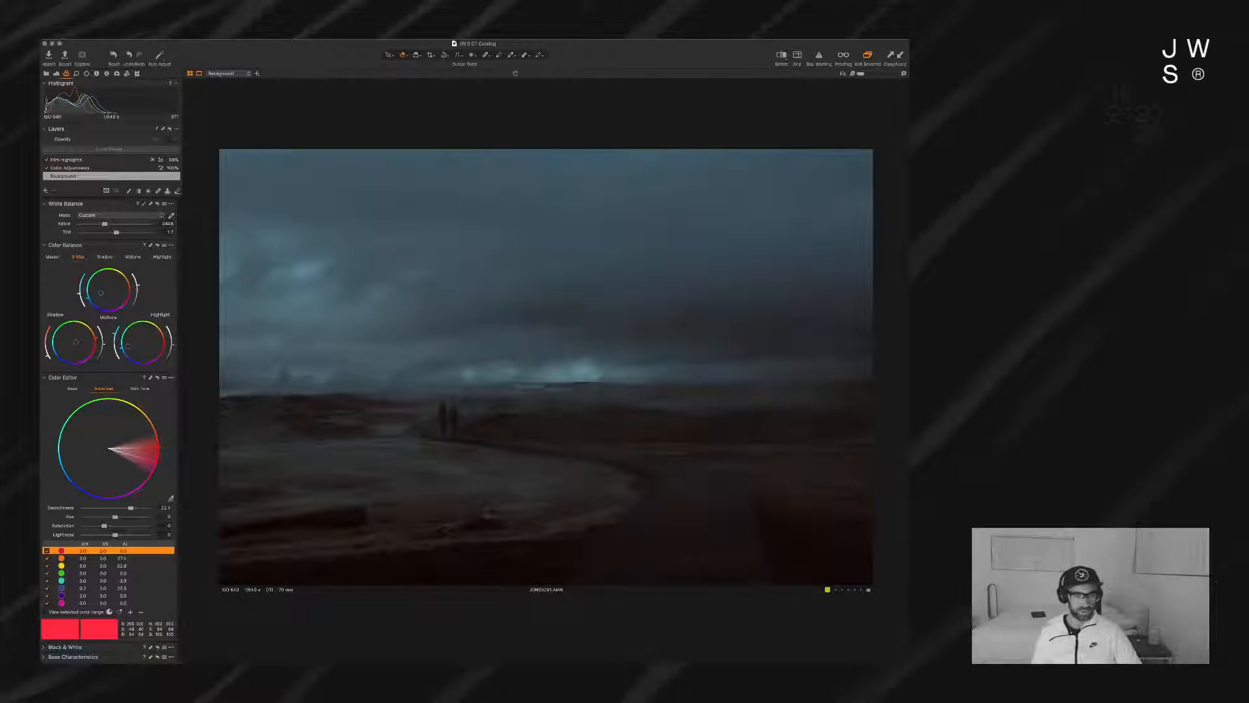
pyautogui.moveTo(115, 534)
pyautogui.mouseDown()
pyautogui.moveTo(139, 534)
pyautogui.moveTo(97, 534)
pyautogui.moveTo(148, 534)
pyautogui.moveTo(116, 535)
pyautogui.mouseUp()
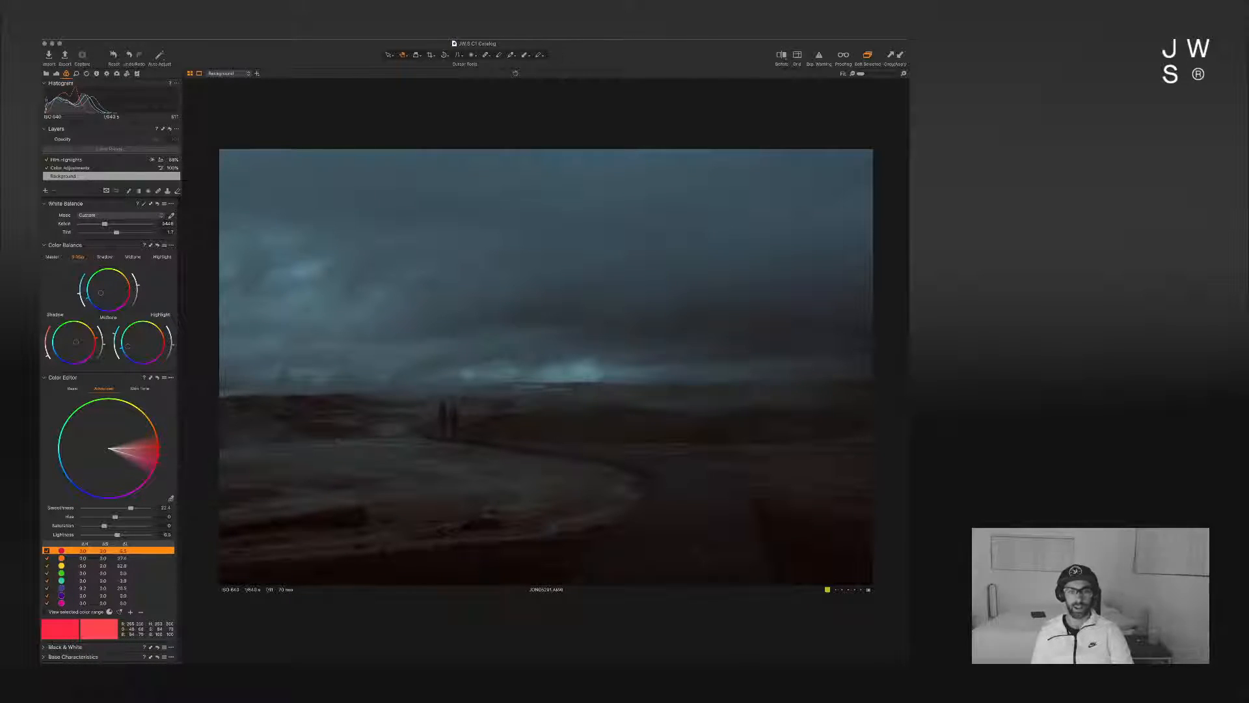
pyautogui.press('y')
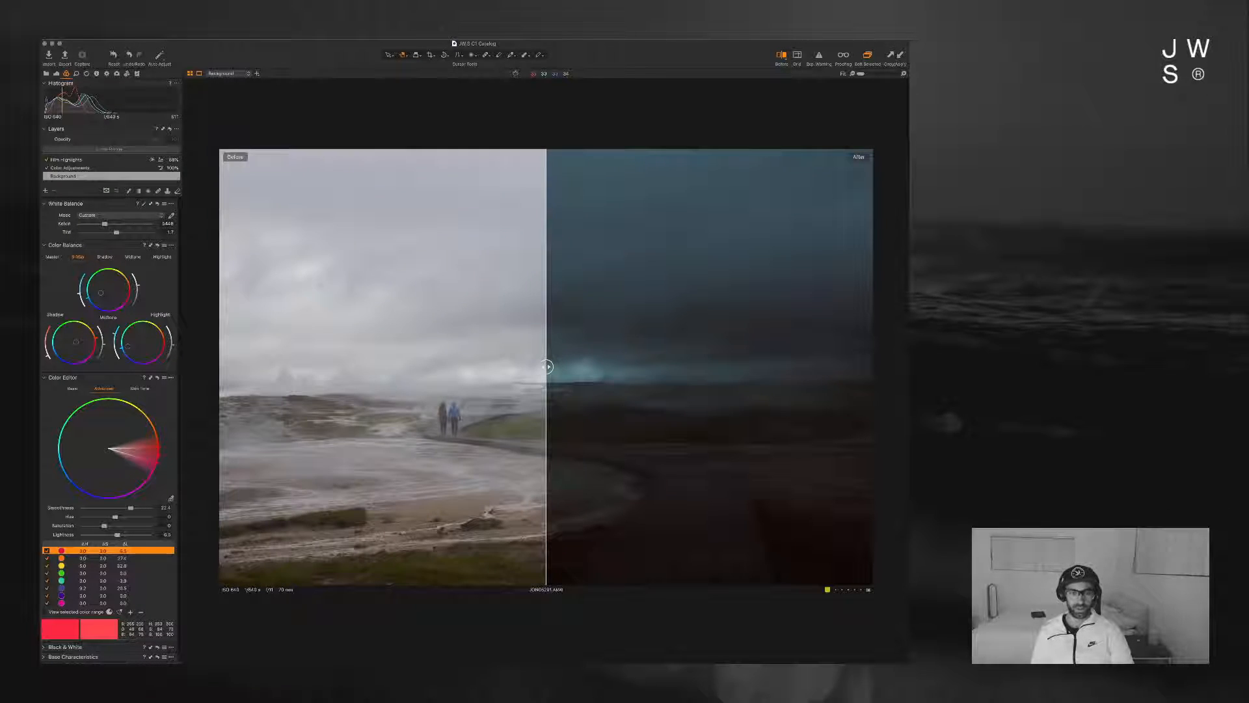
pyautogui.press('y')
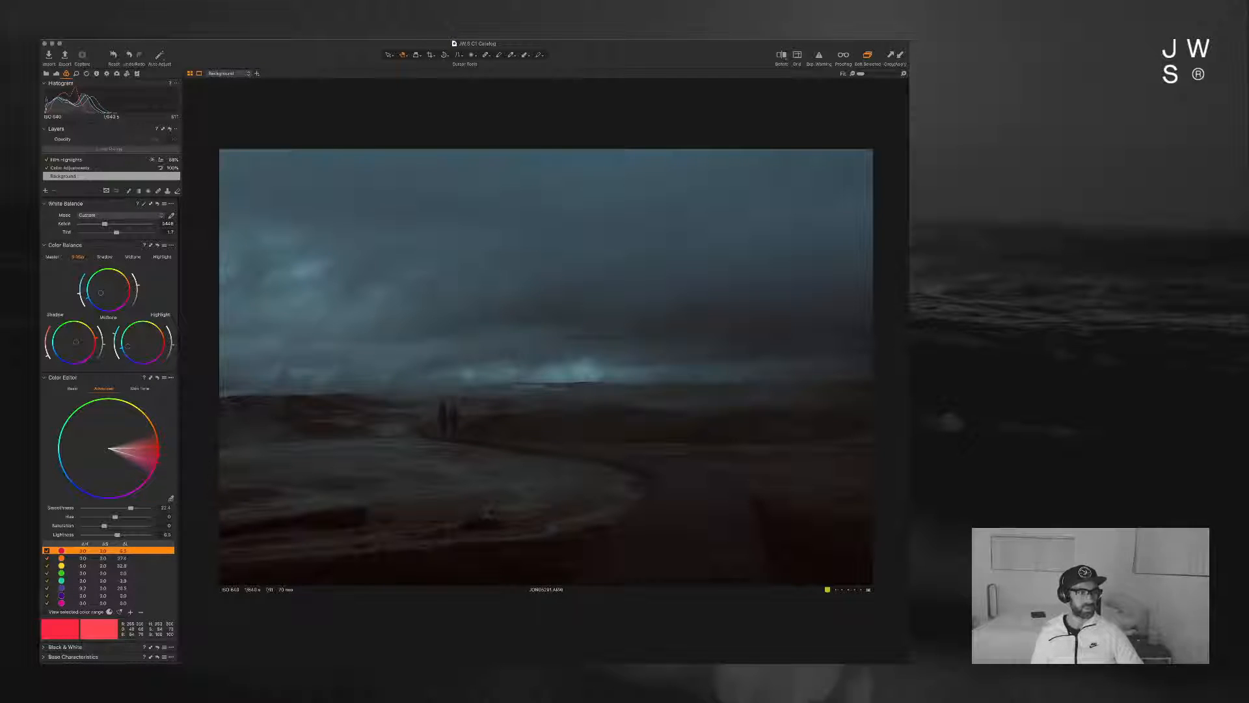
# Step: Tint the whole photo toward blue with the master colour balance and reduce the saturation of that tint
pyautogui.click(52, 257)
pyautogui.moveTo(108, 316); pyautogui.dragTo(106, 294)
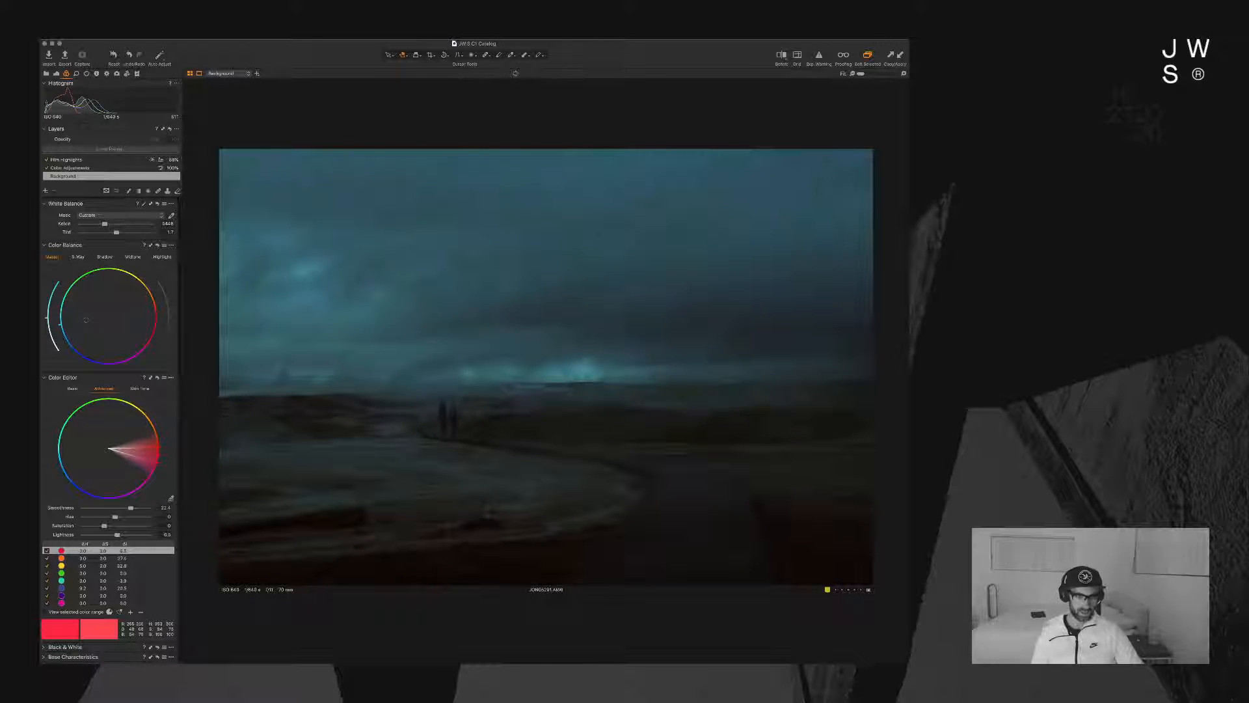
pyautogui.moveTo(88, 320); pyautogui.dragTo(87, 324)
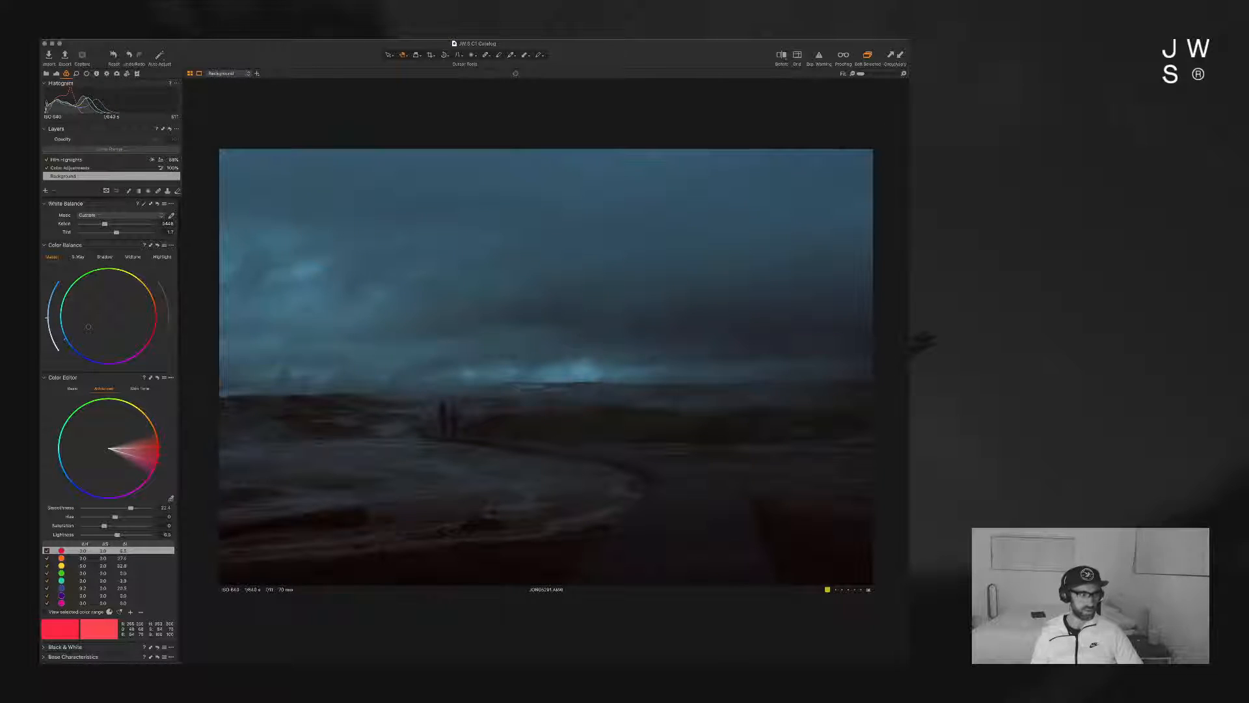
pyautogui.moveTo(47, 317); pyautogui.dragTo(48, 333)
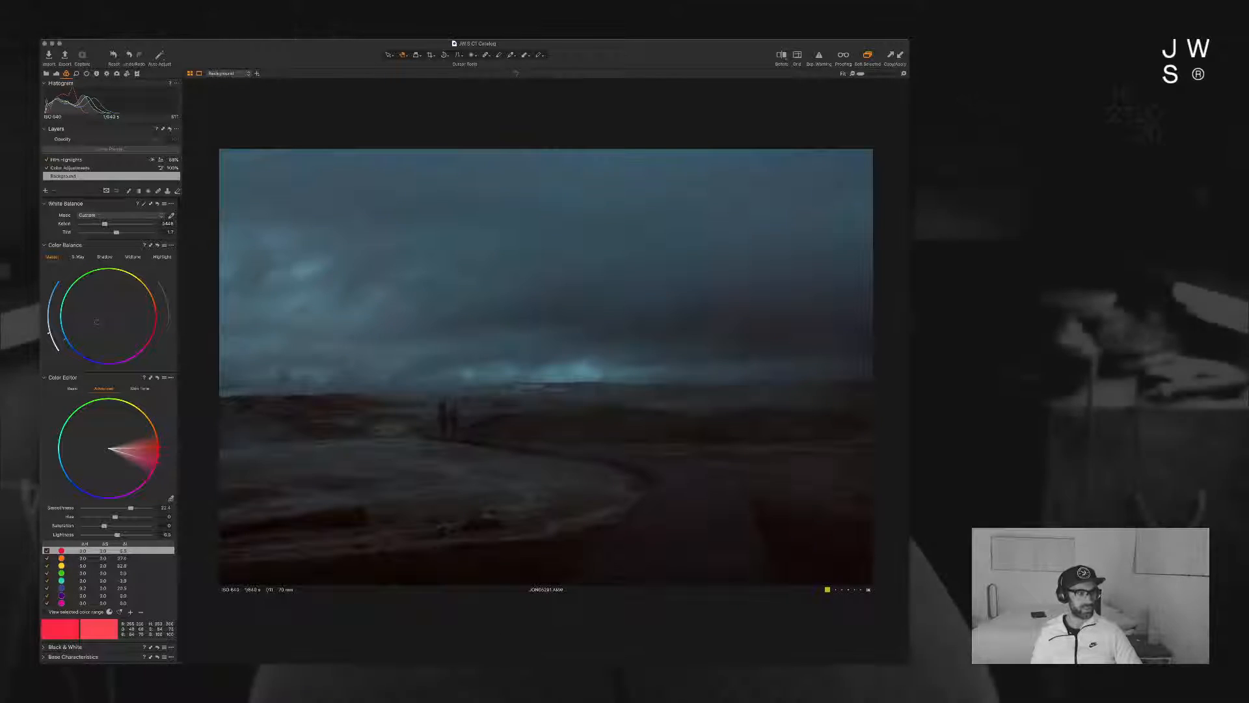
# Step: Test brighter and darker brightness settings on the background layer and settle on a value slightly below neutral
pyautogui.click(56, 73)
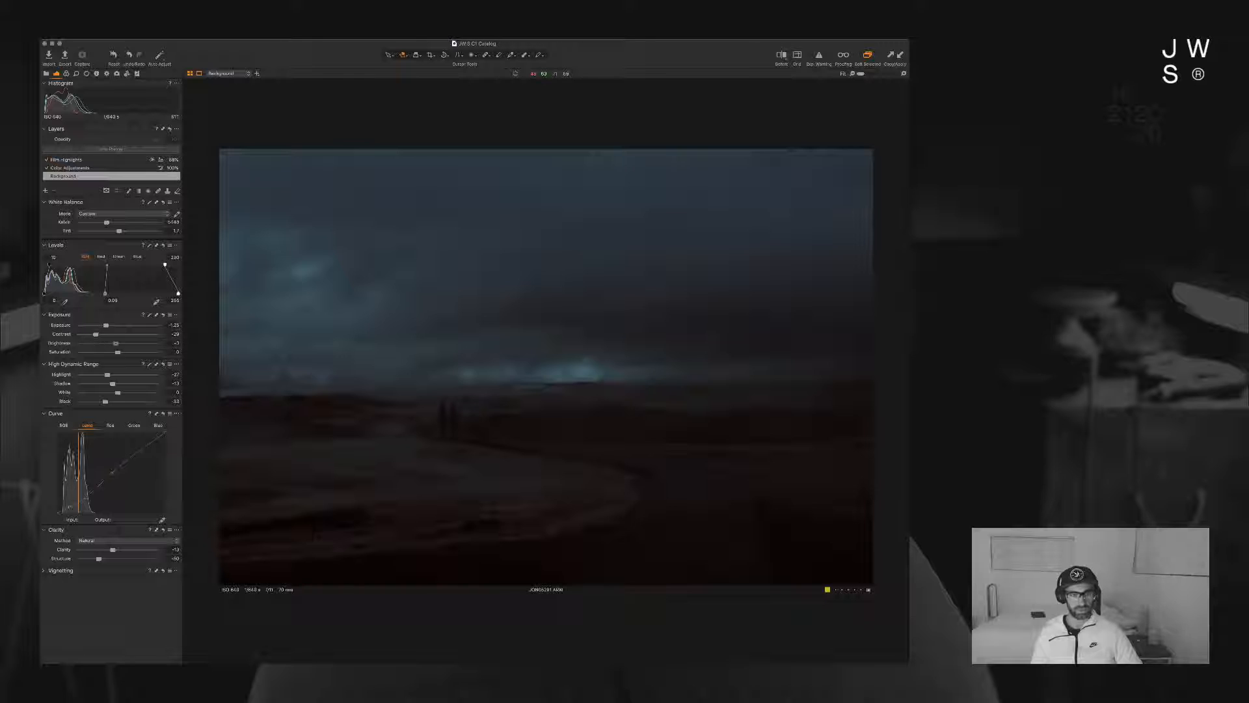
pyautogui.moveTo(97, 344); pyautogui.dragTo(116, 343)
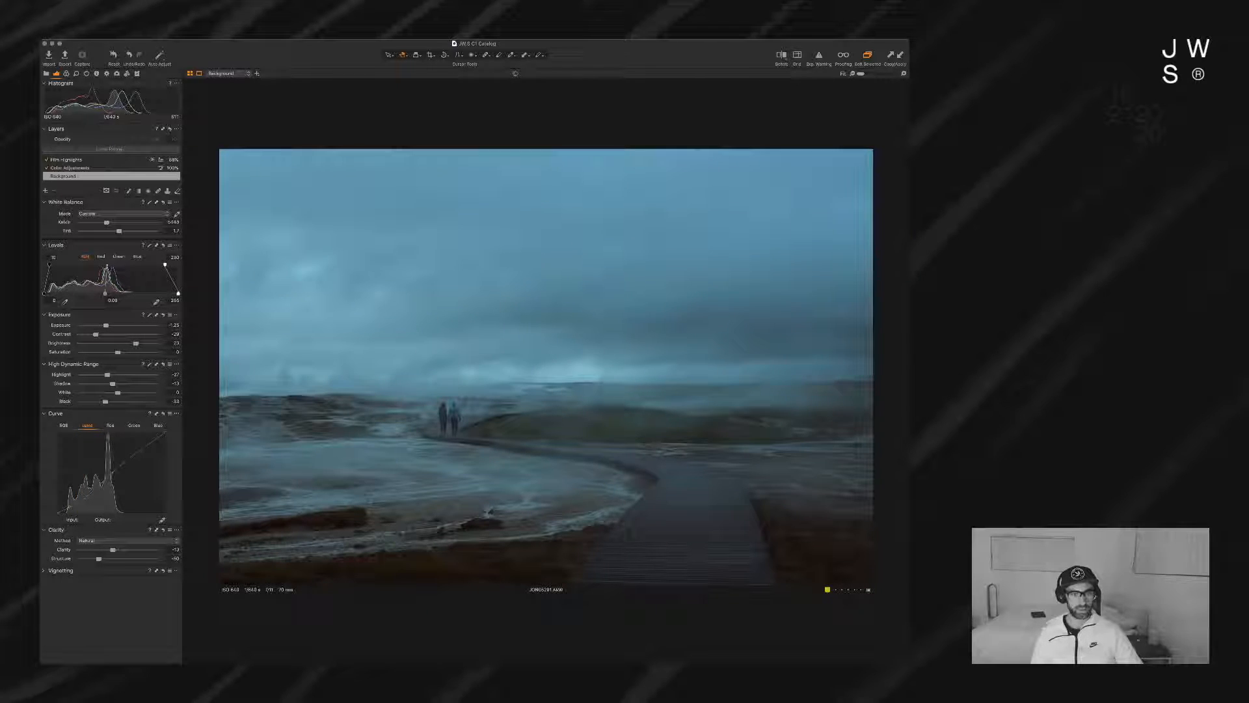
pyautogui.press('super+z')
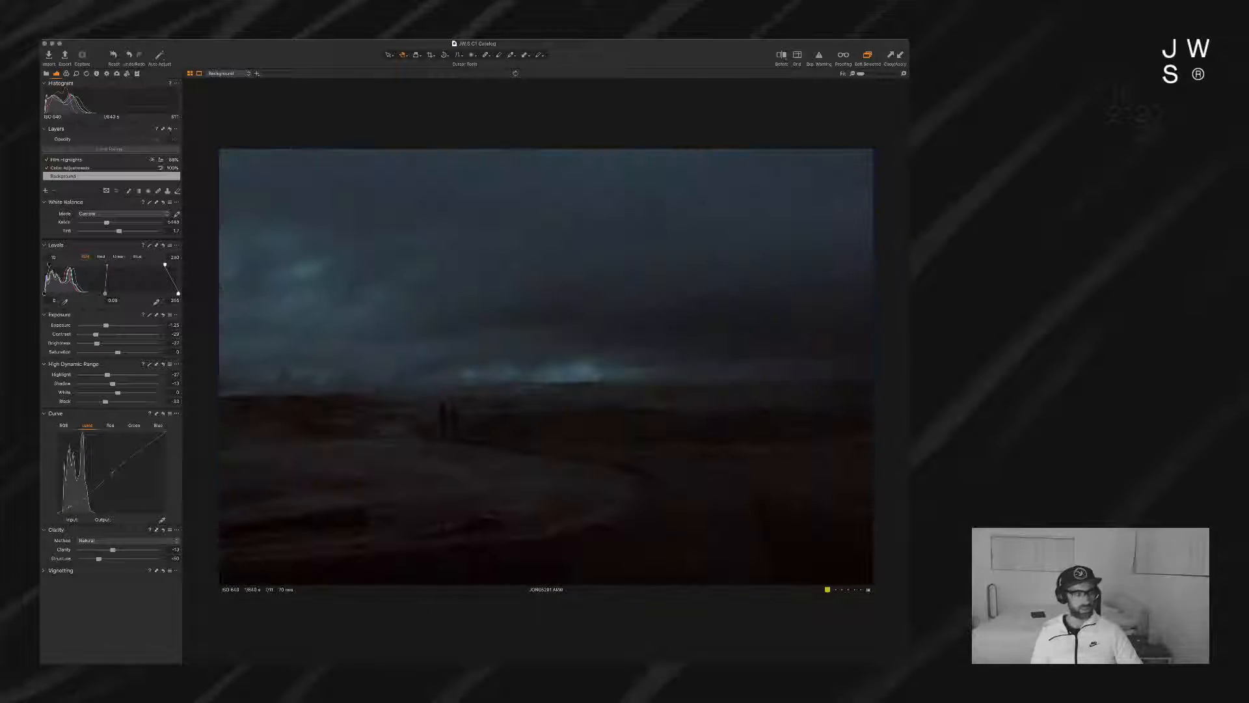
pyautogui.press('super+z')
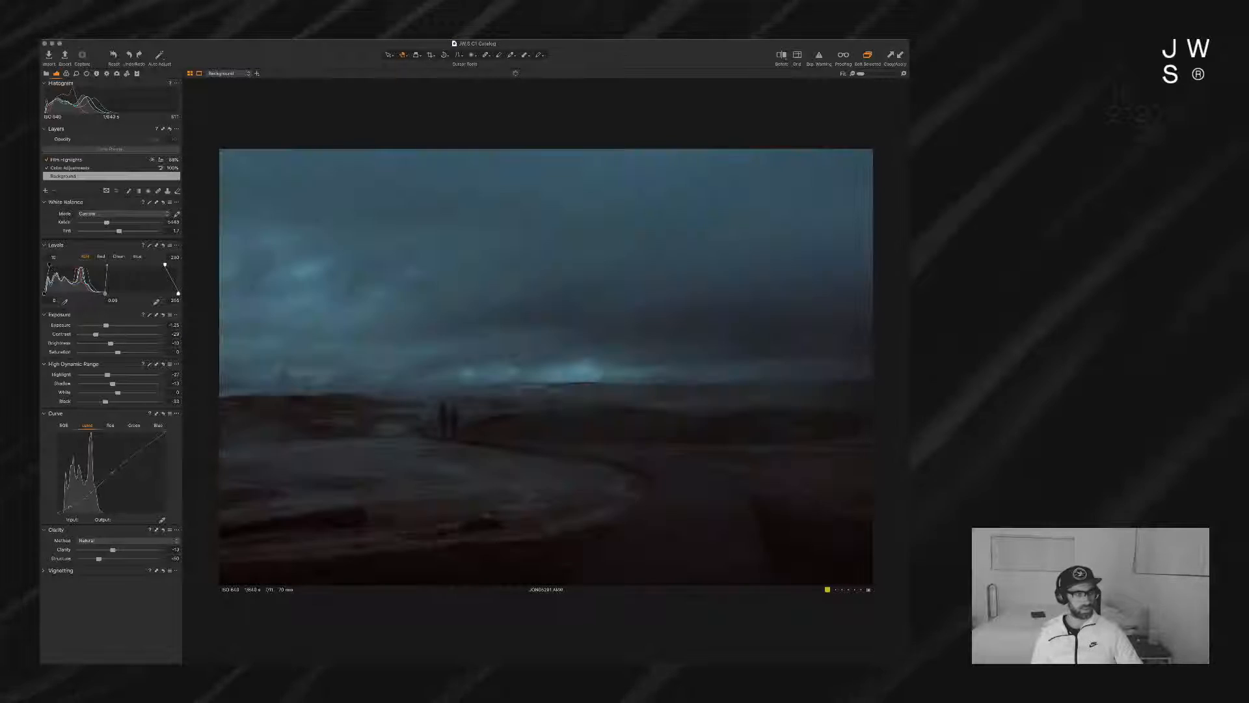
pyautogui.press('super+z')
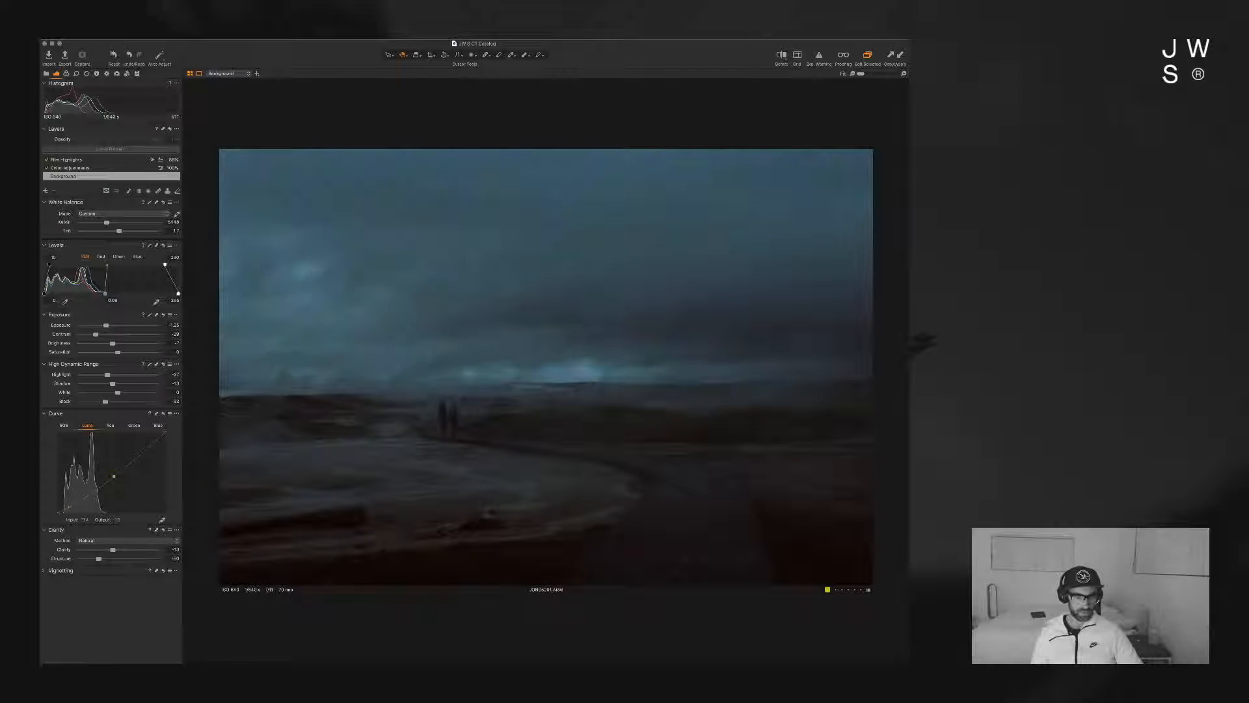
# Step: Fine-tune the luma curve with a midtone point and a point in the deep shadows
pyautogui.click(113, 475)
pyautogui.moveTo(113, 474); pyautogui.dragTo(112, 473)
pyautogui.click(69, 507)
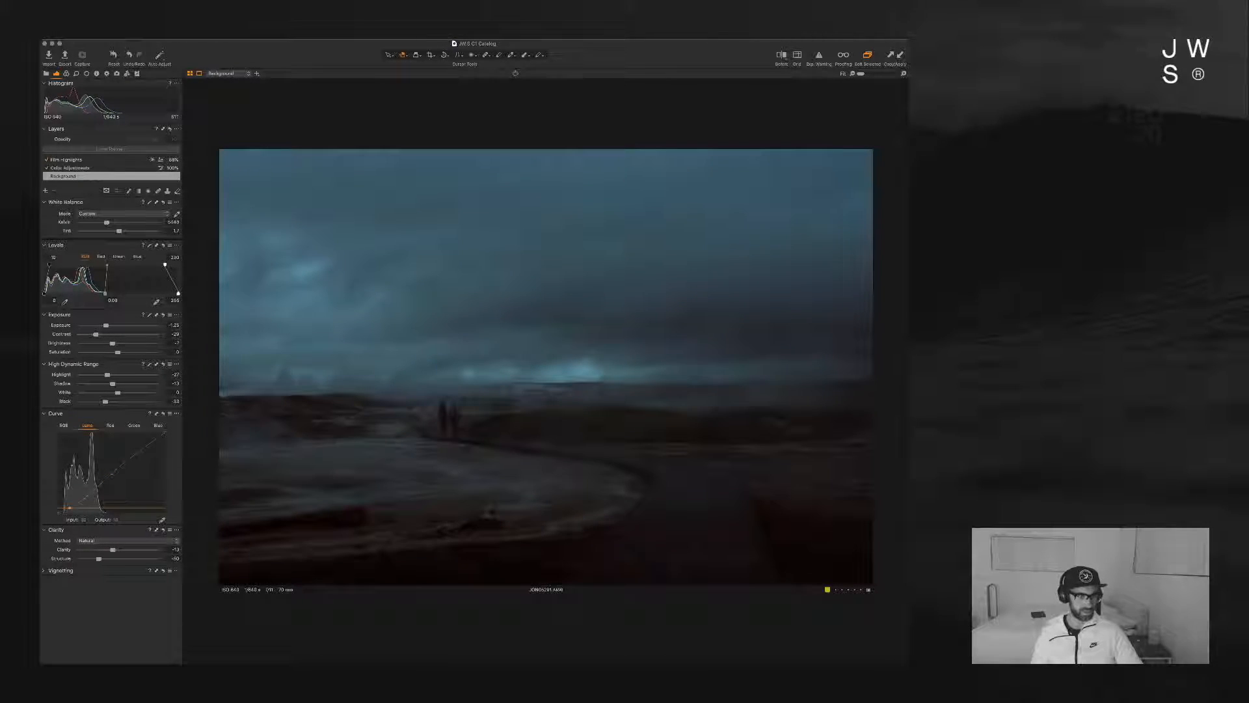
pyautogui.moveTo(69, 507); pyautogui.dragTo(69, 508)
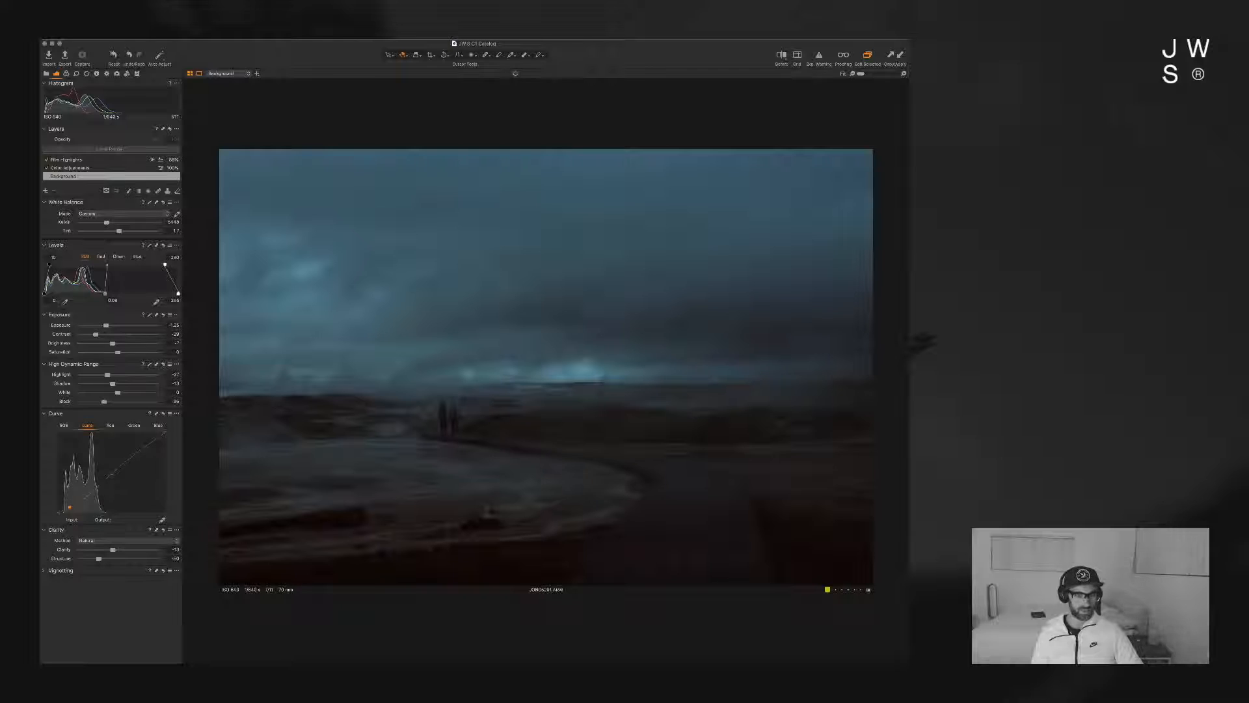
# Step: Adjust the midtone level slightly, set the highlights to -100, and raise the shadows and whites
pyautogui.moveTo(106, 293); pyautogui.dragTo(90, 293)
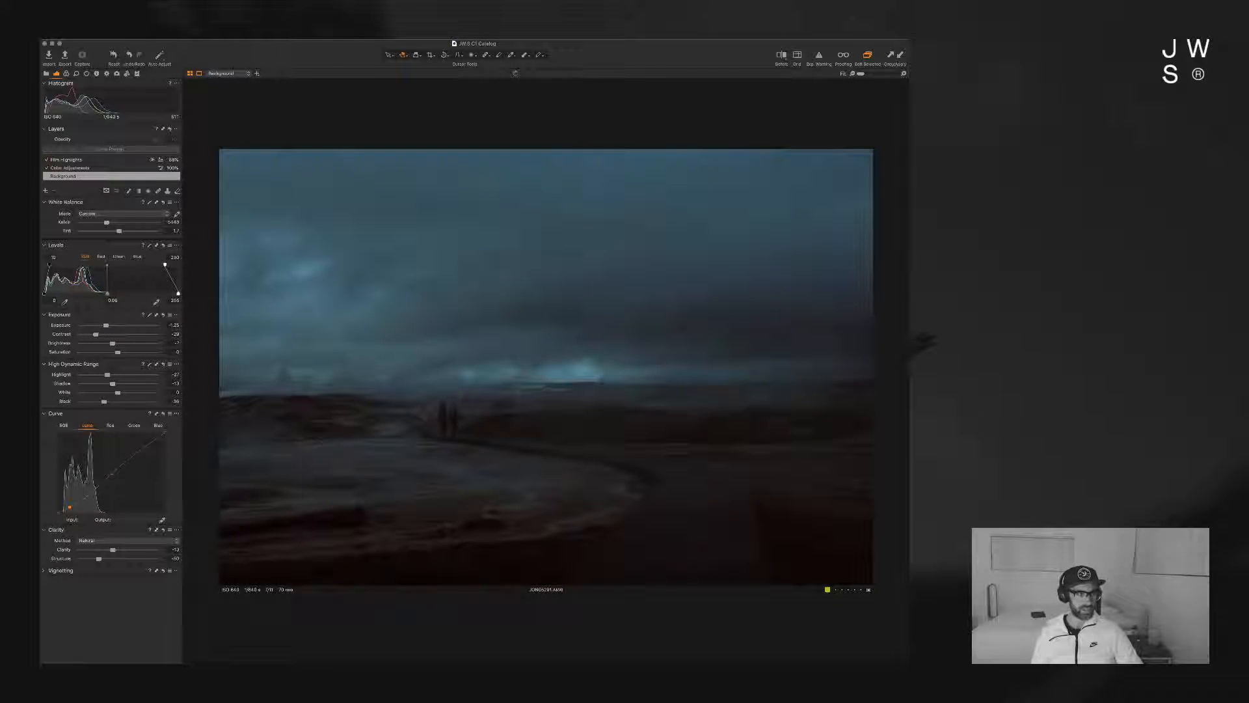
pyautogui.moveTo(107, 294); pyautogui.dragTo(109, 294)
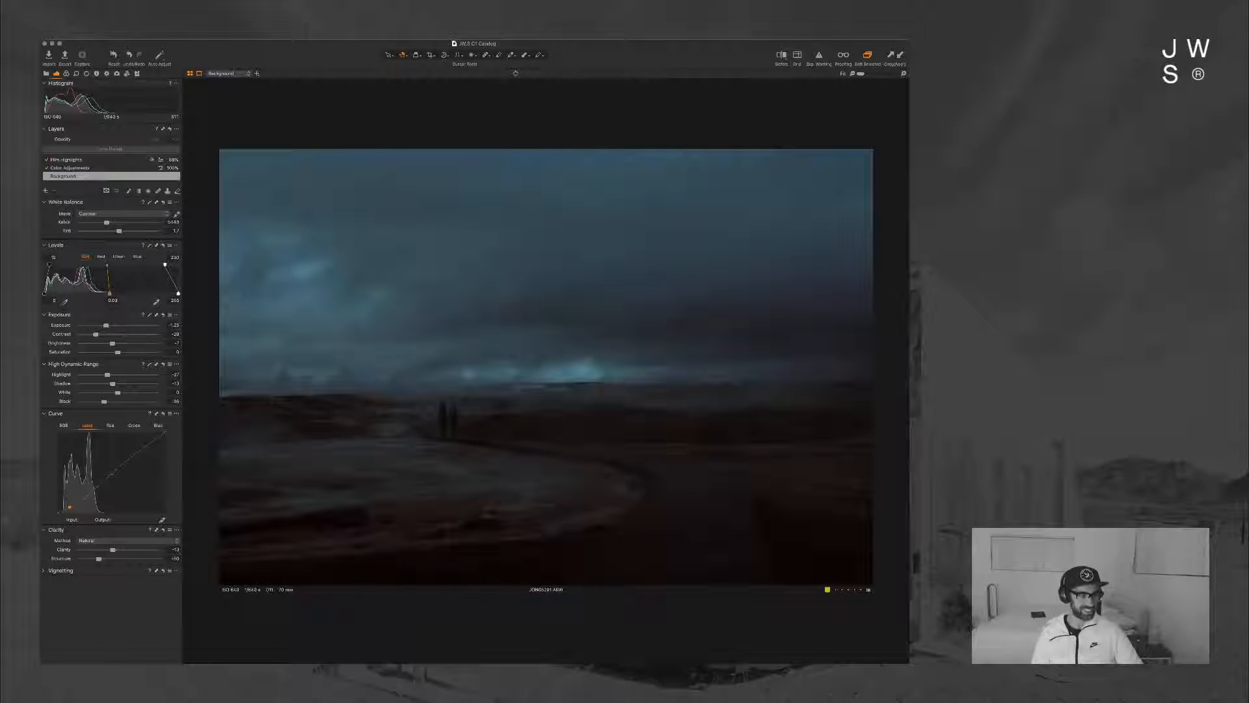
pyautogui.moveTo(118, 392); pyautogui.dragTo(80, 375)
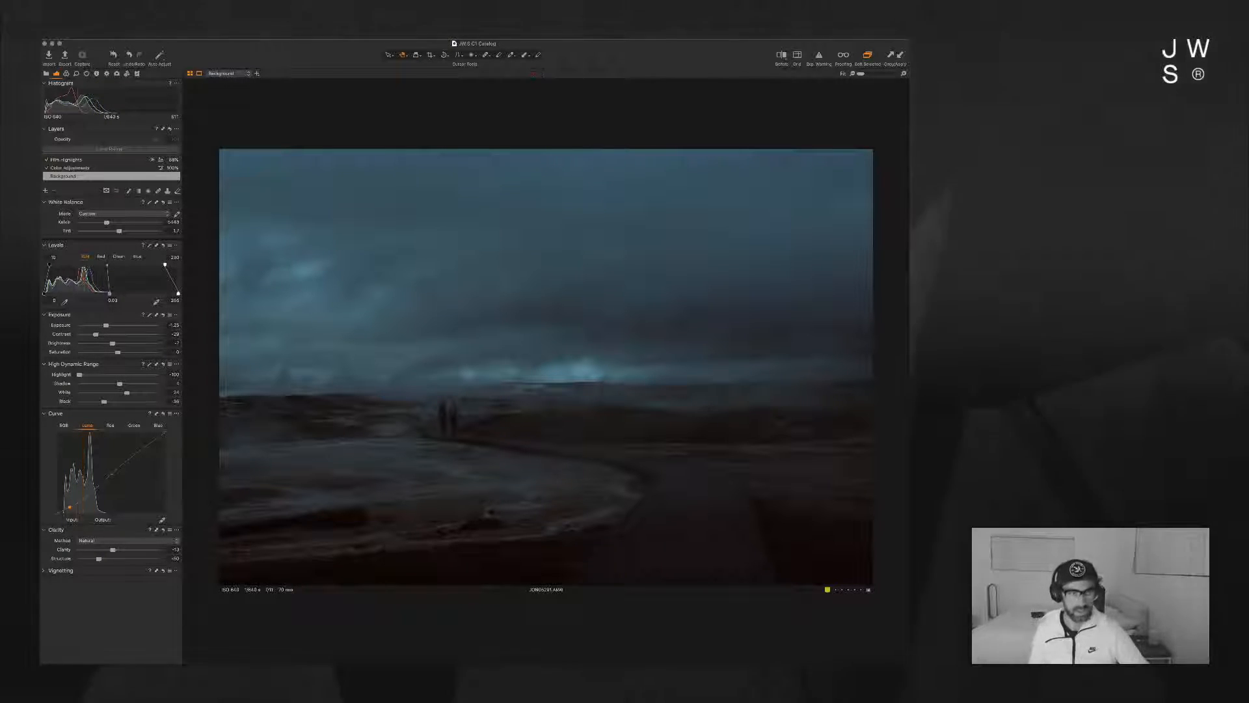
# Step: Clone the graded boardwalk photo as a second variant from the thumbnail grid and open it in the viewer
pyautogui.press('g')
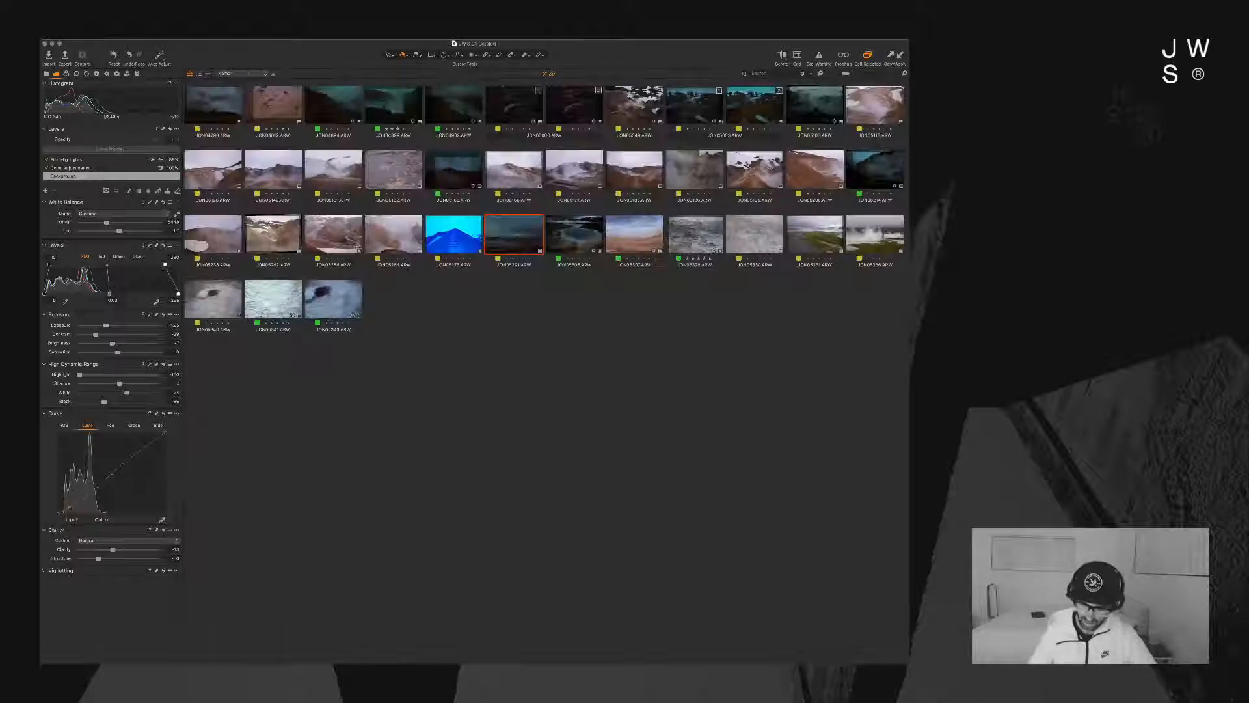
pyautogui.press('F8')
pyautogui.press('g')
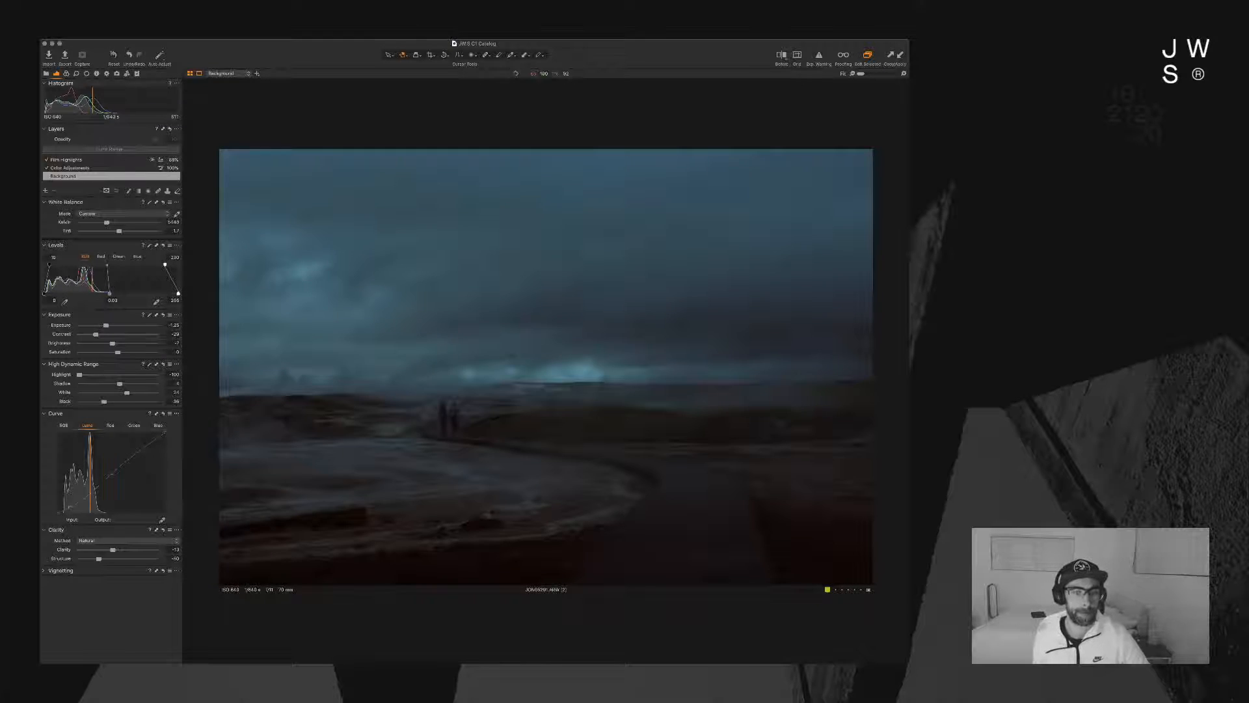
# Step: Try resetting all adjustments on the second variant, and undo back through its history to an earlier grading state
pyautogui.press('super+r')
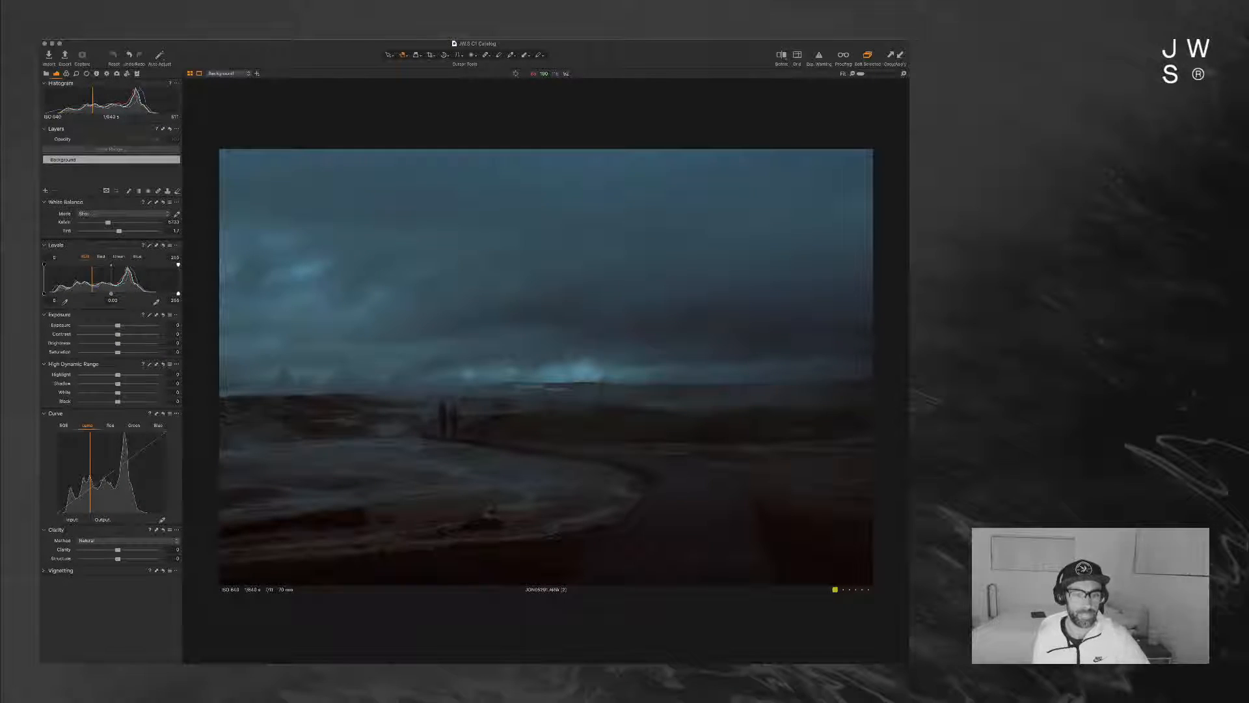
pyautogui.press('super+z')
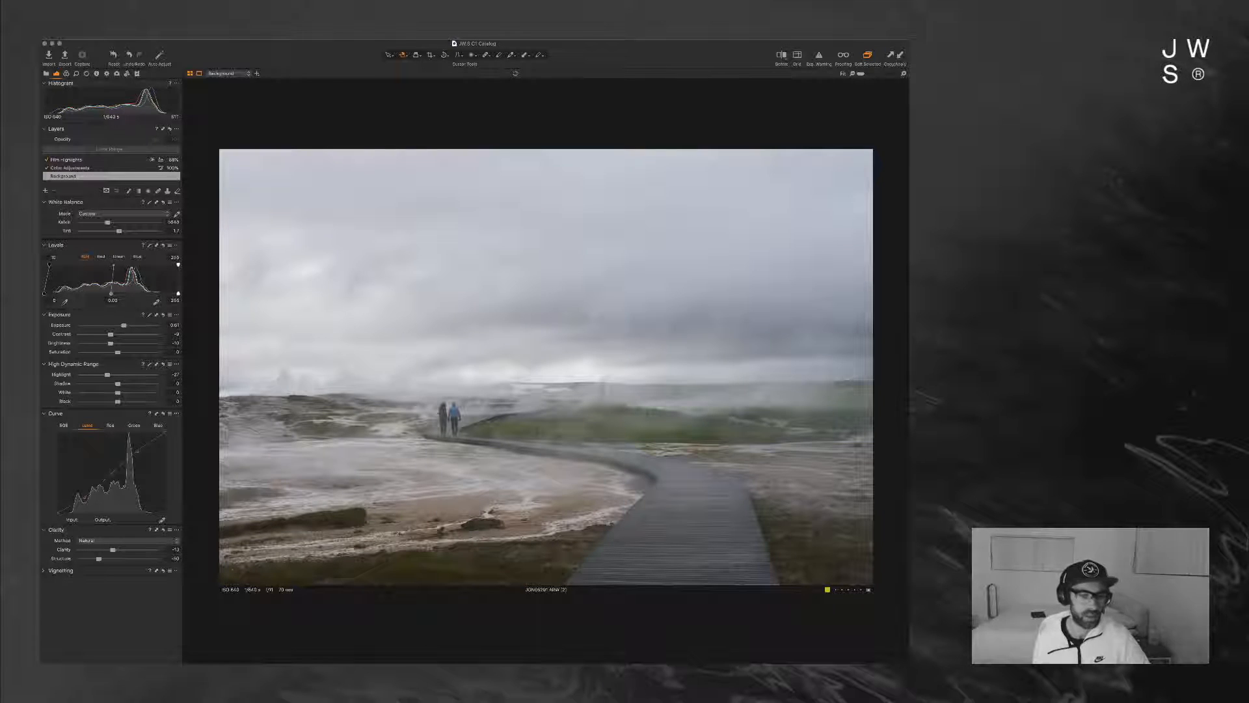
pyautogui.press('super+z')
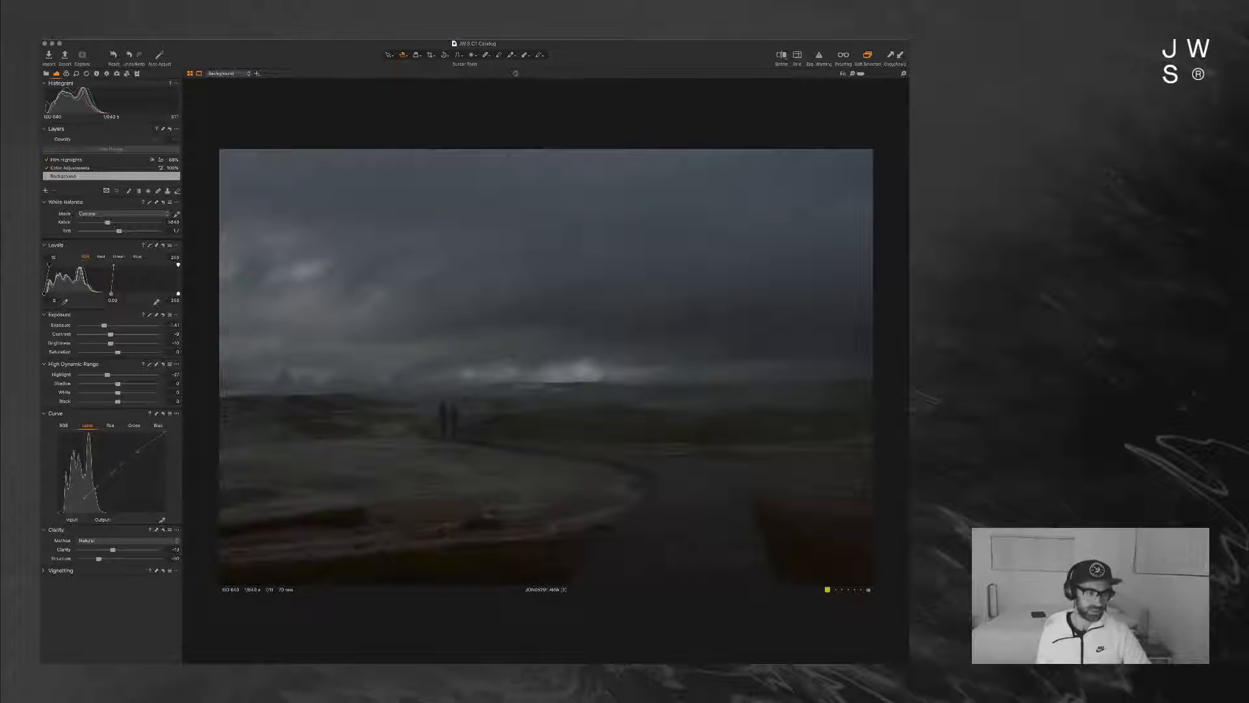
# Step: Set exposure slightly below neutral and brightness to -30, and raise the shadows to 25 while lowering the blacks to -44
pyautogui.moveTo(104, 325); pyautogui.dragTo(116, 325)
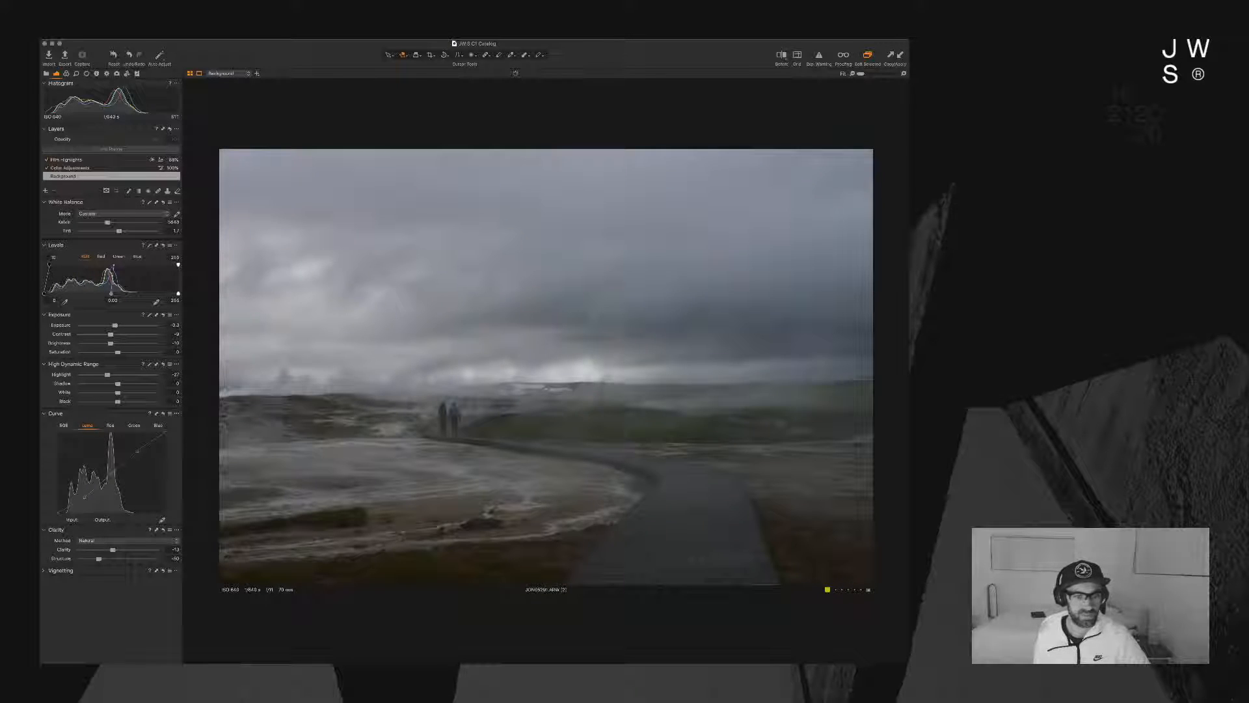
pyautogui.moveTo(110, 343)
pyautogui.mouseDown()
pyautogui.moveTo(95, 343)
pyautogui.moveTo(110, 334)
pyautogui.mouseUp()
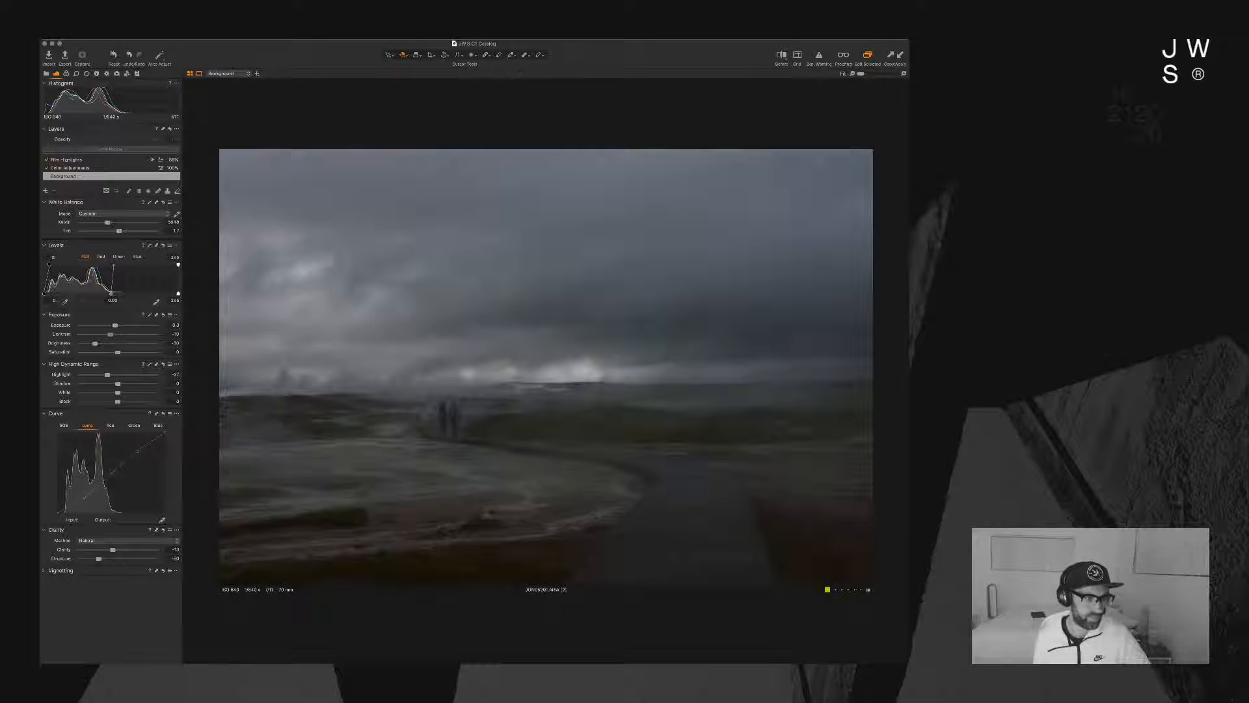
pyautogui.moveTo(118, 402)
pyautogui.mouseDown()
pyautogui.moveTo(101, 401)
pyautogui.moveTo(110, 383)
pyautogui.moveTo(128, 383)
pyautogui.mouseUp()
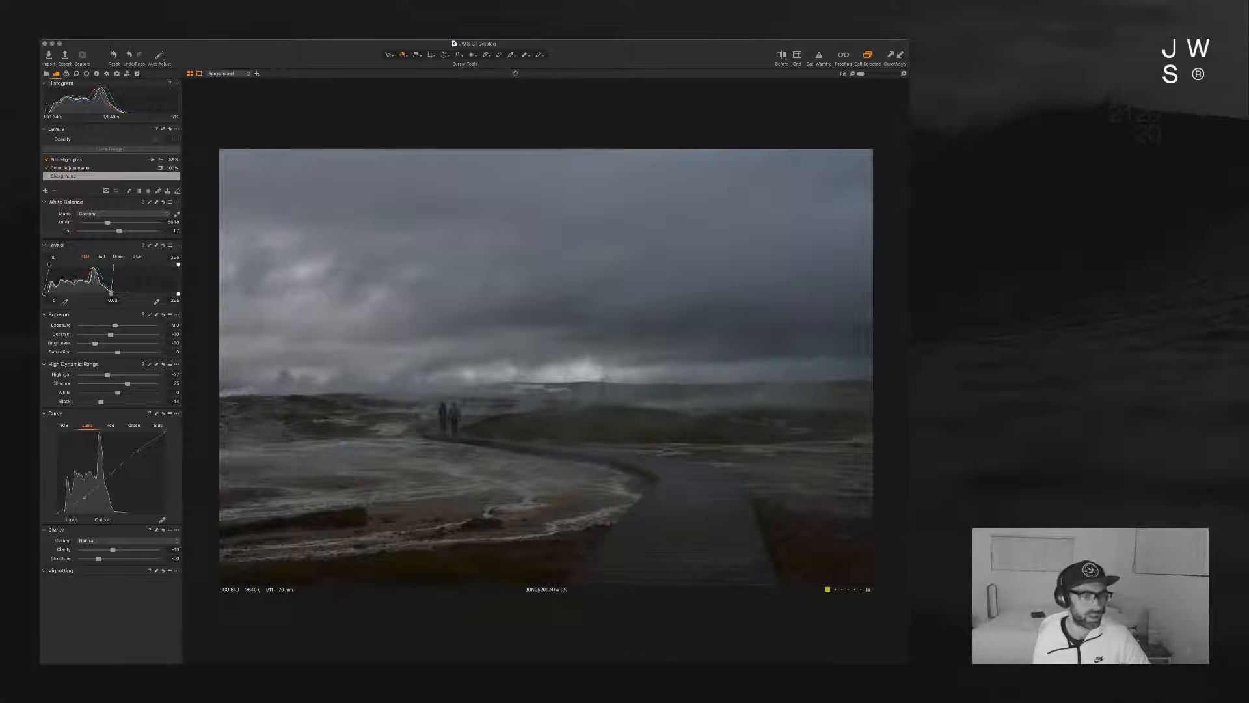
# Step: Lower the output white point in Levels to 213 and fine-tune the midtone level, reducing contrast slightly
pyautogui.moveTo(179, 265); pyautogui.dragTo(157, 265)
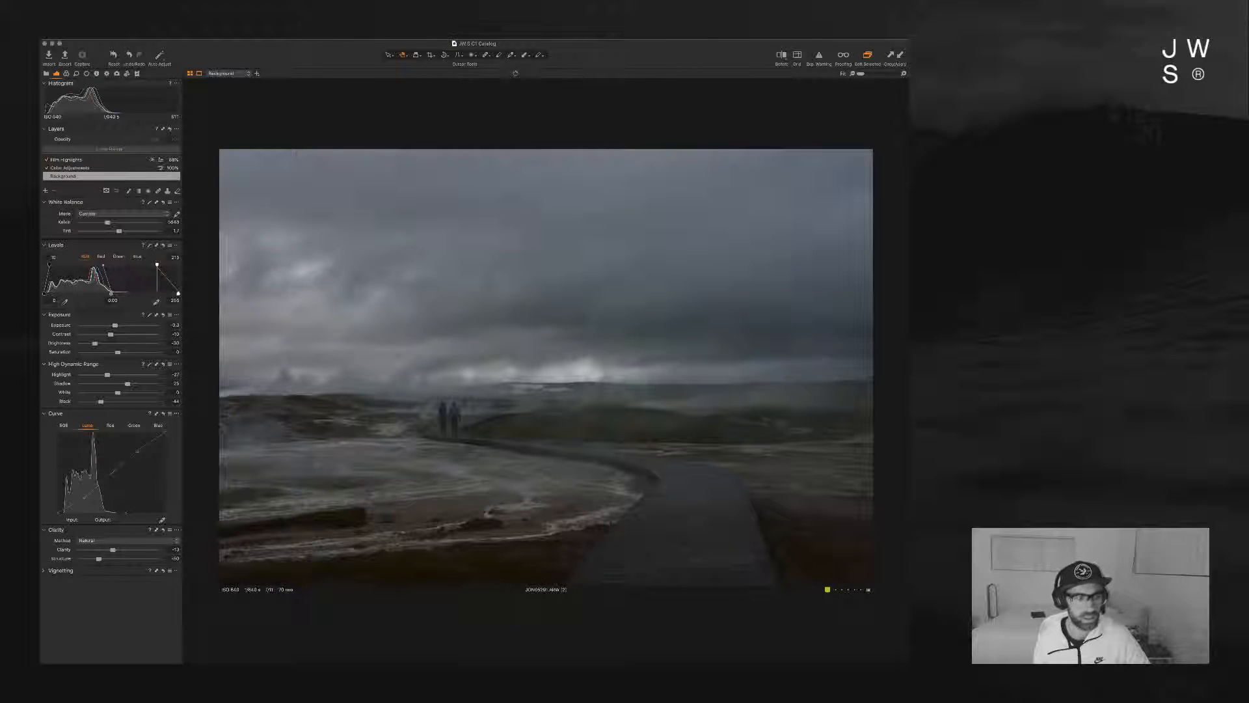
pyautogui.moveTo(111, 293); pyautogui.dragTo(105, 334)
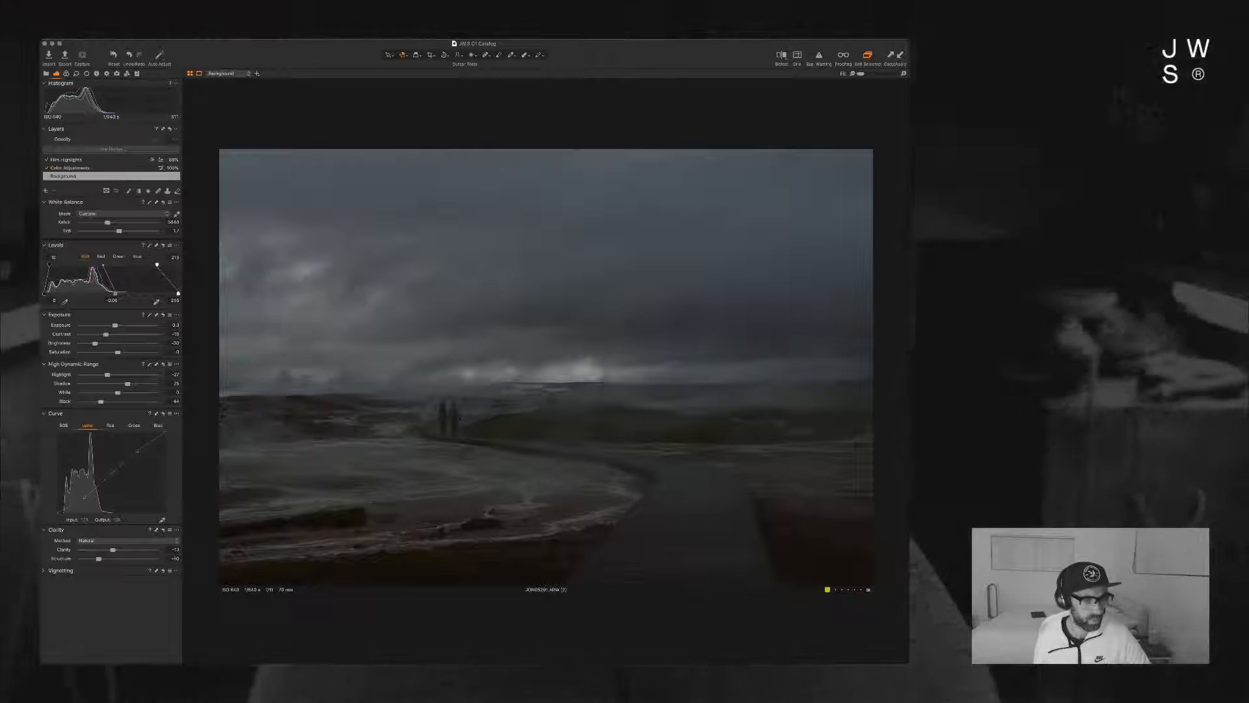
pyautogui.click(66, 509)
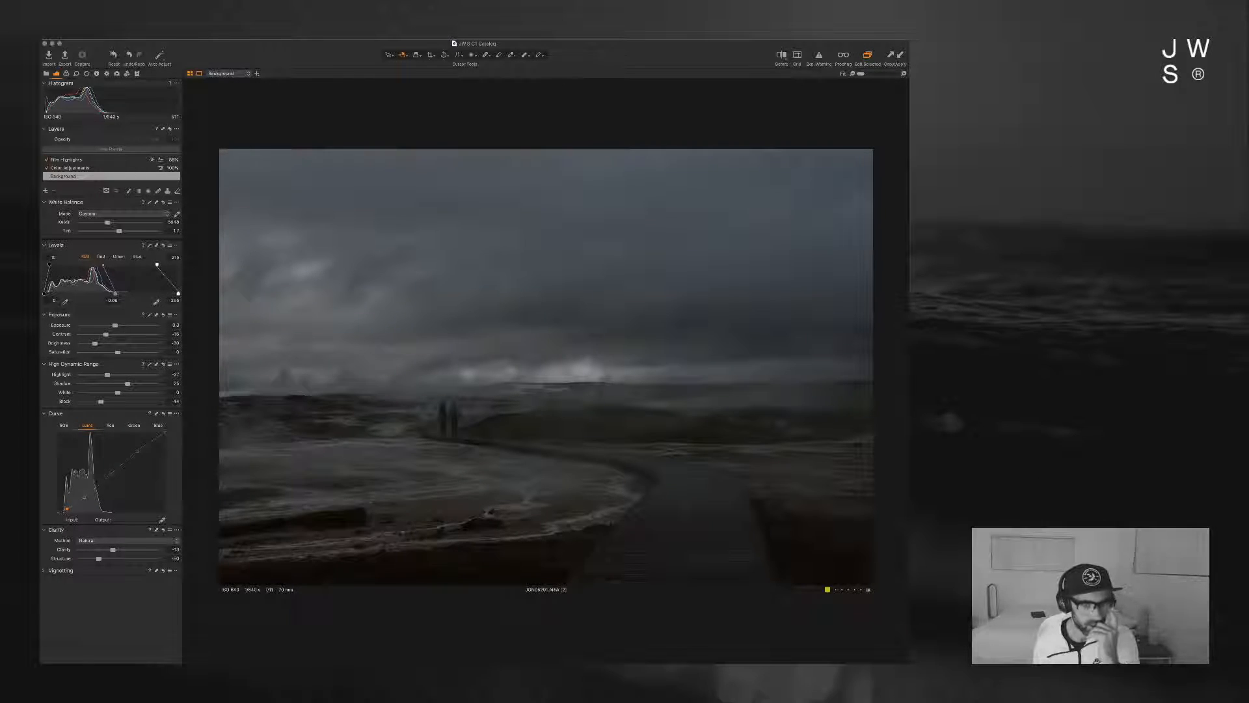
pyautogui.moveTo(115, 293)
pyautogui.mouseDown()
pyautogui.moveTo(128, 293)
pyautogui.moveTo(104, 294)
pyautogui.mouseUp()
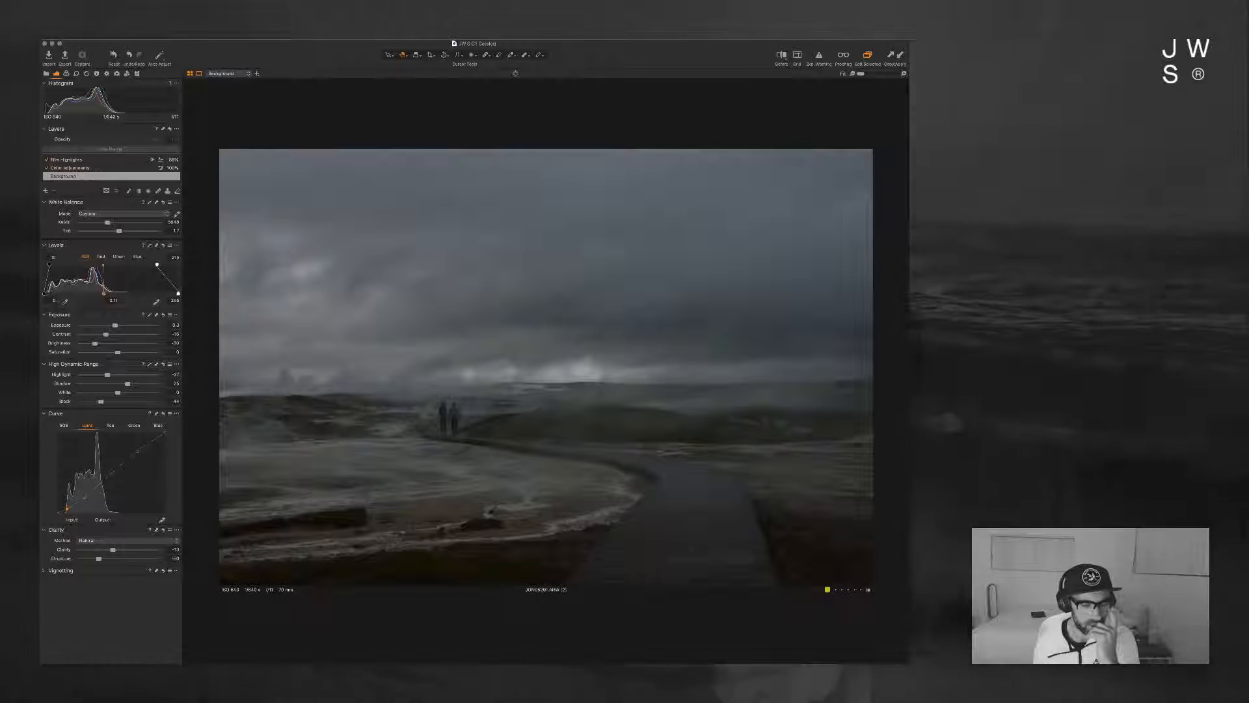
pyautogui.moveTo(103, 293); pyautogui.dragTo(106, 293)
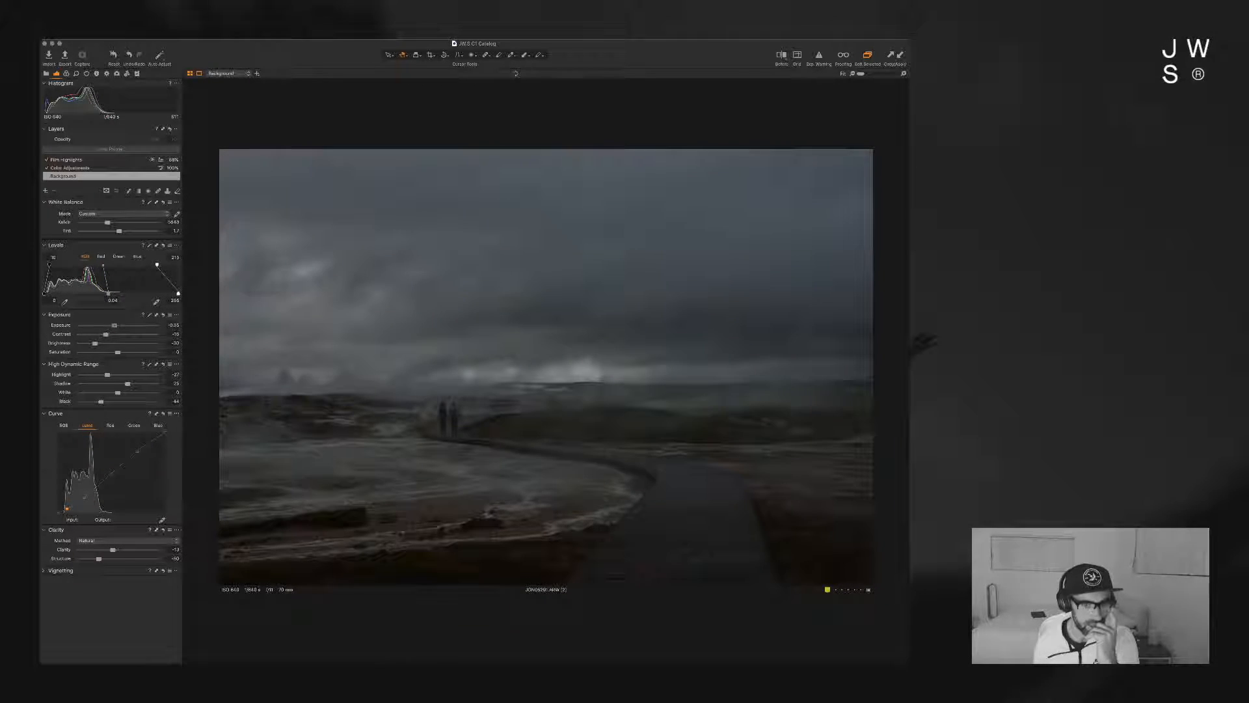
# Step: Raise the exposure to slightly above neutral and pull the highlights down close to the minimum
pyautogui.moveTo(115, 325); pyautogui.dragTo(118, 325)
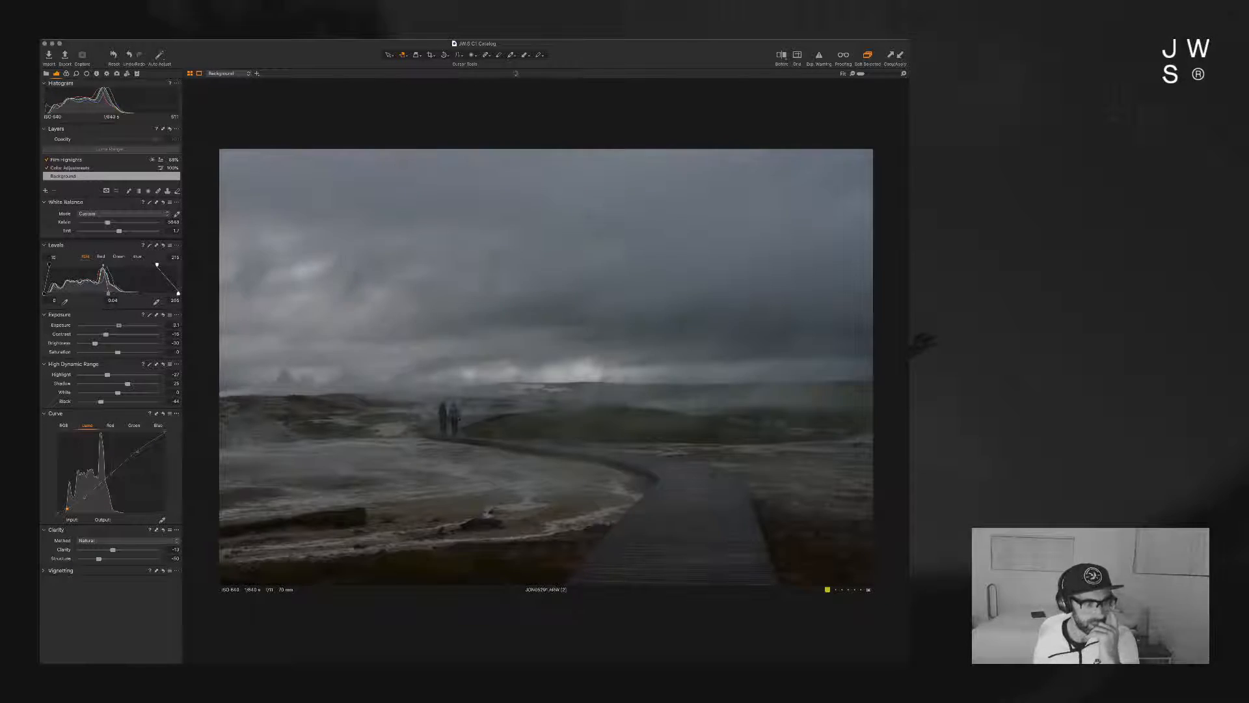
pyautogui.moveTo(108, 375); pyautogui.dragTo(82, 375)
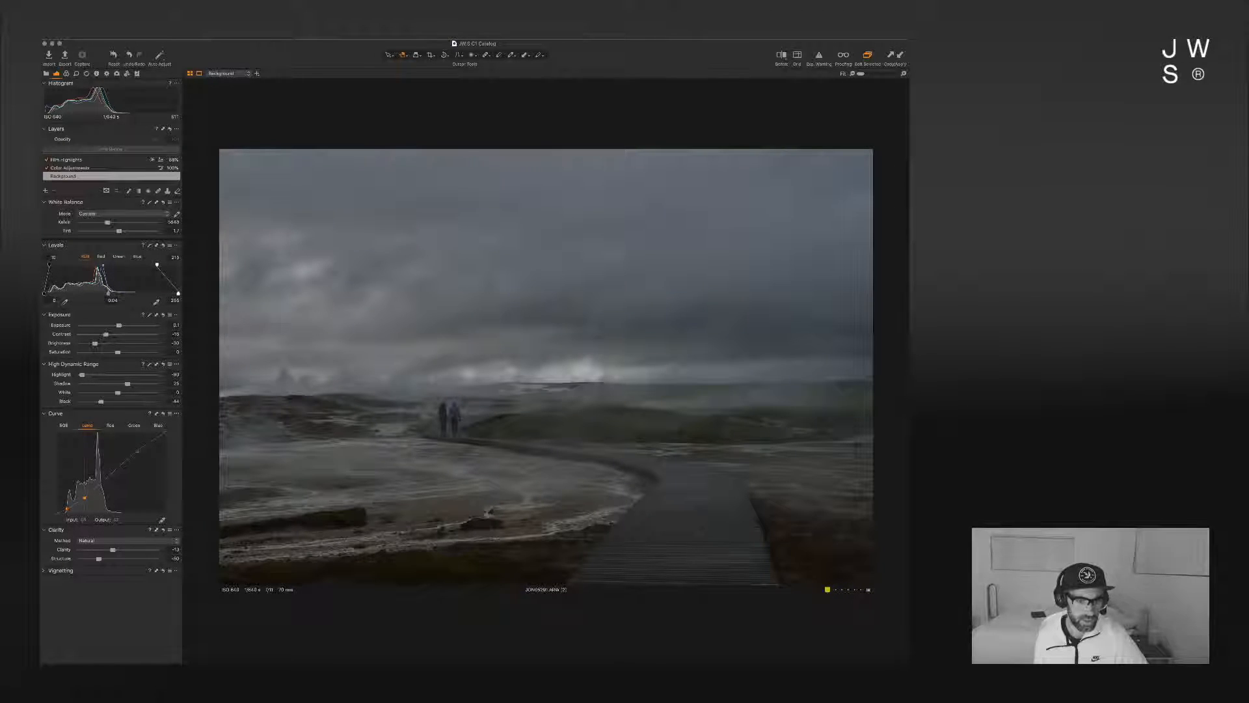
# Step: Refine the shadow points of the luma curve to darken the lower tones of the boardwalk photo
pyautogui.moveTo(84, 499); pyautogui.dragTo(85, 501)
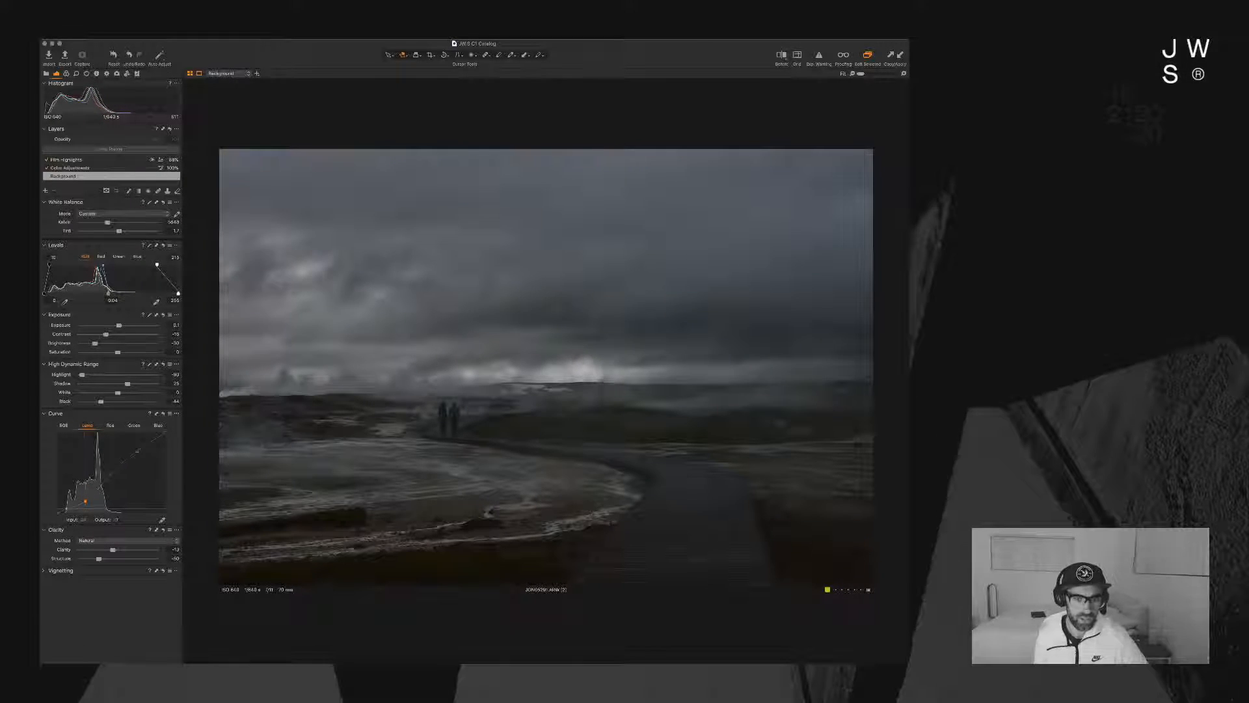
pyautogui.moveTo(67, 510); pyautogui.dragTo(66, 509)
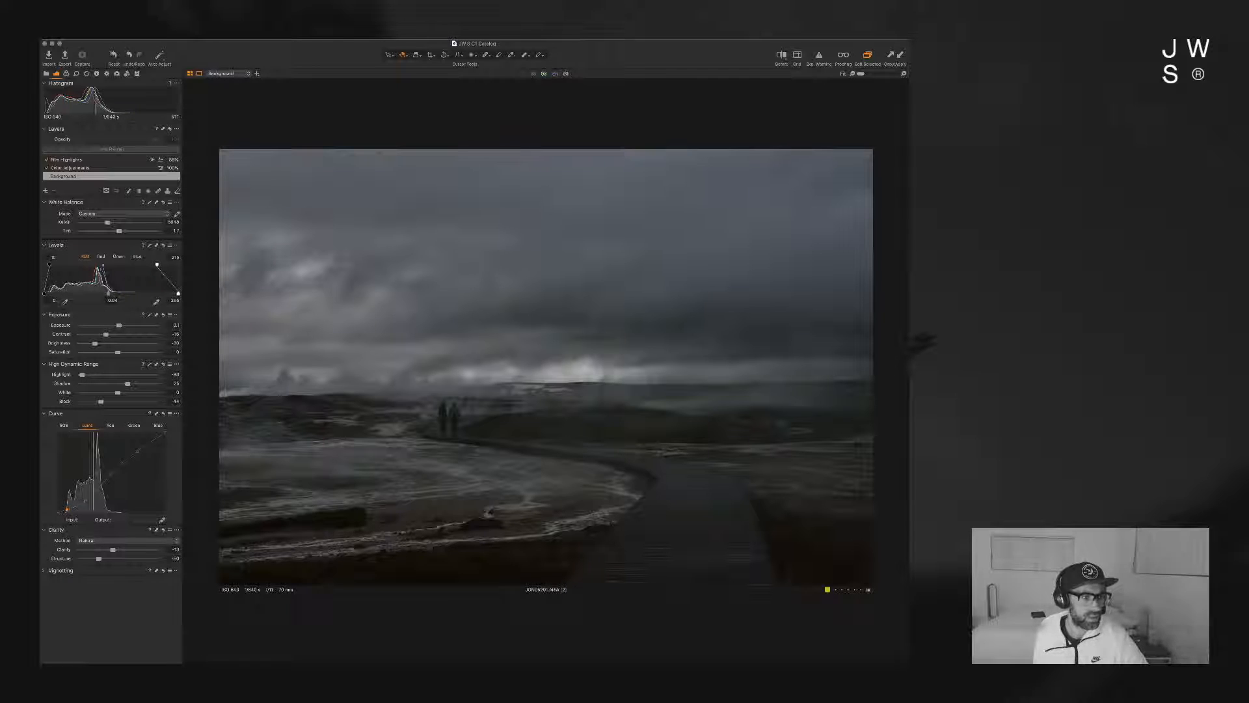
pyautogui.moveTo(95, 344)
pyautogui.mouseDown()
pyautogui.moveTo(82, 344)
pyautogui.moveTo(95, 343)
pyautogui.mouseUp()
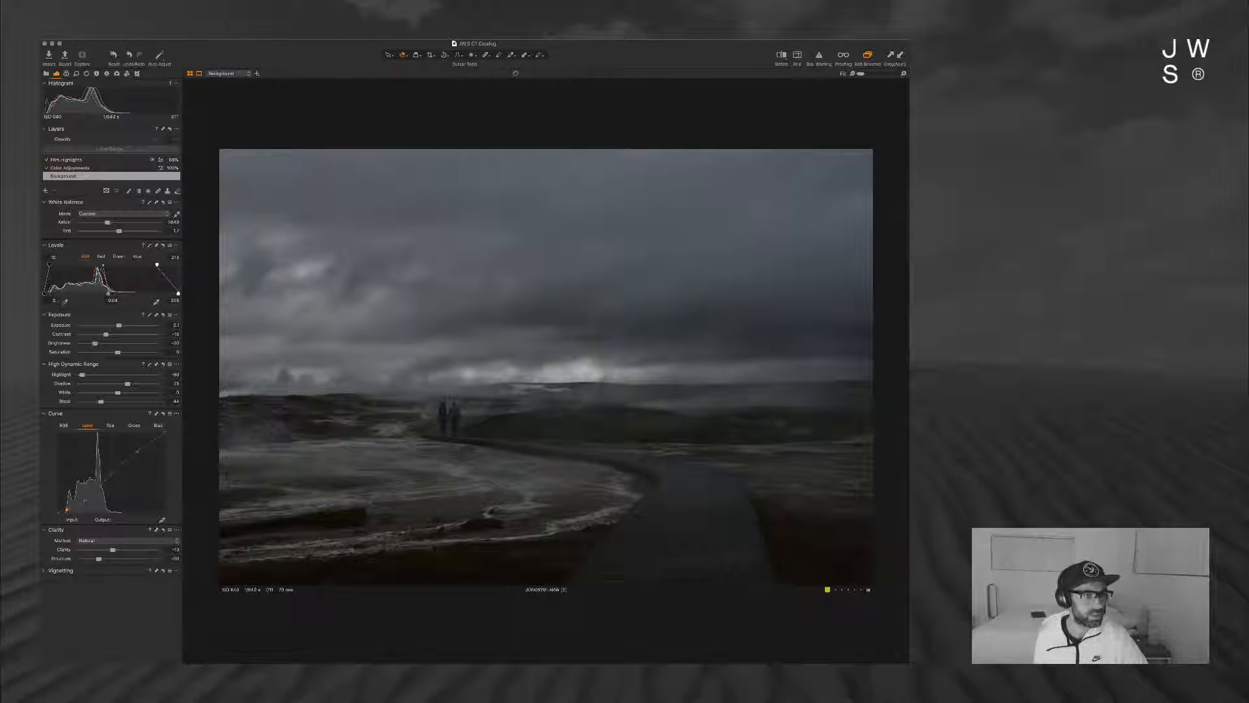
# Step: Test a warmer white balance, settle on a cooler temperature, and shift the tint toward green to about -2.1
pyautogui.moveTo(107, 222); pyautogui.dragTo(114, 223)
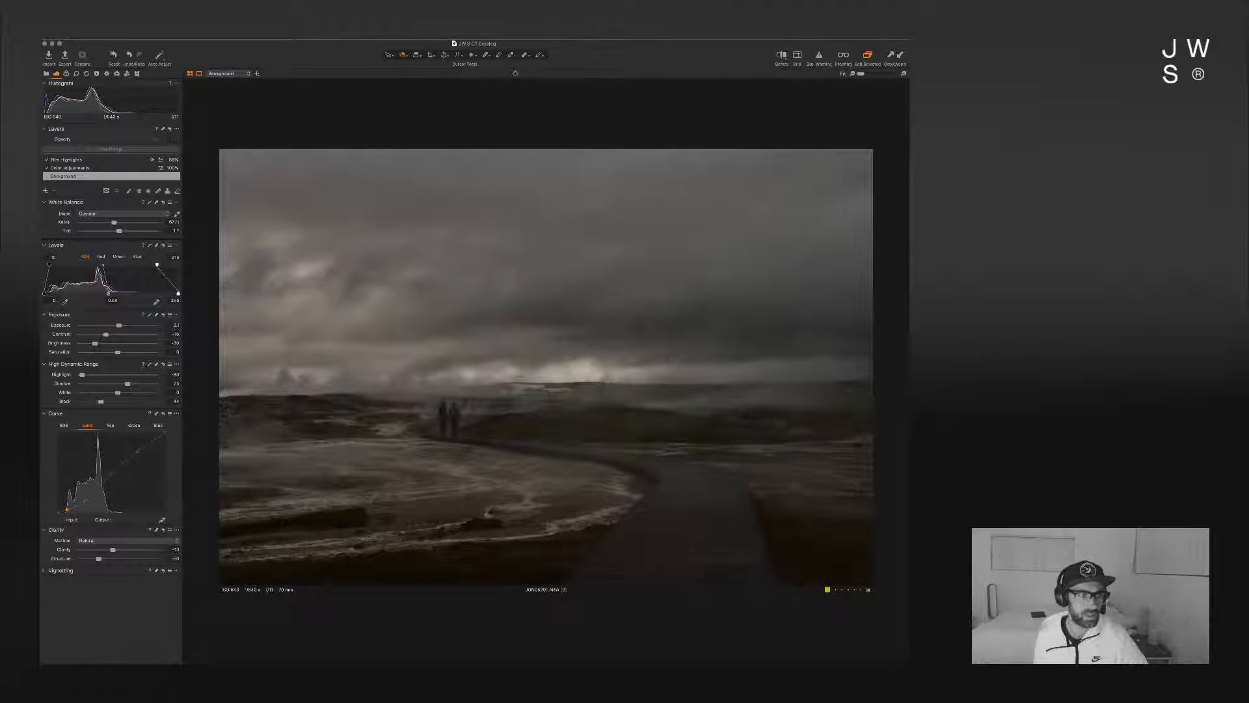
pyautogui.moveTo(114, 223); pyautogui.dragTo(105, 222)
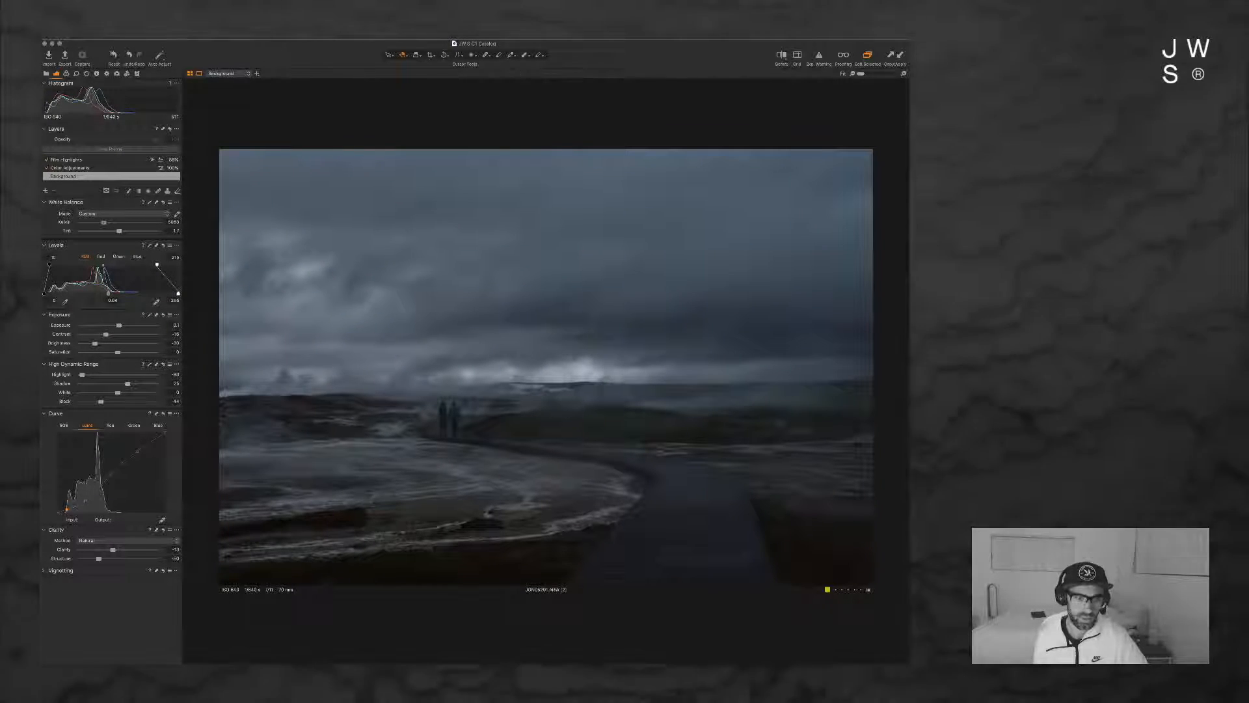
pyautogui.moveTo(119, 231); pyautogui.dragTo(117, 231)
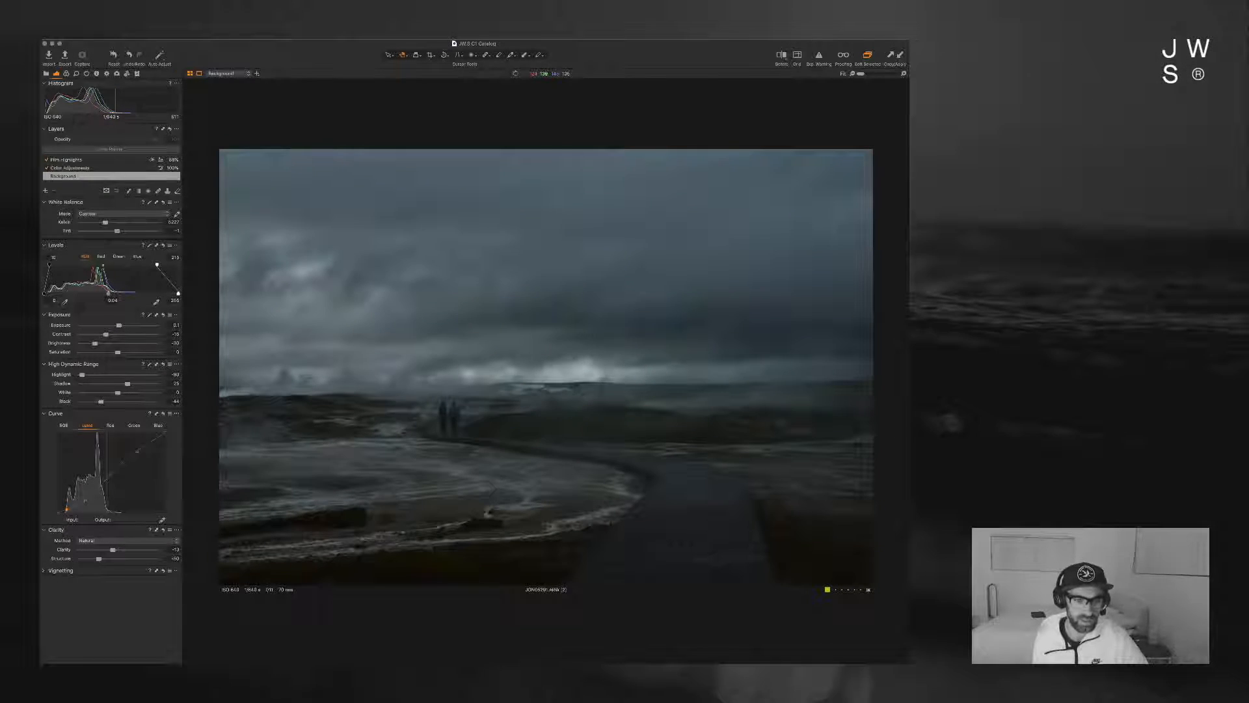
pyautogui.moveTo(117, 231); pyautogui.dragTo(116, 231)
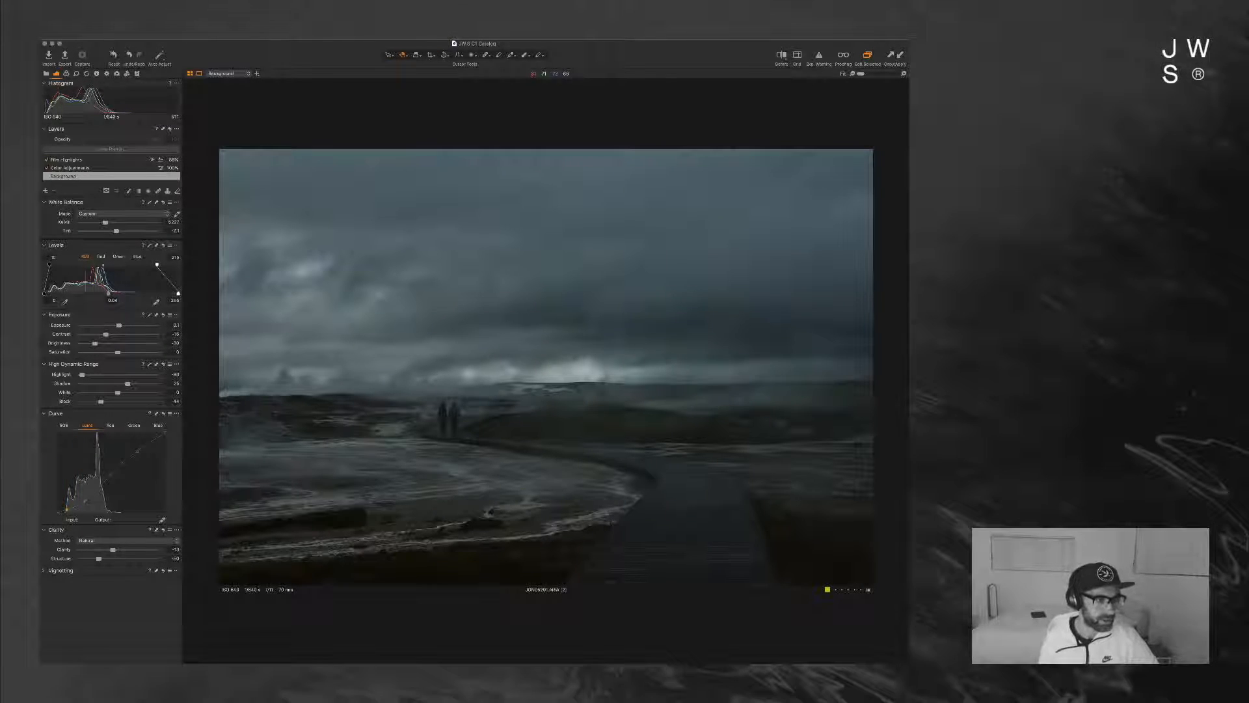
# Step: Use the three-way color balance to tint the shadows teal, keeping the shift subtle
pyautogui.click(66, 73)
pyautogui.click(78, 256)
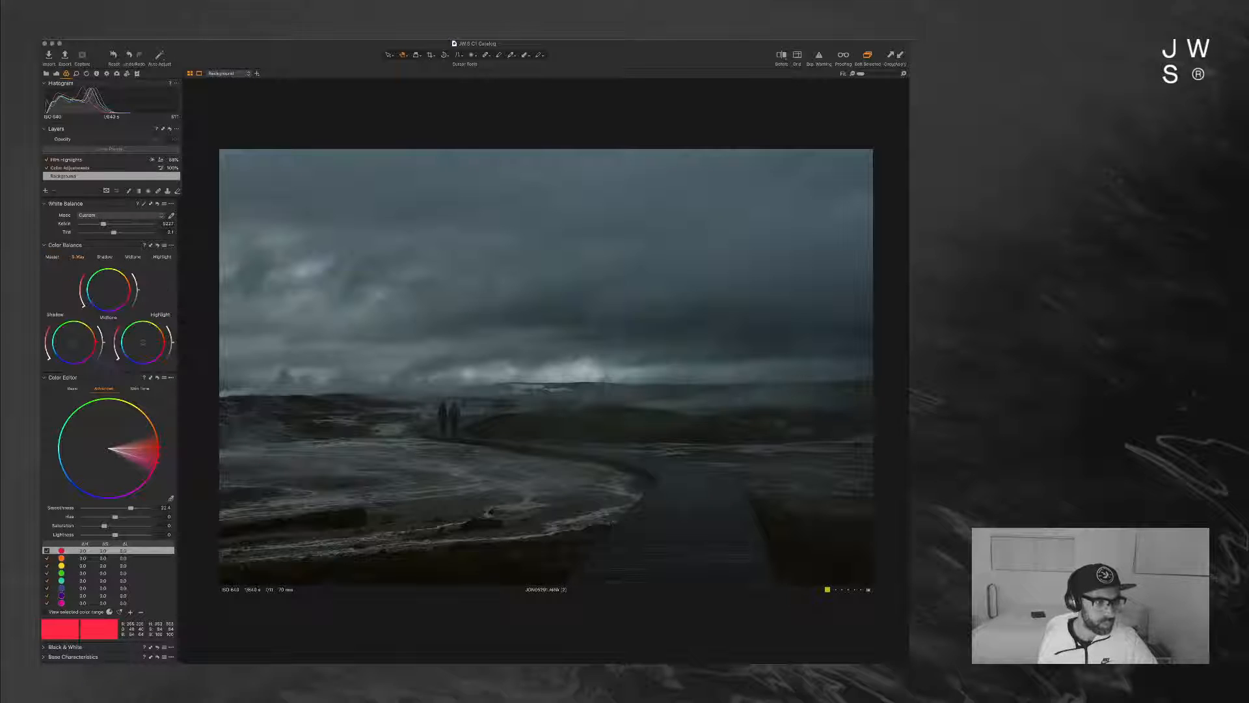
pyautogui.moveTo(80, 334)
pyautogui.mouseDown()
pyautogui.moveTo(65, 346)
pyautogui.moveTo(79, 350)
pyautogui.moveTo(85, 336)
pyautogui.moveTo(63, 341)
pyautogui.mouseUp()
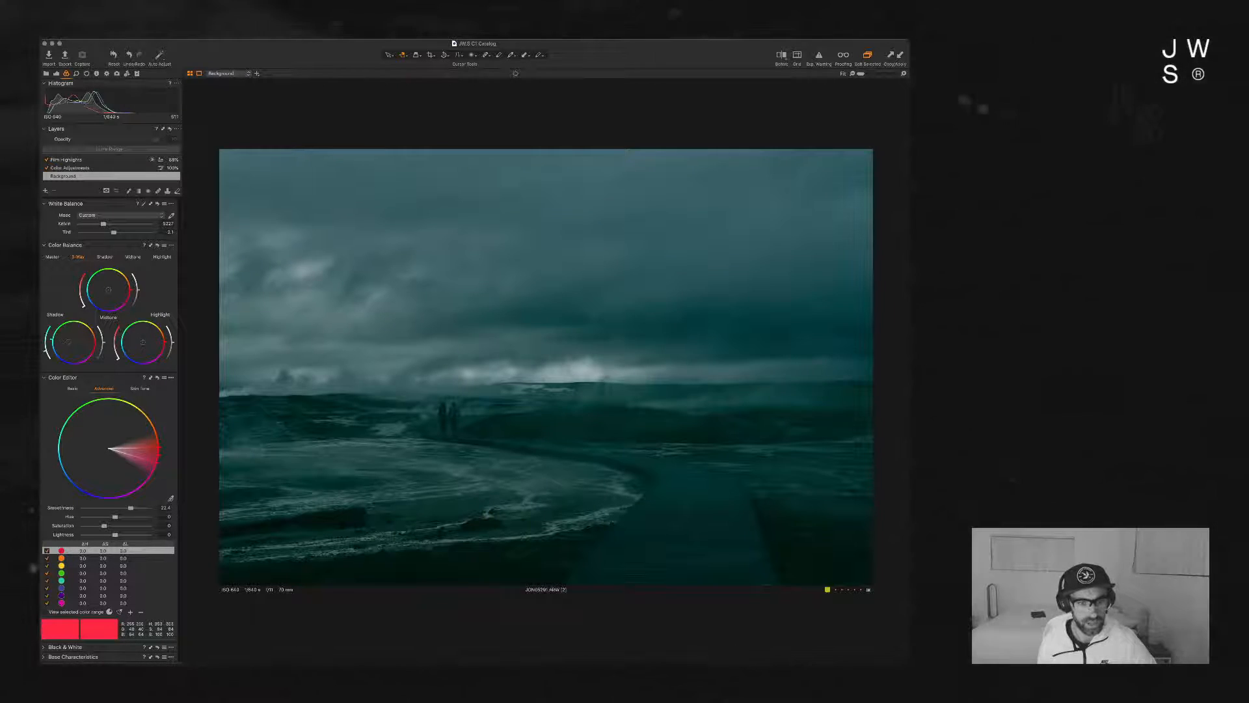
pyautogui.moveTo(63, 341); pyautogui.dragTo(72, 342)
# Step: Try green and teal midtone tints in the color balance and settle on a muted blue-teal
pyautogui.moveTo(108, 289)
pyautogui.mouseDown()
pyautogui.moveTo(105, 277)
pyautogui.moveTo(97, 294)
pyautogui.moveTo(115, 300)
pyautogui.moveTo(107, 276)
pyautogui.mouseUp()
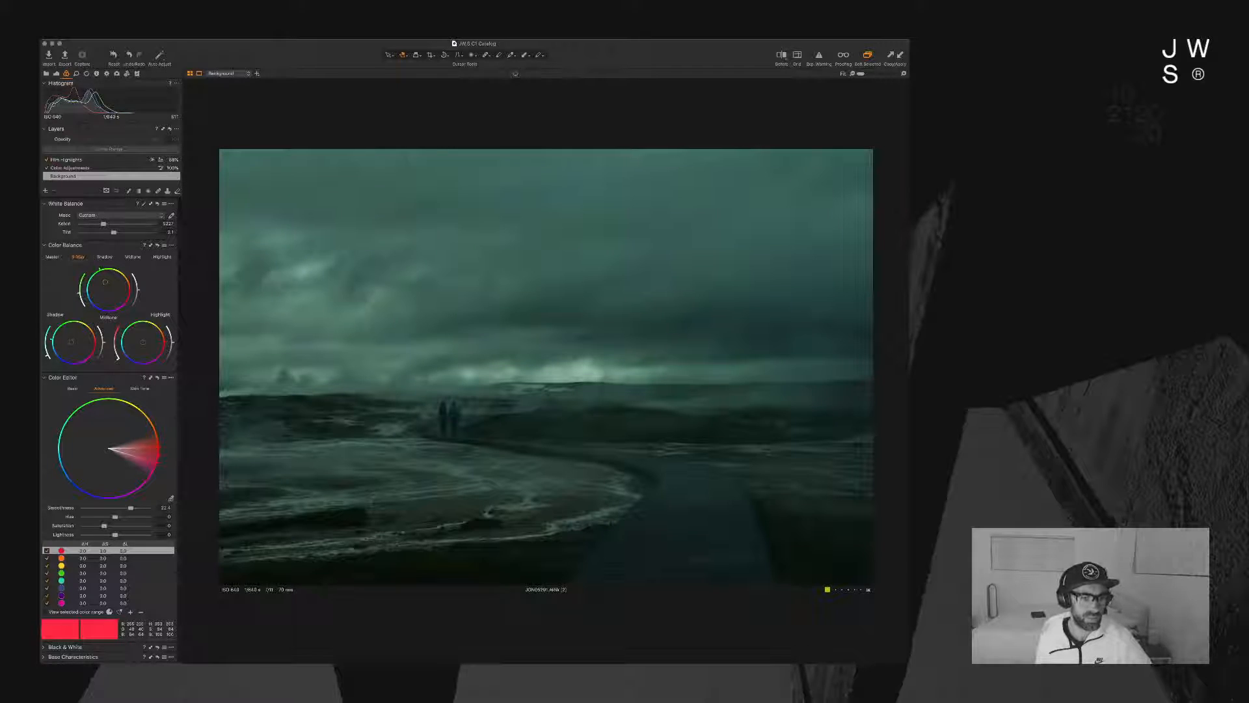
pyautogui.moveTo(104, 281); pyautogui.dragTo(100, 288)
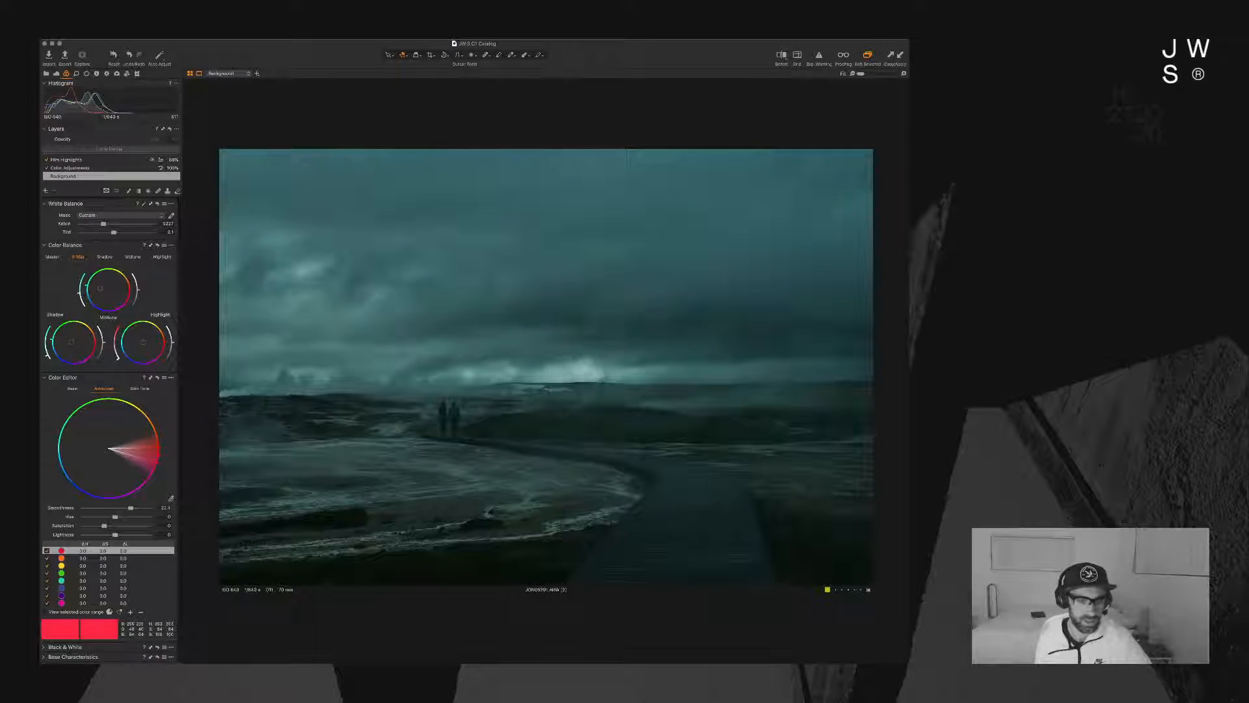
pyautogui.moveTo(100, 291); pyautogui.dragTo(103, 296)
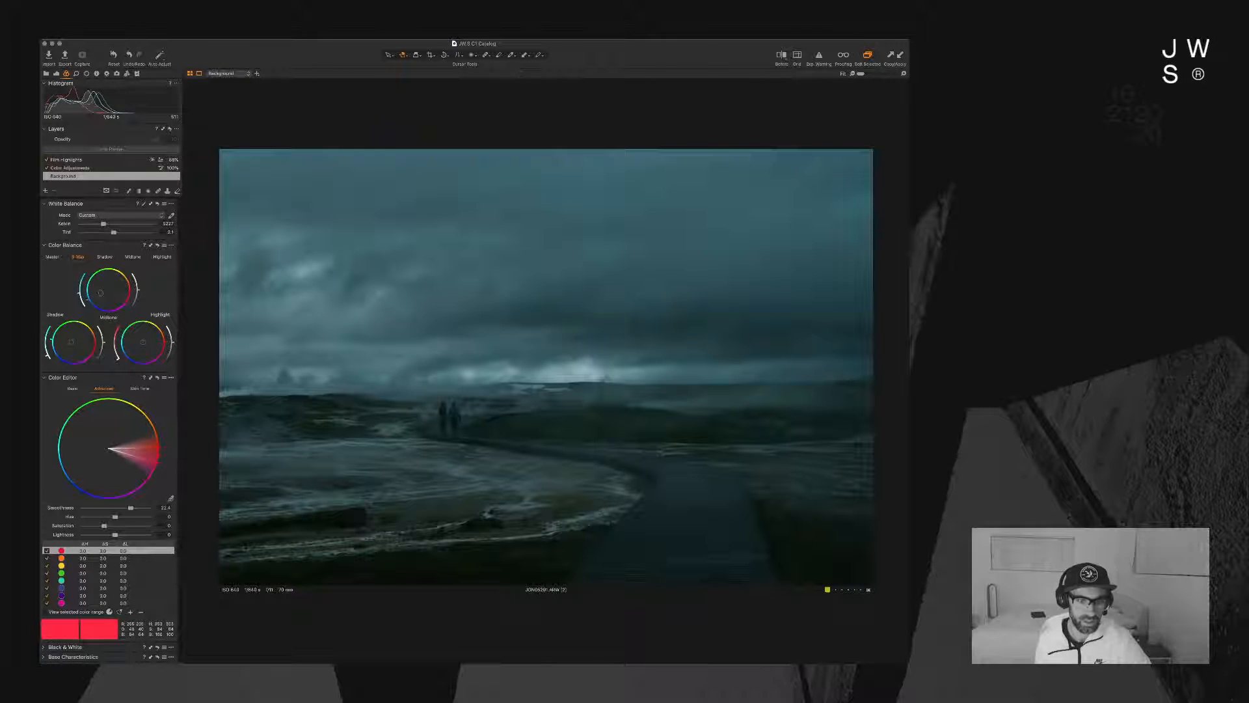
pyautogui.moveTo(104, 297); pyautogui.dragTo(101, 295)
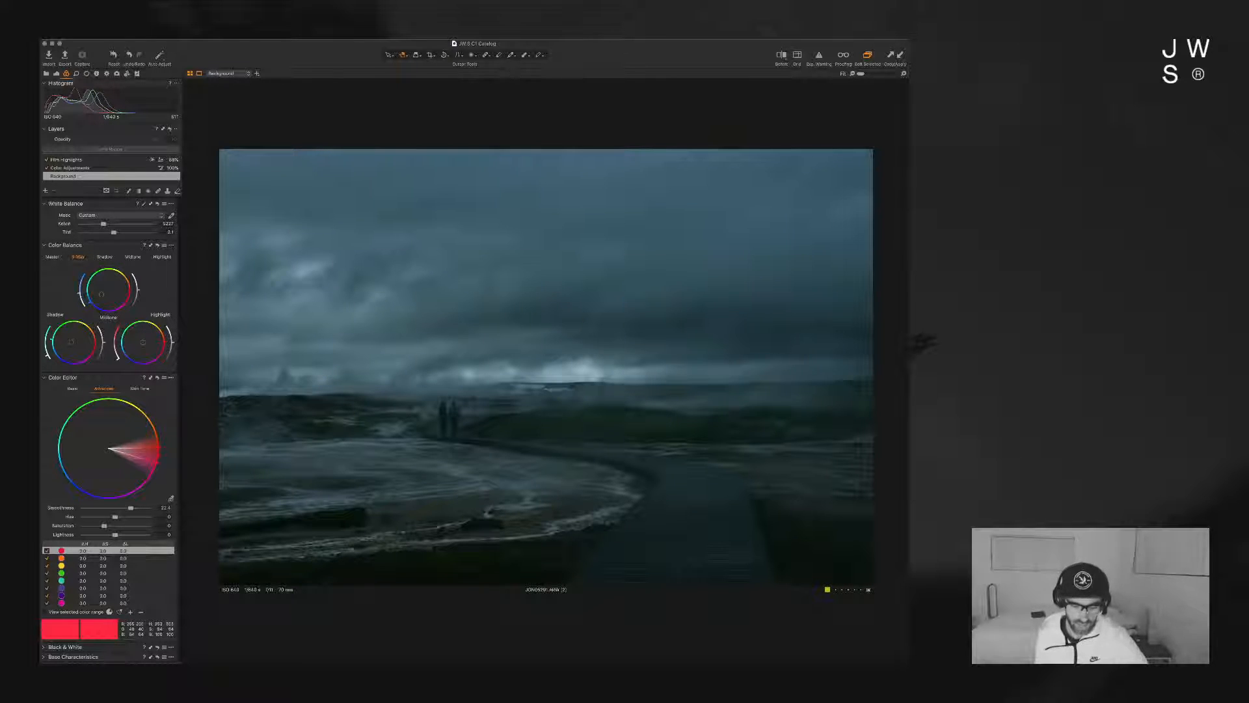
# Step: Compare the grade with the original in a split before/after view, and tint the color balance highlights toward blue
pyautogui.press('y')
pyautogui.moveTo(547, 366); pyautogui.dragTo(473, 366)
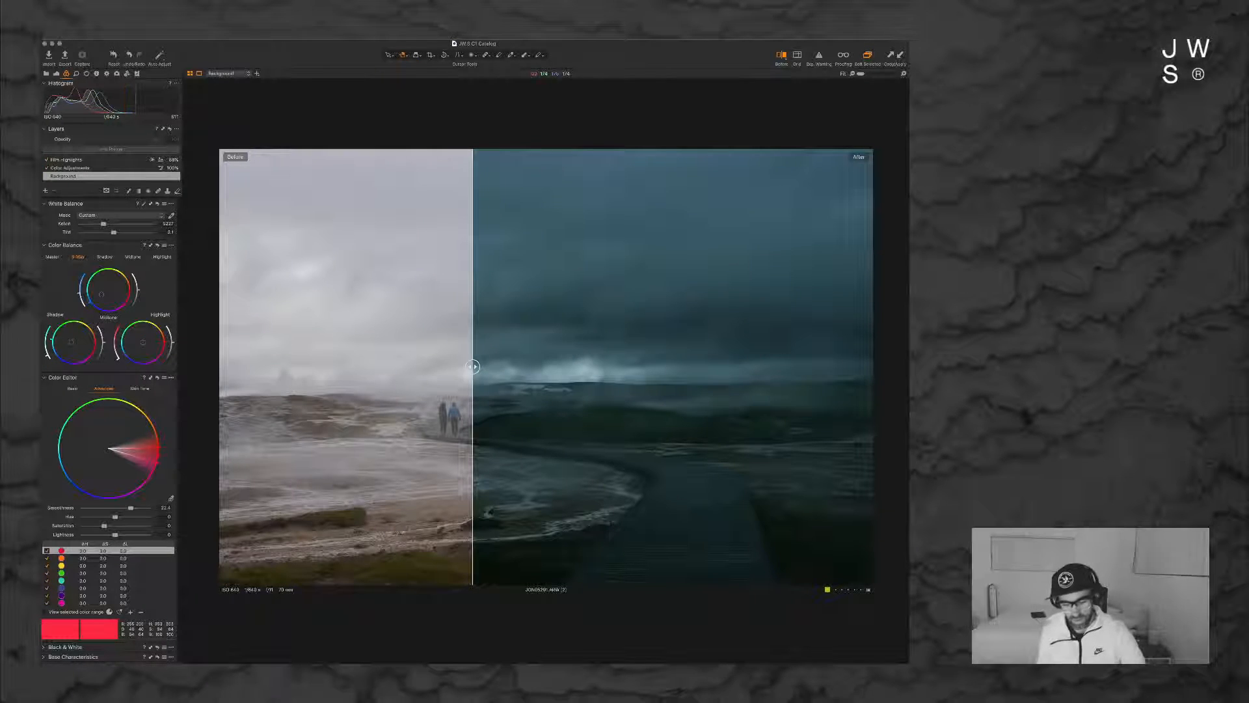
pyautogui.press('y')
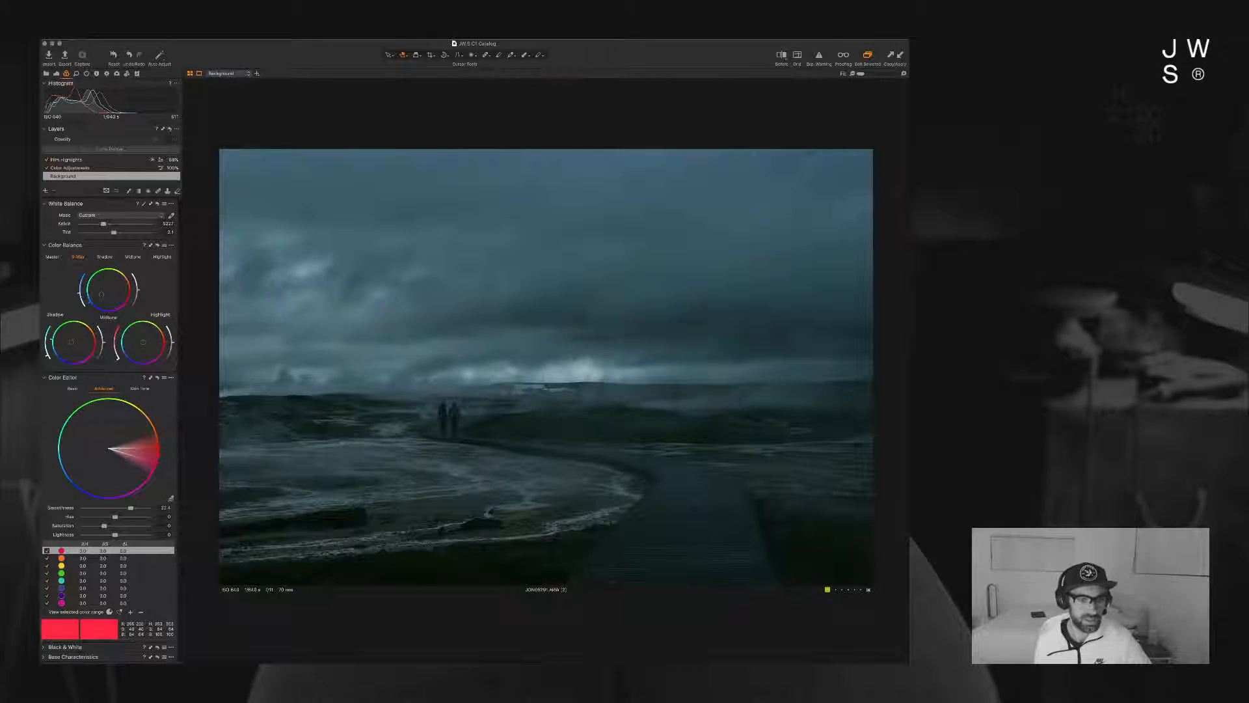
pyautogui.moveTo(142, 335); pyautogui.dragTo(136, 351)
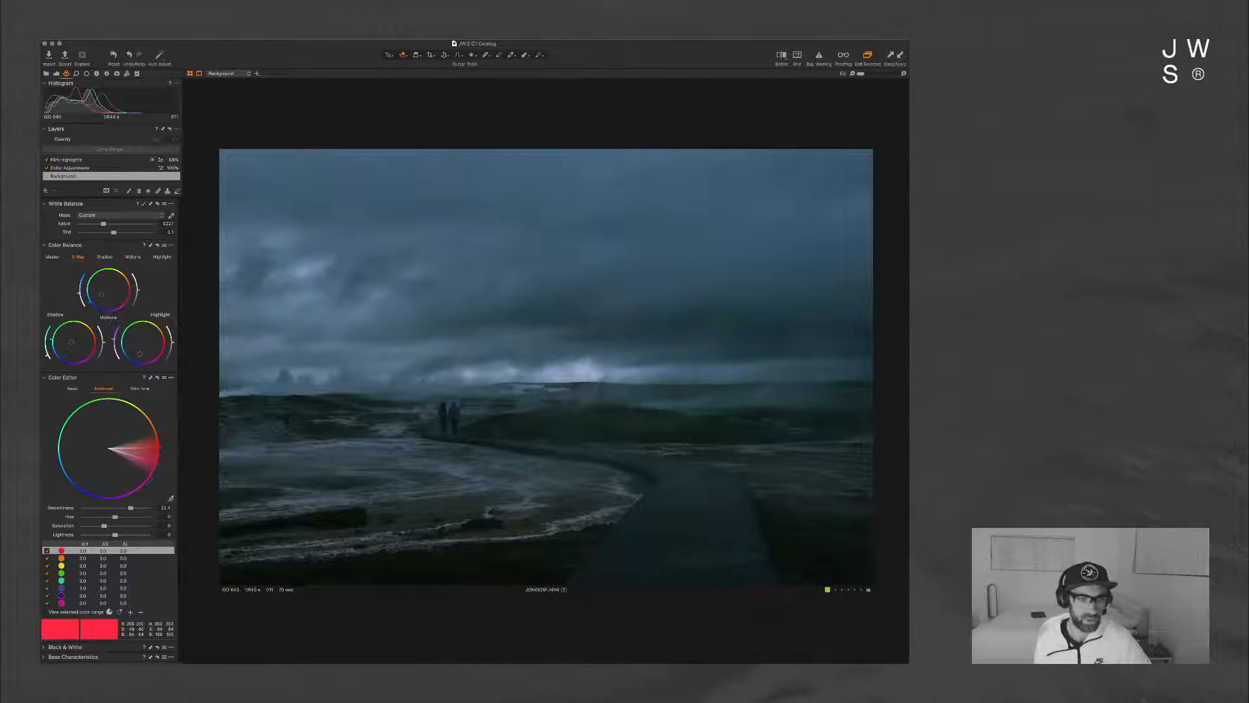
pyautogui.moveTo(131, 340)
pyautogui.mouseDown()
pyautogui.moveTo(149, 333)
pyautogui.moveTo(152, 350)
pyautogui.moveTo(139, 353)
pyautogui.mouseUp()
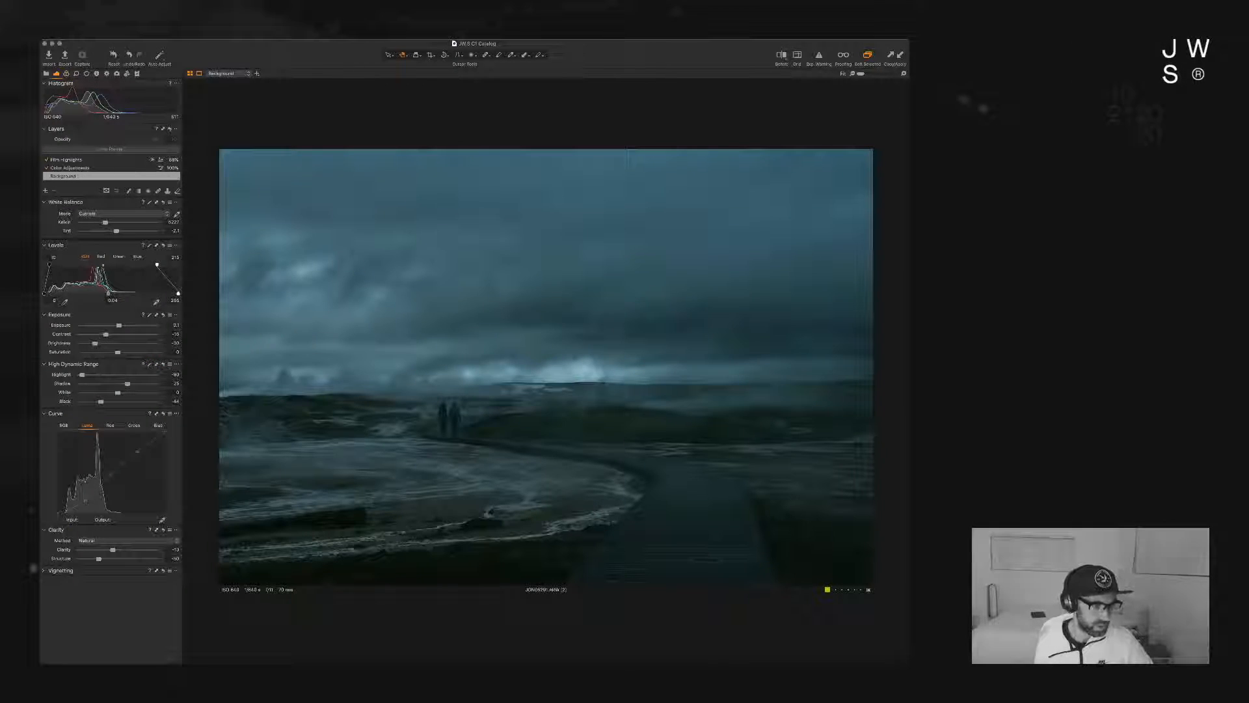
# Step: Shape the red channel curve with shadow and midtone points, and check the horizon area at 100%
pyautogui.click(110, 424)
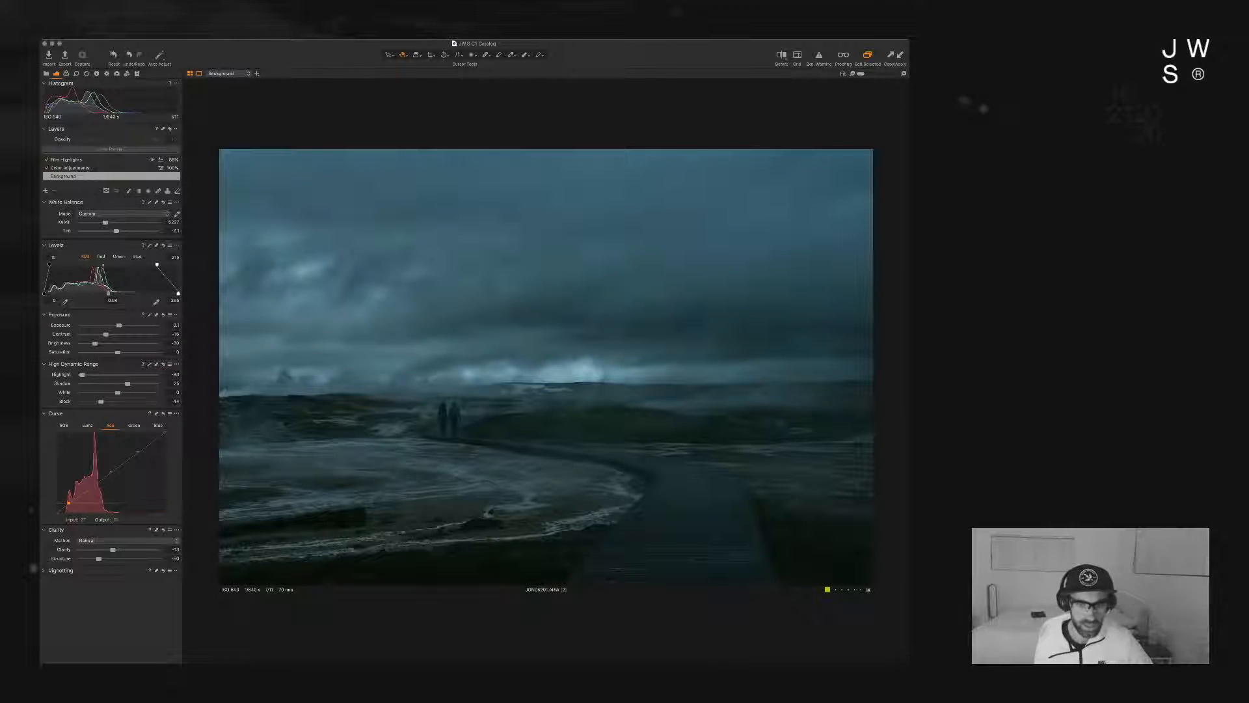
pyautogui.moveTo(83, 494); pyautogui.dragTo(83, 493)
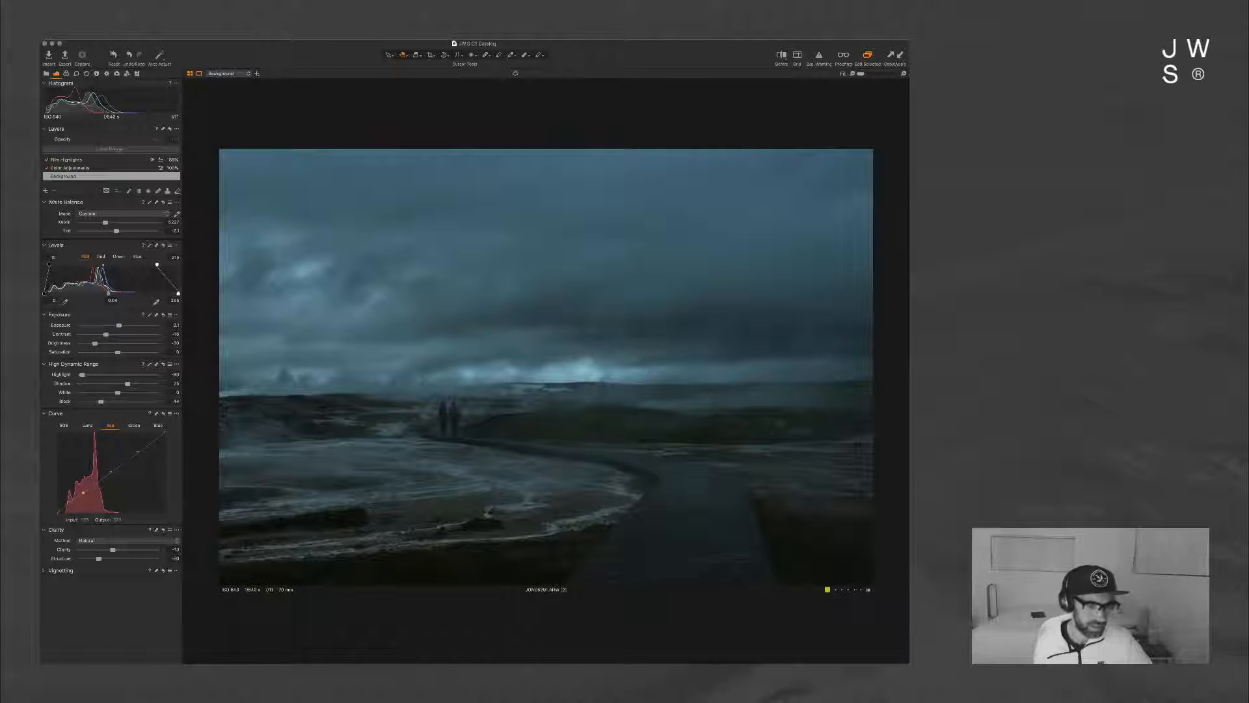
pyautogui.moveTo(112, 477); pyautogui.dragTo(111, 472)
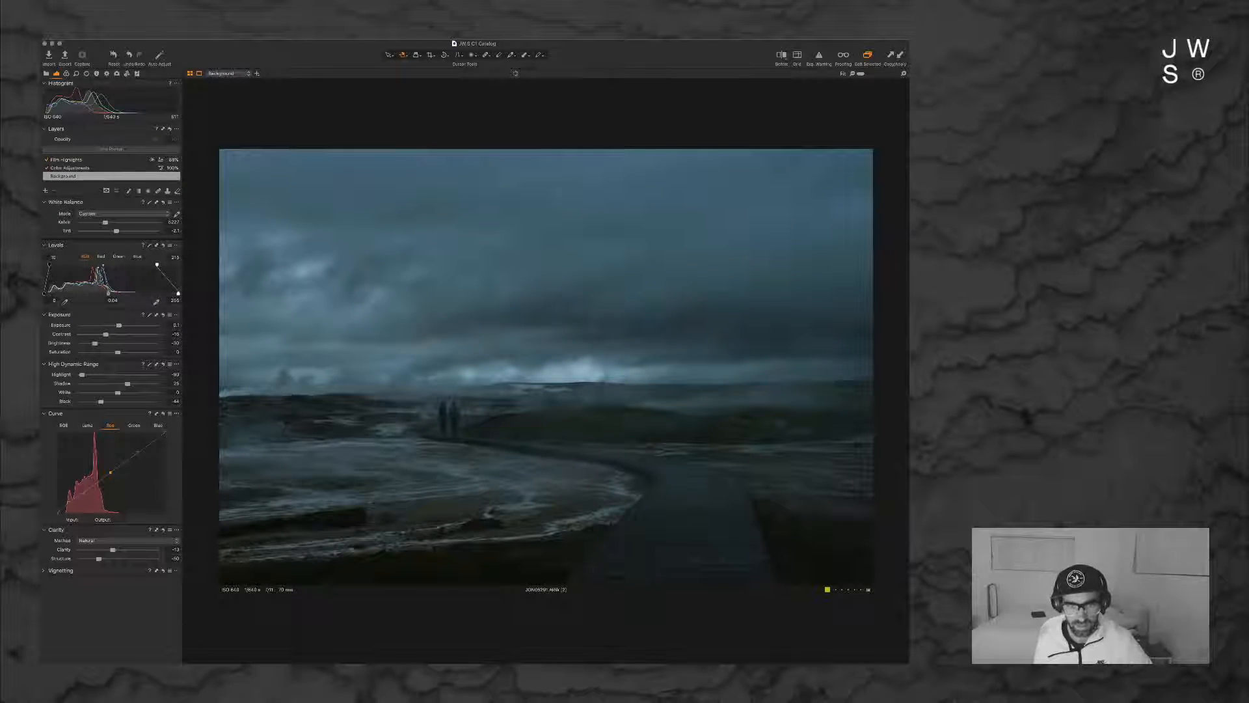
pyautogui.doubleClick(621, 408)
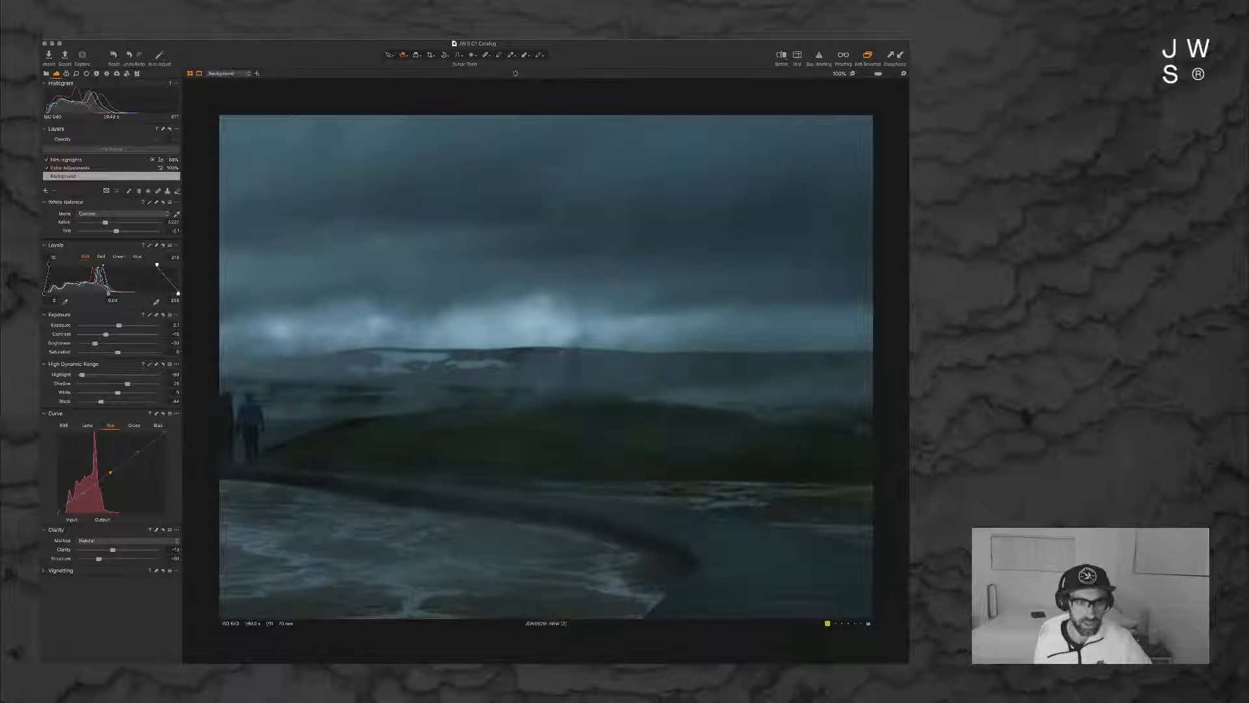
pyautogui.doubleClick(622, 409)
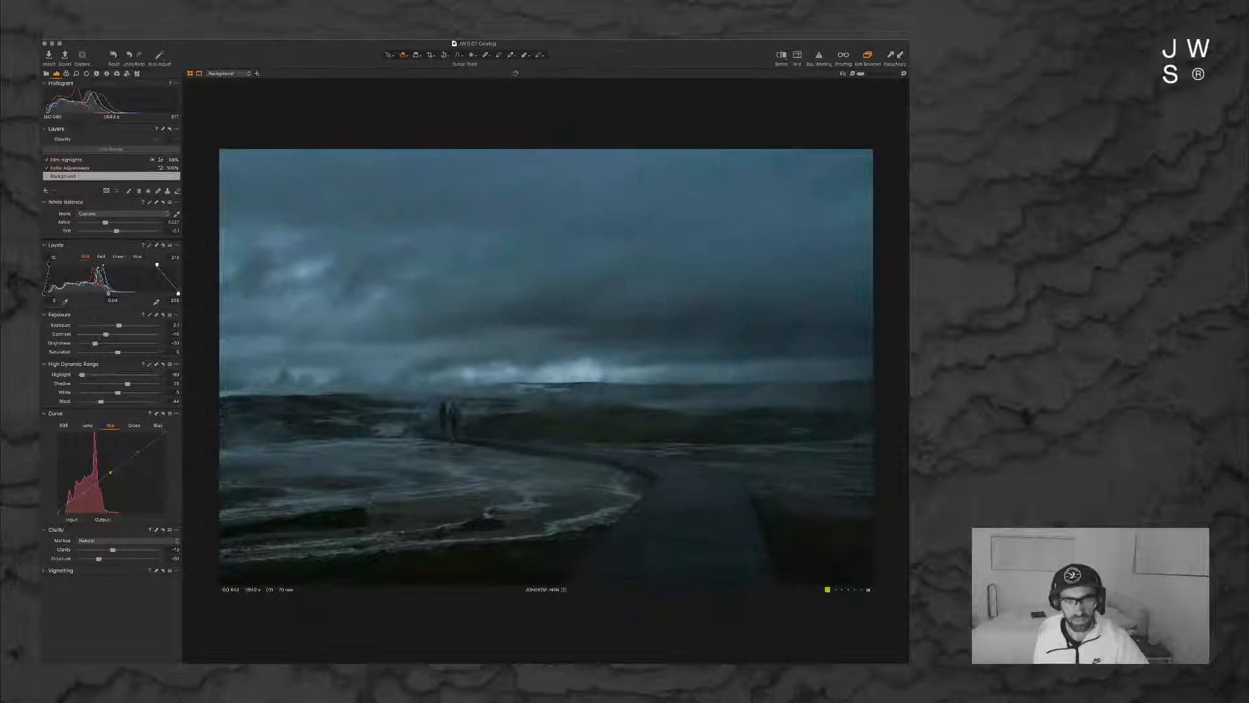
# Step: Heal the small vertical object on the horizon at 100% using a nearby source area, and return to the full image
pyautogui.doubleClick(622, 409)
pyautogui.press('b')
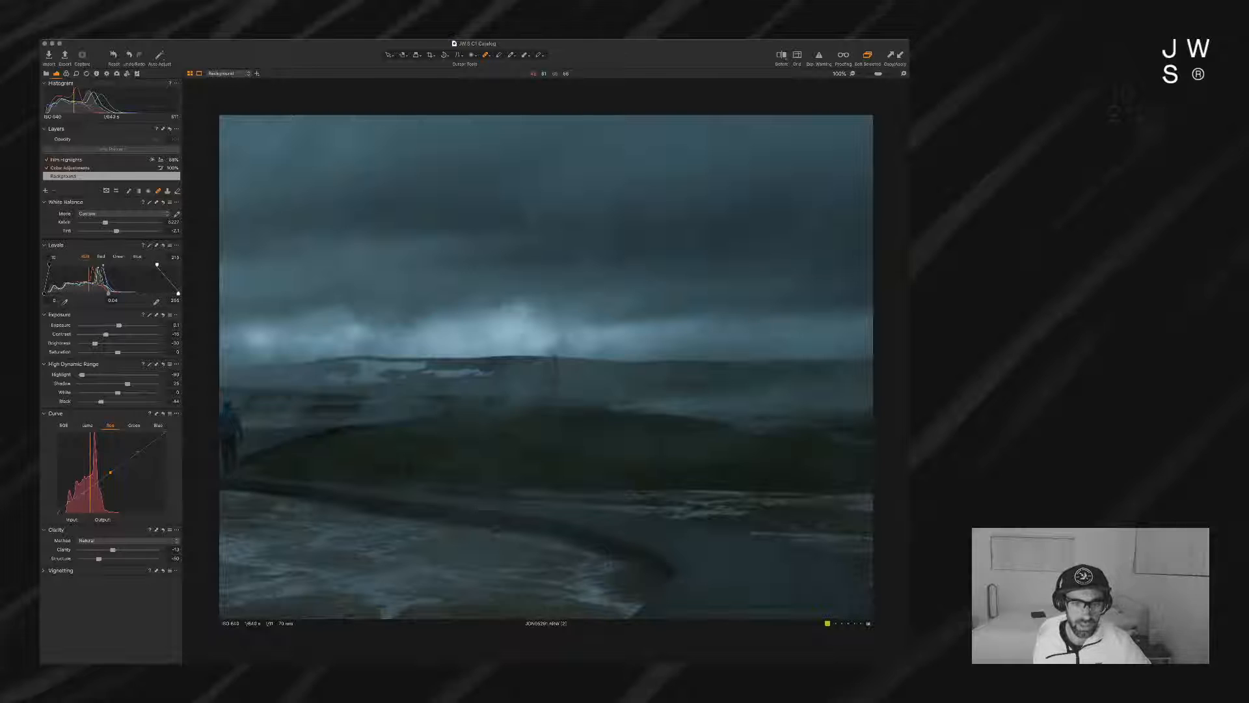
pyautogui.click(551, 358)
pyautogui.moveTo(551, 359); pyautogui.dragTo(549, 379)
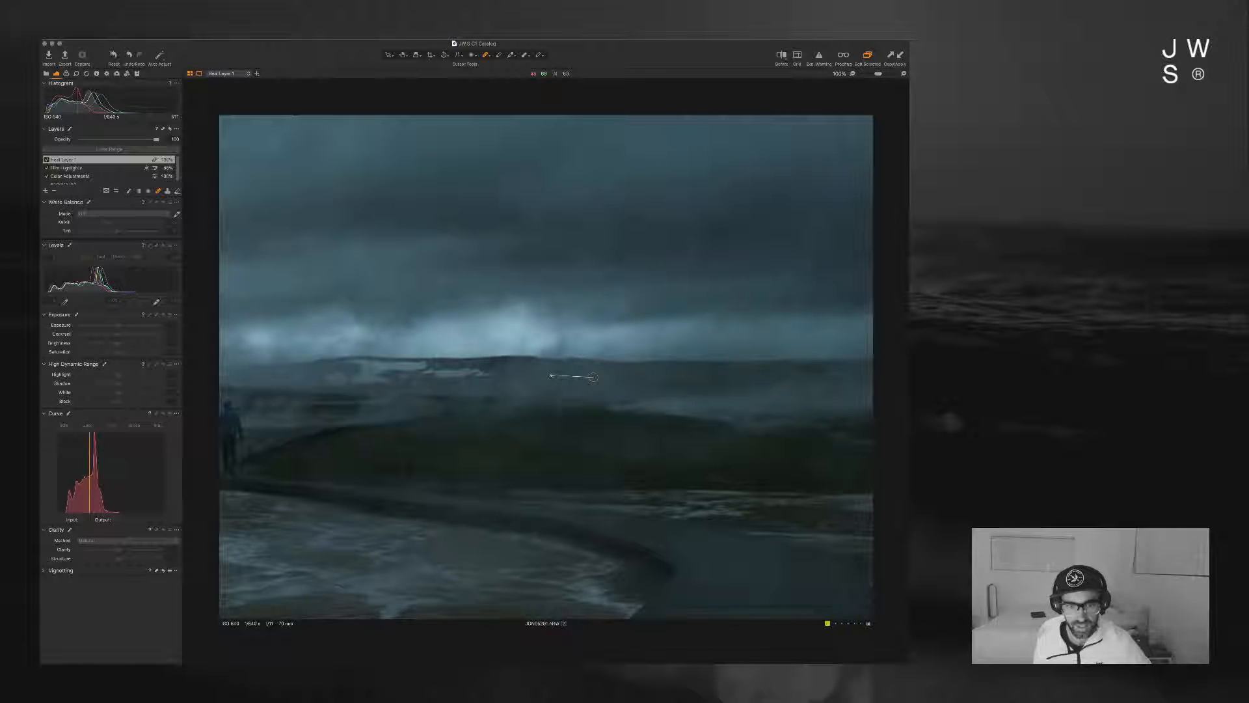
pyautogui.moveTo(593, 378); pyautogui.dragTo(595, 378)
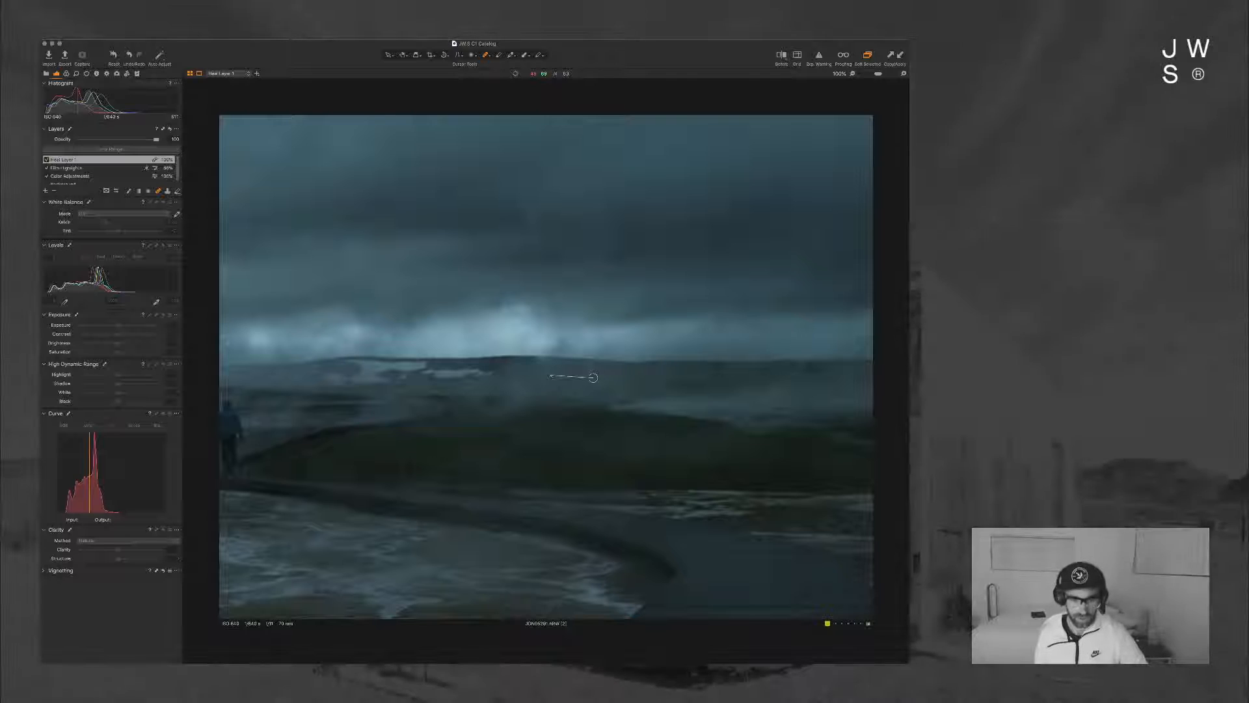
pyautogui.press('h')
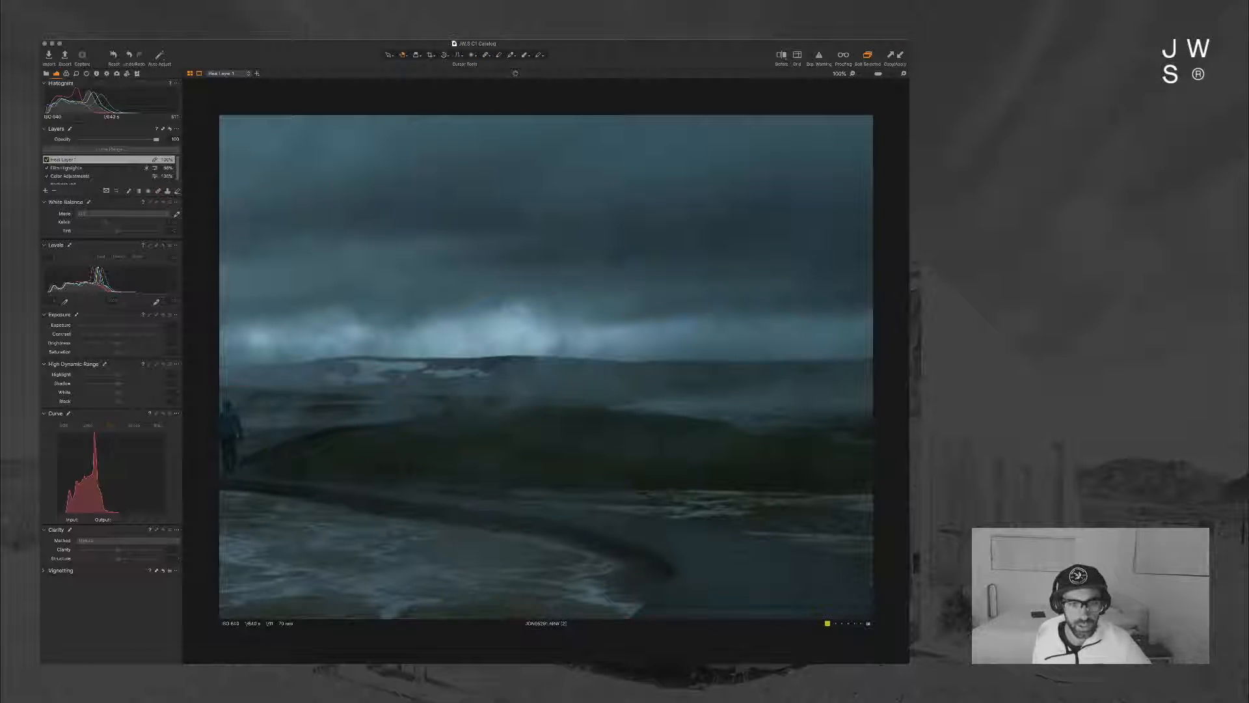
pyautogui.press('super+0')
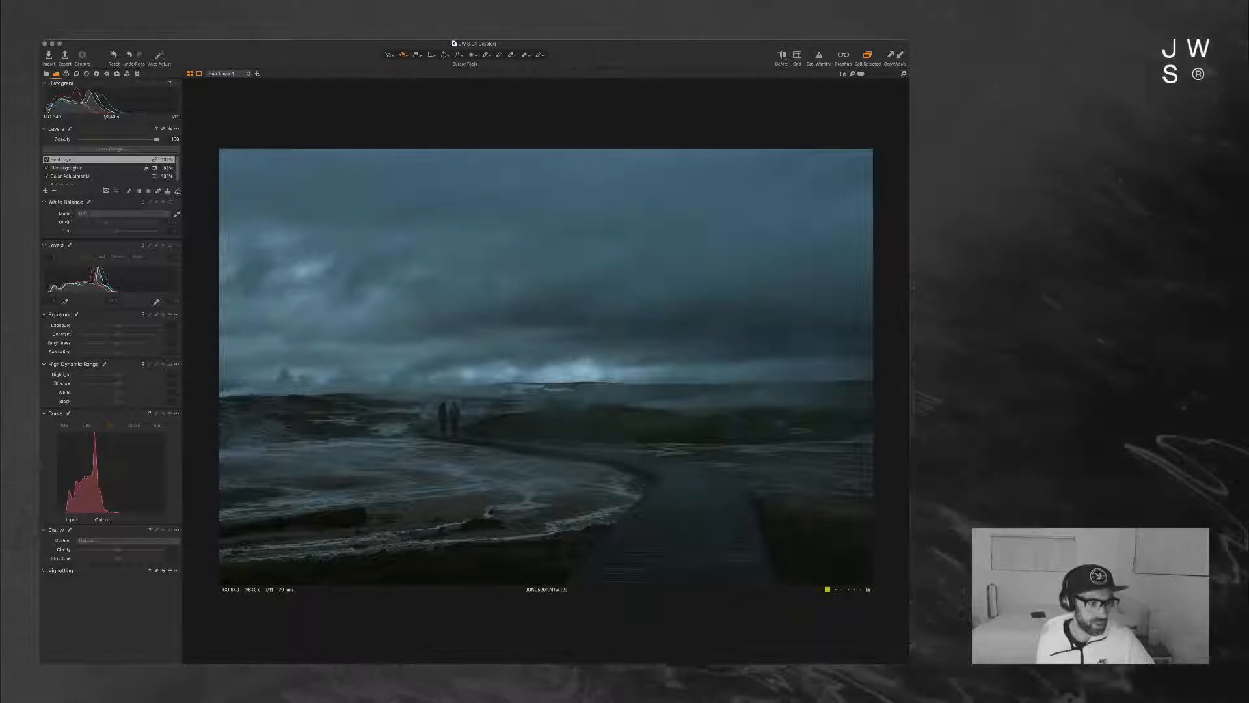
# Step: Shape the Background layer's green channel curve with deep-shadow, shadow, midtone and highlight points
pyautogui.click(64, 183)
pyautogui.click(134, 425)
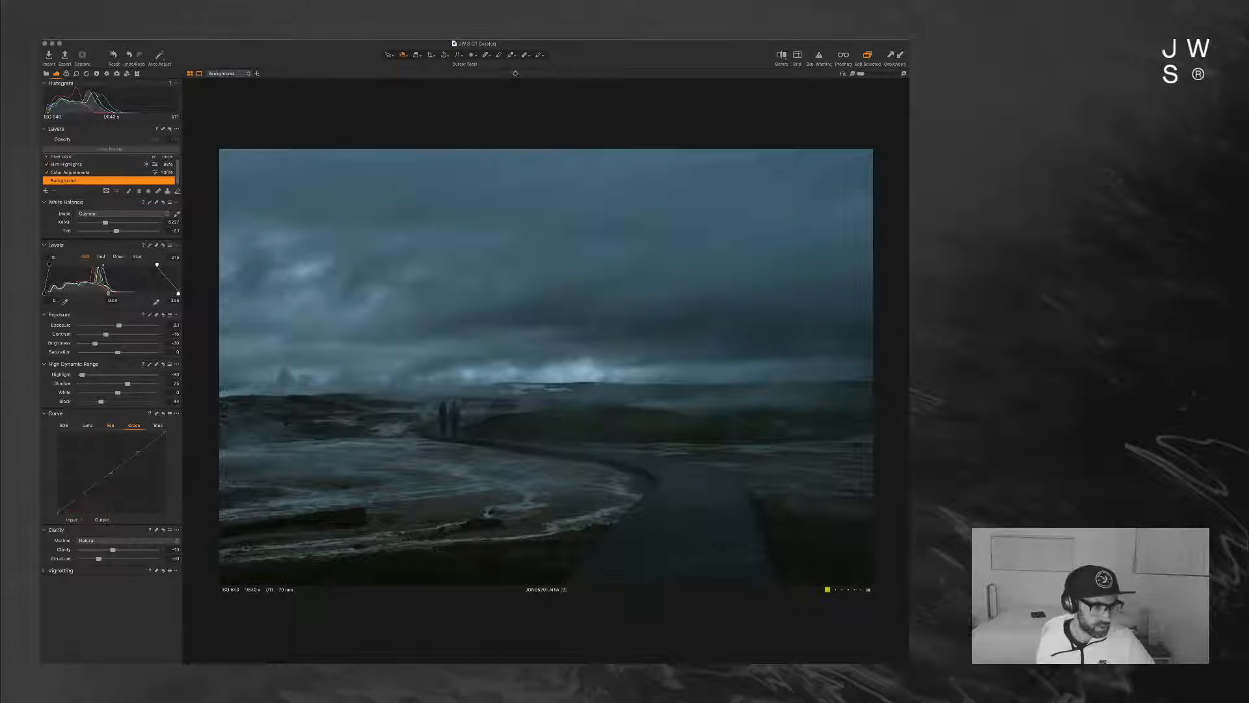
pyautogui.click(83, 493)
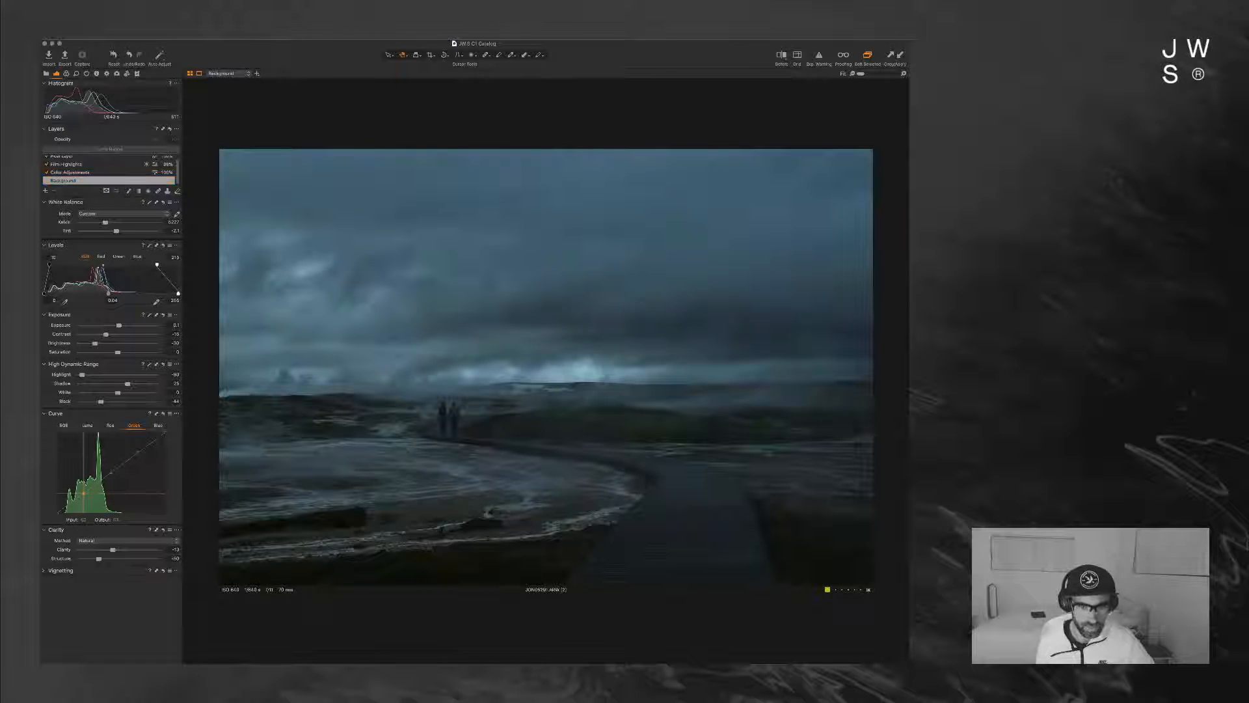
pyautogui.moveTo(82, 493); pyautogui.dragTo(84, 496)
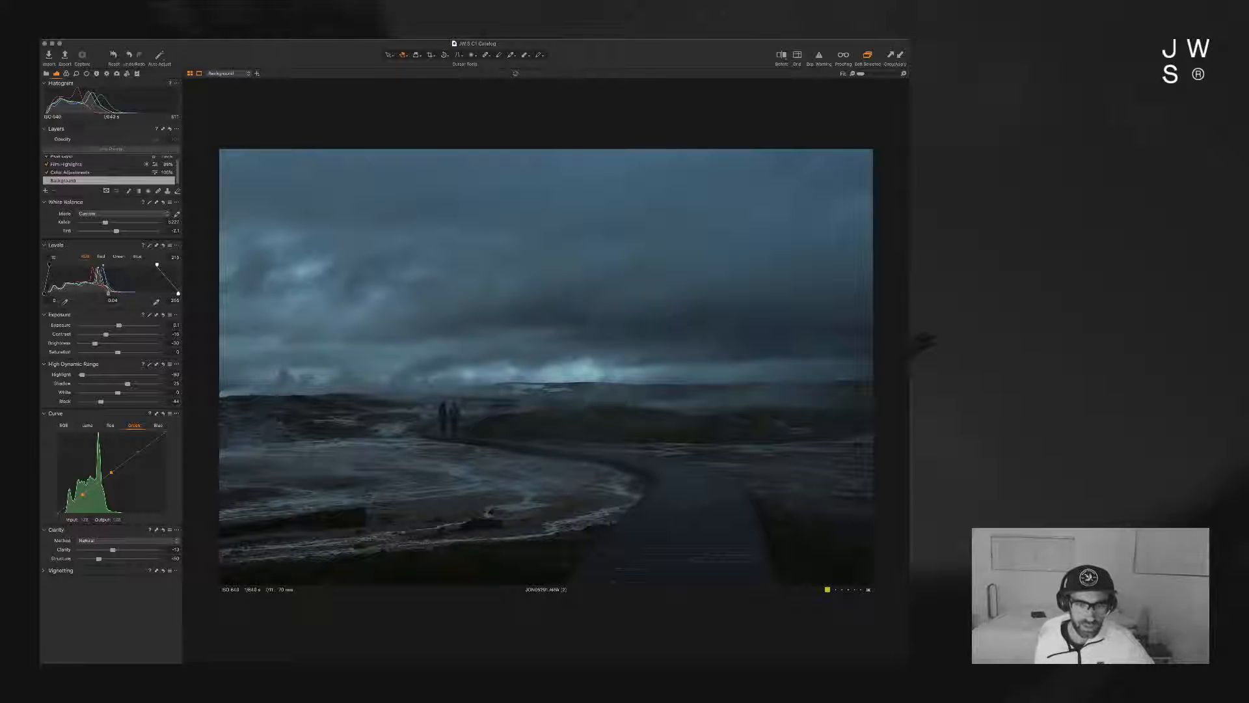
pyautogui.moveTo(82, 494); pyautogui.dragTo(111, 472)
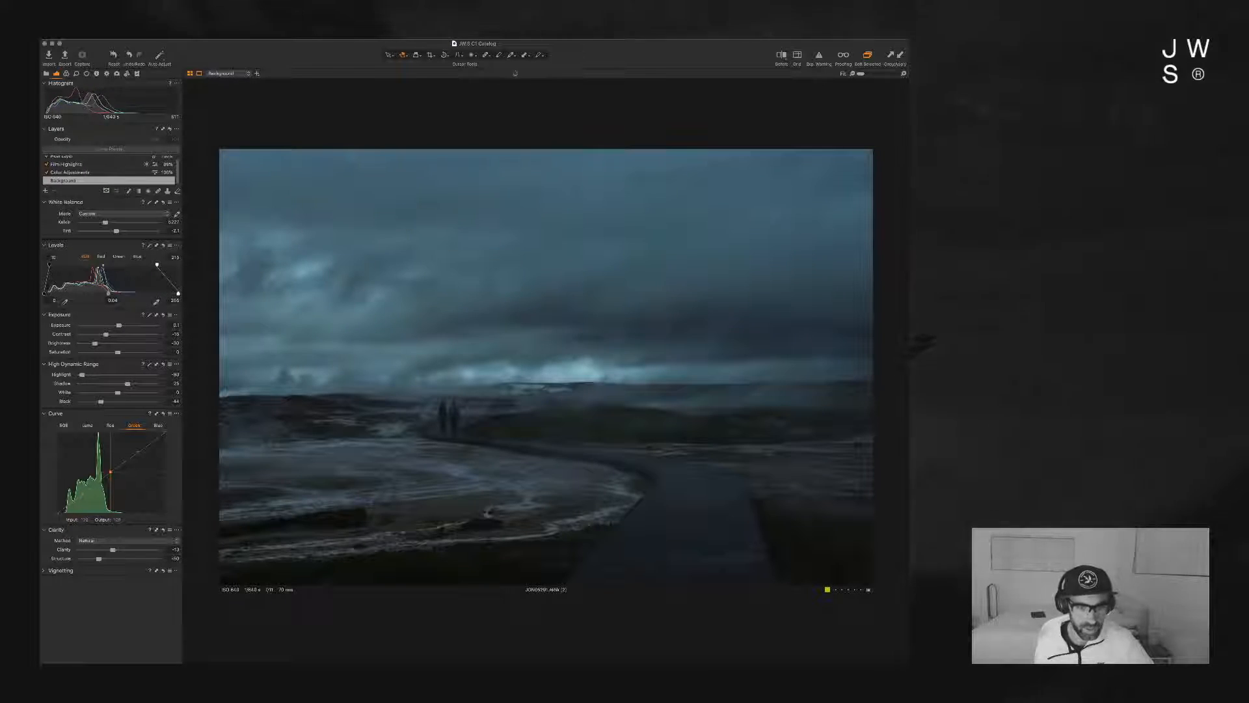
pyautogui.moveTo(110, 472); pyautogui.dragTo(136, 451)
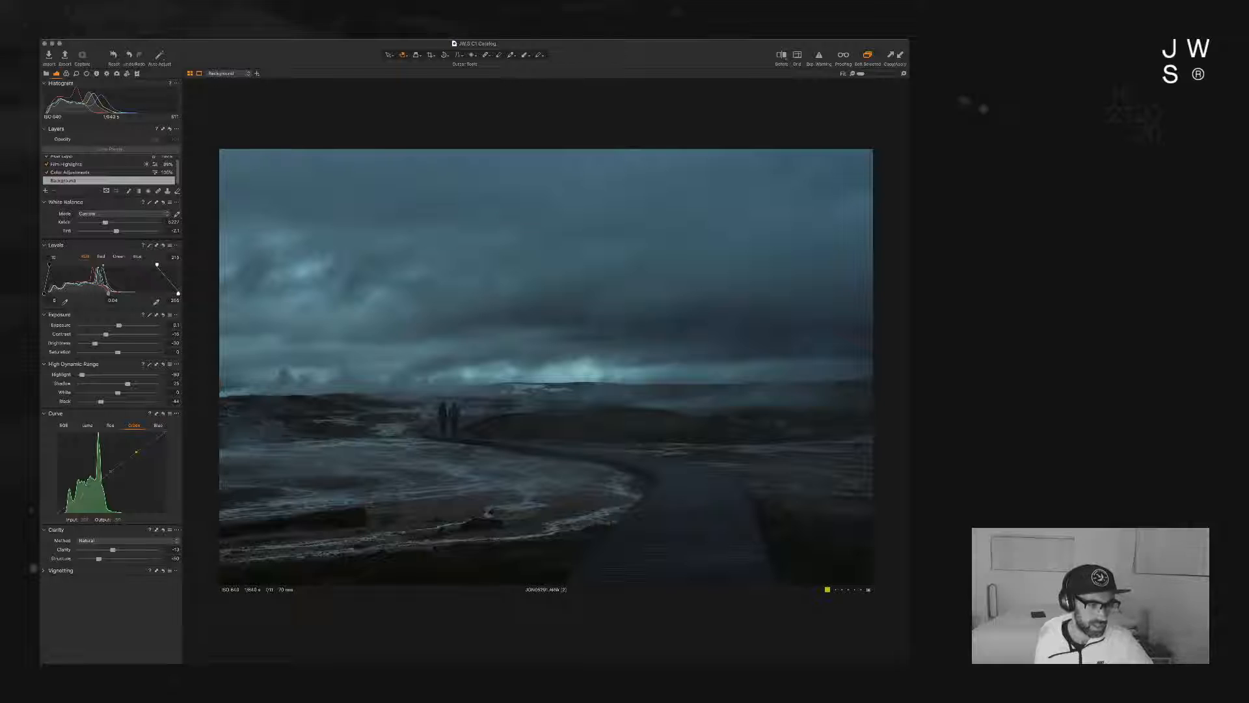
pyautogui.click(68, 505)
pyautogui.moveTo(68, 504); pyautogui.dragTo(68, 503)
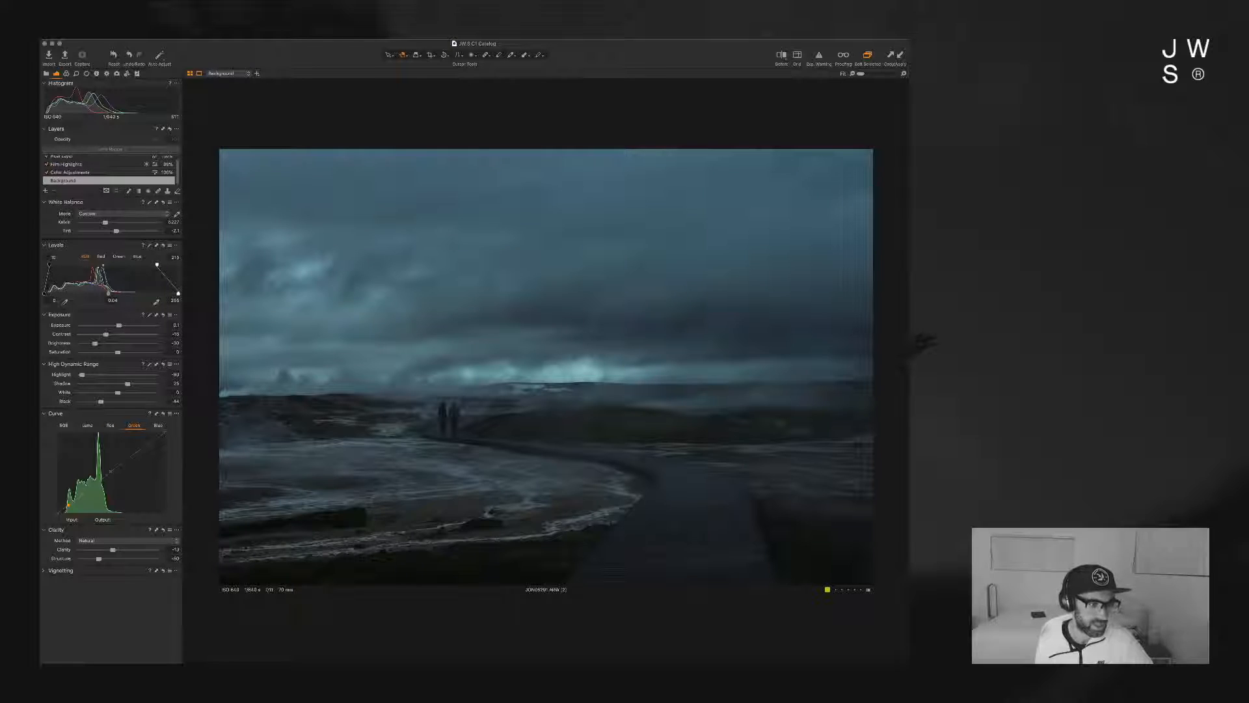
# Step: Shape the blue channel curve with shadow and midtone points, and briefly reset the curves to compare before restoring them
pyautogui.click(110, 425)
pyautogui.click(159, 425)
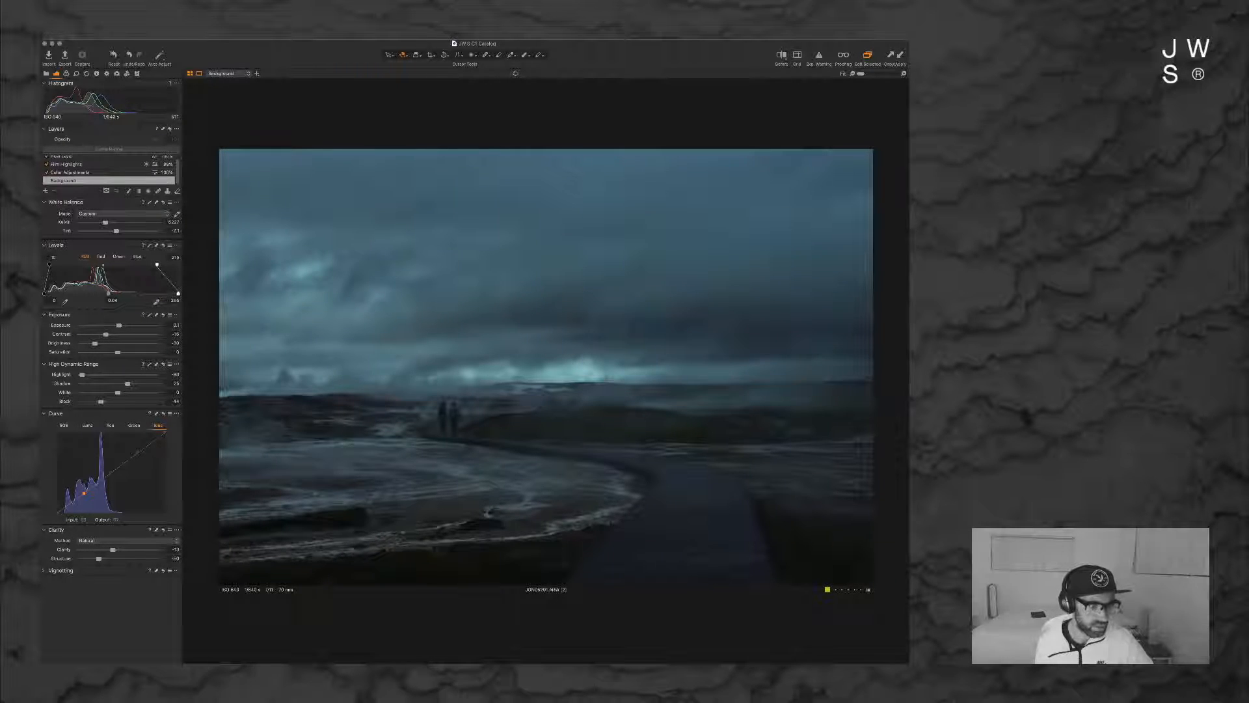
pyautogui.moveTo(84, 492); pyautogui.dragTo(106, 476)
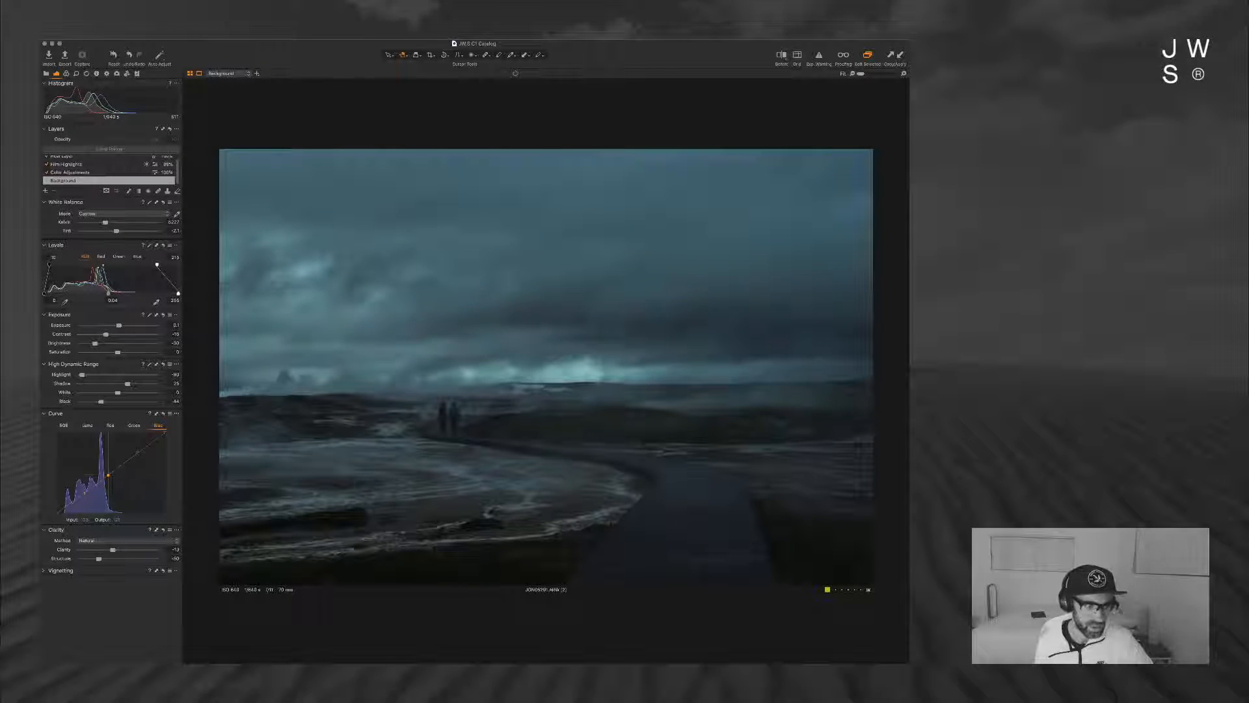
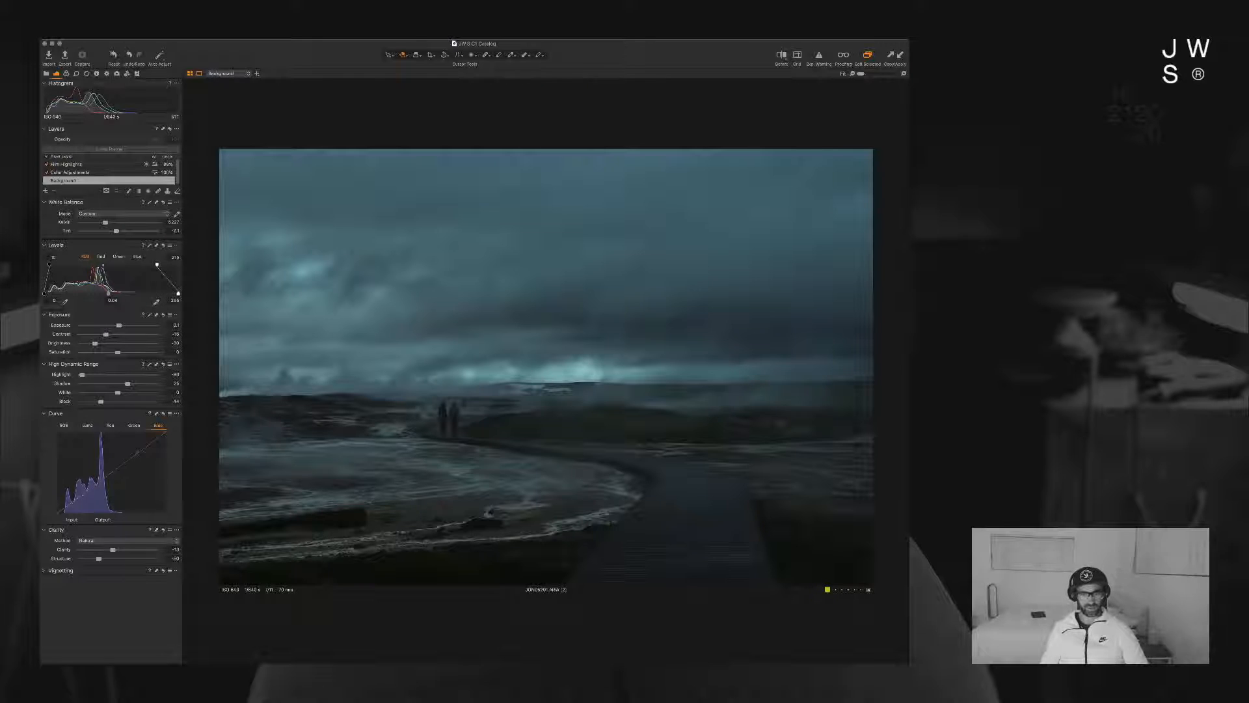
pyautogui.click(163, 414)
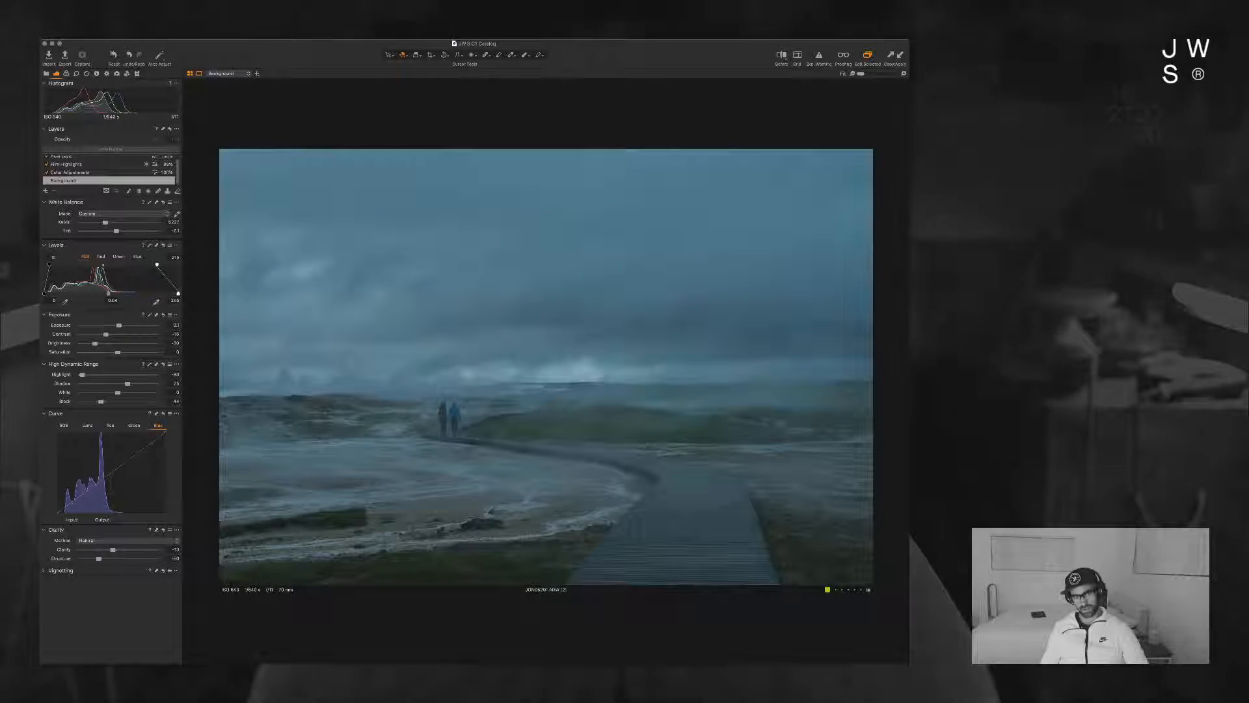
pyautogui.press('super+z')
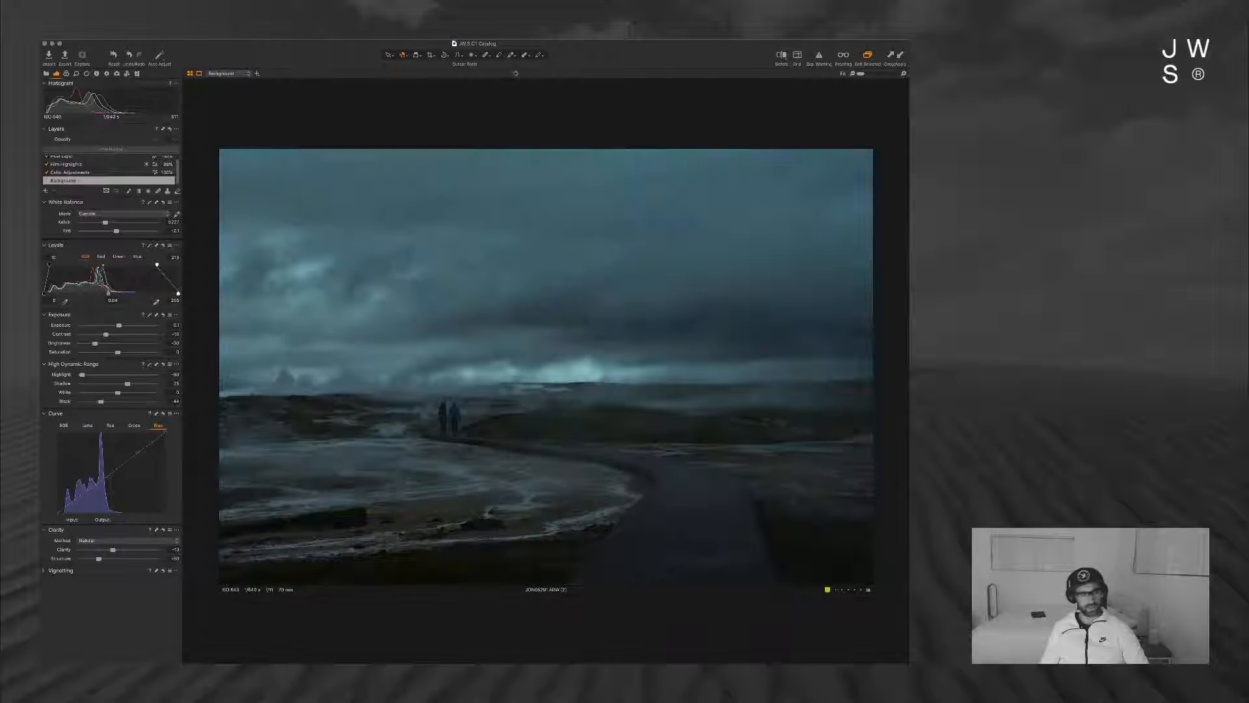
# Step: Pull the shadows of the luma curve slightly down and lower the overall exposure for a darker image
pyautogui.click(87, 426)
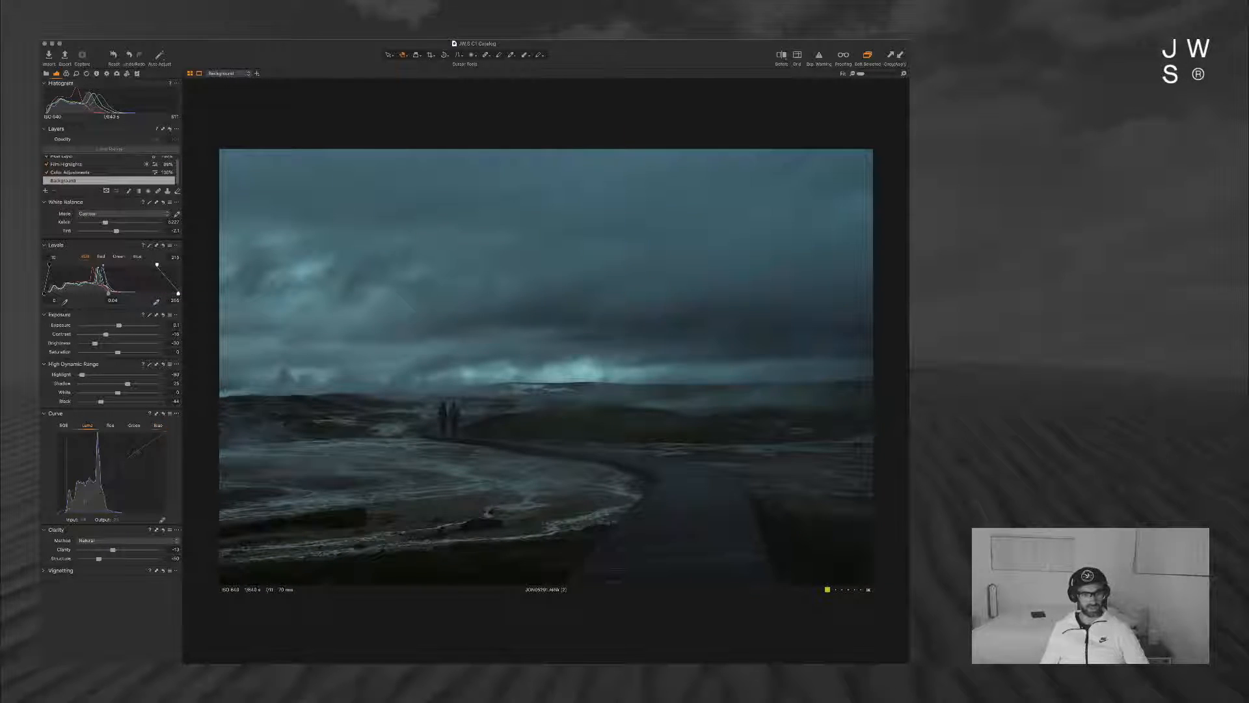
pyautogui.moveTo(85, 493); pyautogui.dragTo(84, 497)
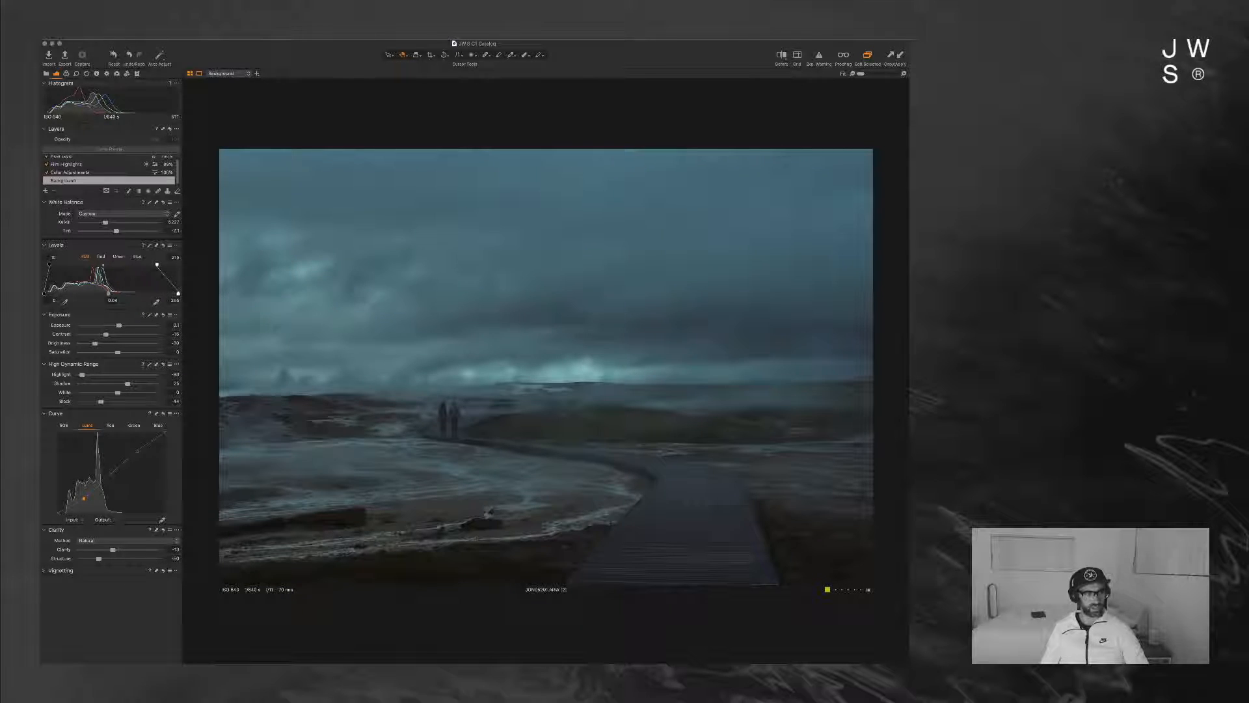
pyautogui.moveTo(118, 325); pyautogui.dragTo(112, 325)
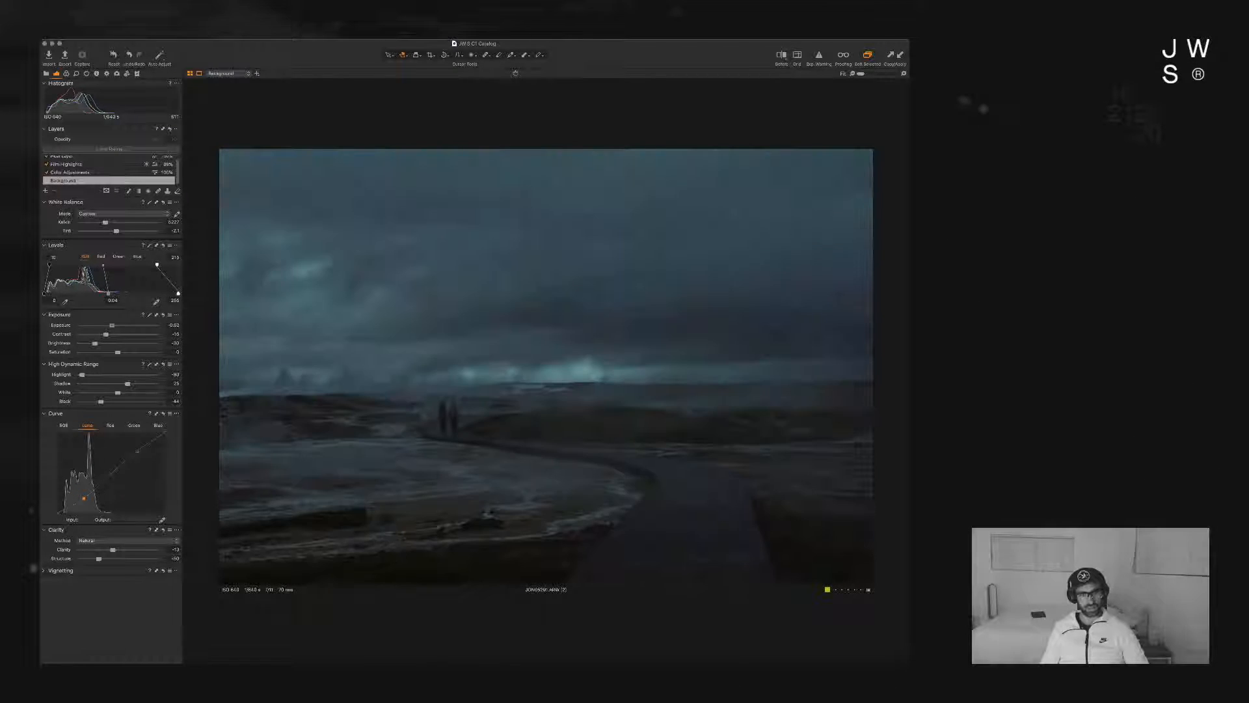
pyautogui.moveTo(113, 325); pyautogui.dragTo(114, 326)
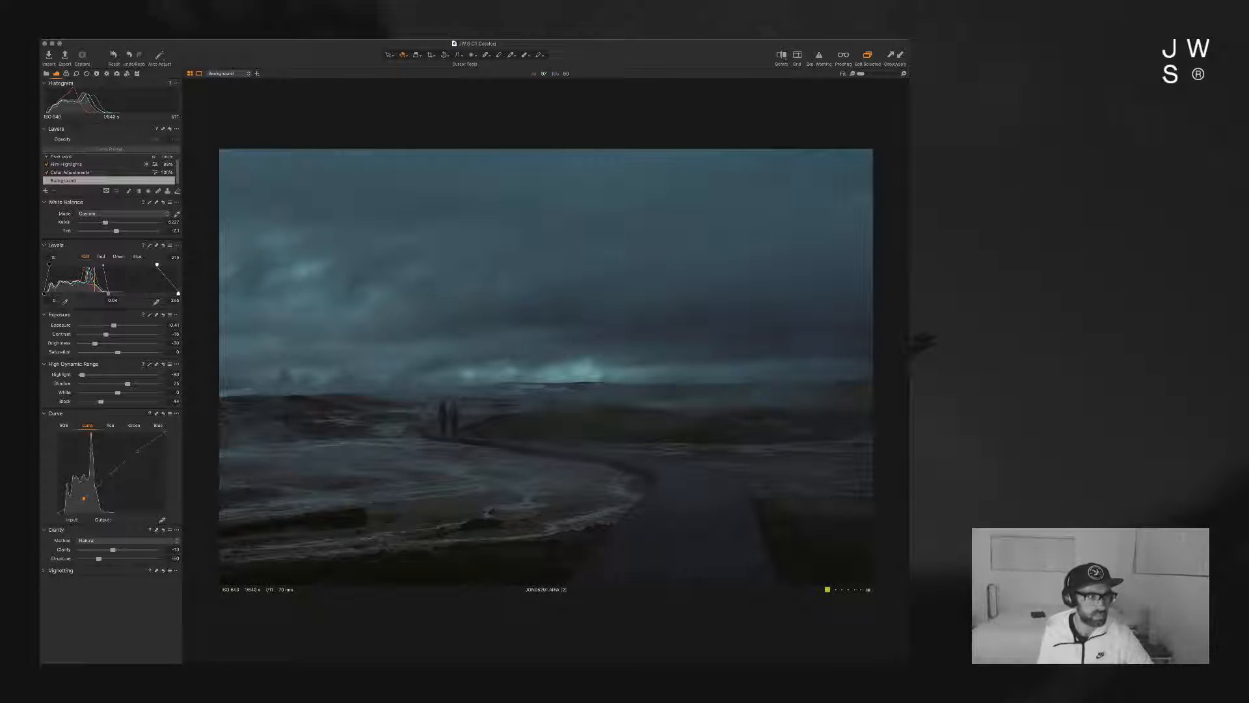
# Step: Tint the master color balance toward blue and reduce its saturation to a subtle shift
pyautogui.click(66, 74)
pyautogui.click(52, 257)
pyautogui.moveTo(108, 316); pyautogui.dragTo(80, 327)
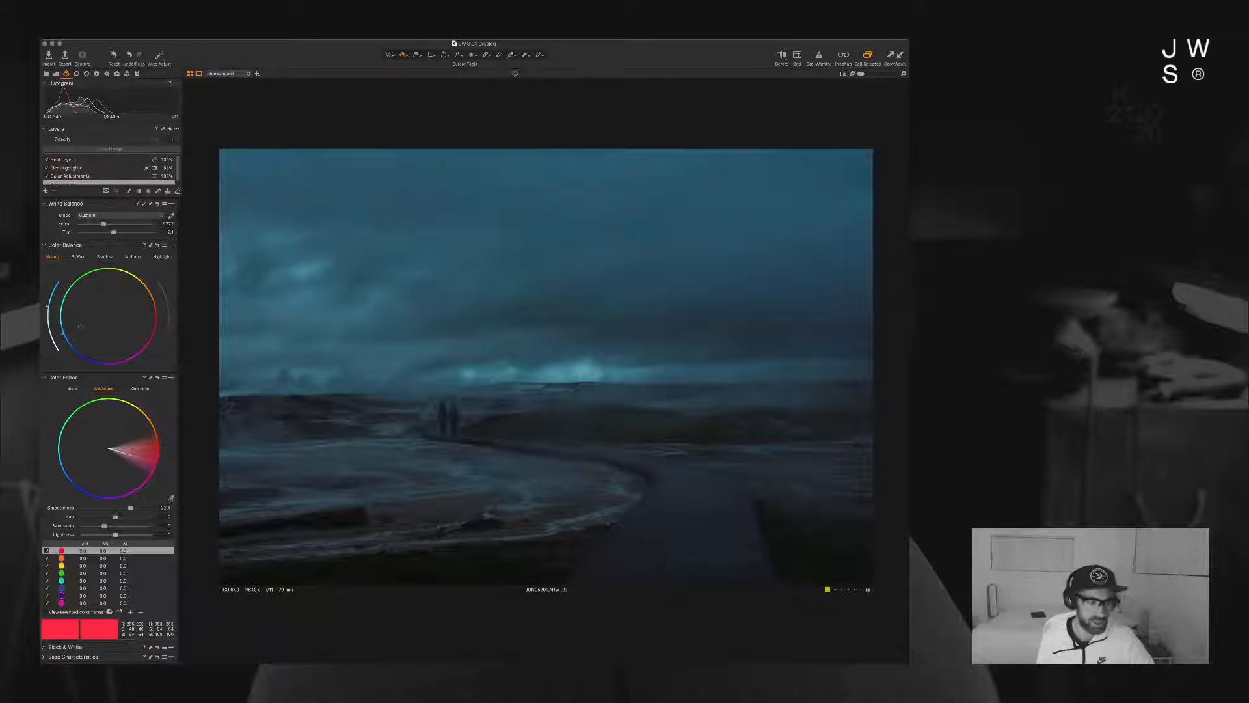
pyautogui.moveTo(80, 327); pyautogui.dragTo(81, 328)
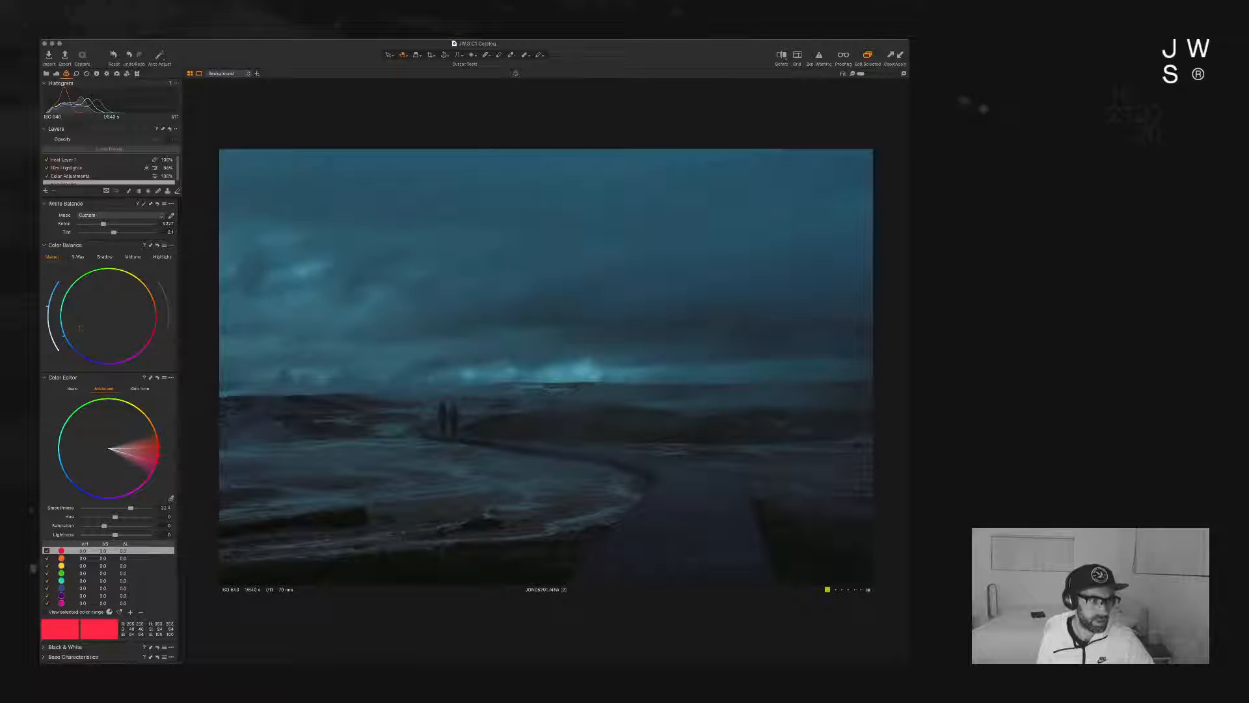
pyautogui.moveTo(47, 319); pyautogui.dragTo(48, 330)
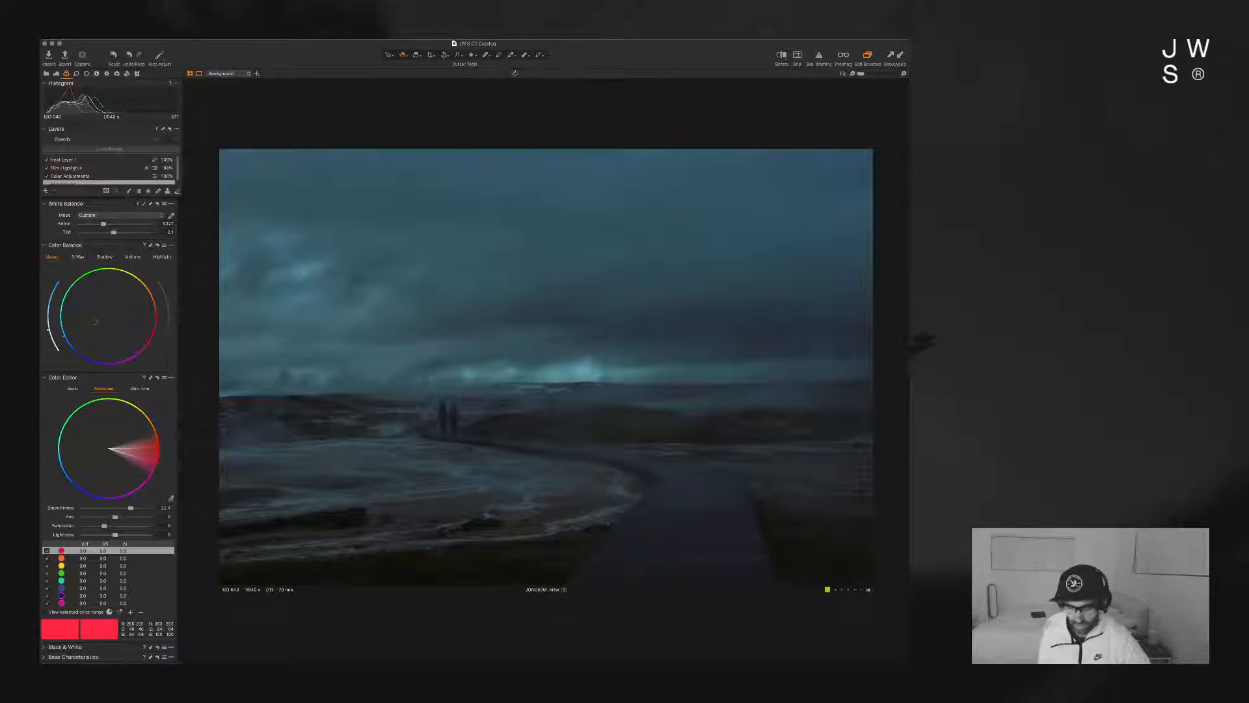
# Step: Compare the two boardwalk variants side by side, and return to the second variant alone
pyautogui.press('super+alt+v')
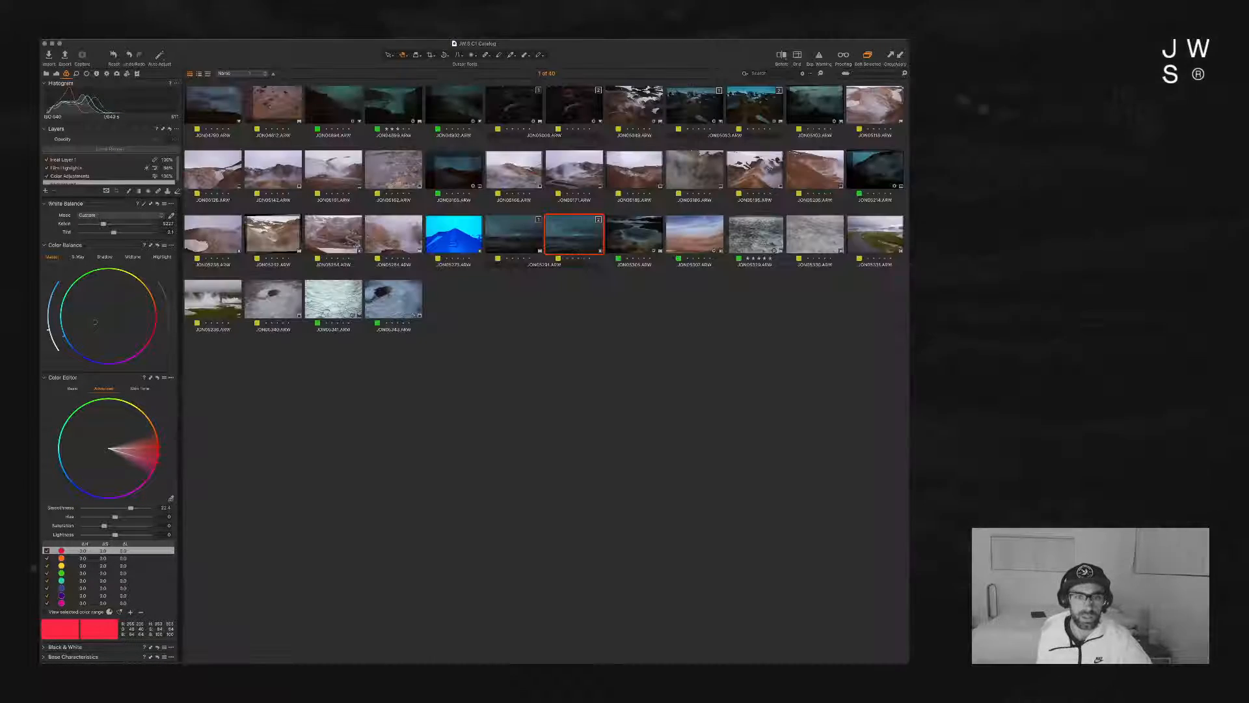
pyautogui.keyDown('shift'); pyautogui.click(513, 234); pyautogui.keyUp('shift')
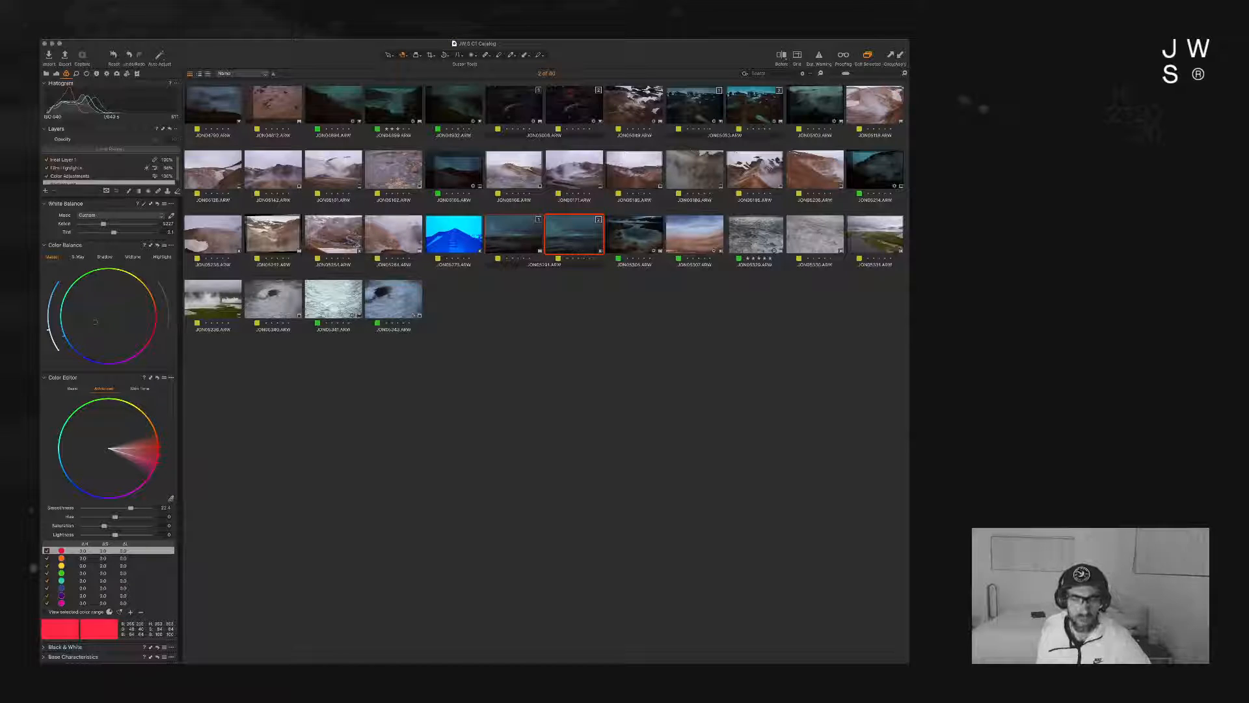
pyautogui.press('super+alt+v')
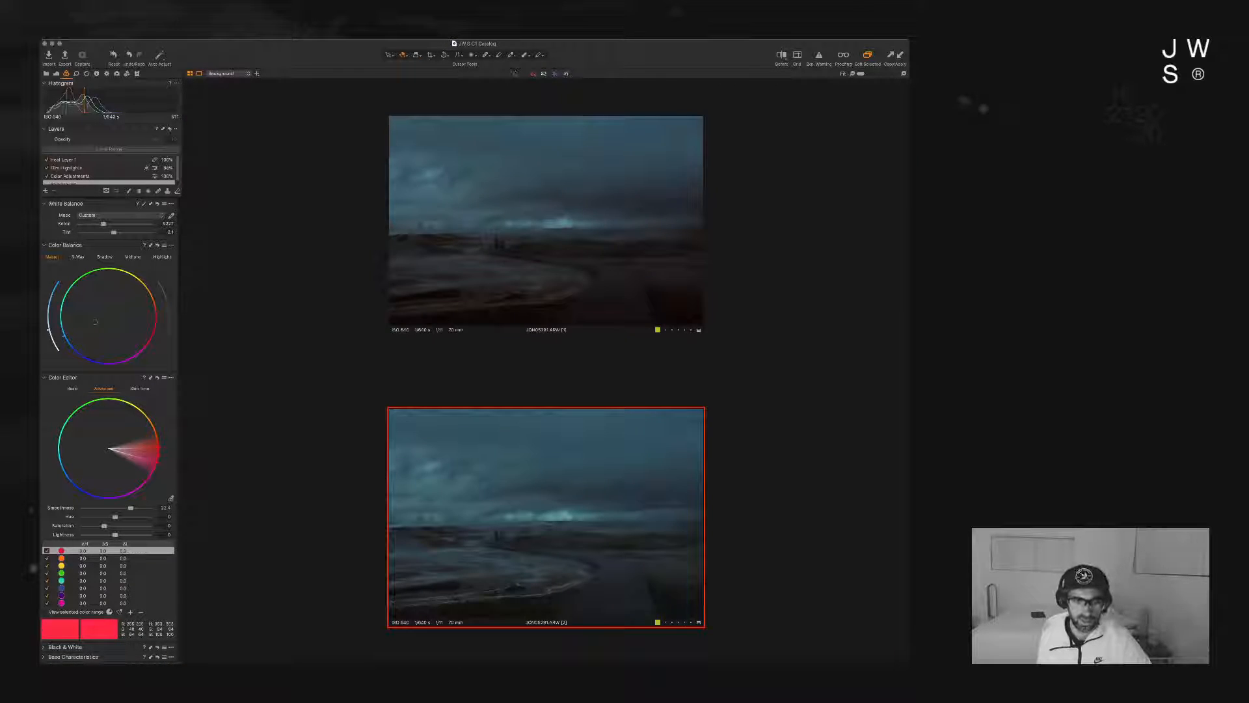
pyautogui.click(546, 223)
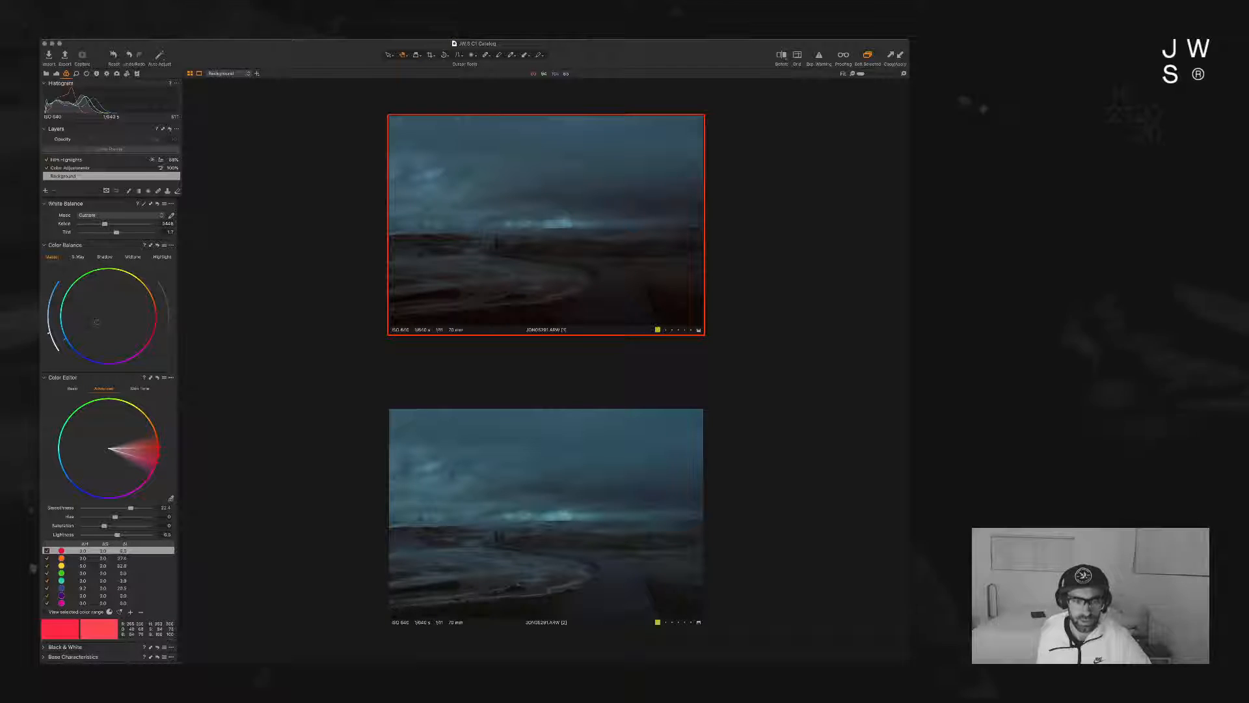
pyautogui.click(546, 516)
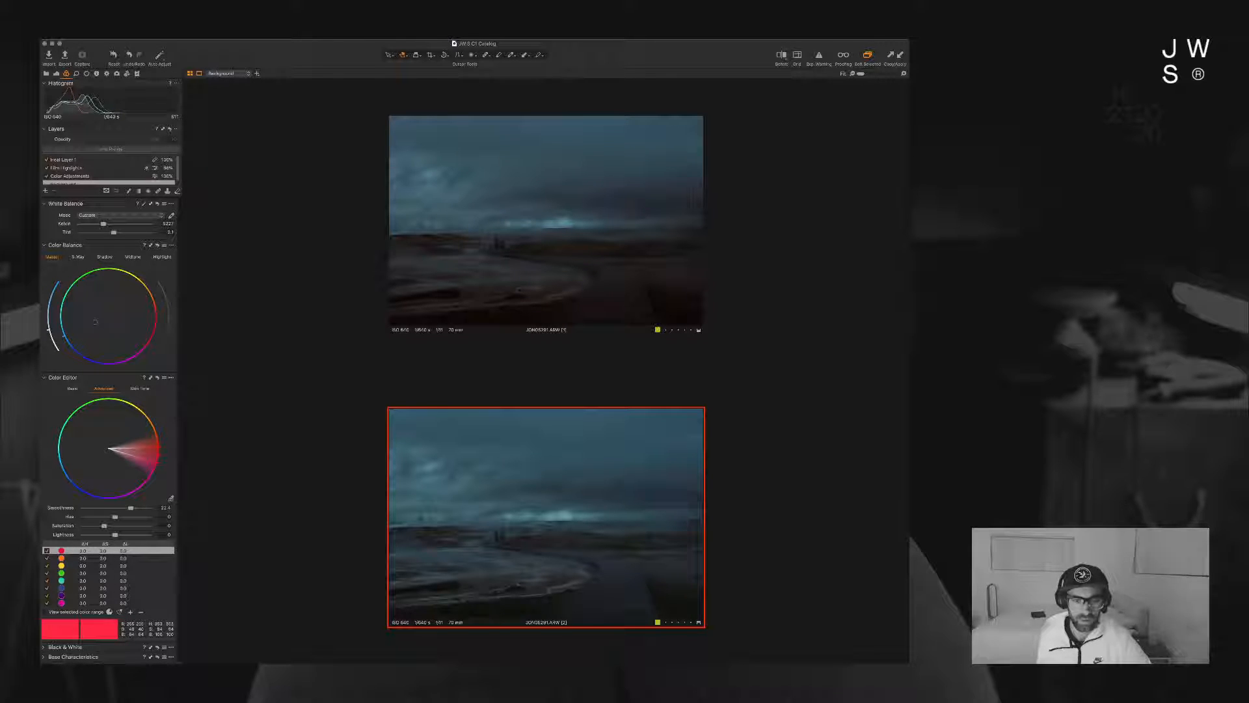
pyautogui.doubleClick(560, 472)
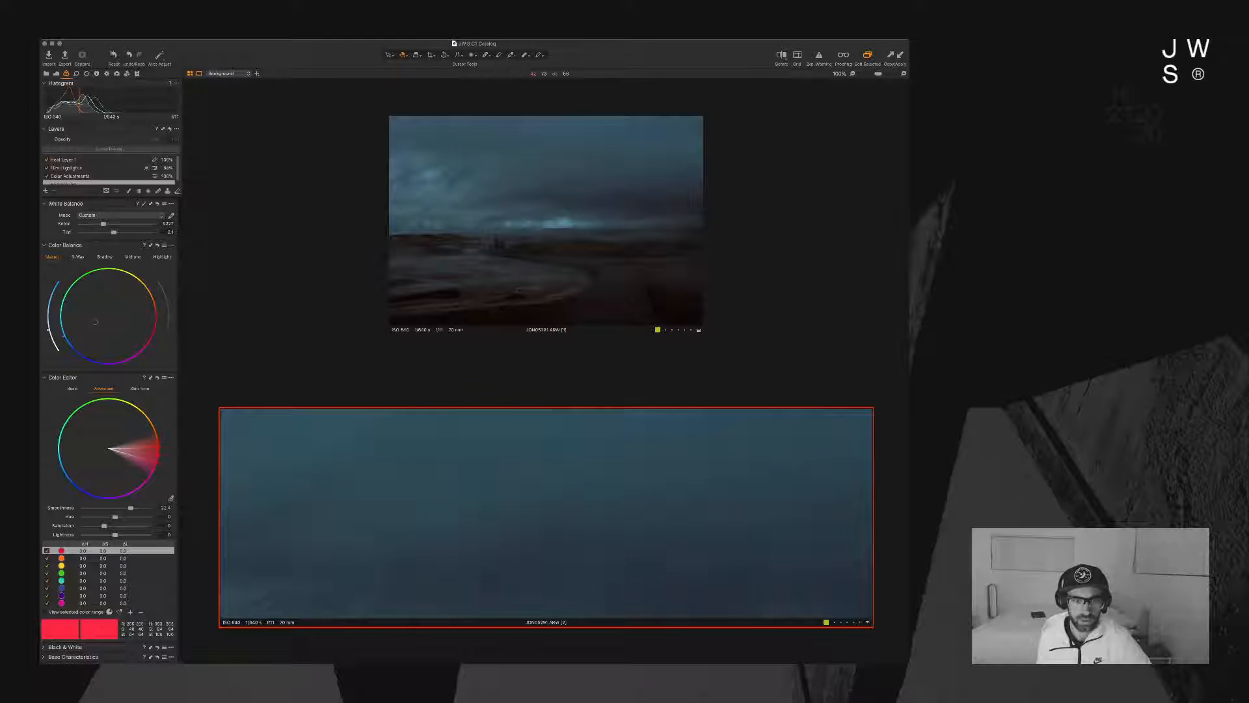
pyautogui.doubleClick(553, 504)
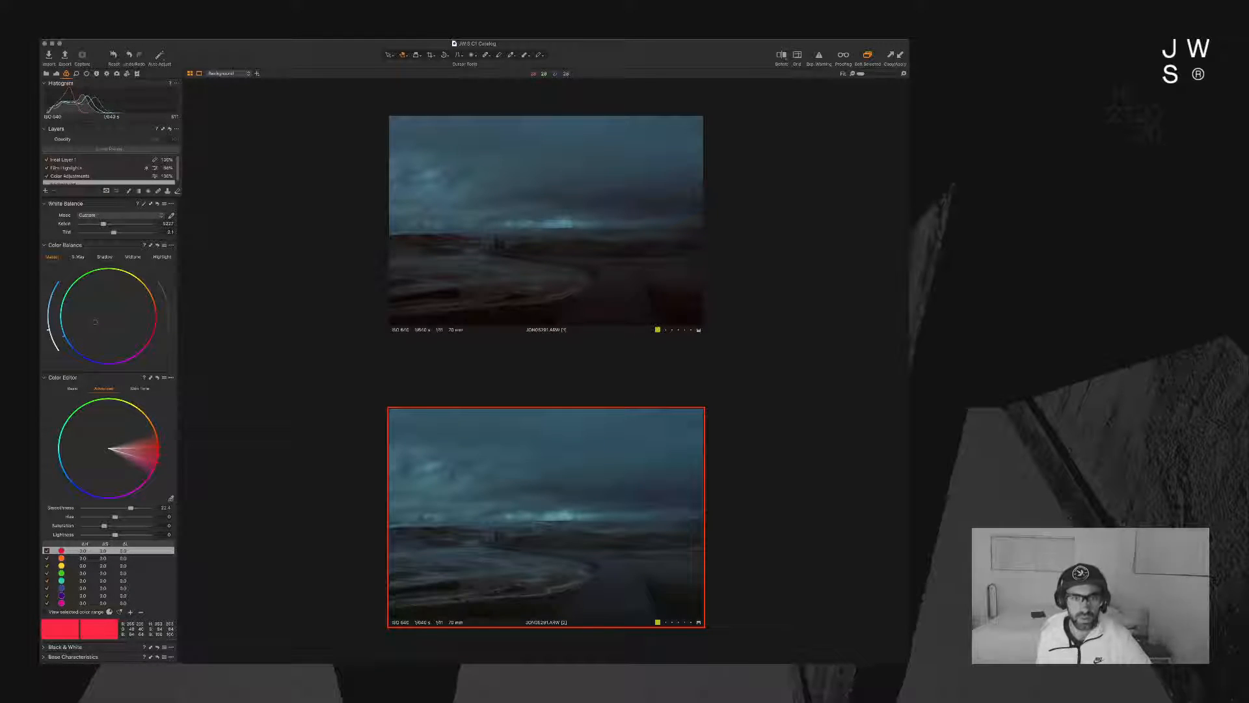
pyautogui.press('super+alt+v')
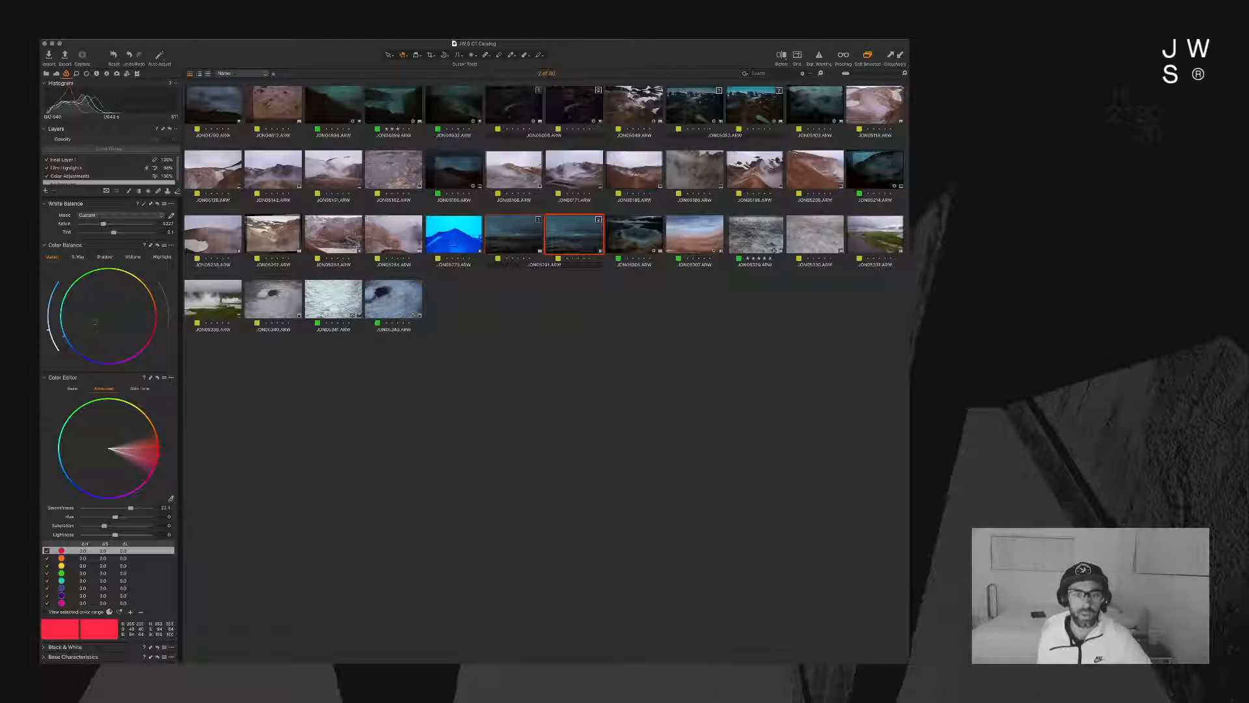
pyautogui.press('super+alt+v')
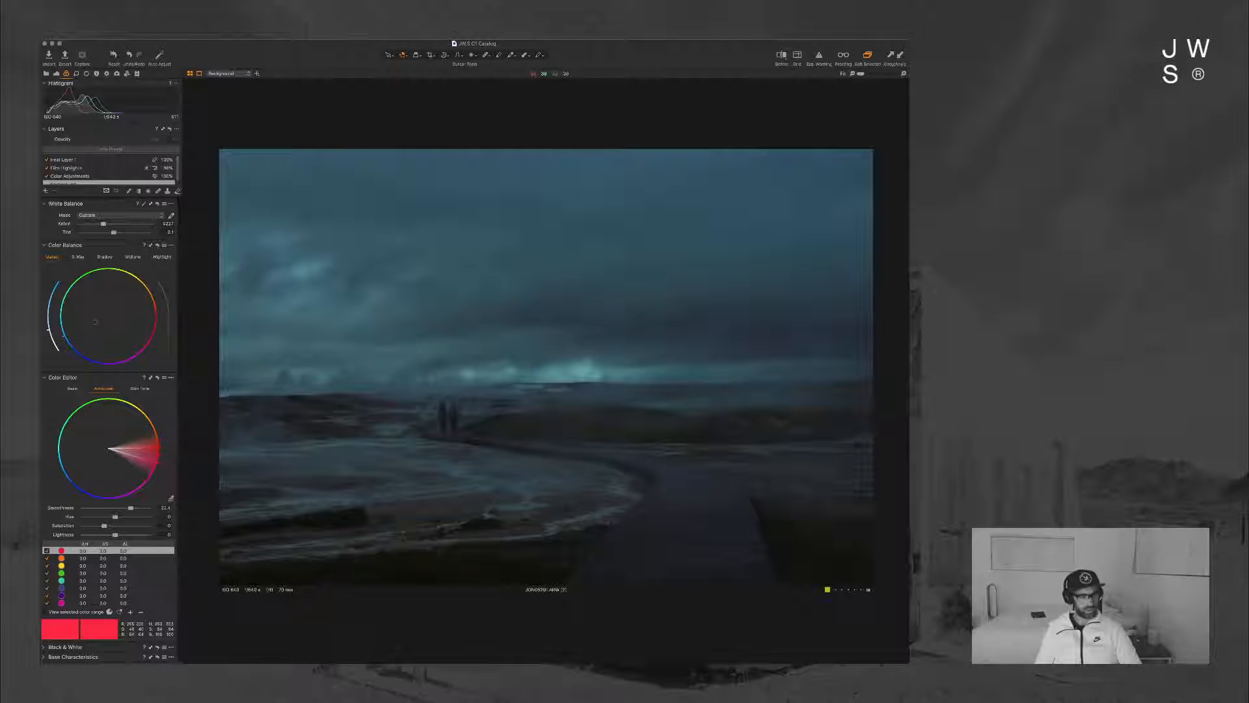
# Step: Shift the blue range's hue toward cyan in the advanced color editor, and raise its saturation and lightness
pyautogui.click(115, 588)
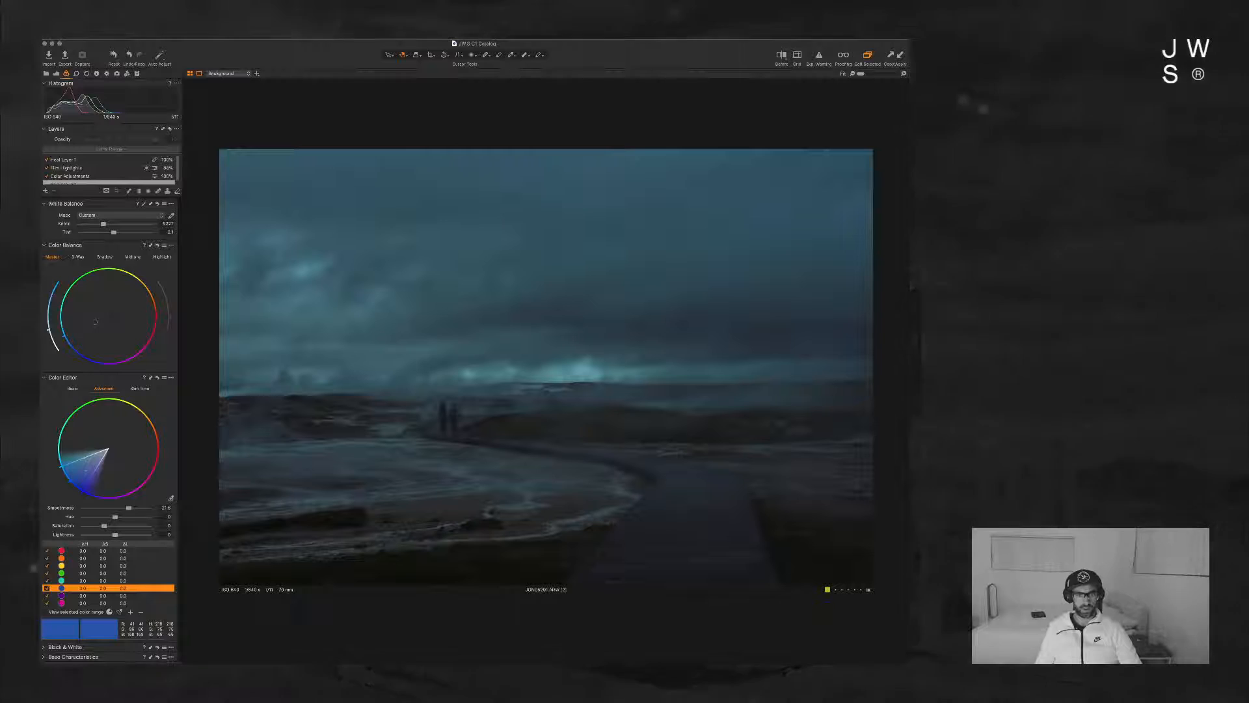
pyautogui.moveTo(115, 516); pyautogui.dragTo(82, 516)
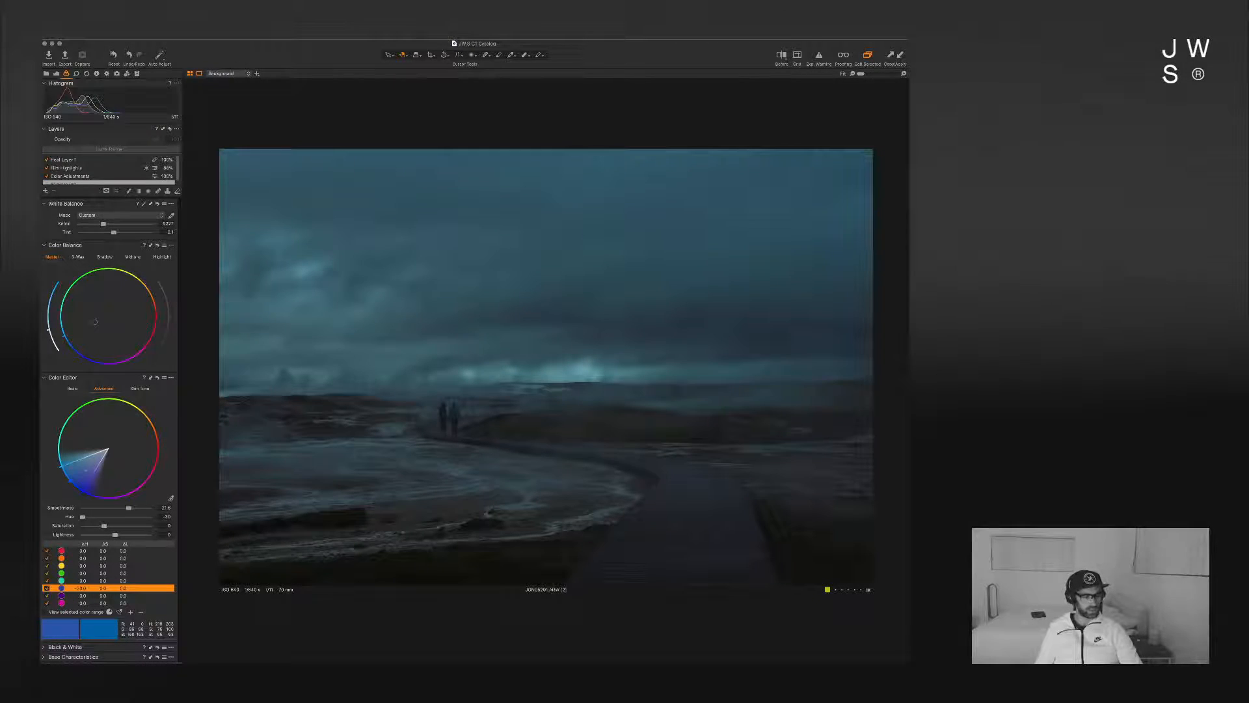
pyautogui.moveTo(83, 516); pyautogui.dragTo(107, 525)
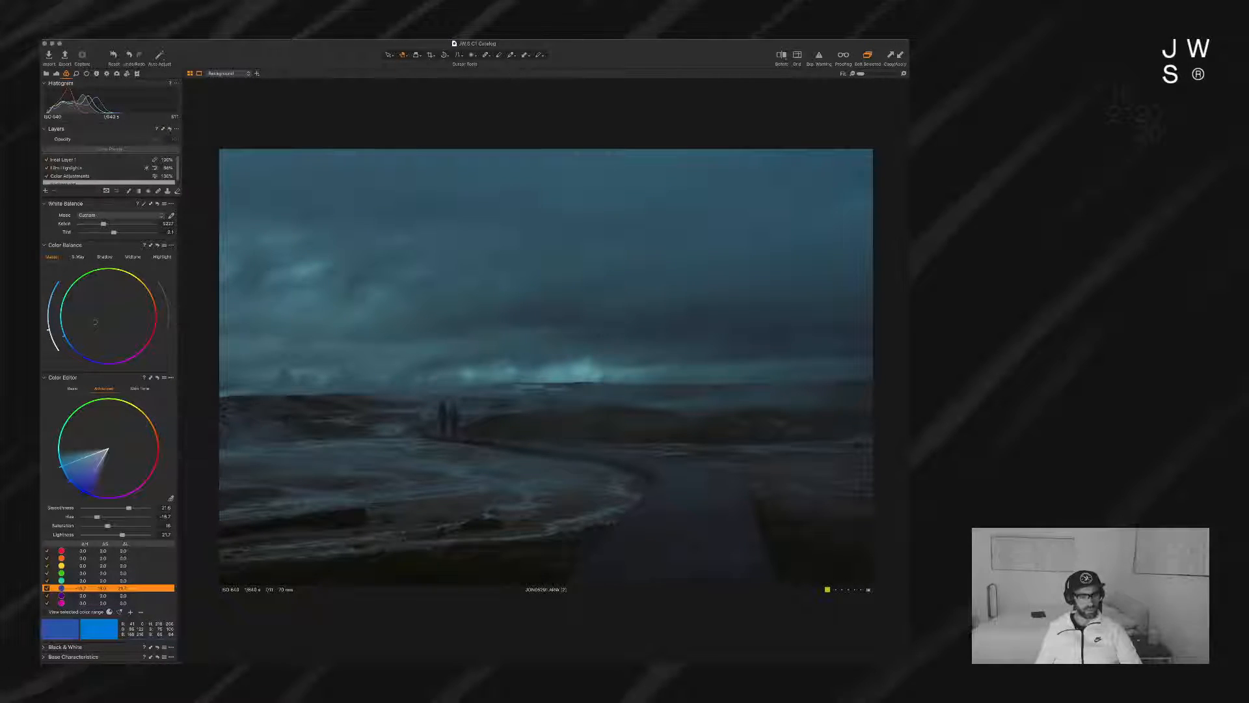
# Step: Fine-tune the blue range's saturation, and raise the lightness and smoothness of the teal range in the advanced color editor
pyautogui.moveTo(108, 525); pyautogui.dragTo(109, 525)
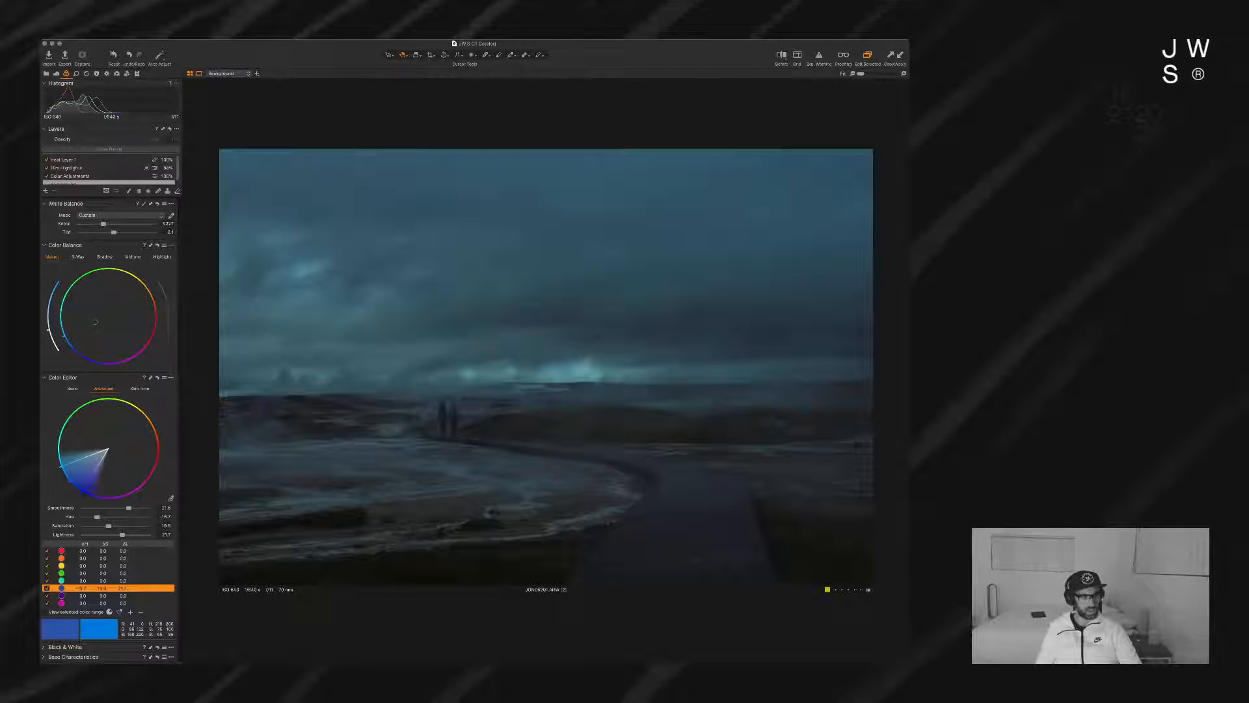
pyautogui.click(63, 580)
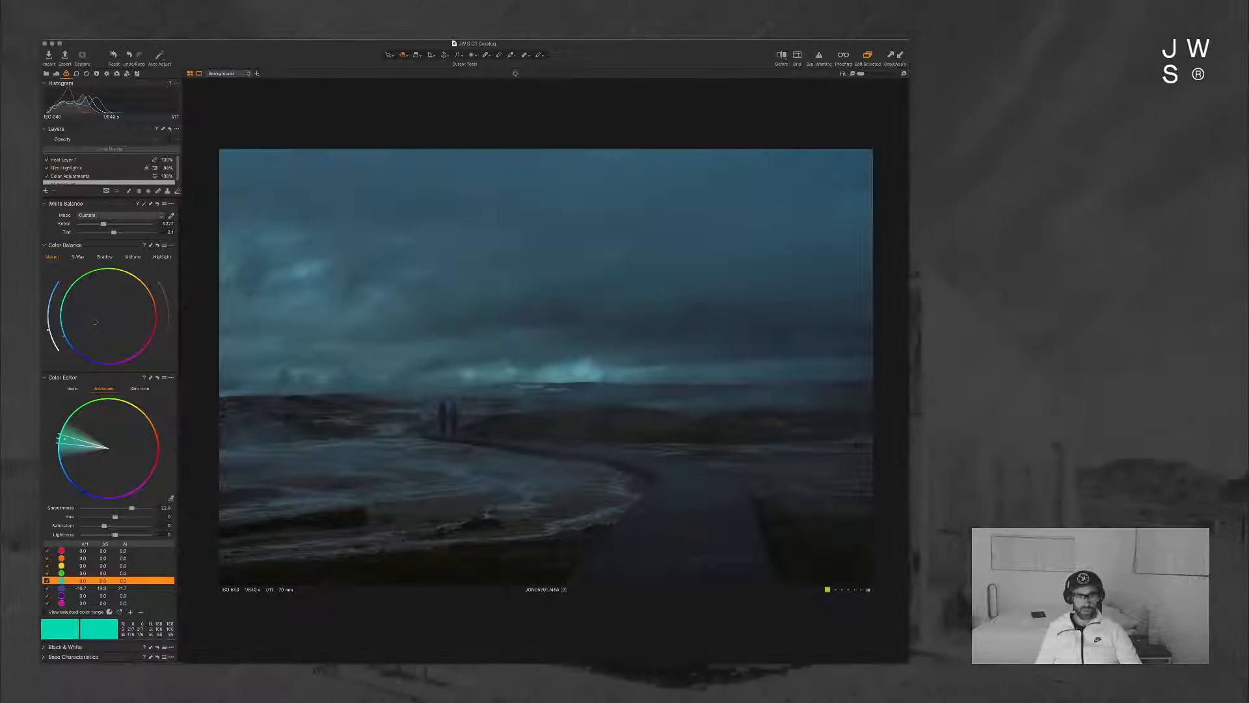
pyautogui.moveTo(115, 535); pyautogui.dragTo(127, 534)
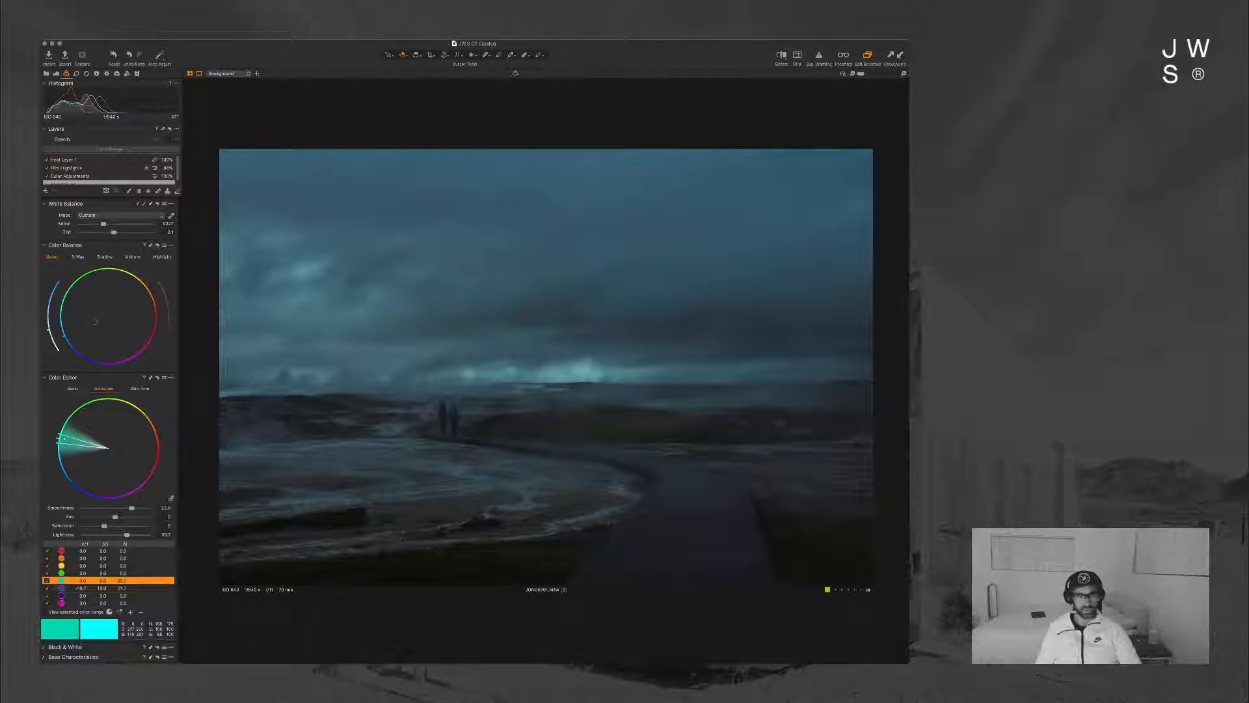
pyautogui.moveTo(132, 508); pyautogui.dragTo(148, 508)
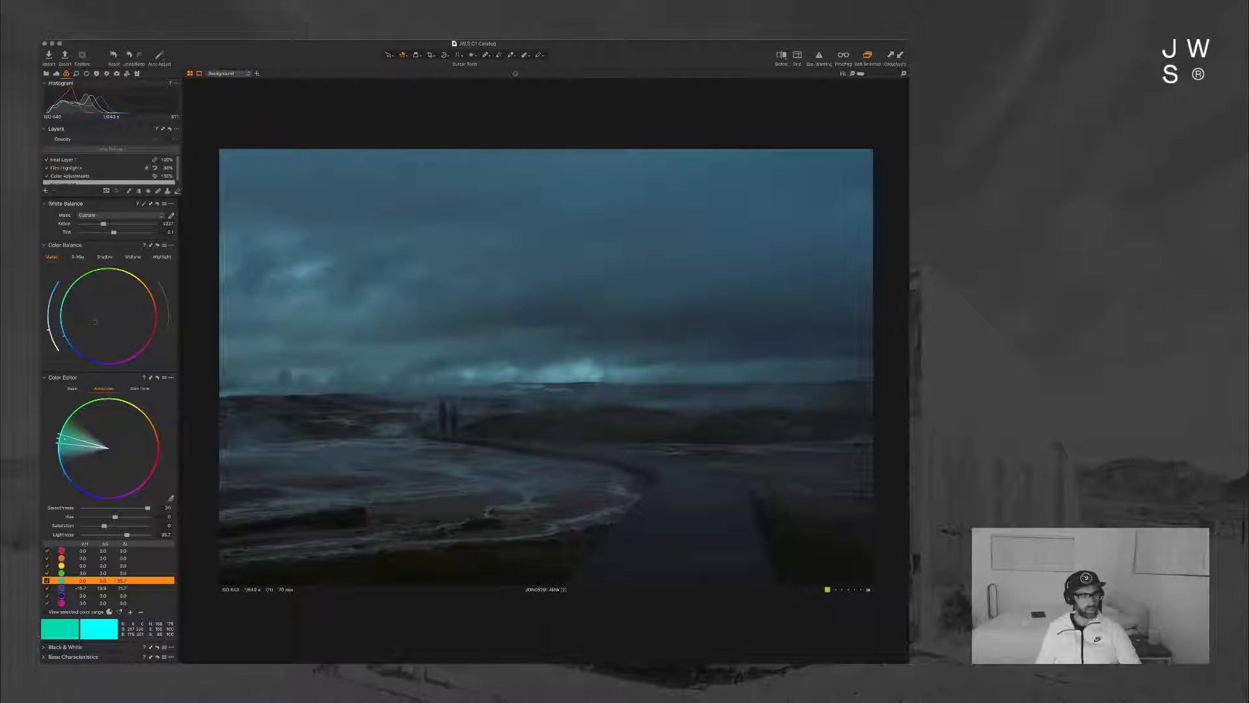
# Step: Darken the midtones slightly in Levels and raise the output black level for softer, faded shadows
pyautogui.click(56, 74)
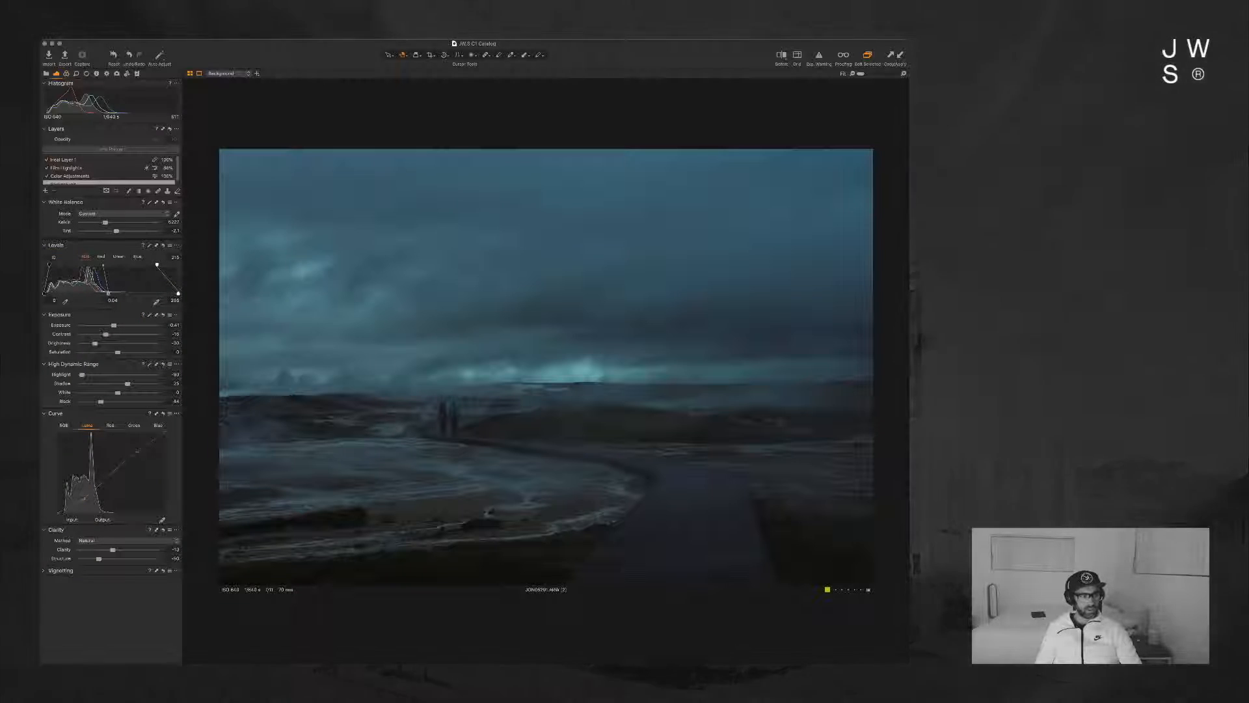
pyautogui.moveTo(108, 294); pyautogui.dragTo(153, 293)
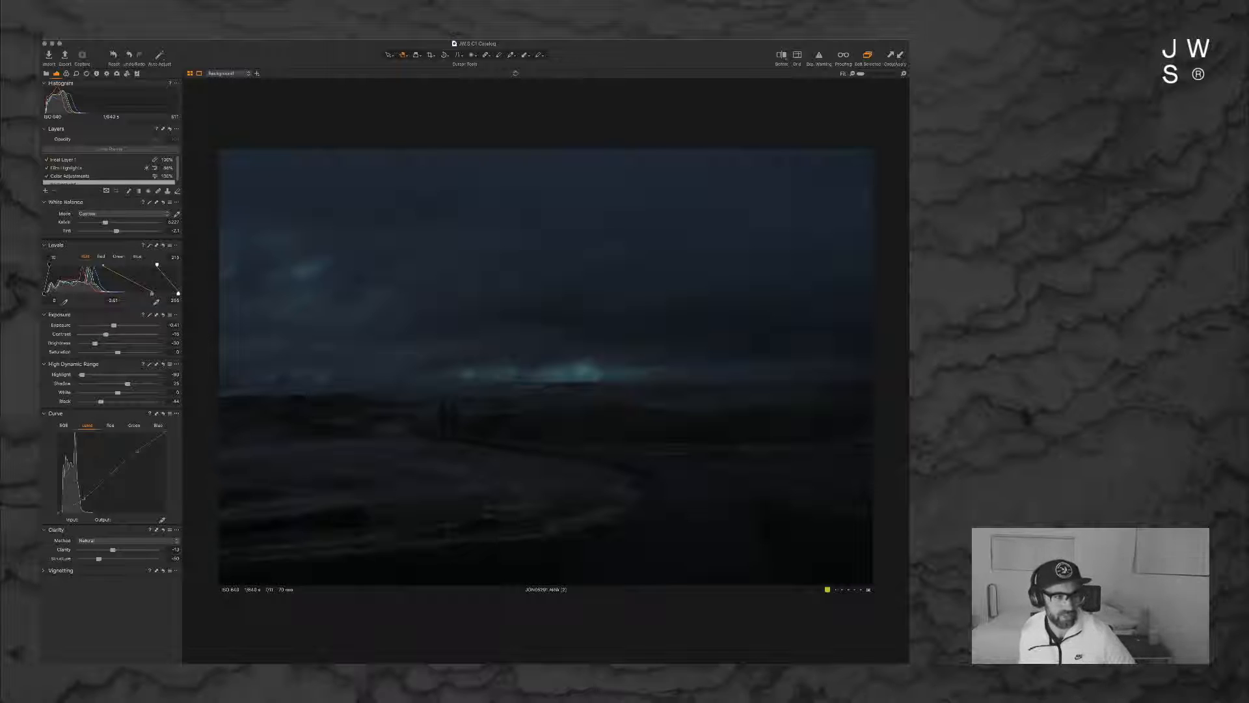
pyautogui.moveTo(152, 293); pyautogui.dragTo(145, 294)
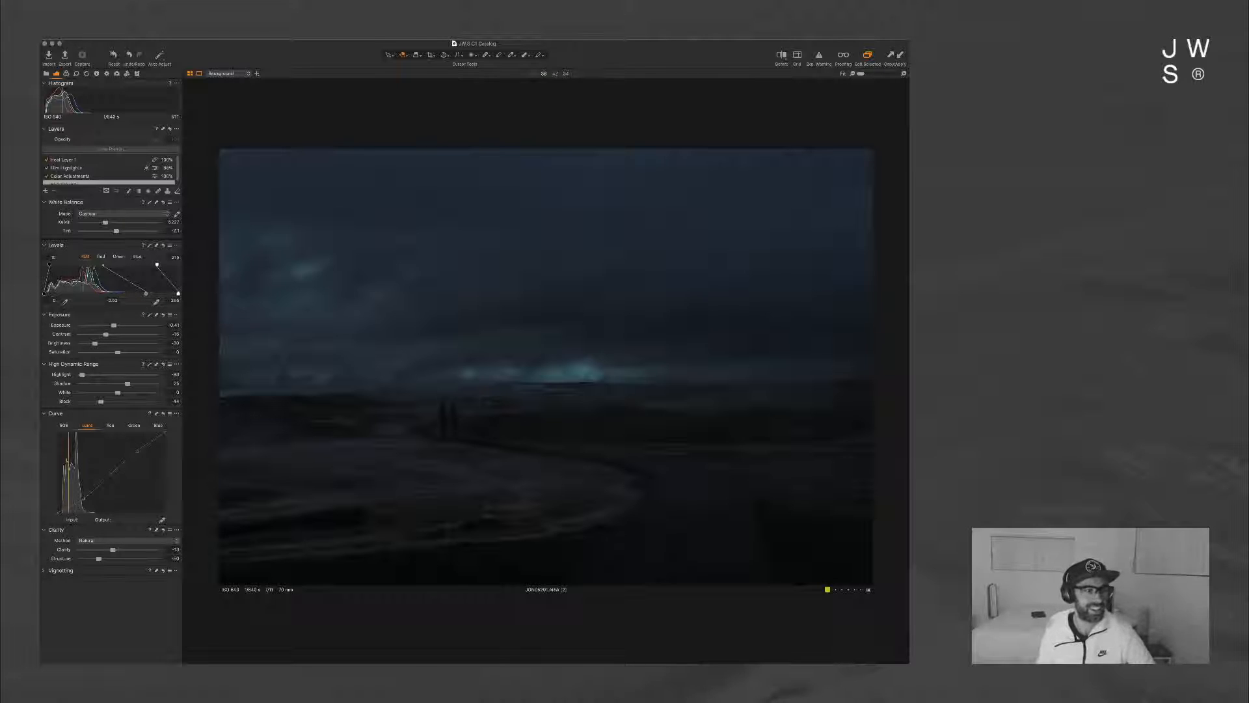
pyautogui.moveTo(146, 293); pyautogui.dragTo(116, 293)
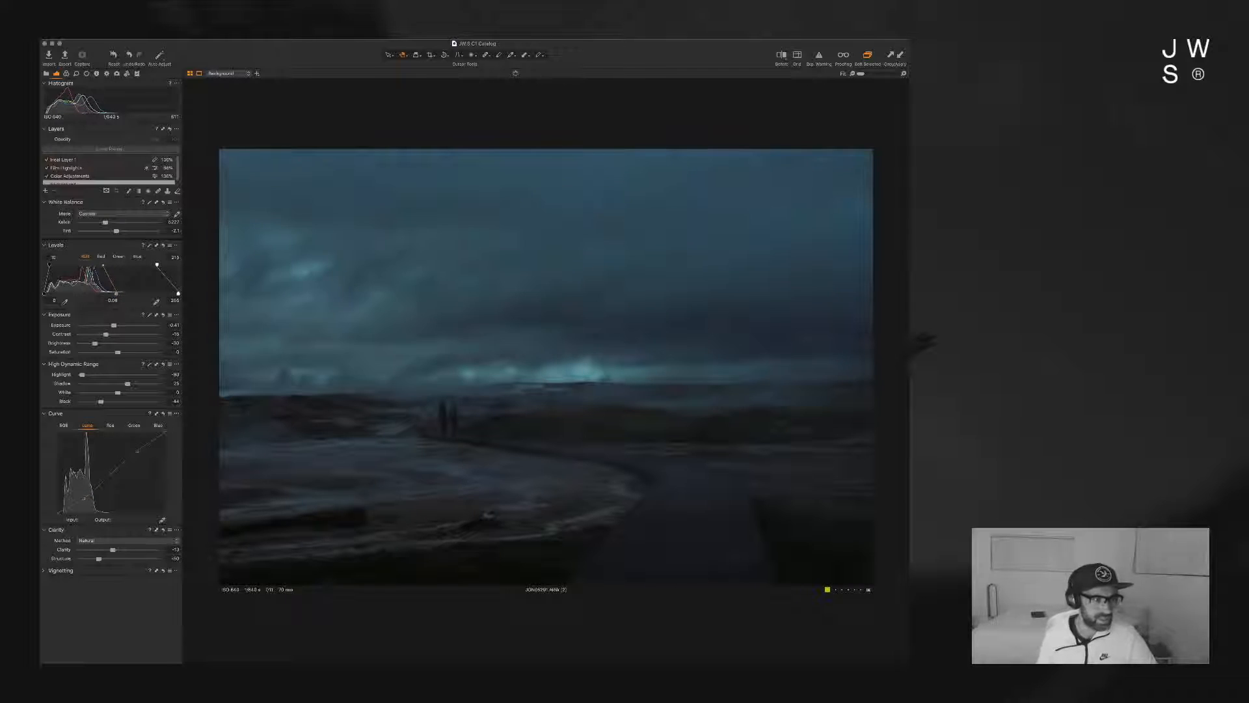
pyautogui.moveTo(48, 264); pyautogui.dragTo(52, 263)
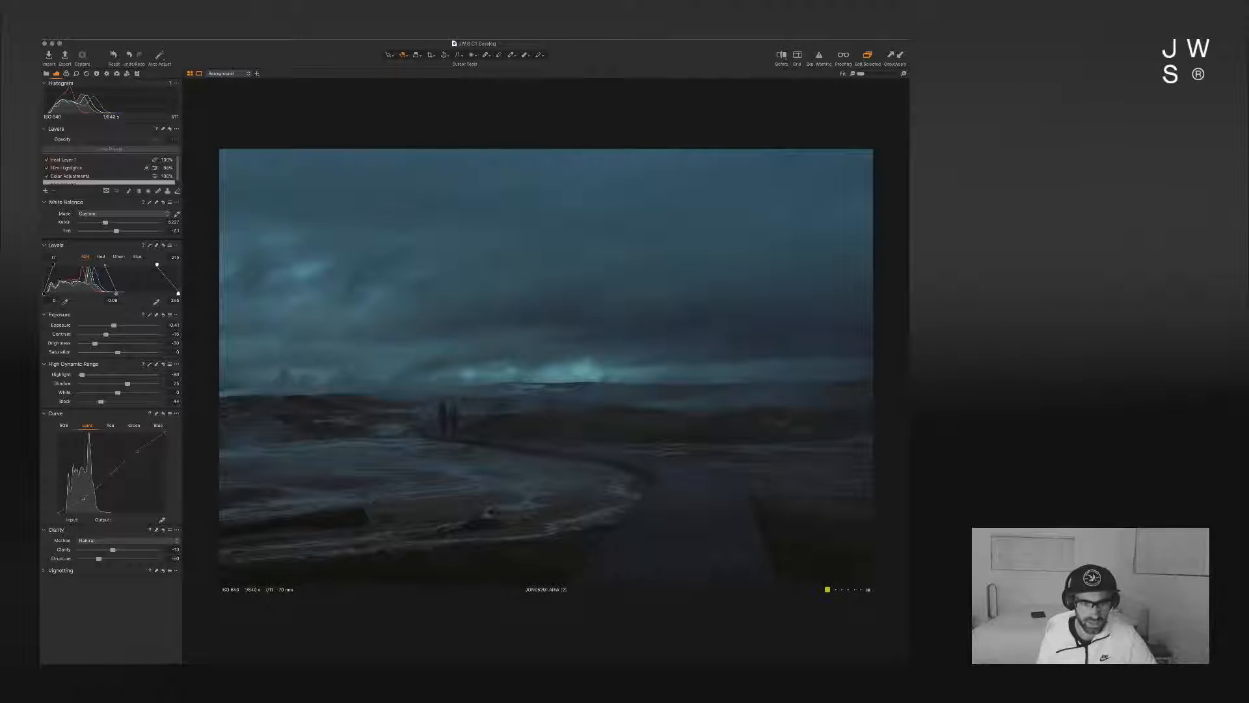
pyautogui.moveTo(116, 294); pyautogui.dragTo(119, 293)
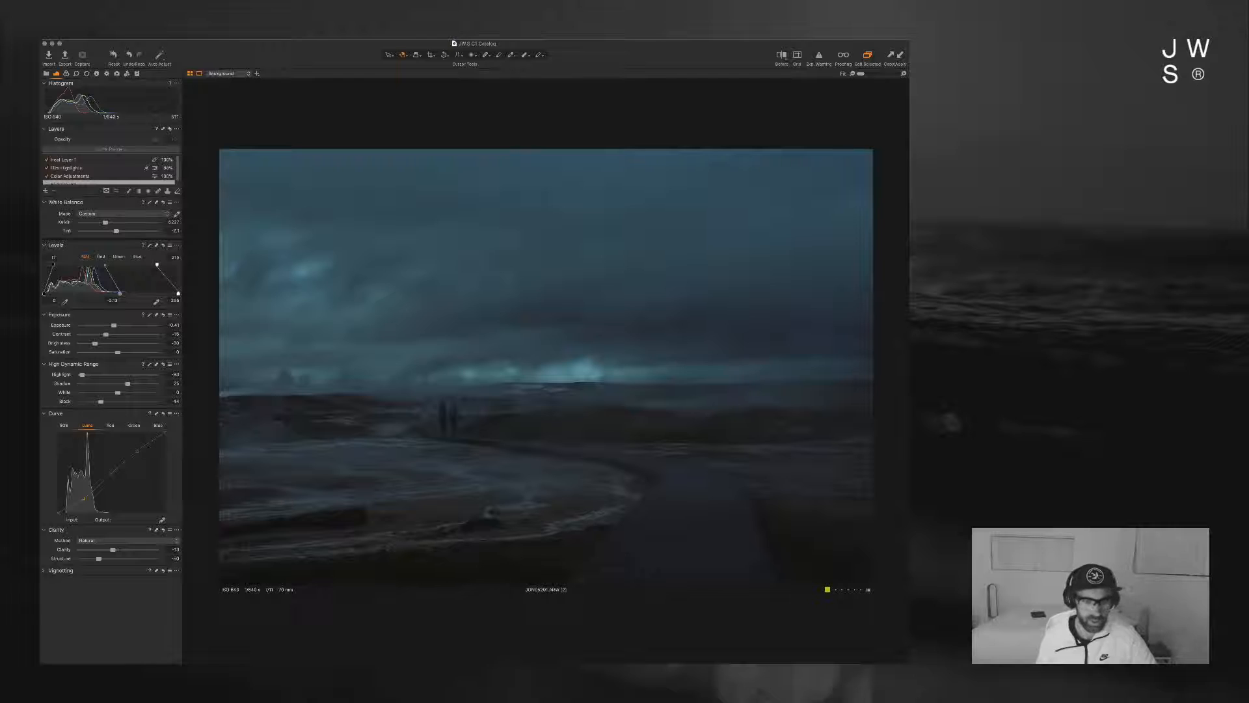
# Step: Lower the contrast slightly and shift the white balance tint toward green
pyautogui.moveTo(106, 334); pyautogui.dragTo(102, 334)
pyautogui.moveTo(105, 222); pyautogui.dragTo(111, 222)
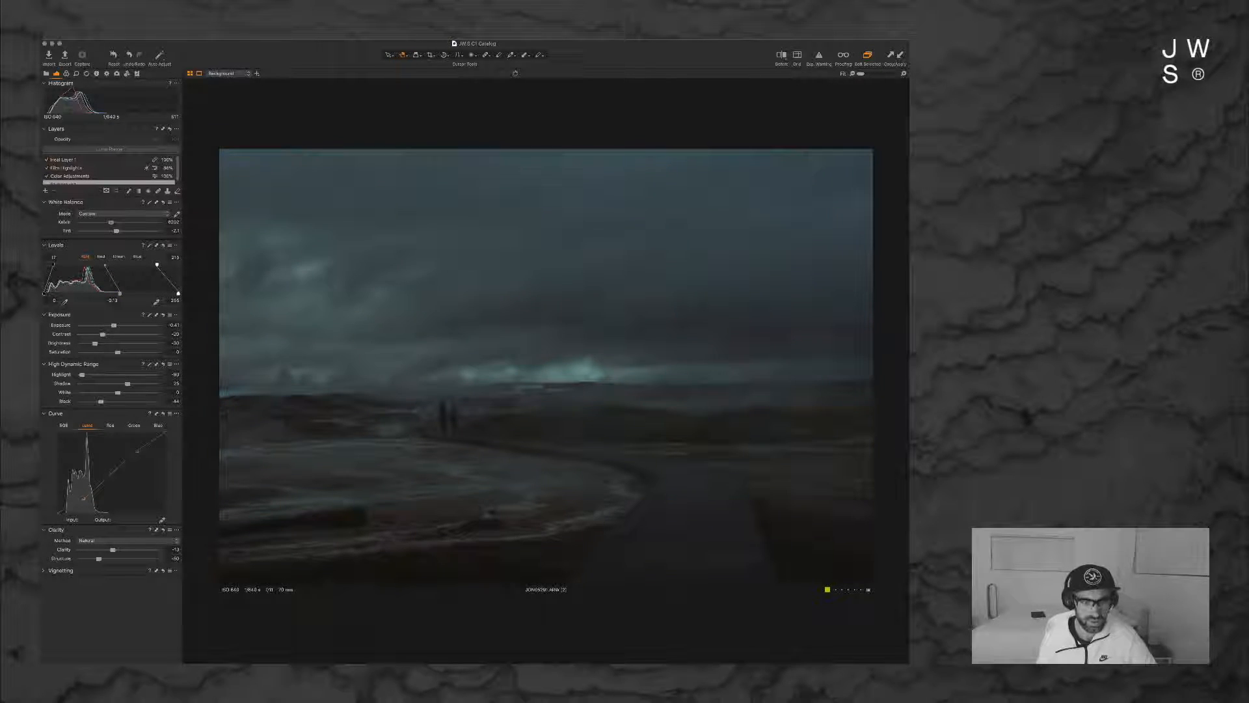
pyautogui.press('super+z')
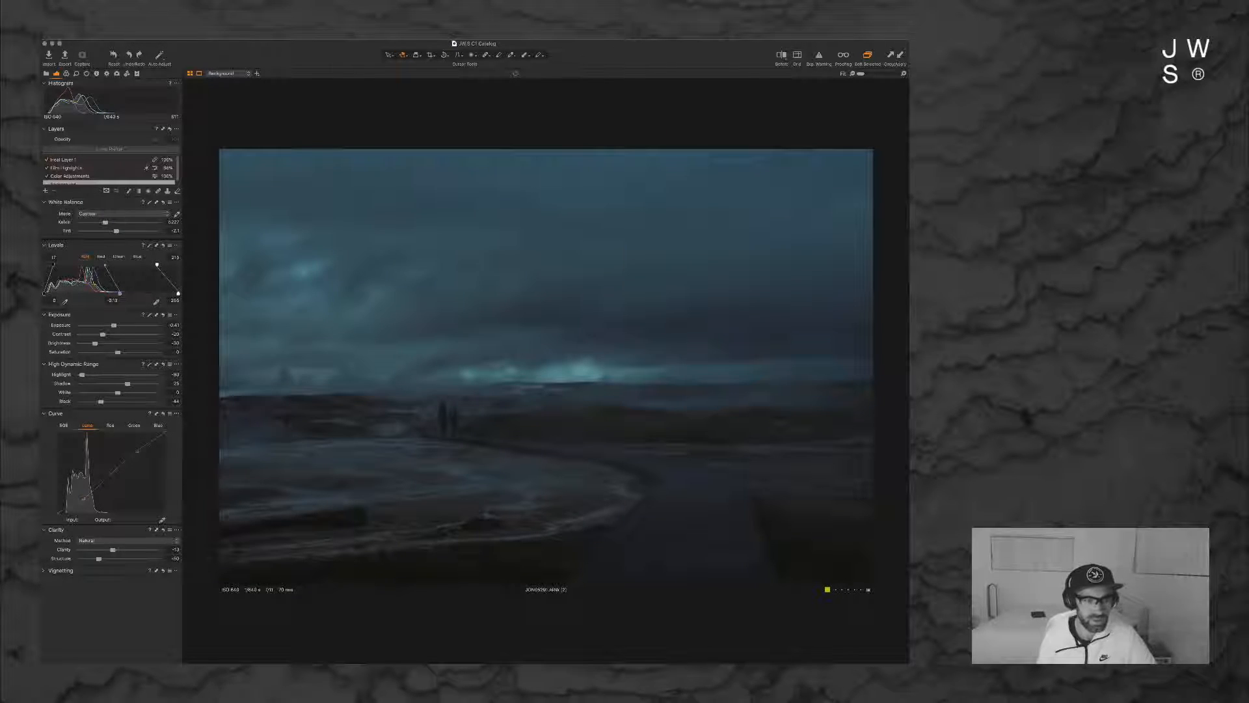
pyautogui.moveTo(116, 231); pyautogui.dragTo(125, 231)
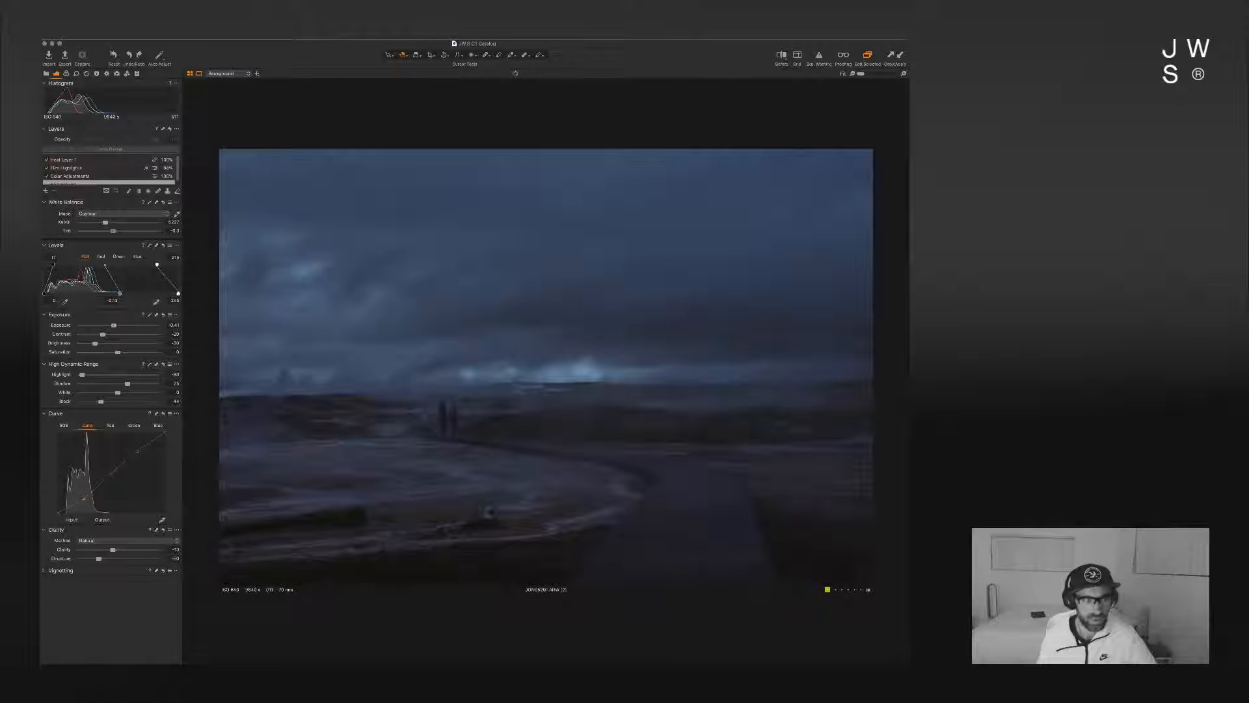
pyautogui.moveTo(112, 231); pyautogui.dragTo(112, 231)
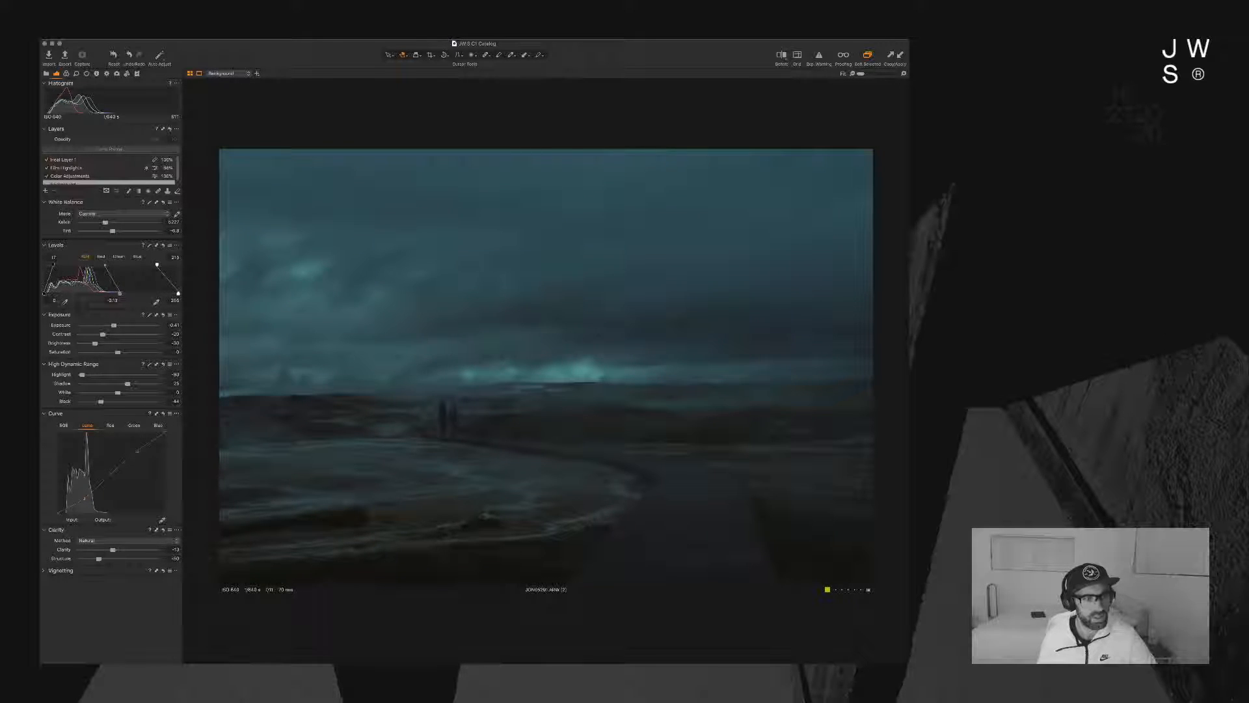
pyautogui.moveTo(112, 231); pyautogui.dragTo(116, 231)
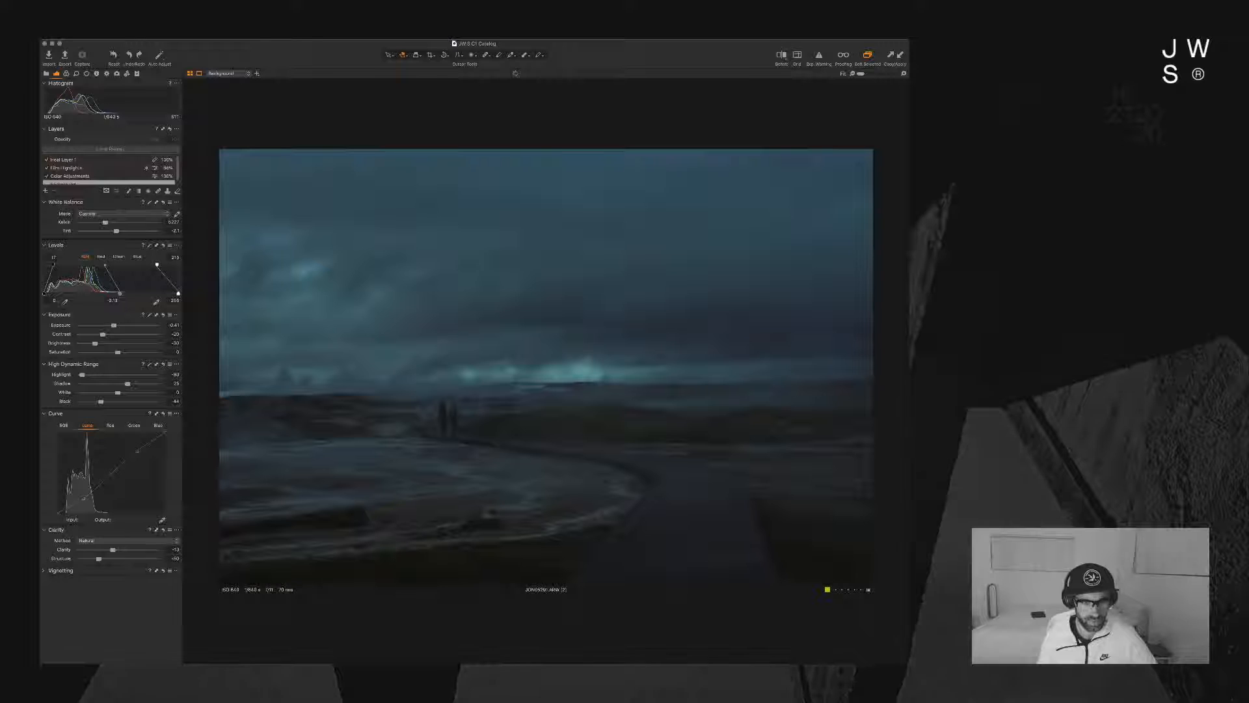
pyautogui.press('super+z')
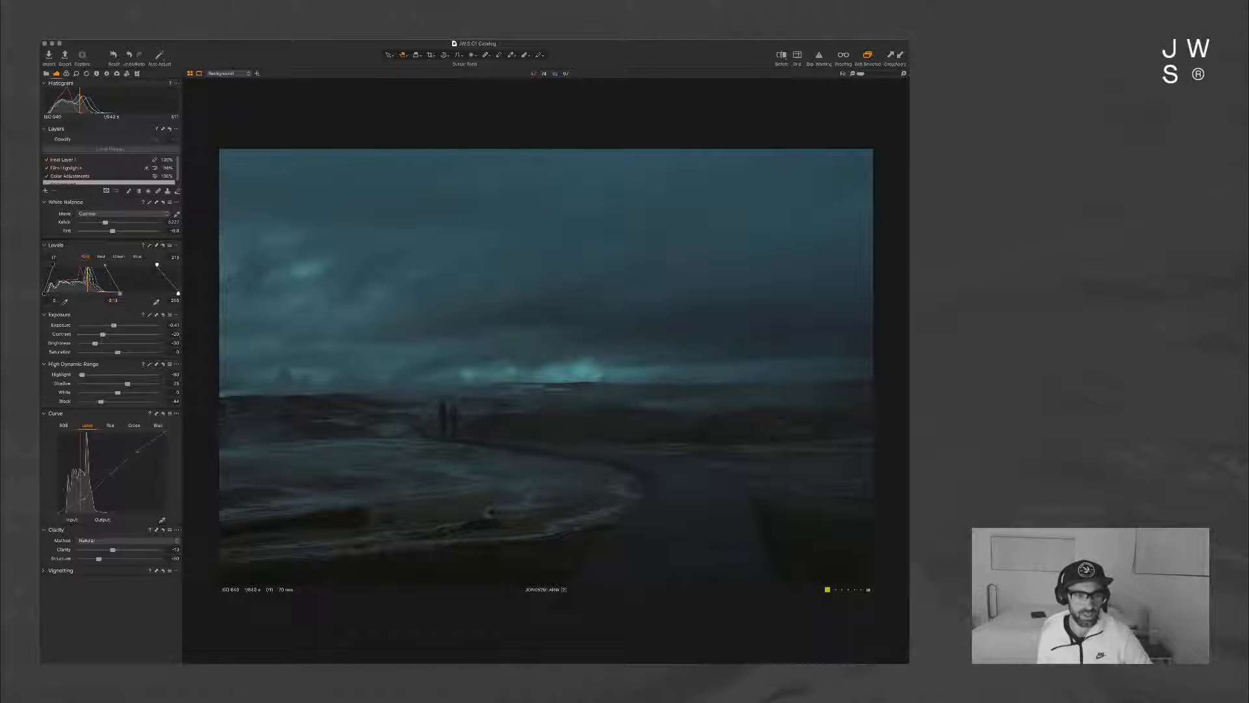
# Step: Review the boardwalk variants in the thumbnail grid and view the first one enlarged
pyautogui.press('g')
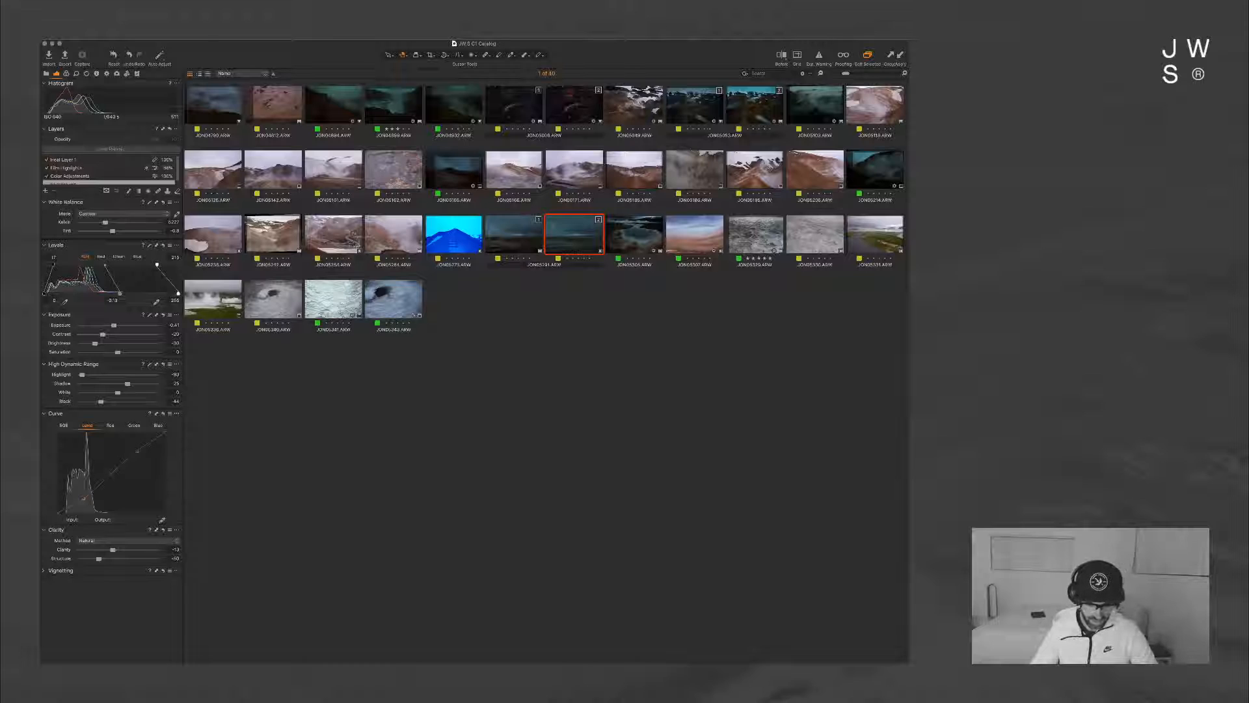
pyautogui.click(514, 234)
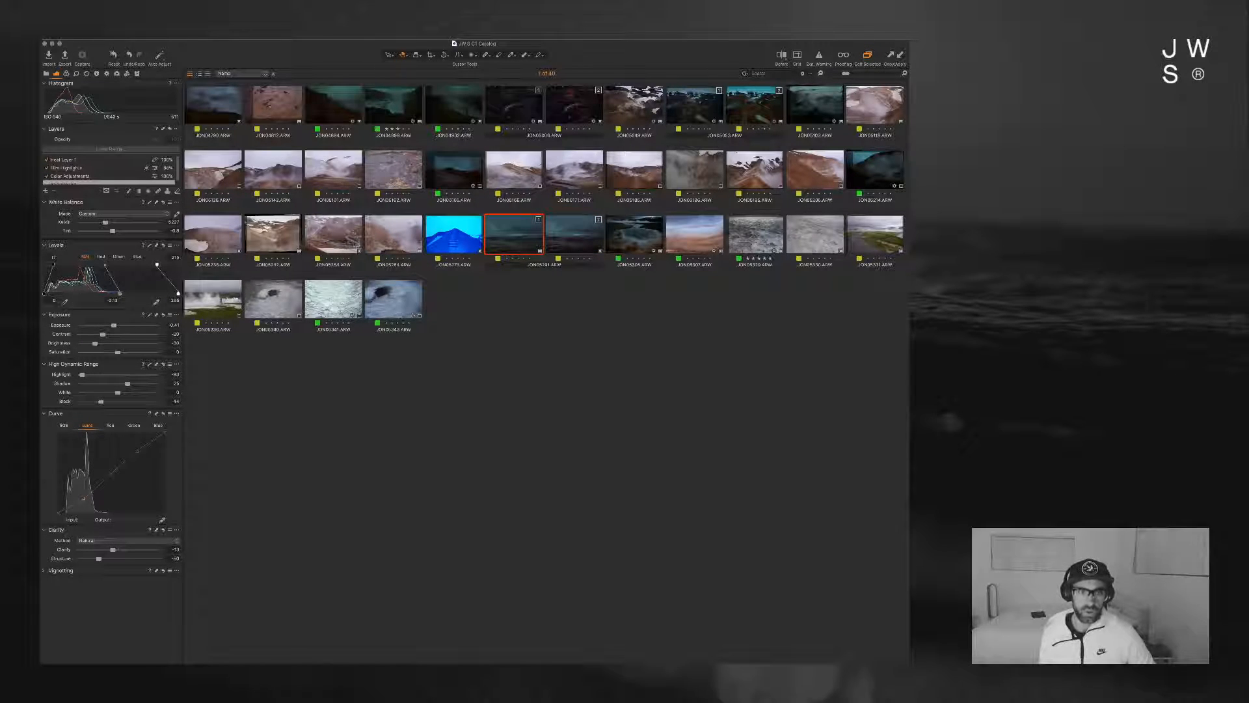
pyautogui.press('g')
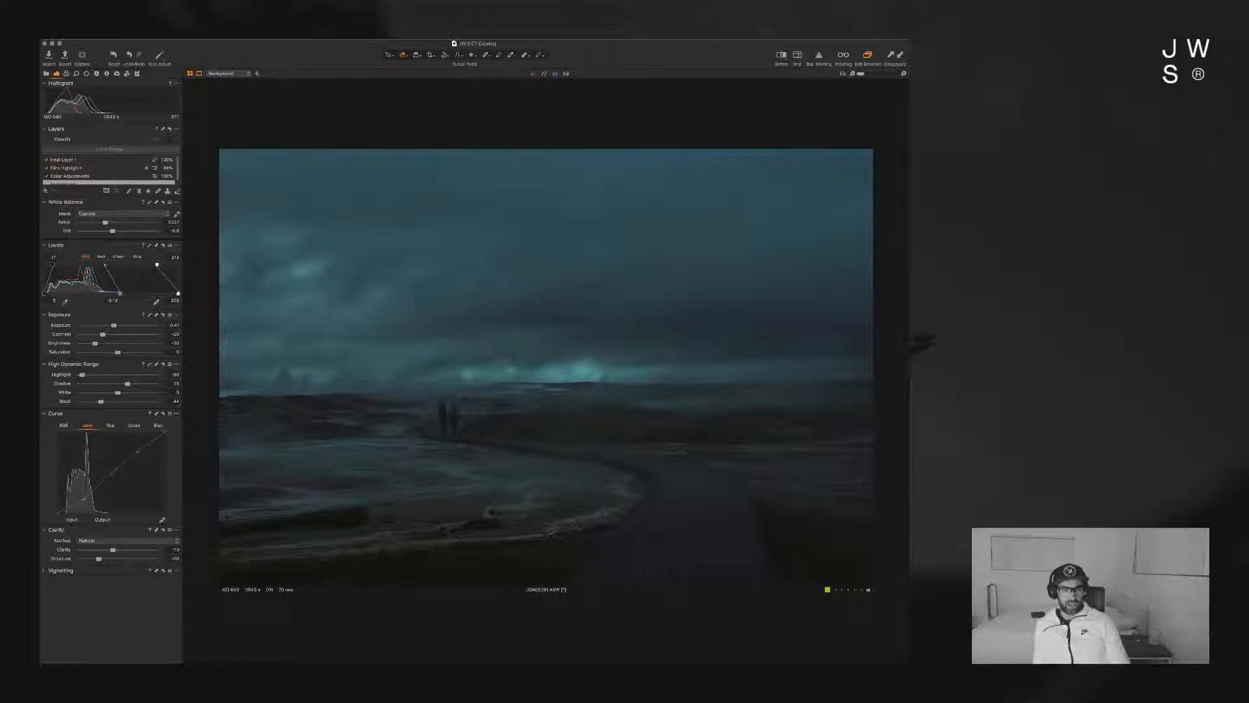
pyautogui.press('alt+super+v')
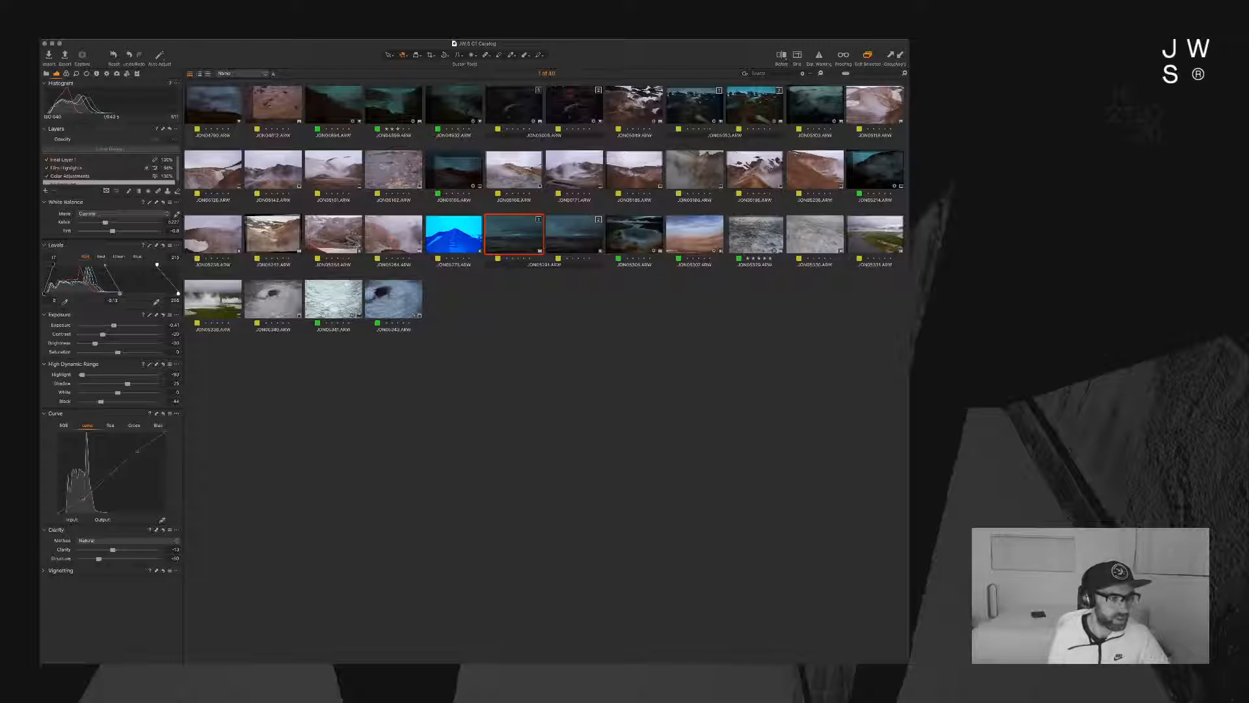
# Step: Switch to the other 2018 Iceland photo folder and open the rusted shipwreck photo for editing
pyautogui.click(47, 74)
pyautogui.click(108, 339)
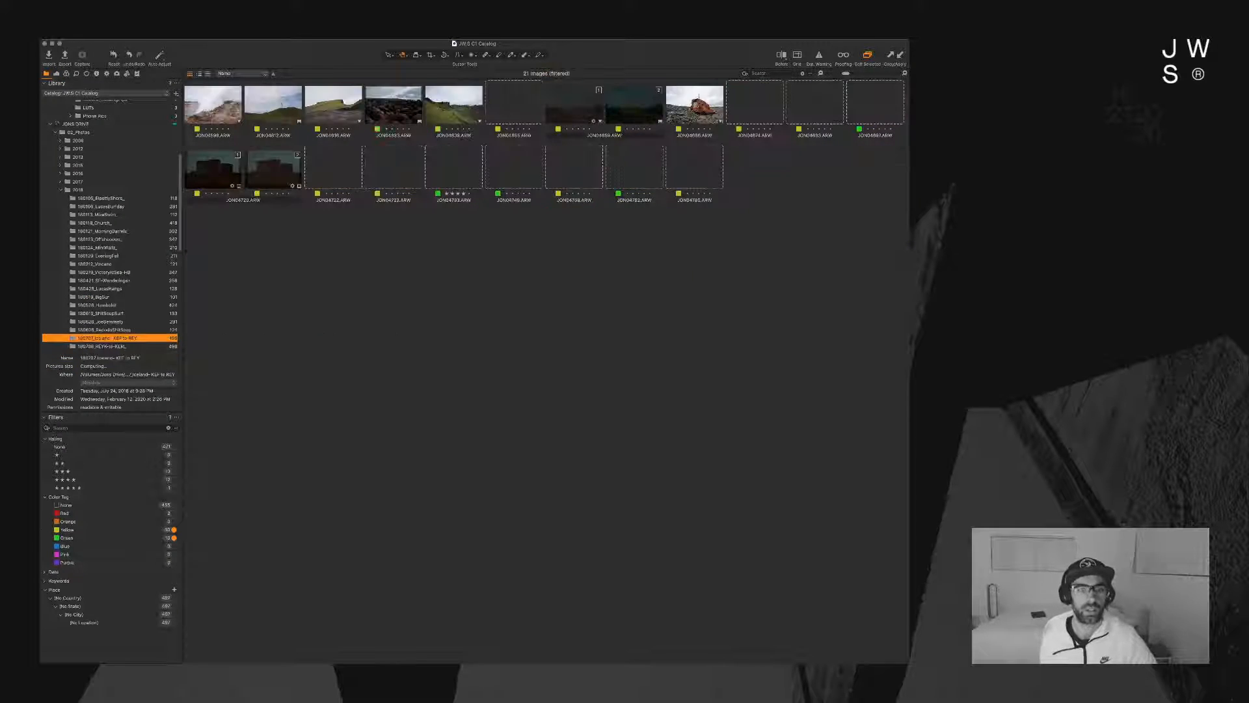
pyautogui.click(56, 73)
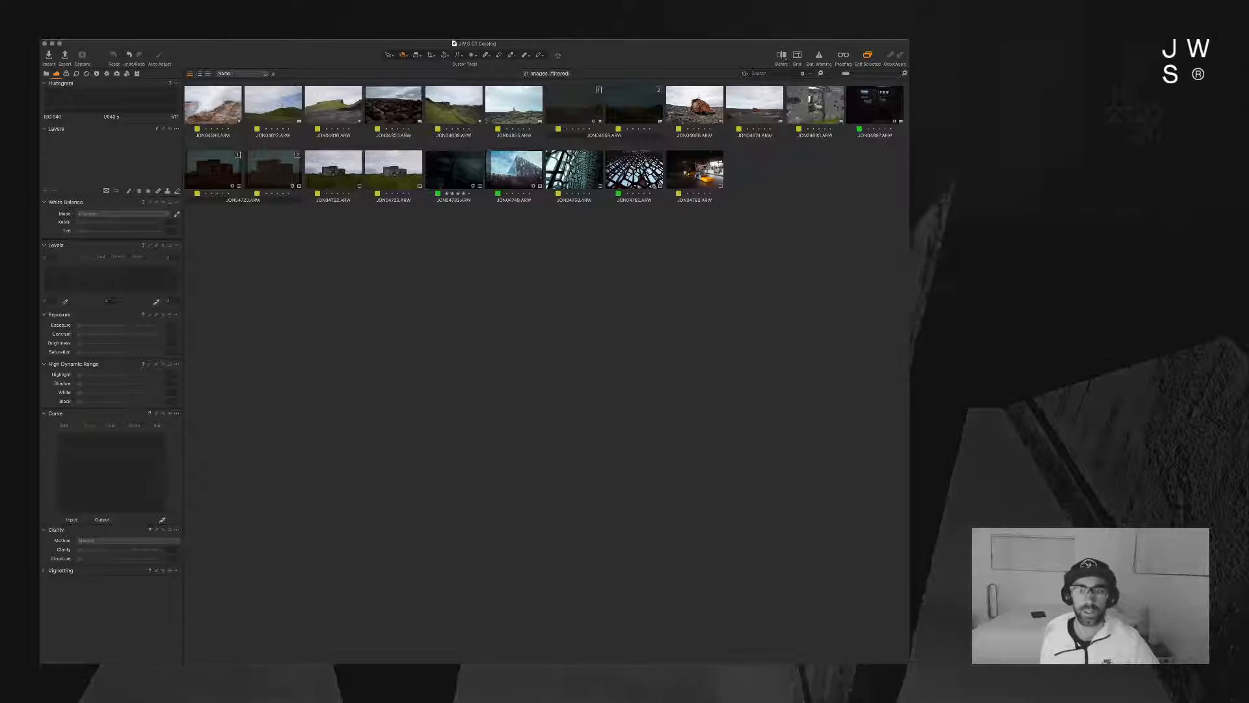
pyautogui.doubleClick(694, 105)
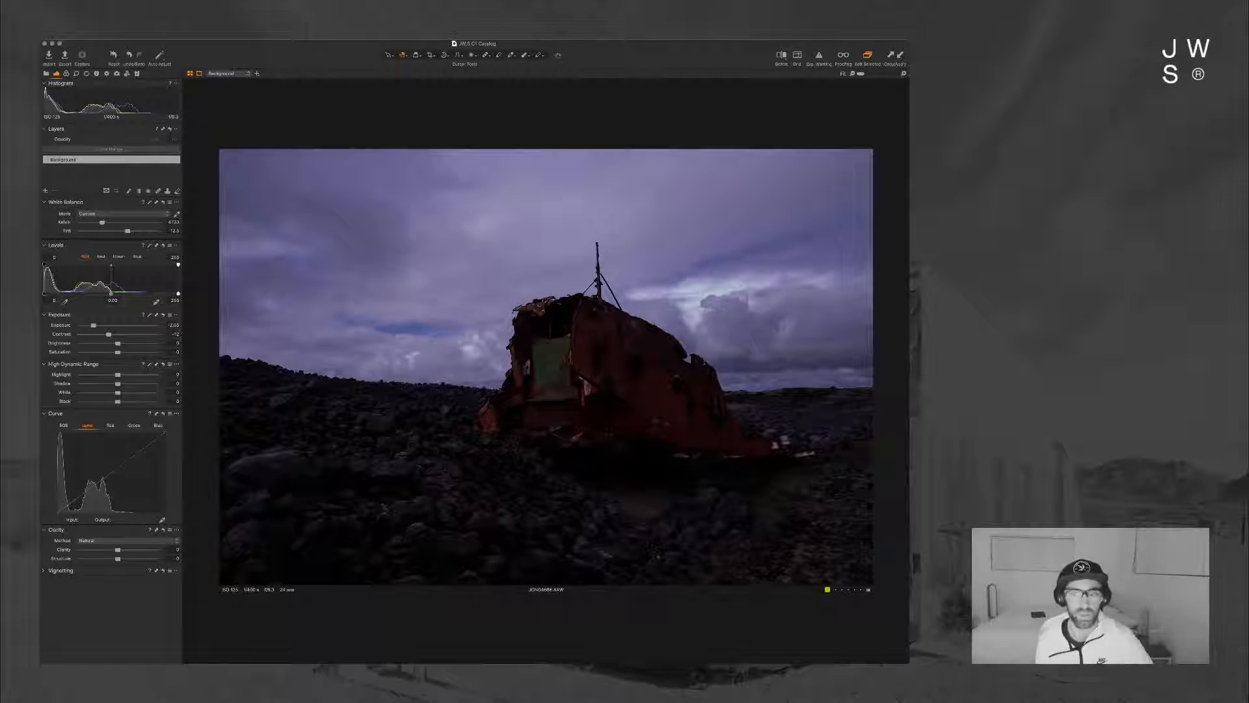
pyautogui.press('Left')
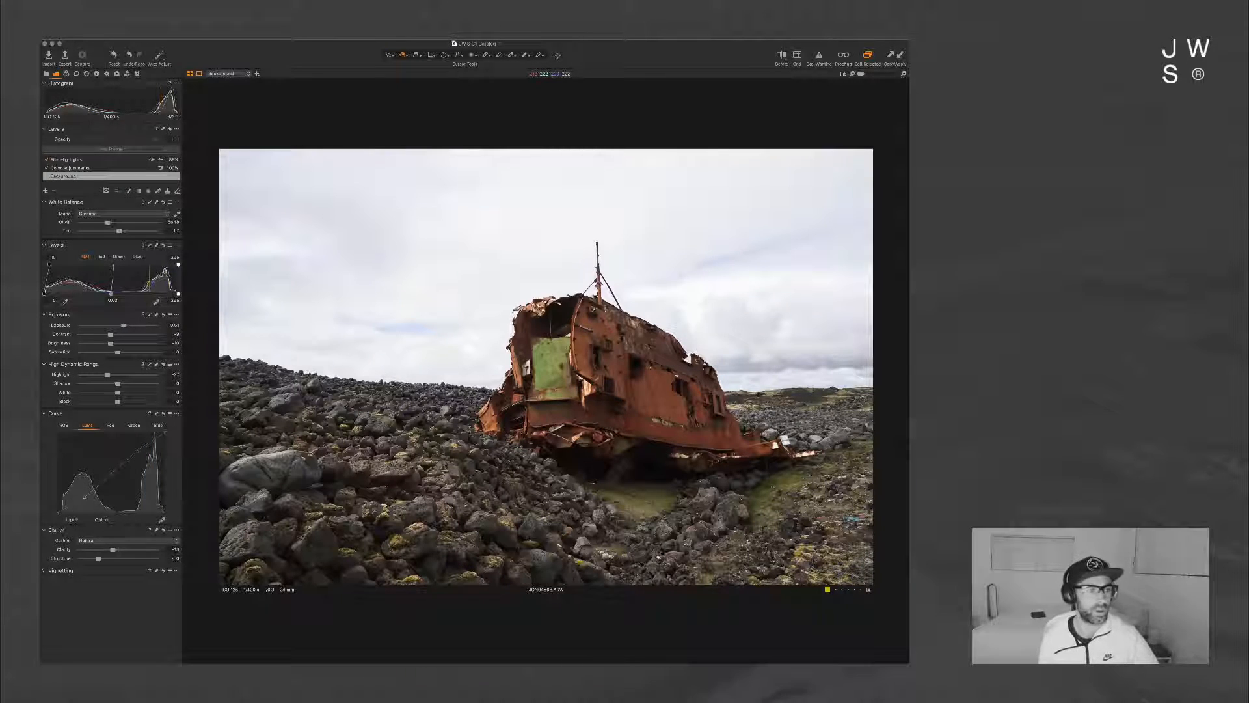
# Step: Try lowering the shipwreck photo's exposure and brightness, compare it with the original, and reset all adjustments
pyautogui.moveTo(124, 326); pyautogui.dragTo(101, 343)
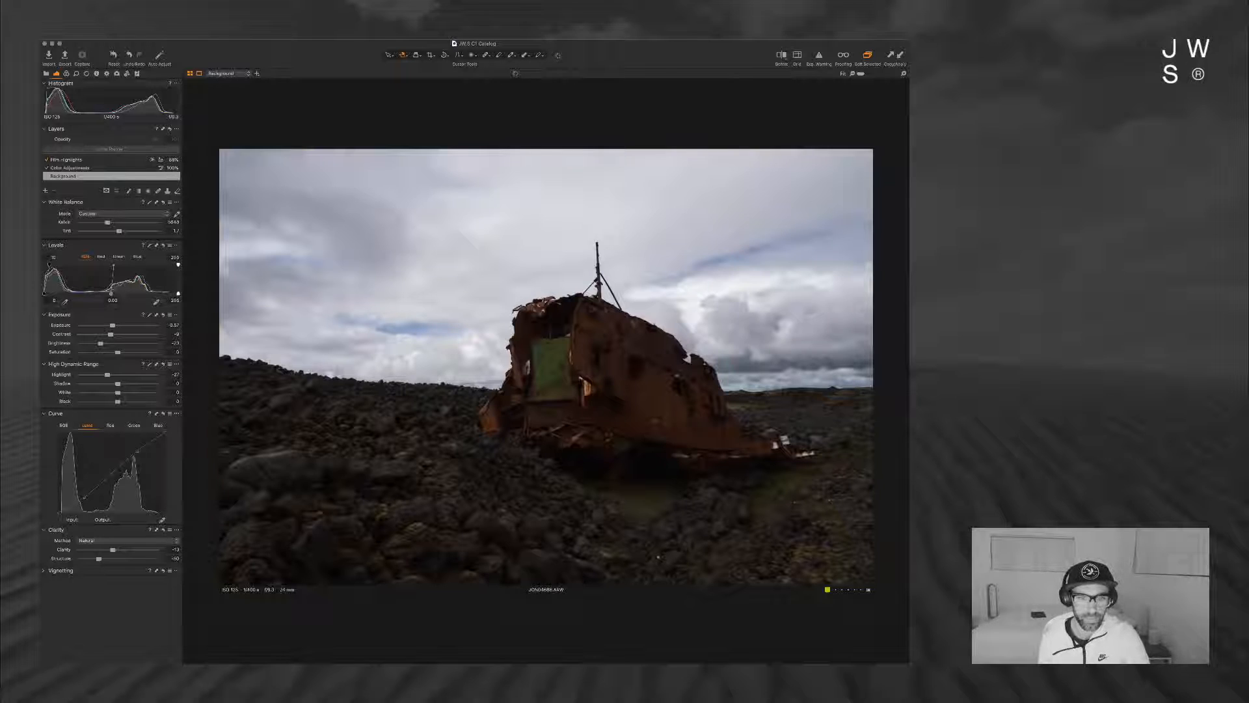
pyautogui.press('y')
pyautogui.moveTo(546, 367); pyautogui.dragTo(863, 366)
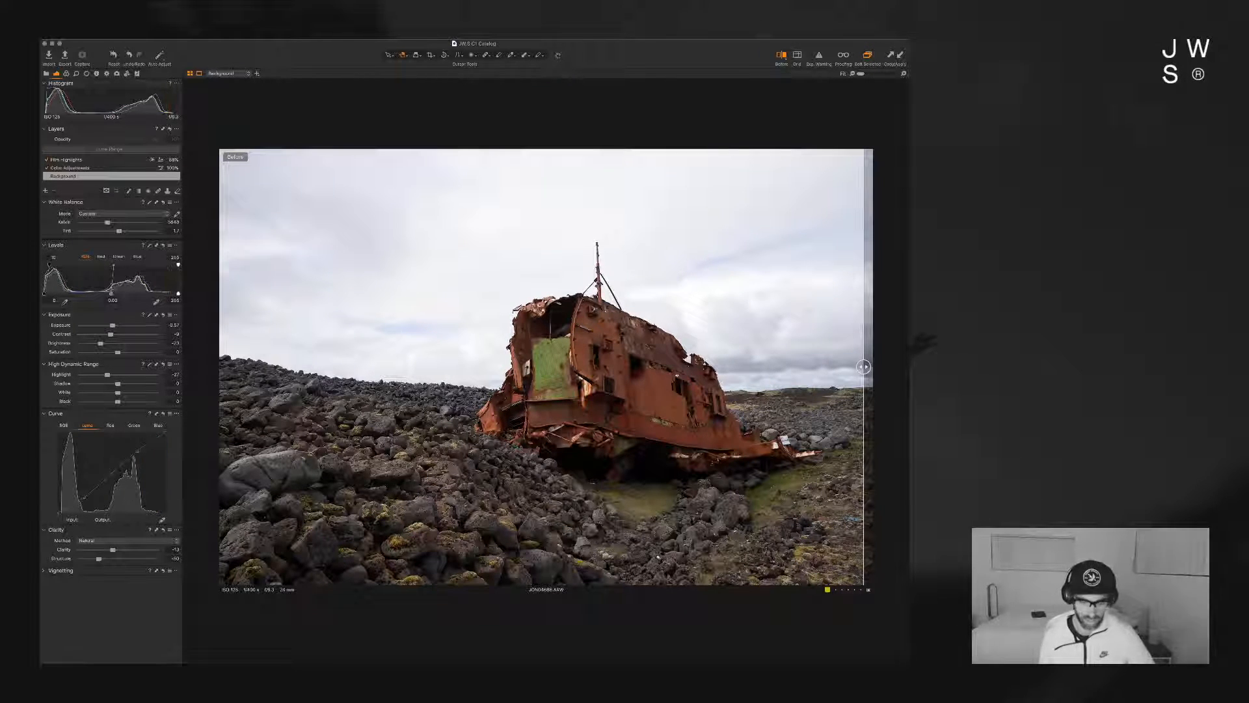
pyautogui.press('super+r')
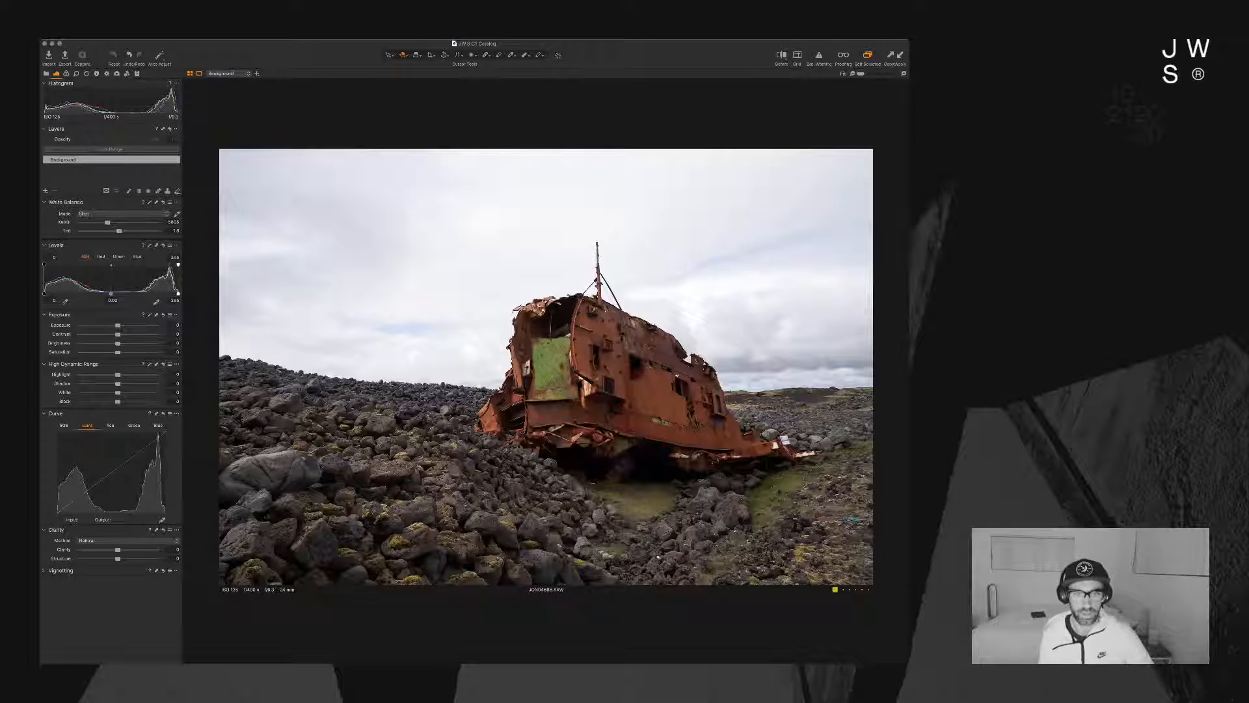
# Step: Check the unedited shipwreck photo for overexposed sky areas with the exposure warning, both at 100% and fitted to view
pyautogui.press('super+e')
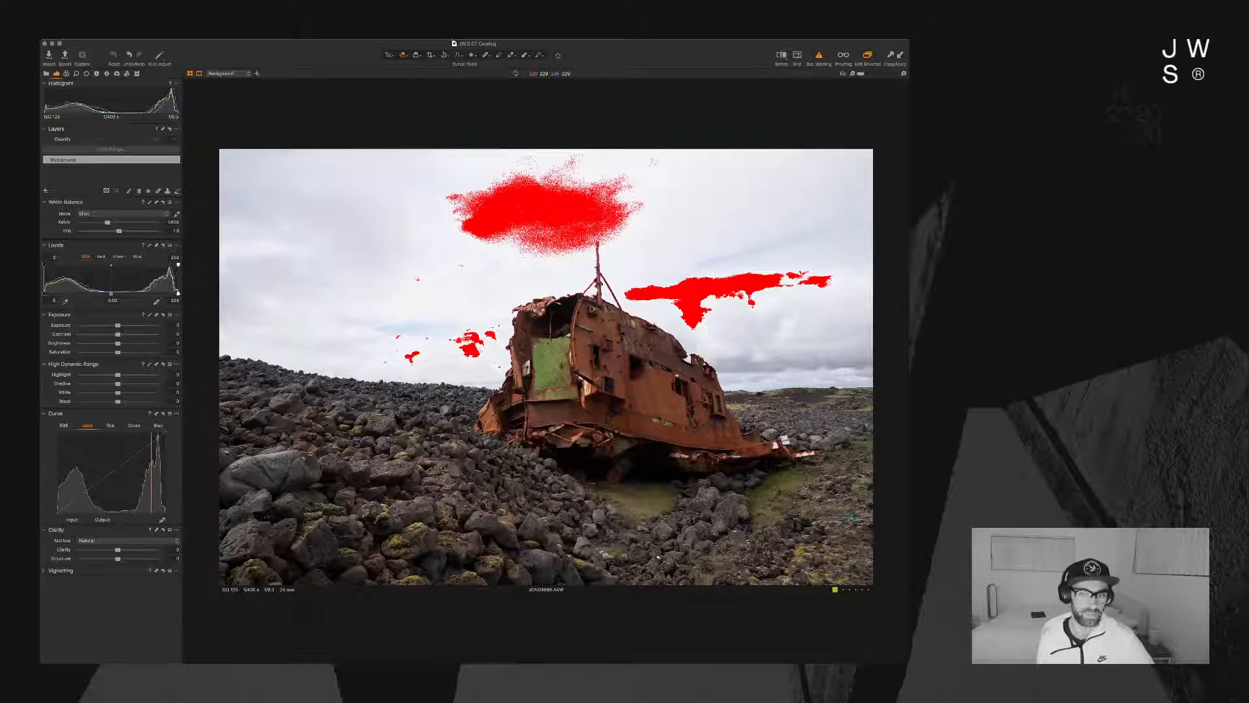
pyautogui.press('super+alt+0')
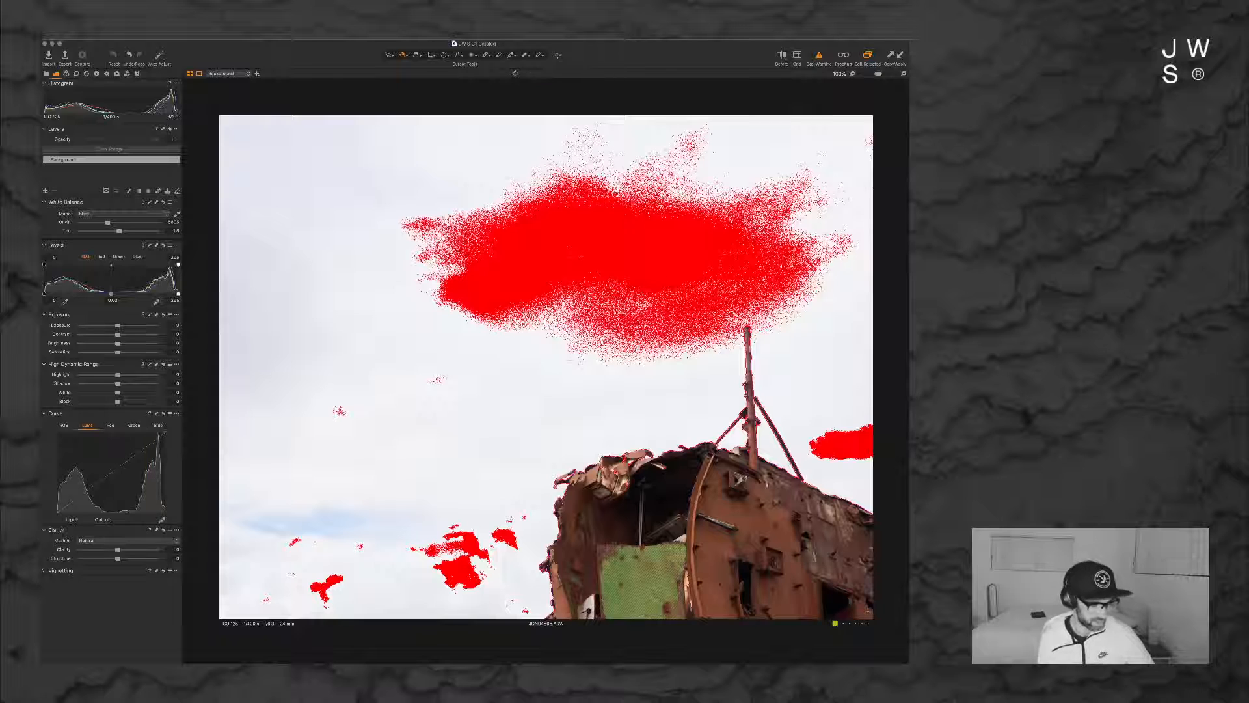
pyautogui.press('super+0')
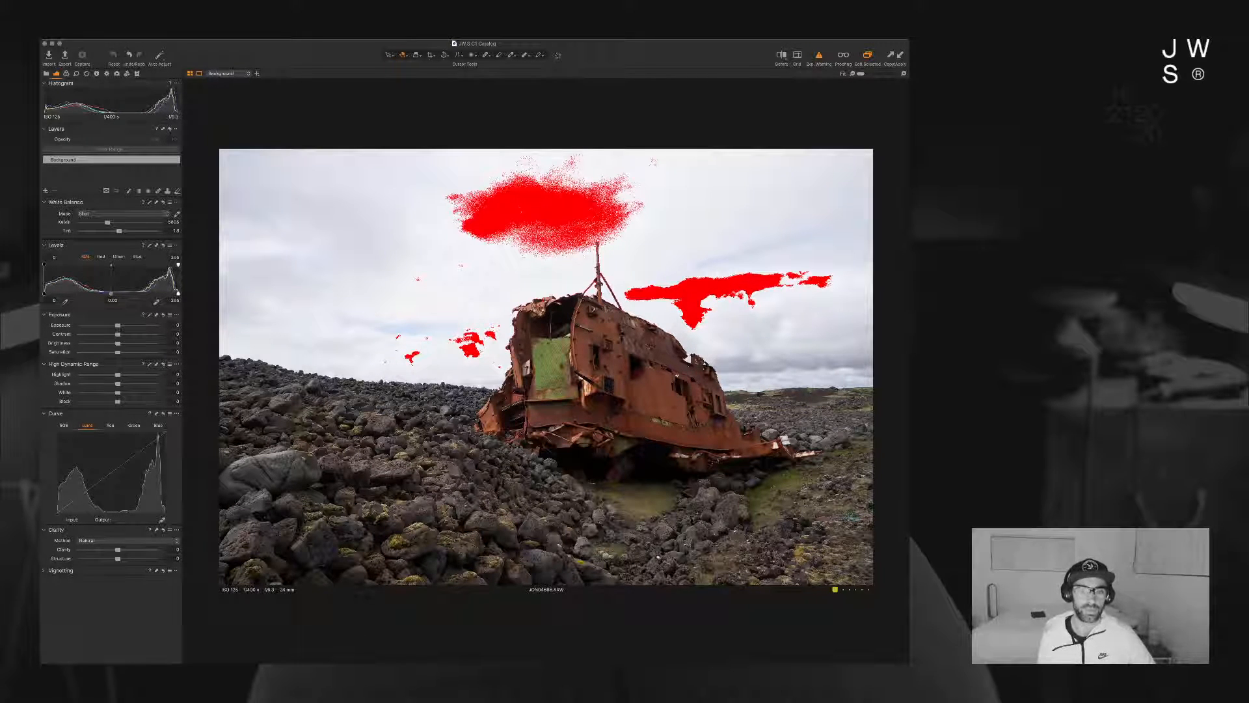
pyautogui.press('super+e')
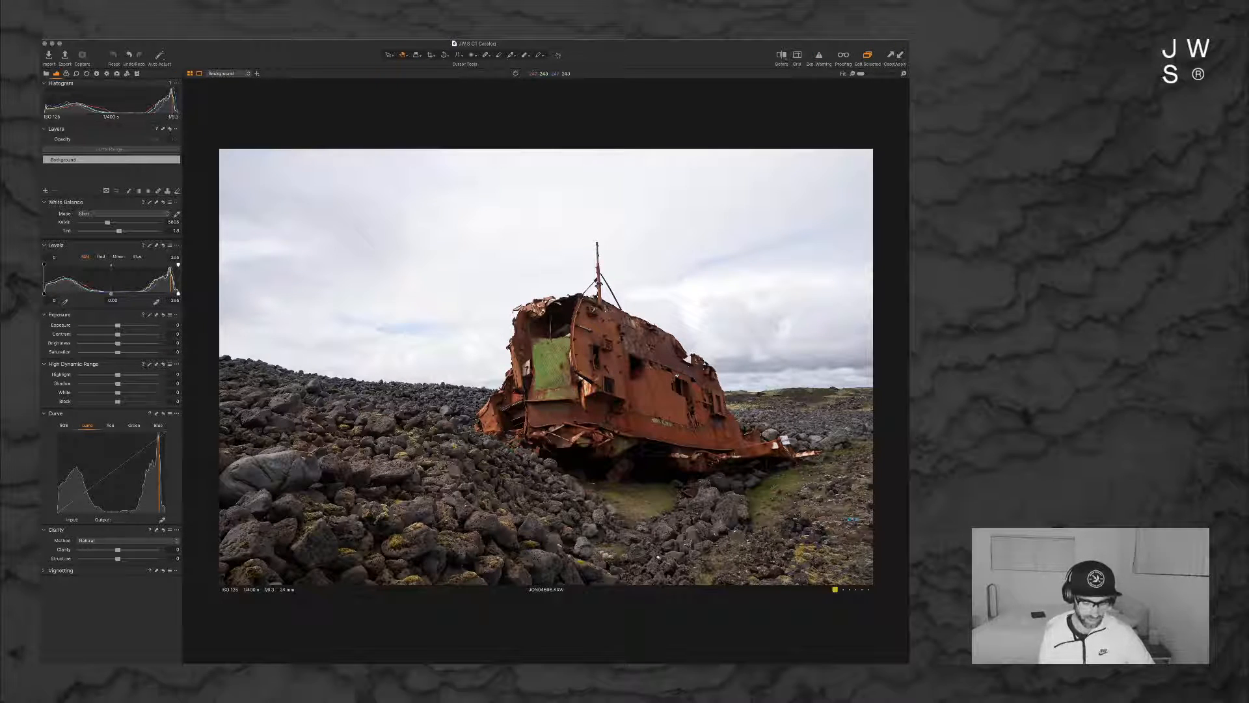
# Step: Apply the copied adjustments to the shipwreck photo and darken it by lowering brightness, exposure and the output white level
pyautogui.press('super+shift+v')
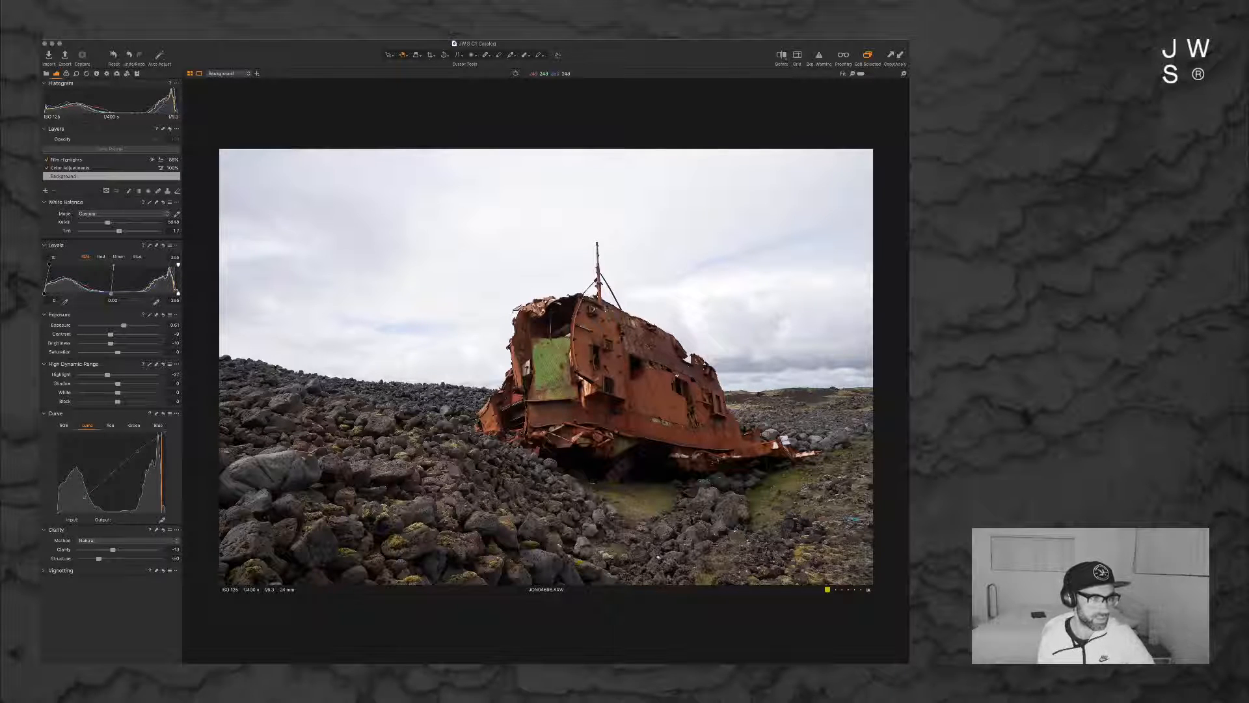
pyautogui.moveTo(110, 344); pyautogui.dragTo(98, 343)
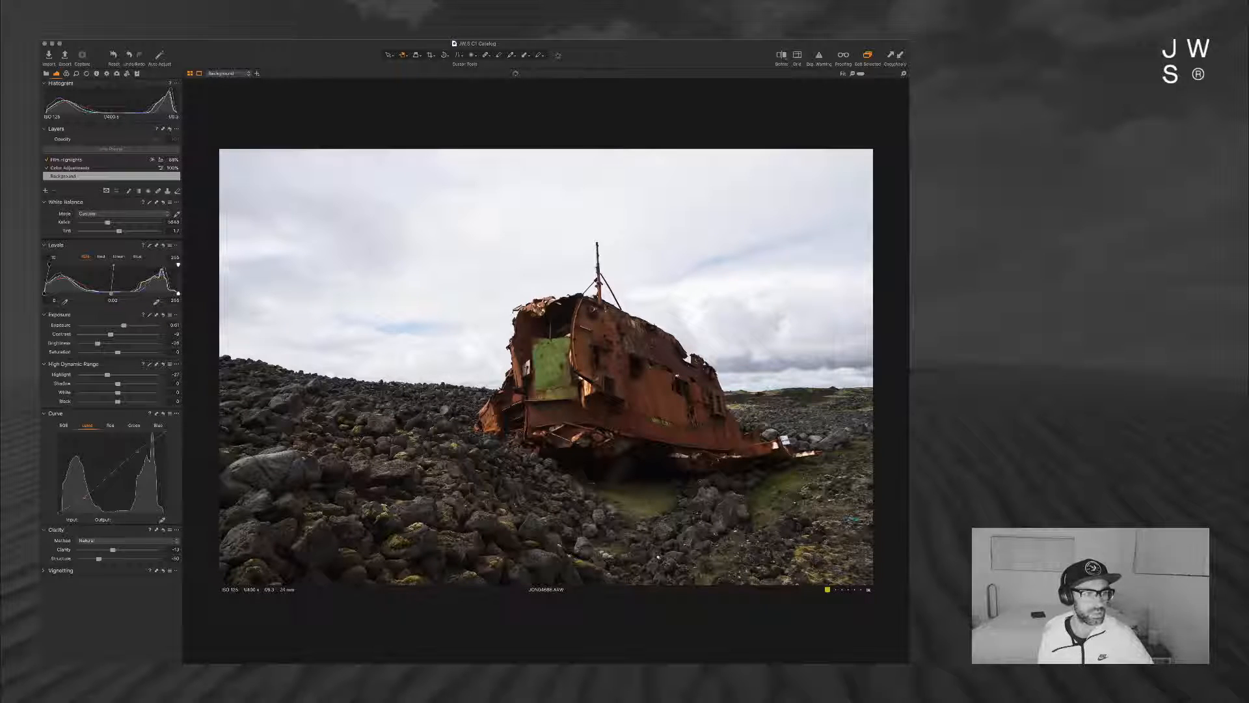
pyautogui.moveTo(124, 326); pyautogui.dragTo(107, 325)
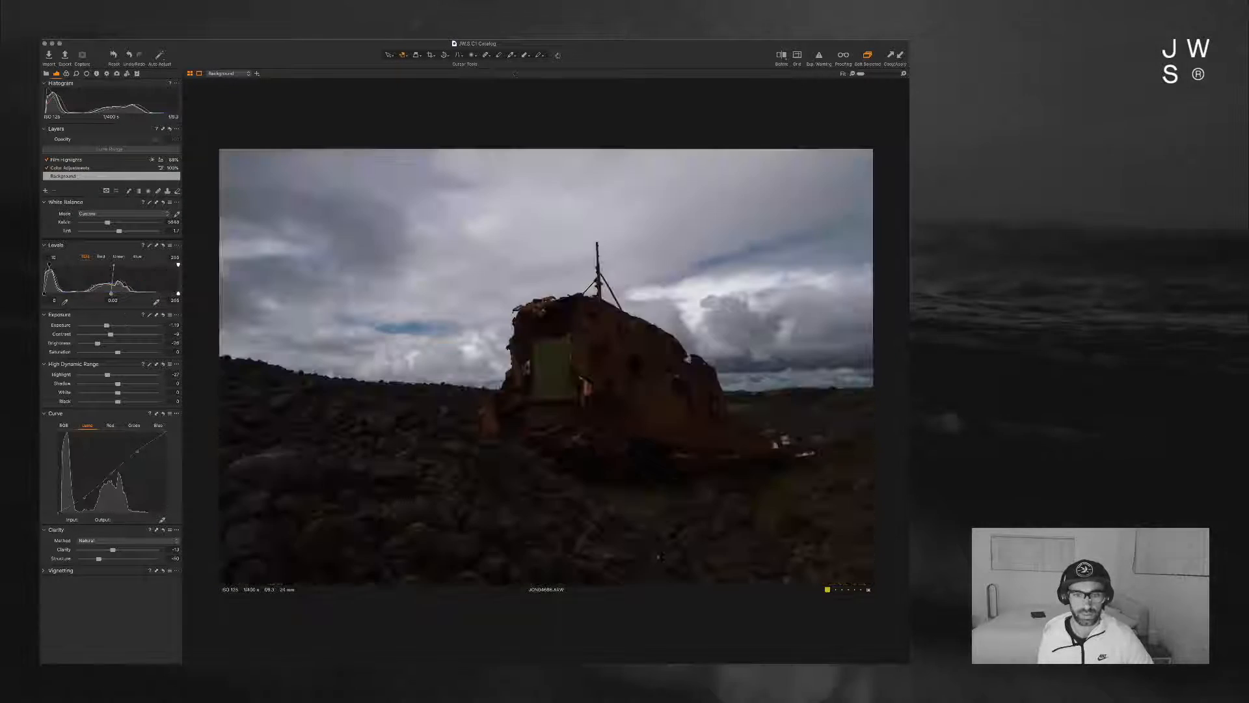
pyautogui.moveTo(178, 264); pyautogui.dragTo(157, 265)
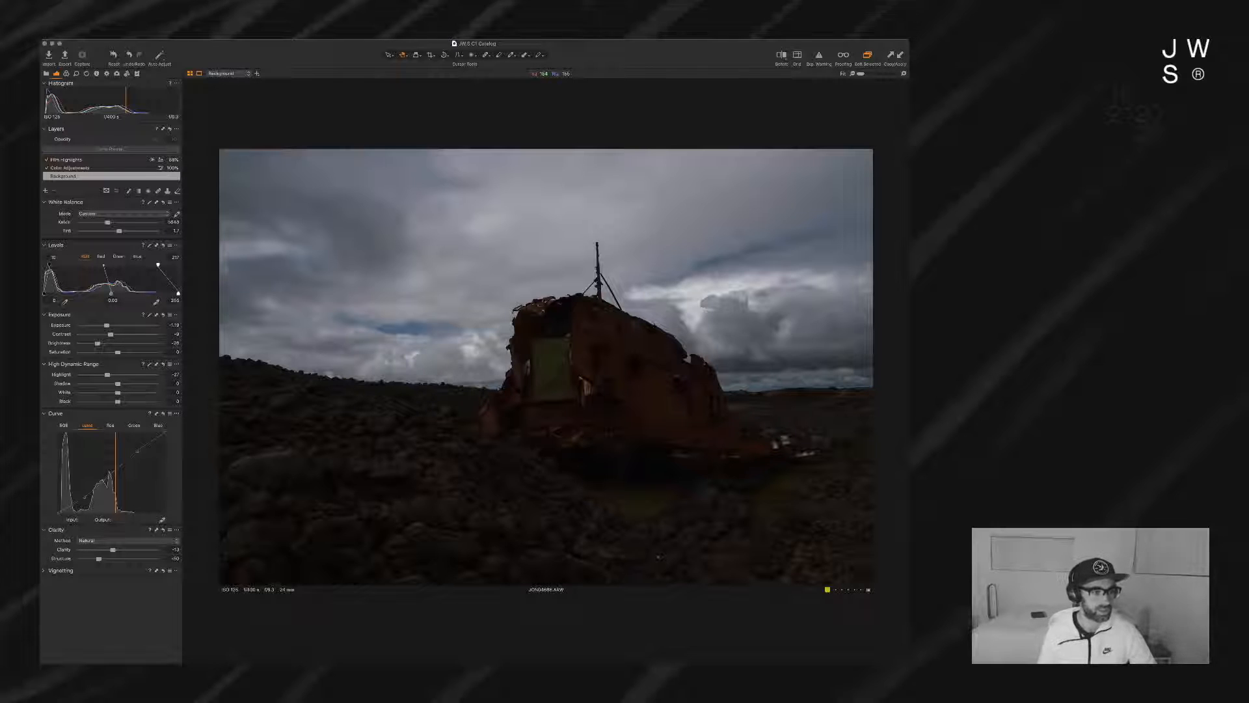
# Step: Fine-tune the shipwreck photo's shadows, raise its whites and blacks, and slightly adjust its white balance temperature
pyautogui.moveTo(118, 384); pyautogui.dragTo(111, 383)
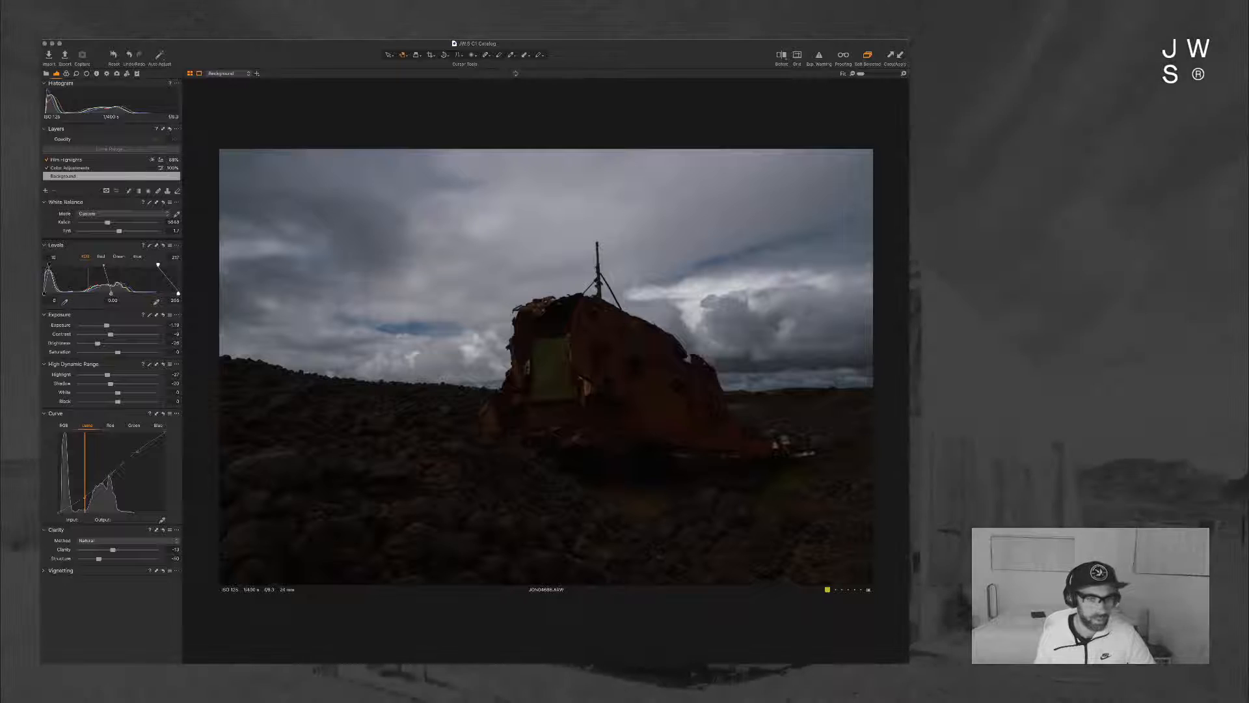
pyautogui.moveTo(118, 392); pyautogui.dragTo(126, 392)
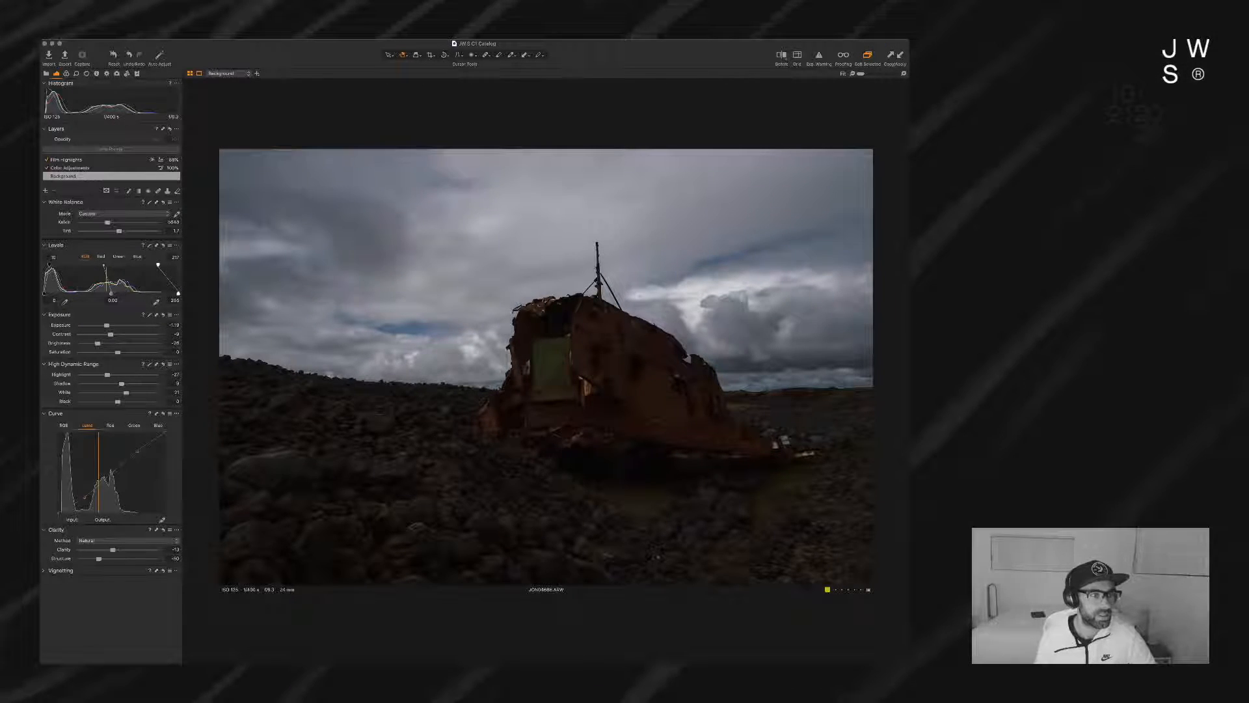
pyautogui.moveTo(107, 222); pyautogui.dragTo(107, 222)
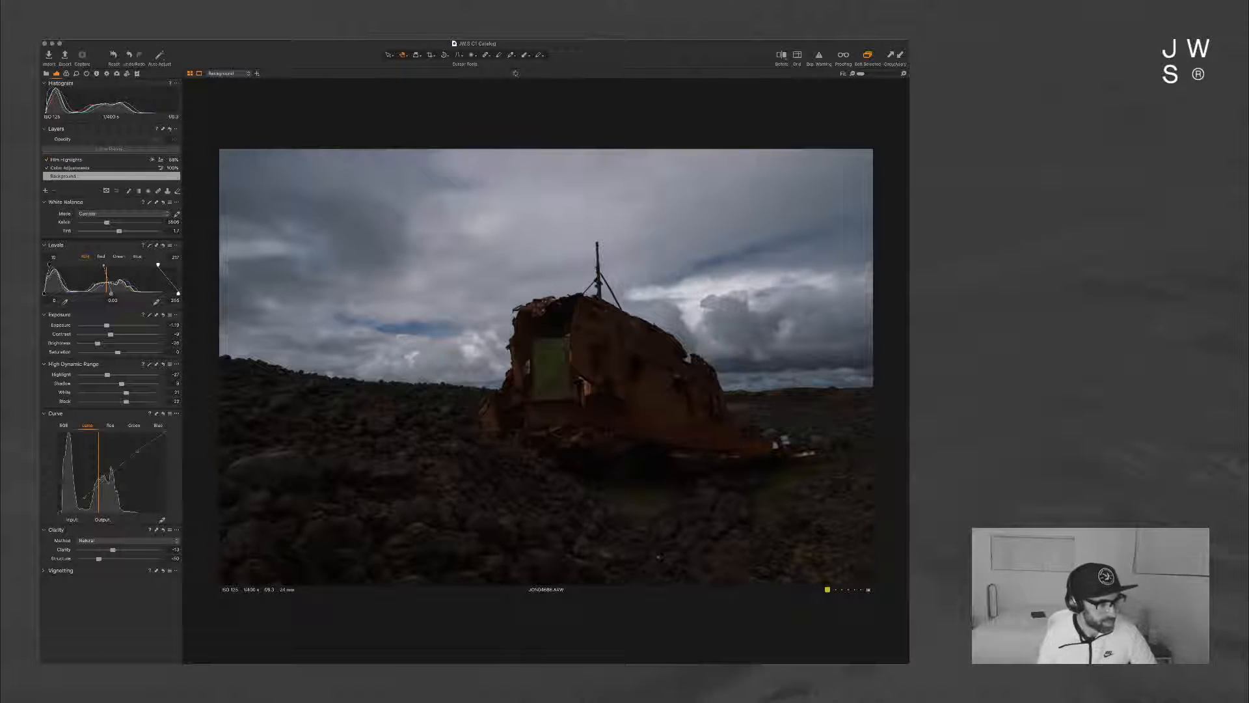
pyautogui.moveTo(126, 401); pyautogui.dragTo(131, 401)
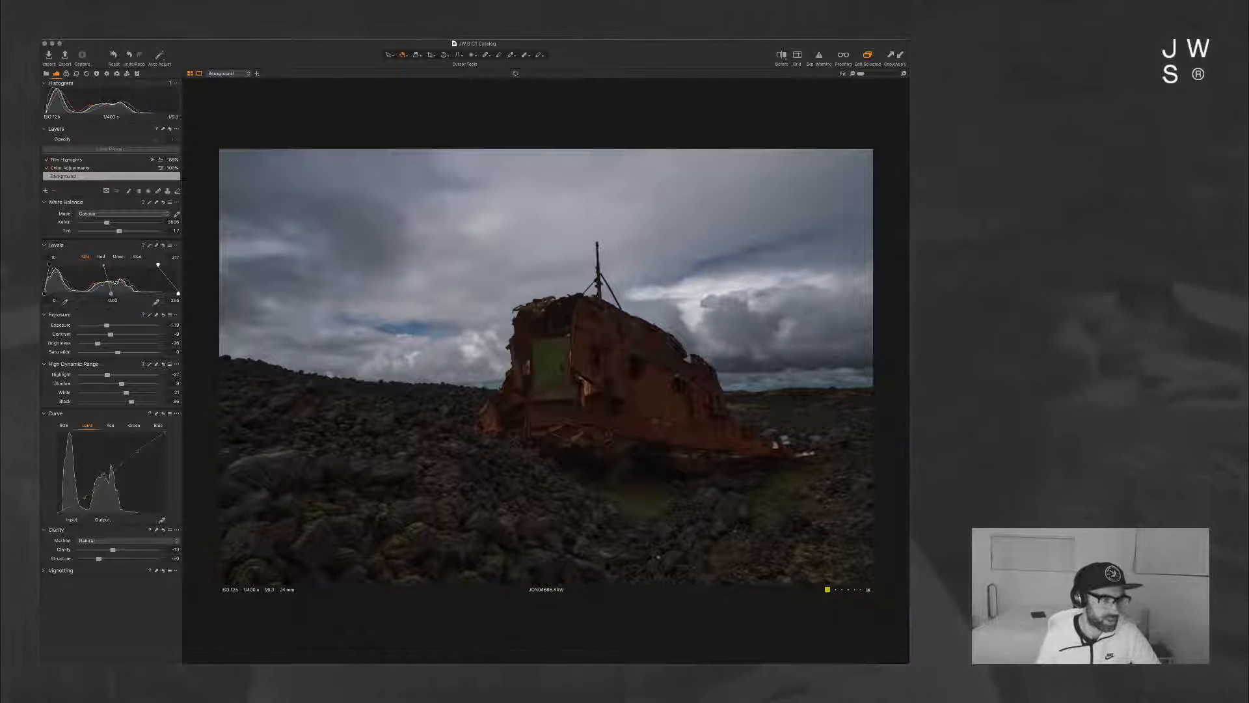
# Step: Flatten and darken the shipwreck photo by strongly reducing contrast and lowering its exposure and shadows
pyautogui.moveTo(111, 335); pyautogui.dragTo(95, 335)
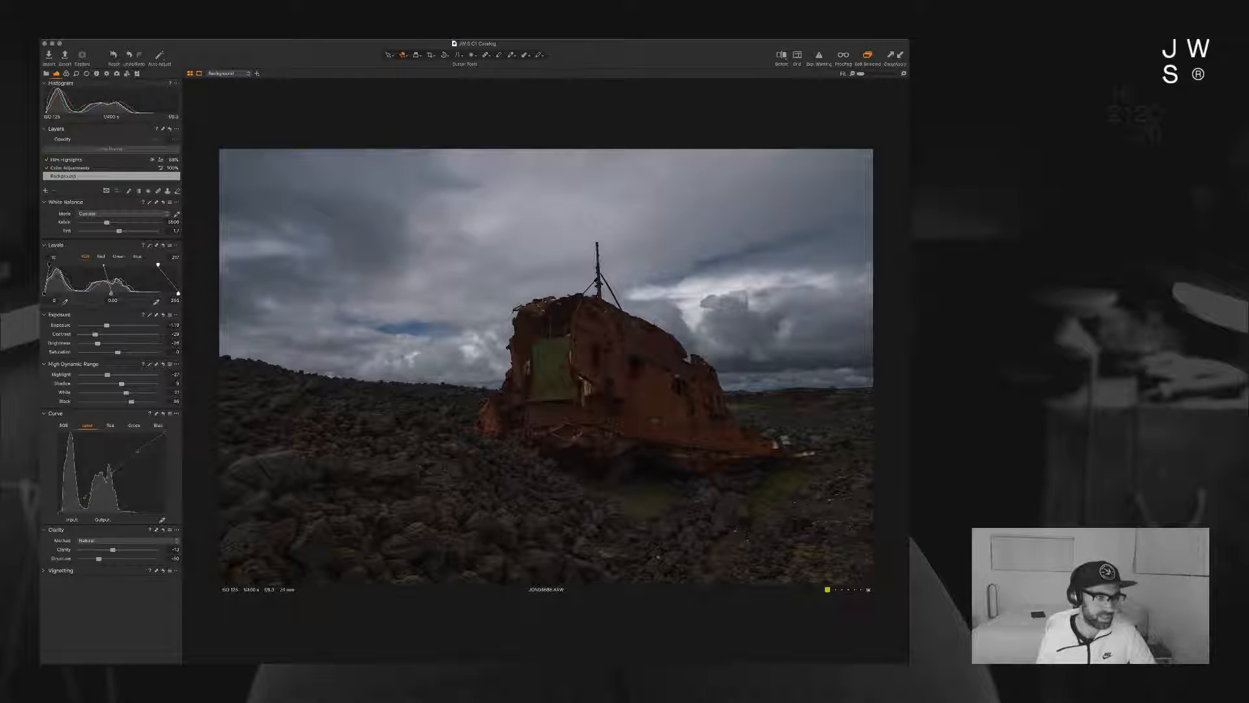
pyautogui.moveTo(95, 334)
pyautogui.mouseDown()
pyautogui.moveTo(81, 335)
pyautogui.moveTo(100, 326)
pyautogui.mouseUp()
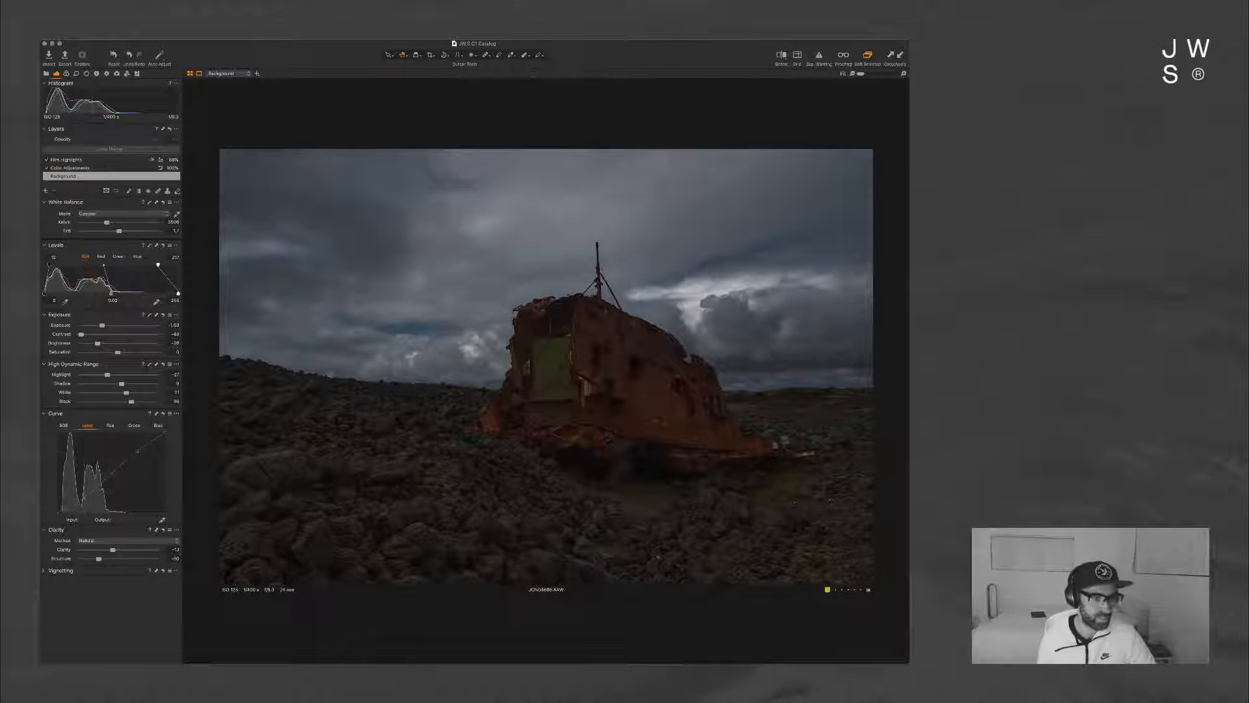
pyautogui.moveTo(121, 384); pyautogui.dragTo(117, 383)
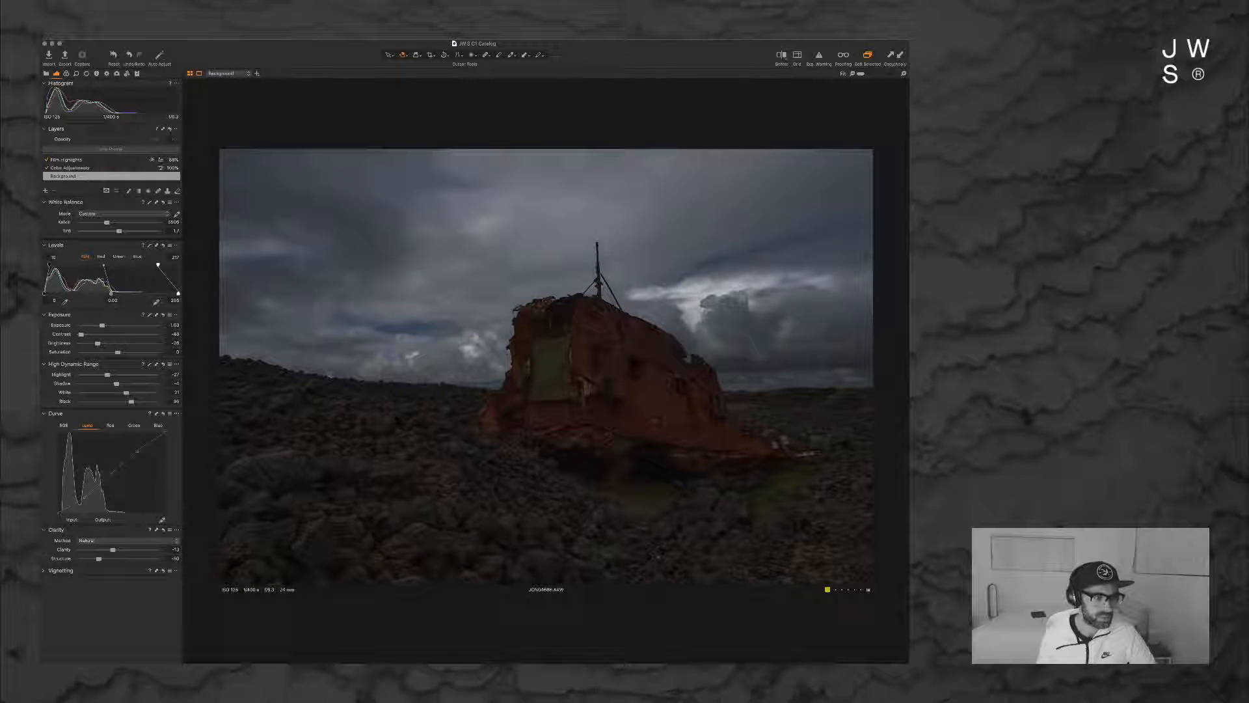
# Step: Try the shipwreck photo's highlights at 100 and set them to -100 to hold back the sky
pyautogui.moveTo(102, 374); pyautogui.dragTo(143, 375)
pyautogui.moveTo(97, 375); pyautogui.dragTo(156, 374)
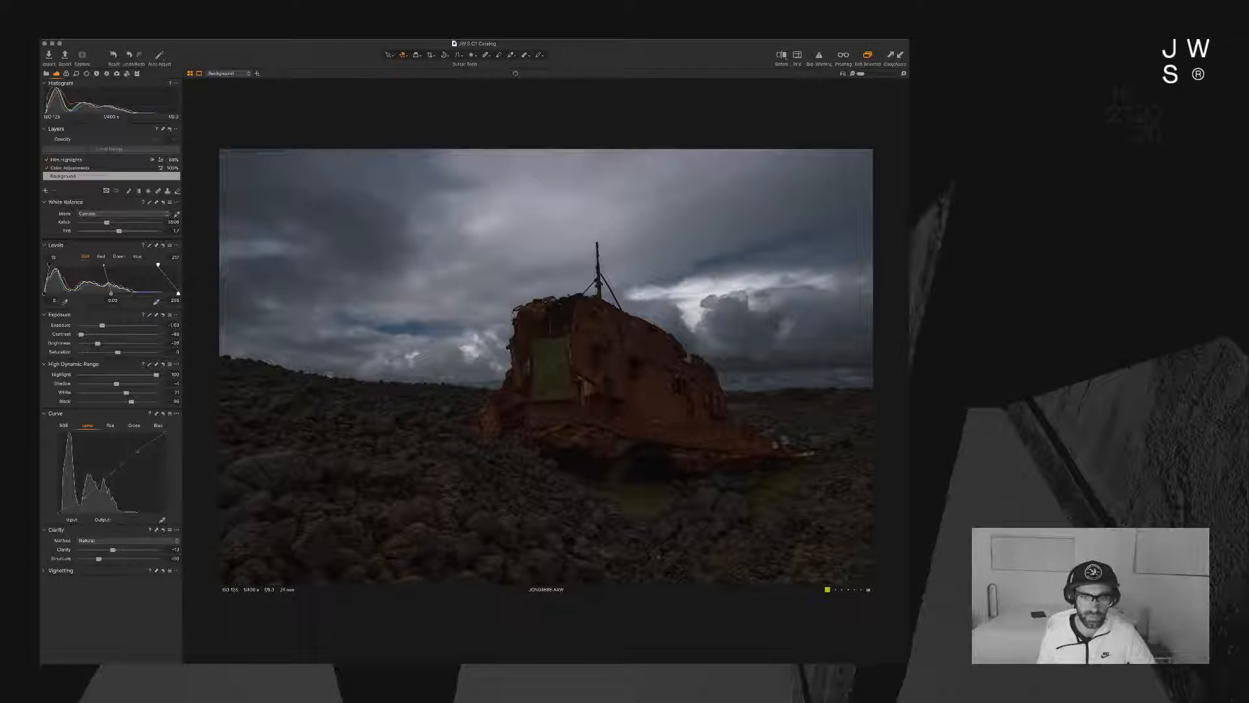
pyautogui.moveTo(156, 375); pyautogui.dragTo(80, 375)
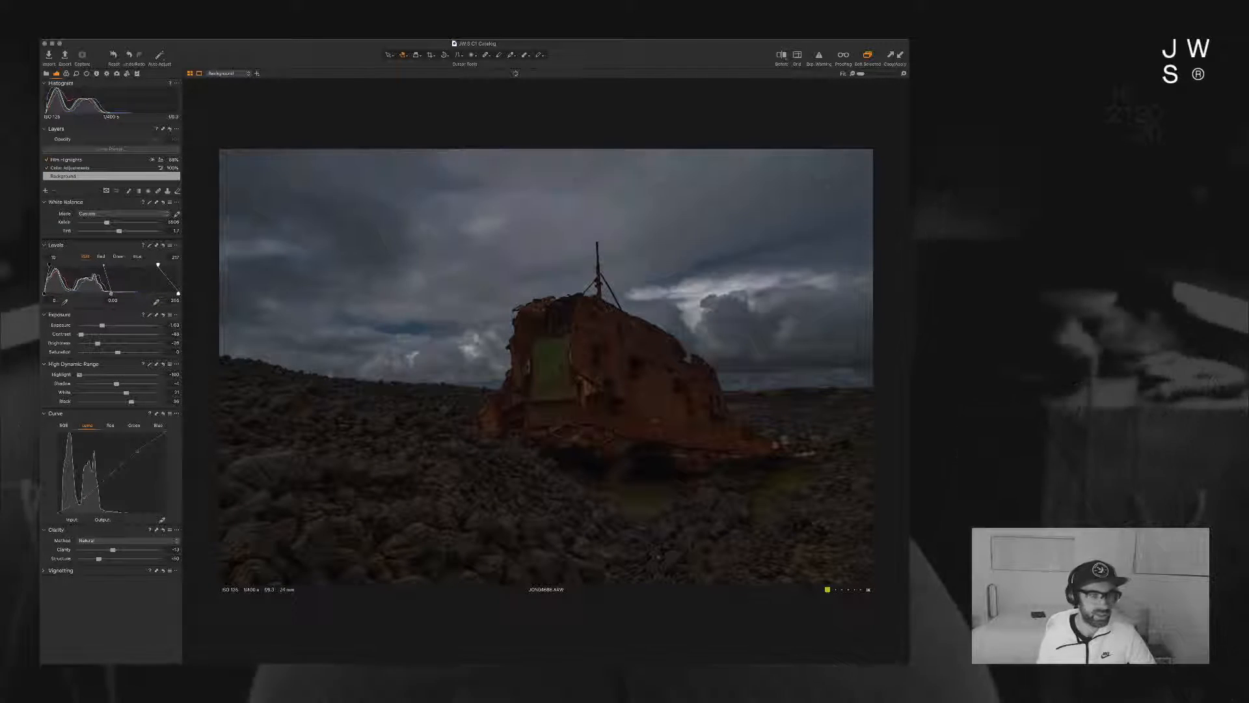
# Step: Lower the output white level and shift the midtone level darker, and inspect the hull's detail at up to 200%
pyautogui.moveTo(158, 265); pyautogui.dragTo(117, 293)
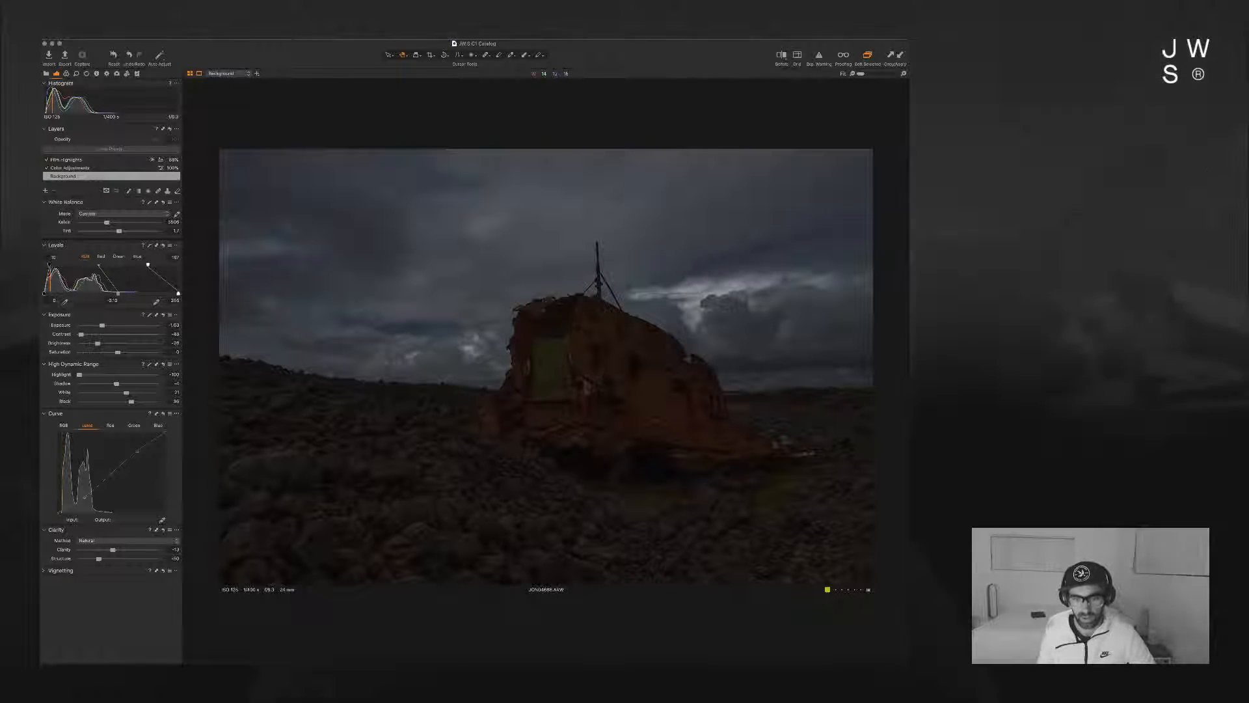
pyautogui.press('z')
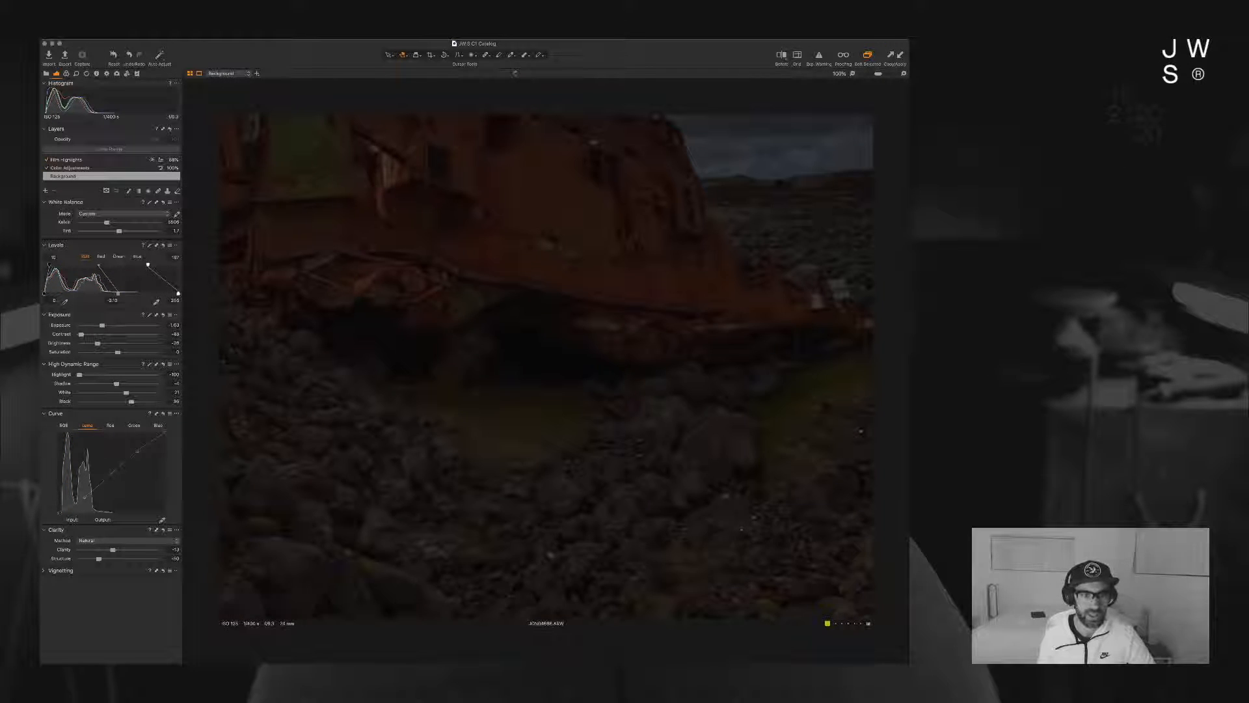
pyautogui.moveTo(528, 306); pyautogui.dragTo(589, 477)
pyautogui.scroll(2, 590, 476)
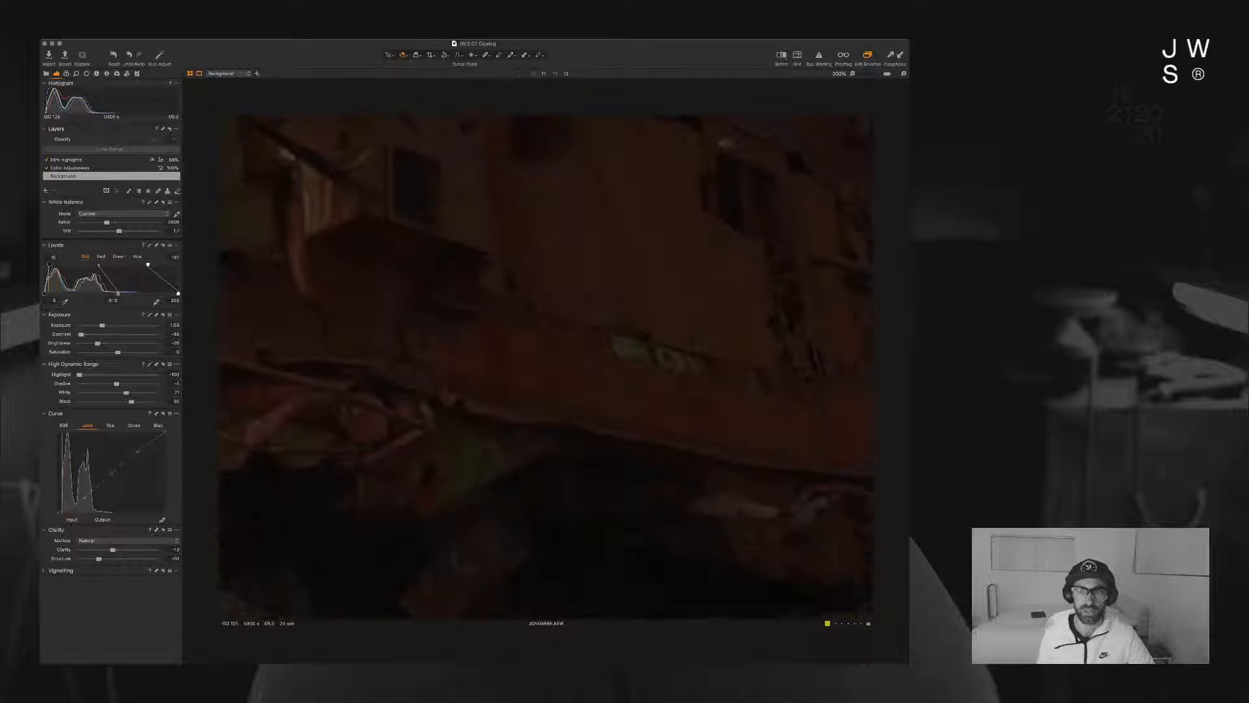
pyautogui.press('z')
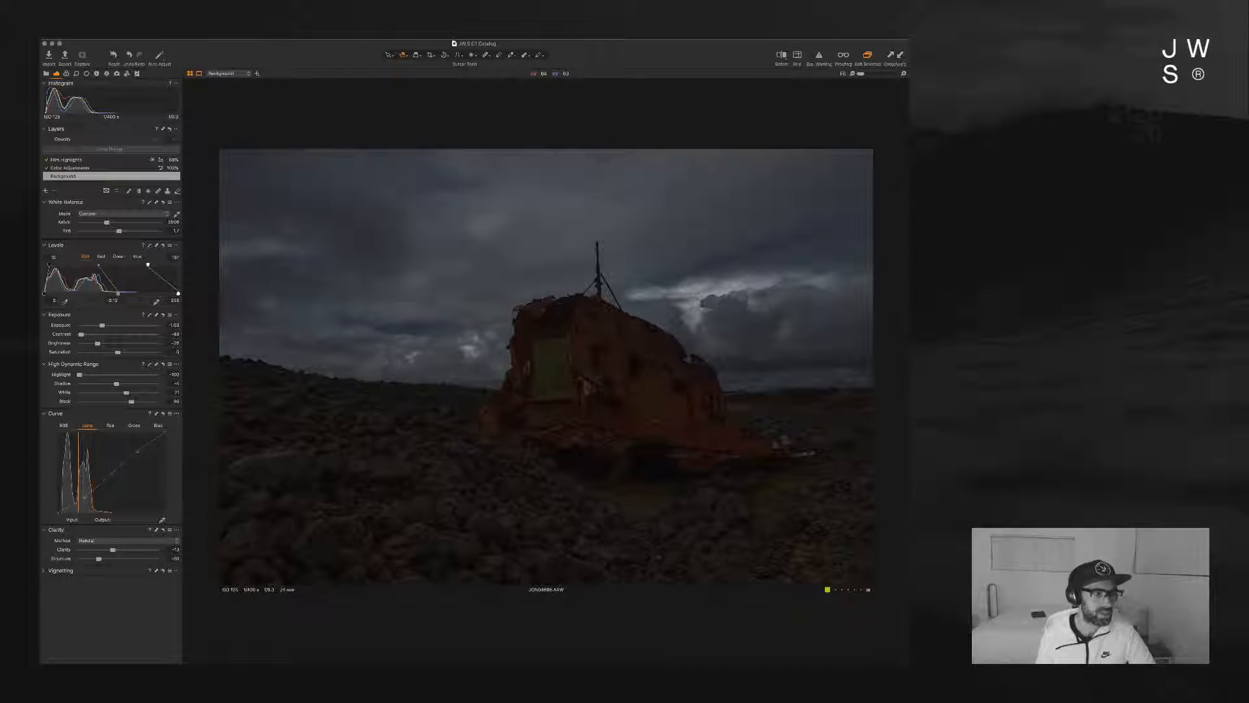
# Step: Try shifting the red channel's midtone level and reset it
pyautogui.click(101, 256)
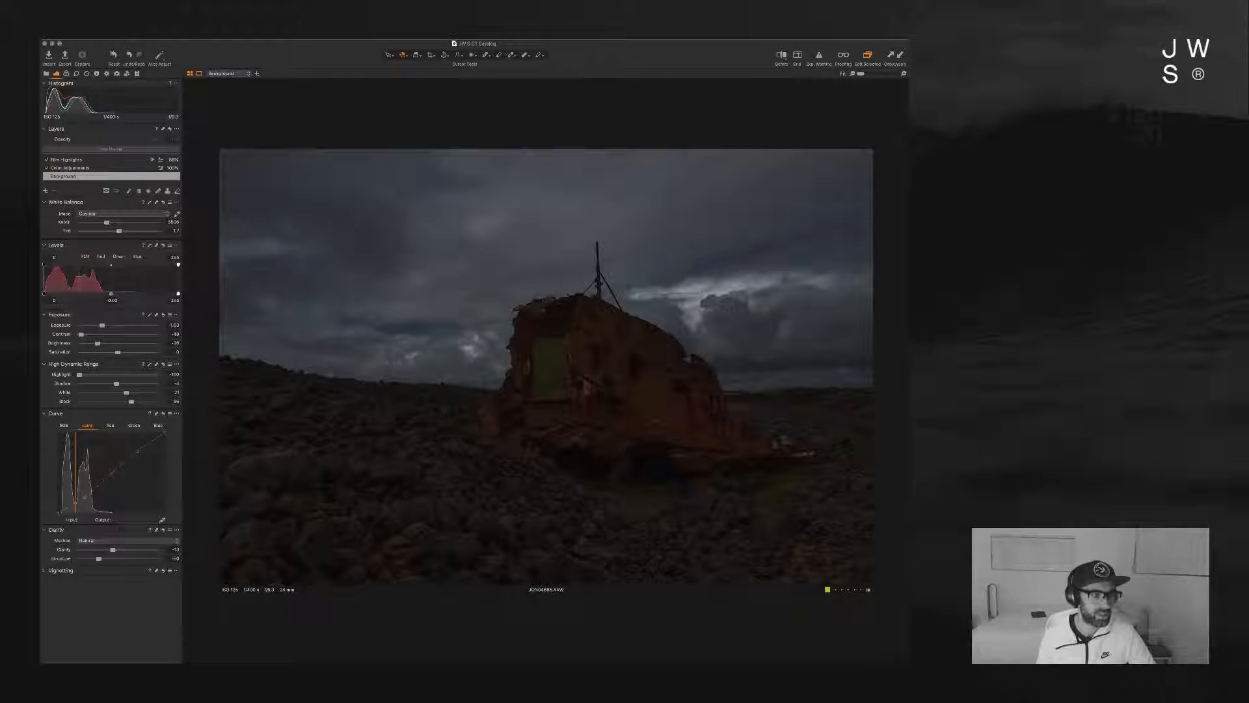
pyautogui.moveTo(119, 292); pyautogui.dragTo(106, 293)
pyautogui.doubleClick(106, 293)
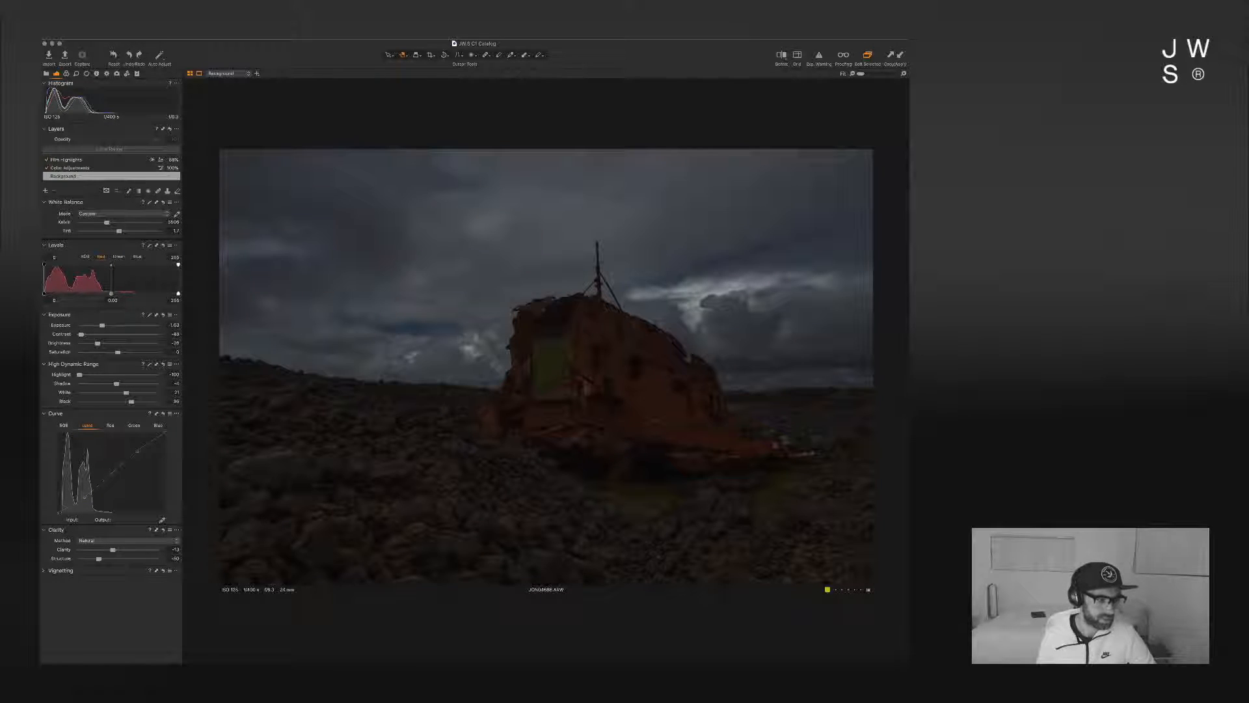
# Step: Fine-tune the lower part of the red curve with two points and reduce the photo's shadows and whites
pyautogui.click(110, 425)
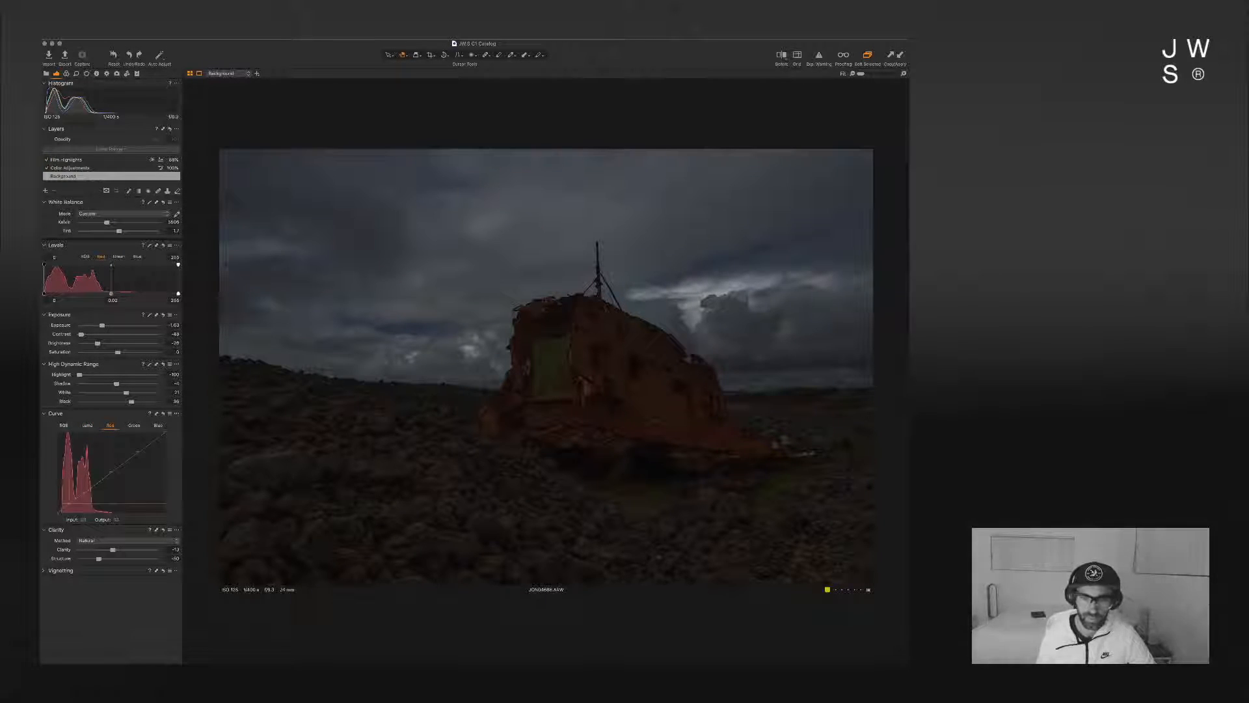
pyautogui.moveTo(67, 500); pyautogui.dragTo(68, 504)
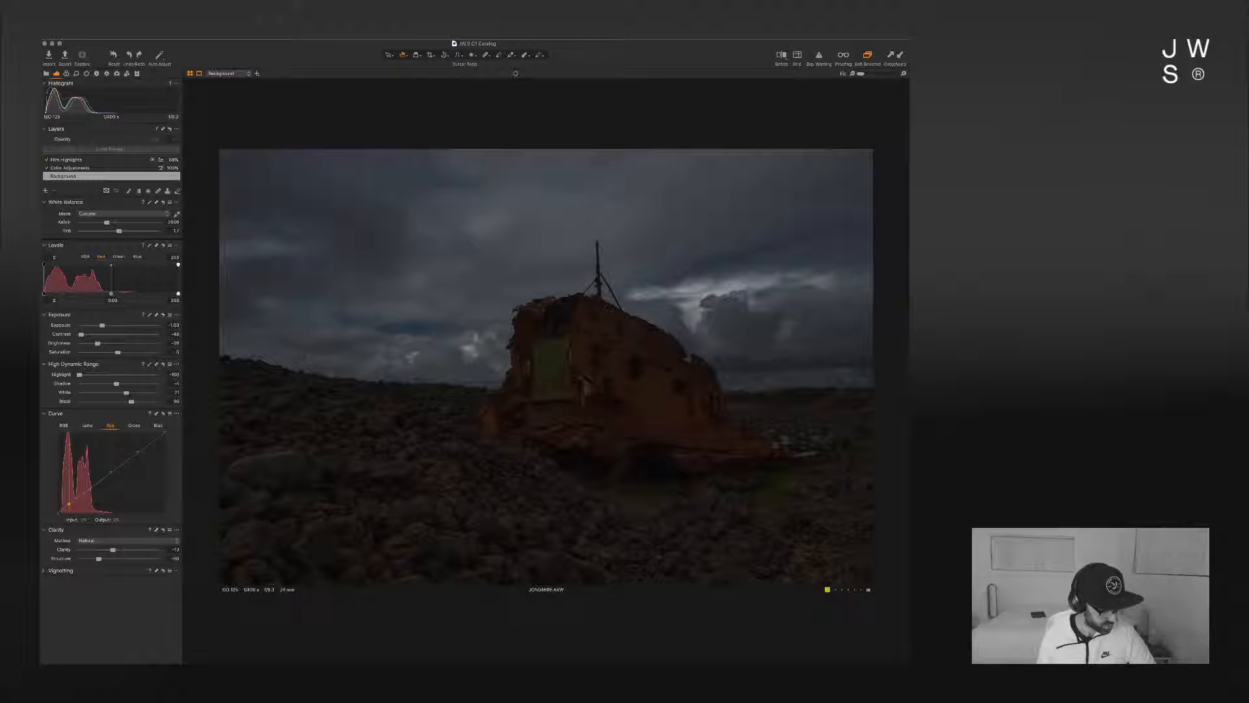
pyautogui.moveTo(68, 504); pyautogui.dragTo(68, 503)
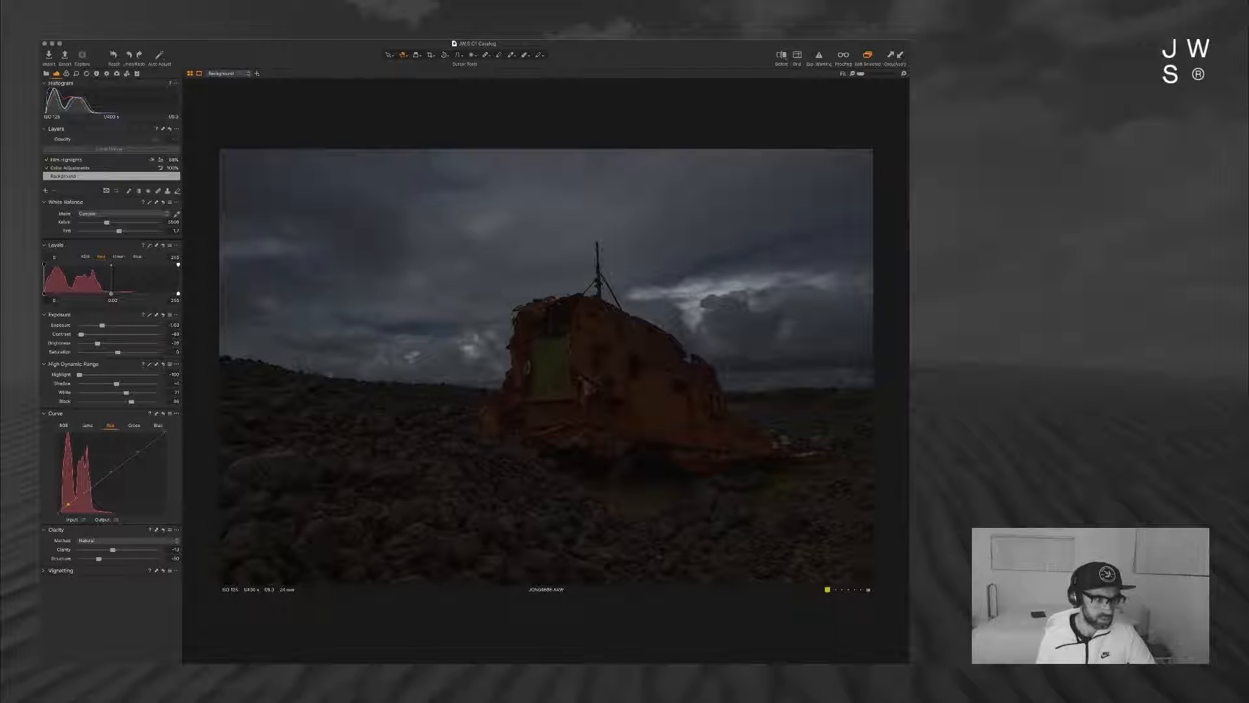
pyautogui.moveTo(84, 492); pyautogui.dragTo(82, 494)
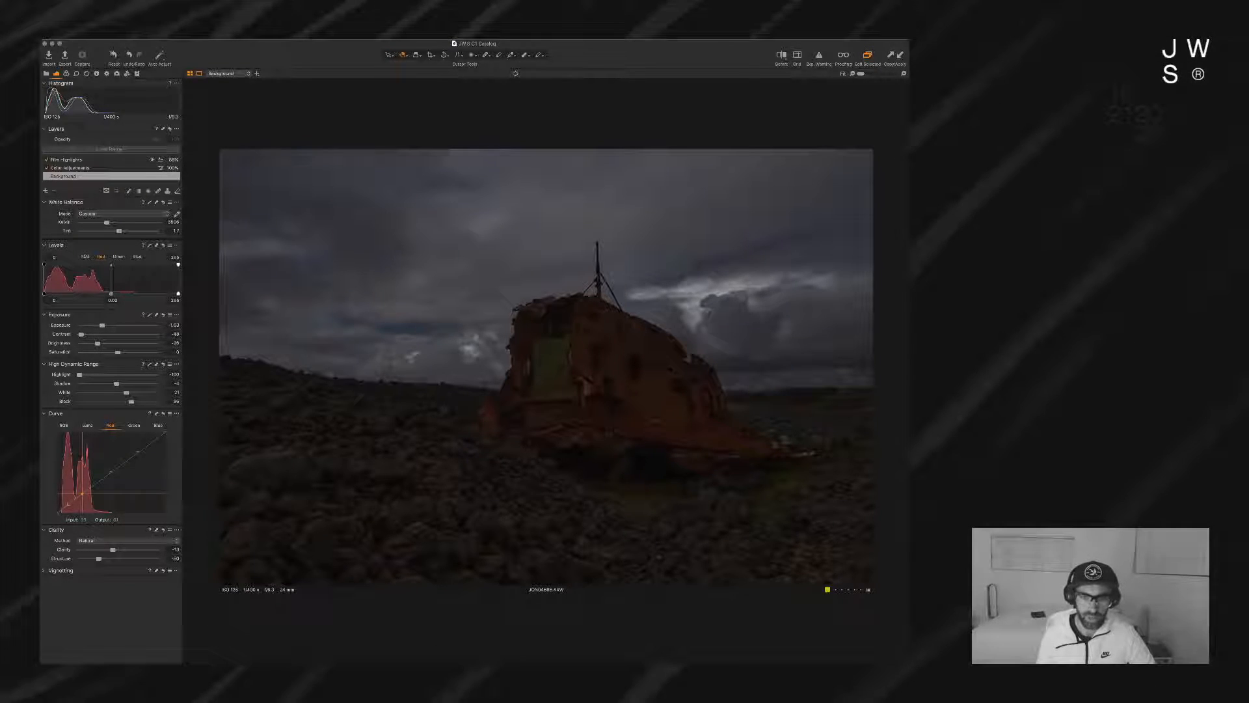
pyautogui.moveTo(82, 495); pyautogui.dragTo(82, 496)
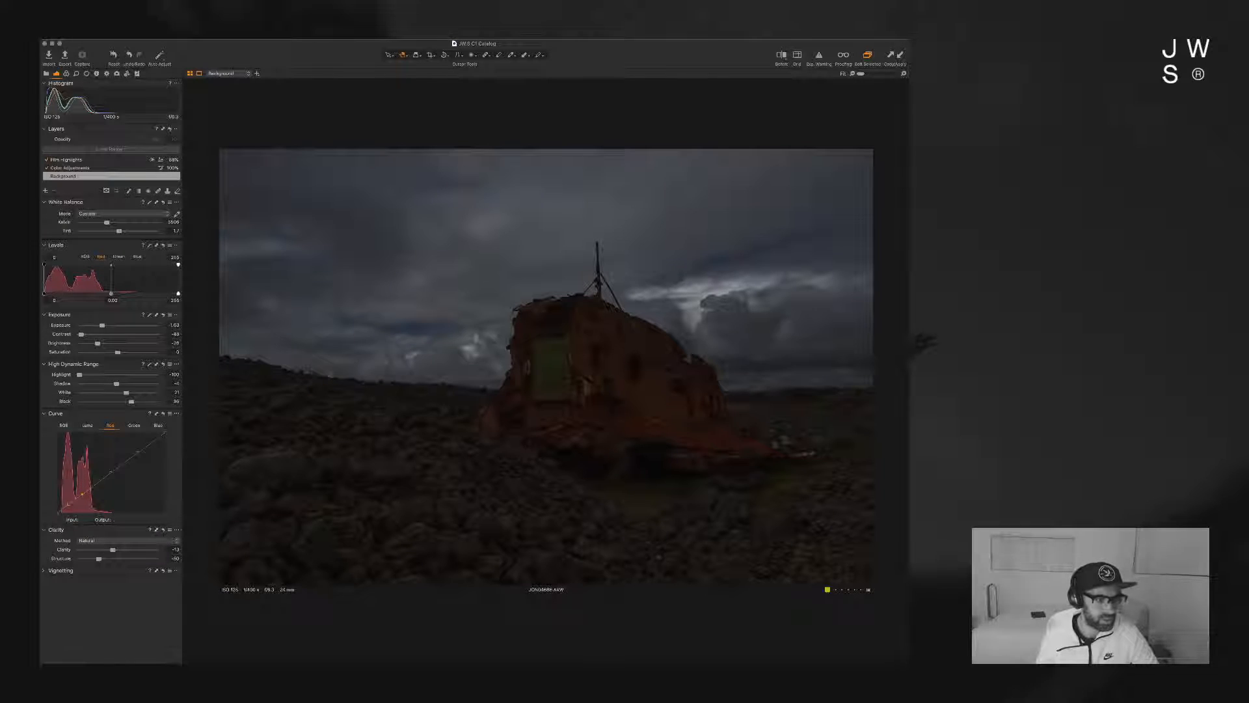
pyautogui.moveTo(116, 384); pyautogui.dragTo(78, 392)
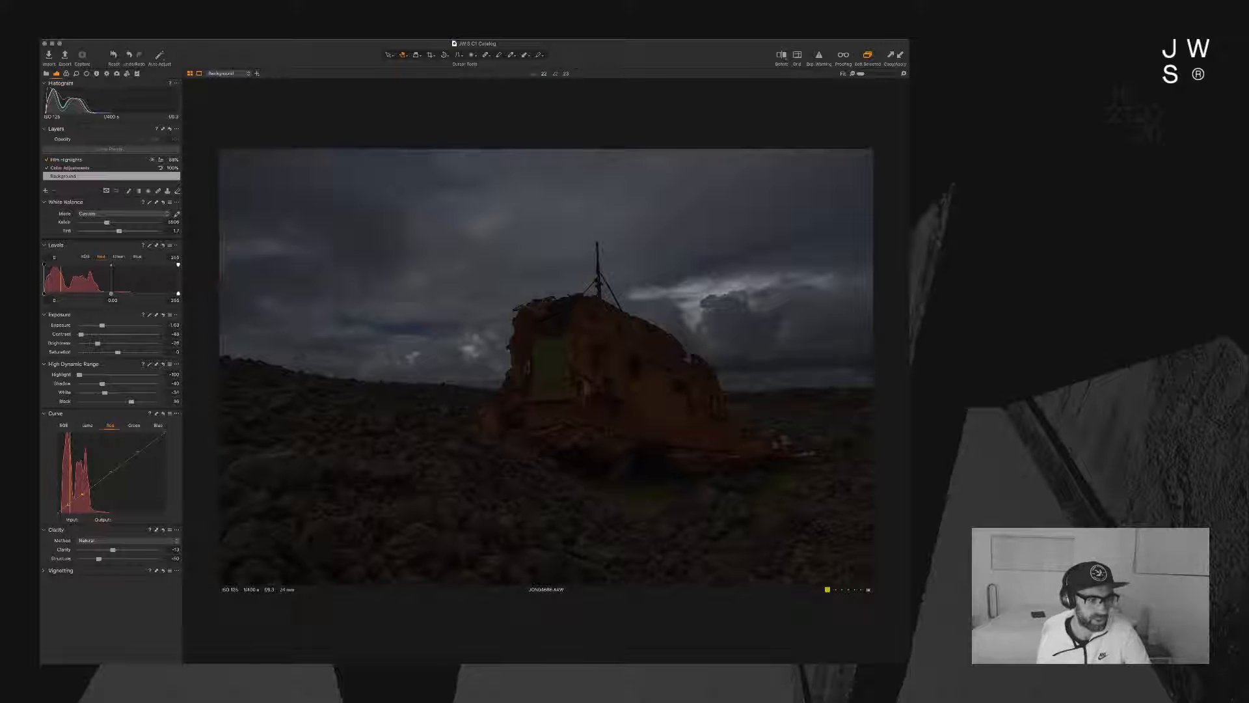
# Step: Pull down the luma curve's white end point and add a lowered midtone point, undoing the last lift of that point
pyautogui.click(87, 425)
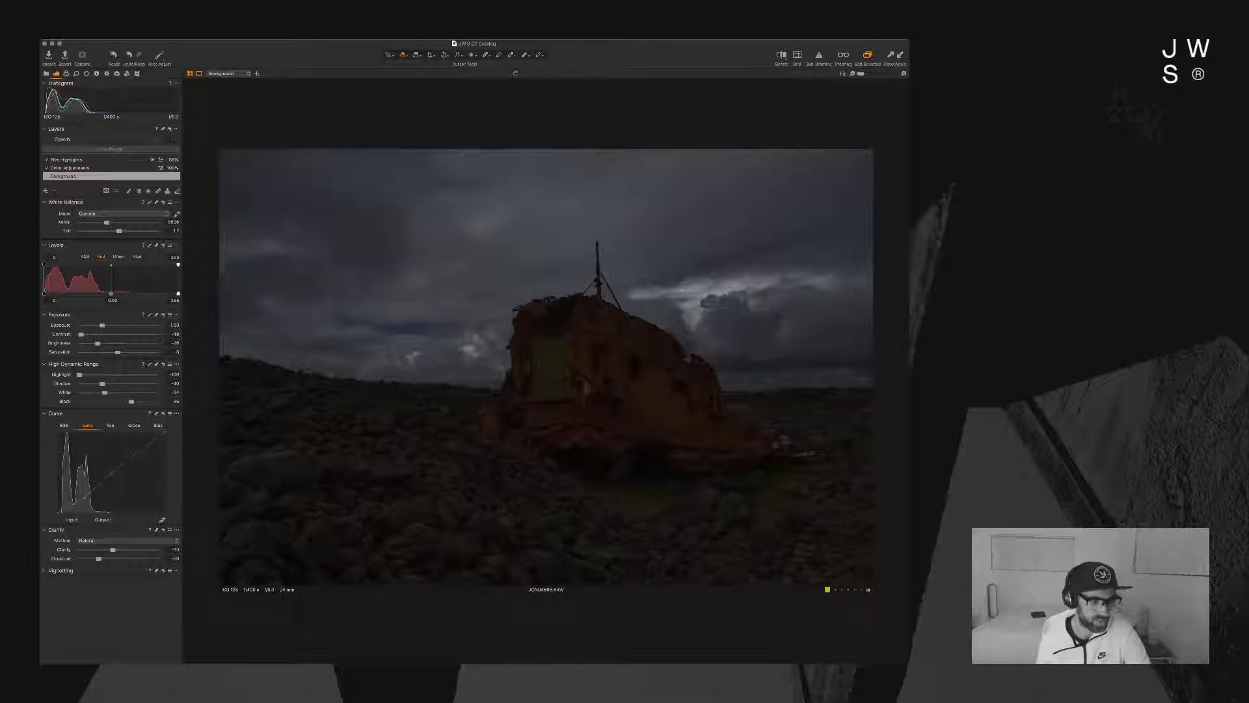
pyautogui.moveTo(165, 432); pyautogui.dragTo(108, 483)
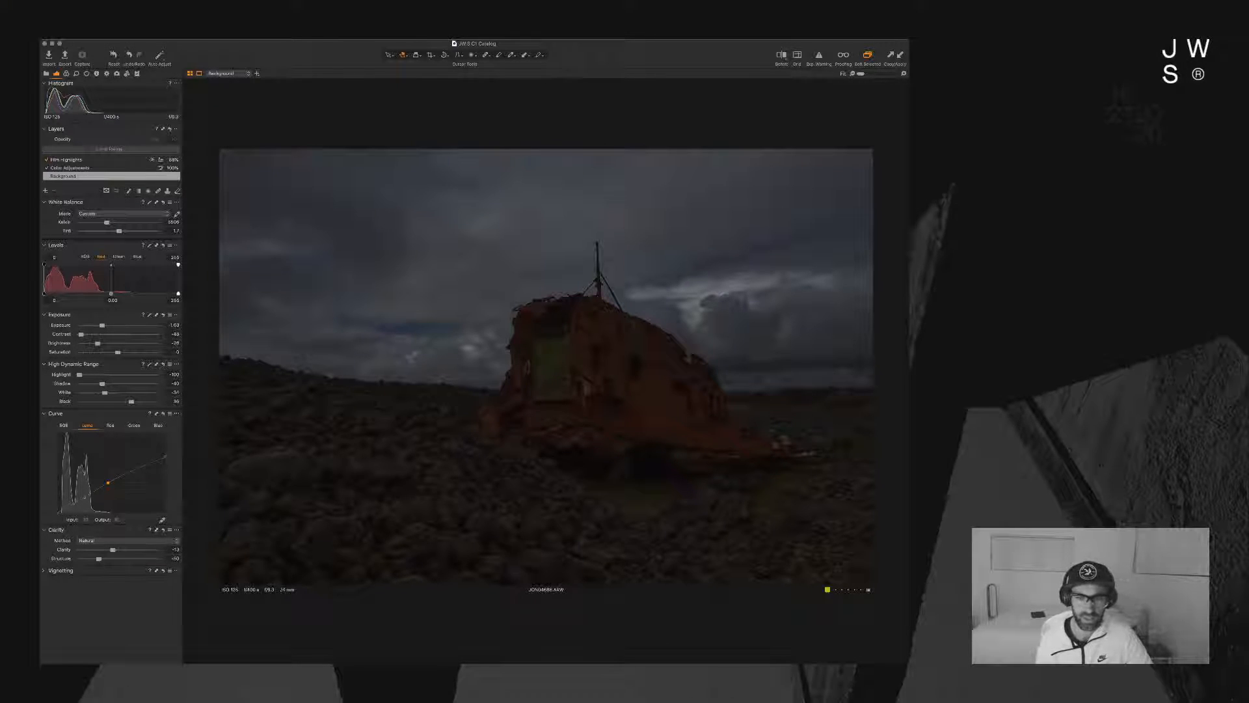
pyautogui.moveTo(108, 481); pyautogui.dragTo(106, 480)
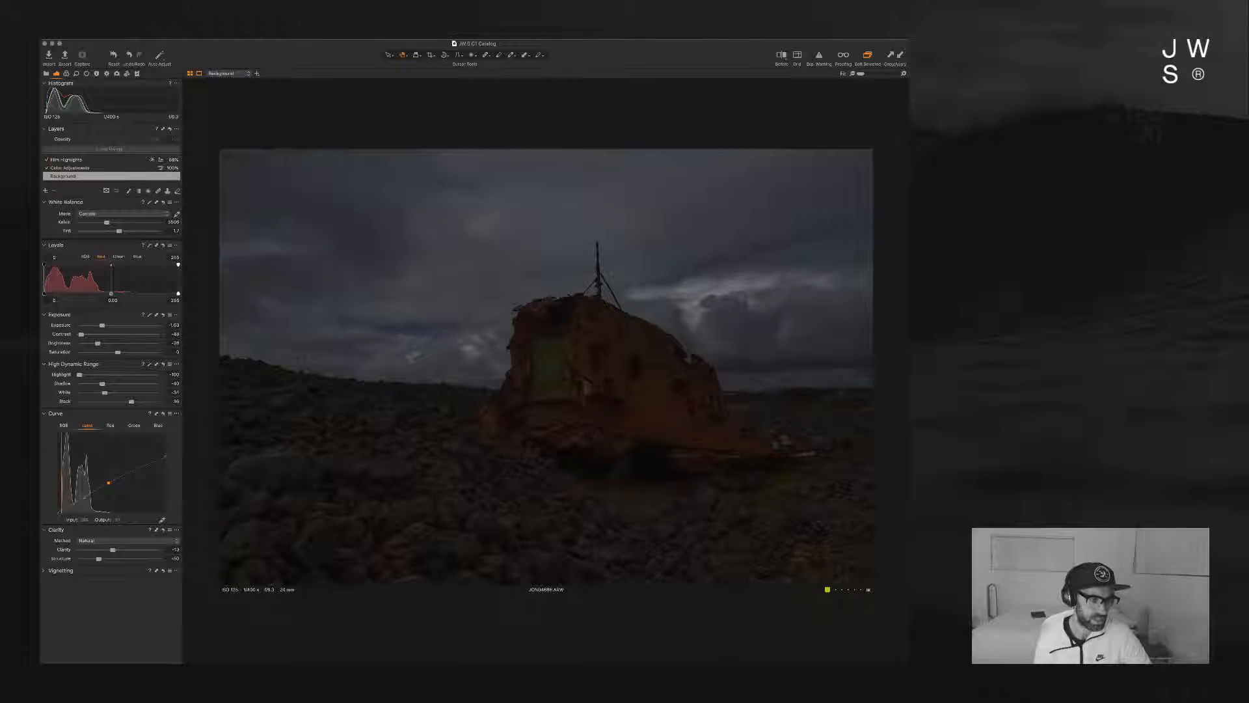
pyautogui.moveTo(108, 482); pyautogui.dragTo(111, 473)
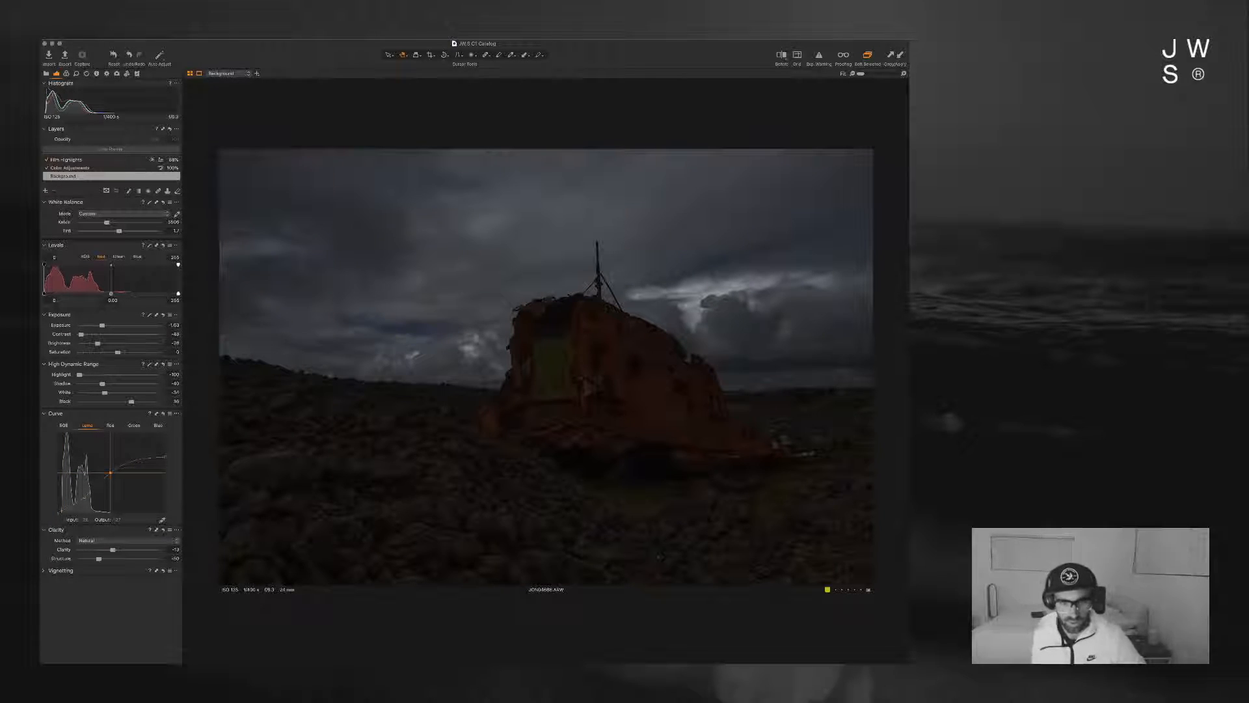
pyautogui.press('super+z')
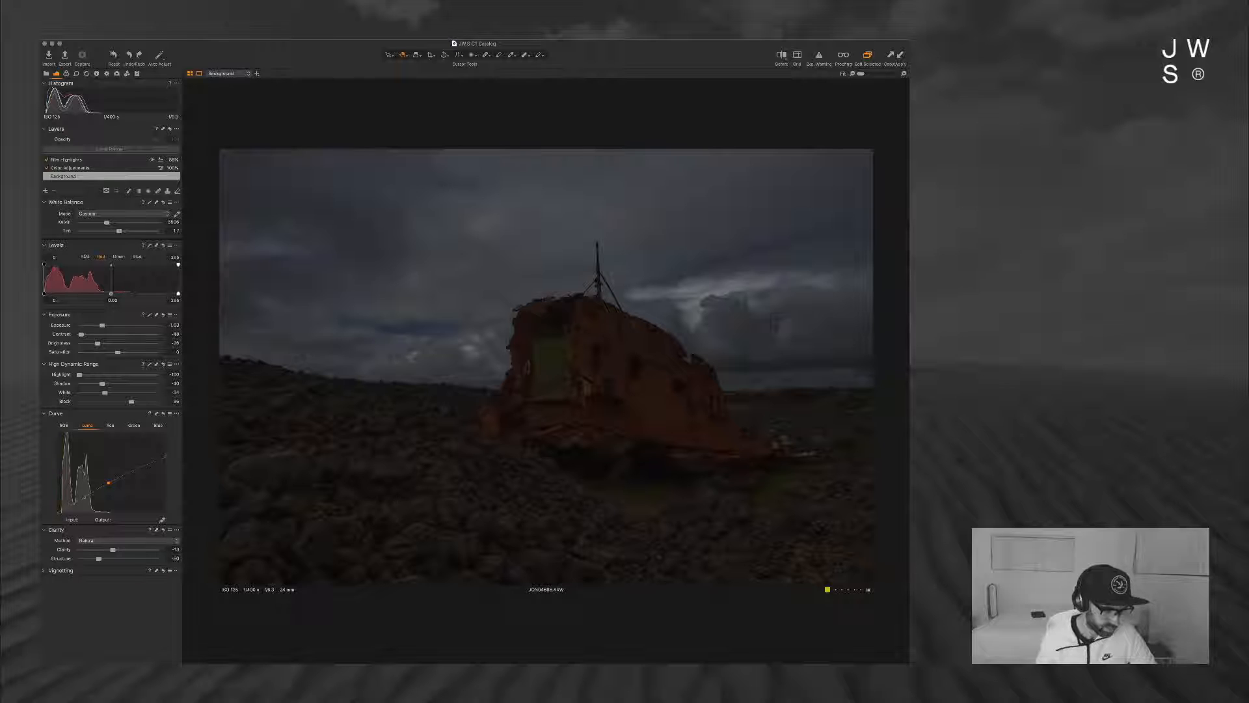
# Step: Refine the darker tones of the luma curve by slightly lowering its lower-midtone point
pyautogui.press('super+z')
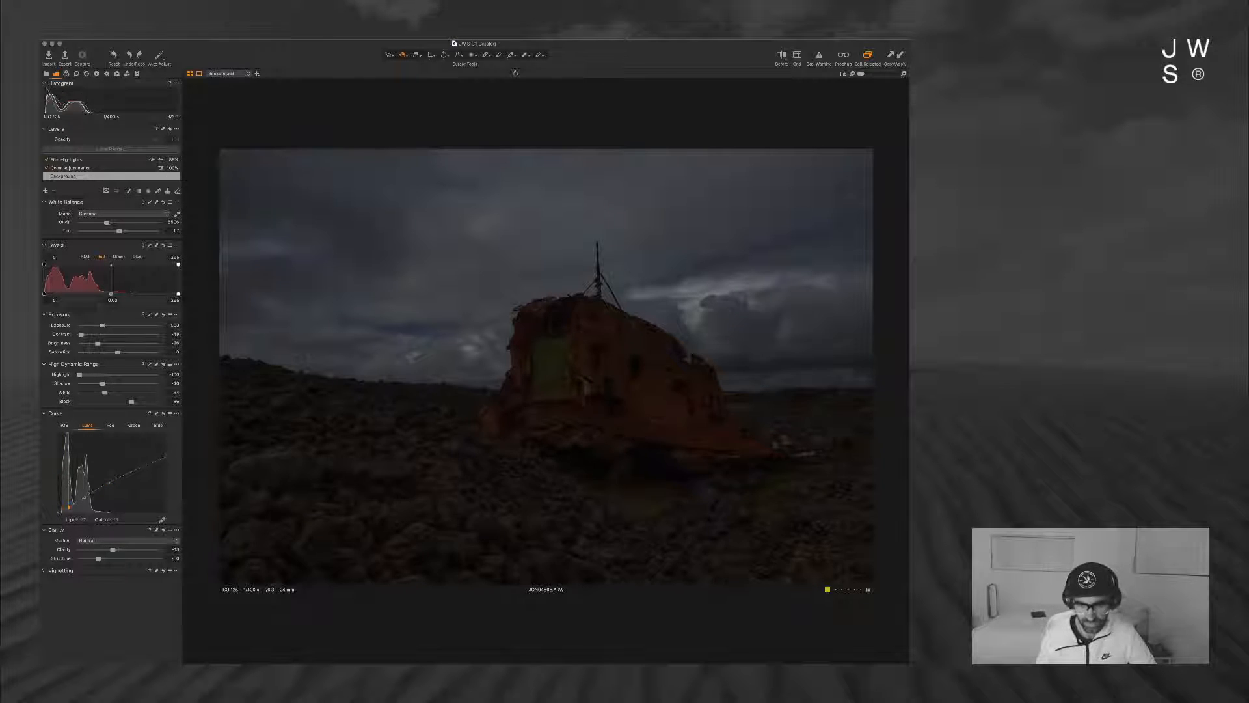
pyautogui.press('super+shift+z')
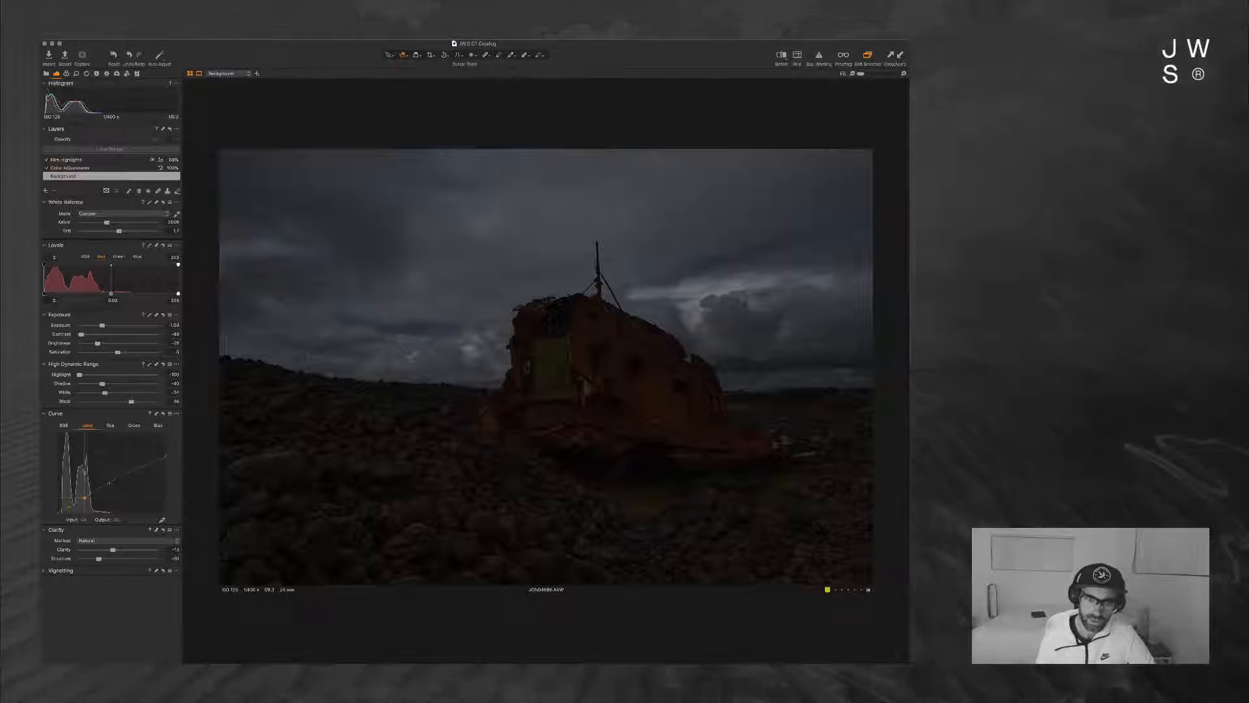
pyautogui.moveTo(84, 497); pyautogui.dragTo(84, 498)
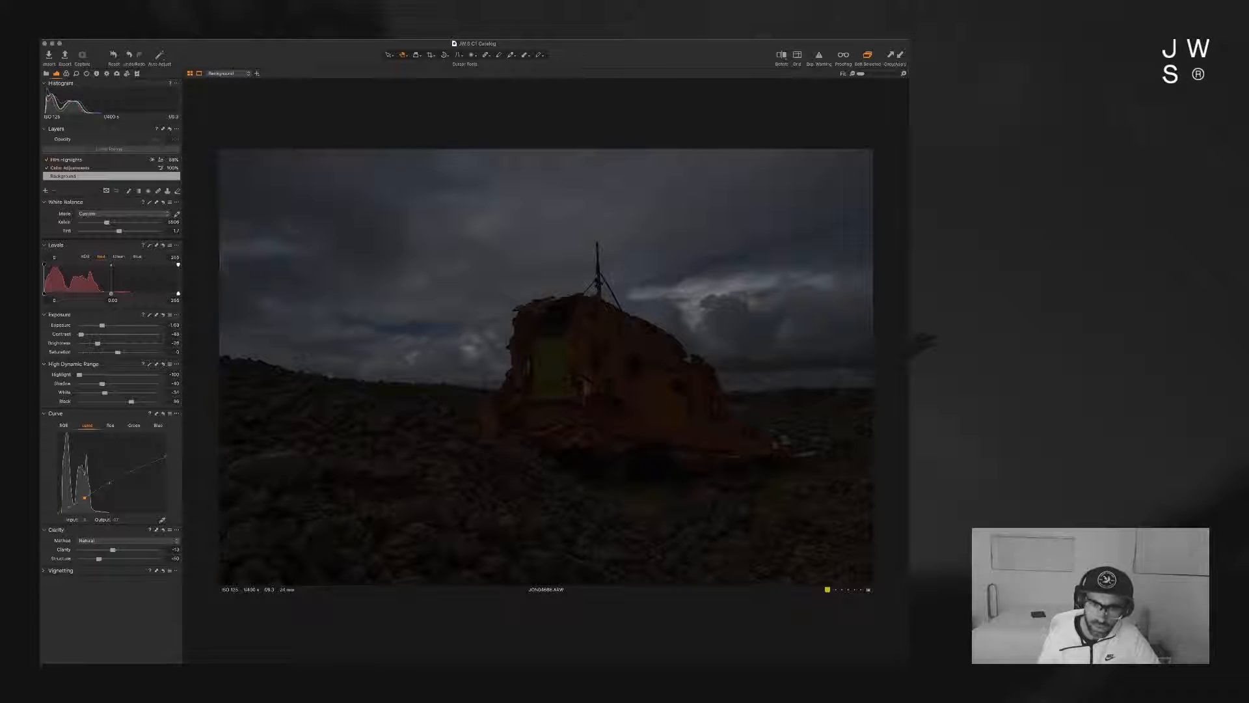
pyautogui.moveTo(85, 498); pyautogui.dragTo(85, 498)
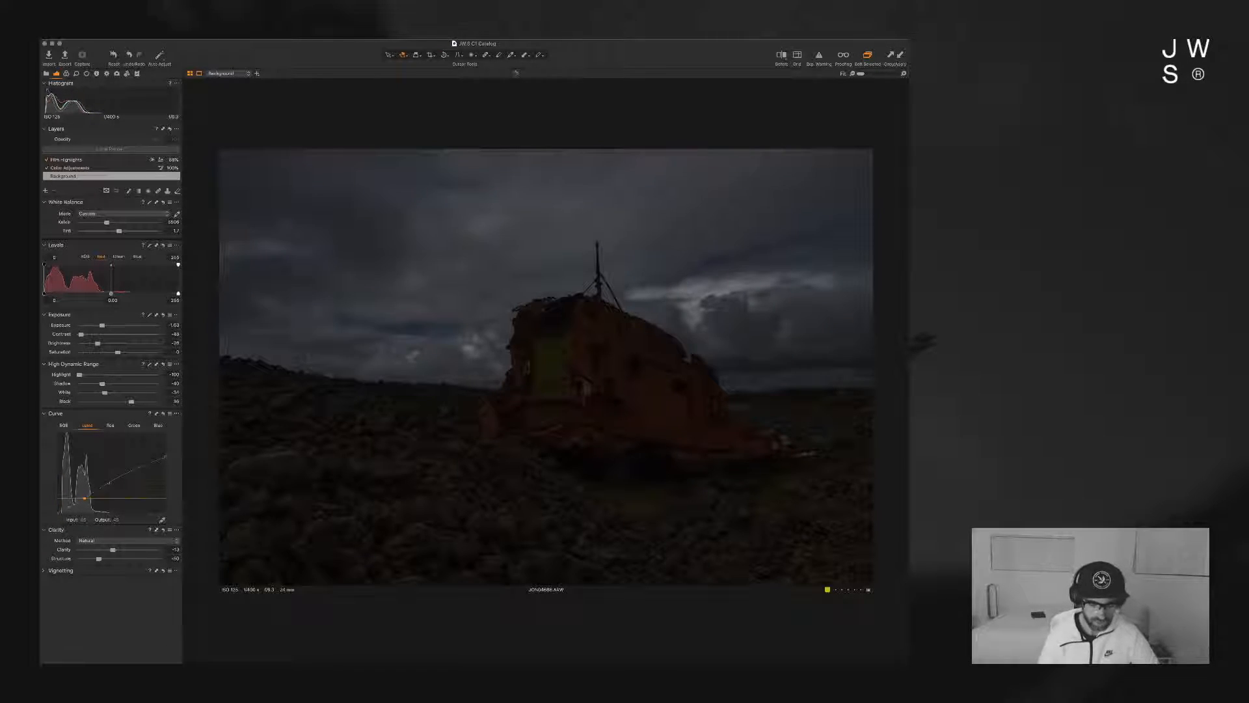
# Step: Increase lightness and saturation of the orange color range and shift its hue toward red for the wreck's rust
pyautogui.click(66, 74)
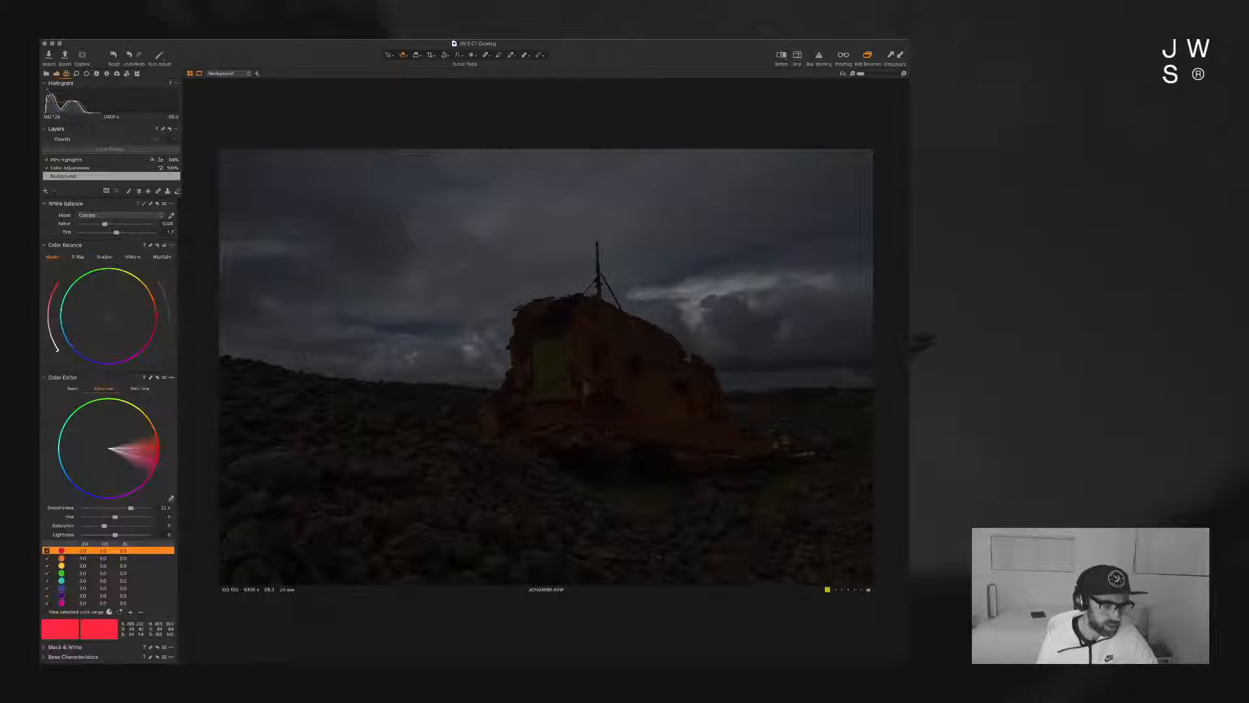
pyautogui.click(72, 558)
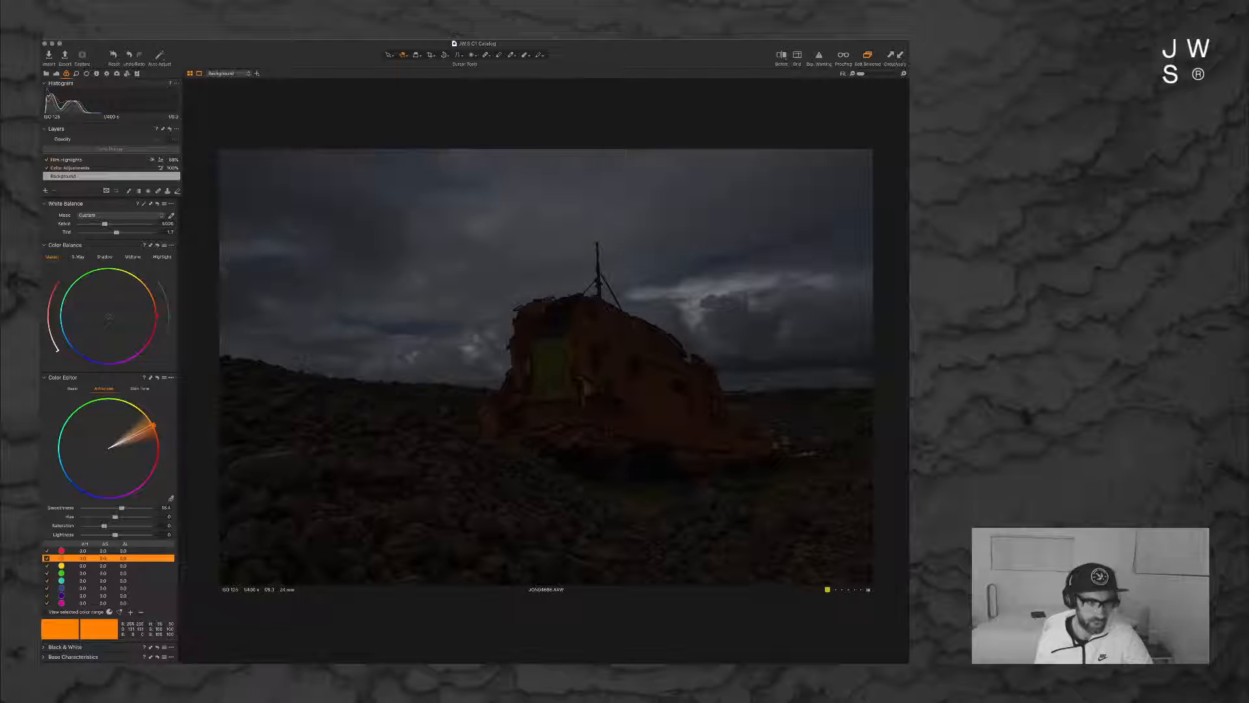
pyautogui.moveTo(116, 535); pyautogui.dragTo(132, 535)
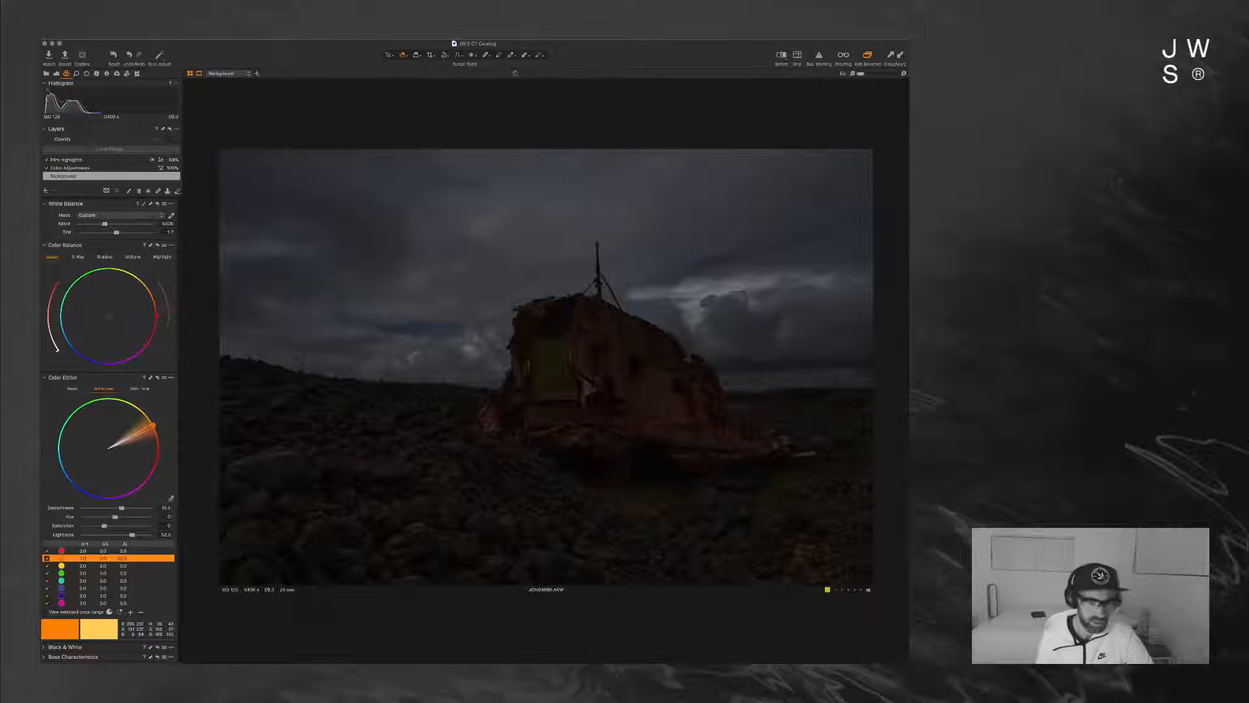
pyautogui.moveTo(104, 526); pyautogui.dragTo(110, 526)
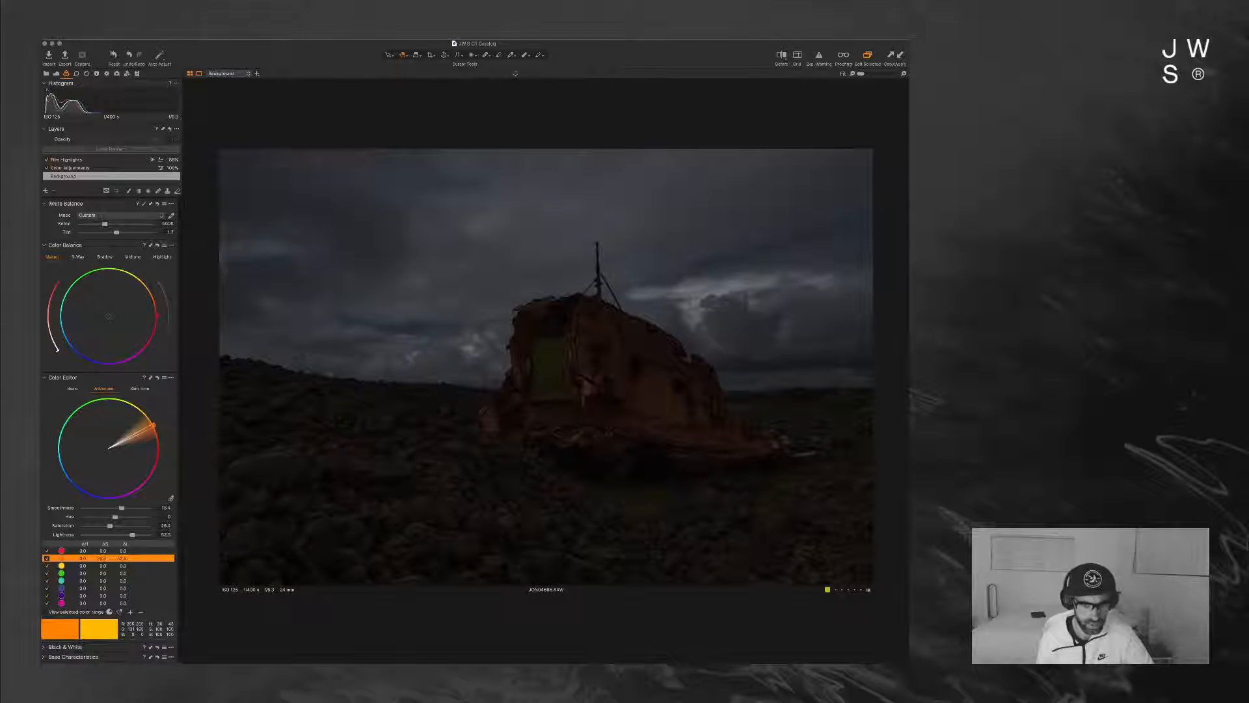
pyautogui.moveTo(110, 526); pyautogui.dragTo(102, 517)
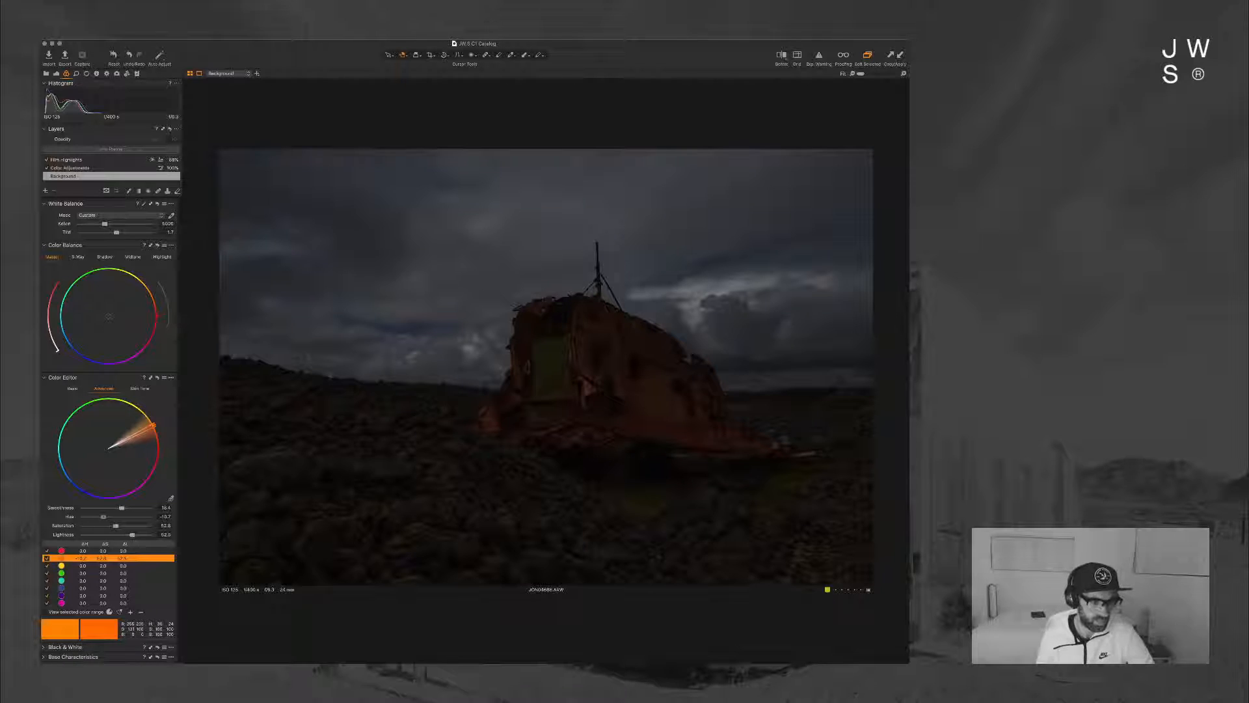
# Step: Refine the orange color range with smoothness 30, a hue shift of about -4 and a stronger saturation for the wreck
pyautogui.moveTo(136, 507); pyautogui.dragTo(148, 507)
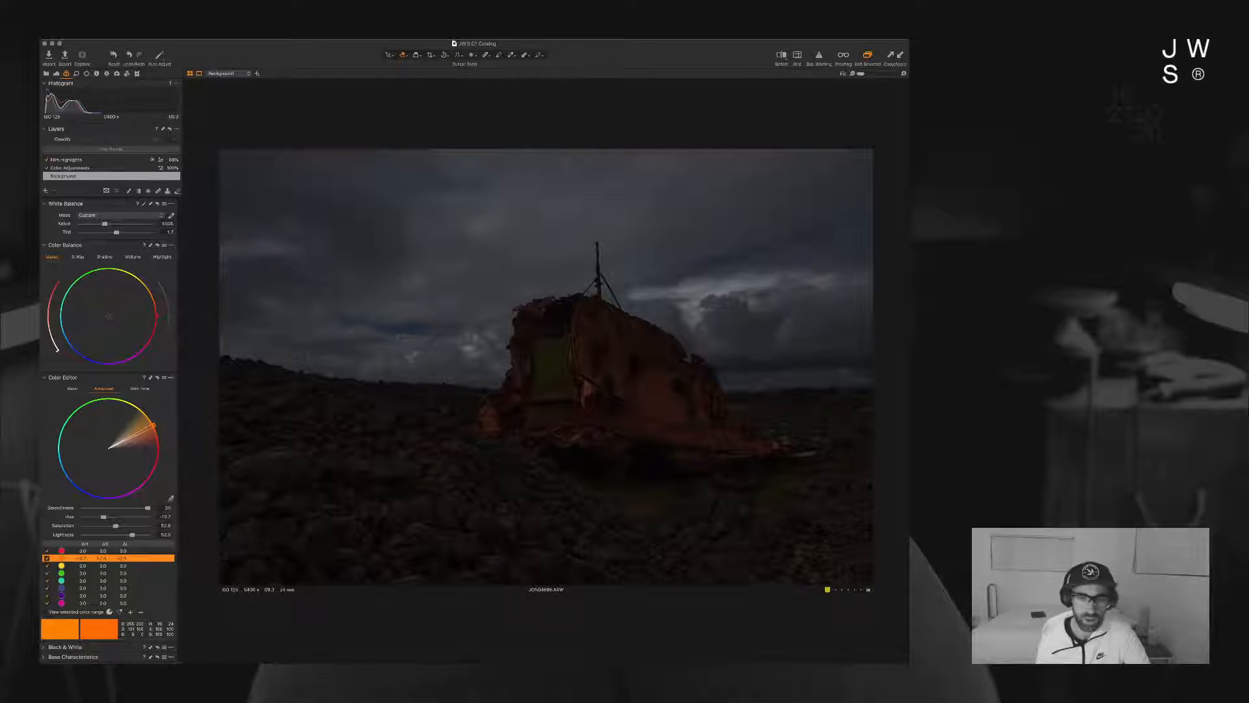
pyautogui.moveTo(103, 517)
pyautogui.mouseDown()
pyautogui.moveTo(148, 516)
pyautogui.moveTo(82, 517)
pyautogui.mouseUp()
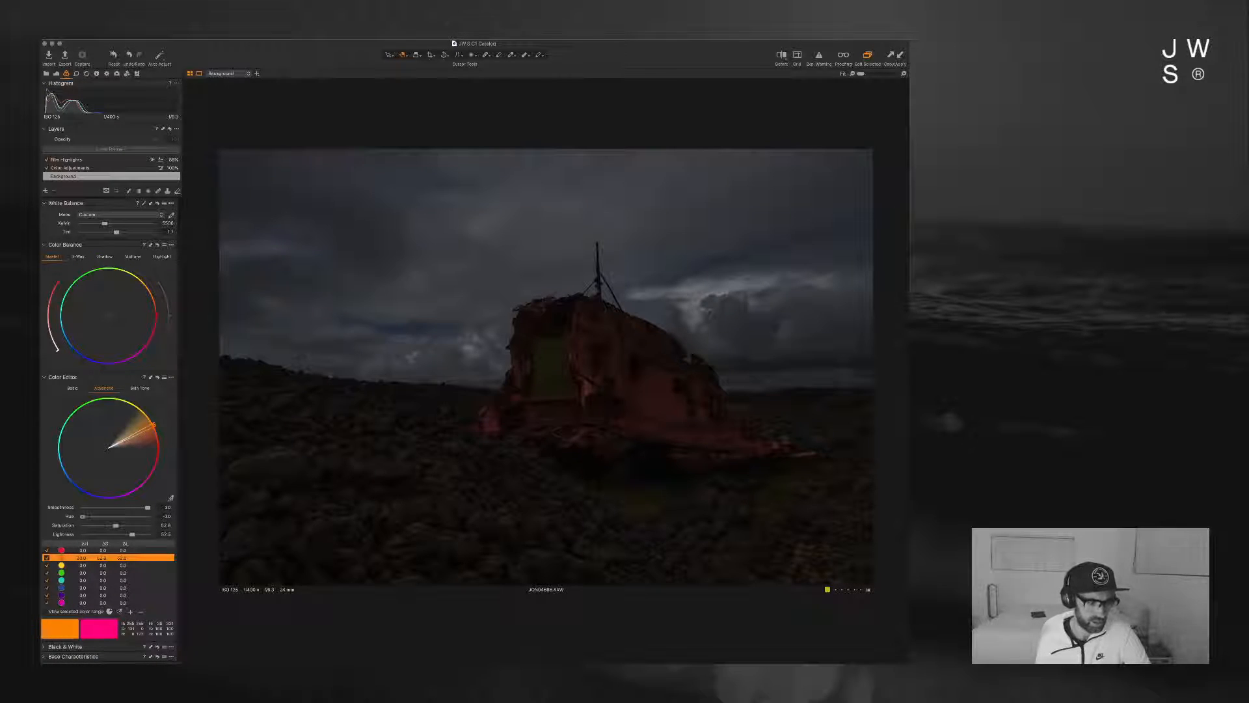
pyautogui.moveTo(82, 517); pyautogui.dragTo(101, 517)
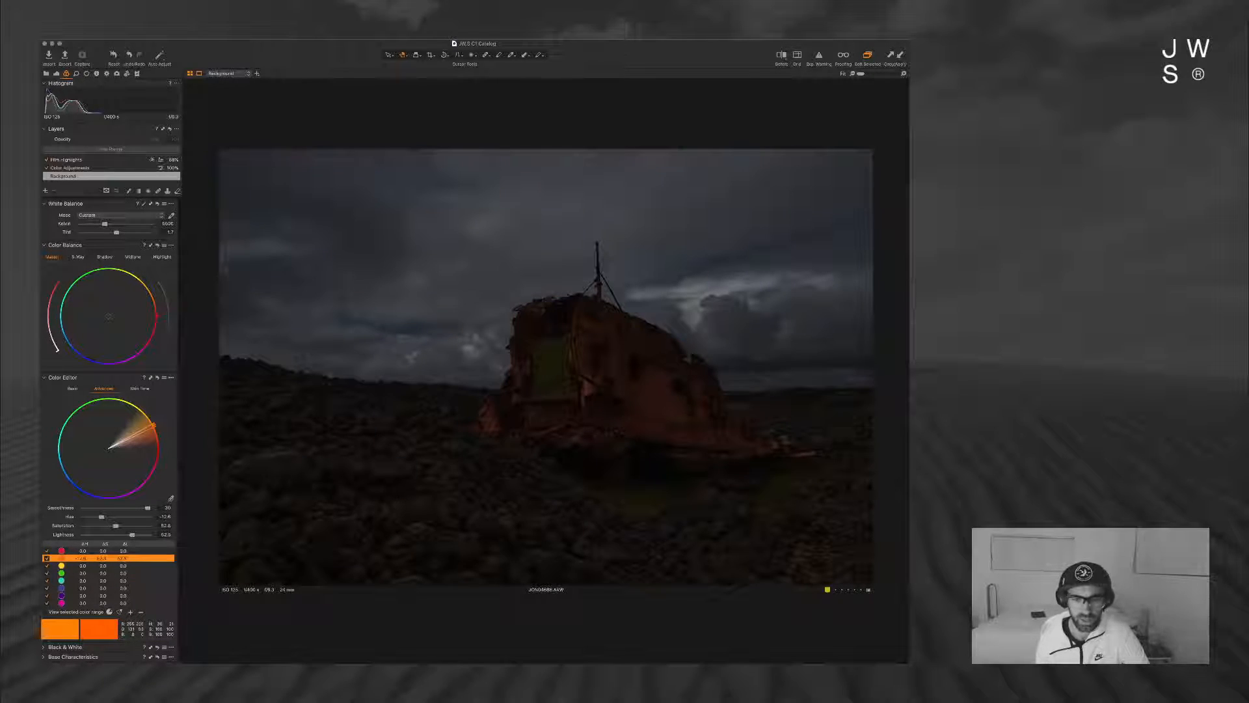
pyautogui.moveTo(101, 517); pyautogui.dragTo(110, 516)
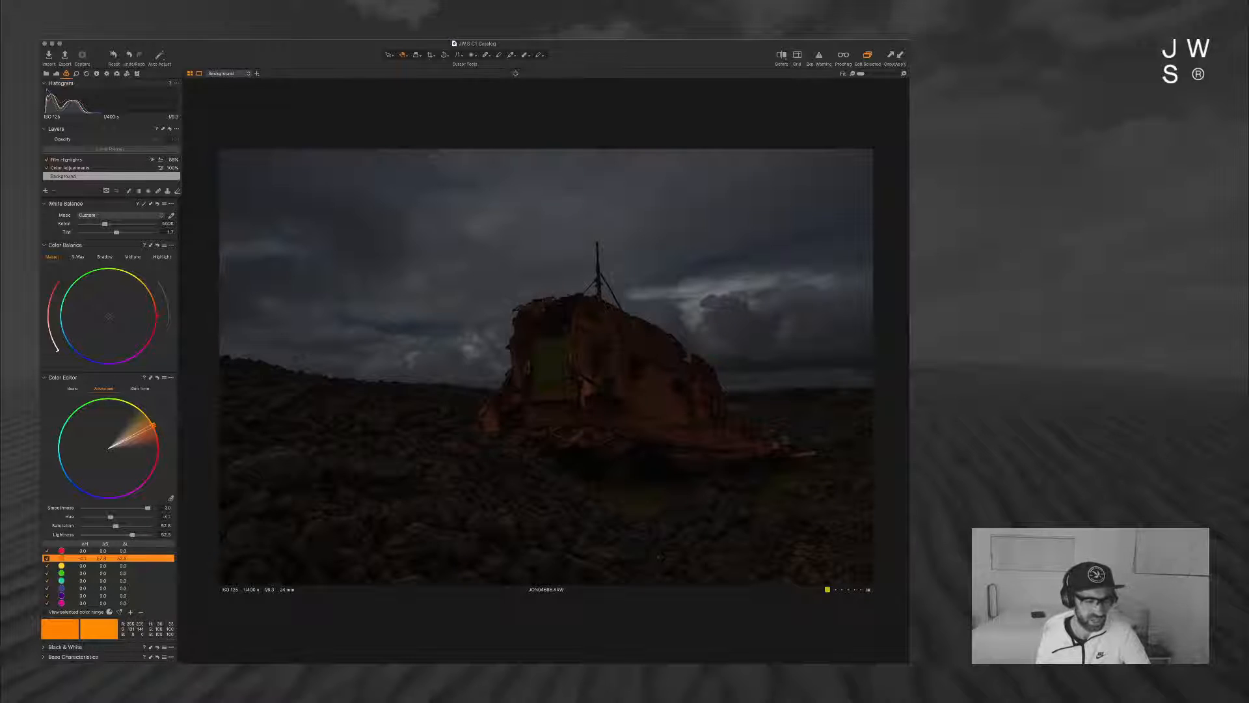
pyautogui.moveTo(116, 526); pyautogui.dragTo(136, 526)
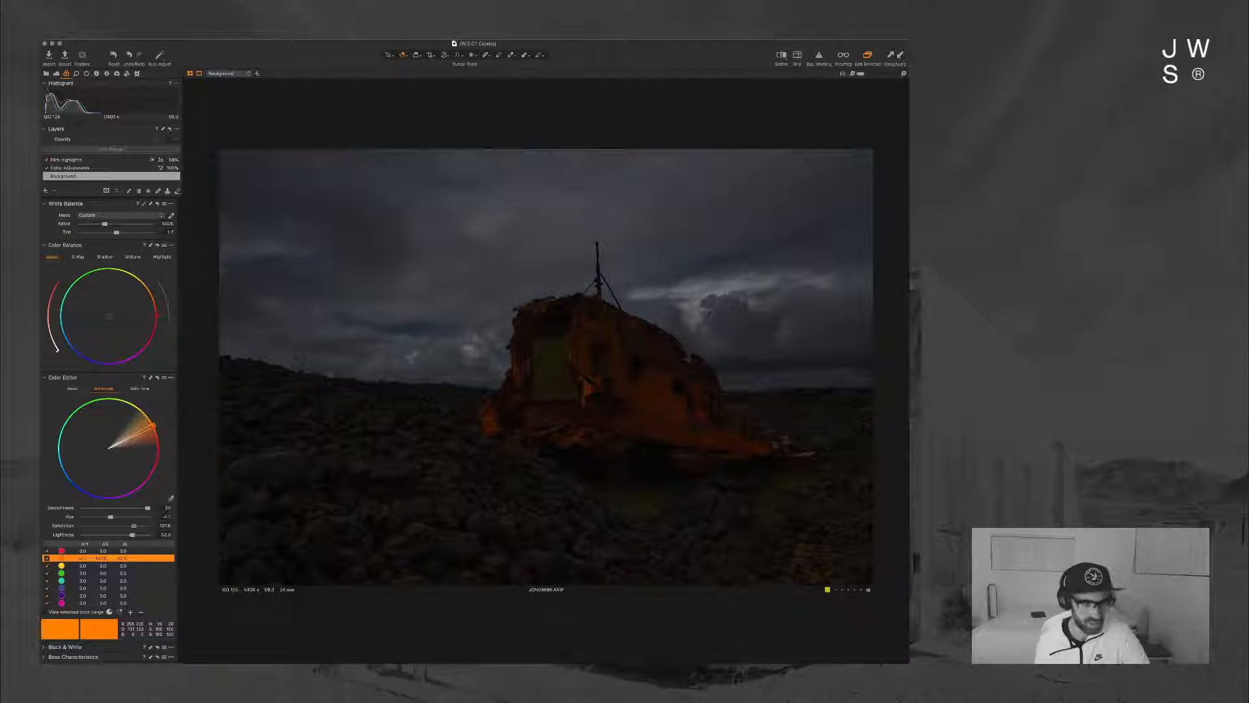
pyautogui.moveTo(134, 525); pyautogui.dragTo(130, 526)
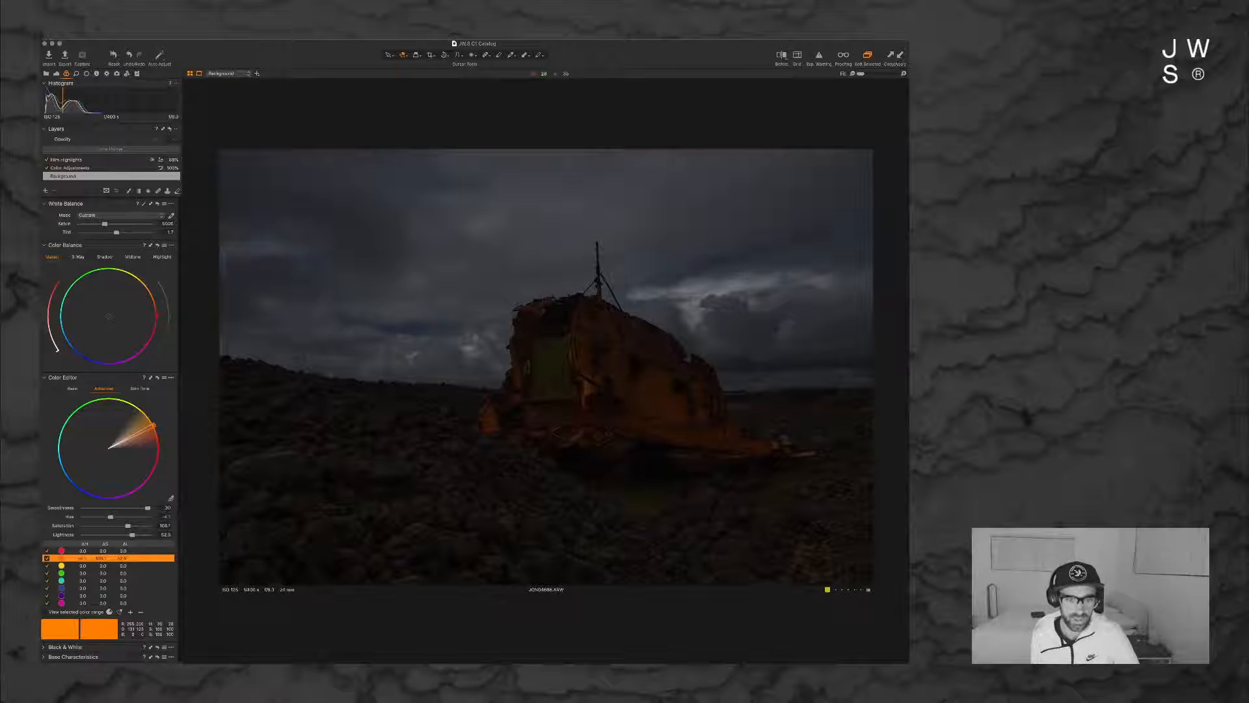
# Step: Compare the graded shipwreck photo with its unedited version, in both full and split before/after views
pyautogui.press('y')
pyautogui.press('y')
pyautogui.press('y')
pyautogui.press('y')
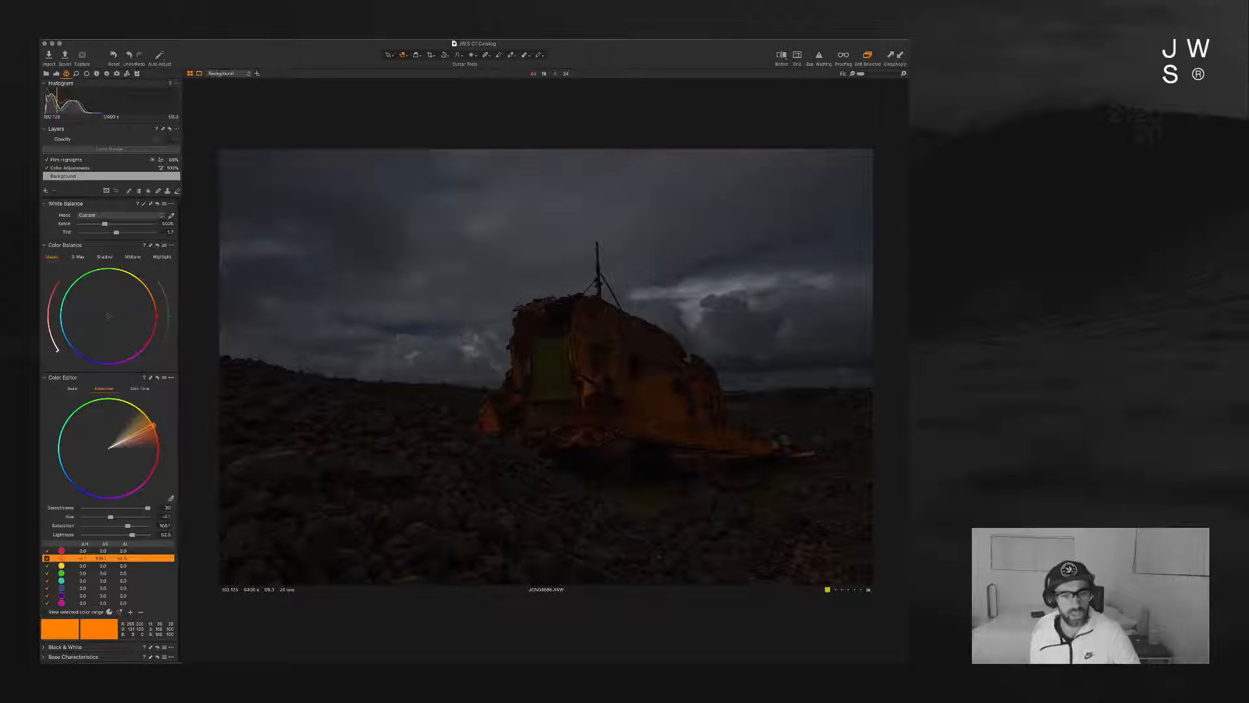
pyautogui.hotkey('shift', 'y')
pyautogui.hotkey('shift', 'y')
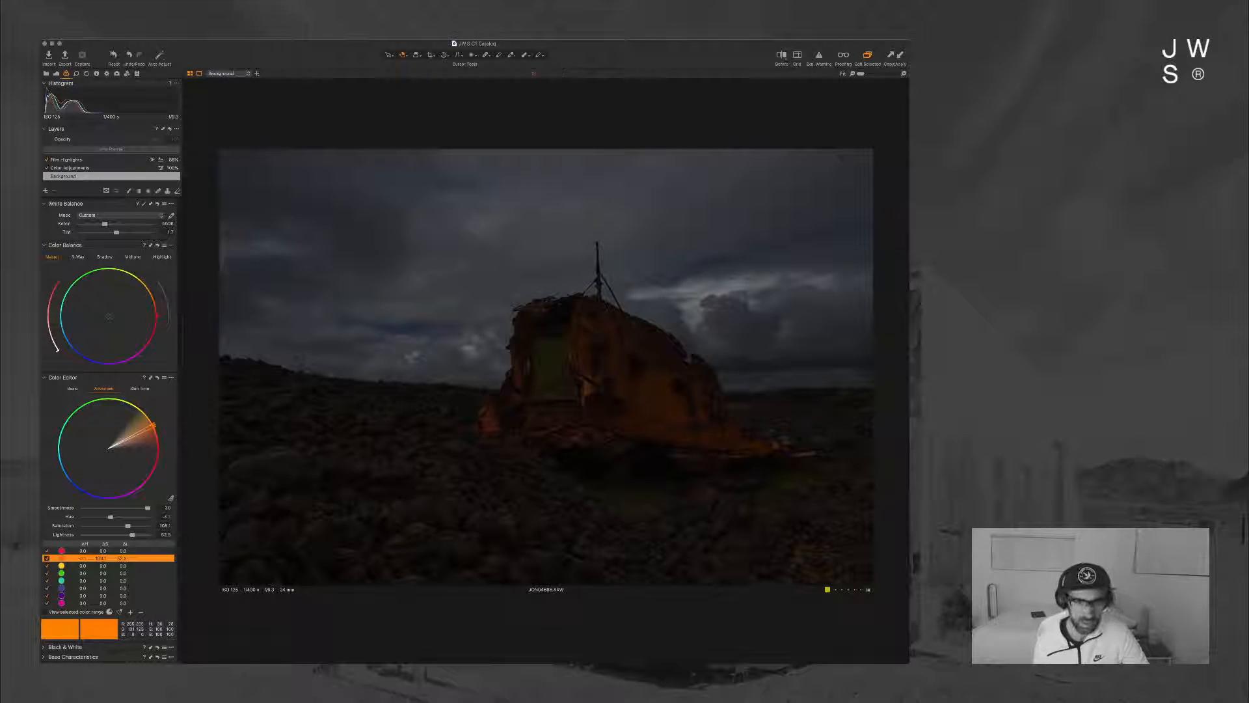
# Step: Try shifting the orange range's hue toward yellow, and undo the shift
pyautogui.moveTo(110, 517); pyautogui.dragTo(127, 517)
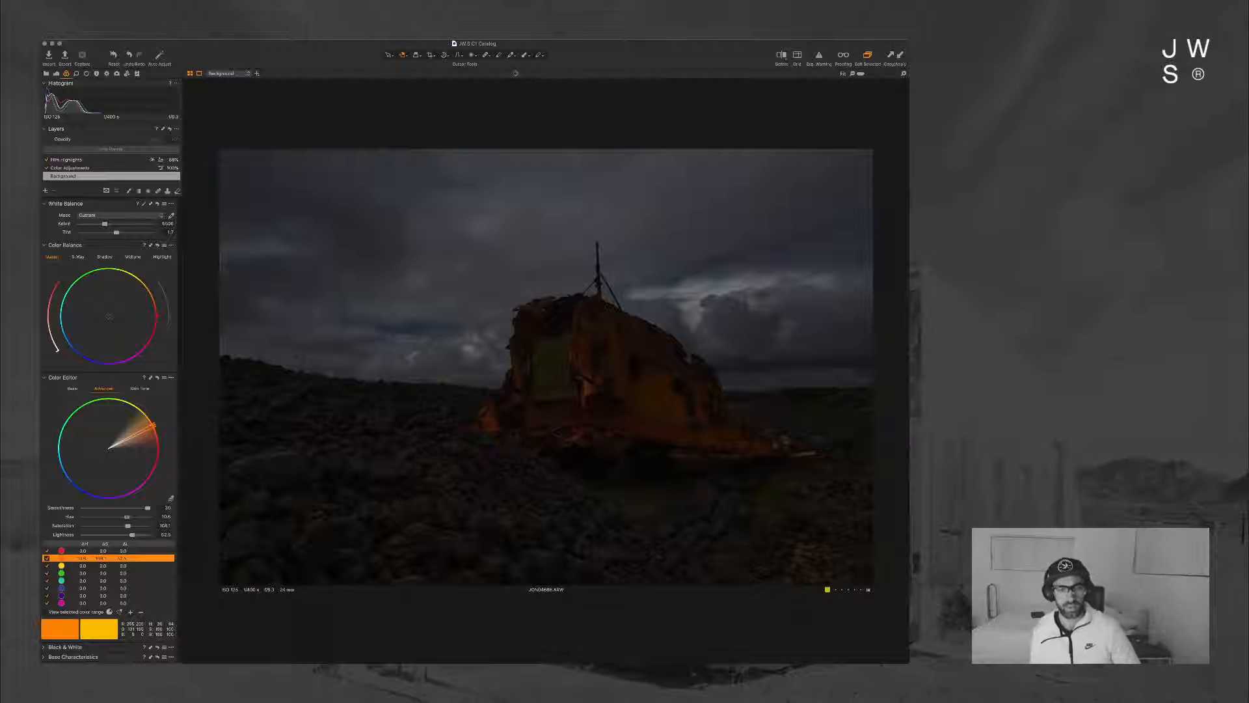
pyautogui.press('super+z')
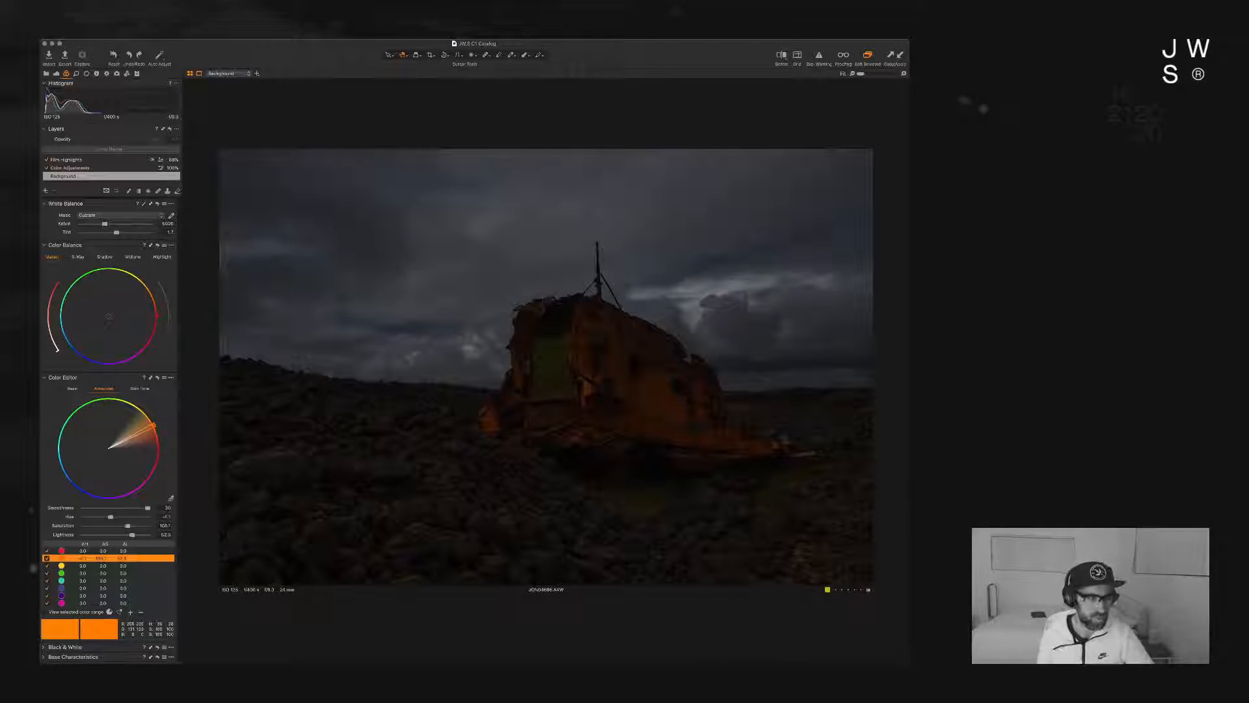
# Step: Lower the photo's exposure to about -2.8 and lift the shadows to 1
pyautogui.click(57, 74)
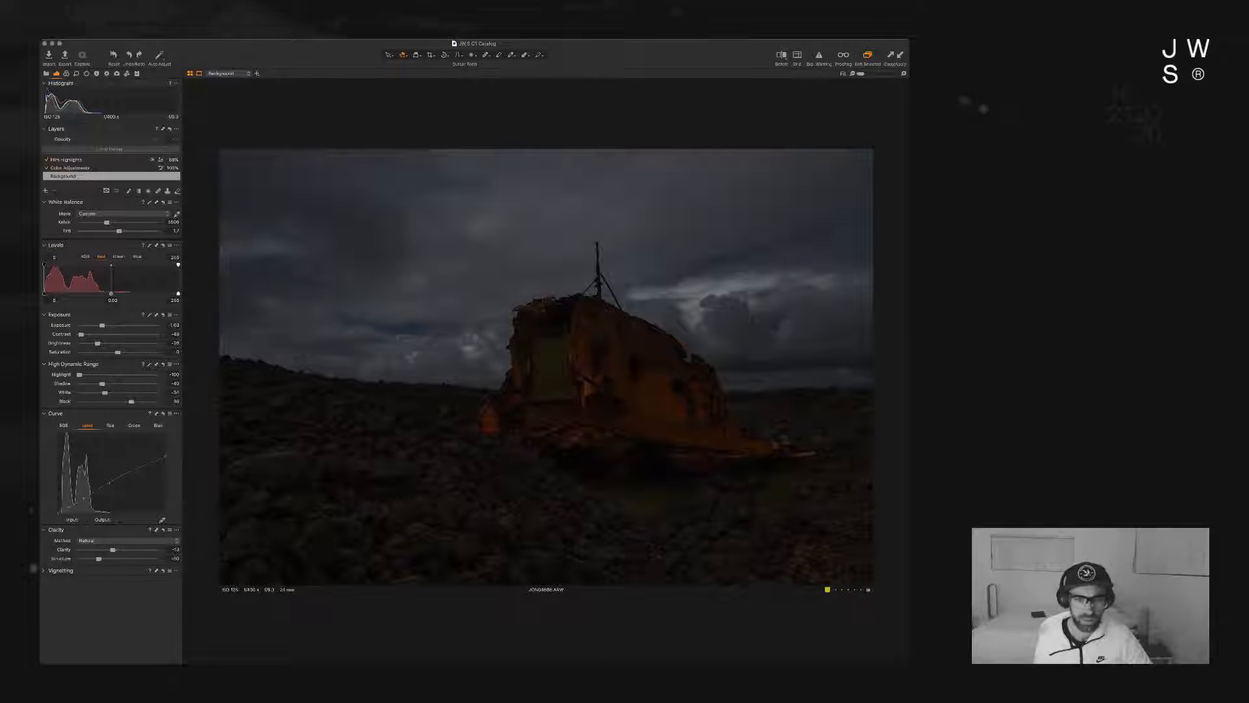
pyautogui.moveTo(101, 325); pyautogui.dragTo(79, 325)
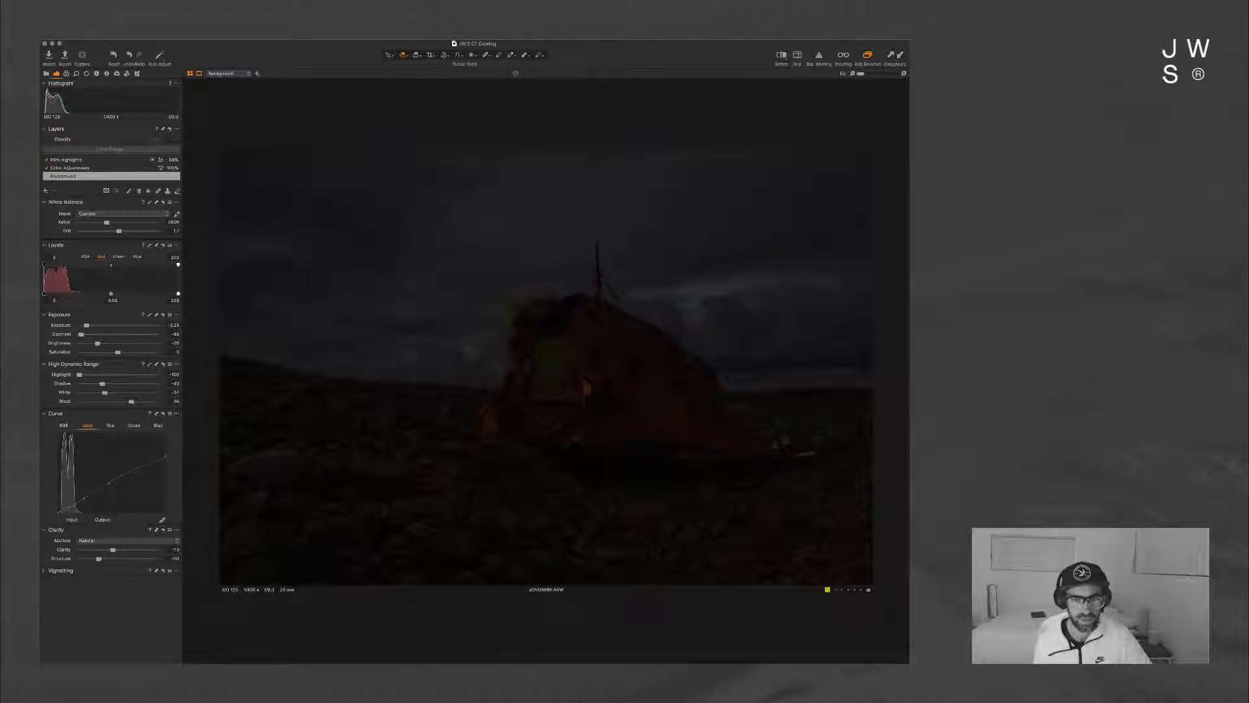
pyautogui.moveTo(123, 384); pyautogui.dragTo(118, 384)
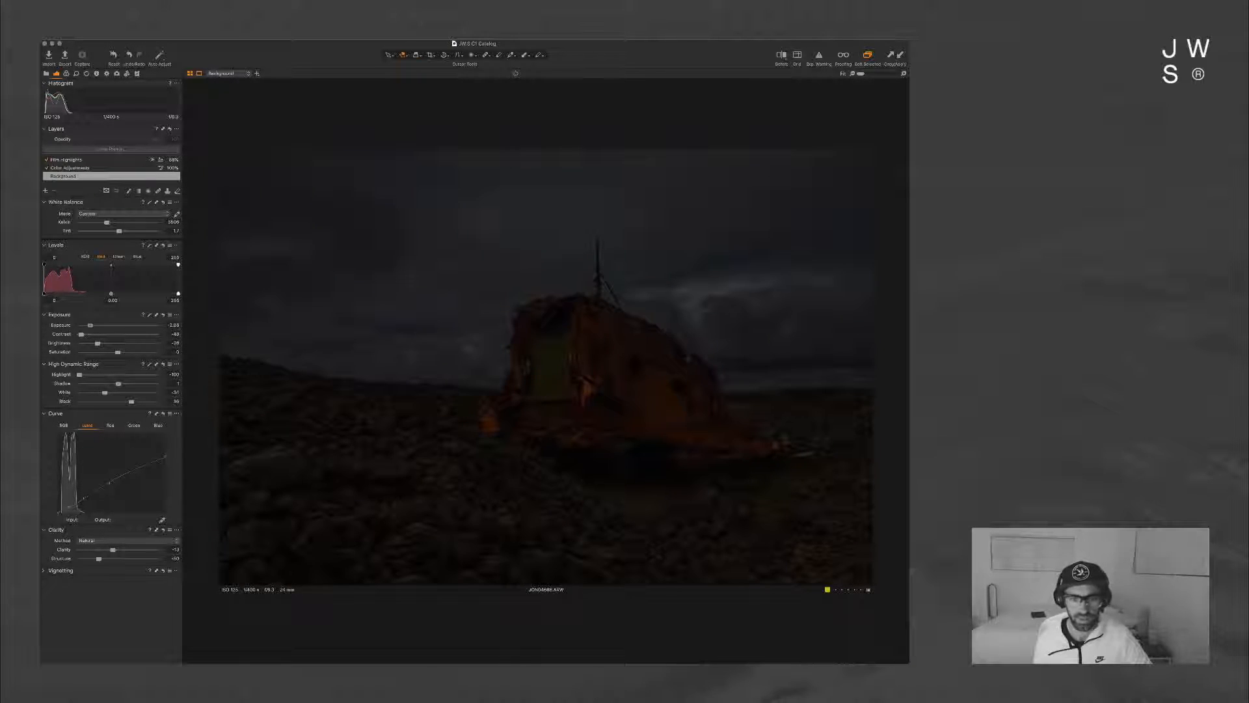
pyautogui.moveTo(86, 325); pyautogui.dragTo(93, 326)
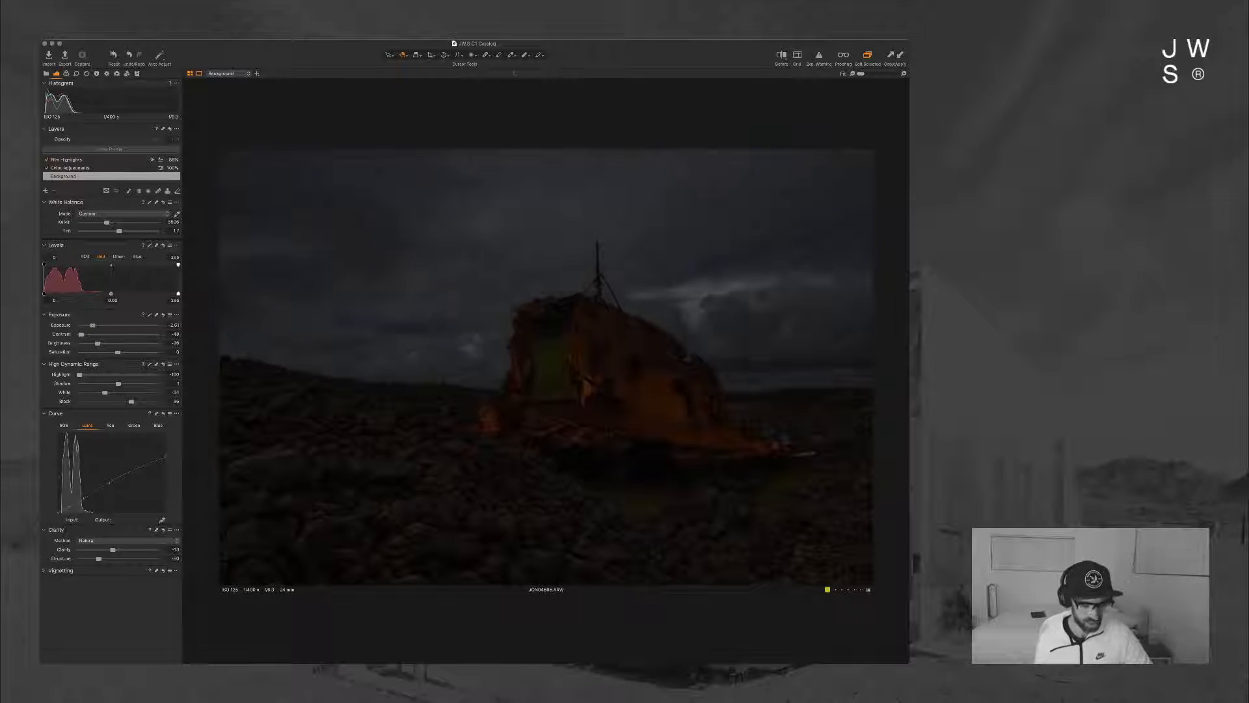
# Step: Test a darker blue color range, and settle on raising its lightness to about 74
pyautogui.click(66, 73)
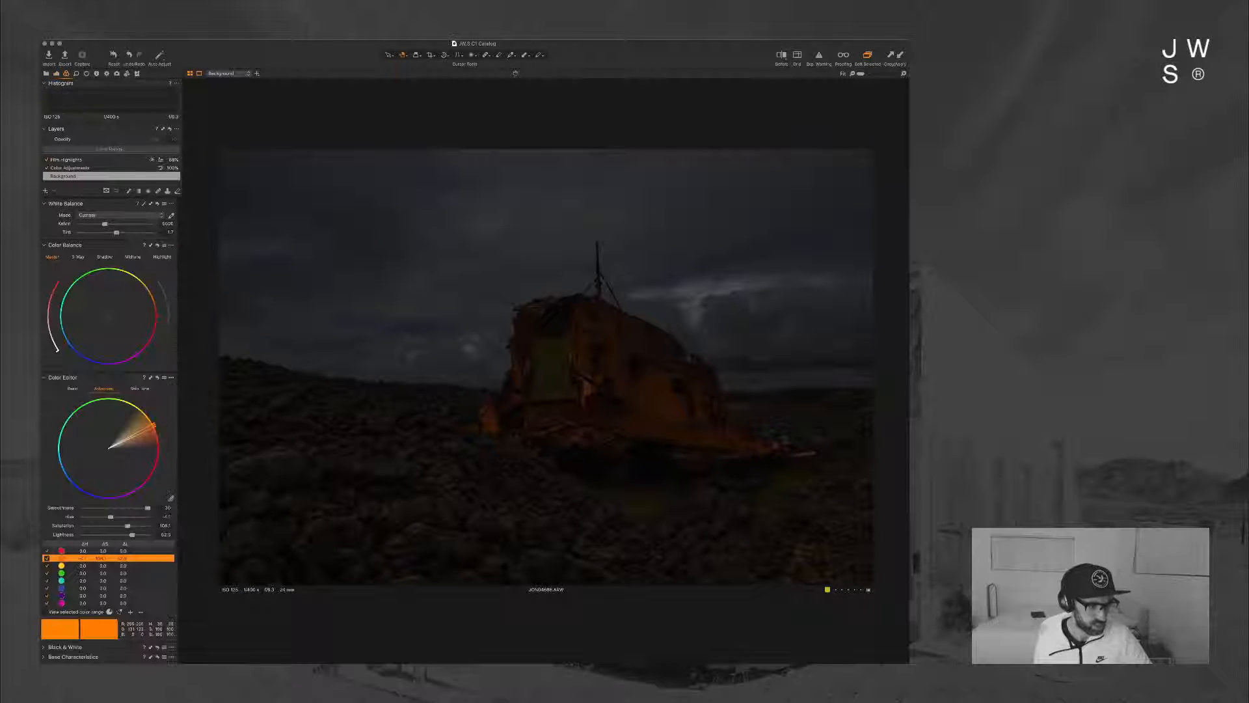
pyautogui.click(72, 588)
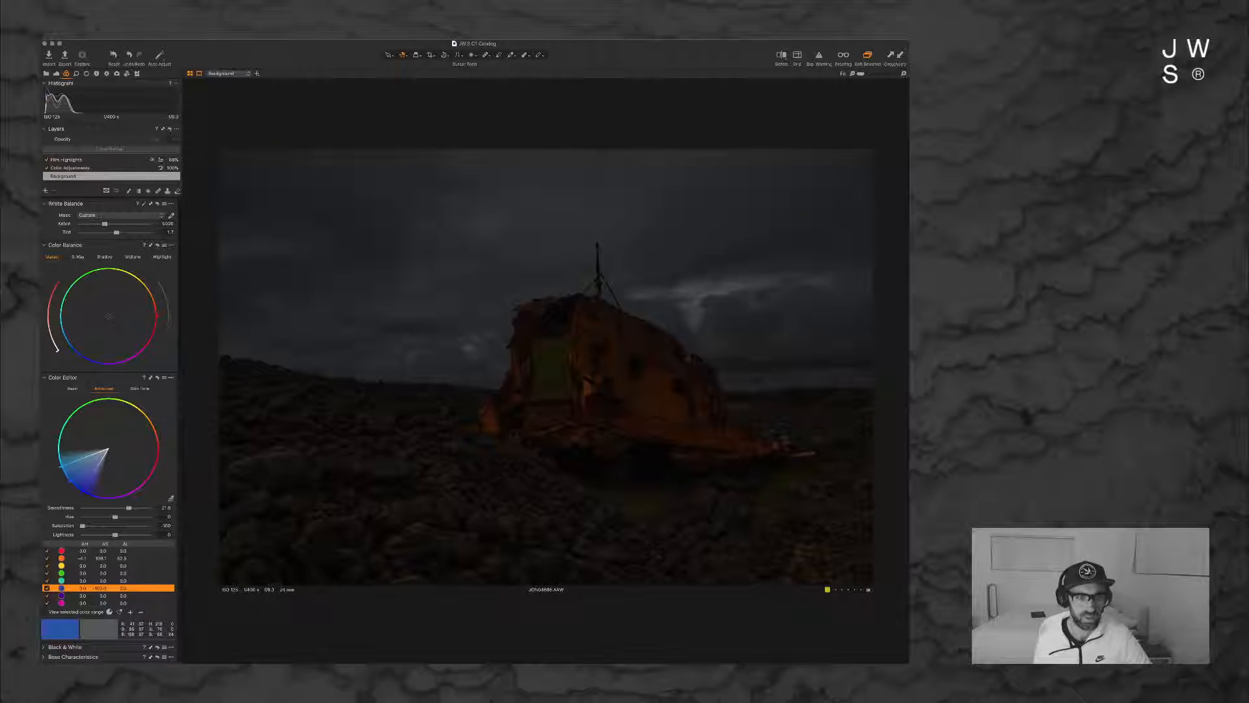
pyautogui.moveTo(115, 535); pyautogui.dragTo(82, 534)
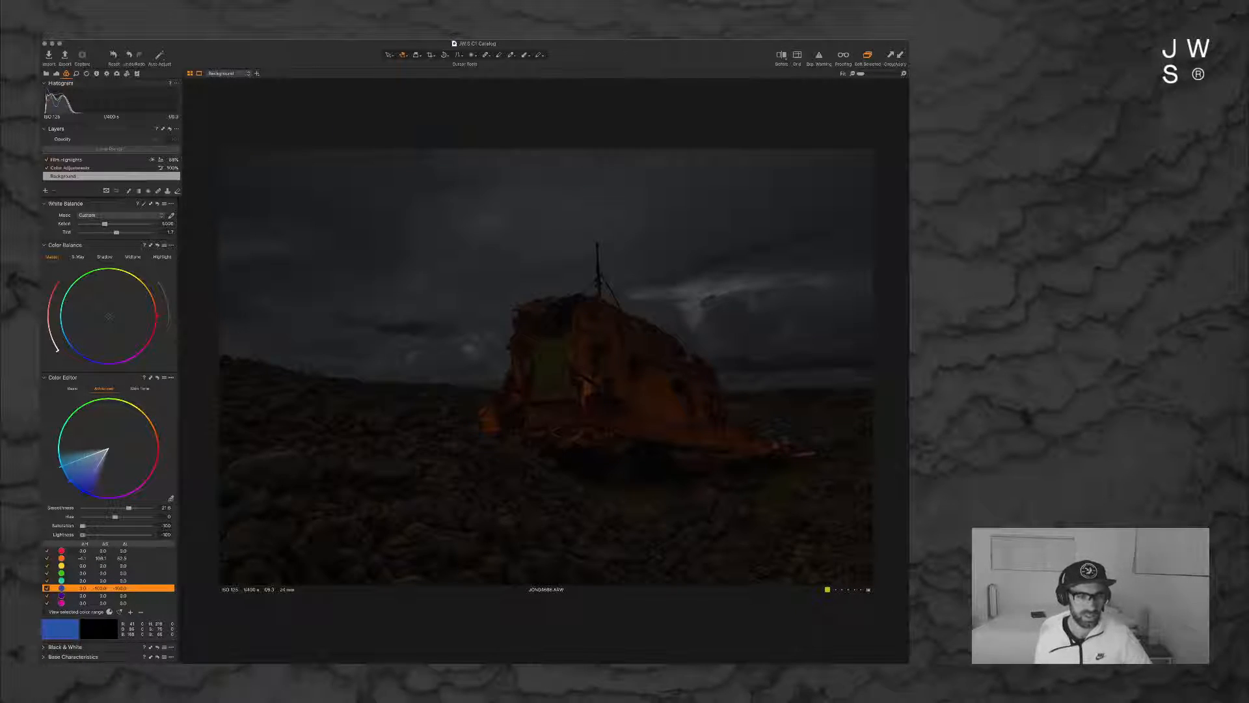
pyautogui.moveTo(82, 534); pyautogui.dragTo(139, 535)
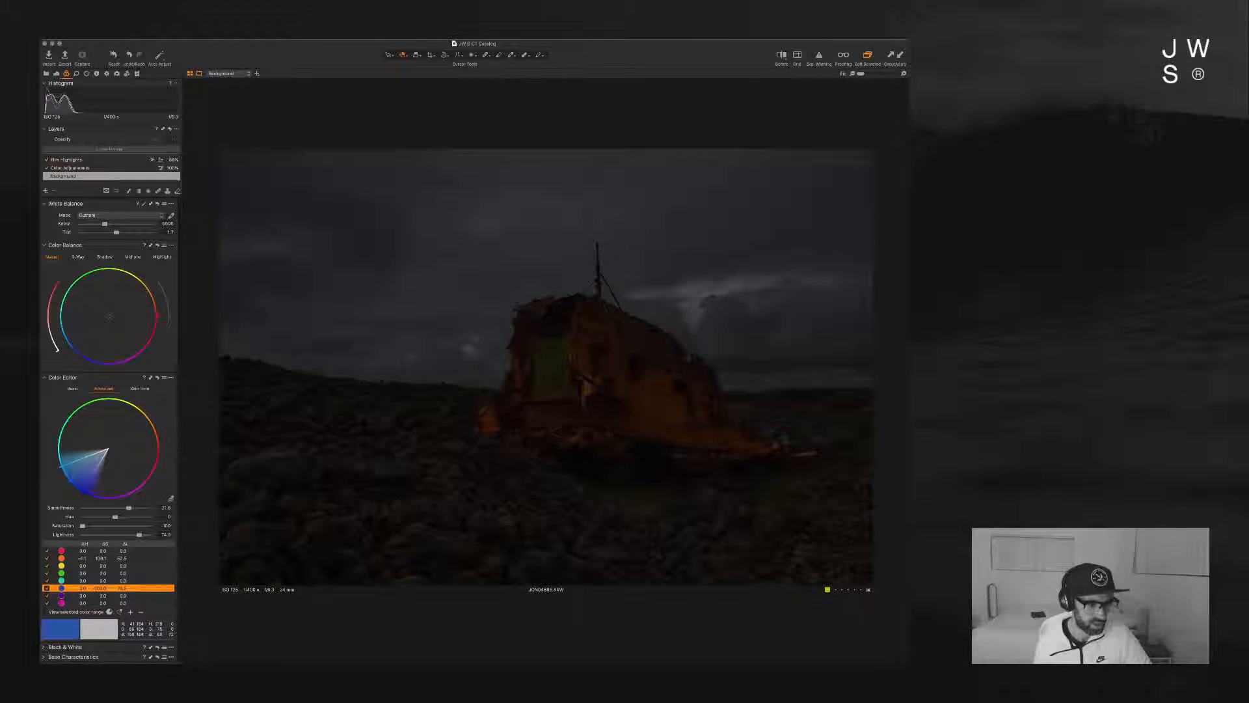
# Step: Try fully desaturating the turquoise color range, reset its saturation to 0, and raise its lightness to 100
pyautogui.click(83, 580)
pyautogui.moveTo(115, 526); pyautogui.dragTo(82, 525)
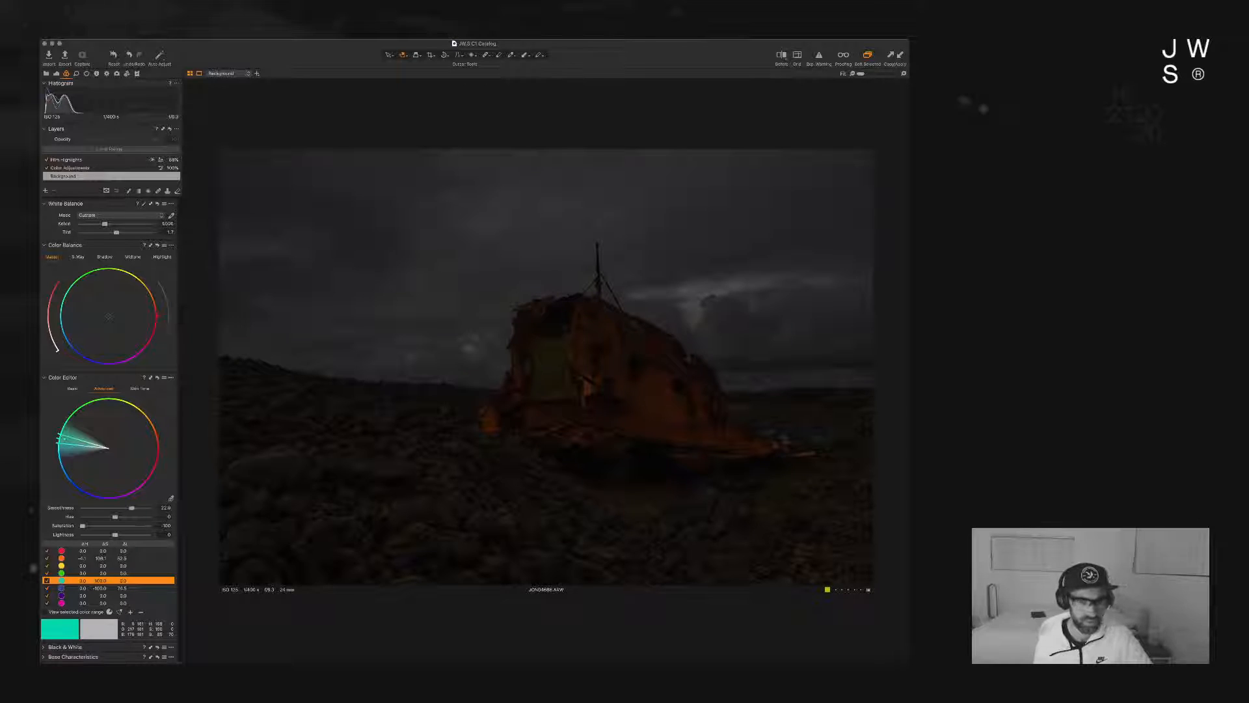
pyautogui.doubleClick(82, 526)
pyautogui.moveTo(115, 535)
pyautogui.mouseDown()
pyautogui.moveTo(85, 535)
pyautogui.moveTo(132, 535)
pyautogui.mouseUp()
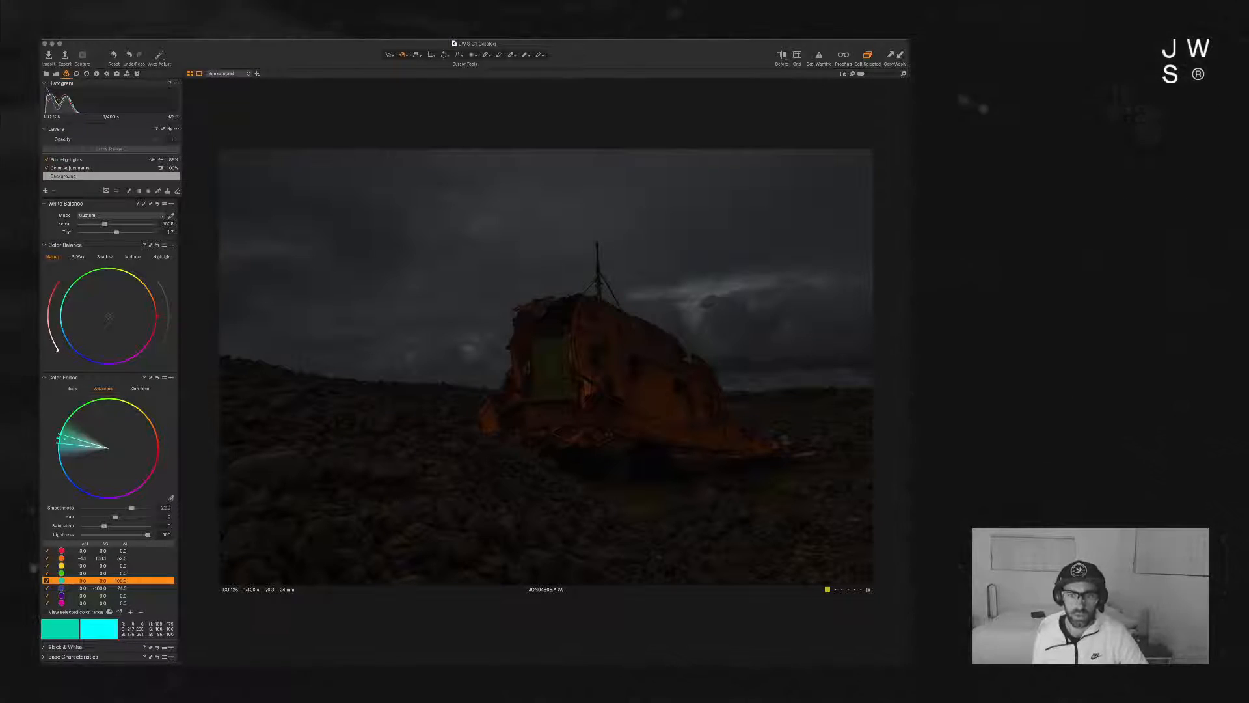
# Step: Sample the sky as a new color range with lightness -100, smoothness 30 and a slightly negative hue shift
pyautogui.click(171, 498)
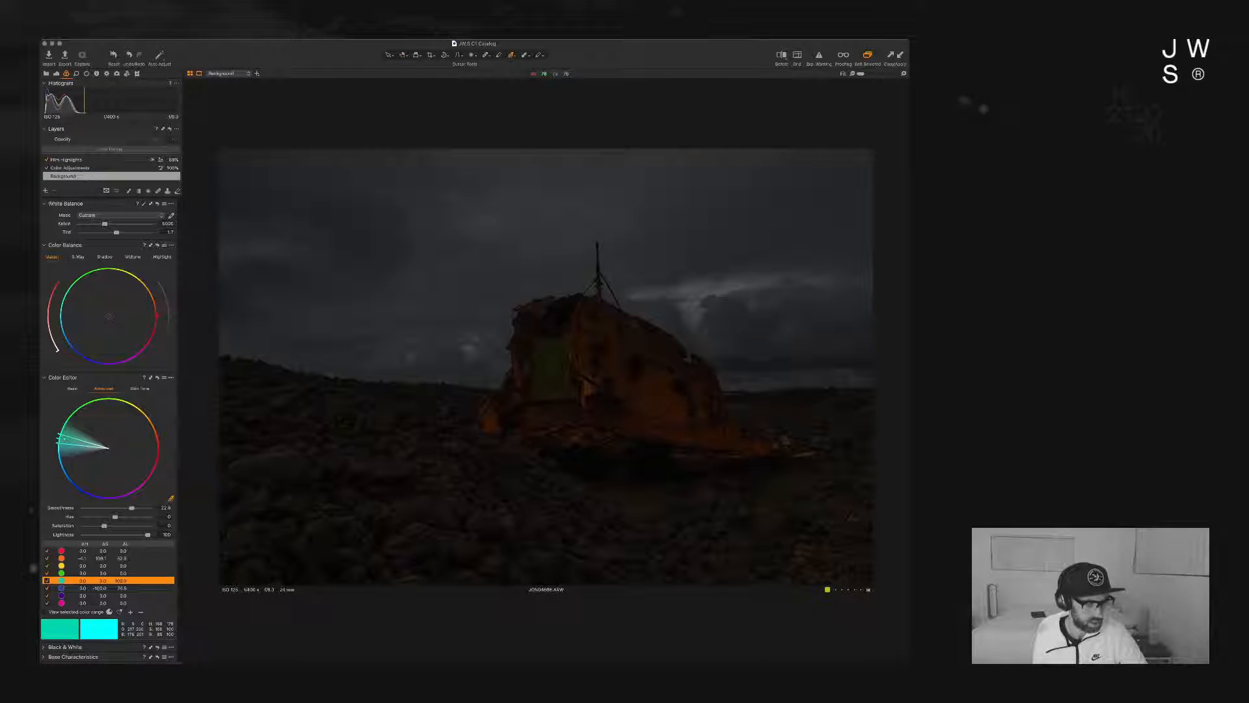
pyautogui.click(456, 248)
pyautogui.moveTo(115, 535); pyautogui.dragTo(148, 508)
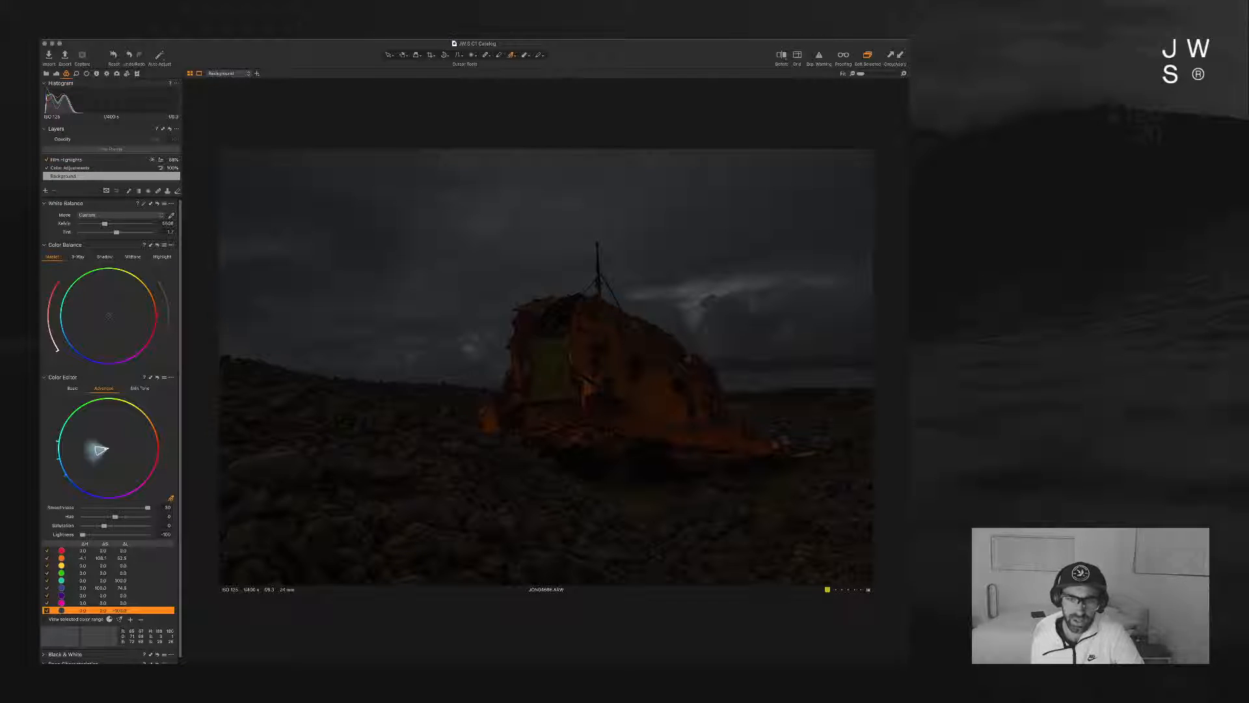
pyautogui.moveTo(115, 516); pyautogui.dragTo(82, 517)
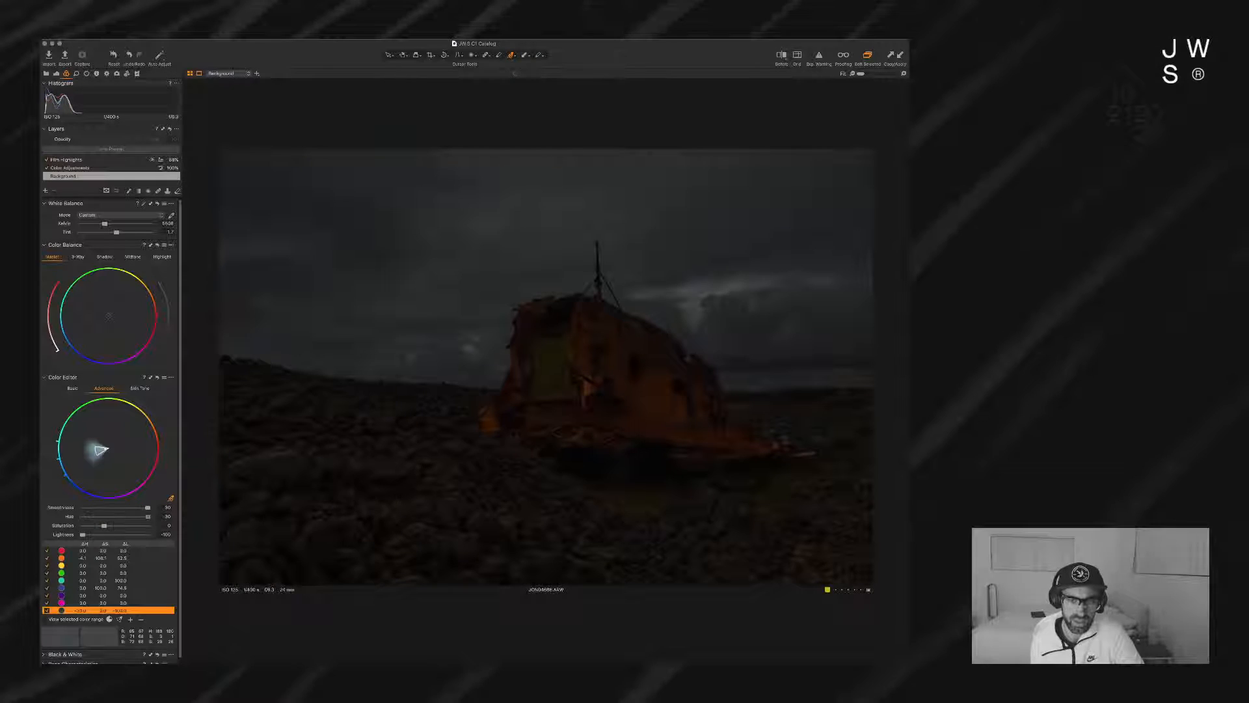
pyautogui.moveTo(137, 517); pyautogui.dragTo(106, 517)
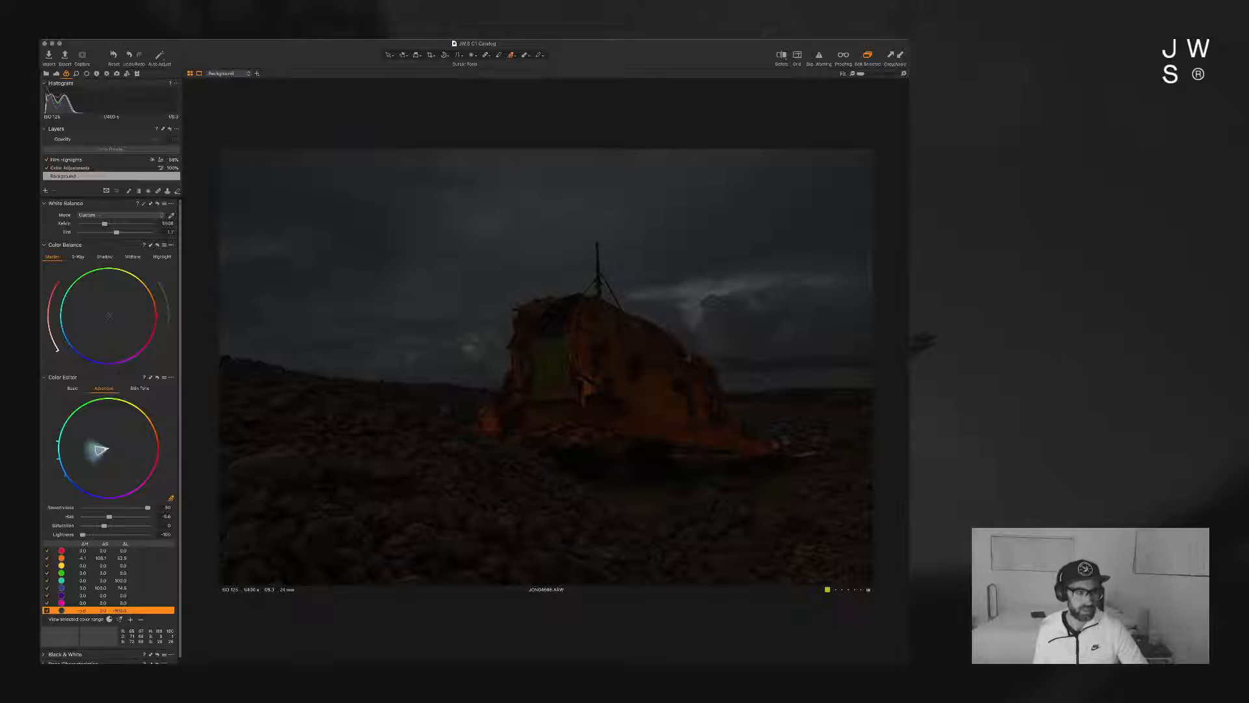
# Step: Slightly reduce the brightness, and lower the luma curve's midtone point with an added point in the darker tones
pyautogui.click(56, 73)
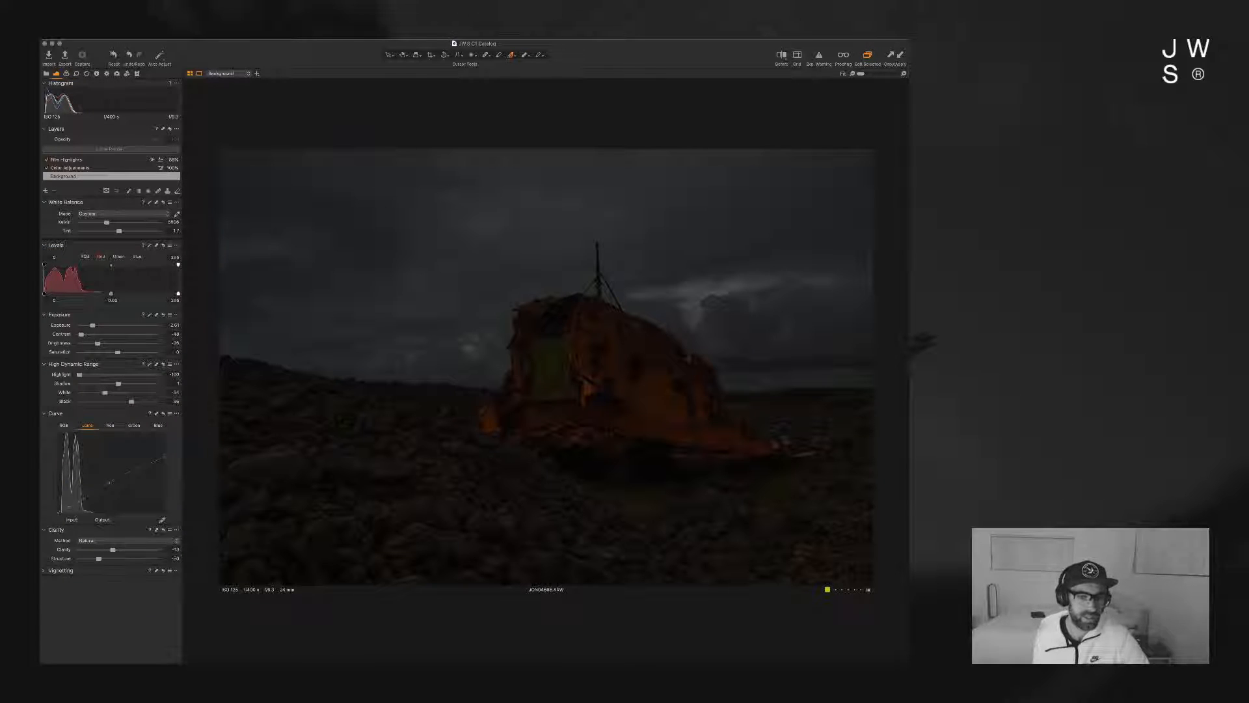
pyautogui.moveTo(97, 343); pyautogui.dragTo(96, 343)
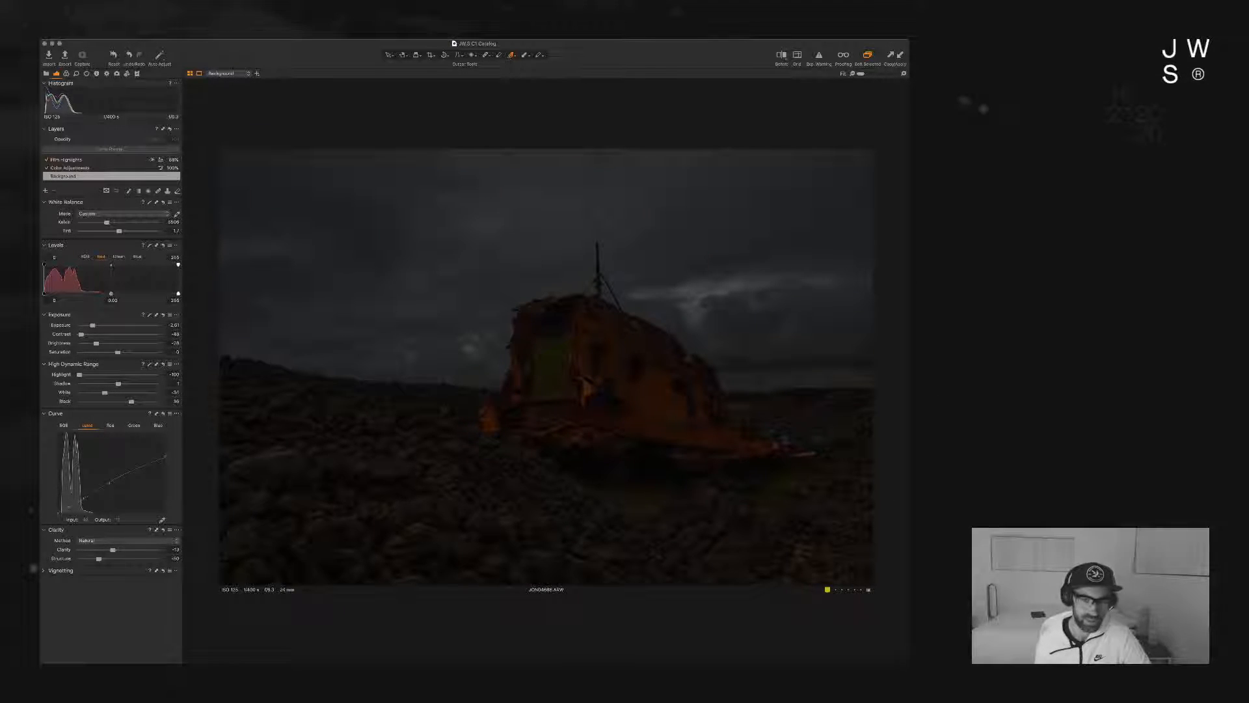
pyautogui.moveTo(85, 496); pyautogui.dragTo(87, 496)
pyautogui.moveTo(109, 482); pyautogui.dragTo(109, 498)
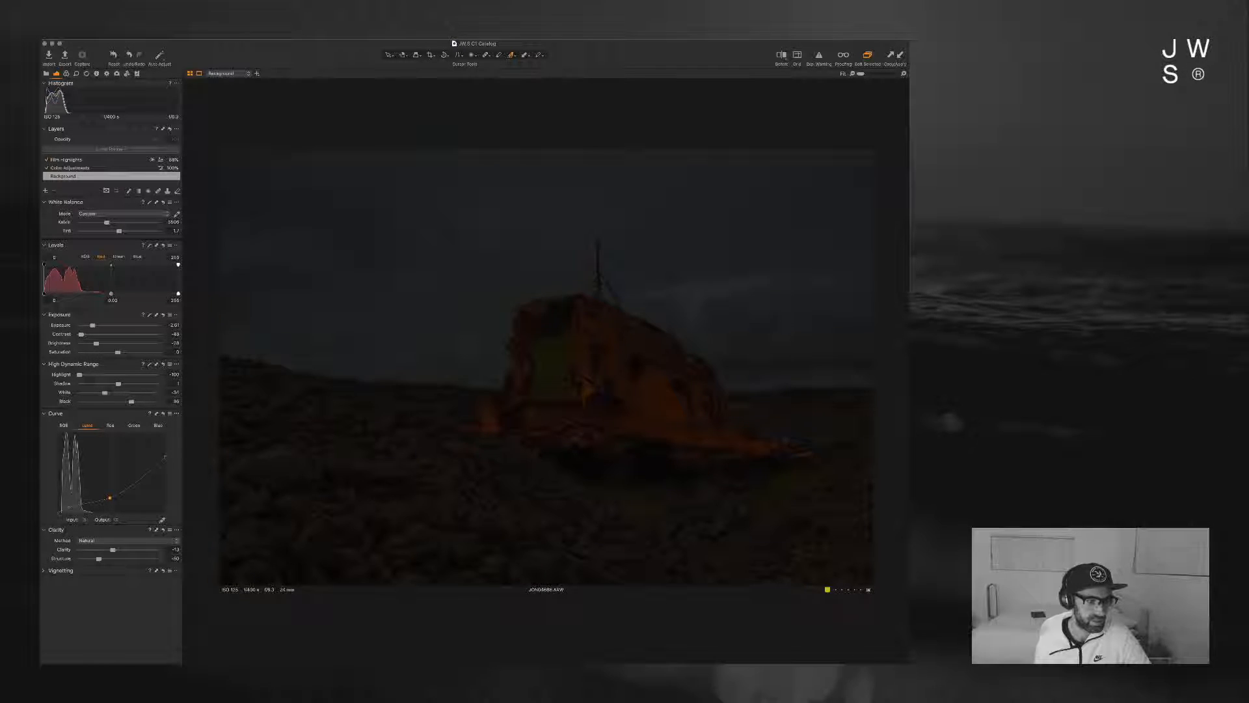
pyautogui.click(86, 503)
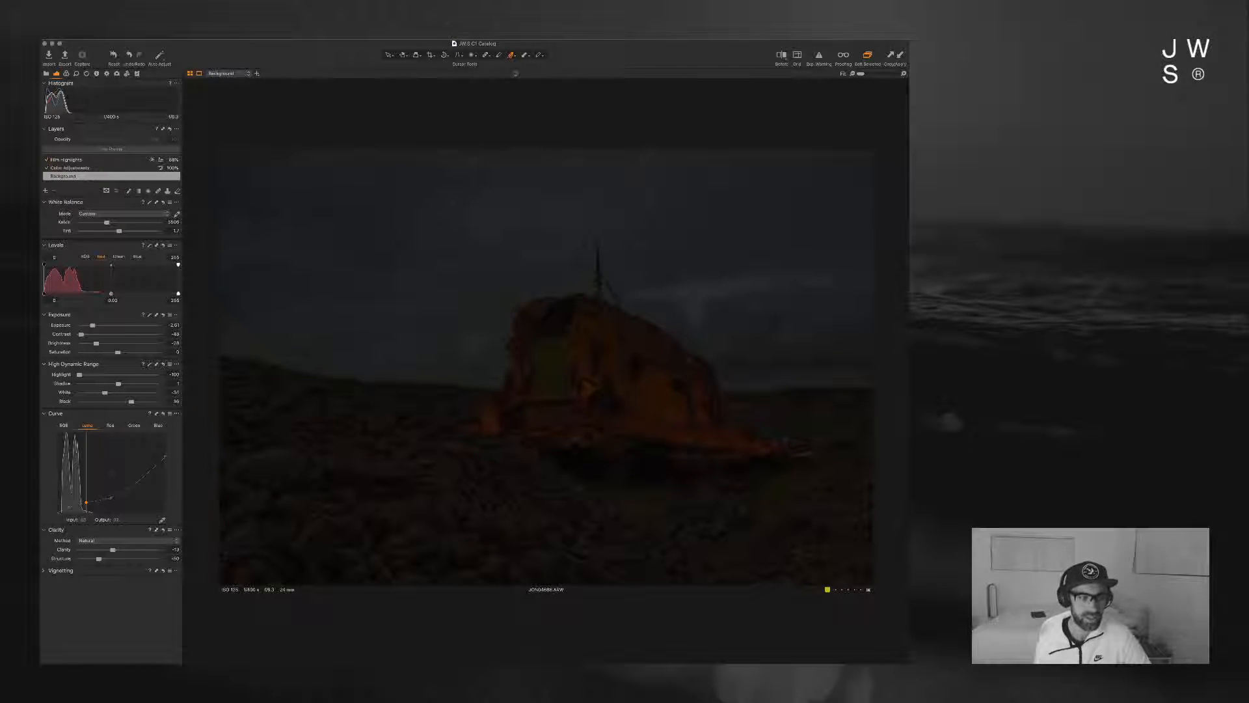
# Step: Lower the midtones and white end of the luma curve and reduce the Black value in High Dynamic Range
pyautogui.moveTo(86, 502); pyautogui.dragTo(68, 508)
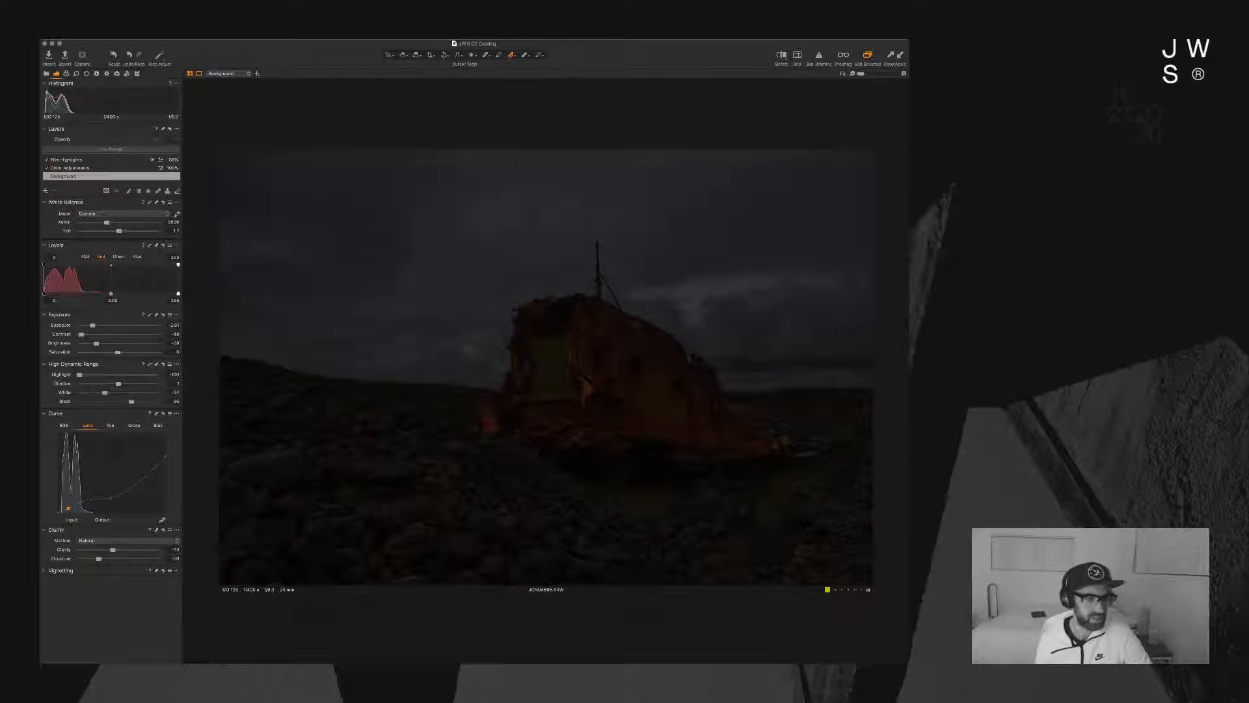
pyautogui.moveTo(131, 401); pyautogui.dragTo(124, 401)
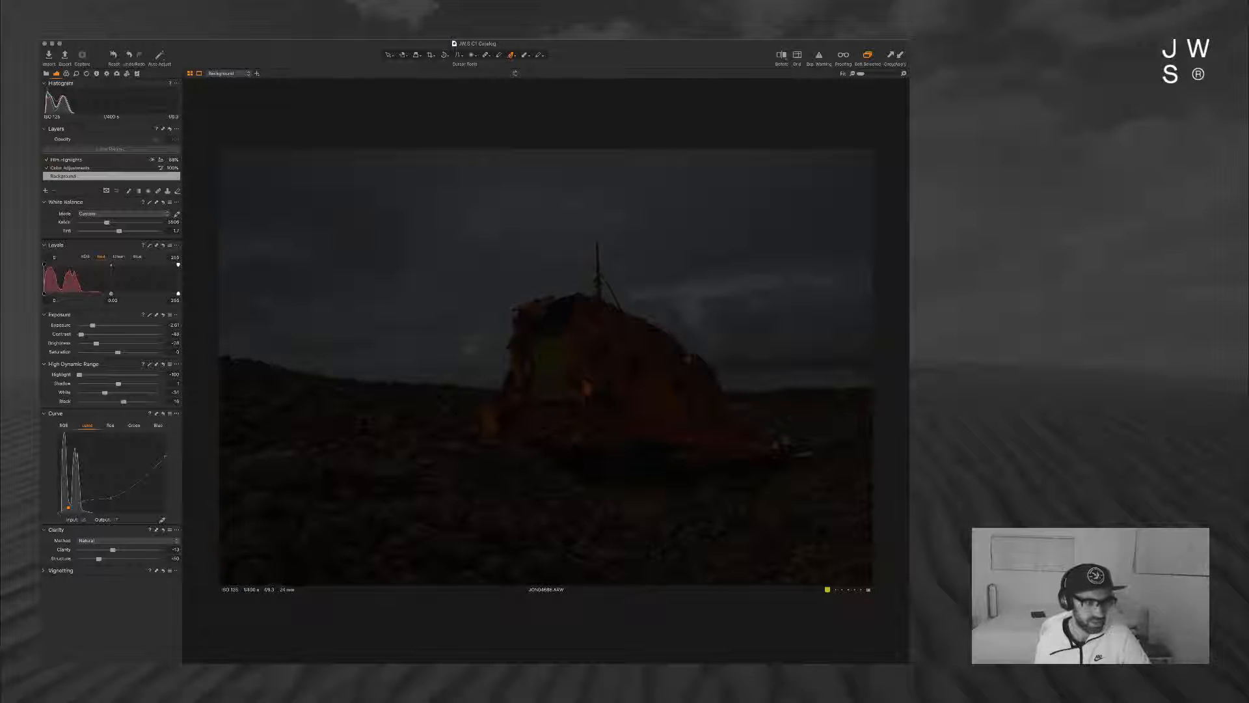
pyautogui.moveTo(68, 507); pyautogui.dragTo(84, 503)
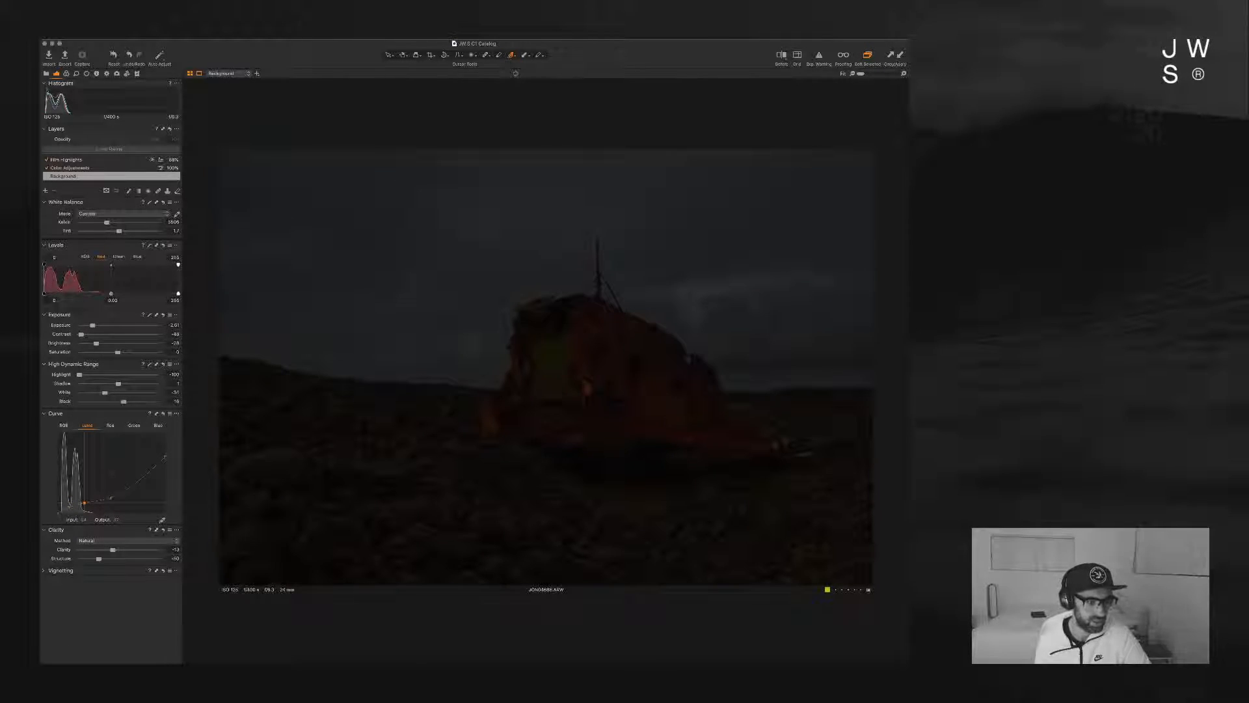
pyautogui.moveTo(111, 498); pyautogui.dragTo(104, 494)
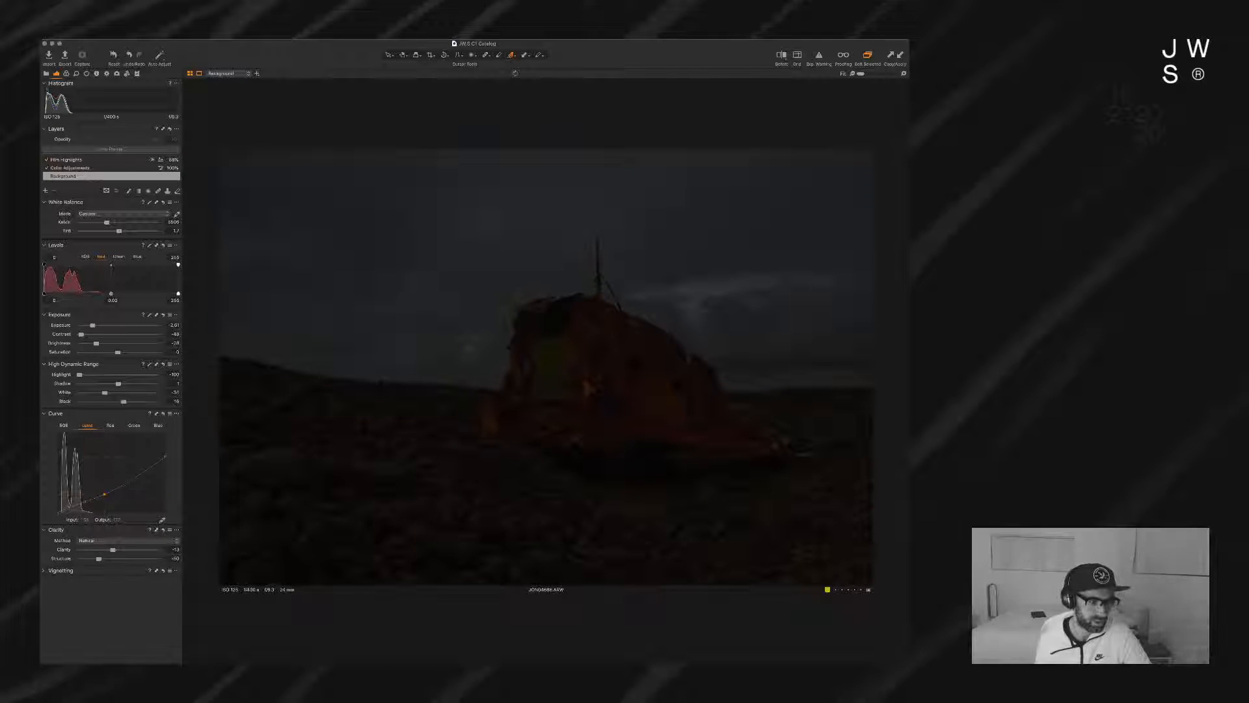
pyautogui.moveTo(164, 457); pyautogui.dragTo(165, 471)
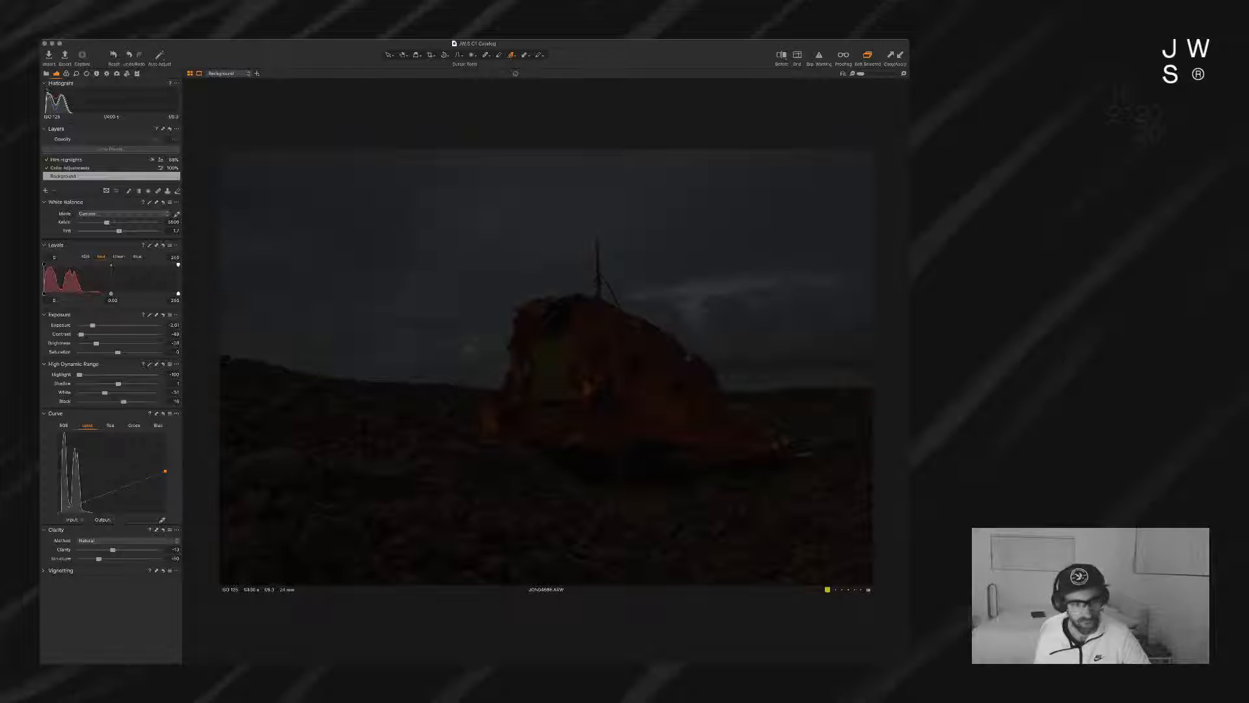
# Step: Fine-tune the shadow point of the luma curve so that the photo keeps dark, low-contrast tones
pyautogui.click(68, 506)
pyautogui.moveTo(68, 507); pyautogui.dragTo(67, 505)
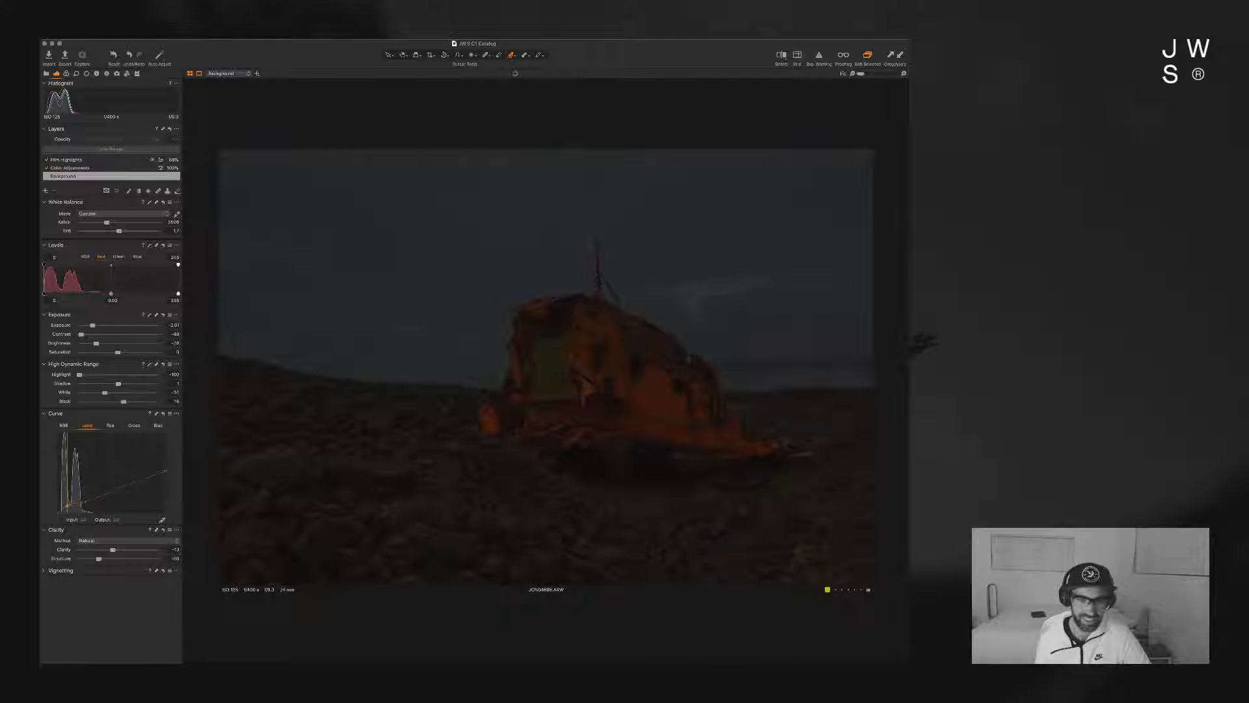
pyautogui.moveTo(68, 504); pyautogui.dragTo(69, 506)
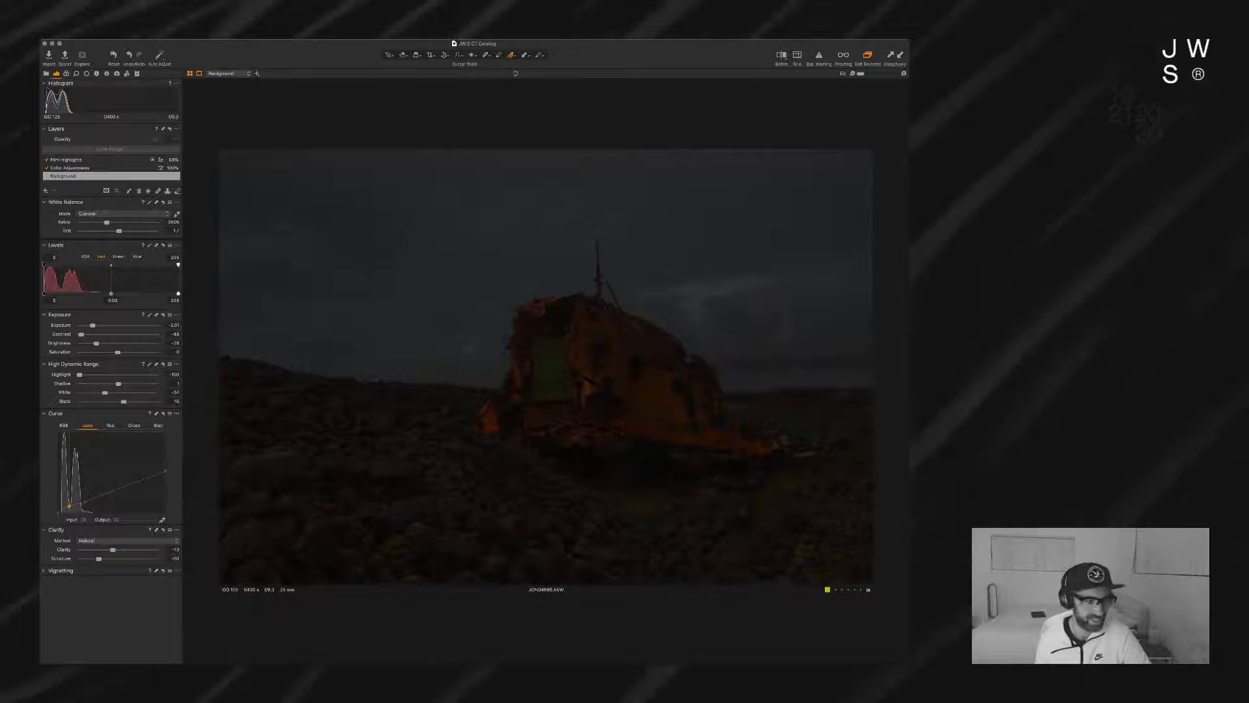
pyautogui.moveTo(69, 506); pyautogui.dragTo(84, 501)
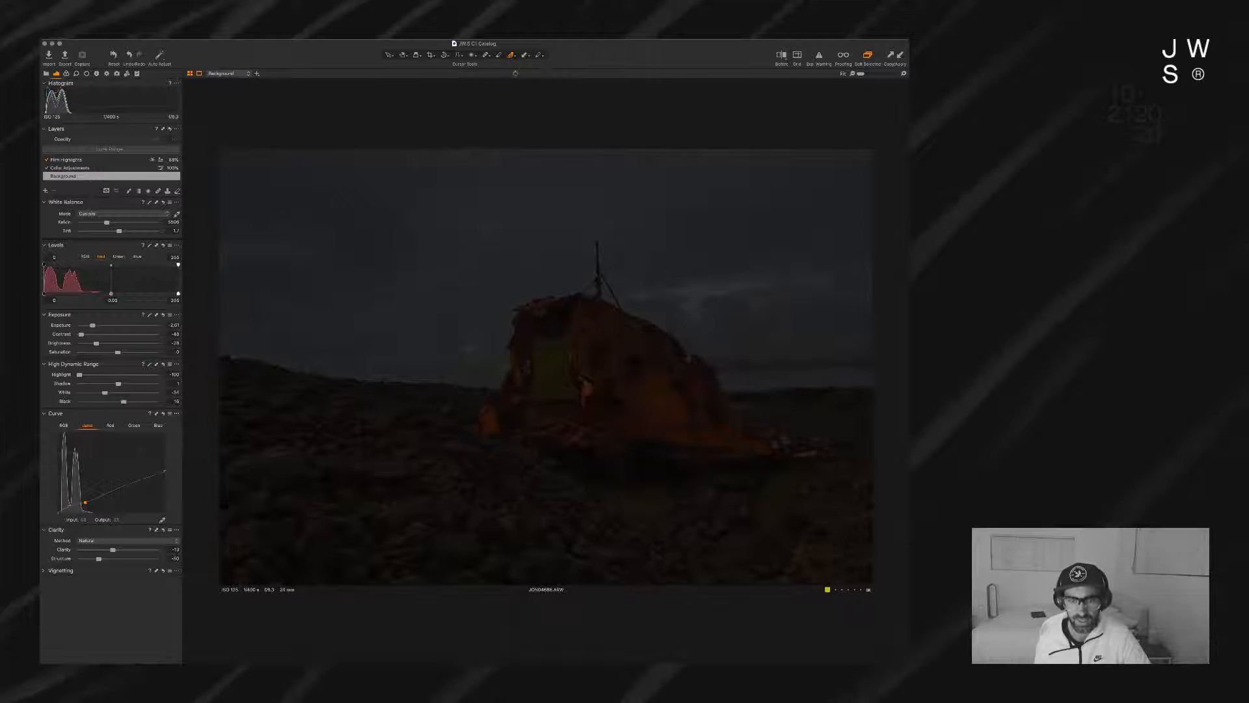
pyautogui.moveTo(85, 502); pyautogui.dragTo(85, 502)
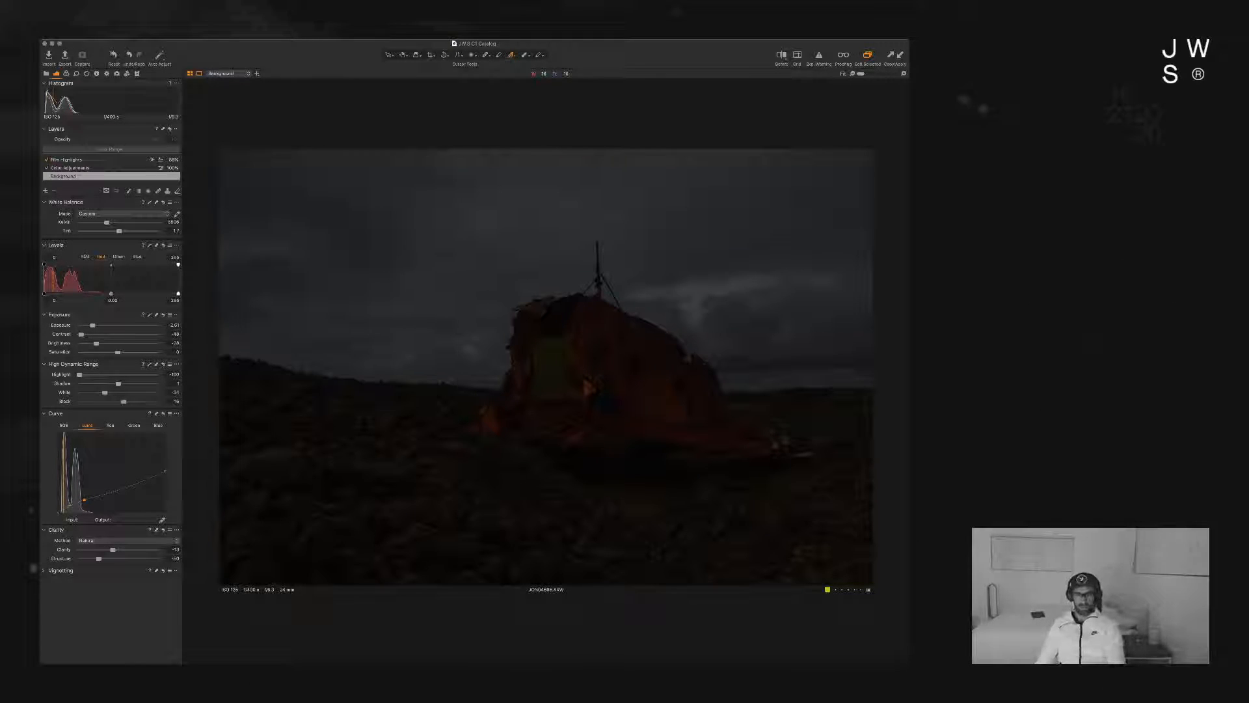
# Step: Compare the edited shipwreck photo with the original in a before/after split view
pyautogui.press('y')
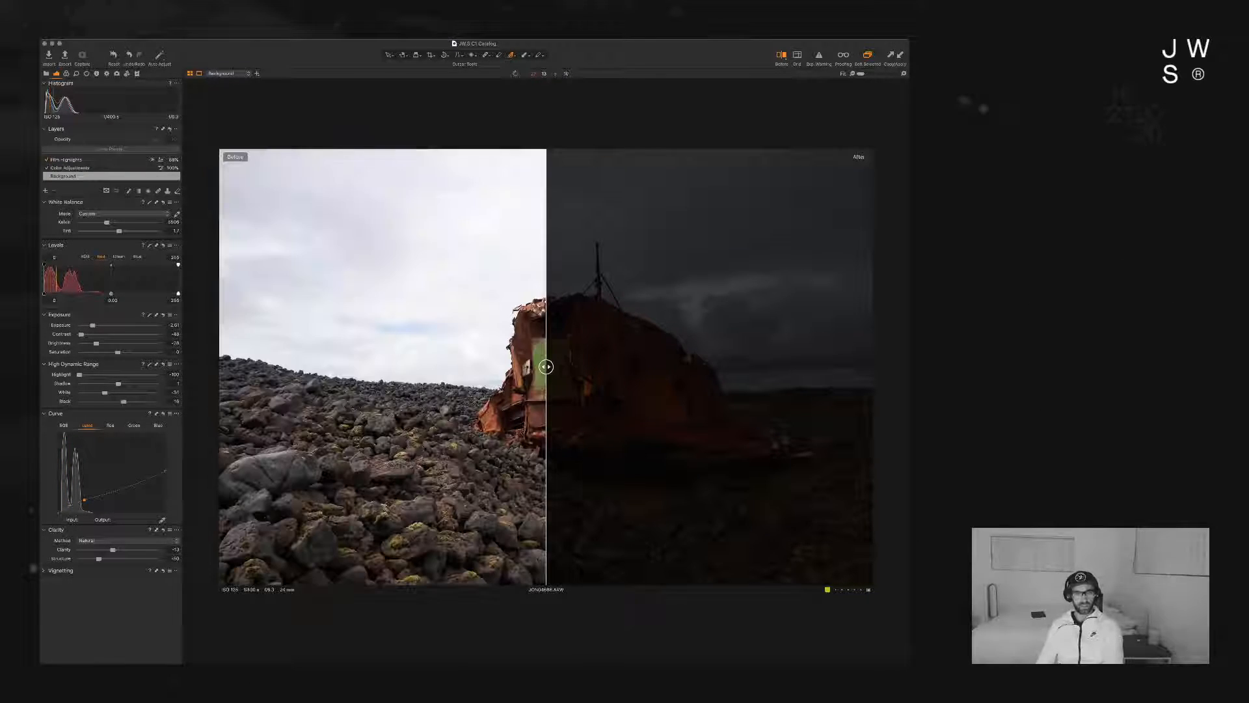
pyautogui.moveTo(552, 366); pyautogui.dragTo(462, 366)
pyautogui.press('y')
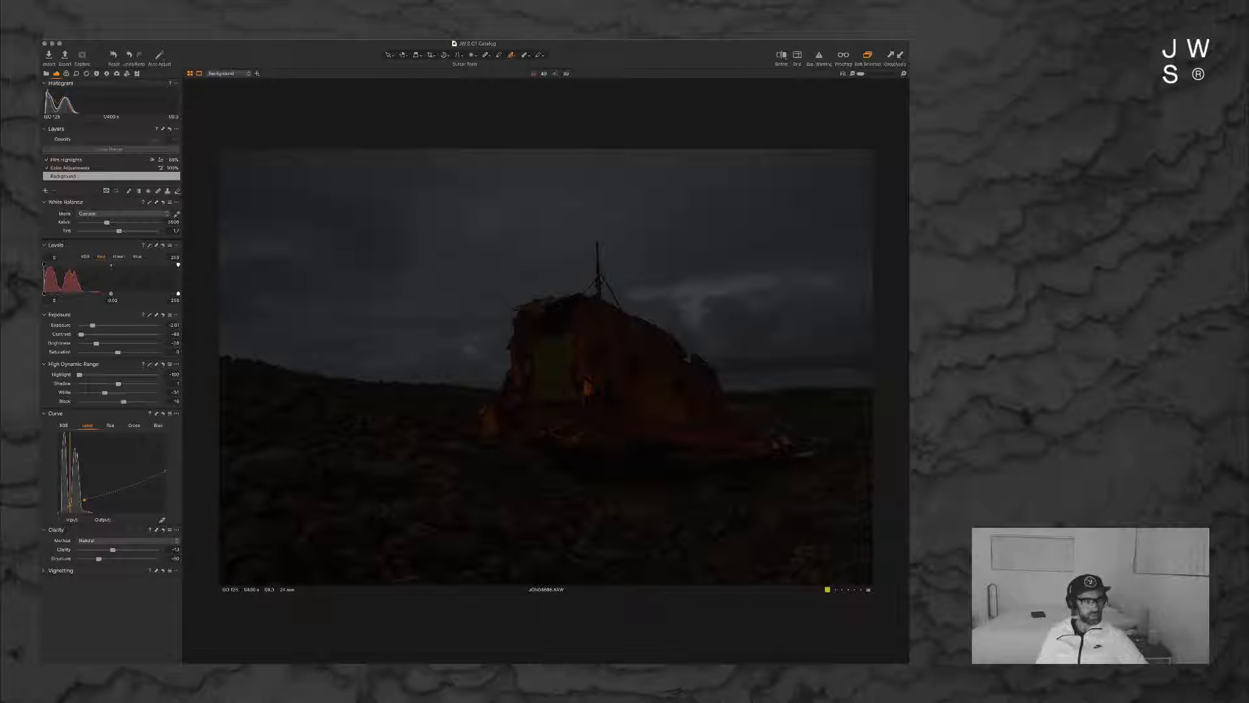
# Step: Try a strong blue tint for the shadows in the three-way Color Balance
pyautogui.click(65, 74)
pyautogui.click(78, 257)
pyautogui.moveTo(73, 342)
pyautogui.mouseDown()
pyautogui.moveTo(76, 352)
pyautogui.moveTo(81, 336)
pyautogui.moveTo(67, 335)
pyautogui.mouseUp()
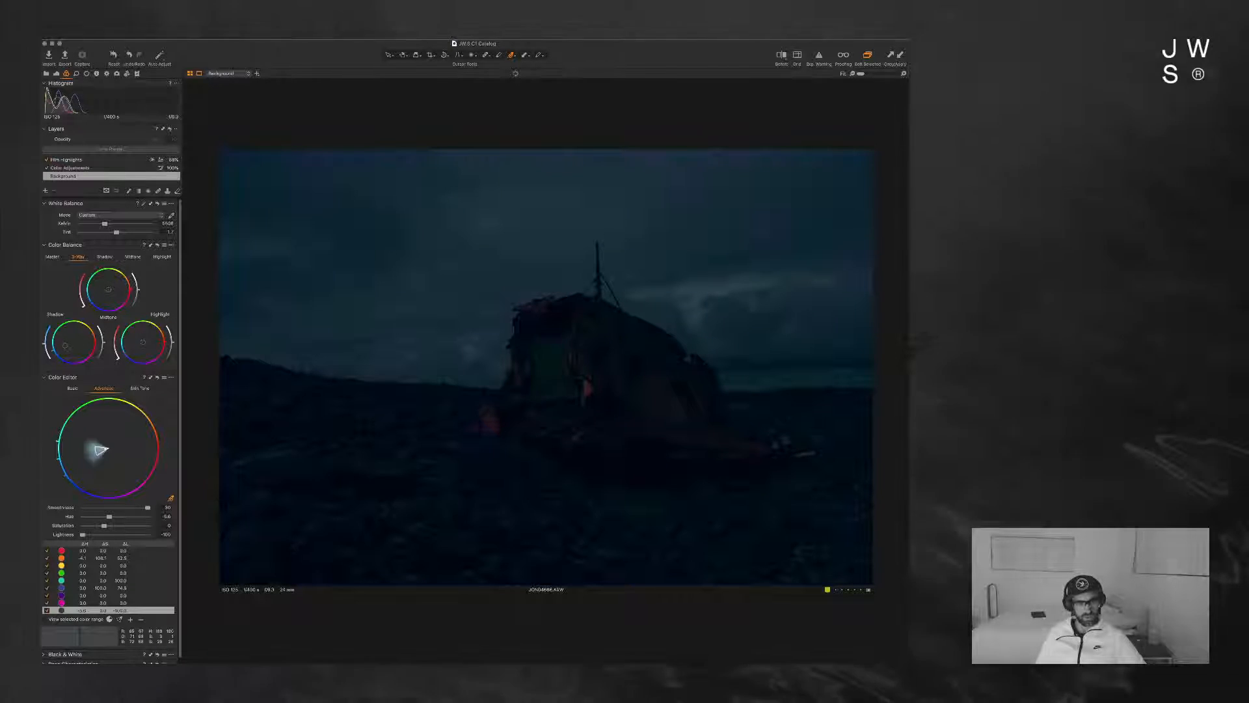
pyautogui.moveTo(65, 346); pyautogui.dragTo(73, 342)
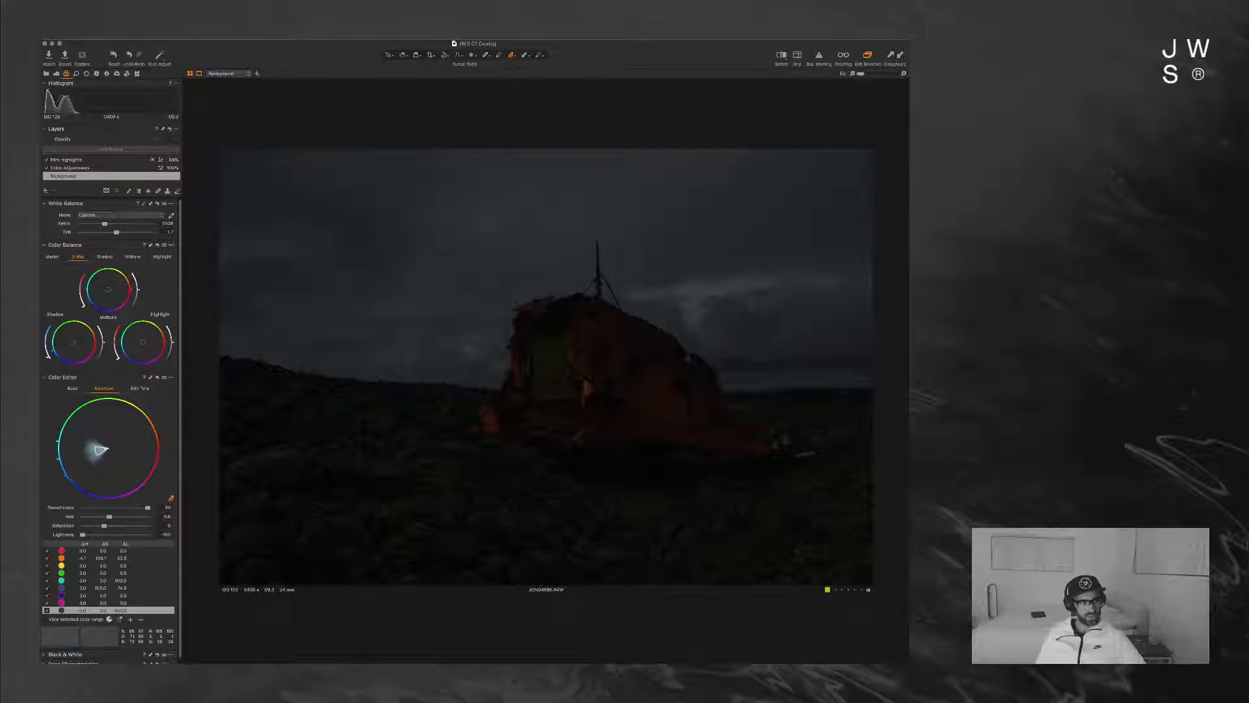
# Step: Tint the midtones slightly toward purple-blue and the highlights toward warm yellow in the three-way Color Balance
pyautogui.moveTo(109, 290); pyautogui.dragTo(111, 284)
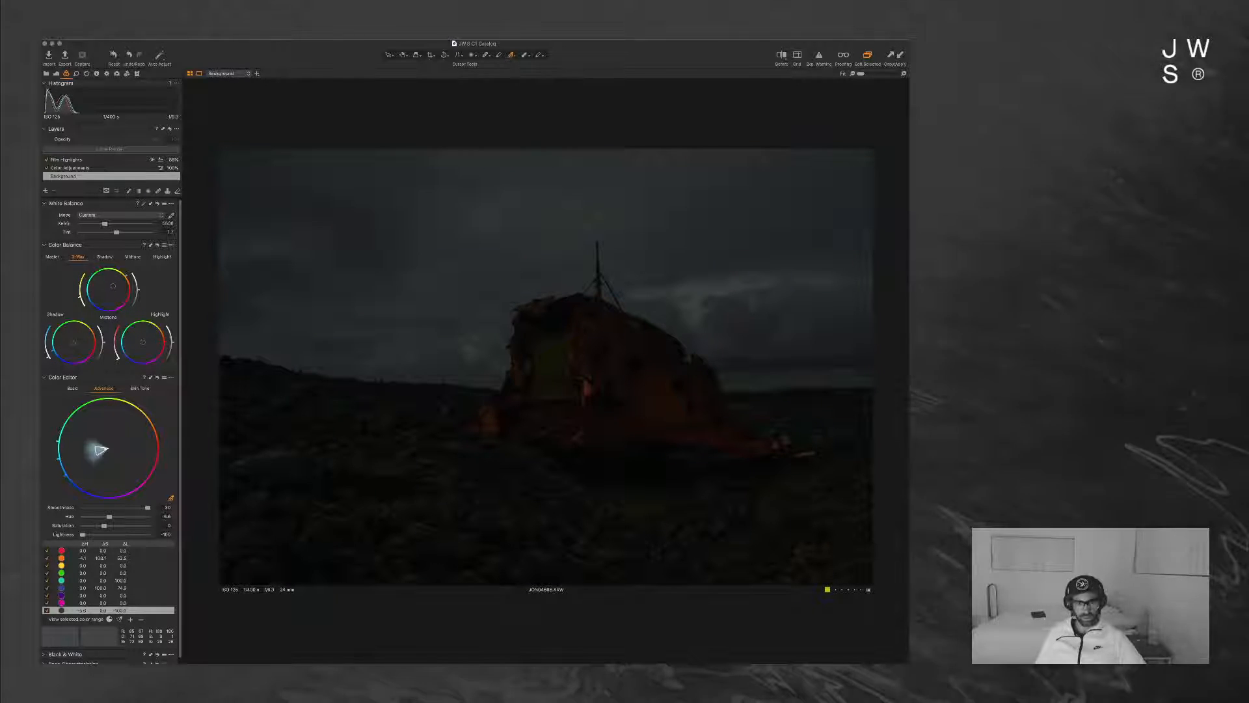
pyautogui.moveTo(110, 283); pyautogui.dragTo(114, 290)
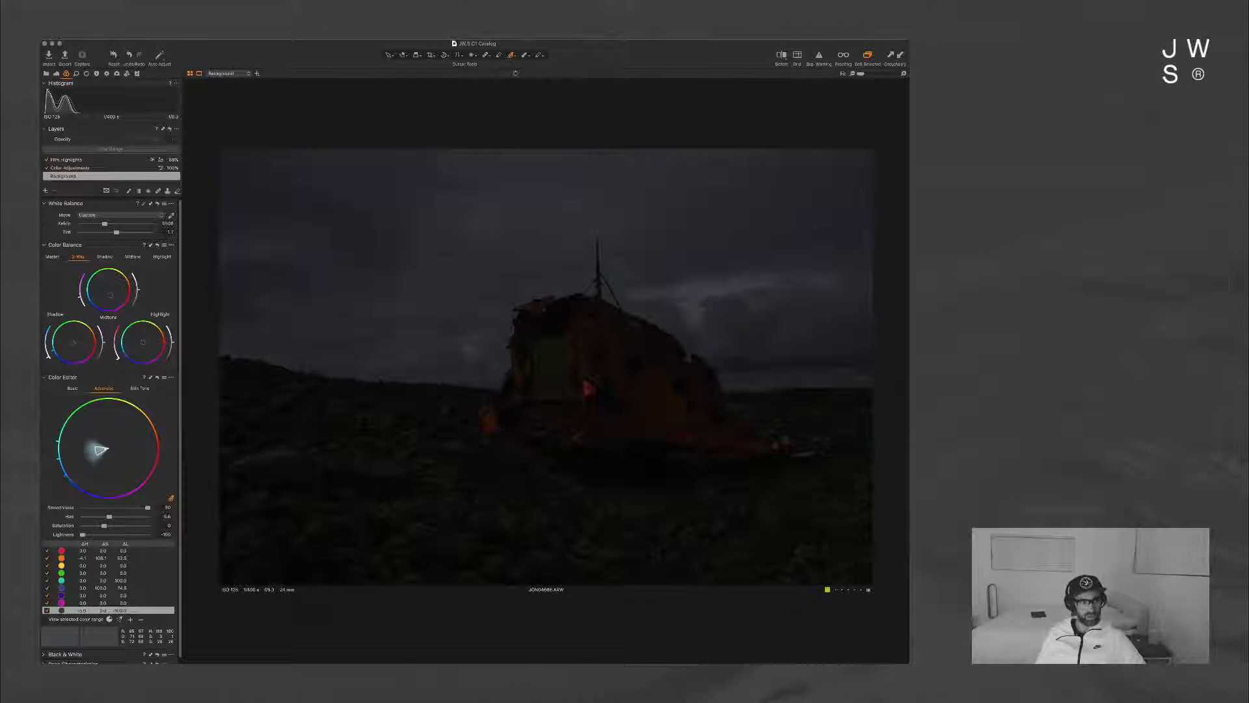
pyautogui.moveTo(110, 295)
pyautogui.mouseDown()
pyautogui.moveTo(114, 307)
pyautogui.moveTo(111, 296)
pyautogui.mouseUp()
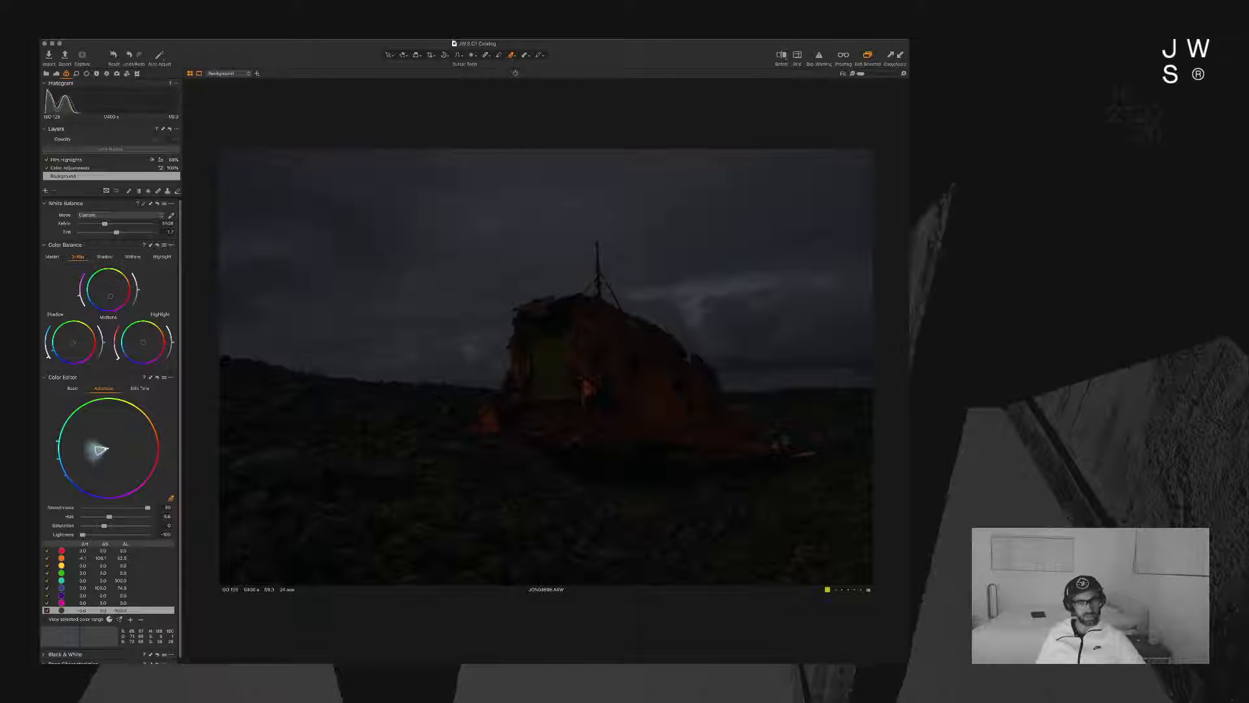
pyautogui.moveTo(142, 341); pyautogui.dragTo(142, 332)
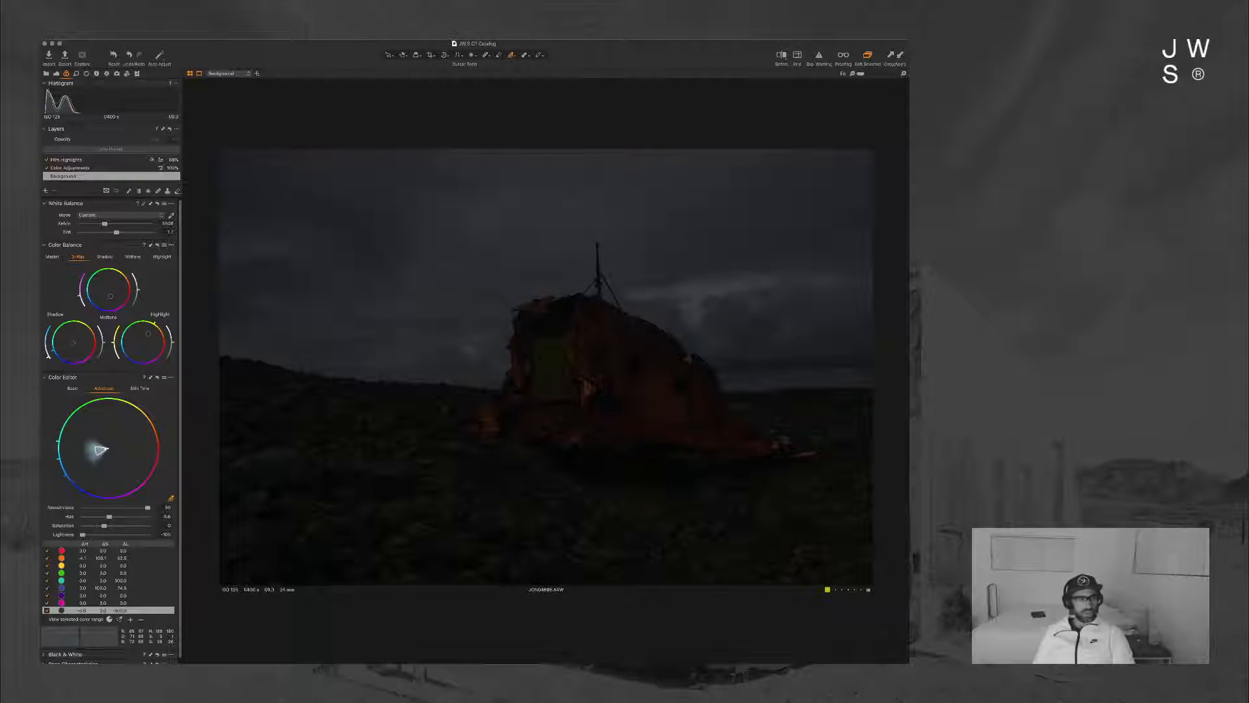
# Step: Try a green tint on the master Color Balance wheel and preview the photo without its Color Editor changes
pyautogui.click(52, 257)
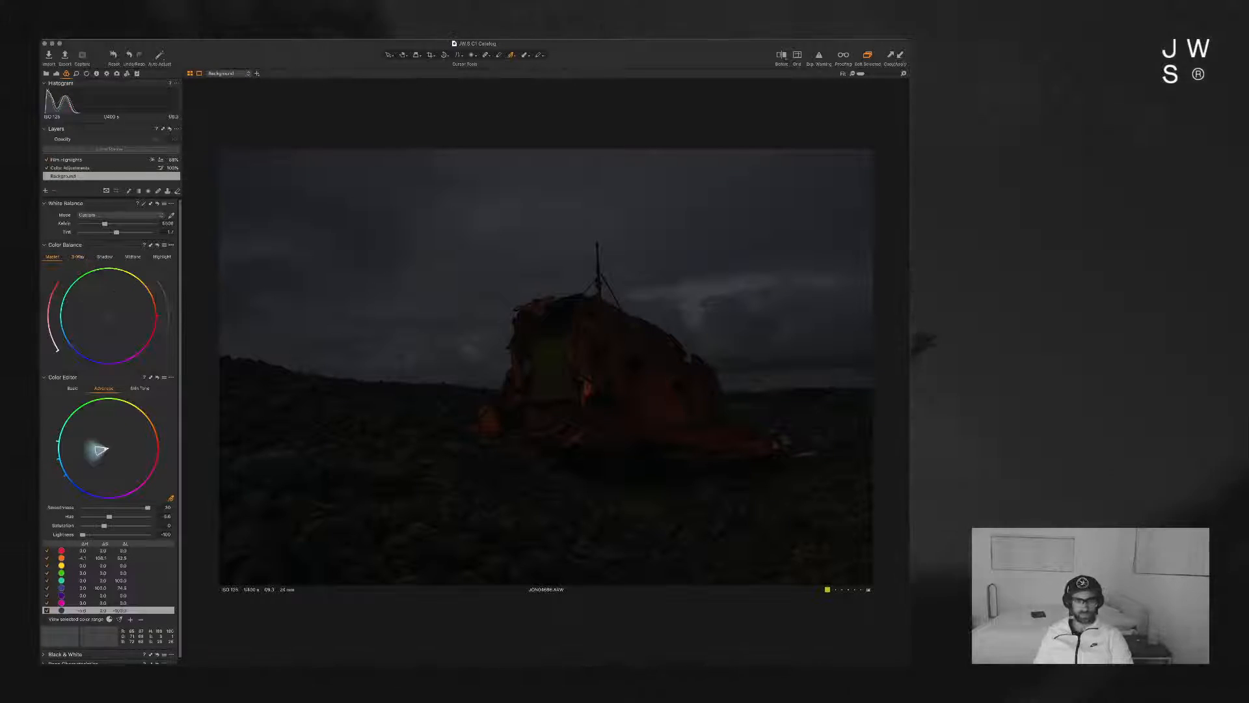
pyautogui.moveTo(108, 315); pyautogui.dragTo(108, 294)
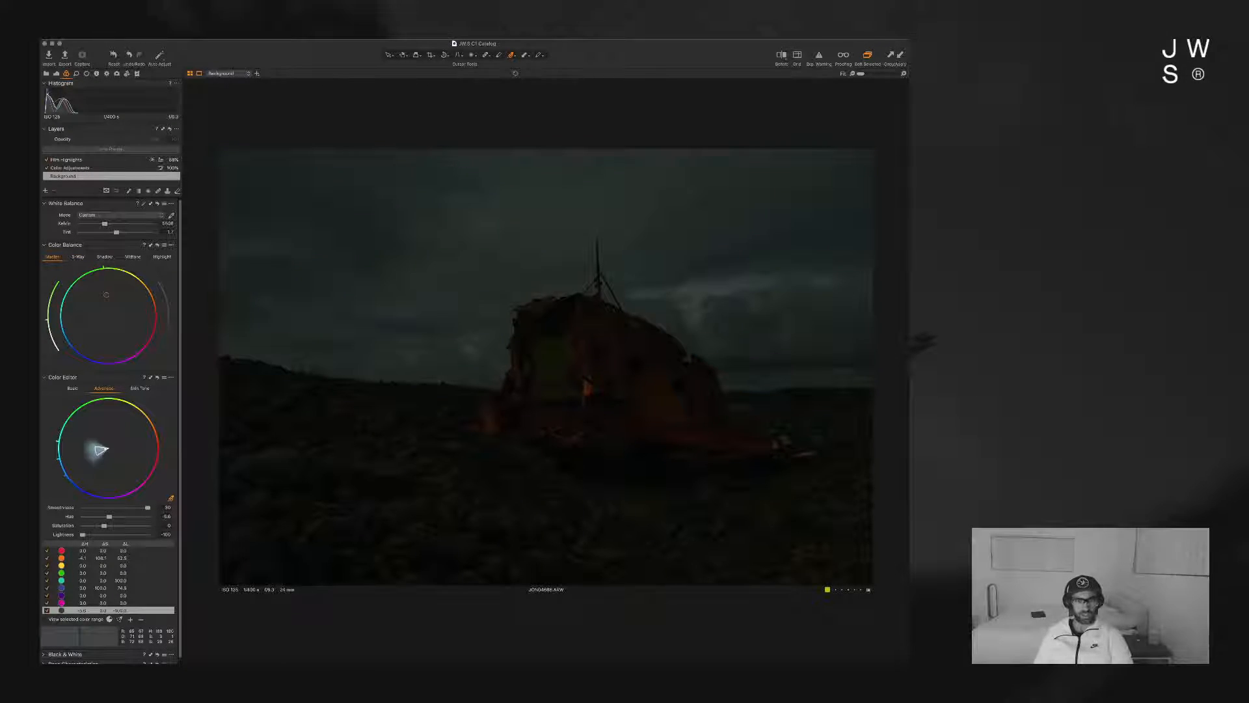
pyautogui.moveTo(94, 300)
pyautogui.mouseDown()
pyautogui.moveTo(87, 310)
pyautogui.moveTo(107, 294)
pyautogui.mouseUp()
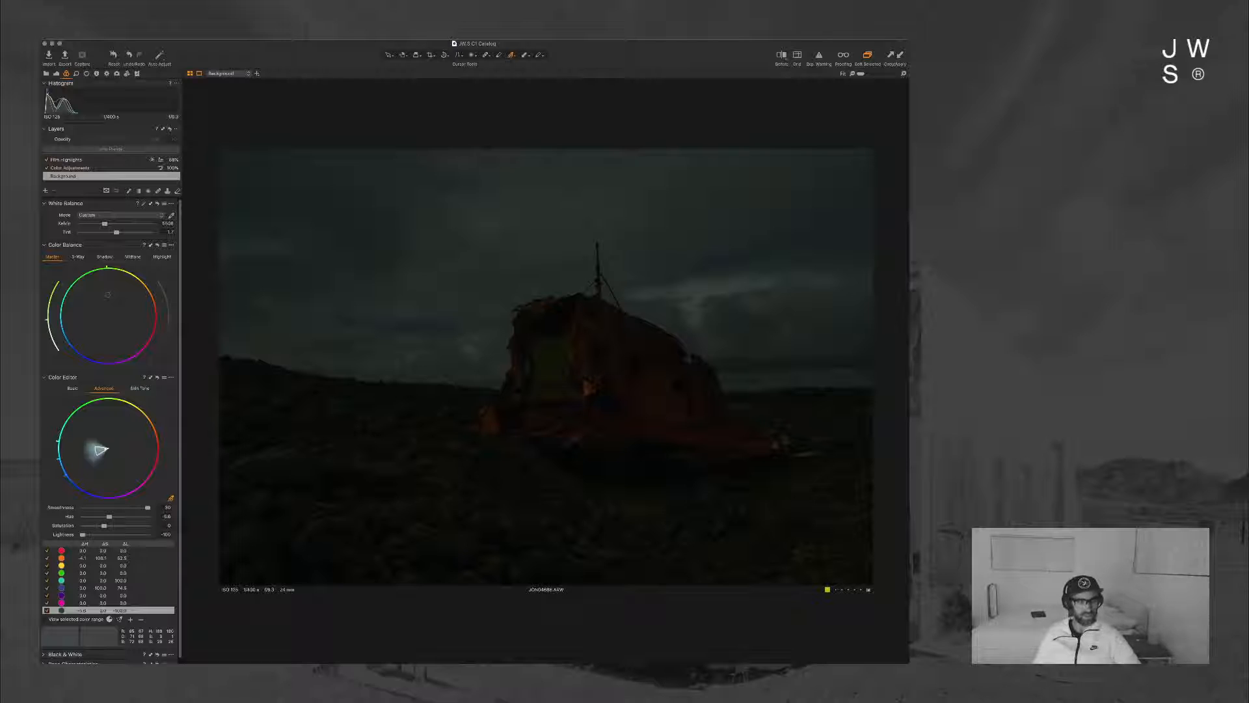
pyautogui.click(157, 377)
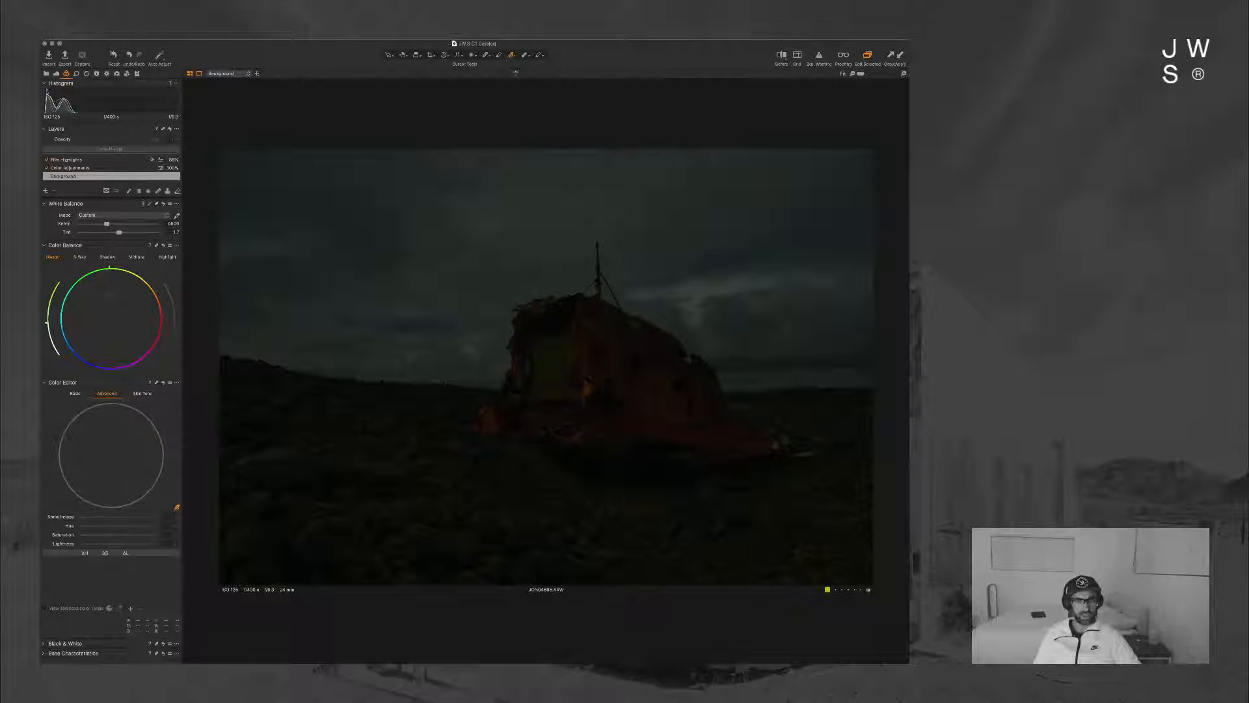
pyautogui.click(44, 383)
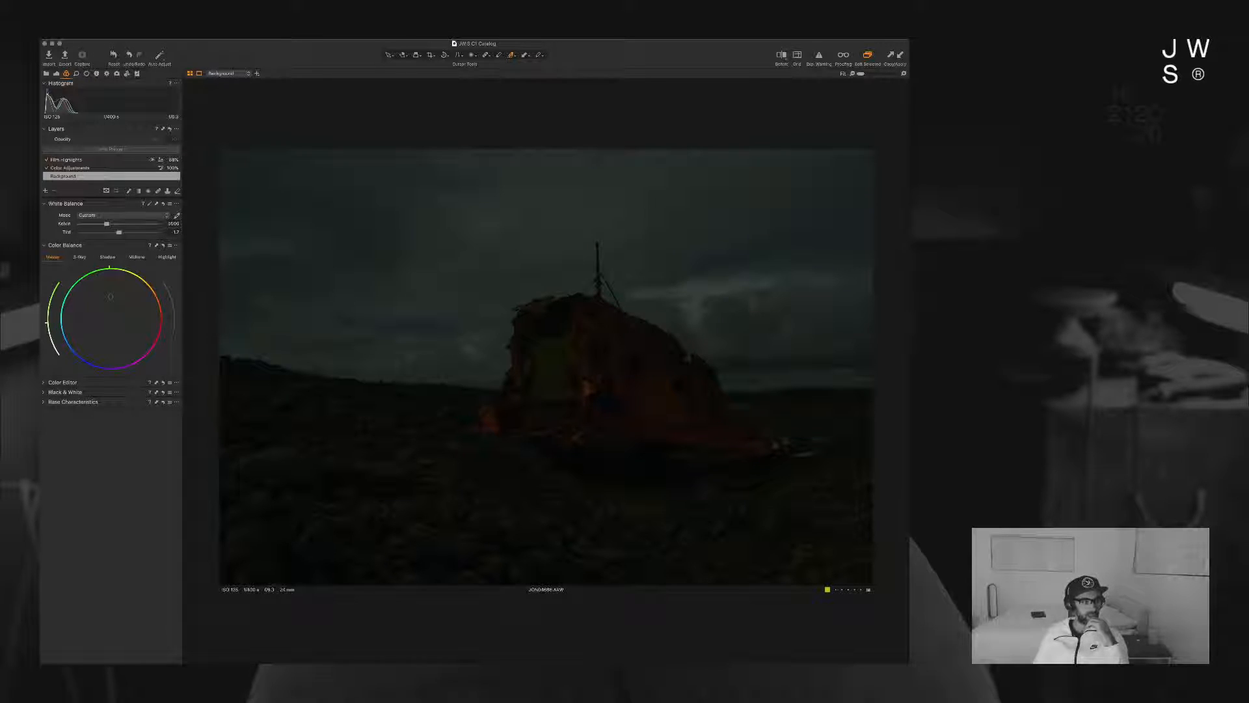
pyautogui.click(46, 382)
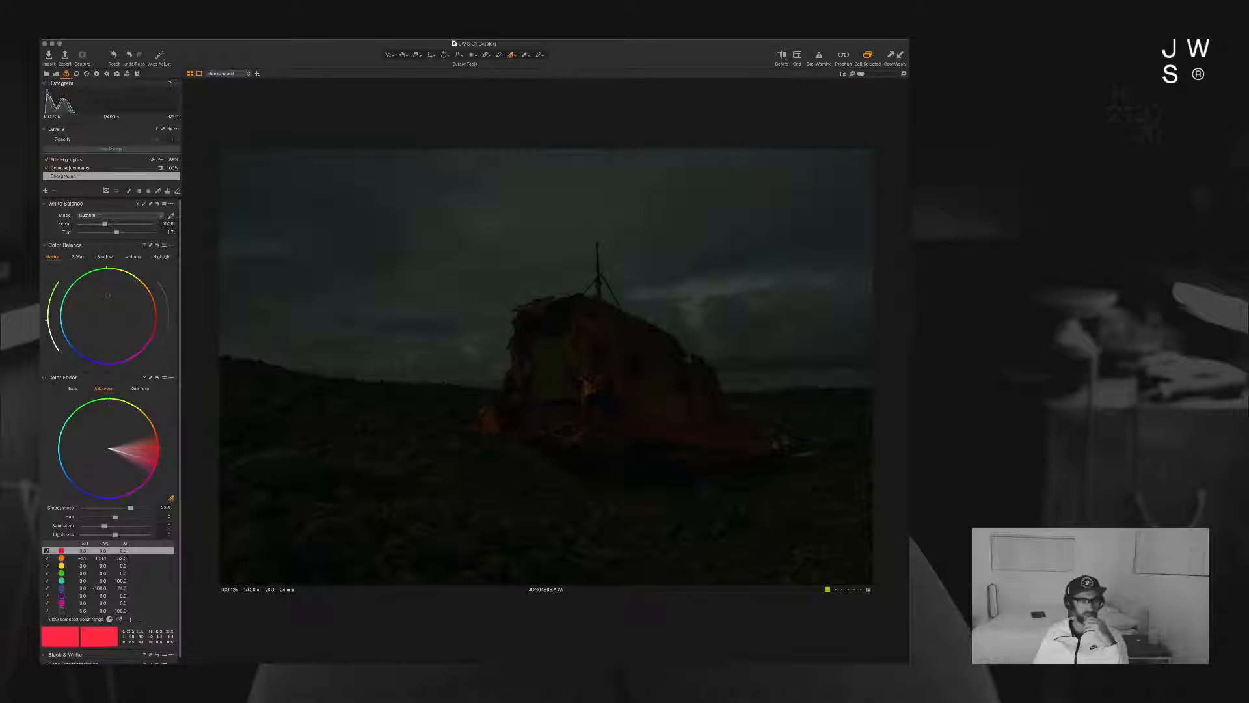
# Step: Give the master Color Balance a subtle blue tint and compare the result with the original photo
pyautogui.moveTo(117, 296); pyautogui.dragTo(127, 335)
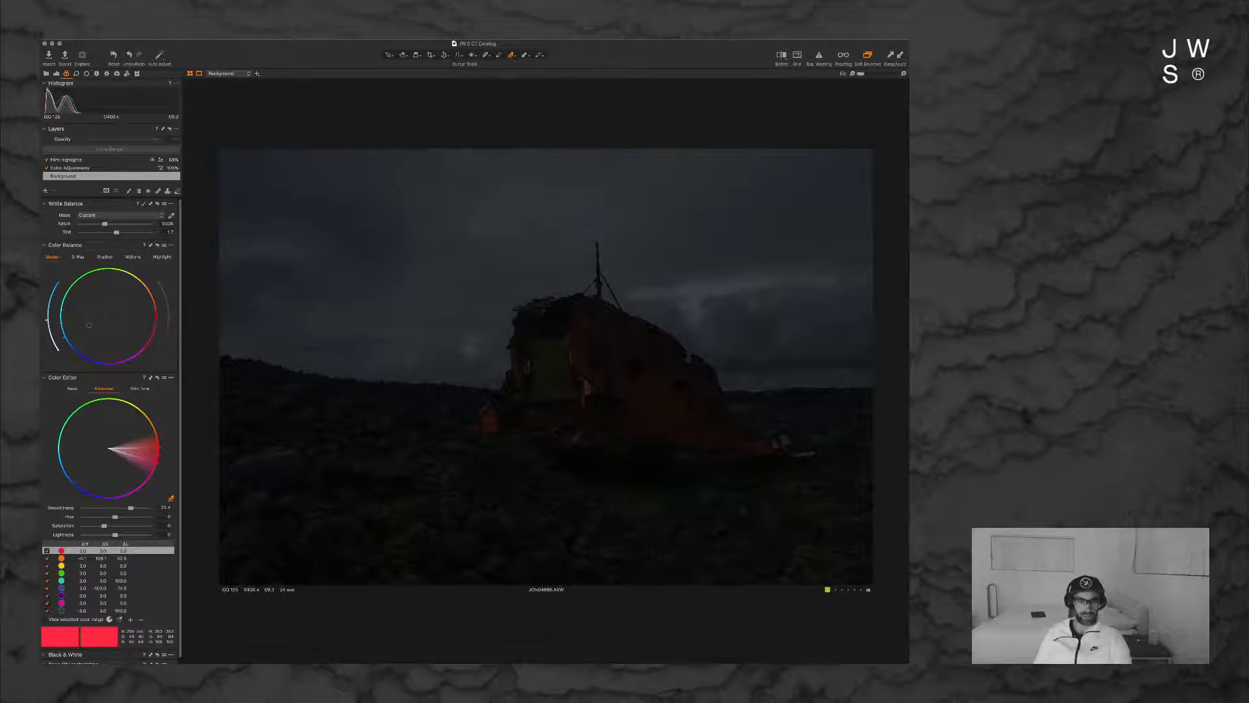
pyautogui.moveTo(73, 333)
pyautogui.mouseDown()
pyautogui.moveTo(93, 324)
pyautogui.moveTo(73, 333)
pyautogui.mouseUp()
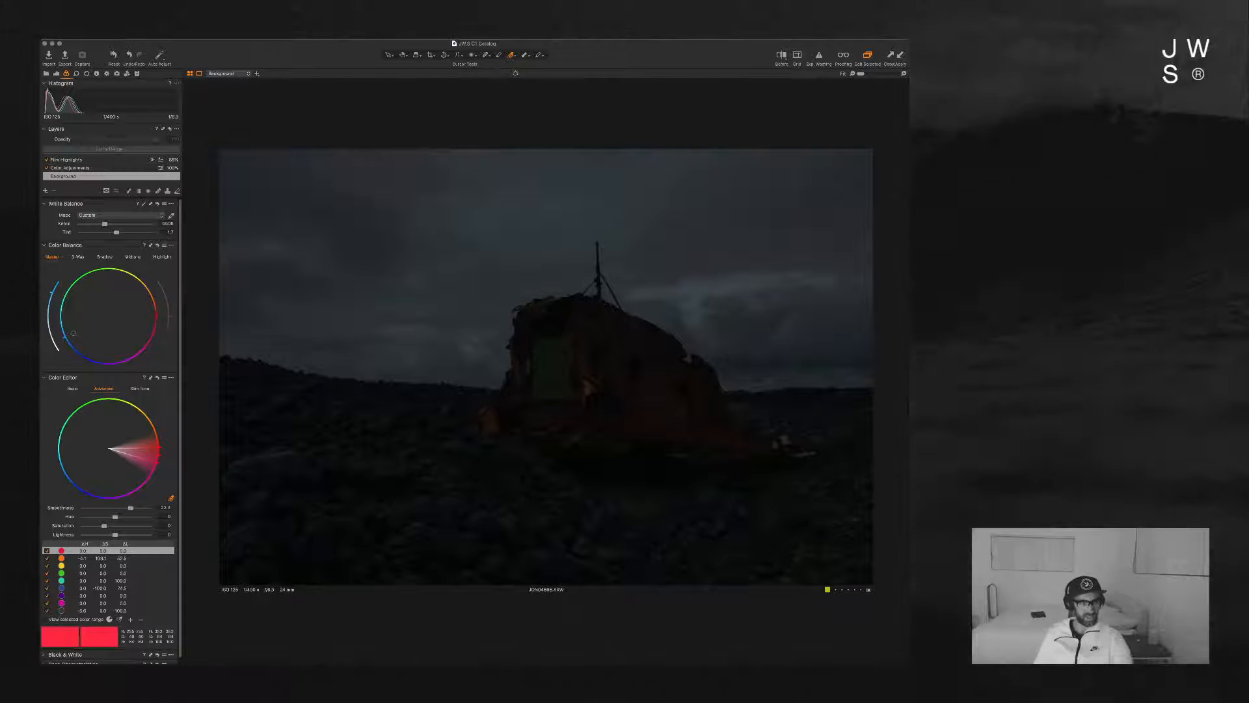
pyautogui.click(157, 378)
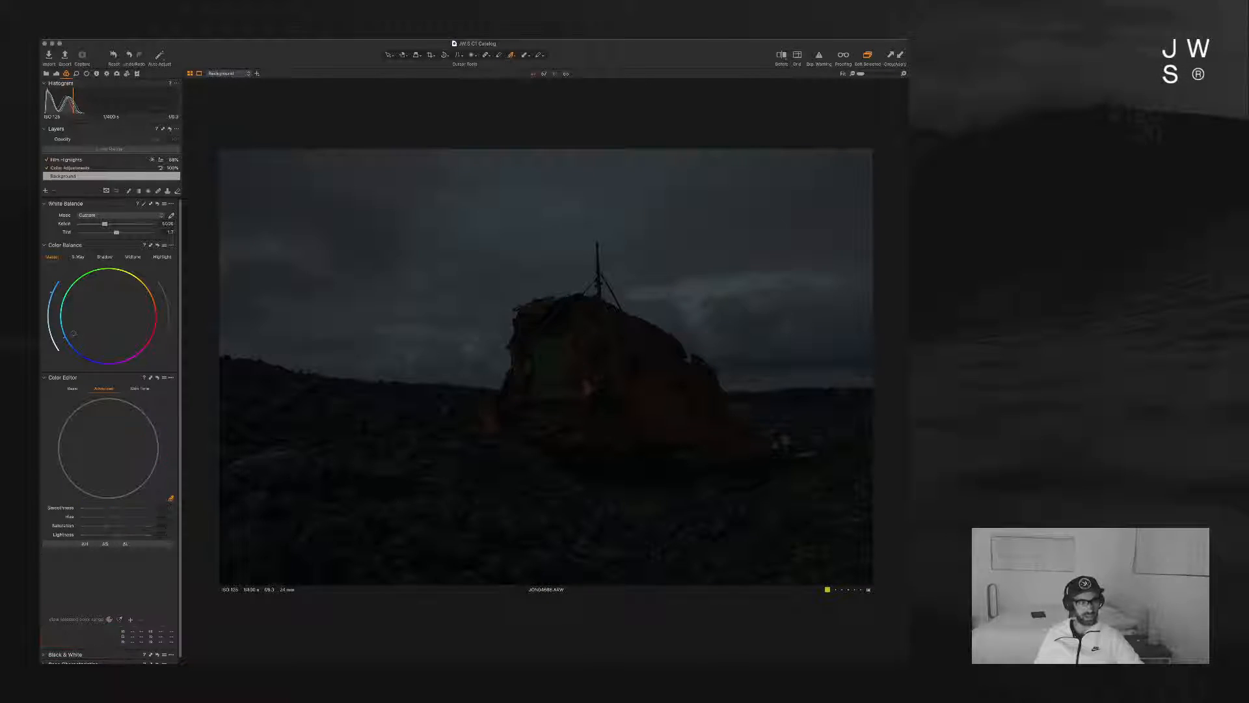
pyautogui.click(44, 383)
pyautogui.keyDown('alt'); pyautogui.click(163, 245); pyautogui.keyUp('alt')
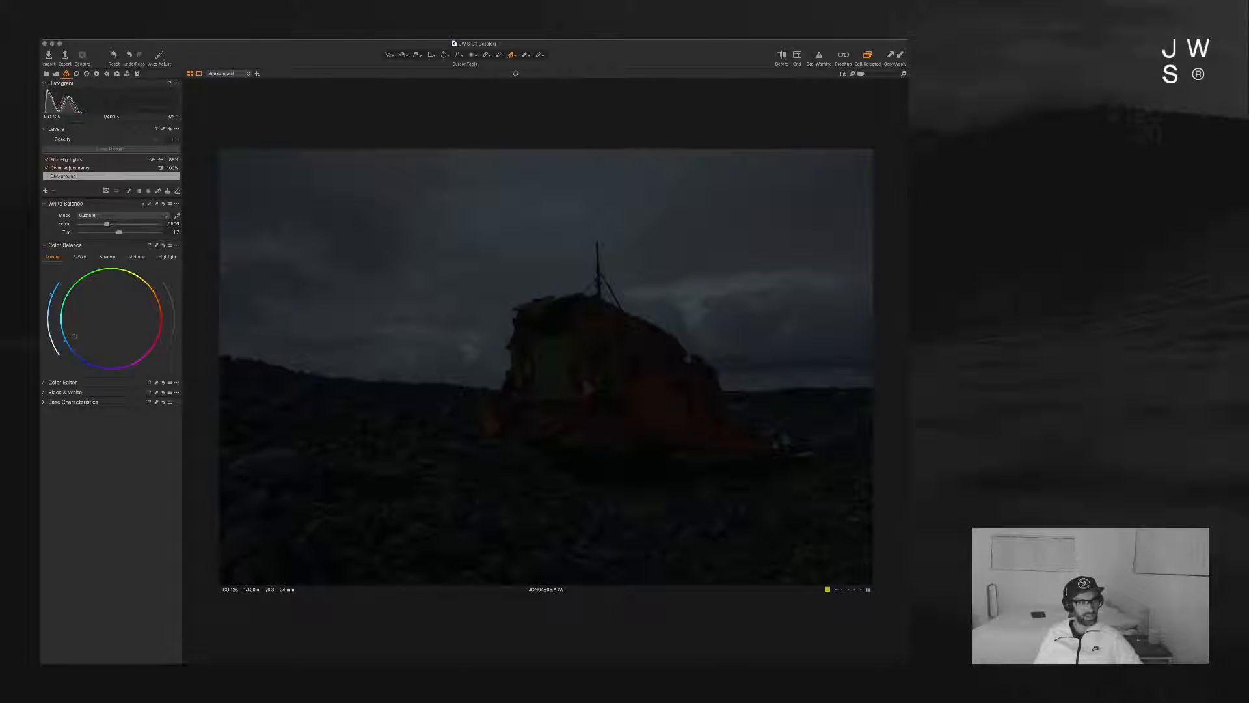
pyautogui.click(44, 382)
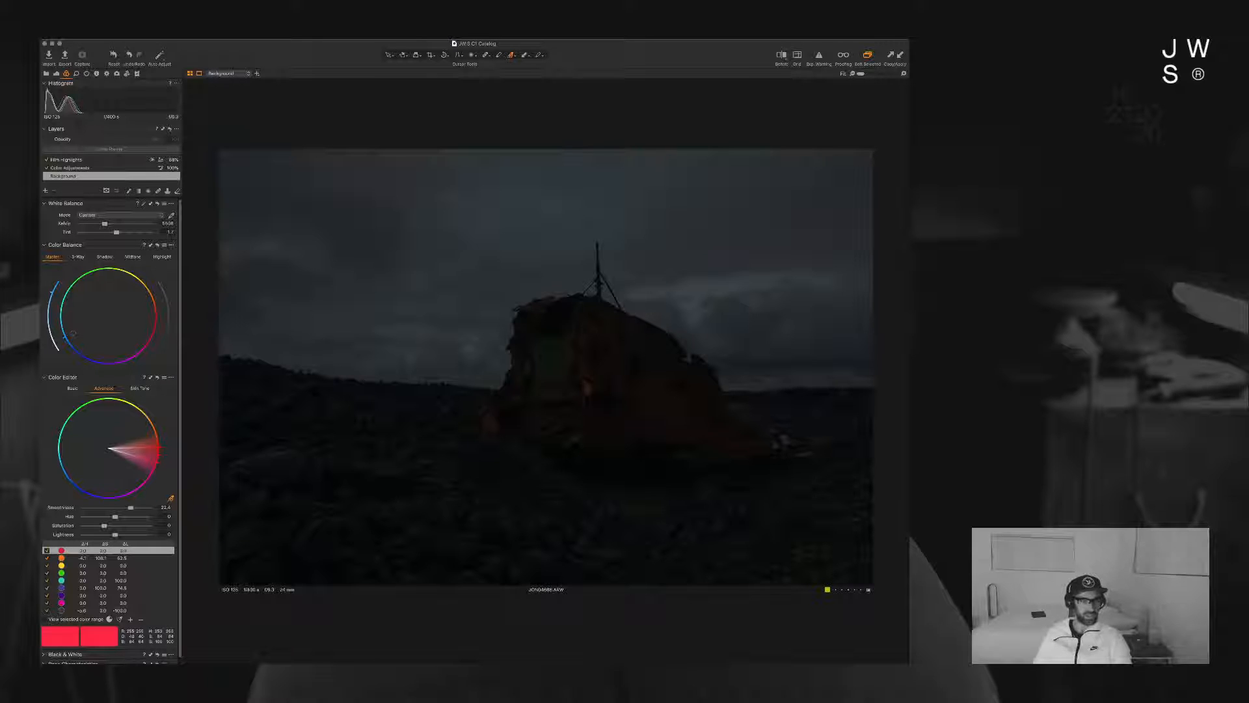
pyautogui.moveTo(73, 333); pyautogui.dragTo(101, 318)
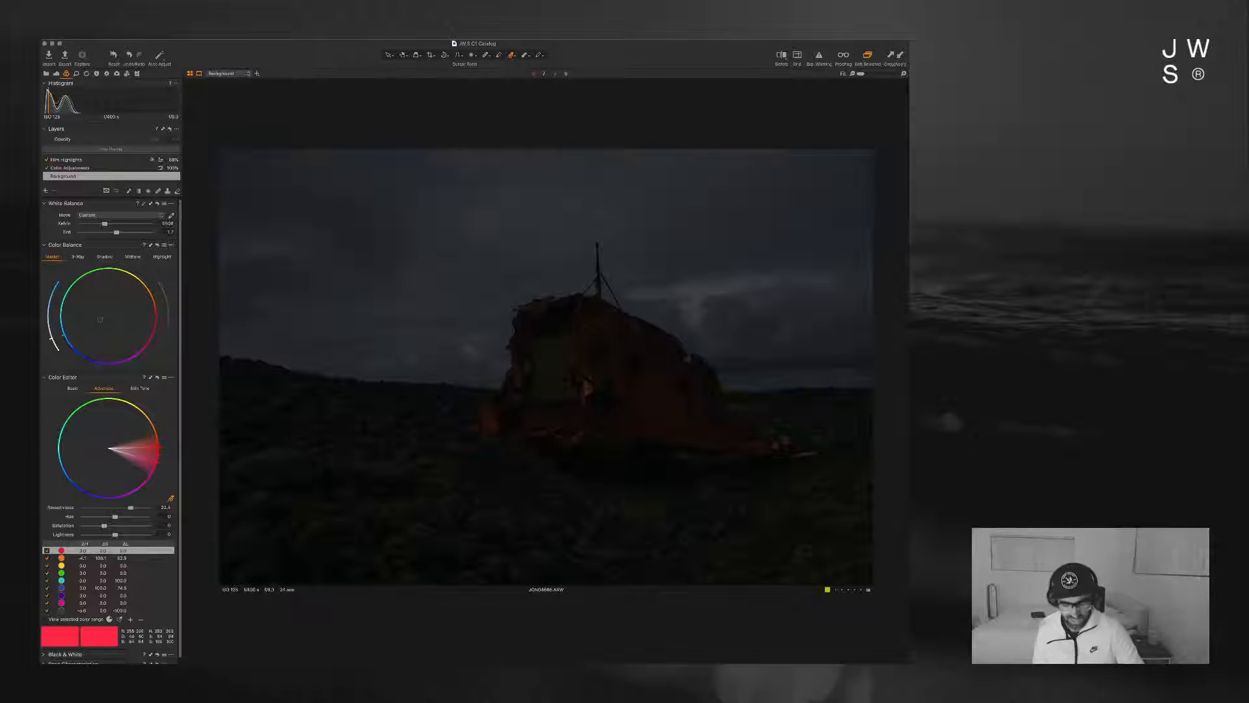
pyautogui.press('y')
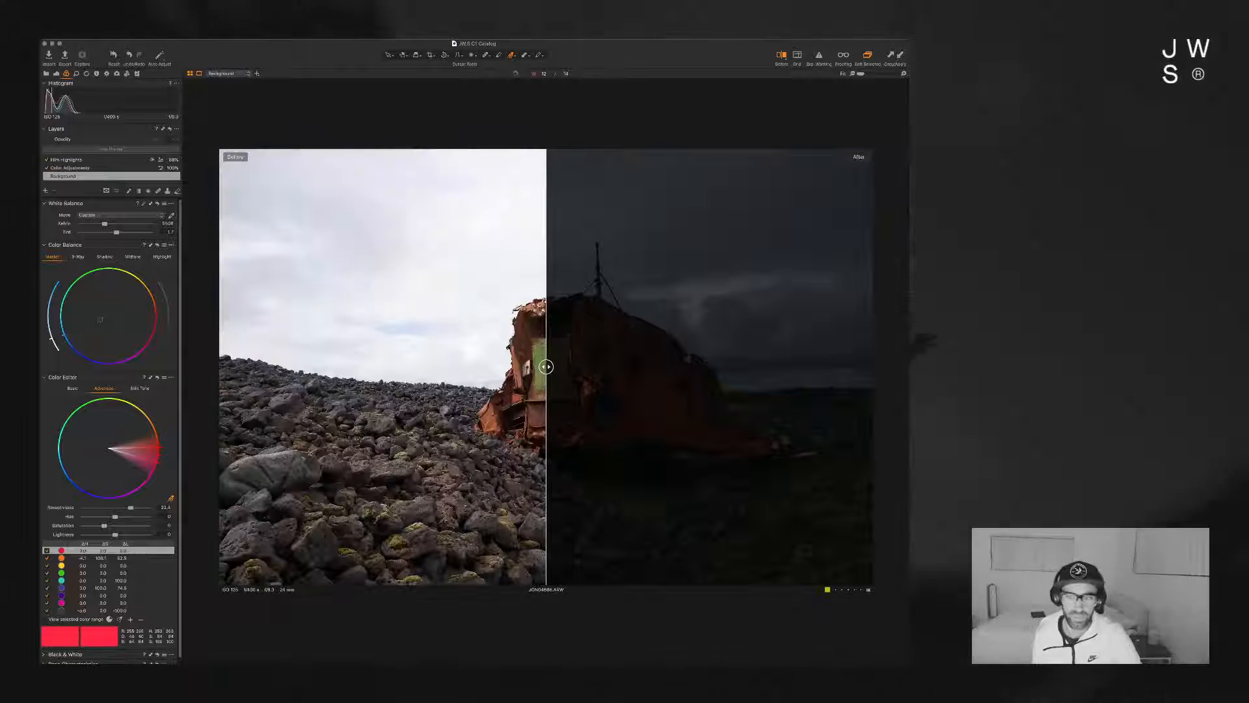
pyautogui.moveTo(546, 366); pyautogui.dragTo(220, 366)
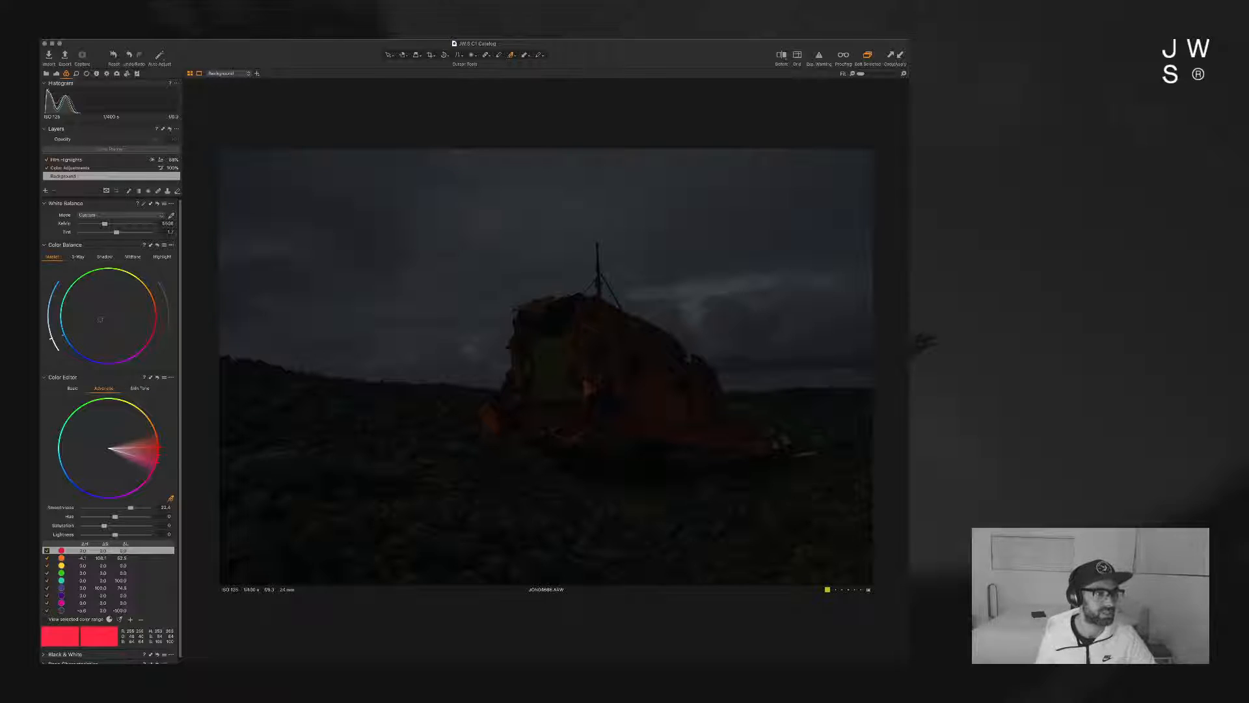
# Step: Shift the master Color Balance of the Color Adjustments layer slightly toward purple-blue
pyautogui.click(78, 168)
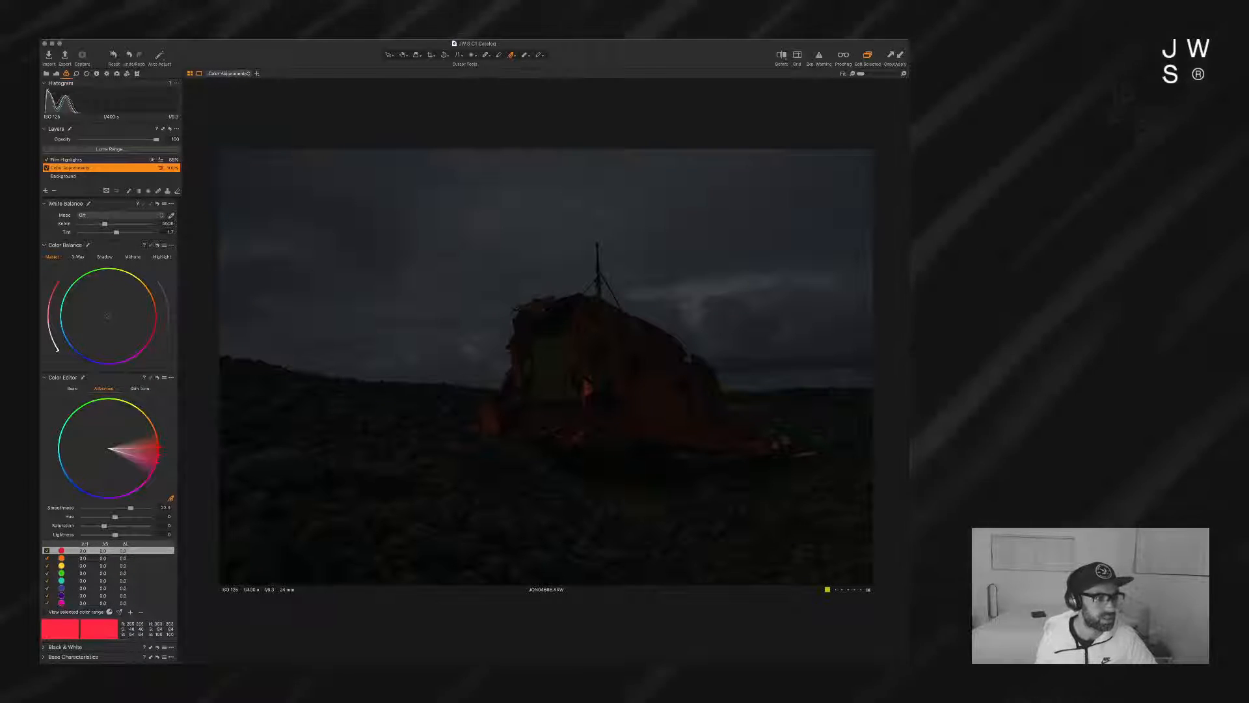
pyautogui.moveTo(109, 316)
pyautogui.mouseDown()
pyautogui.moveTo(95, 331)
pyautogui.moveTo(101, 284)
pyautogui.moveTo(109, 358)
pyautogui.moveTo(125, 331)
pyautogui.moveTo(102, 332)
pyautogui.mouseUp()
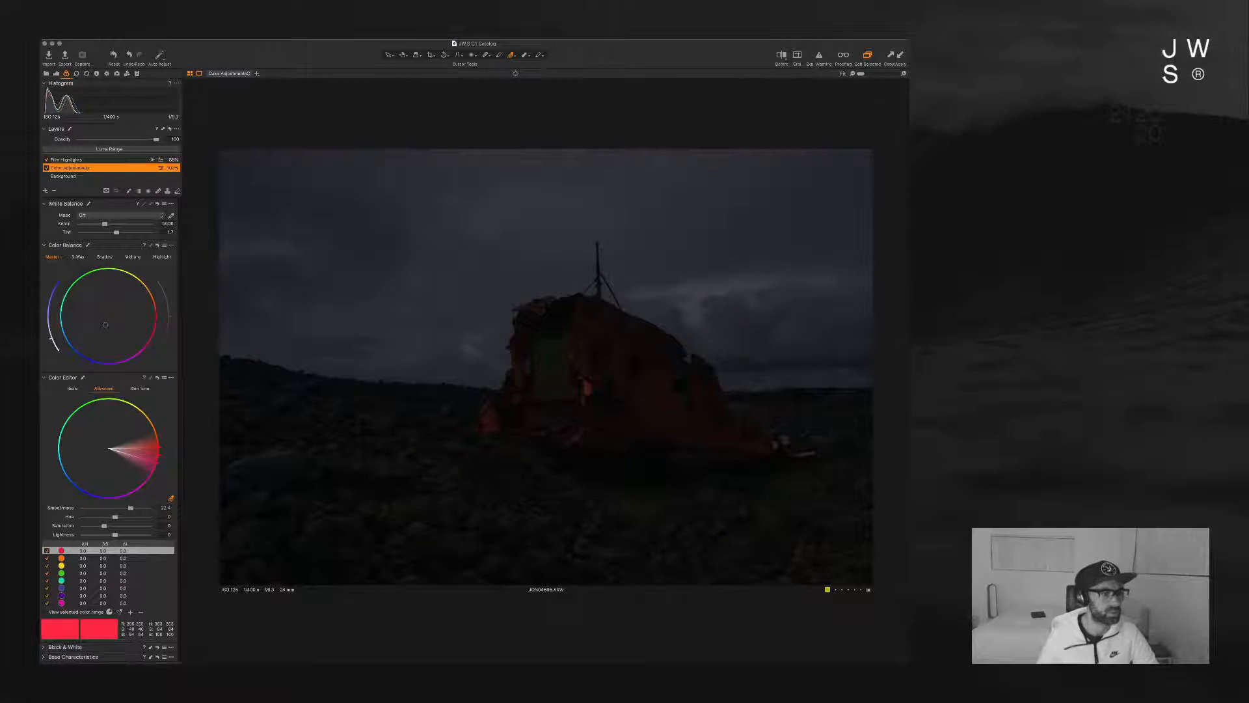
# Step: On the Background layer, raise the red range's Color Editor saturation to 21.7 and slightly reduce the orange range's saturation
pyautogui.click(63, 175)
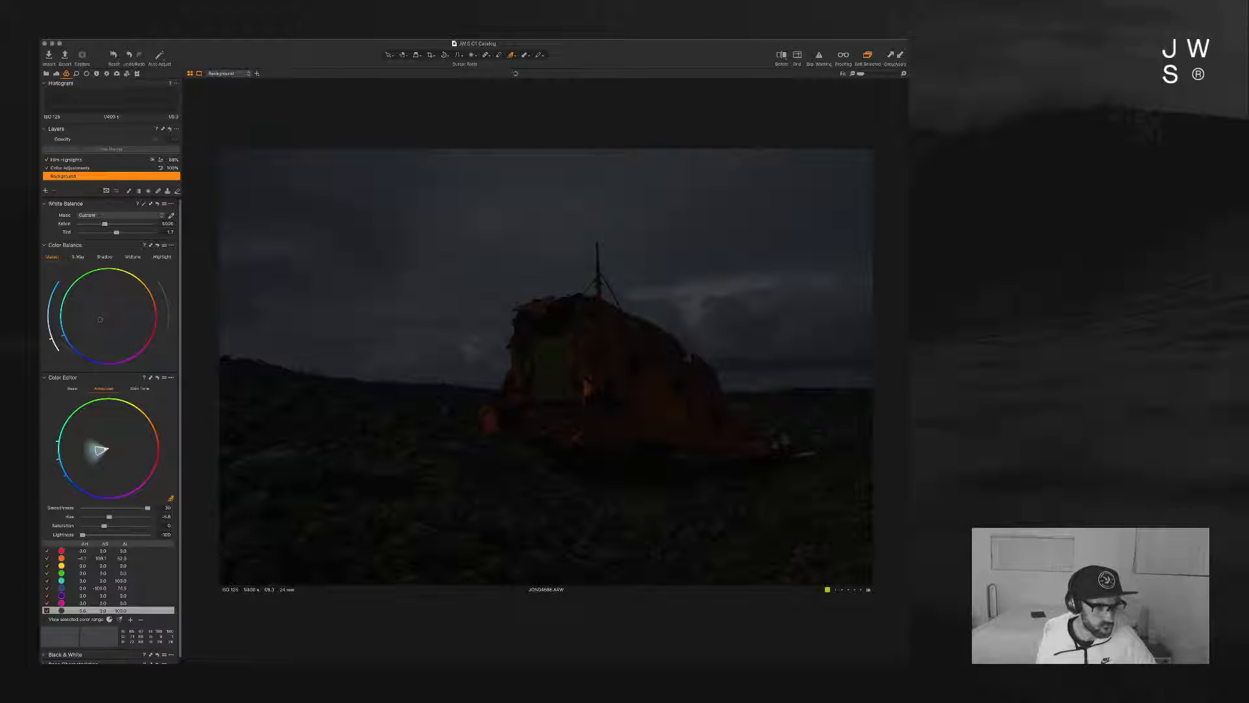
pyautogui.click(71, 551)
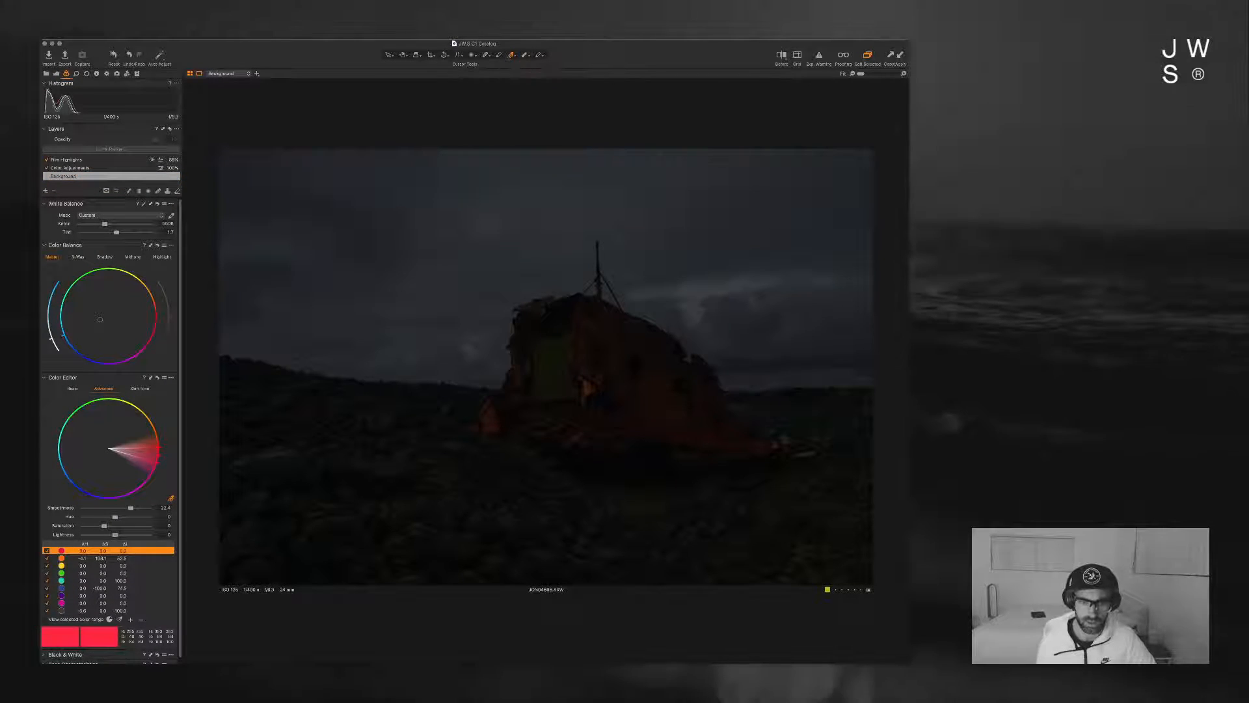
pyautogui.moveTo(115, 535); pyautogui.dragTo(149, 535)
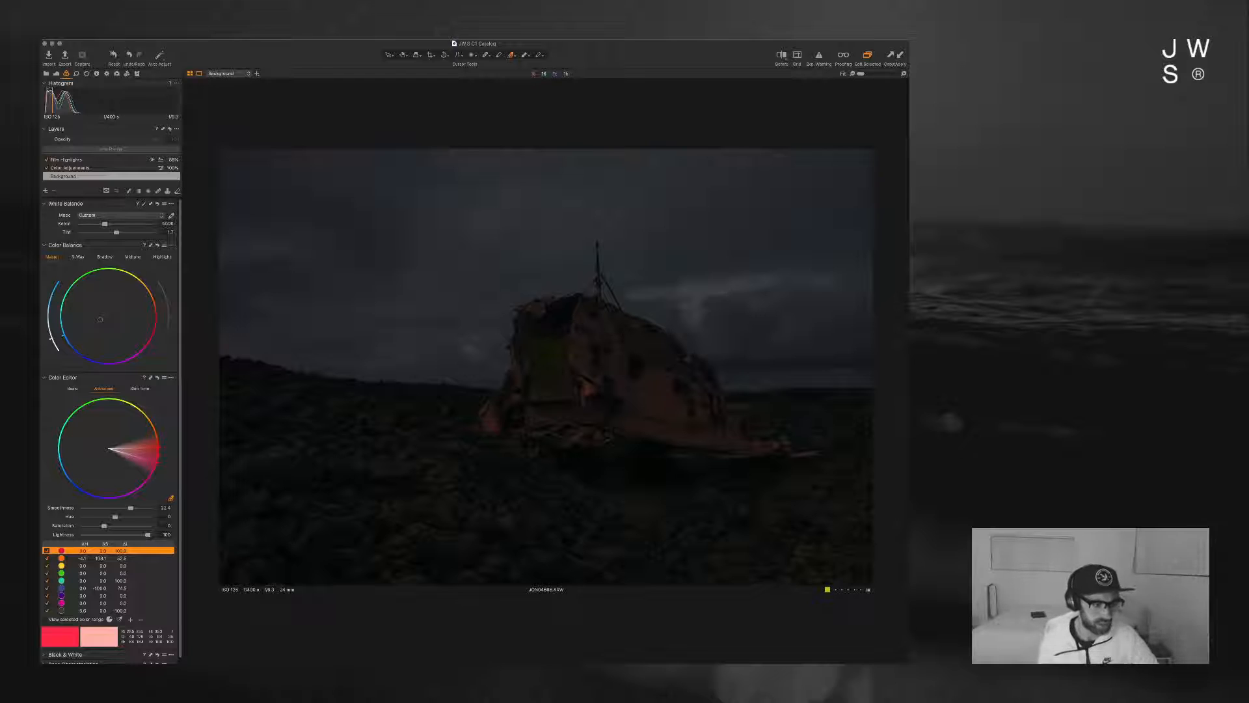
pyautogui.press('super+z')
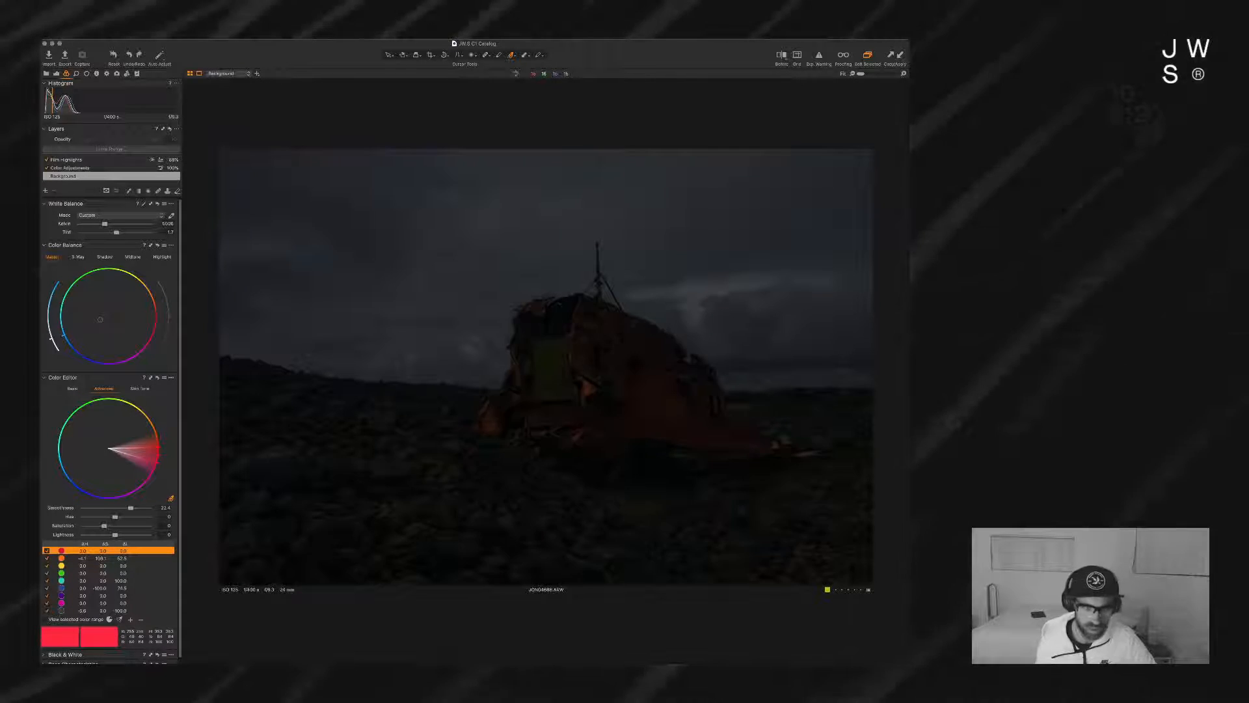
pyautogui.moveTo(104, 525); pyautogui.dragTo(109, 525)
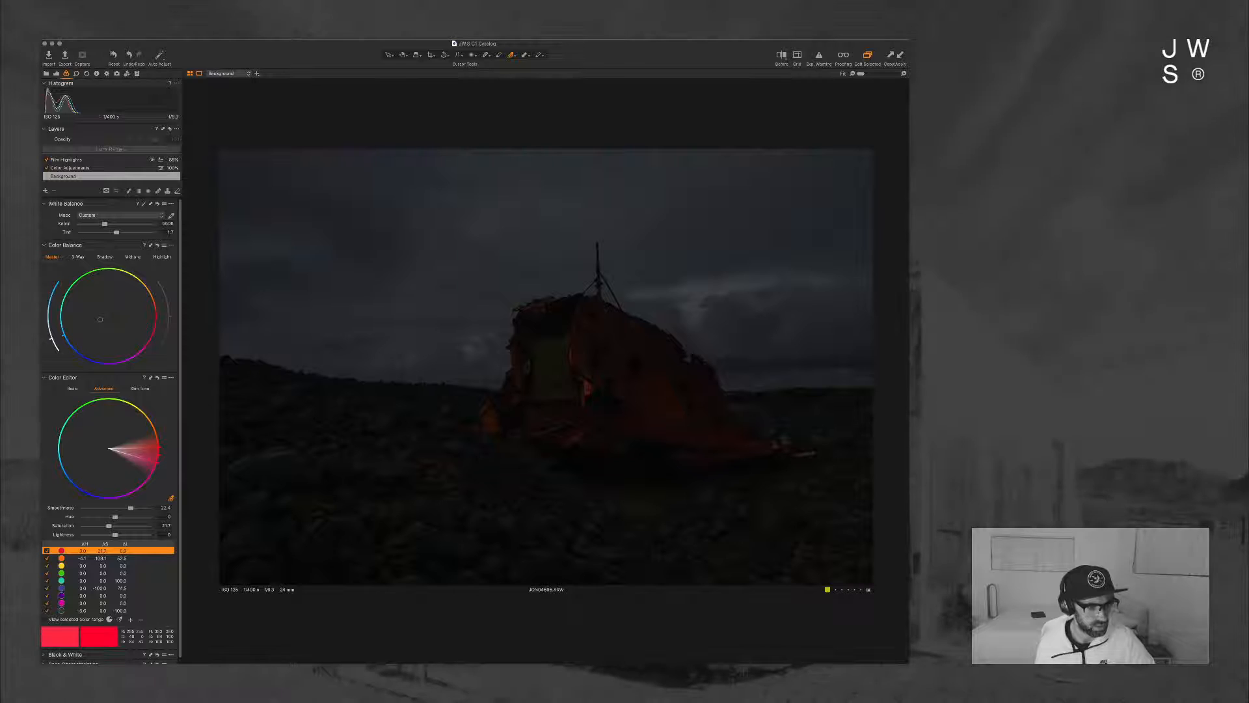
pyautogui.click(98, 558)
pyautogui.moveTo(128, 525); pyautogui.dragTo(123, 526)
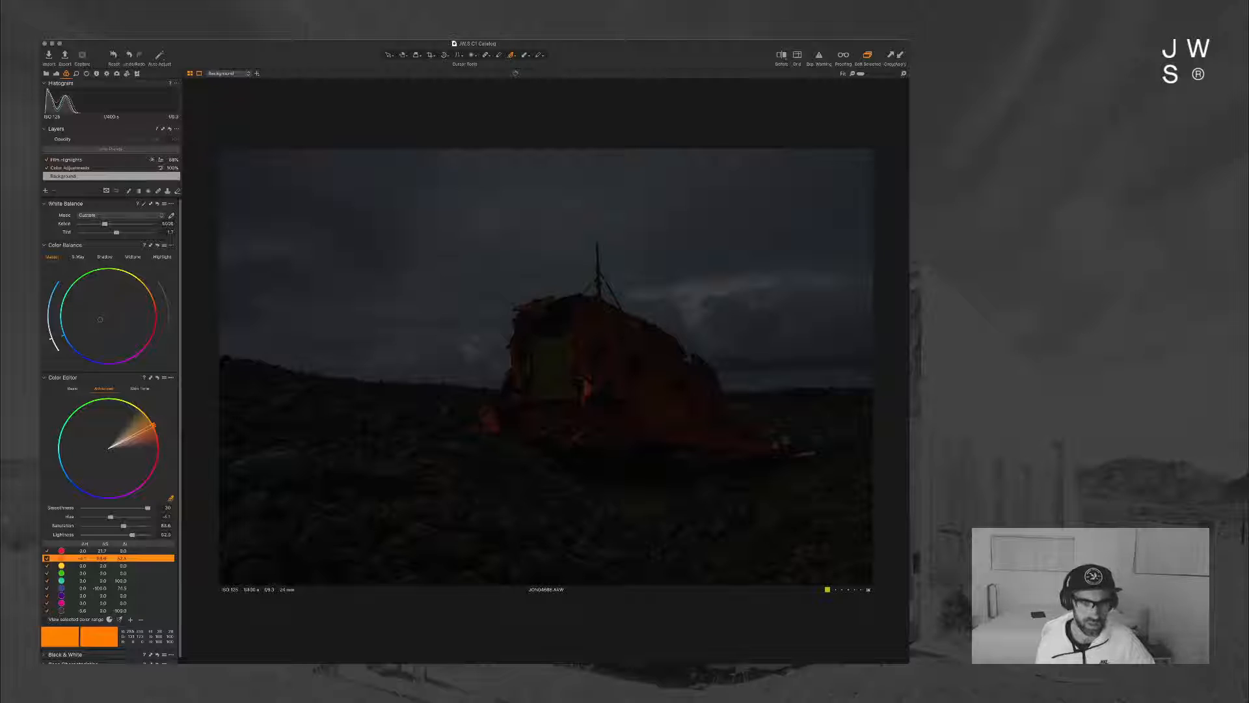
pyautogui.doubleClick(449, 482)
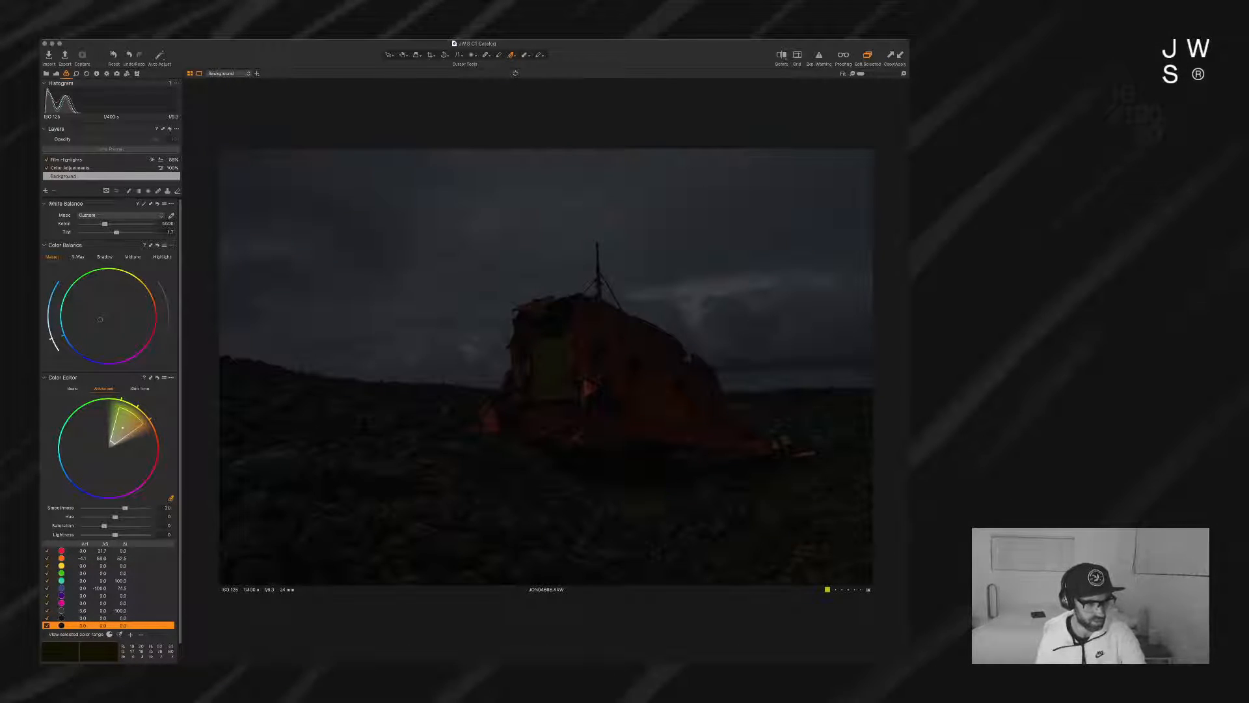
pyautogui.click(103, 618)
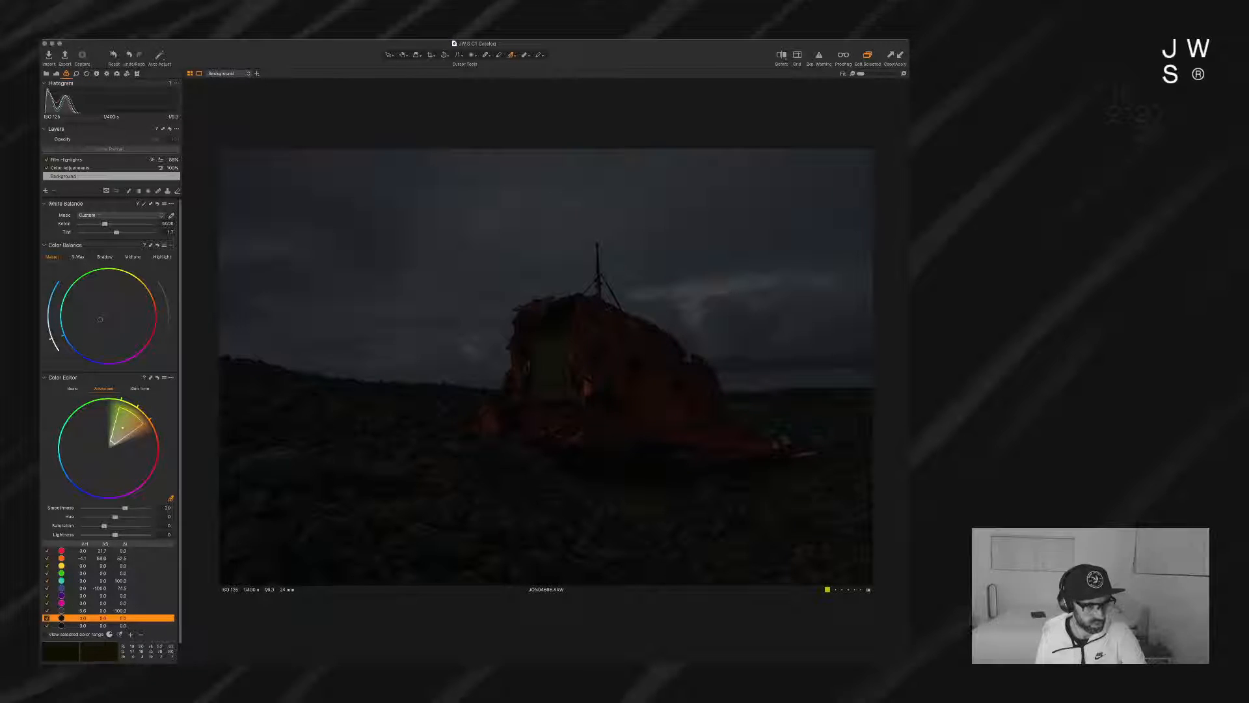
pyautogui.click(141, 634)
pyautogui.click(140, 627)
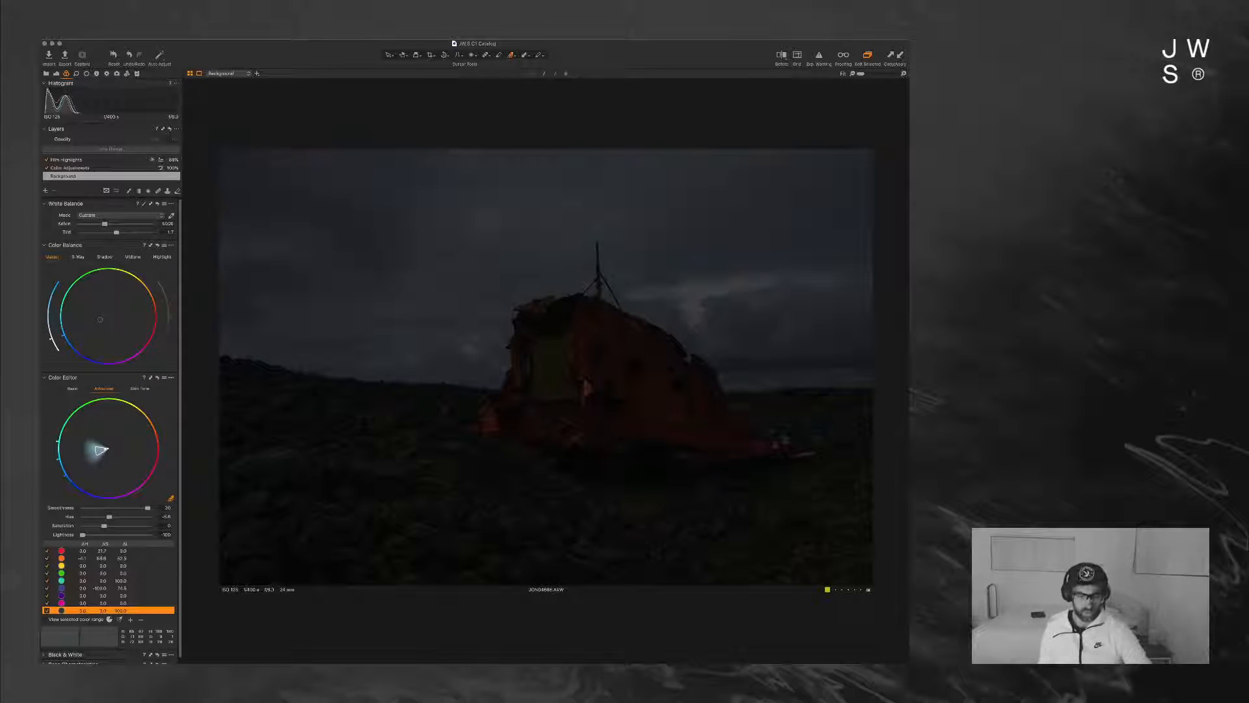
# Step: Inspect the wreck at 100% zoom with a split before-and-after comparison, and return to the full photo
pyautogui.press('super+alt+v')
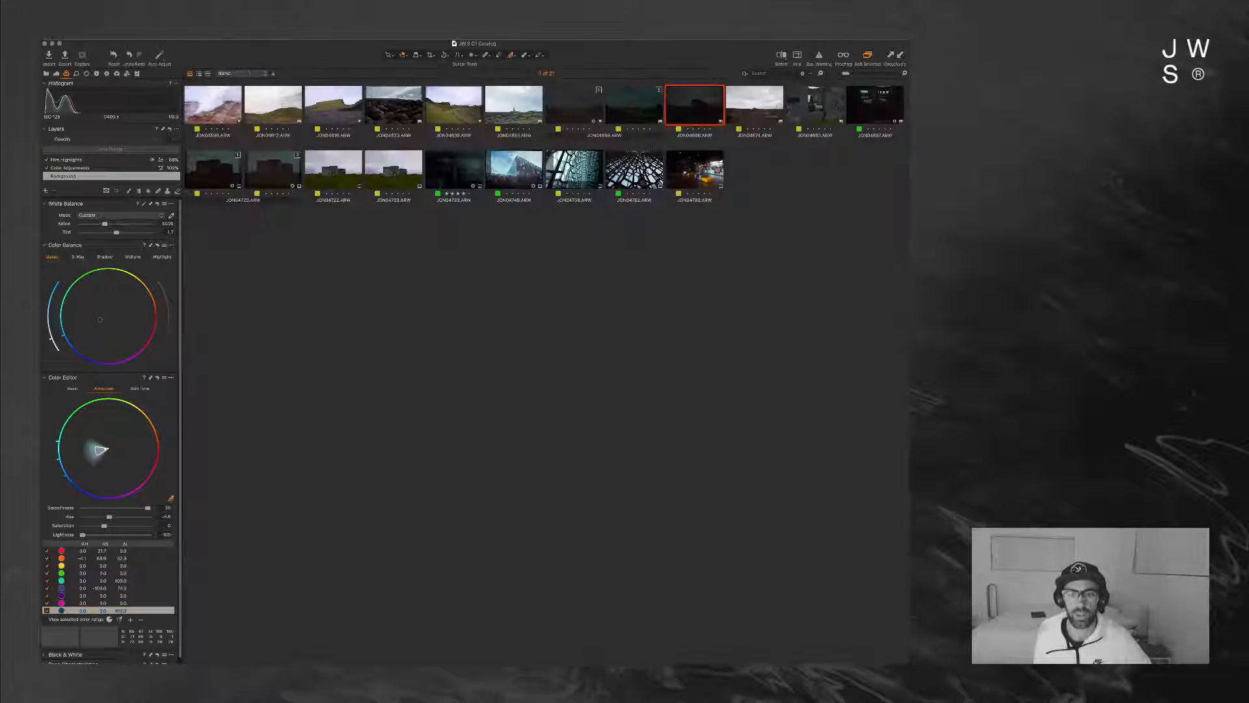
pyautogui.press('super+alt+v')
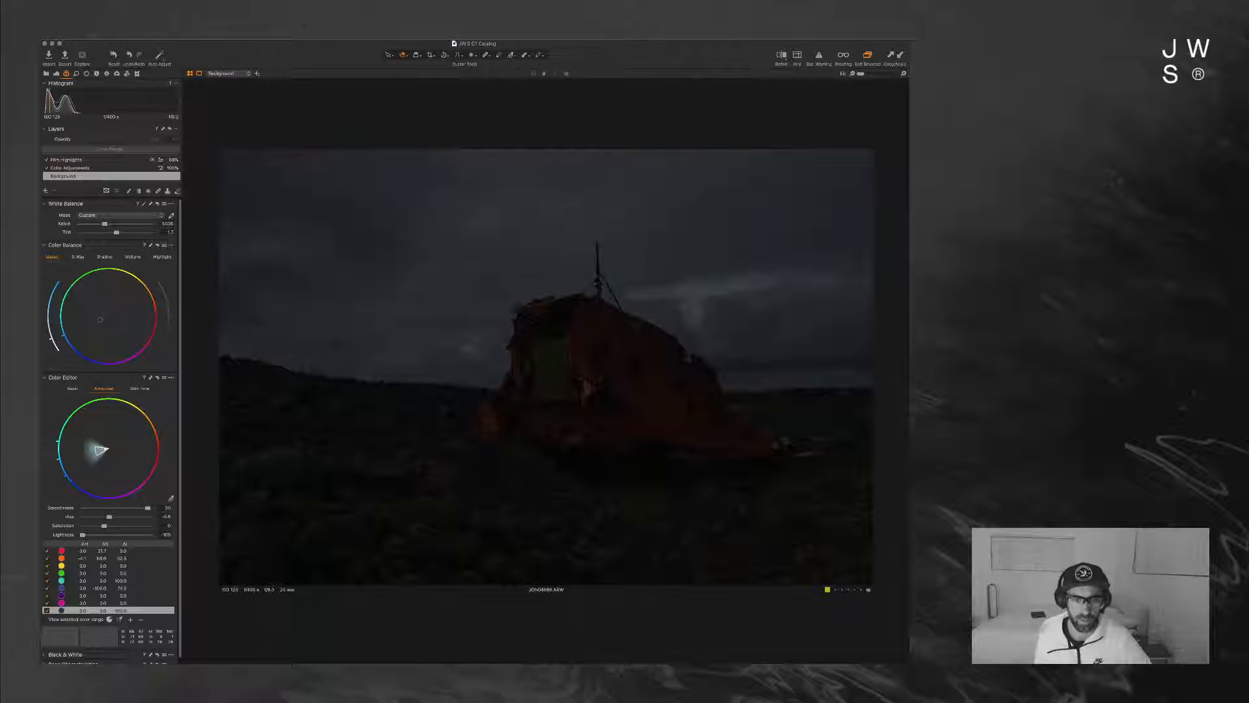
pyautogui.press('super+alt+0')
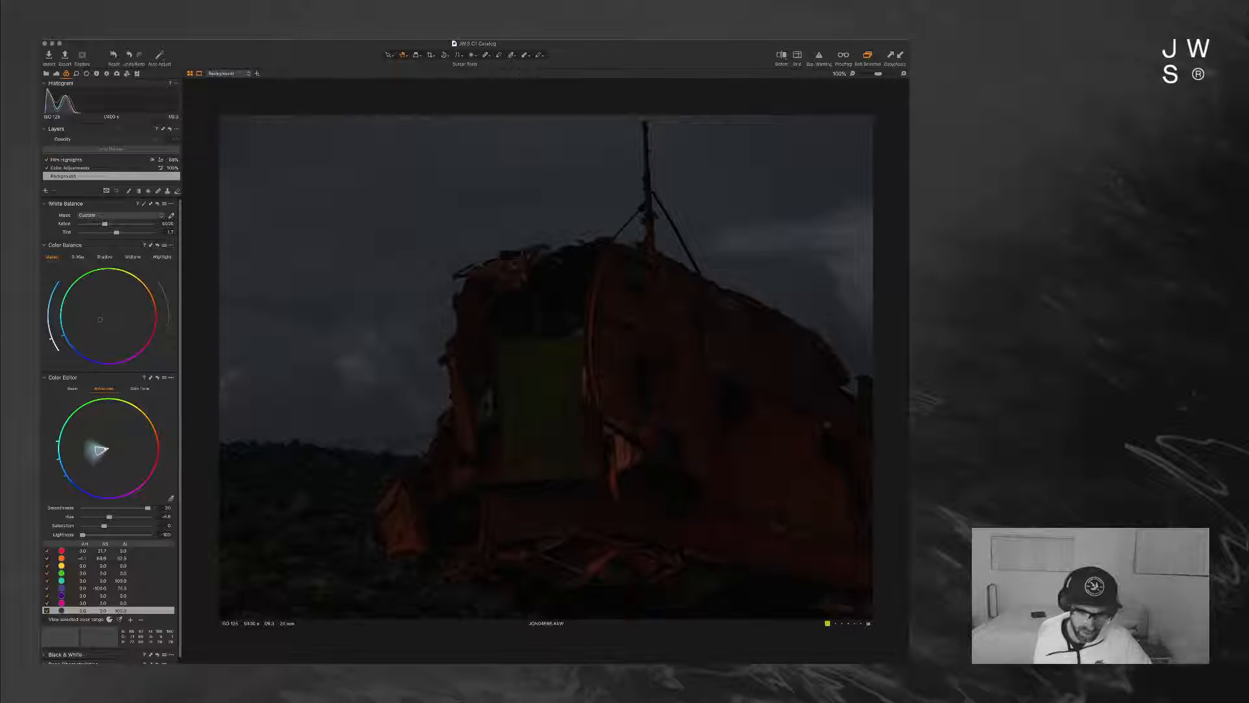
pyautogui.press('y')
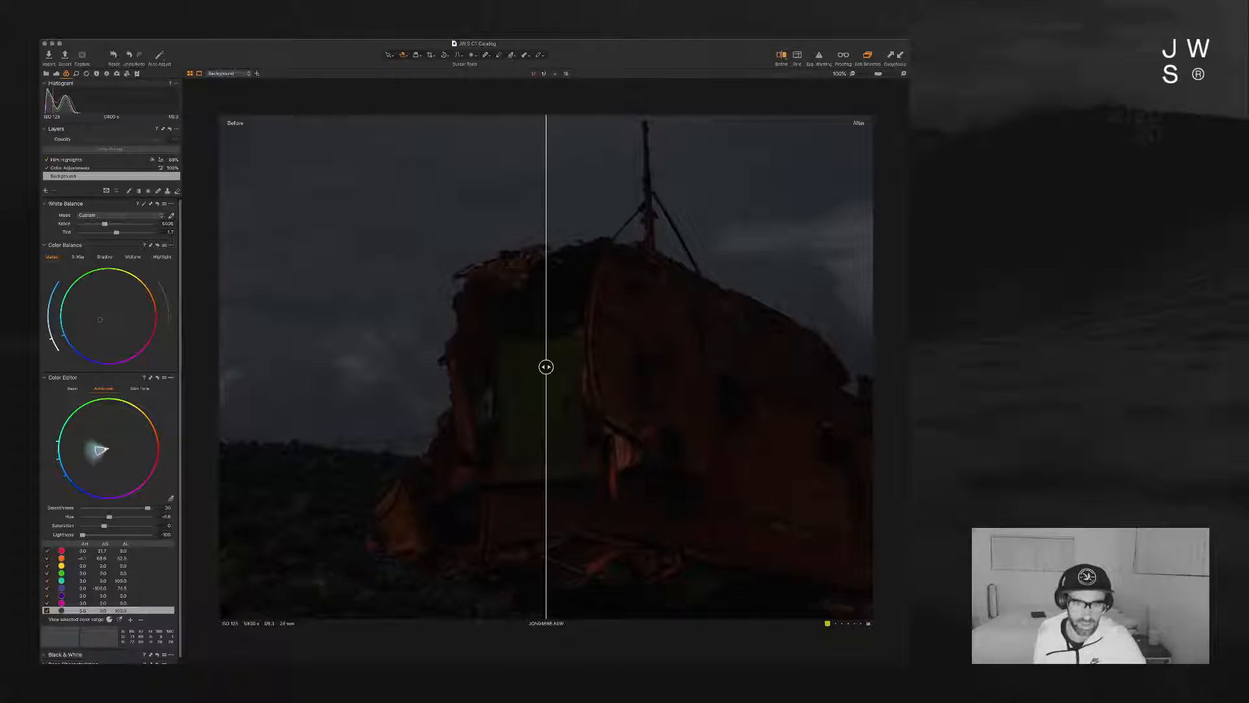
pyautogui.moveTo(544, 365); pyautogui.dragTo(480, 365)
pyautogui.press('y')
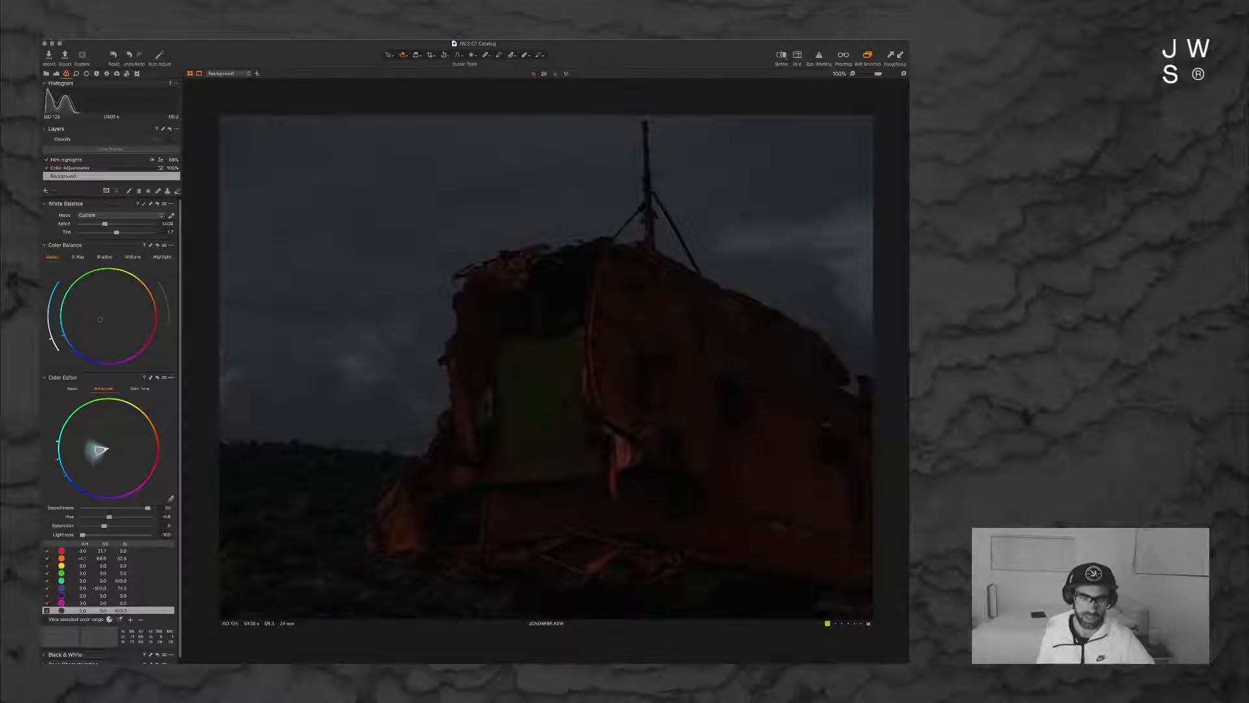
pyautogui.press('super+0')
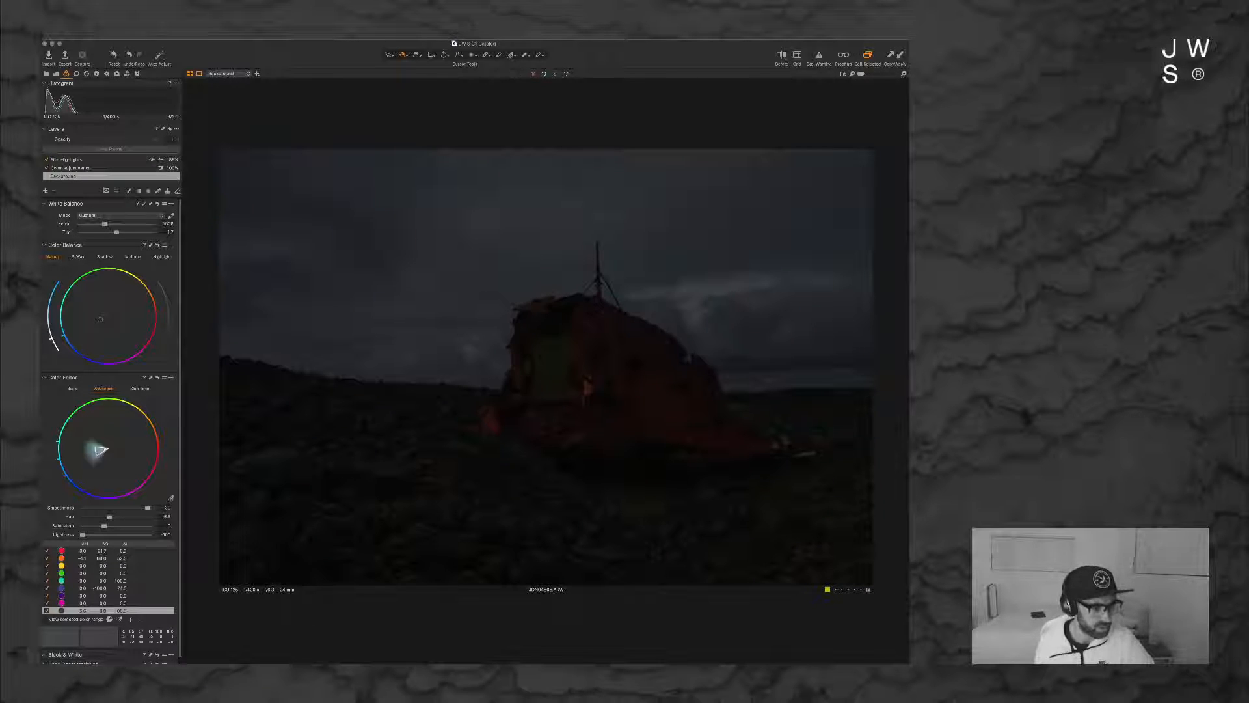
# Step: Reduce the lightness and saturation of the orange range in the Background layer's Color Editor
pyautogui.click(104, 558)
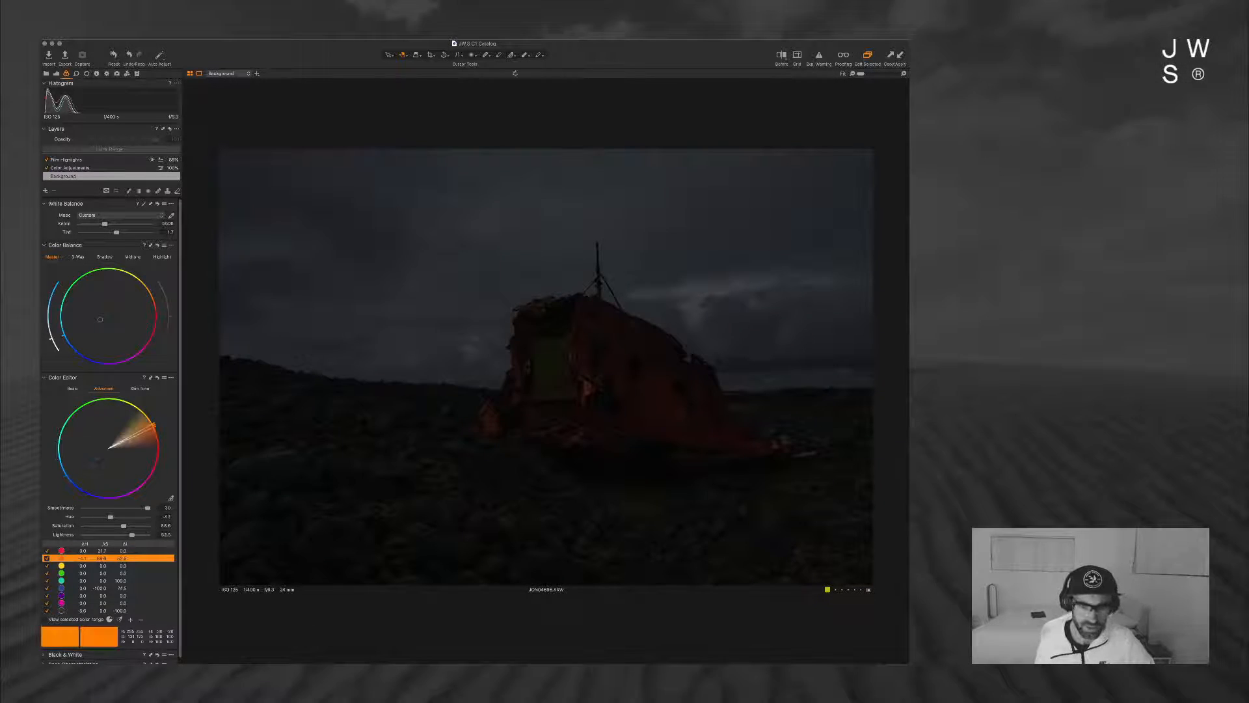
pyautogui.moveTo(132, 534)
pyautogui.mouseDown()
pyautogui.moveTo(112, 535)
pyautogui.moveTo(121, 534)
pyautogui.mouseUp()
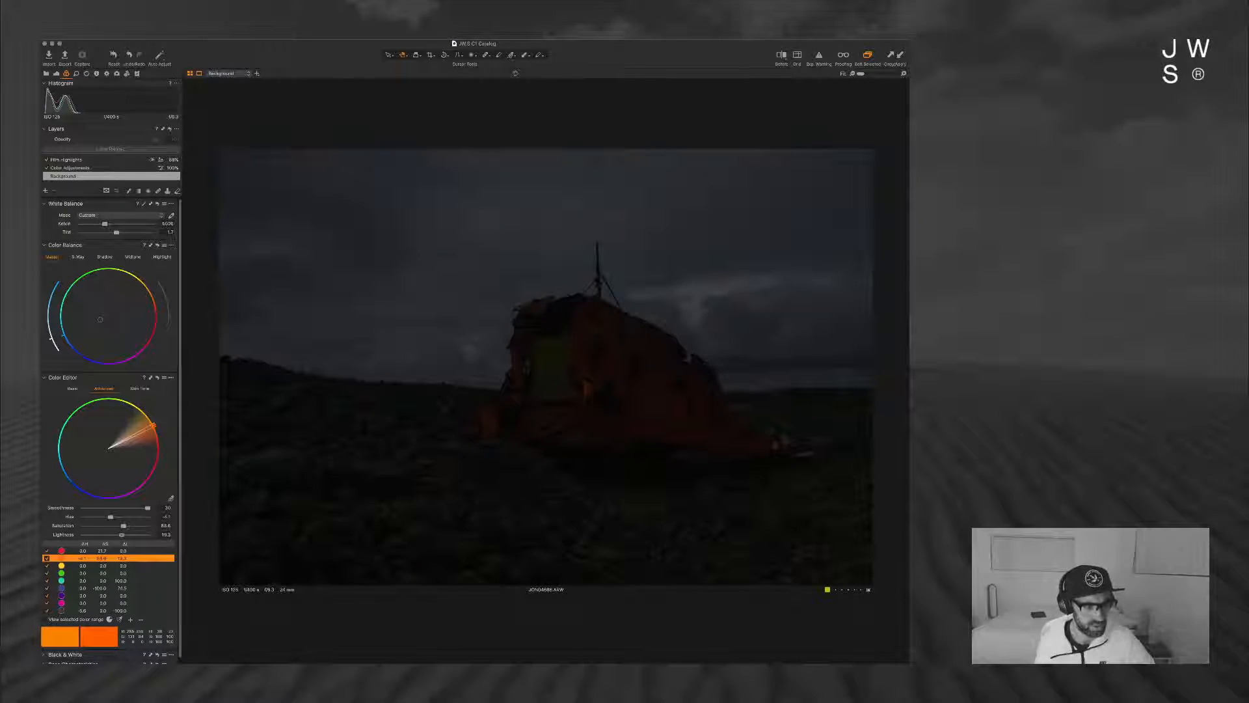
pyautogui.moveTo(124, 526); pyautogui.dragTo(117, 525)
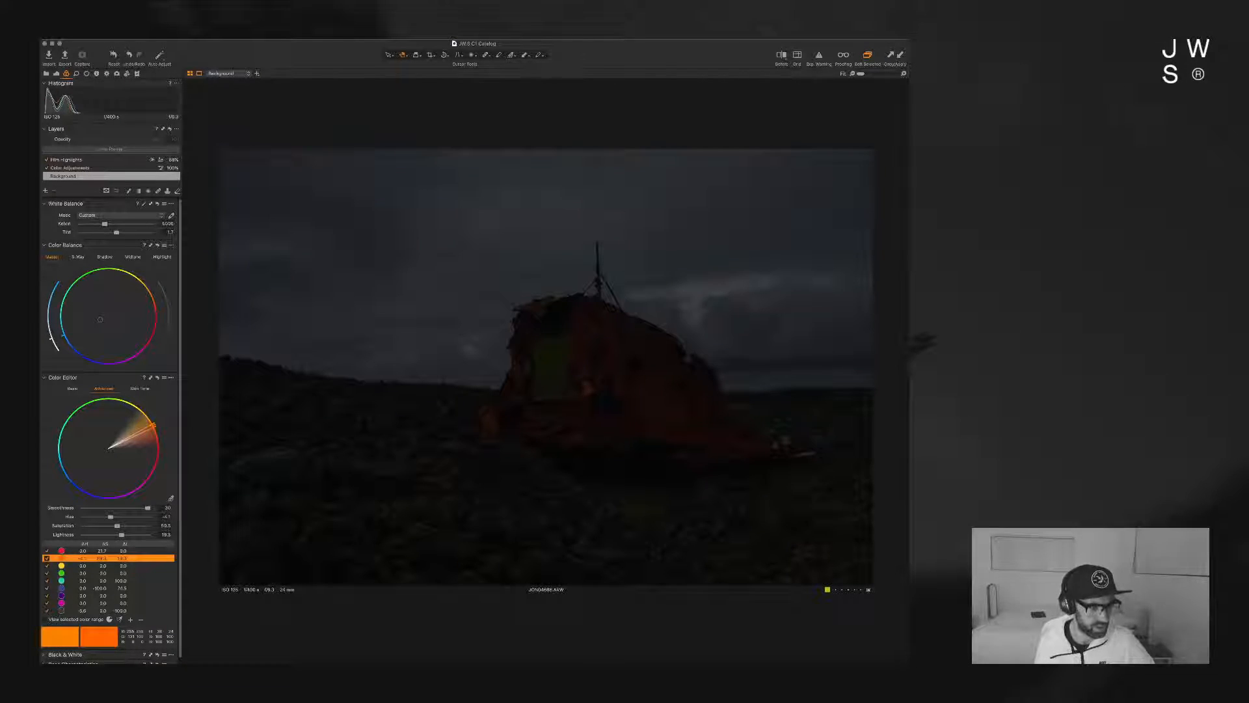
# Step: Set the red range's Color Editor lightness to 20 and raise its saturation to about 40
pyautogui.click(83, 550)
pyautogui.moveTo(115, 534)
pyautogui.mouseDown()
pyautogui.moveTo(82, 534)
pyautogui.moveTo(122, 534)
pyautogui.mouseUp()
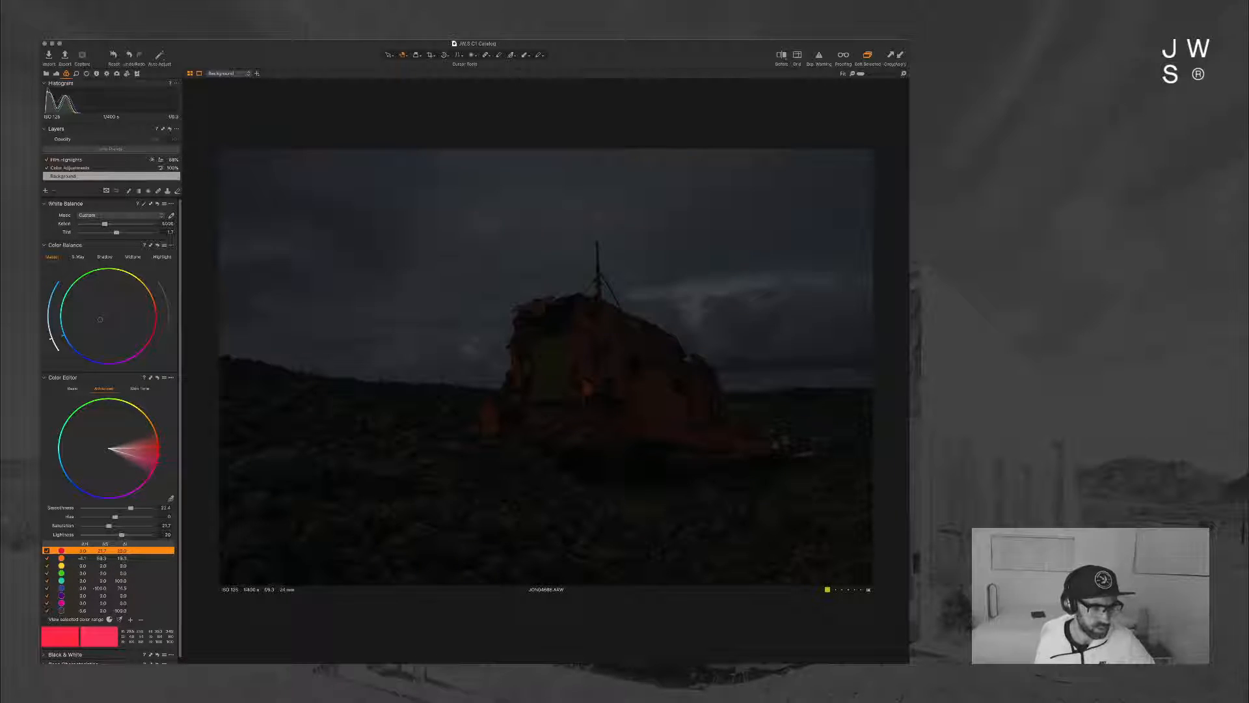
pyautogui.moveTo(109, 526); pyautogui.dragTo(114, 525)
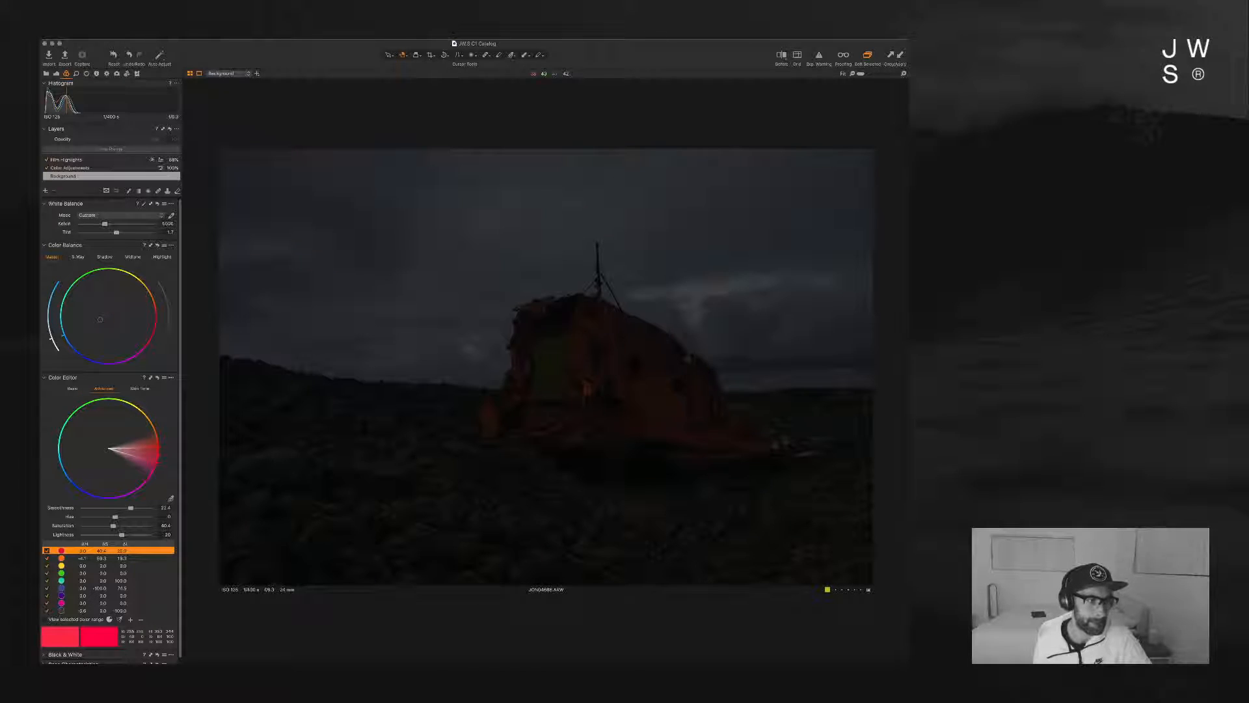
# Step: Lower the RGB Levels shadow output slightly and pull the shadow point of the Luma curve down a little
pyautogui.click(79, 257)
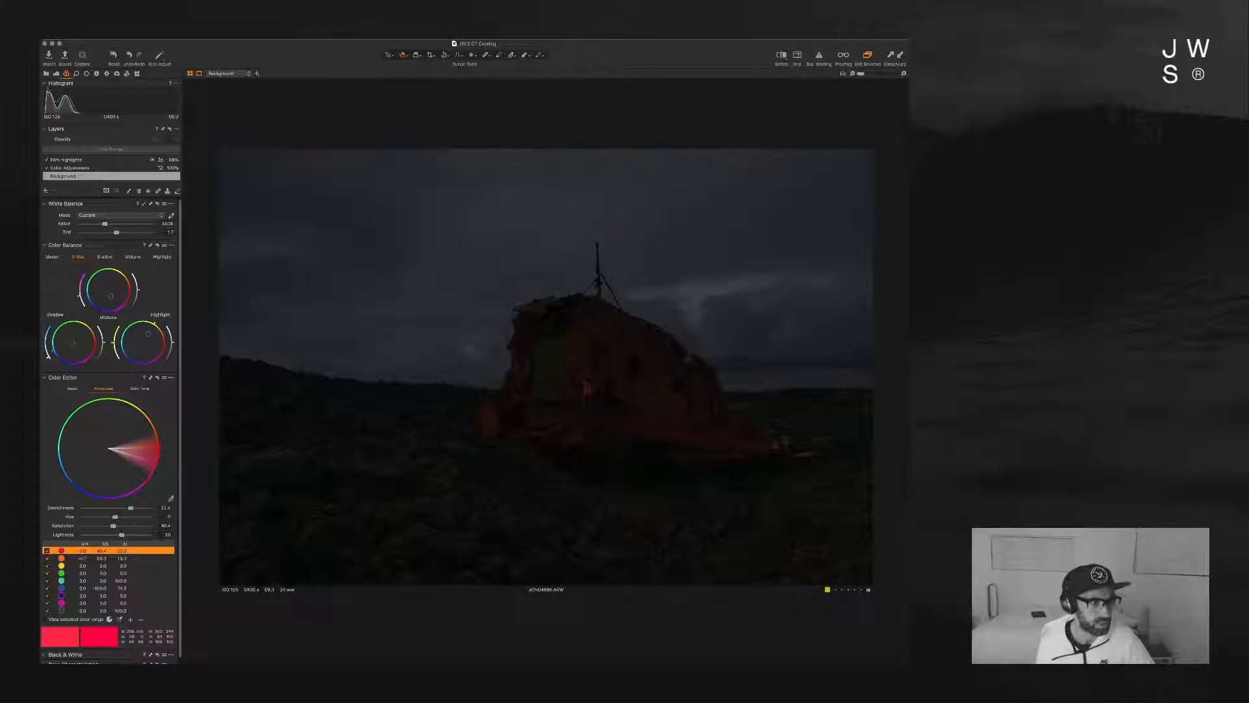
pyautogui.click(56, 73)
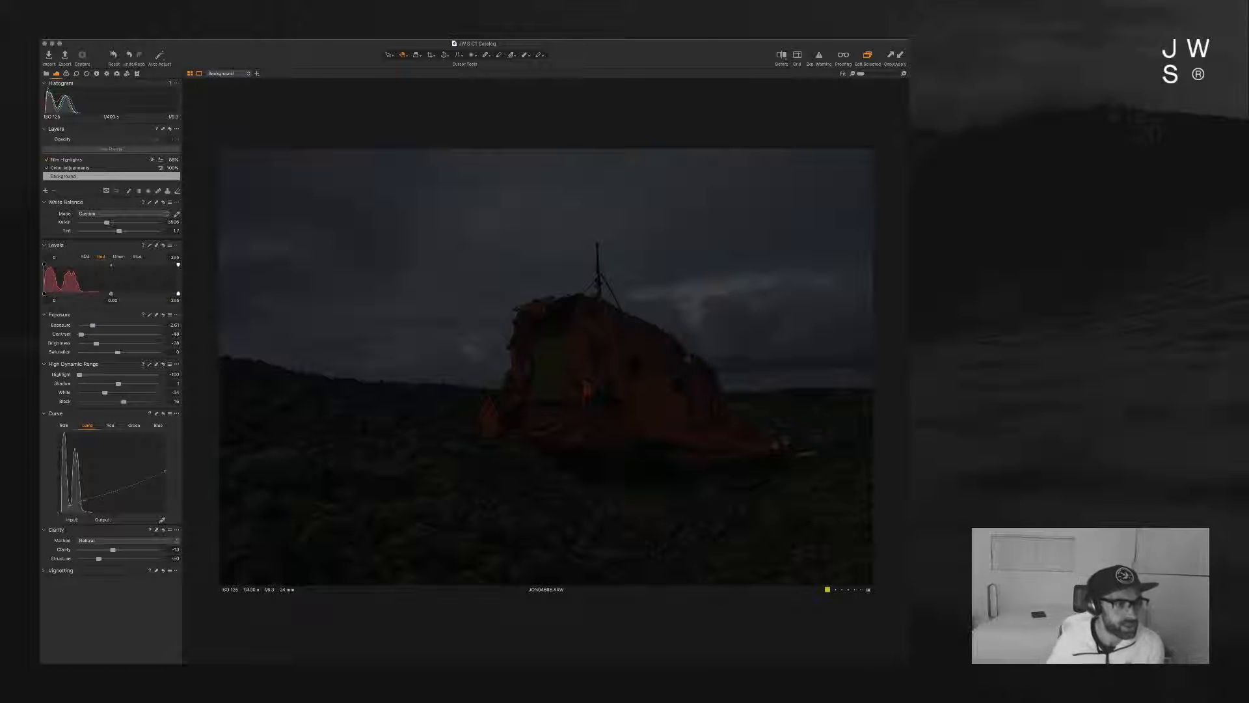
pyautogui.click(85, 256)
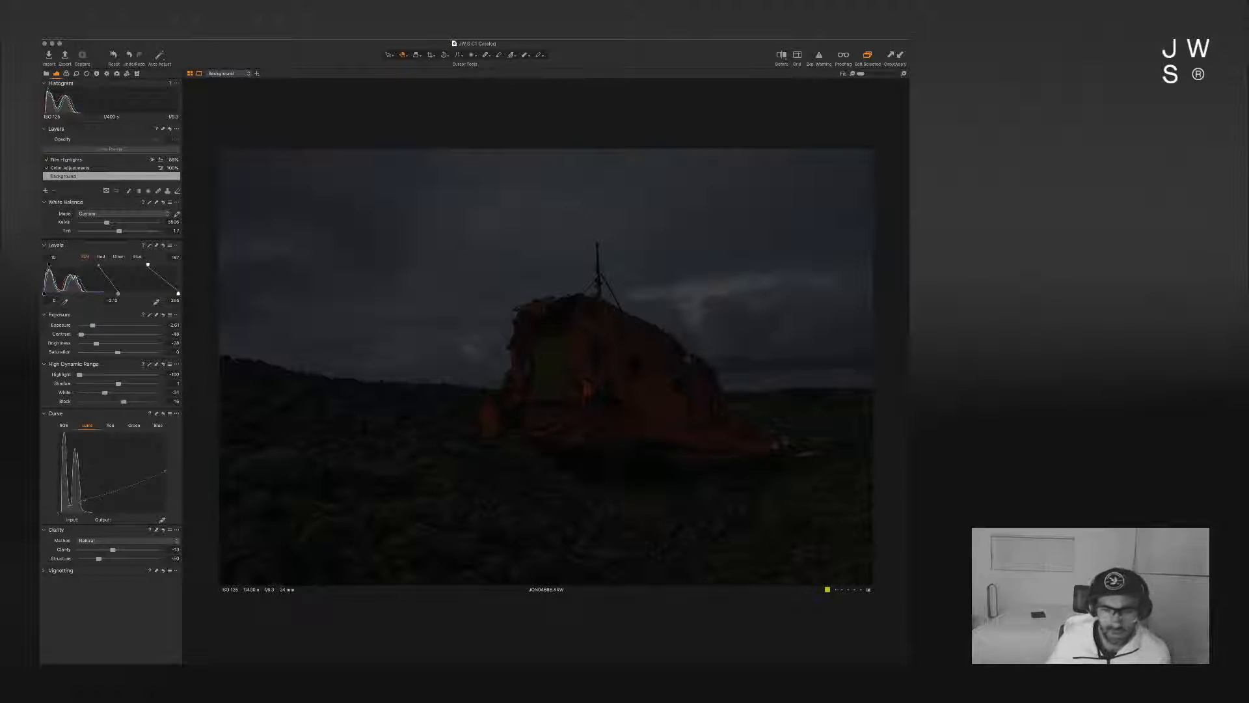
pyautogui.moveTo(50, 265); pyautogui.dragTo(47, 264)
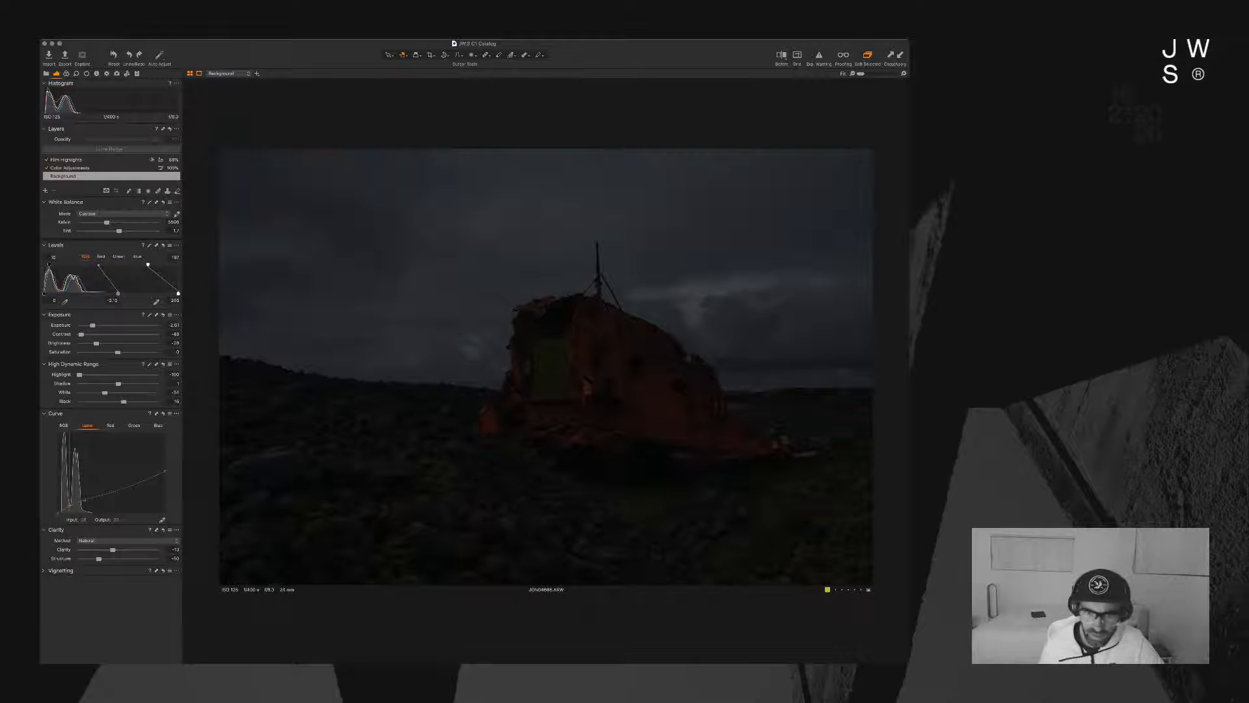
pyautogui.moveTo(69, 506); pyautogui.dragTo(69, 507)
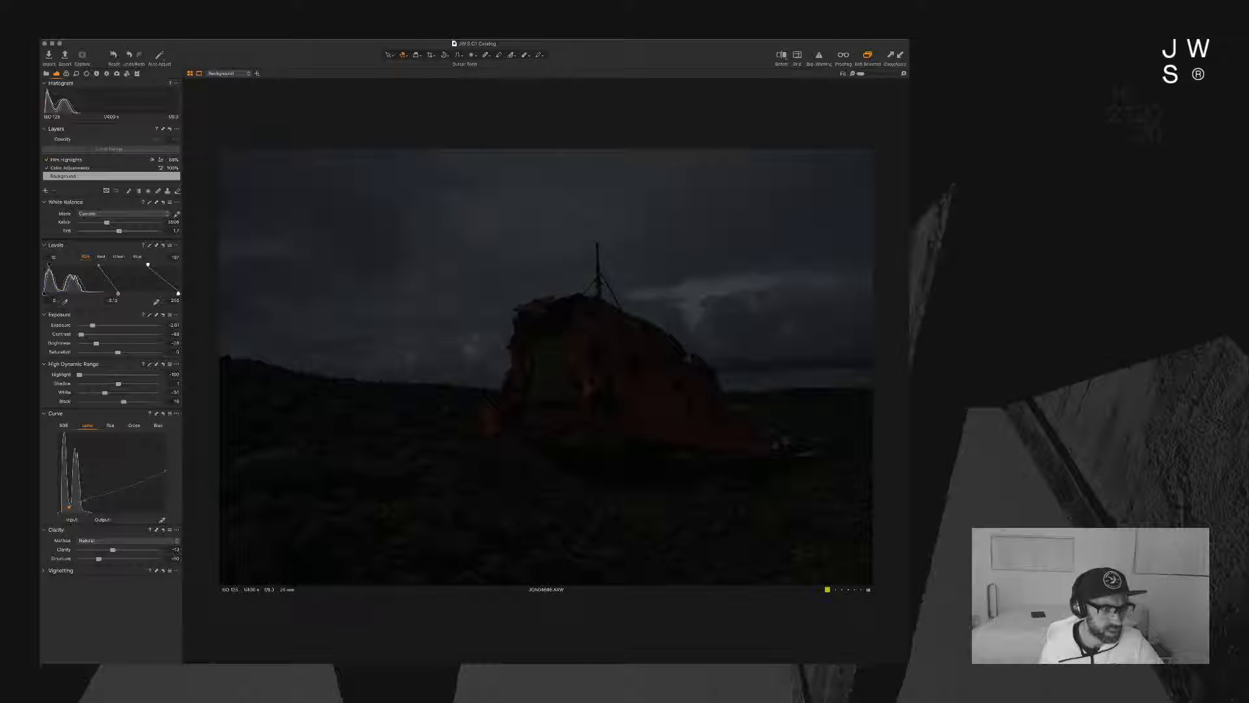
# Step: Raise the High Dynamic Range black value slightly, to about 20
pyautogui.moveTo(123, 401); pyautogui.dragTo(129, 402)
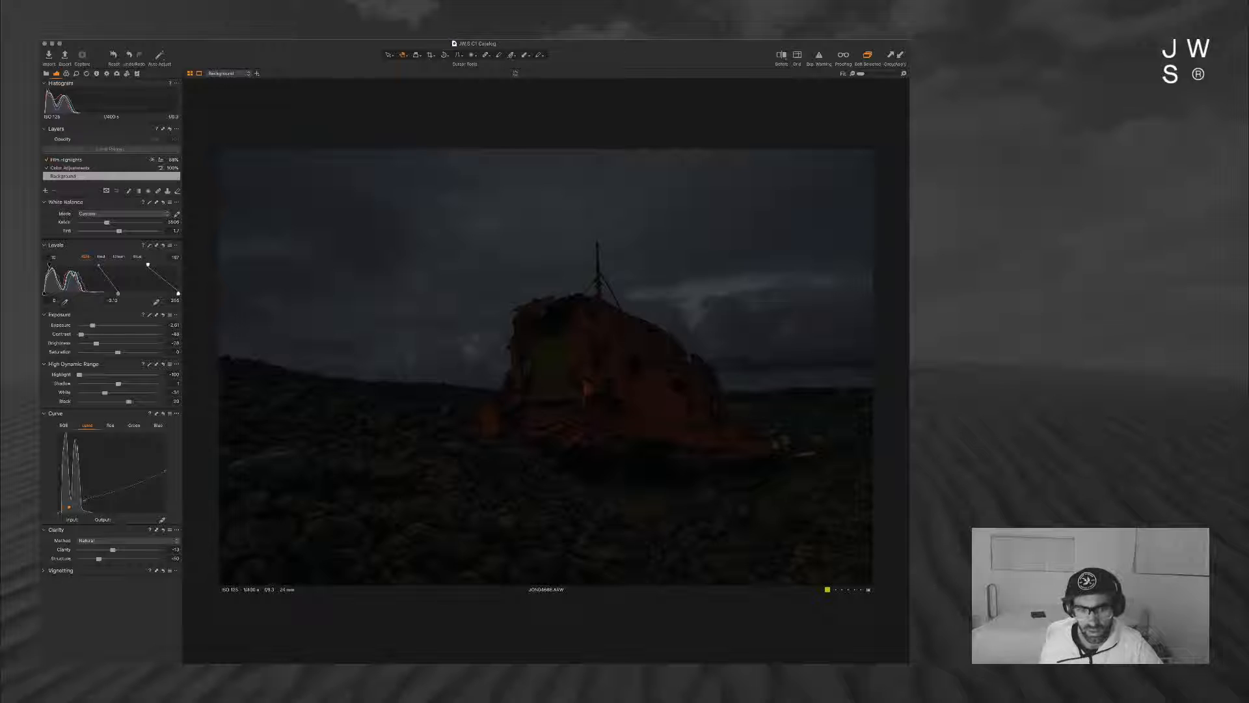
pyautogui.press('super+z')
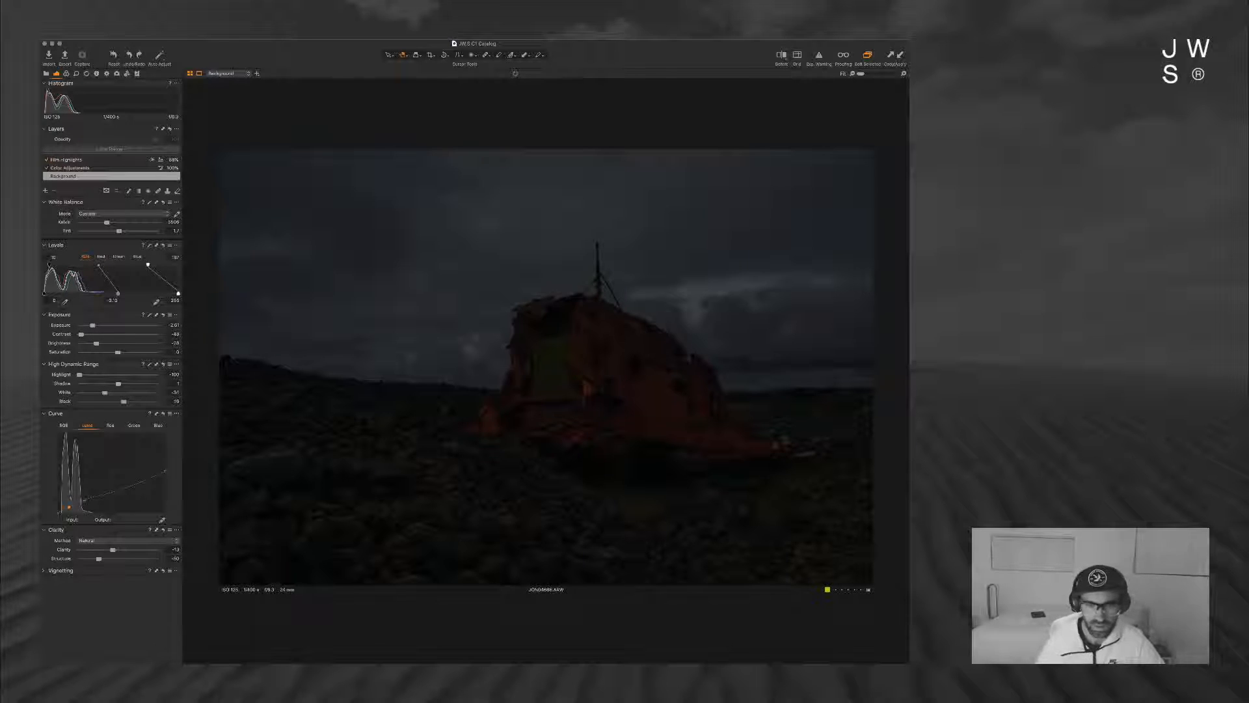
pyautogui.click(174, 402)
pyautogui.write('20')
pyautogui.press('Return')
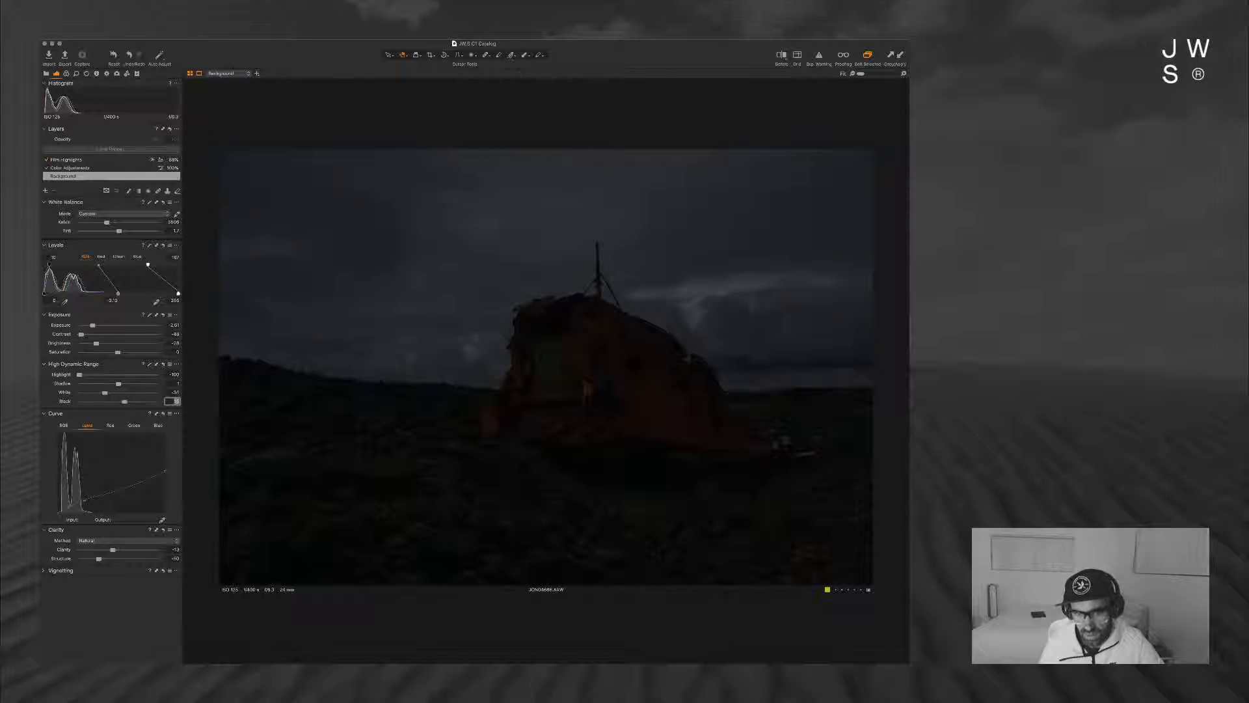
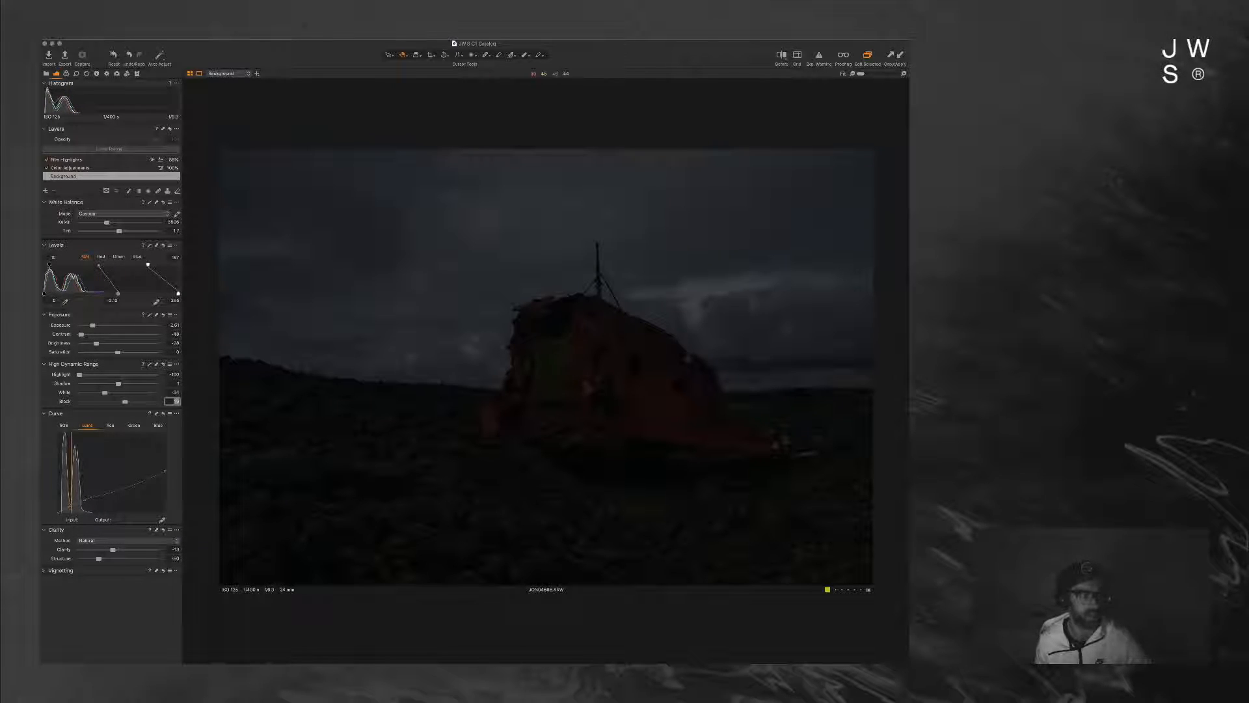
# Step: Compare the graded shipwreck photo with the original using a split before-and-after view
pyautogui.click(111, 176)
pyautogui.press('g')
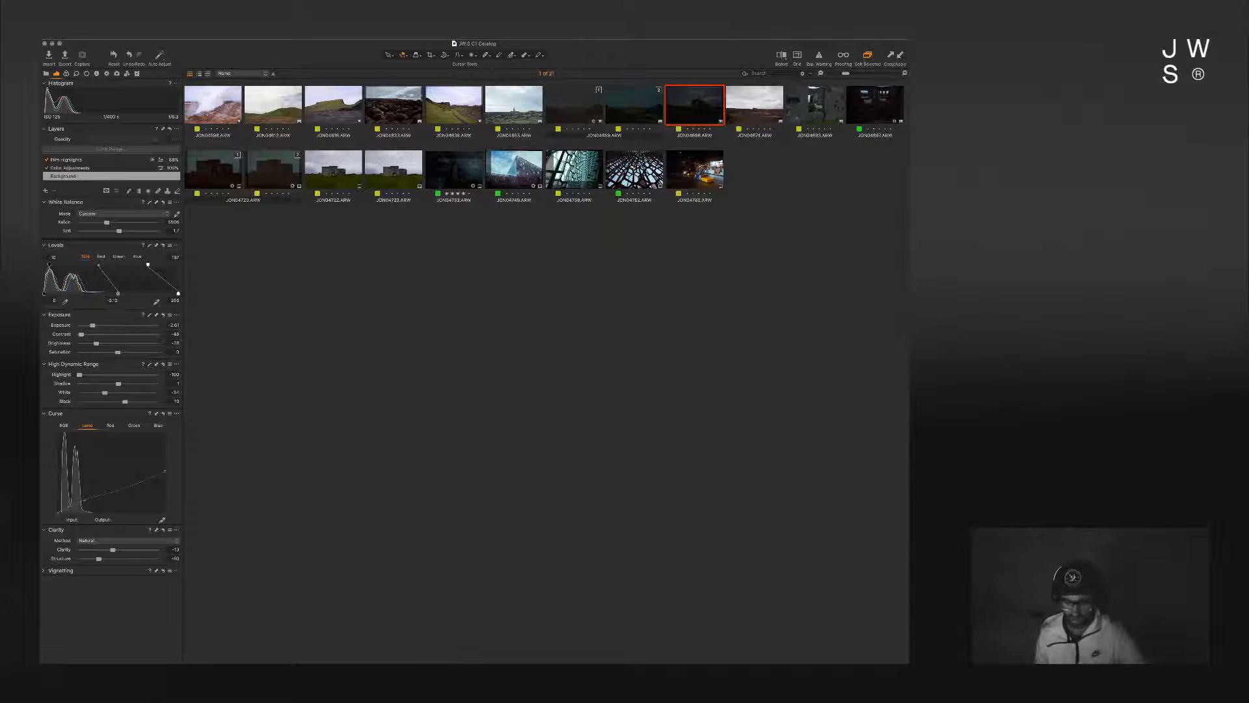
pyautogui.press('g')
pyautogui.press('y')
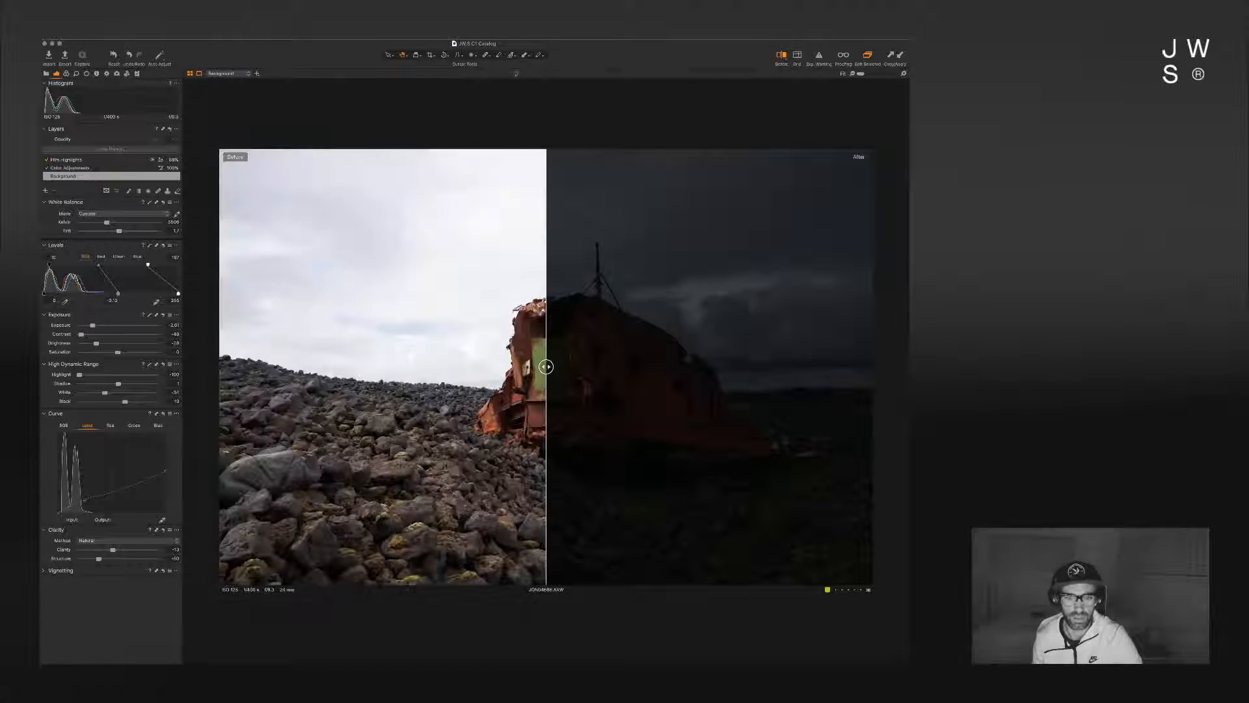
pyautogui.moveTo(544, 365); pyautogui.dragTo(455, 366)
pyautogui.press('y')
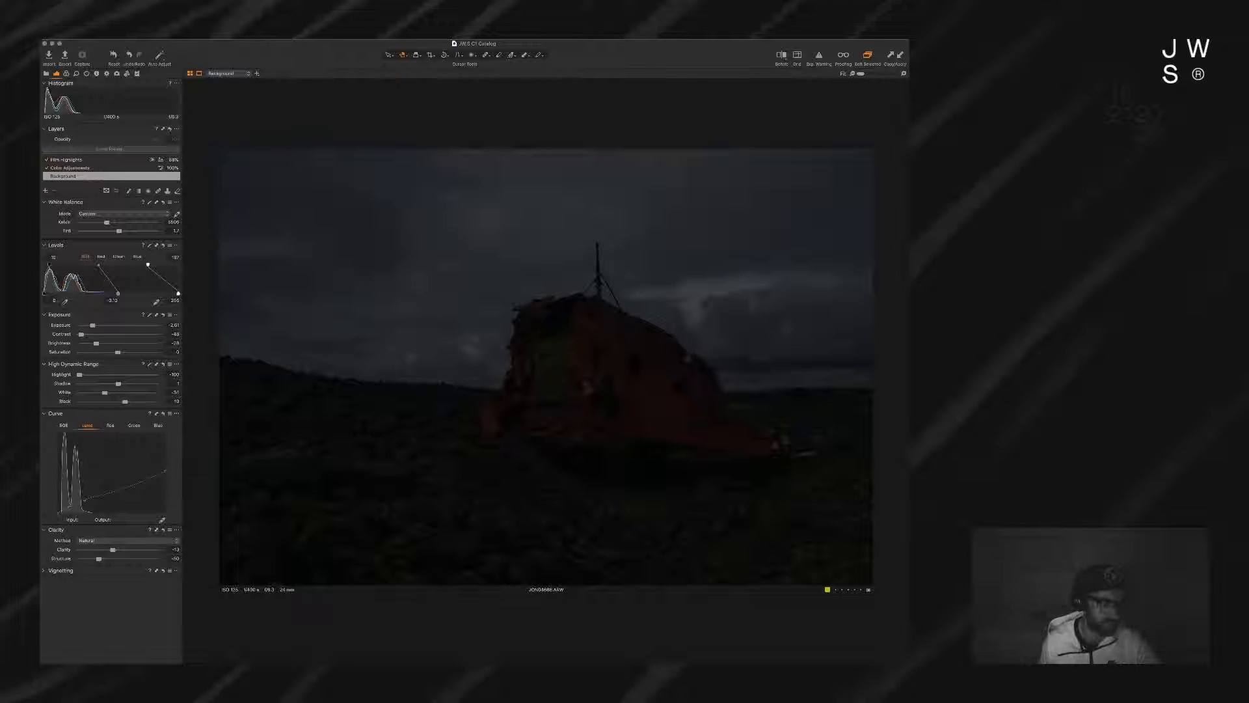
# Step: Add a shadow point to the Red curve and pull it down to shift the dark tones toward cyan
pyautogui.click(110, 425)
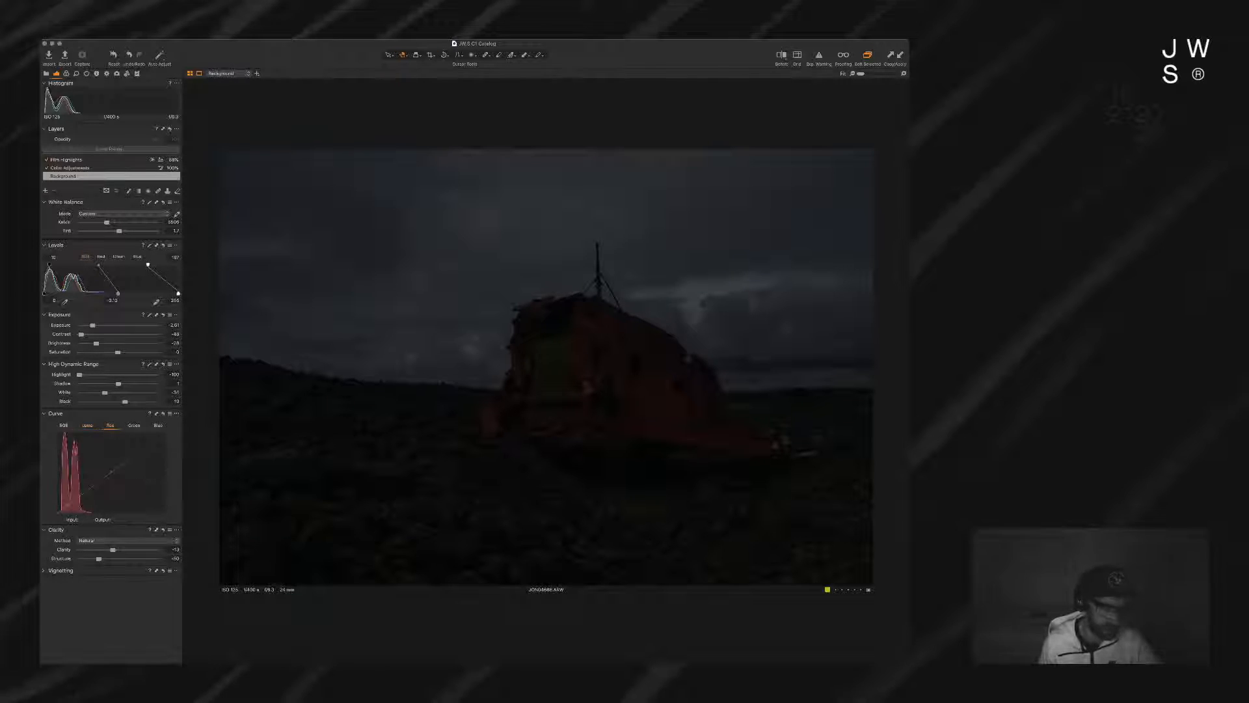
pyautogui.click(68, 503)
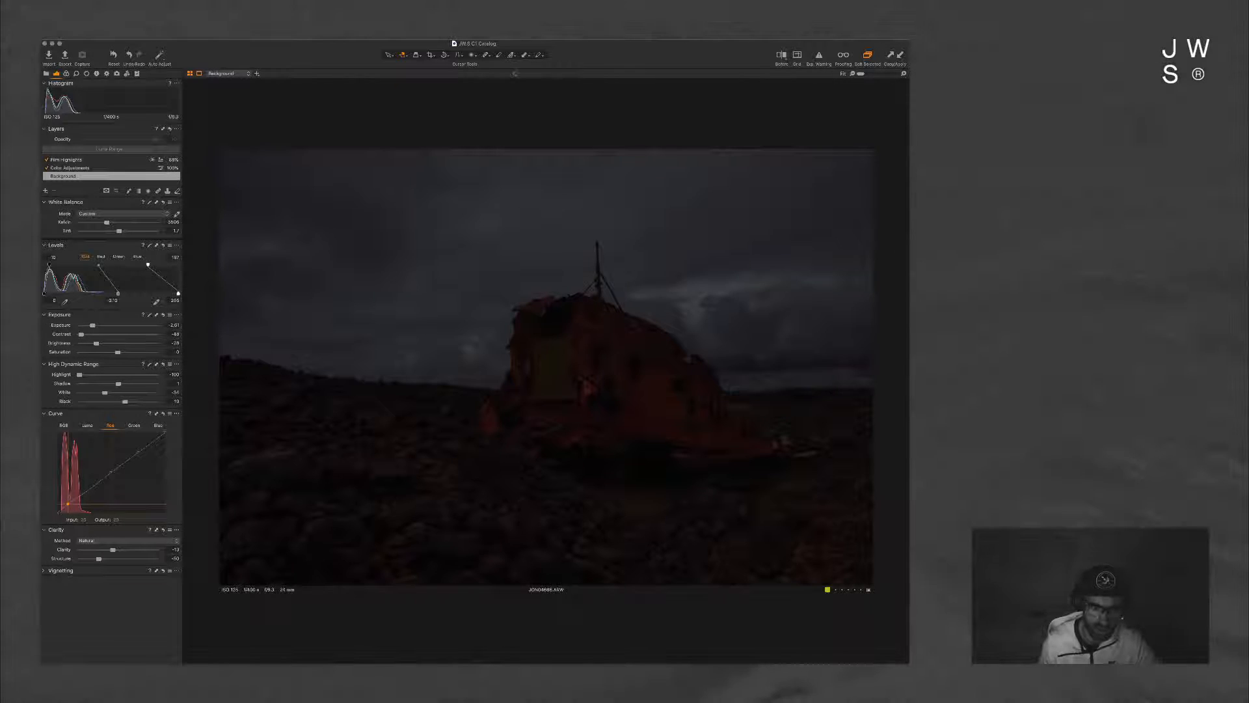
pyautogui.moveTo(68, 503); pyautogui.dragTo(67, 506)
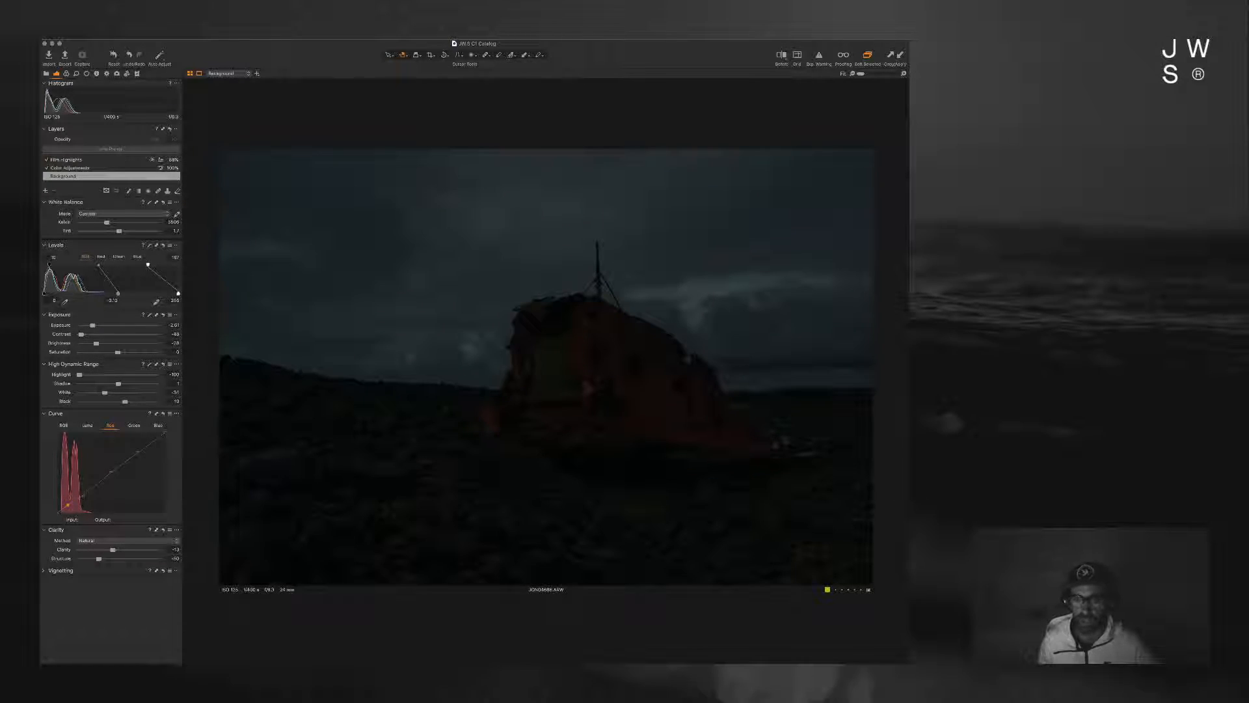
# Step: Inspect the clouds and the wreck's edges at 100% zoom, returning to the full view after each check
pyautogui.press('super+alt+0')
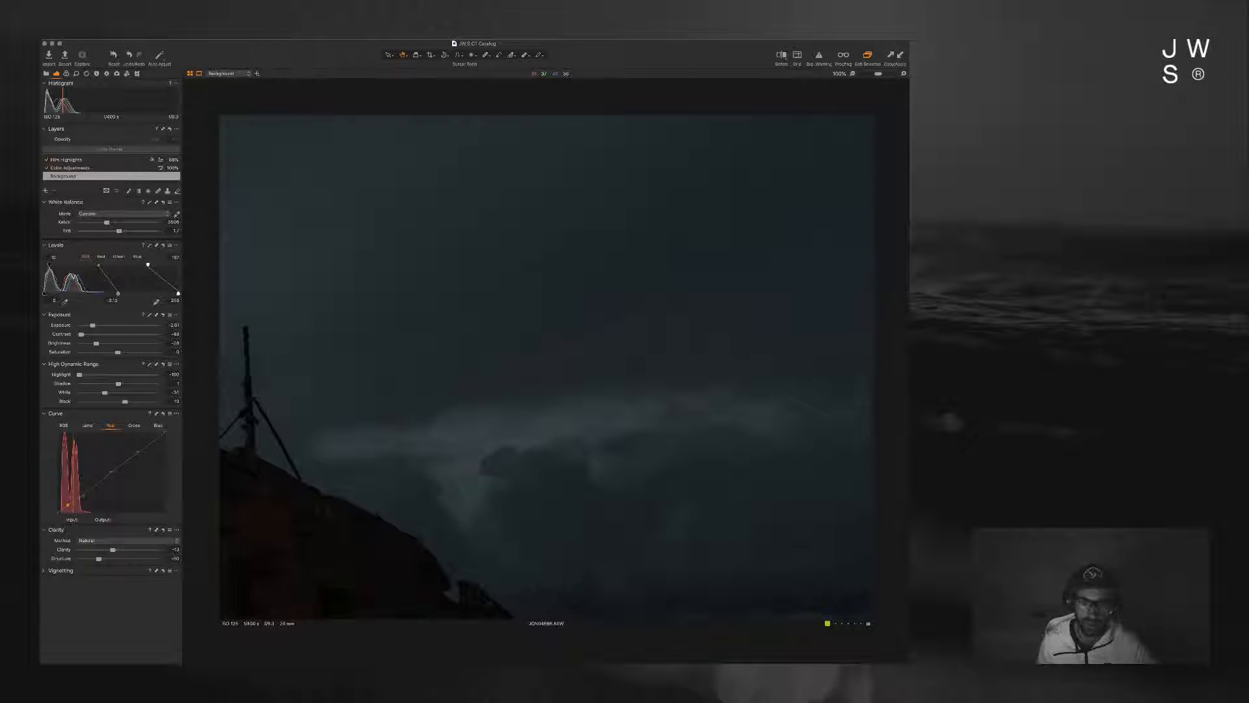
pyautogui.press('super+0')
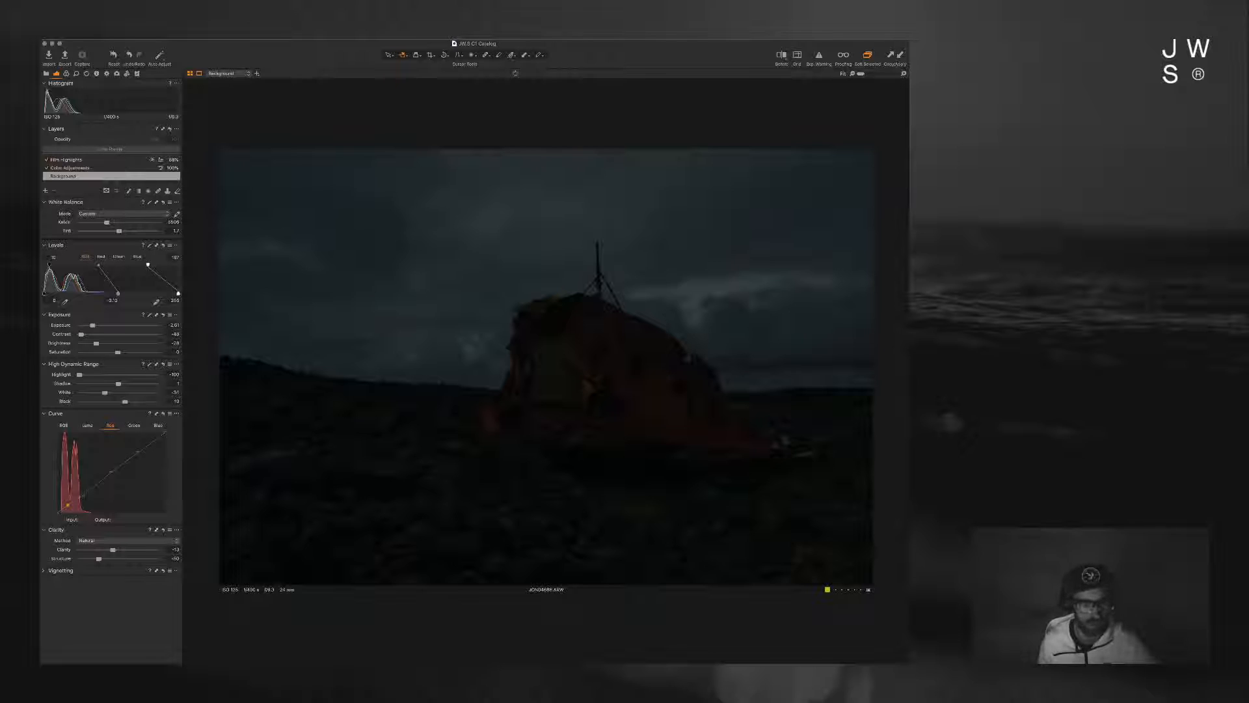
pyautogui.press('super+alt+0')
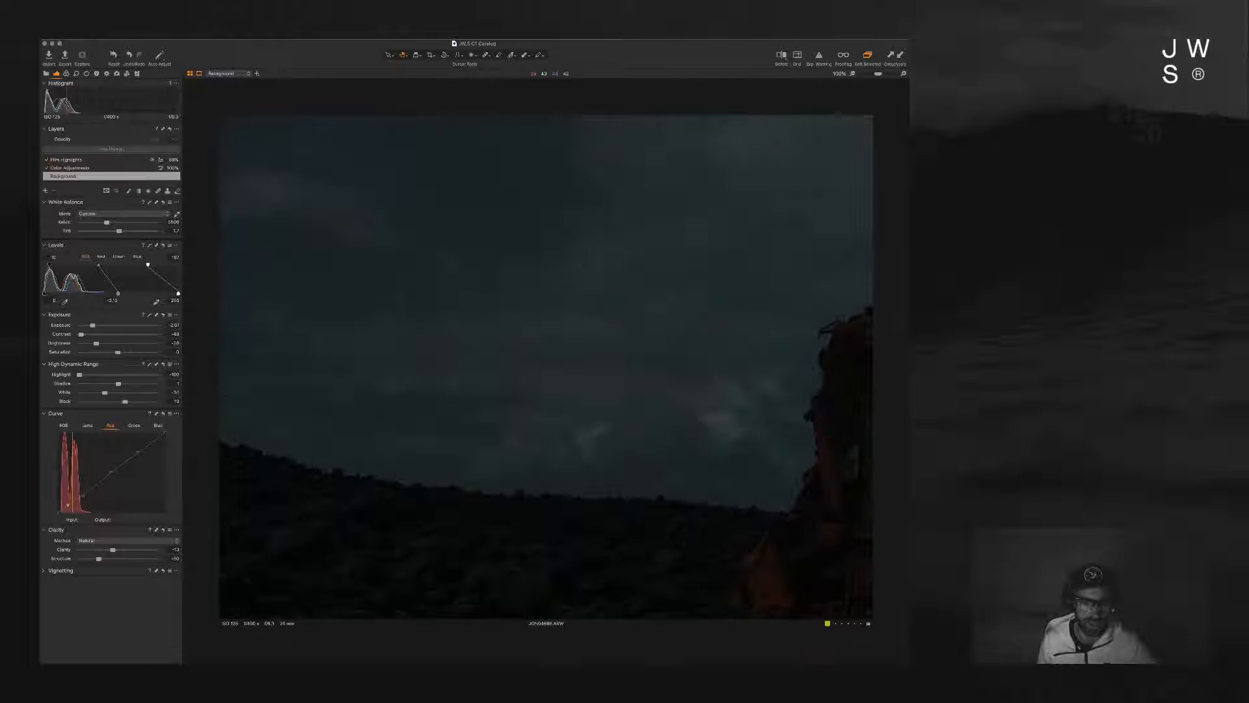
pyautogui.press('super+0')
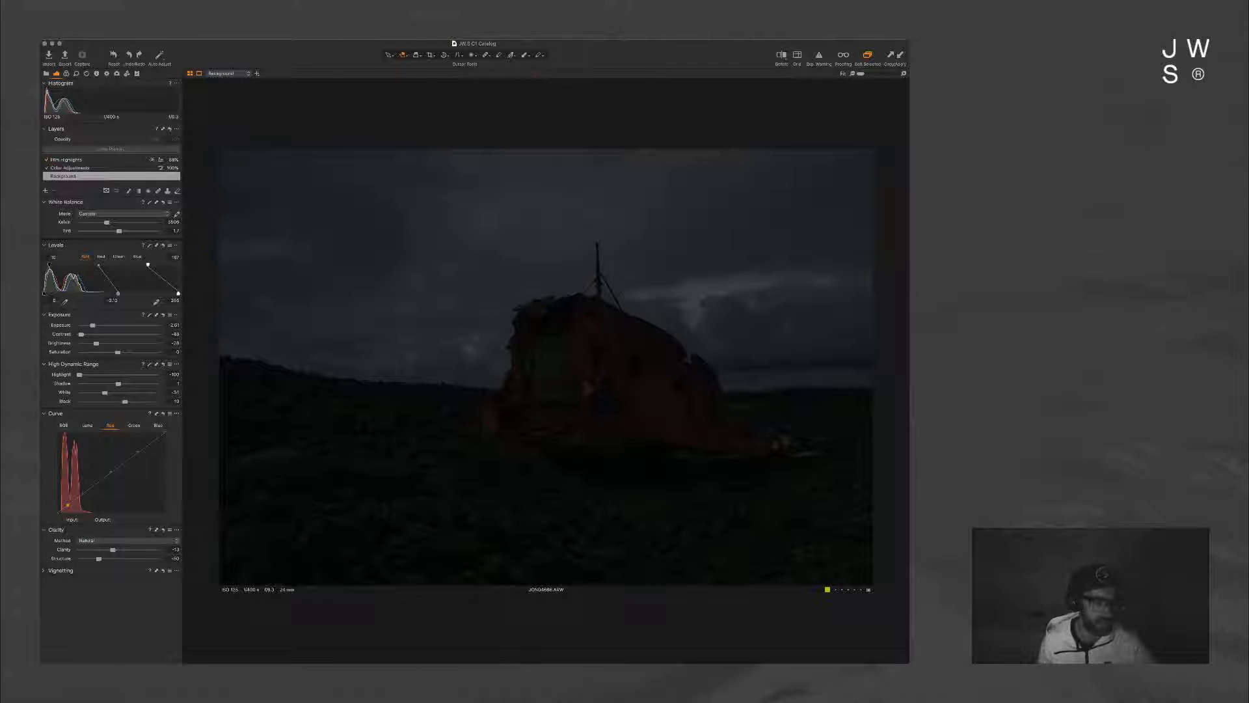
# Step: In the advanced Color Editor, slightly restore the blue range's saturation, reduce its lightness and set its smoothness to 30
pyautogui.click(67, 74)
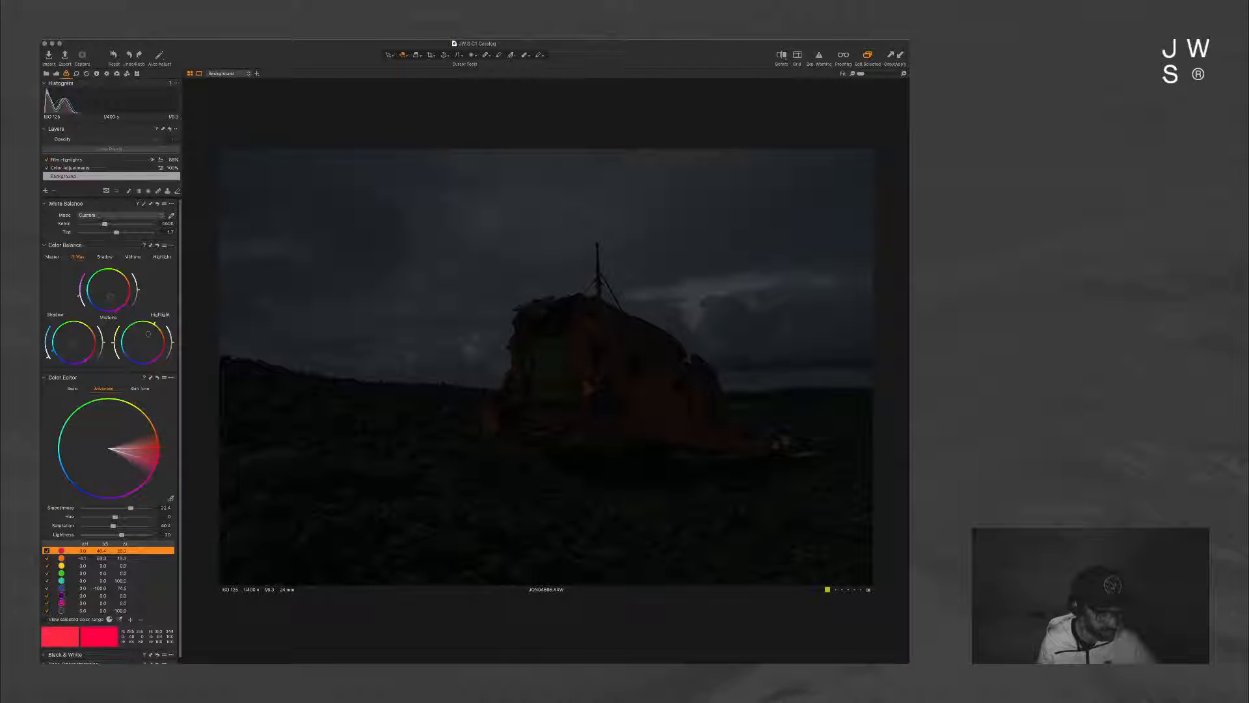
pyautogui.click(61, 587)
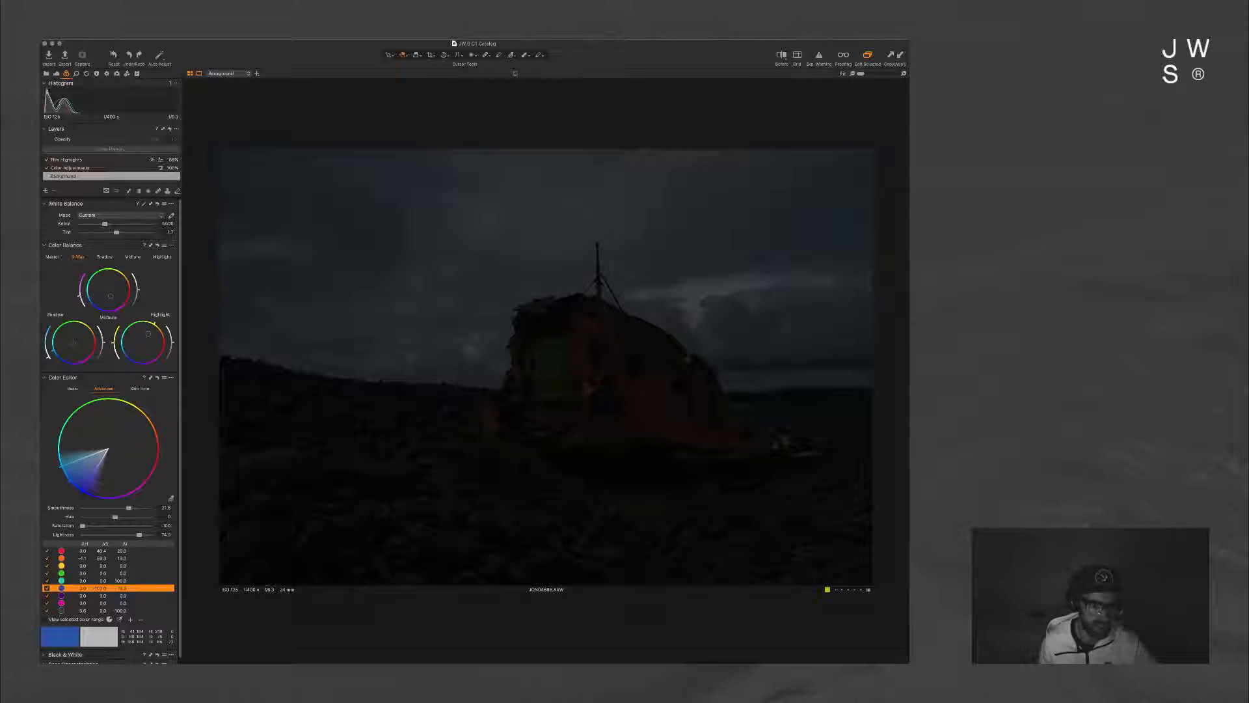
pyautogui.moveTo(83, 525)
pyautogui.mouseDown()
pyautogui.moveTo(134, 535)
pyautogui.moveTo(89, 525)
pyautogui.mouseUp()
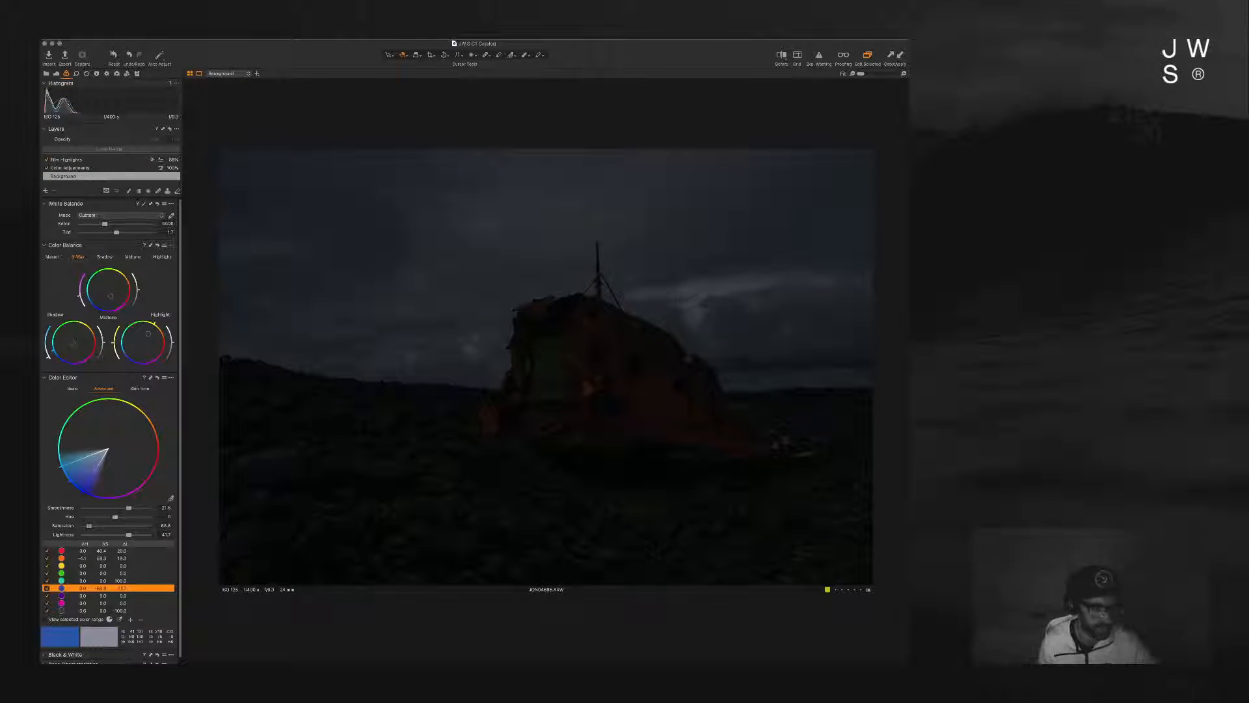
pyautogui.moveTo(132, 535); pyautogui.dragTo(134, 535)
pyautogui.moveTo(129, 507); pyautogui.dragTo(148, 507)
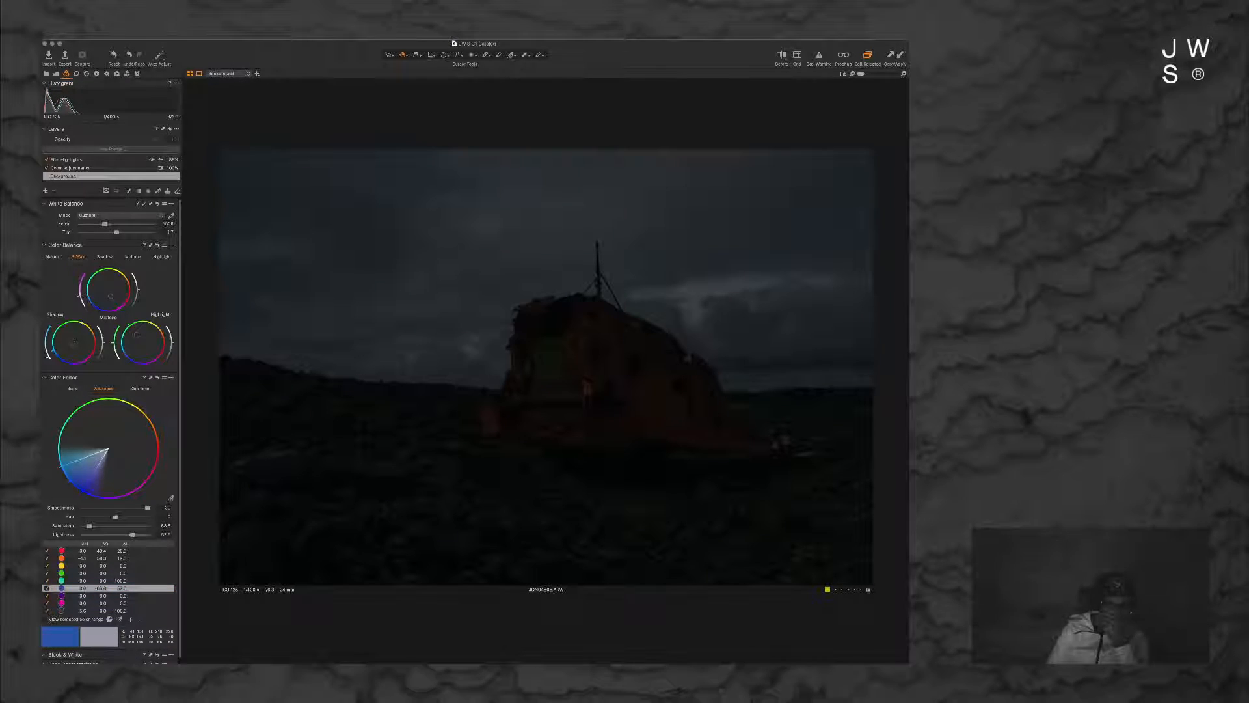
pyautogui.moveTo(136, 334); pyautogui.dragTo(137, 350)
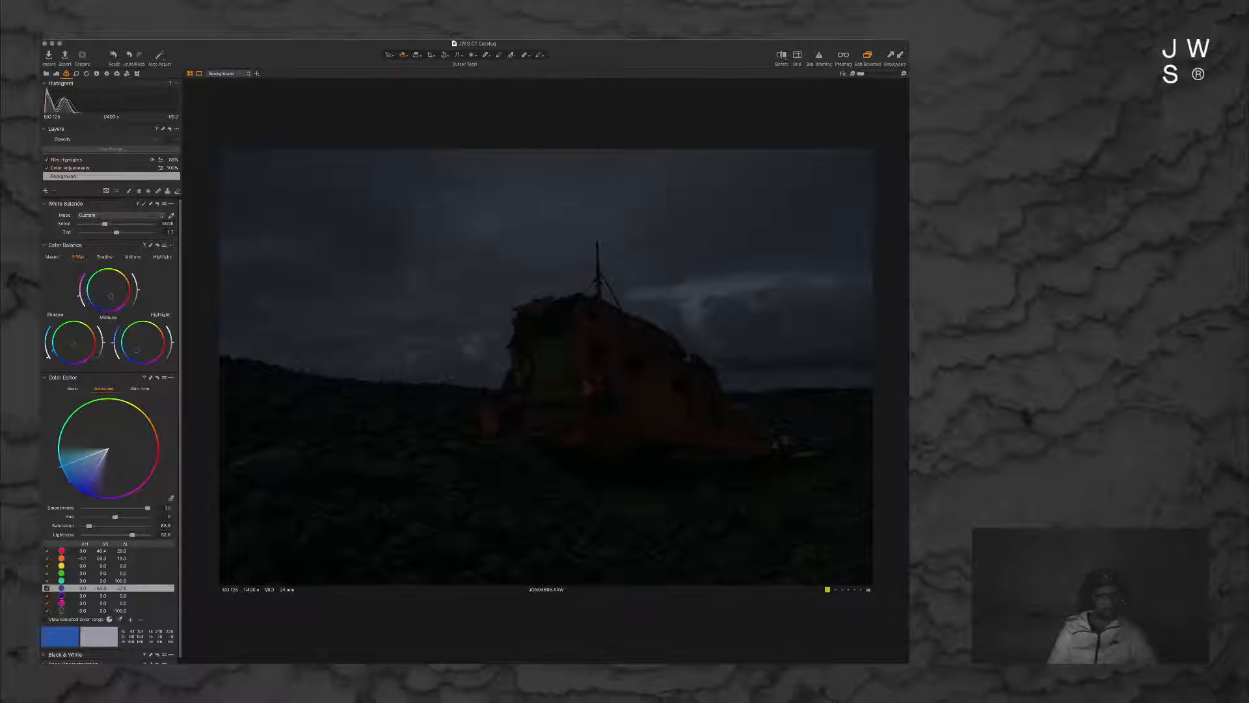
pyautogui.press('super+z')
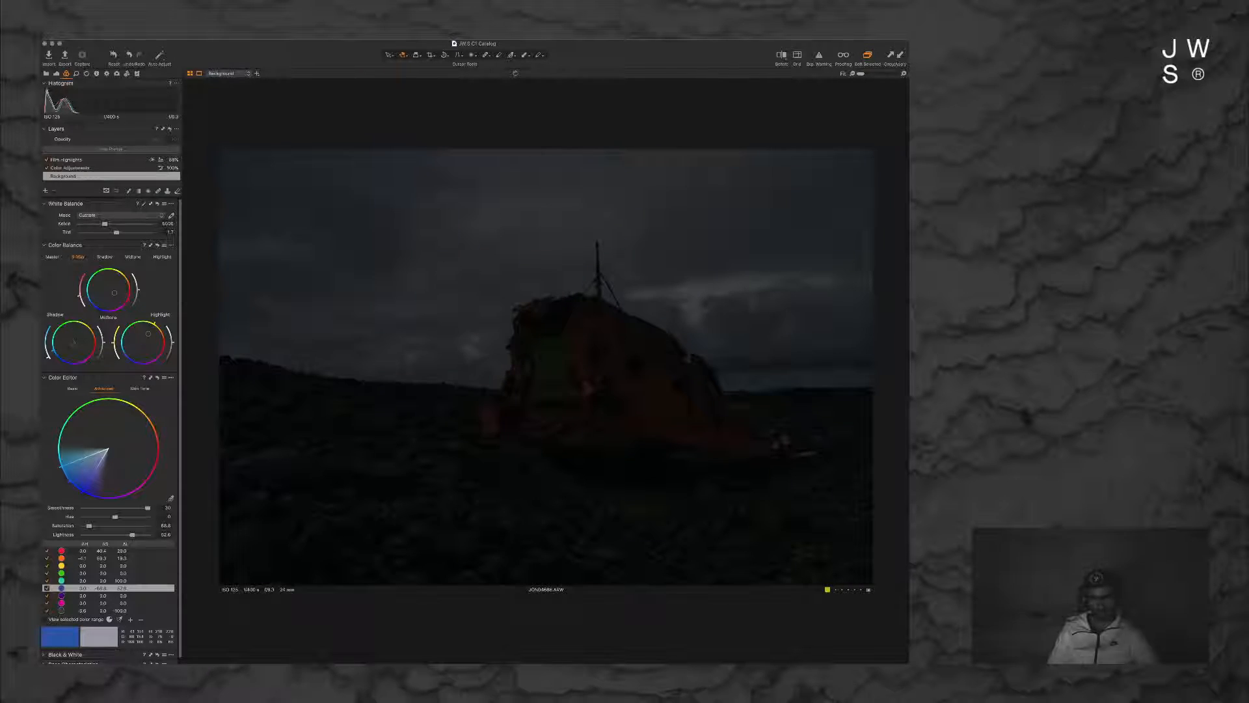
pyautogui.press('super+z')
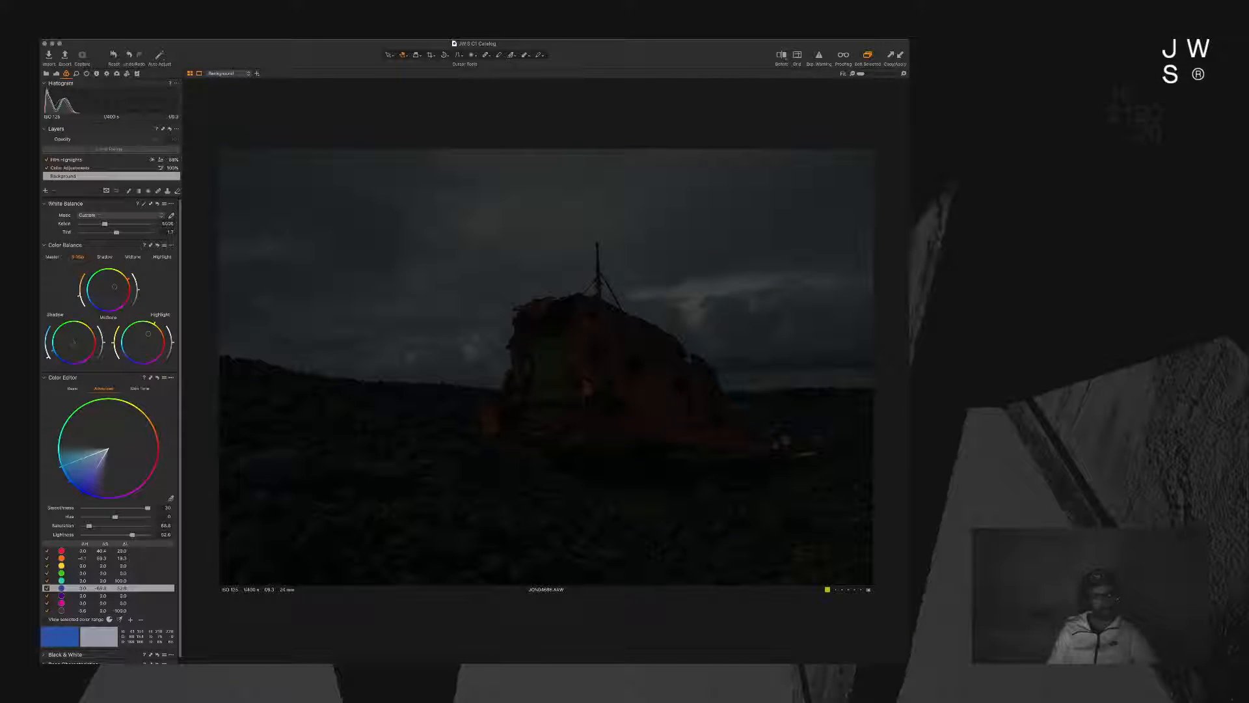
pyautogui.press('super+z')
pyautogui.press('super+z')
# Step: Shift the Color Balance midtone tint slightly toward teal
pyautogui.moveTo(104, 295); pyautogui.dragTo(102, 289)
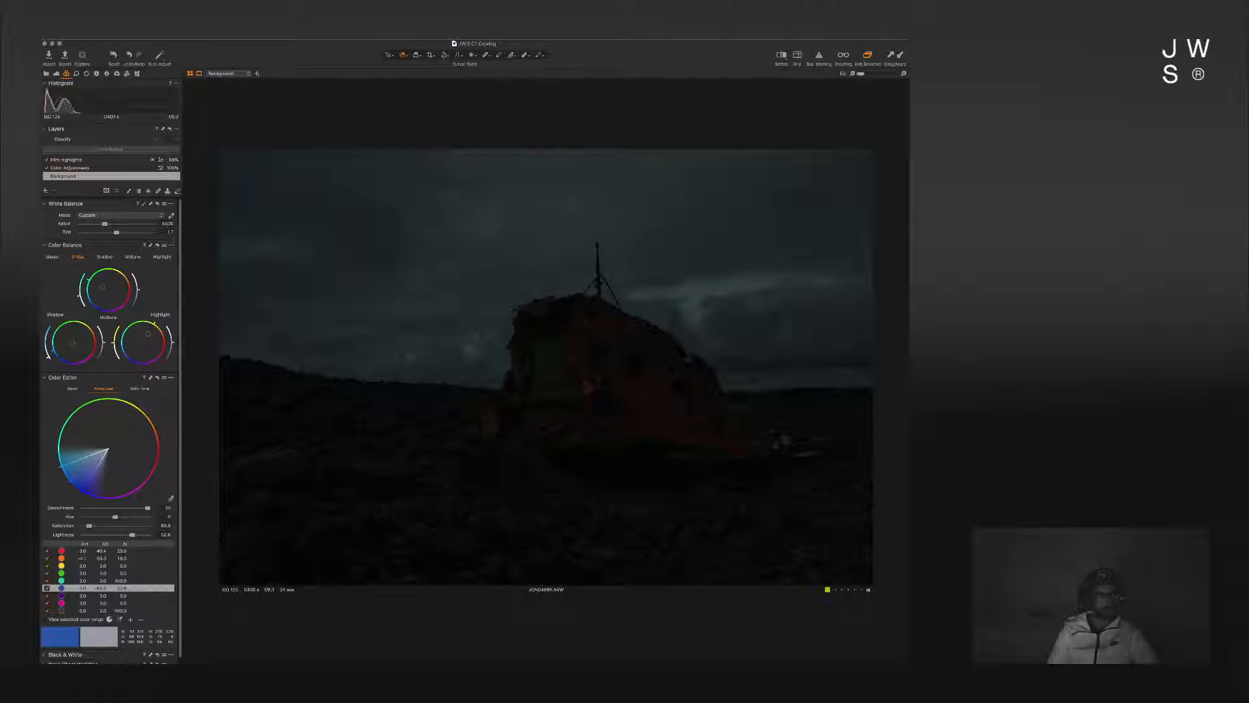
pyautogui.moveTo(102, 287); pyautogui.dragTo(93, 281)
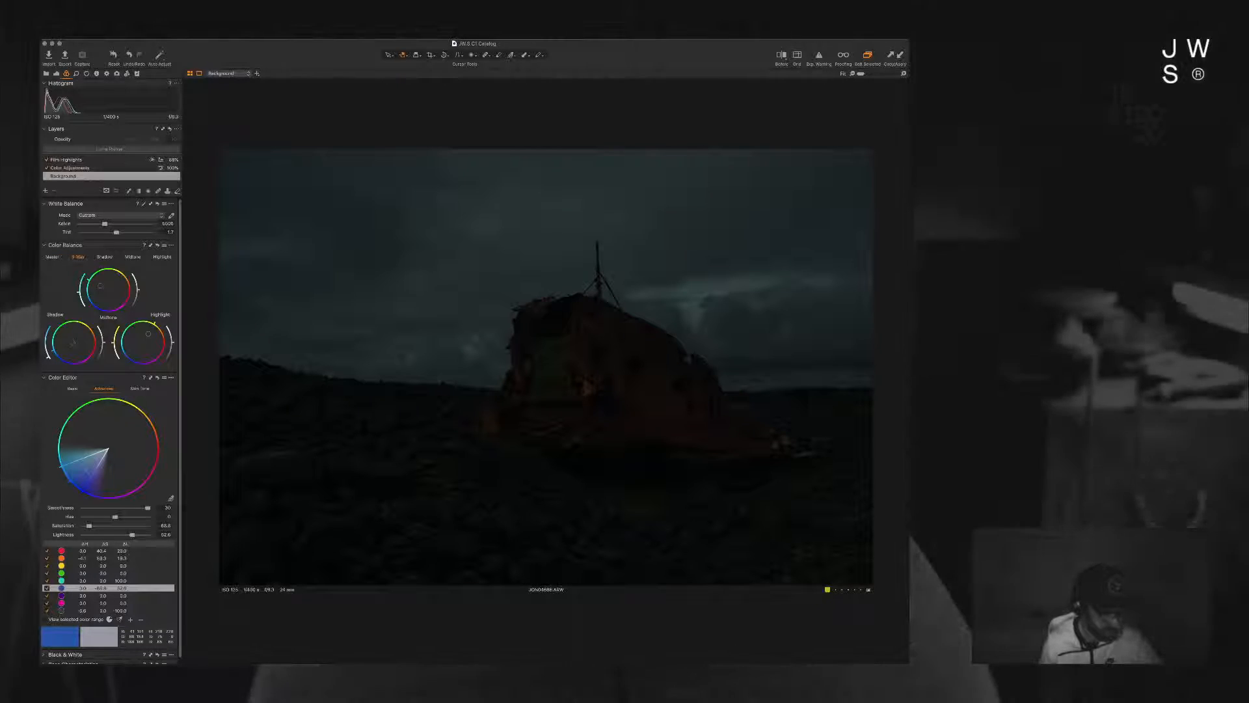
# Step: Raise the lightness of the green range in the Color Editor to about 33 and shift its hue toward yellow-green
pyautogui.click(84, 573)
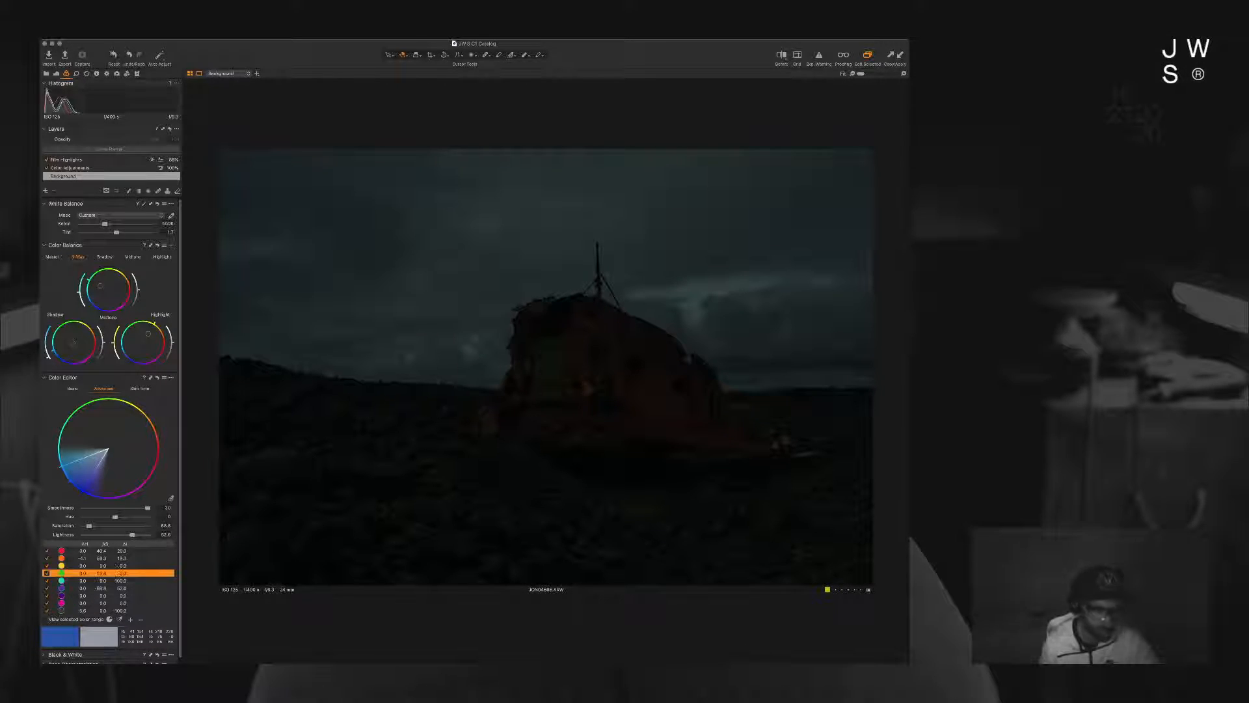
pyautogui.moveTo(115, 535); pyautogui.dragTo(127, 535)
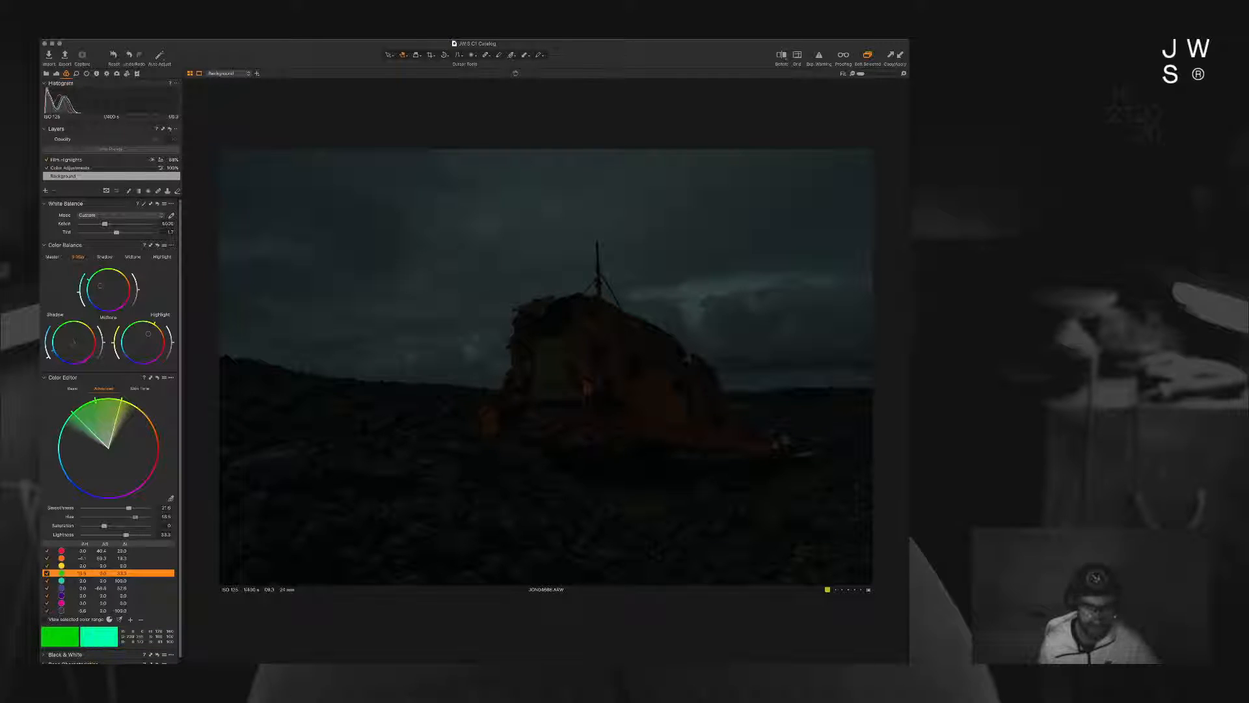
pyautogui.moveTo(135, 517); pyautogui.dragTo(99, 516)
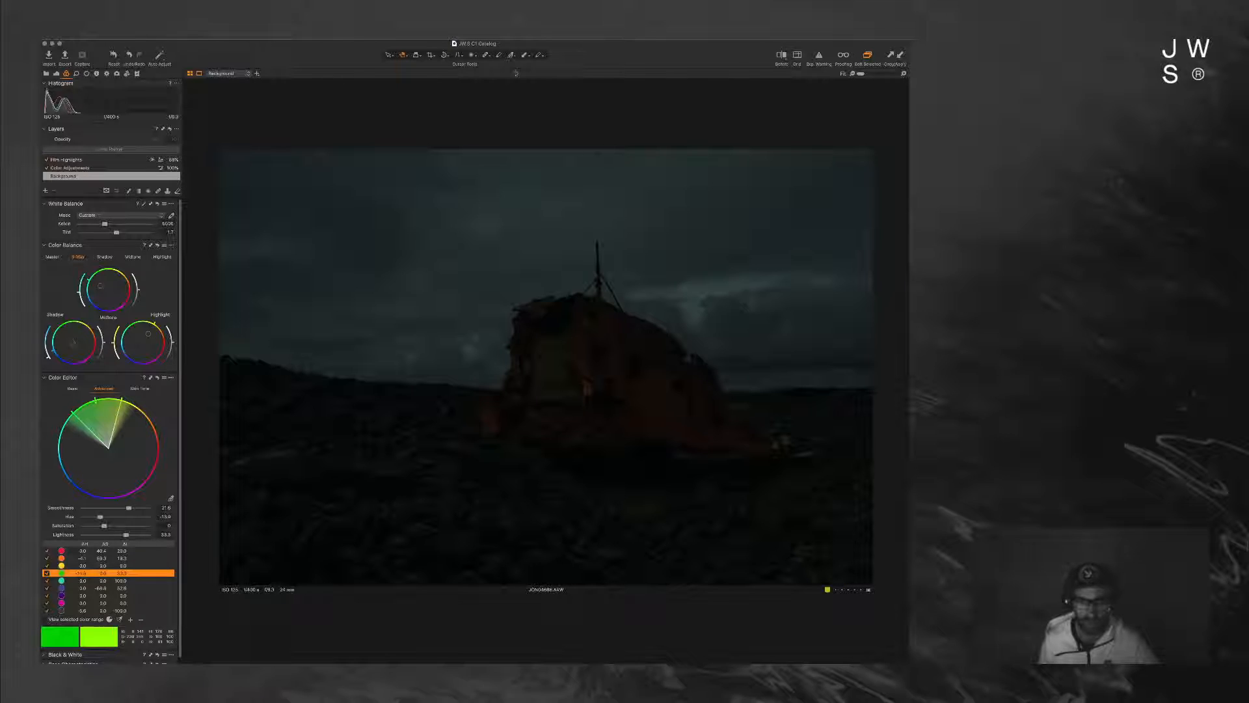
# Step: Zoom in on the wreck and compare it with the original using a split before-and-after view
pyautogui.doubleClick(528, 360)
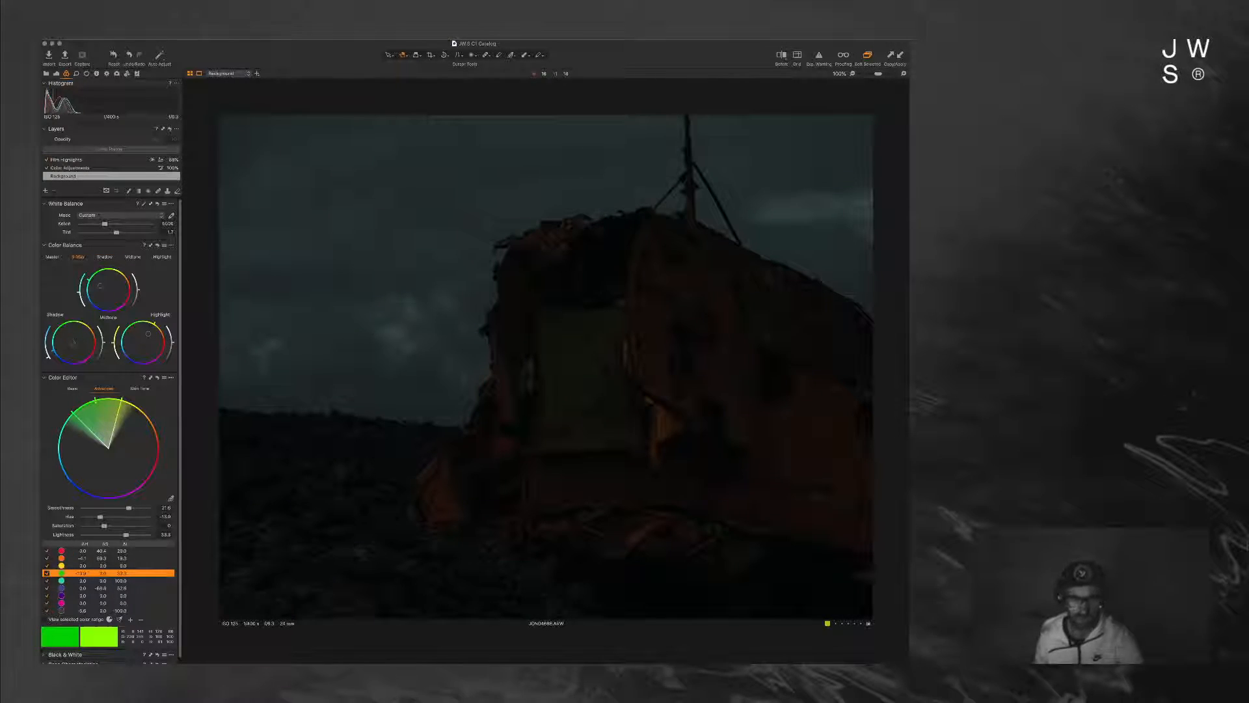
pyautogui.press('y')
pyautogui.moveTo(545, 366); pyautogui.dragTo(505, 367)
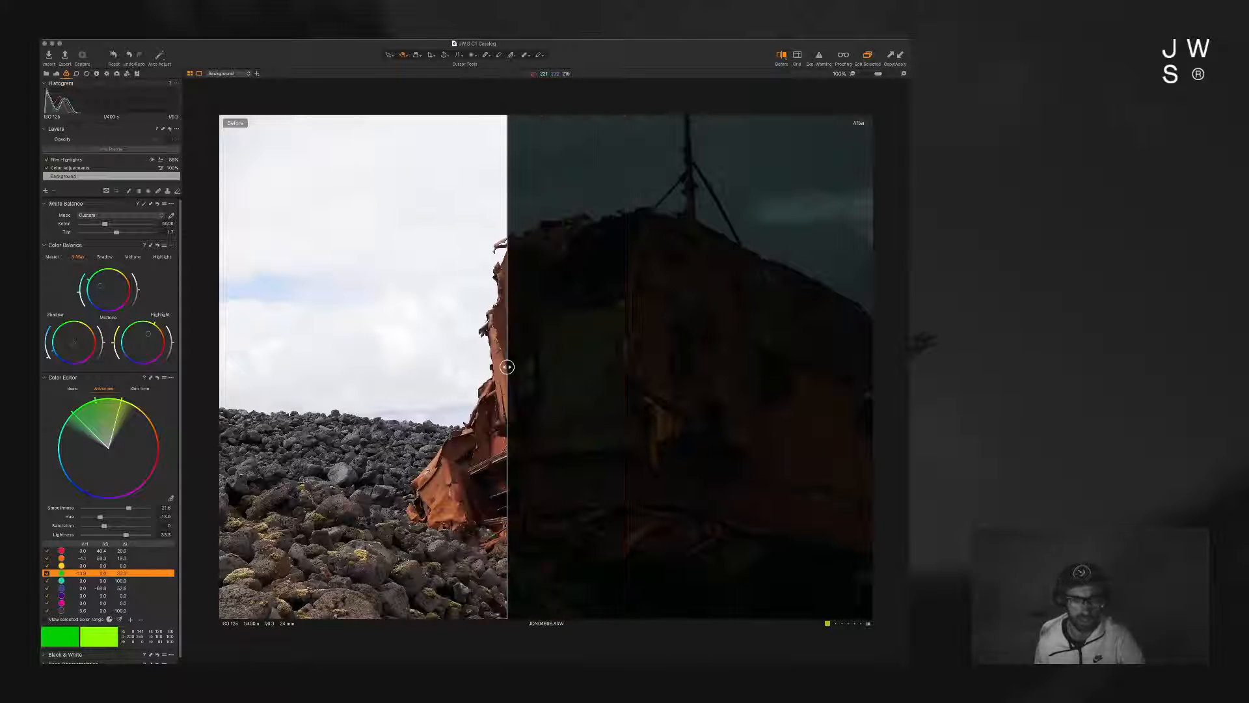
pyautogui.press('y')
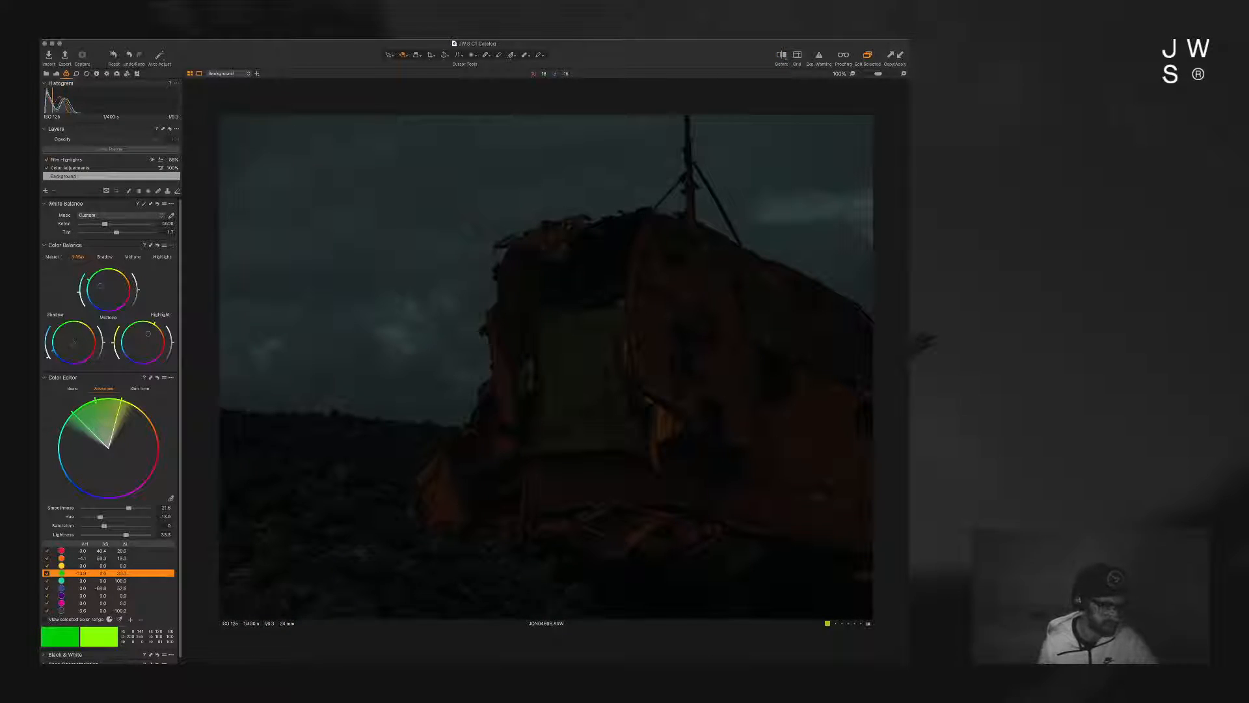
# Step: Set the green range's hue to -30 and its smoothness to 30, and return to the full image view
pyautogui.moveTo(99, 517)
pyautogui.mouseDown()
pyautogui.moveTo(141, 516)
pyautogui.moveTo(83, 517)
pyautogui.mouseUp()
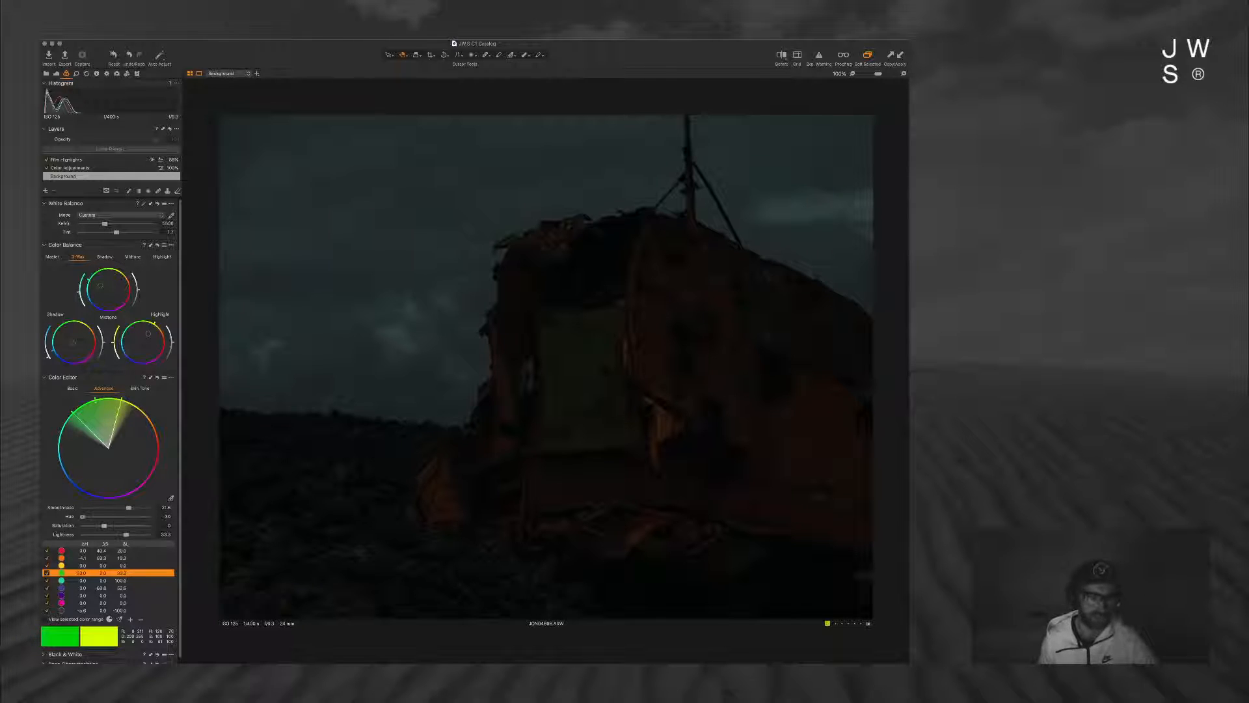
pyautogui.moveTo(128, 508); pyautogui.dragTo(148, 508)
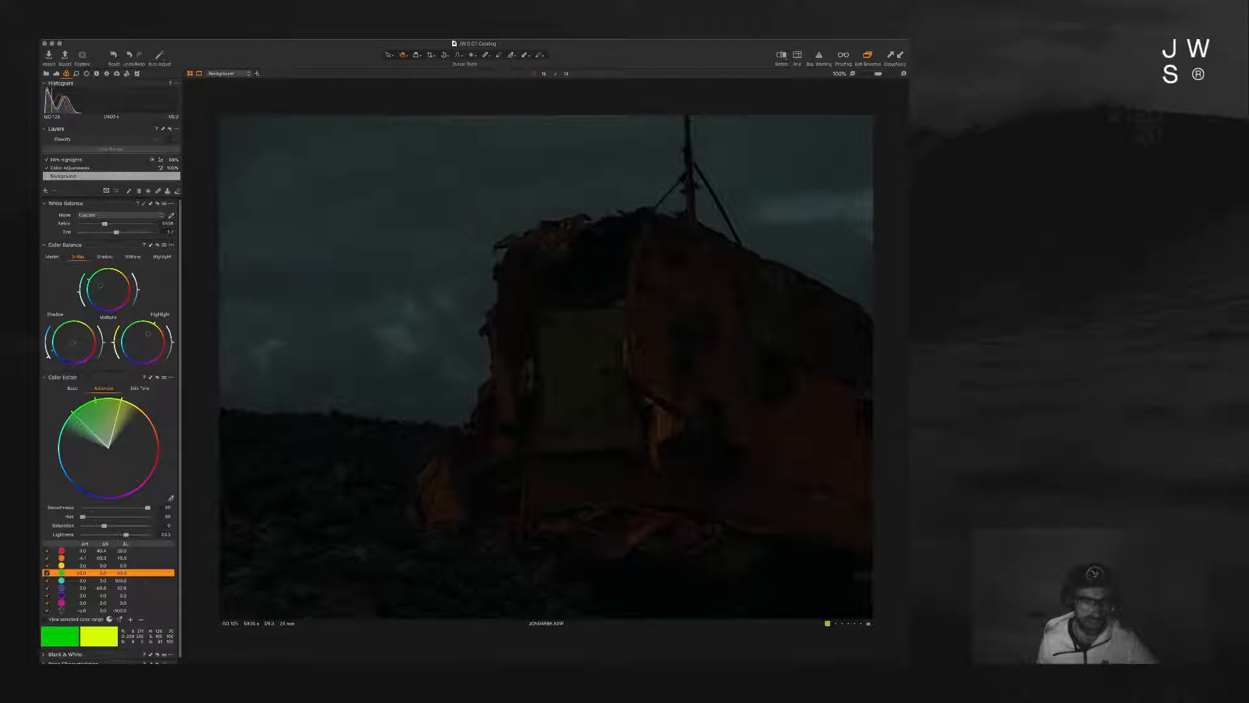
pyautogui.press('super+0')
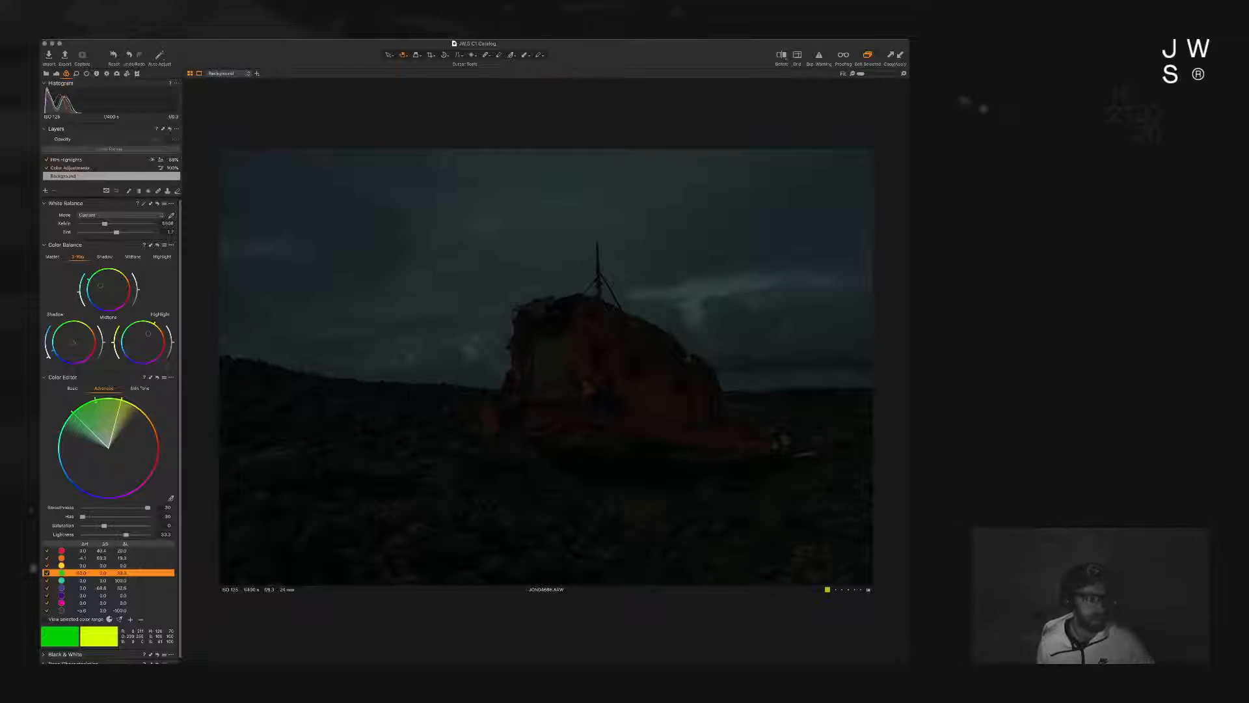
# Step: Select the Color Adjustments layer and lift its RGB Levels shadow output slightly
pyautogui.click(52, 257)
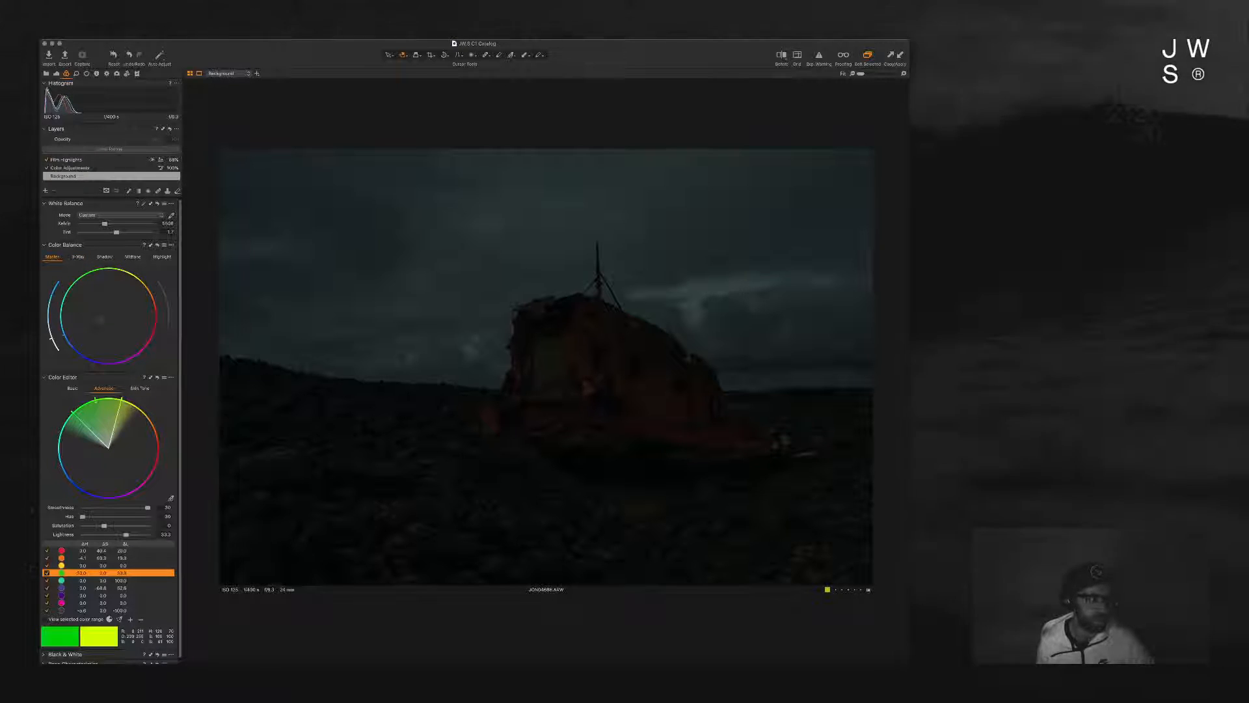
pyautogui.click(79, 167)
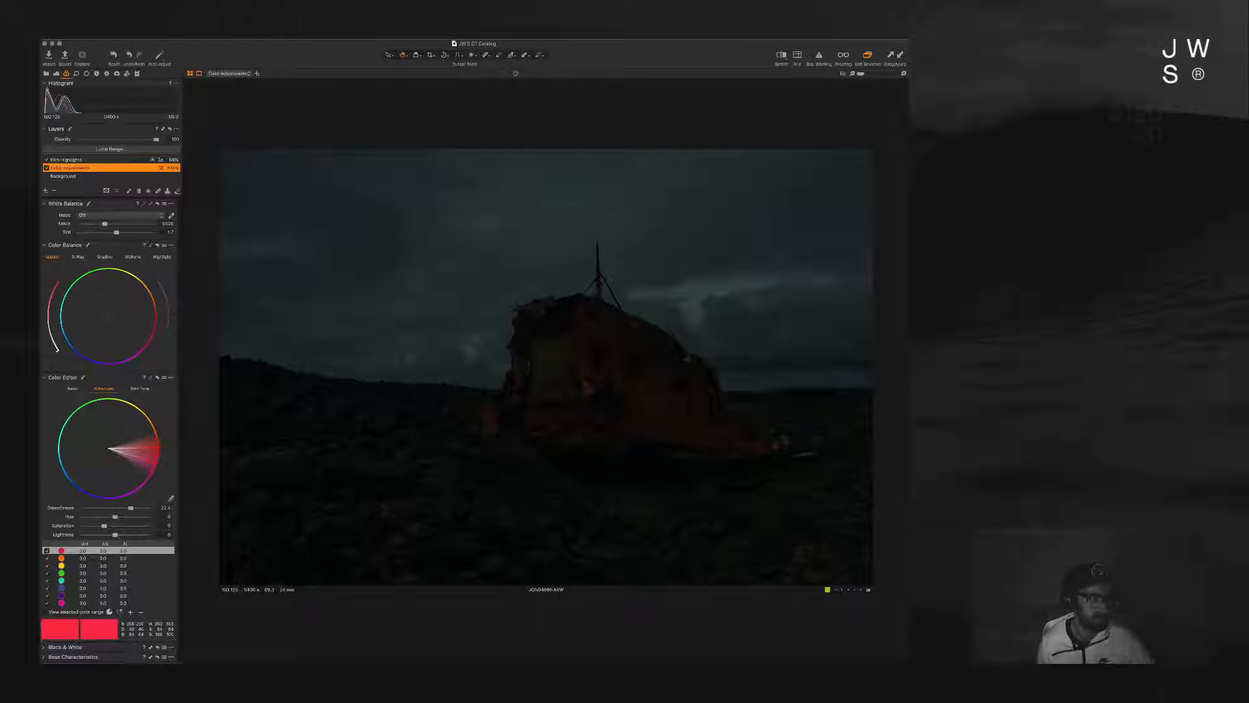
pyautogui.click(78, 257)
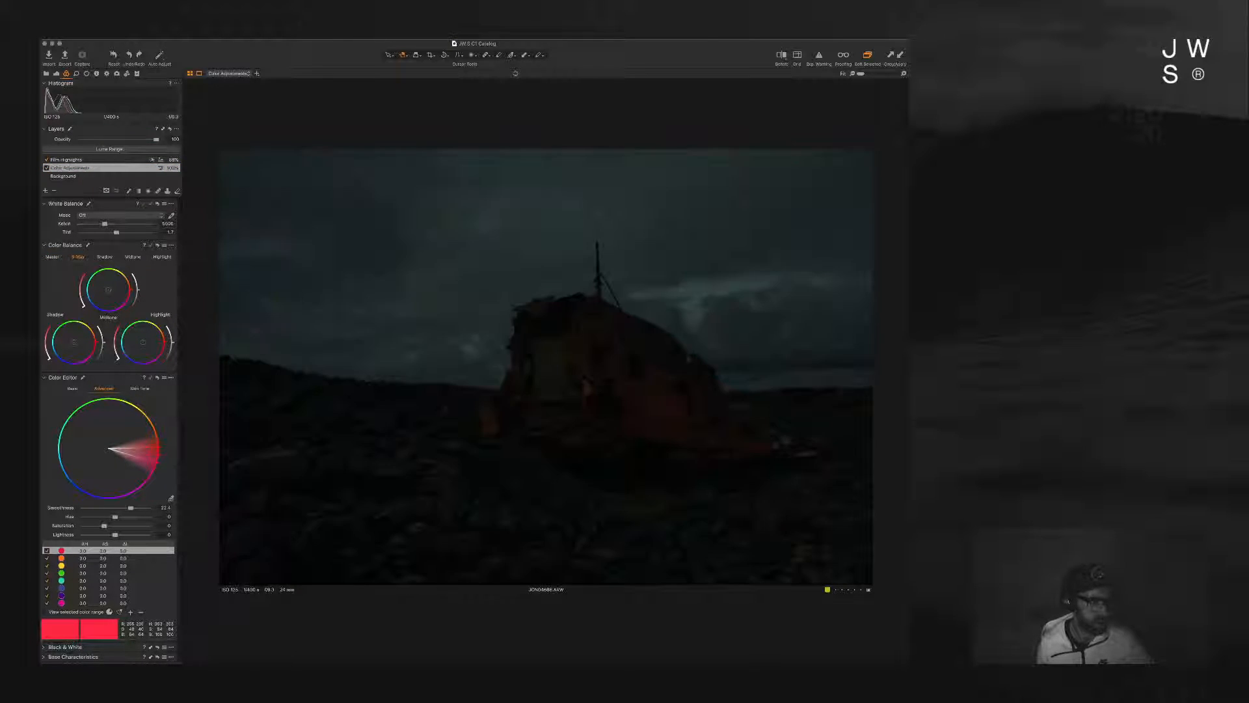
pyautogui.click(56, 74)
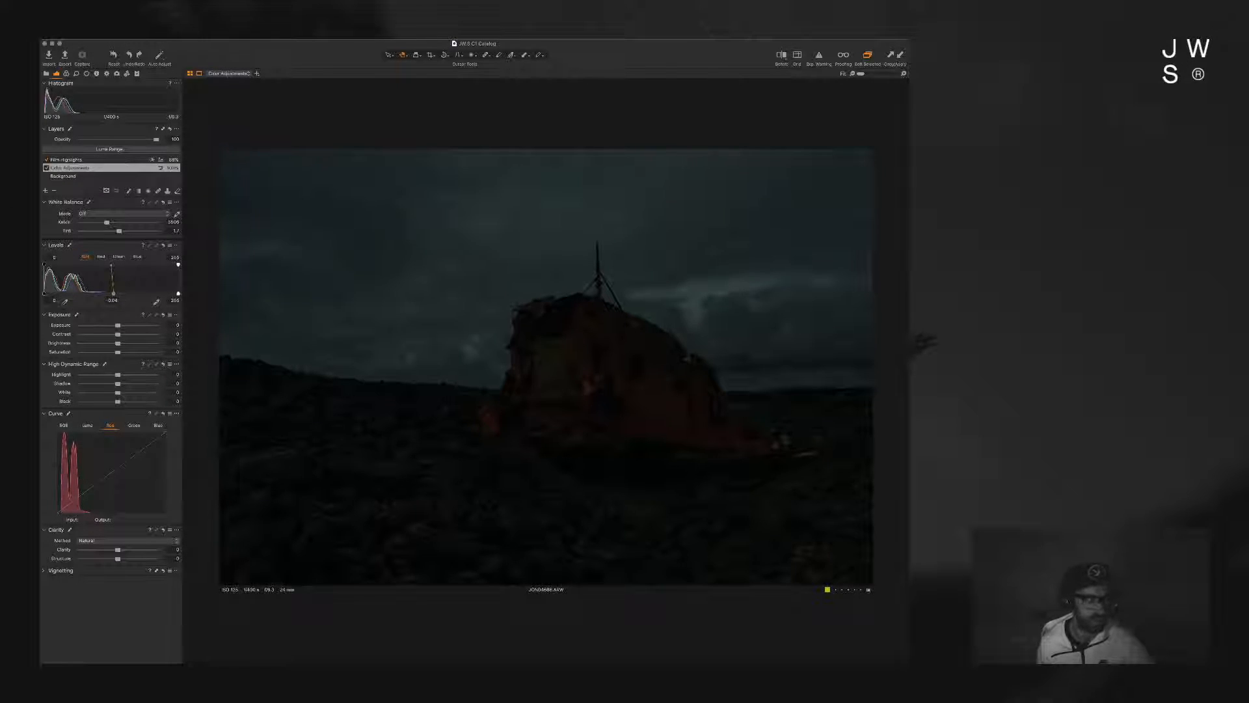
pyautogui.moveTo(114, 293); pyautogui.dragTo(44, 293)
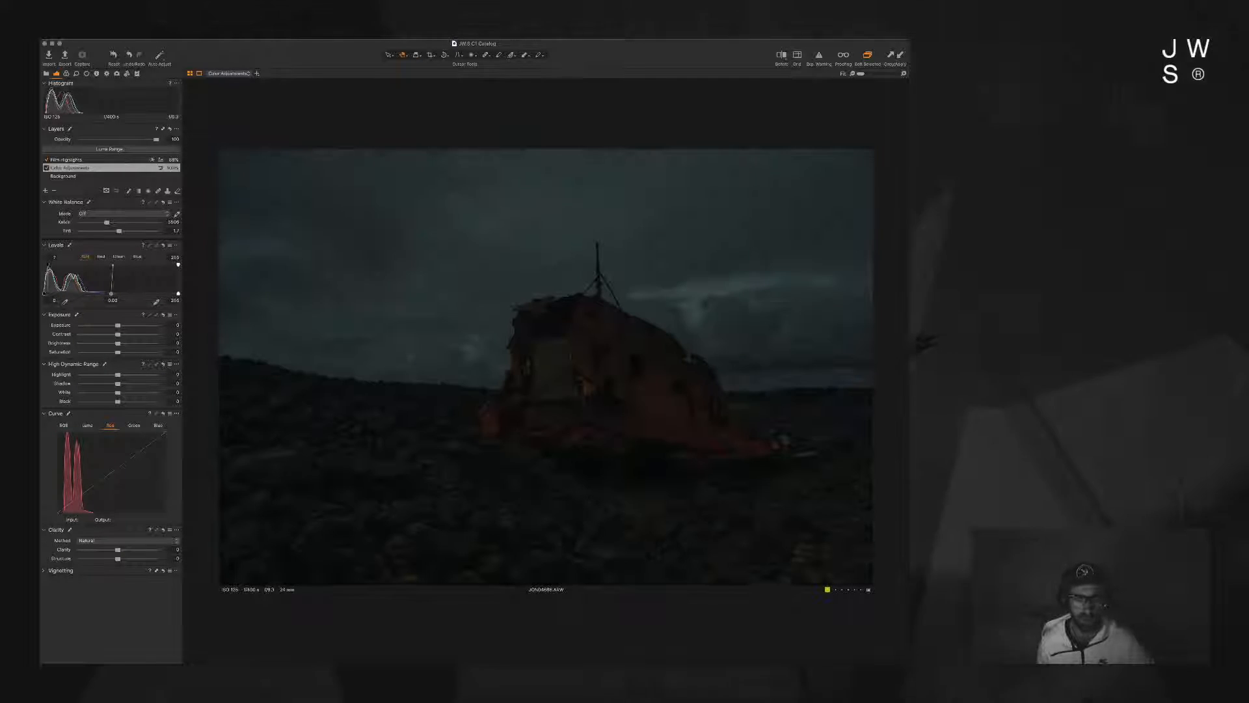
pyautogui.moveTo(48, 294); pyautogui.dragTo(44, 264)
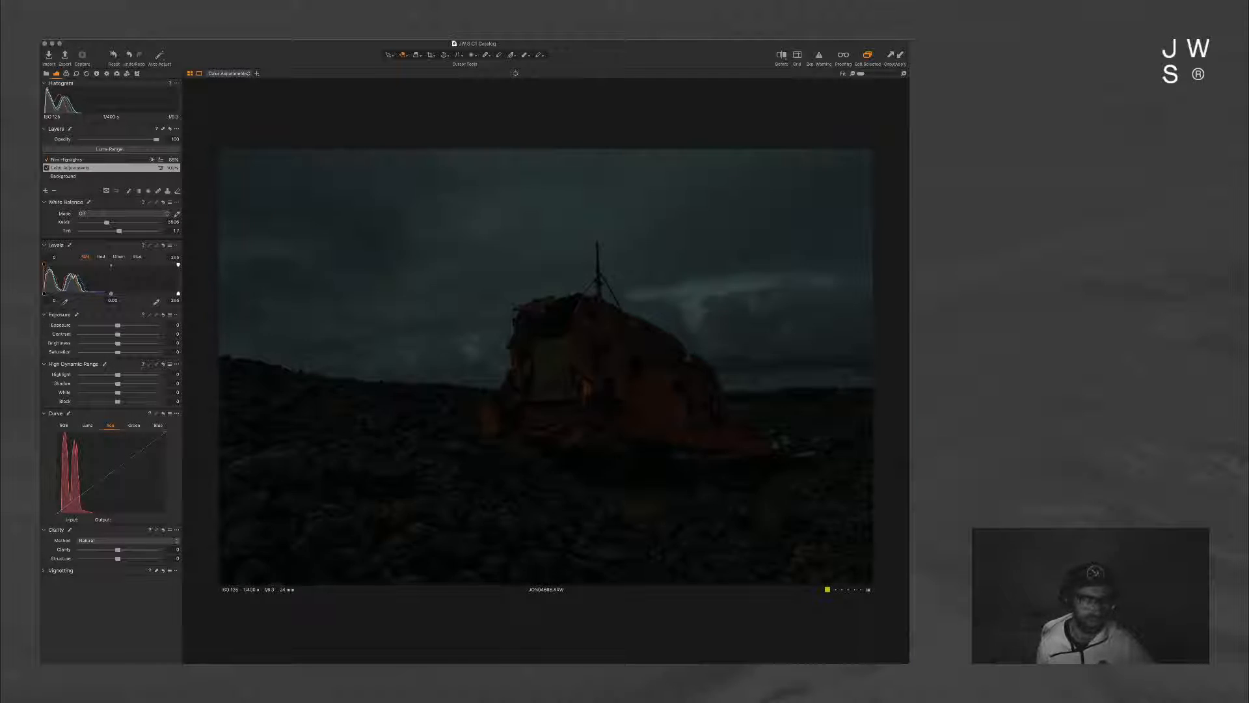
# Step: Darken the RGB Levels midtones of the Color Adjustments layer moderately and fine-tune the shadow output down to 1
pyautogui.moveTo(111, 294); pyautogui.dragTo(120, 293)
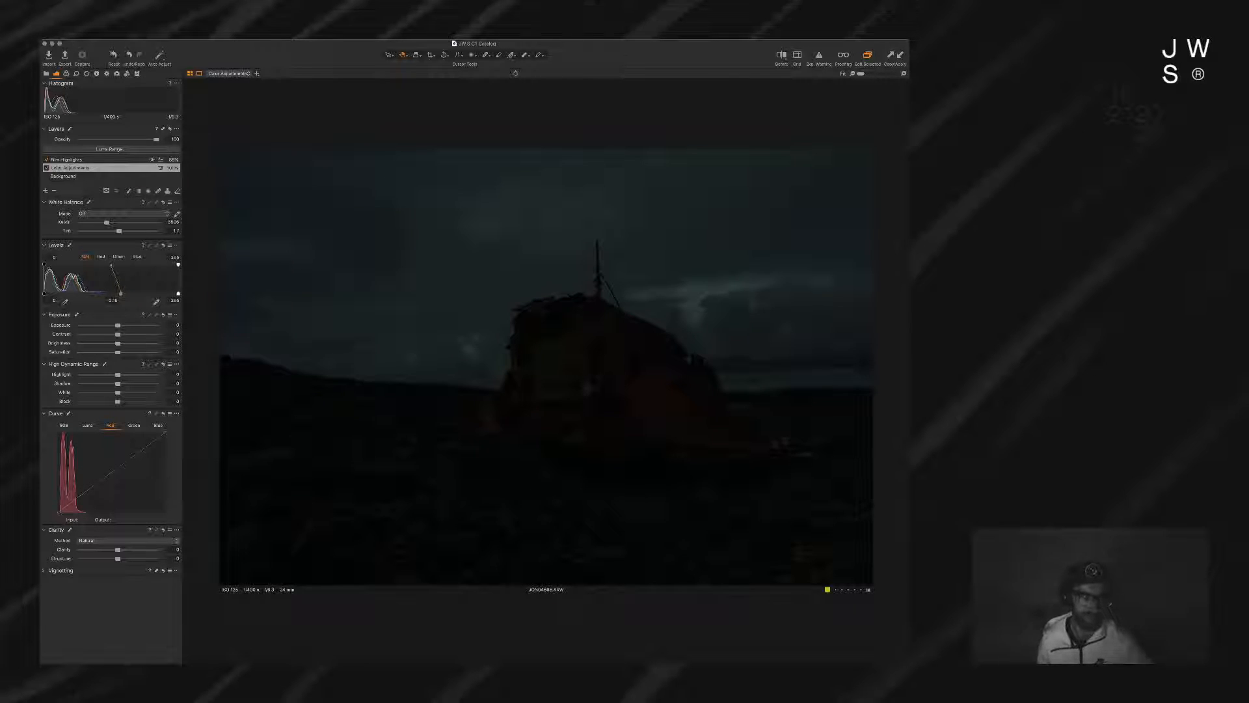
pyautogui.moveTo(122, 294); pyautogui.dragTo(117, 293)
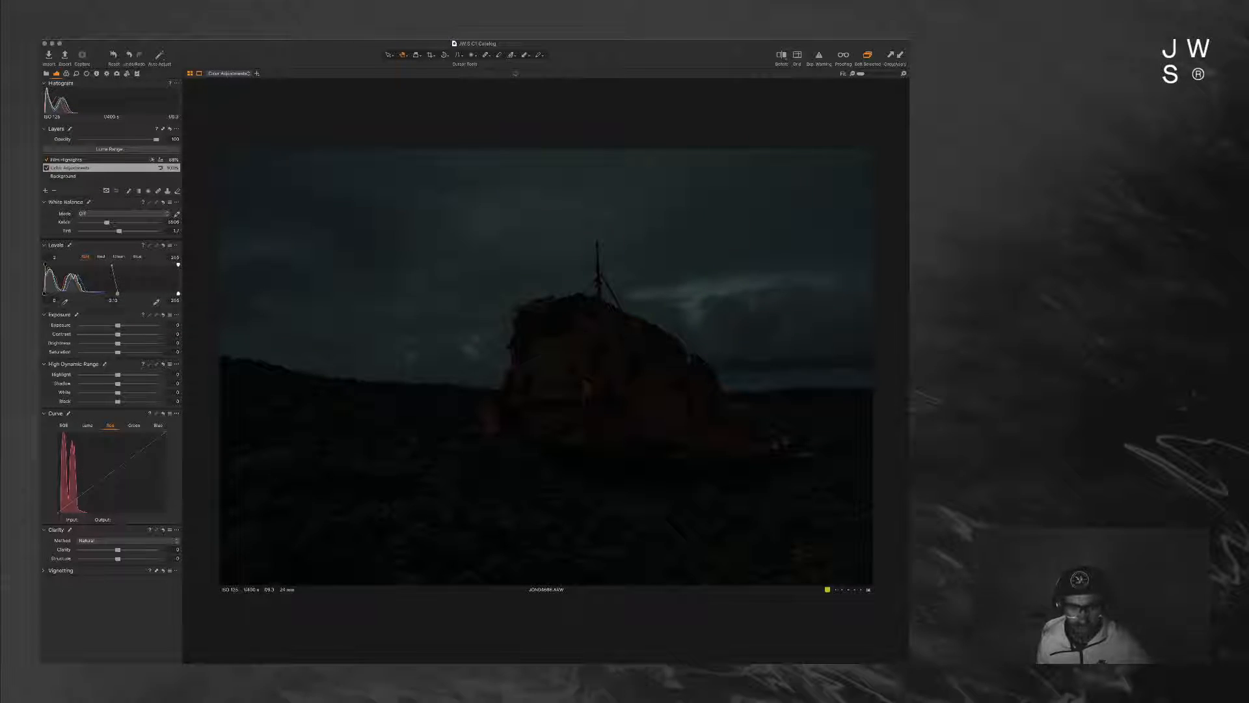
pyautogui.moveTo(44, 265); pyautogui.dragTo(44, 264)
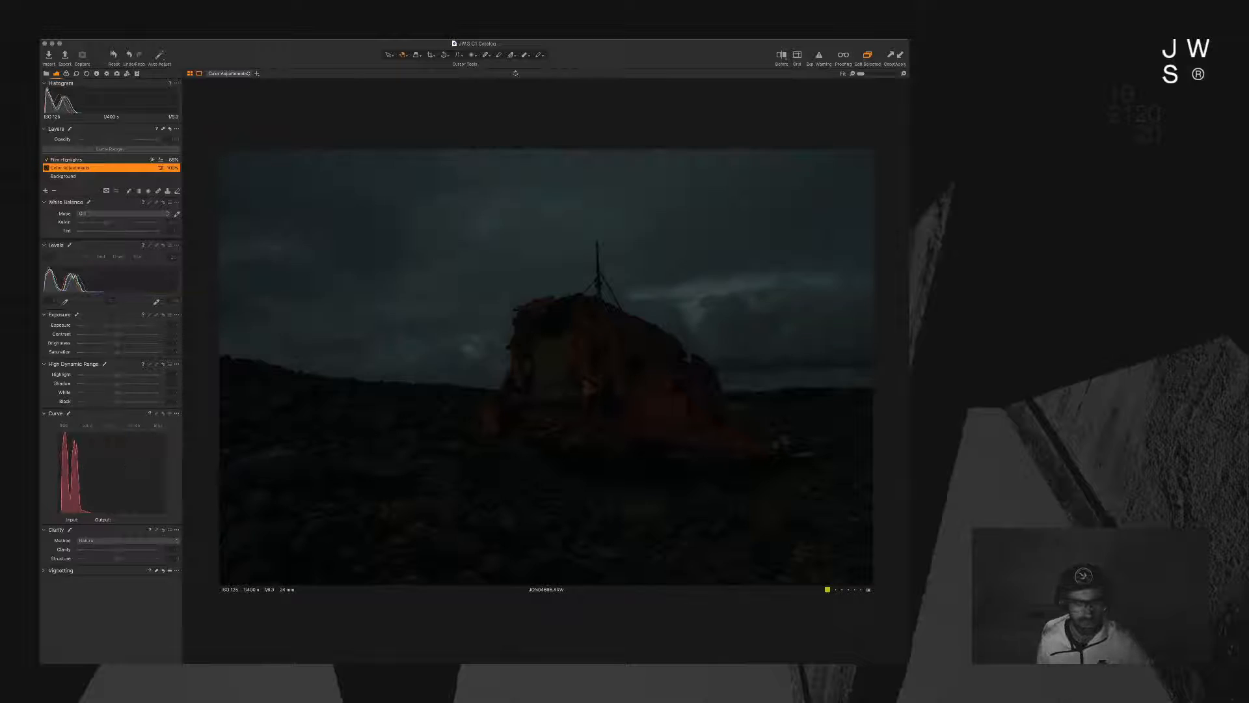
# Step: On the layer's Luma curve, anchor the deepest shadows with a point and lift a second point just above them slightly
pyautogui.click(88, 426)
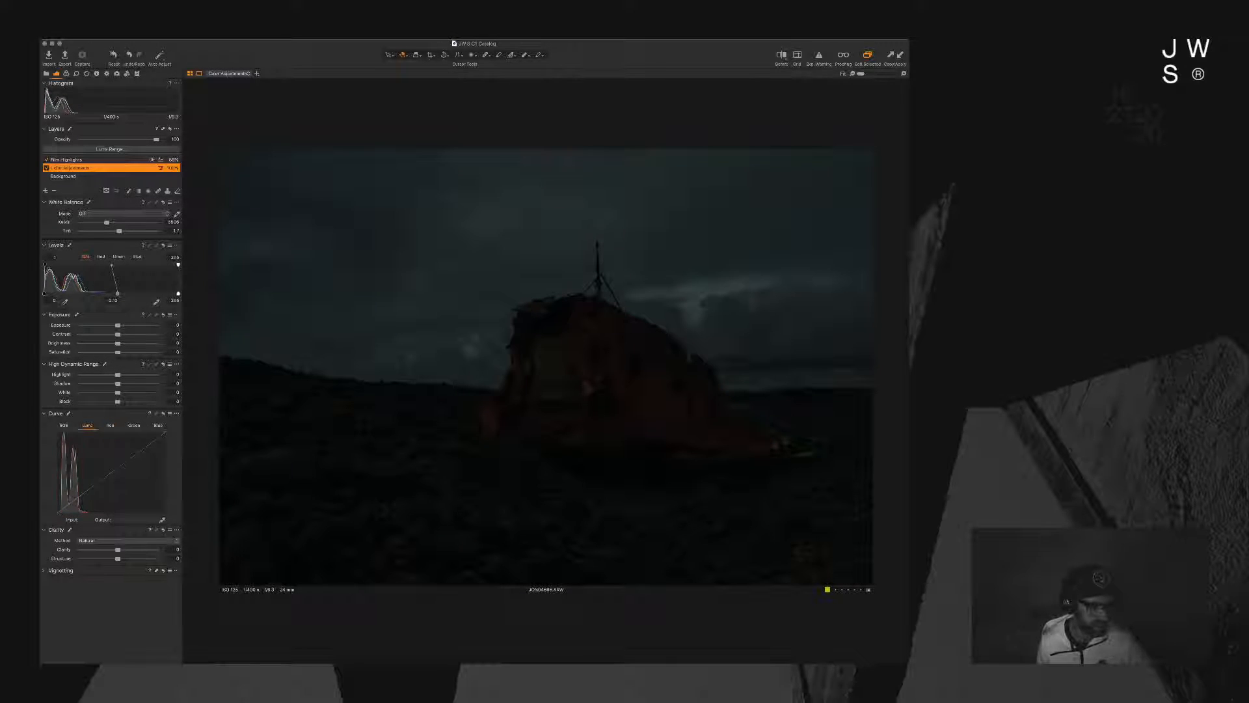
pyautogui.moveTo(73, 501)
pyautogui.mouseDown()
pyautogui.moveTo(87, 491)
pyautogui.moveTo(66, 505)
pyautogui.mouseUp()
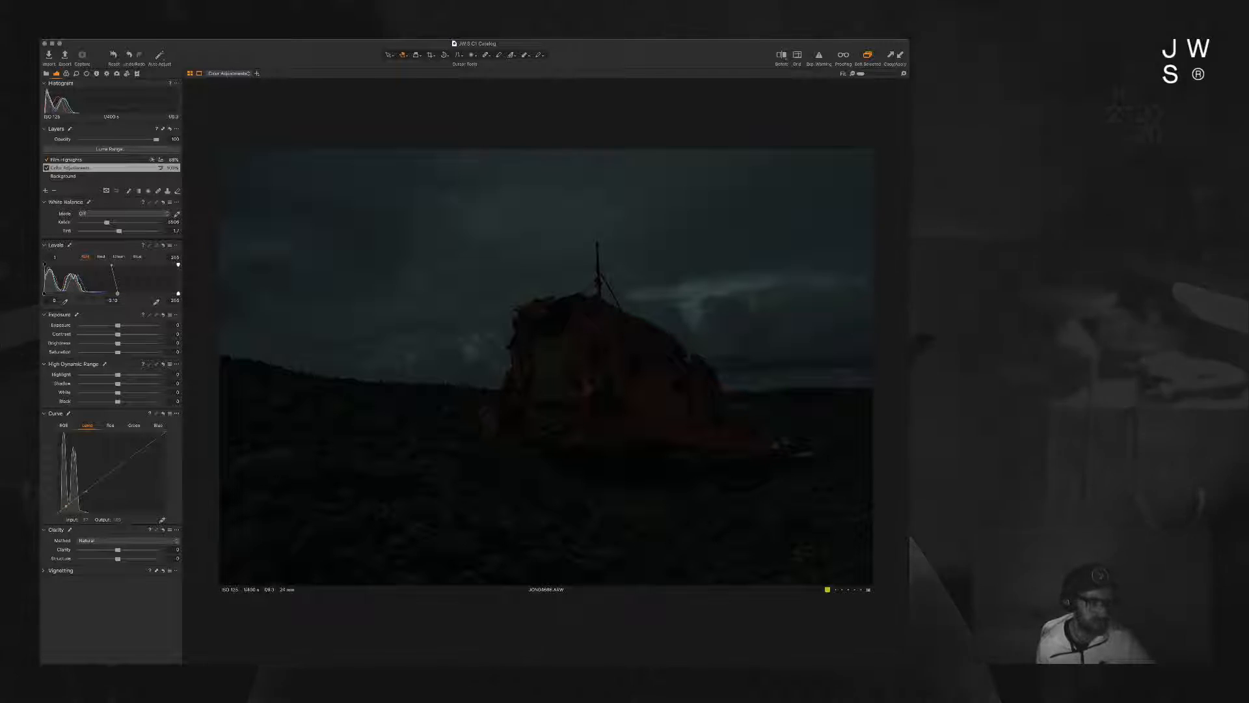
pyautogui.click(66, 505)
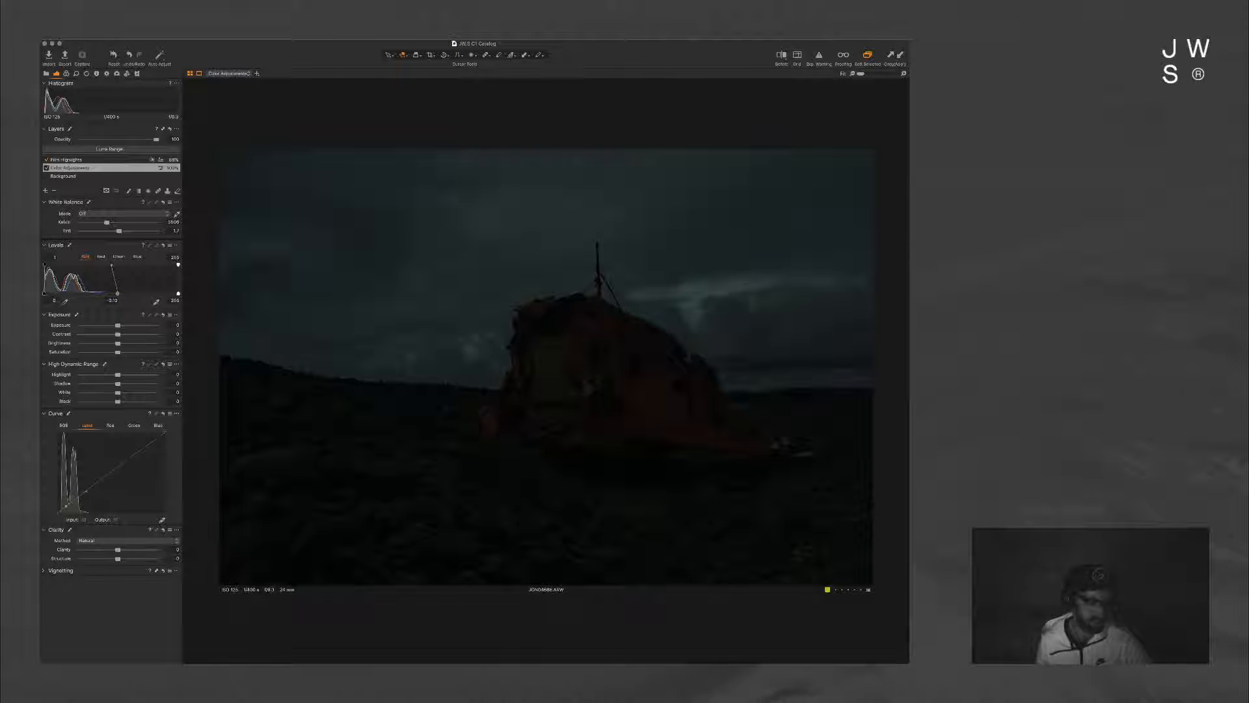
pyautogui.moveTo(86, 491); pyautogui.dragTo(77, 494)
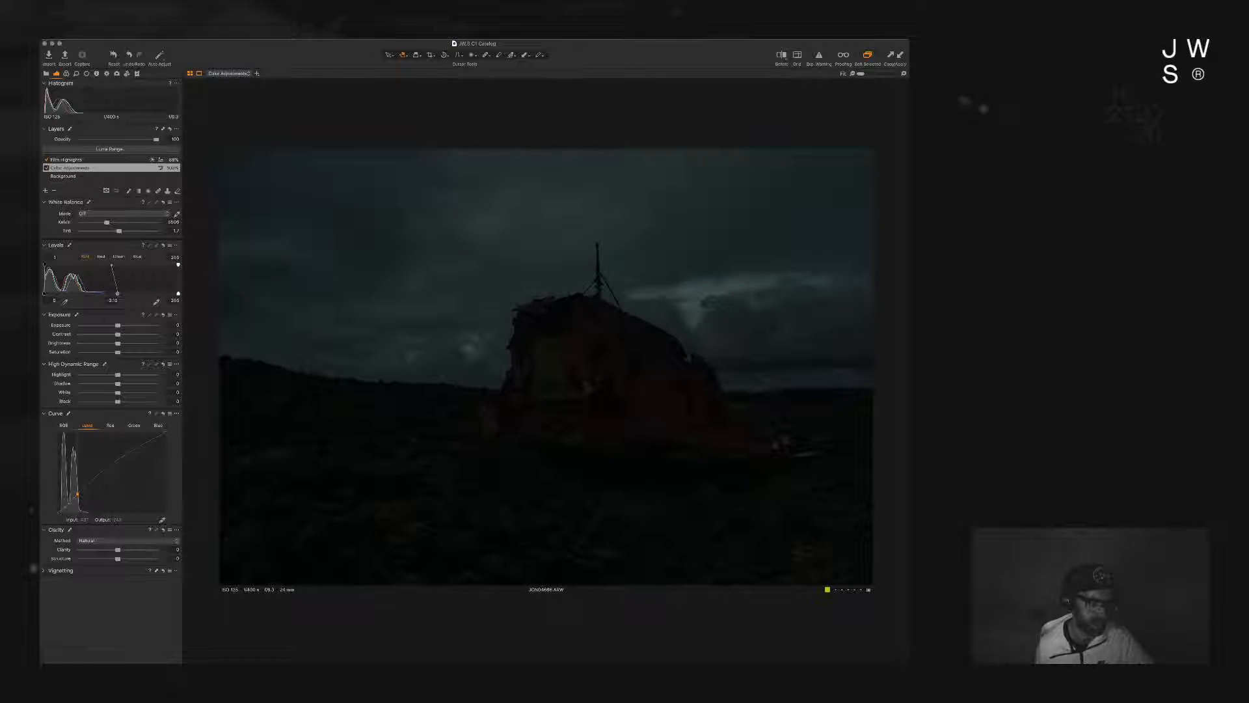
# Step: Lower the Luma curve's white endpoint on the Color Adjustments layer, and fine-tune its midtone and shadow points
pyautogui.moveTo(165, 469); pyautogui.dragTo(165, 467)
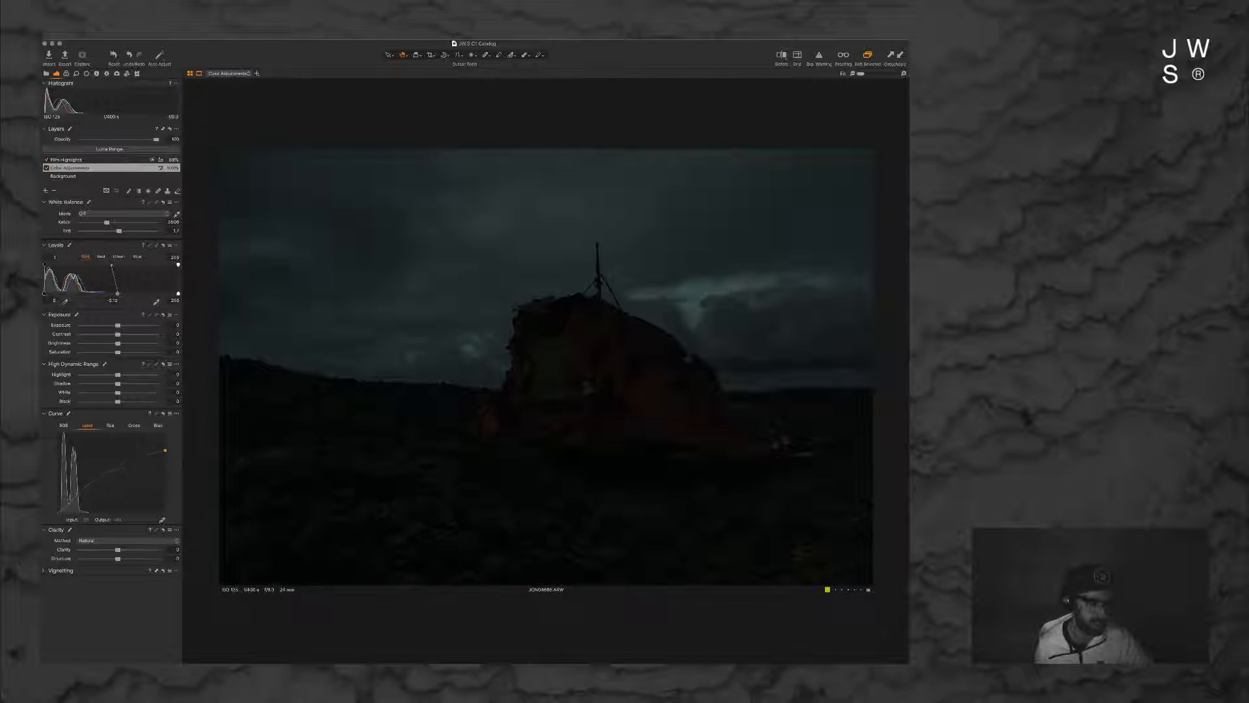
pyautogui.moveTo(165, 480); pyautogui.dragTo(165, 454)
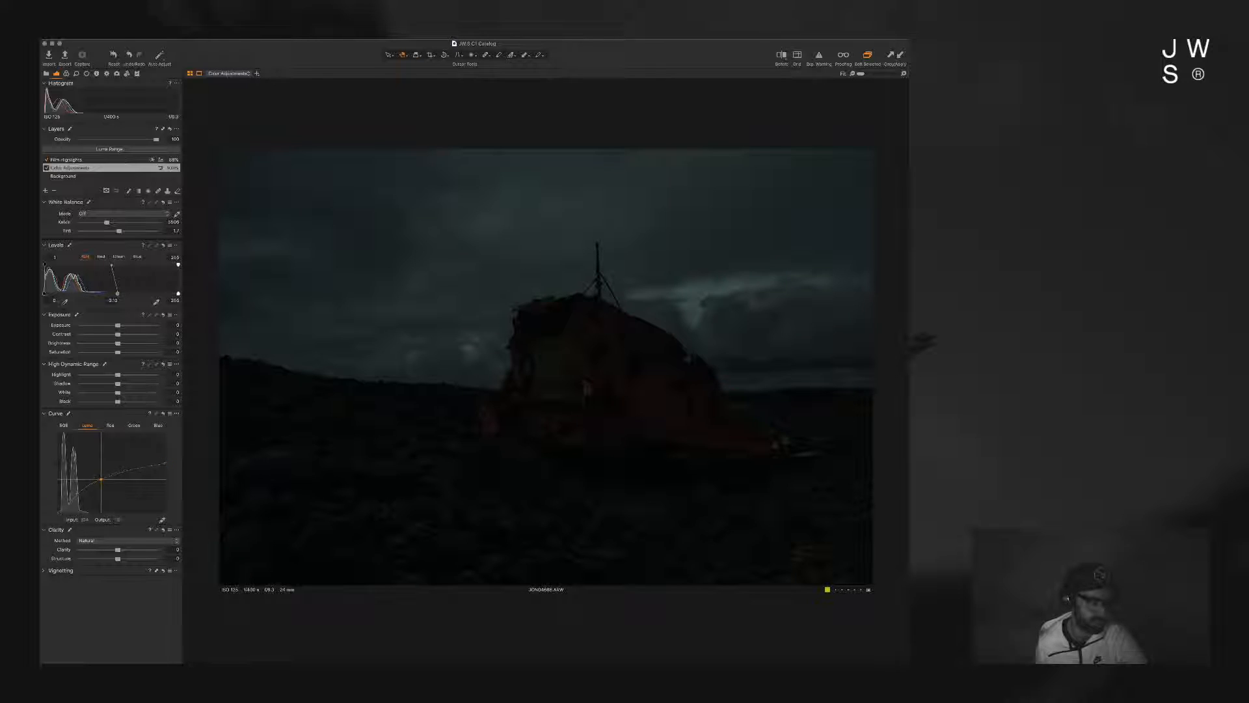
pyautogui.moveTo(102, 478); pyautogui.dragTo(103, 479)
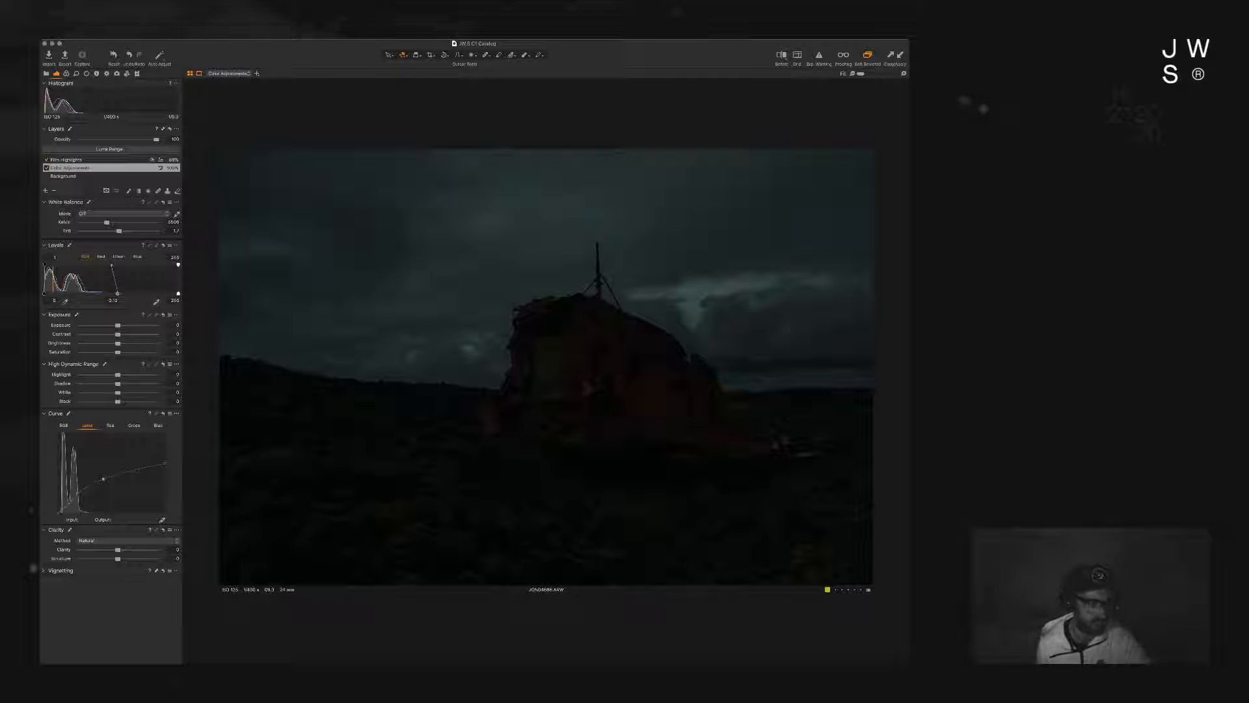
pyautogui.moveTo(102, 479); pyautogui.dragTo(76, 494)
pyautogui.click(66, 506)
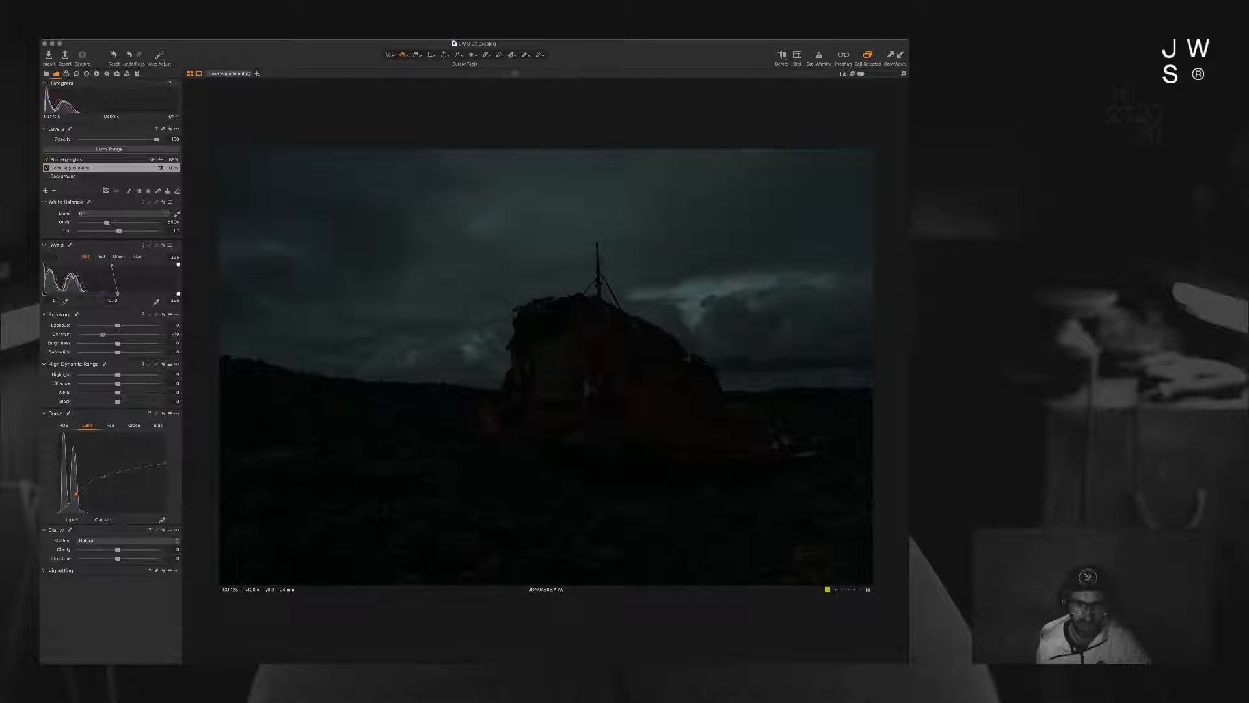
# Step: Try a lower contrast on the Color Adjustments layer, and reduce the layer's opacity to about 60
pyautogui.moveTo(103, 335); pyautogui.dragTo(79, 335)
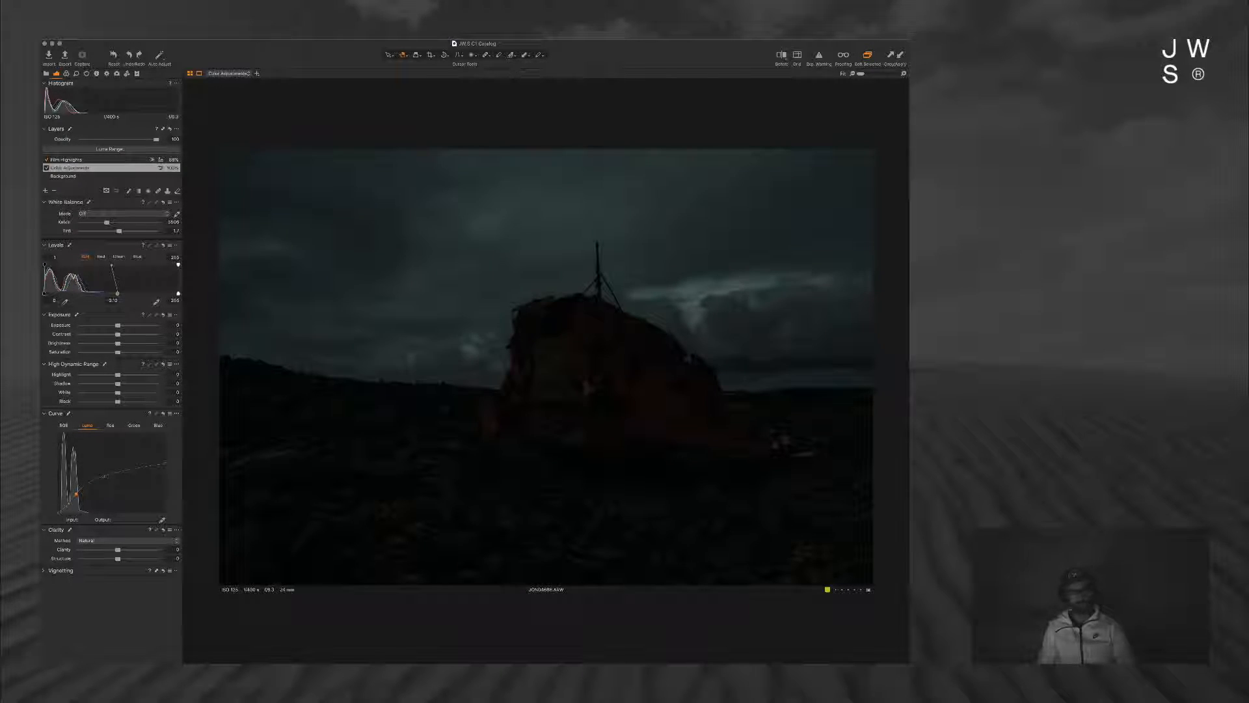
pyautogui.click(46, 168)
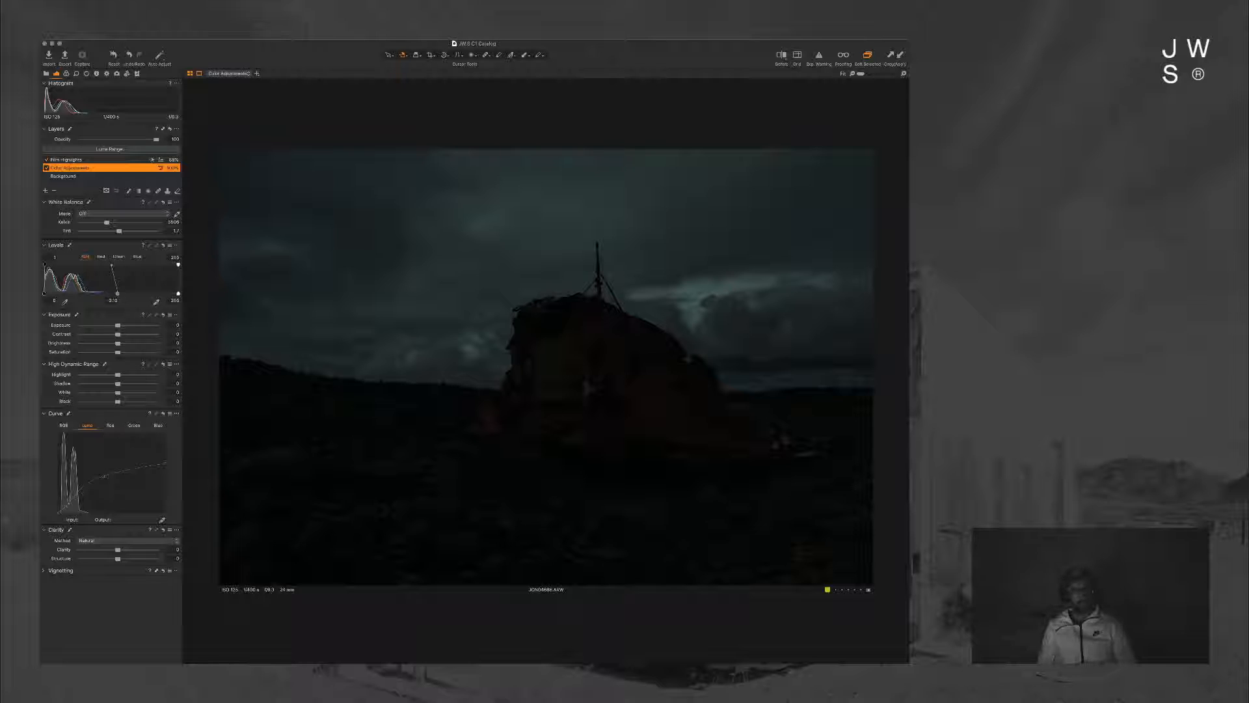
pyautogui.moveTo(156, 139); pyautogui.dragTo(113, 139)
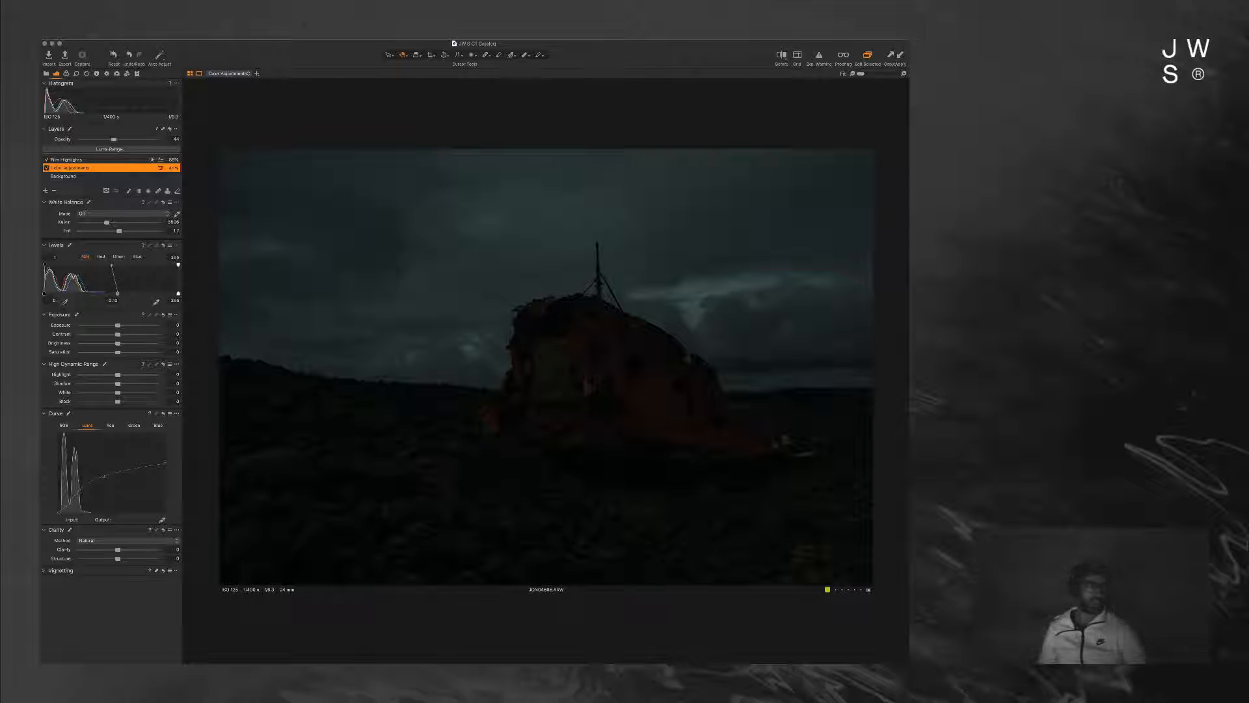
pyautogui.moveTo(113, 140)
pyautogui.mouseDown()
pyautogui.moveTo(139, 139)
pyautogui.moveTo(121, 140)
pyautogui.mouseUp()
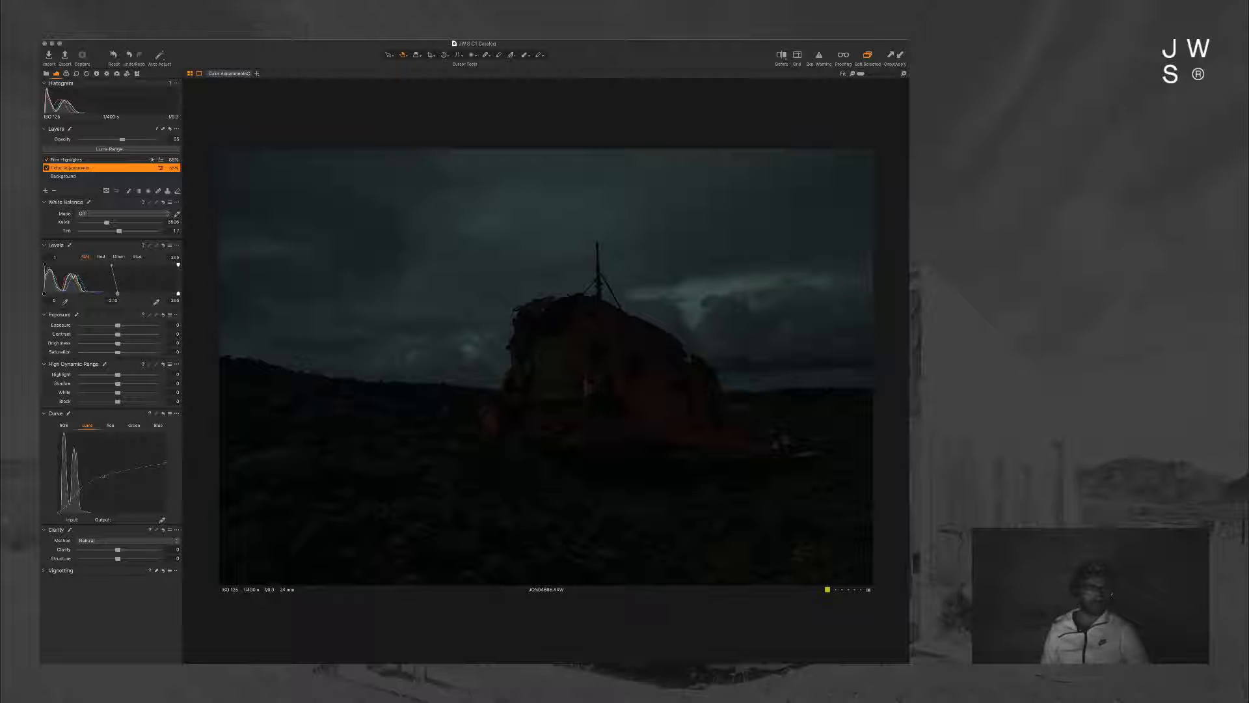
pyautogui.moveTo(130, 140)
pyautogui.mouseDown()
pyautogui.moveTo(156, 139)
pyautogui.moveTo(98, 139)
pyautogui.moveTo(122, 139)
pyautogui.mouseUp()
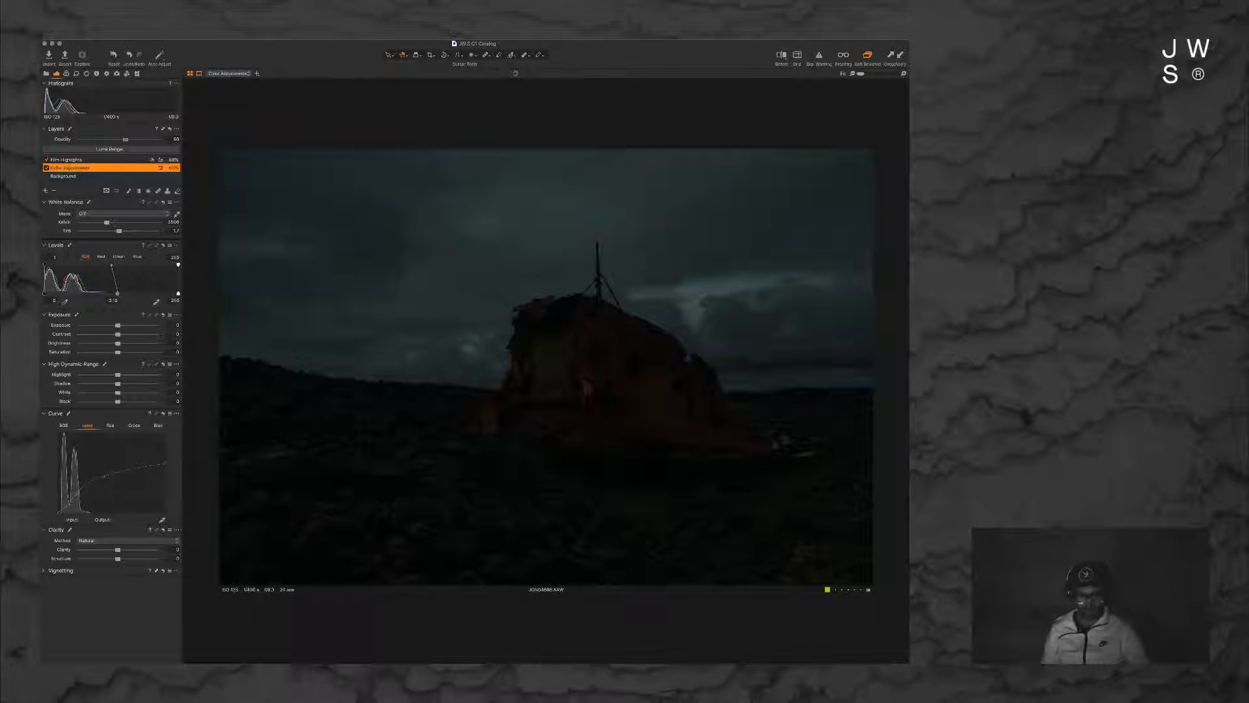
# Step: Switch to the thumbnail browser and show the Iceland_High-Loop folder from the catalog library
pyautogui.press('g')
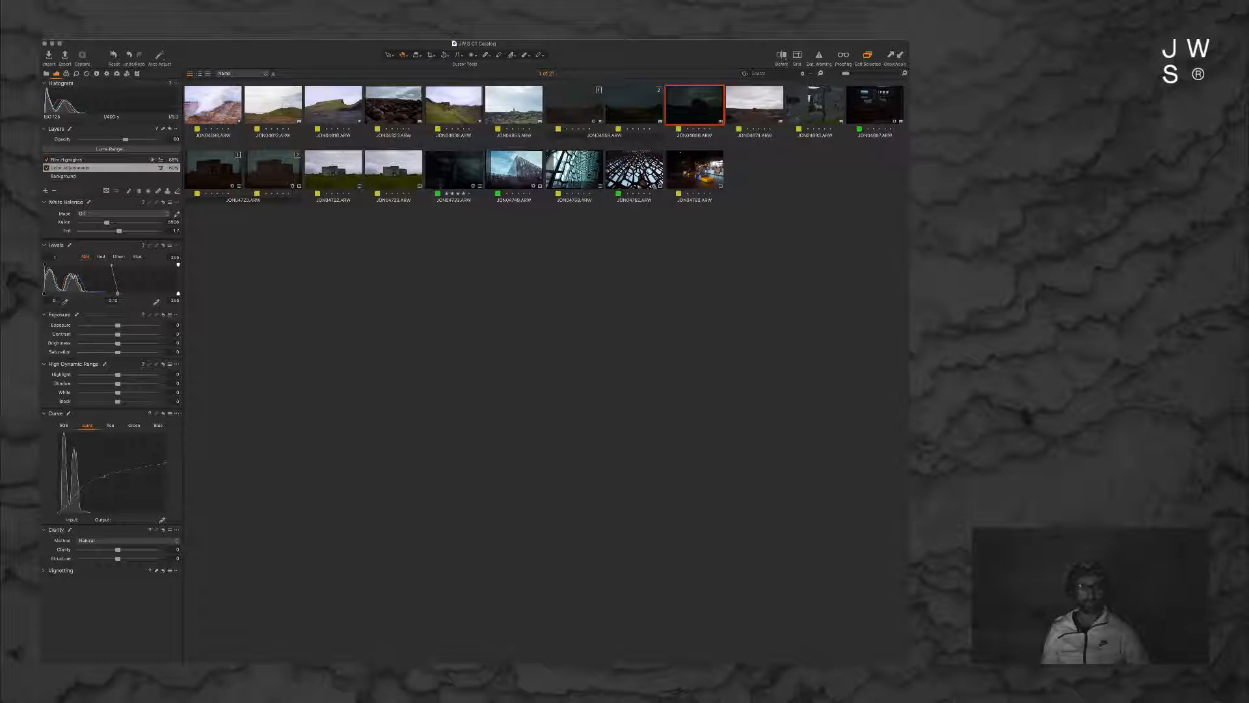
pyautogui.press('g')
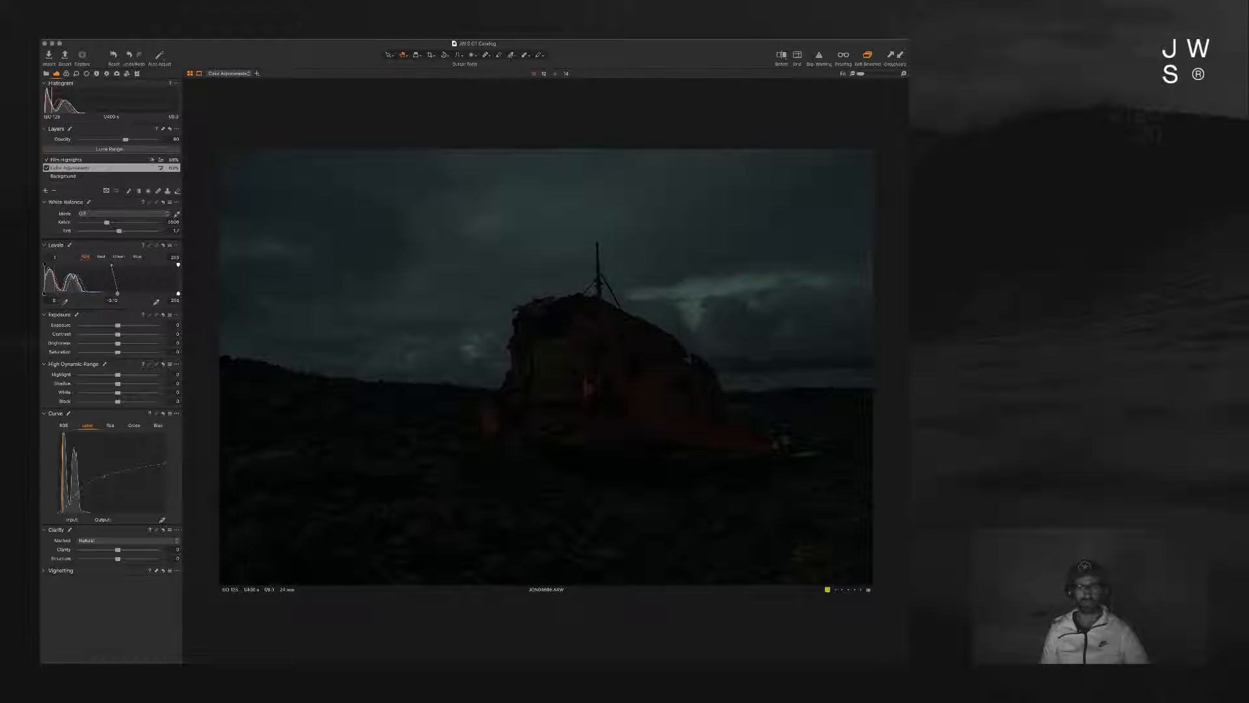
pyautogui.press('super+alt+v')
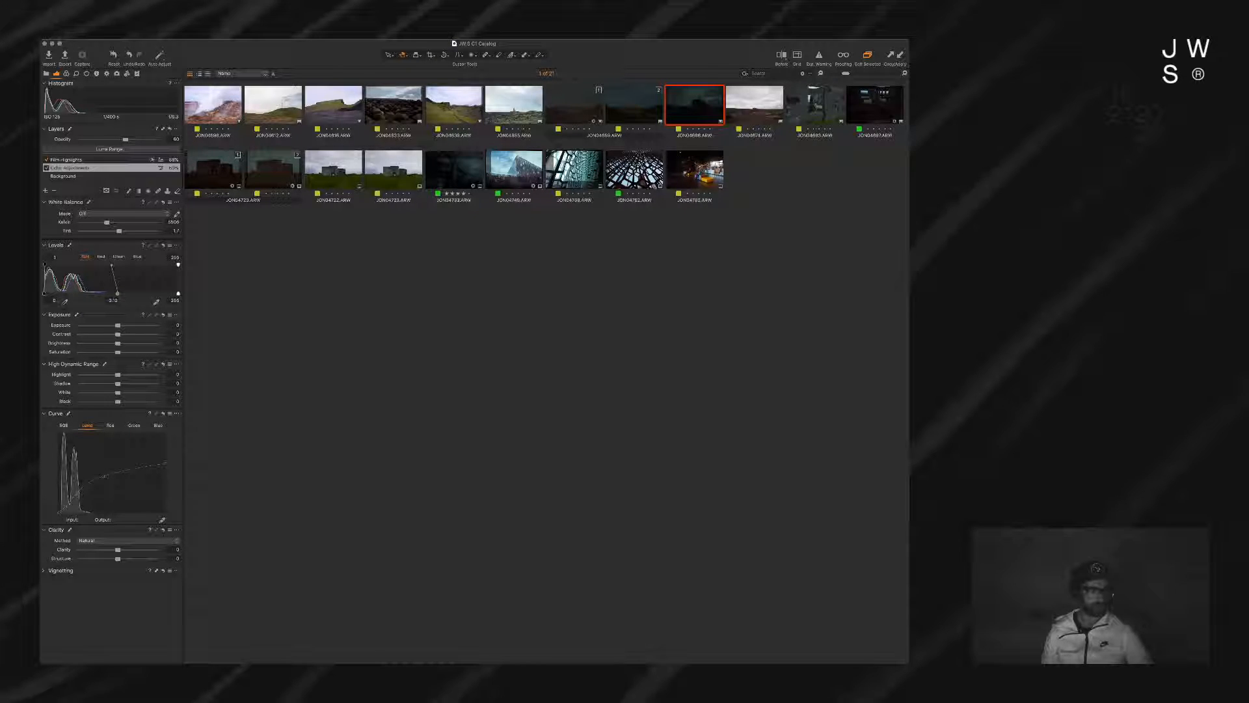
pyautogui.press('super+alt+l')
pyautogui.scroll(-5, 111, 221)
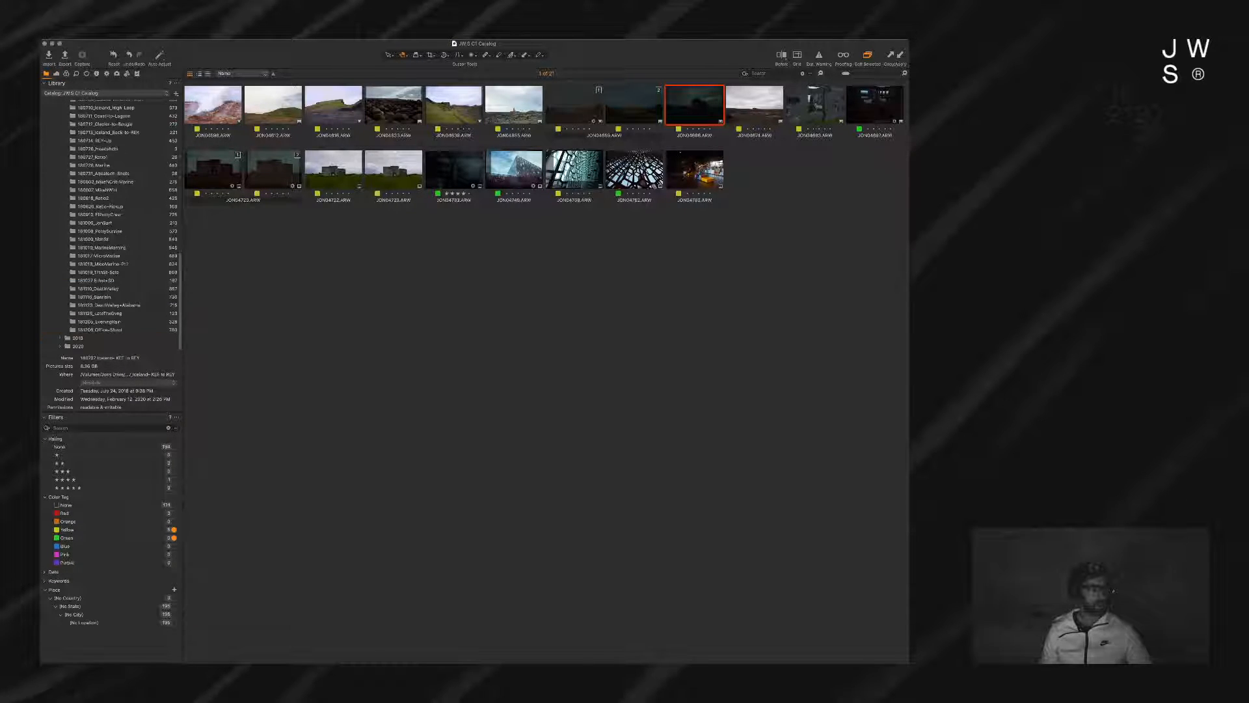
pyautogui.scroll(3, 111, 221)
pyautogui.click(98, 203)
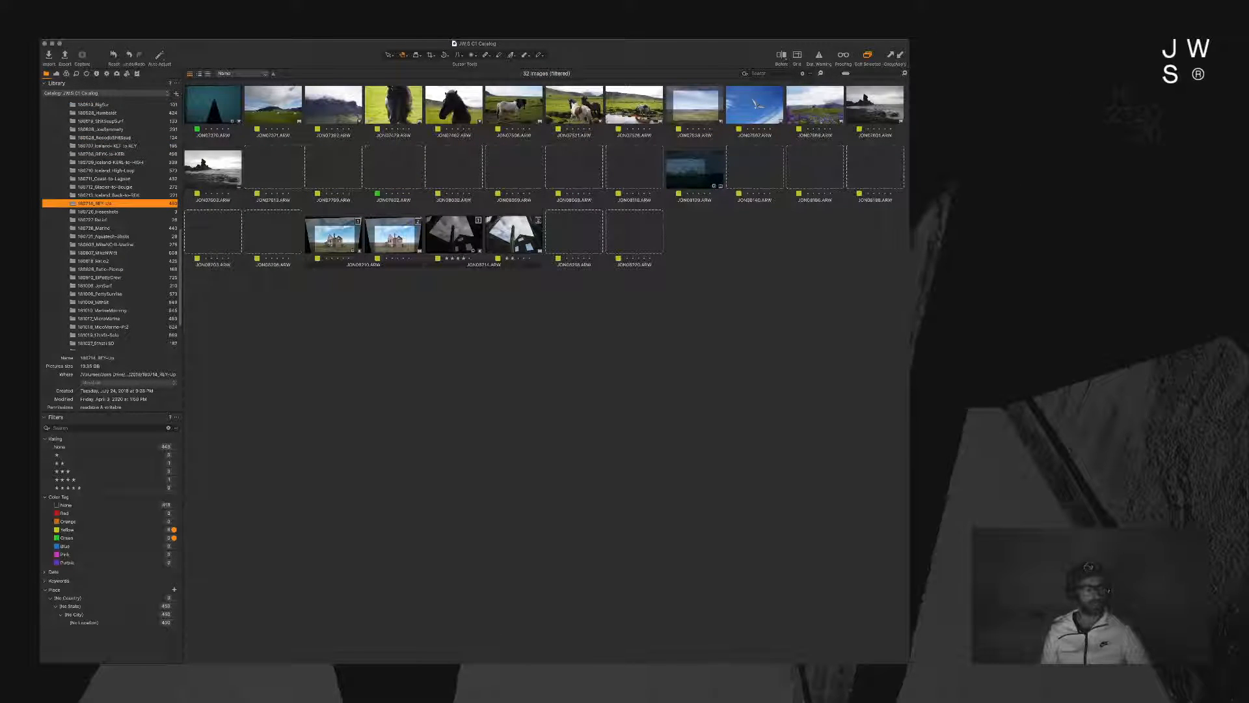
pyautogui.click(98, 170)
pyautogui.click(57, 73)
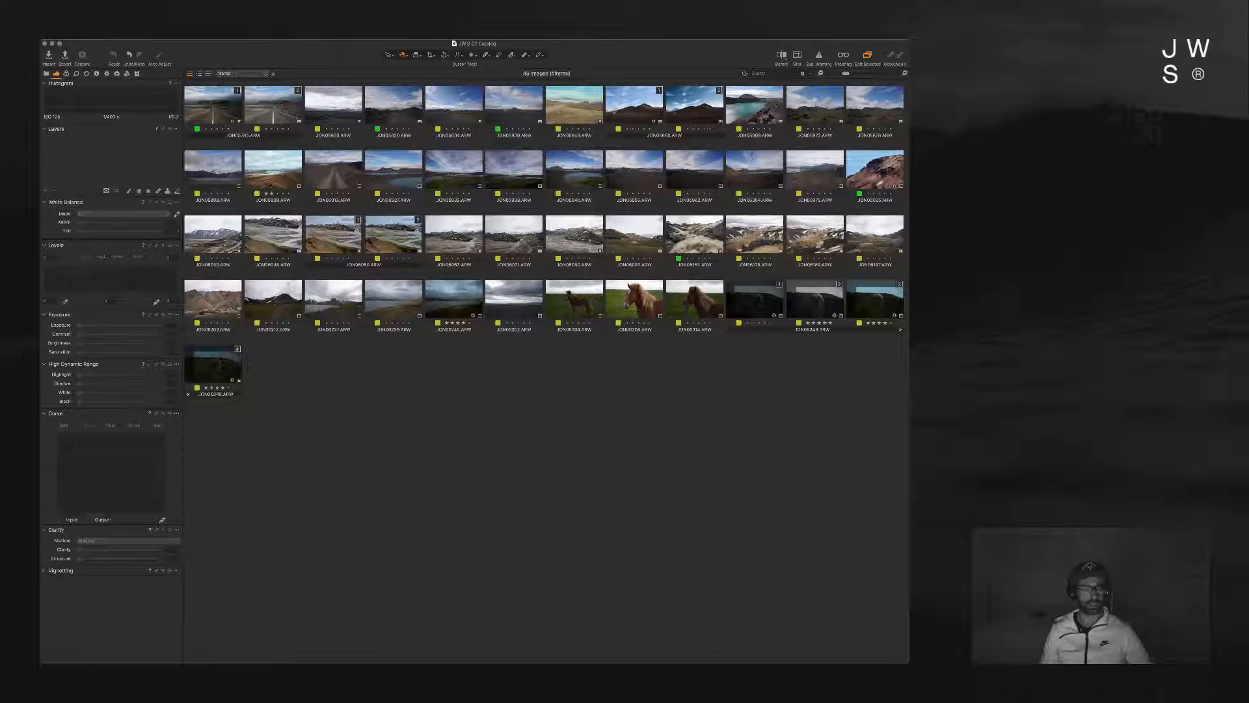
pyautogui.click(46, 74)
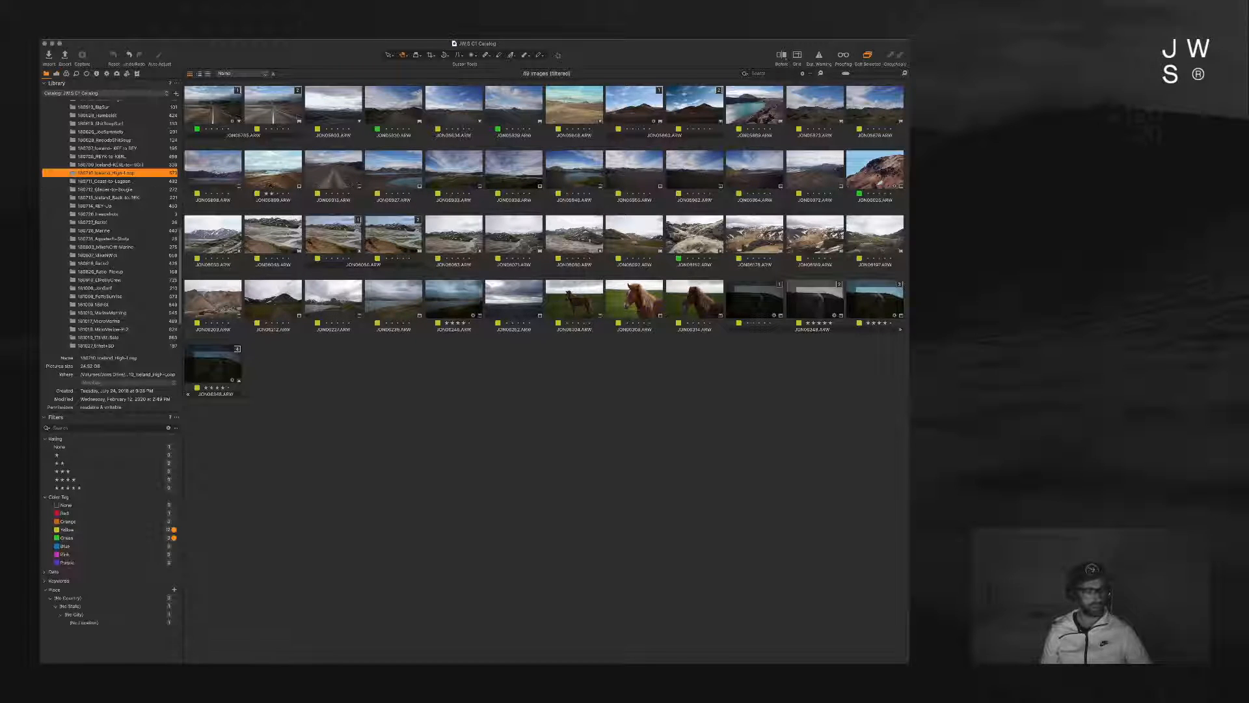
# Step: Clear the yellow and green color tag filters and browse all photos in the Iceland_High-Loop folder
pyautogui.click(174, 530)
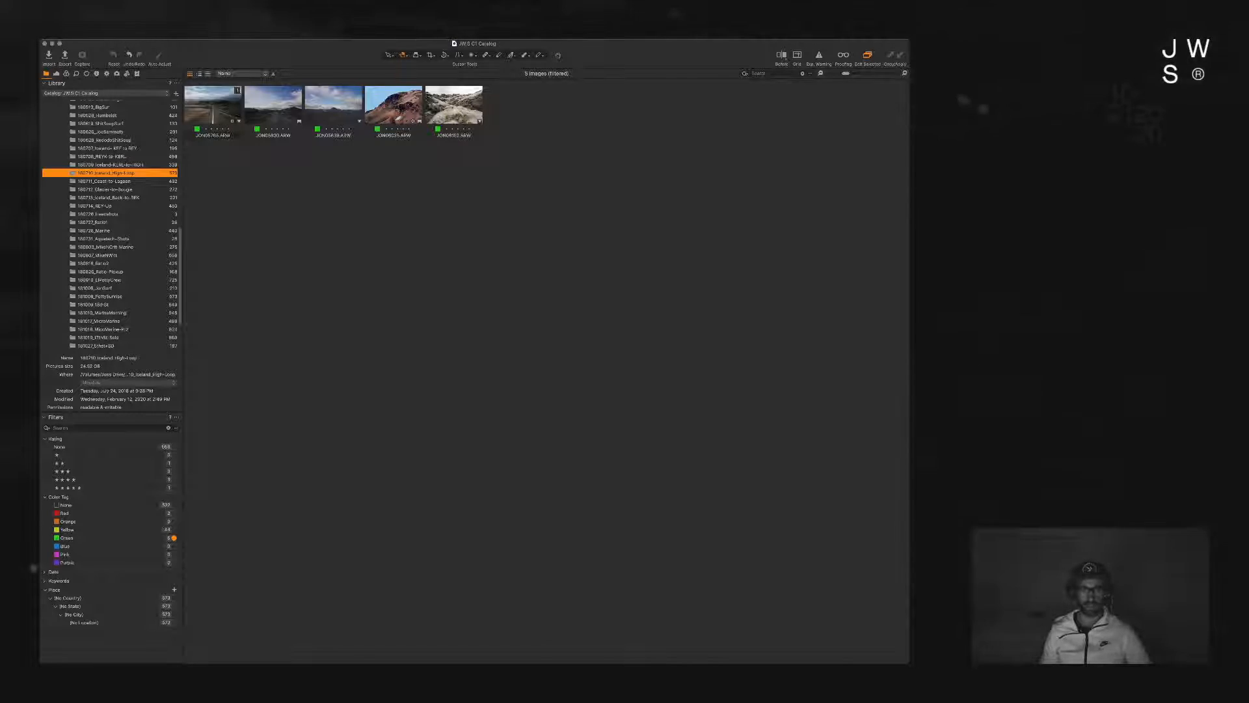
pyautogui.click(174, 538)
pyautogui.scroll(-5, 542, 371)
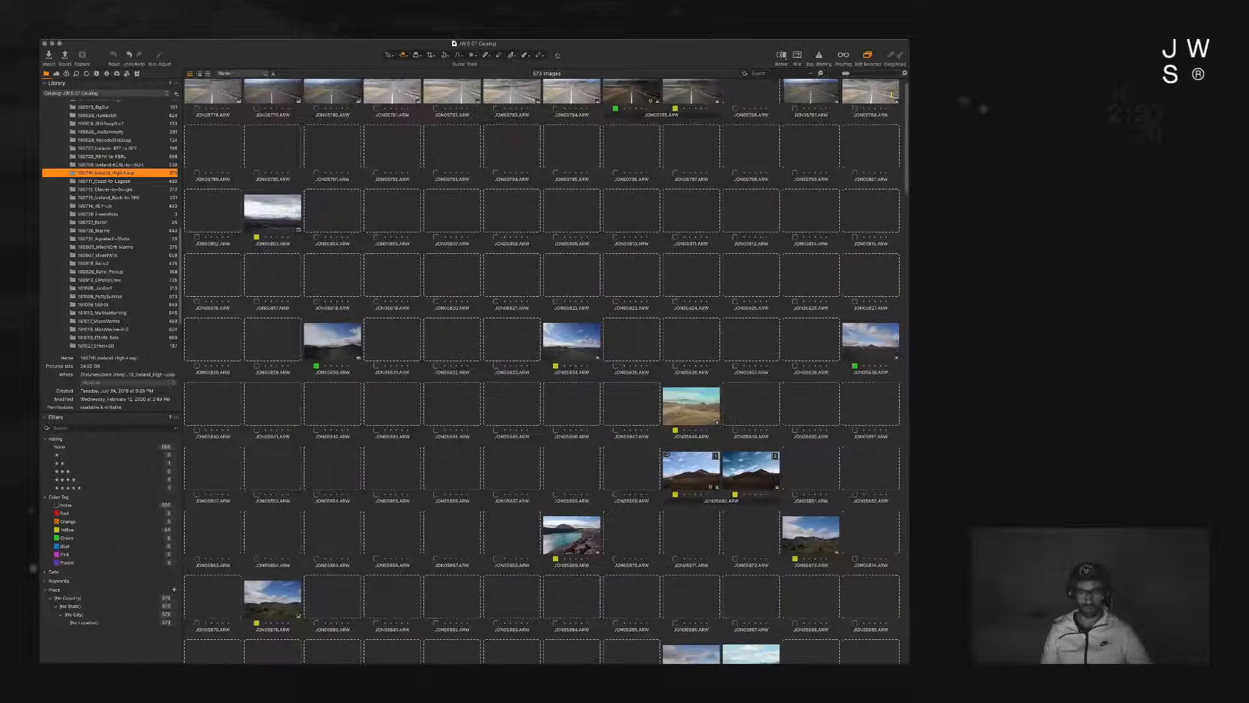
pyautogui.scroll(-20, 545, 371)
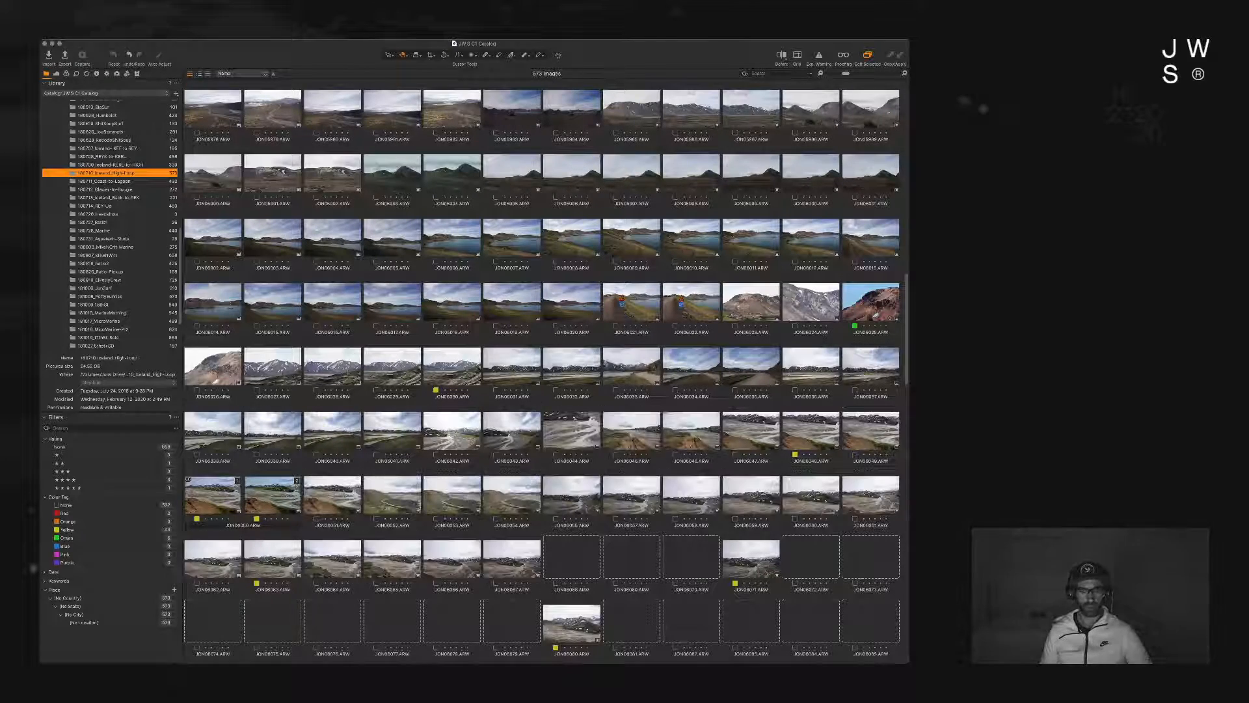
pyautogui.scroll(-12, 545, 371)
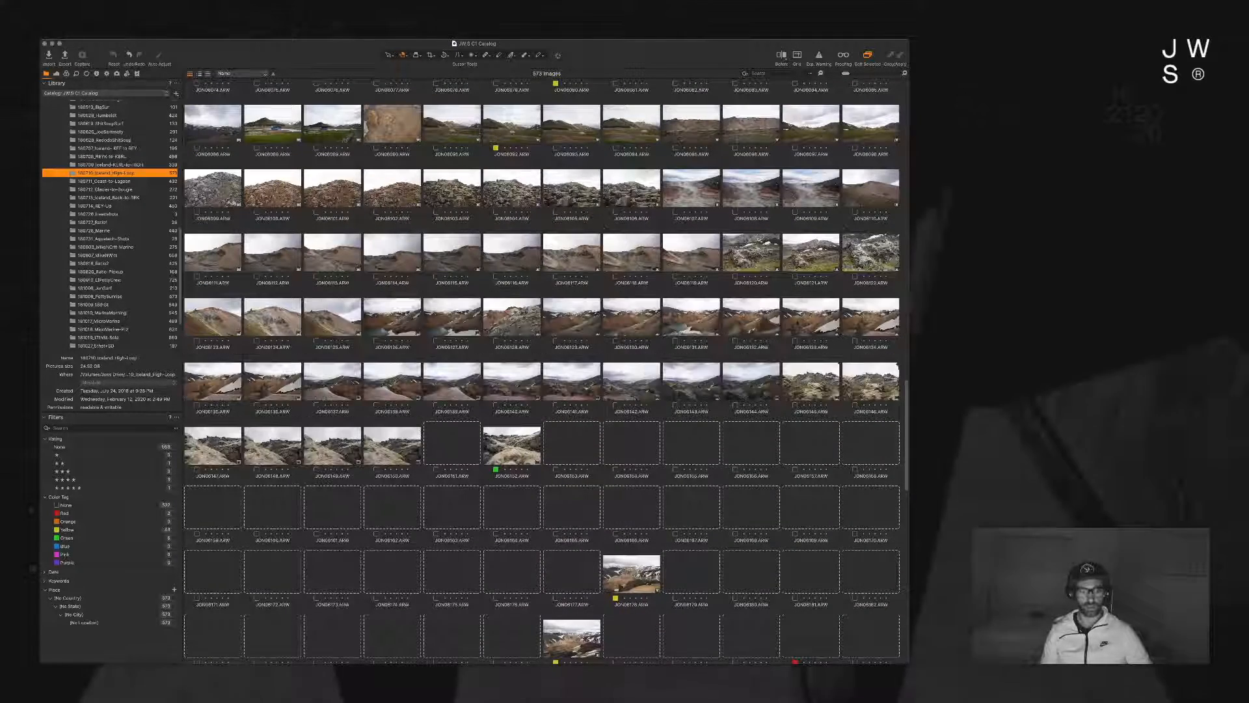
pyautogui.scroll(-10, 541, 371)
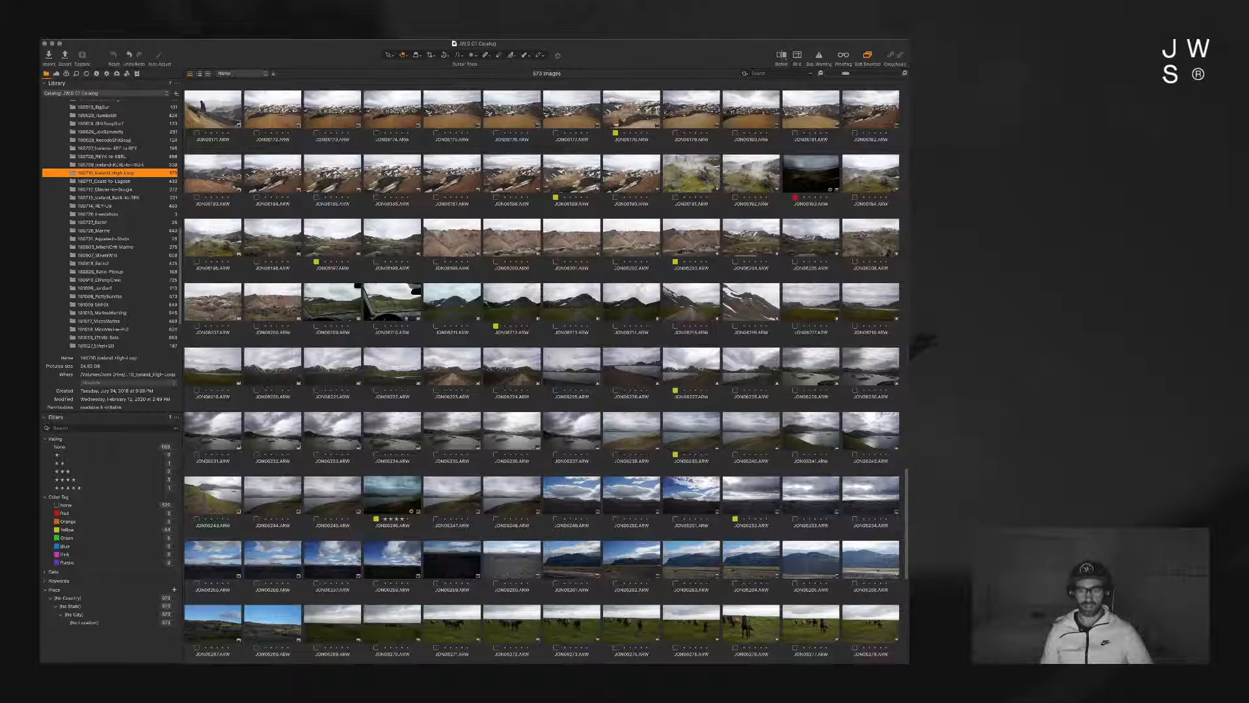
# Step: Open the yellow-tagged photo of the lake and snowy mountains and apply the shipwreck photo's copied adjustments to it
pyautogui.click(751, 366)
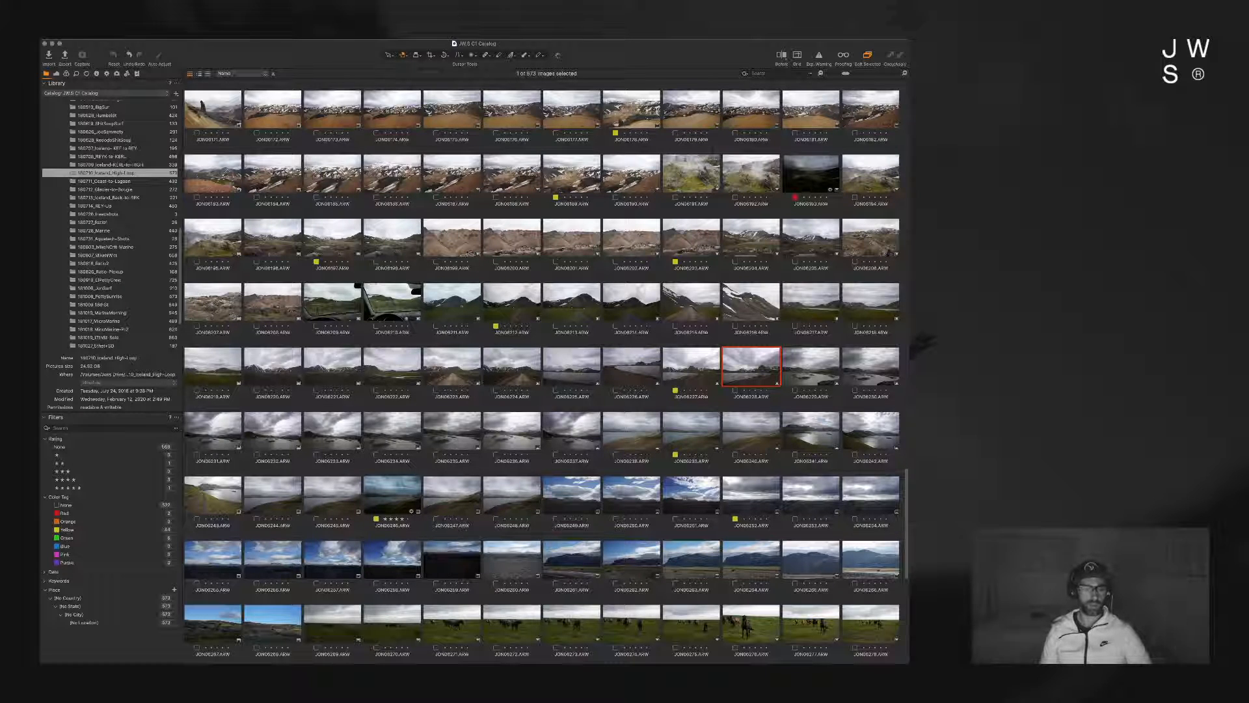
pyautogui.doubleClick(691, 366)
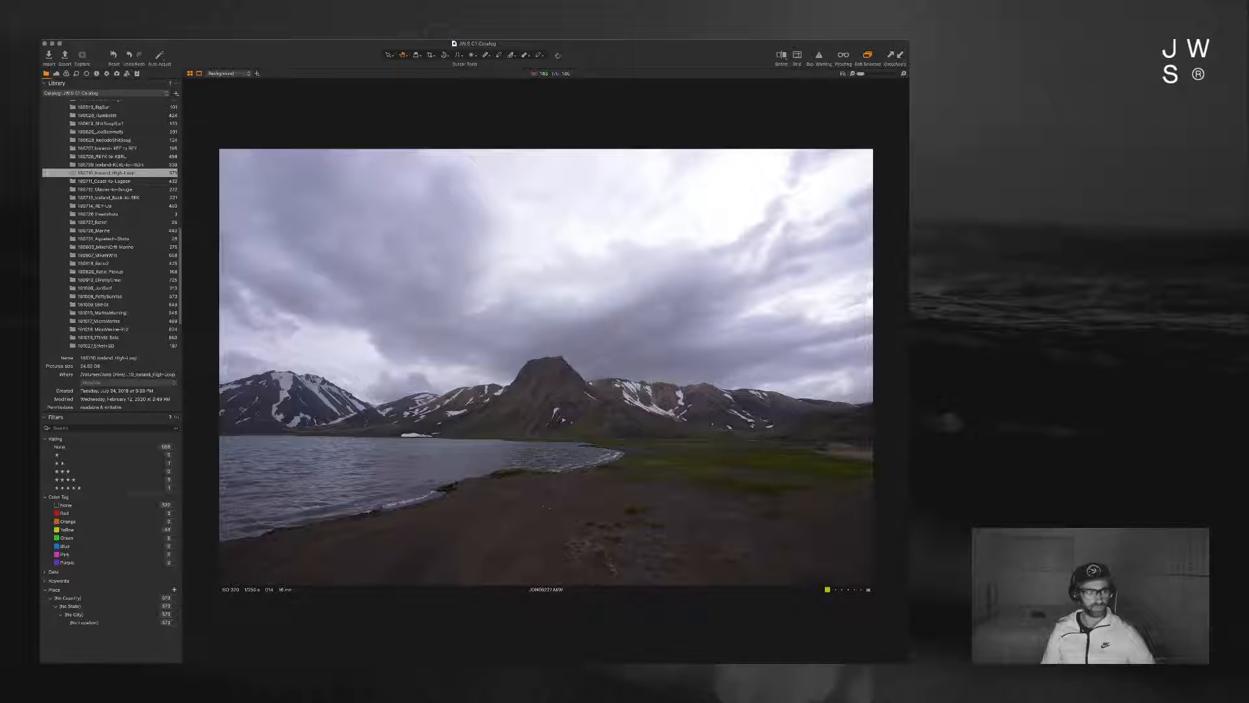
pyautogui.press('super+2')
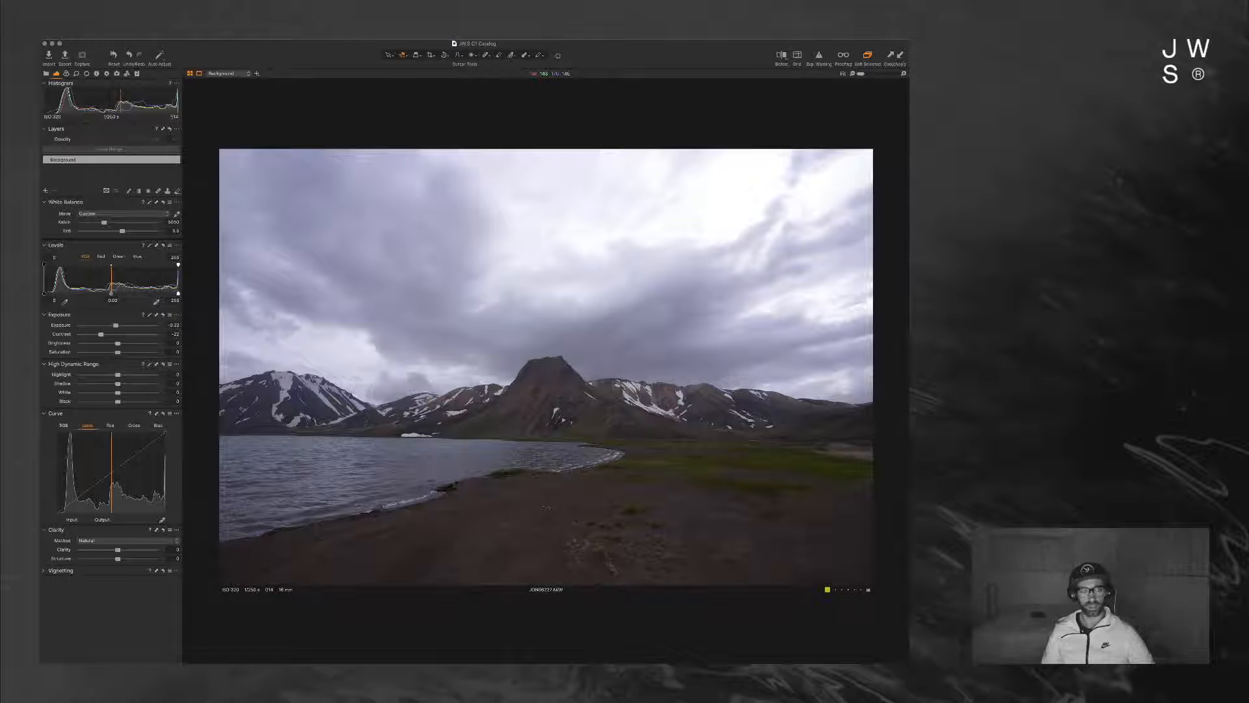
pyautogui.press('super+shift+v')
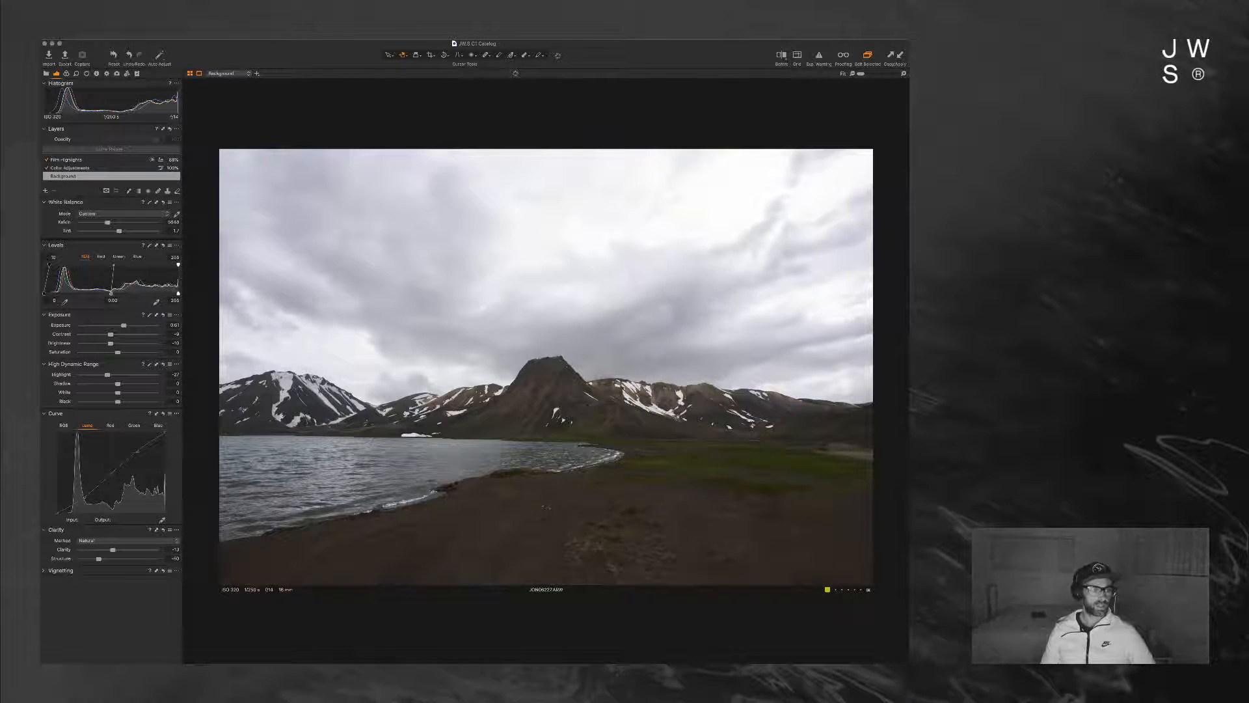
# Step: Darken the lake photo's Background layer with exposure about -1 and lower contrast, and flatten its Luma curve by lowering the white endpoint
pyautogui.moveTo(124, 325); pyautogui.dragTo(92, 333)
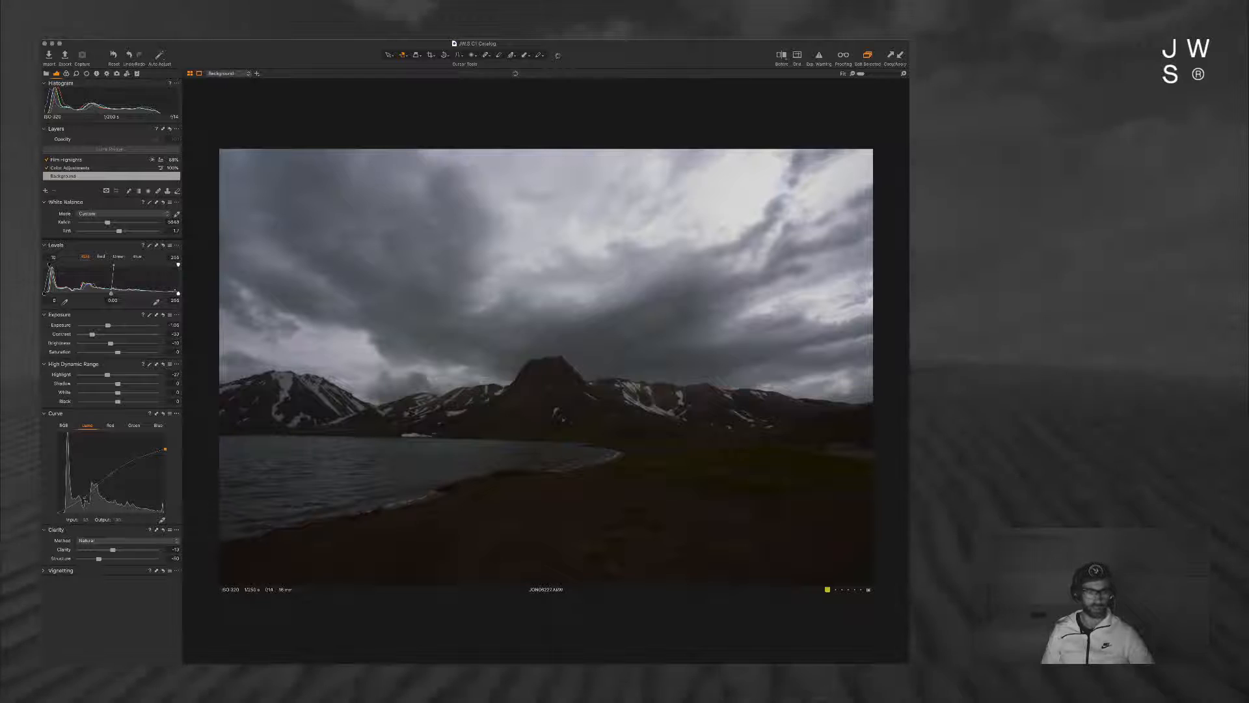
pyautogui.moveTo(112, 477); pyautogui.dragTo(111, 473)
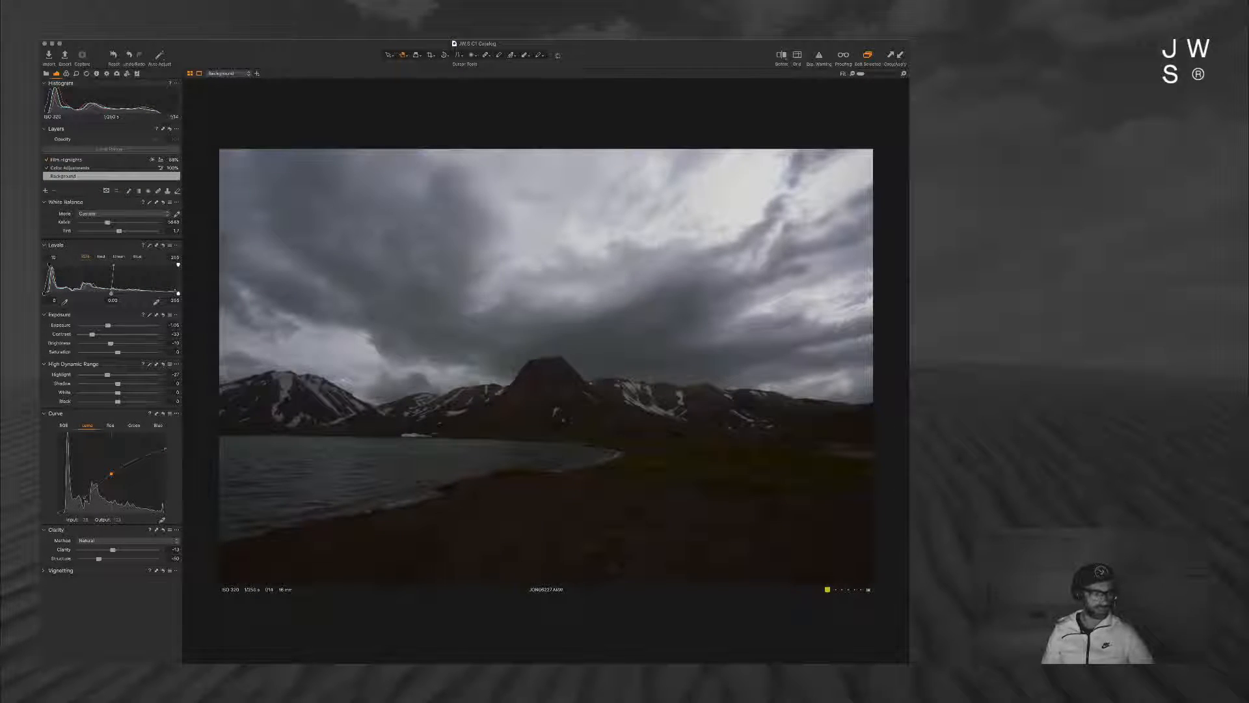
pyautogui.moveTo(67, 509); pyautogui.dragTo(66, 510)
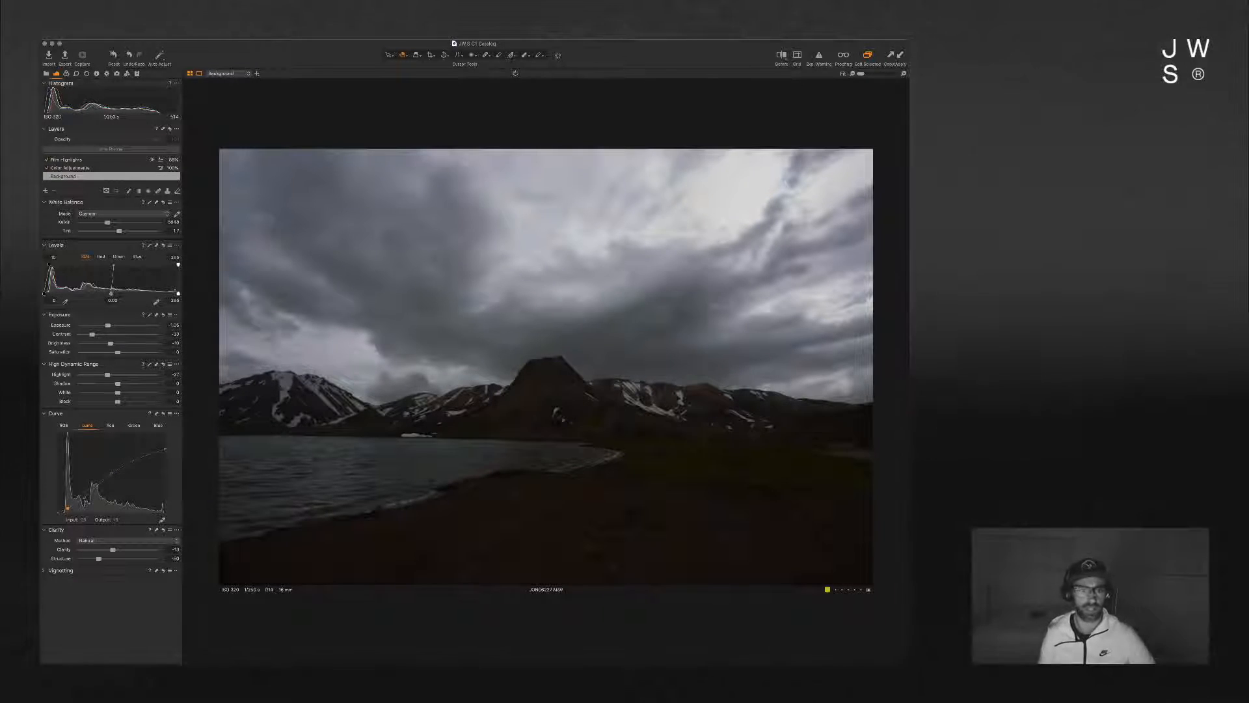
# Step: Return to the thumbnails and open the dark, red-tagged waterfall photo near the end of the folder
pyautogui.press('g')
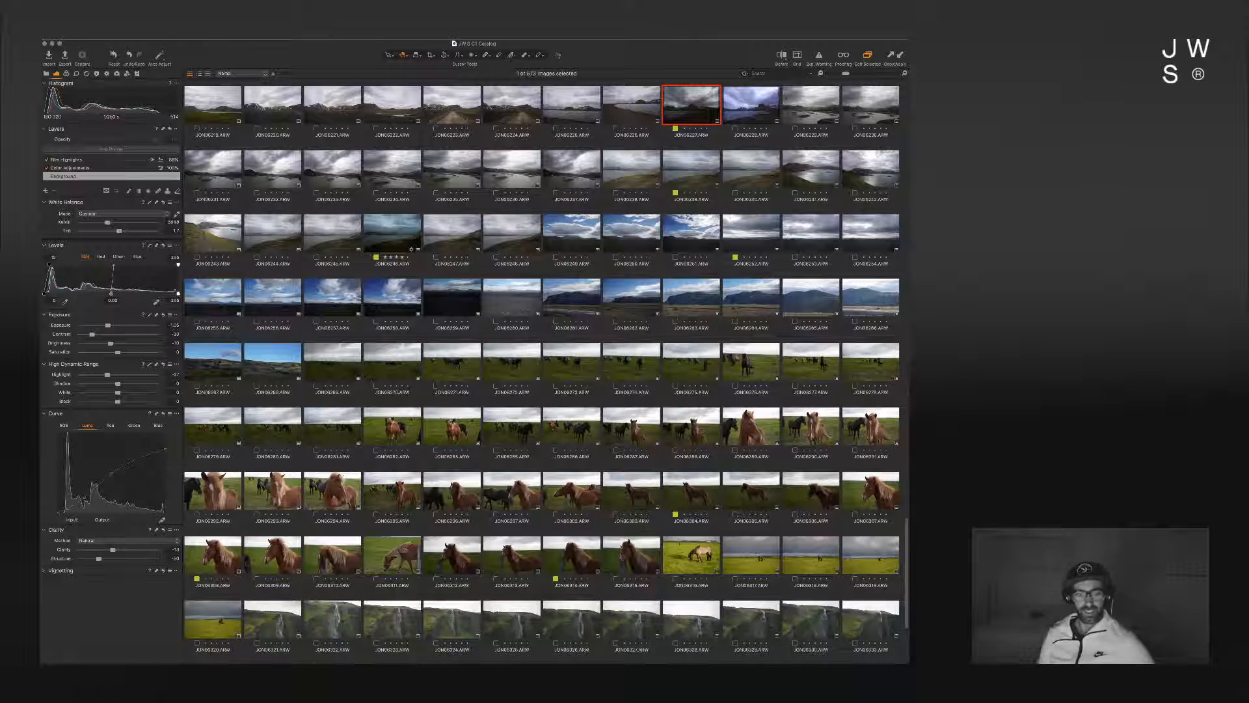
pyautogui.scroll(-5, 546, 369)
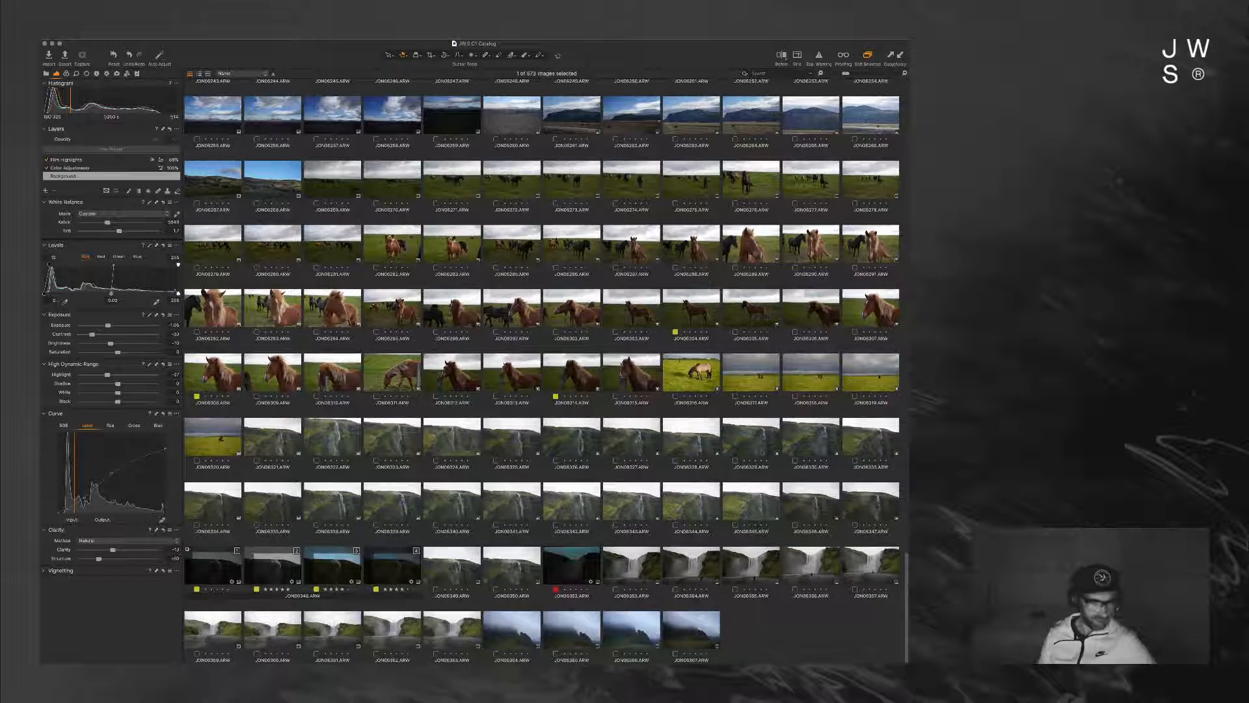
pyautogui.click(572, 566)
pyautogui.doubleClick(572, 566)
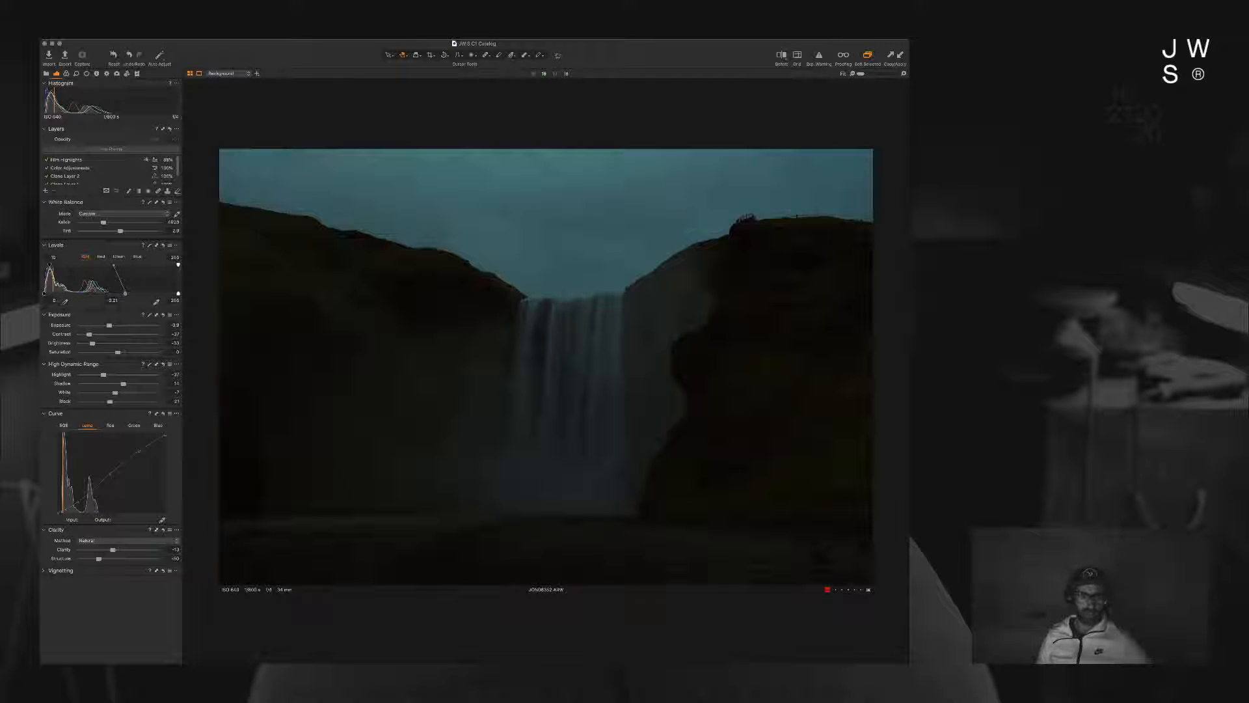
# Step: Raise the clarity of the waterfall photo moderately while inspecting the ridge and falls at 100%
pyautogui.doubleClick(688, 361)
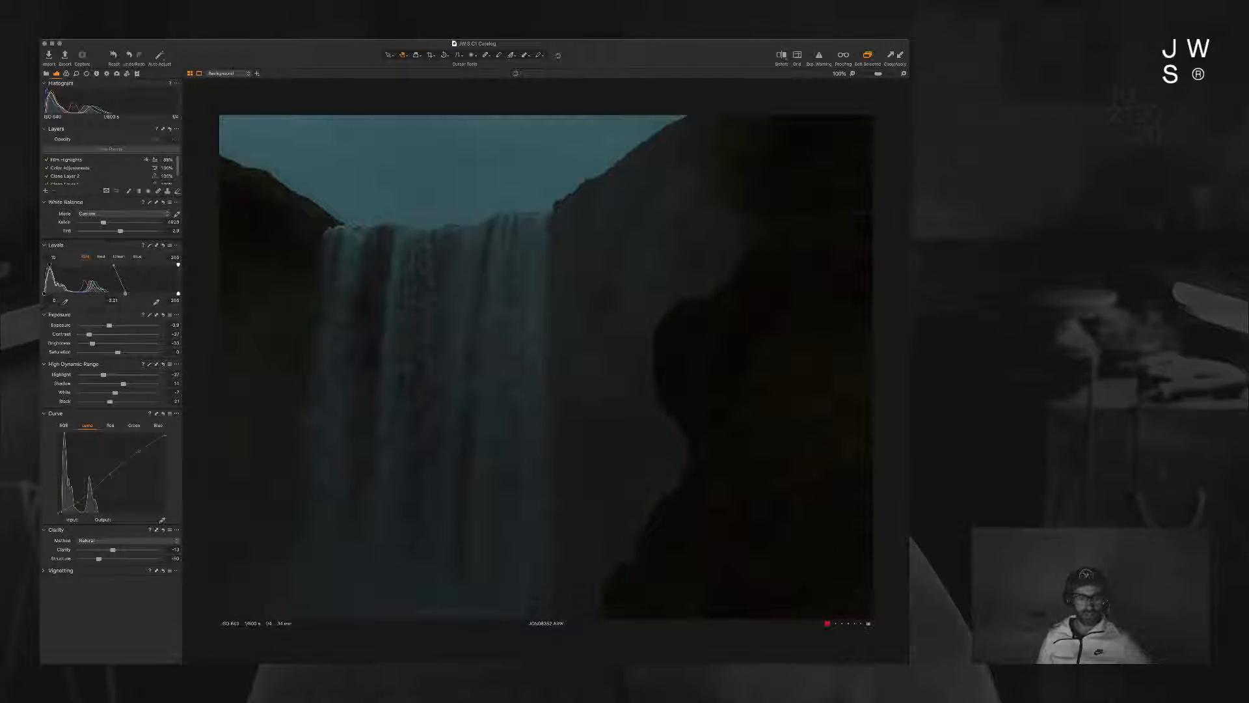
pyautogui.moveTo(687, 362); pyautogui.dragTo(841, 579)
pyautogui.hscroll(-5, 546, 367)
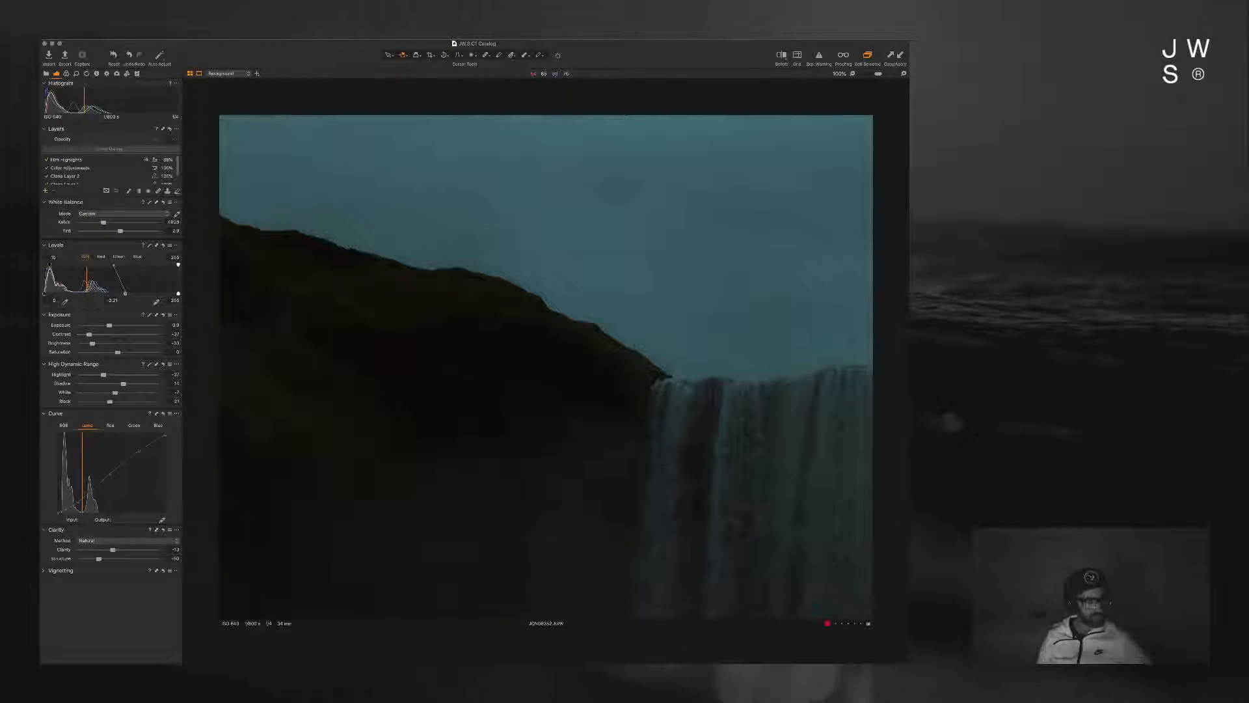
pyautogui.press('super+alt+6')
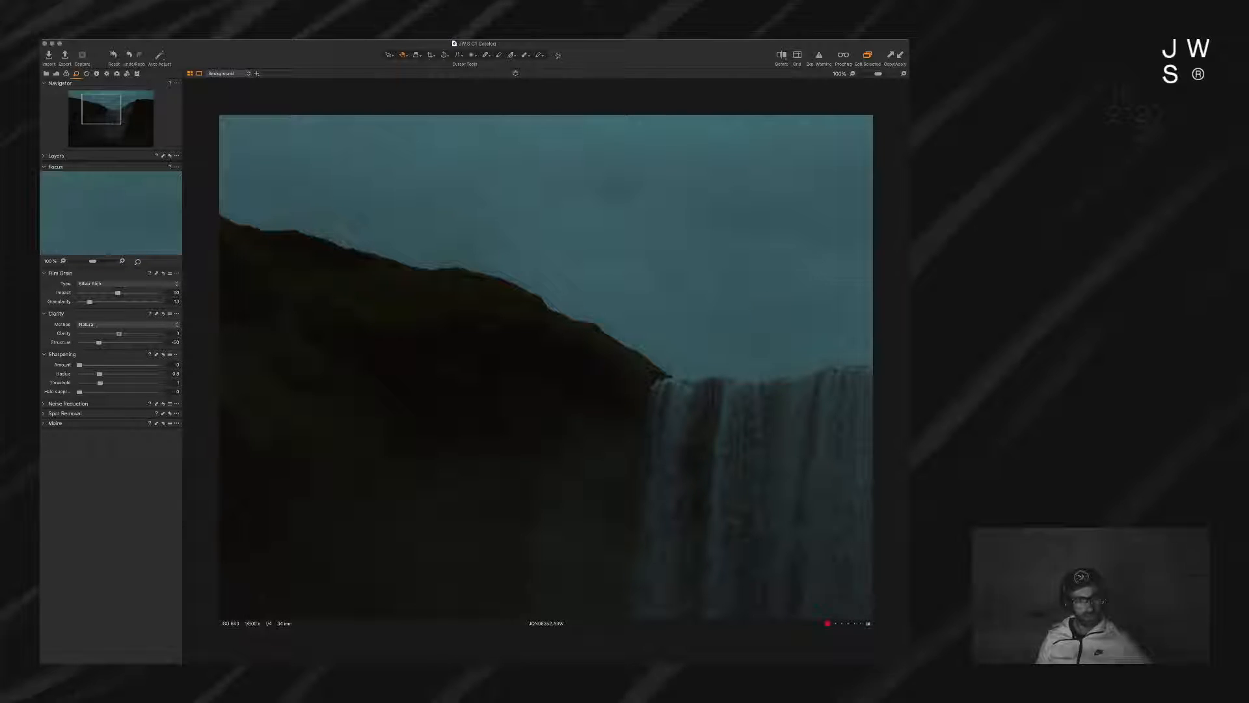
pyautogui.moveTo(119, 333); pyautogui.dragTo(129, 333)
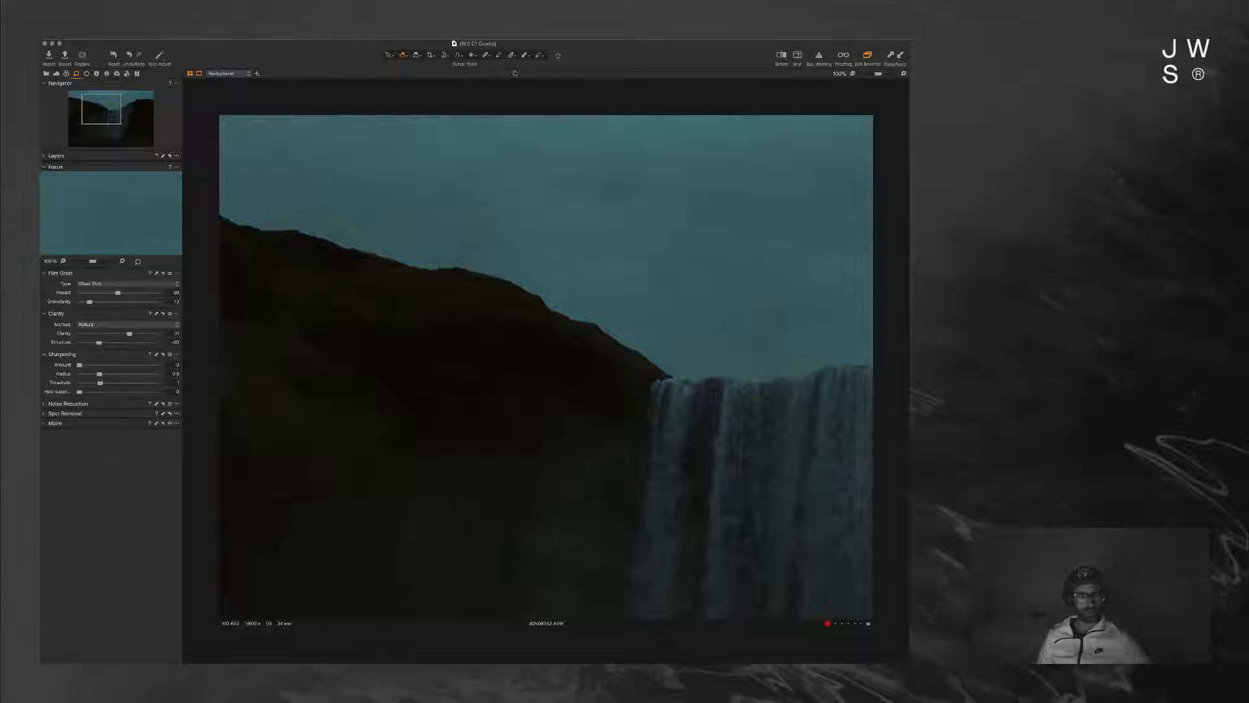
# Step: Return to the thumbnails and browse the ungraded green waterfall photos one after another
pyautogui.press('super+0')
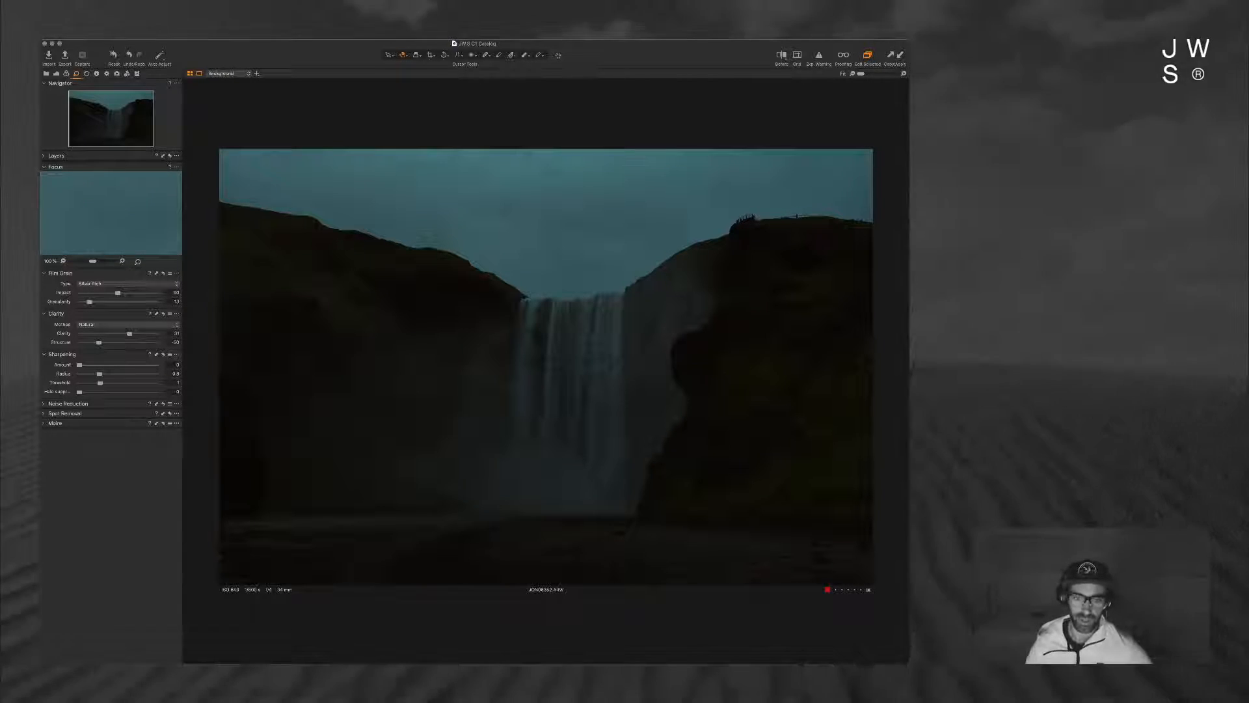
pyautogui.press('g')
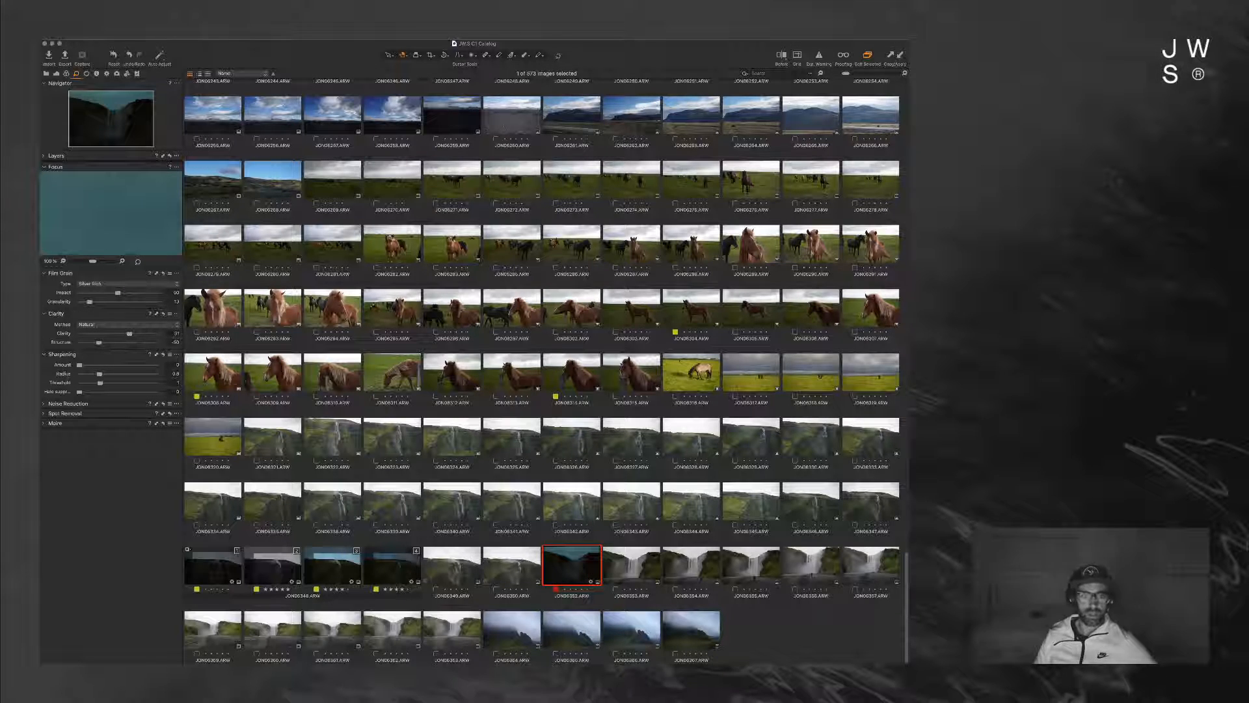
pyautogui.click(332, 437)
pyautogui.doubleClick(333, 438)
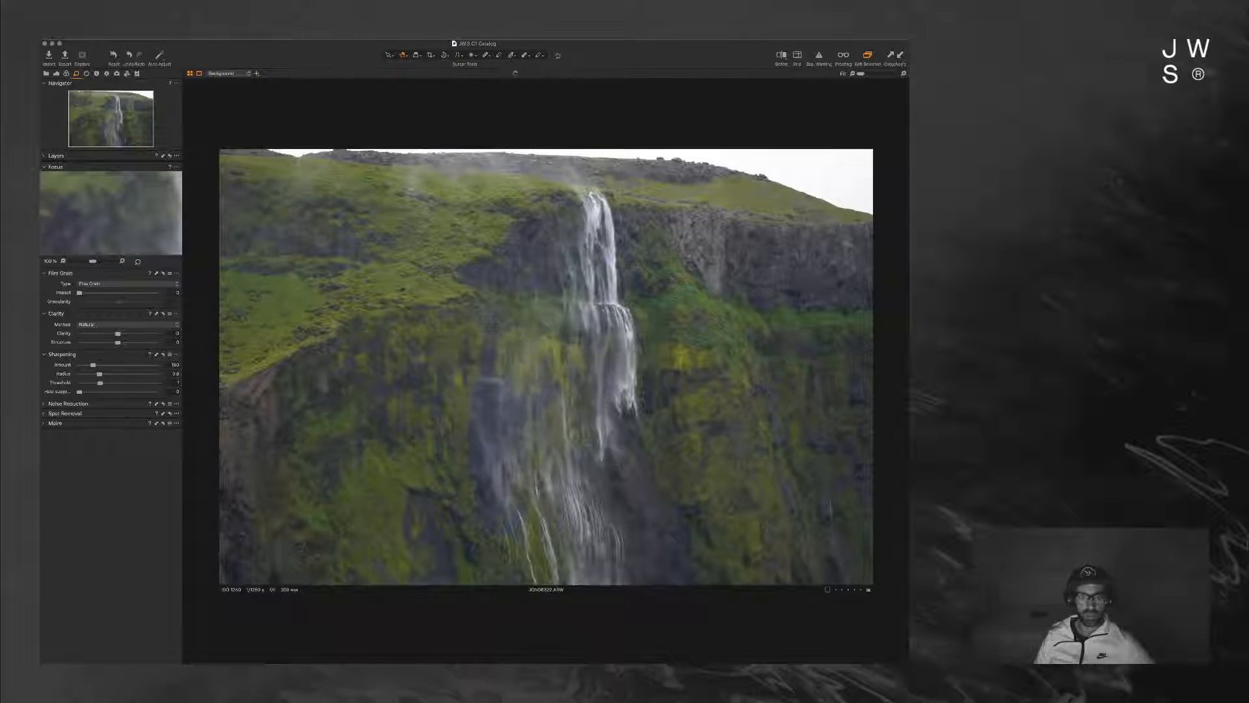
pyautogui.press('Right')
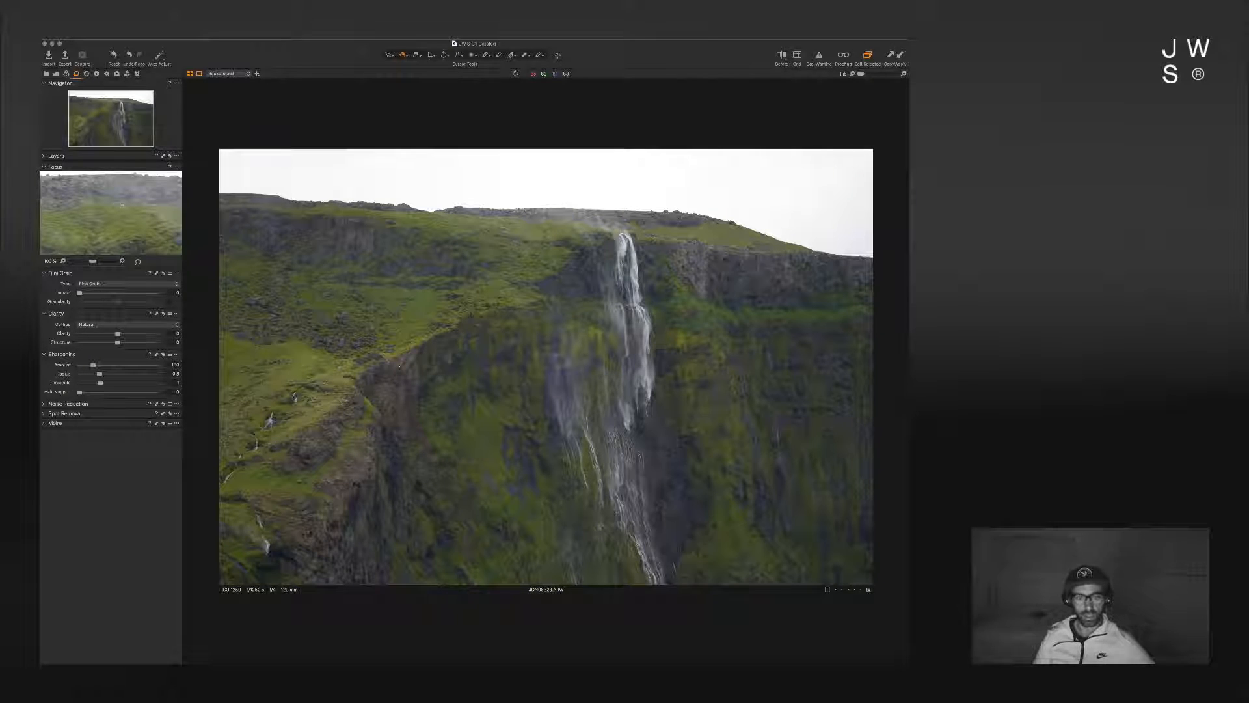
pyautogui.press('Right')
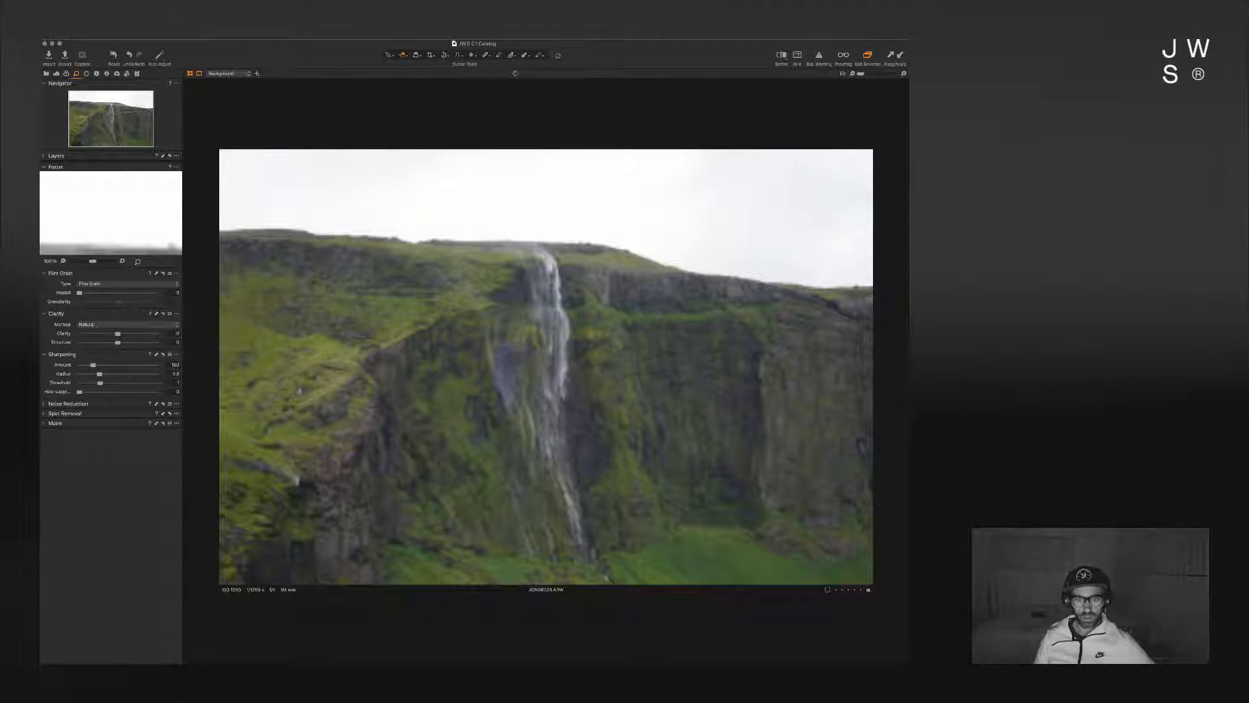
pyautogui.press('alt+super+v')
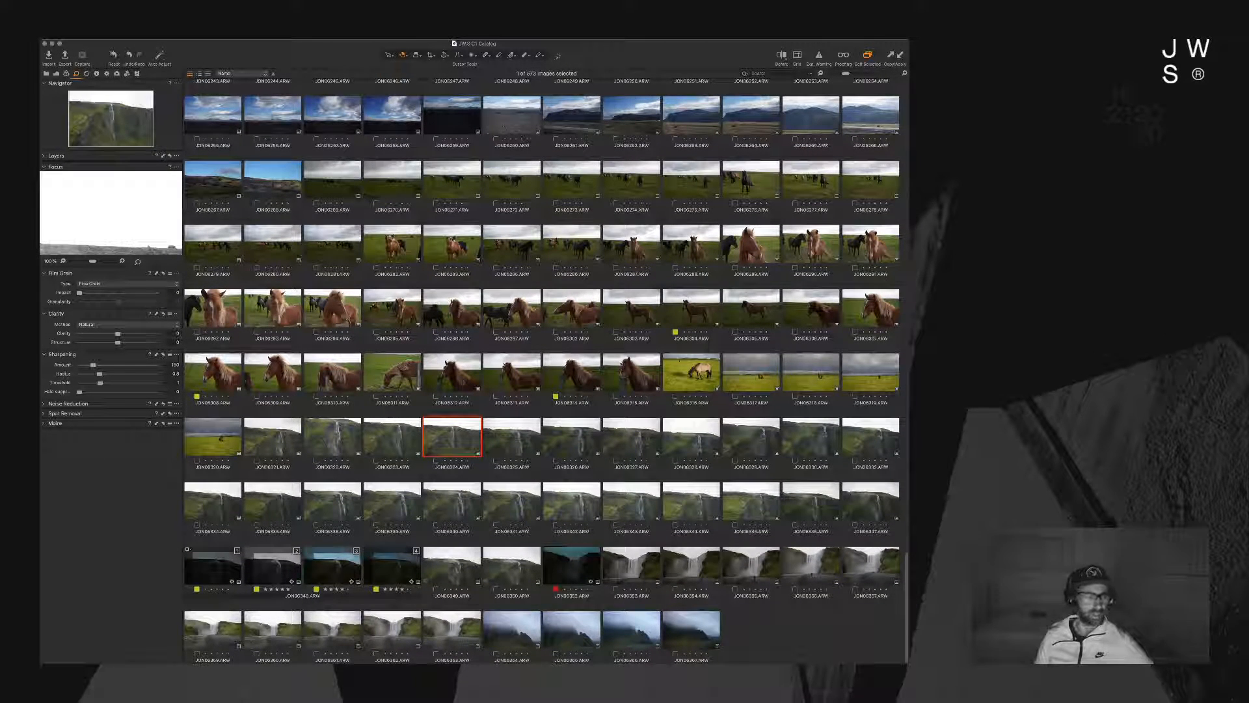
pyautogui.press('alt+super+v')
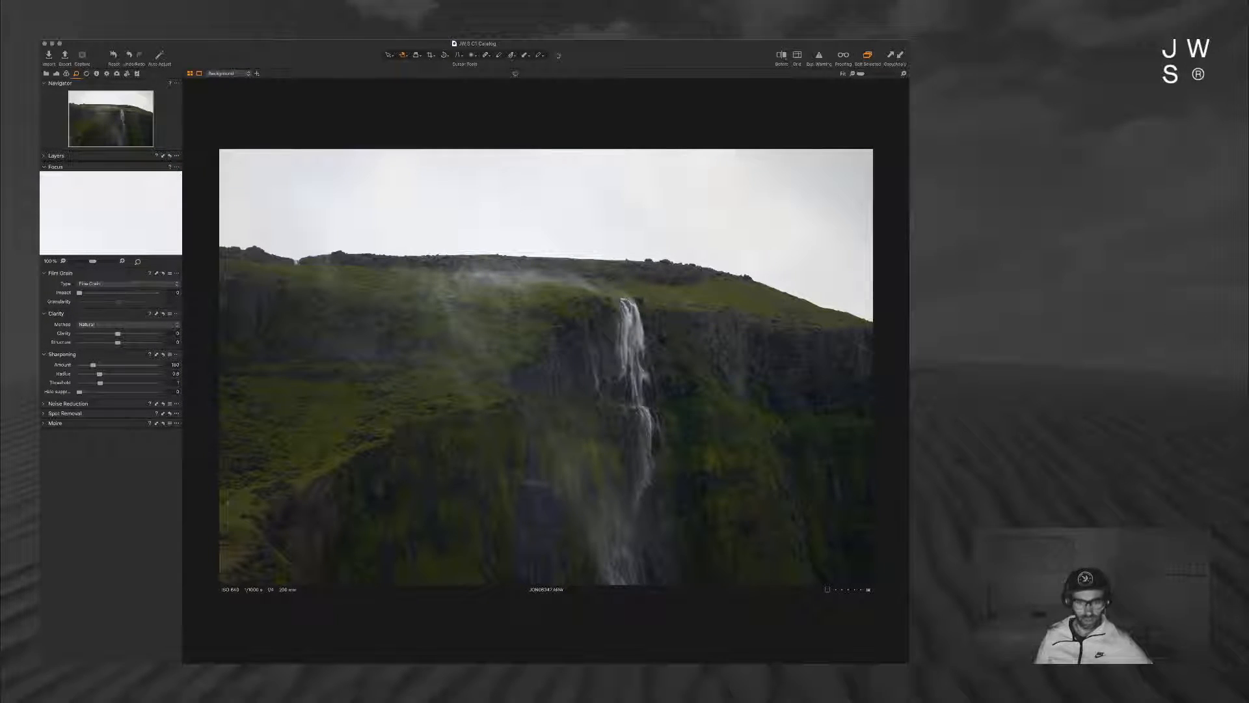
pyautogui.press('alt+super+v')
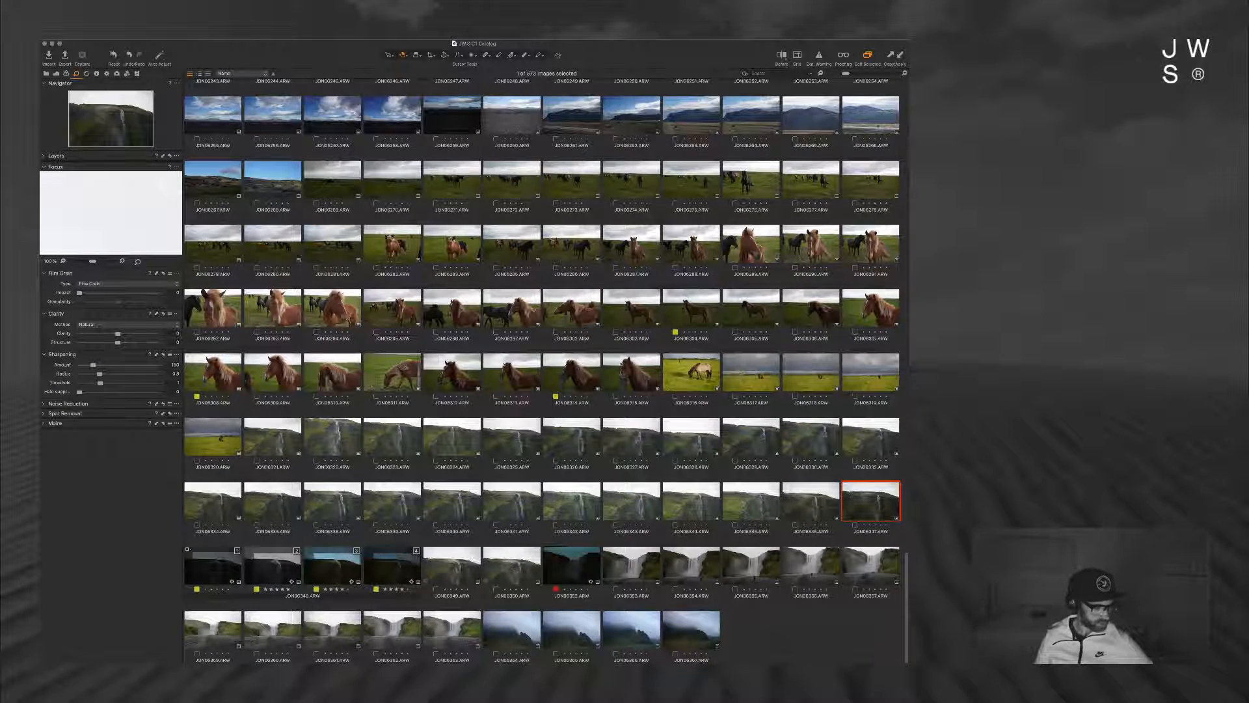
# Step: Compare the black-and-white, light blue and dark blue variants of the graded windblown waterfall photo
pyautogui.doubleClick(273, 566)
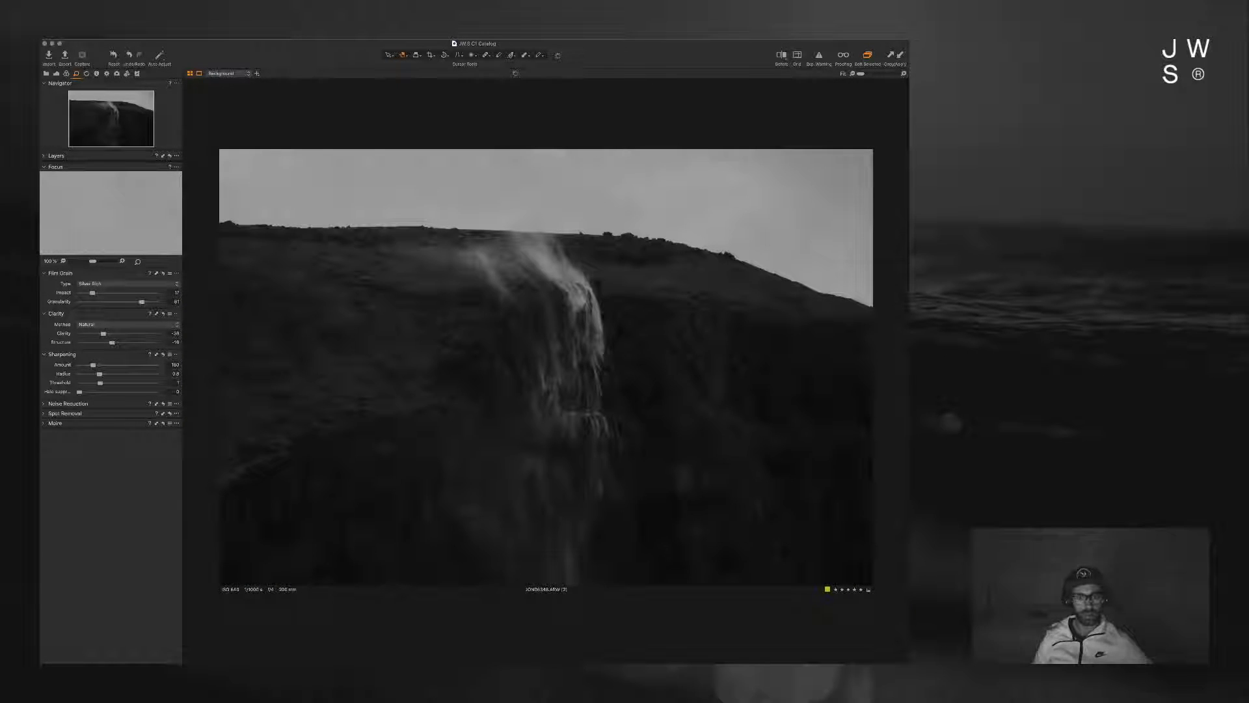
pyautogui.press('Right')
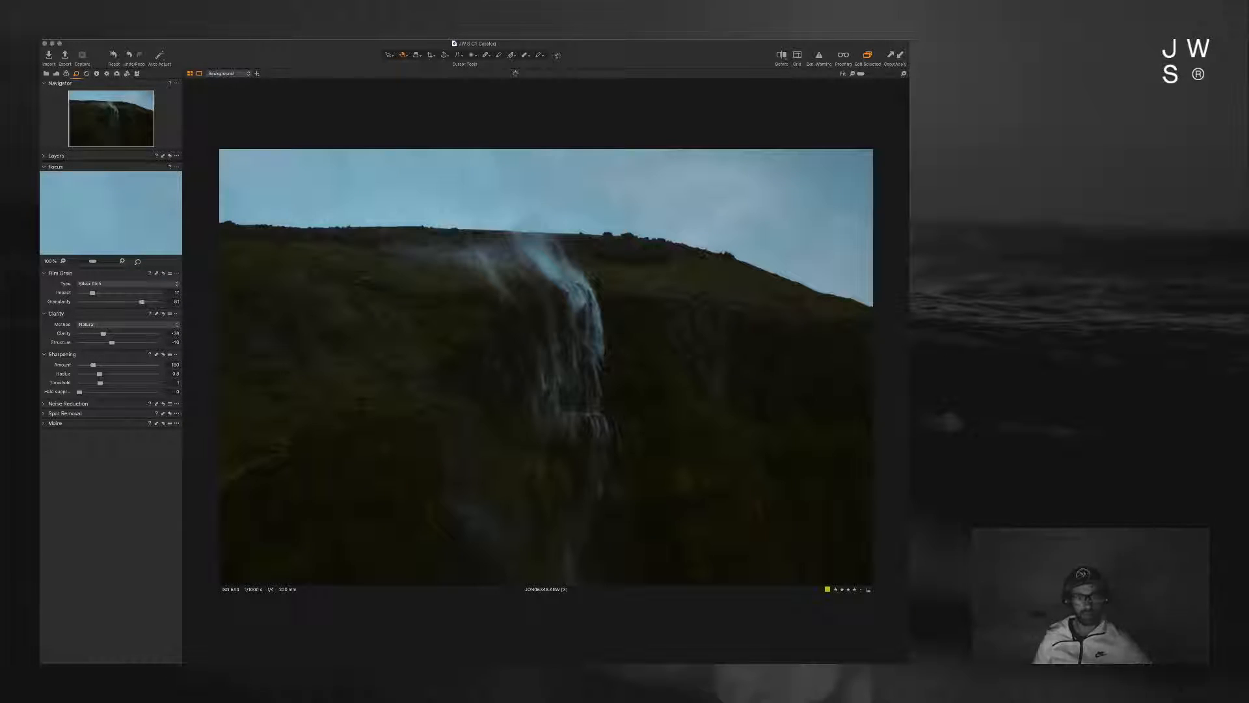
pyautogui.press('Right')
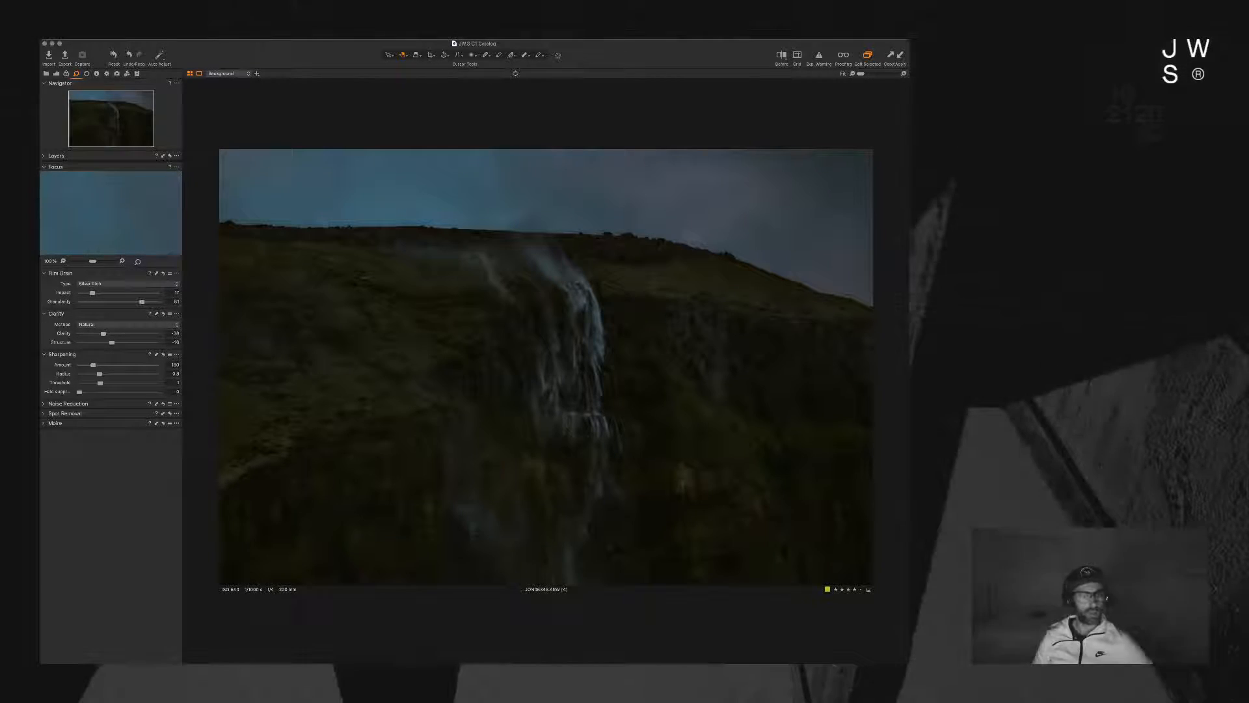
pyautogui.press('g')
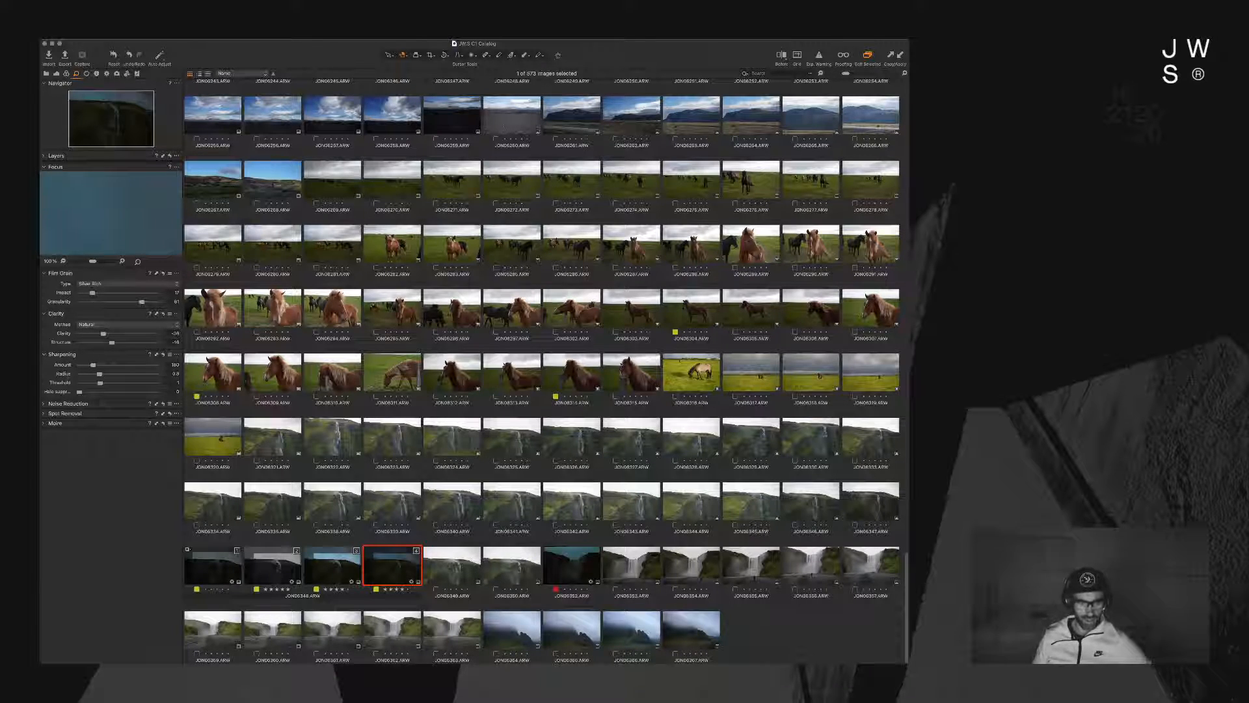
# Step: Create a new variant of the windblown waterfall photo, open it and reset all its adjustments, including the crop
pyautogui.press('F7')
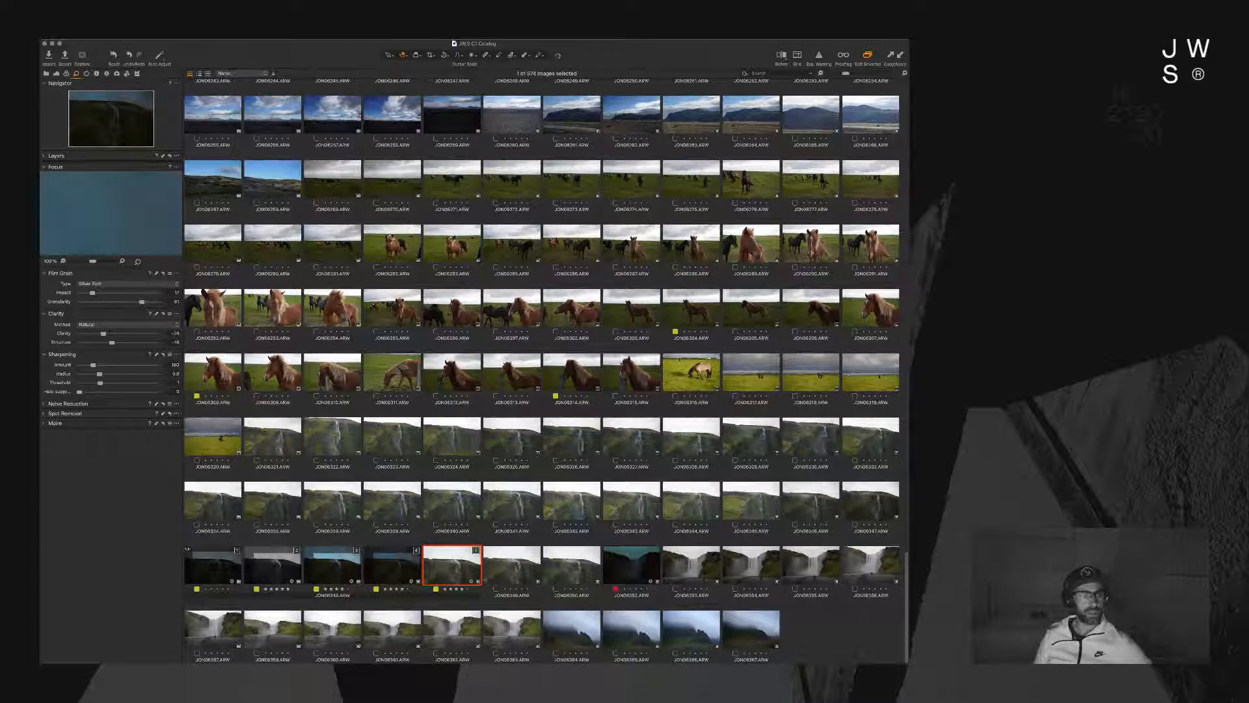
pyautogui.press('g')
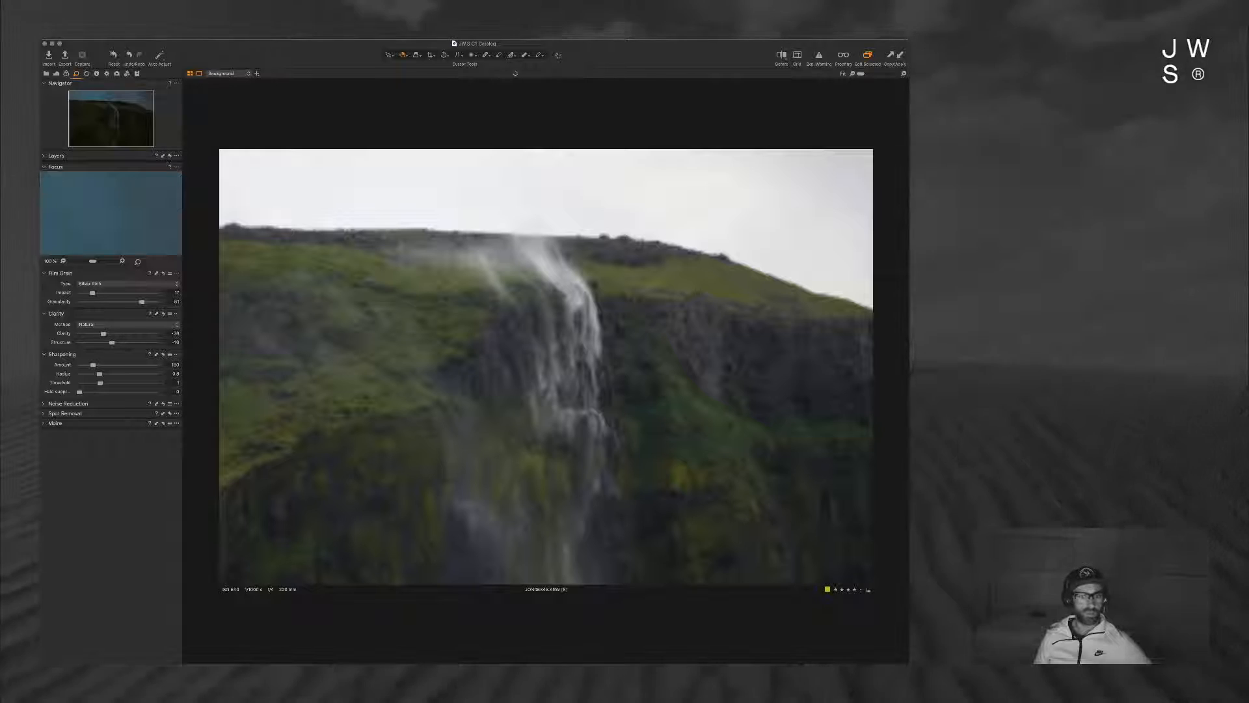
pyautogui.click(55, 73)
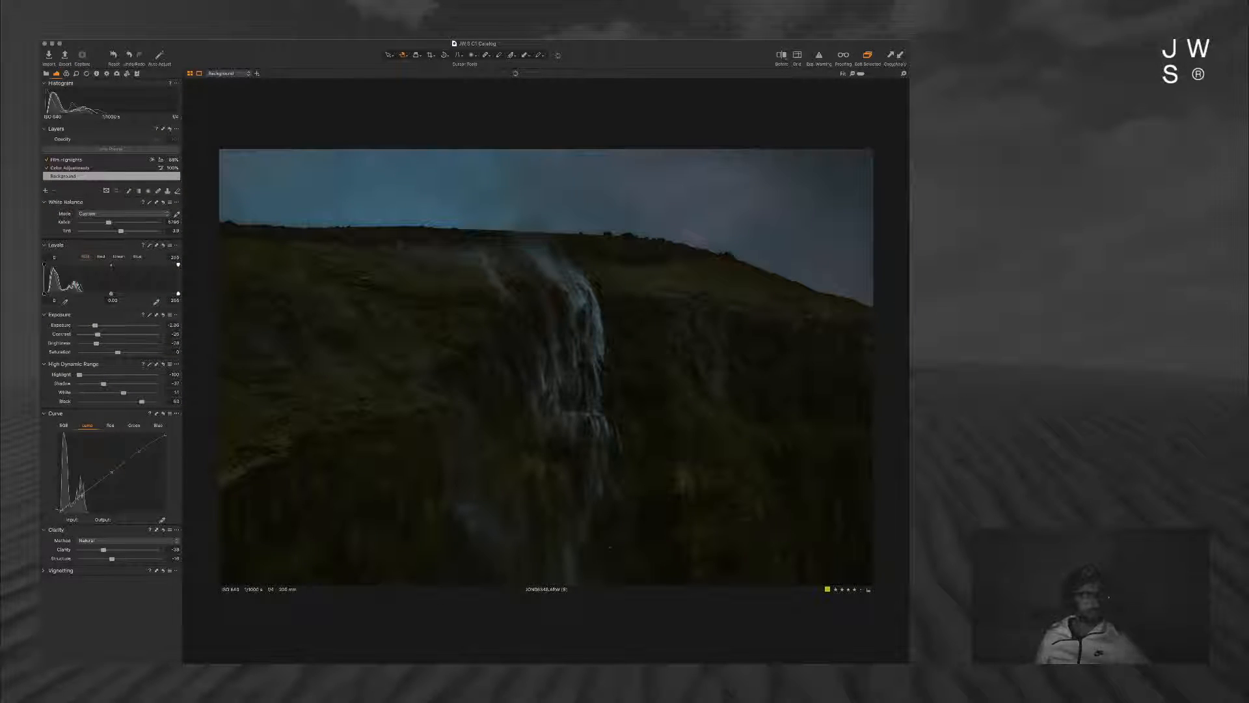
pyautogui.press('super+r')
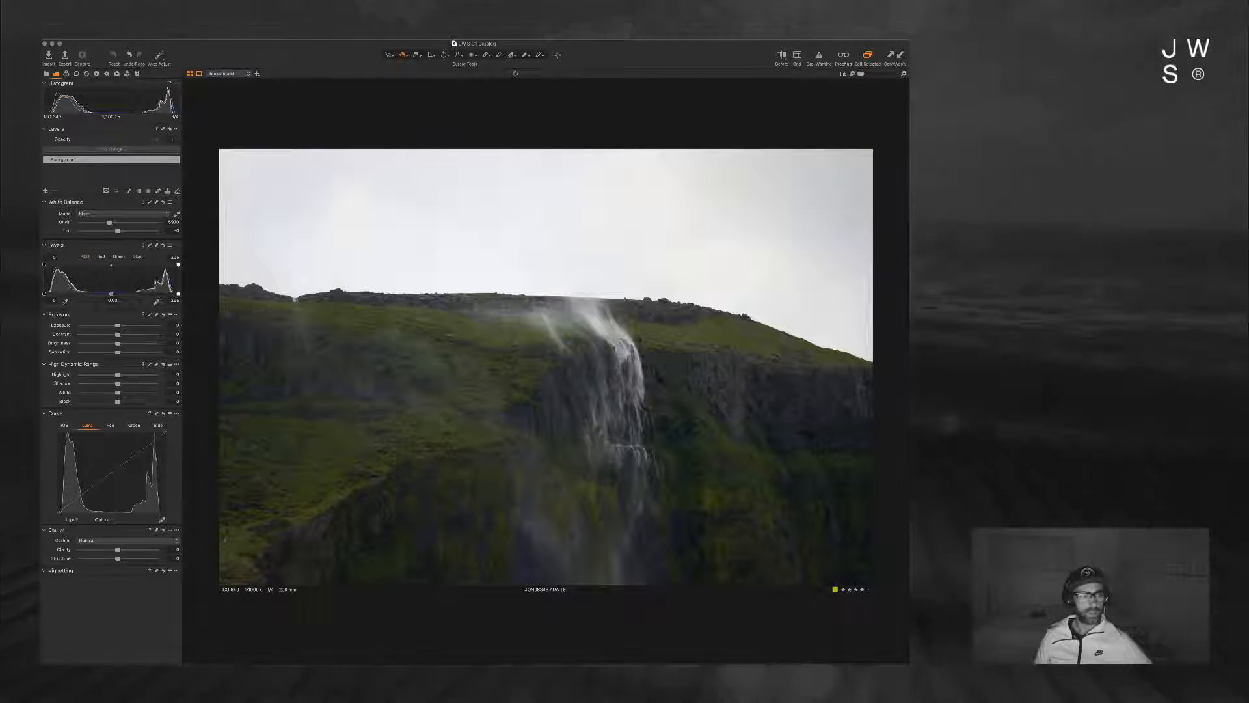
# Step: Crop the new waterfall variant tighter, trimming mainly the sky and the left side while keeping the falls slightly right of center
pyautogui.moveTo(219, 149); pyautogui.dragTo(315, 212)
pyautogui.moveTo(618, 432); pyautogui.dragTo(608, 432)
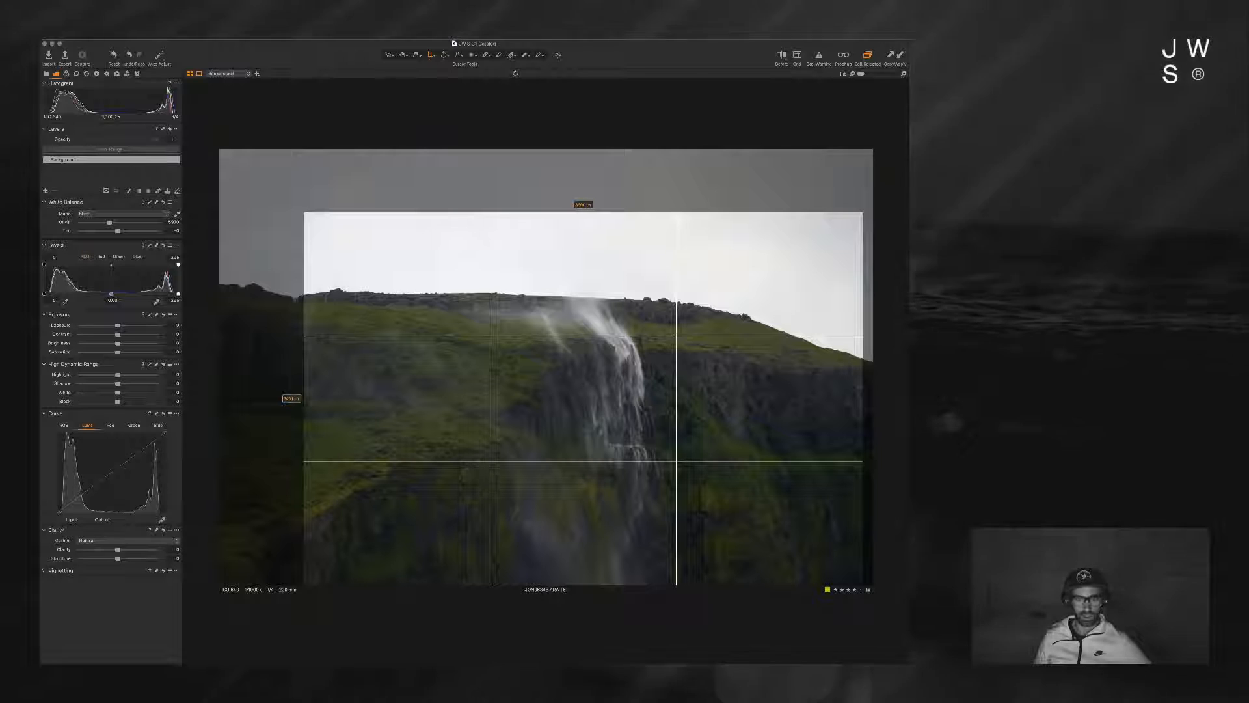
pyautogui.moveTo(608, 432); pyautogui.dragTo(611, 432)
pyautogui.press('h')
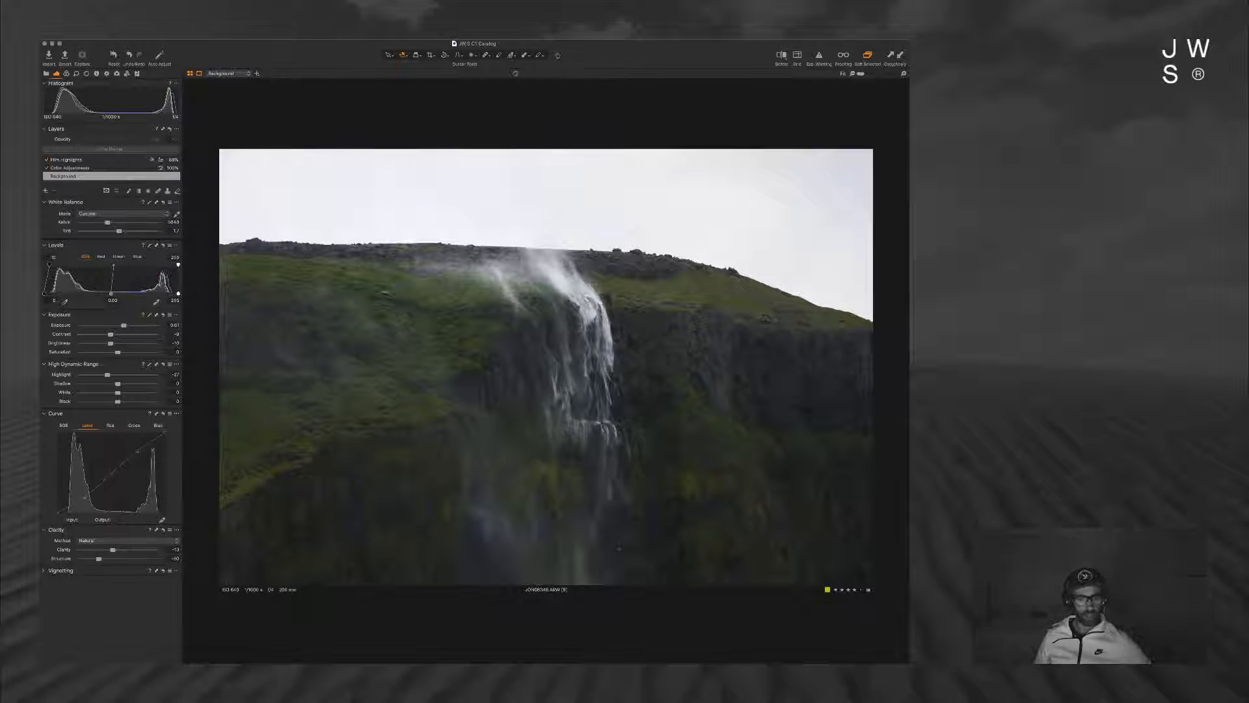
# Step: Darken the Background layer with exposure about -0.6 and a lower Levels midtone, raise shadows and whites, and reduce contrast and brightness
pyautogui.moveTo(124, 325); pyautogui.dragTo(112, 326)
pyautogui.moveTo(127, 393); pyautogui.dragTo(125, 383)
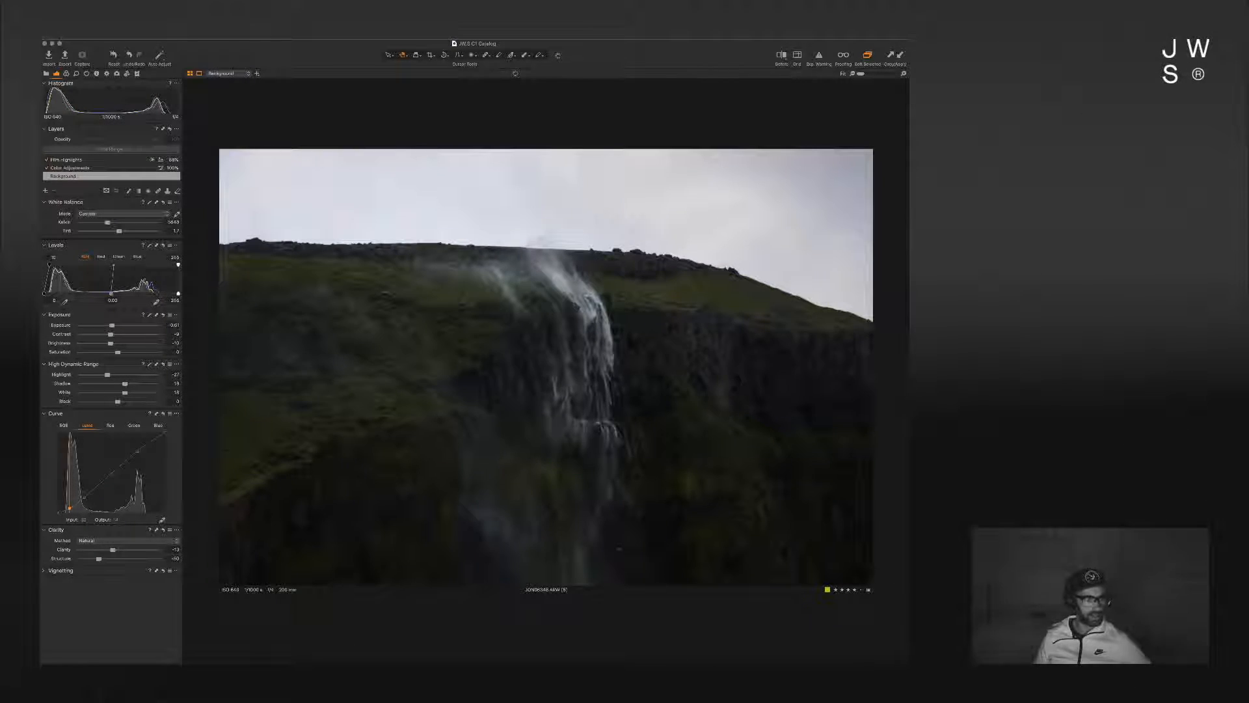
pyautogui.moveTo(113, 293); pyautogui.dragTo(119, 293)
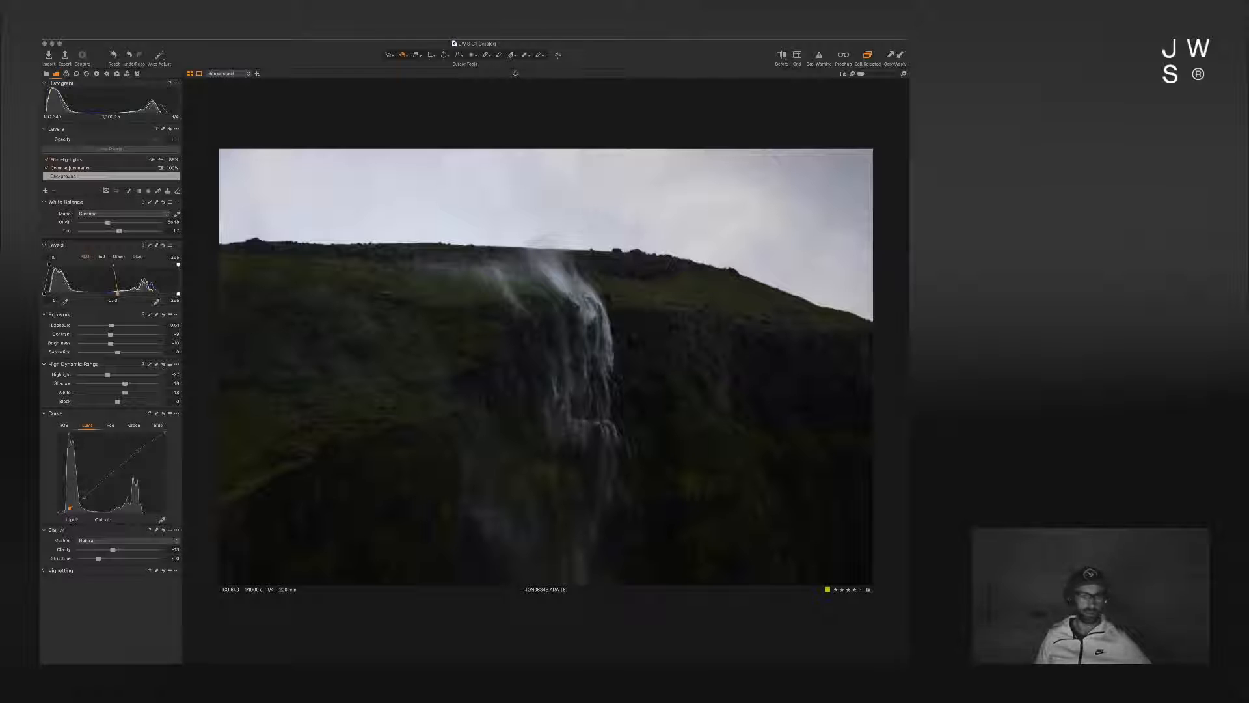
pyautogui.moveTo(111, 334); pyautogui.dragTo(106, 343)
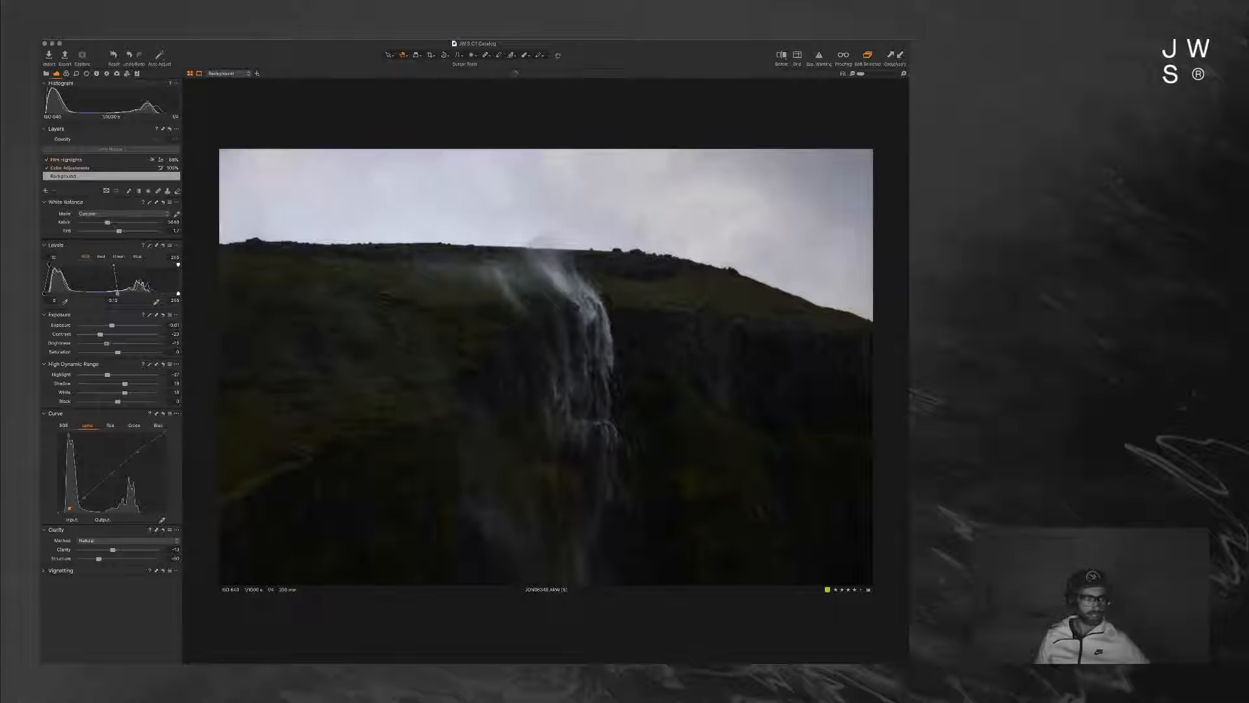
# Step: Set highlights to -100, lift shadows slightly, lower blacks, brightness and contrast further, and check the falls at 100%
pyautogui.moveTo(125, 384); pyautogui.dragTo(126, 383)
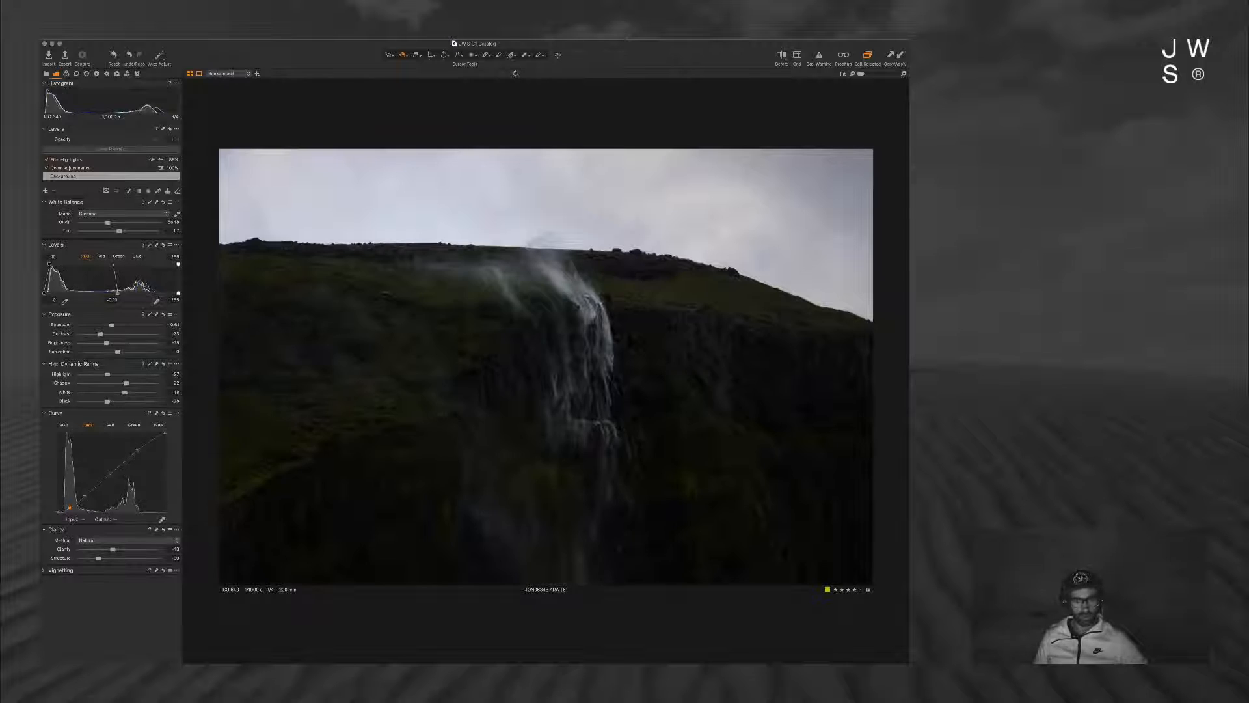
pyautogui.moveTo(118, 401); pyautogui.dragTo(112, 401)
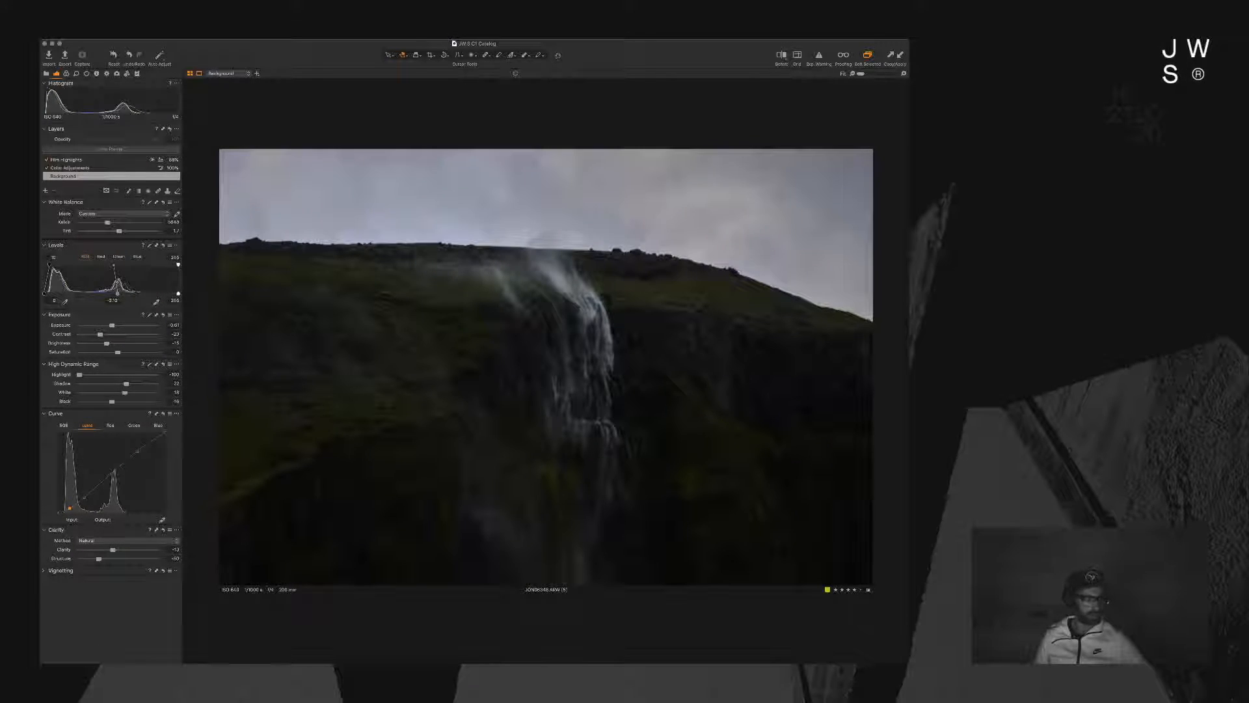
pyautogui.moveTo(106, 343); pyautogui.dragTo(99, 343)
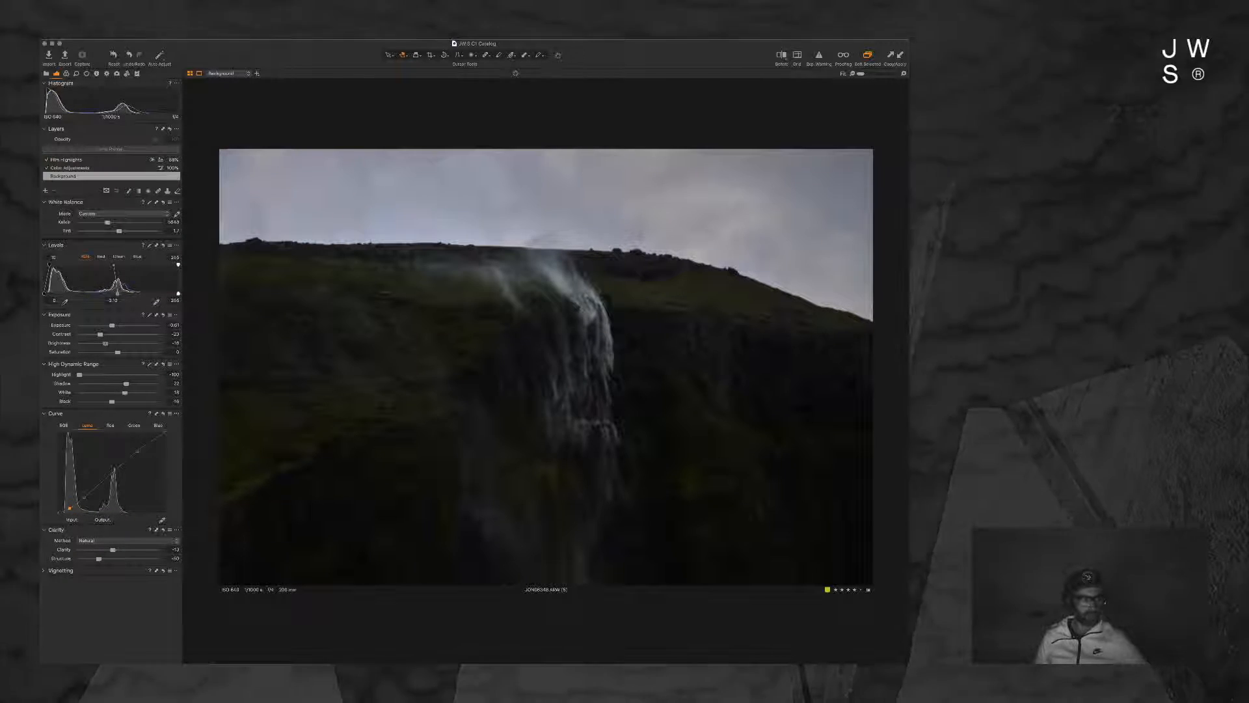
pyautogui.moveTo(100, 334); pyautogui.dragTo(91, 334)
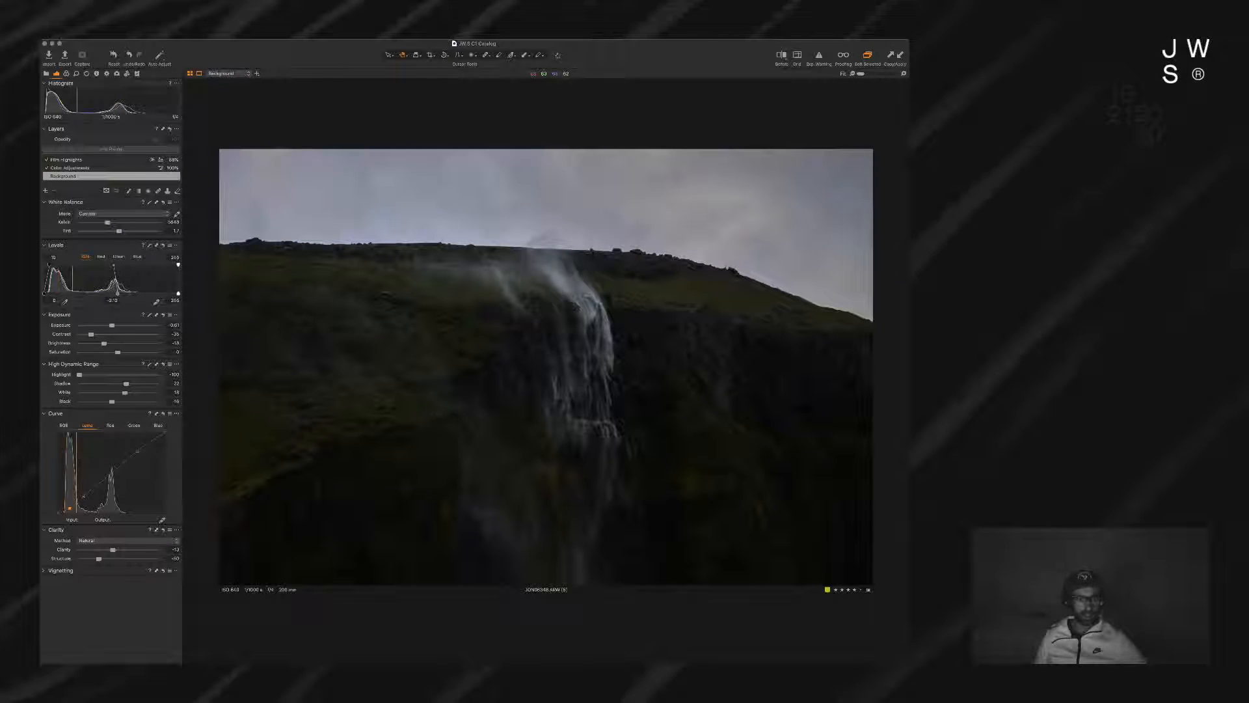
pyautogui.doubleClick(620, 296)
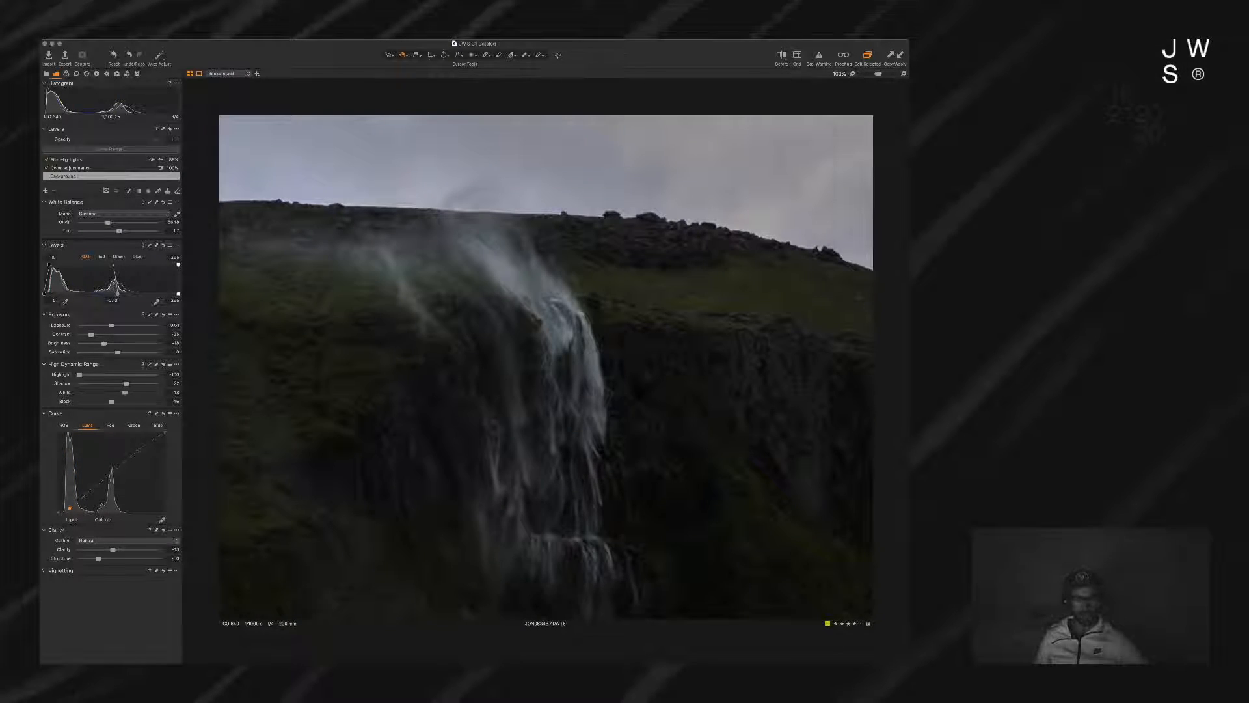
pyautogui.moveTo(621, 296); pyautogui.dragTo(694, 201)
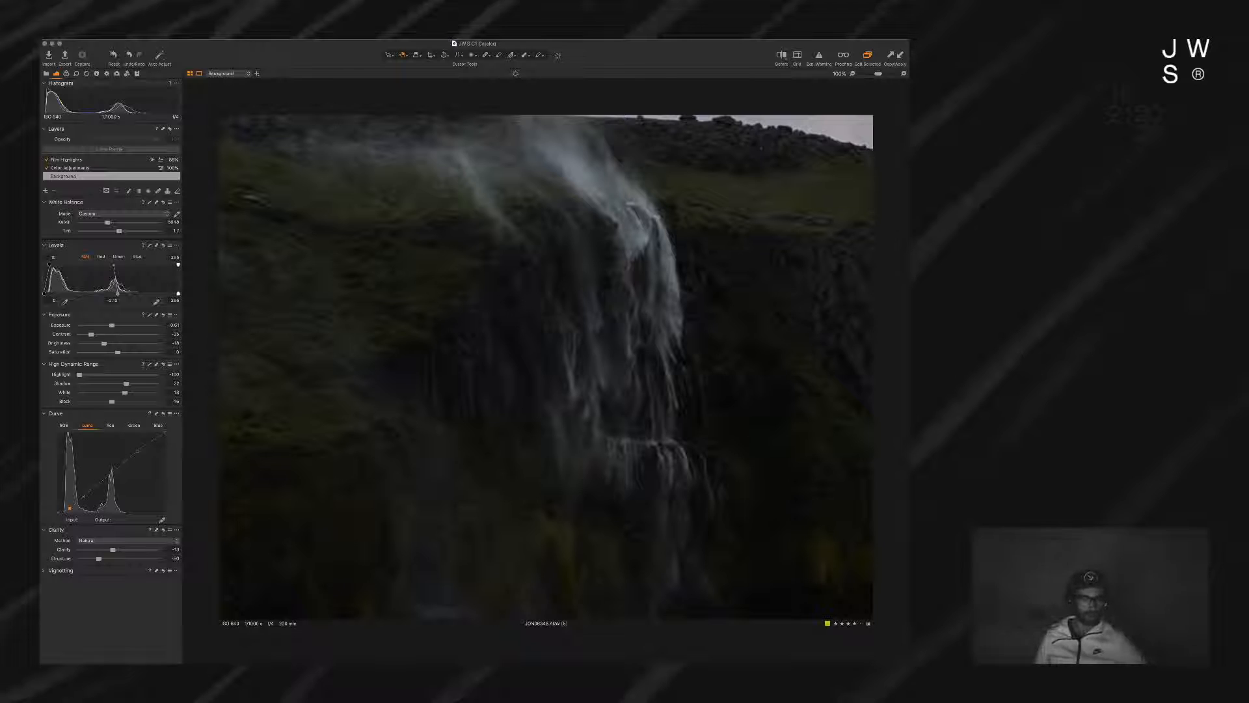
pyautogui.doubleClick(694, 201)
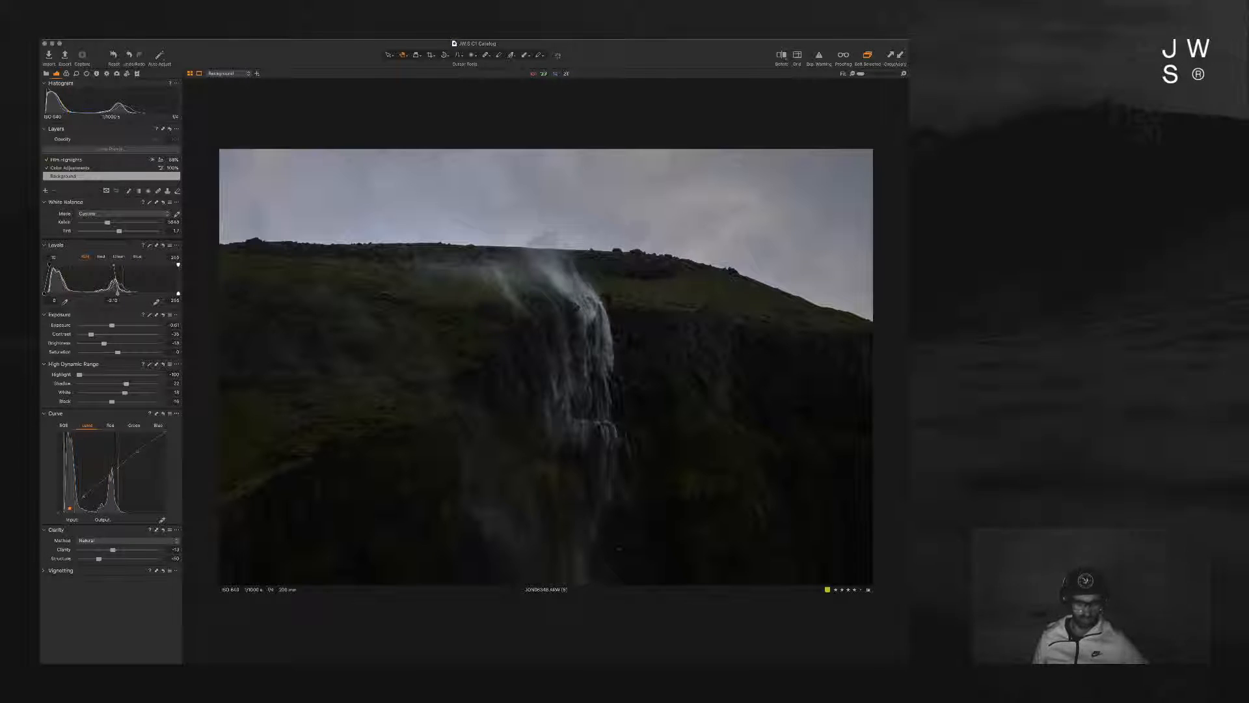
# Step: Review the graded waterfall variants and the neighbouring ungraded frames of the same cliff
pyautogui.press('g')
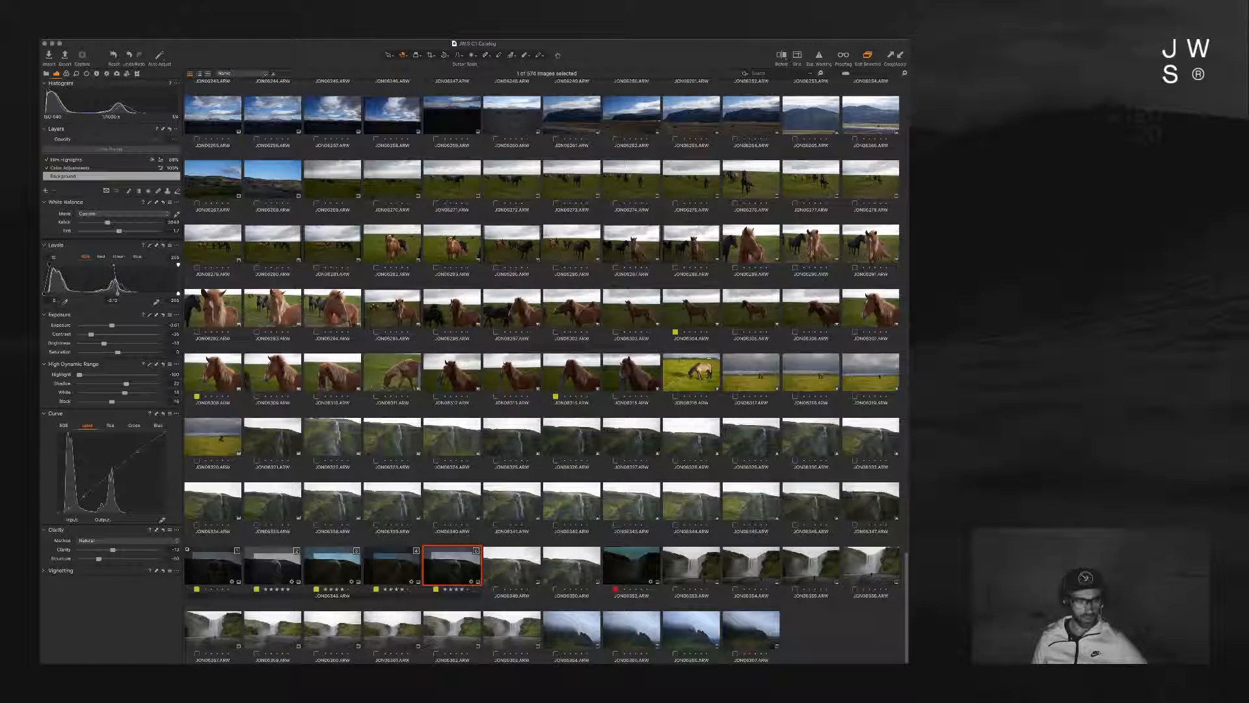
pyautogui.doubleClick(333, 502)
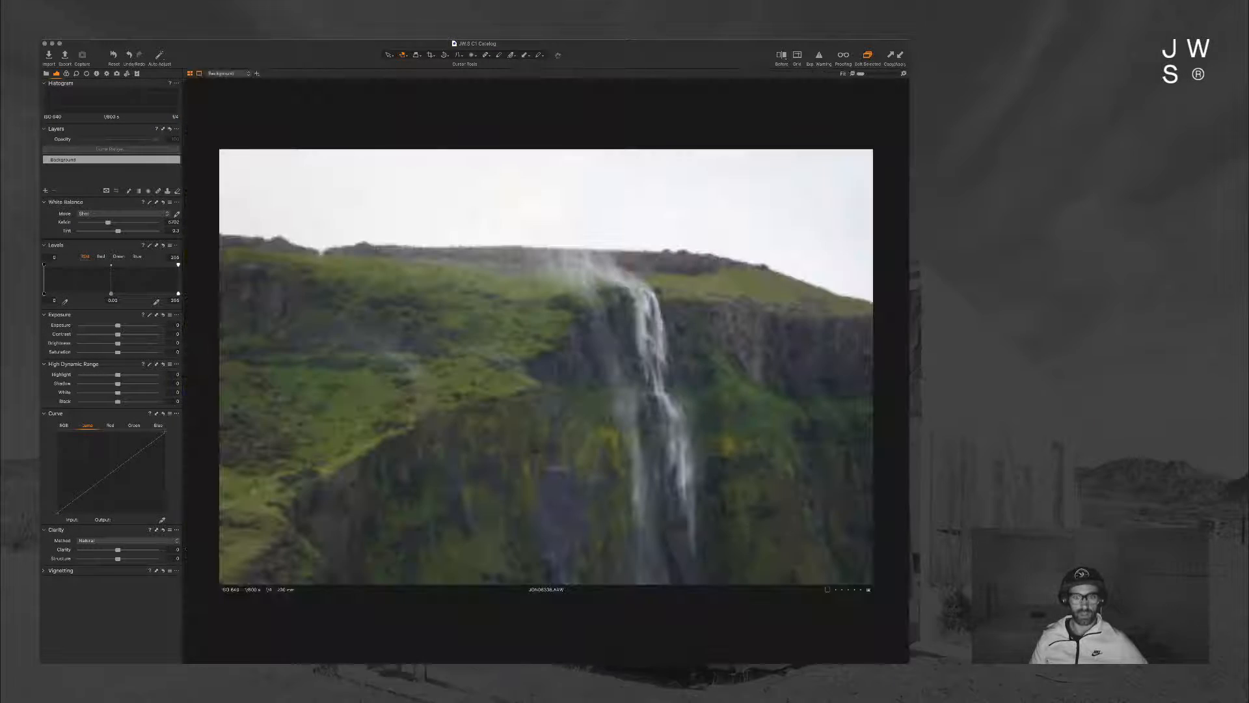
pyautogui.press('g')
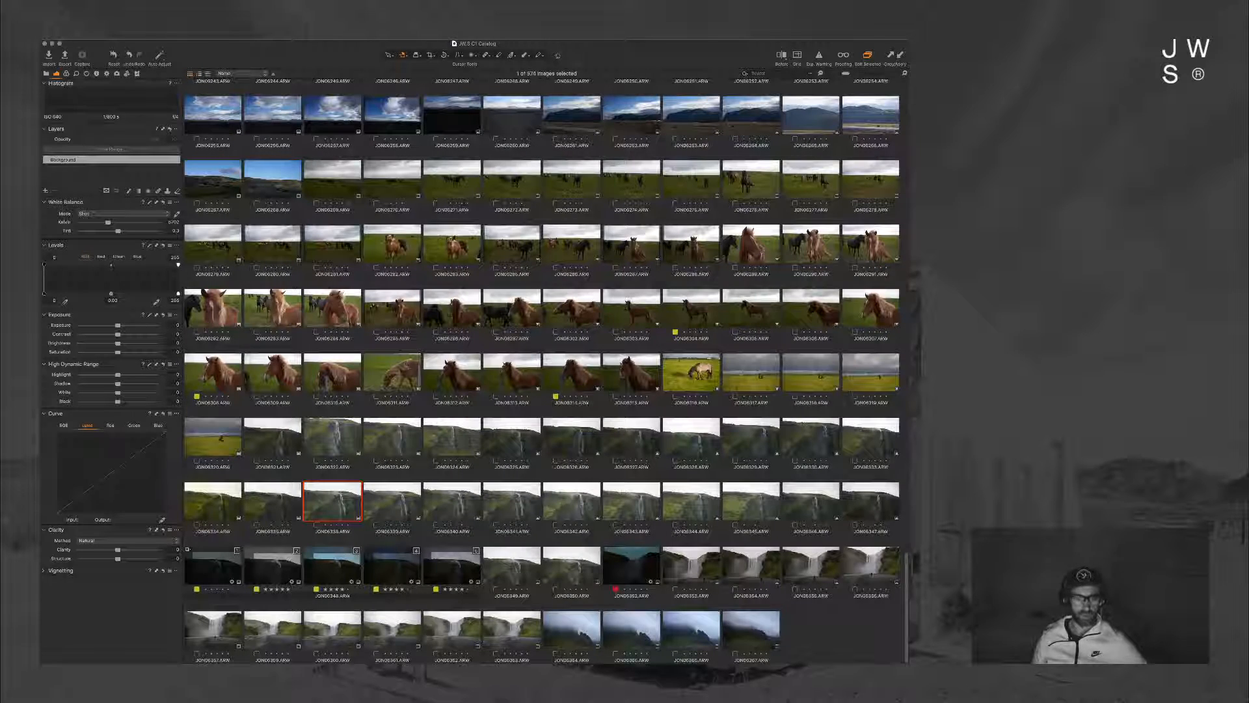
pyautogui.doubleClick(332, 566)
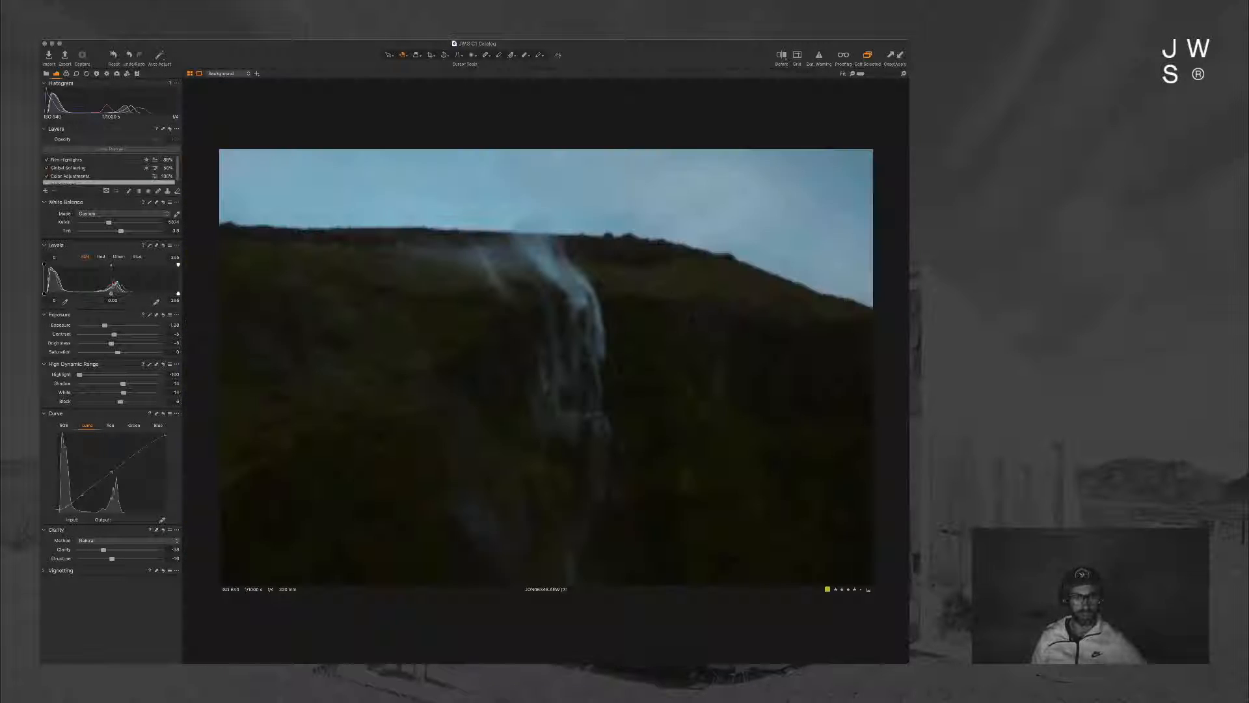
pyautogui.press('Left')
pyautogui.press('Left')
pyautogui.press('Left')
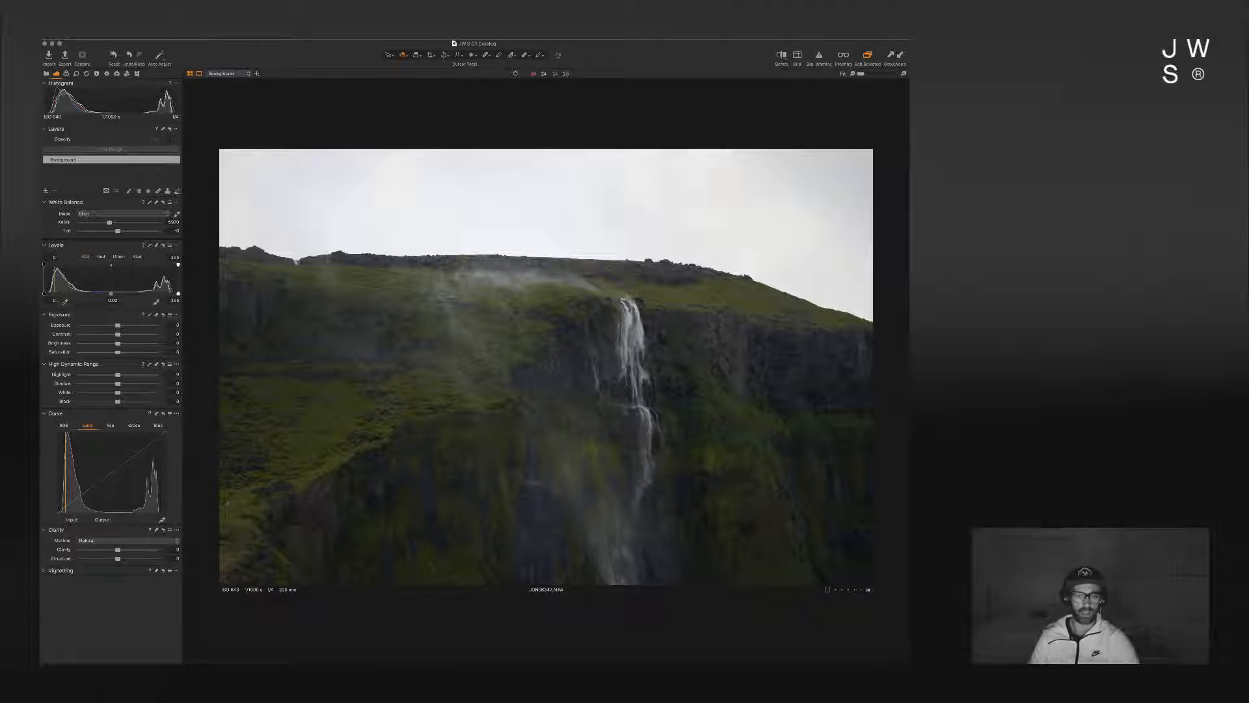
pyautogui.press('Right')
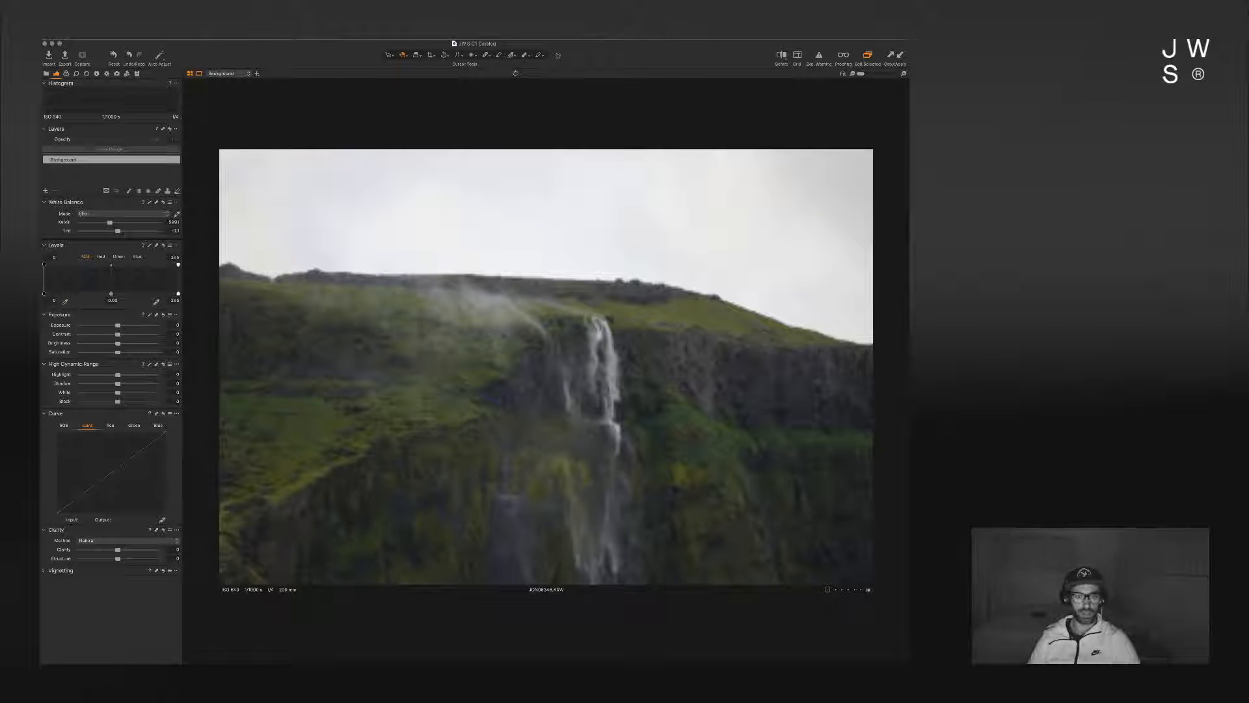
pyautogui.press('Left')
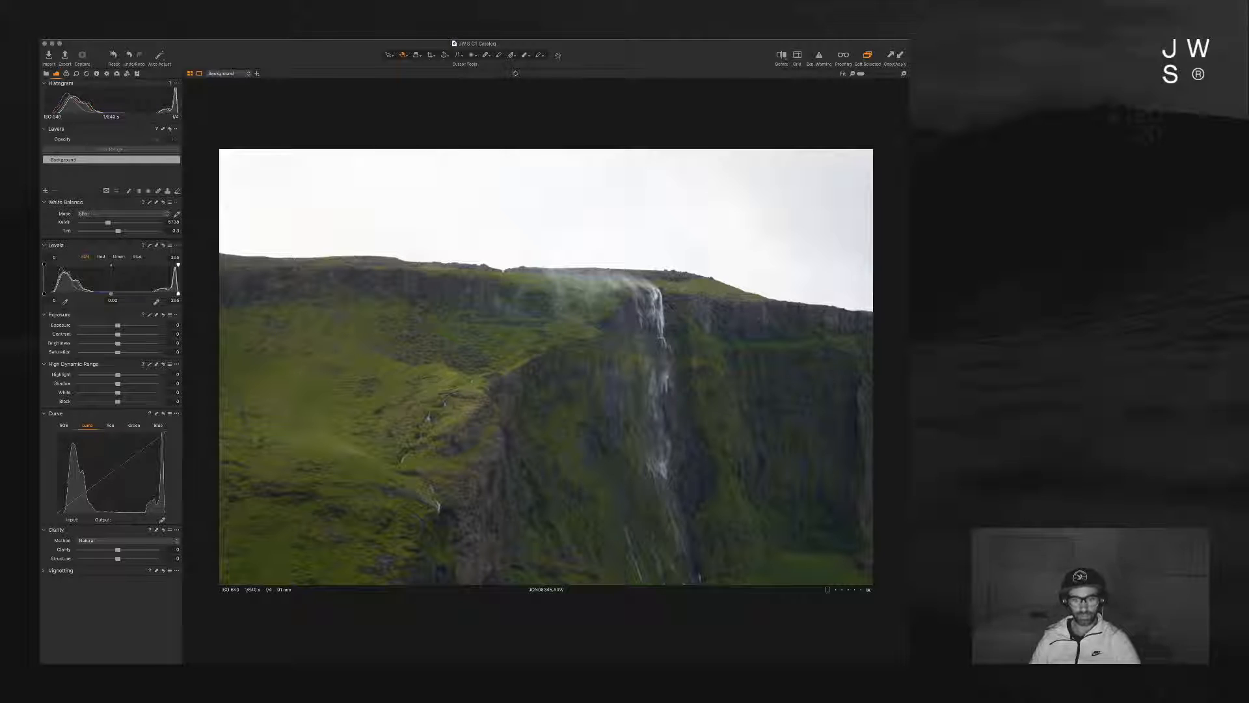
# Step: Browse back through the ungraded cliff frames to the one with mist sweeping over the ridge and apply the copied grade
pyautogui.press('Left')
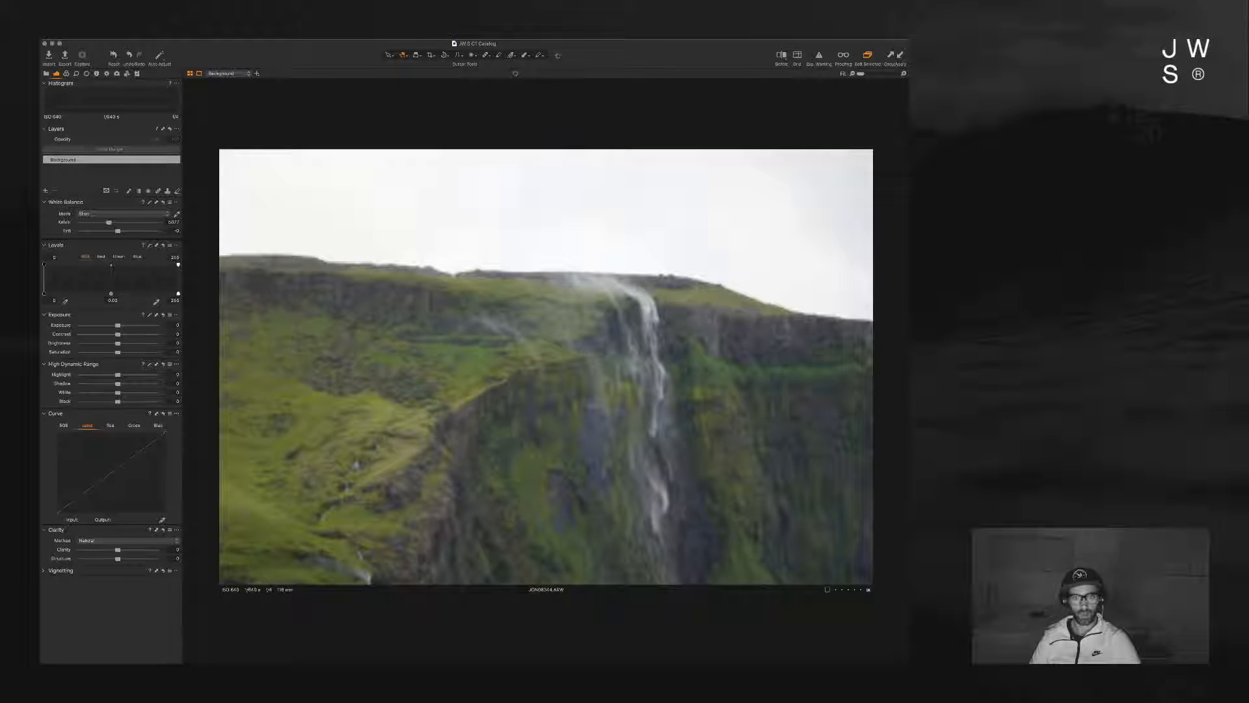
pyautogui.press('Left')
pyautogui.press('Right')
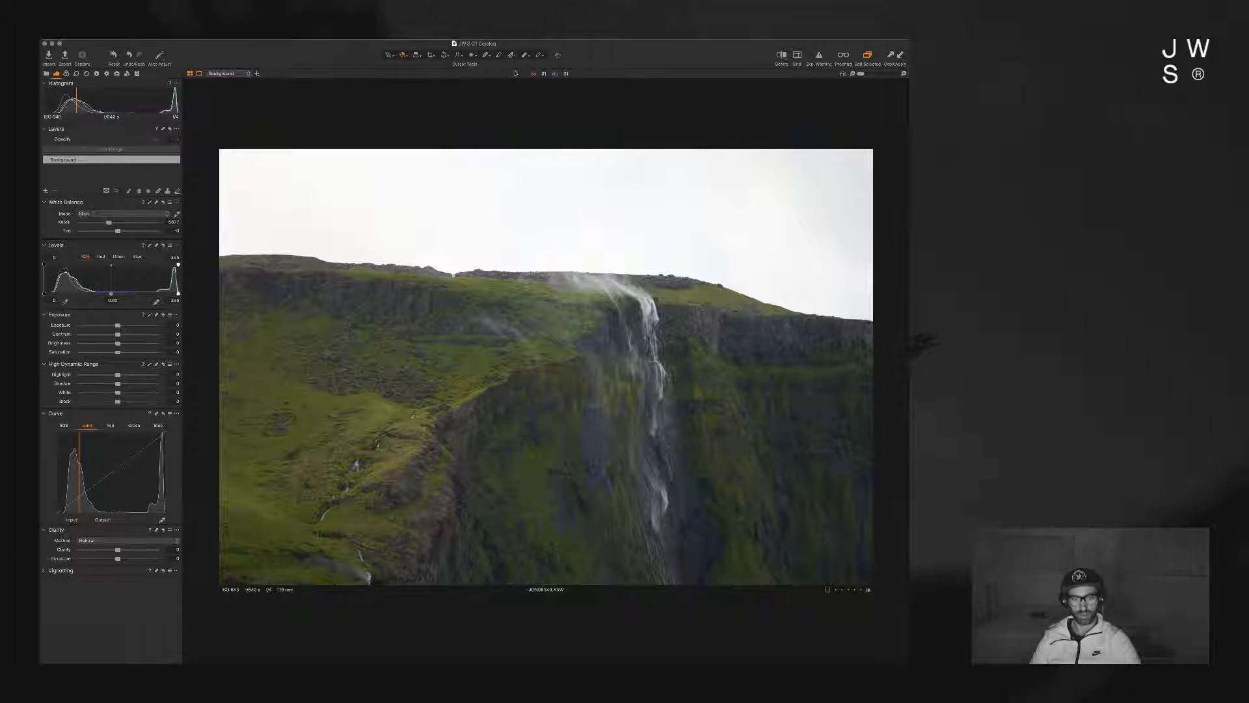
pyautogui.press('Left')
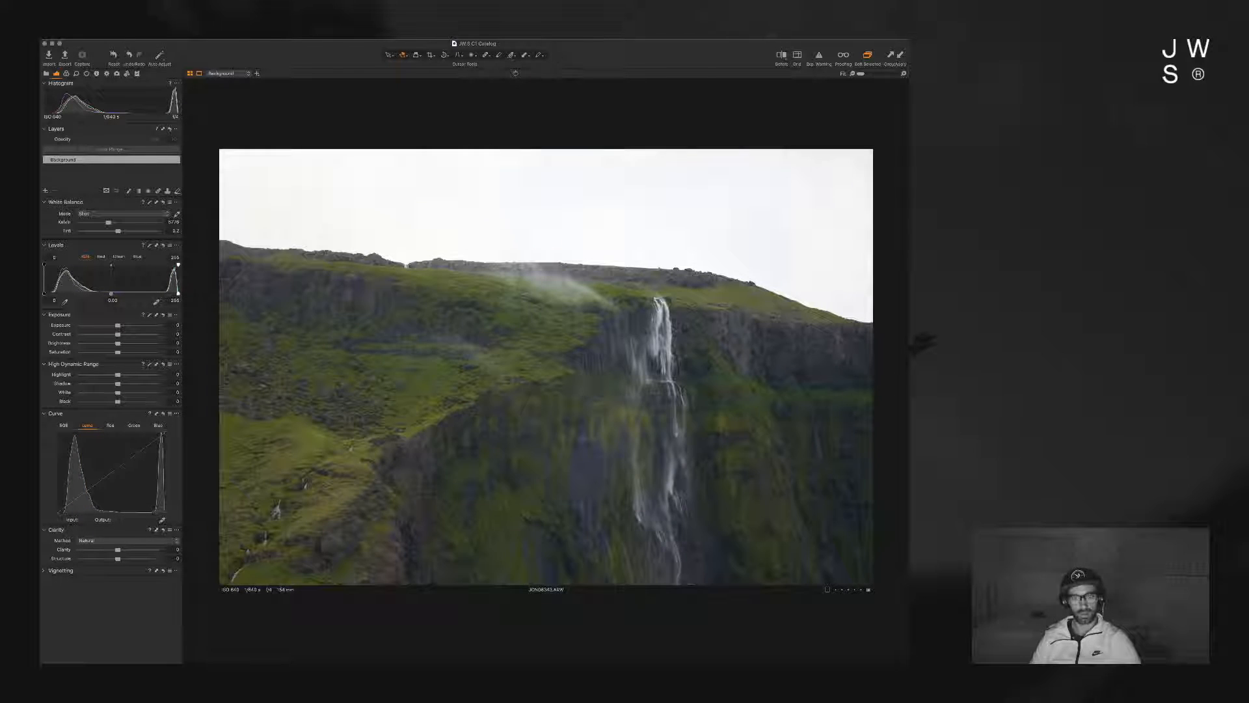
pyautogui.press('Left')
pyautogui.press('Left')
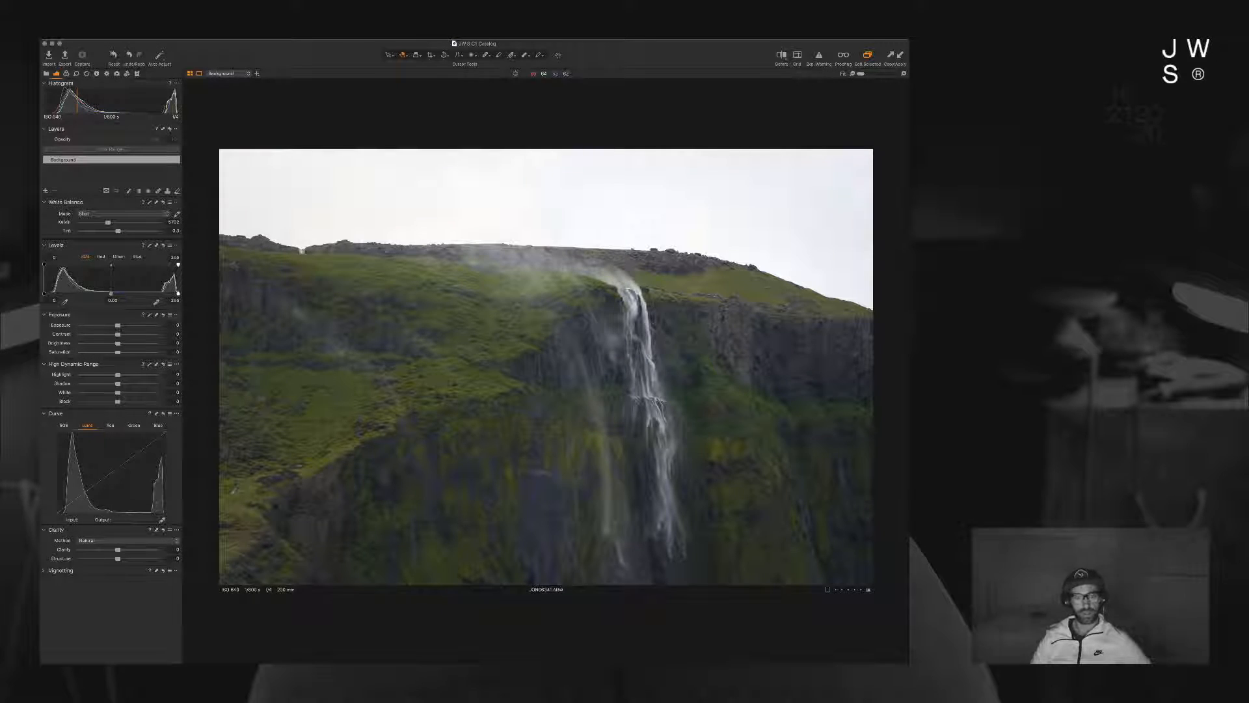
pyautogui.press('super+shift+v')
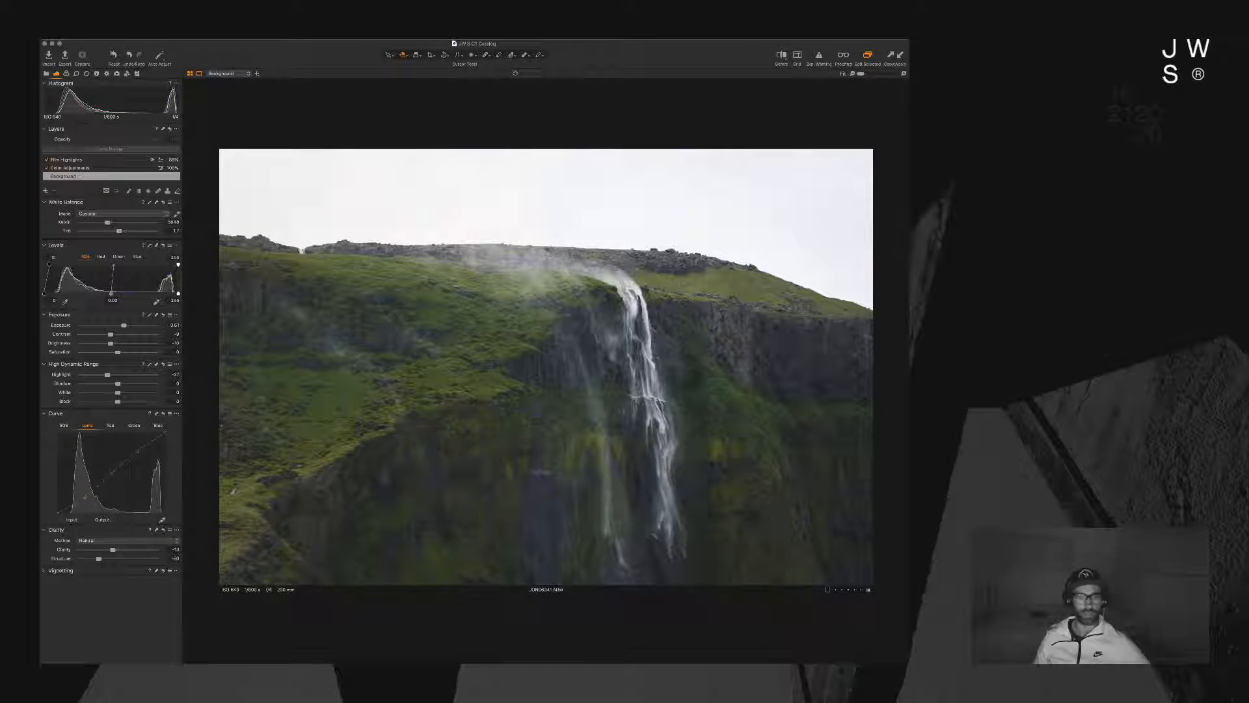
# Step: Crop the waterfall frame from the sky and left side, also trimming a thin strip below, with the falls right of center
pyautogui.press('c')
pyautogui.moveTo(220, 150); pyautogui.dragTo(345, 232)
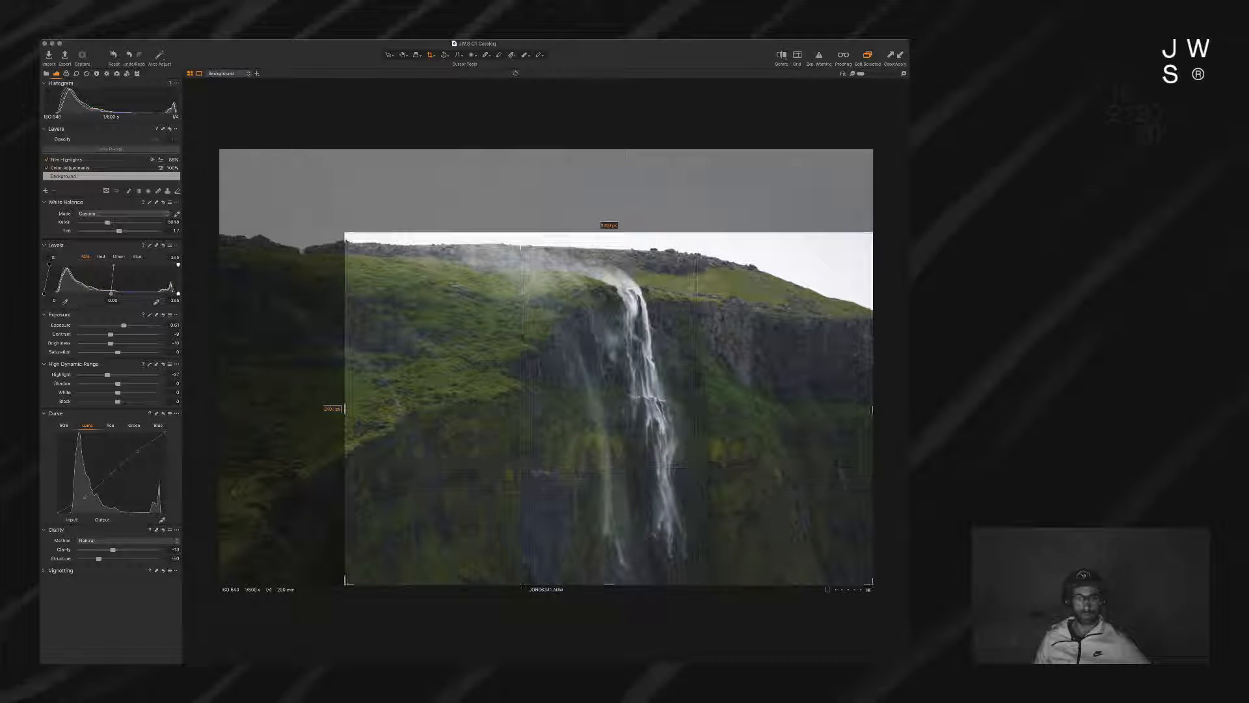
pyautogui.moveTo(598, 409); pyautogui.dragTo(599, 393)
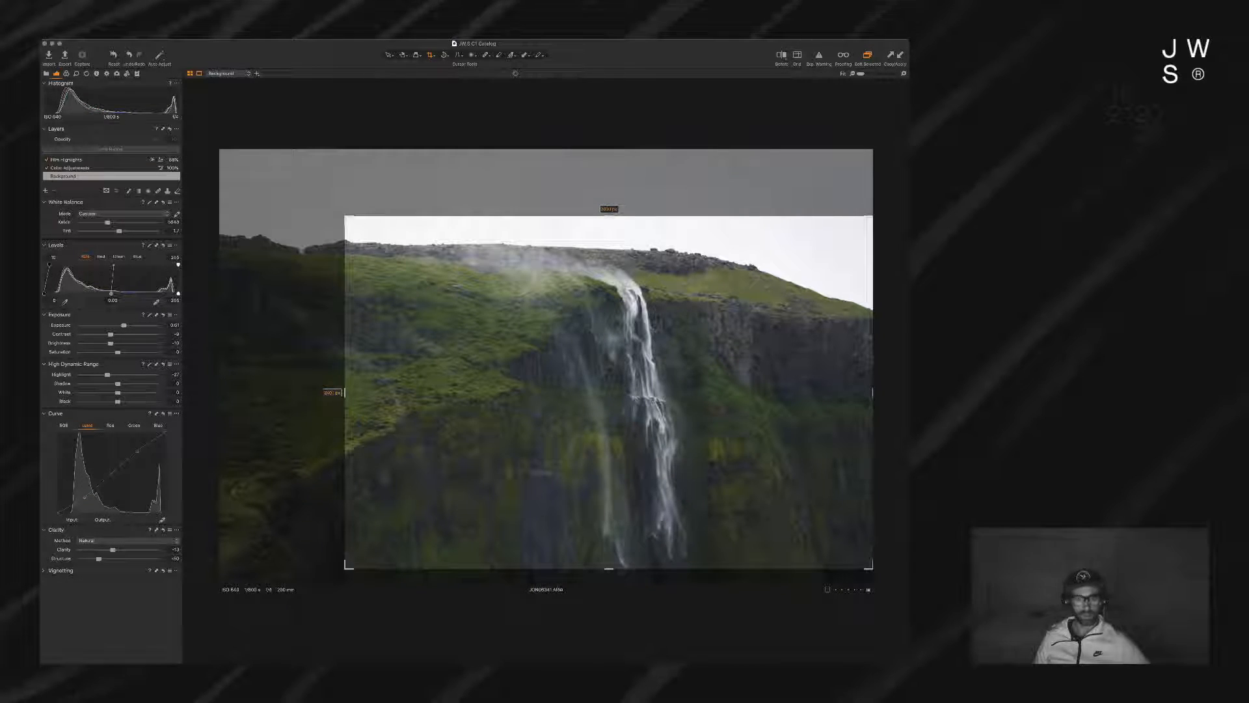
pyautogui.moveTo(344, 393); pyautogui.dragTo(292, 382)
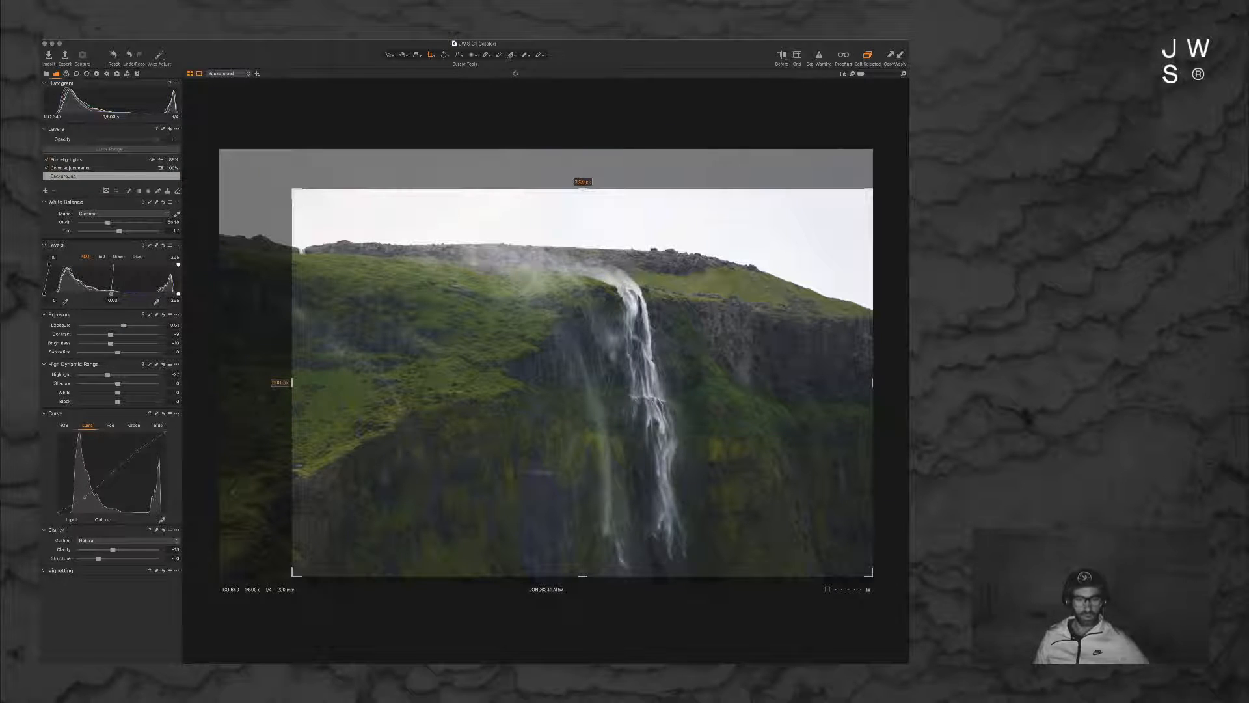
pyautogui.press('h')
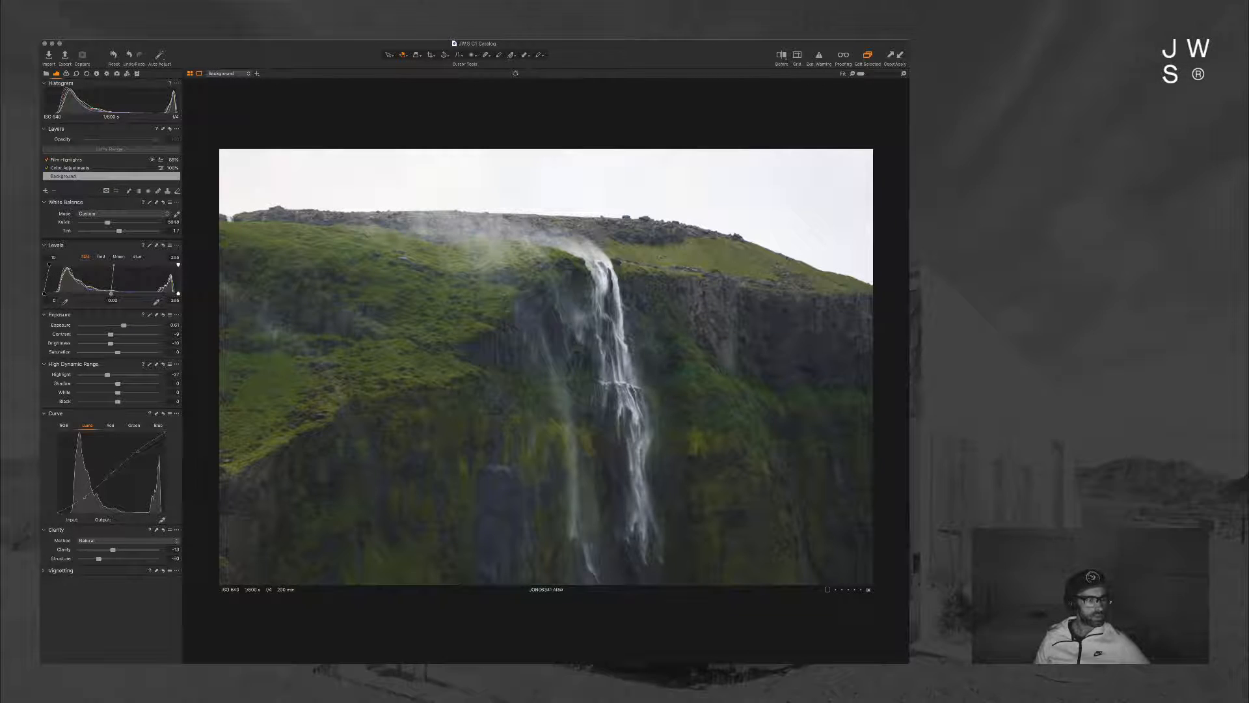
# Step: Reduce contrast to about -22, lower brightness, shadows and blacks, and darken the lower tones and white end of the luma curve
pyautogui.moveTo(110, 335)
pyautogui.mouseDown()
pyautogui.moveTo(94, 335)
pyautogui.moveTo(106, 343)
pyautogui.mouseUp()
pyautogui.moveTo(118, 401)
pyautogui.mouseDown()
pyautogui.moveTo(104, 401)
pyautogui.moveTo(110, 383)
pyautogui.mouseUp()
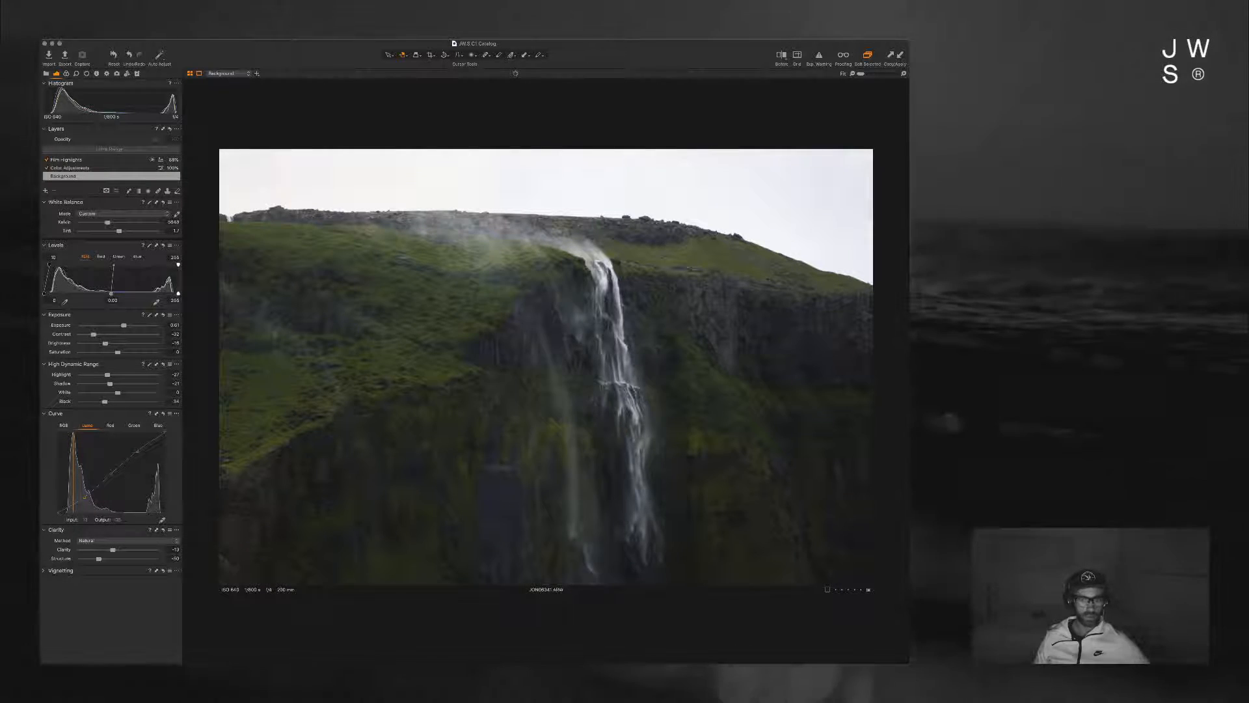
pyautogui.click(84, 498)
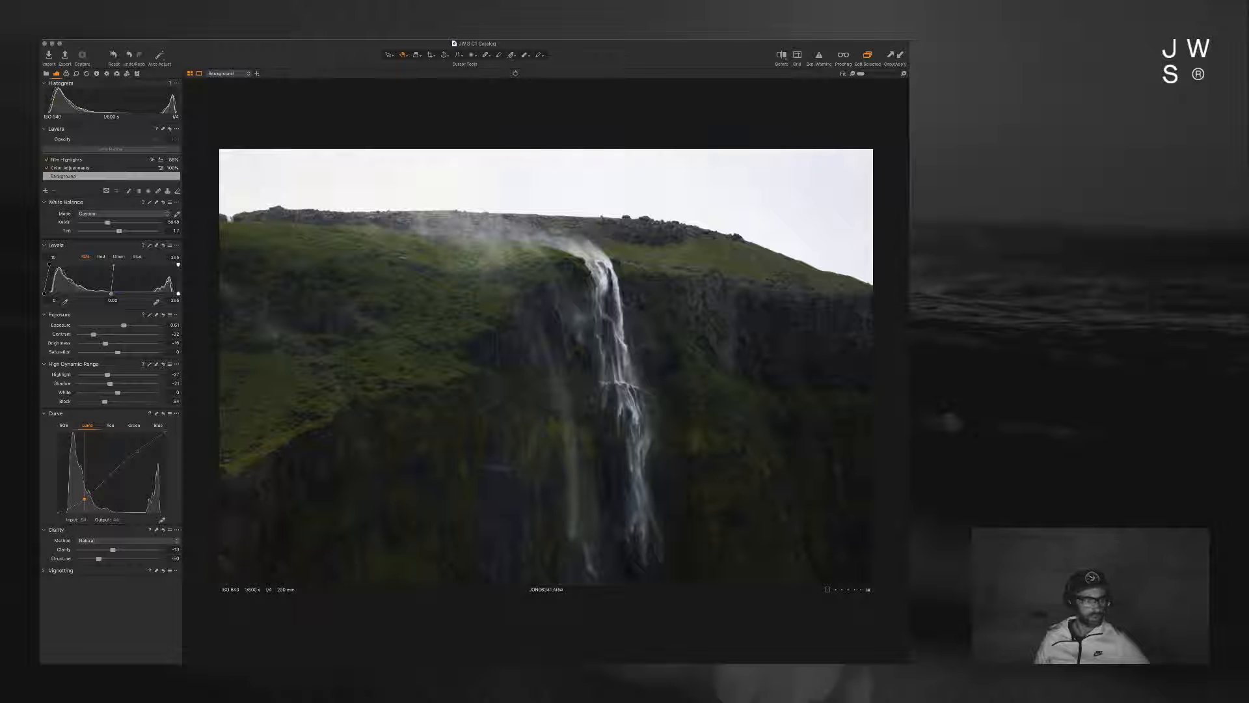
pyautogui.moveTo(138, 451); pyautogui.dragTo(166, 436)
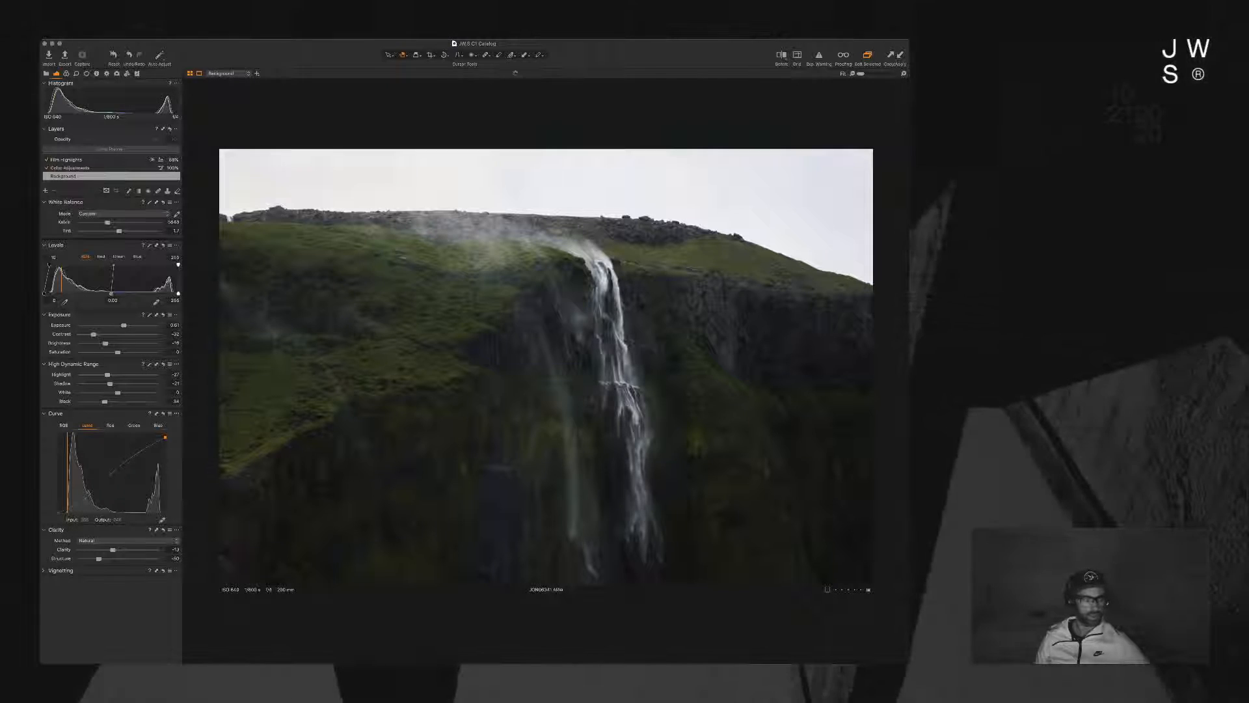
pyautogui.moveTo(166, 437); pyautogui.dragTo(165, 432)
# Step: Lower the Levels white output and midtone, reduce exposure to about -0.8, and raise shadows to about 60 and whites to about 30
pyautogui.moveTo(178, 265); pyautogui.dragTo(158, 264)
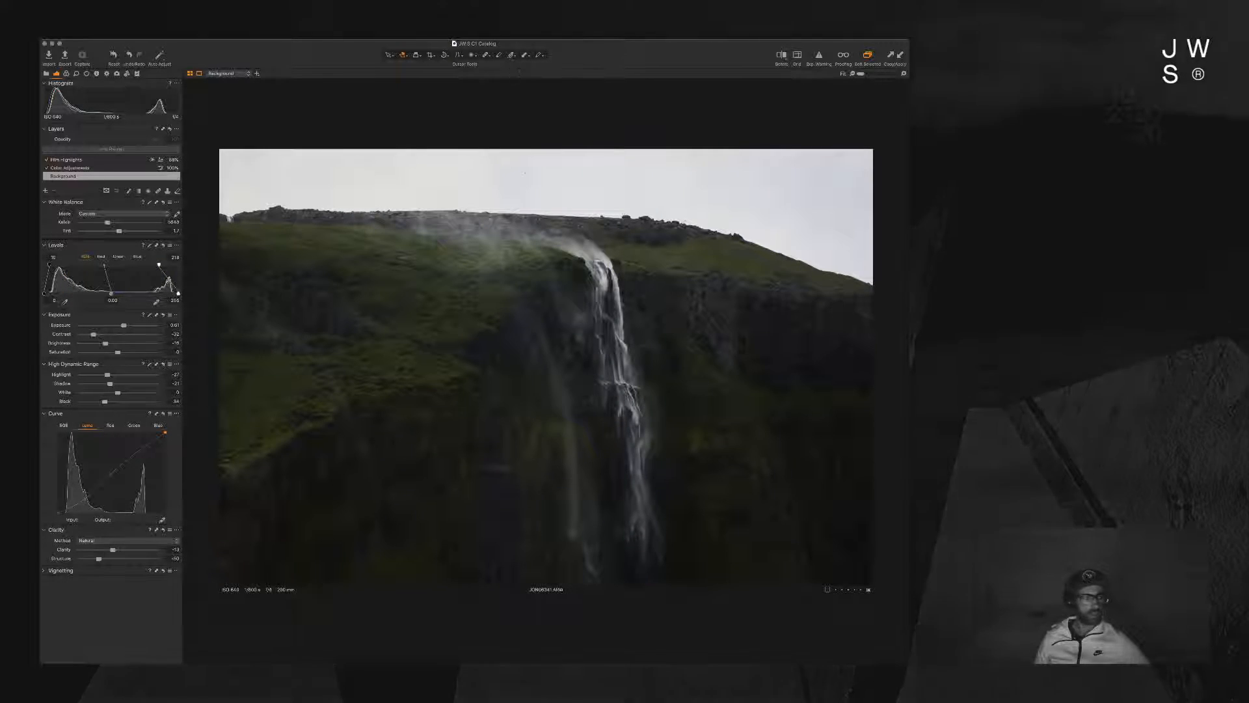
pyautogui.moveTo(111, 294)
pyautogui.mouseDown()
pyautogui.moveTo(90, 294)
pyautogui.moveTo(128, 294)
pyautogui.moveTo(116, 294)
pyautogui.mouseUp()
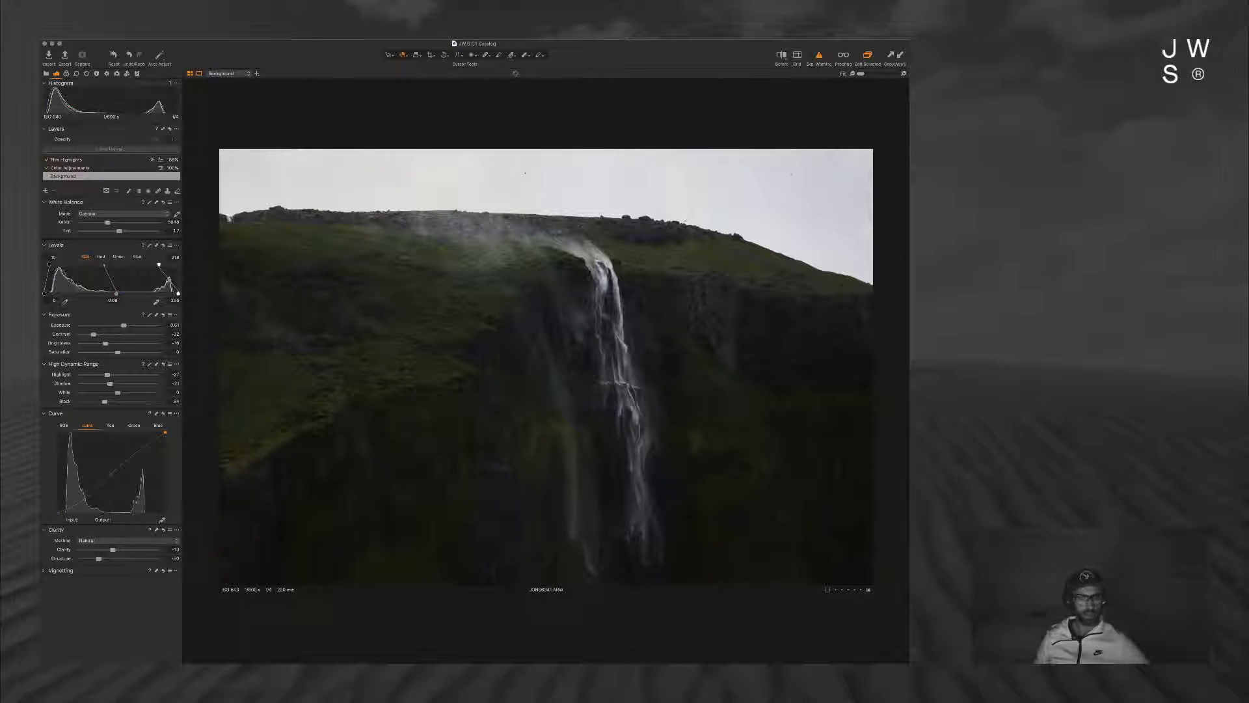
pyautogui.moveTo(124, 325); pyautogui.dragTo(110, 326)
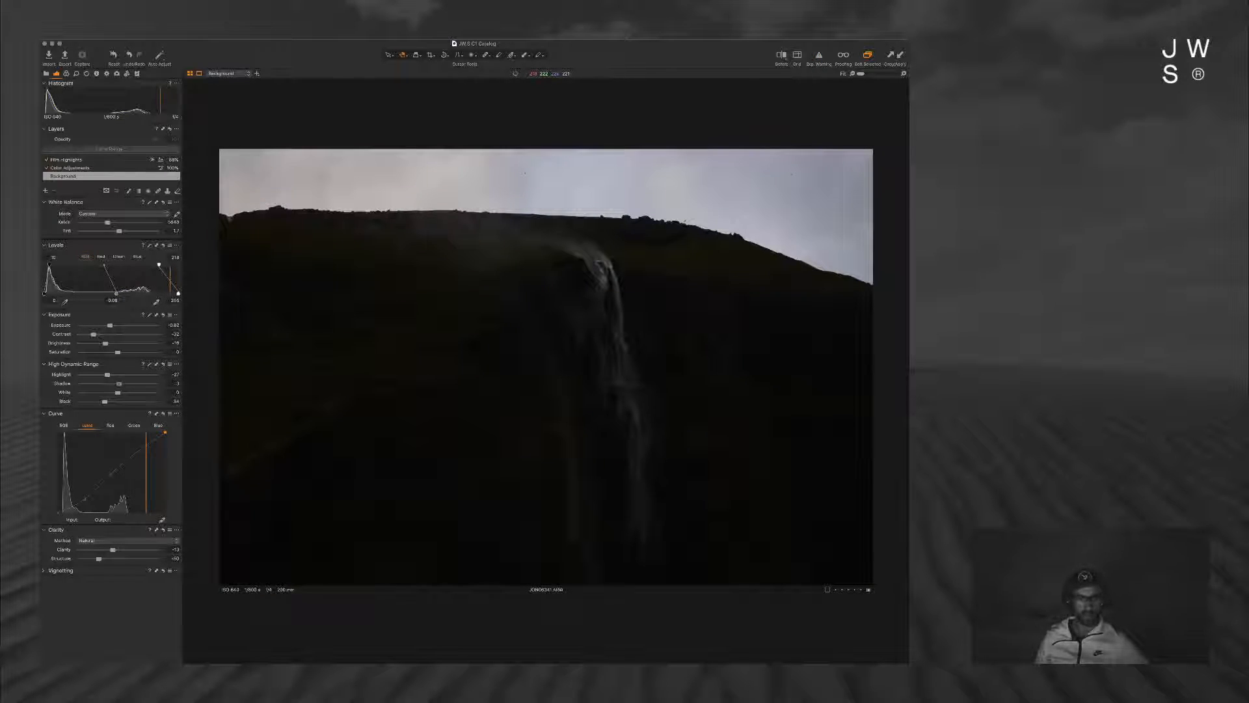
pyautogui.moveTo(118, 392); pyautogui.dragTo(142, 383)
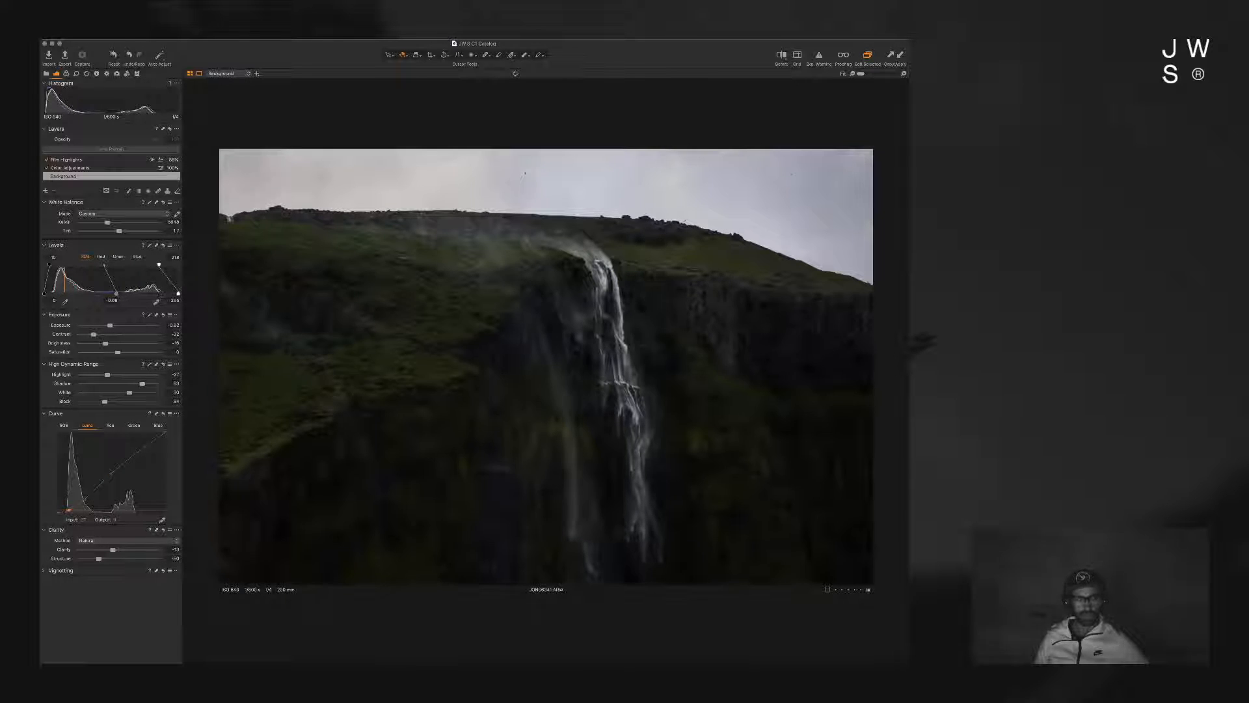
# Step: Set exposure to -2 and shadows to 100, nudge brightness down, and lower blacks to about -38
pyautogui.moveTo(105, 343); pyautogui.dragTo(95, 342)
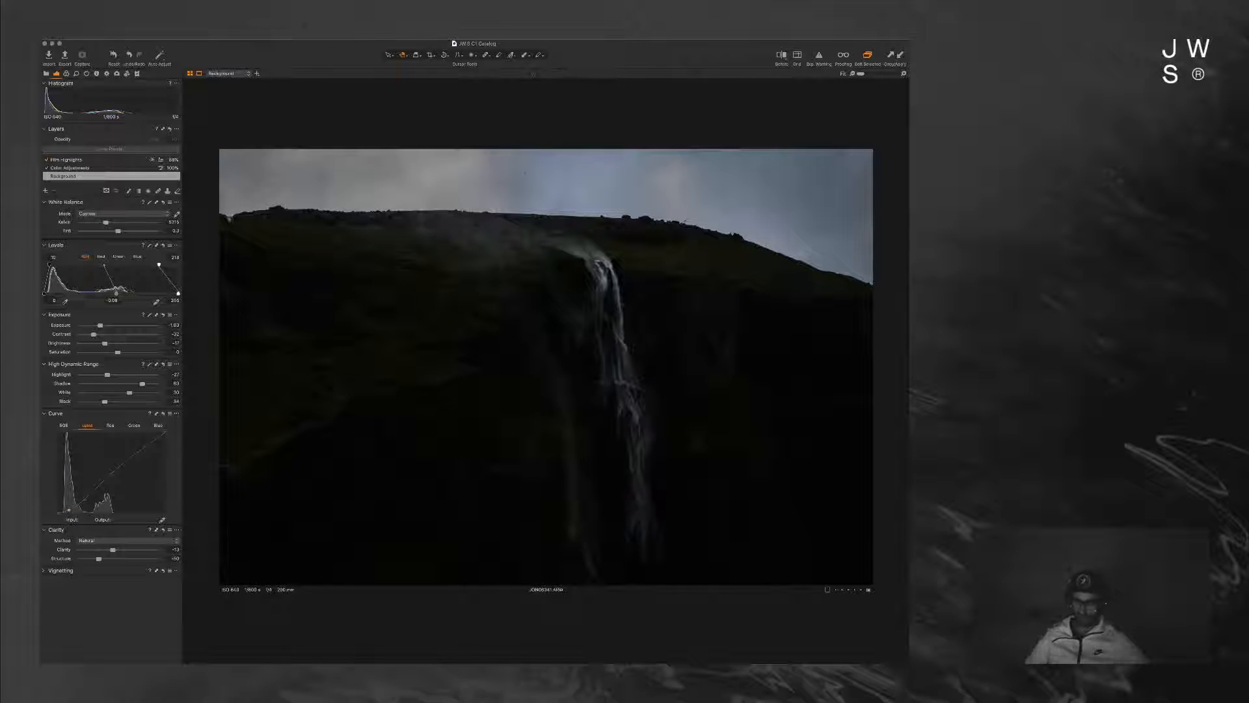
pyautogui.write('-2')
pyautogui.press('Return')
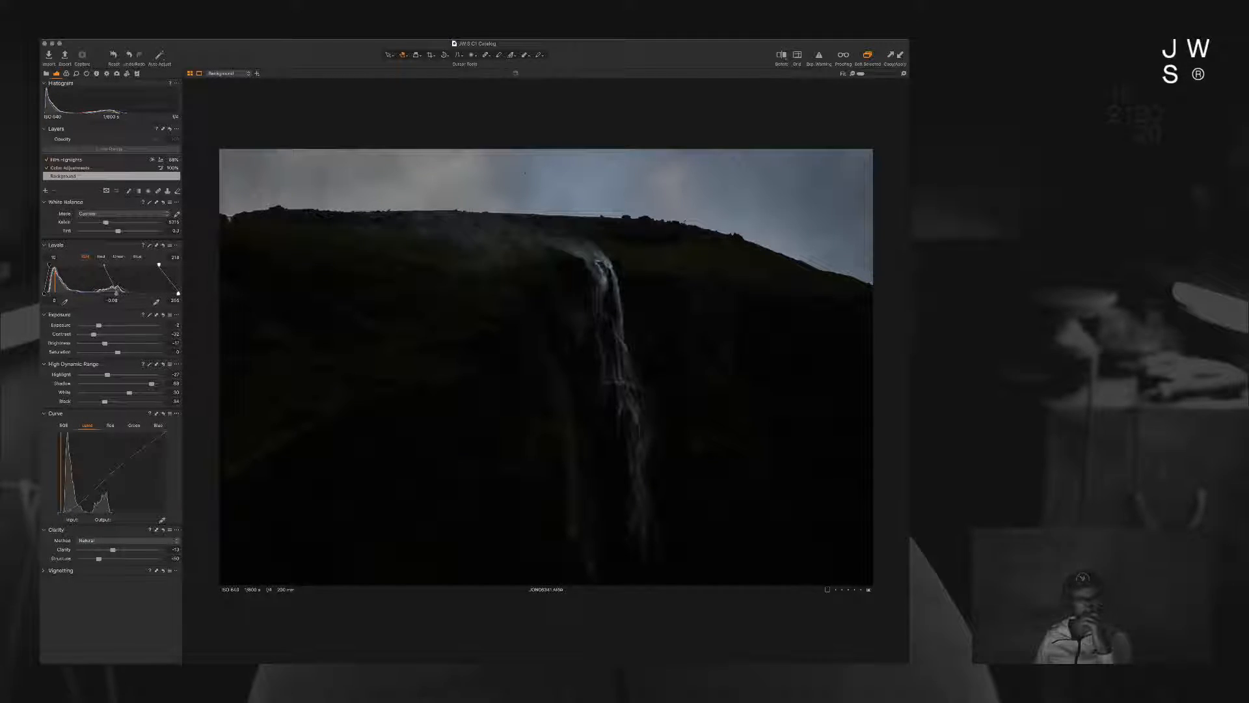
pyautogui.moveTo(151, 384); pyautogui.dragTo(156, 384)
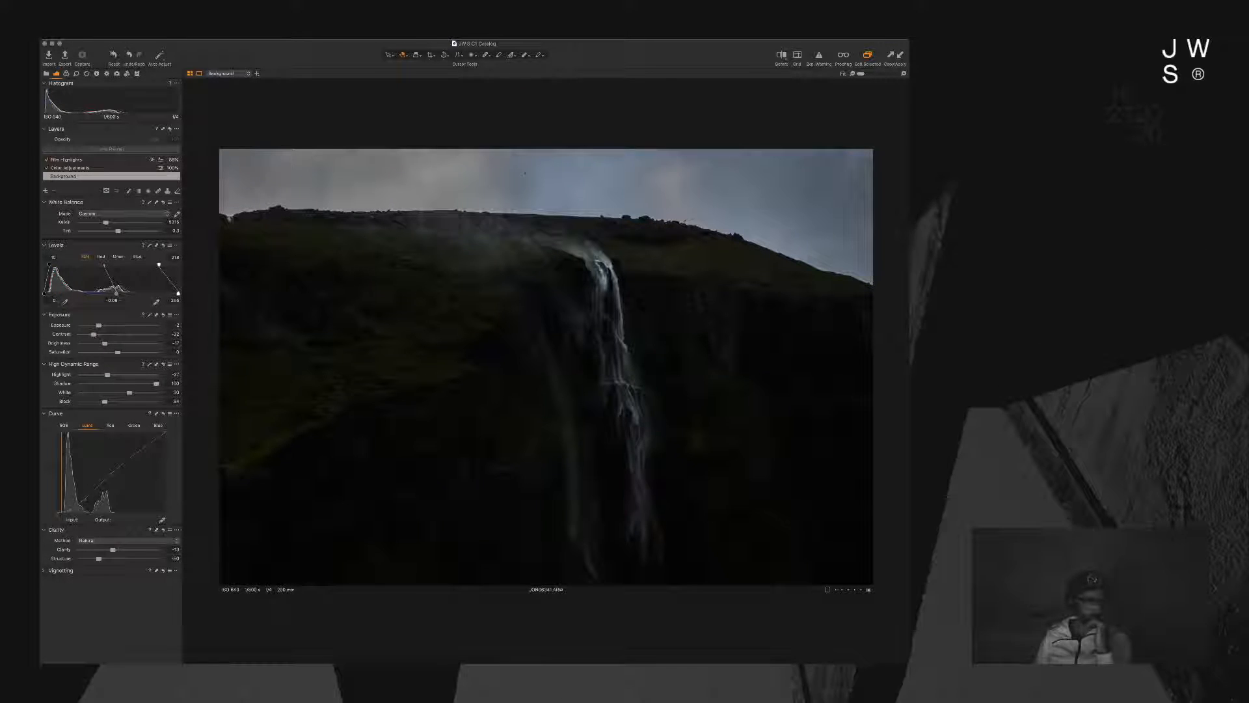
pyautogui.moveTo(104, 402); pyautogui.dragTo(101, 402)
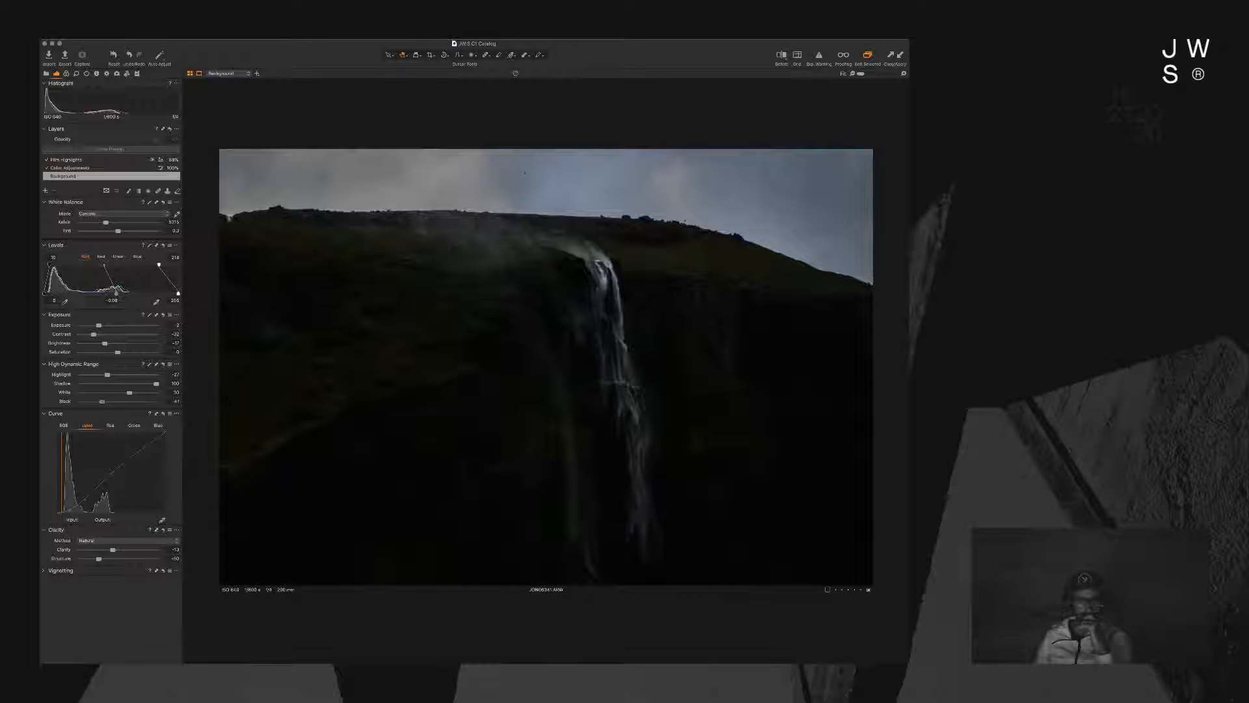
pyautogui.moveTo(102, 401); pyautogui.dragTo(103, 402)
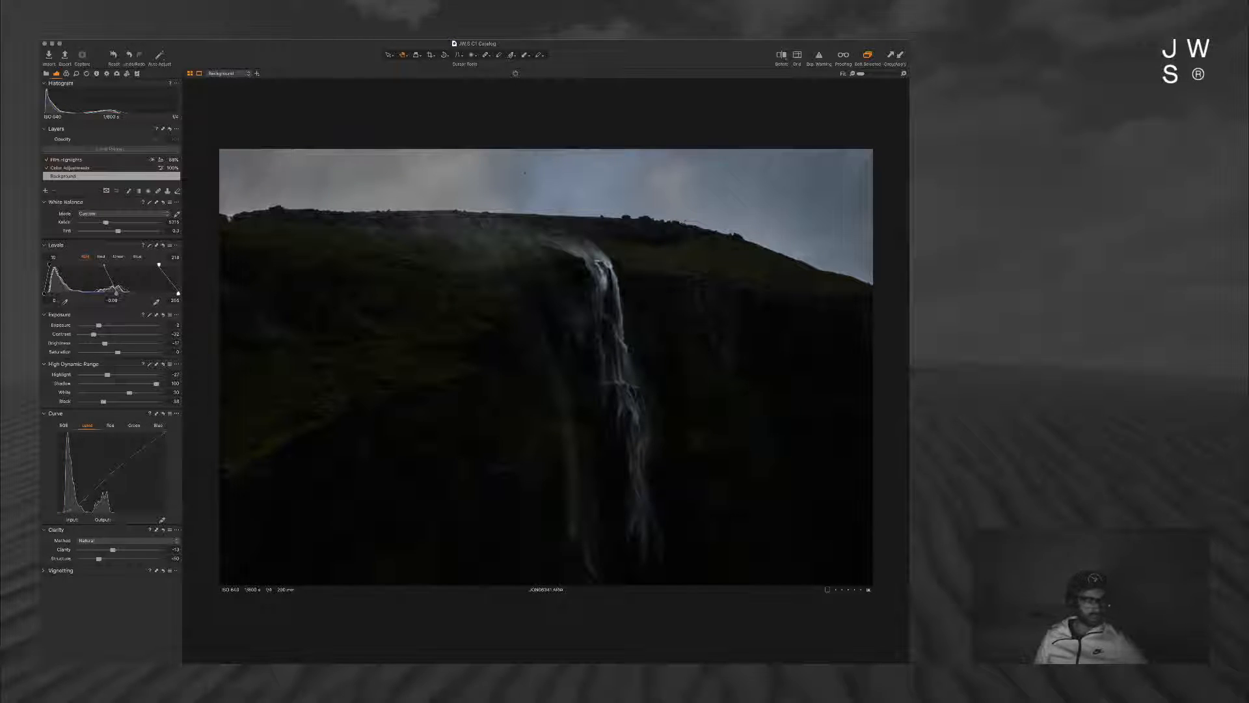
# Step: Tint the shadows toward red in the Color Balance and reduce the tint's saturation to a faint warm brown
pyautogui.click(110, 426)
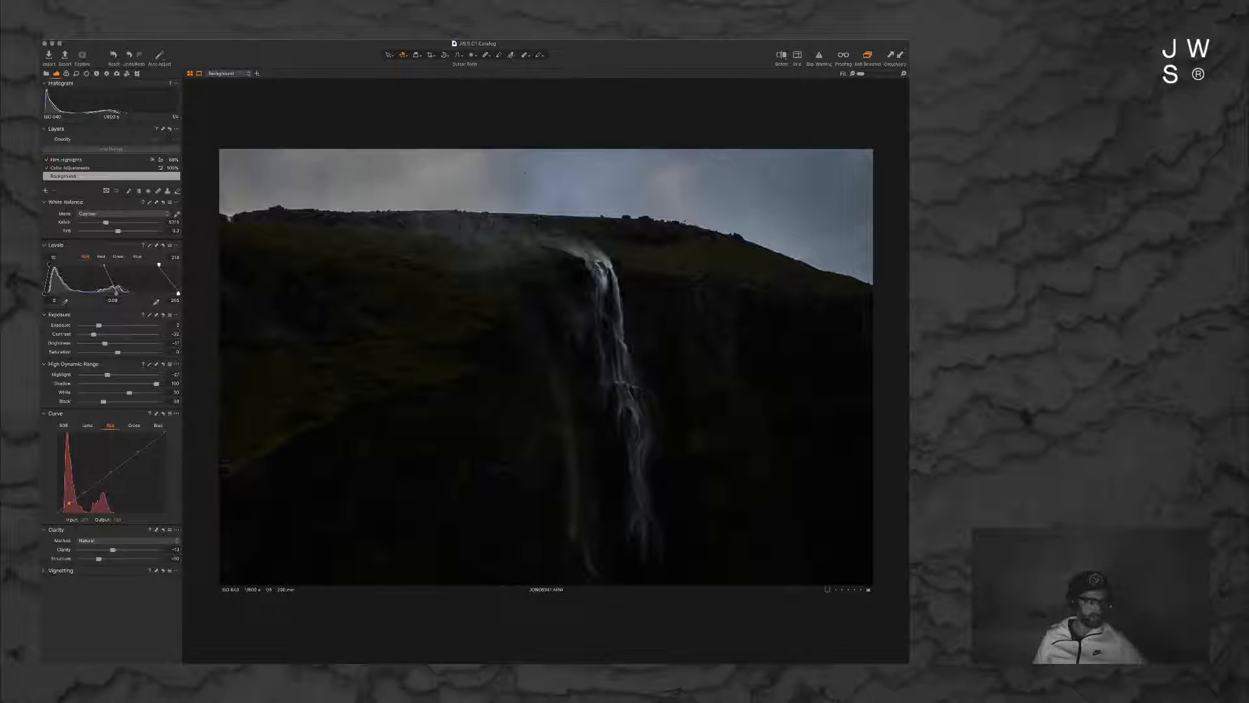
pyautogui.click(66, 73)
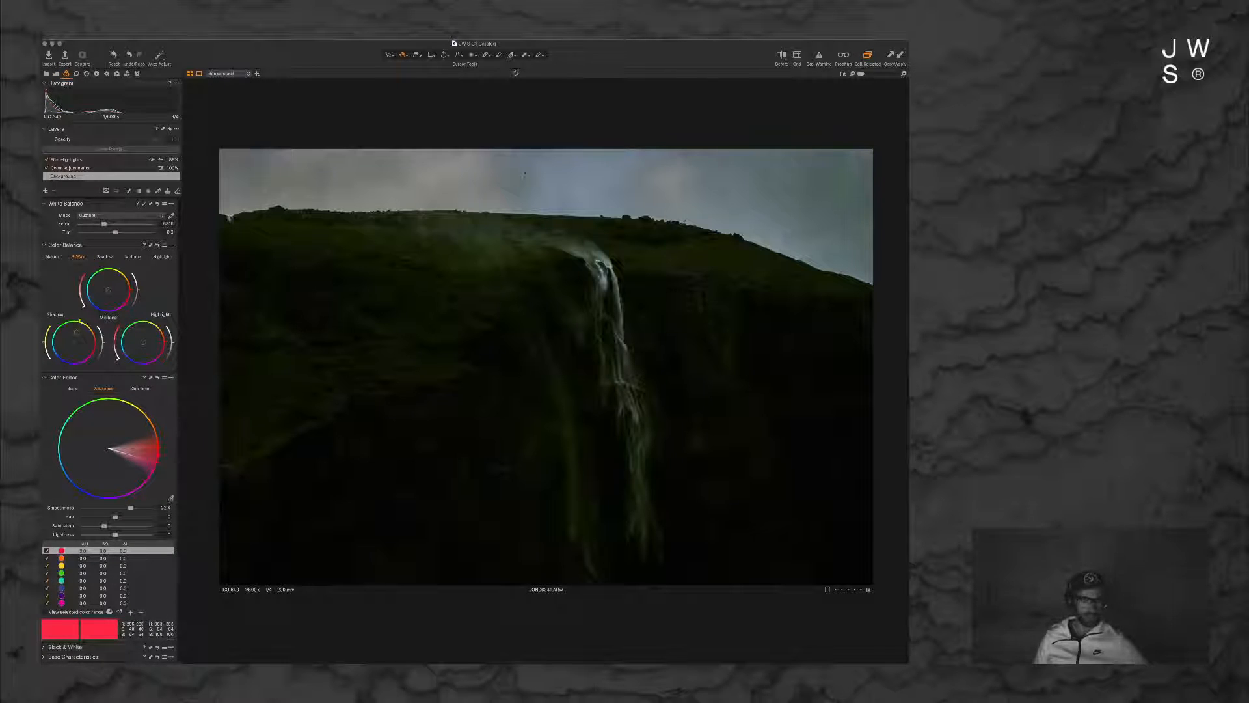
pyautogui.moveTo(73, 341)
pyautogui.mouseDown()
pyautogui.moveTo(83, 344)
pyautogui.moveTo(64, 346)
pyautogui.moveTo(68, 329)
pyautogui.moveTo(84, 341)
pyautogui.mouseUp()
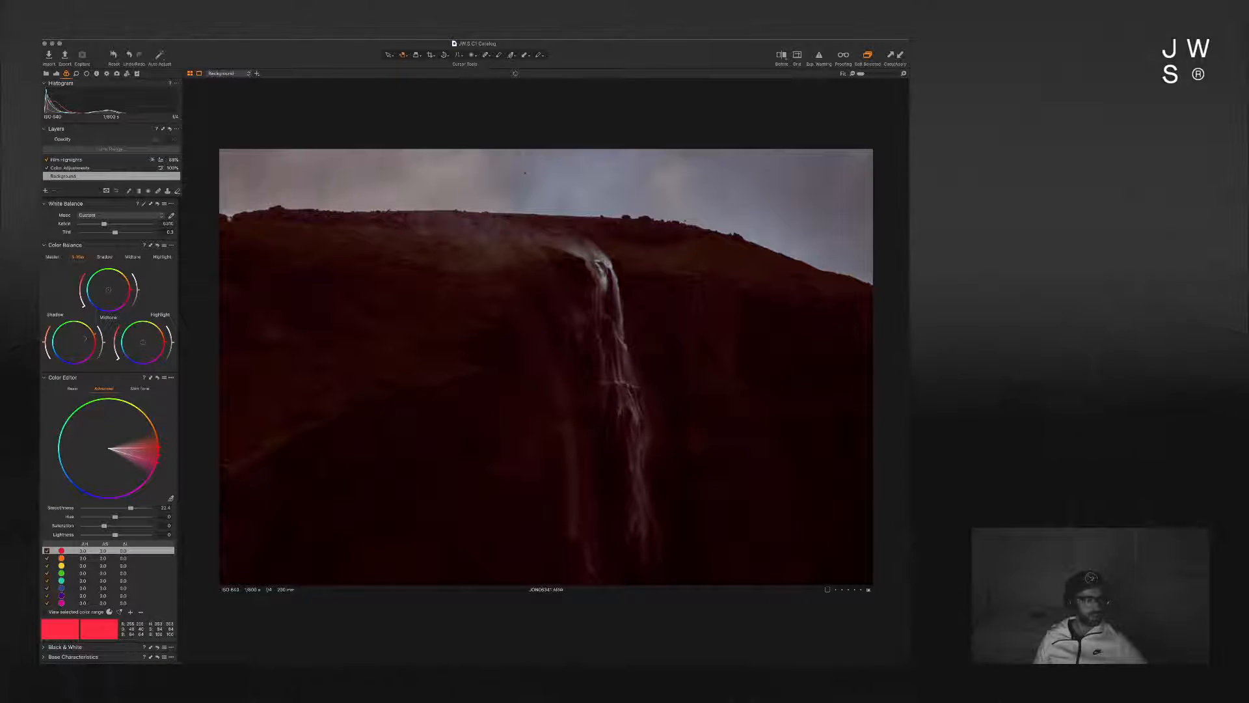
pyautogui.moveTo(45, 342); pyautogui.dragTo(47, 355)
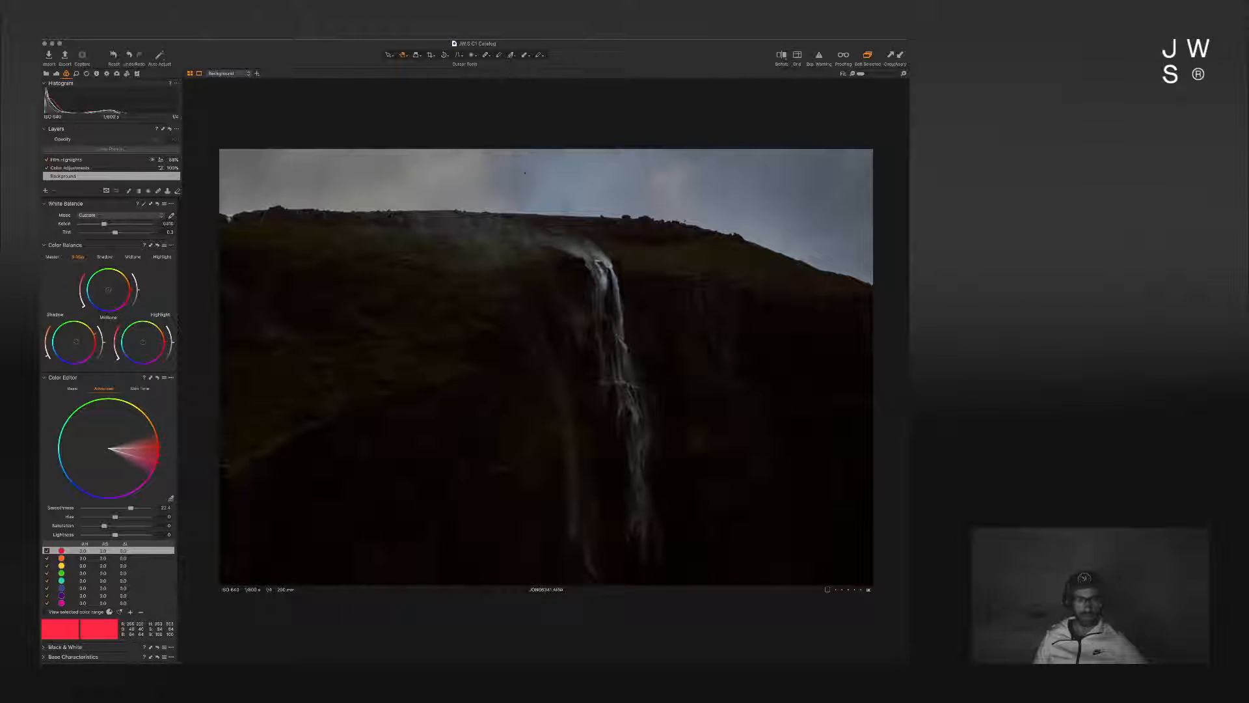
# Step: Shift the master color balance subtly toward a muted cyan after trying green and teal tints
pyautogui.moveTo(108, 290); pyautogui.dragTo(108, 278)
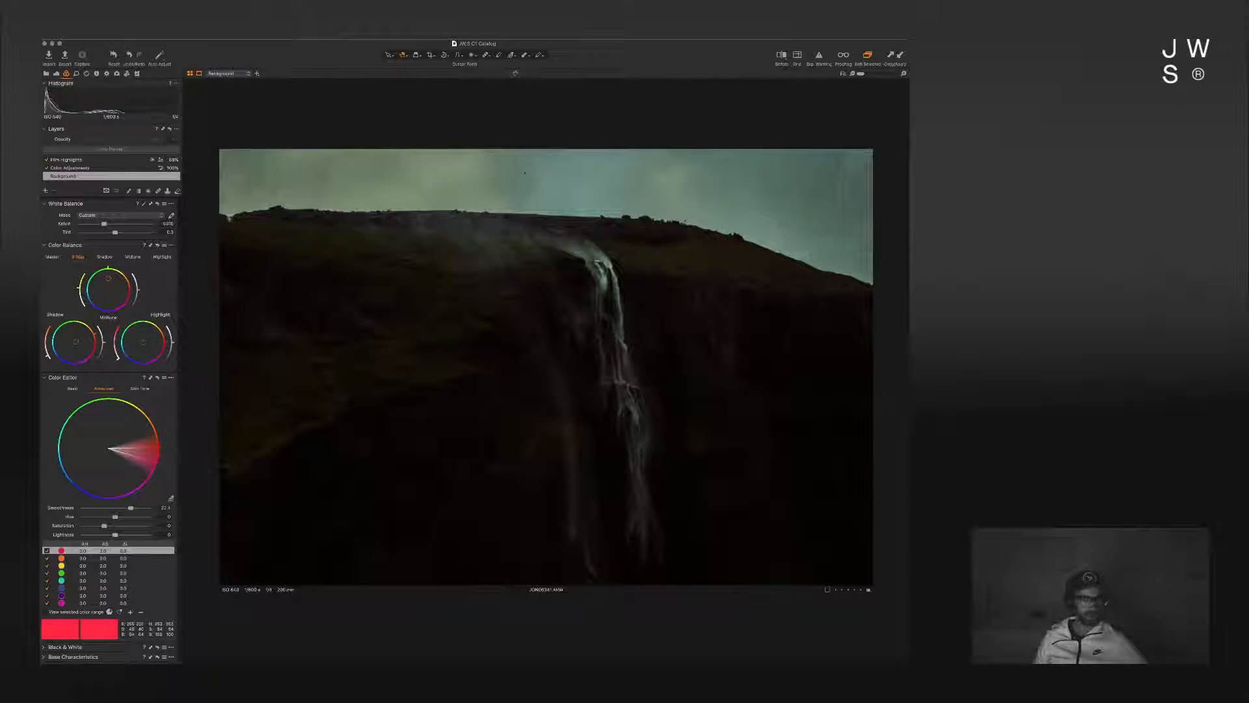
pyautogui.moveTo(108, 279)
pyautogui.mouseDown()
pyautogui.moveTo(118, 284)
pyautogui.moveTo(102, 299)
pyautogui.mouseUp()
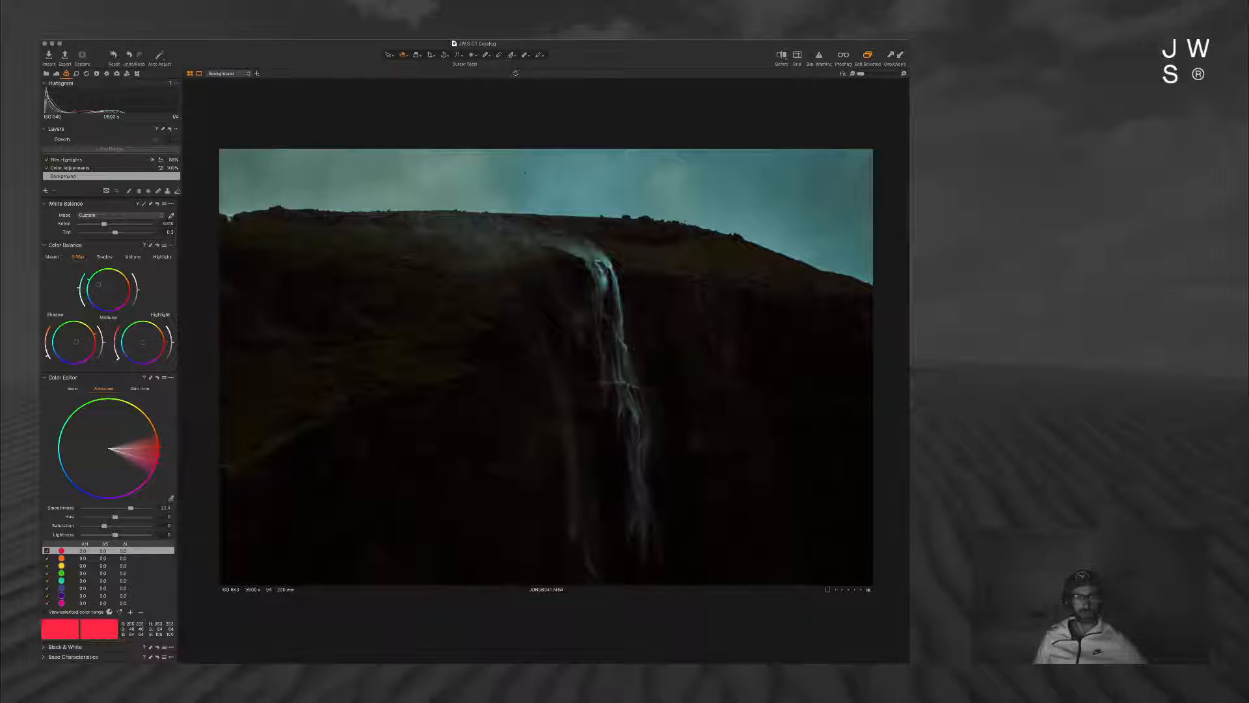
pyautogui.moveTo(100, 282); pyautogui.dragTo(97, 287)
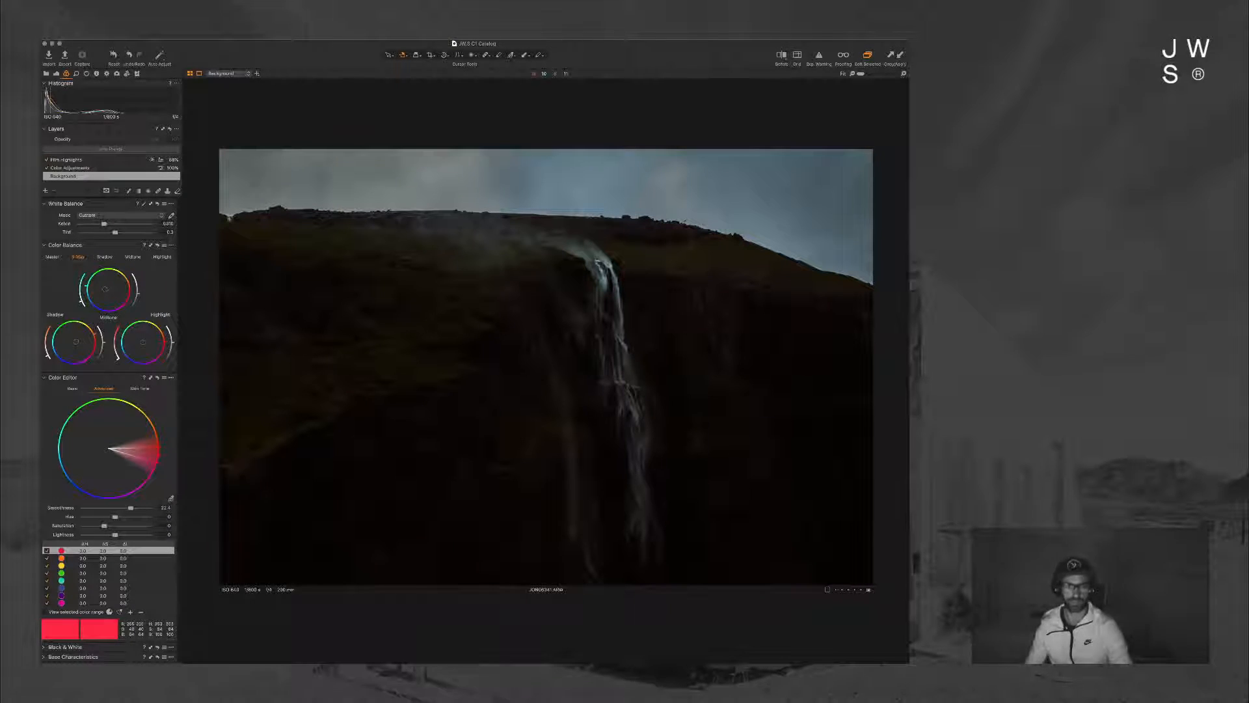
# Step: Compare the grade with the original image, and shift the highlights tint from cyan toward yellow-green
pyautogui.press('y')
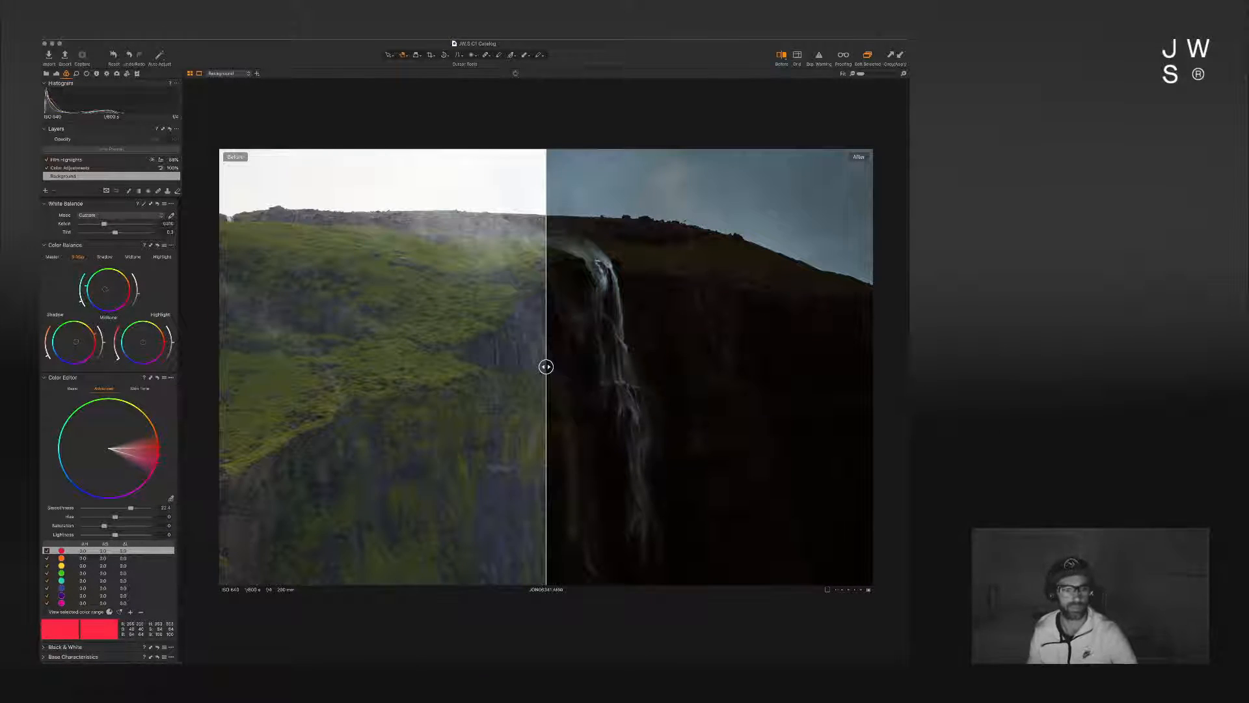
pyautogui.press('y')
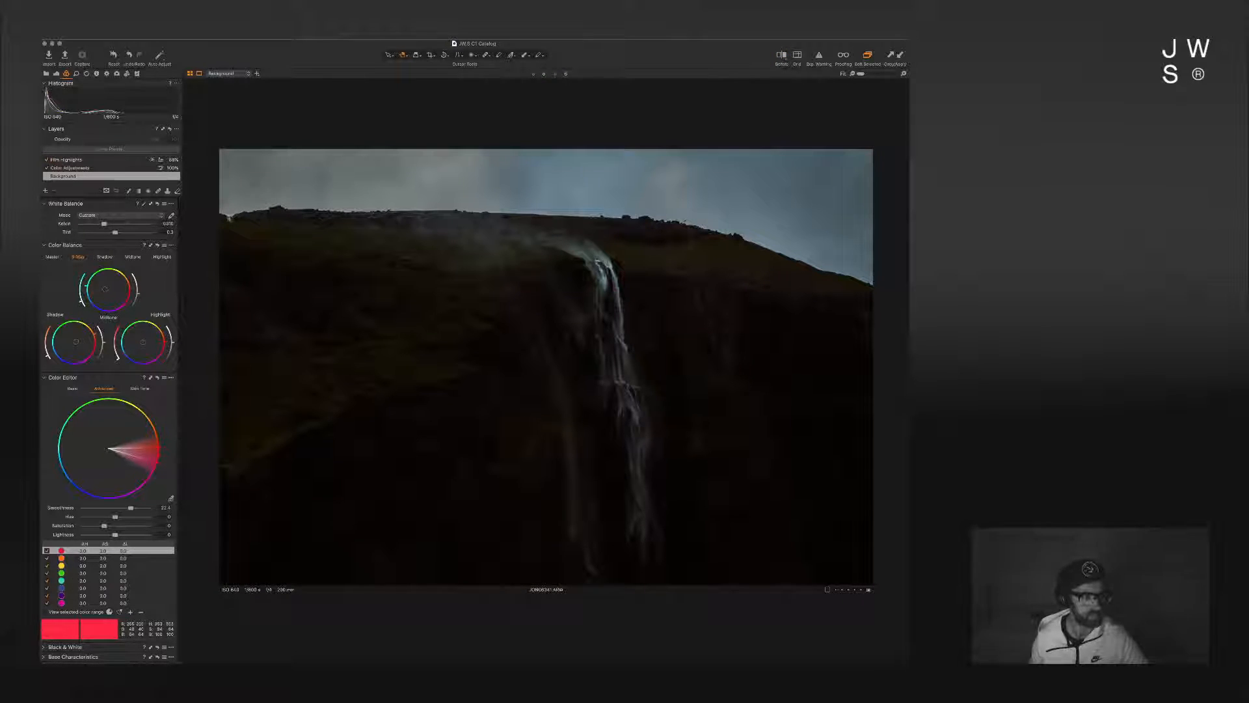
pyautogui.moveTo(143, 341); pyautogui.dragTo(133, 346)
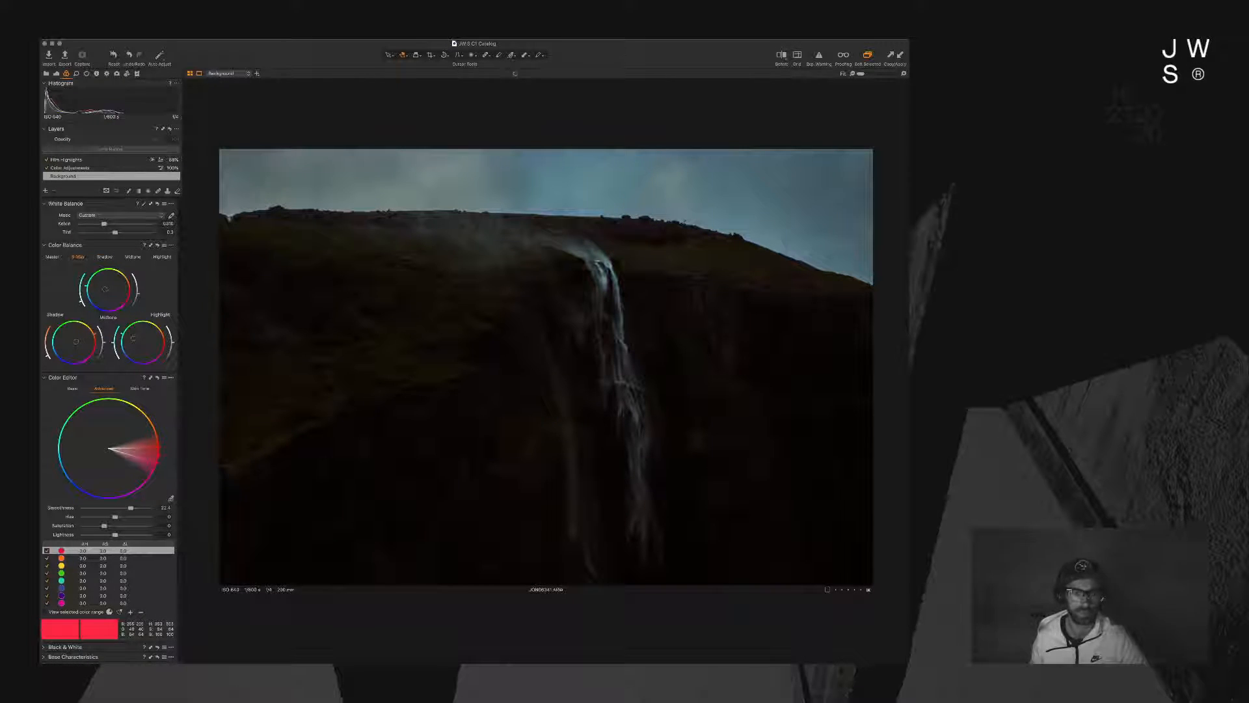
pyautogui.moveTo(140, 332); pyautogui.dragTo(153, 344)
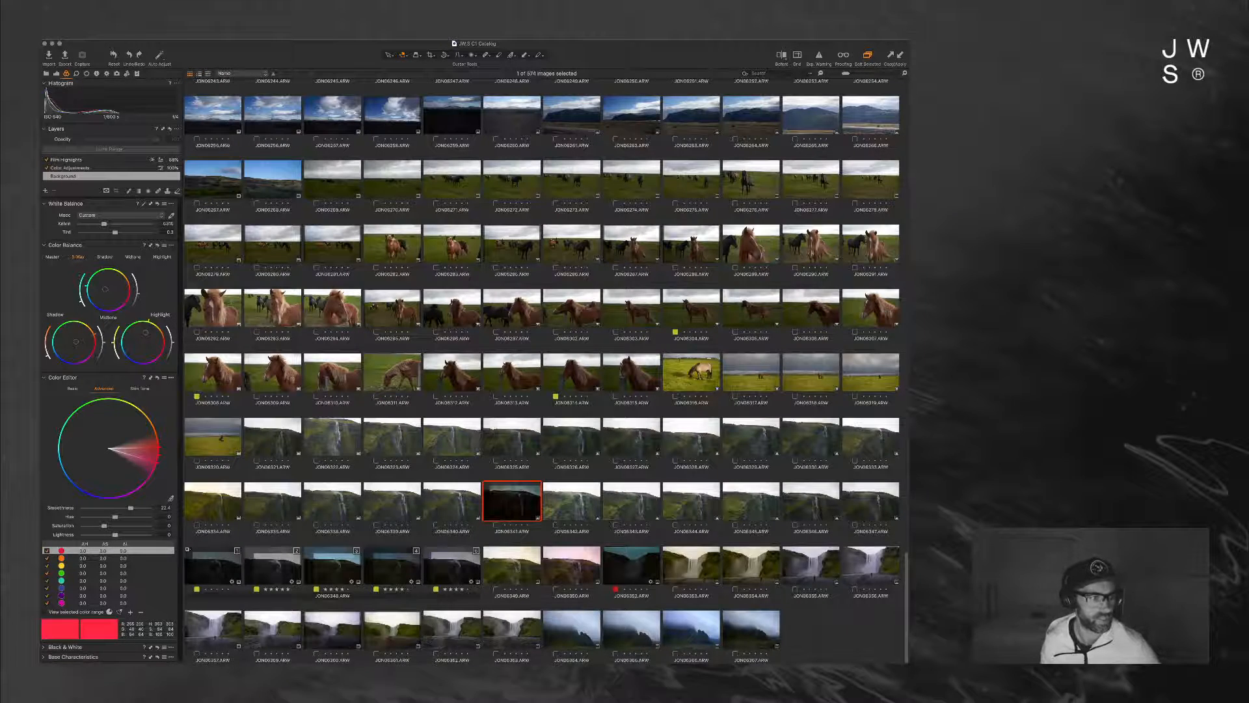
# Step: Open the PROMO user collection from the library and bring up the exposure adjustment tools
pyautogui.click(46, 74)
pyautogui.scroll(10, 111, 228)
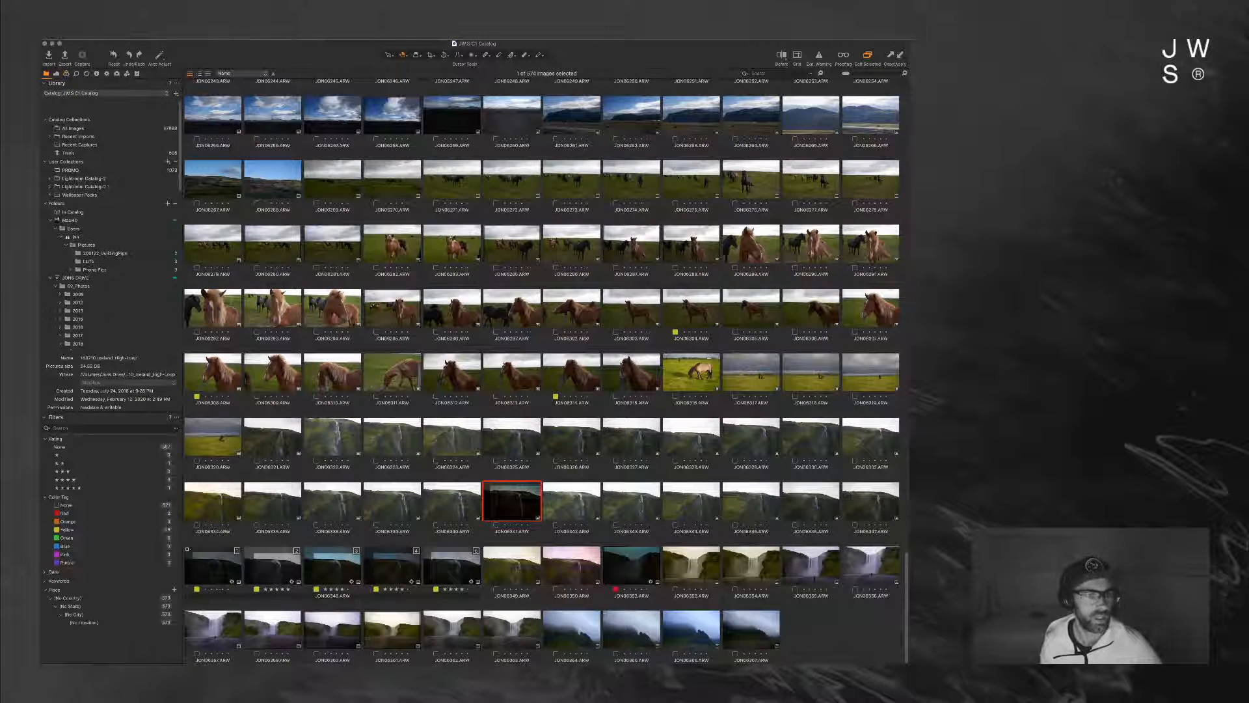
pyautogui.click(71, 155)
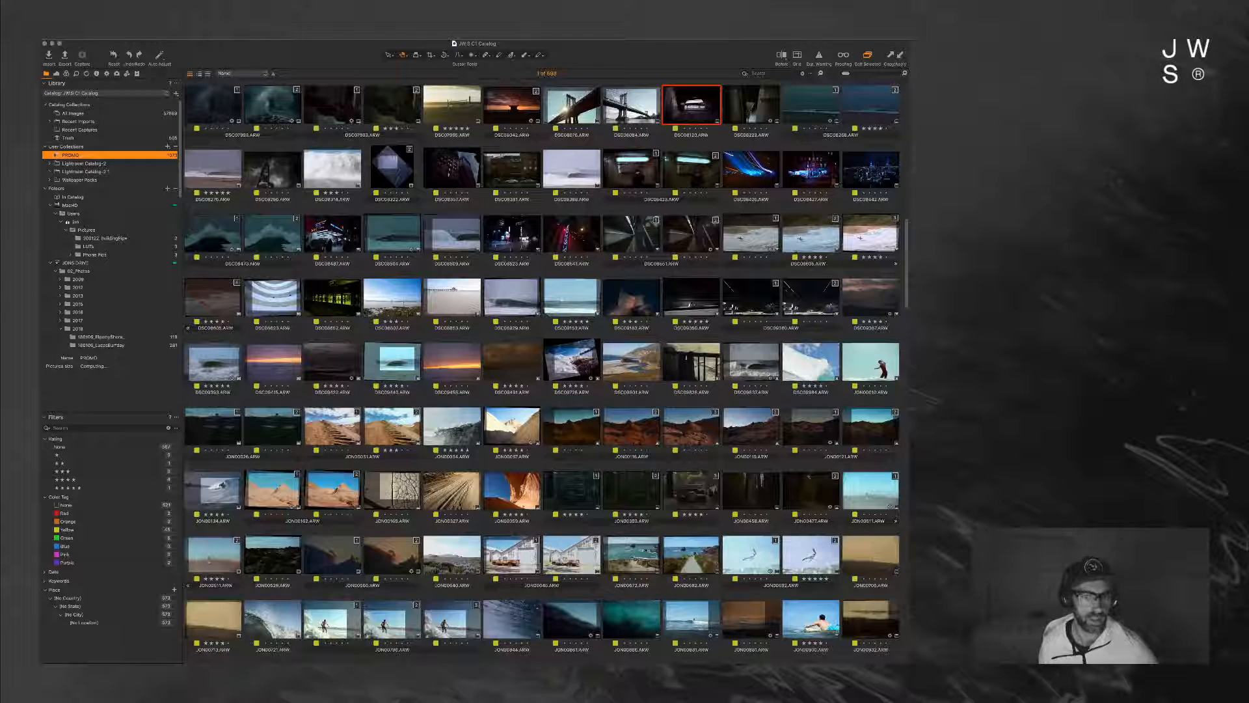
pyautogui.click(55, 73)
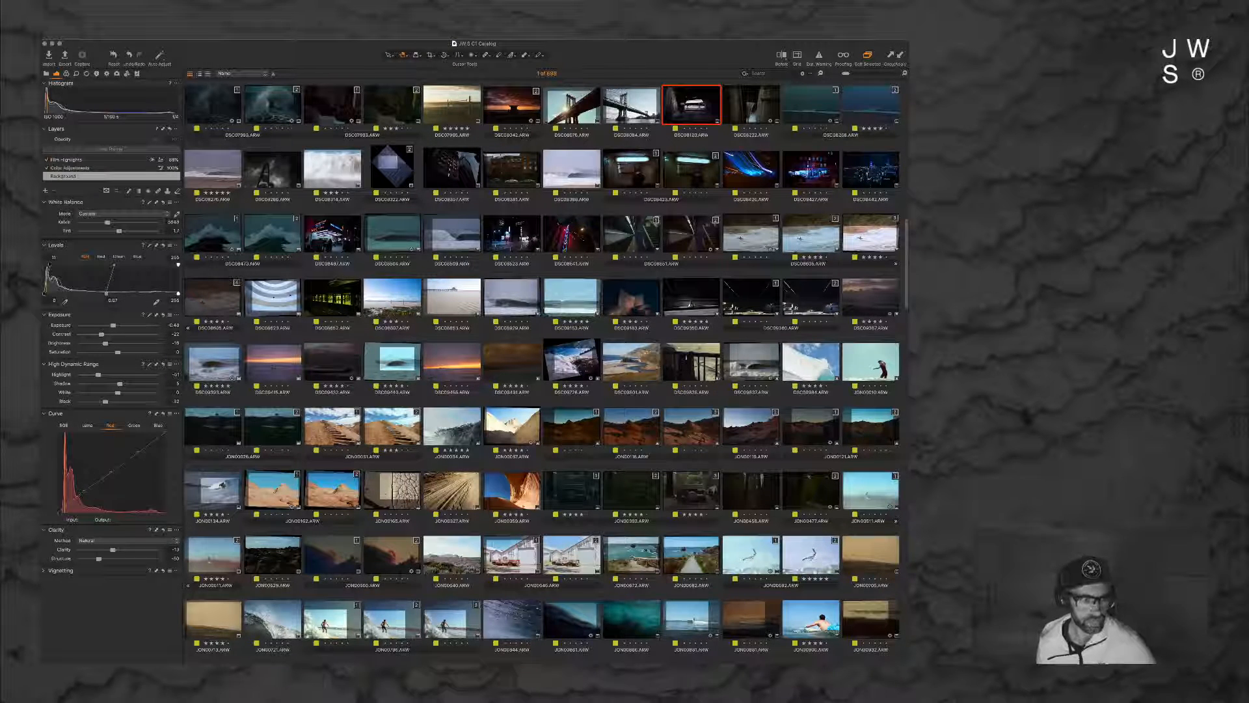
# Step: Open the sunset photo of the surfer in the sea and lower its contrast, brightness, shadows and blacks
pyautogui.doubleClick(272, 362)
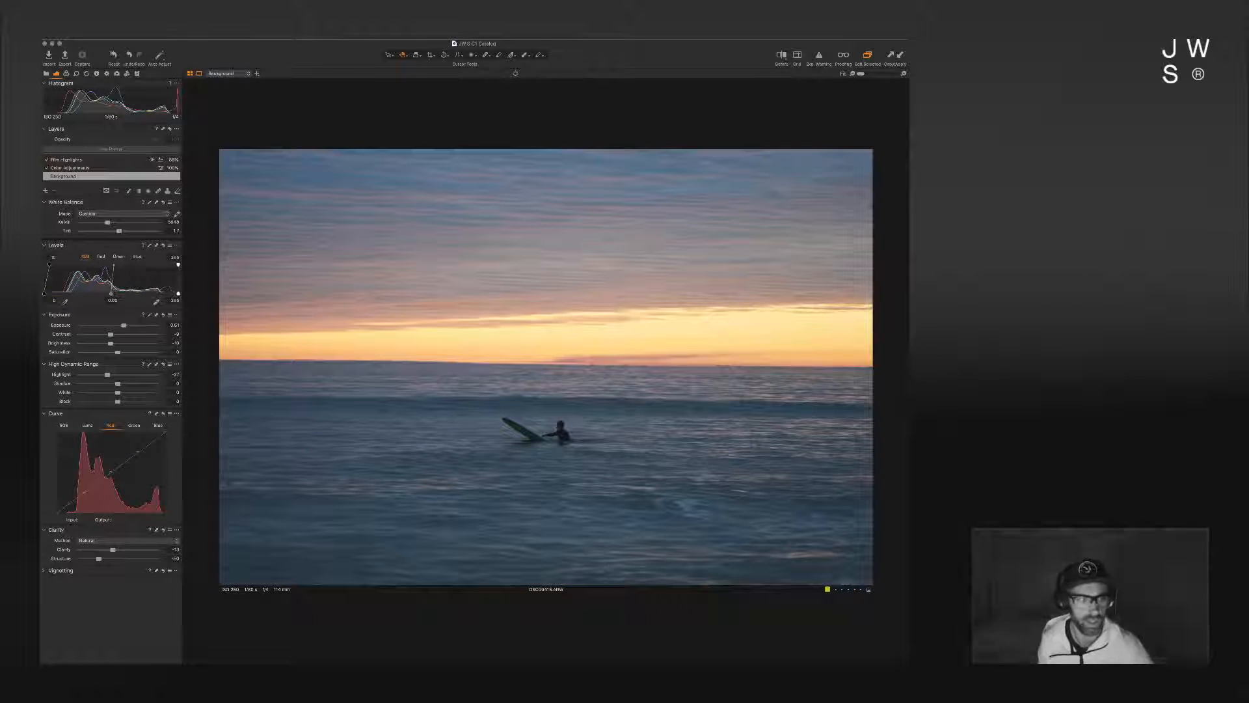
pyautogui.moveTo(111, 335); pyautogui.dragTo(98, 343)
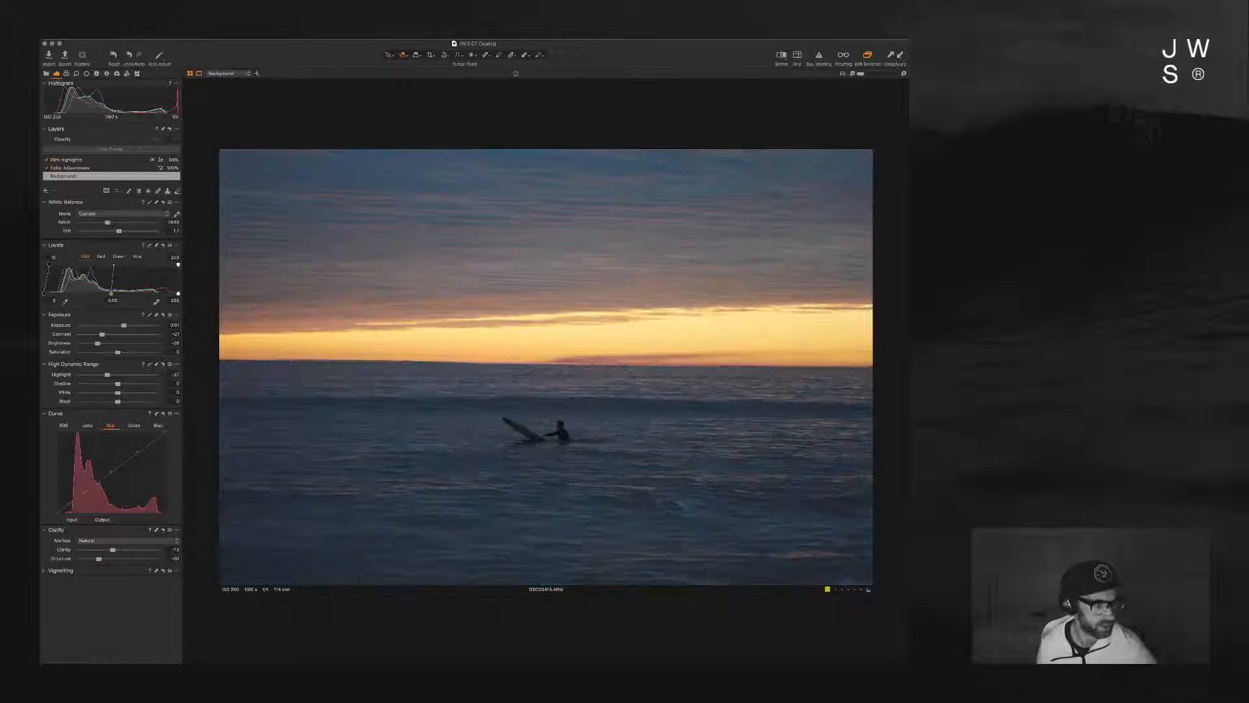
pyautogui.moveTo(118, 384); pyautogui.dragTo(105, 401)
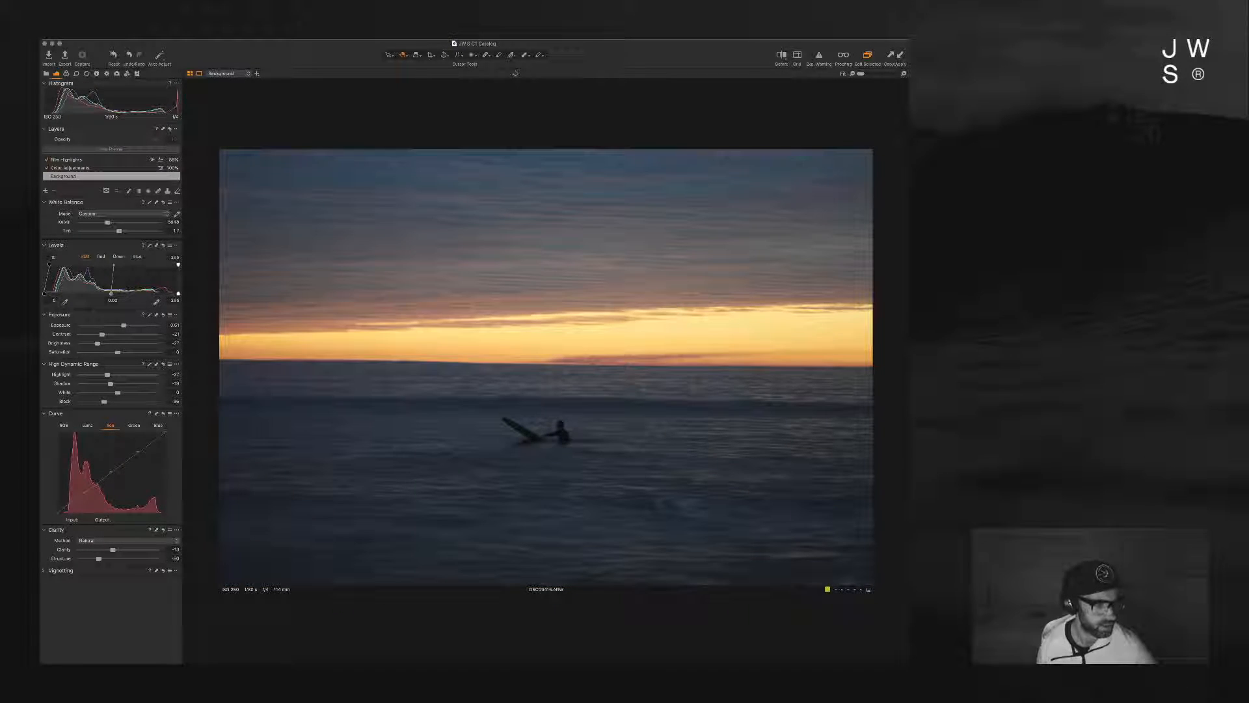
# Step: Darken the seascape by pulling down the luma curve's shadows and reducing the blacks, contrast and exposure
pyautogui.click(87, 425)
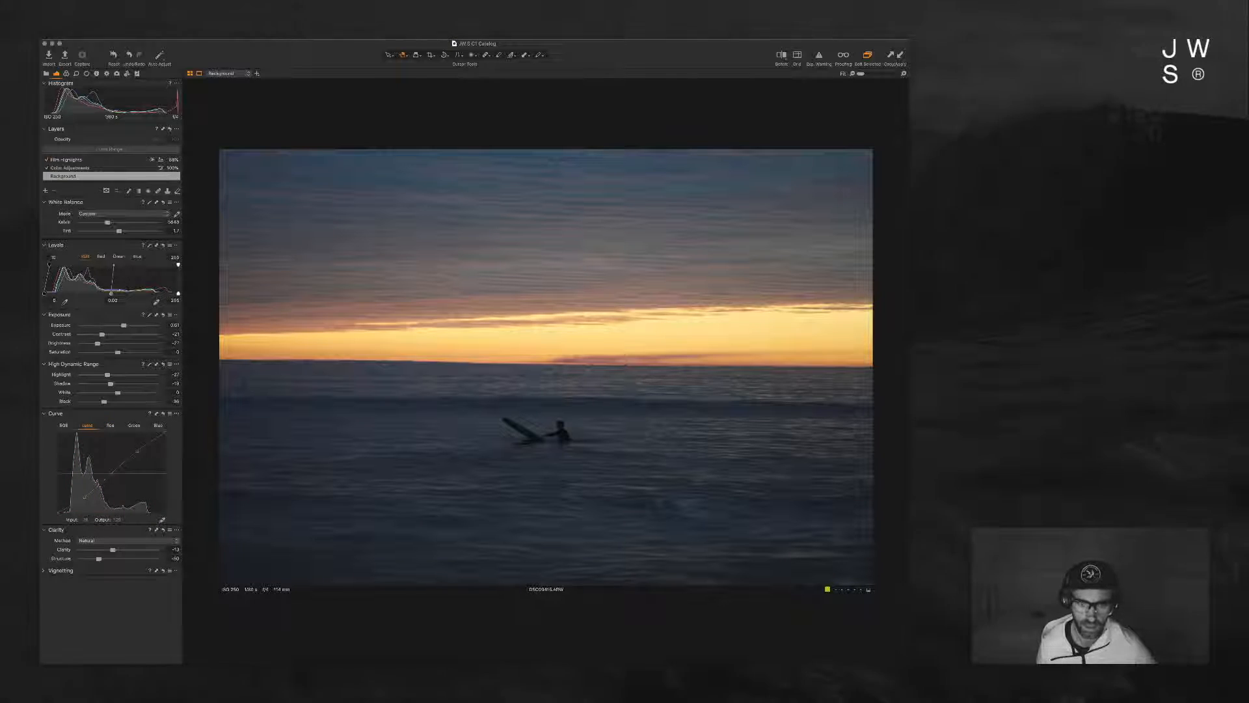
pyautogui.moveTo(111, 472); pyautogui.dragTo(83, 497)
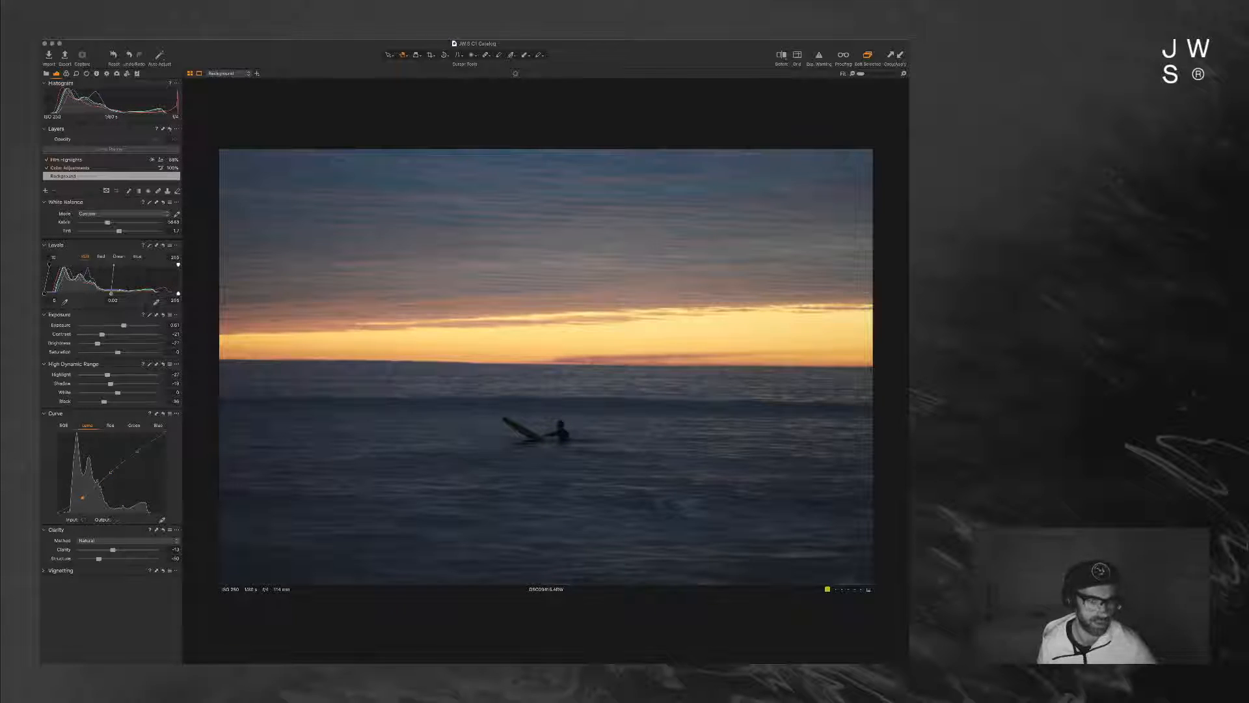
pyautogui.moveTo(95, 401); pyautogui.dragTo(98, 402)
pyautogui.moveTo(124, 325); pyautogui.dragTo(93, 334)
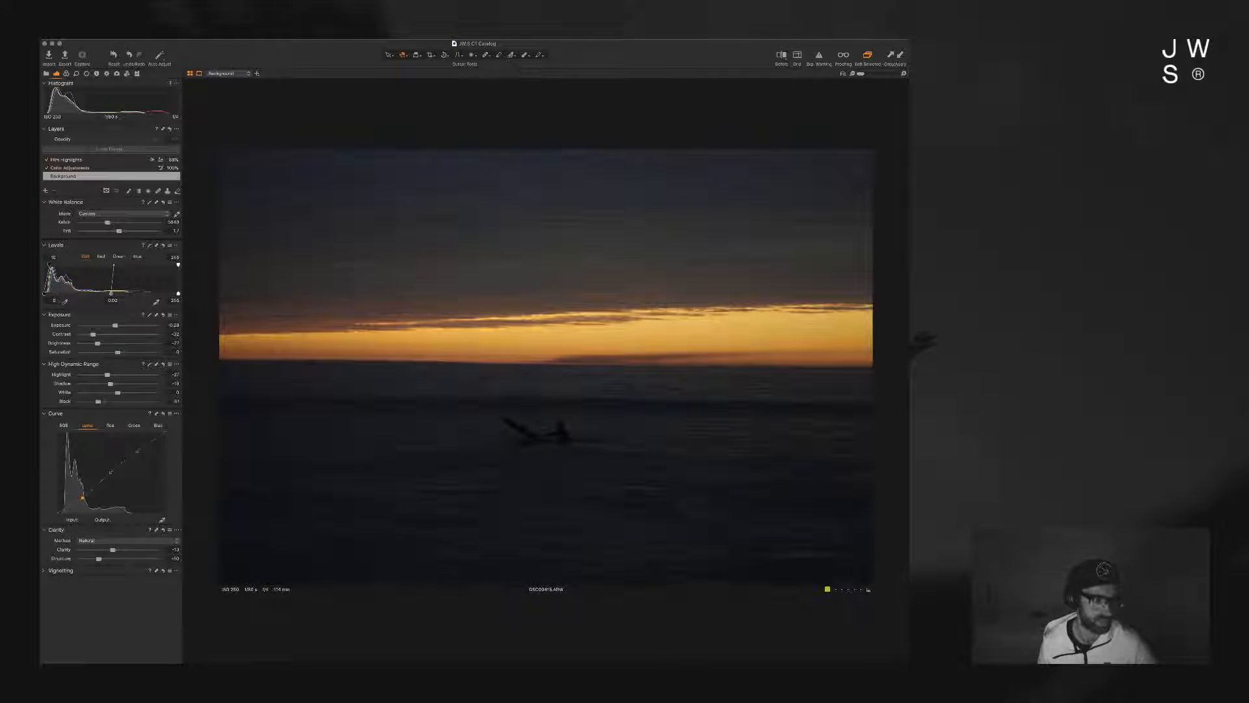
# Step: Lift the highlights, shadows and whites slightly and add a point in the upper part of the luma curve
pyautogui.moveTo(110, 384)
pyautogui.mouseDown()
pyautogui.moveTo(126, 375)
pyautogui.moveTo(89, 375)
pyautogui.moveTo(110, 374)
pyautogui.mouseUp()
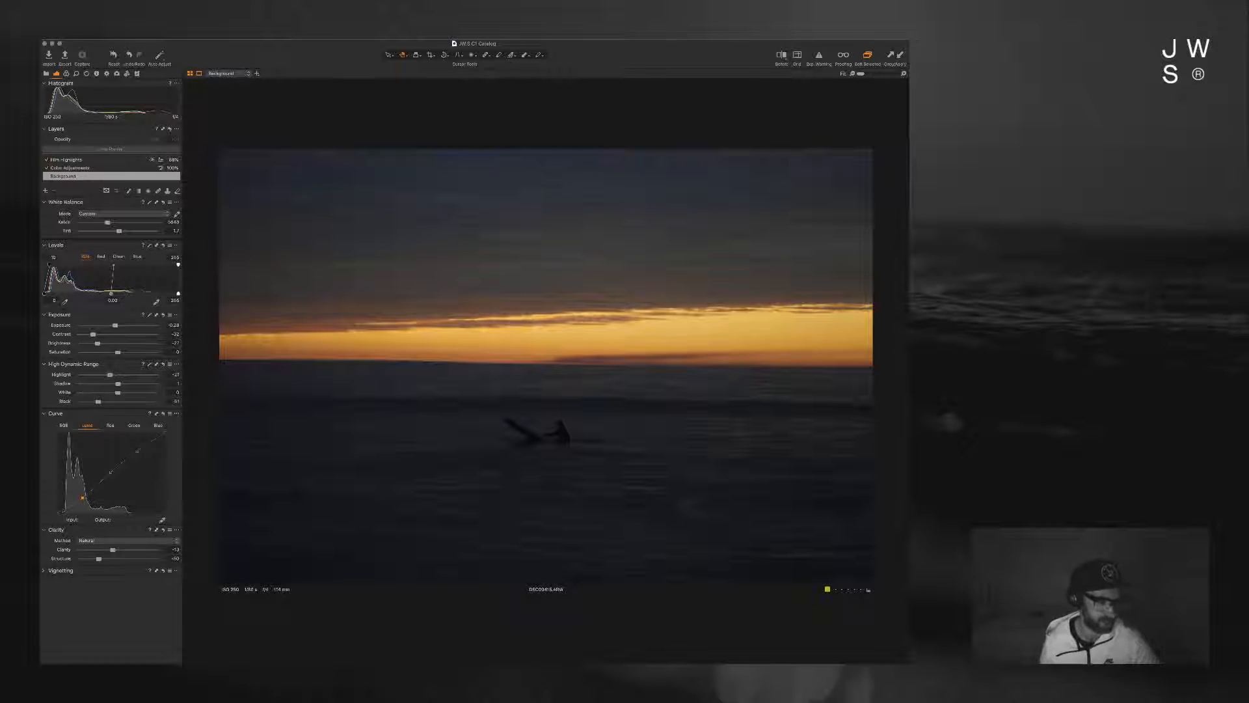
pyautogui.moveTo(118, 392)
pyautogui.mouseDown()
pyautogui.moveTo(131, 392)
pyautogui.moveTo(120, 393)
pyautogui.mouseUp()
pyautogui.moveTo(138, 451); pyautogui.dragTo(138, 451)
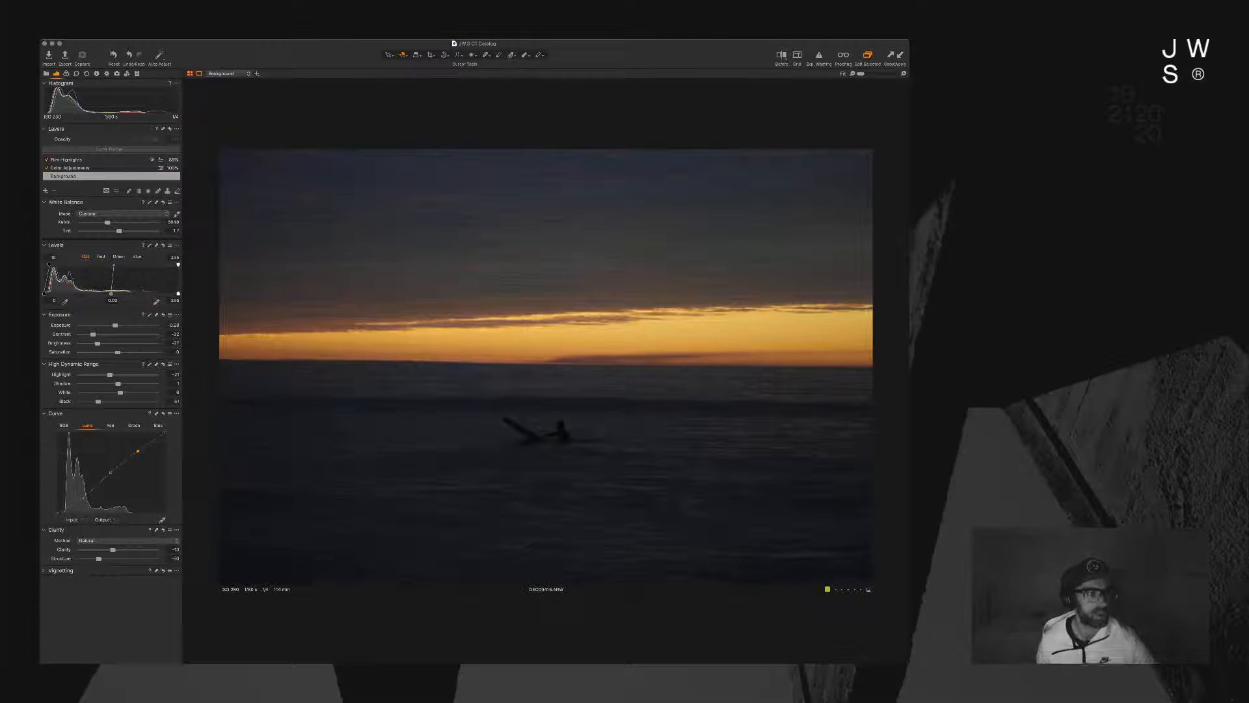
# Step: Warm the white balance temperature and shift the tint slightly toward magenta
pyautogui.click(173, 222)
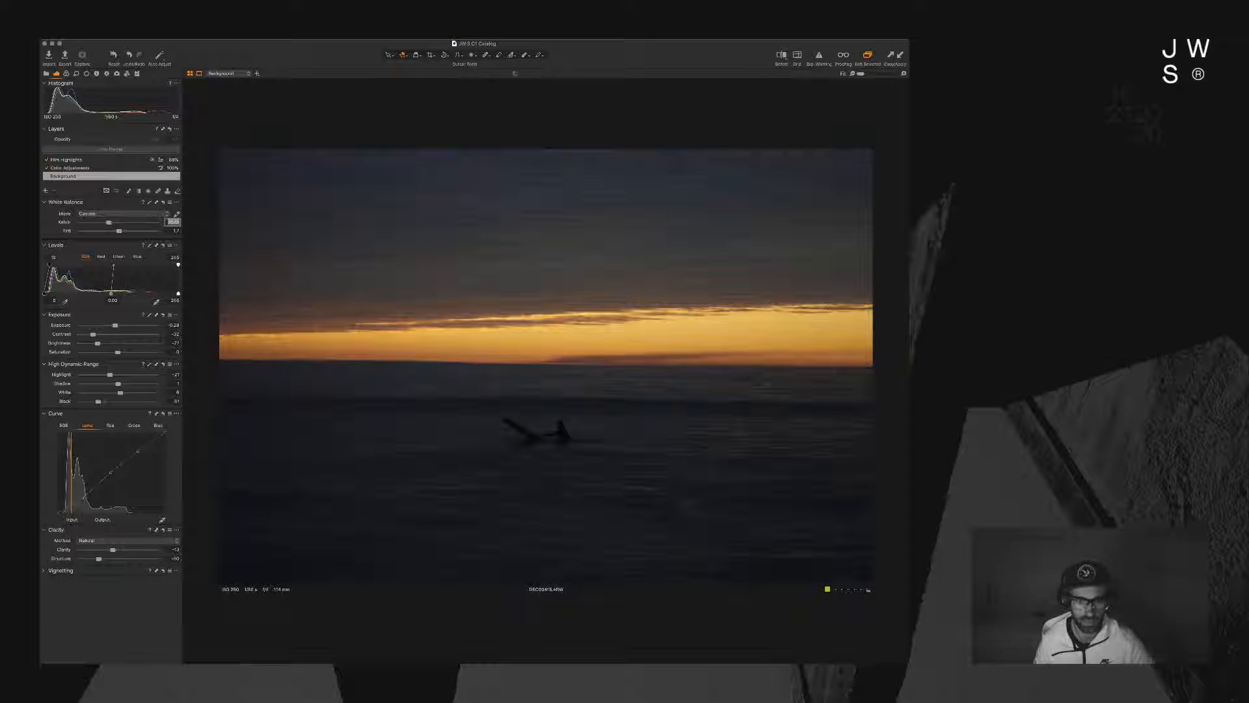
pyautogui.press('Up')
pyautogui.press('Return')
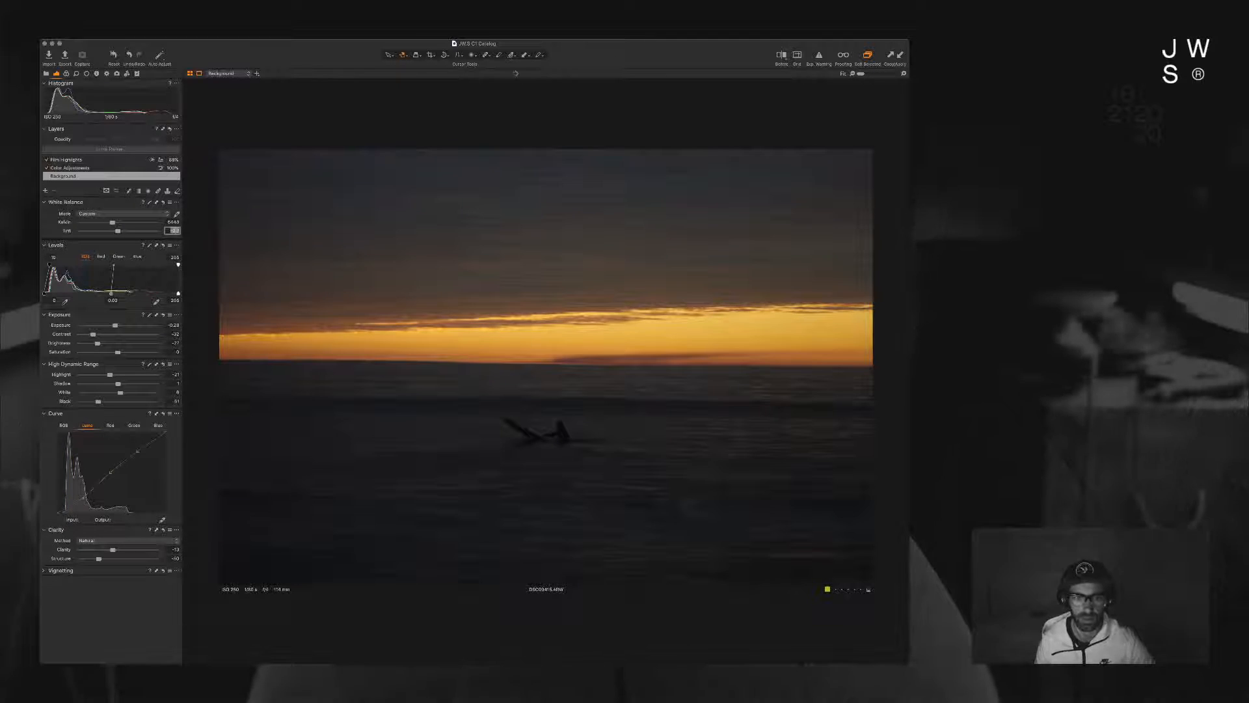
pyautogui.click(174, 230)
pyautogui.press('Up')
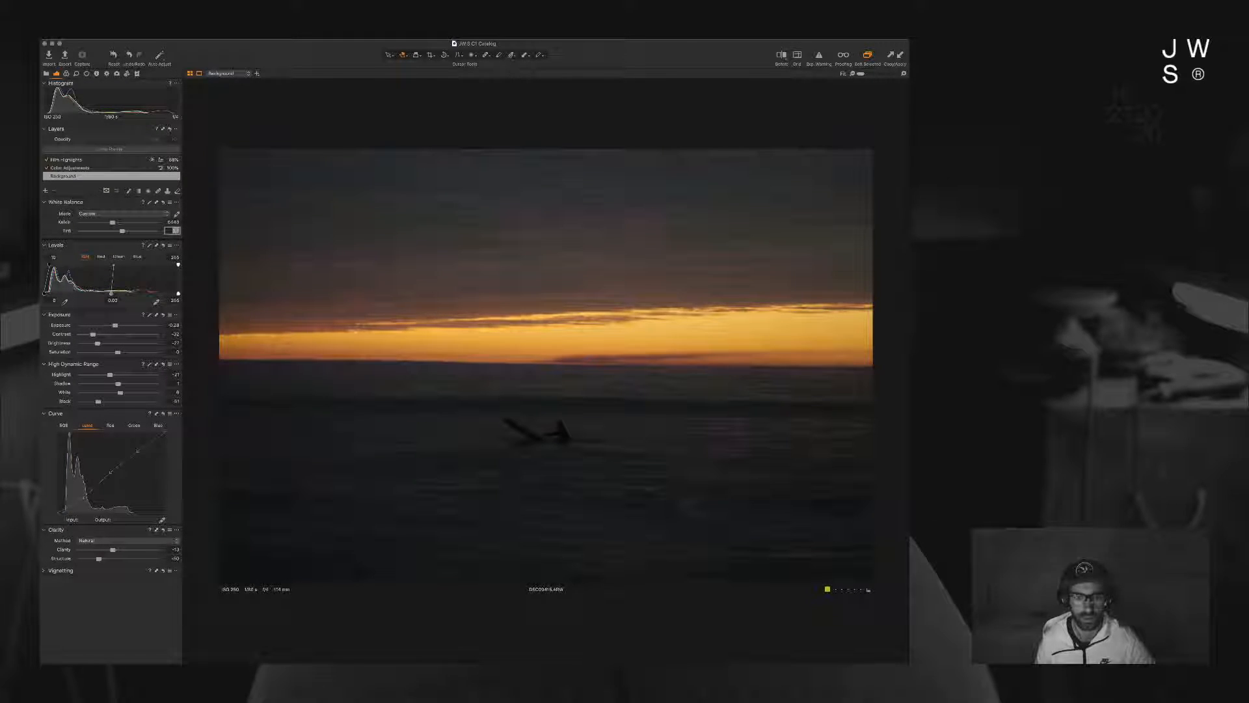
pyautogui.press('Down')
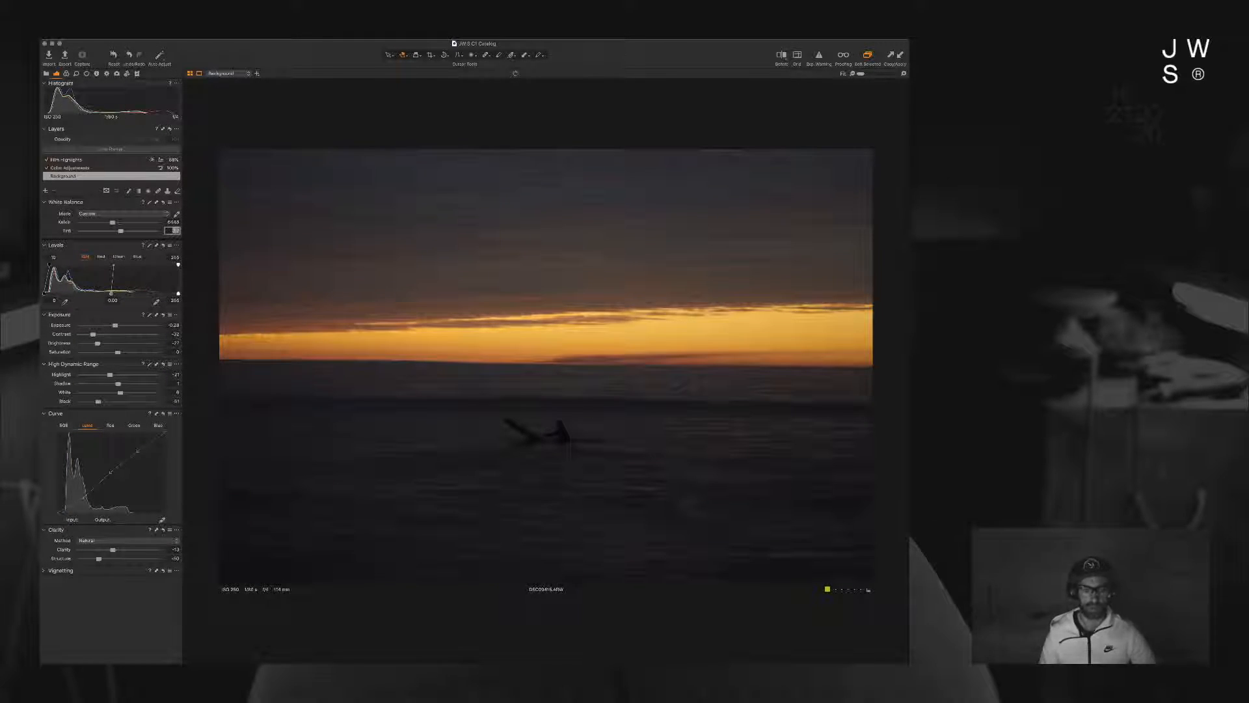
pyautogui.press('Return')
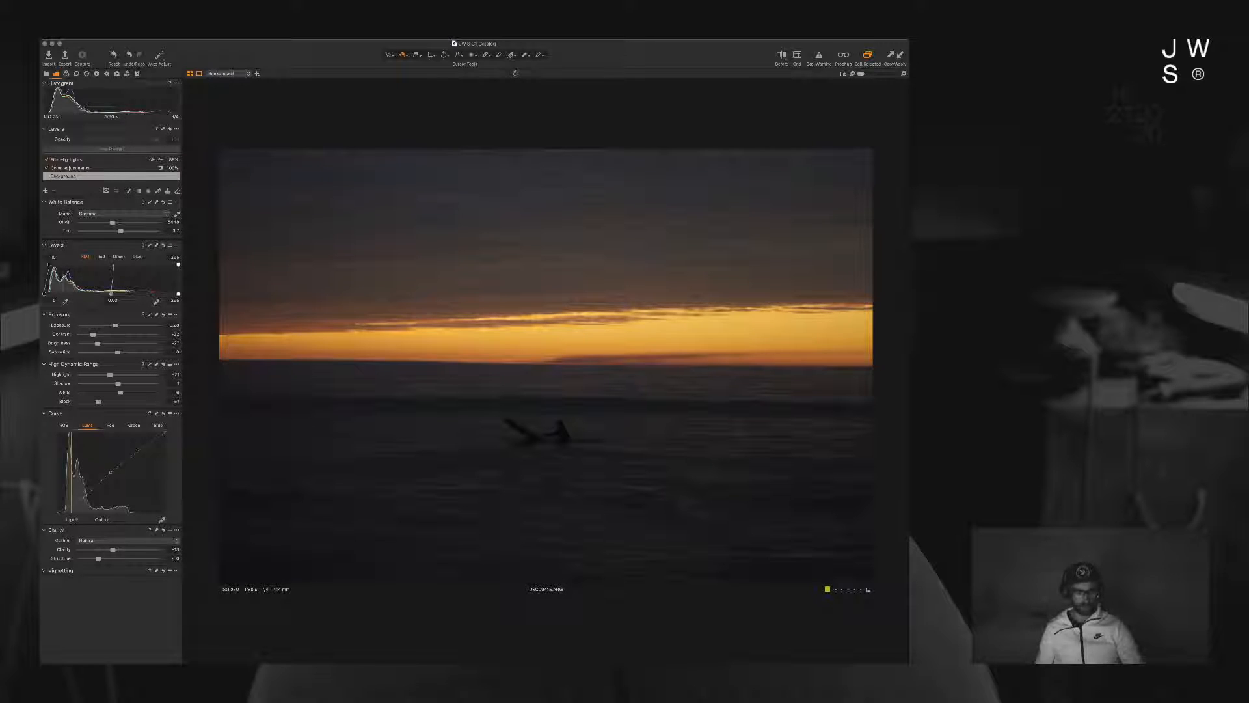
# Step: Straighten the photo along the sea horizon and reposition the crop slightly higher
pyautogui.press('c')
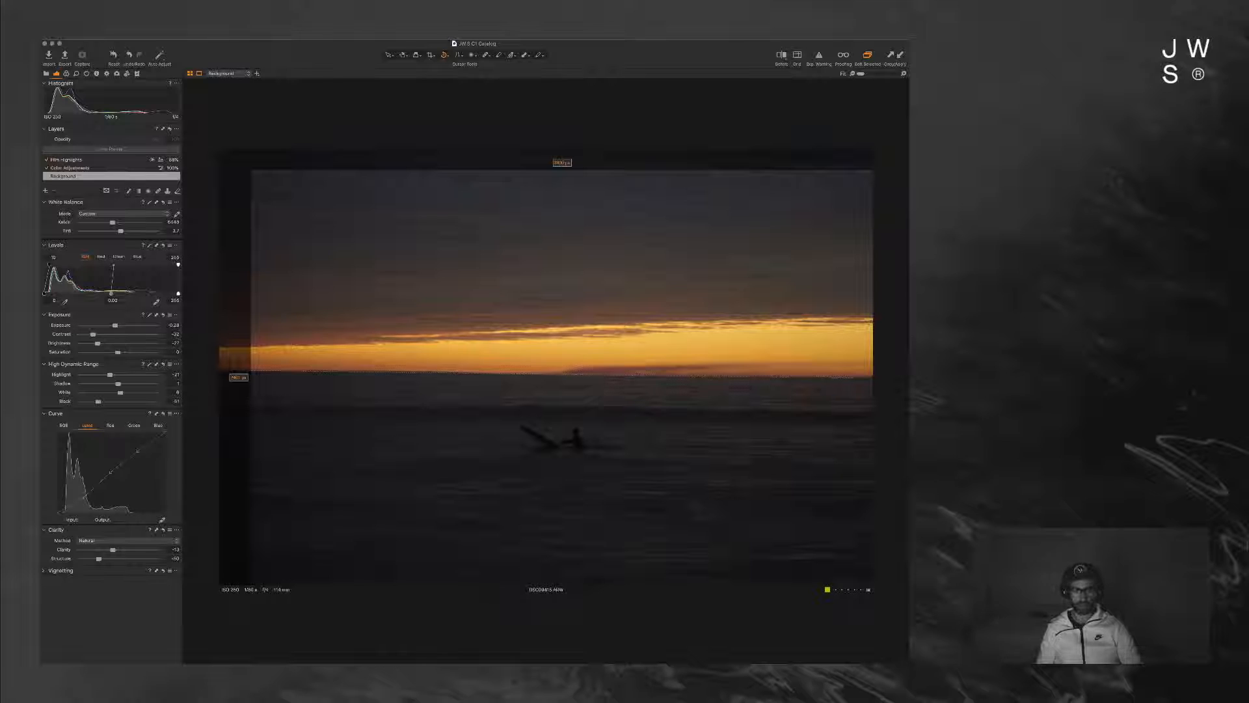
pyautogui.moveTo(287, 371); pyautogui.dragTo(866, 377)
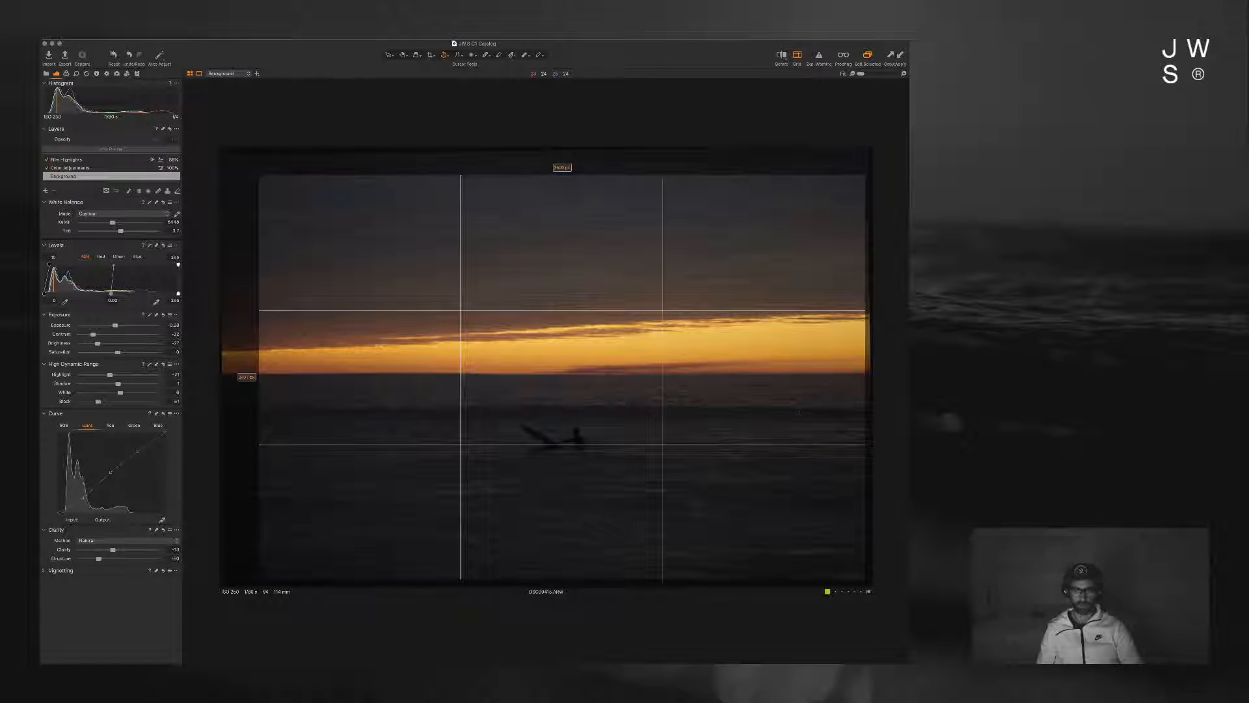
pyautogui.moveTo(799, 412); pyautogui.dragTo(802, 395)
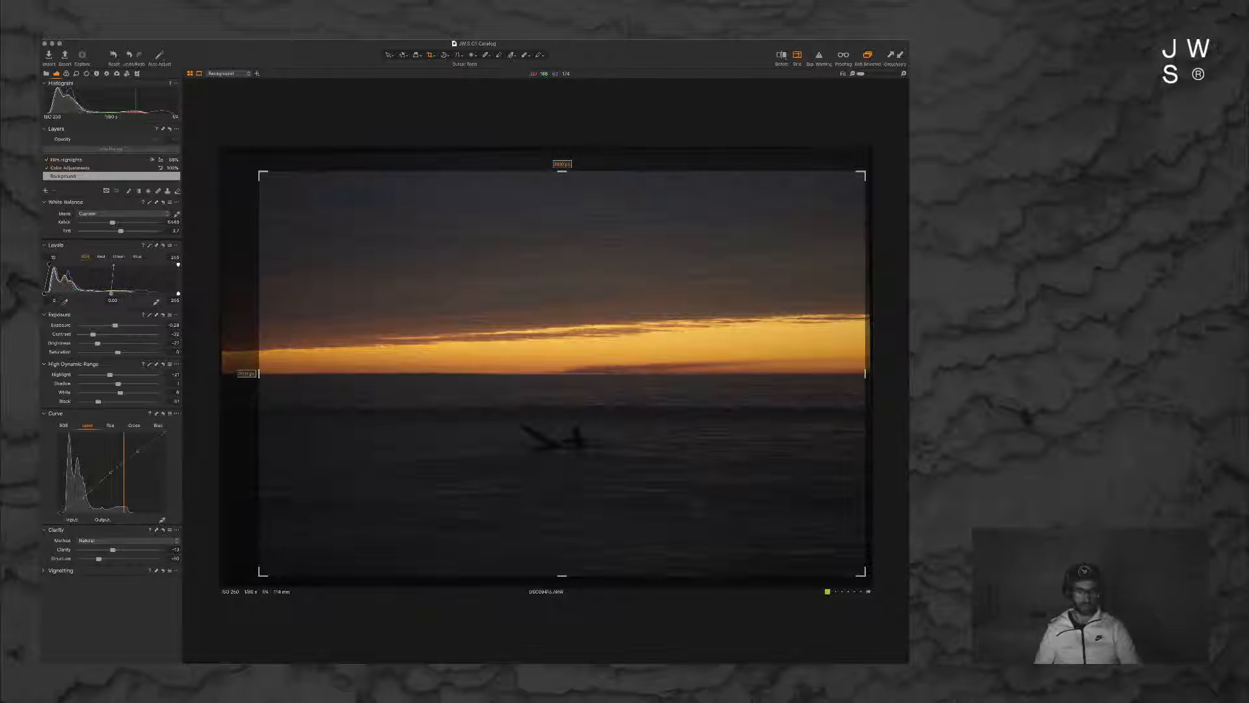
pyautogui.press('h')
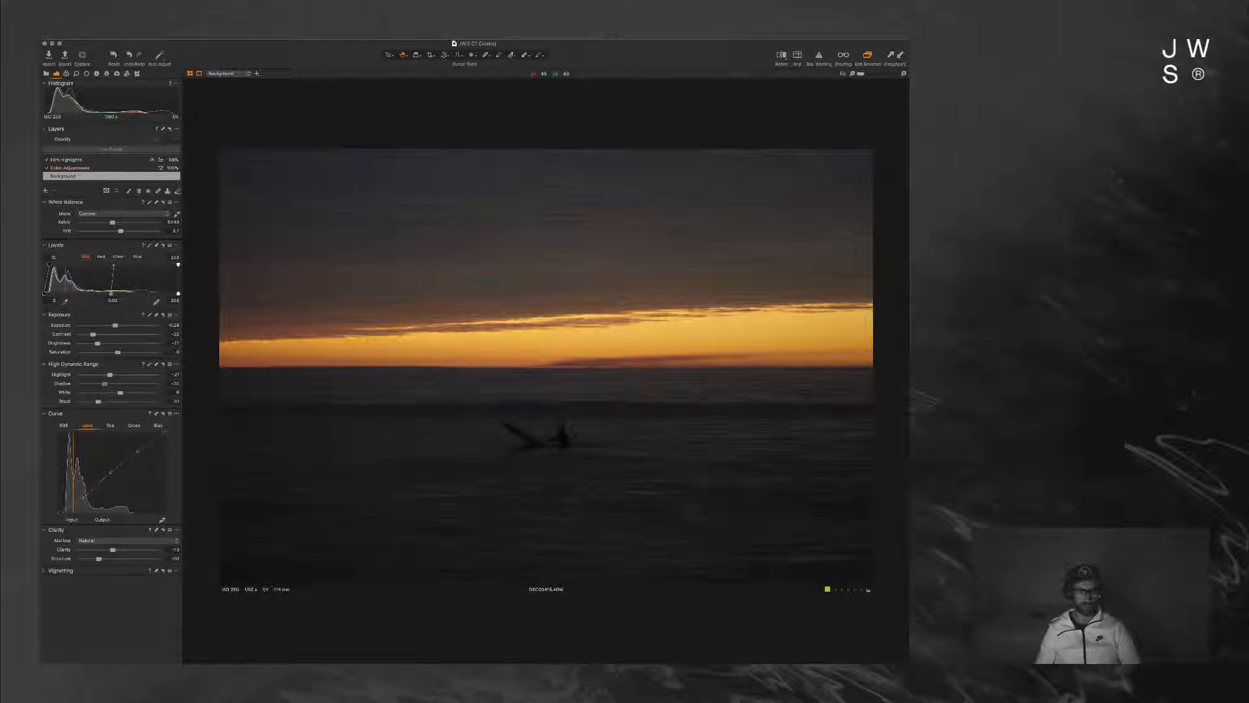
# Step: Lower the shadows and lift the dark end of the red curve to warm the dark tones
pyautogui.moveTo(105, 384); pyautogui.dragTo(108, 384)
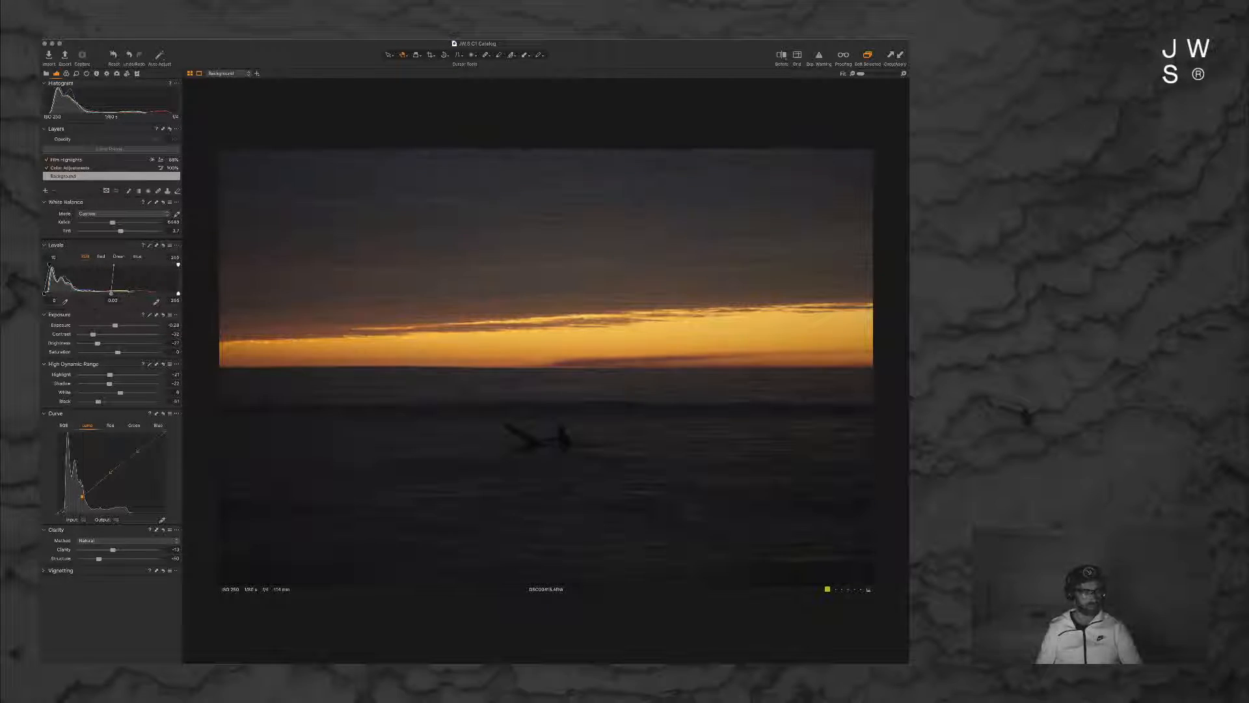
pyautogui.click(110, 426)
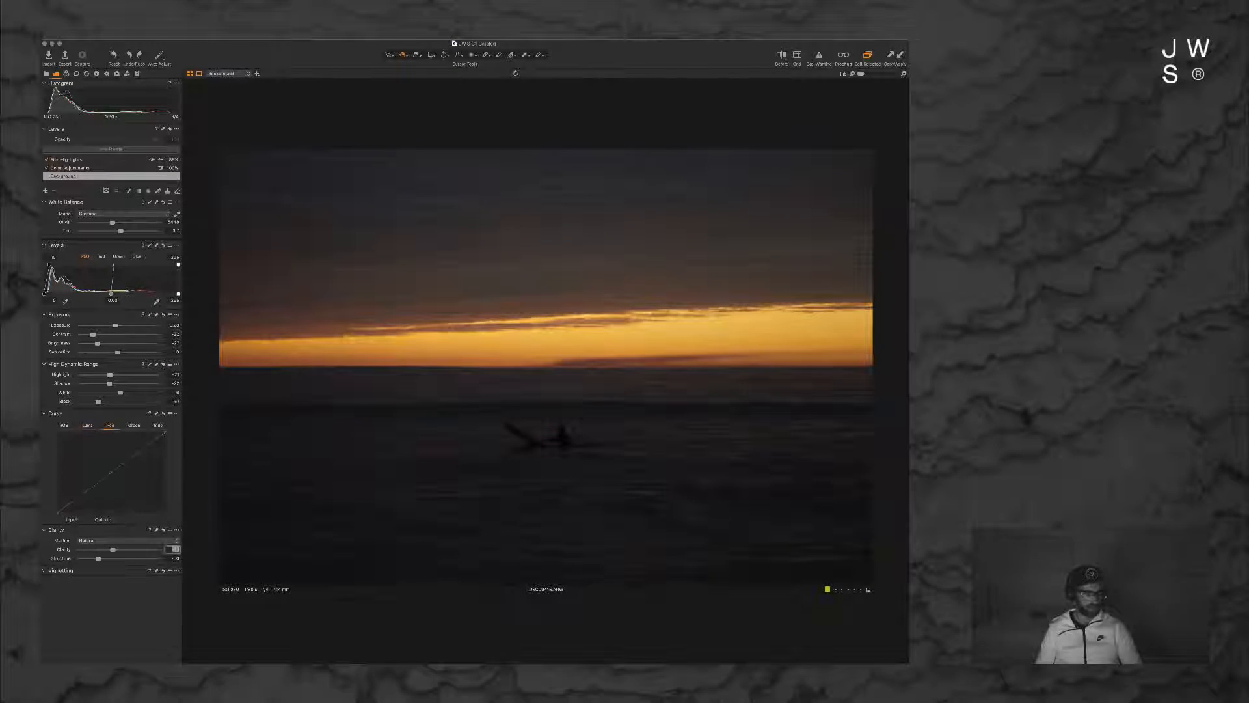
pyautogui.click(68, 503)
pyautogui.moveTo(68, 503); pyautogui.dragTo(68, 505)
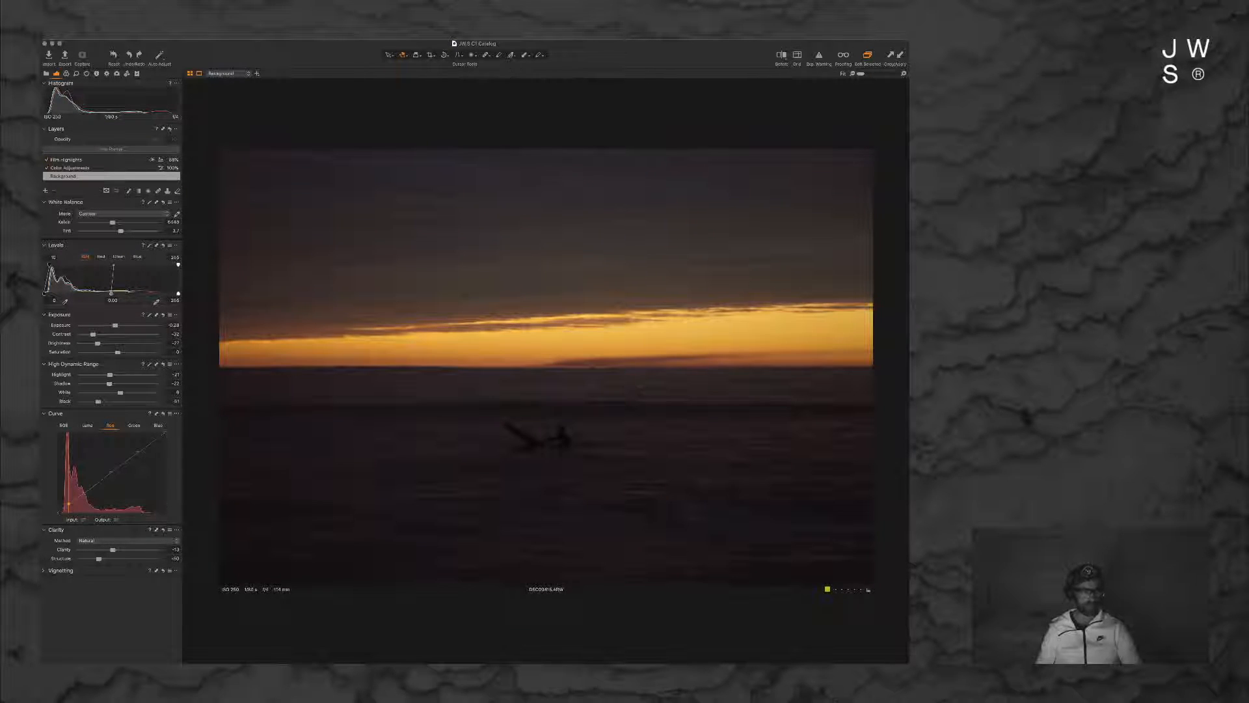
# Step: Raise the white balance temperature for a warmer sunset and fine-tune the tint between green and magenta
pyautogui.moveTo(113, 222); pyautogui.dragTo(148, 223)
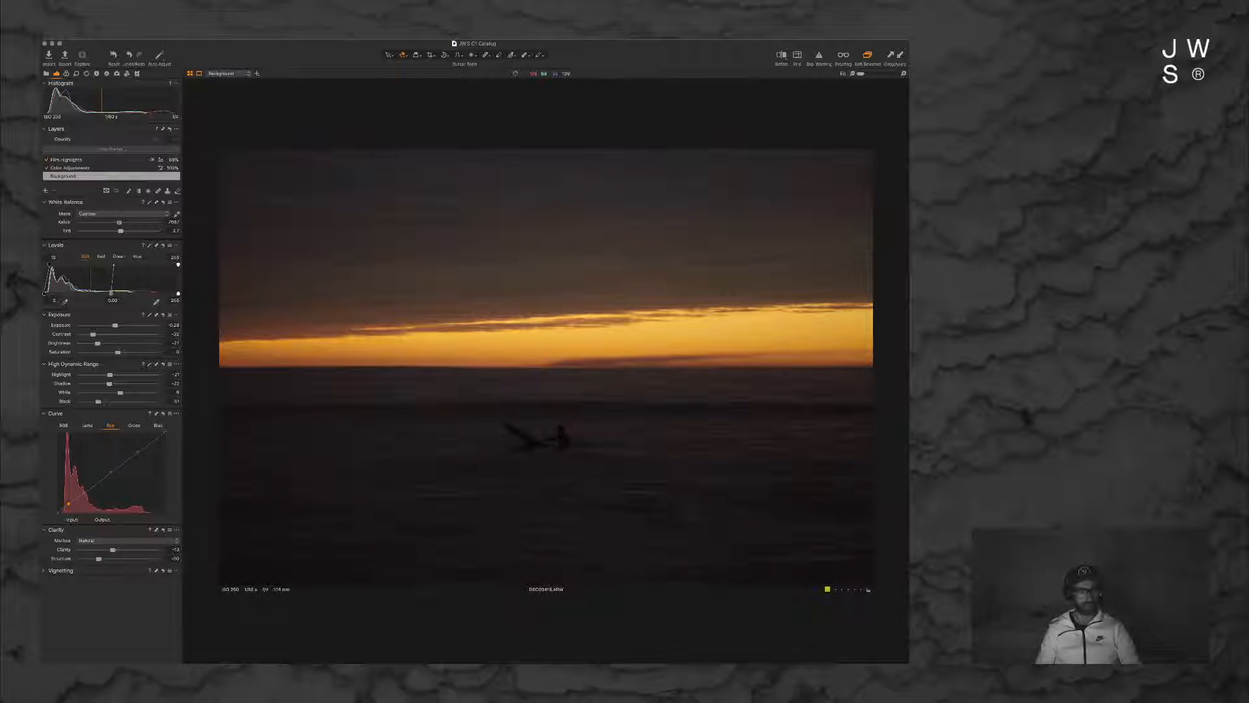
pyautogui.moveTo(122, 223); pyautogui.dragTo(114, 231)
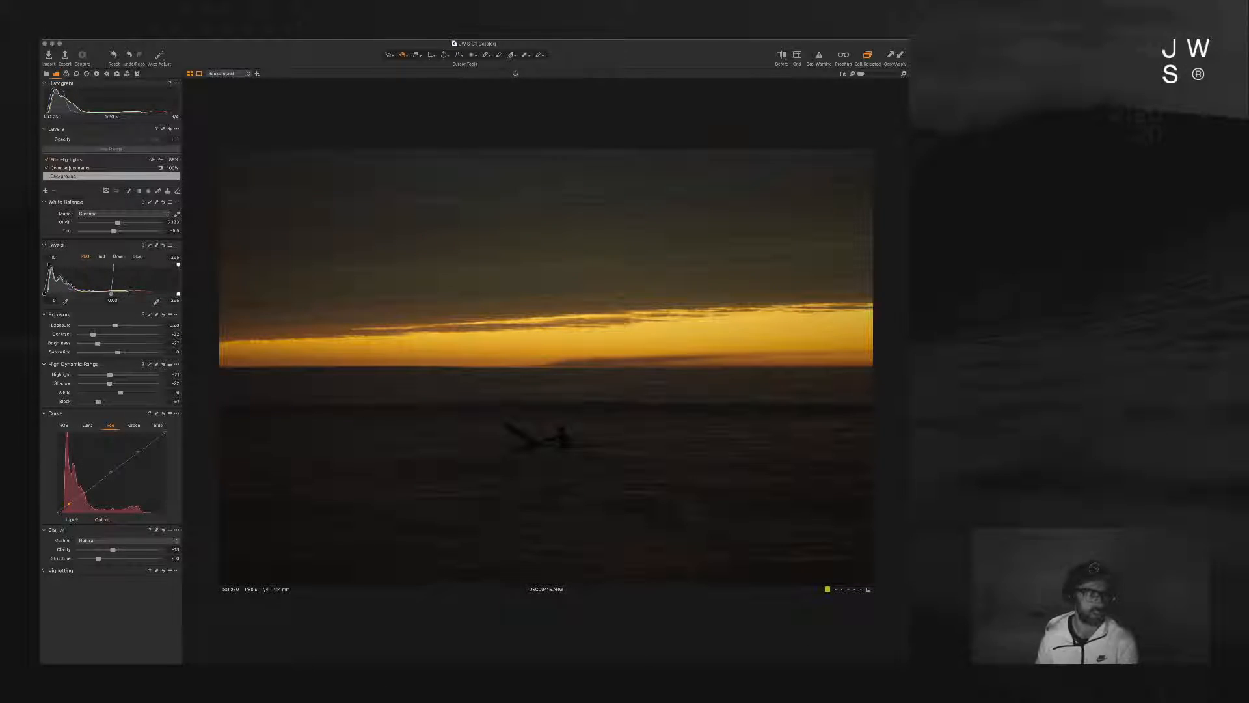
pyautogui.moveTo(115, 231); pyautogui.dragTo(117, 231)
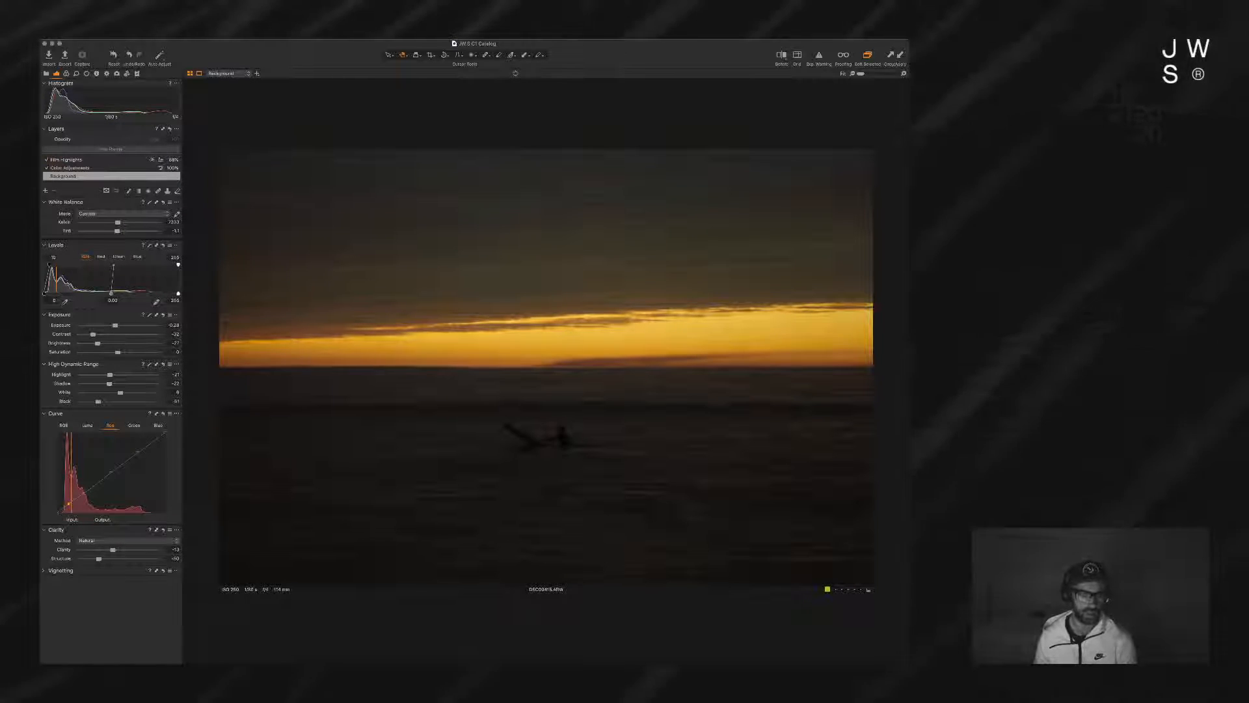
pyautogui.moveTo(117, 231); pyautogui.dragTo(118, 231)
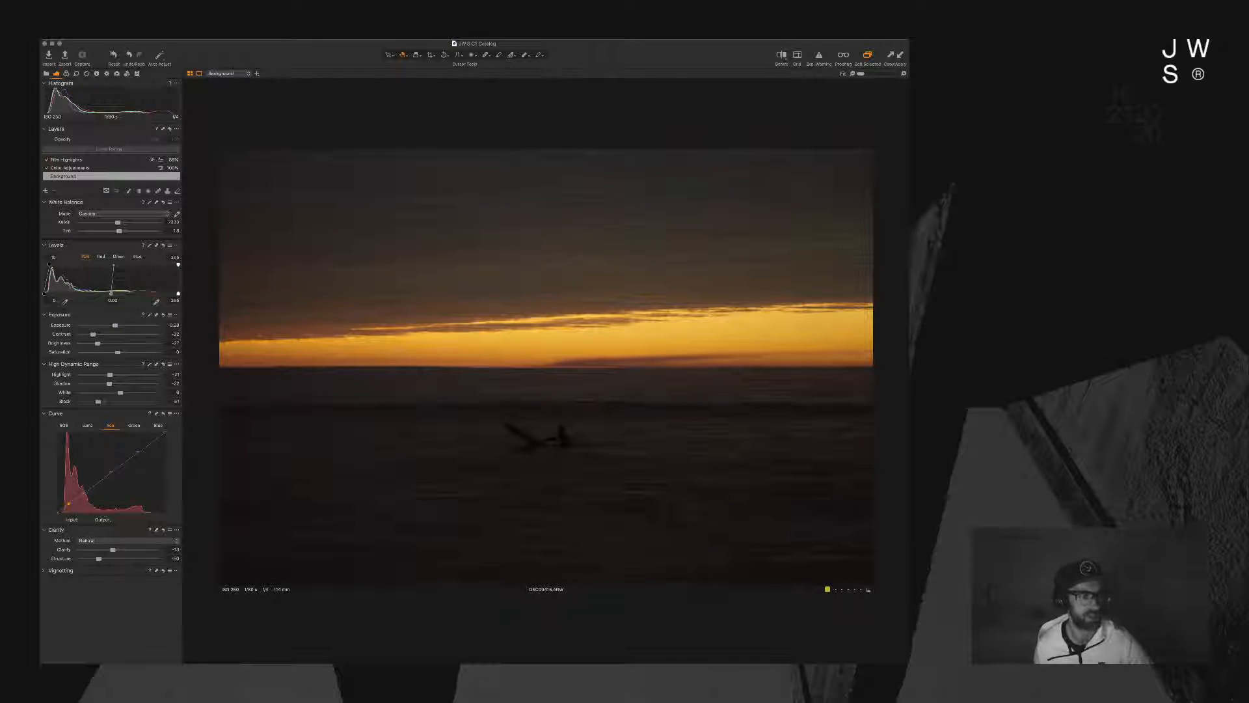
# Step: Reduce the highlight output and darken the midtones in Levels, and compare the grade with the original image
pyautogui.moveTo(178, 265); pyautogui.dragTo(167, 264)
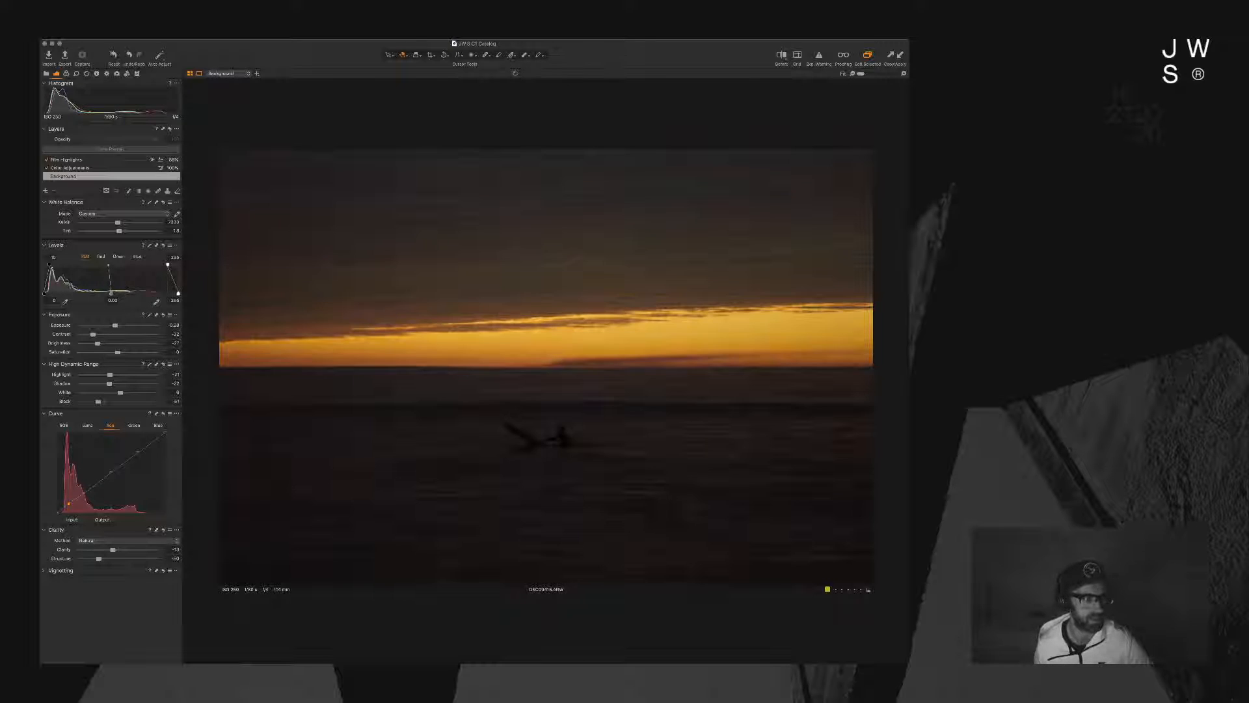
pyautogui.moveTo(111, 294); pyautogui.dragTo(134, 294)
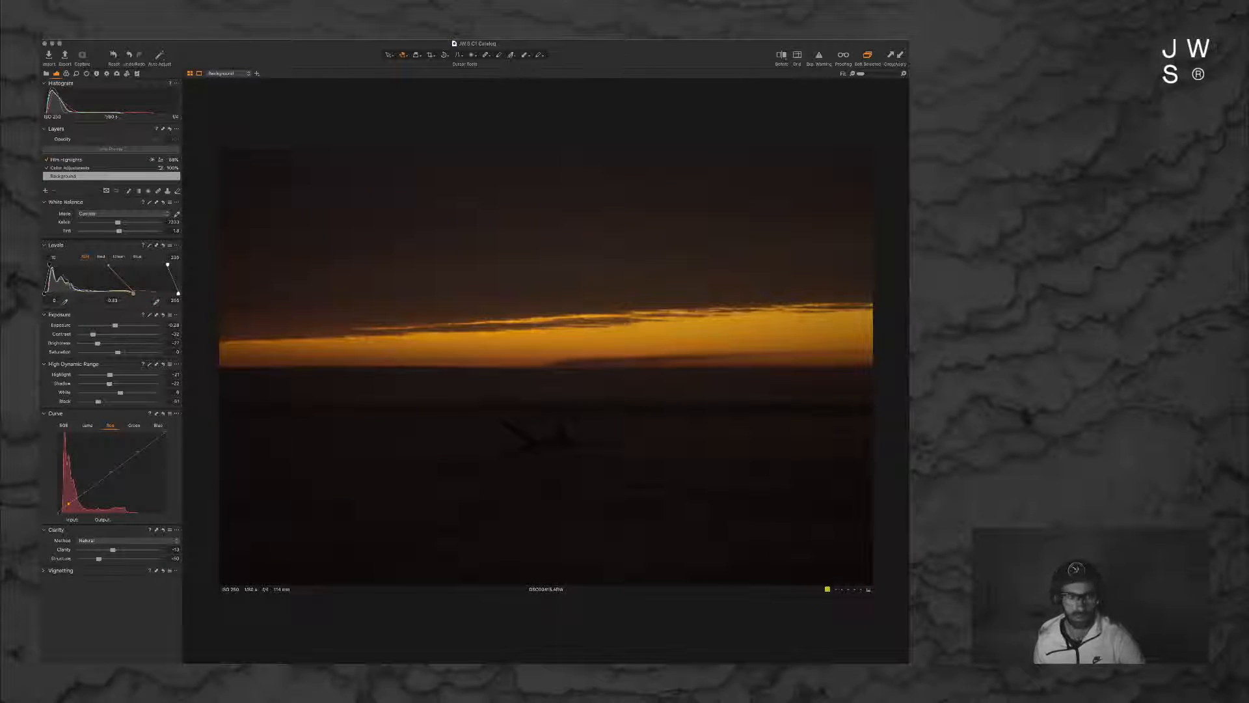
pyautogui.press('y')
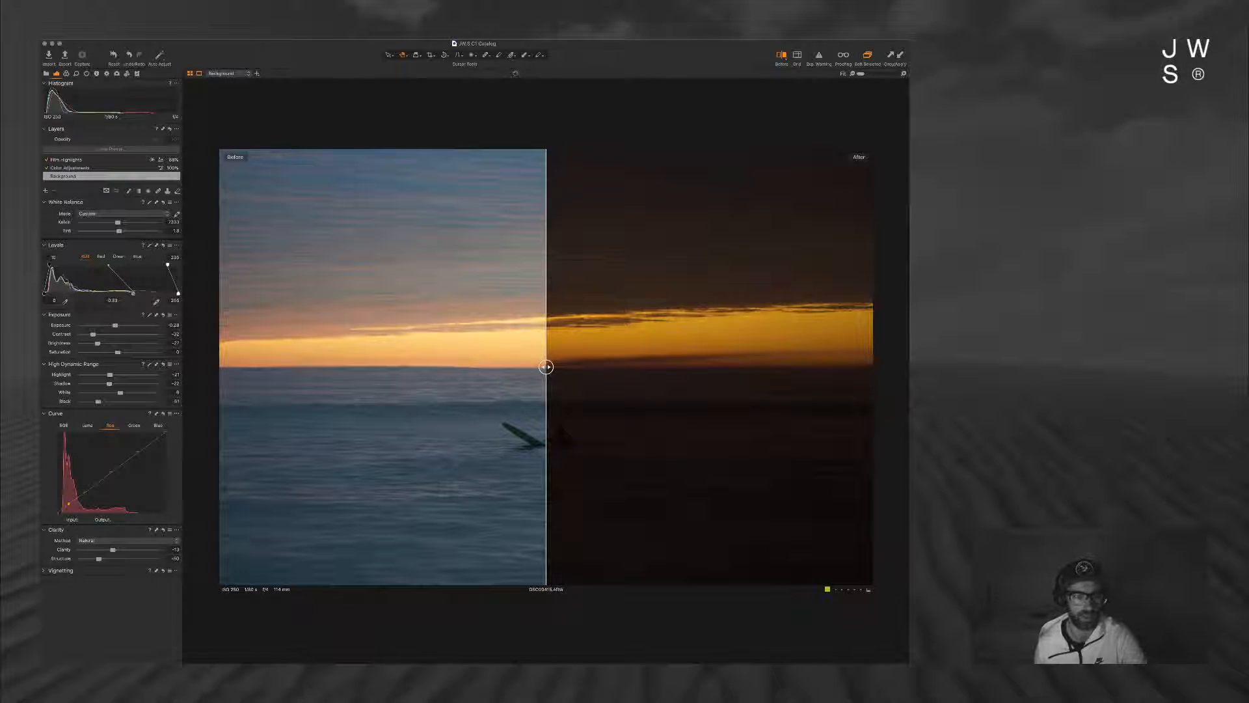
pyautogui.press('y')
pyautogui.press('y')
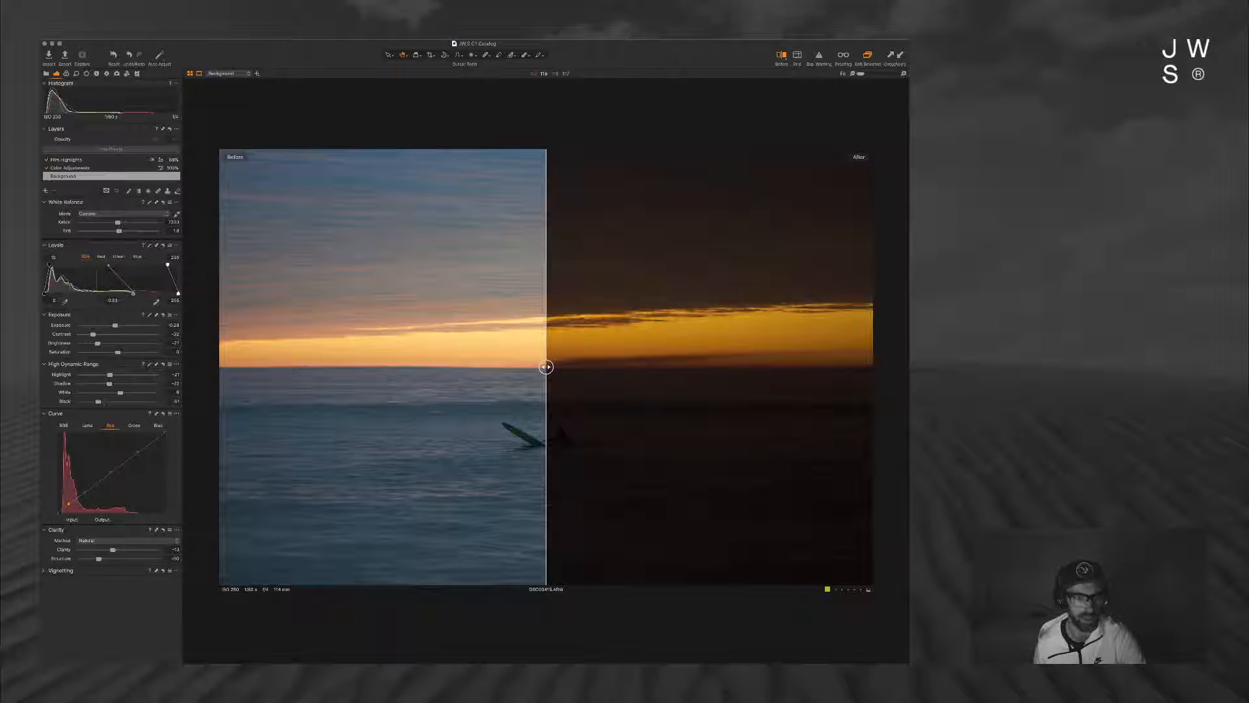
pyautogui.press('y')
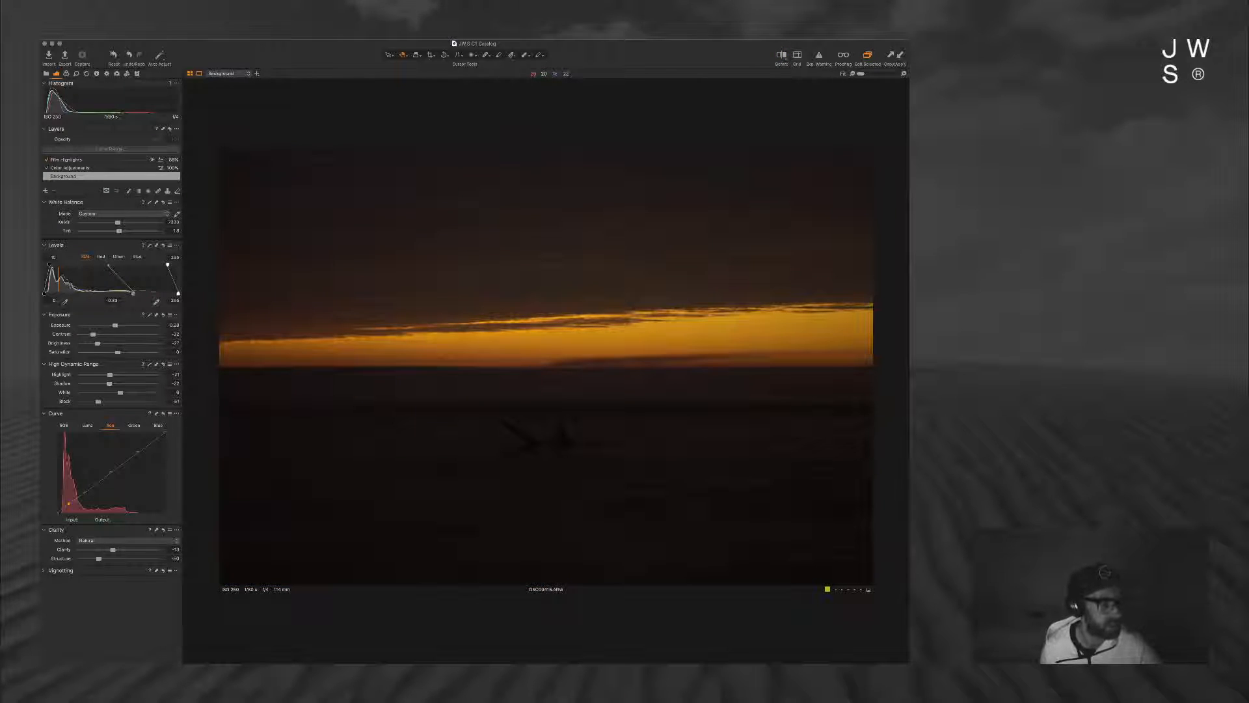
# Step: Raise the blacks, highlights and brightness, lower the exposure, and pull down the white end of the luma curve
pyautogui.moveTo(98, 401); pyautogui.dragTo(105, 401)
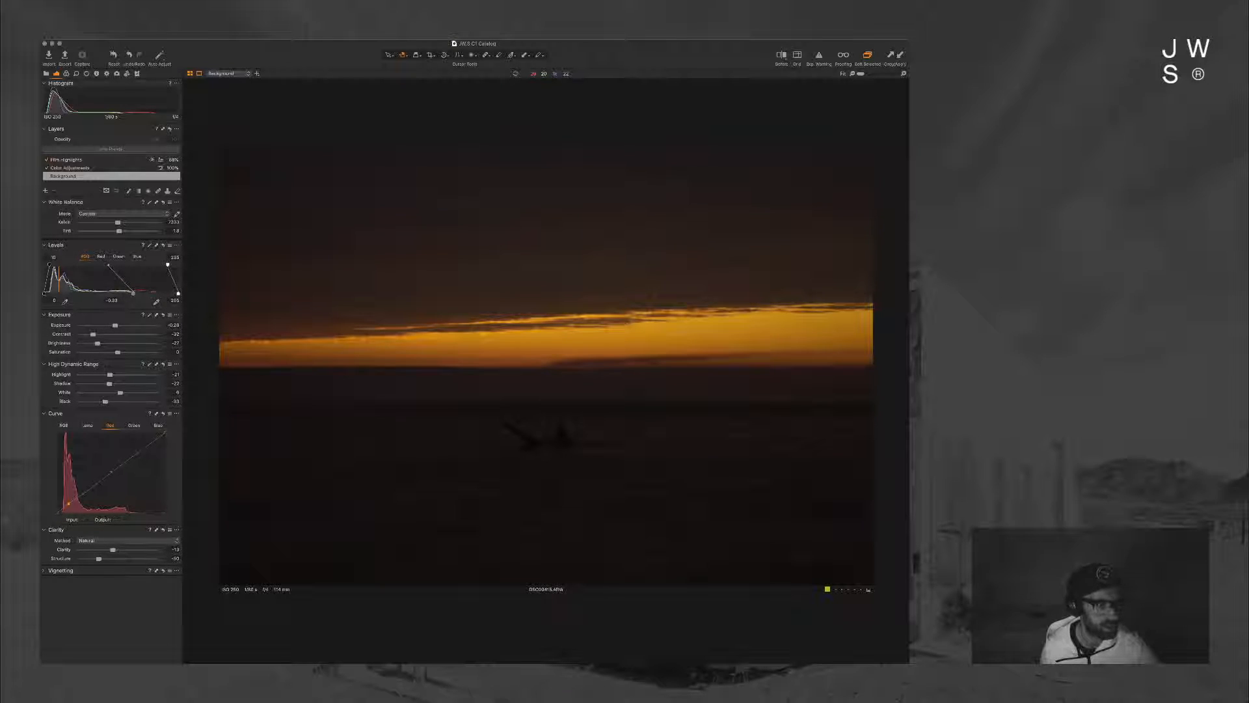
pyautogui.moveTo(115, 325); pyautogui.dragTo(112, 324)
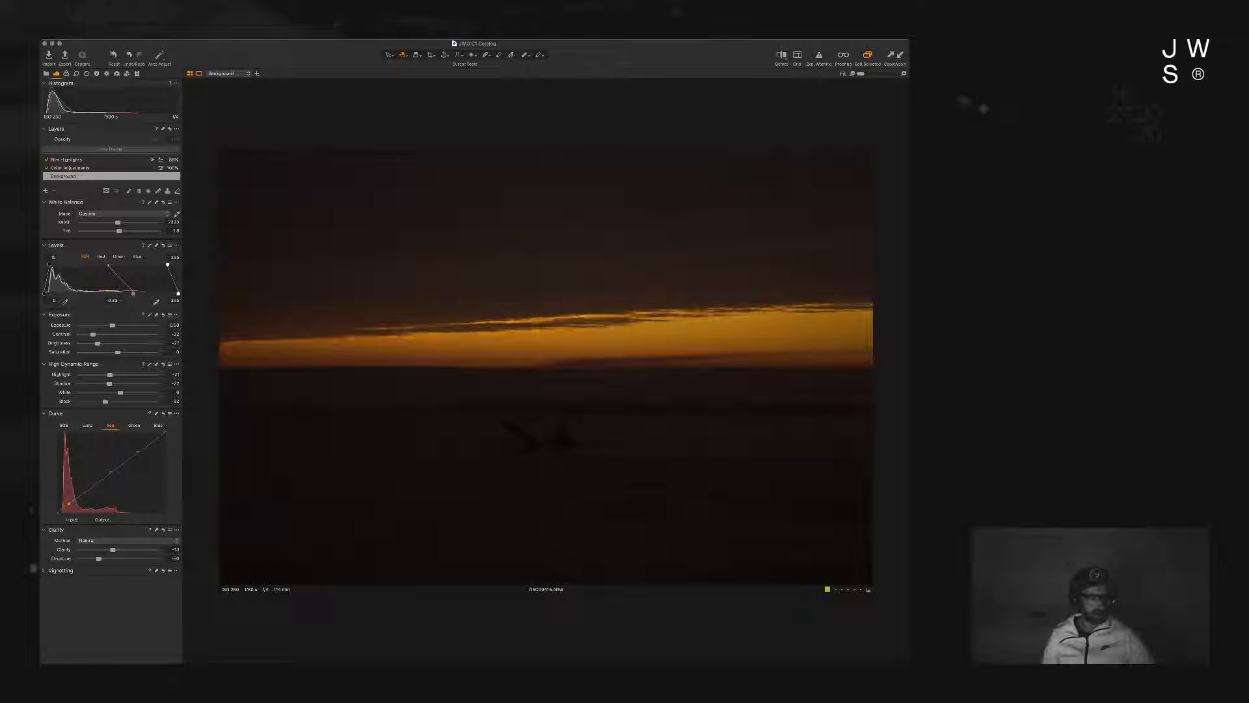
pyautogui.moveTo(110, 375); pyautogui.dragTo(131, 375)
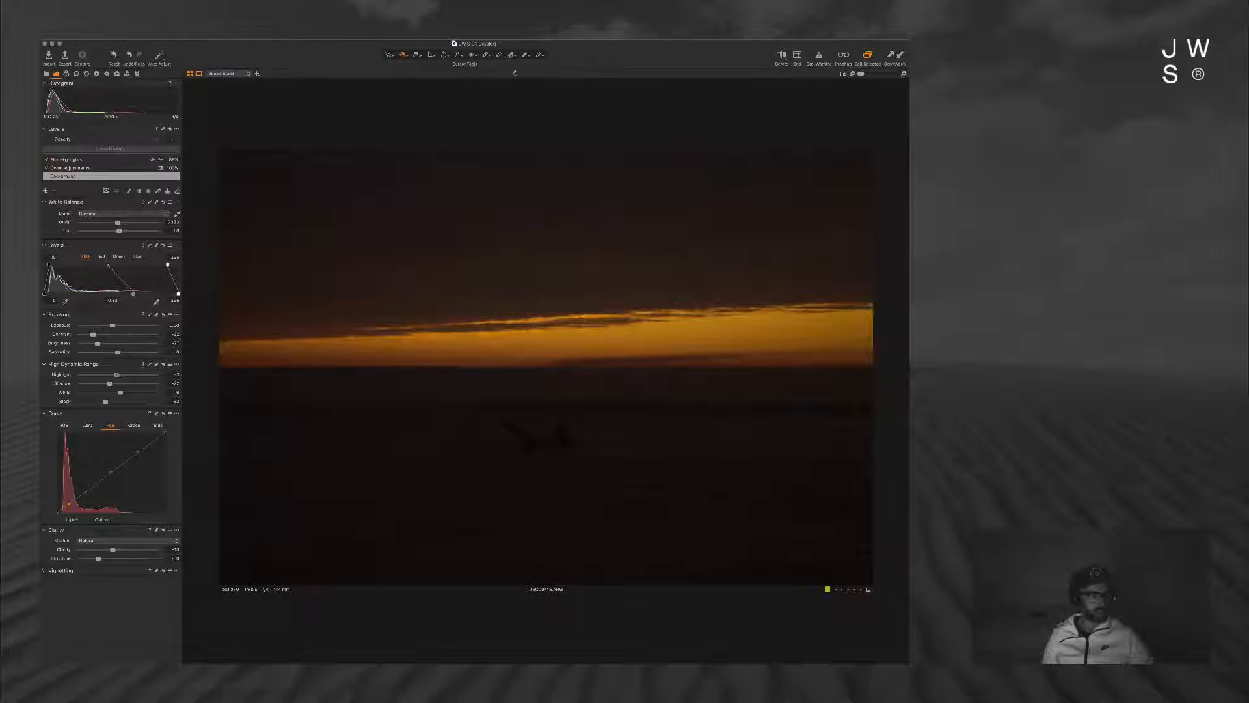
pyautogui.moveTo(98, 343); pyautogui.dragTo(102, 343)
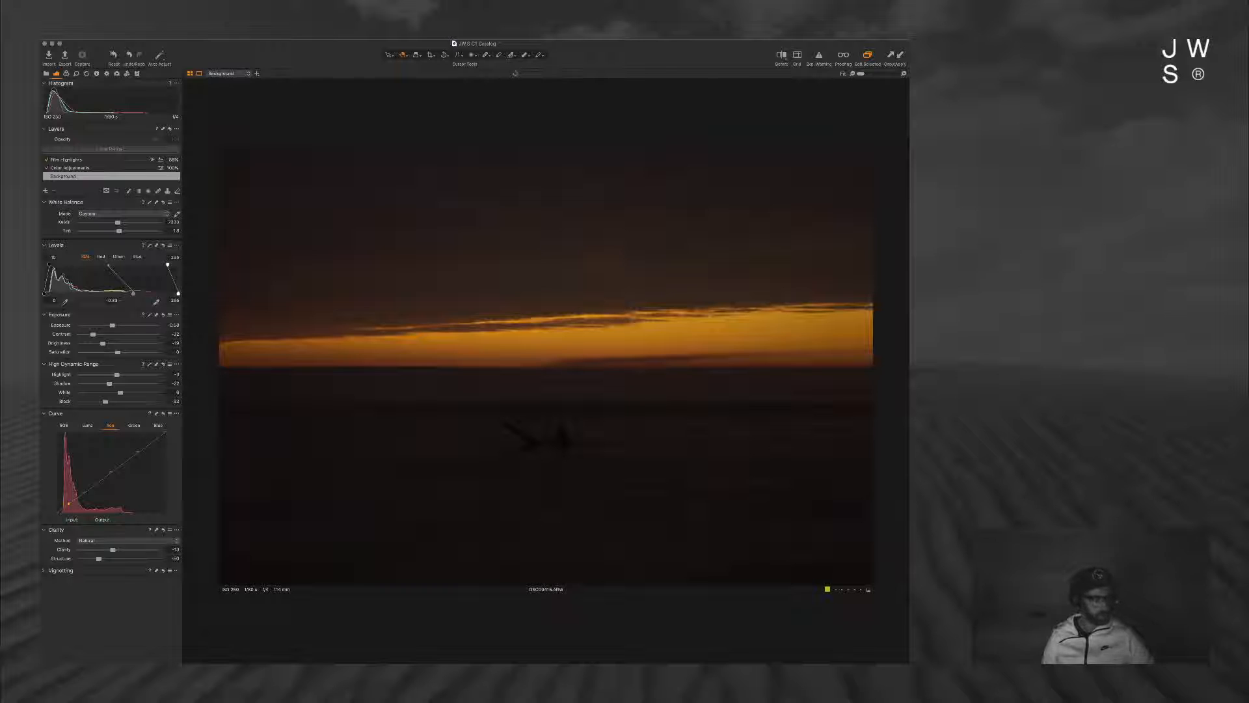
pyautogui.click(87, 426)
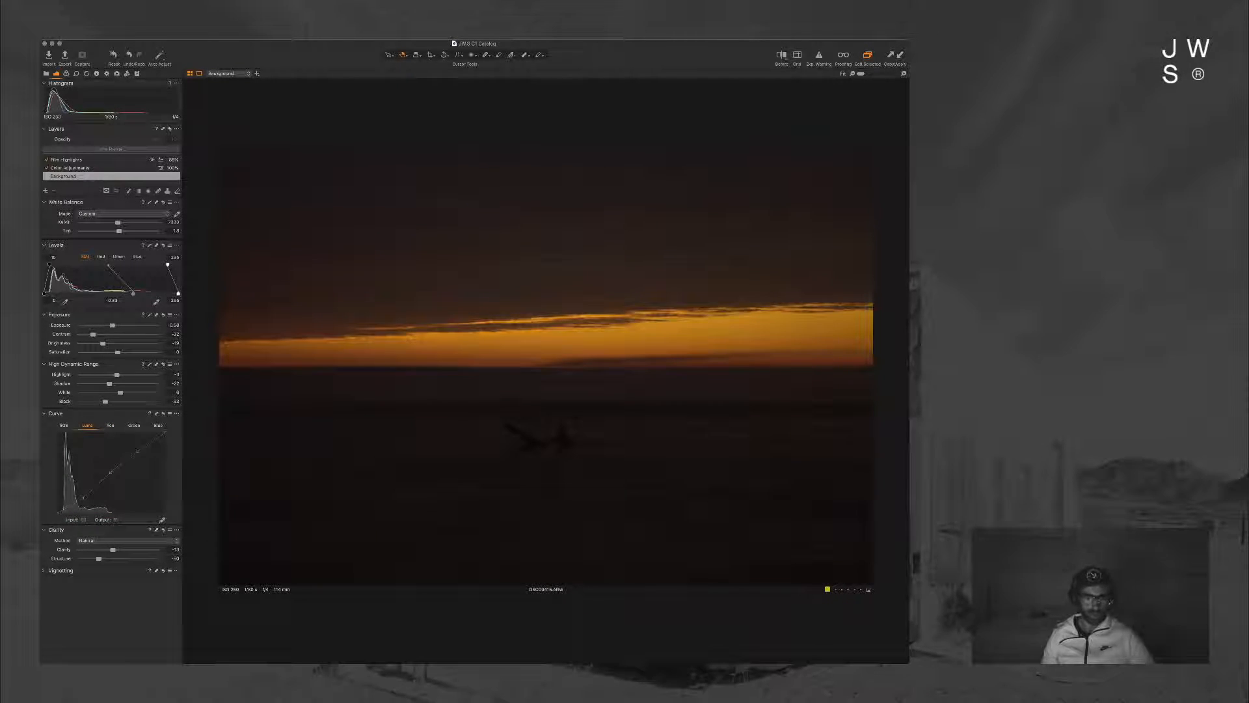
pyautogui.moveTo(83, 498); pyautogui.dragTo(68, 508)
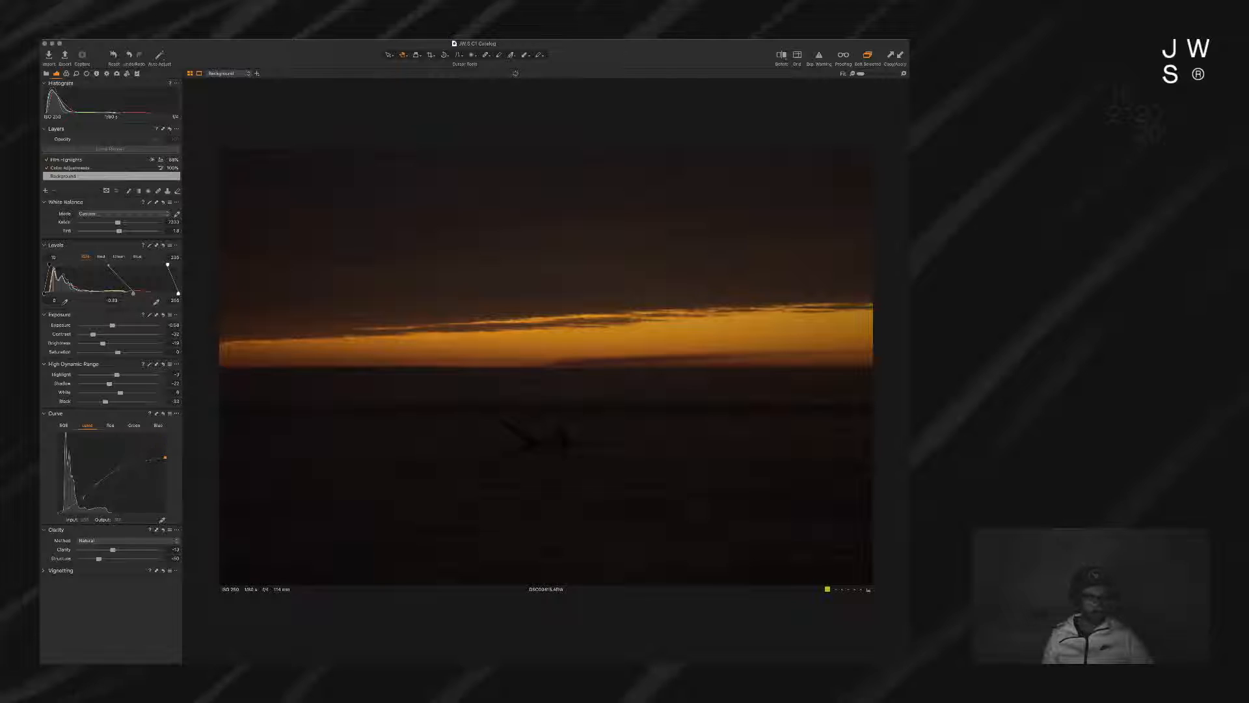
# Step: Reshape the lower luma curve, raise the shadow output in Levels, and lift the Black value slightly to soften the darkest tones
pyautogui.moveTo(95, 484); pyautogui.dragTo(96, 485)
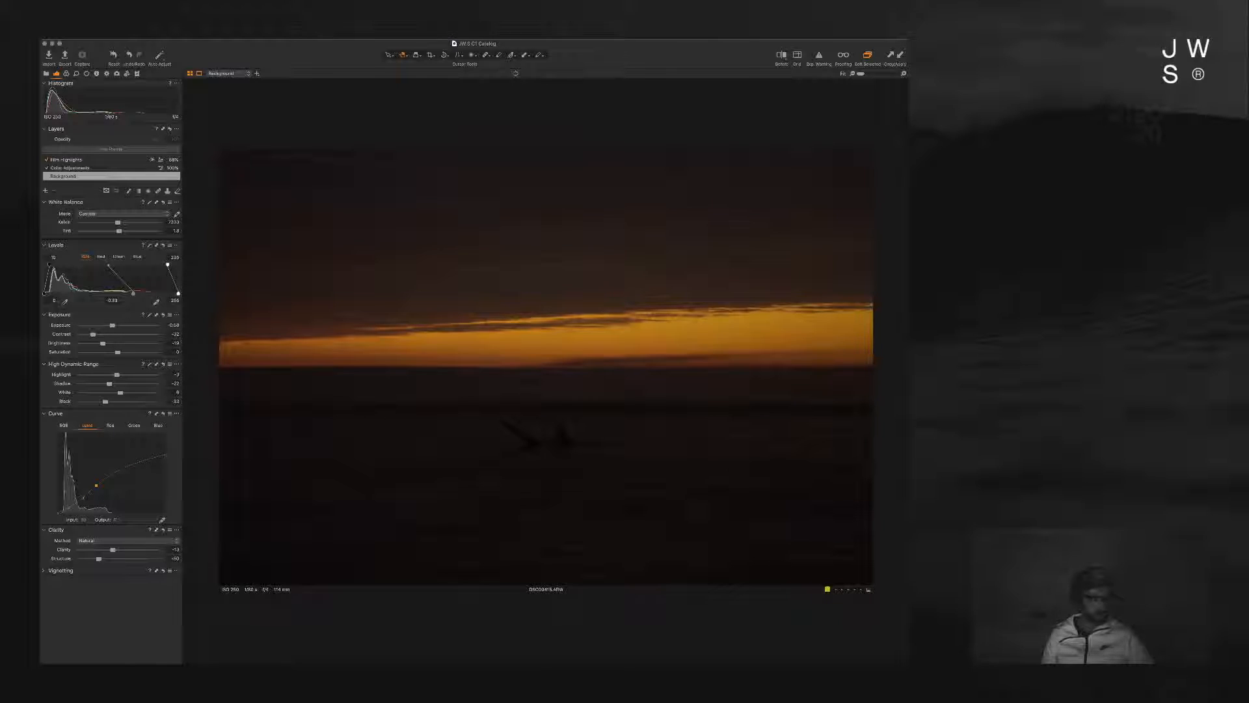
pyautogui.click(81, 498)
pyautogui.moveTo(80, 497); pyautogui.dragTo(68, 509)
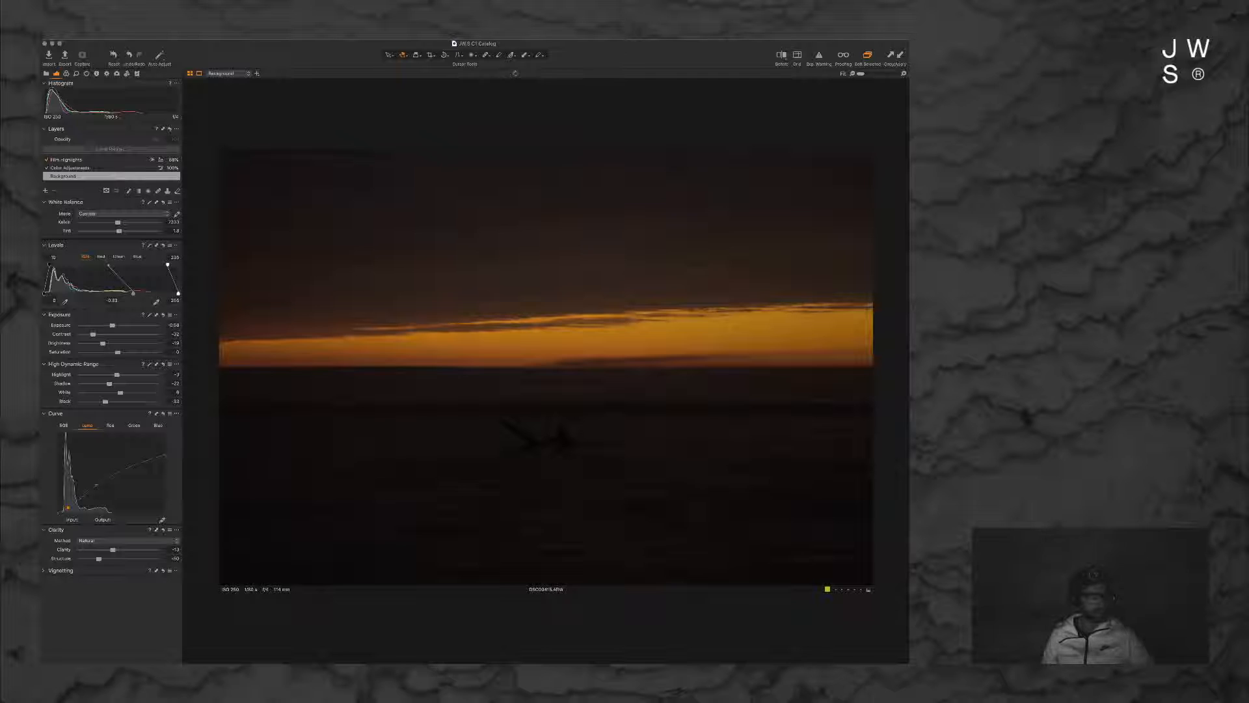
pyautogui.moveTo(49, 265); pyautogui.dragTo(51, 265)
pyautogui.moveTo(105, 402); pyautogui.dragTo(108, 401)
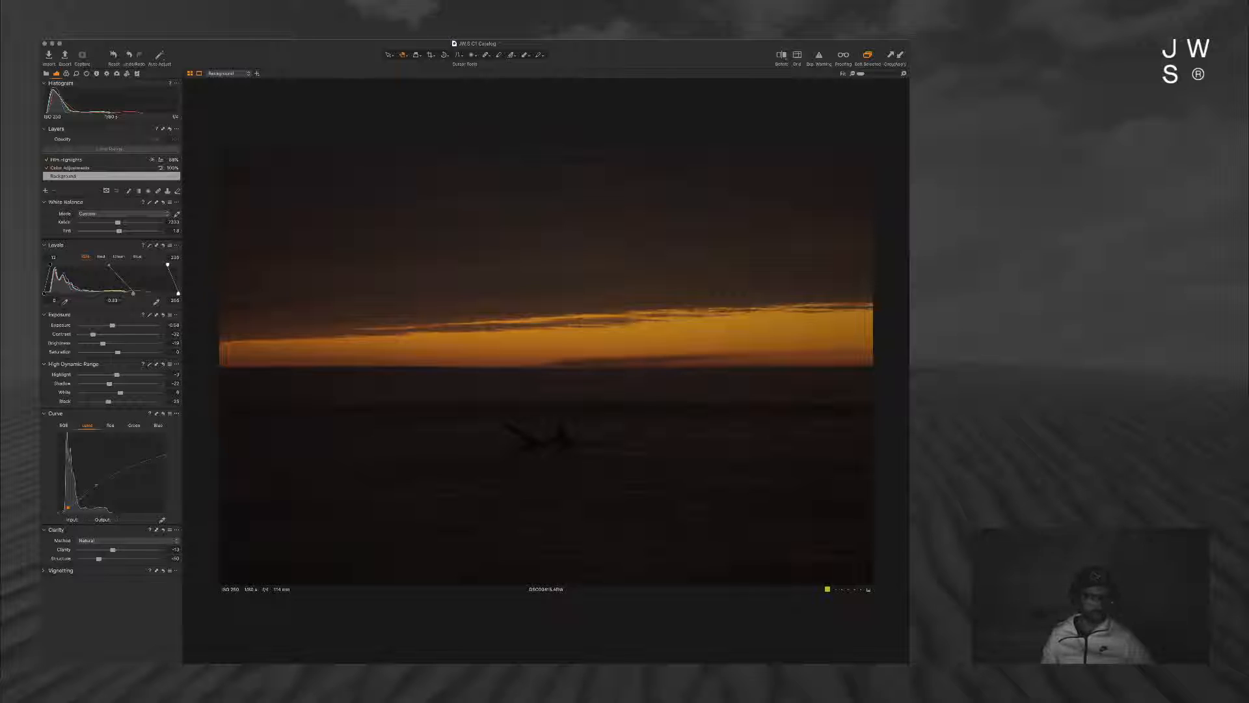
# Step: Color-balance the image by shifting highlights toward cyan-blue, midtones slightly toward cyan, and shadows toward warm orange
pyautogui.press('super+alt+3')
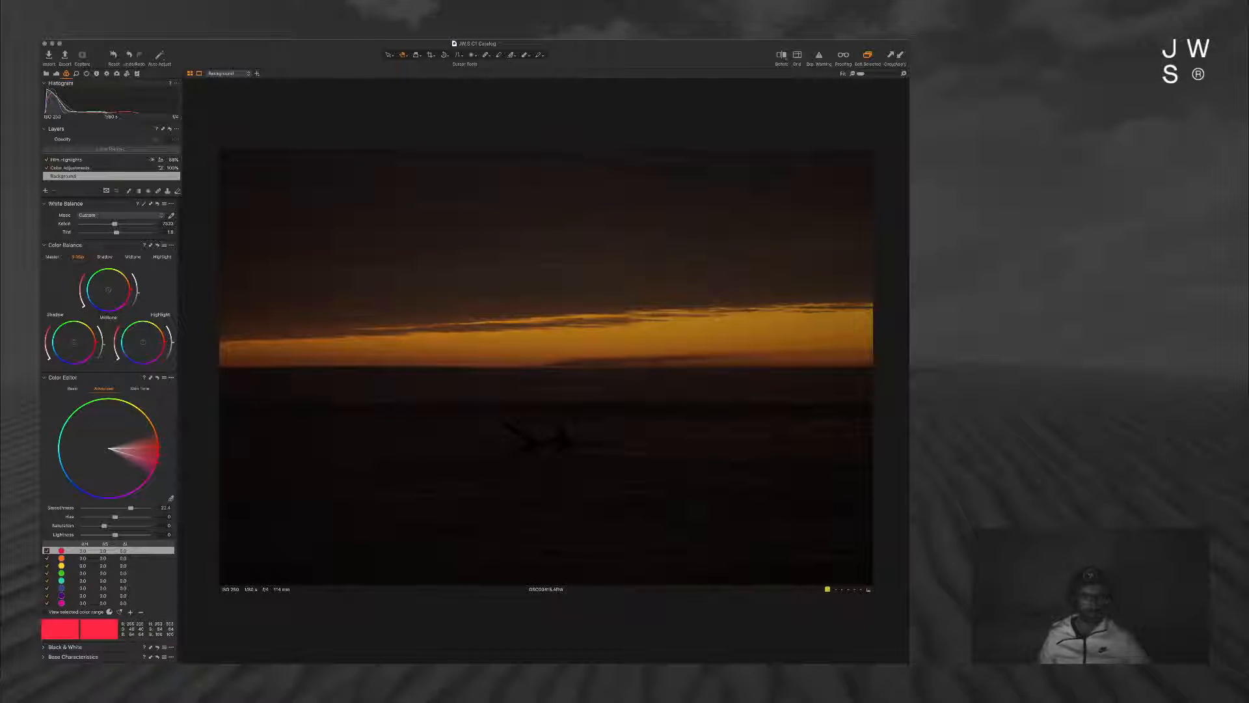
pyautogui.moveTo(143, 343); pyautogui.dragTo(138, 351)
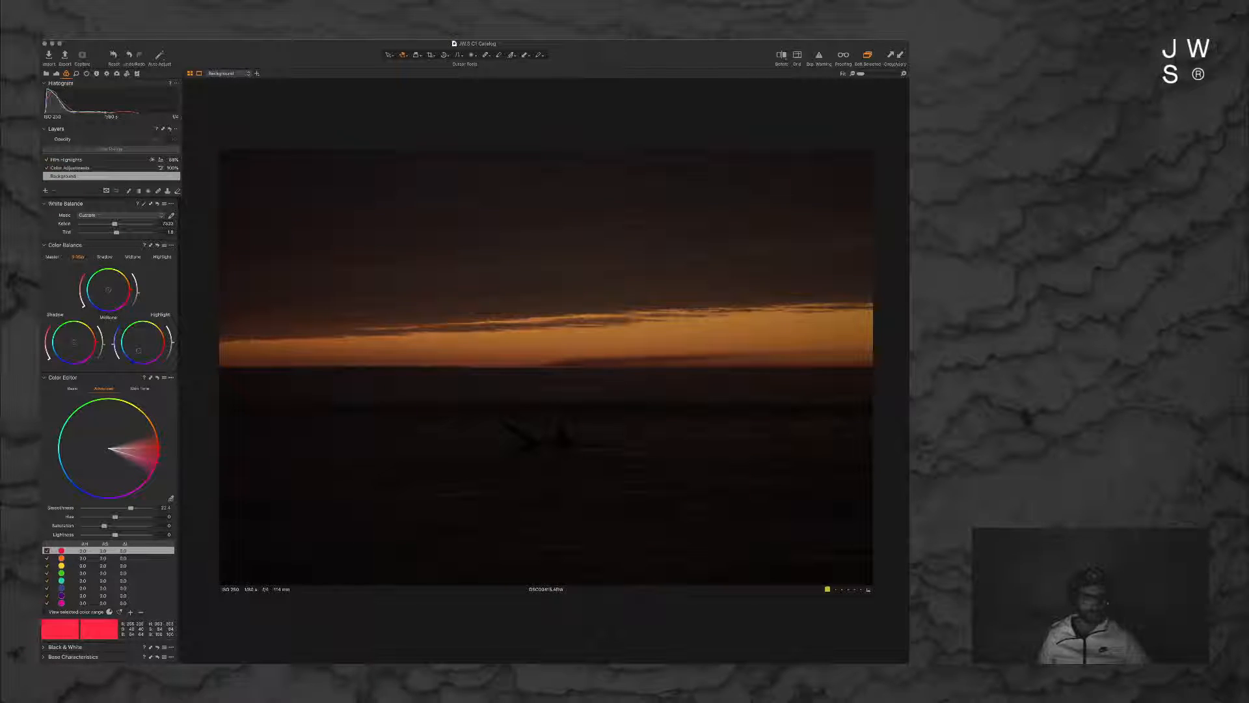
pyautogui.moveTo(139, 351); pyautogui.dragTo(134, 347)
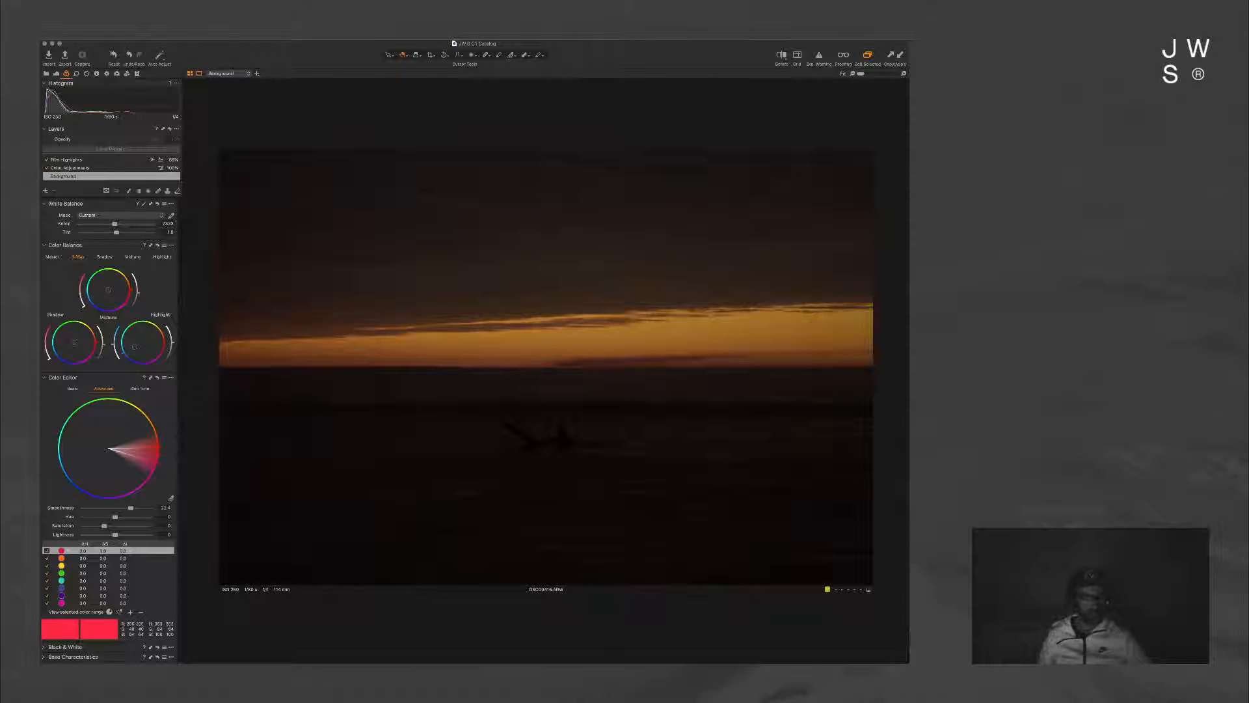
pyautogui.moveTo(108, 289); pyautogui.dragTo(109, 279)
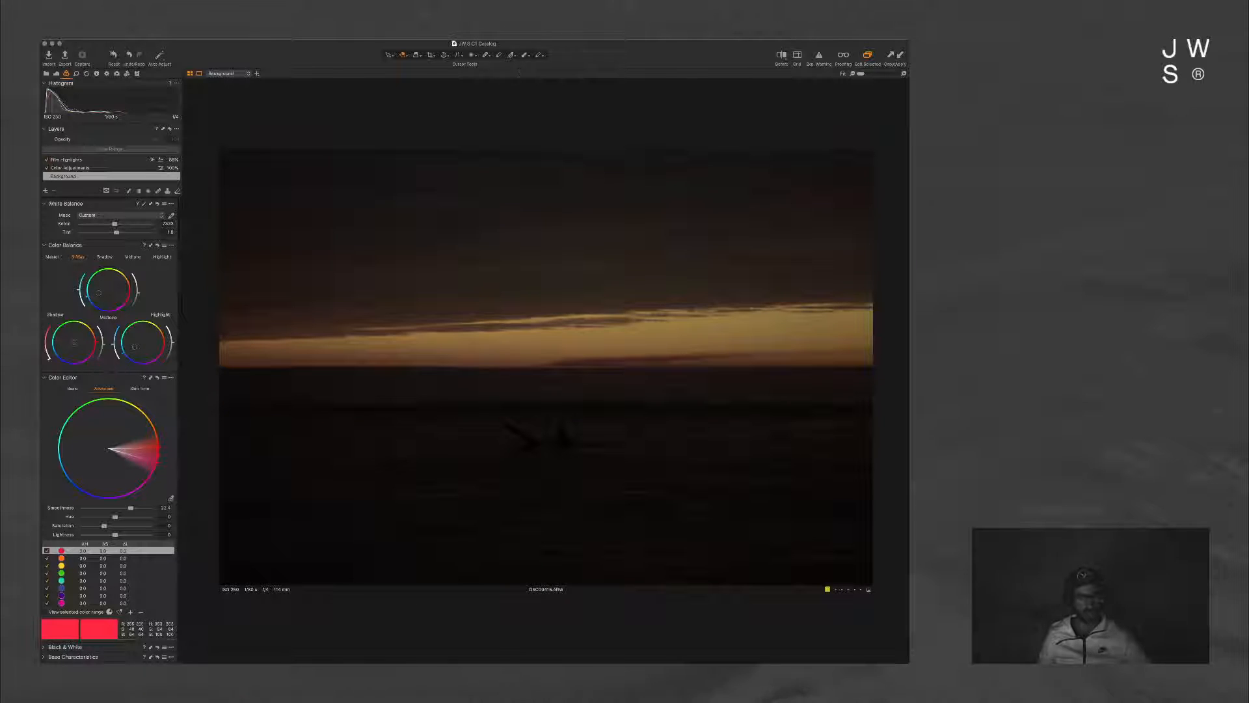
pyautogui.moveTo(99, 292); pyautogui.dragTo(99, 284)
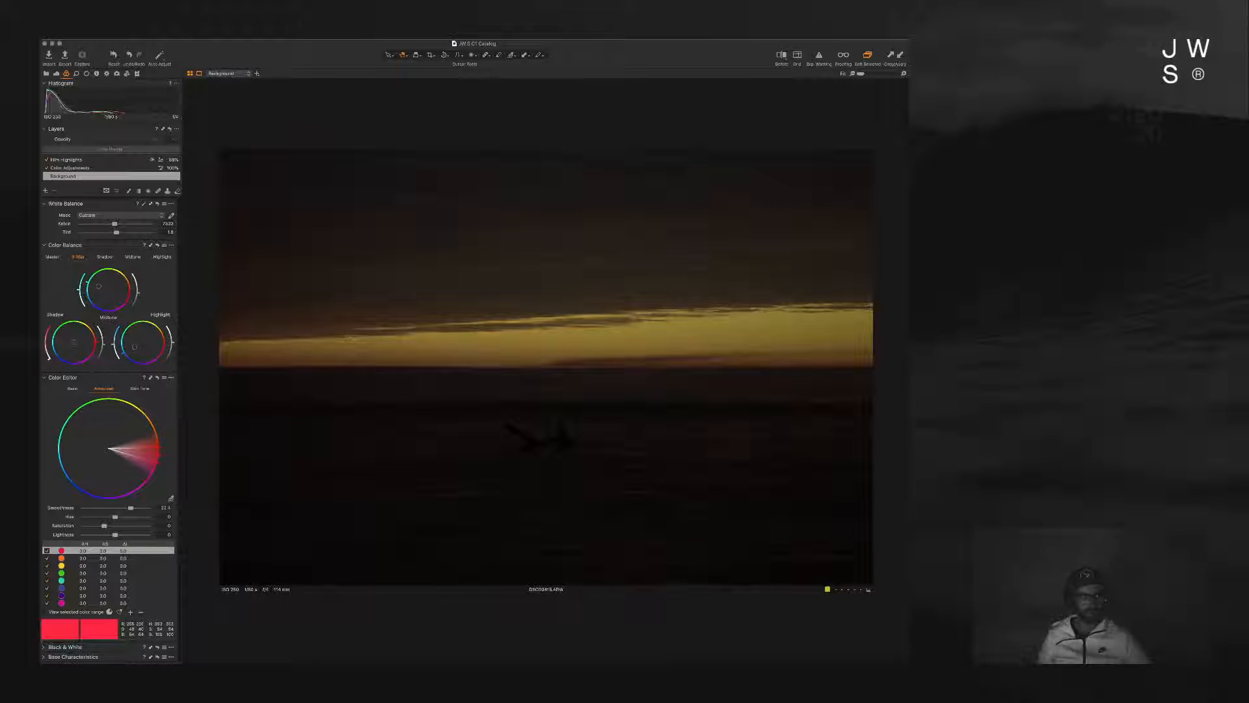
pyautogui.moveTo(103, 288); pyautogui.dragTo(105, 288)
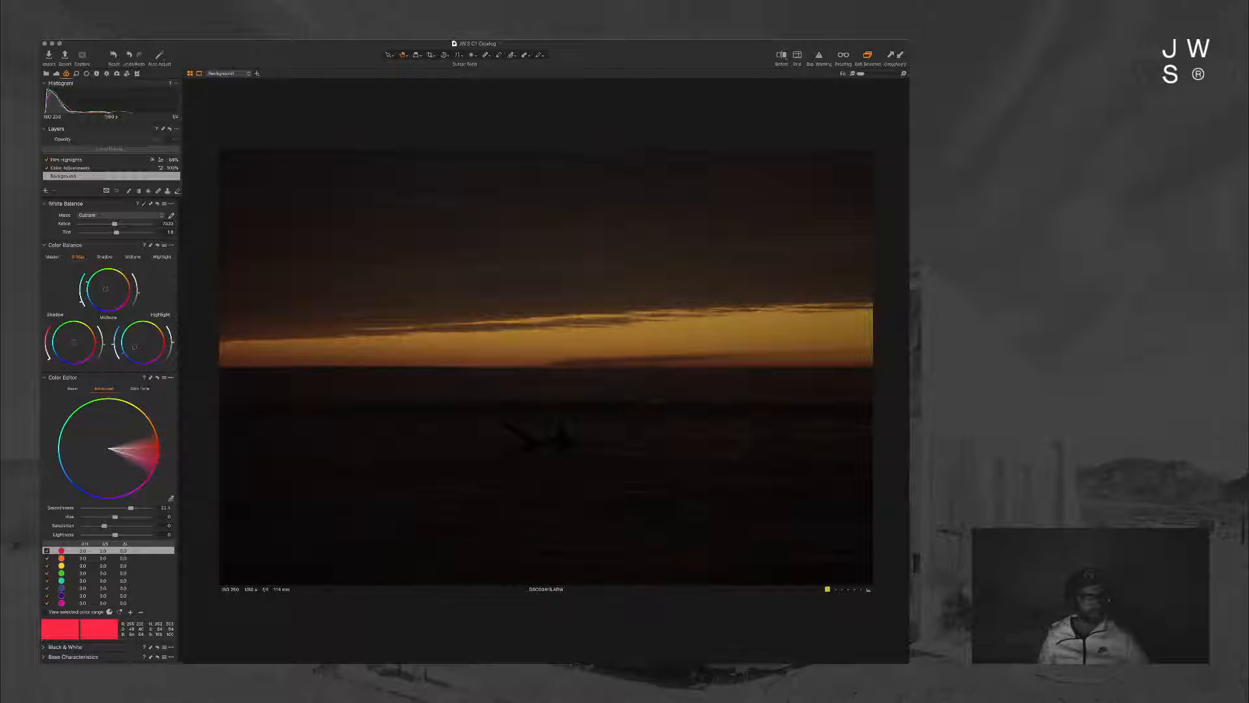
pyautogui.moveTo(74, 342); pyautogui.dragTo(80, 338)
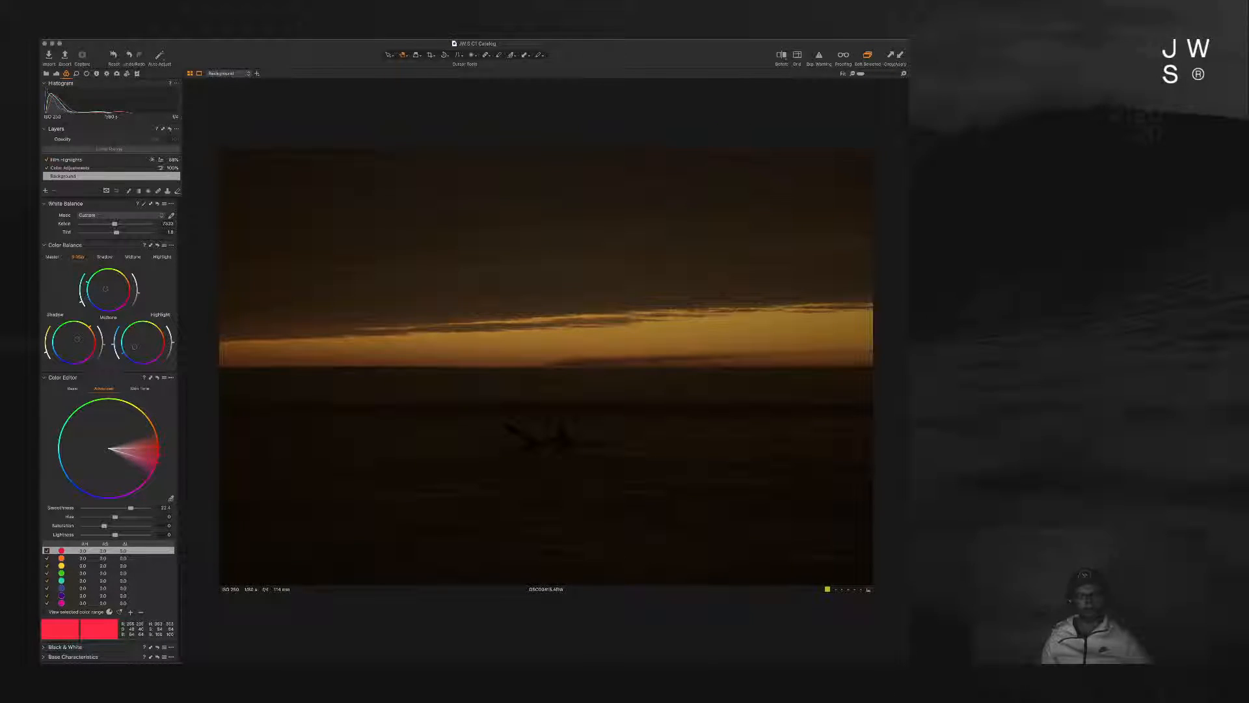
# Step: Compare the color-balanced grade with the original image in a split before/after view
pyautogui.press('y')
pyautogui.press('y')
pyautogui.press('y')
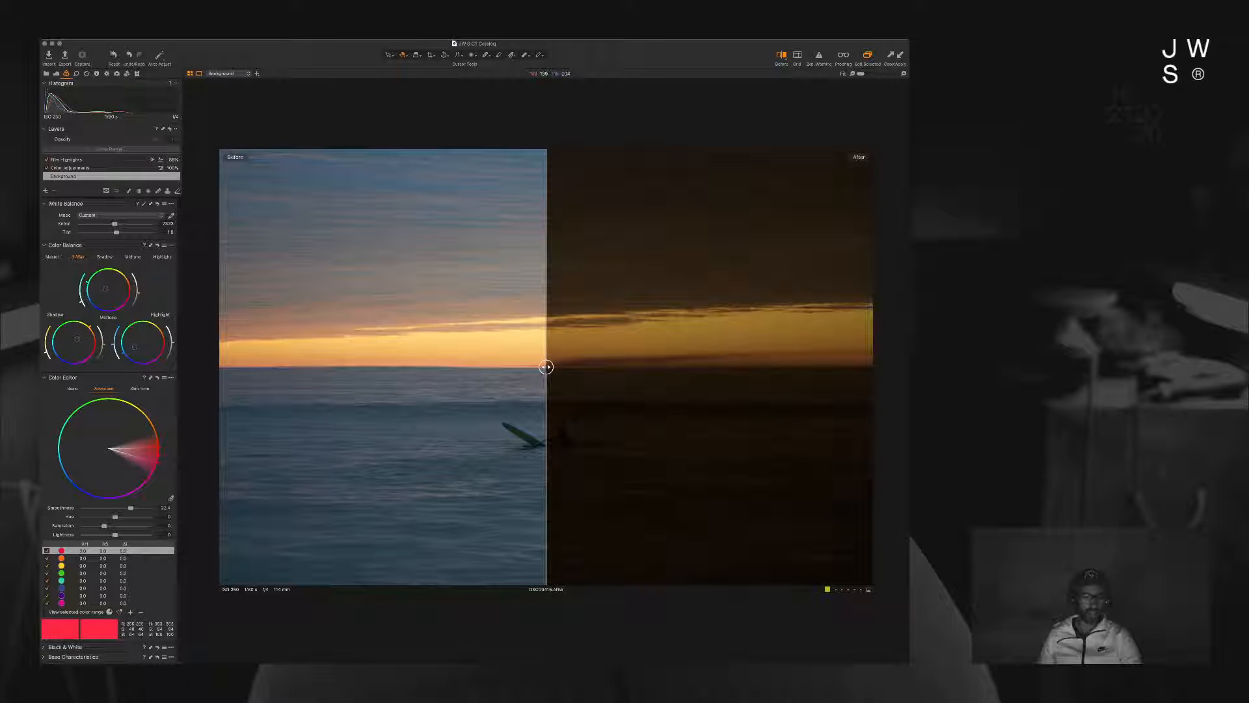
pyautogui.moveTo(546, 367); pyautogui.dragTo(409, 367)
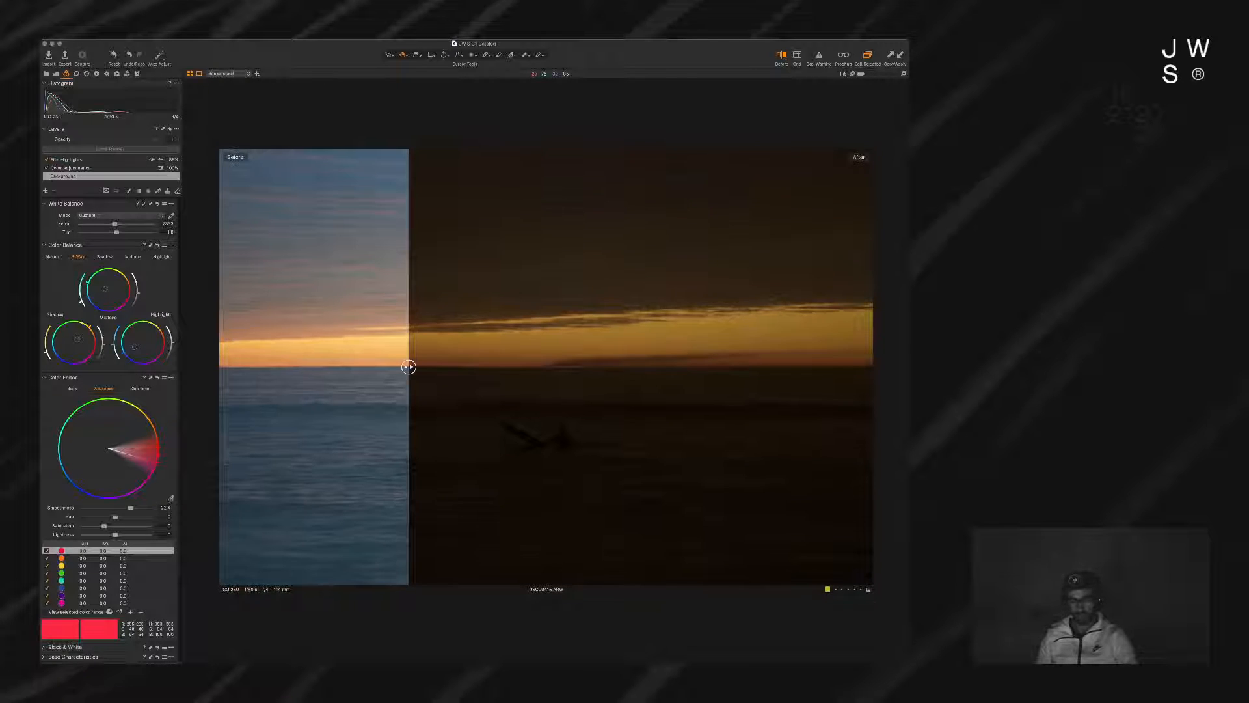
pyautogui.press('y')
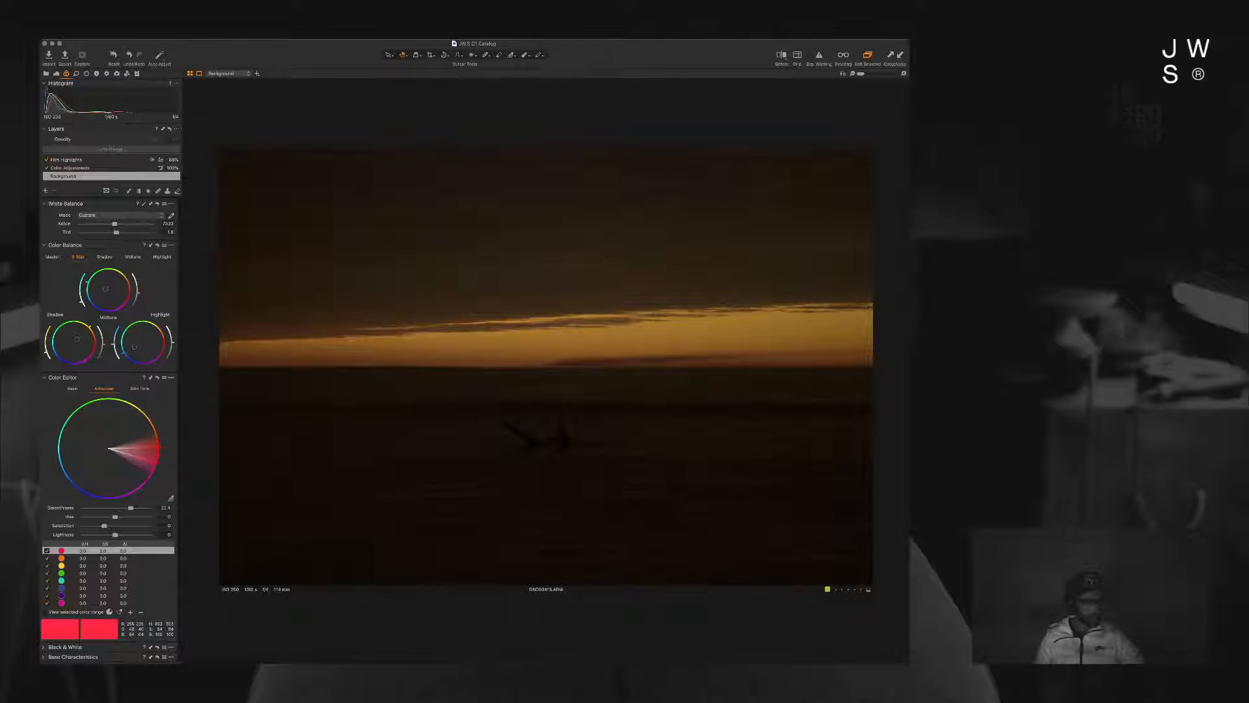
# Step: Set the yellow range's hue to -1.6 and lightness to 12.2, and increase its saturation and smoothness
pyautogui.click(105, 558)
pyautogui.click(104, 566)
pyautogui.moveTo(115, 534); pyautogui.dragTo(123, 534)
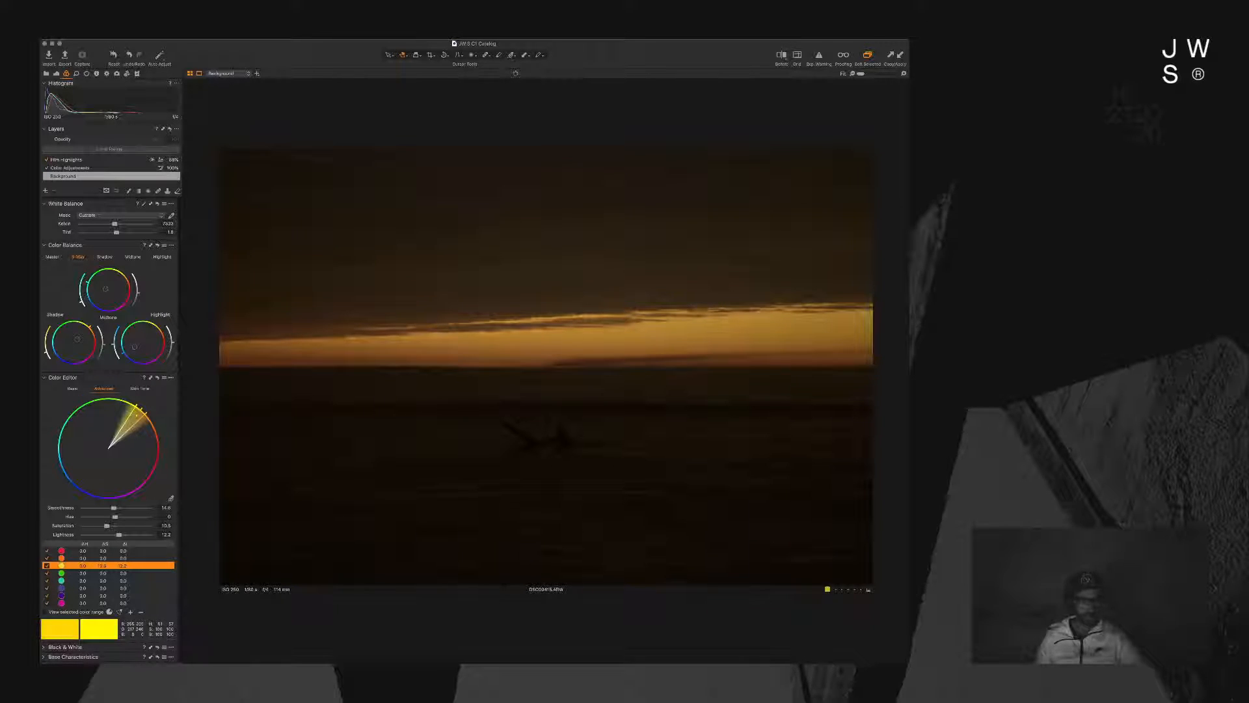
pyautogui.moveTo(115, 516)
pyautogui.mouseDown()
pyautogui.moveTo(132, 517)
pyautogui.moveTo(112, 517)
pyautogui.mouseUp()
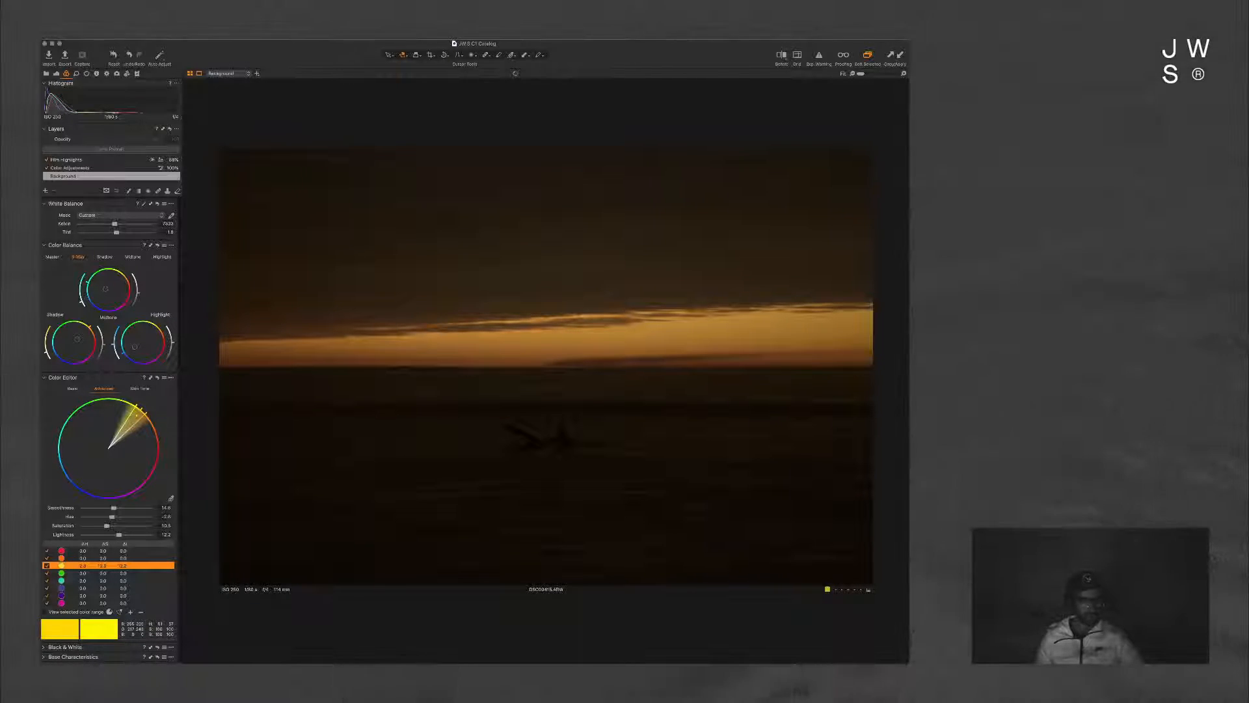
pyautogui.moveTo(112, 516)
pyautogui.mouseDown()
pyautogui.moveTo(99, 517)
pyautogui.moveTo(113, 517)
pyautogui.mouseUp()
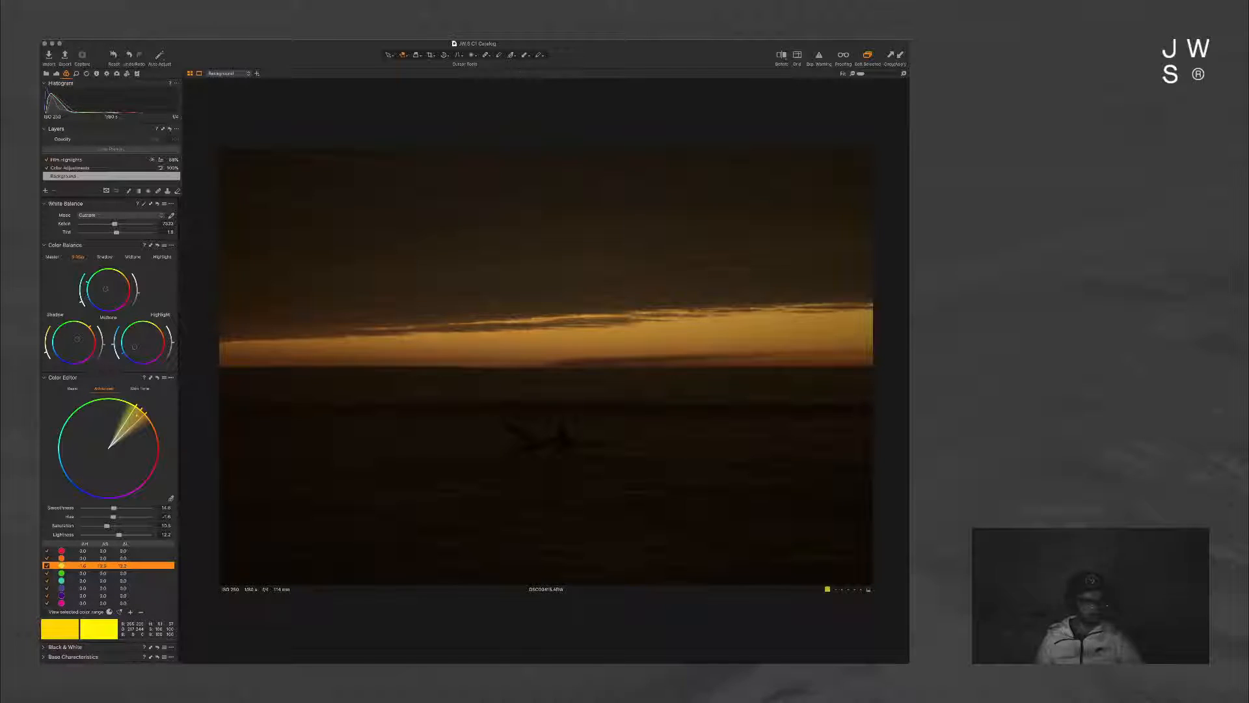
pyautogui.moveTo(113, 508)
pyautogui.mouseDown()
pyautogui.moveTo(132, 508)
pyautogui.moveTo(100, 516)
pyautogui.moveTo(133, 516)
pyautogui.mouseUp()
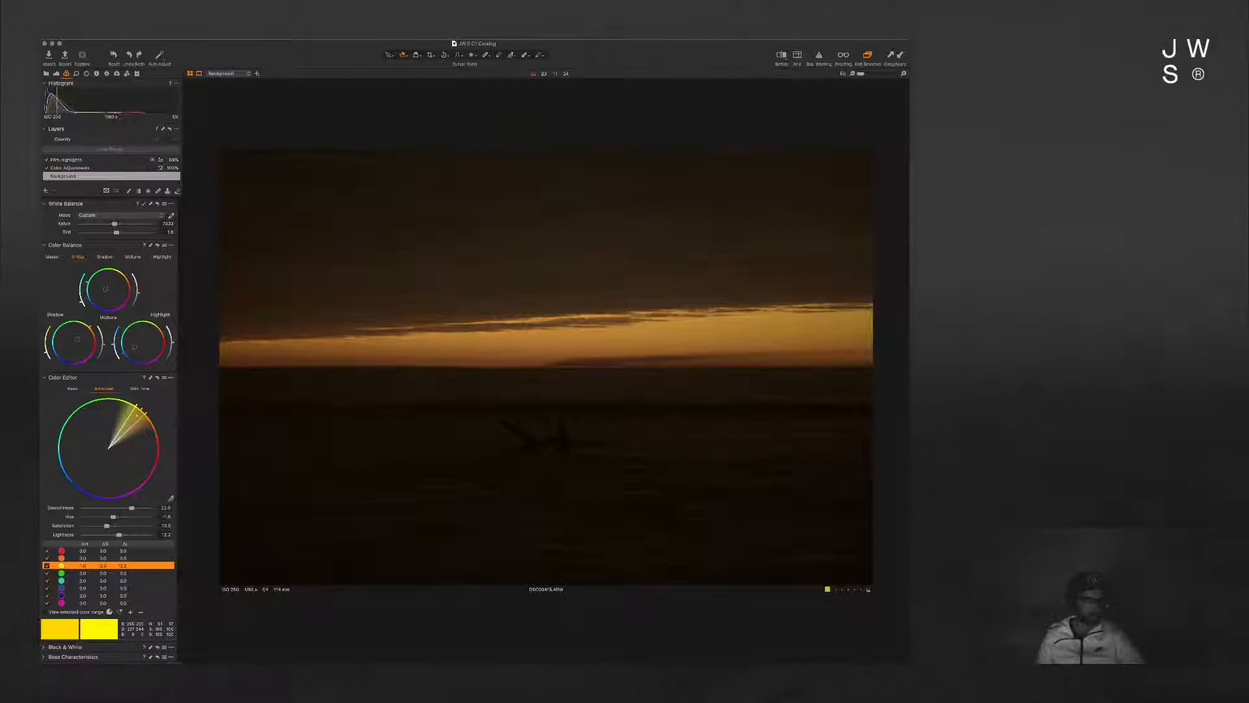
# Step: Shift the orange range's hue slightly toward yellow in the advanced Color Editor
pyautogui.click(84, 558)
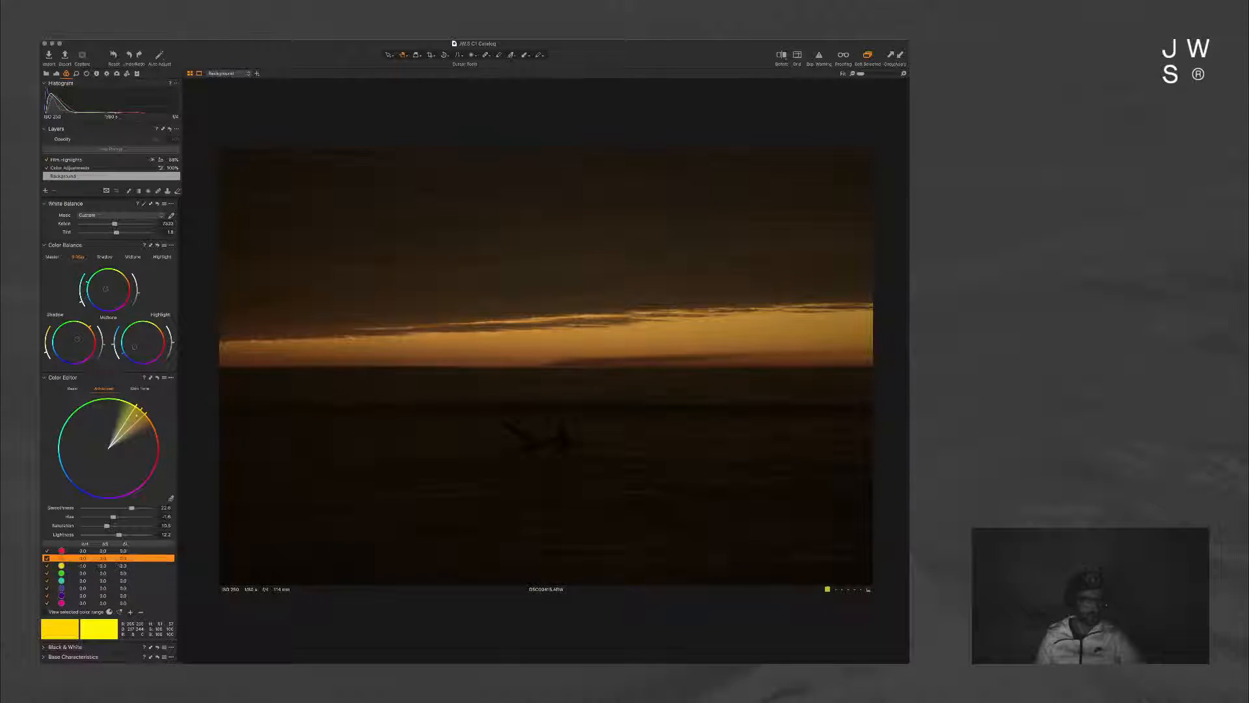
pyautogui.moveTo(116, 517)
pyautogui.mouseDown()
pyautogui.moveTo(128, 516)
pyautogui.moveTo(98, 517)
pyautogui.moveTo(123, 516)
pyautogui.mouseUp()
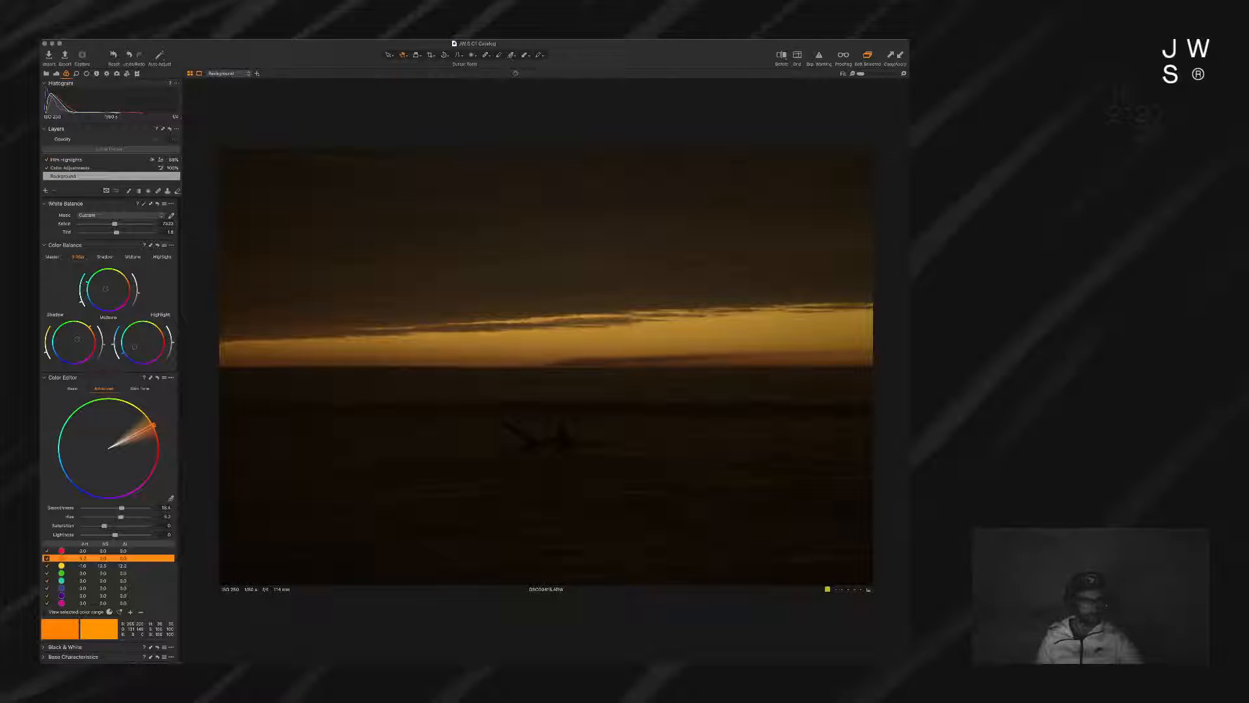
pyautogui.moveTo(120, 516); pyautogui.dragTo(118, 517)
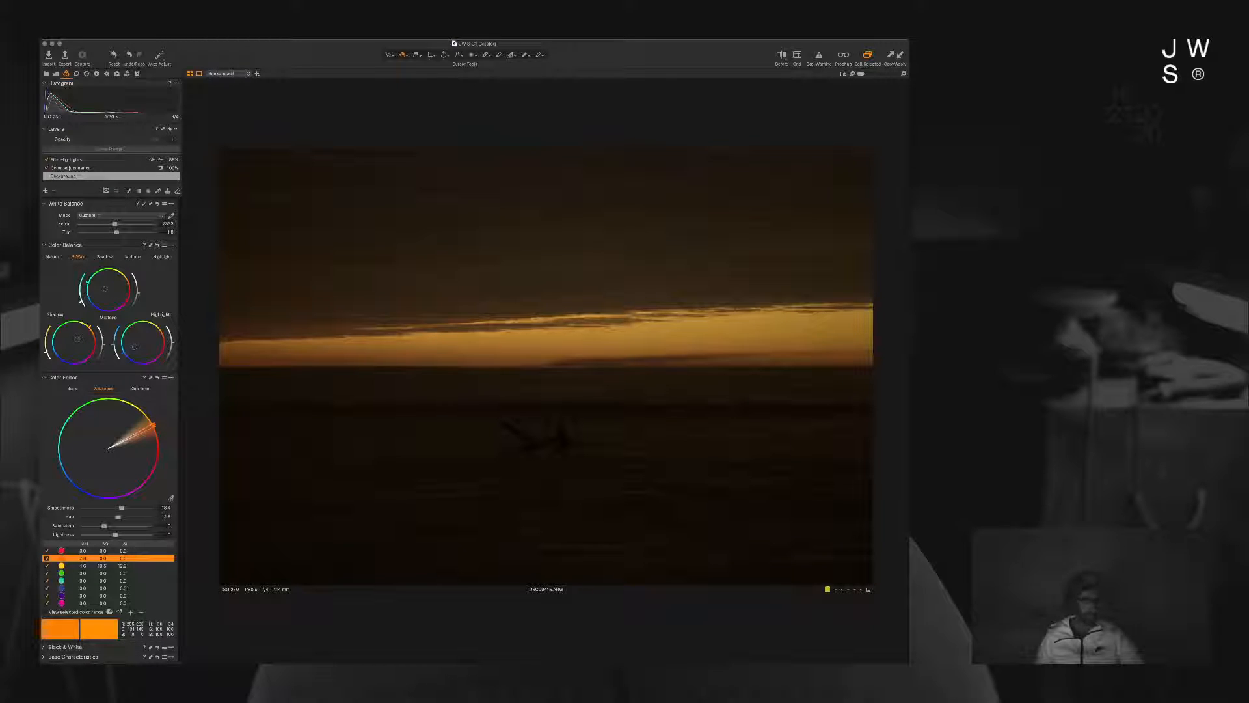
# Step: Try shifting the red range's hue to -30, and undo the shift
pyautogui.click(83, 550)
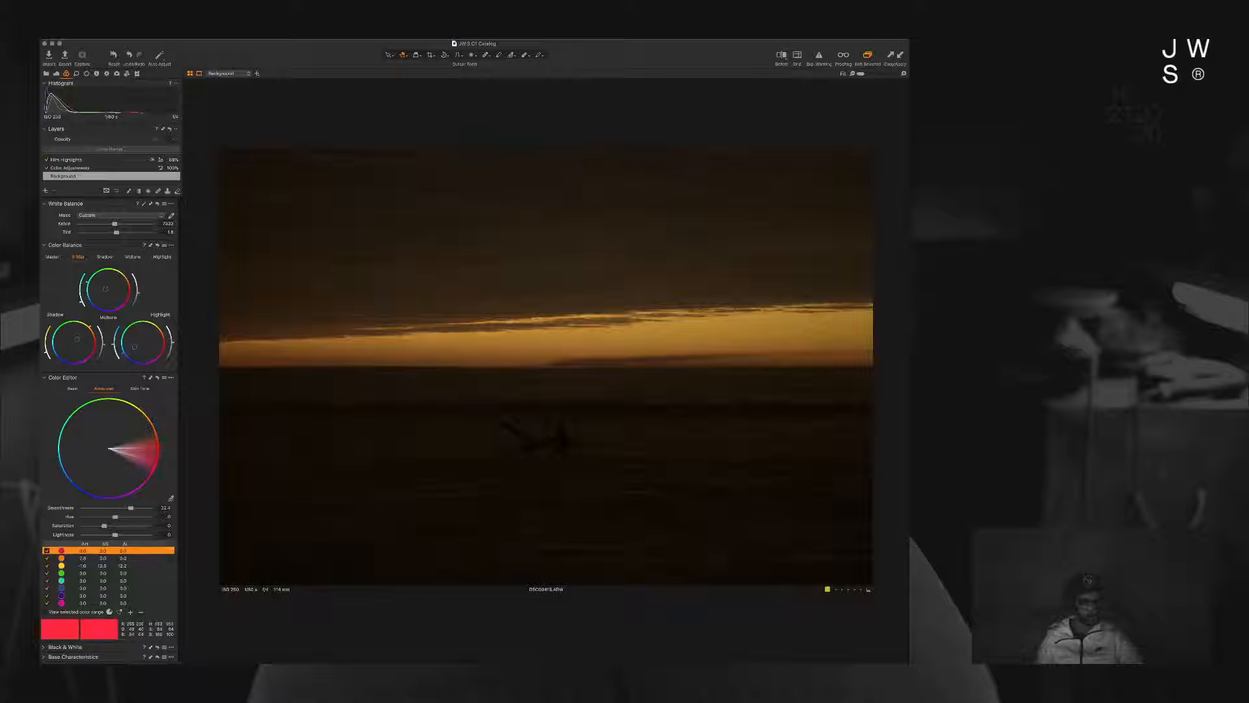
pyautogui.moveTo(115, 517); pyautogui.dragTo(83, 516)
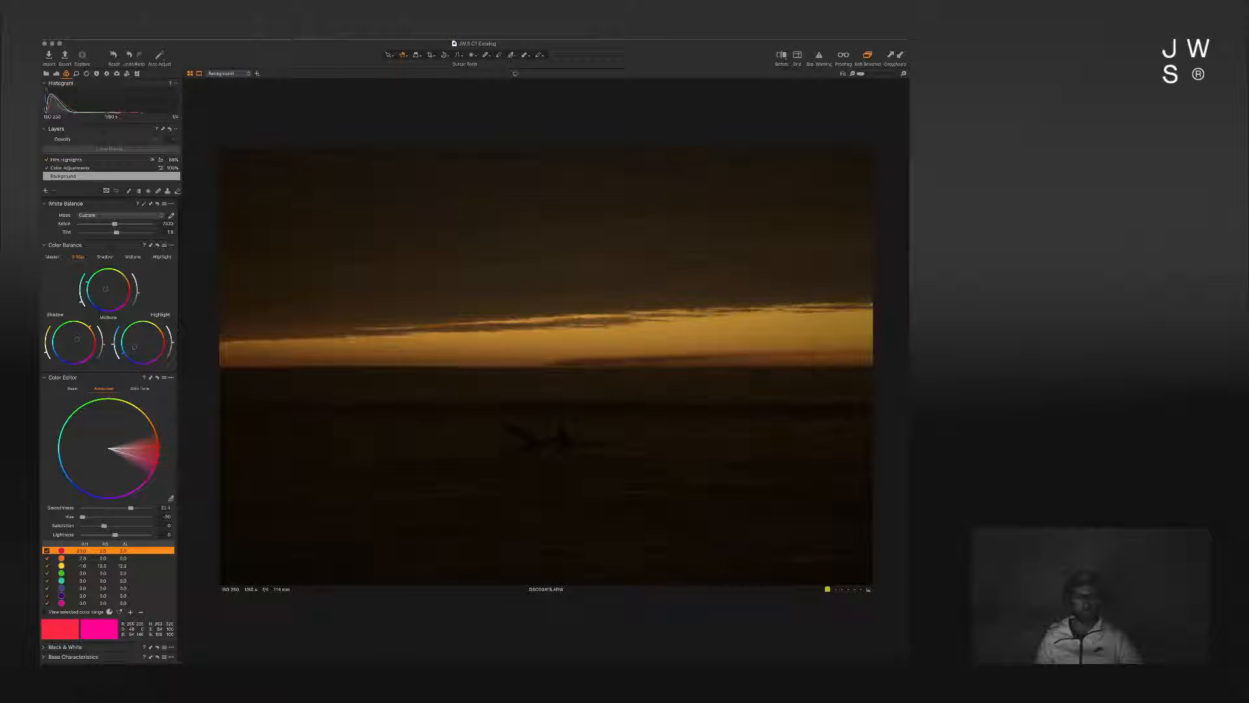
pyautogui.press('super+z')
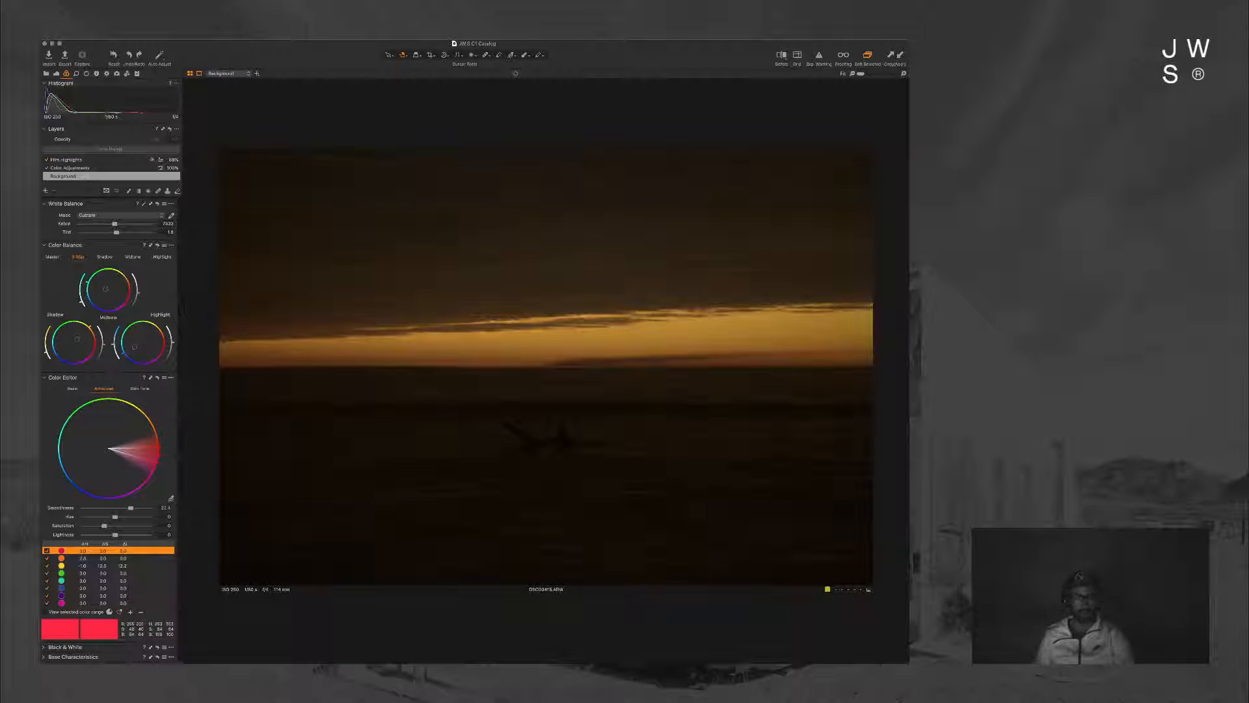
# Step: Check the refined sunset colors against the original photo with the before/after split
pyautogui.press('y')
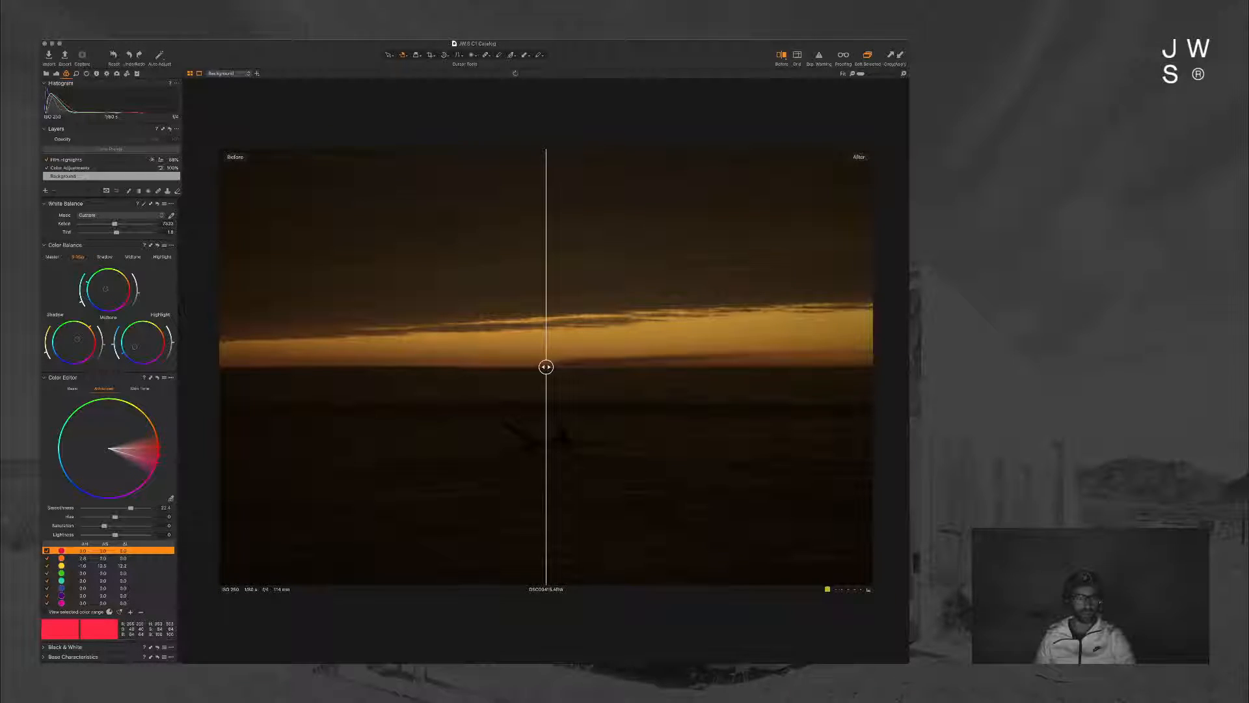
pyautogui.moveTo(546, 366); pyautogui.dragTo(464, 367)
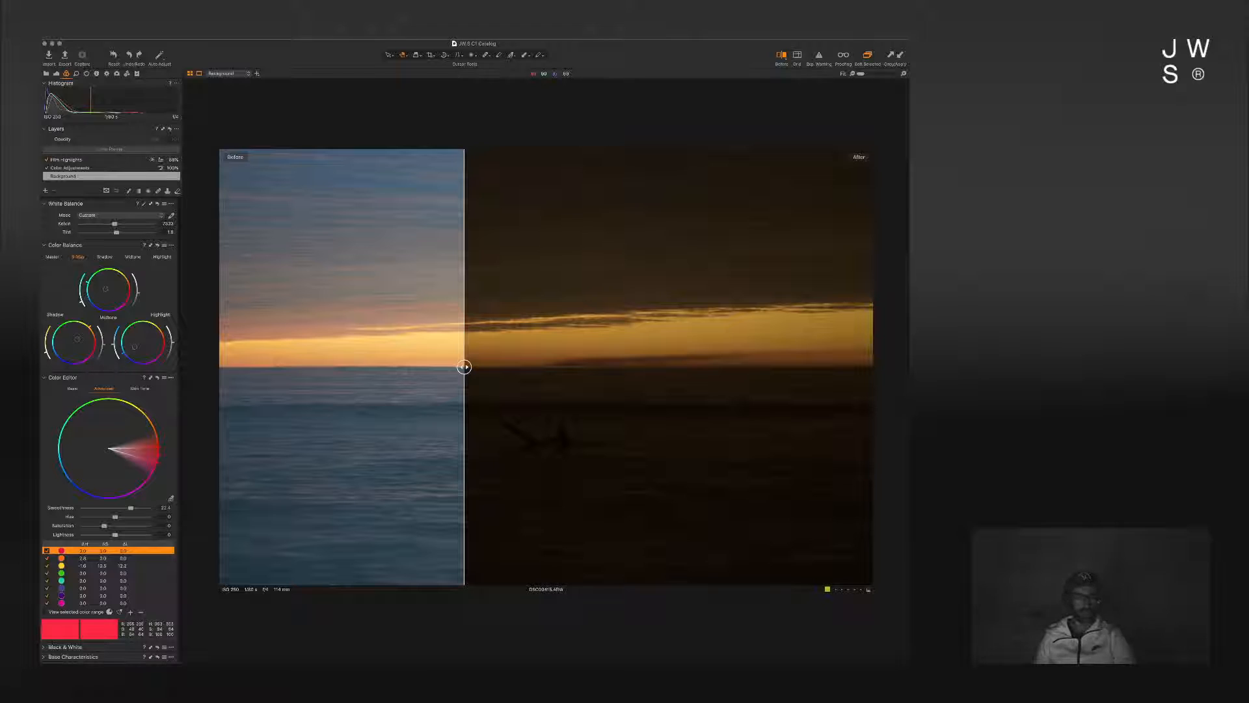
pyautogui.press('y')
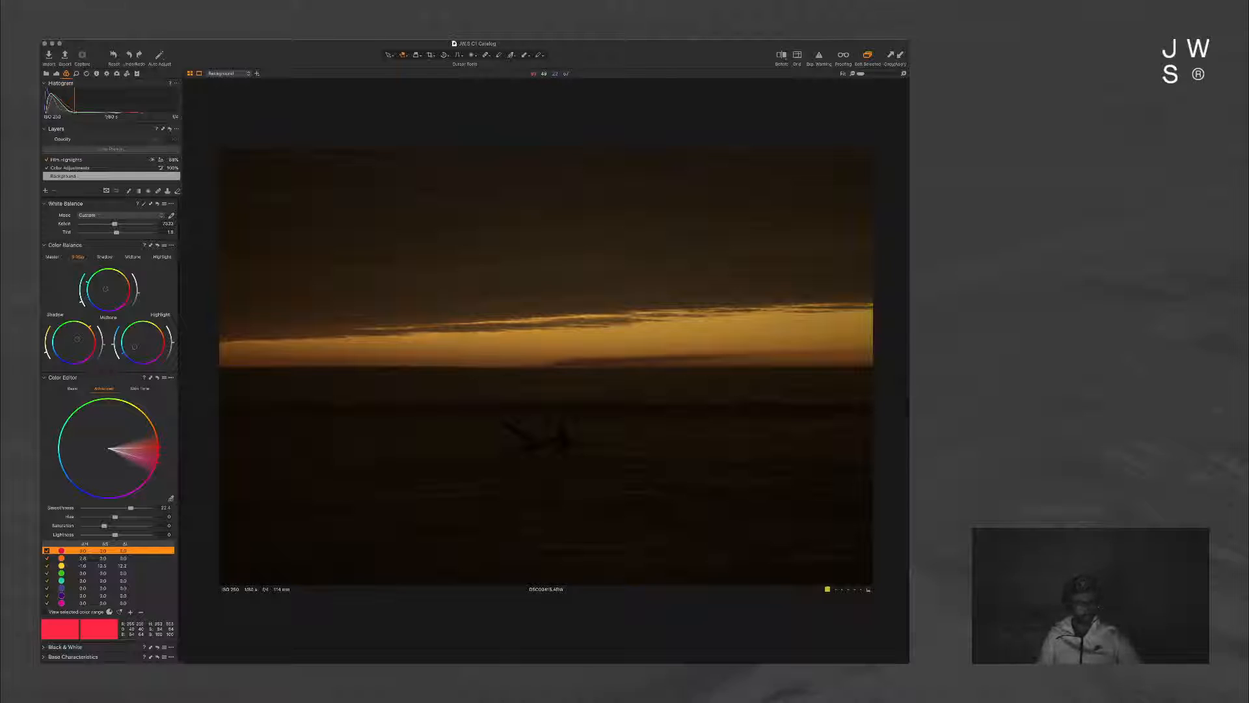
# Step: Try a much higher brightness, return it to its dark setting, and inspect the clouds at 100%
pyautogui.click(56, 74)
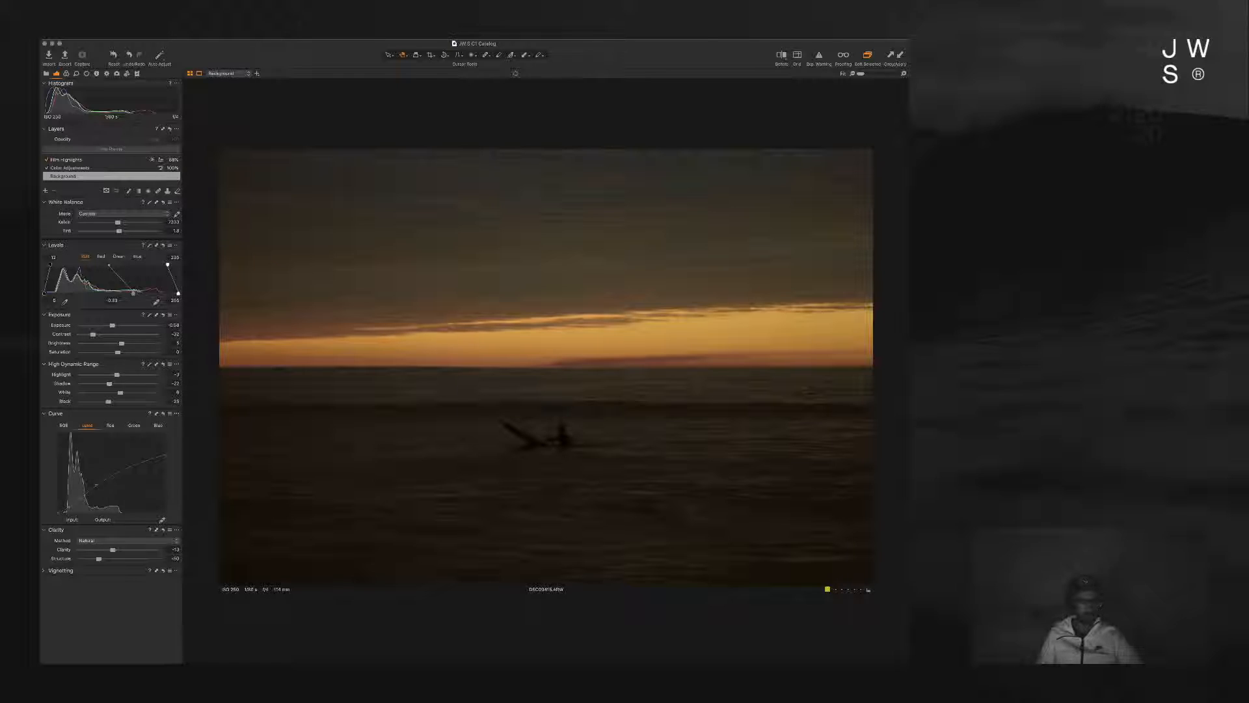
pyautogui.moveTo(134, 343); pyautogui.dragTo(138, 343)
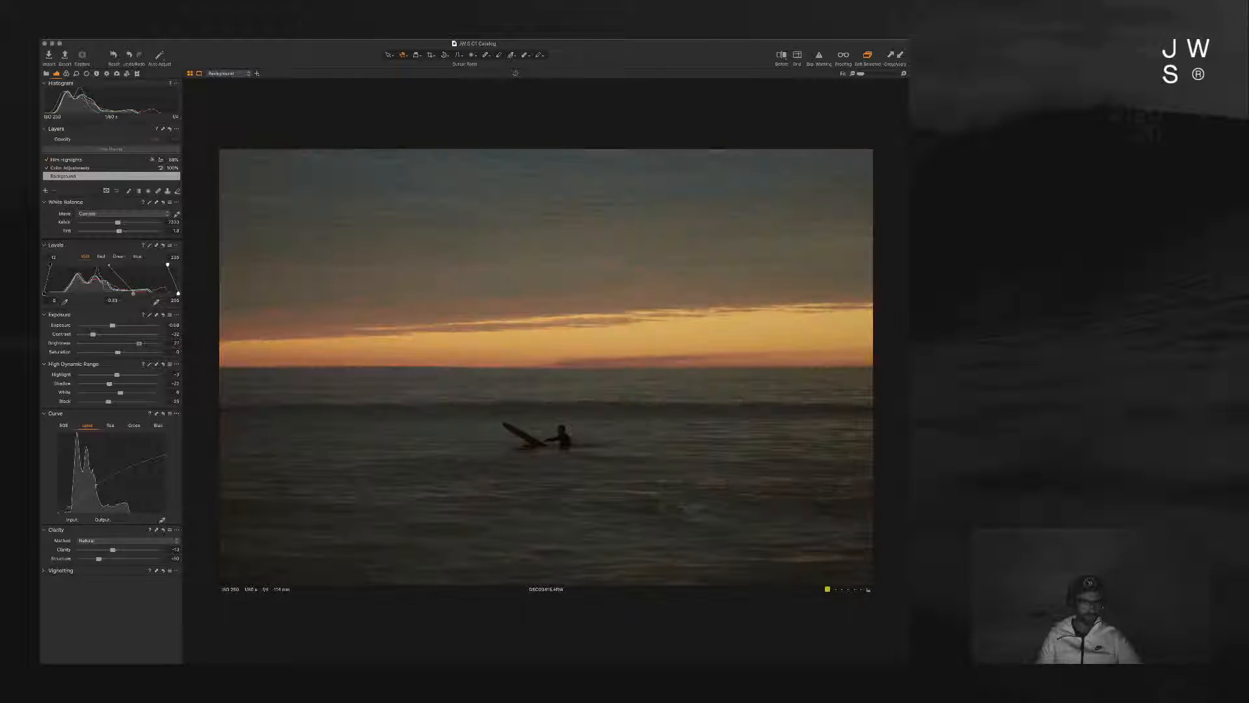
pyautogui.moveTo(138, 343); pyautogui.dragTo(121, 343)
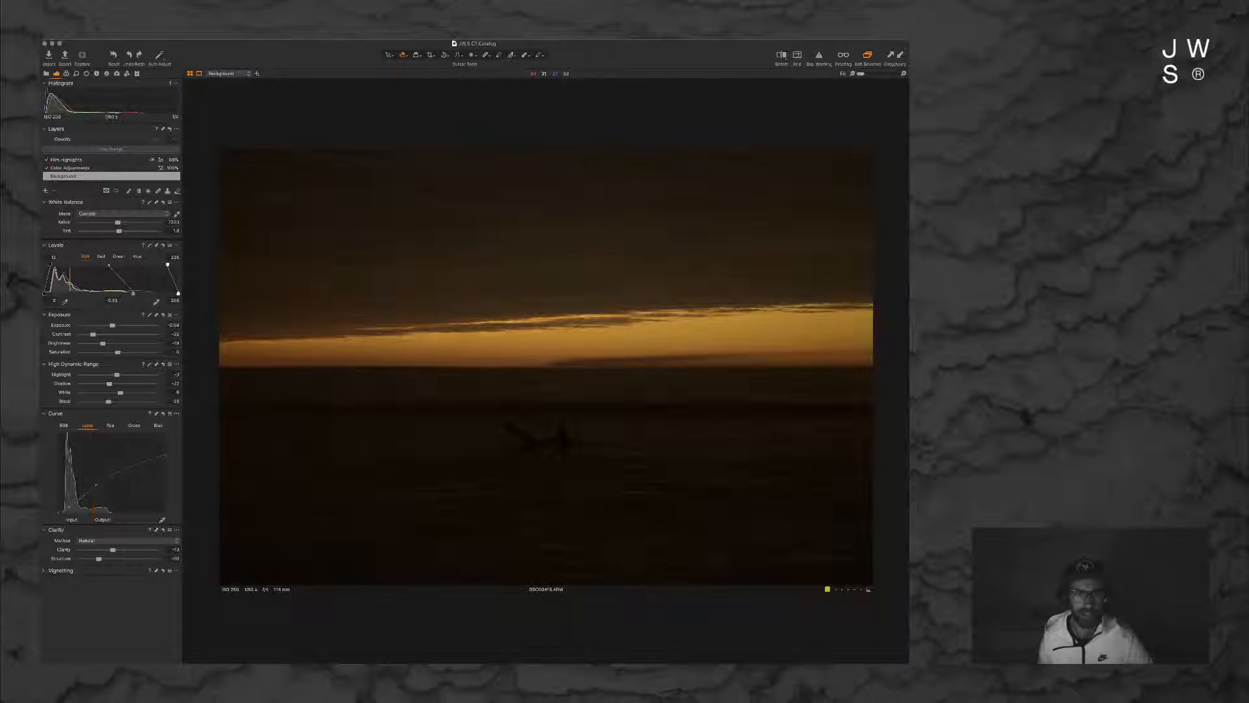
pyautogui.doubleClick(575, 265)
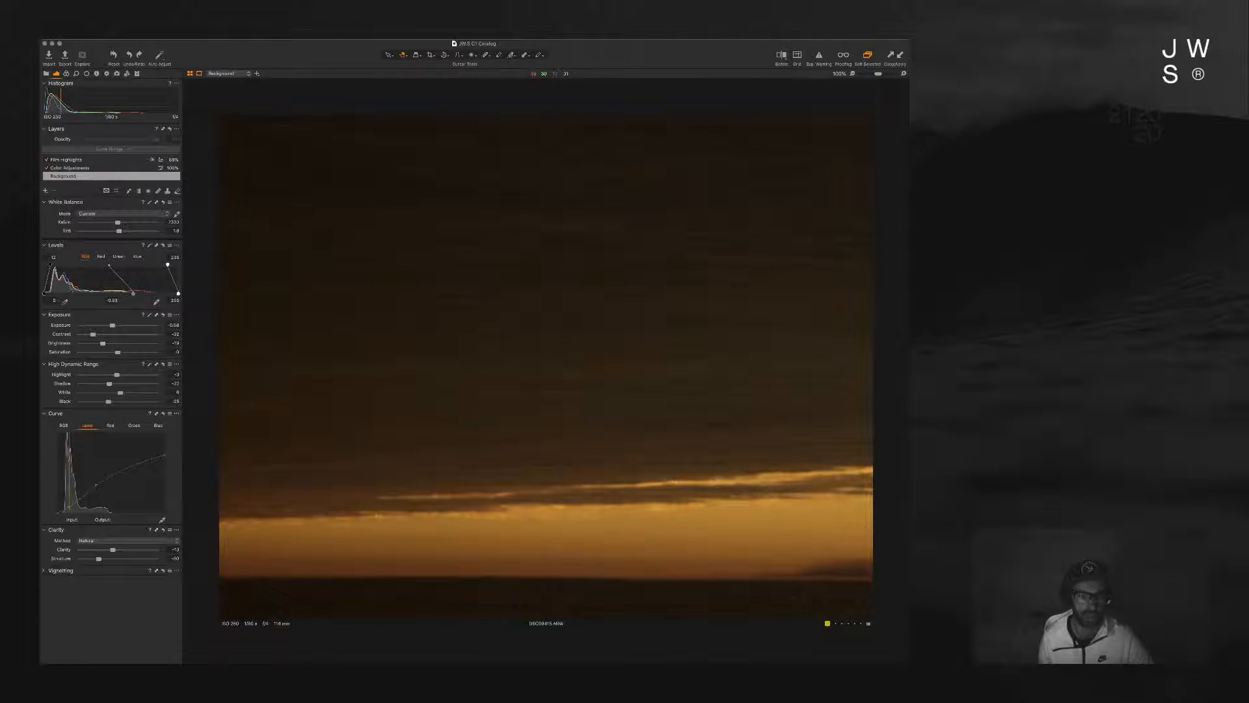
pyautogui.doubleClick(575, 265)
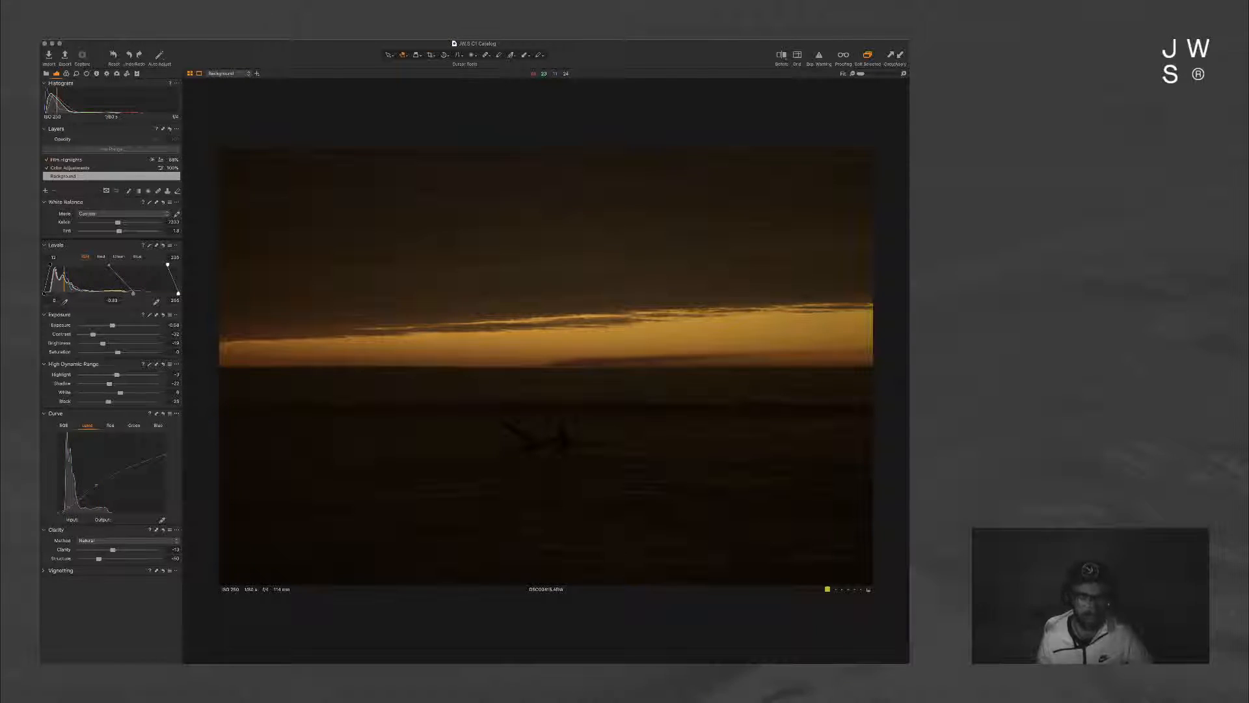
# Step: Draw a linear gradient mask across the clouds just above the horizon on the highlights layer
pyautogui.press('t')
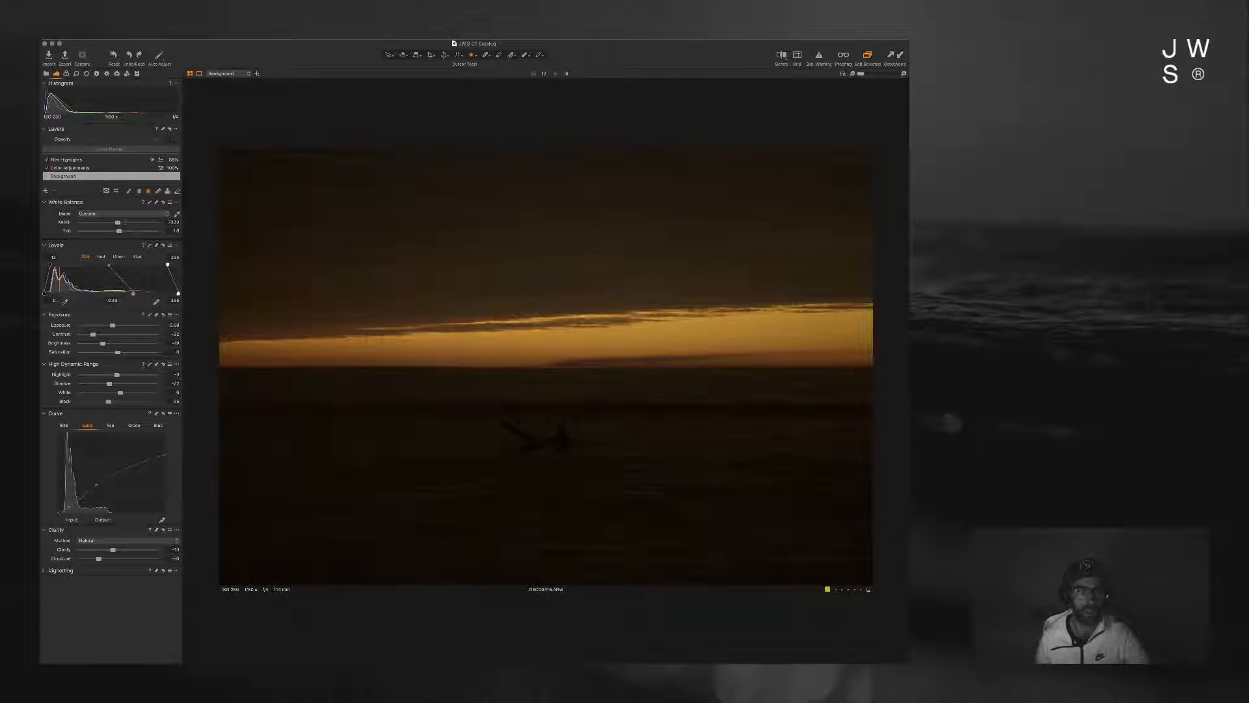
pyautogui.press('g')
pyautogui.moveTo(510, 254); pyautogui.dragTo(512, 320)
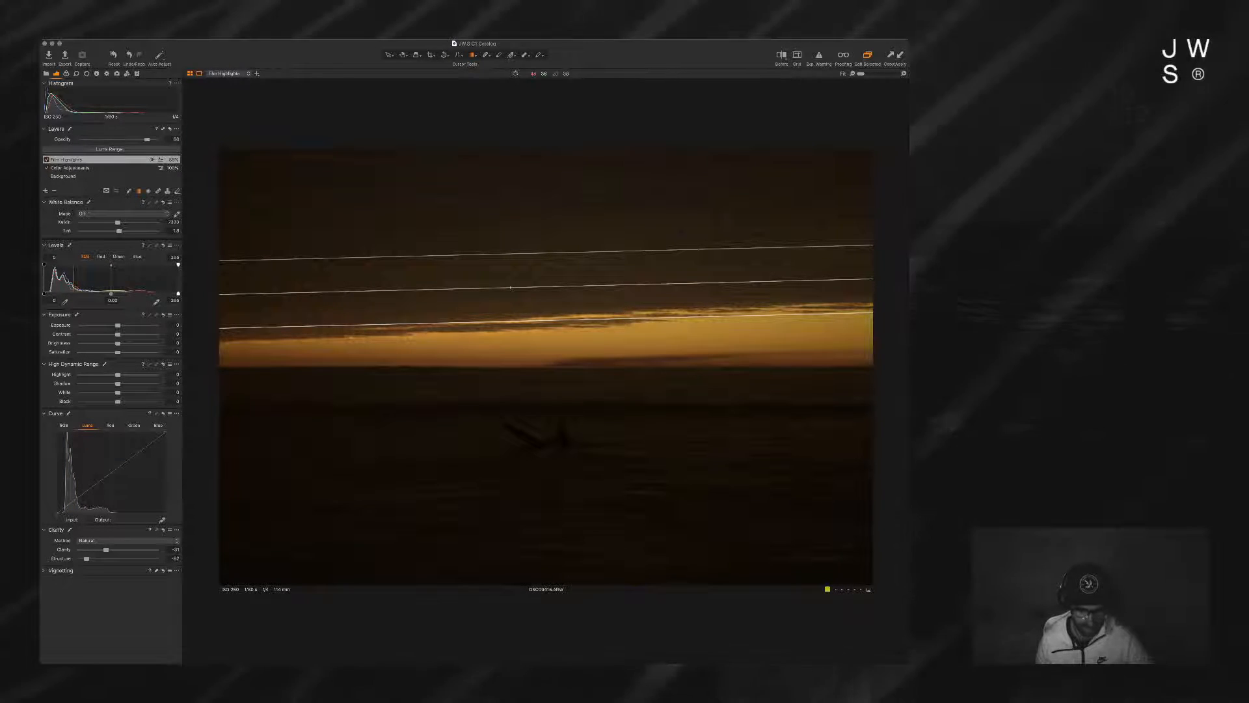
pyautogui.press('h')
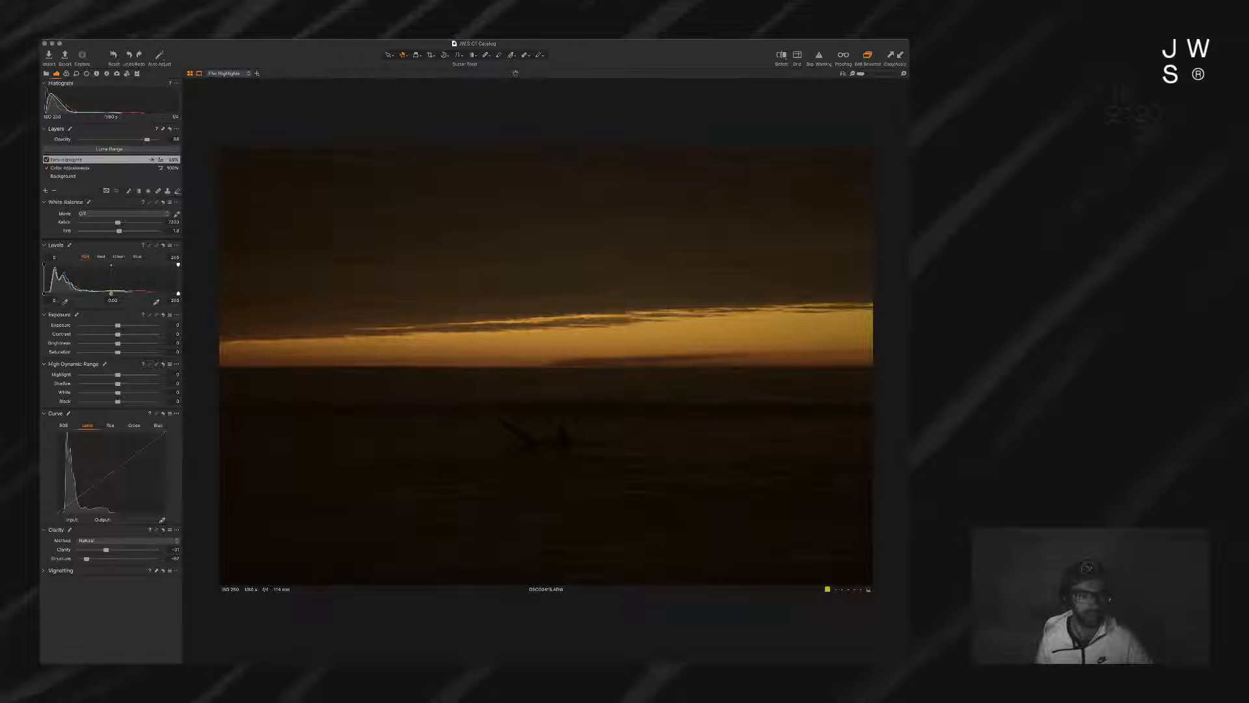
pyautogui.press('g')
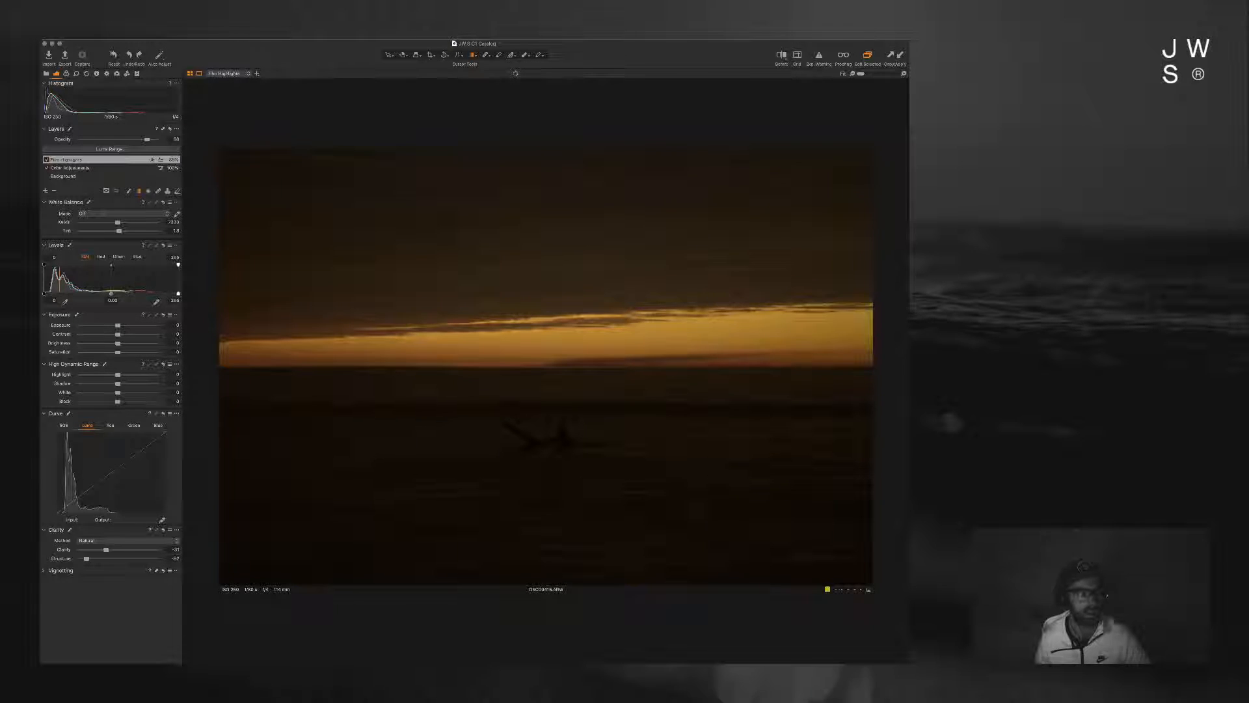
# Step: Review the settings on the highlights, color adjustments and background layers of the sunset photo
pyautogui.click(84, 168)
pyautogui.click(85, 159)
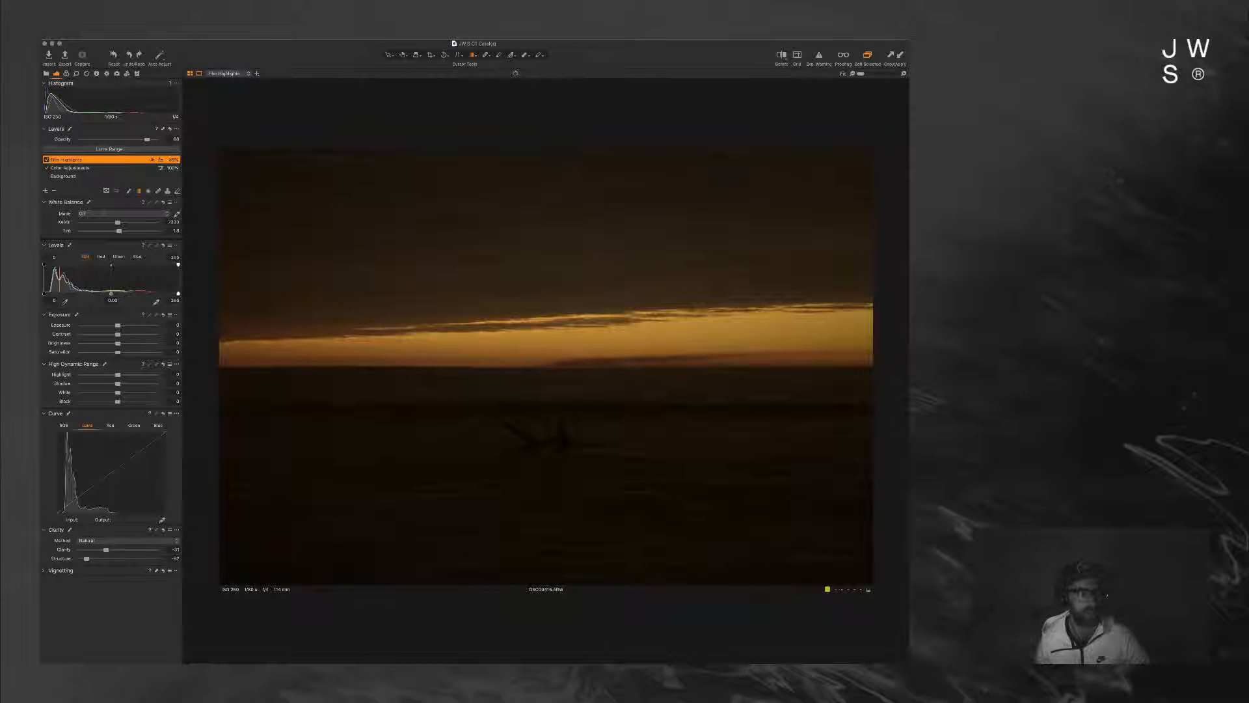
pyautogui.click(84, 176)
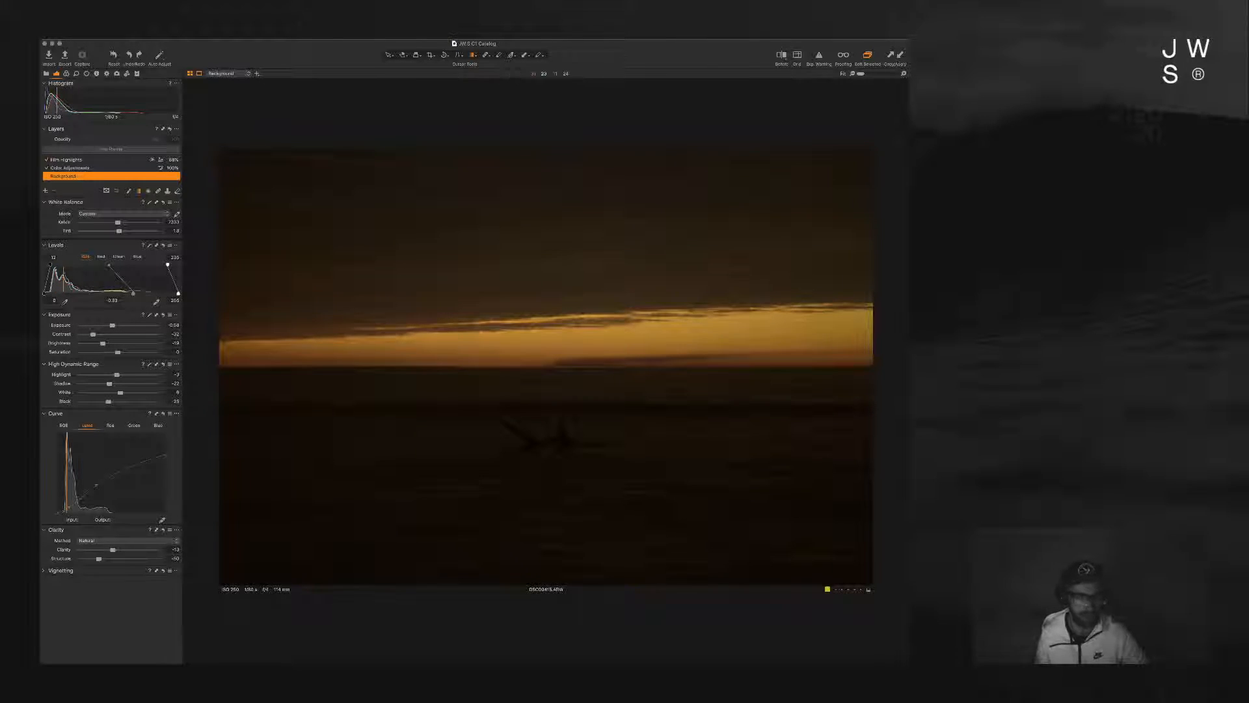
pyautogui.click(85, 160)
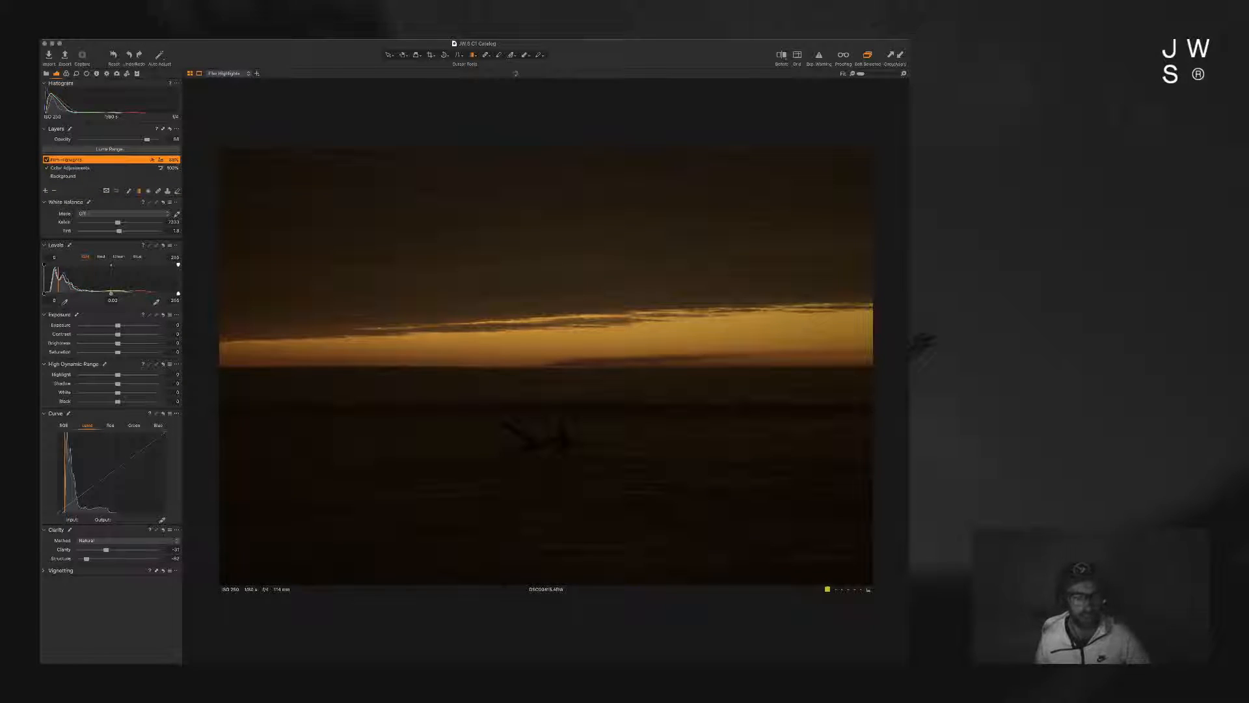
# Step: Add a new adjustment layer with a linear gradient mask over the clouds above the horizon, and raise its luma curve
pyautogui.click(84, 176)
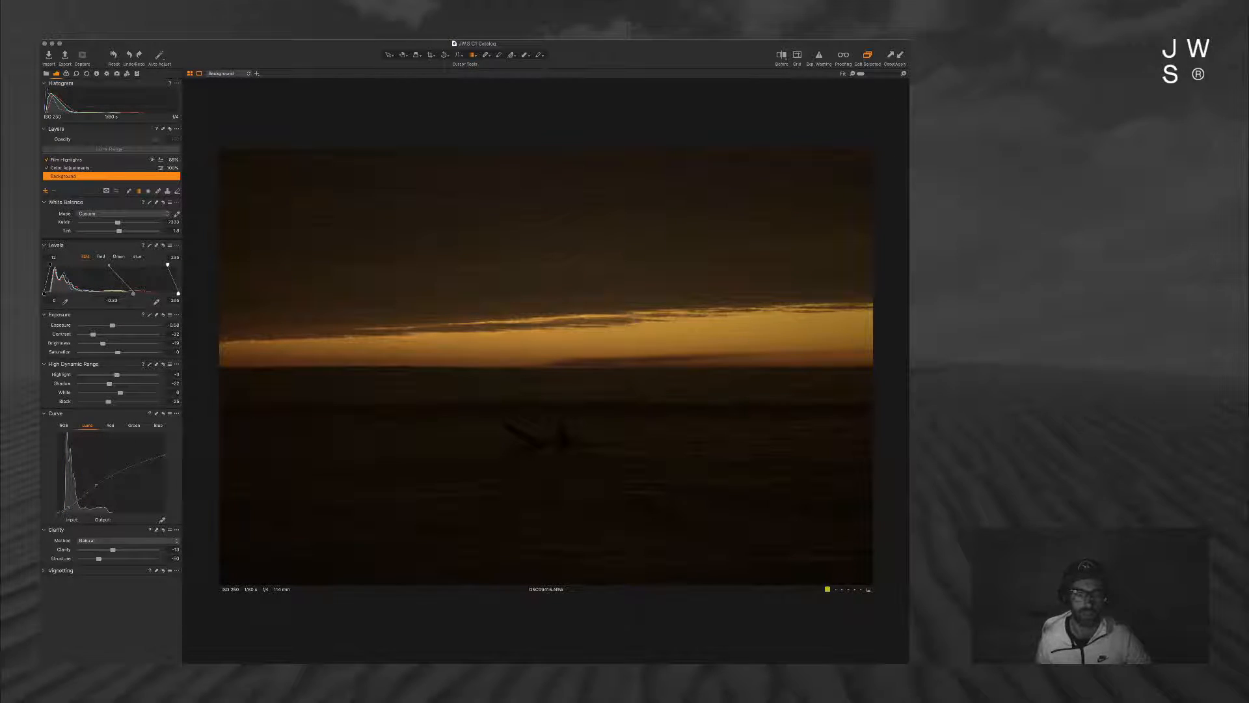
pyautogui.click(45, 190)
pyautogui.moveTo(544, 270)
pyautogui.mouseDown()
pyautogui.moveTo(551, 334)
pyautogui.moveTo(534, 327)
pyautogui.moveTo(547, 326)
pyautogui.mouseUp()
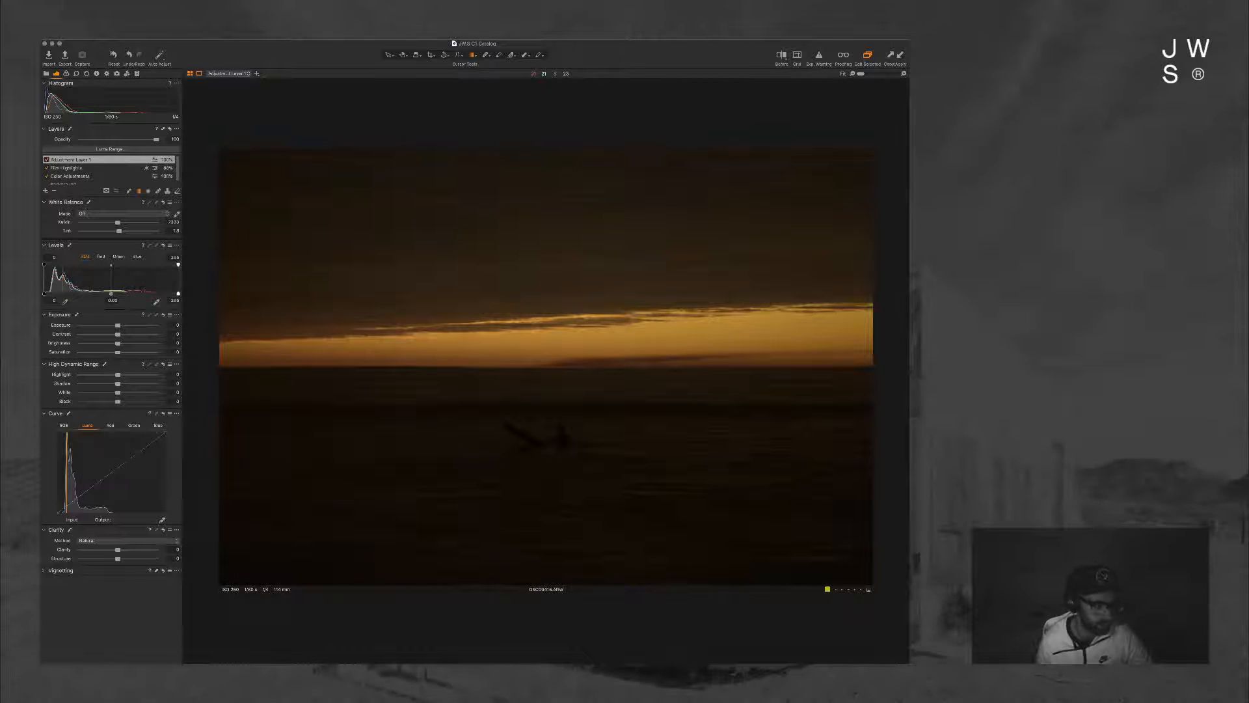
pyautogui.click(162, 520)
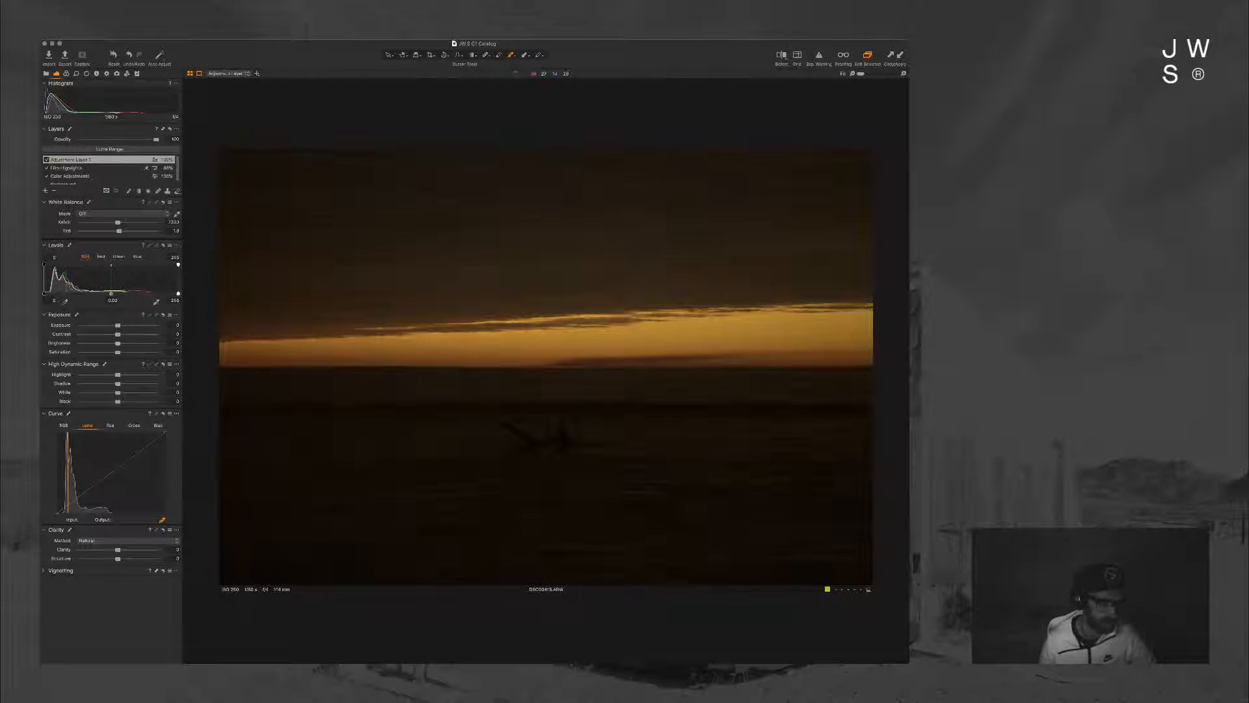
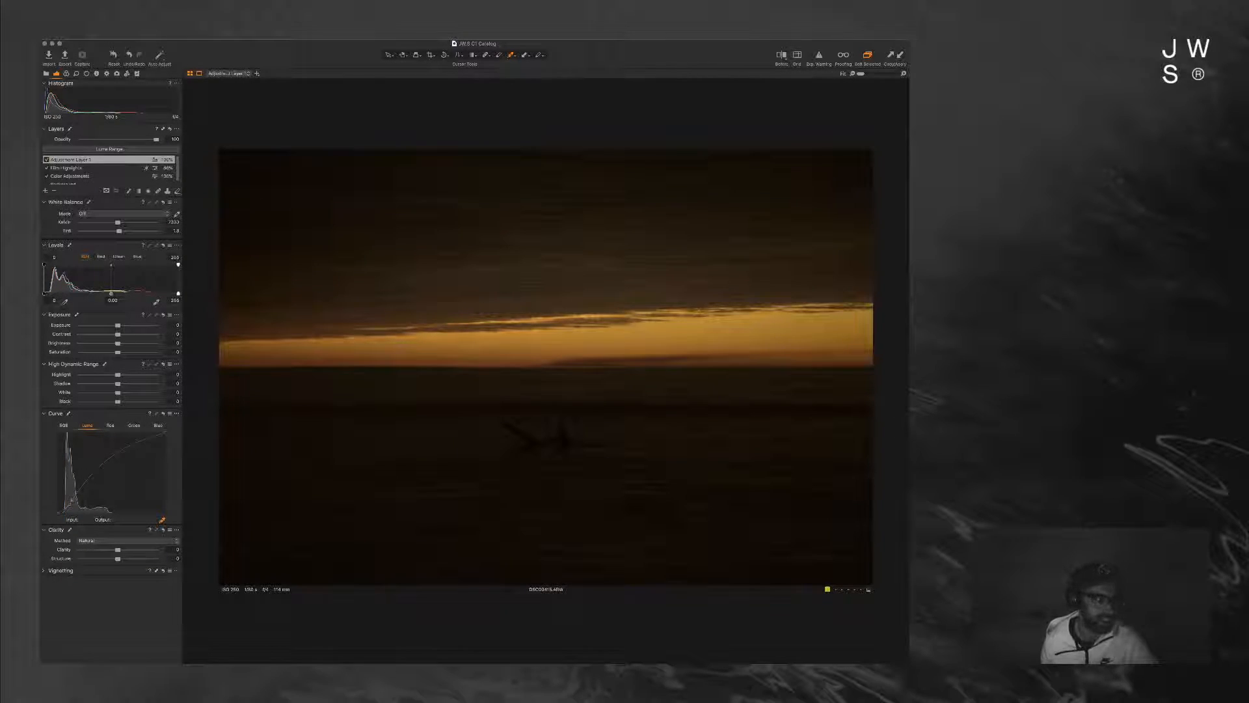
# Step: Increase the saturation on the new cloud layer and reduce the layer's opacity to about 75%
pyautogui.moveTo(129, 351); pyautogui.dragTo(133, 351)
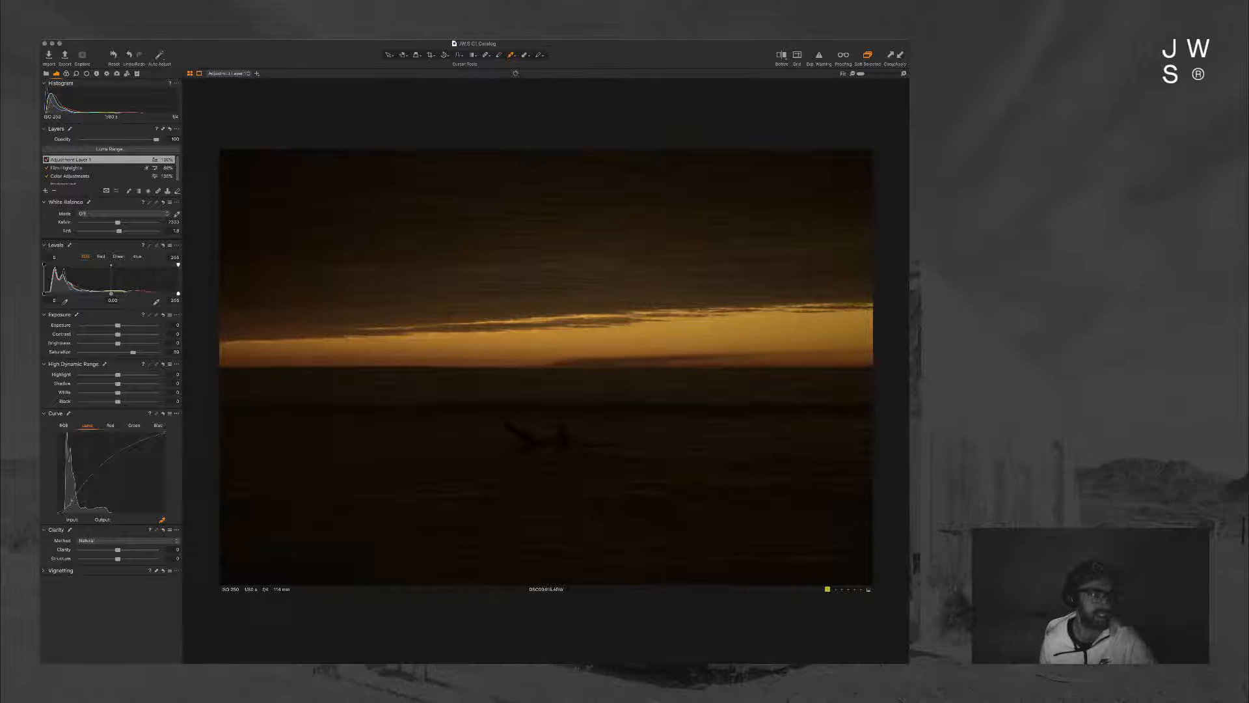
pyautogui.moveTo(156, 139); pyautogui.dragTo(114, 139)
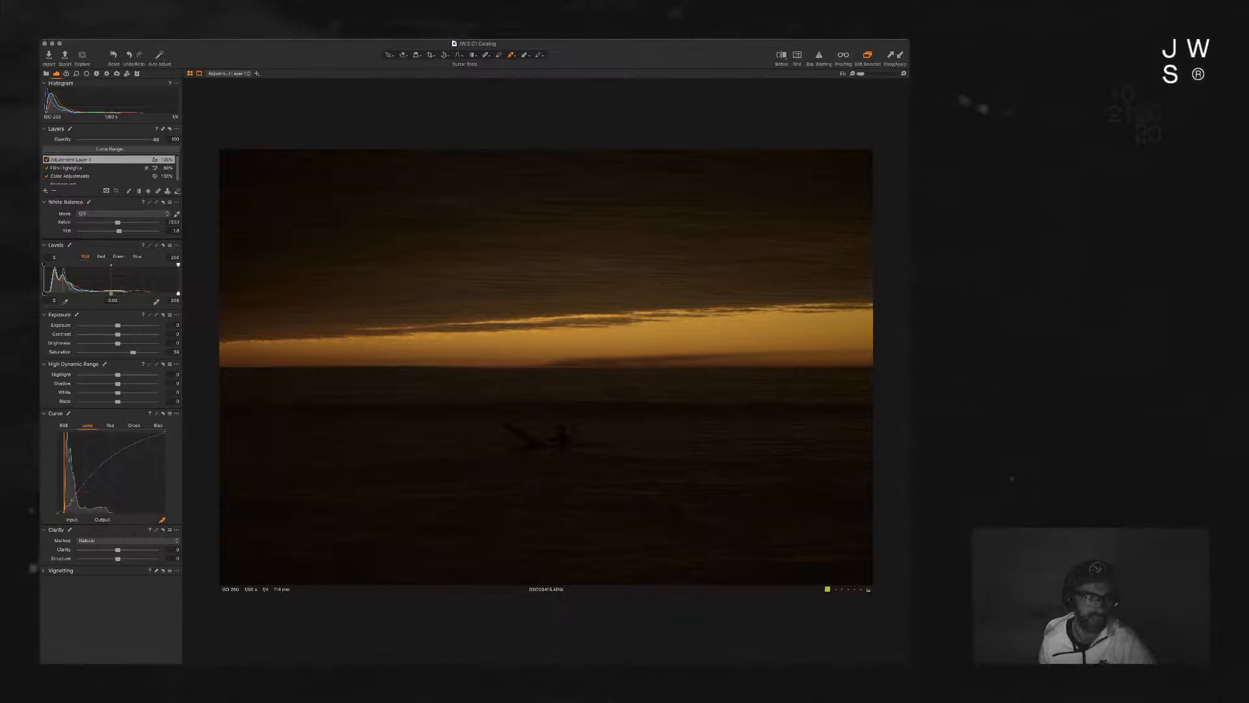
pyautogui.moveTo(156, 139); pyautogui.dragTo(136, 139)
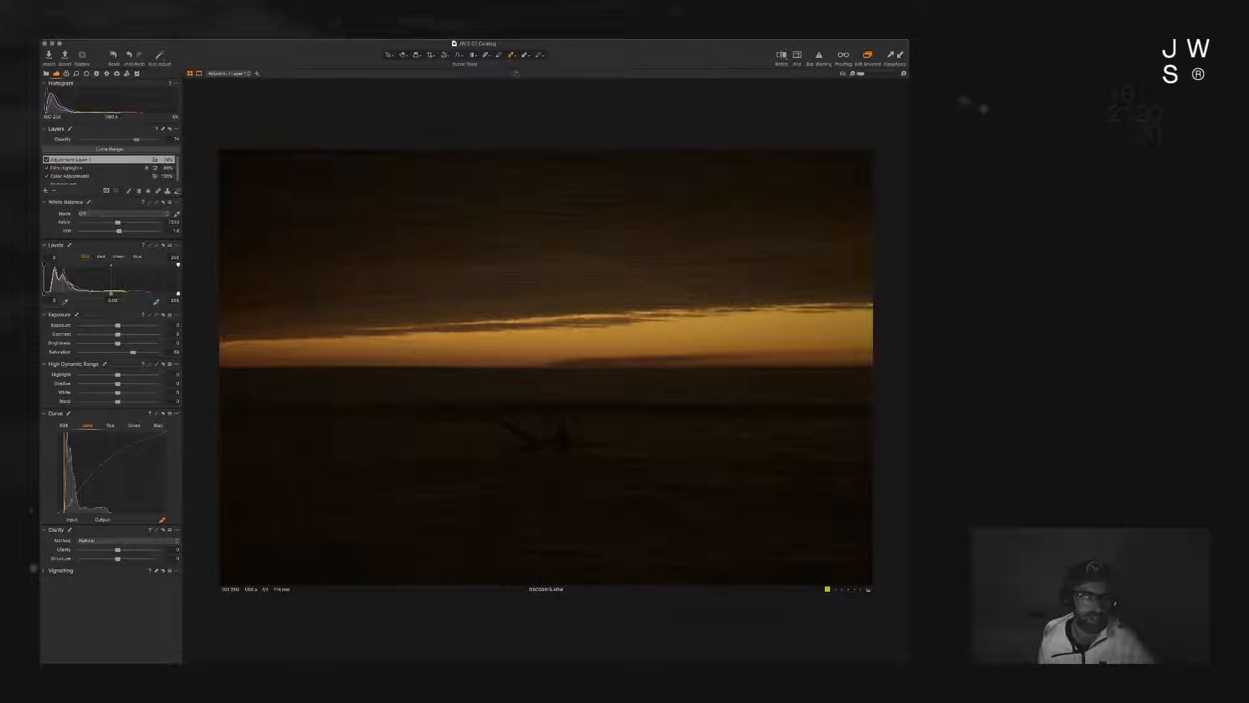
# Step: Try a much warmer white balance on the cloud layer, undo it, and lower the layer's opacity further
pyautogui.moveTo(118, 222); pyautogui.dragTo(146, 223)
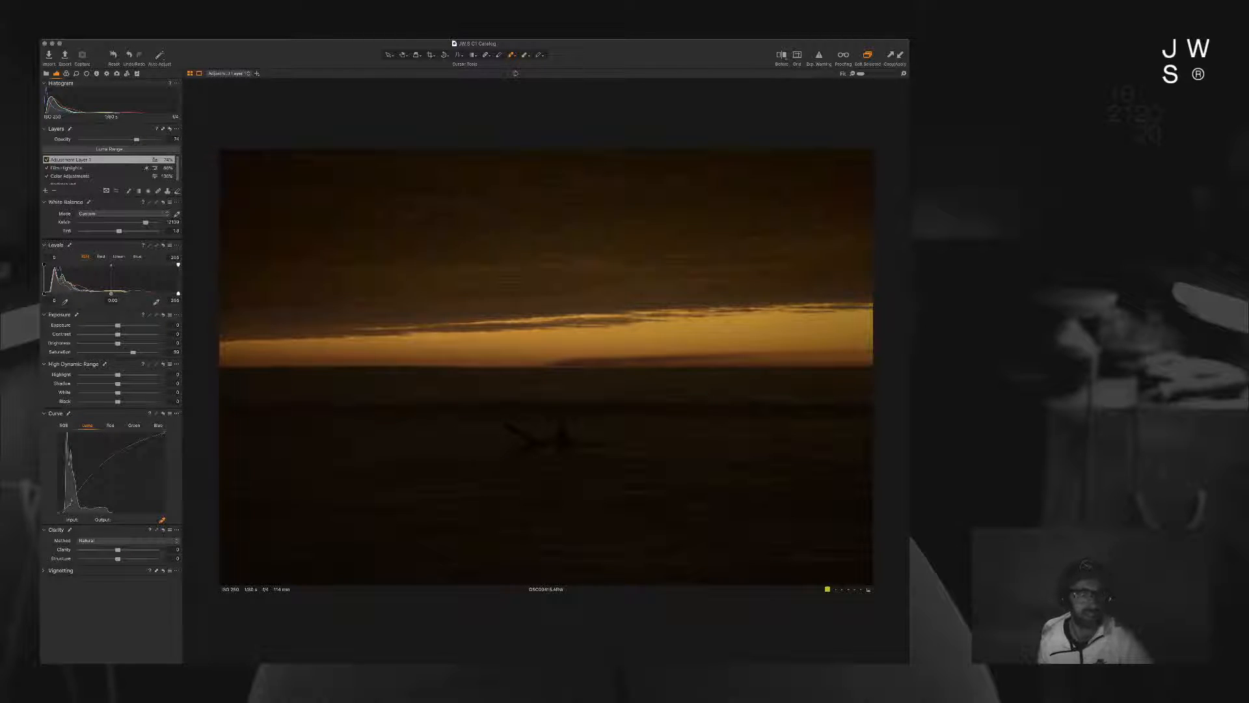
pyautogui.press('super+z')
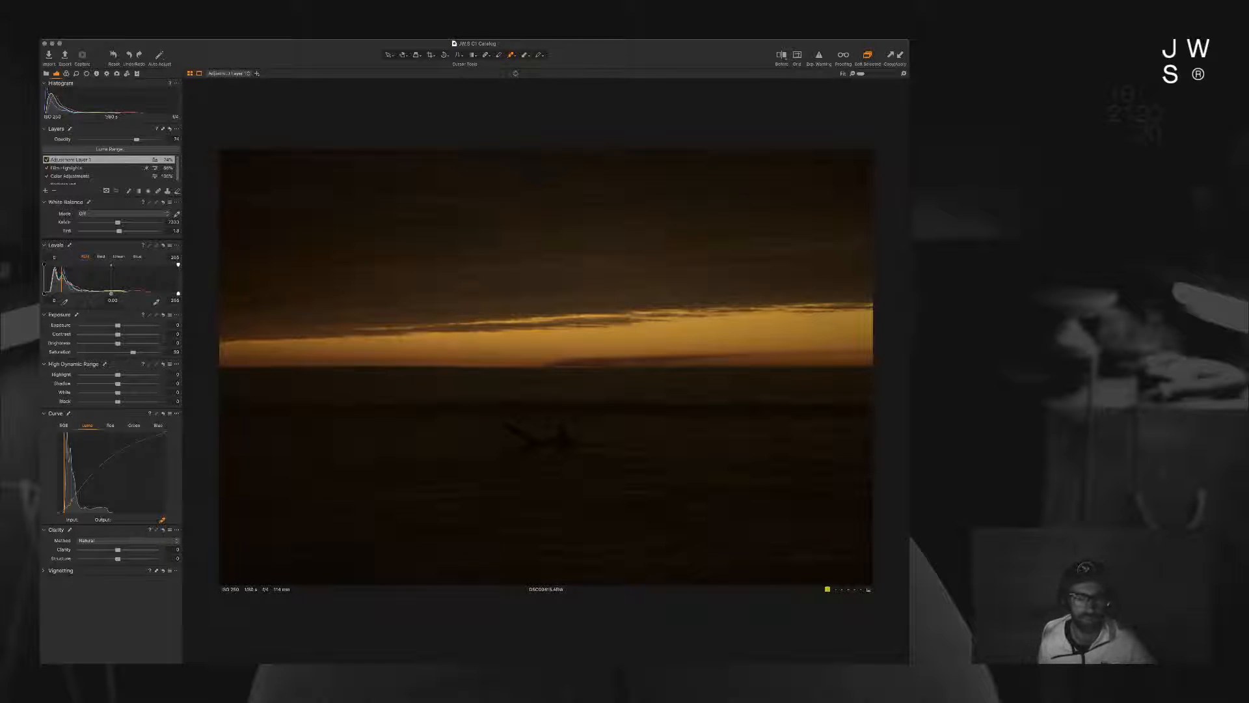
pyautogui.moveTo(137, 139); pyautogui.dragTo(122, 139)
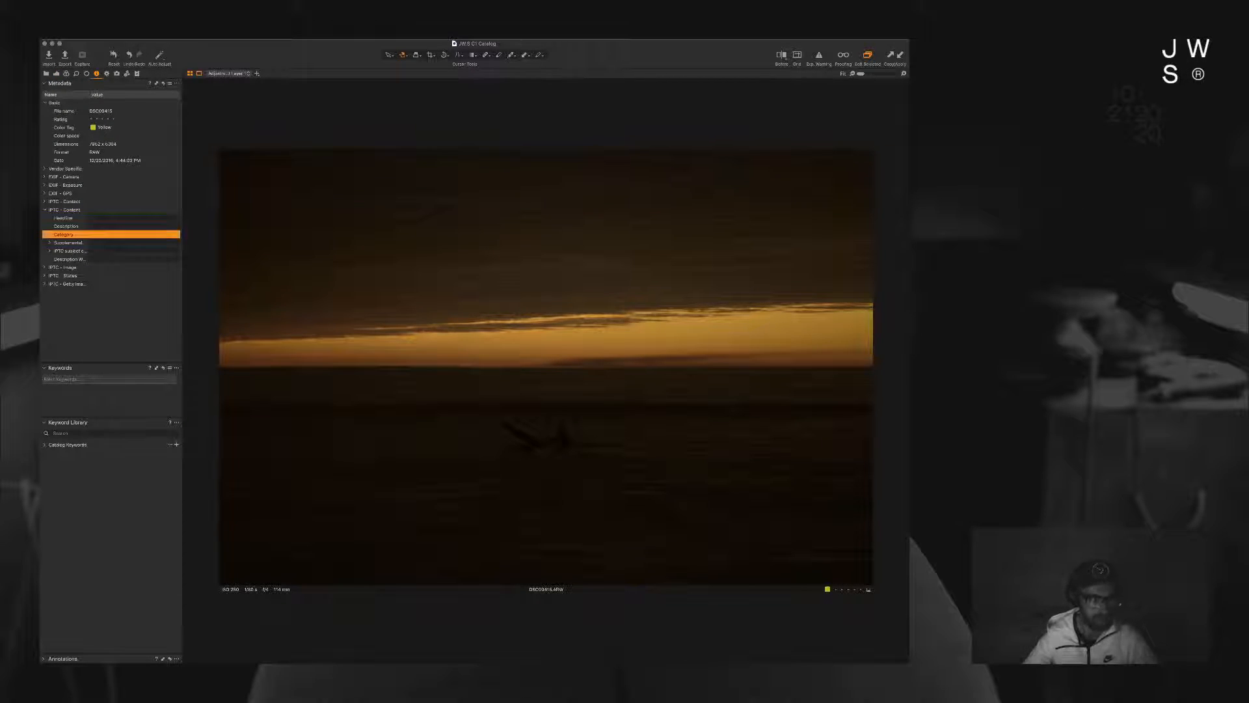
# Step: Fill in the photo's IPTC category with comma-separated descriptive tags starting with sunset
pyautogui.click(98, 234)
pyautogui.write('suns')
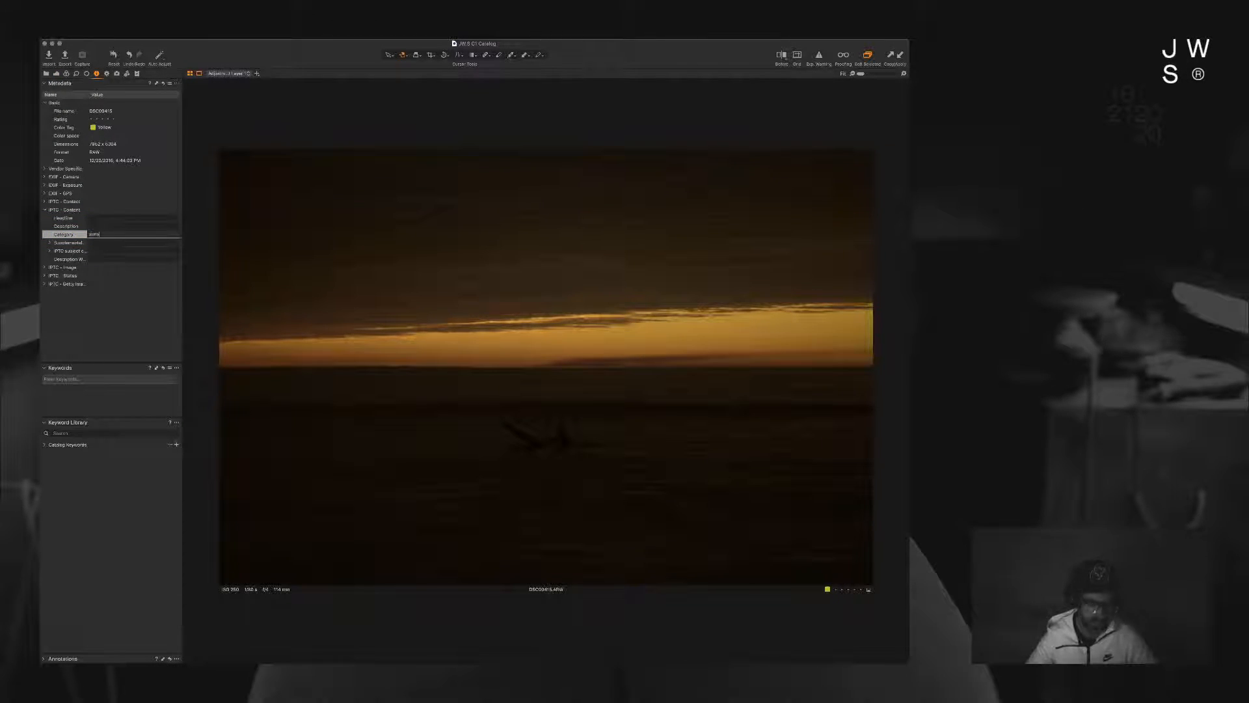
pyautogui.write('et,seoul')
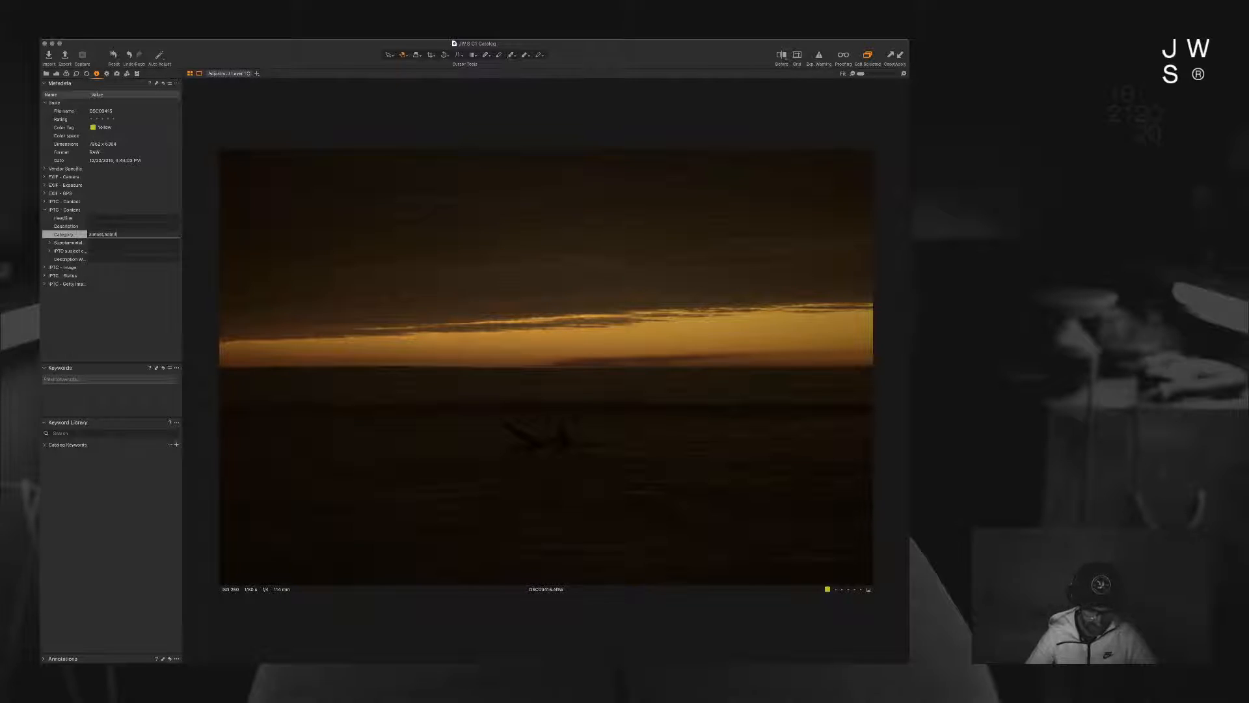
pyautogui.press('BackSpace')
pyautogui.press('BackSpace')
pyautogui.press('BackSpace')
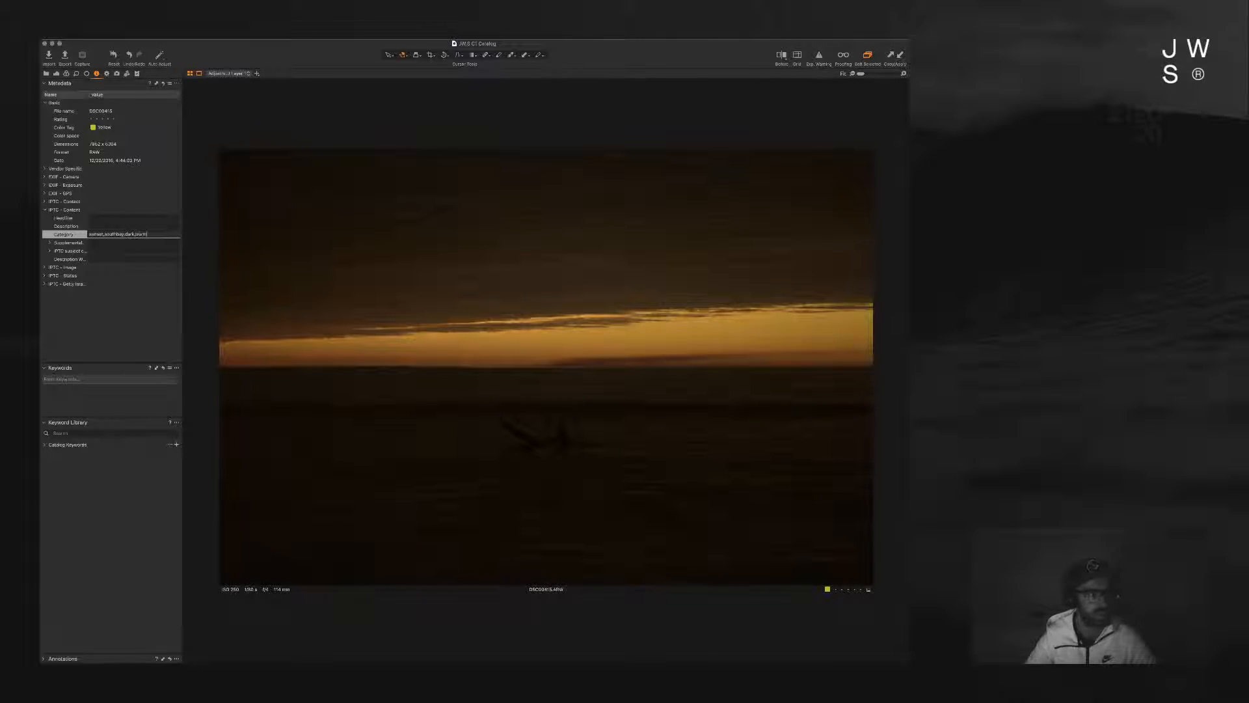
pyautogui.press('Return')
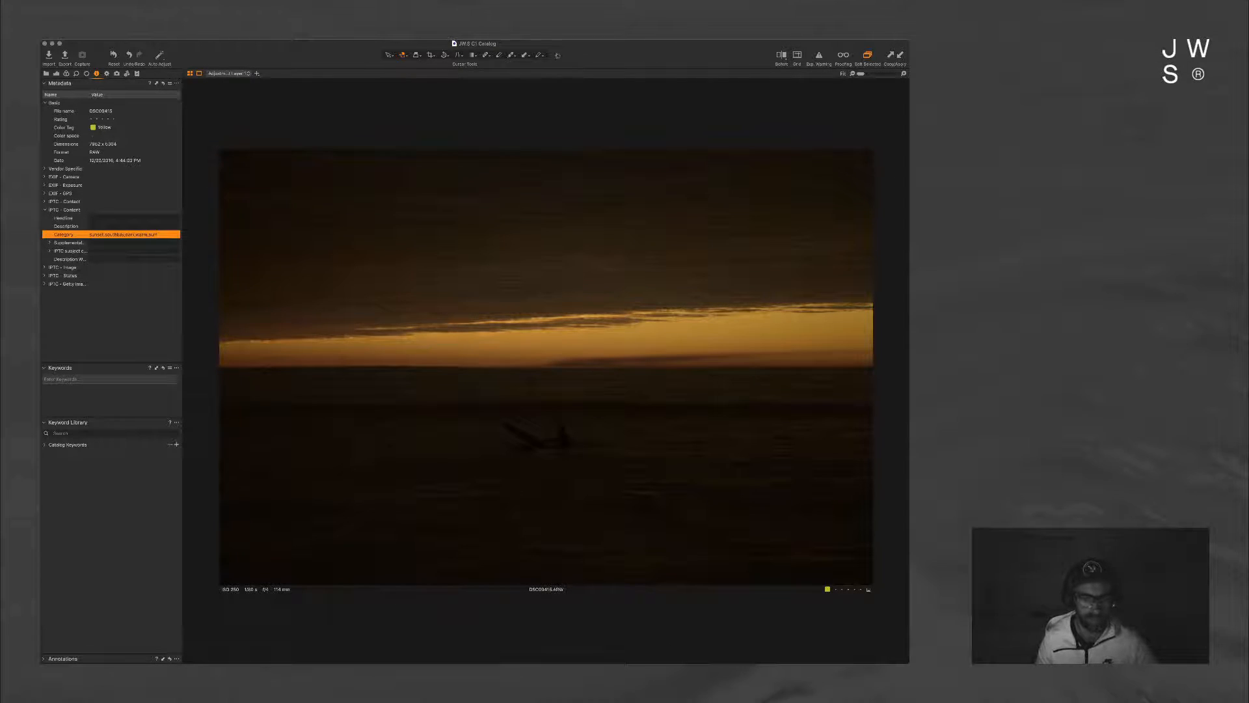
# Step: Browse the collection for other dark images, viewing the dusk shorebreak photo and the deep blue-green clouds photo
pyautogui.press('Right')
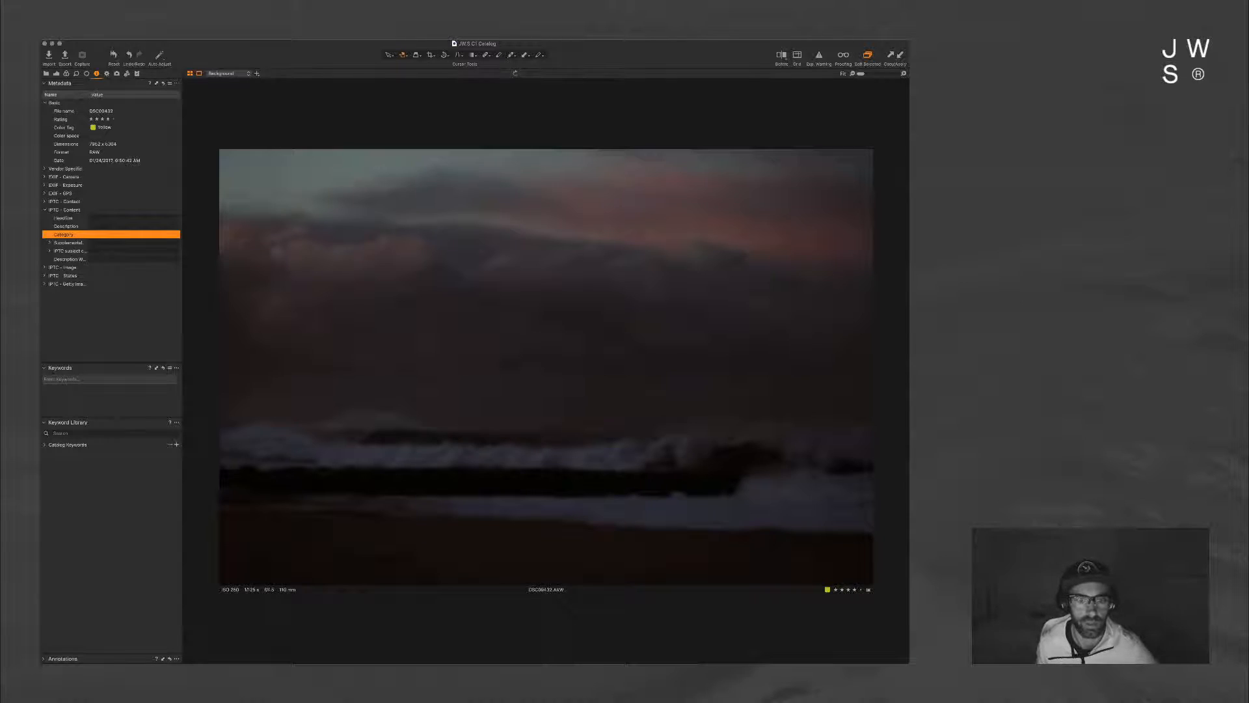
pyautogui.press('space')
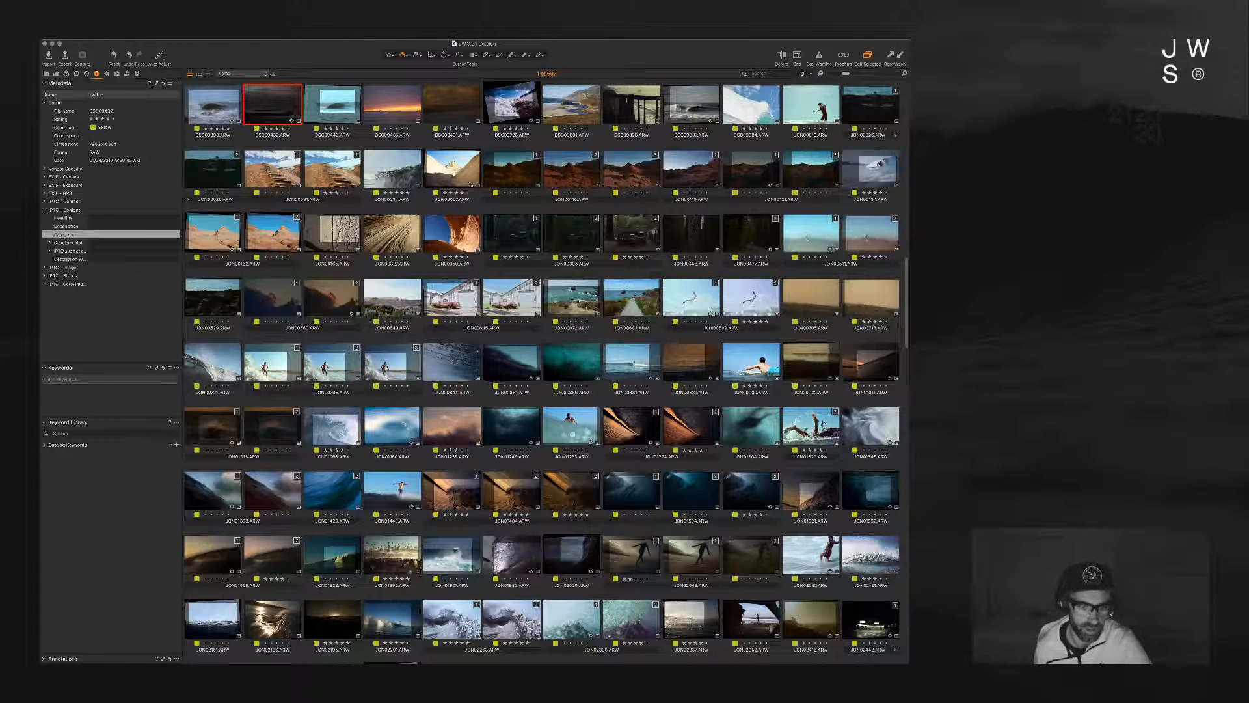
pyautogui.click(512, 427)
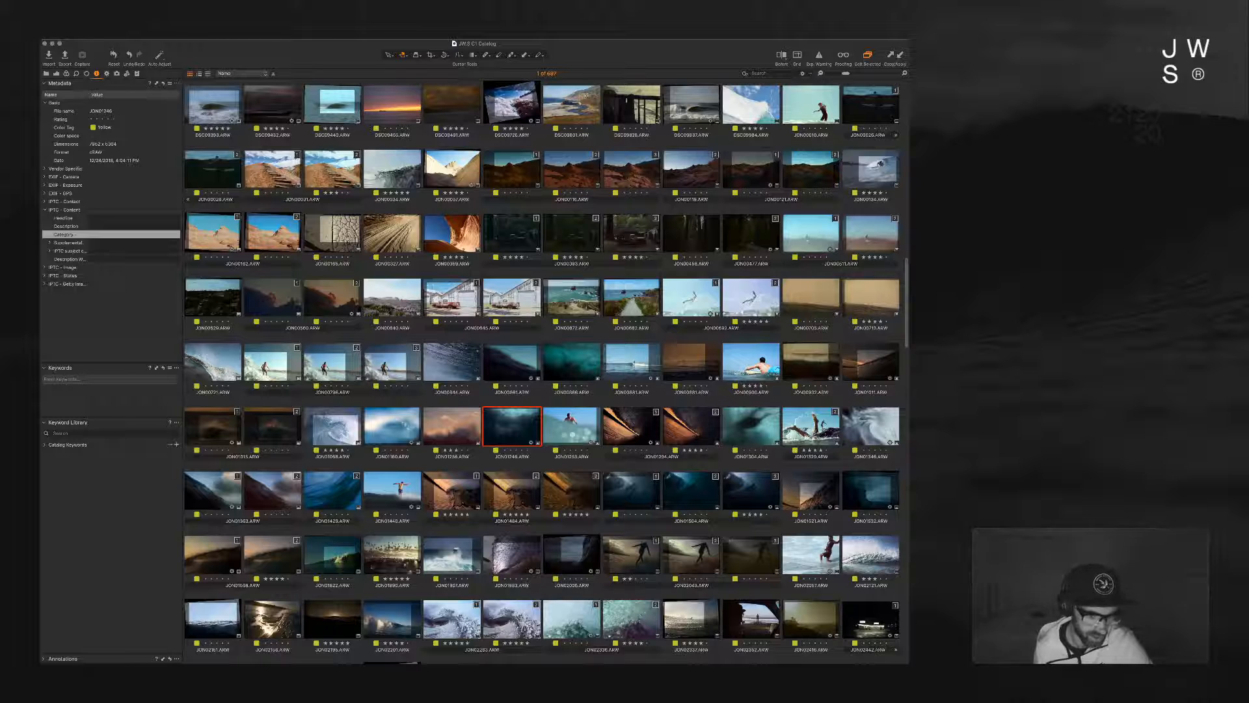
pyautogui.press('g')
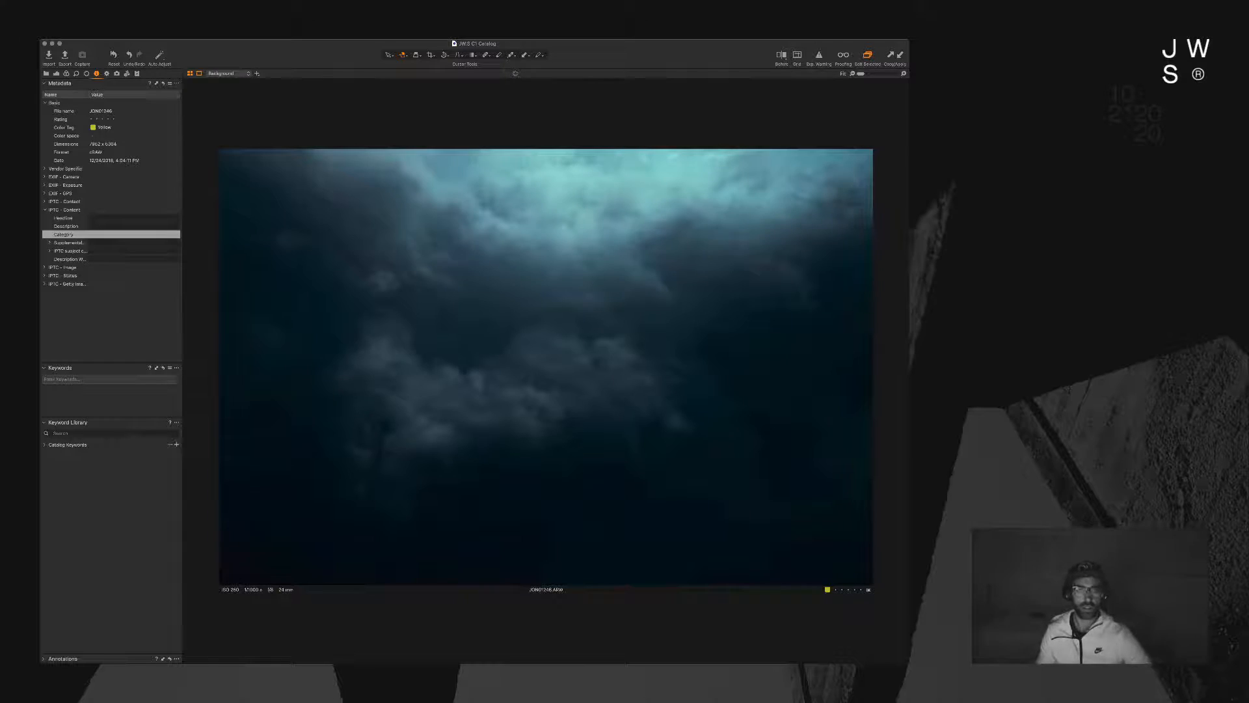
pyautogui.press('g')
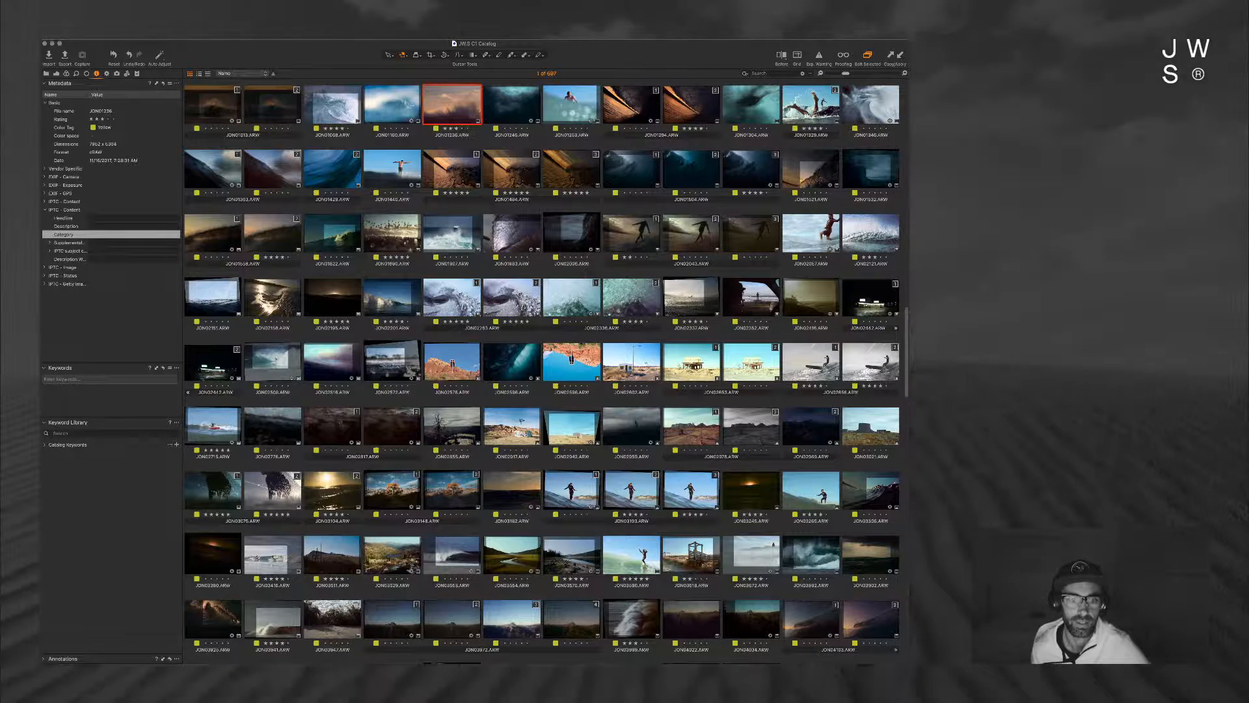
# Step: View the orange sunset wave-spray photo at full size, and open the golden breaking-wave photo from the row below
pyautogui.doubleClick(452, 105)
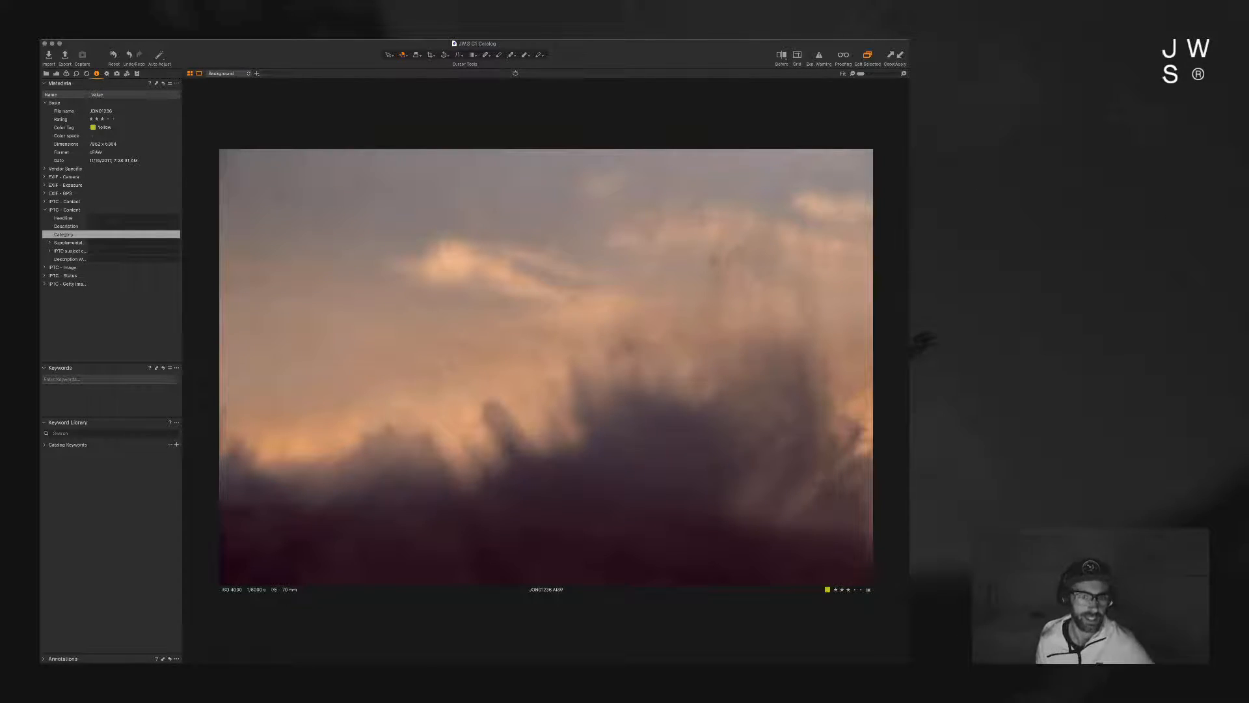
pyautogui.press('g')
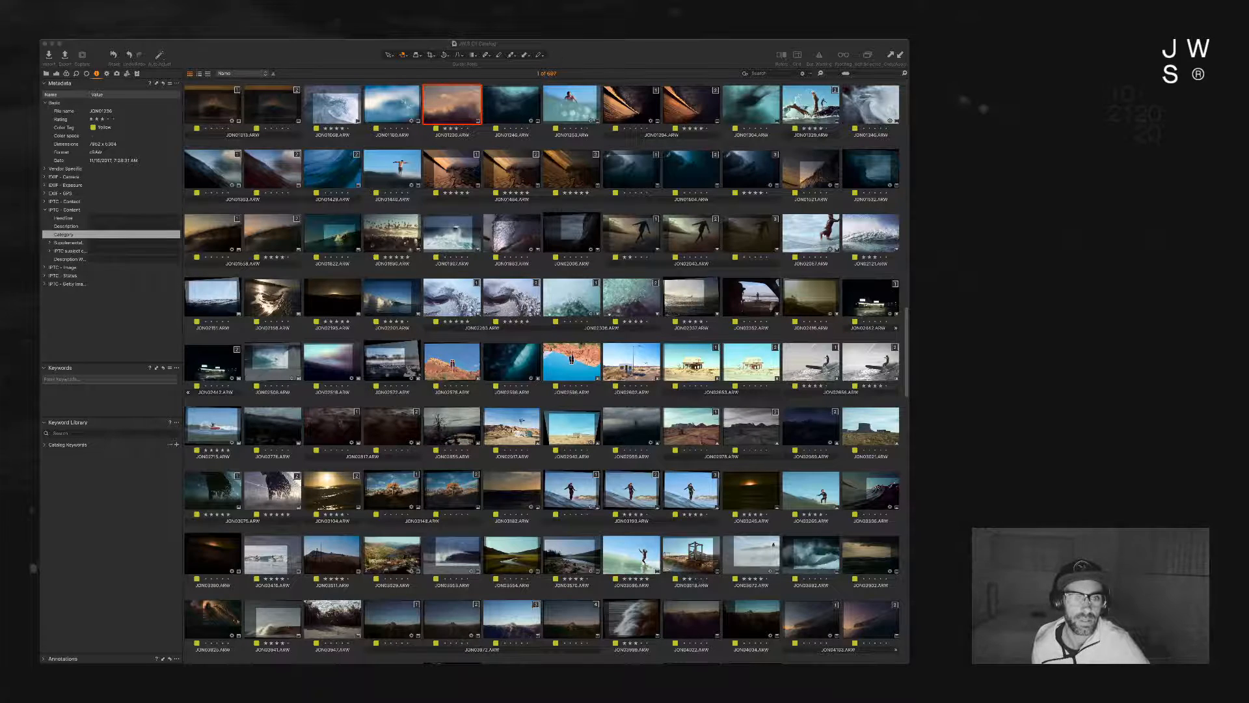
pyautogui.scroll(1, 545, 371)
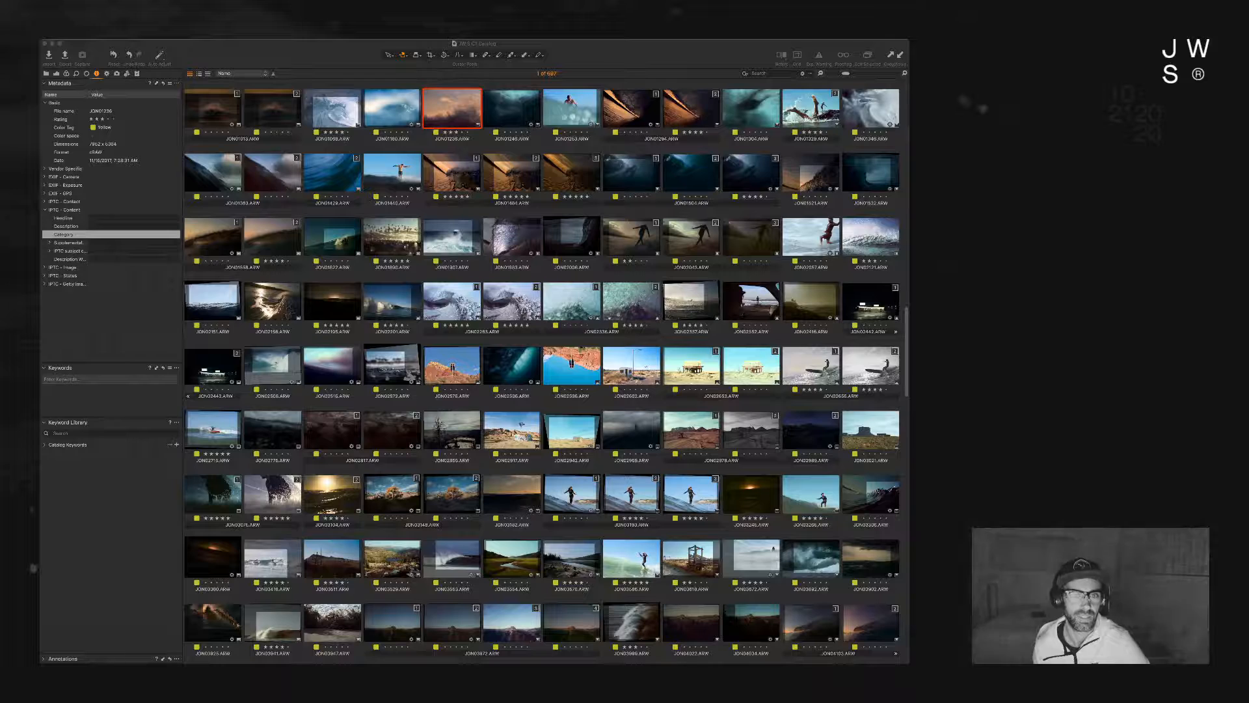
pyautogui.doubleClick(452, 109)
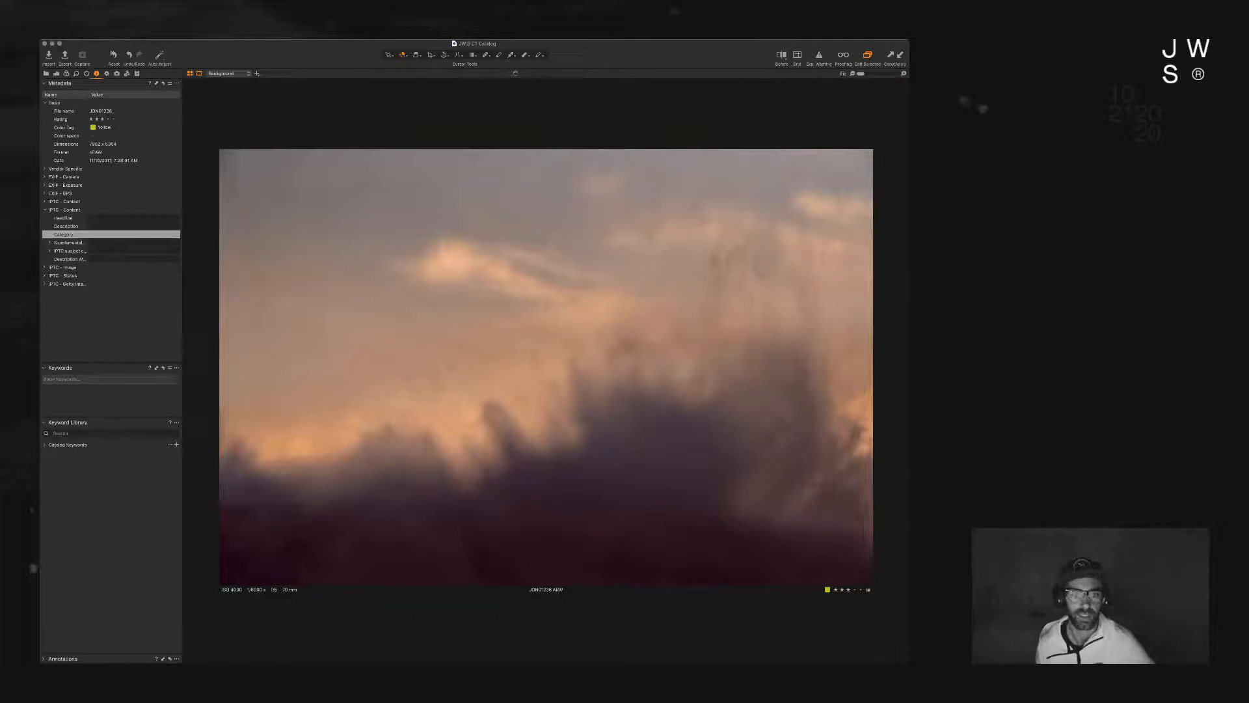
pyautogui.press('g')
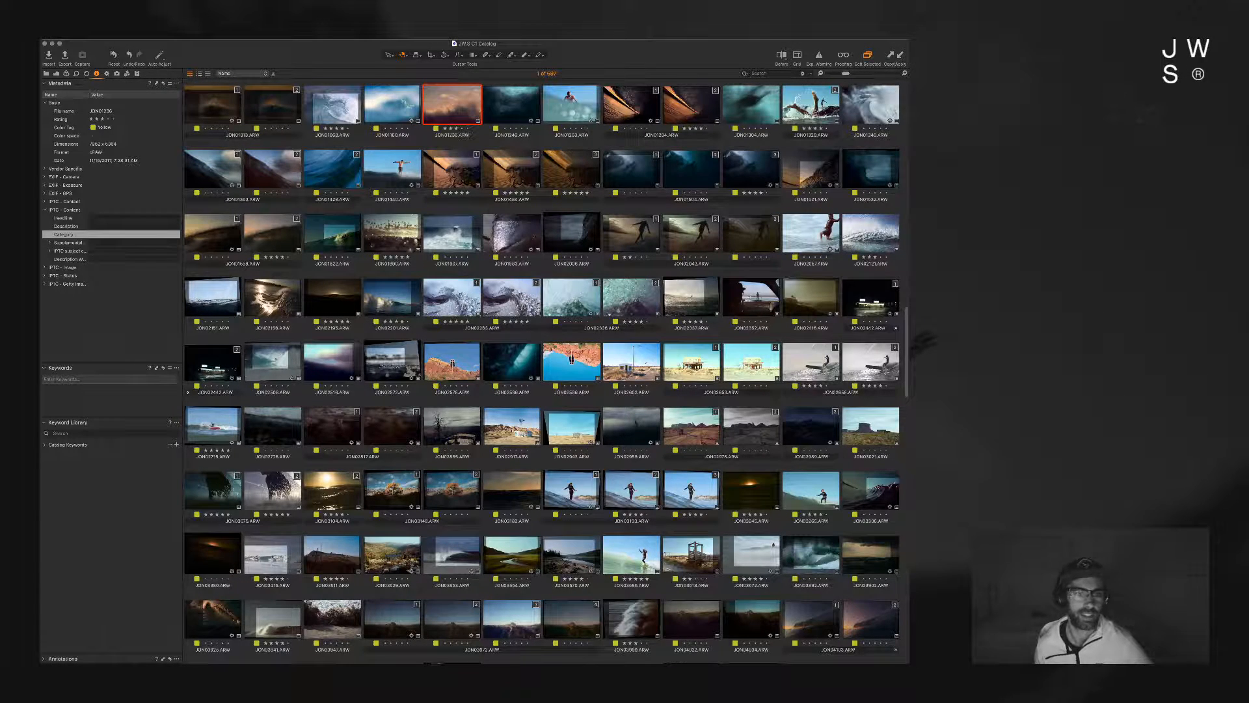
pyautogui.doubleClick(452, 170)
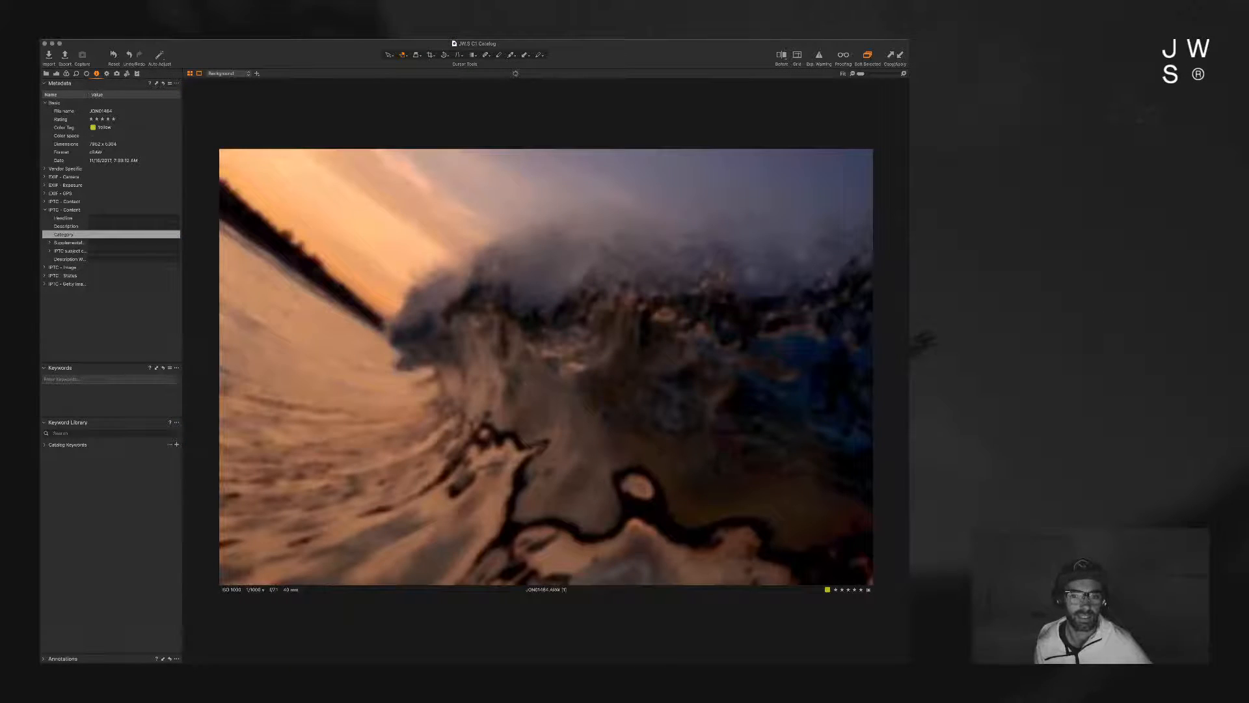